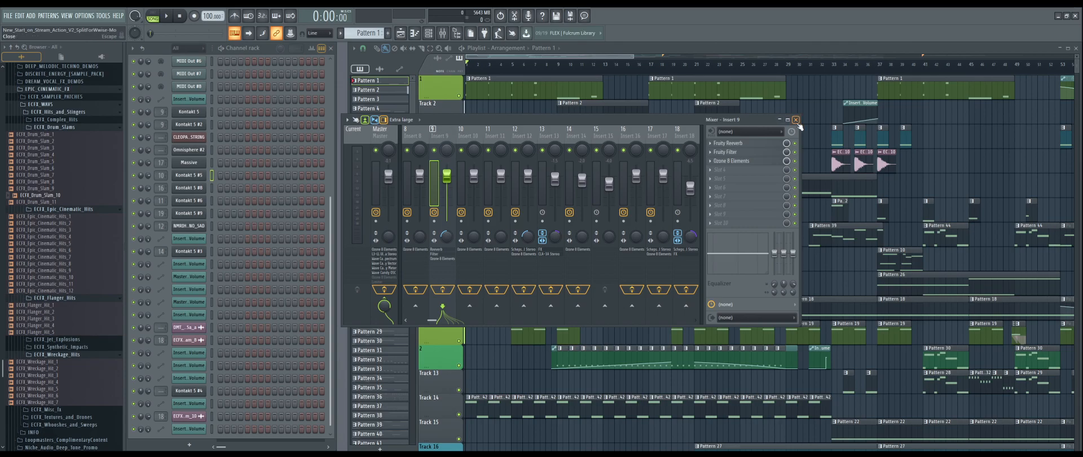
# Close the mixer and survey the whole playlist arrangement before focusing on its first section.
pyautogui.click(795, 119)
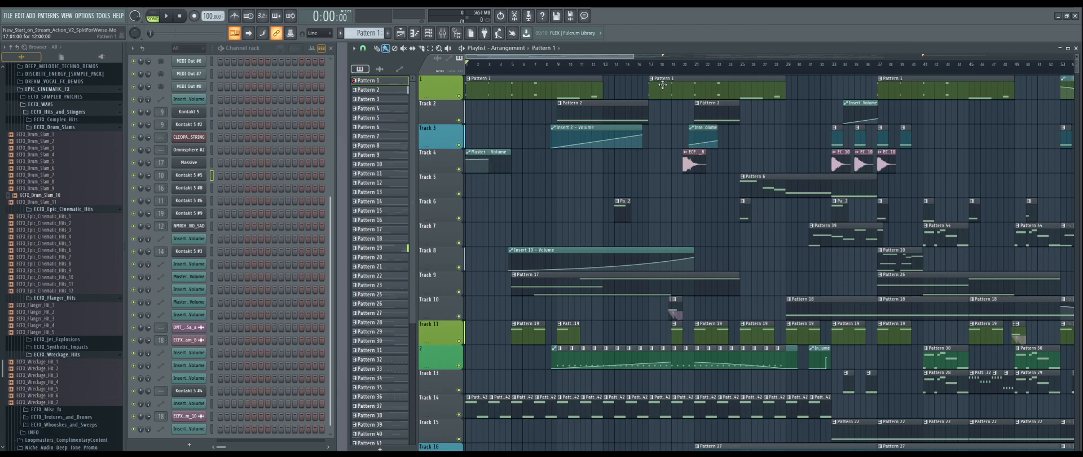
pyautogui.moveTo(633, 58); pyautogui.dragTo(1076, 67)
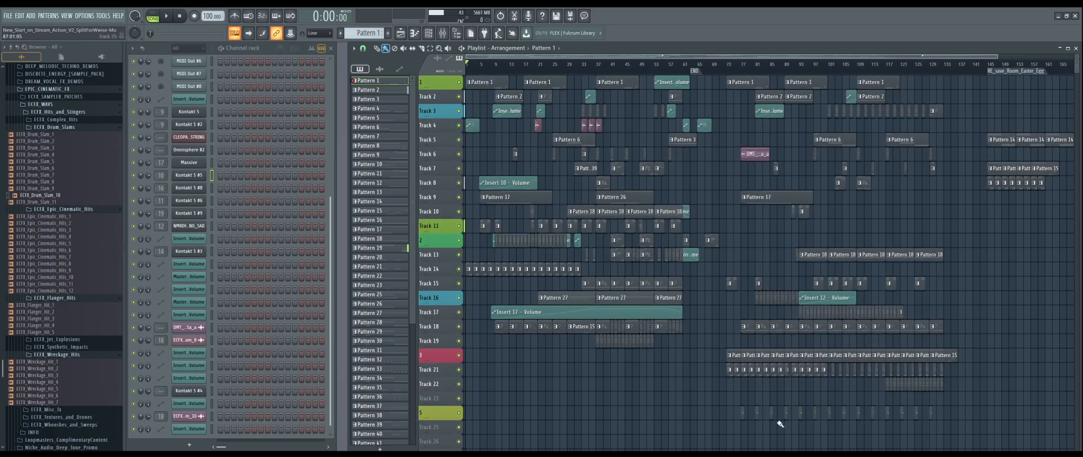
pyautogui.moveTo(1002, 56); pyautogui.dragTo(665, 96)
pyautogui.scroll(3, 1076, 55)
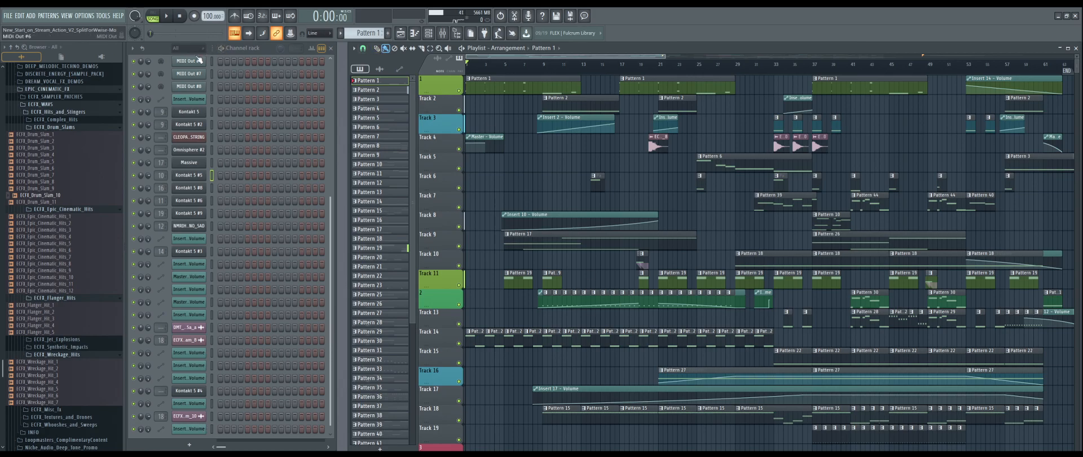
# Open the Kontakt S #4 instrument and audition Pattern 42 by itself in pattern mode.
pyautogui.click(197, 389)
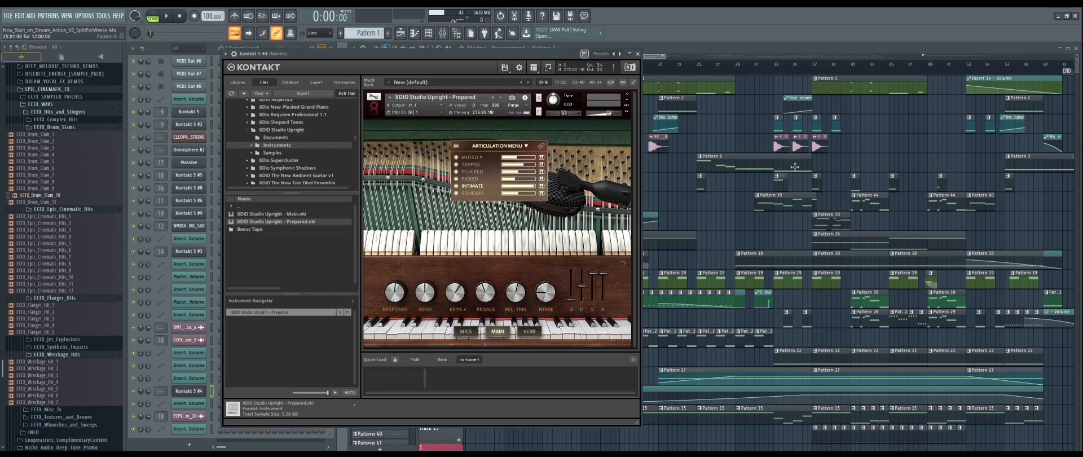
pyautogui.click(703, 337)
pyautogui.click(153, 16)
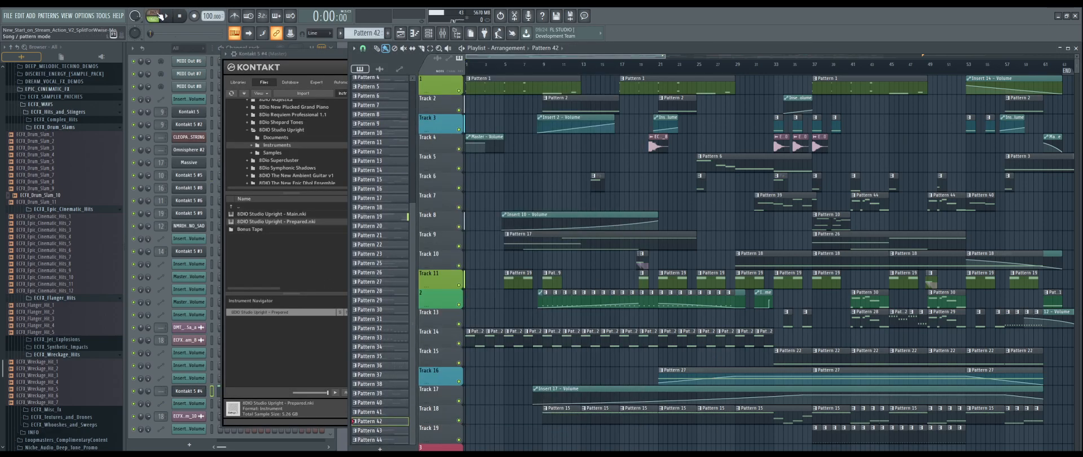
pyautogui.click(167, 16)
pyautogui.click(297, 58)
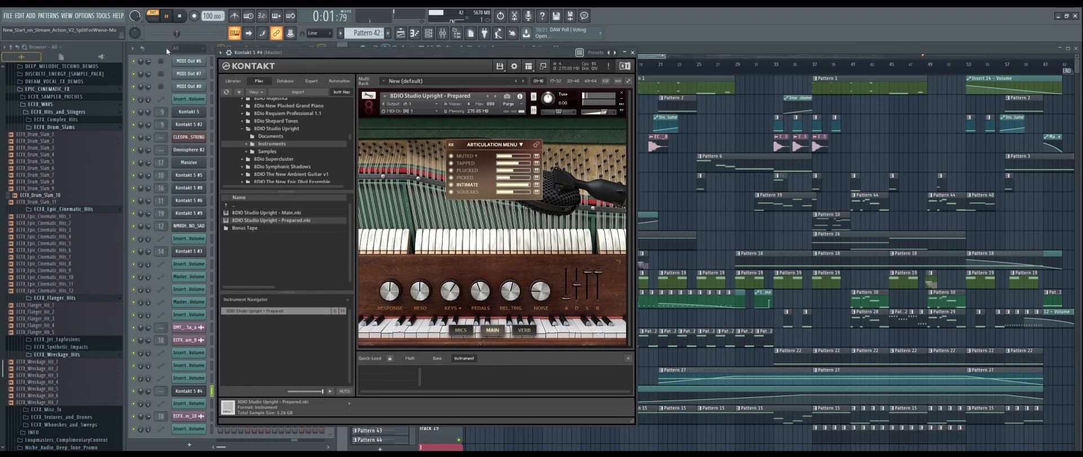
pyautogui.click(165, 47)
pyautogui.click(180, 16)
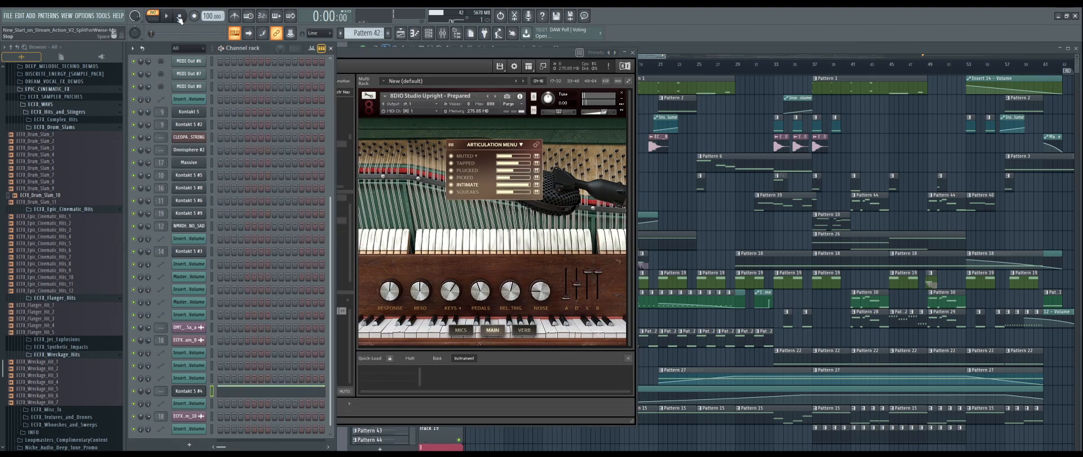
# Inspect the microphone and reverb pages of 8DIO Studio Upright - Prepared while sounding single notes, and close the instrument.
pyautogui.press('n')
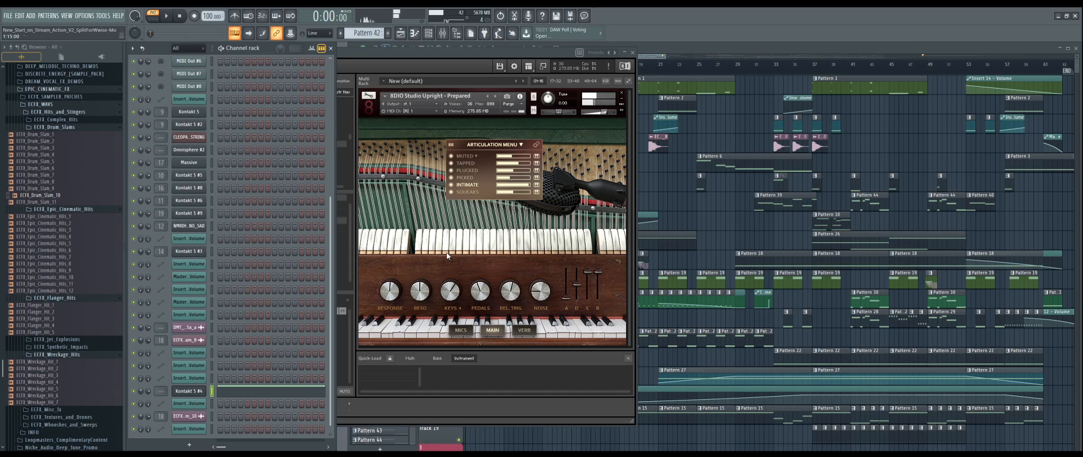
pyautogui.press('F1')
pyautogui.click(460, 330)
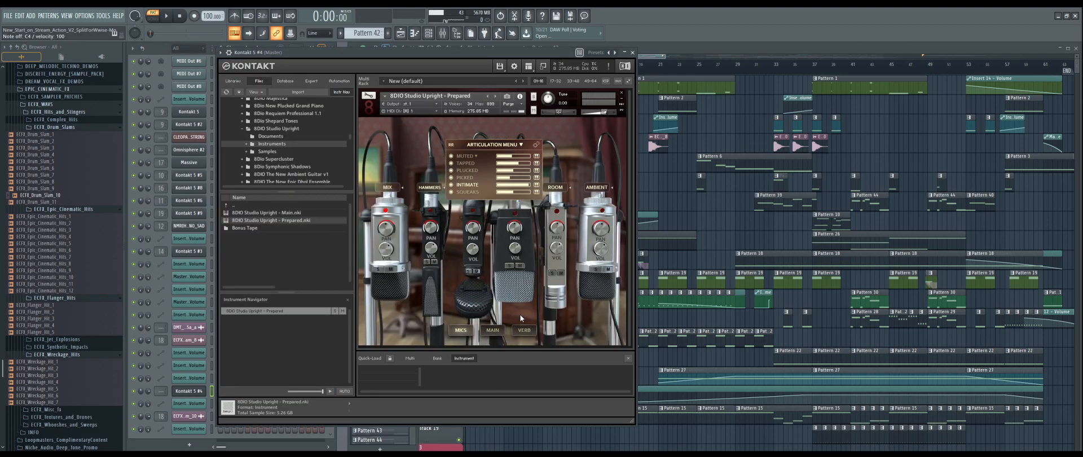
pyautogui.click(524, 330)
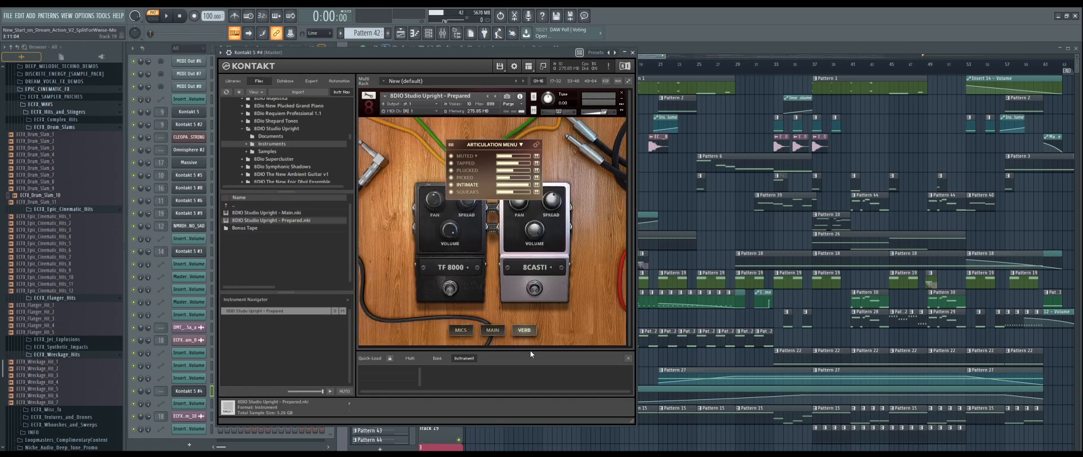
pyautogui.click(521, 145)
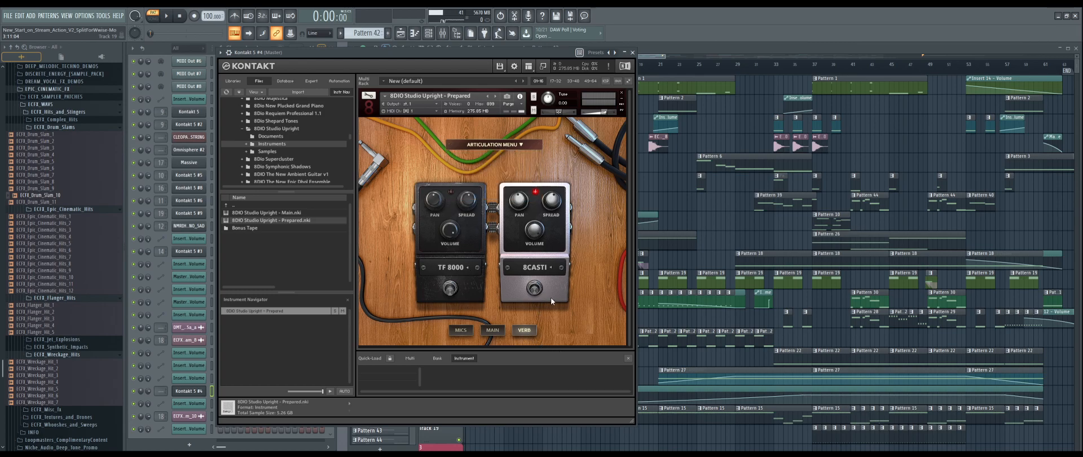
pyautogui.press('x')
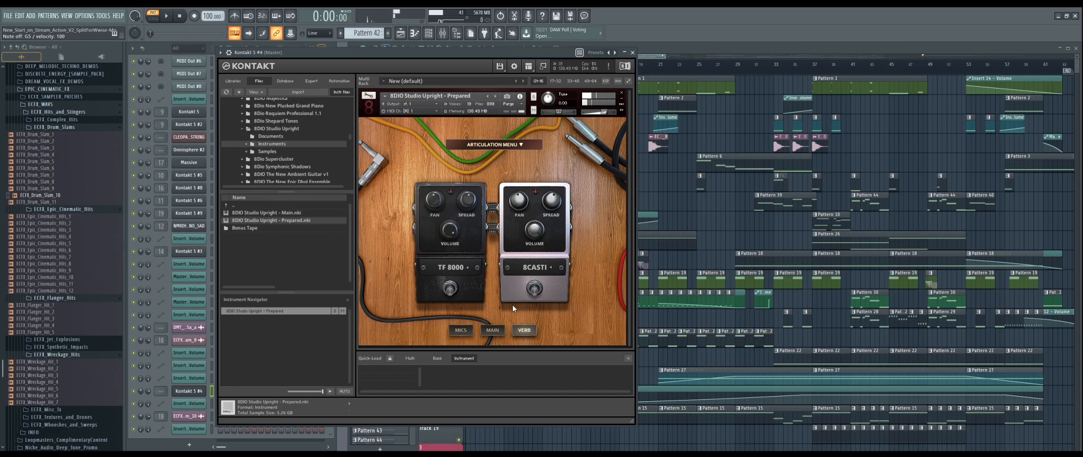
pyautogui.click(632, 53)
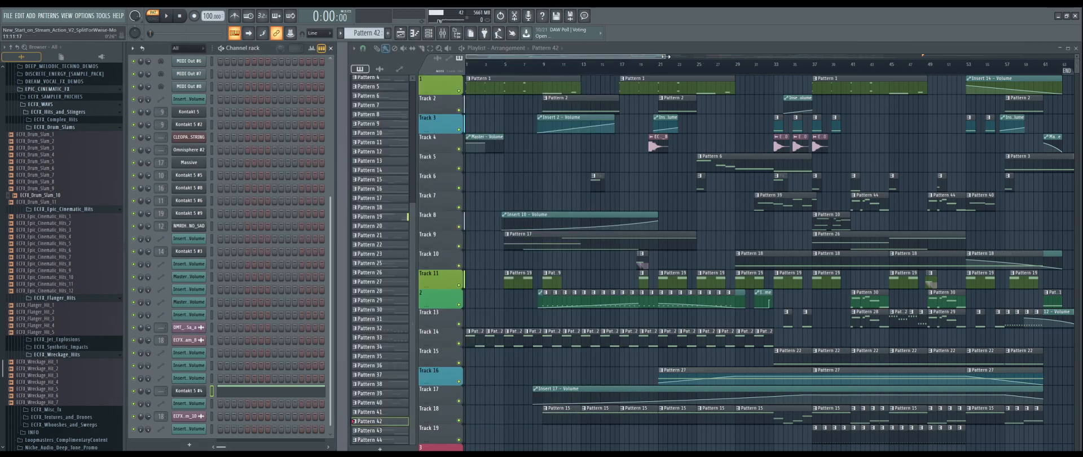
# Listen to the arrangement from the beginning in song mode.
pyautogui.moveTo(664, 57); pyautogui.dragTo(772, 69)
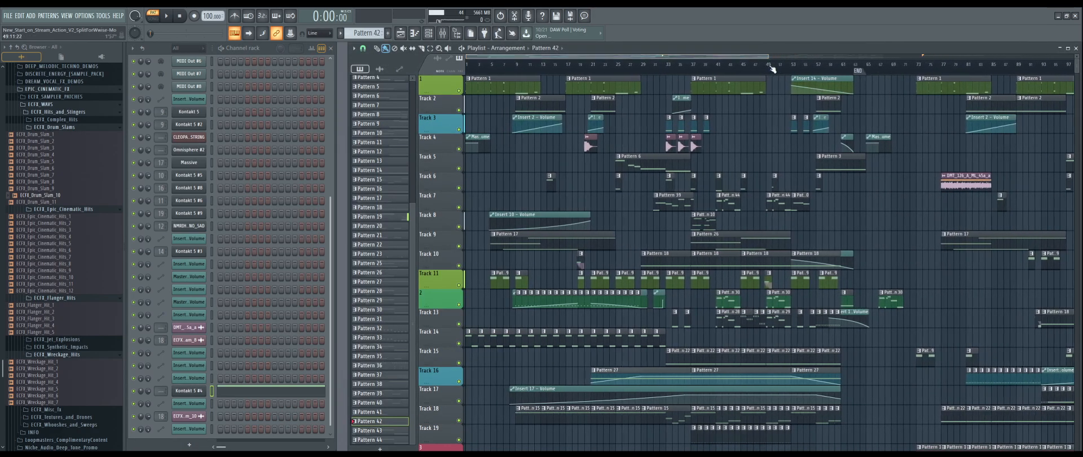
pyautogui.moveTo(1076, 55); pyautogui.dragTo(1076, 61)
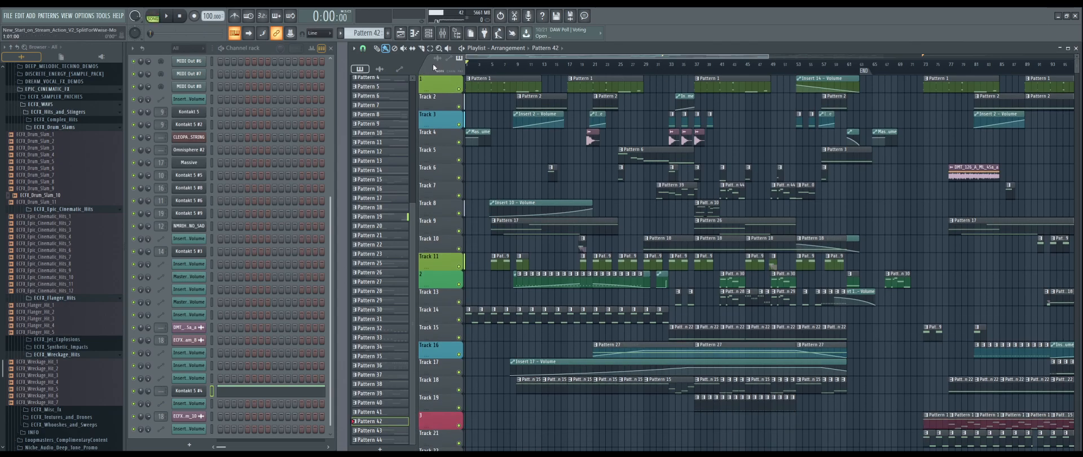
pyautogui.press('space')
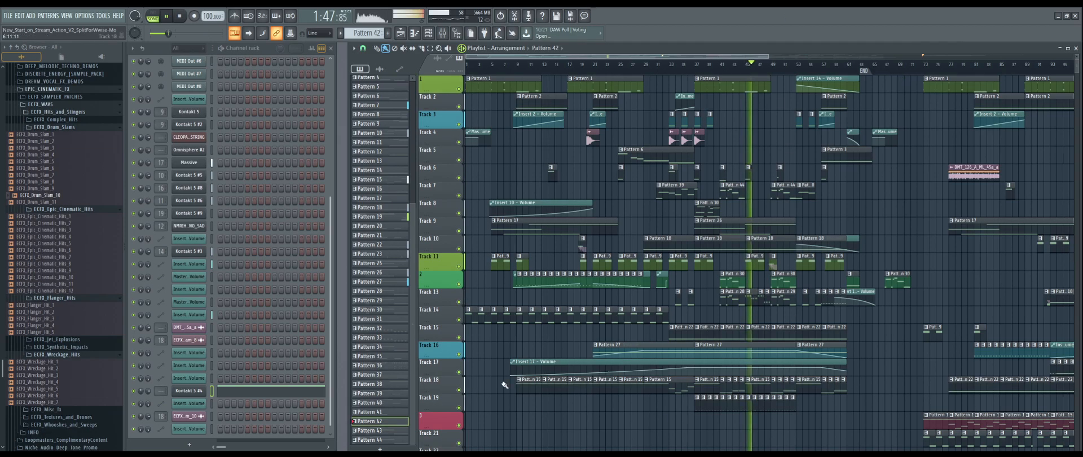
pyautogui.press('space')
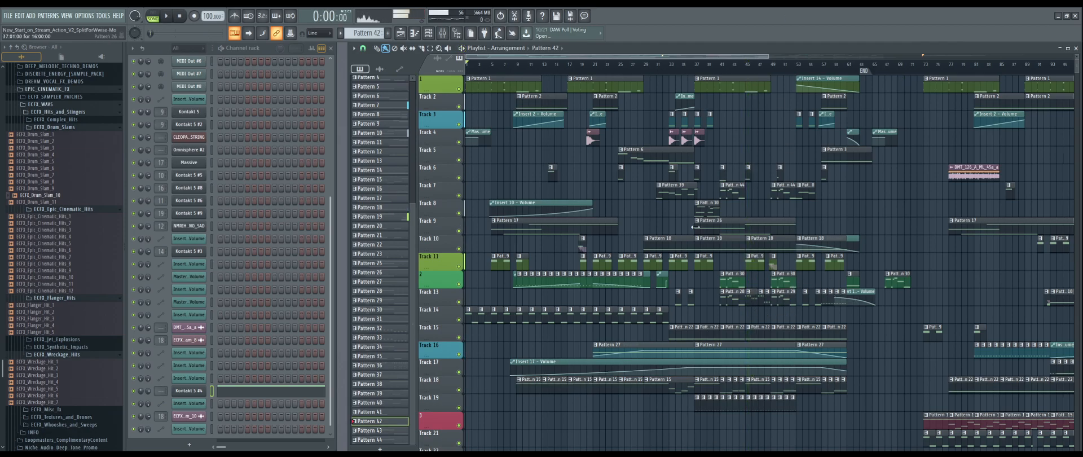
# Open the Kontakt S #2 part of Pattern 44 in the piano roll and audition the pattern by itself.
pyautogui.click(728, 195)
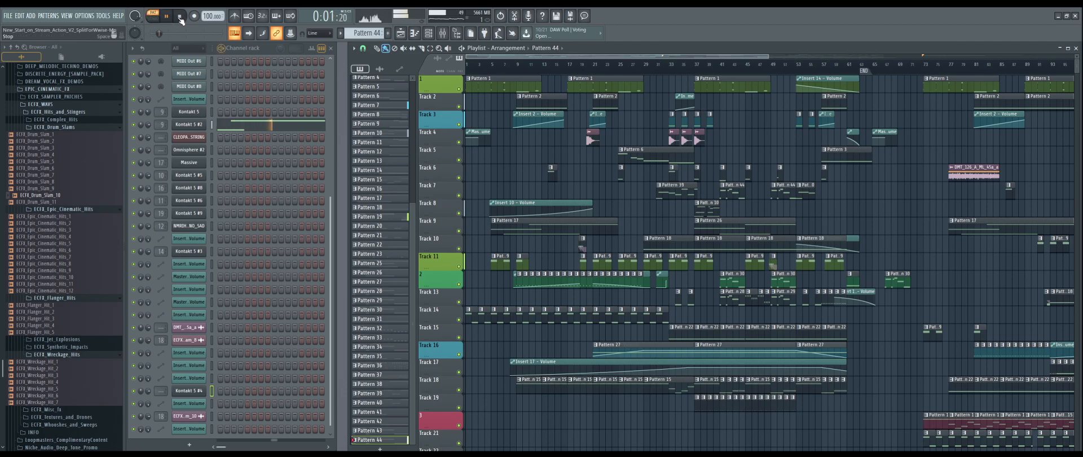
pyautogui.click(251, 120)
pyautogui.click(166, 16)
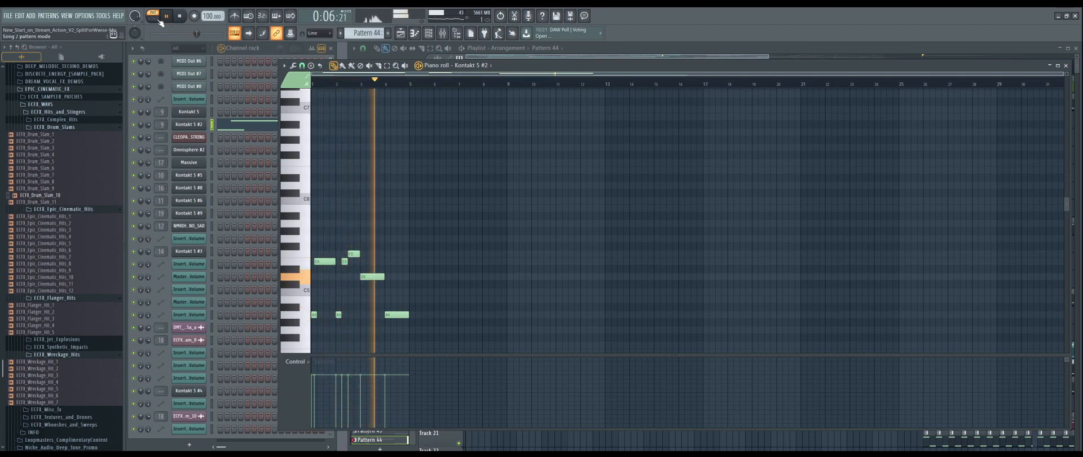
pyautogui.press('space')
# Lower the velocities of the Kontakt S #2 notes in Pattern 44 by varying amounts and play the pattern back.
pyautogui.moveTo(316, 377); pyautogui.dragTo(314, 380)
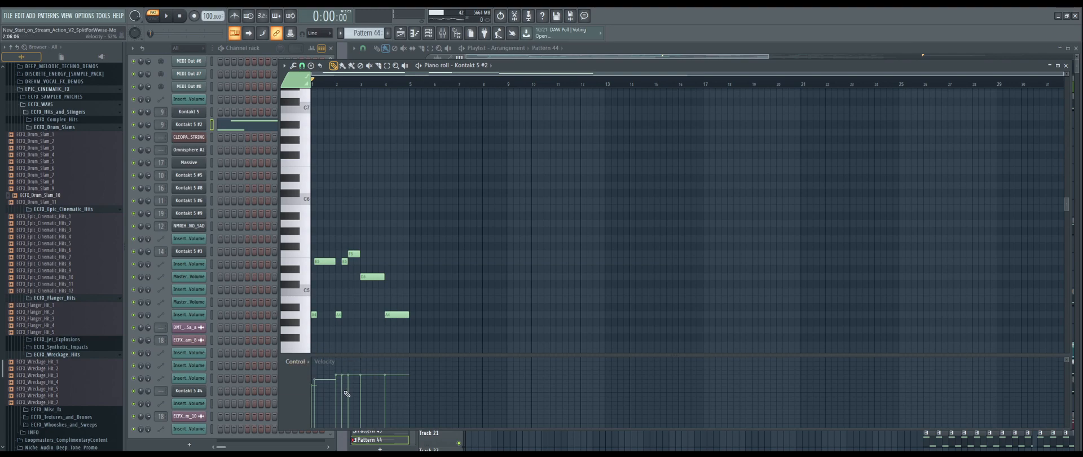
pyautogui.moveTo(337, 376); pyautogui.dragTo(339, 397)
pyautogui.moveTo(370, 382); pyautogui.dragTo(391, 381)
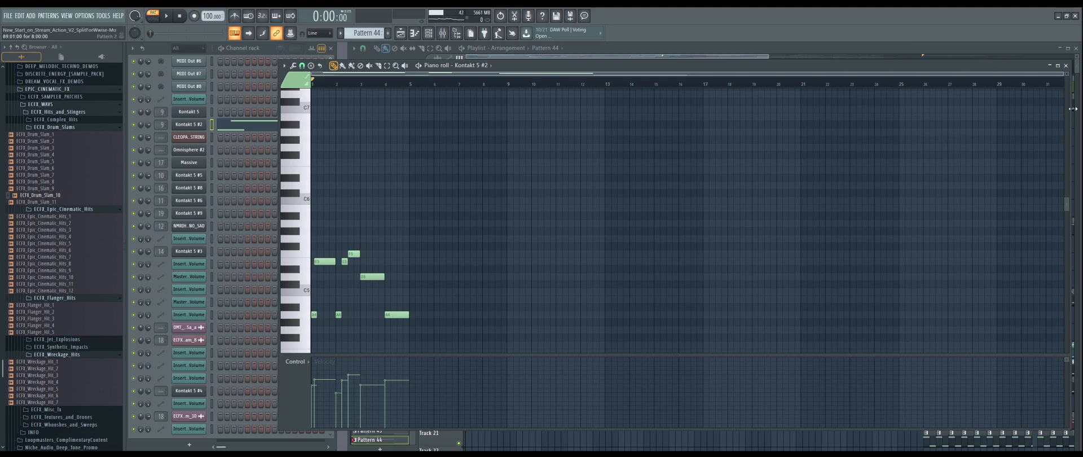
pyautogui.press('space')
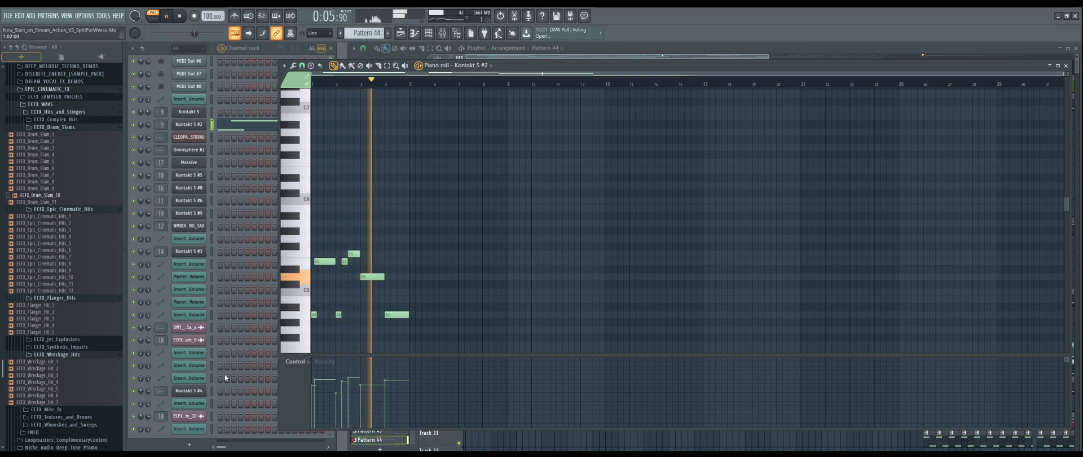
pyautogui.press('F7')
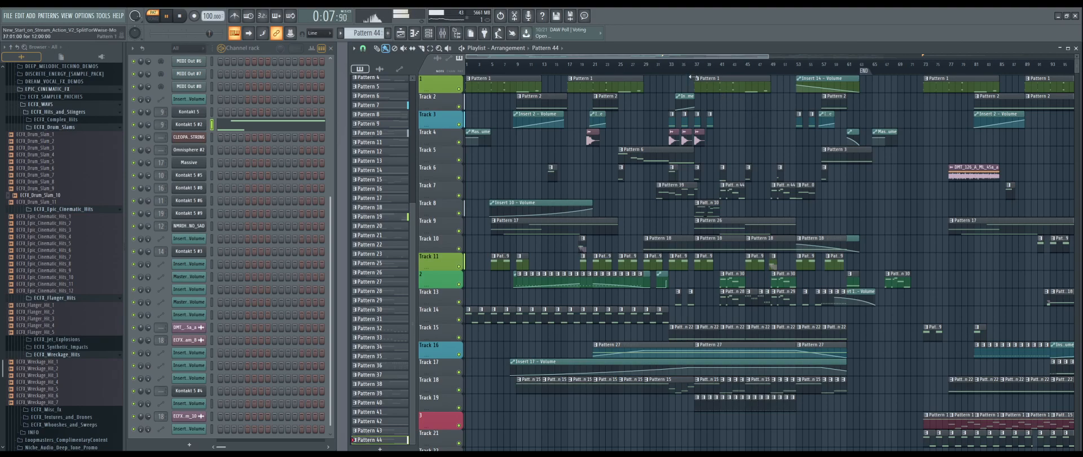
# Play the arrangement in song mode from bar 37.
pyautogui.click(698, 60)
pyautogui.click(695, 69)
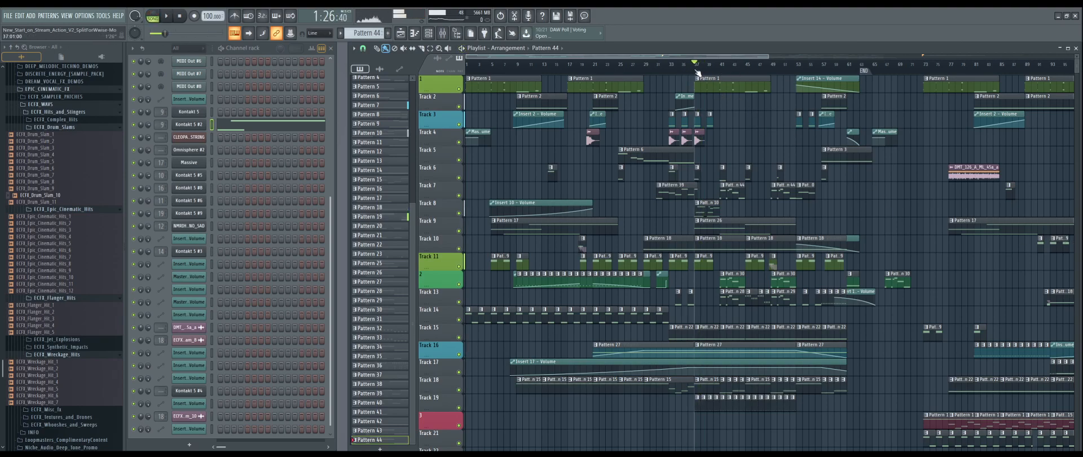
pyautogui.press('space')
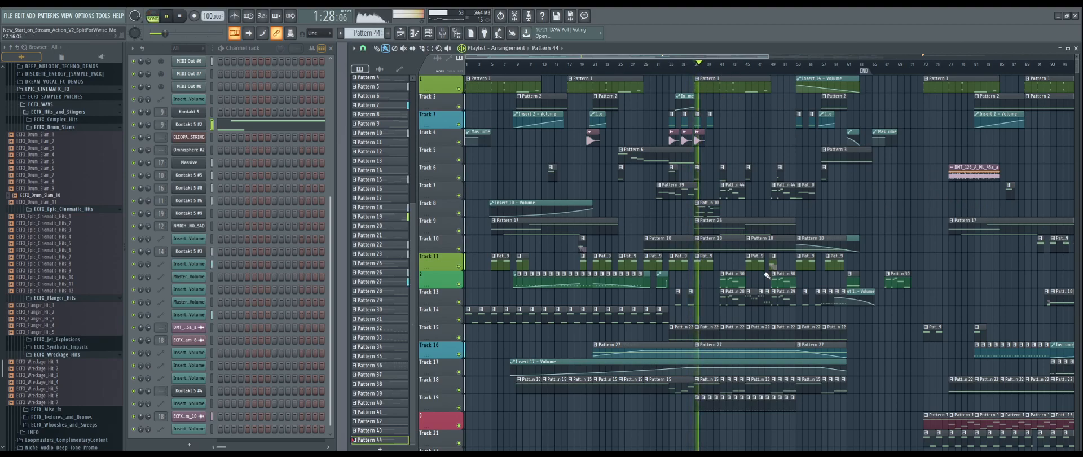
# Add an ECFX_Drum_Slam_10 clip at bar 61 on Track 4, with the Master - Volume automation clip overlapping it there.
pyautogui.click(699, 140)
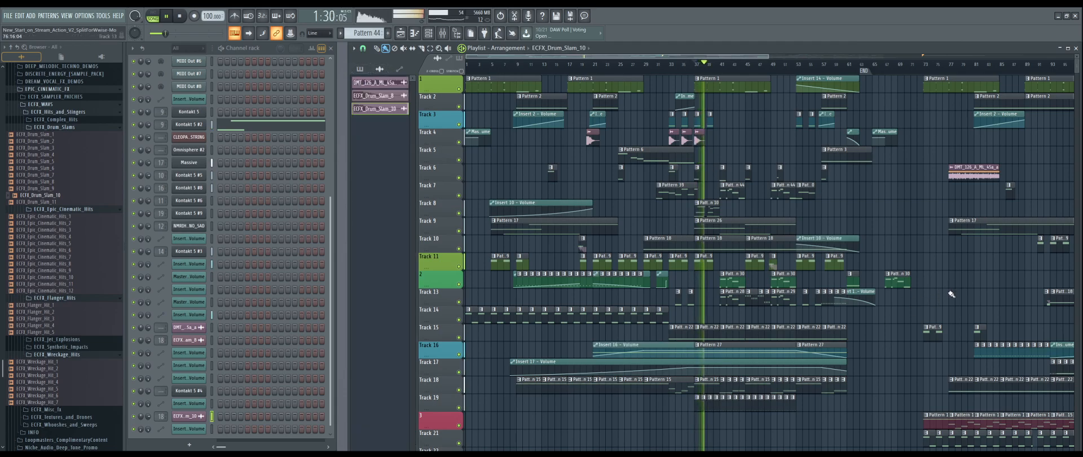
pyautogui.click(849, 172)
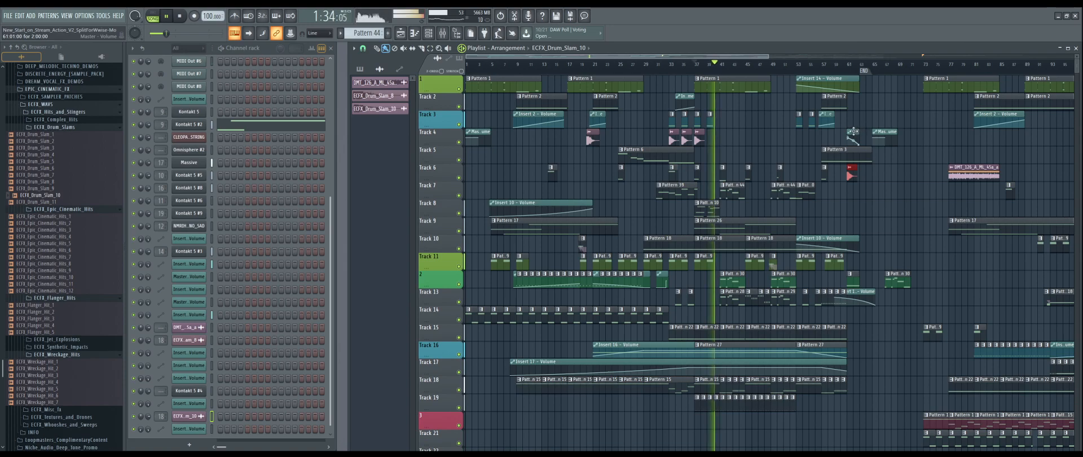
pyautogui.moveTo(853, 132)
pyautogui.mouseDown()
pyautogui.moveTo(854, 185)
pyautogui.moveTo(855, 129)
pyautogui.mouseUp()
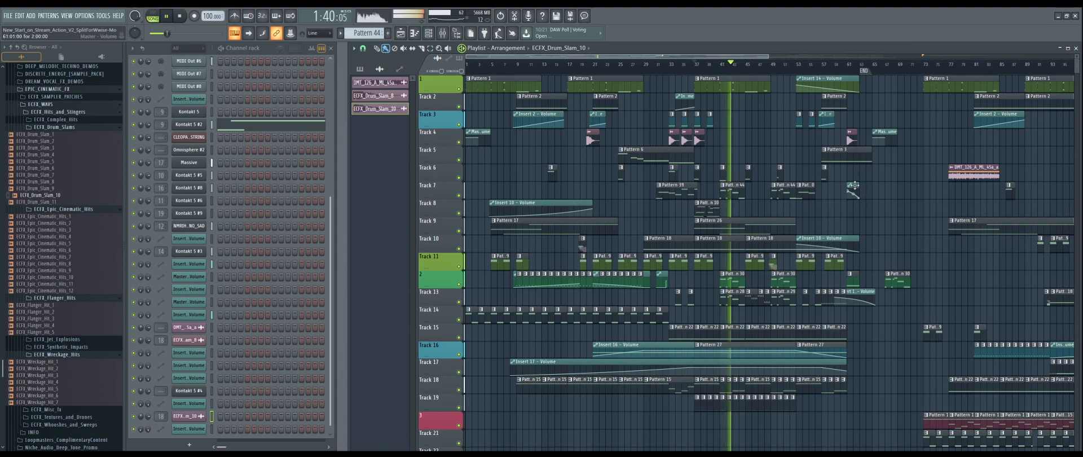
pyautogui.moveTo(855, 185); pyautogui.dragTo(855, 132)
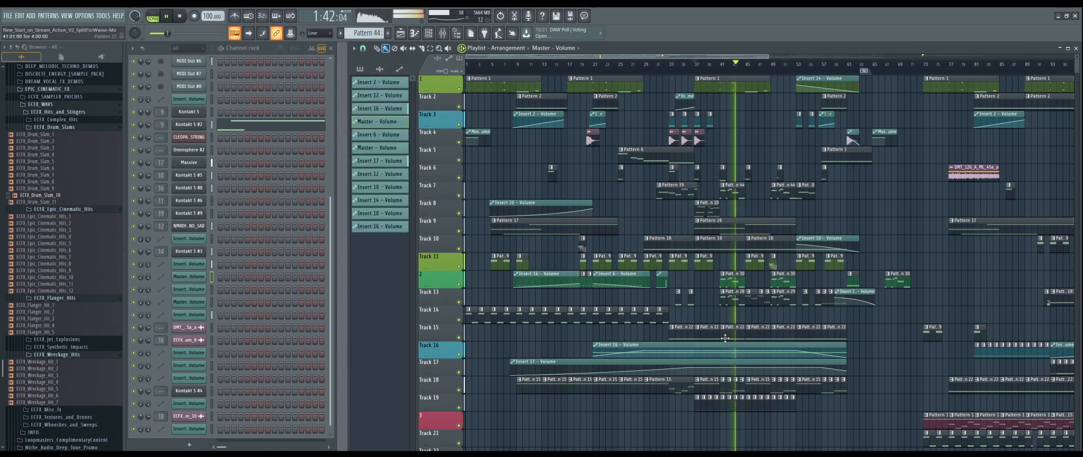
# Replay the arrangement from bar 37, and return the playhead to the song's start.
pyautogui.press('space')
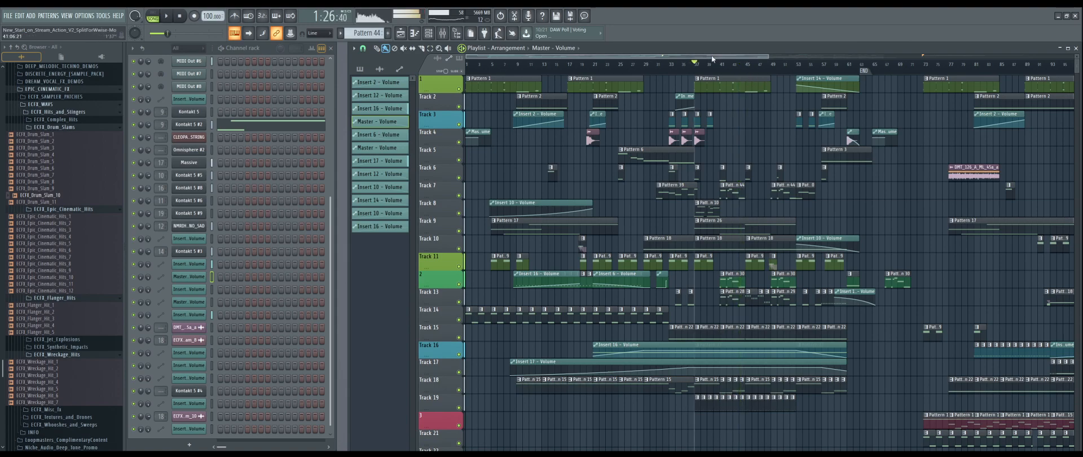
pyautogui.press('space')
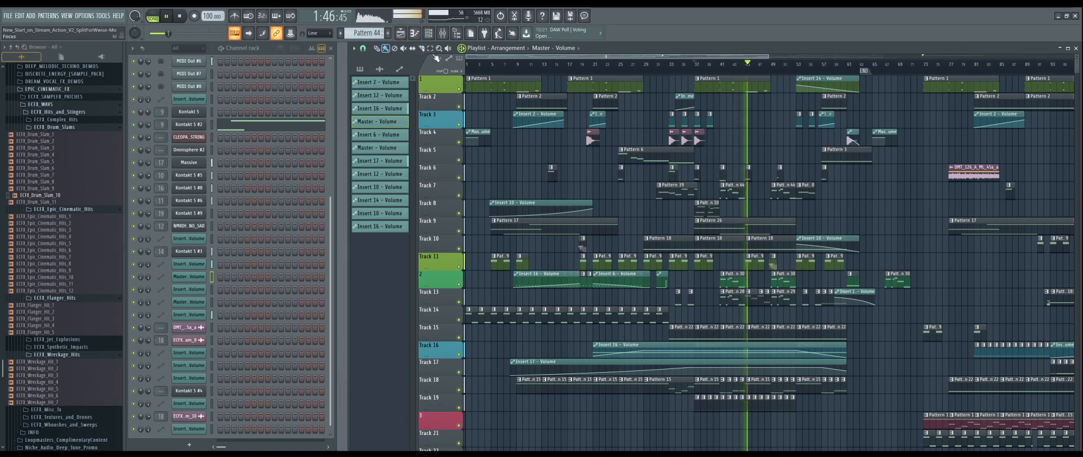
pyautogui.press('space')
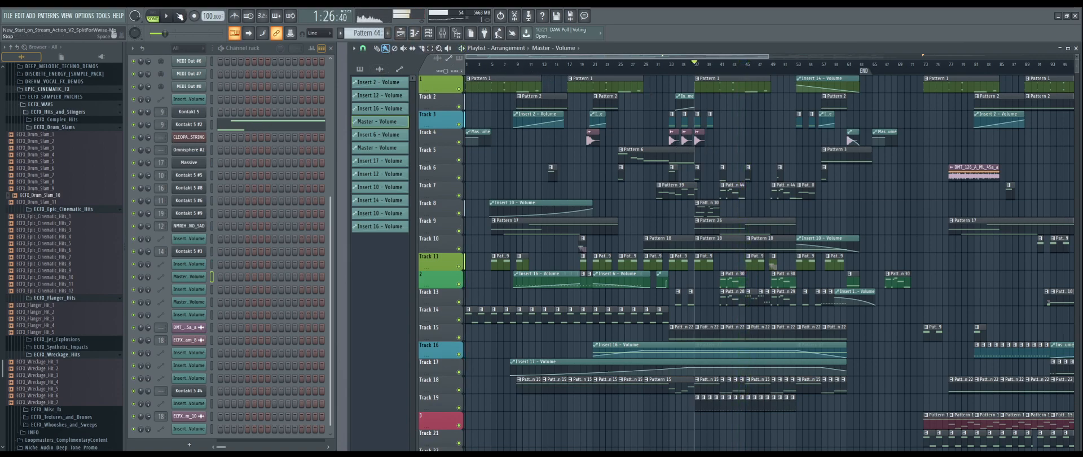
pyautogui.click(179, 16)
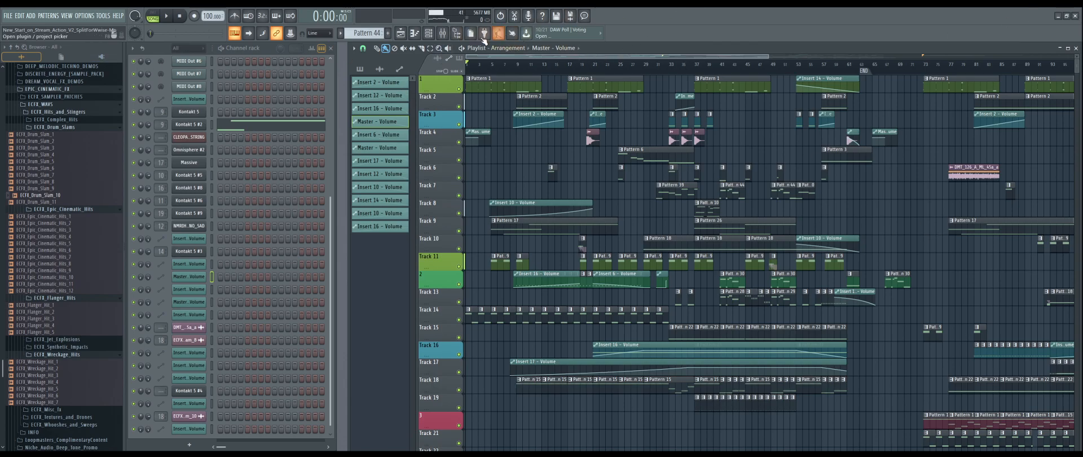
# Hide the browser and zoom the playlist to the song's first section, about 70 bars.
pyautogui.click(458, 35)
pyautogui.click(458, 35)
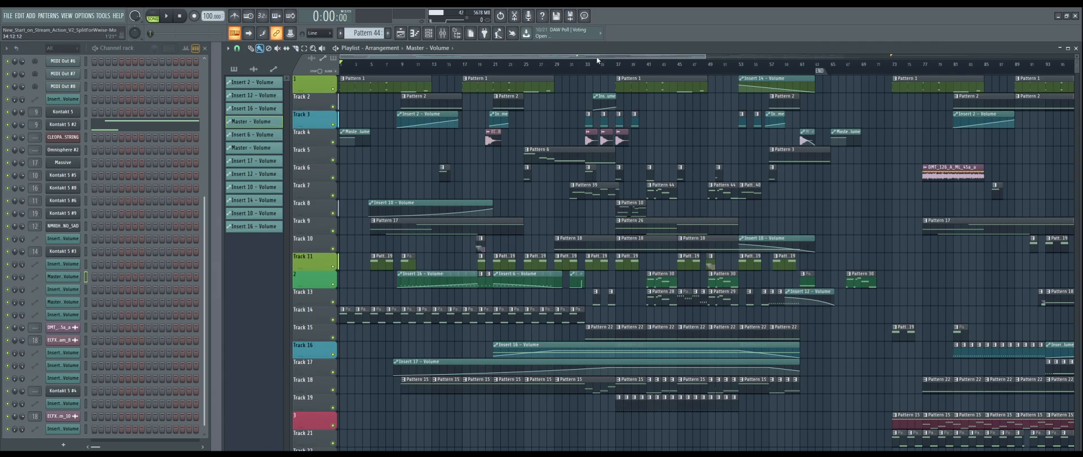
pyautogui.moveTo(596, 57); pyautogui.dragTo(446, 68)
pyautogui.moveTo(702, 57); pyautogui.dragTo(604, 65)
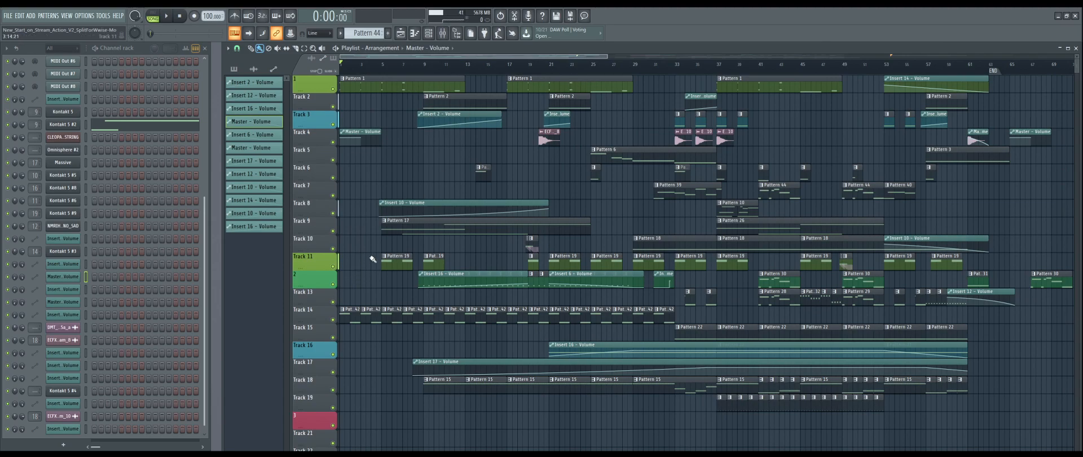
# Play the arrangement from the start, skip to about bar 5, and select Track 14's Pattern 42.
pyautogui.press('space')
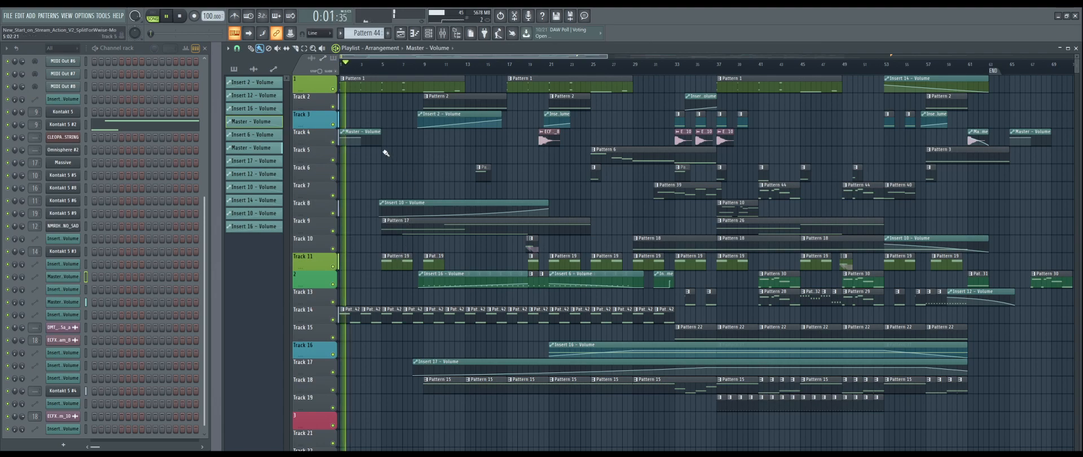
pyautogui.click(378, 66)
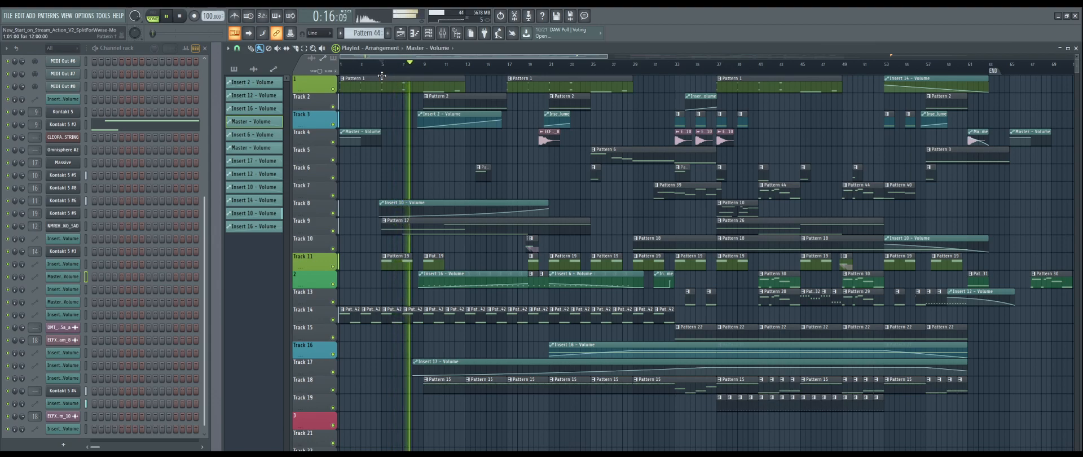
pyautogui.click(366, 318)
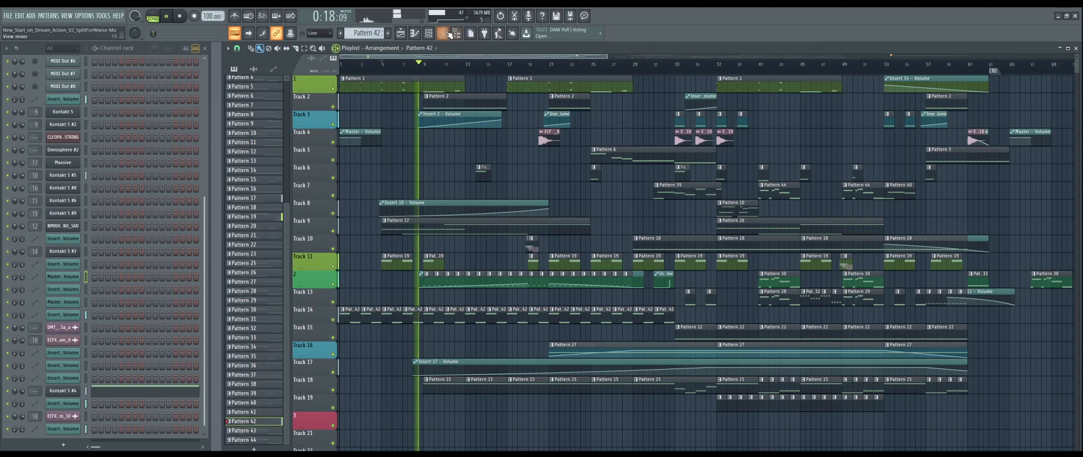
# Open the mixer, look through the inserts after Insert 19, and select the empty Insert 29.
pyautogui.click(450, 36)
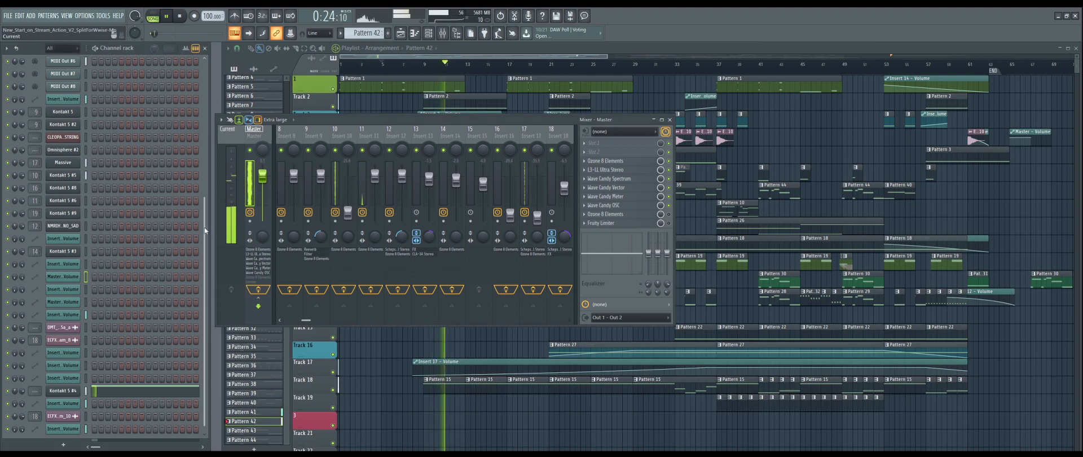
pyautogui.scroll(-1, 96, 202)
pyautogui.scroll(10, 108, 169)
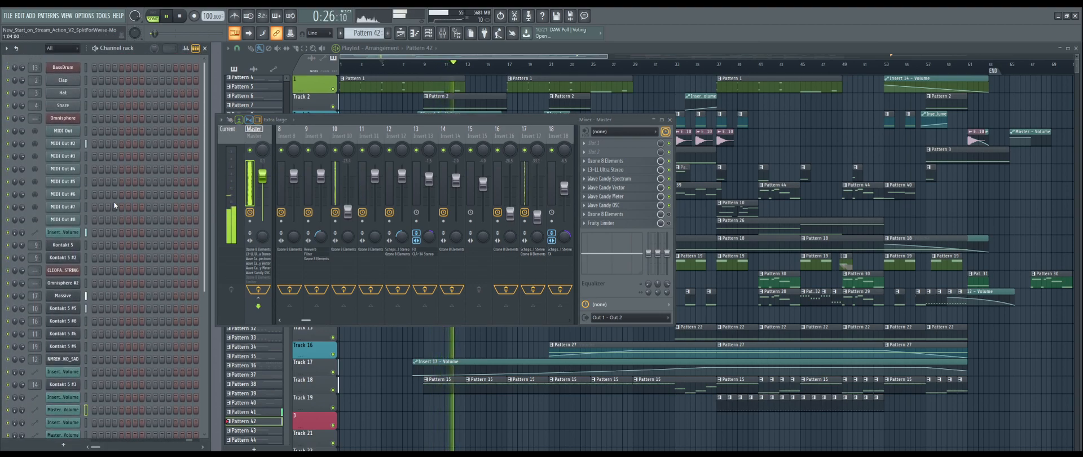
pyautogui.scroll(-2, 158, 123)
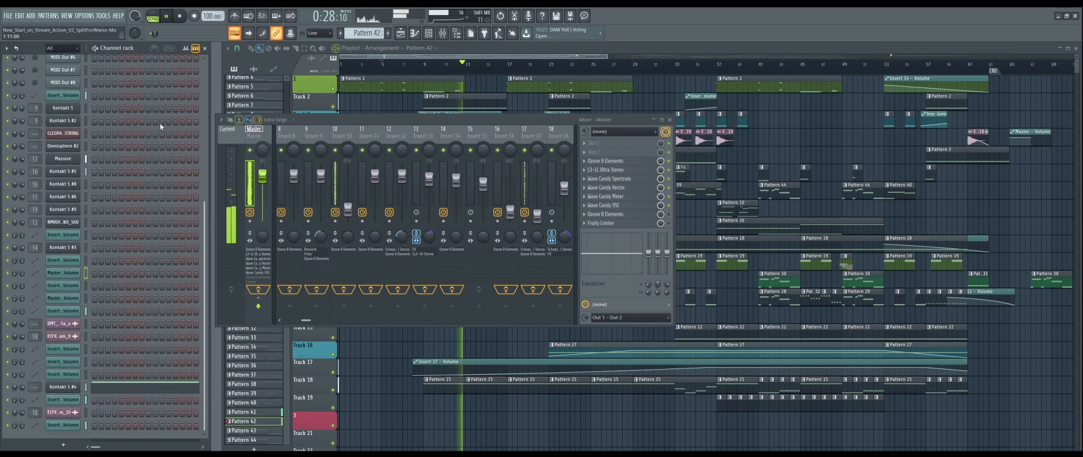
pyautogui.scroll(8, 156, 119)
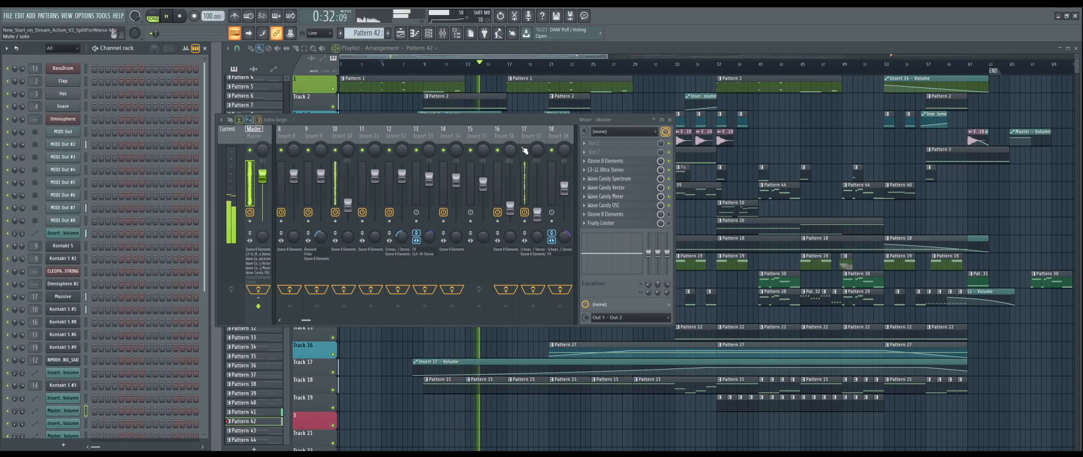
pyautogui.click(558, 131)
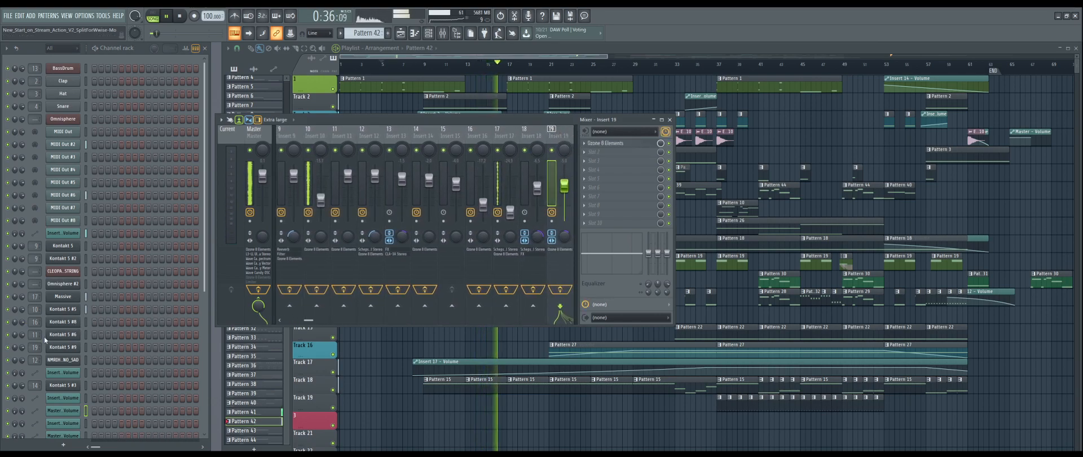
pyautogui.scroll(-1, 552, 131)
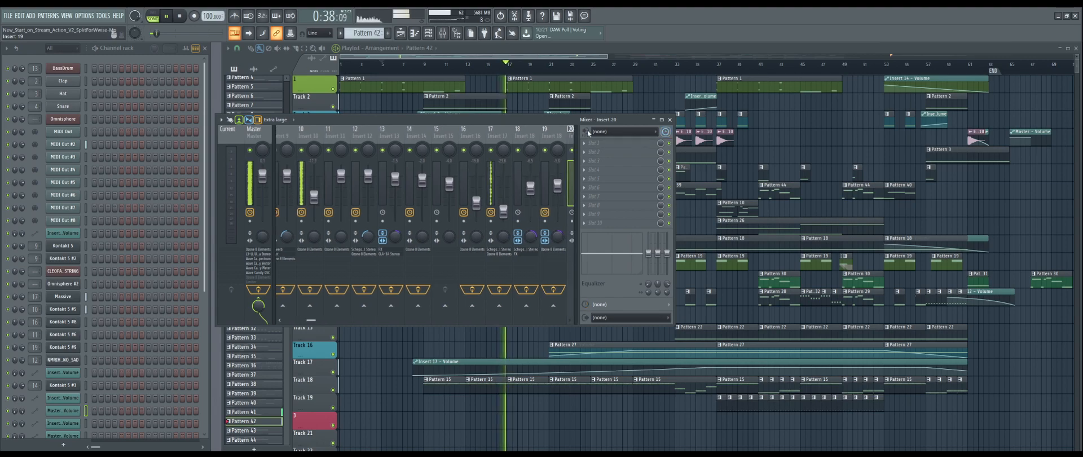
pyautogui.click(552, 130)
pyautogui.scroll(-10, 523, 136)
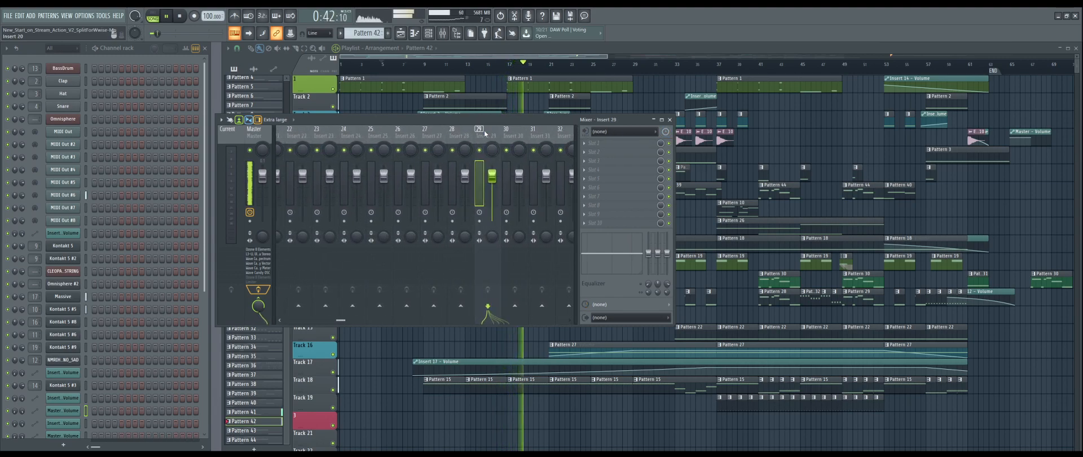
# Route the Kontakt 5 #4 channel to Insert 29, and load Scheps Omni Channel there with the Better Piano preset.
pyautogui.scroll(-4, 98, 398)
pyautogui.scroll(-1, 99, 398)
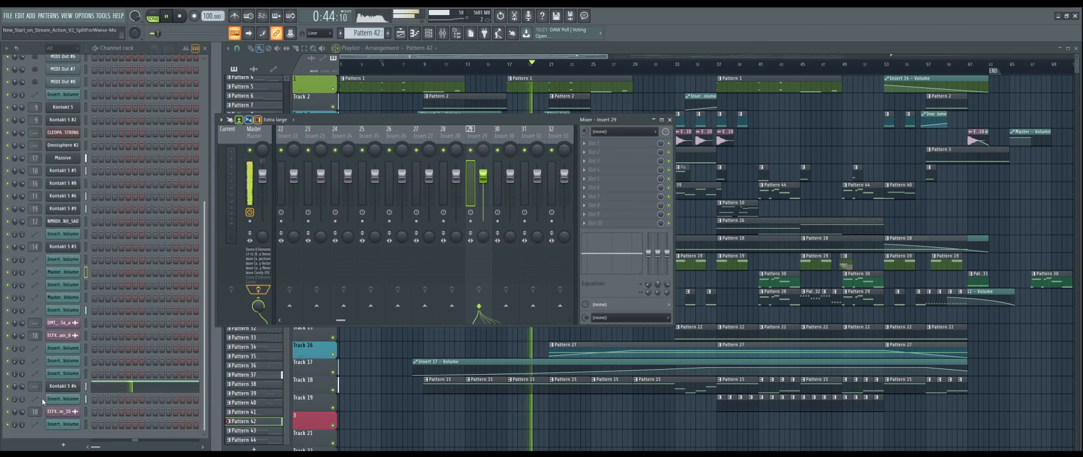
pyautogui.scroll(-6, 35, 386)
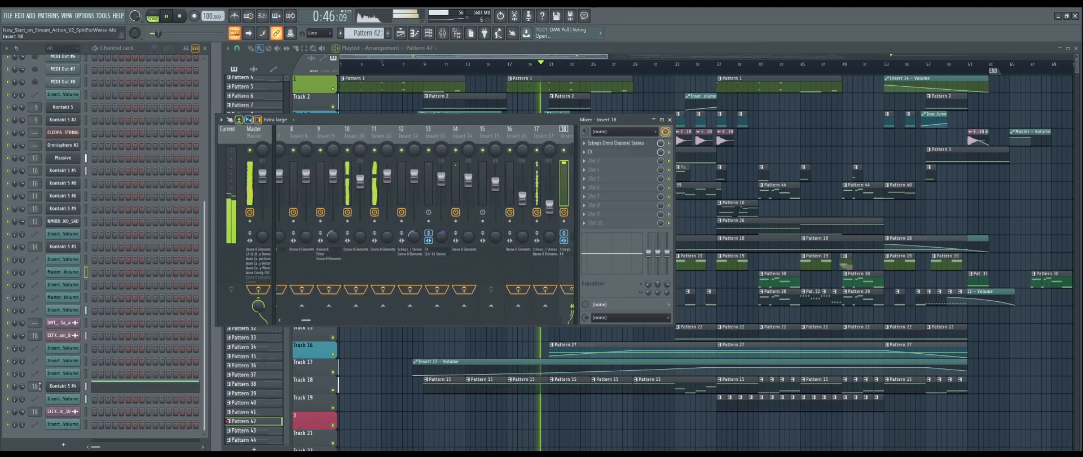
pyautogui.scroll(6, 40, 386)
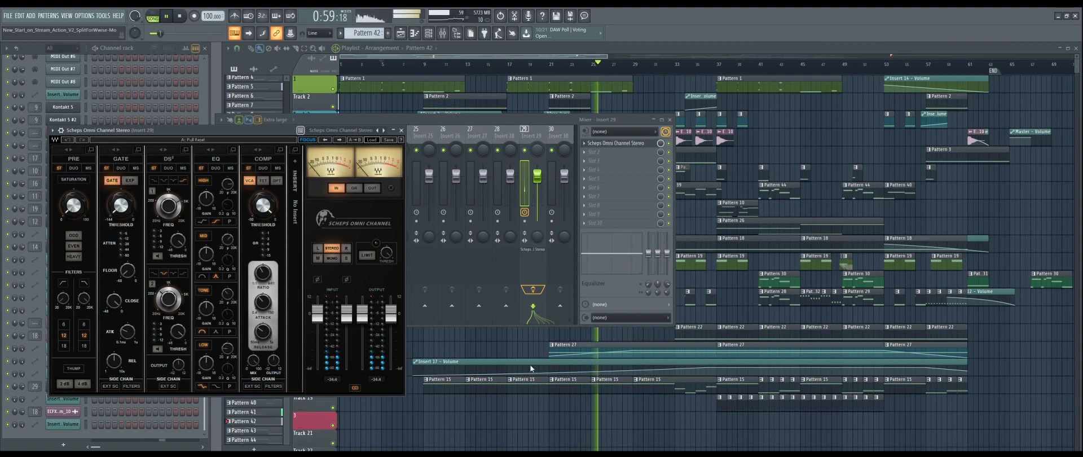
pyautogui.click(624, 435)
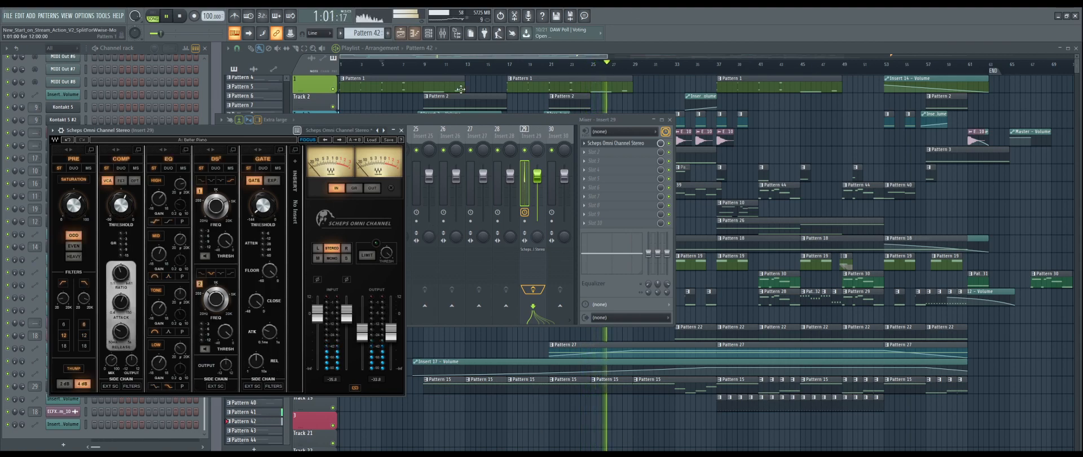
# Audition Pattern 42 alone in pattern mode, and close the Scheps Omni Channel and mixer windows.
pyautogui.click(584, 50)
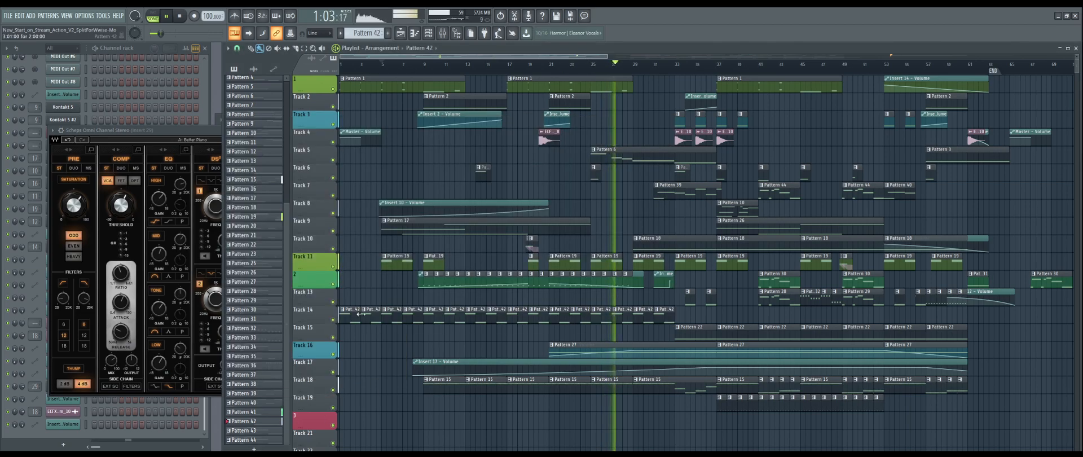
pyautogui.click(153, 16)
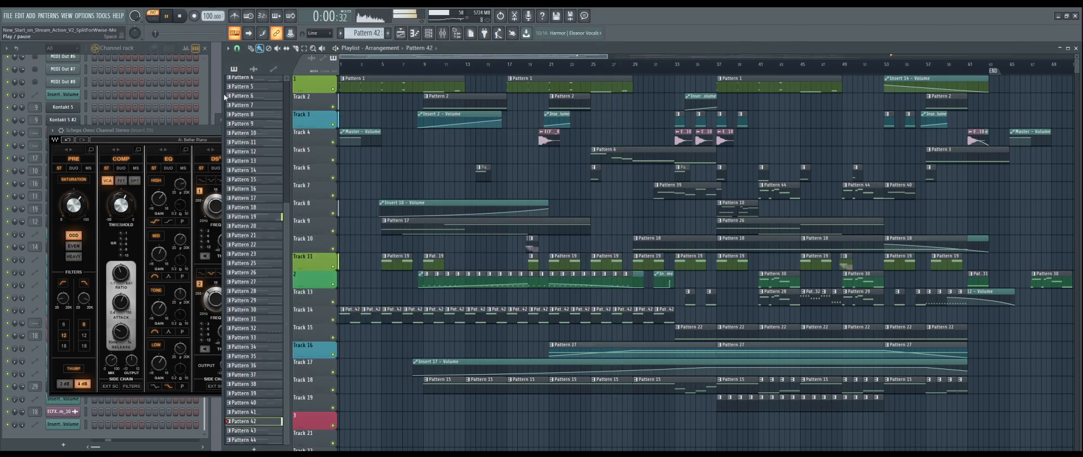
pyautogui.click(196, 127)
pyautogui.click(404, 130)
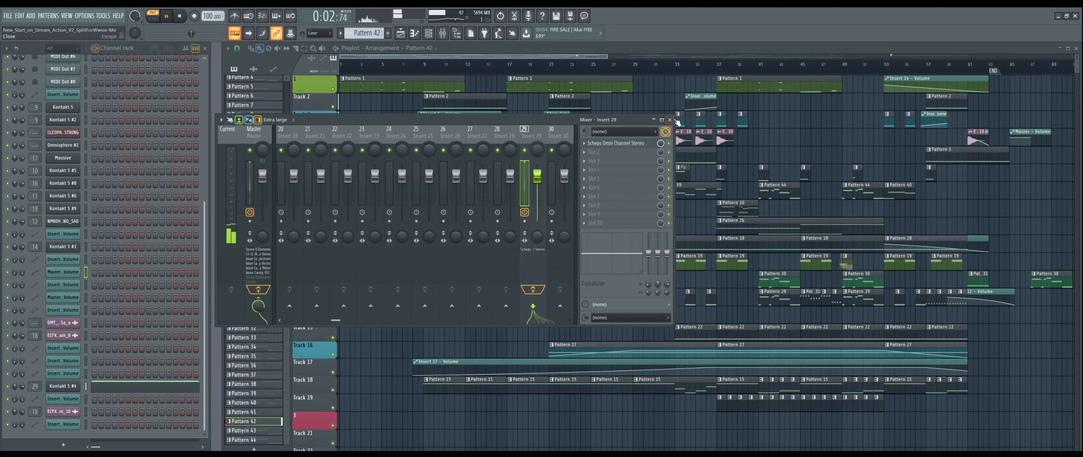
pyautogui.click(669, 119)
# Replay the song from its start while checking Pattern 19, Pattern 42 and Pattern 44 in the playlist.
pyautogui.click(348, 67)
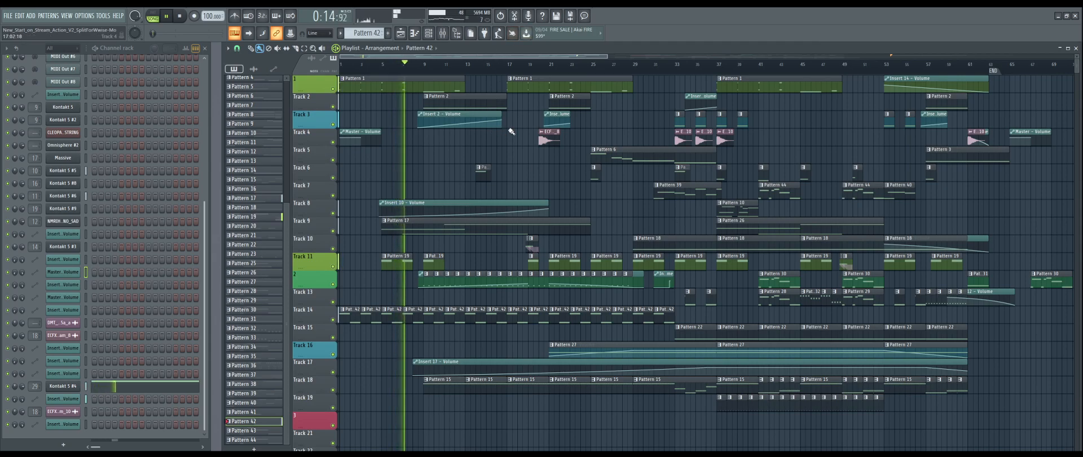
pyautogui.moveTo(607, 56)
pyautogui.mouseDown()
pyautogui.moveTo(663, 57)
pyautogui.moveTo(616, 57)
pyautogui.mouseUp()
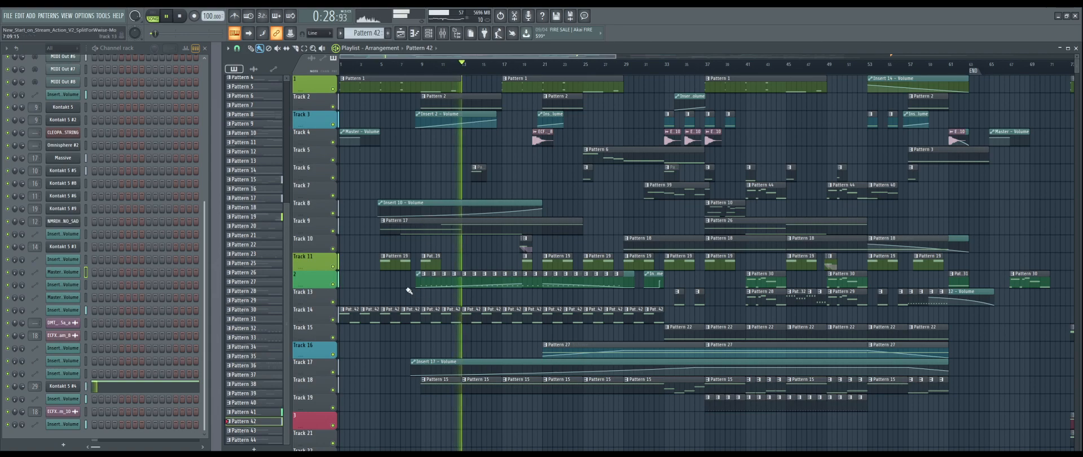
pyautogui.click(393, 261)
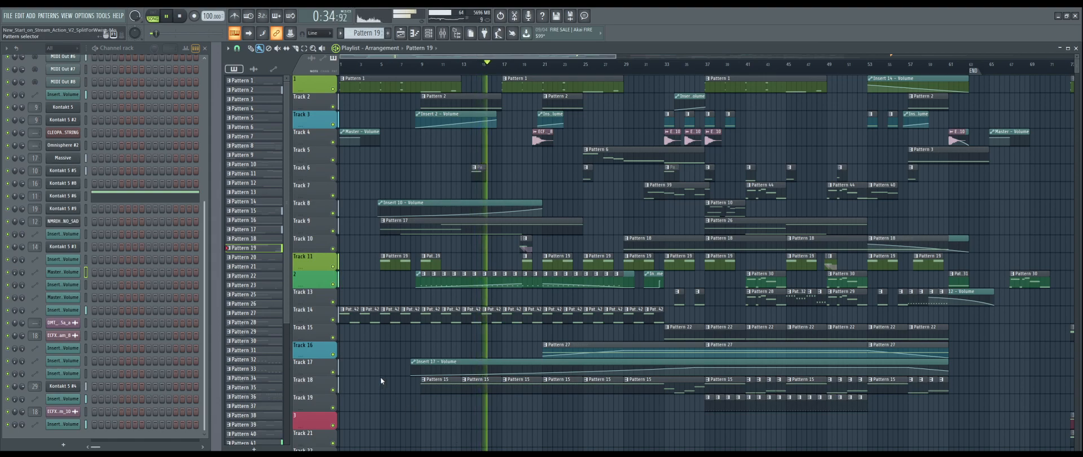
pyautogui.scroll(-20, 367, 33)
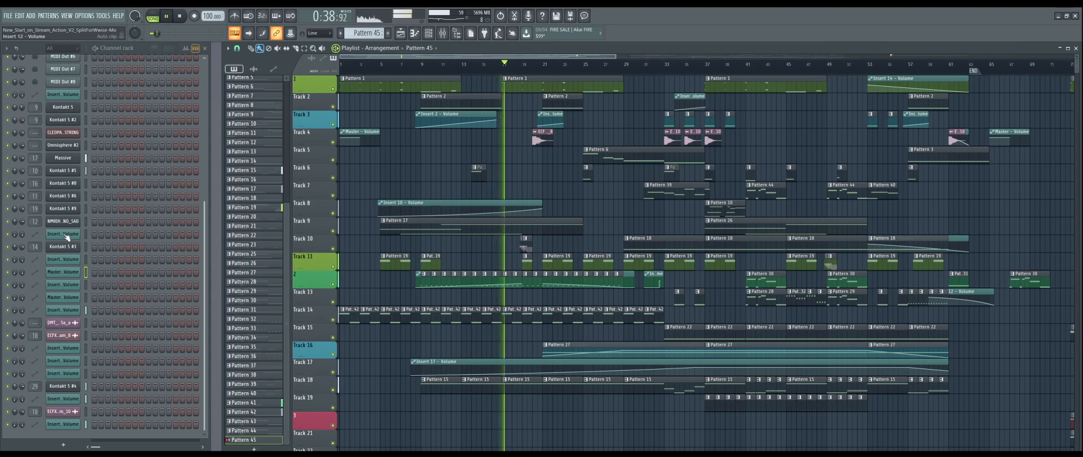
pyautogui.click(393, 320)
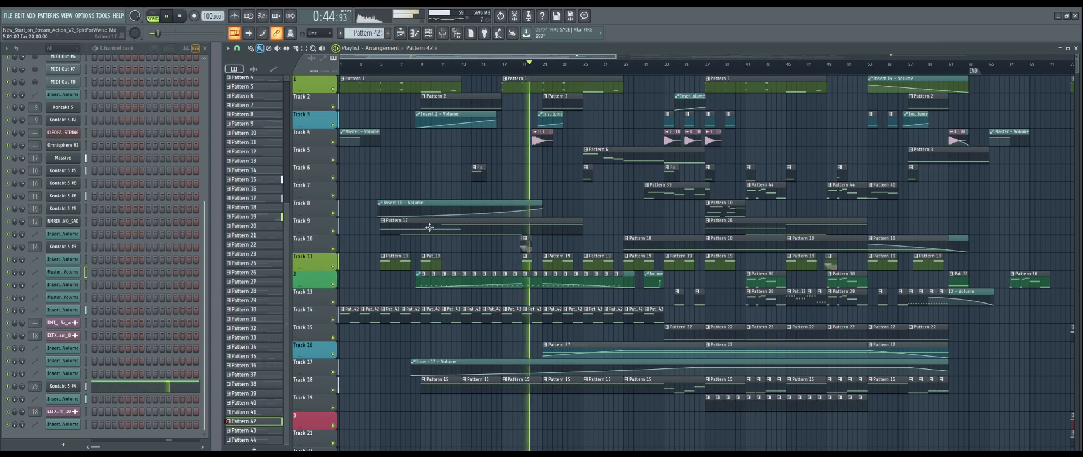
pyautogui.click(399, 263)
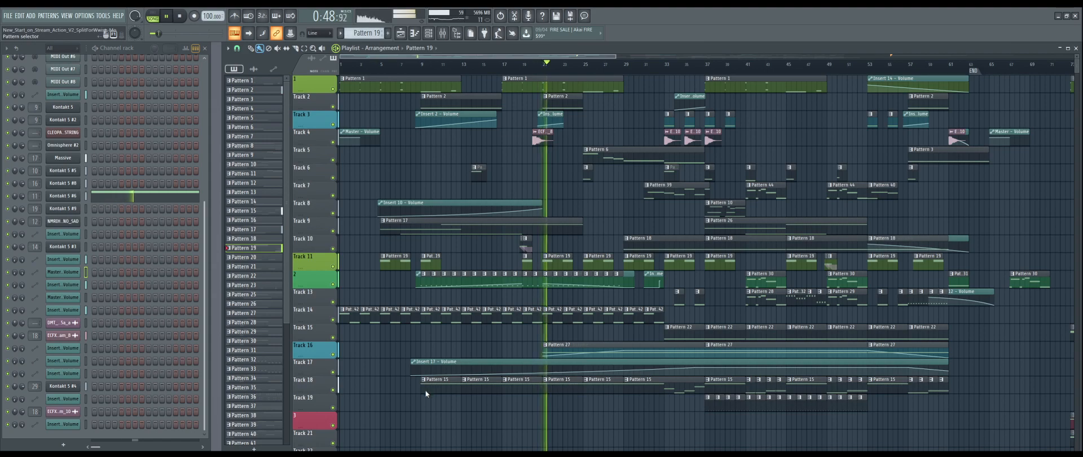
pyautogui.click(765, 191)
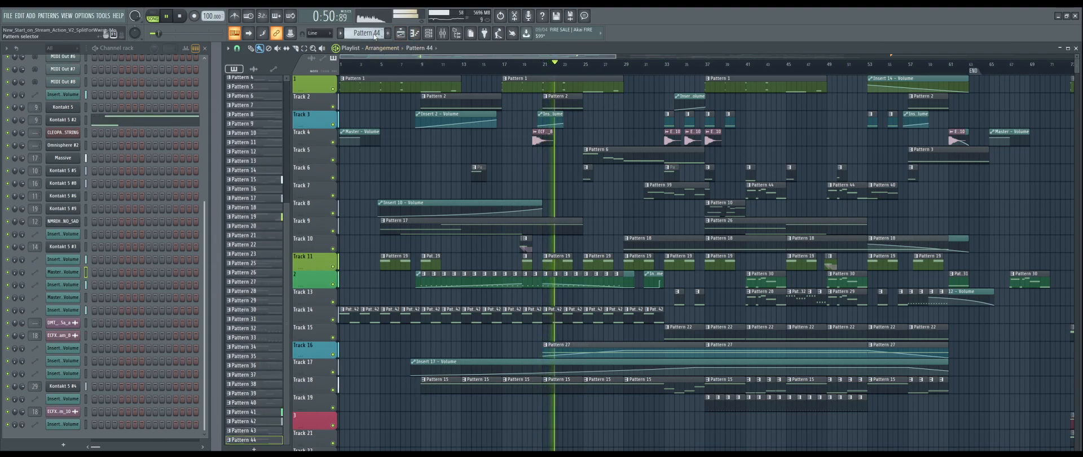
# Switch to the empty Pattern 45, inspect the Kontakt 5 #6 instrument, and stop playback.
pyautogui.press('F4')
pyautogui.click(62, 196)
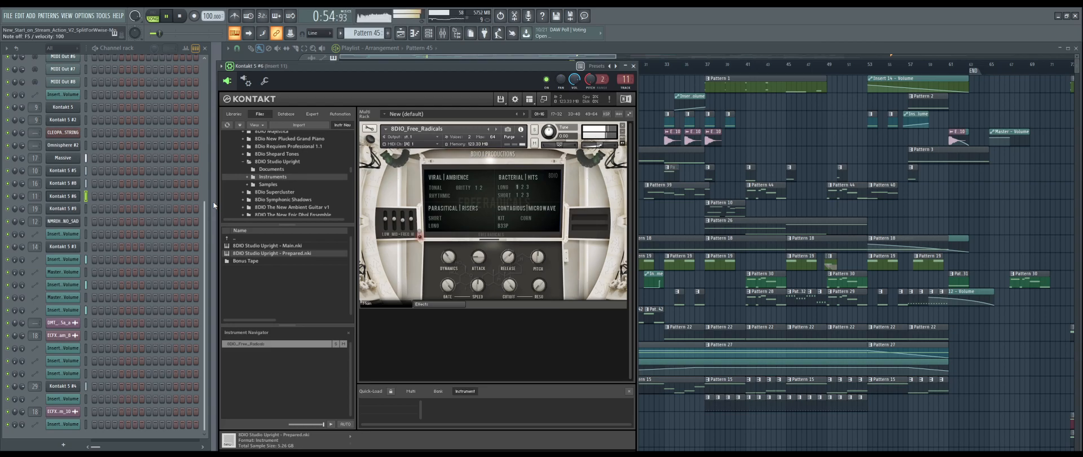
pyautogui.click(634, 66)
pyautogui.press('space')
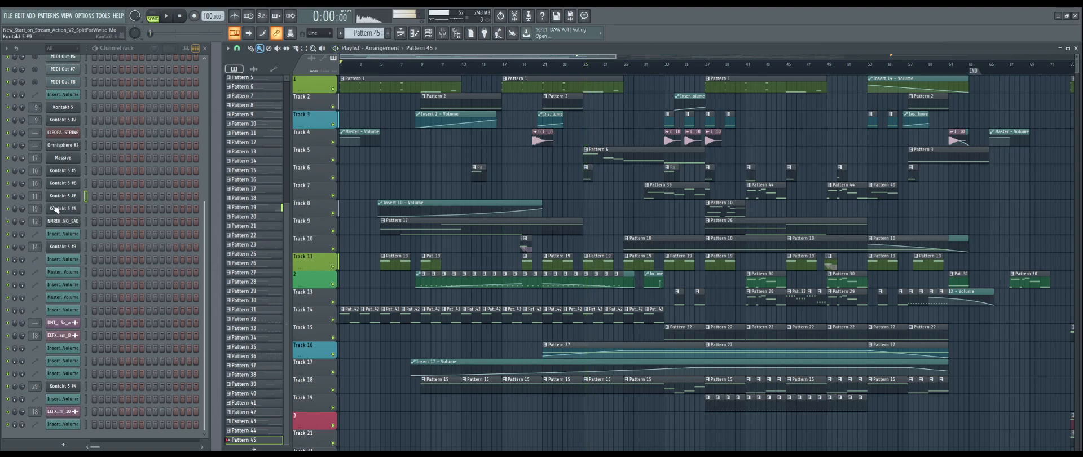
# Audition Kontakt 5 #6's lower keys in Pattern 45's piano roll, and close the piano roll.
pyautogui.press('F7')
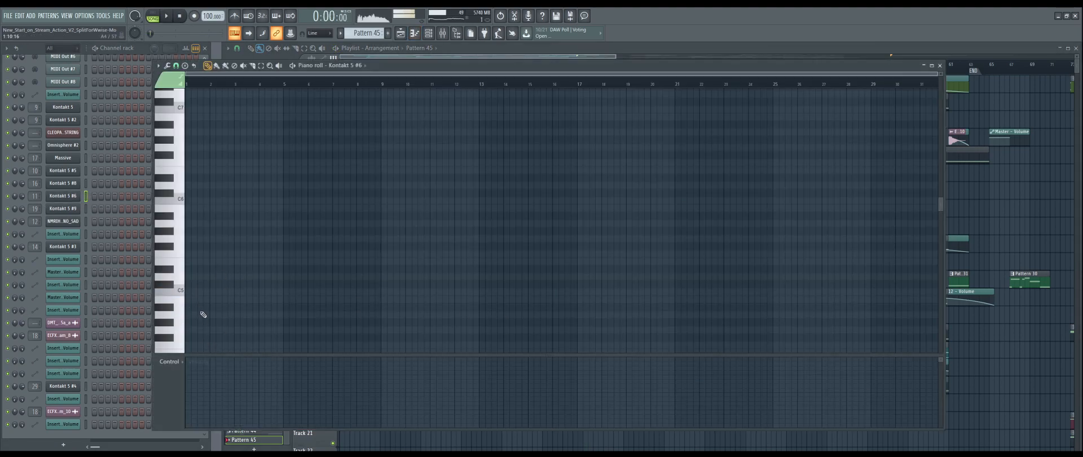
pyautogui.scroll(-5, 203, 314)
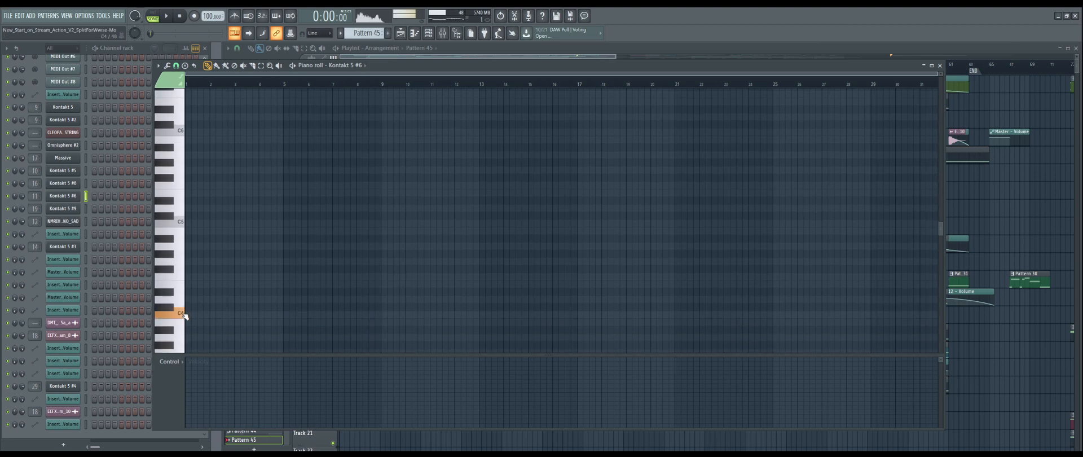
pyautogui.scroll(-3, 204, 321)
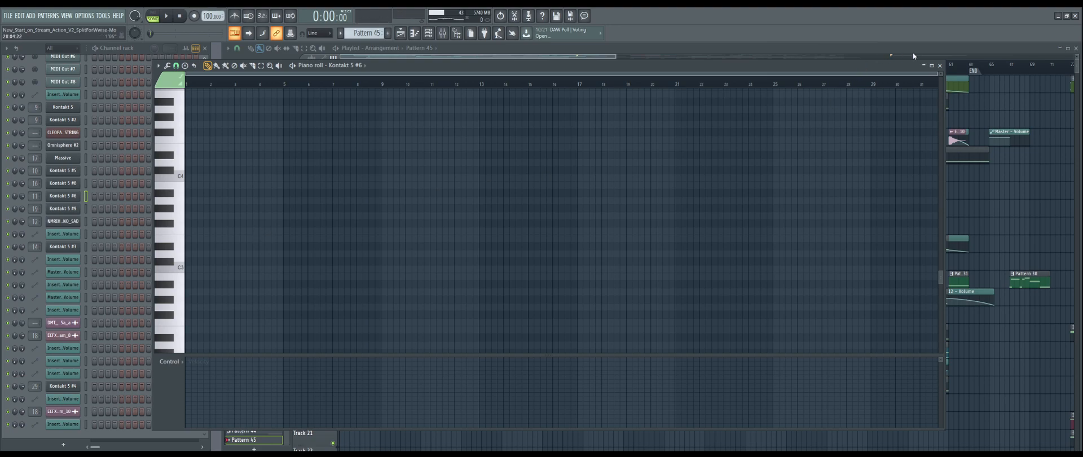
pyautogui.click(939, 66)
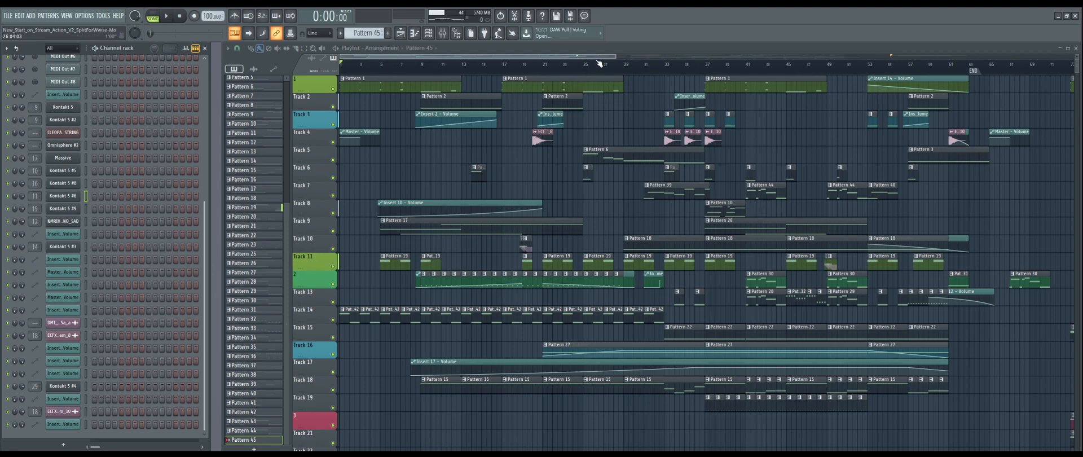
# Play the arrangement from about bar 25, and replay its opening section from about bar 5.
pyautogui.click(584, 71)
pyautogui.press('space')
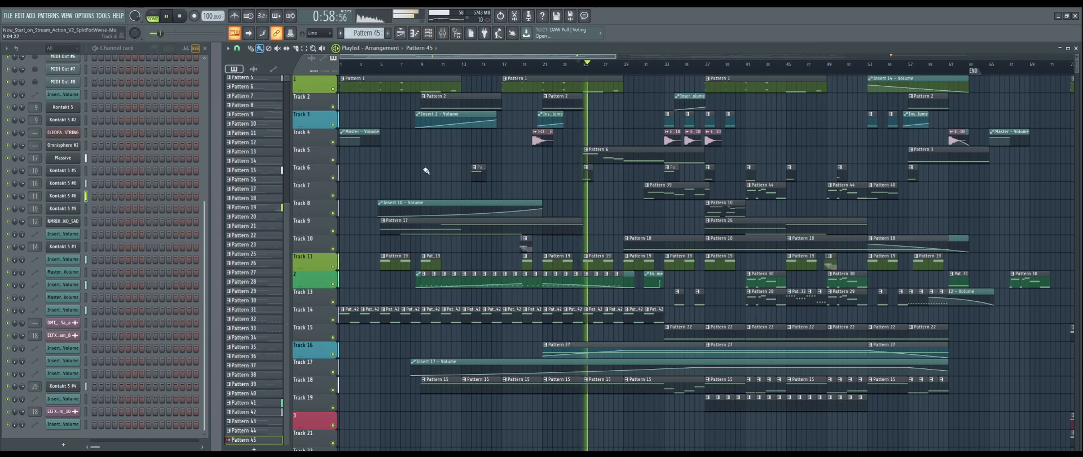
pyautogui.press('space')
pyautogui.press('space')
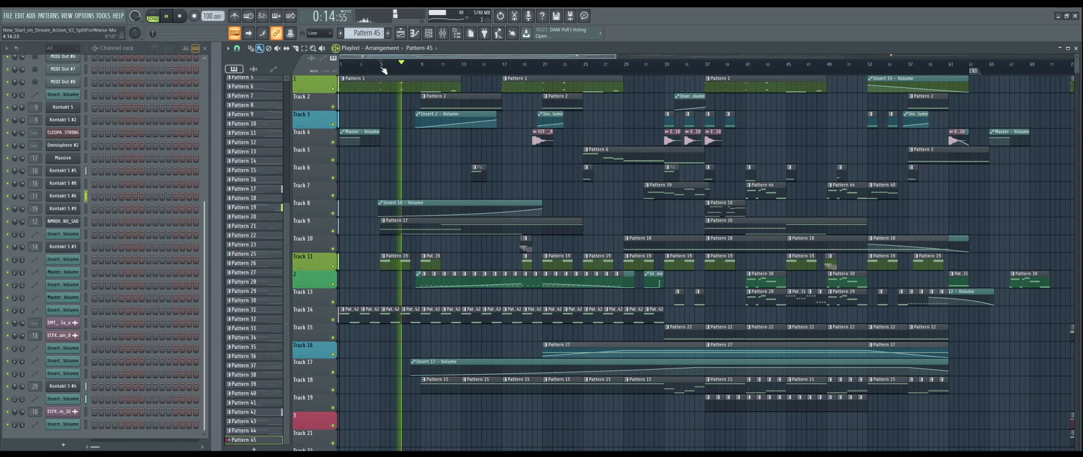
# Check Pattern 42's Kontakt 5 #4 part in the piano roll, and restart the song from its beginning.
pyautogui.click(344, 320)
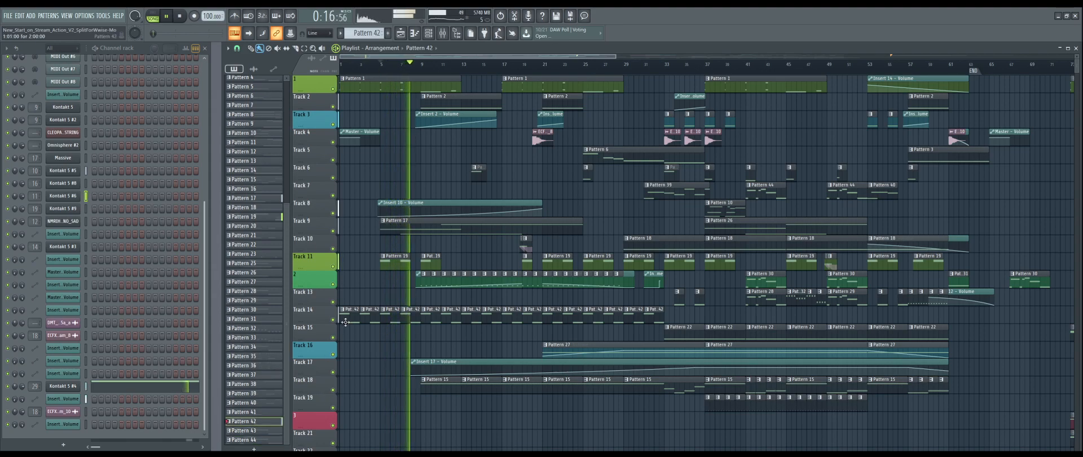
pyautogui.click(113, 376)
pyautogui.click(113, 382)
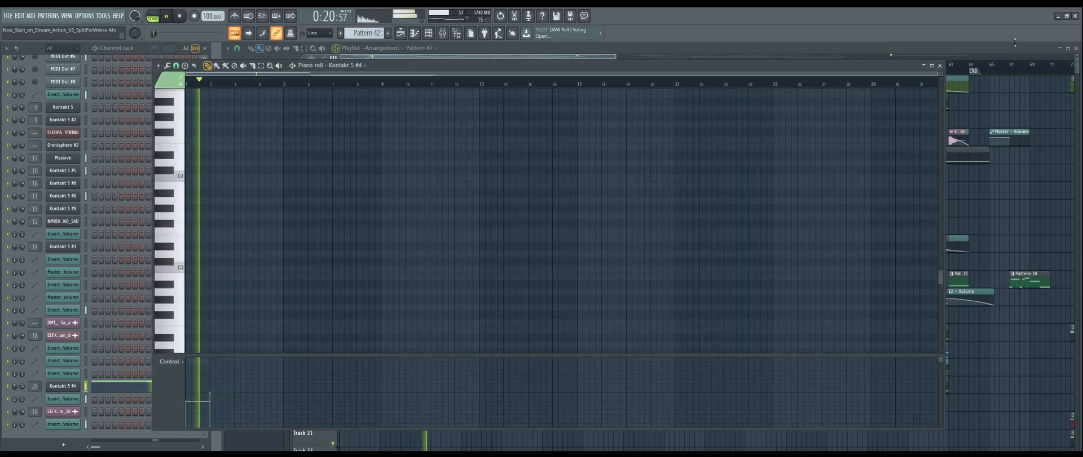
pyautogui.click(940, 66)
pyautogui.click(180, 16)
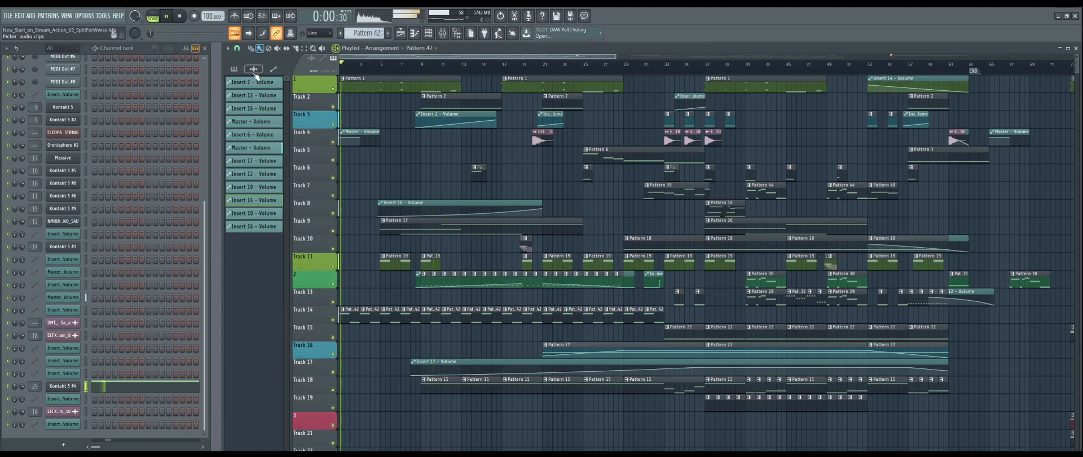
# Play the song from its beginning, and replay it from about bars 13 and 9.
pyautogui.click(170, 15)
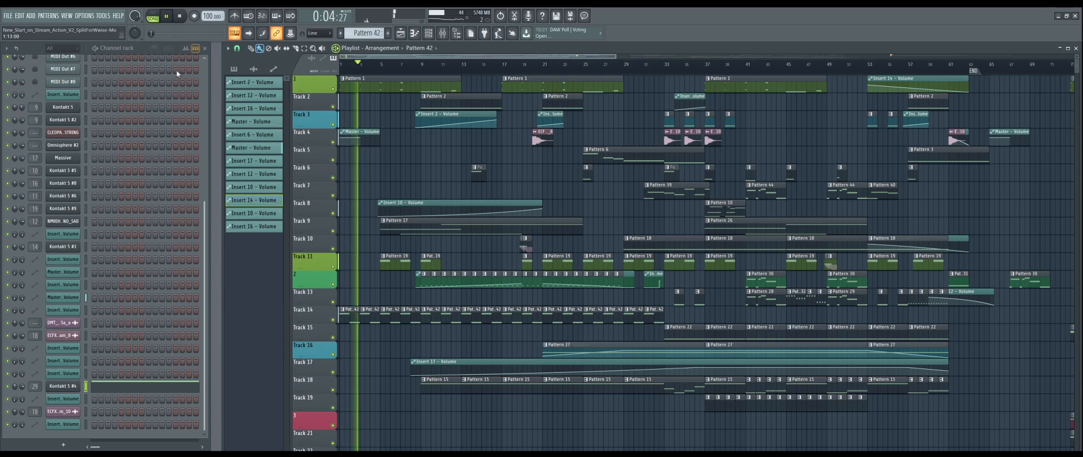
pyautogui.click(468, 64)
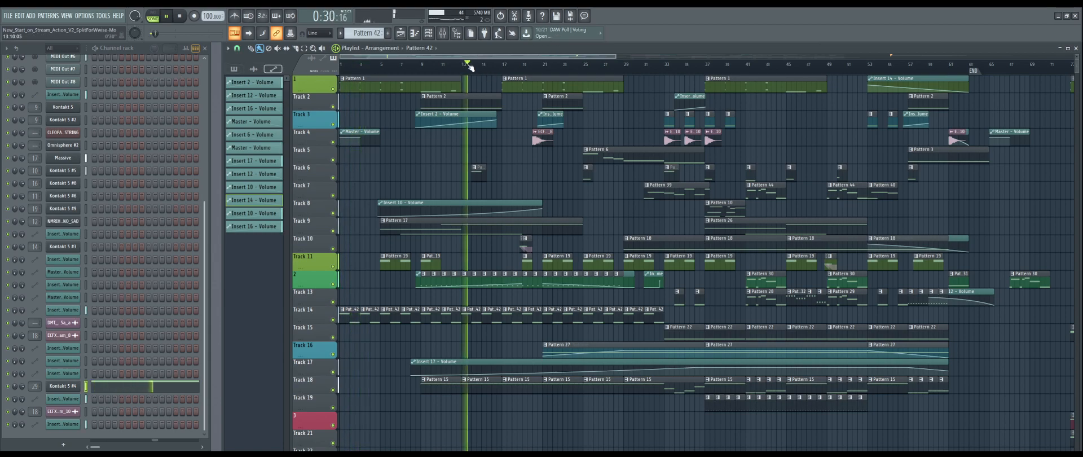
pyautogui.click(416, 64)
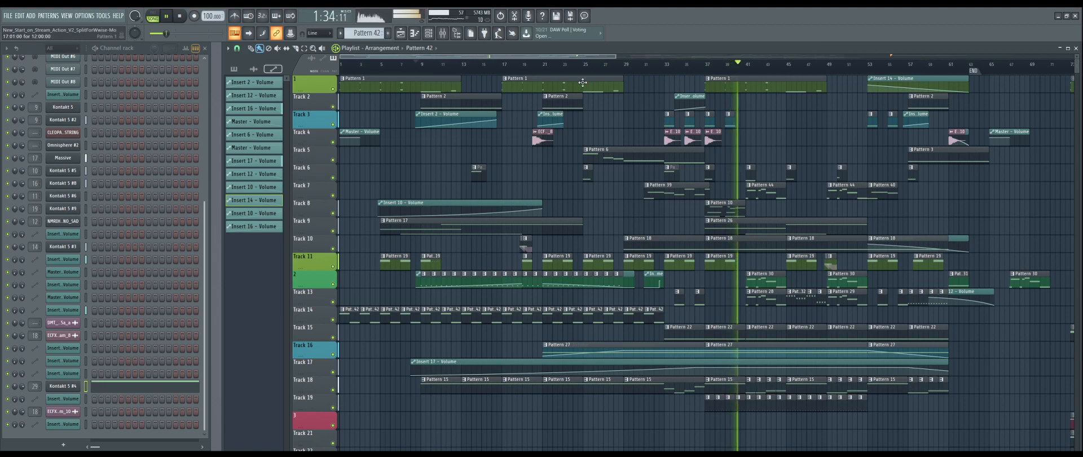
# Check Pattern 44's Kontakt 5 #2 notes in the piano roll, close it, and stop the song.
pyautogui.click(758, 197)
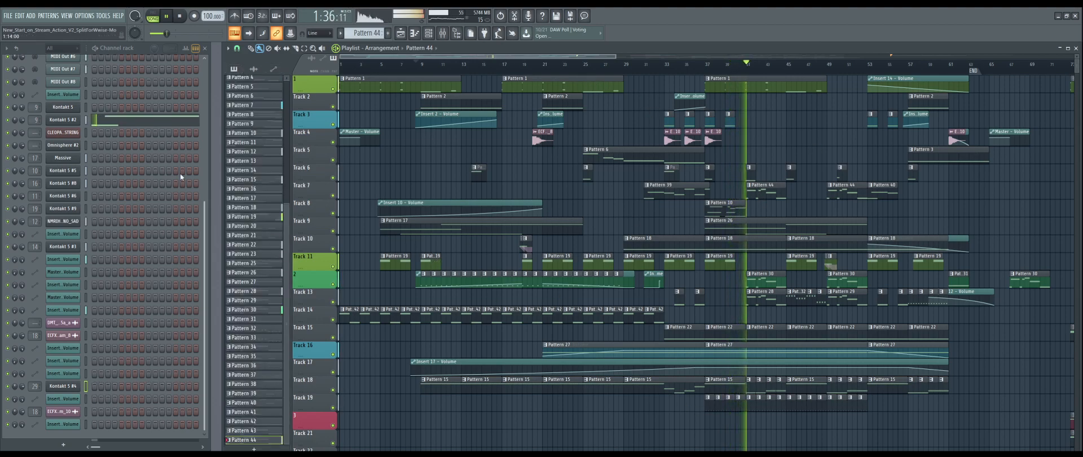
pyautogui.click(138, 120)
pyautogui.scroll(6, 329, 157)
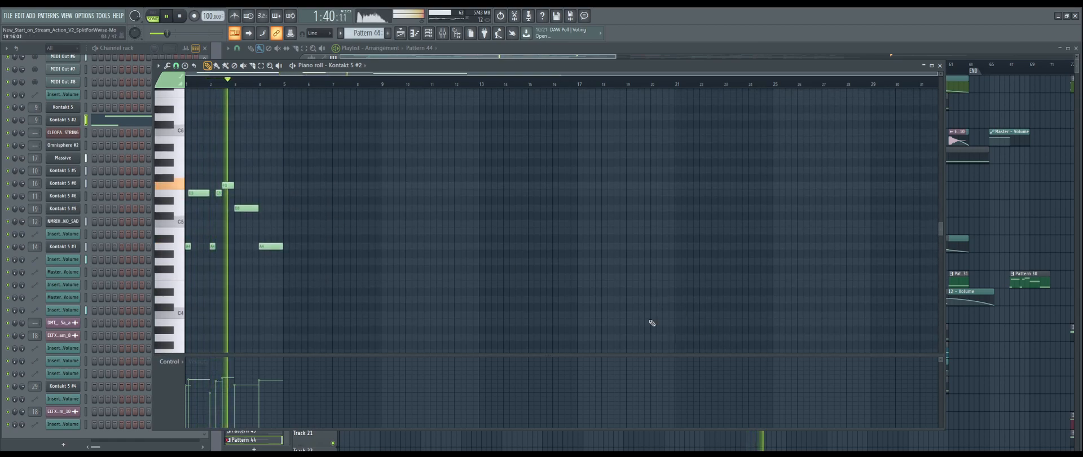
pyautogui.click(940, 66)
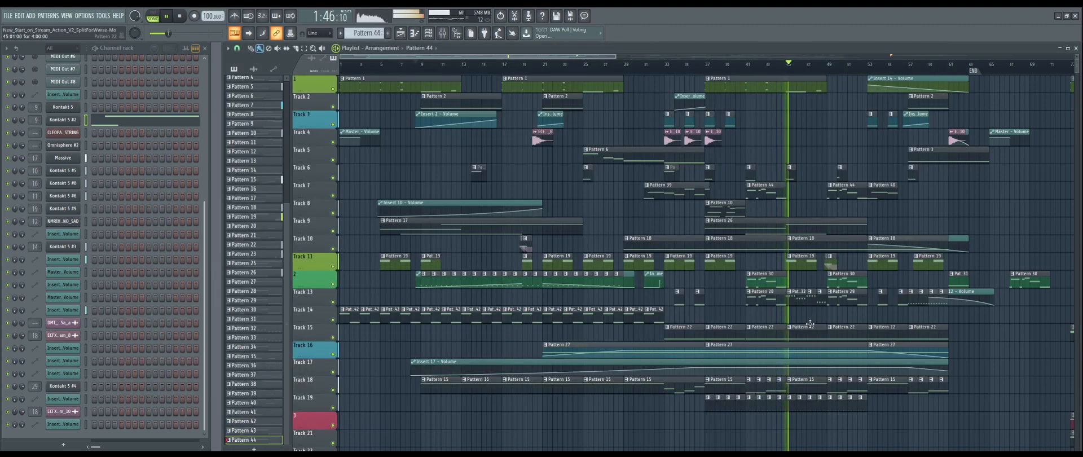
pyautogui.click(180, 17)
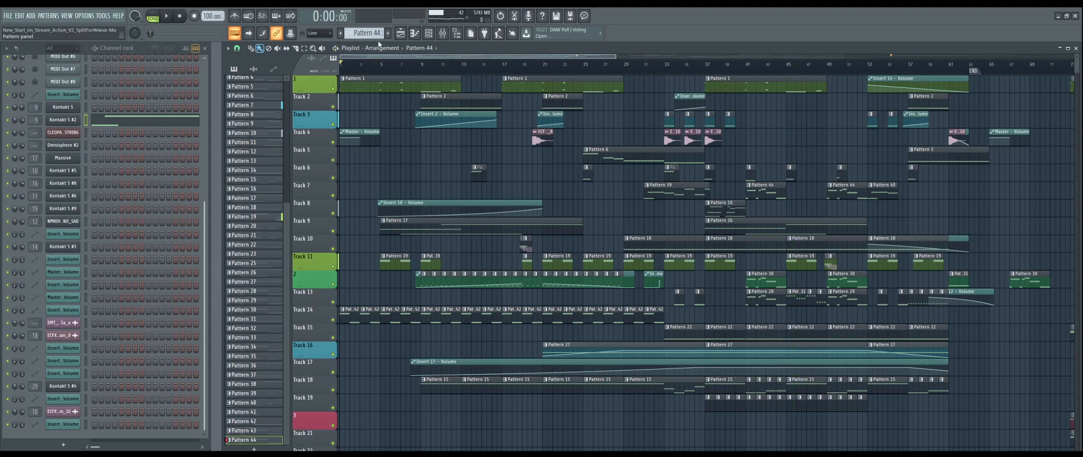
# Play the arrangement from about bar 45, and audition Pattern 32 on its own.
pyautogui.moveTo(619, 57)
pyautogui.mouseDown()
pyautogui.moveTo(568, 61)
pyautogui.moveTo(610, 56)
pyautogui.mouseUp()
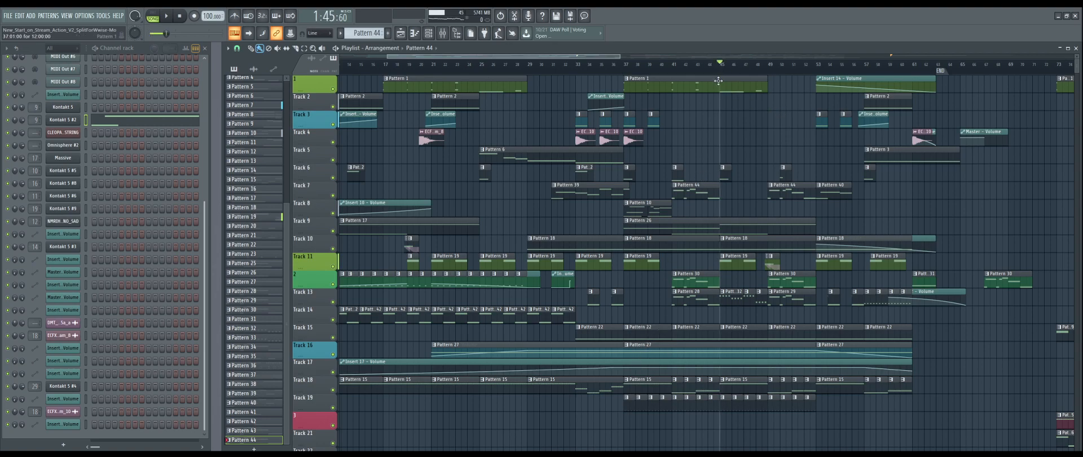
pyautogui.click(167, 22)
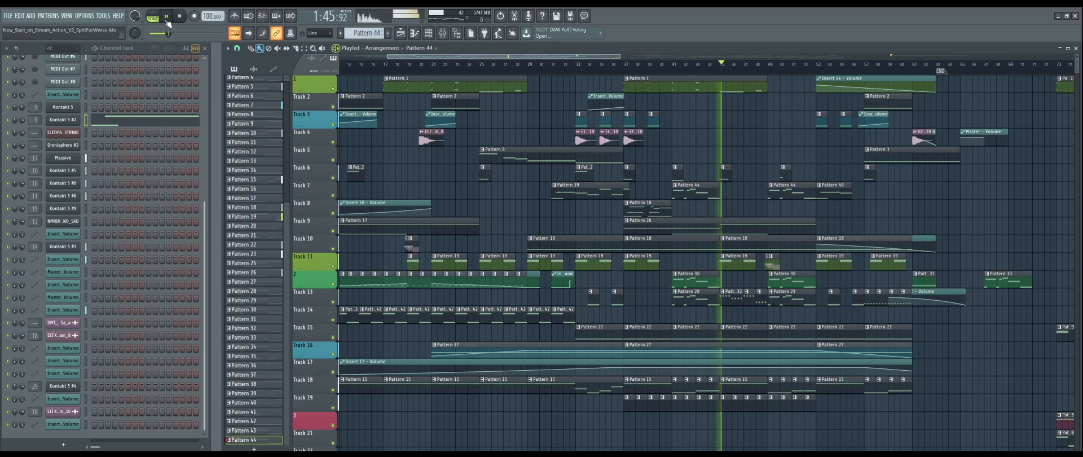
pyautogui.press('space')
pyautogui.click(735, 300)
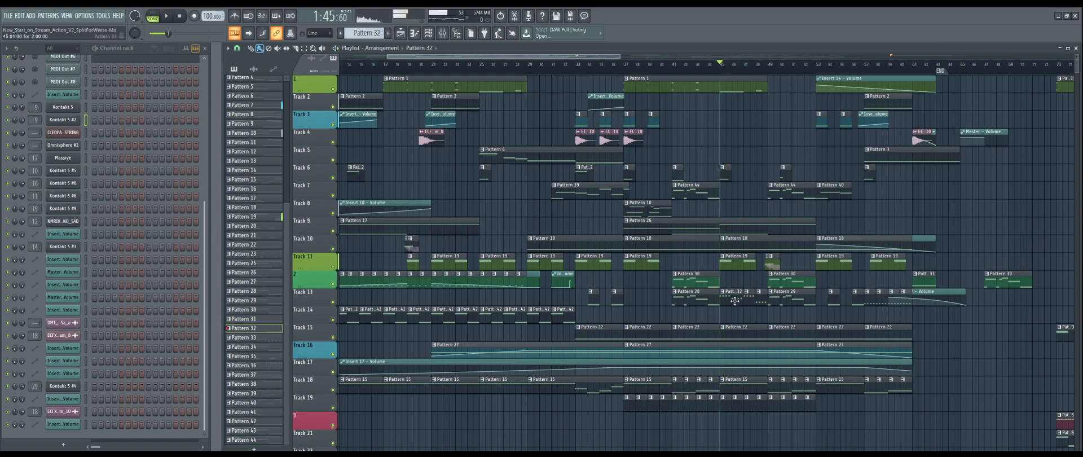
pyautogui.click(153, 17)
pyautogui.click(169, 20)
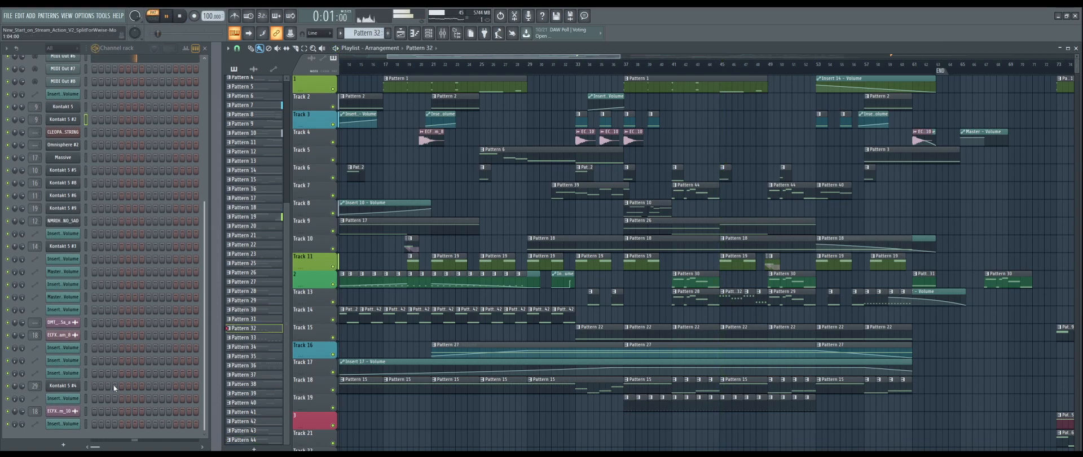
# Copy the MIDI Out #6 notes onto Kontakt 5 #4 in Pattern 32, and play the arrangement from about bar 45.
pyautogui.scroll(5, 114, 372)
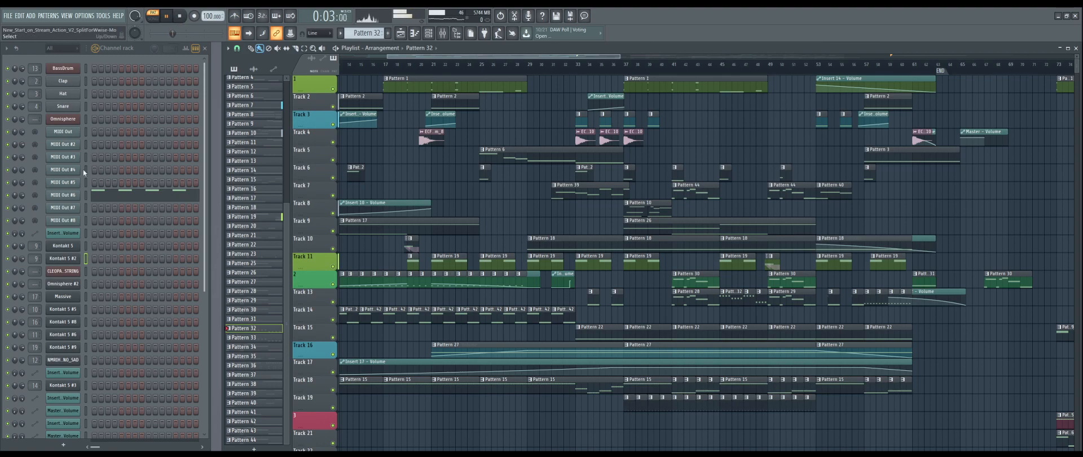
pyautogui.scroll(-5, 189, 204)
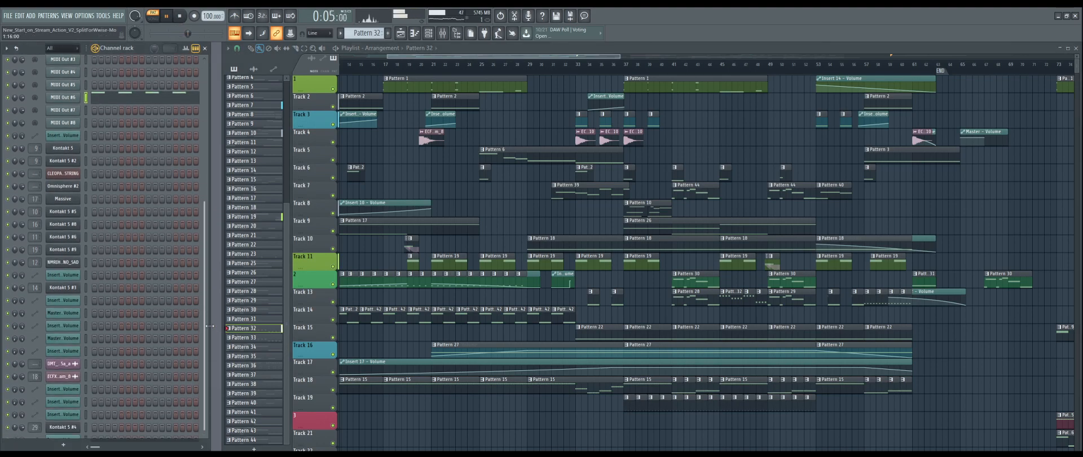
pyautogui.press('KP_Subtract')
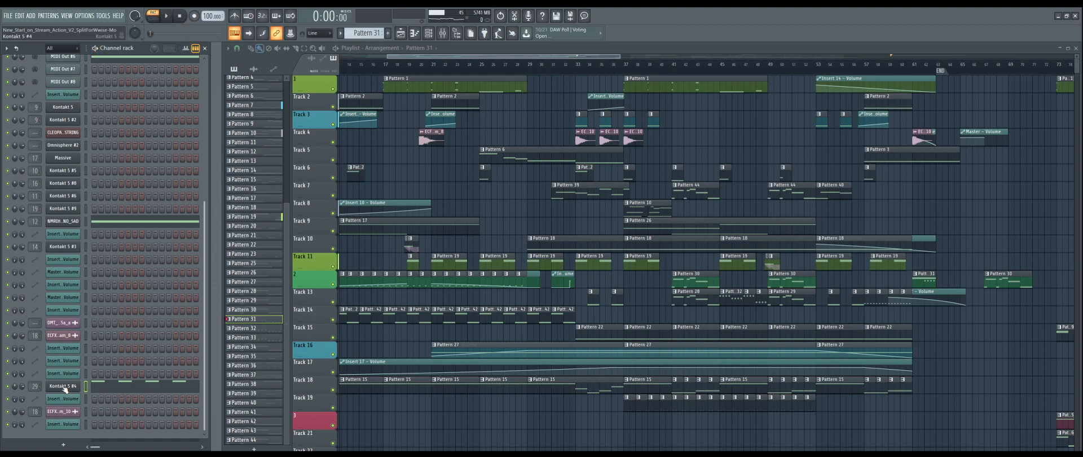
pyautogui.scroll(5, 134, 309)
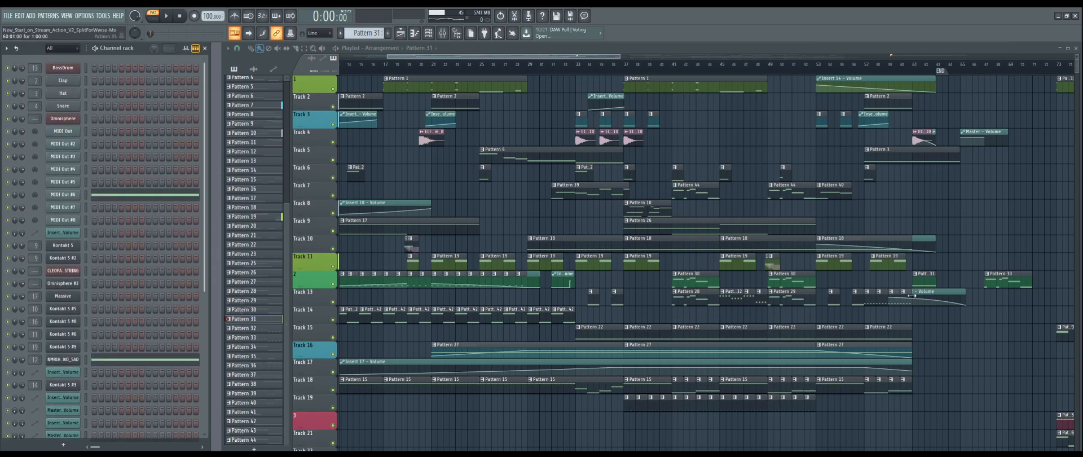
pyautogui.click(739, 298)
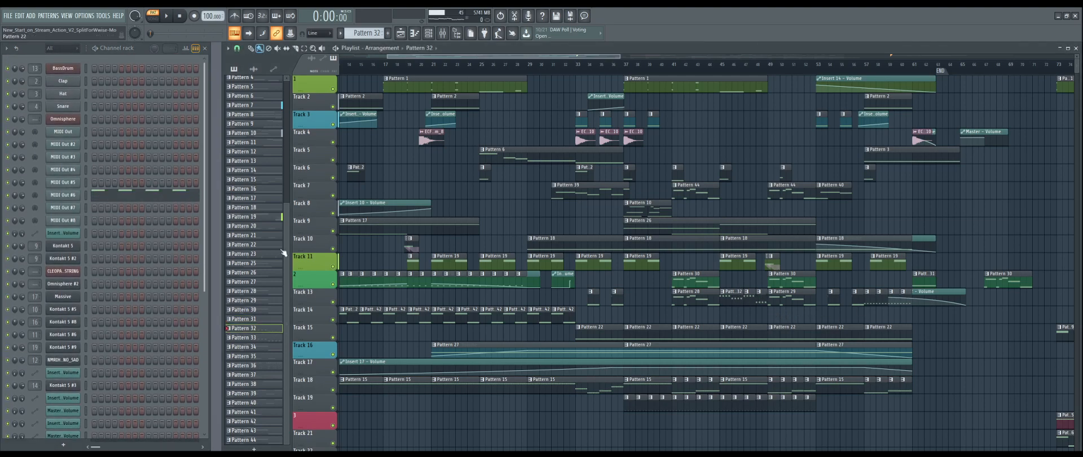
pyautogui.scroll(-5, 64, 389)
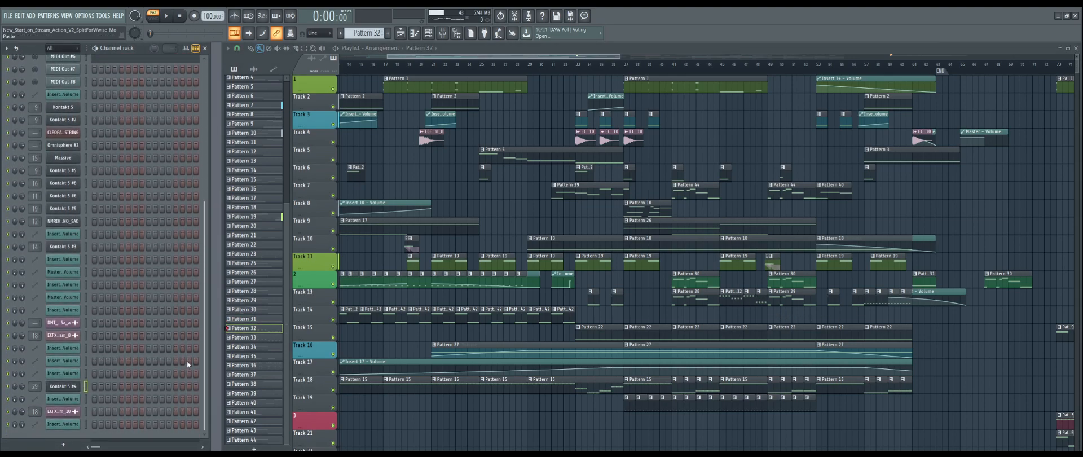
pyautogui.hotkey('ctrl', 'v')
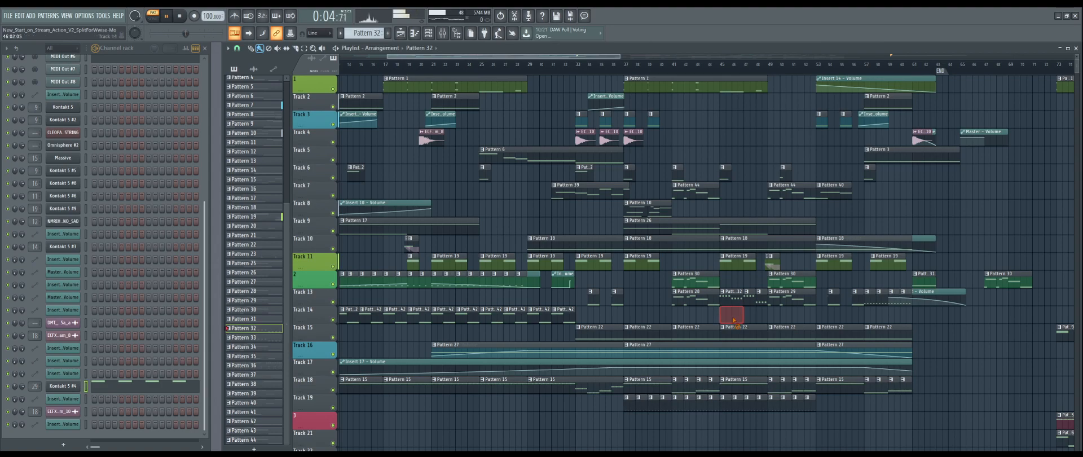
pyautogui.click(721, 66)
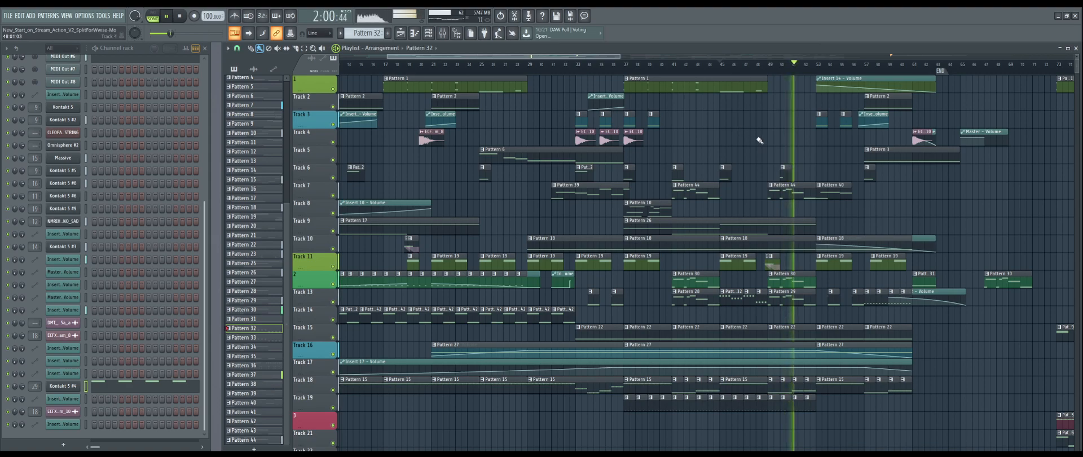
pyautogui.press('space')
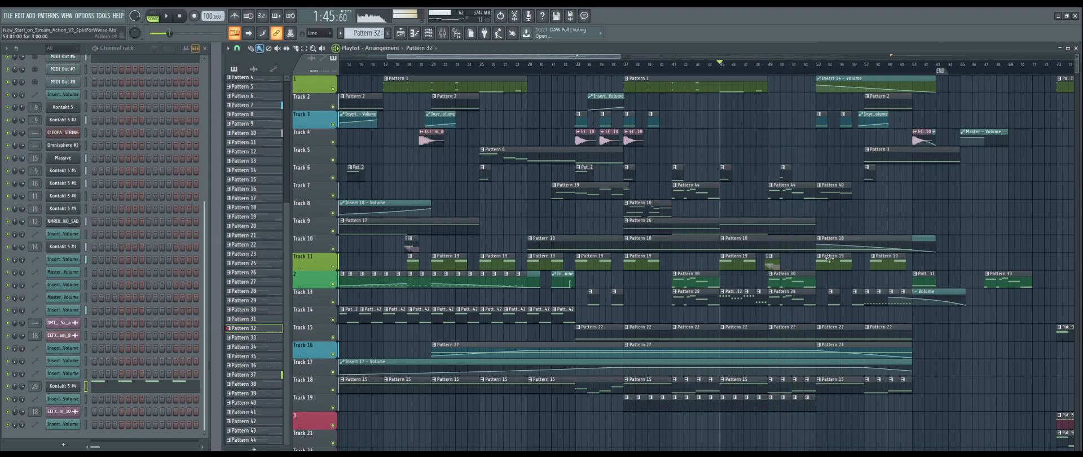
# Audition Pattern 29, and inspect the channels used by Patterns 28 and 30.
pyautogui.click(792, 298)
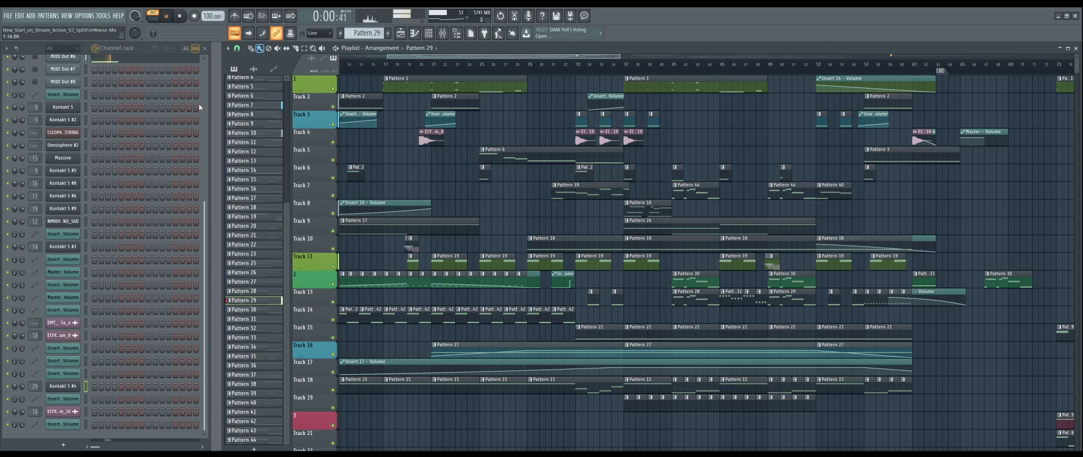
pyautogui.scroll(10, 192, 130)
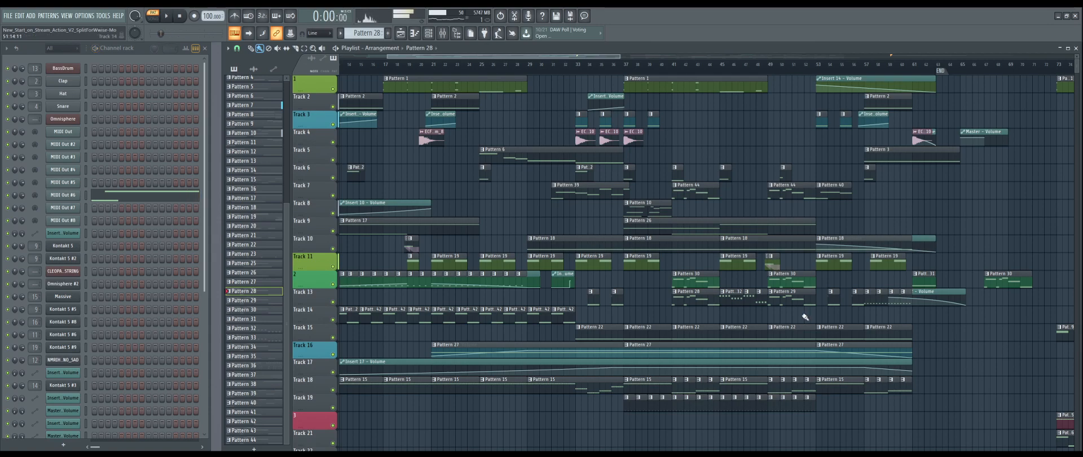
pyautogui.click(787, 280)
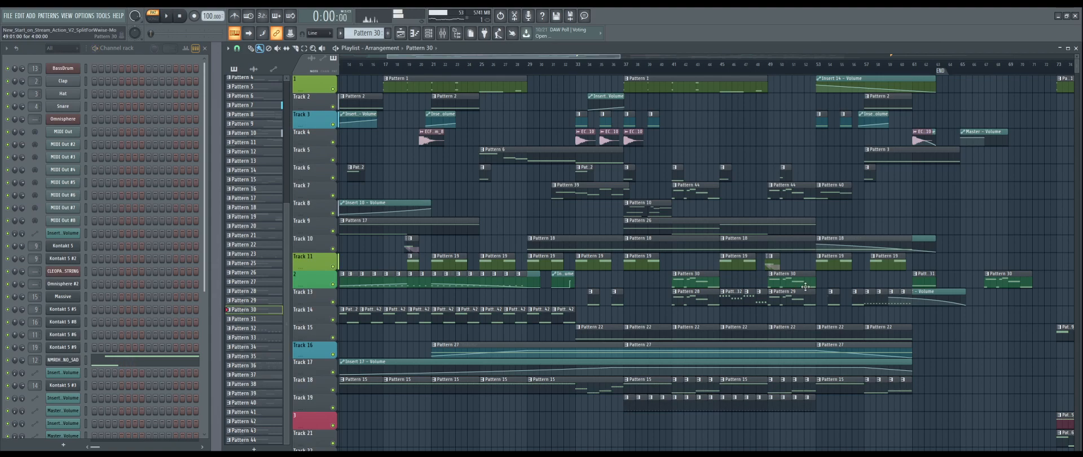
# Play Pattern 44 on its own, review its Kontakt 5 #2 melody in the piano roll, and close the piano roll.
pyautogui.click(777, 183)
pyautogui.press('space')
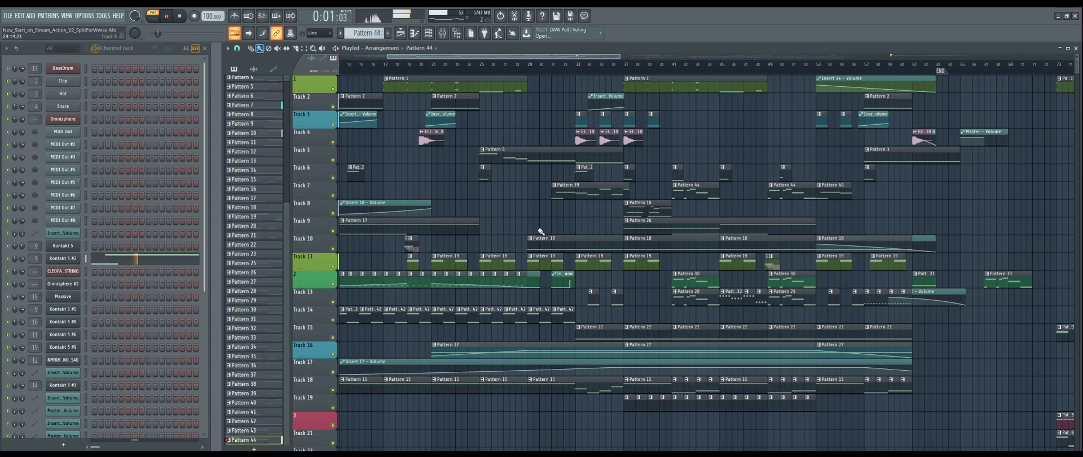
pyautogui.click(112, 263)
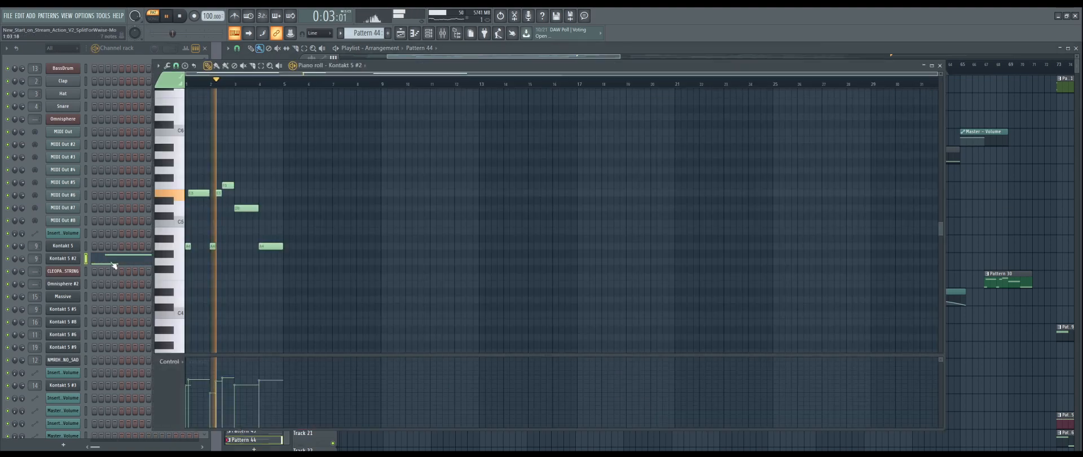
pyautogui.press('space')
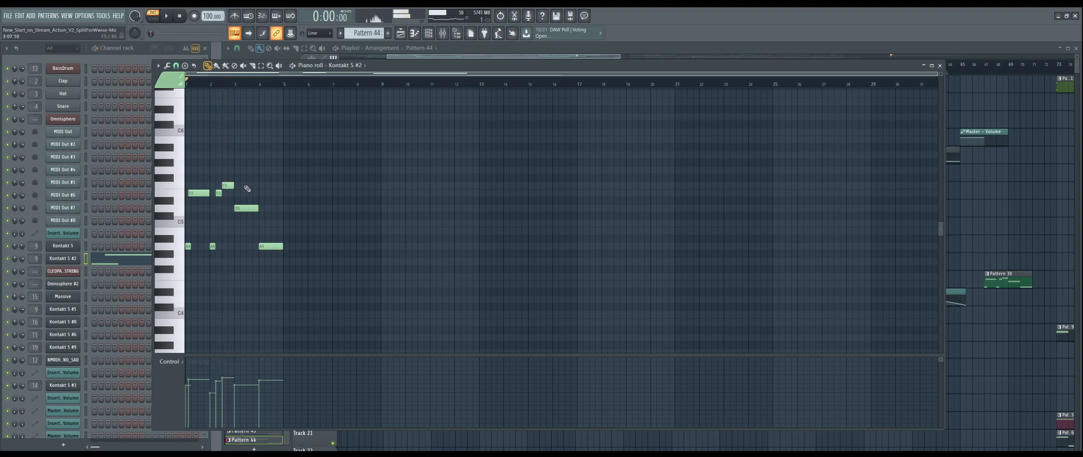
pyautogui.click(939, 66)
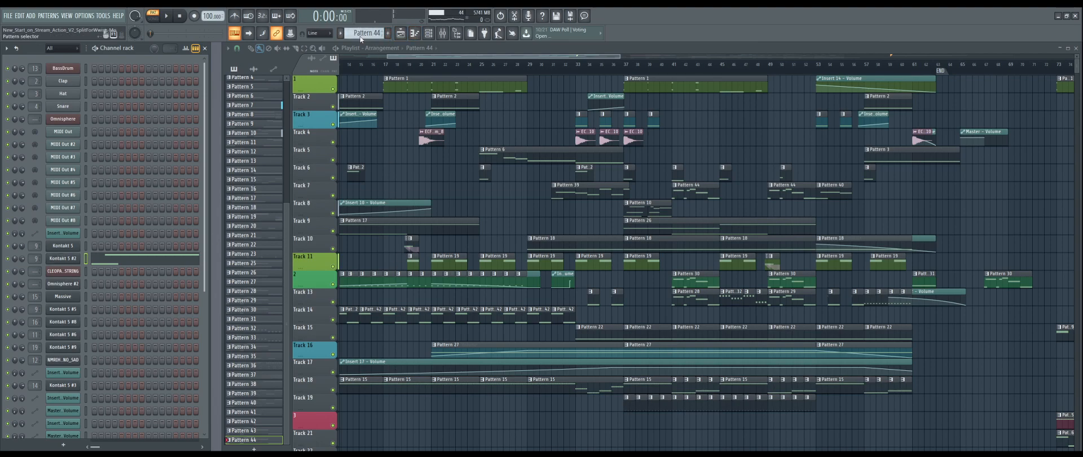
# Paste Pattern 44's Kontakt 5 #2 melody into the same channel of the empty Pattern 45, and open it in the piano roll.
pyautogui.scroll(-1, 353, 33)
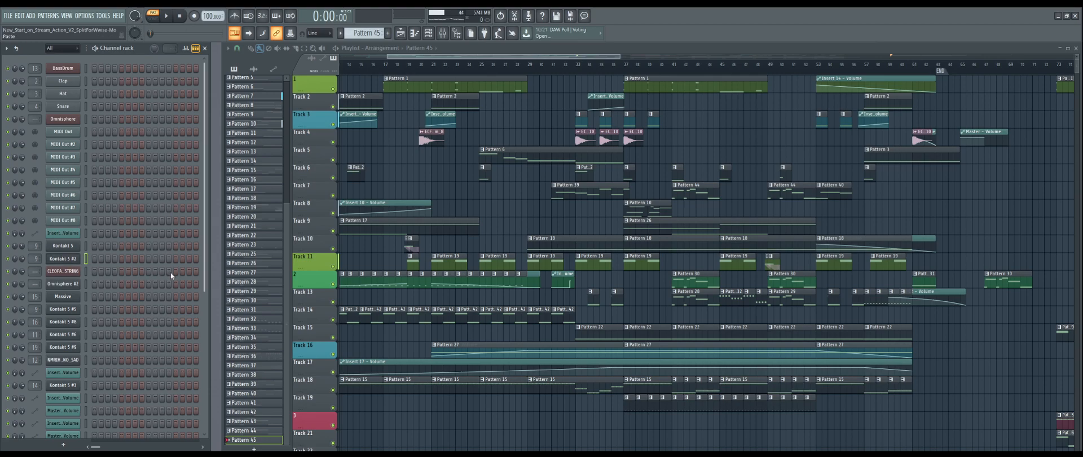
pyautogui.hotkey('ctrl', 'v')
pyautogui.click(139, 259)
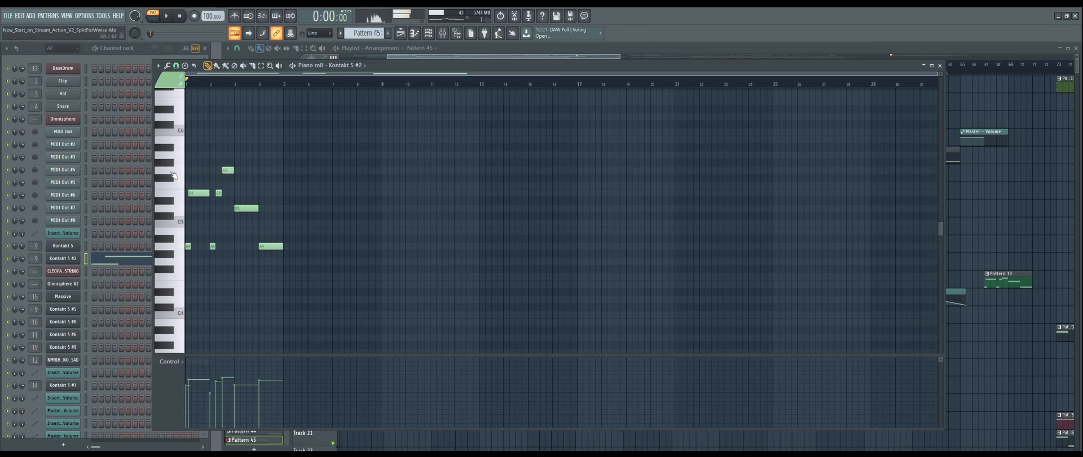
# Audition G5, G#5 and A5 for the highest note of Pattern 45's Kontakt 5 #2 melody, and set it to A5.
pyautogui.click(167, 13)
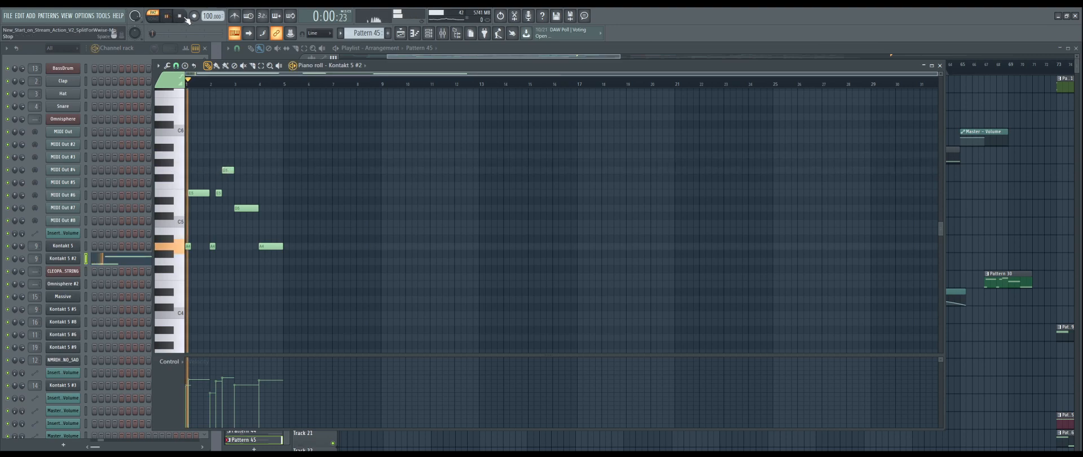
pyautogui.moveTo(231, 170); pyautogui.dragTo(231, 155)
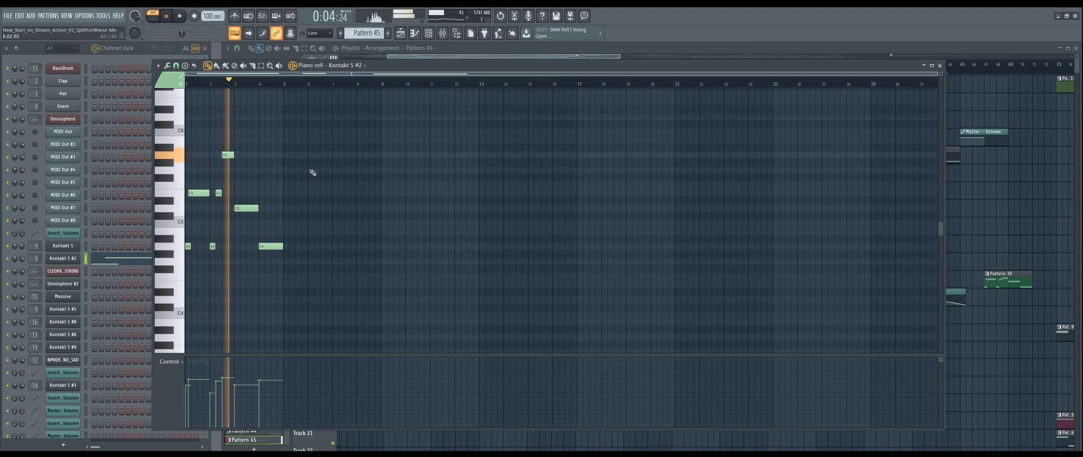
pyautogui.click(180, 16)
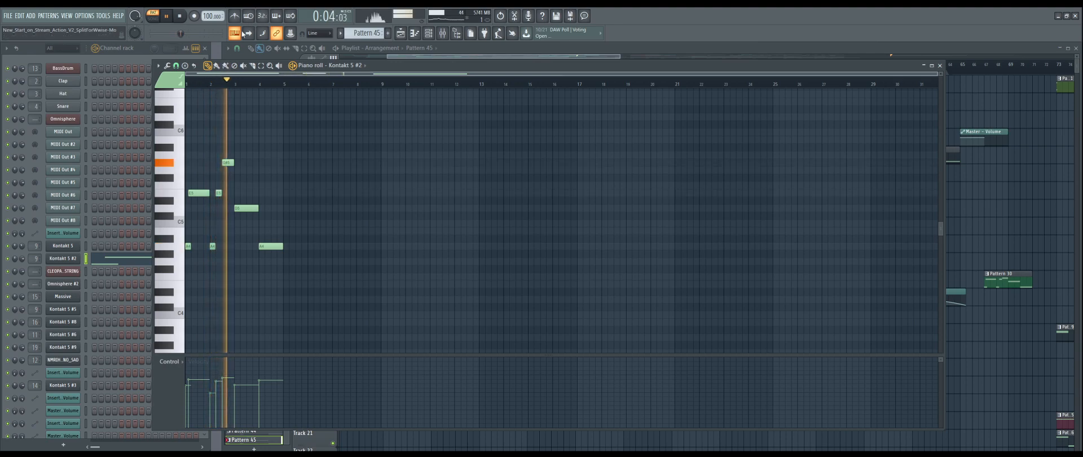
pyautogui.press('space')
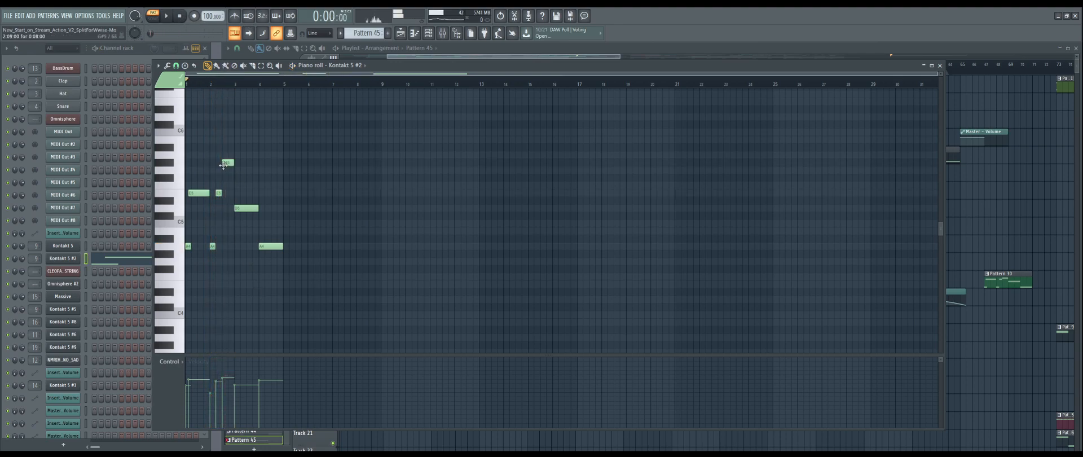
pyautogui.click(168, 16)
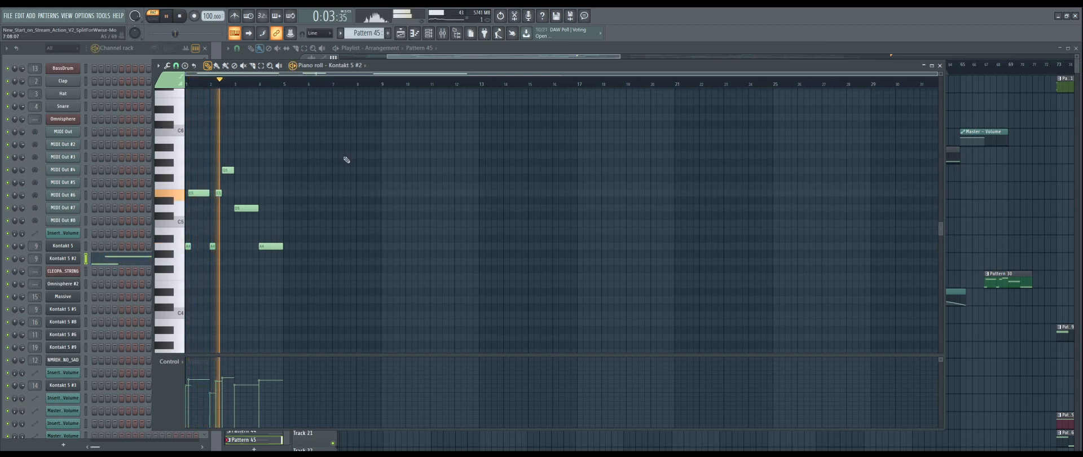
pyautogui.moveTo(228, 170); pyautogui.dragTo(227, 155)
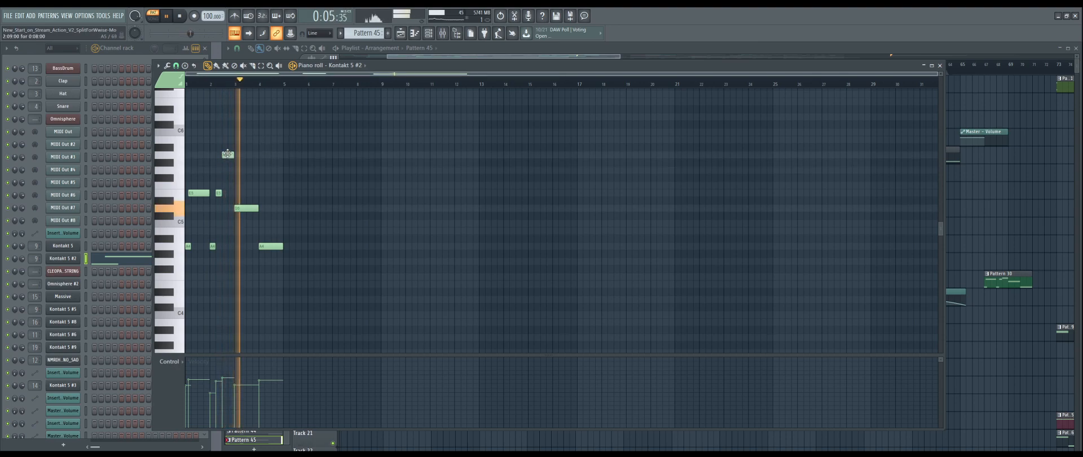
# Replay Pattern 45's melody from the start and return to the playlist.
pyautogui.click(182, 16)
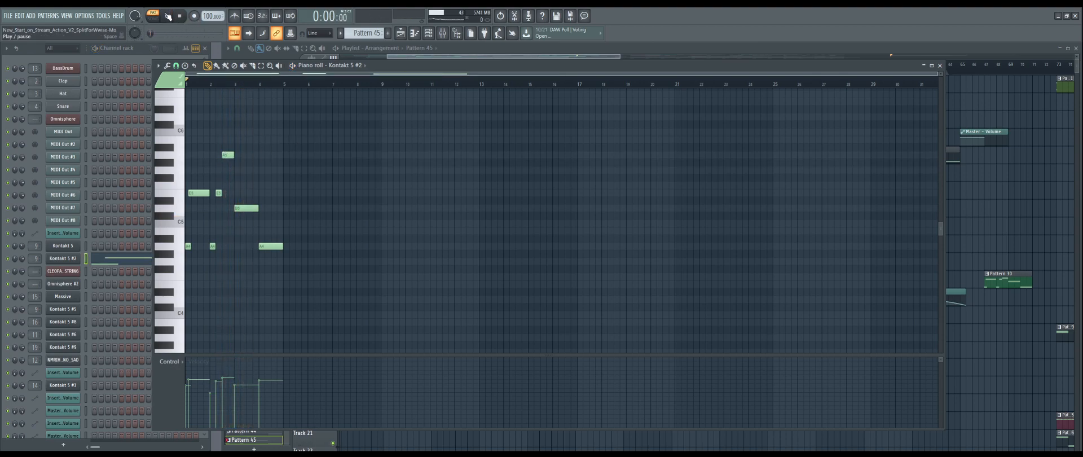
pyautogui.click(167, 16)
pyautogui.click(957, 49)
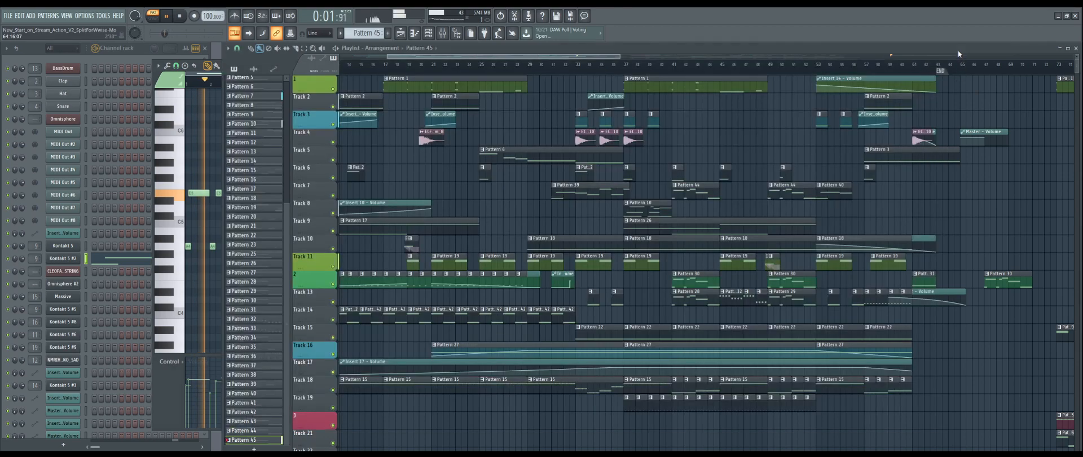
# Try Pattern 45 on Track 5 at bar 49 in place of Track 7's Pattern 44, and compare it with the original clip.
pyautogui.click(775, 154)
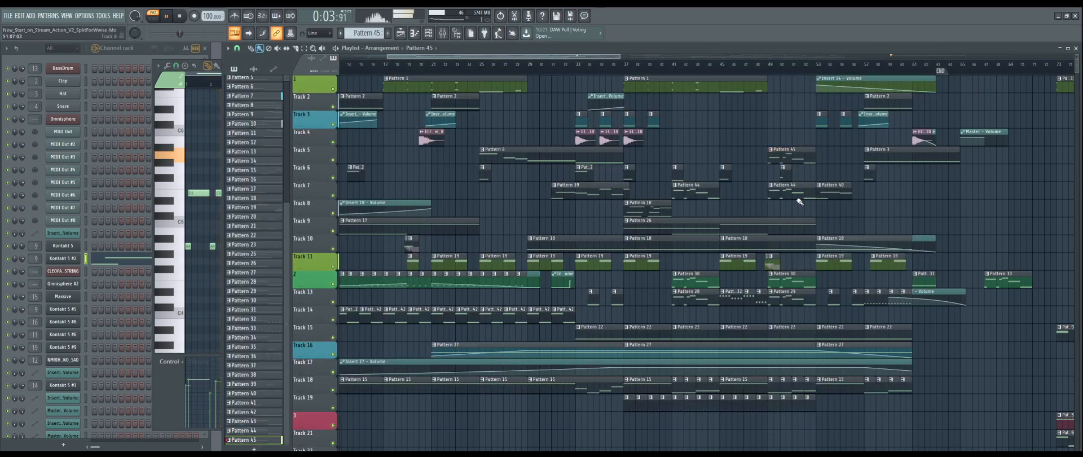
pyautogui.click(748, 64)
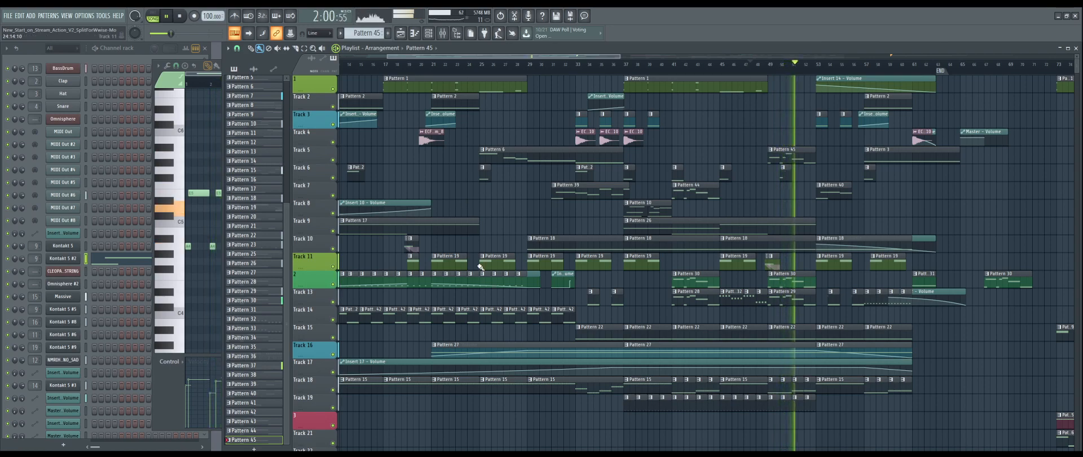
pyautogui.press('space')
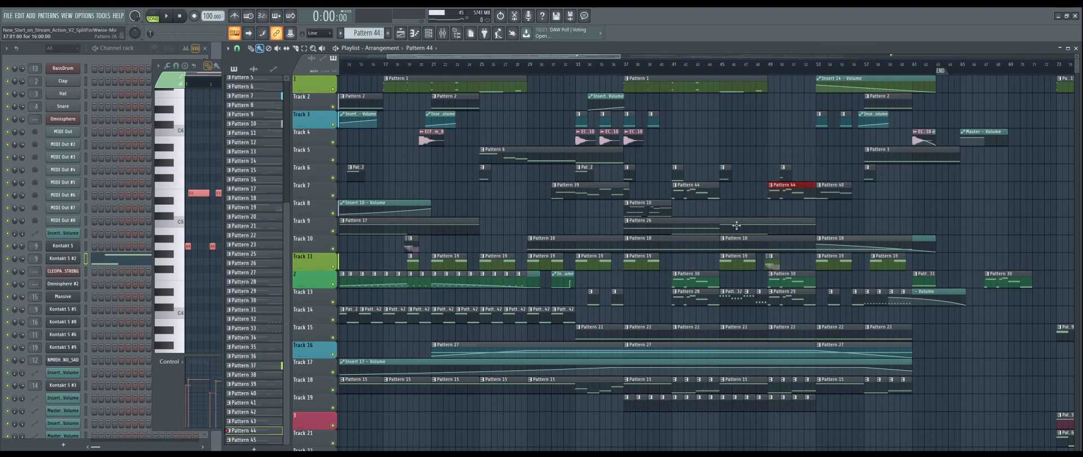
pyautogui.press('space')
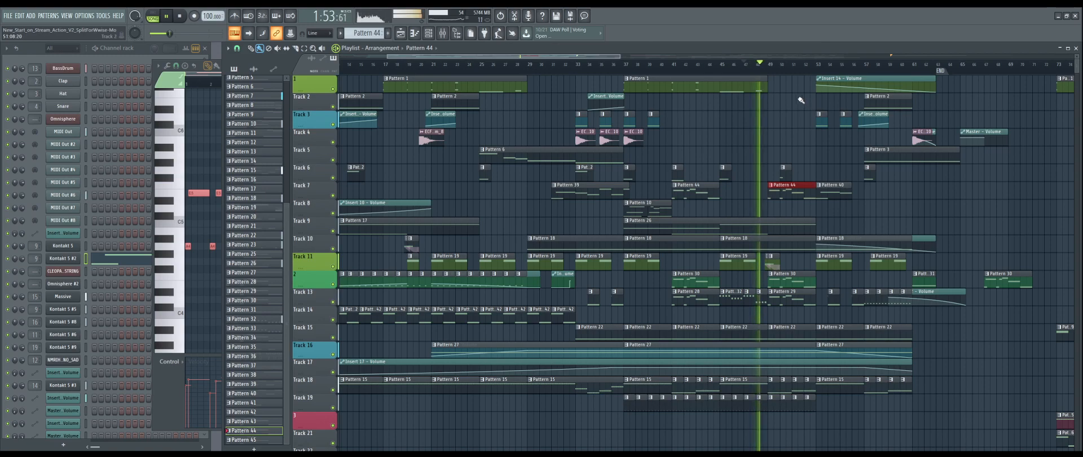
pyautogui.press('space')
# Add a shortened Pattern 39 clip to Track 5 at bar 48, leading into Pattern 44, and audition the passage.
pyautogui.click(597, 195)
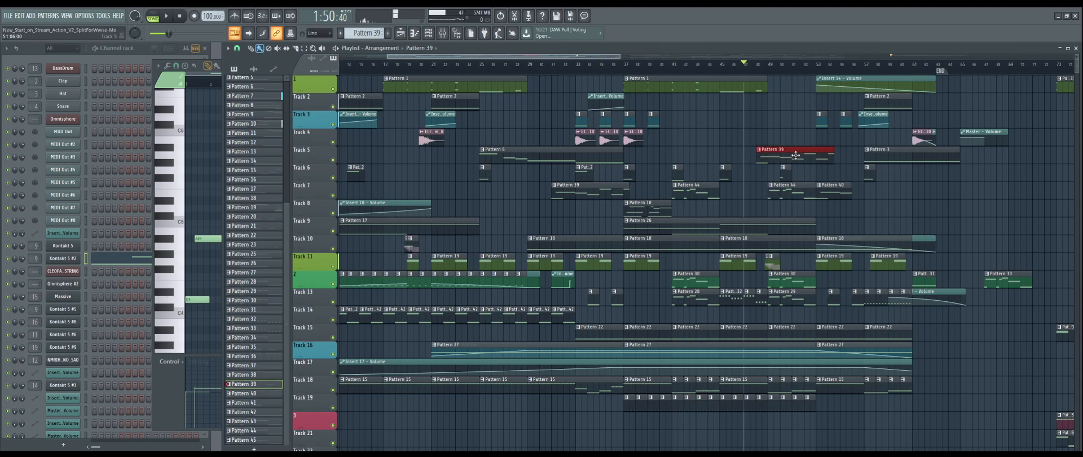
pyautogui.click(773, 197)
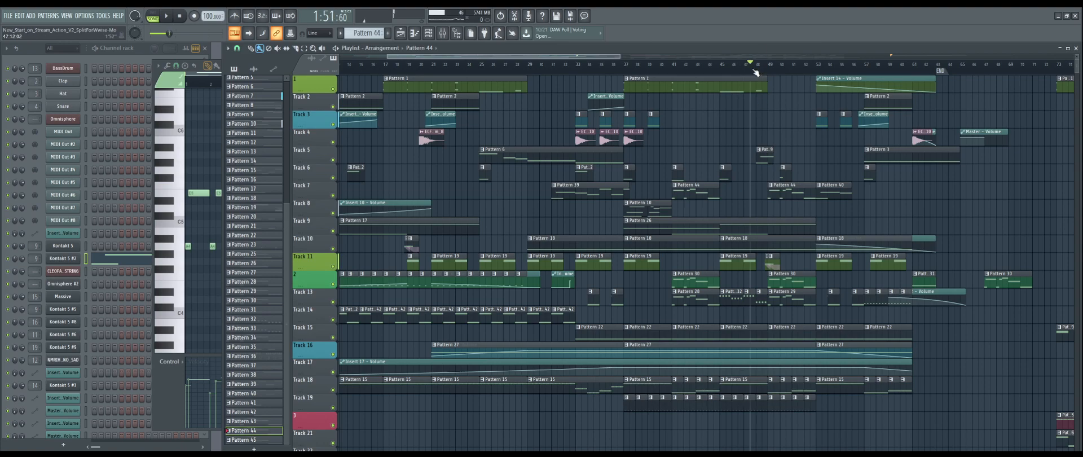
pyautogui.press('space')
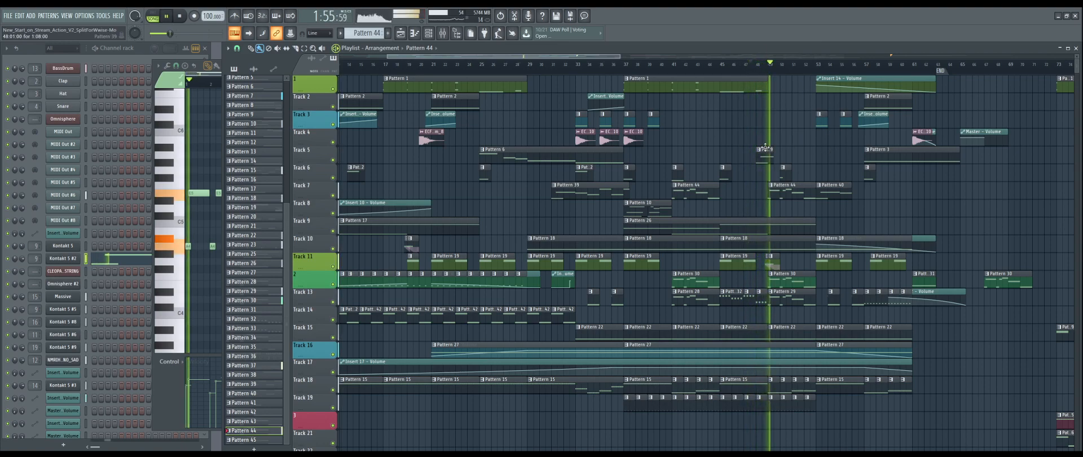
pyautogui.press('space')
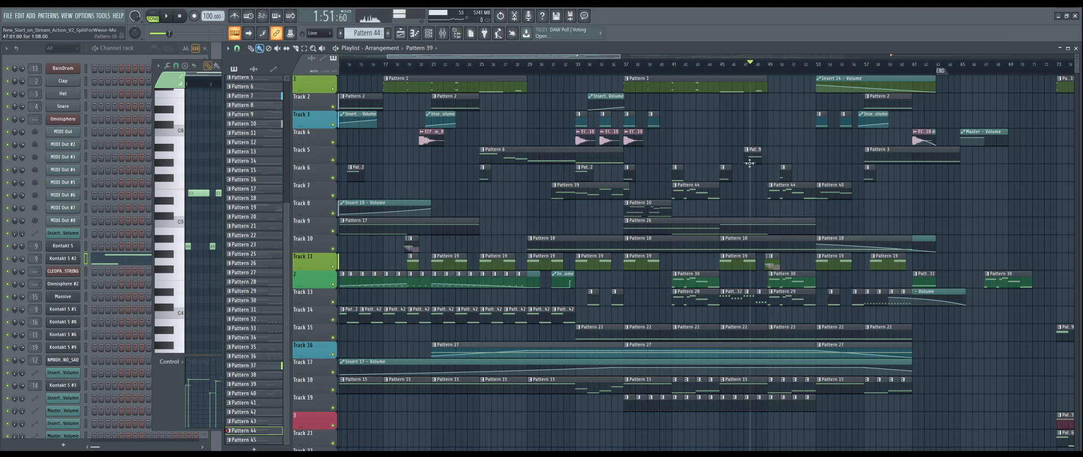
# Move the Pattern 39 clip on Track 5 to bar 45, extend it to bar 49, and play the passage.
pyautogui.click(732, 155)
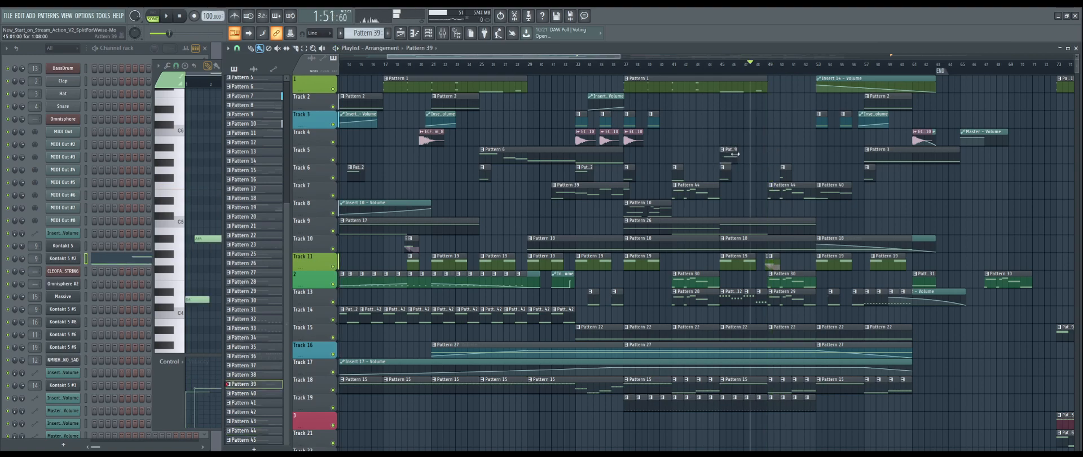
pyautogui.click(666, 62)
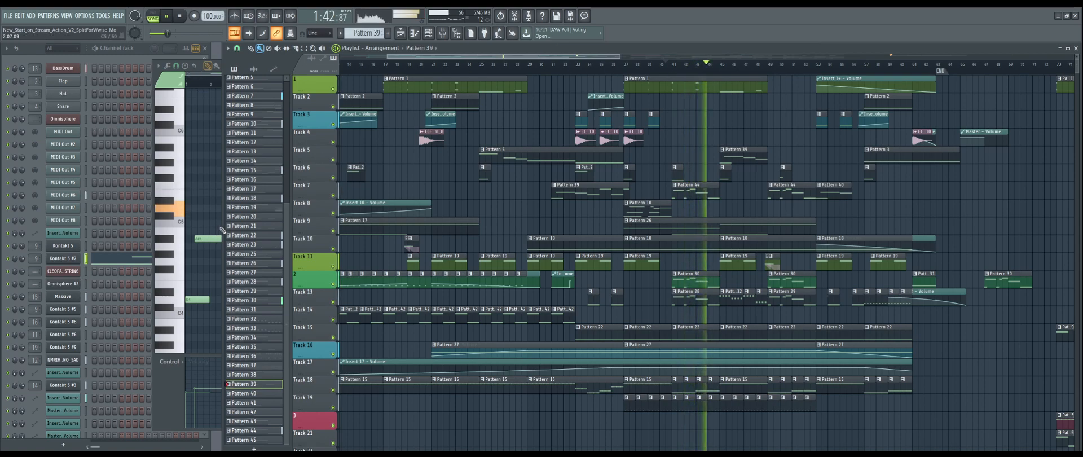
pyautogui.click(700, 193)
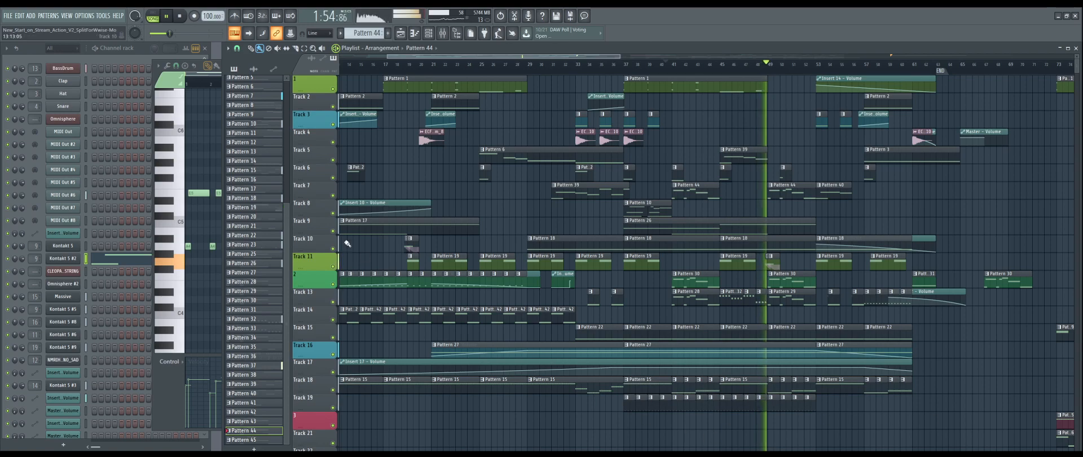
# Stop playback and undo the Pattern 39 clip edits until the added clip is gone from Track 5.
pyautogui.click(180, 17)
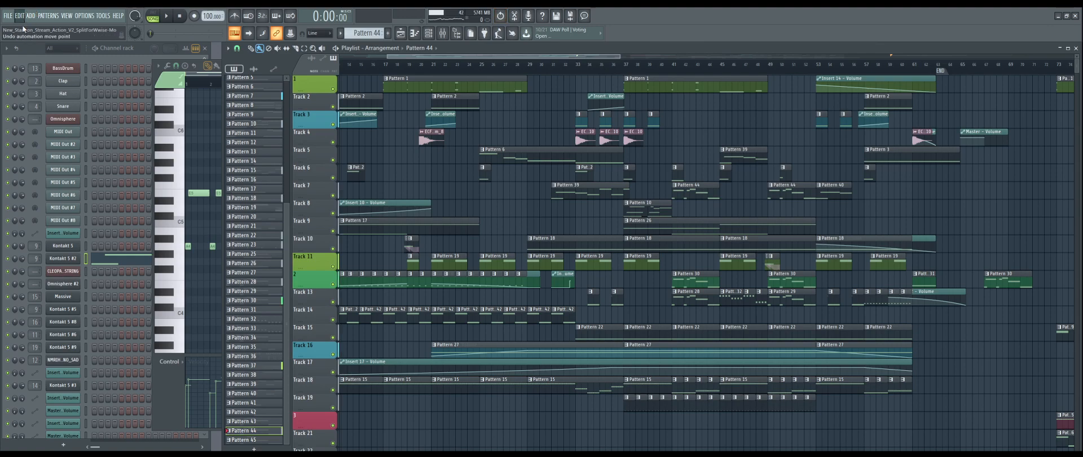
pyautogui.click(22, 26)
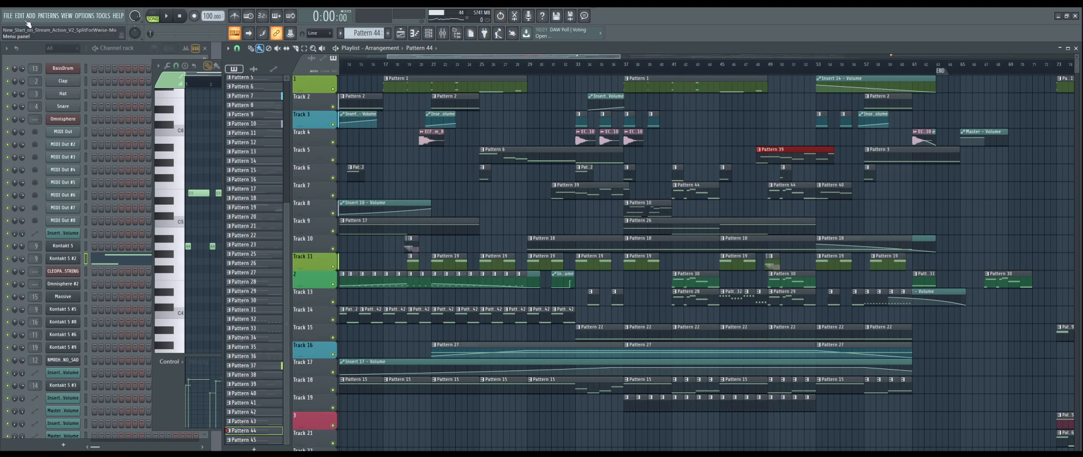
pyautogui.hotkey('ctrl', 'z')
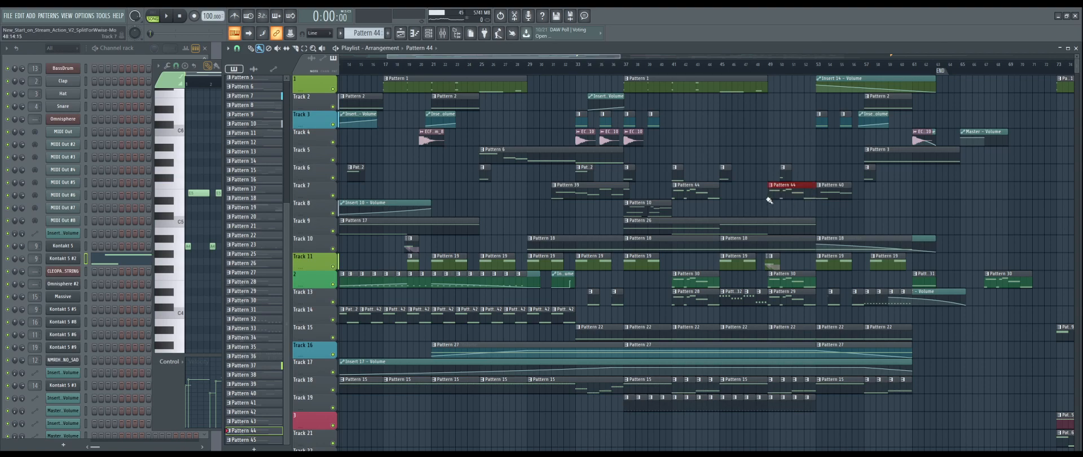
# Play Pattern 44 on its own, examine its Kontakt 5 #2 notes in the piano roll, and return to the playlist.
pyautogui.click(154, 15)
pyautogui.press('space')
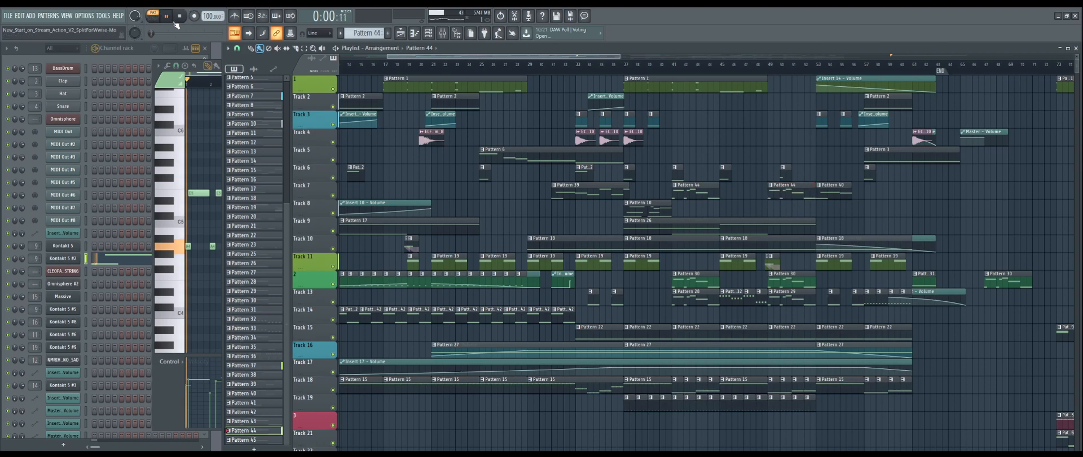
pyautogui.click(172, 416)
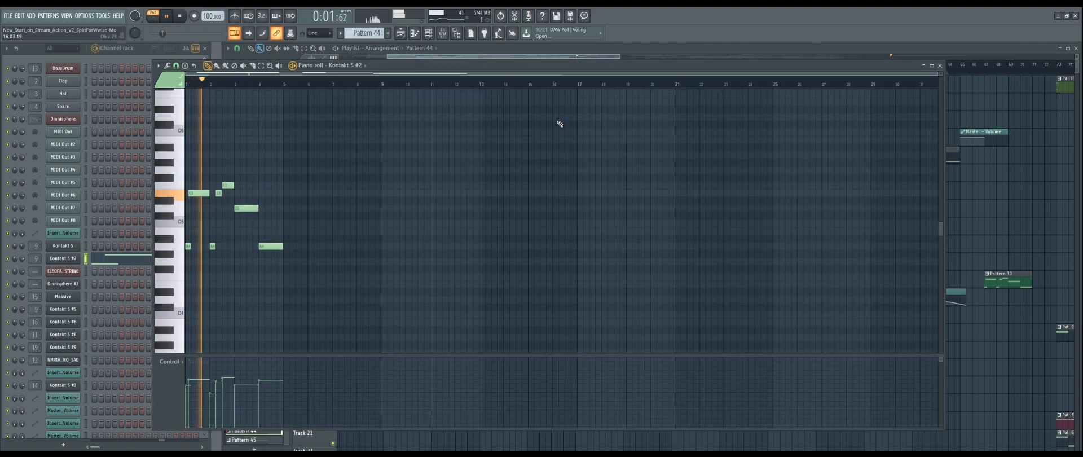
pyautogui.click(1013, 56)
# Play the arrangement from about bar 31 and follow the section around bars 33 to 43.
pyautogui.click(555, 68)
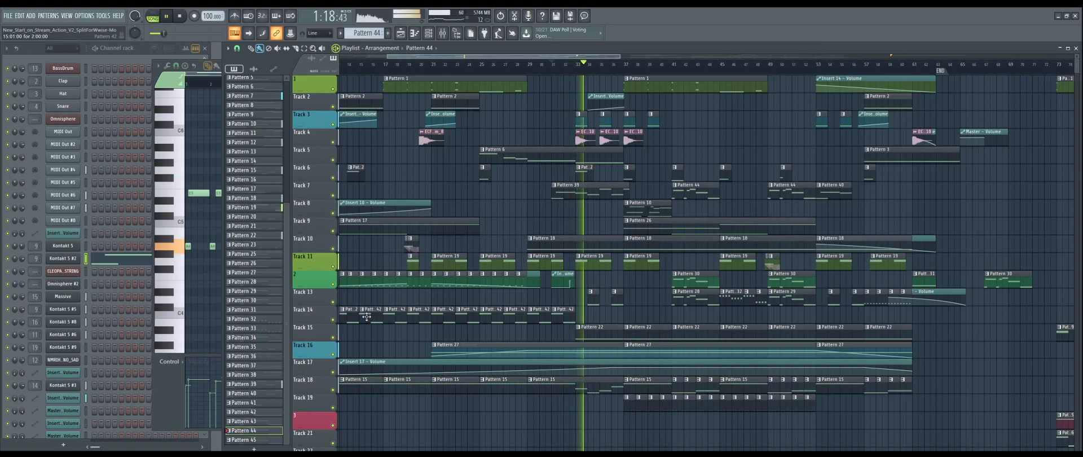
pyautogui.moveTo(621, 55); pyautogui.dragTo(583, 68)
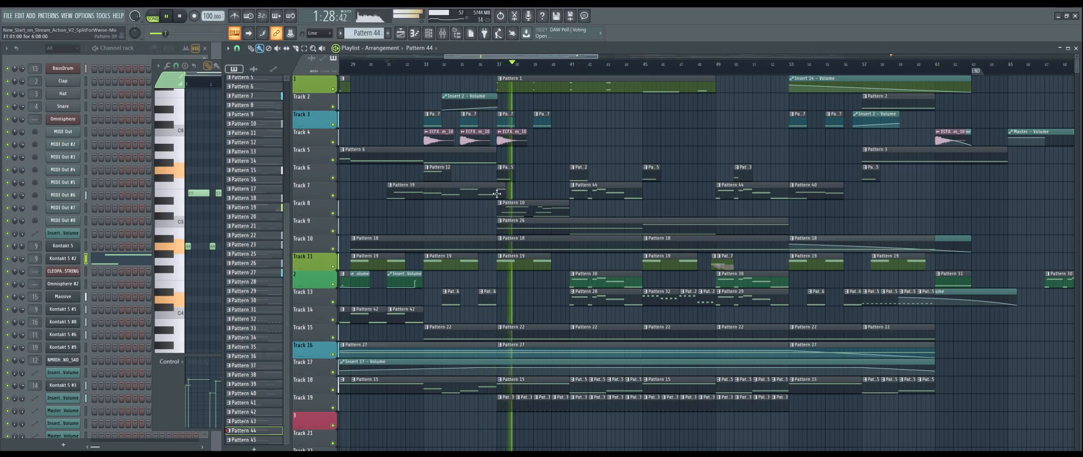
pyautogui.moveTo(484, 59); pyautogui.dragTo(472, 60)
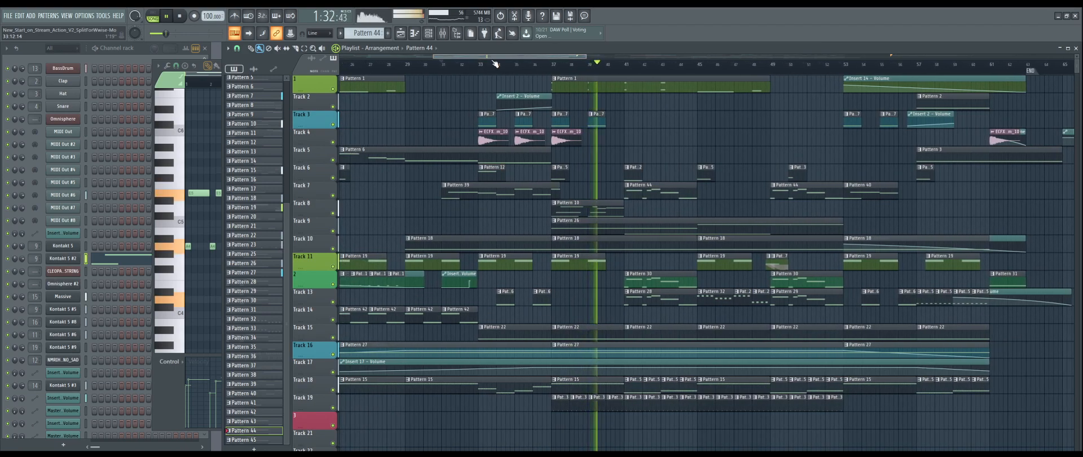
# Audition Pattern 26 from Track 9 with its Kontakt 5 #5 notes open in the piano roll, and return to the playlist.
pyautogui.click(680, 232)
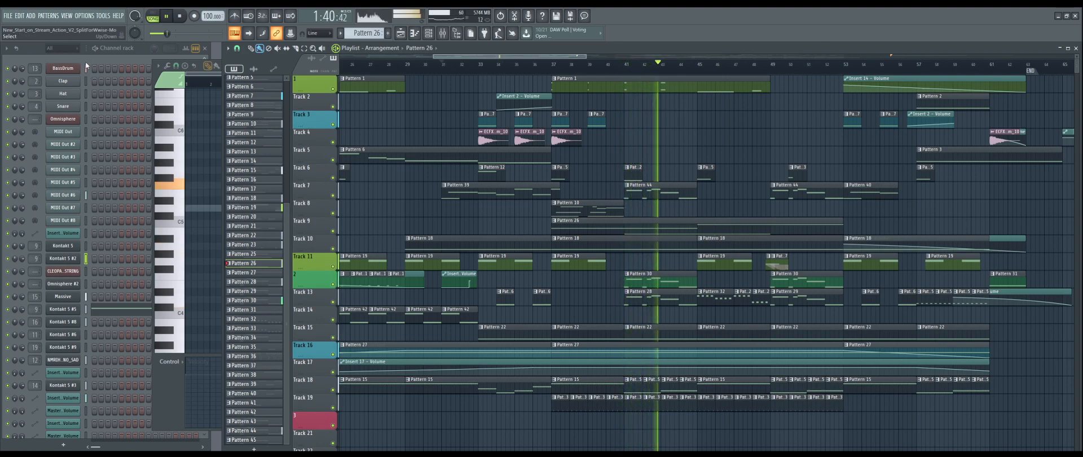
pyautogui.click(181, 17)
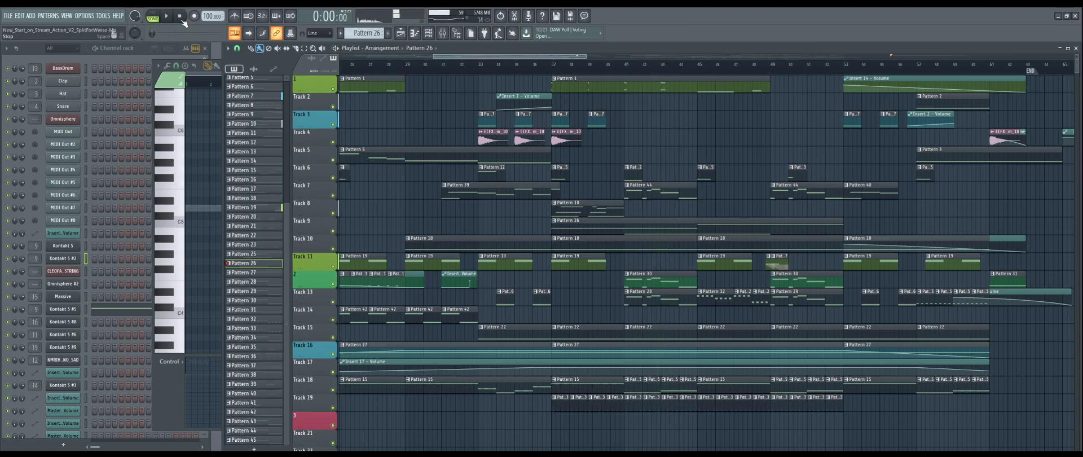
pyautogui.click(127, 314)
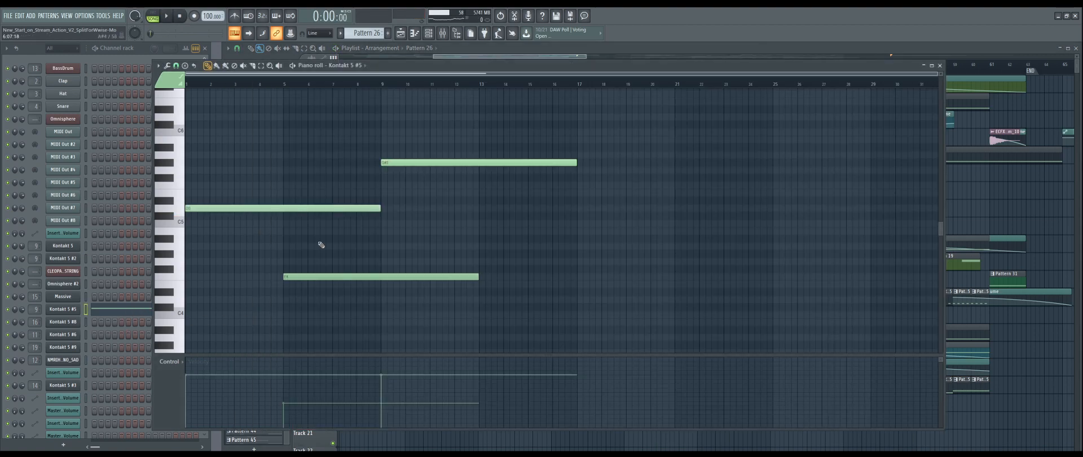
pyautogui.click(166, 16)
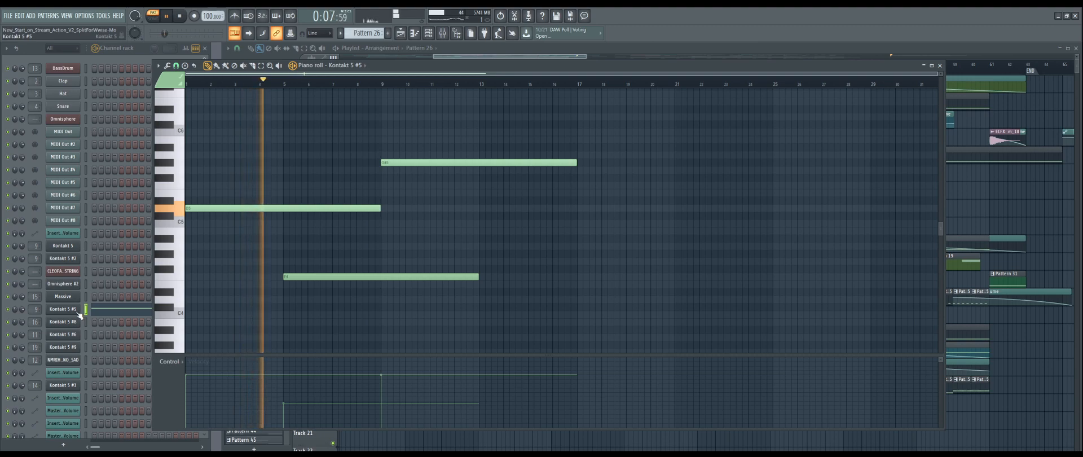
pyautogui.click(61, 248)
pyautogui.click(739, 75)
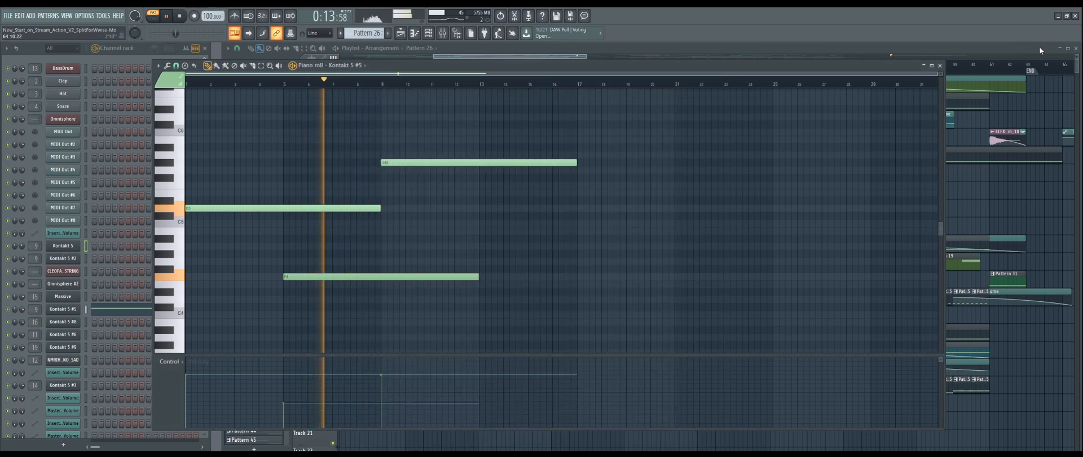
pyautogui.click(1039, 47)
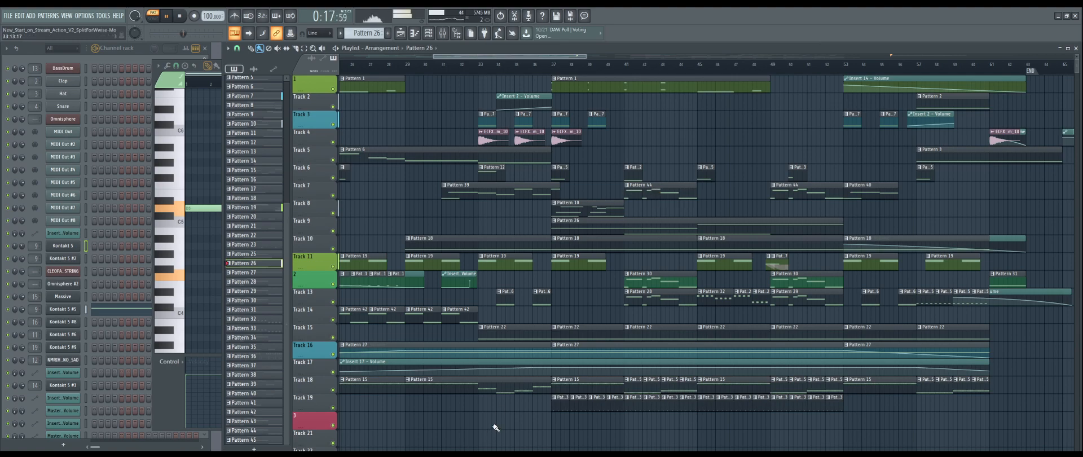
# Audition Pattern 27, Pattern 15 and Pattern 23 individually from their playlist clips.
pyautogui.click(516, 348)
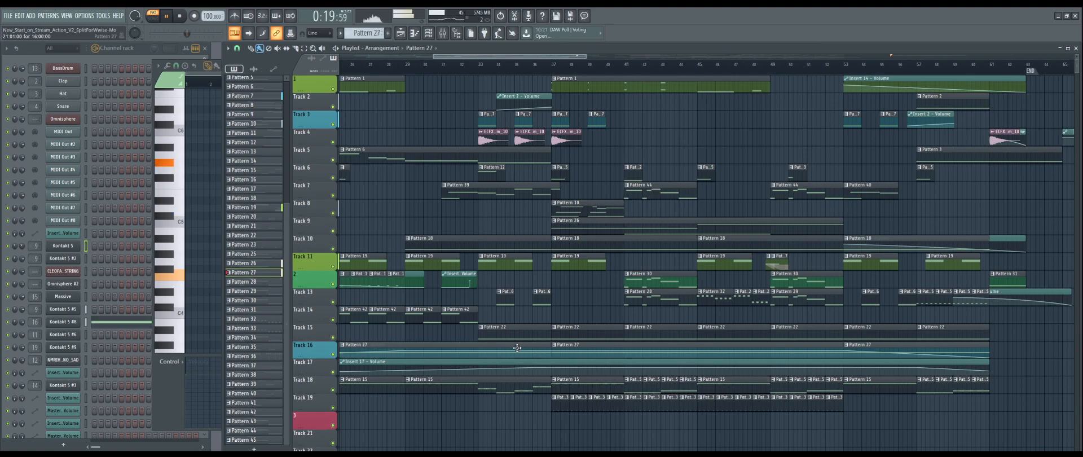
pyautogui.click(166, 17)
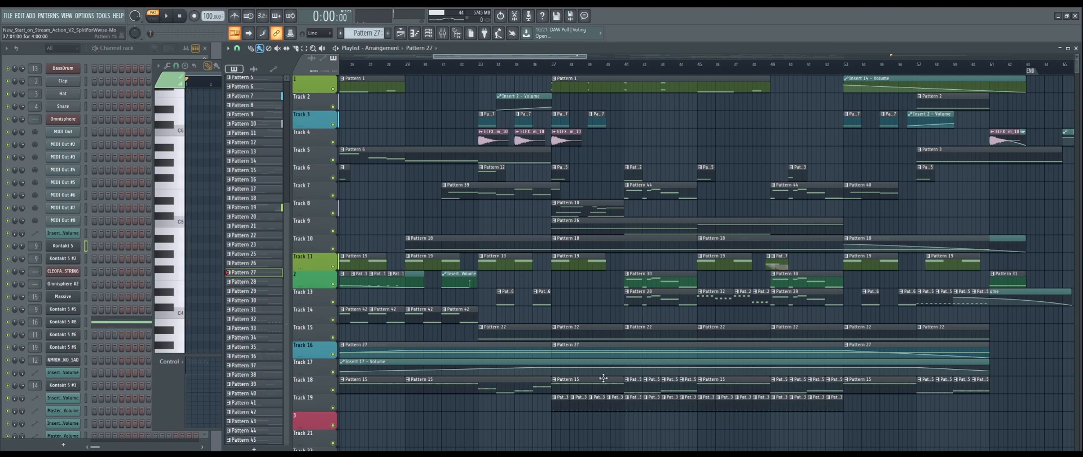
pyautogui.click(603, 378)
pyautogui.click(166, 17)
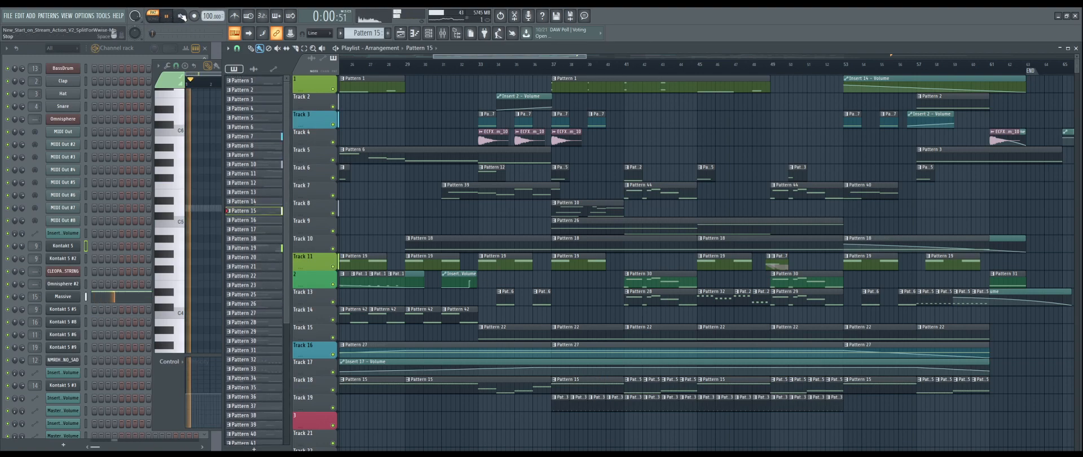
pyautogui.click(611, 401)
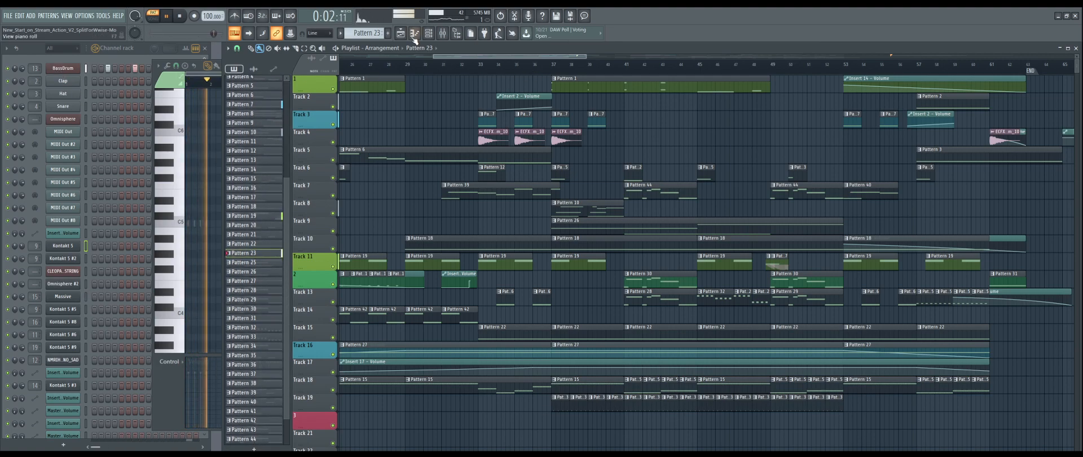
# Play the full arrangement from bar 37, and open Pattern 32's MIDI Out #6 notes in the piano roll.
pyautogui.press('l')
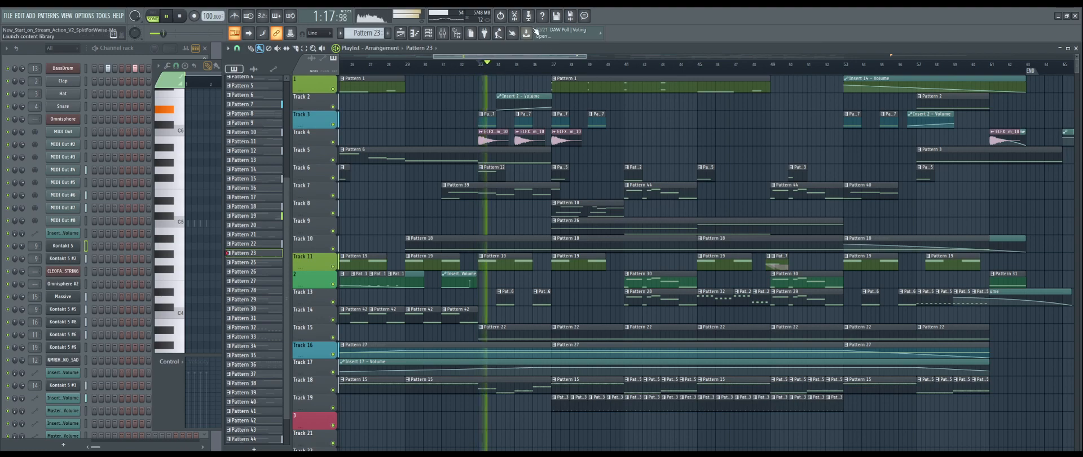
pyautogui.click(553, 65)
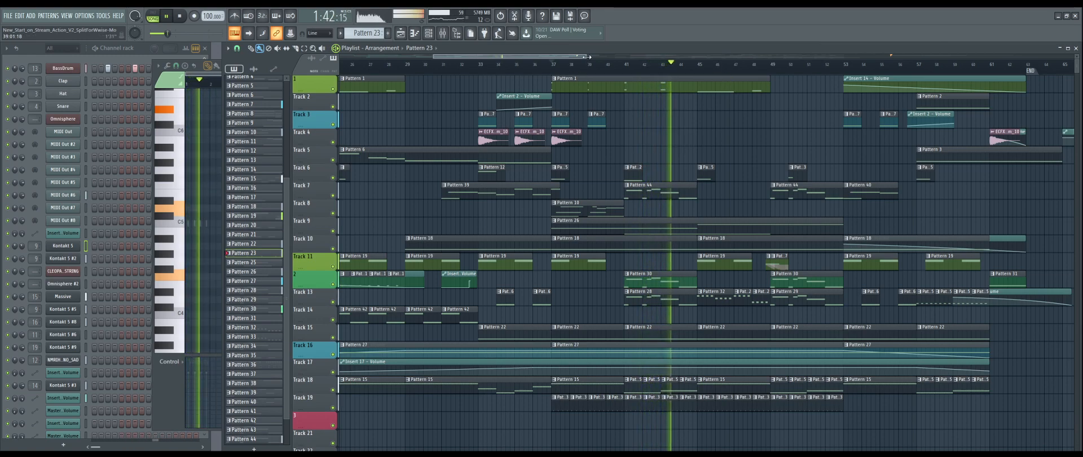
pyautogui.moveTo(586, 57); pyautogui.dragTo(607, 76)
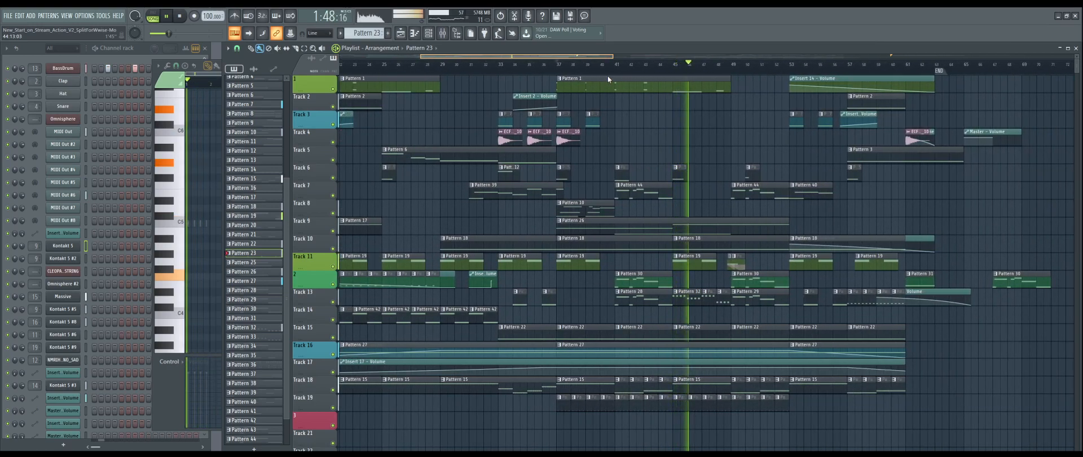
pyautogui.doubleClick(627, 301)
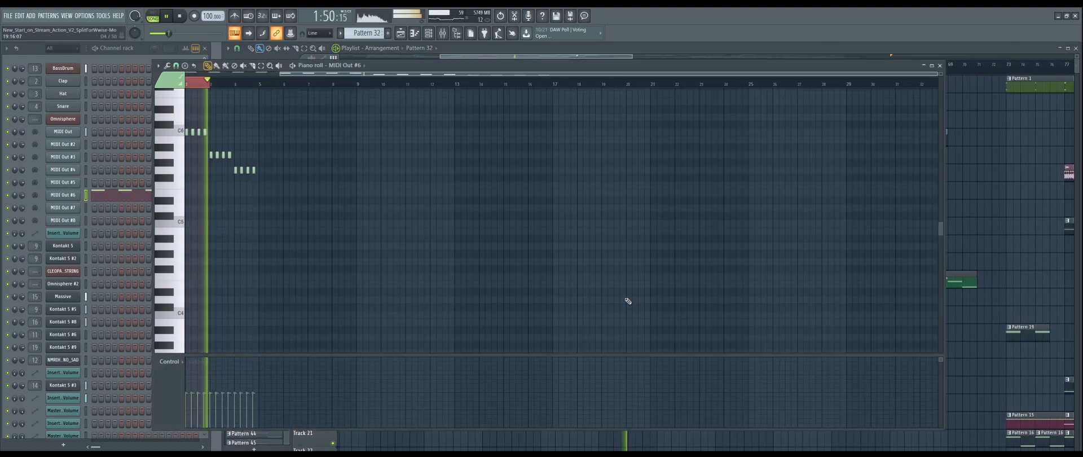
# Delete all of Pattern 32's Kontakt 5 #4 notes in the piano roll and return to the playlist.
pyautogui.scroll(-6, 133, 386)
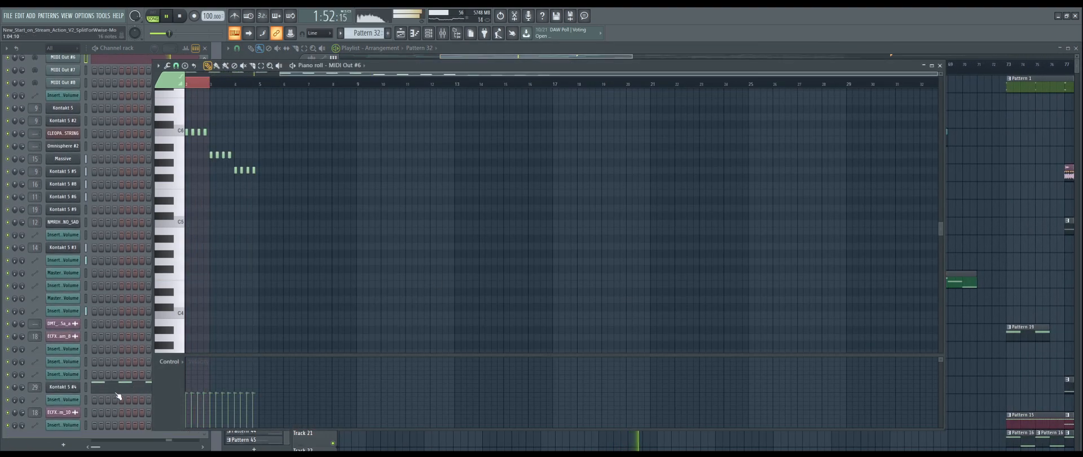
pyautogui.click(116, 388)
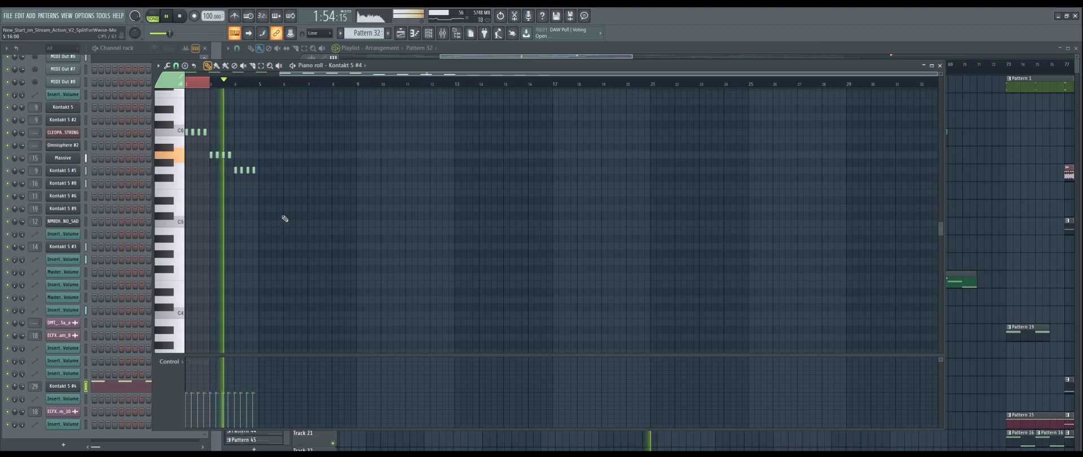
pyautogui.hotkey('ctrl', 'a')
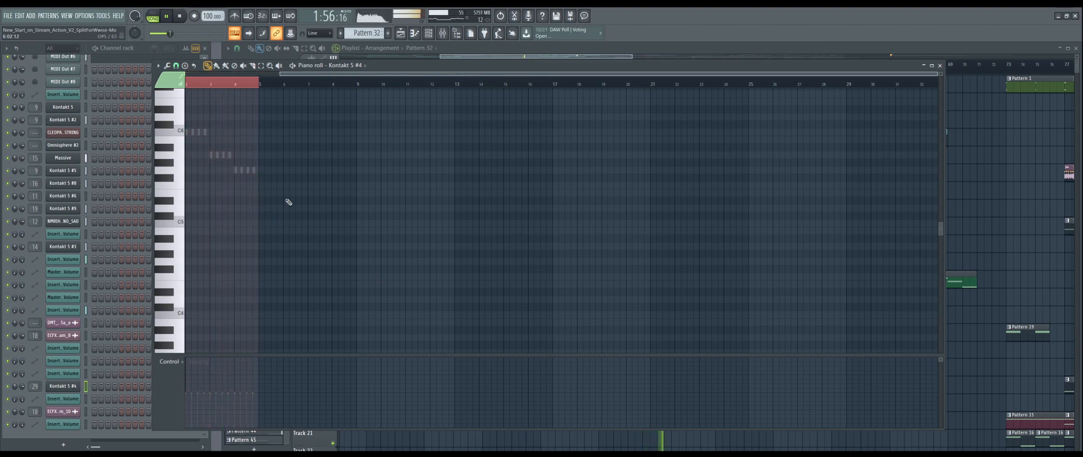
pyautogui.click(939, 65)
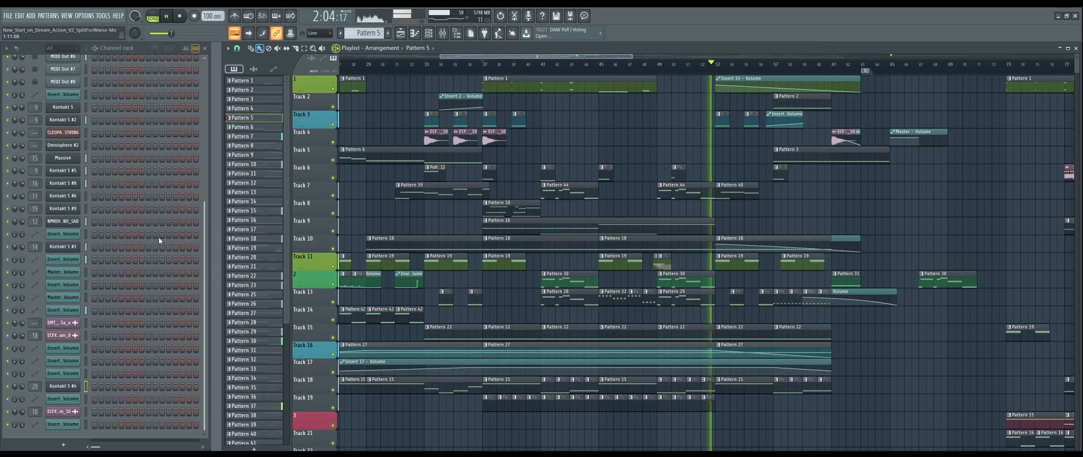
# Follow the arrangement's playback from about bar 52 to bar 58, and stop it.
pyautogui.scroll(10, 153, 237)
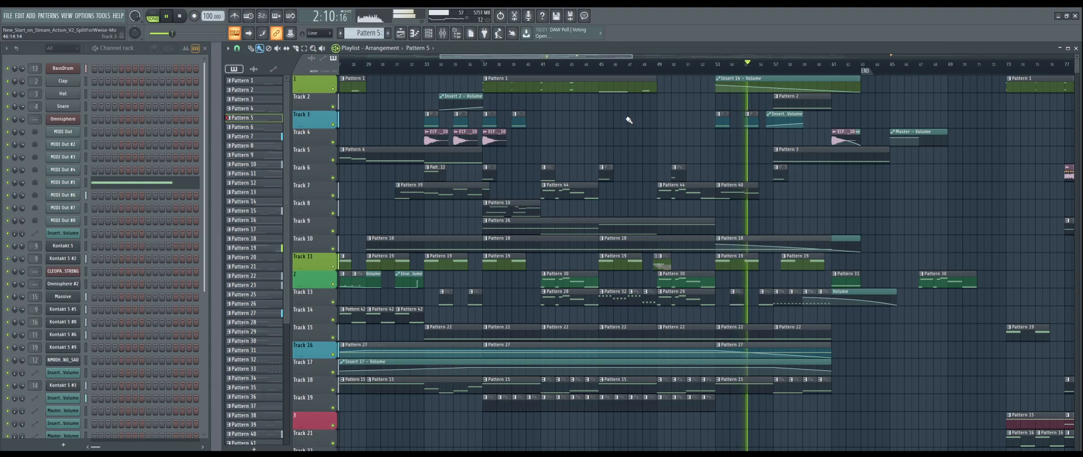
pyautogui.moveTo(631, 56); pyautogui.dragTo(692, 57)
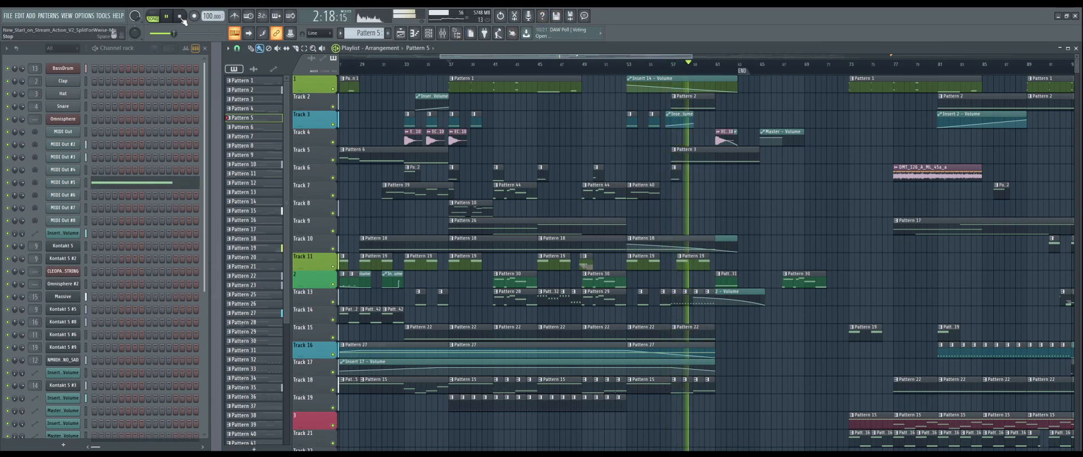
pyautogui.click(179, 15)
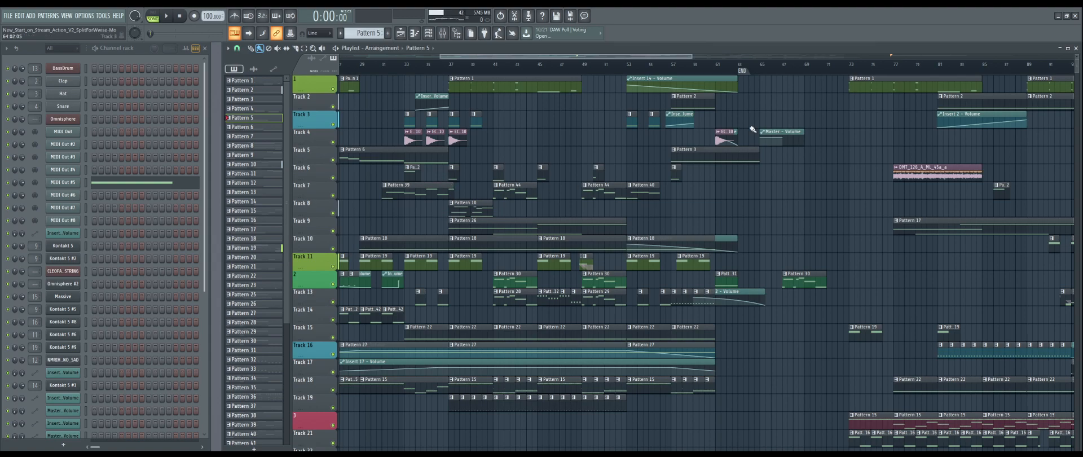
# Play the opening of the arrangement briefly from bar 1 and stop playback.
pyautogui.moveTo(682, 57); pyautogui.dragTo(270, 66)
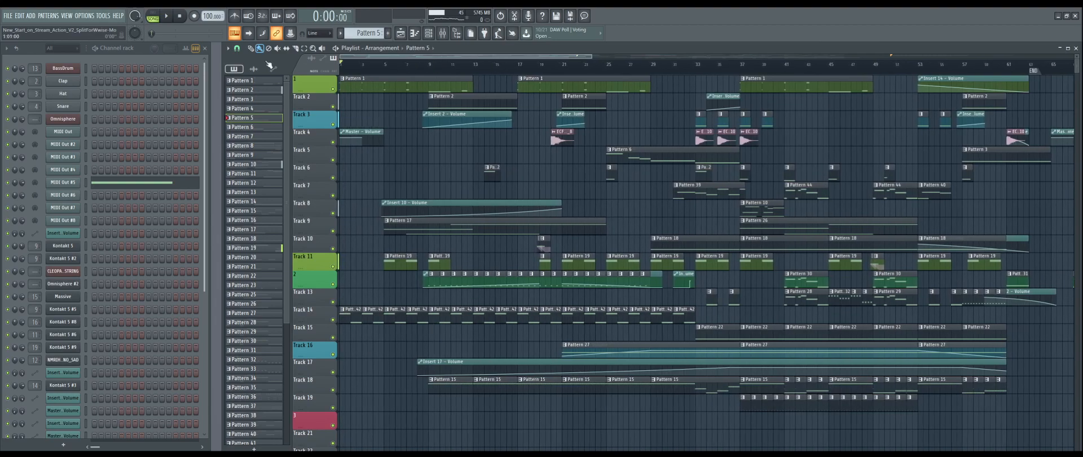
pyautogui.press('space')
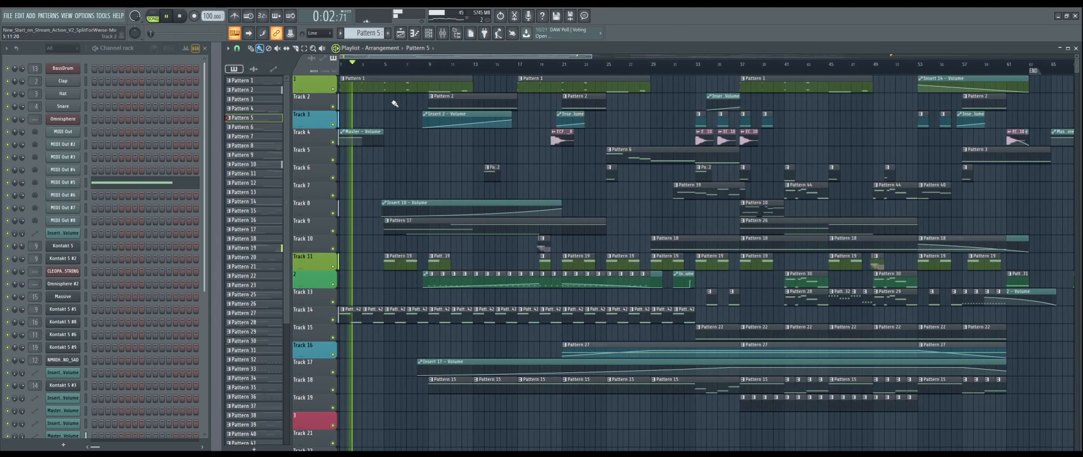
pyautogui.press('space')
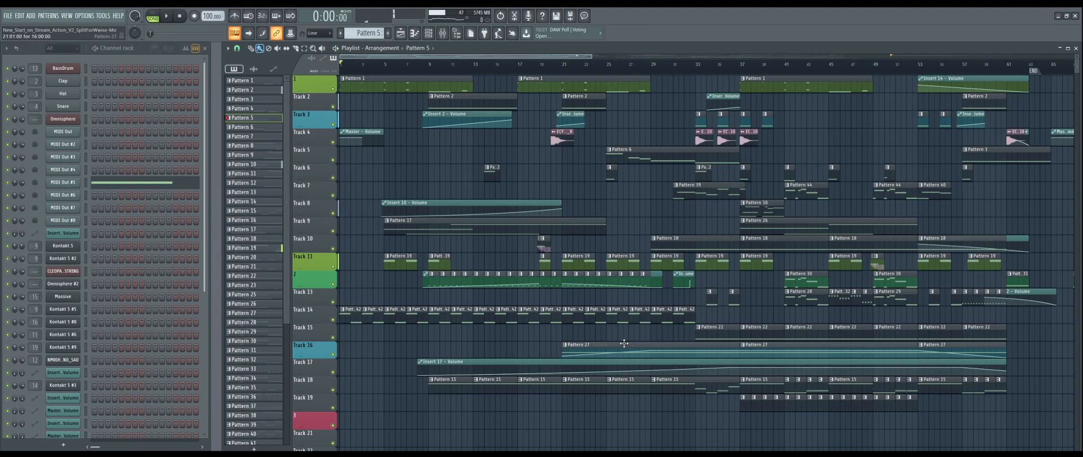
# Move the Insert 16 - Volume automation clip from Track 16 up to Track 15, uncovering the Pattern 27 clips.
pyautogui.click(624, 343)
pyautogui.click(442, 364)
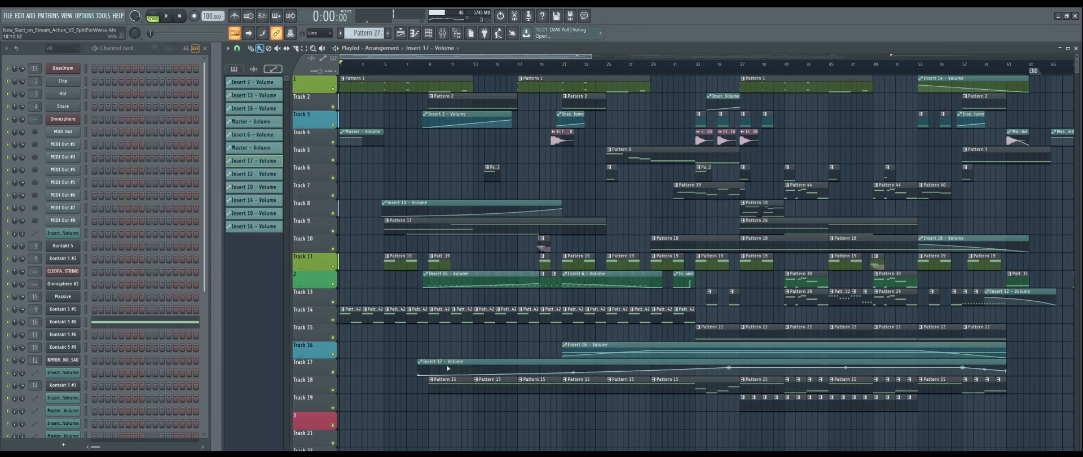
pyautogui.moveTo(662, 347); pyautogui.dragTo(654, 330)
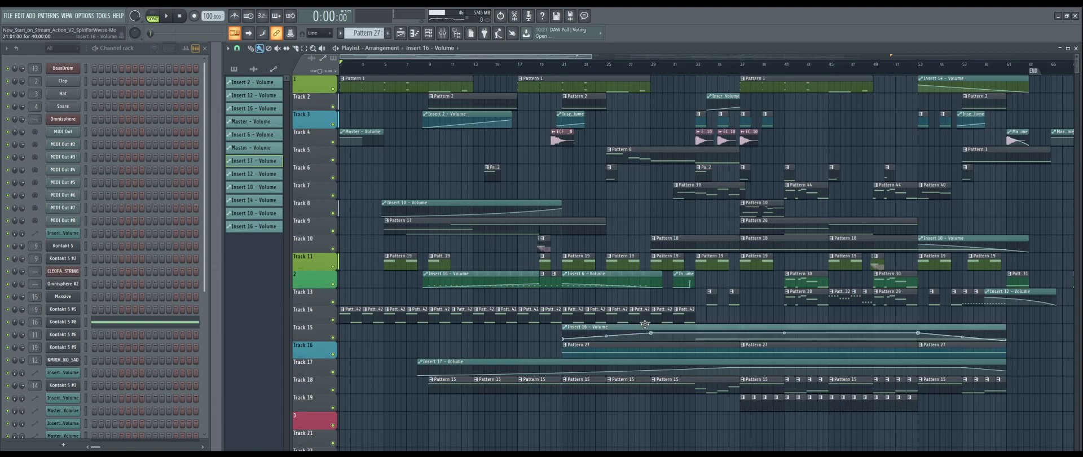
# Select Pattern 27 on Track 16 and play the full arrangement around bars 39 to 41.
pyautogui.click(634, 346)
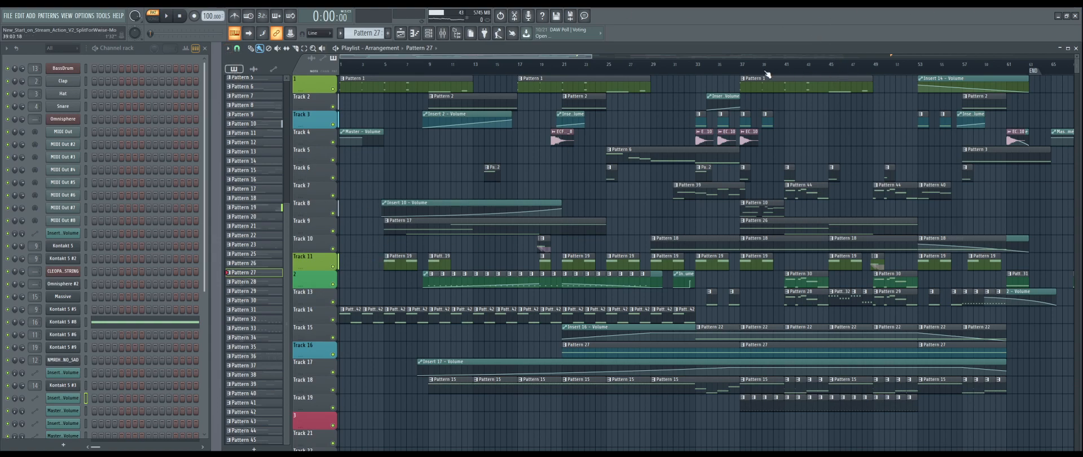
pyautogui.press('space')
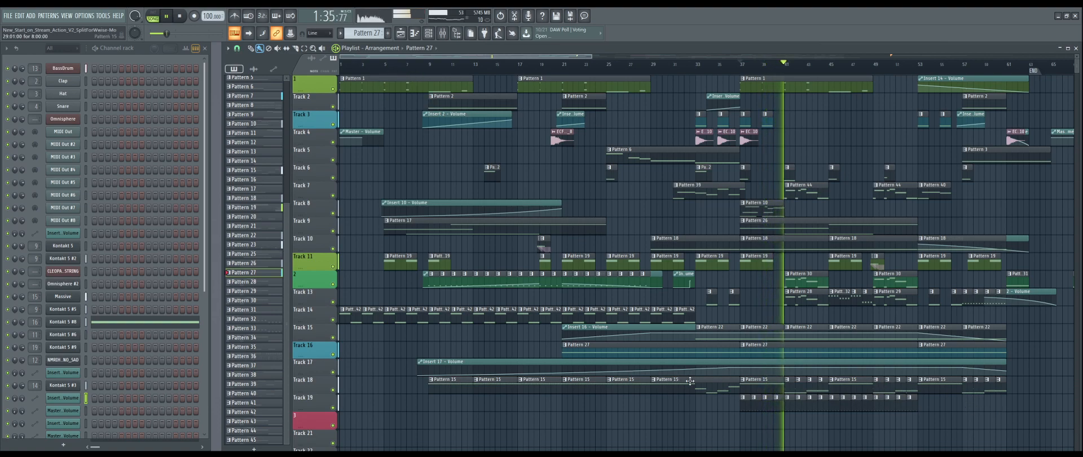
pyautogui.press('space')
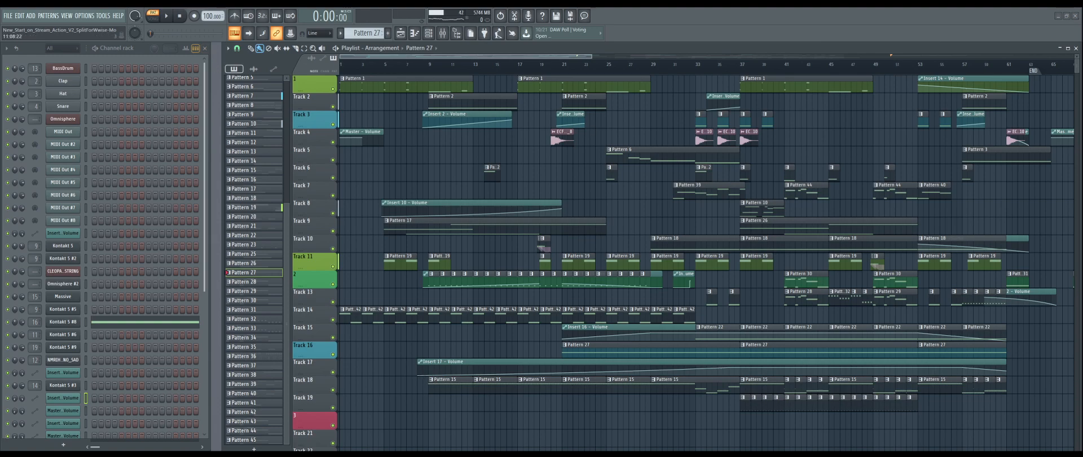
# Switch to OBS, show the Display Capture source and hide the Window Capture source.
pyautogui.click(708, 390)
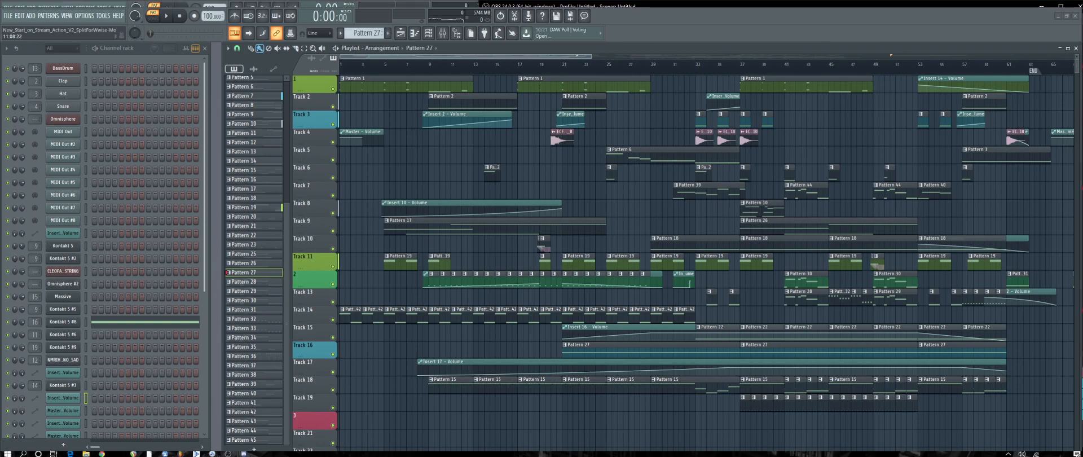
pyautogui.click(709, 378)
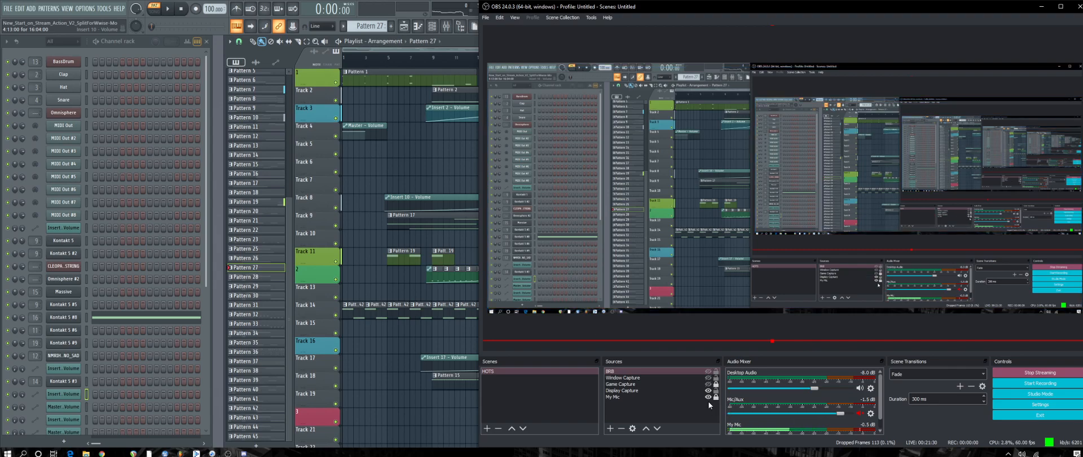
pyautogui.click(623, 390)
pyautogui.click(610, 289)
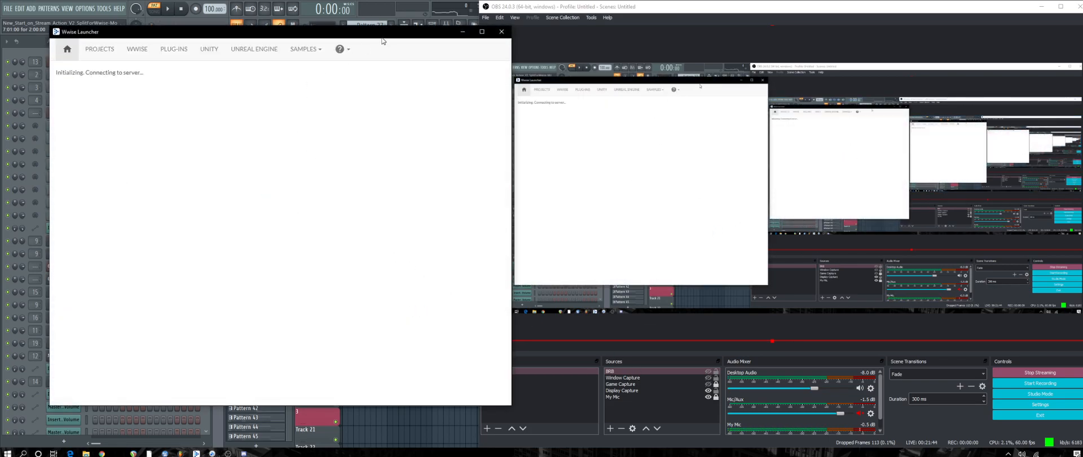
# Open a recent project from the Wwise Launcher's Projects page, minimizing OBS along the way.
pyautogui.click(105, 50)
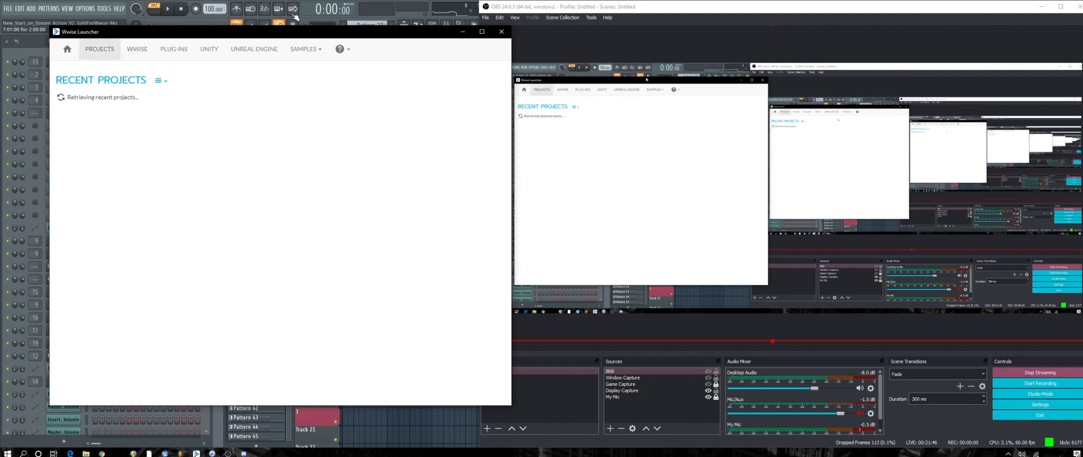
pyautogui.moveTo(176, 38); pyautogui.dragTo(150, 27)
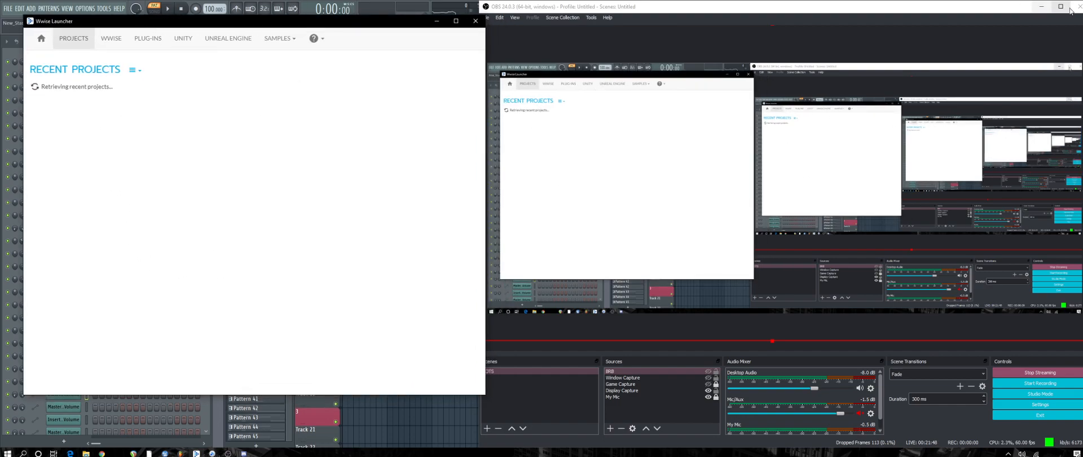
pyautogui.click(1041, 6)
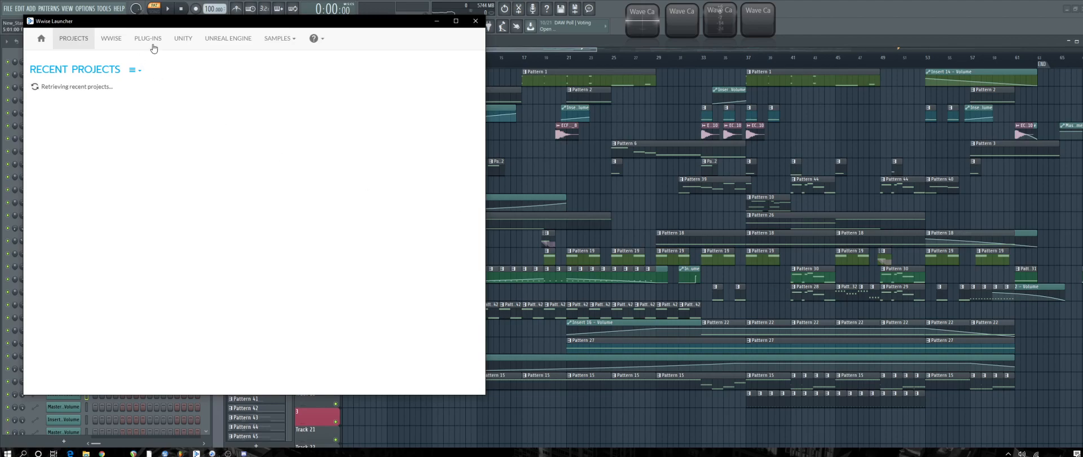
pyautogui.click(102, 119)
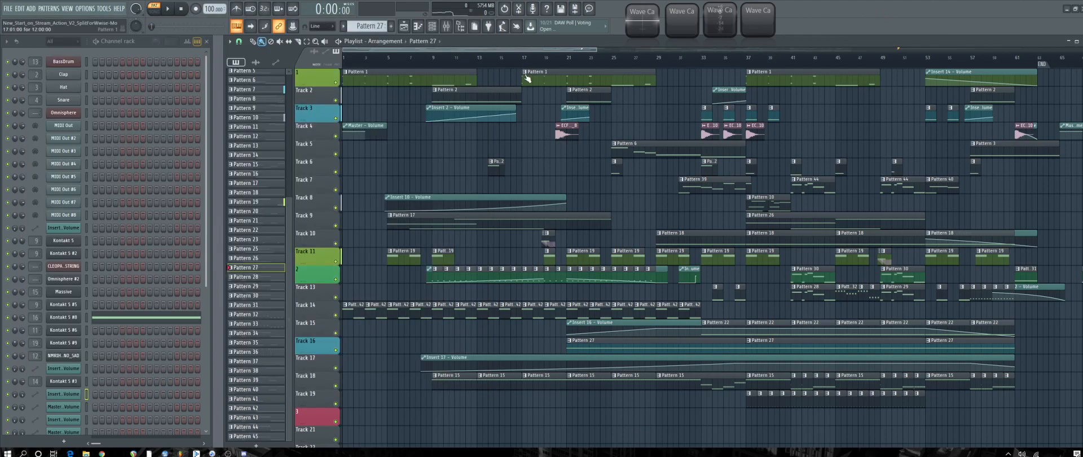
# Play the arrangement briefly from bar 17, and replay it from bar 5 through about bar 26.
pyautogui.click(524, 66)
pyautogui.press('space')
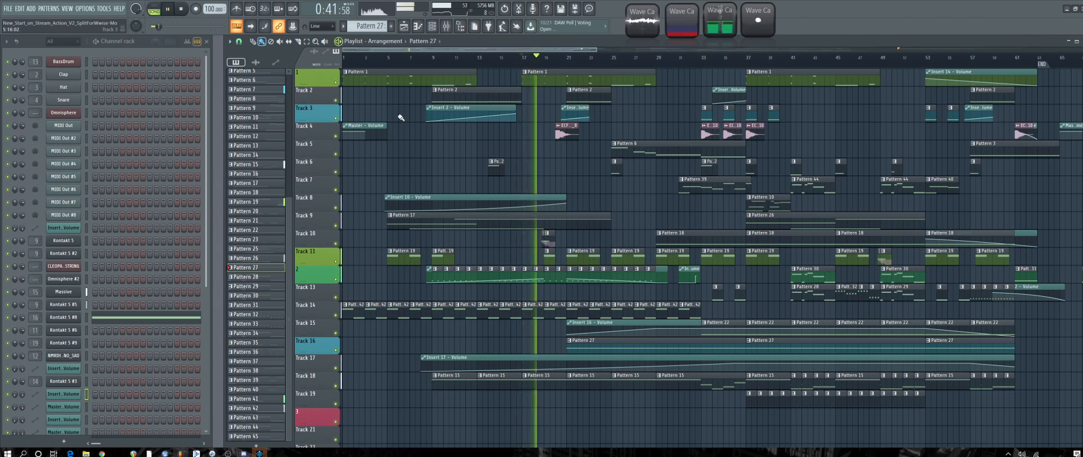
pyautogui.press('space')
pyautogui.click(387, 62)
pyautogui.press('space')
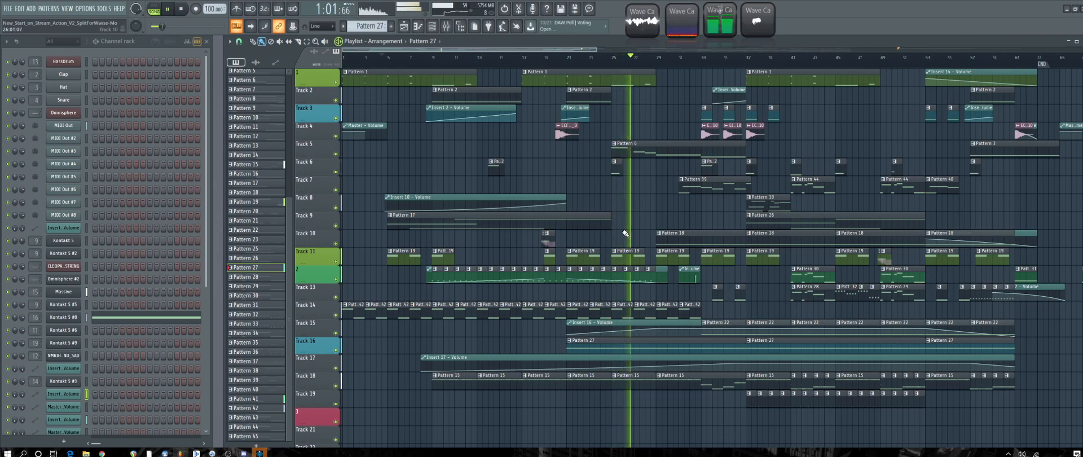
pyautogui.press('space')
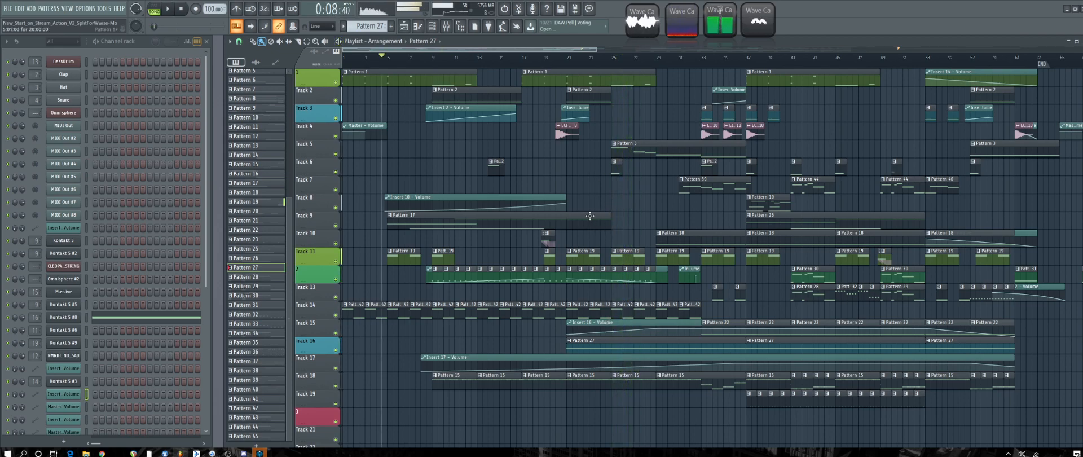
# Lengthen the highest Kontakt 5 #5 note in Pattern 17 to 18 bars and extend Track 8's Insert 10 - Volume clip to bar 29.
pyautogui.doubleClick(597, 222)
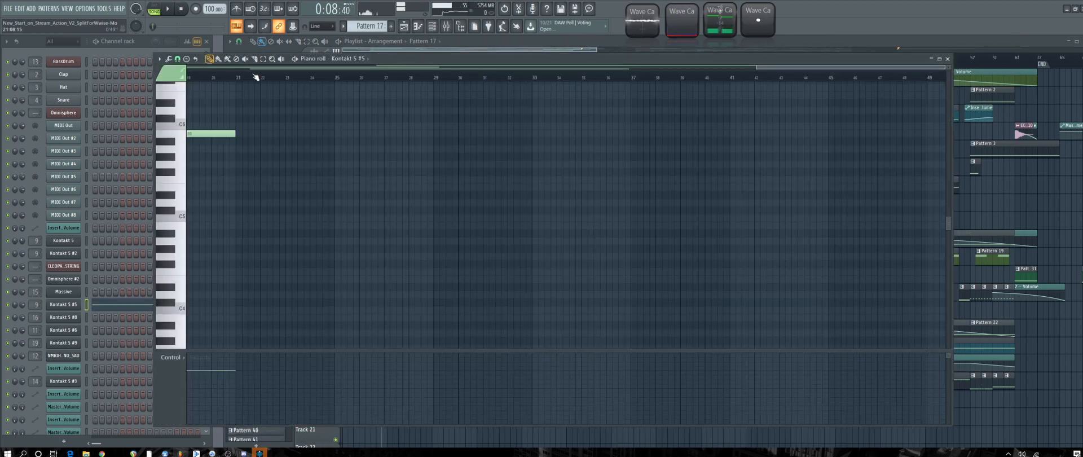
pyautogui.moveTo(779, 75); pyautogui.dragTo(209, 75)
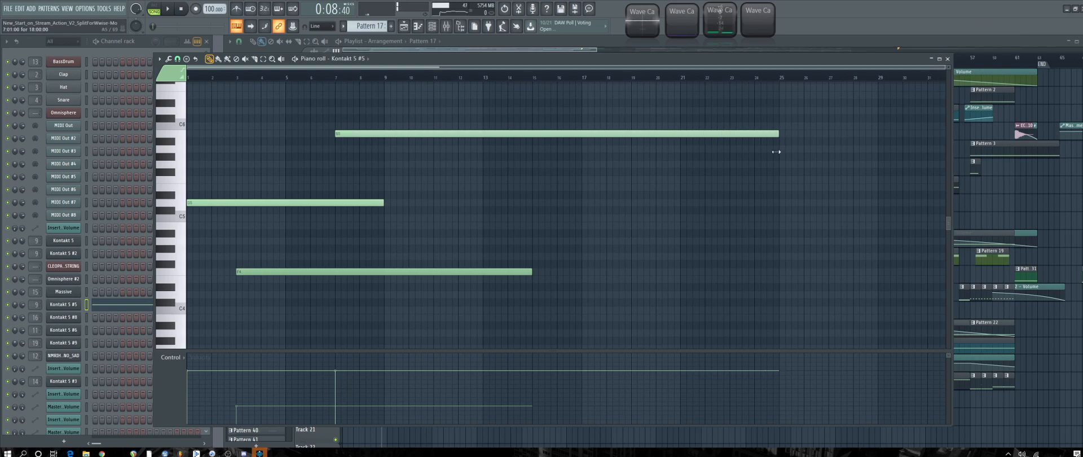
pyautogui.click(953, 51)
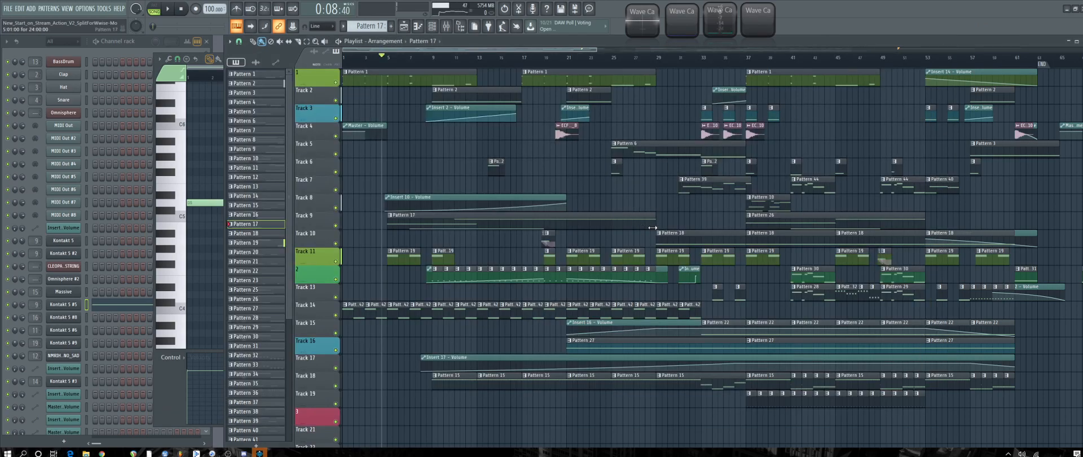
pyautogui.moveTo(562, 197); pyautogui.dragTo(656, 197)
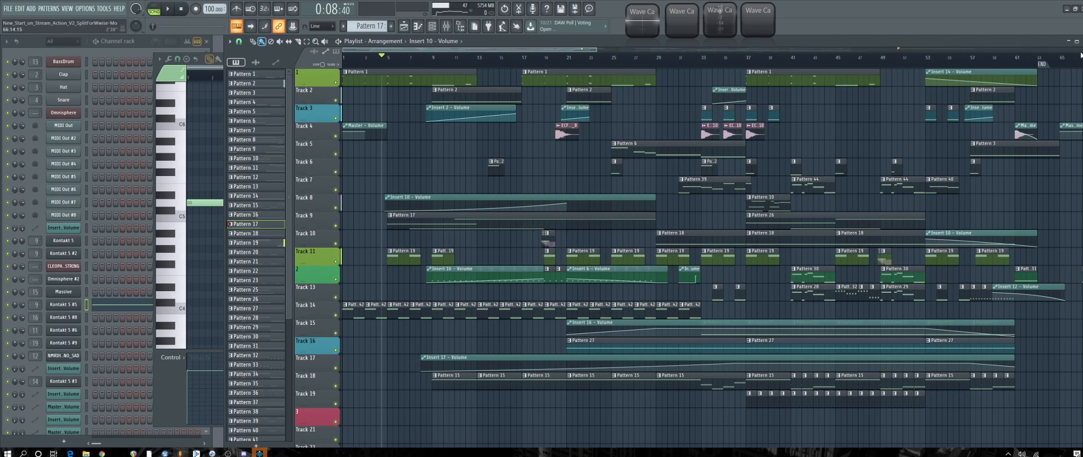
# Add an automation point near bar 20 of the Insert 10 - Volume curve and move its end point to bar 29.
pyautogui.scroll(5, 656, 197)
pyautogui.scroll(-1, 656, 197)
pyautogui.scroll(-5, 699, 217)
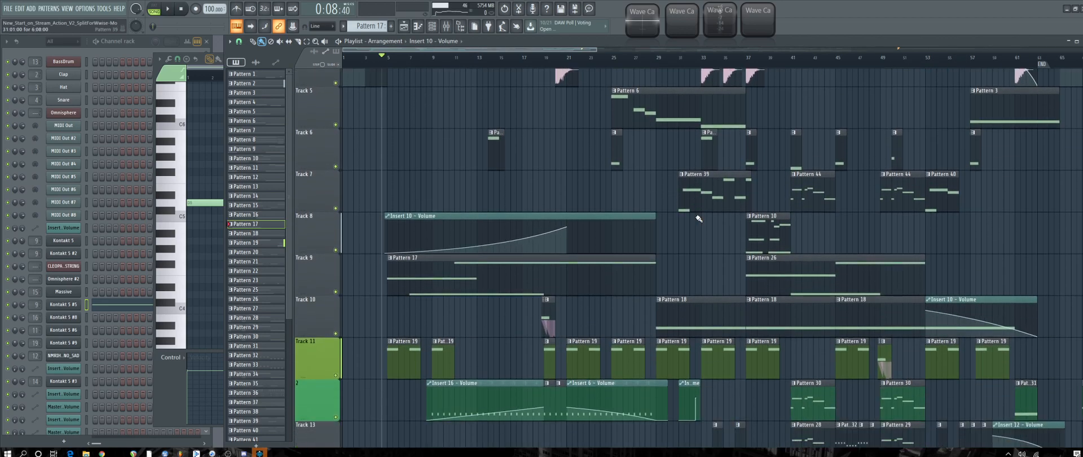
pyautogui.moveTo(596, 50); pyautogui.dragTo(499, 52)
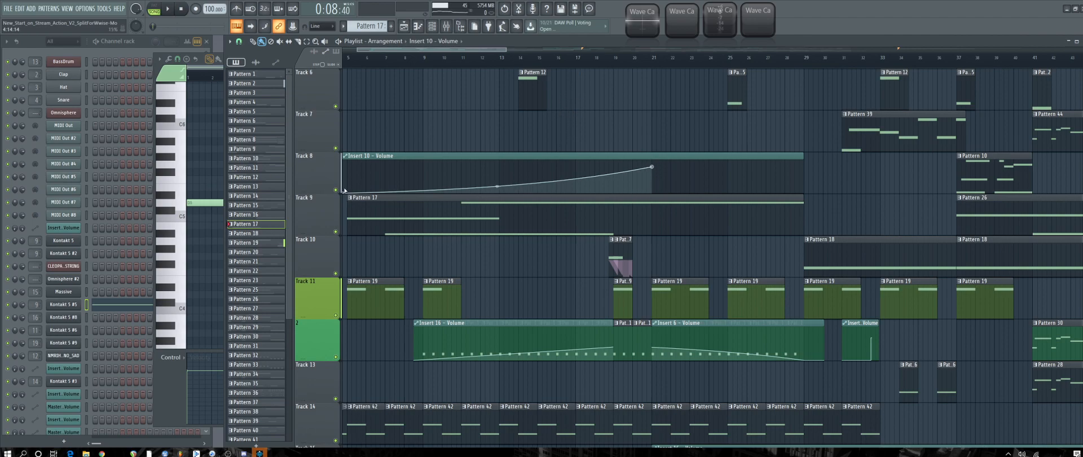
pyautogui.rightClick(633, 170)
pyautogui.moveTo(654, 169); pyautogui.dragTo(804, 169)
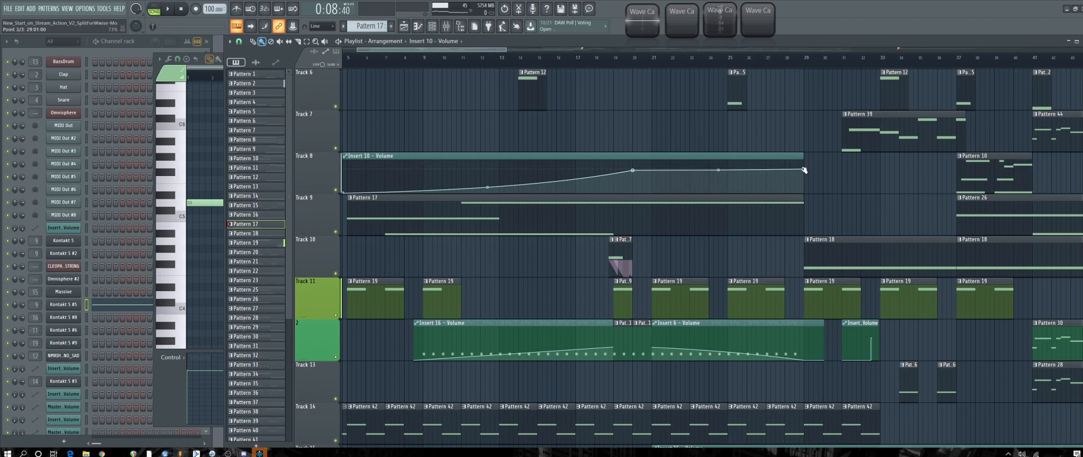
# Reshape the Insert 10 - Volume curve to peak at bar 21 and fall slightly towards bar 29.
pyautogui.moveTo(630, 173)
pyautogui.mouseDown()
pyautogui.moveTo(653, 170)
pyautogui.moveTo(615, 171)
pyautogui.mouseUp()
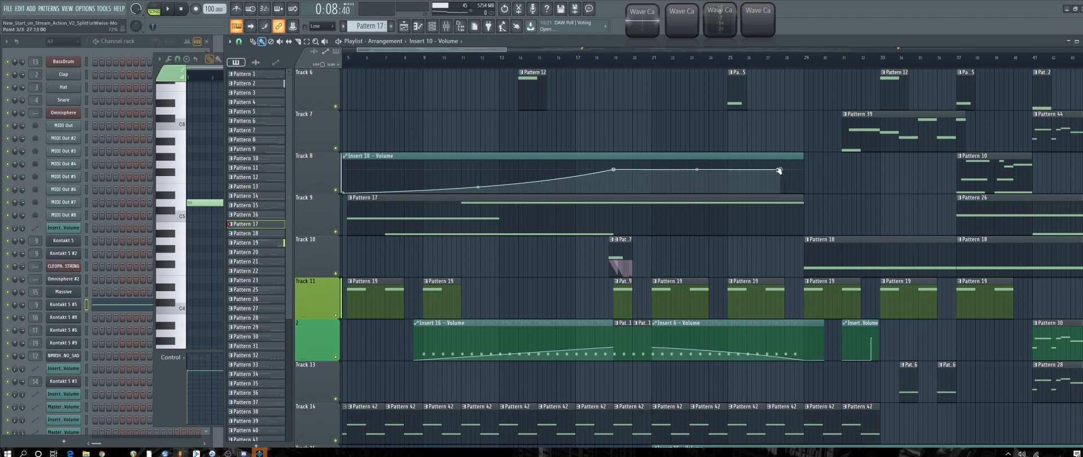
pyautogui.moveTo(784, 169); pyautogui.dragTo(761, 171)
pyautogui.moveTo(615, 170); pyautogui.dragTo(653, 167)
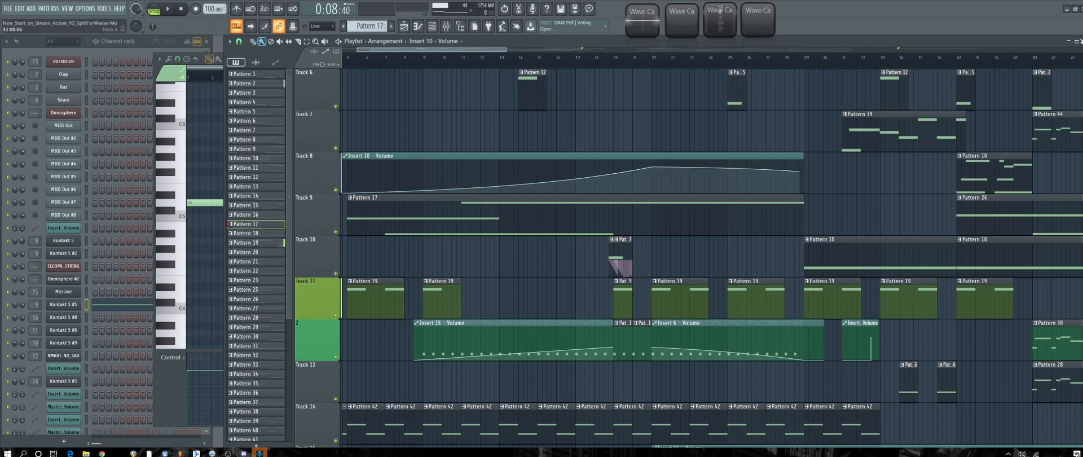
pyautogui.scroll(3, 628, 220)
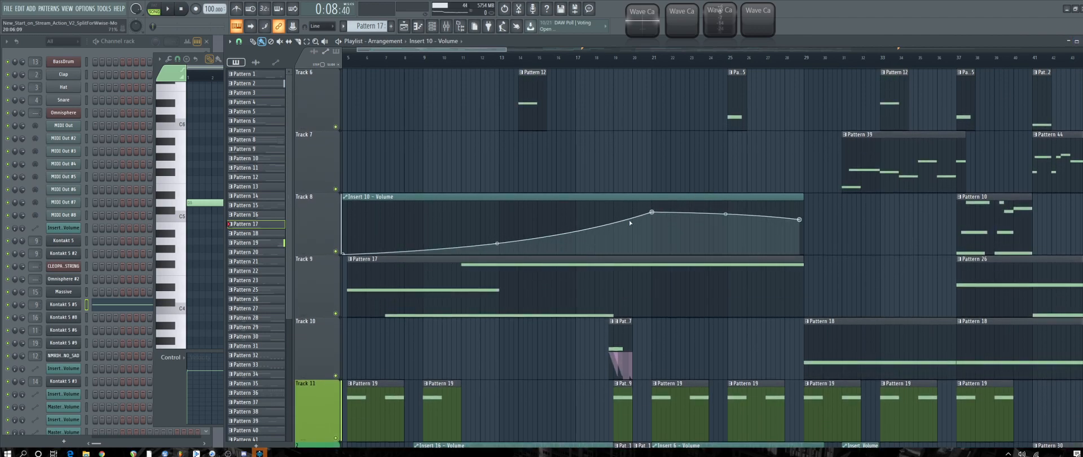
# Drop the Insert 10 - Volume end point to zero at bar 29 and bend the fall from bar 21 into a convex curve.
pyautogui.moveTo(653, 212); pyautogui.dragTo(653, 212)
pyautogui.moveTo(800, 220); pyautogui.dragTo(803, 255)
pyautogui.moveTo(730, 221); pyautogui.dragTo(738, 221)
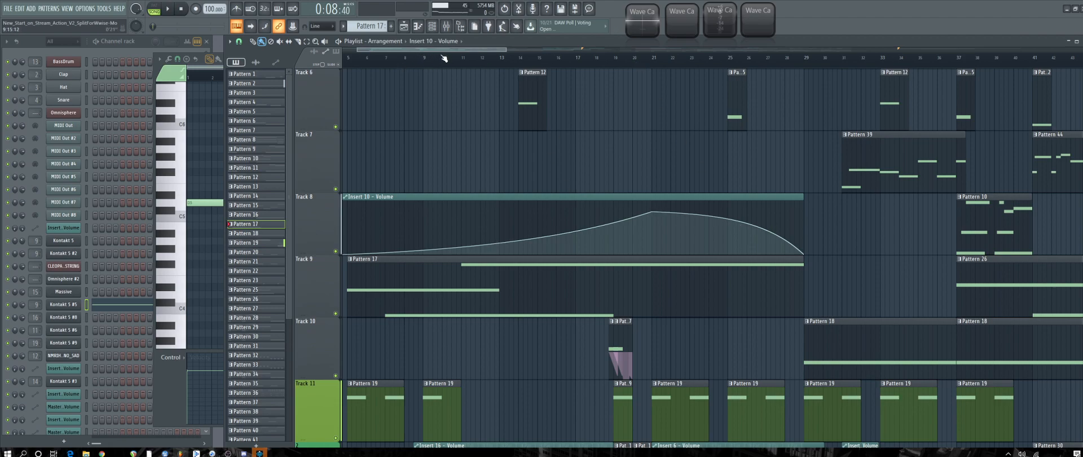
# Play the reshaped fade from just before bar 5 to about bar 18 and select Track 8's Insert 10 - Volume clip.
pyautogui.press('space')
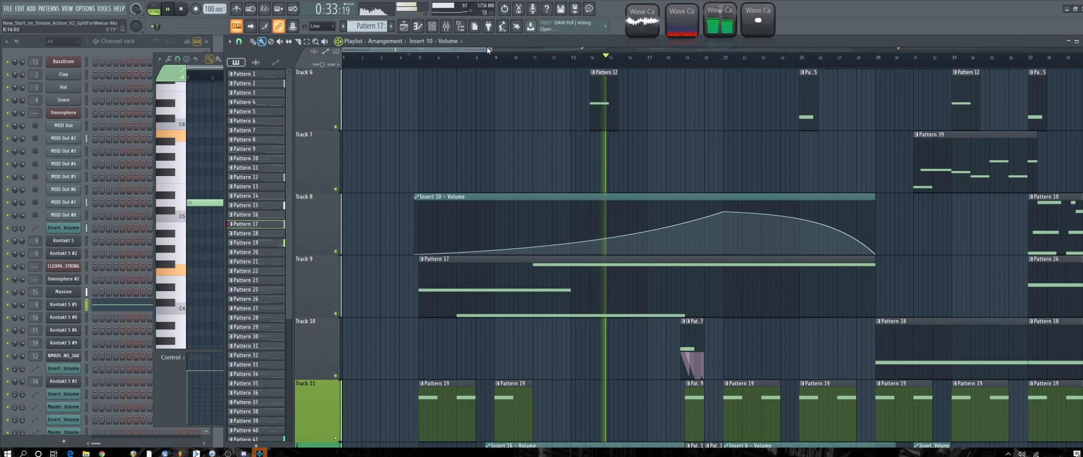
pyautogui.scroll(-4, 592, 113)
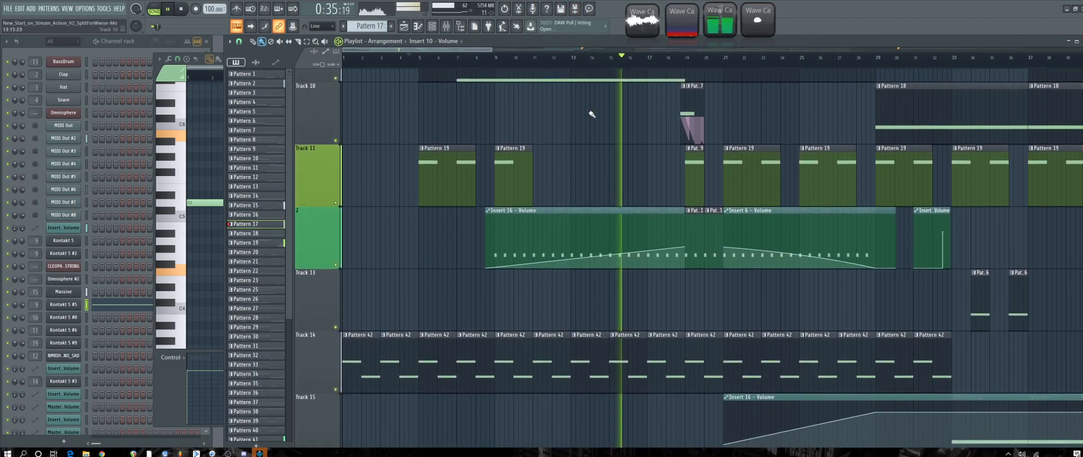
pyautogui.scroll(5, 437, 244)
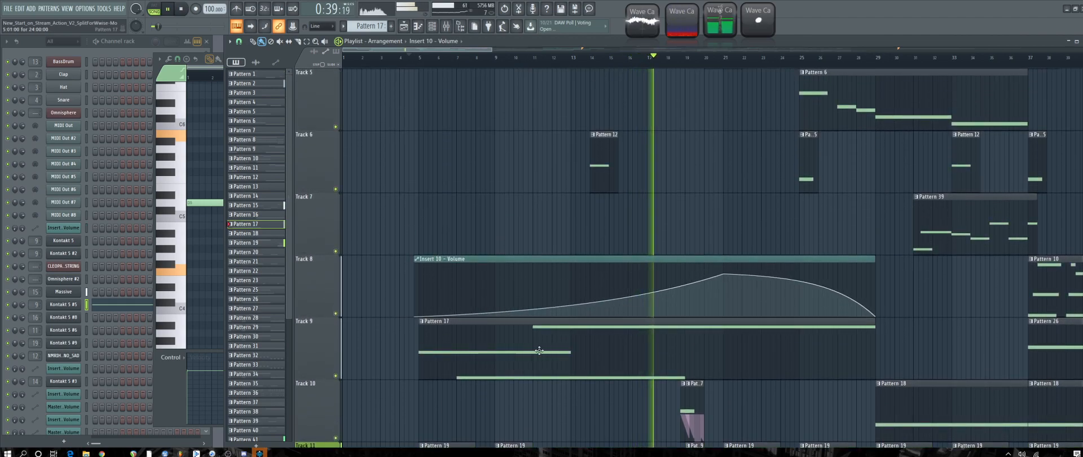
pyautogui.click(441, 259)
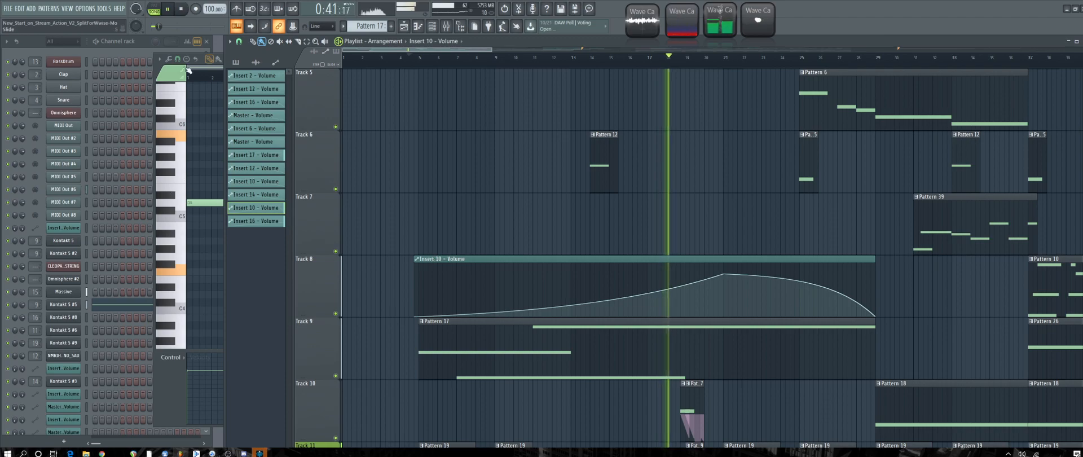
pyautogui.press('space')
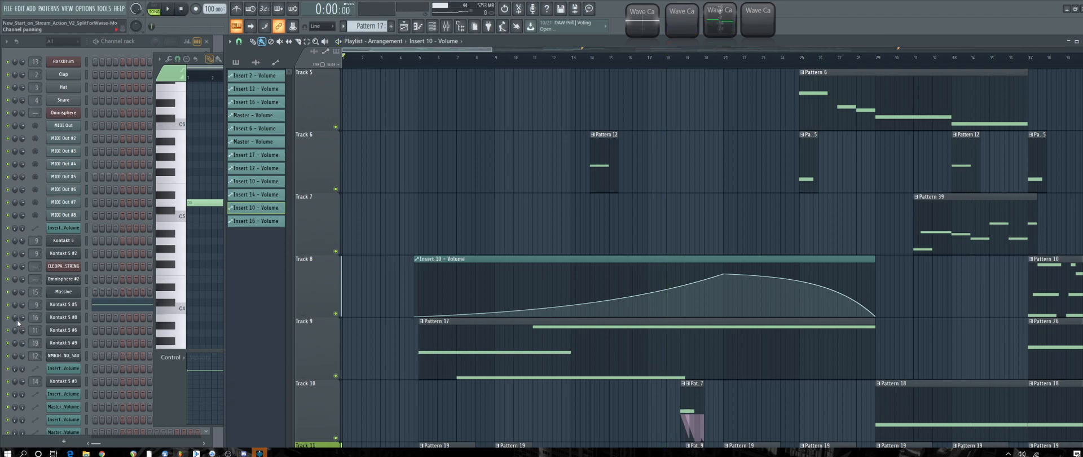
# Route the Kontakt 5 #5 channel to mixer track 10, checking the target in the mixer.
pyautogui.click(128, 52)
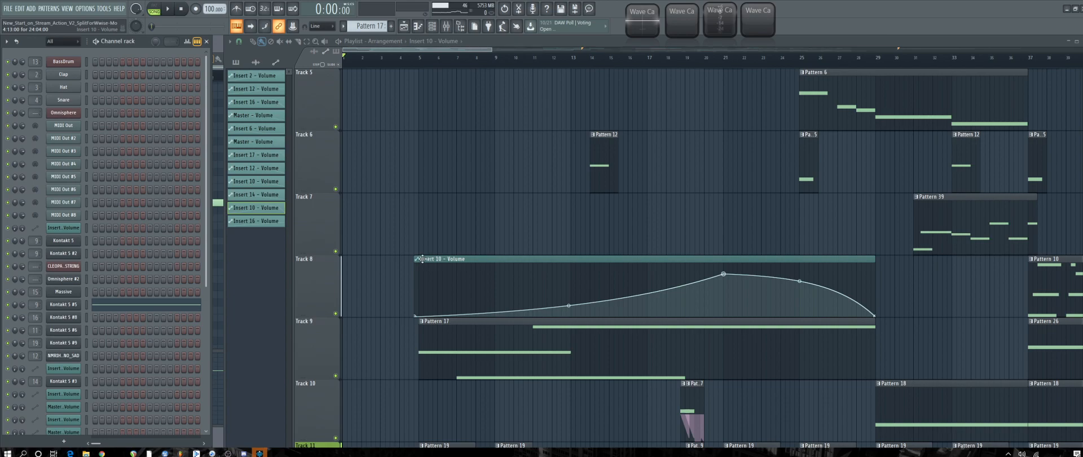
pyautogui.click(446, 26)
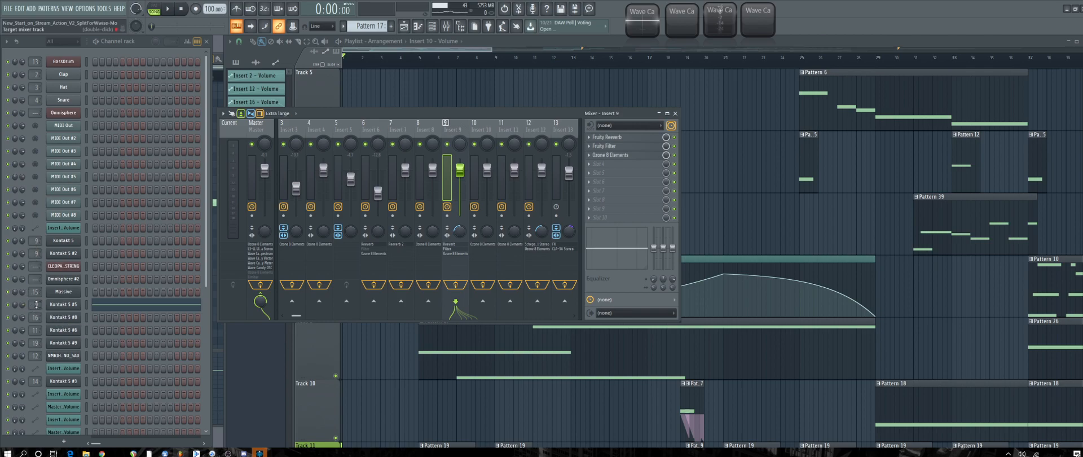
pyautogui.scroll(1, 36, 304)
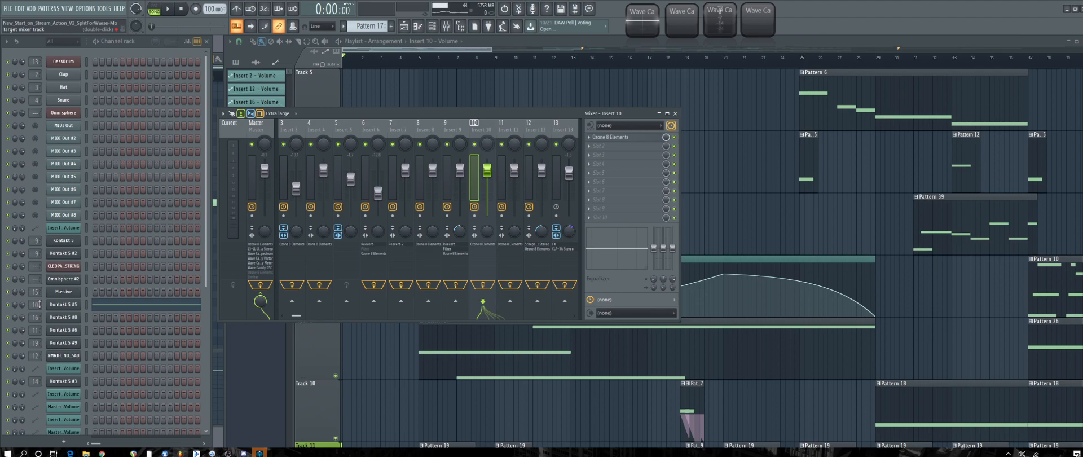
pyautogui.scroll(-5, 36, 305)
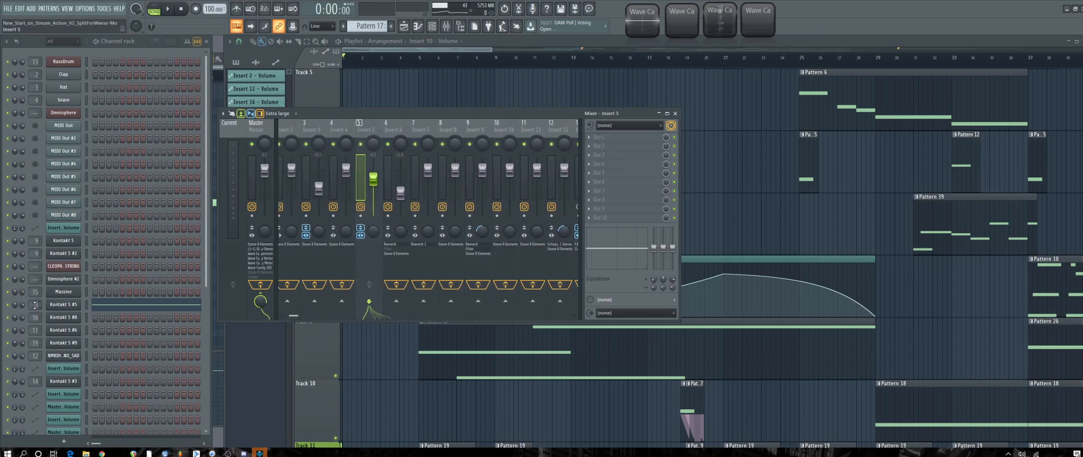
pyautogui.scroll(5, 35, 305)
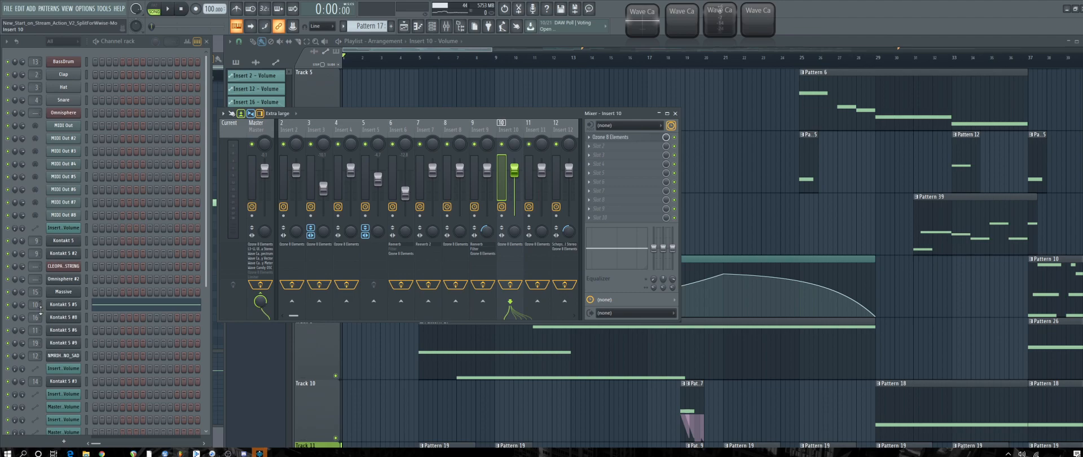
pyautogui.press('F9')
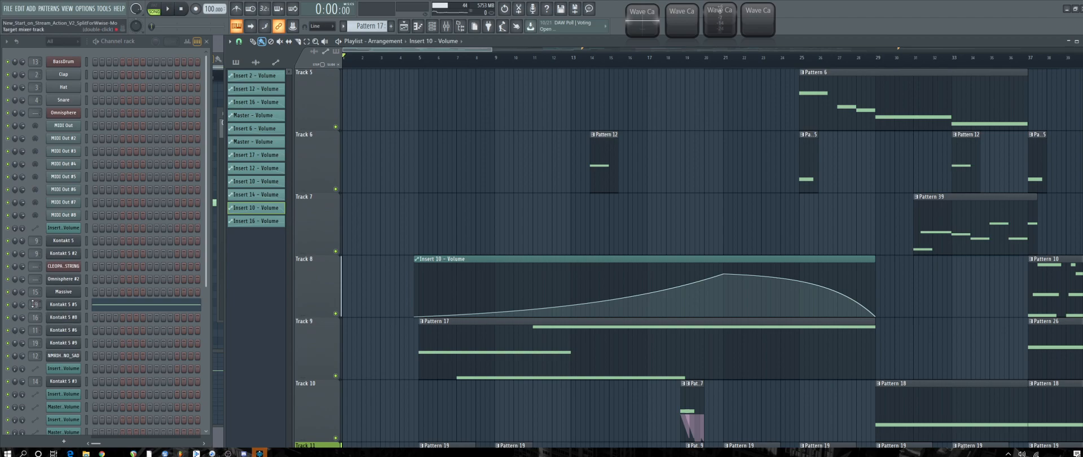
pyautogui.scroll(1, 39, 305)
# Play the arrangement from just before bar 5 through about bar 46 while reviewing the clips across all tracks.
pyautogui.click(410, 59)
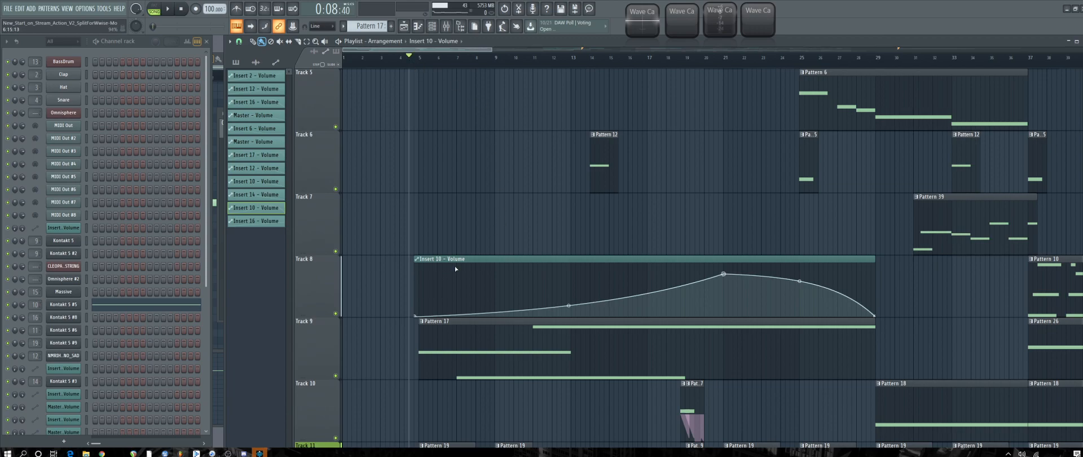
pyautogui.press('space')
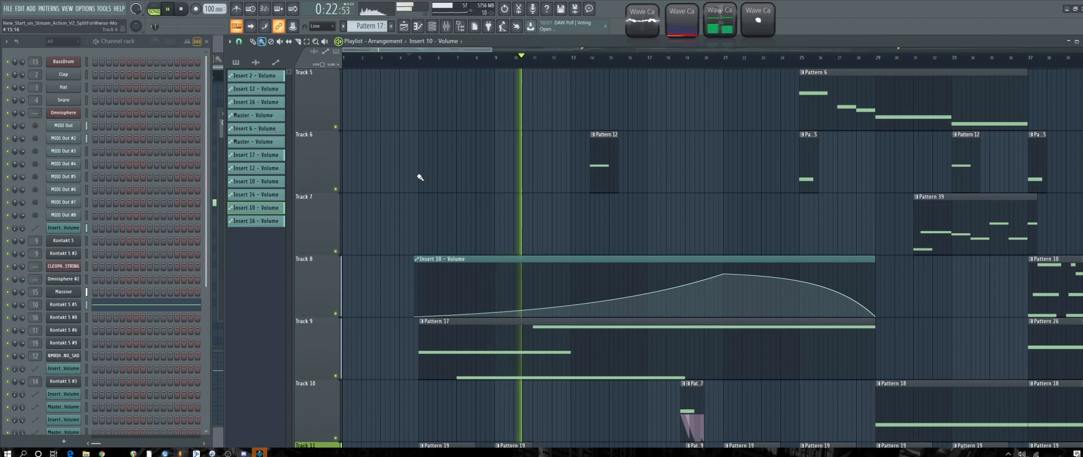
pyautogui.scroll(-5, 498, 60)
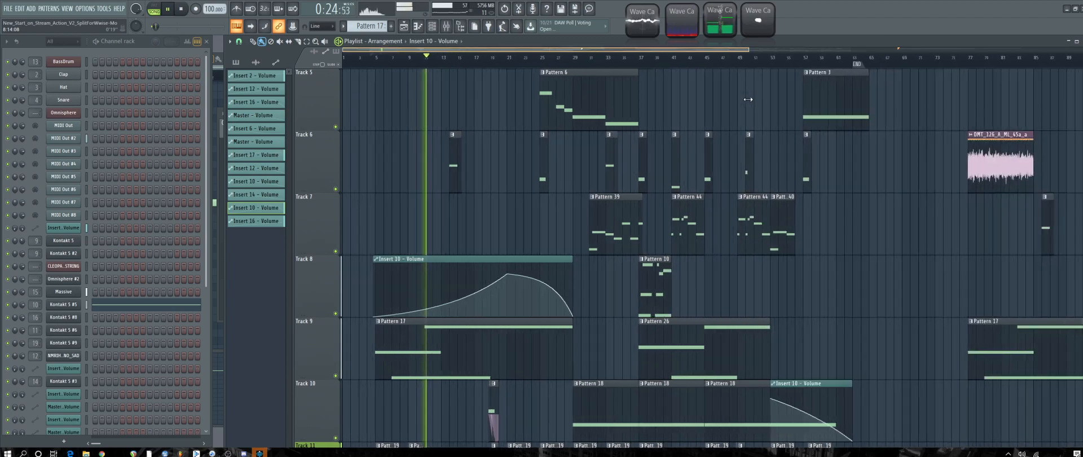
pyautogui.scroll(-2, 677, 175)
pyautogui.scroll(-2, 677, 176)
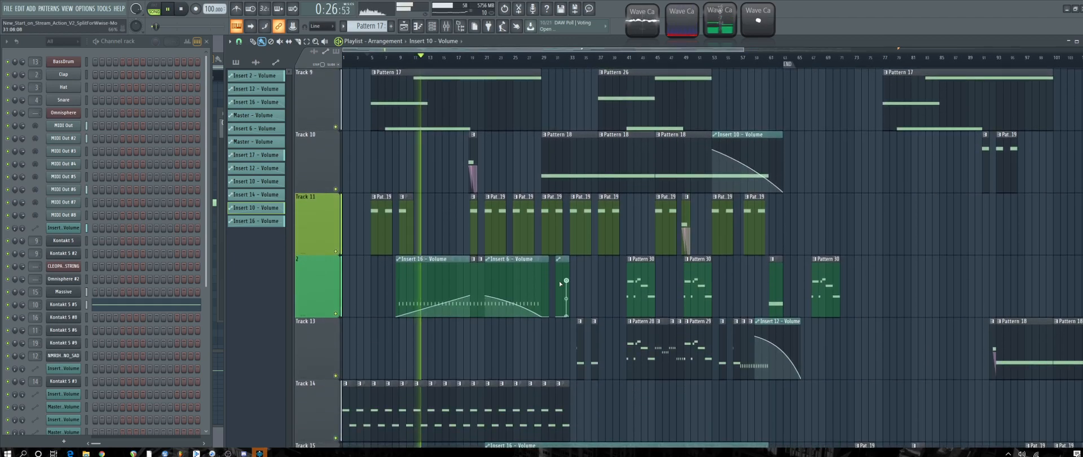
pyautogui.scroll(-3, 676, 175)
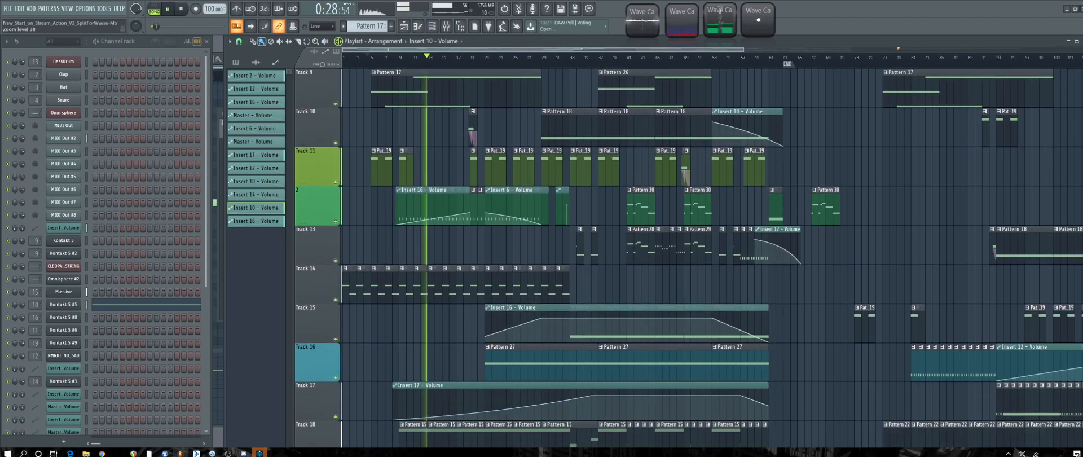
pyautogui.scroll(3, 854, 197)
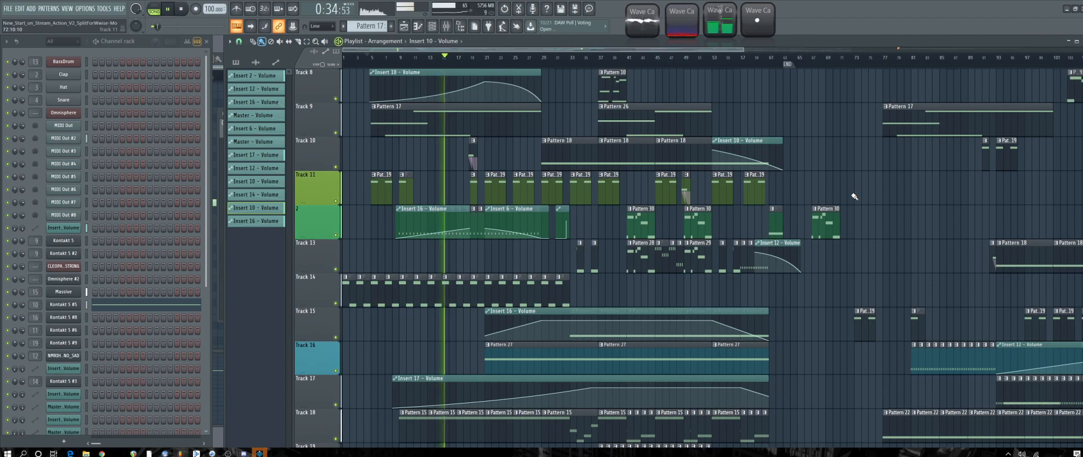
pyautogui.scroll(2, 851, 198)
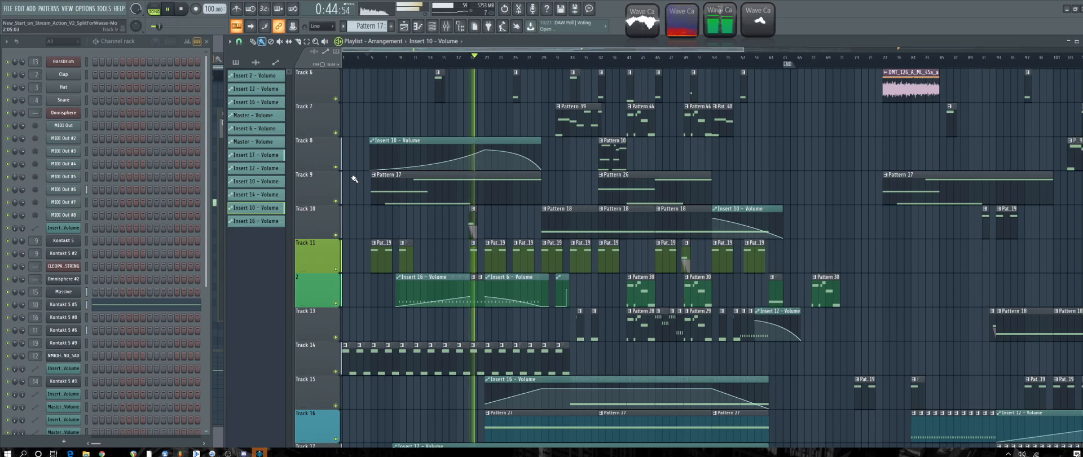
pyautogui.scroll(2, 354, 178)
pyautogui.scroll(-2, 354, 179)
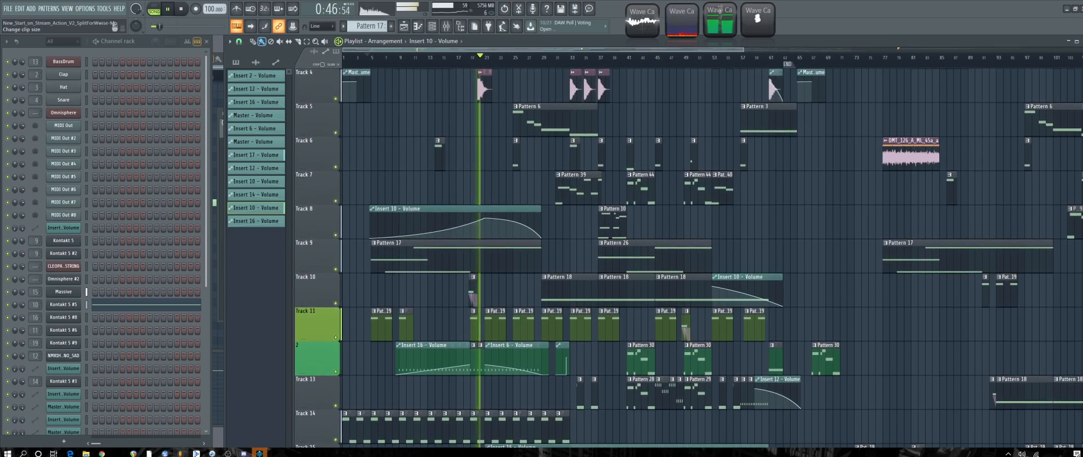
pyautogui.scroll(1, 711, 258)
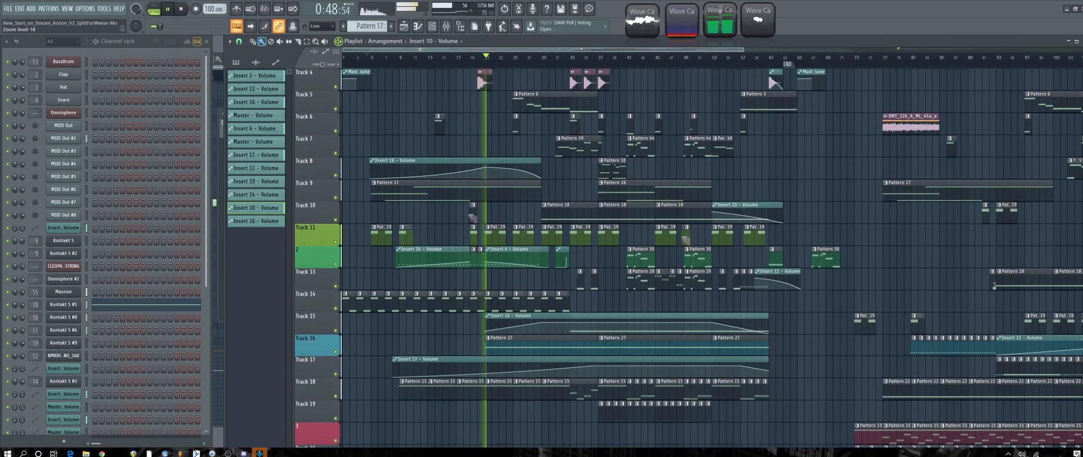
pyautogui.scroll(1, 835, 176)
pyautogui.scroll(2, 835, 176)
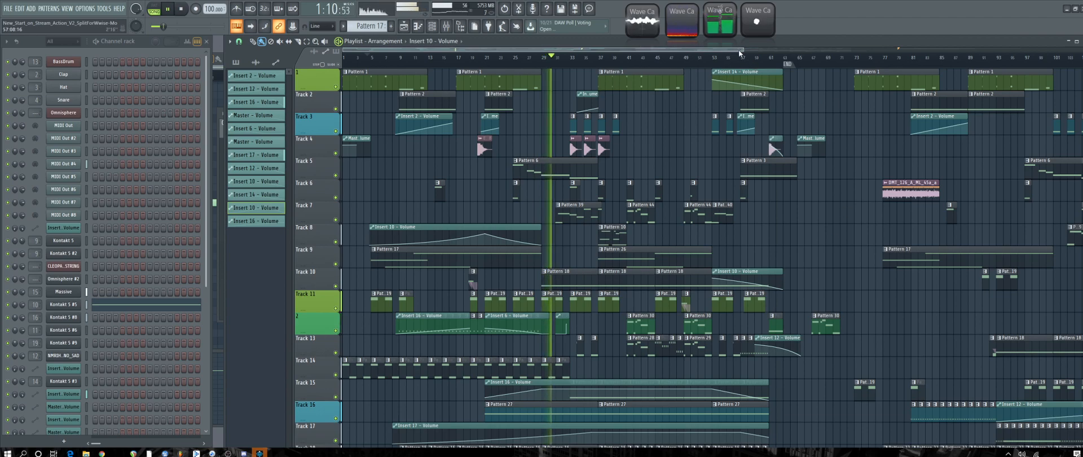
pyautogui.scroll(-1, 748, 59)
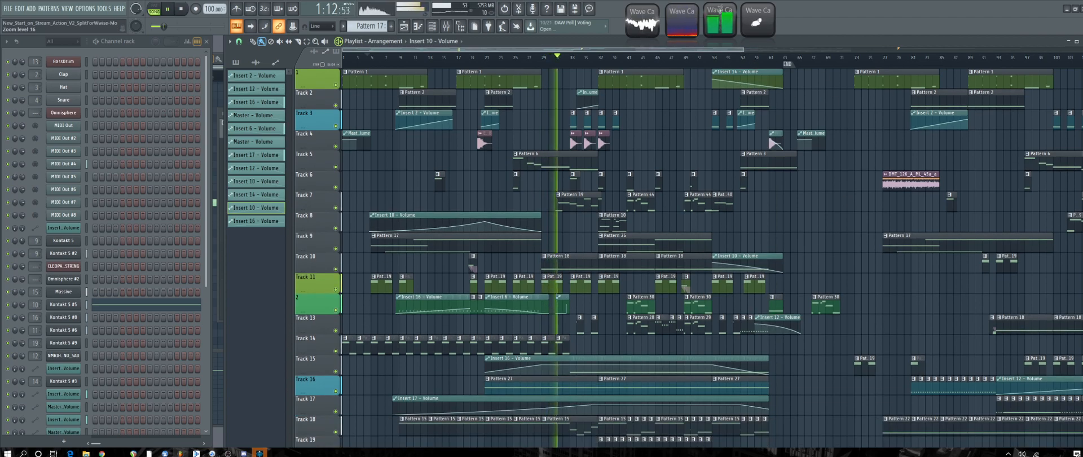
pyautogui.scroll(-1, 632, 196)
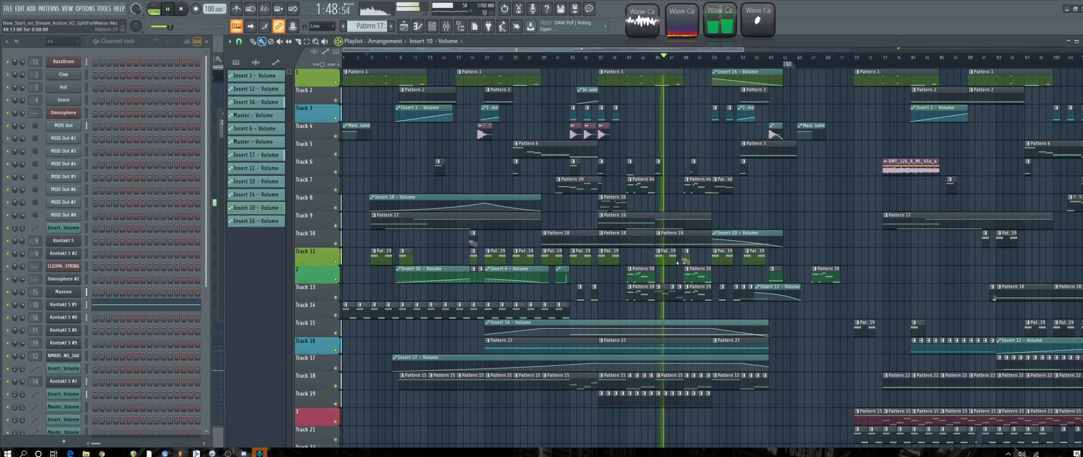
pyautogui.press('space')
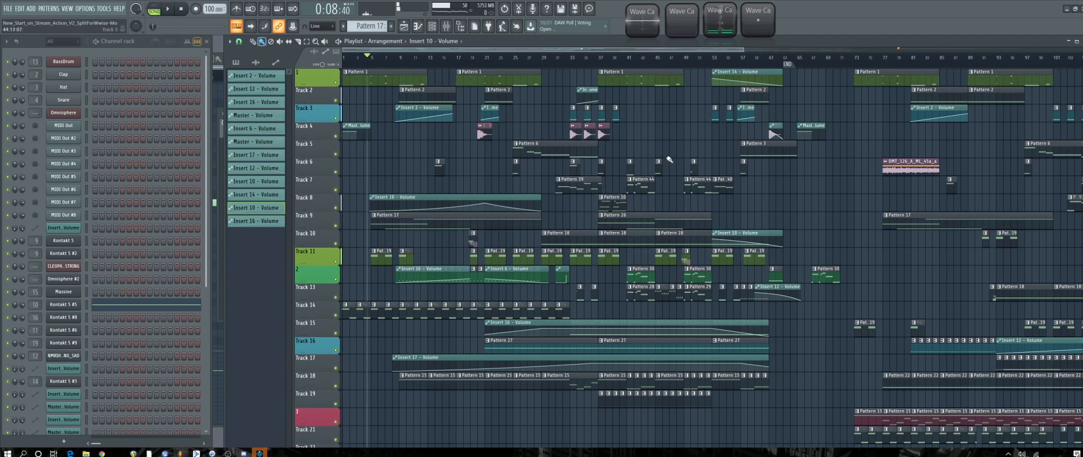
pyautogui.click(724, 209)
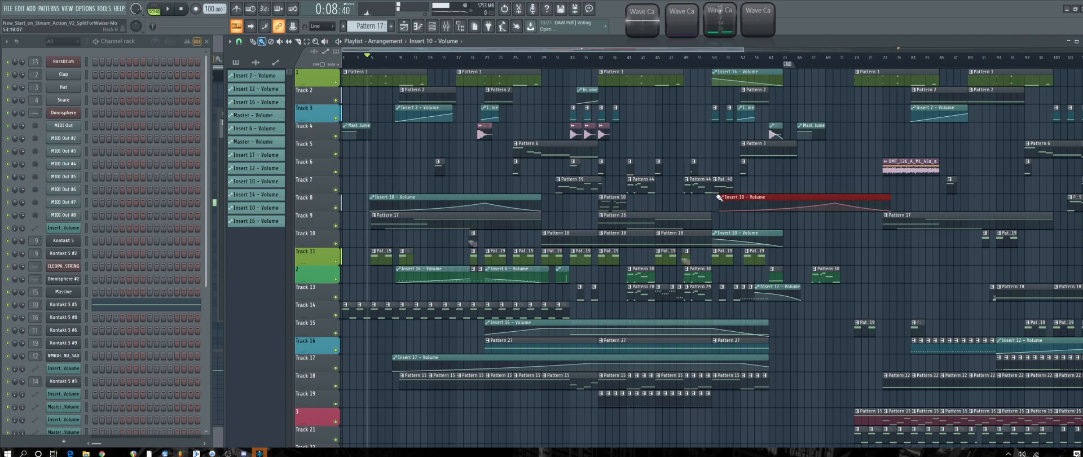
pyautogui.moveTo(719, 199); pyautogui.dragTo(700, 220)
pyautogui.rightClick(877, 197)
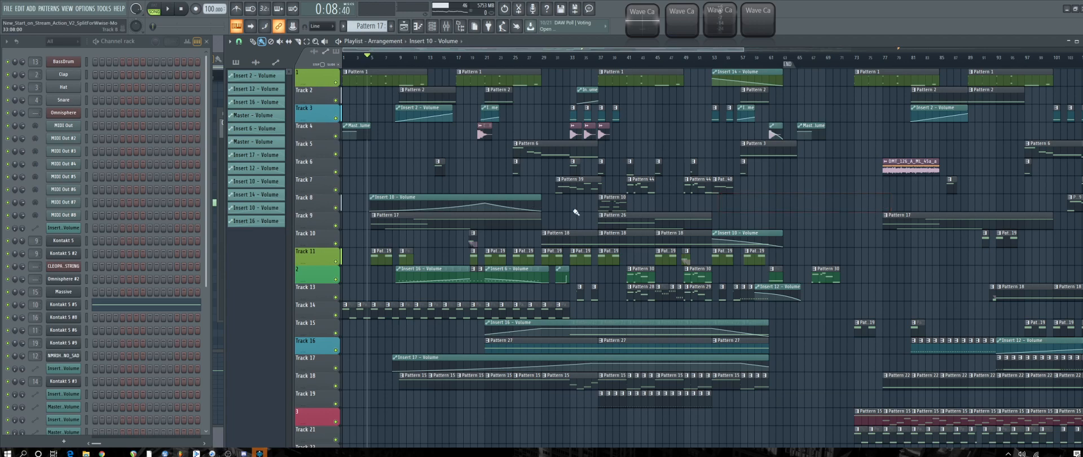
# Extend Track 8's Insert 10 - Volume clip to bar 53 and shape a second volume rise peaking at bar 36.
pyautogui.moveTo(541, 197); pyautogui.dragTo(590, 197)
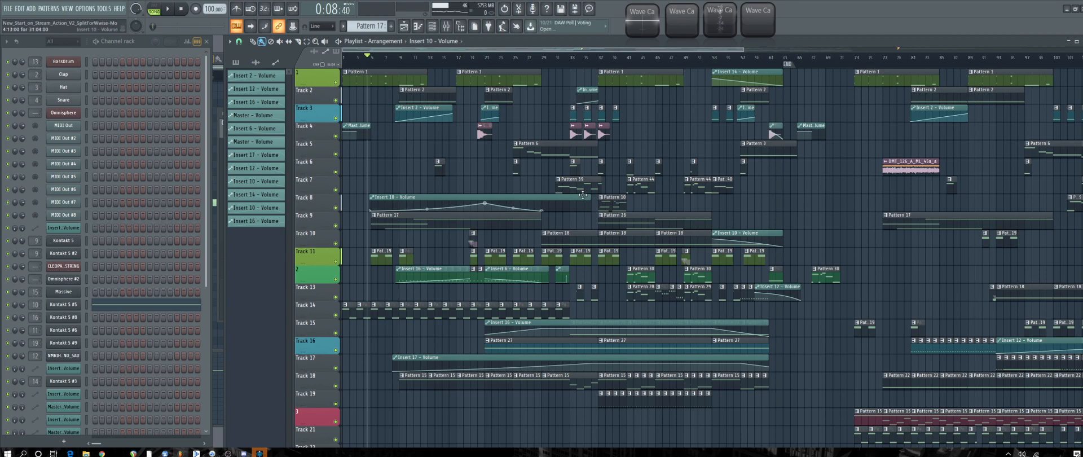
pyautogui.moveTo(591, 199); pyautogui.dragTo(709, 216)
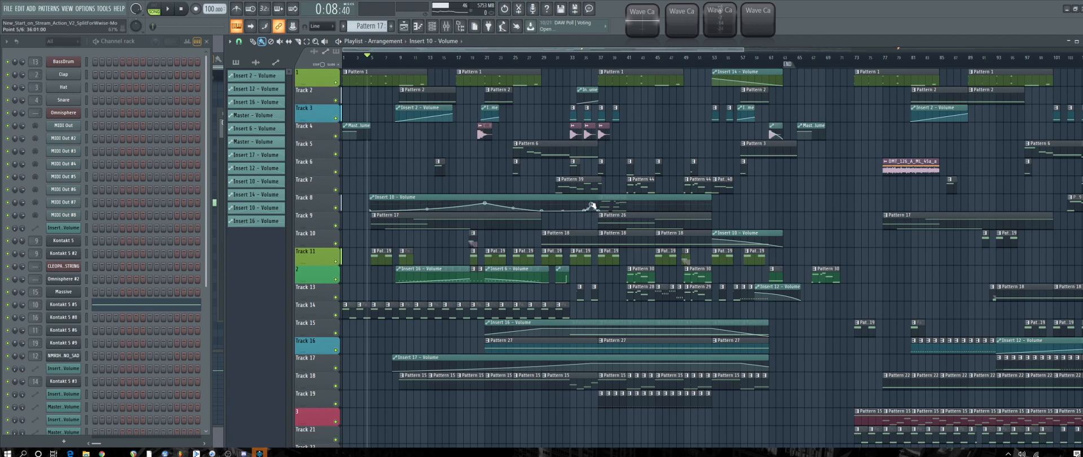
pyautogui.moveTo(591, 206); pyautogui.dragTo(591, 203)
# Raise the Insert 10 - Volume point at bar 37 level with the bar 36 peak and set the playback position to bar 21.
pyautogui.scroll(3, 712, 259)
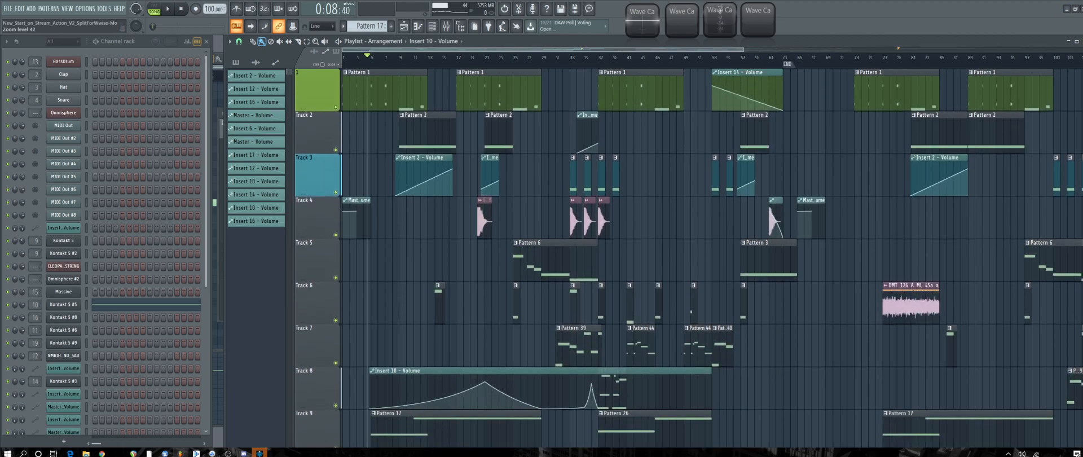
pyautogui.scroll(-5, 704, 195)
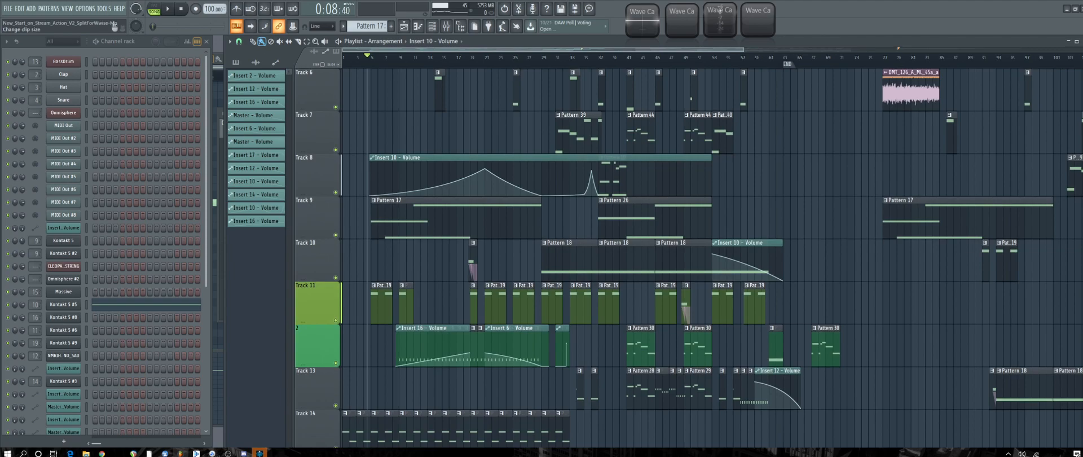
pyautogui.scroll(4, 779, 175)
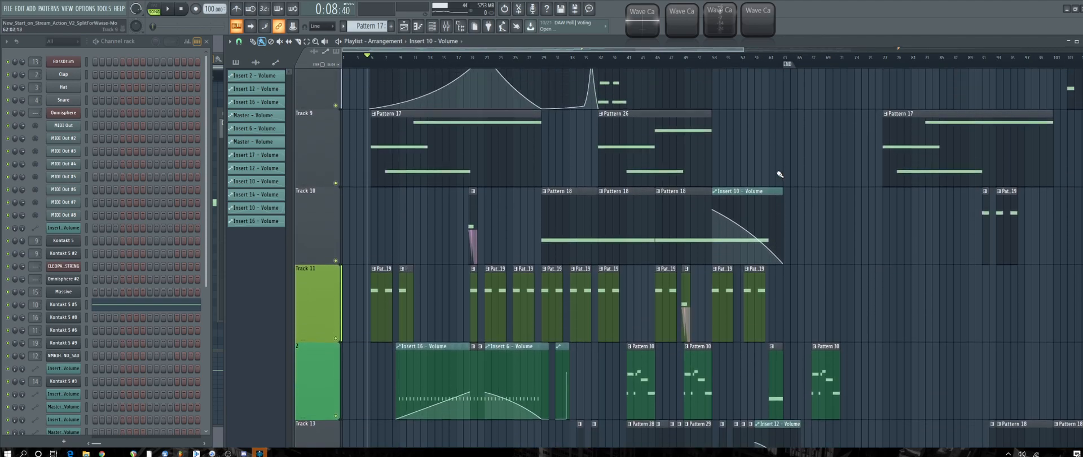
pyautogui.scroll(1, 779, 175)
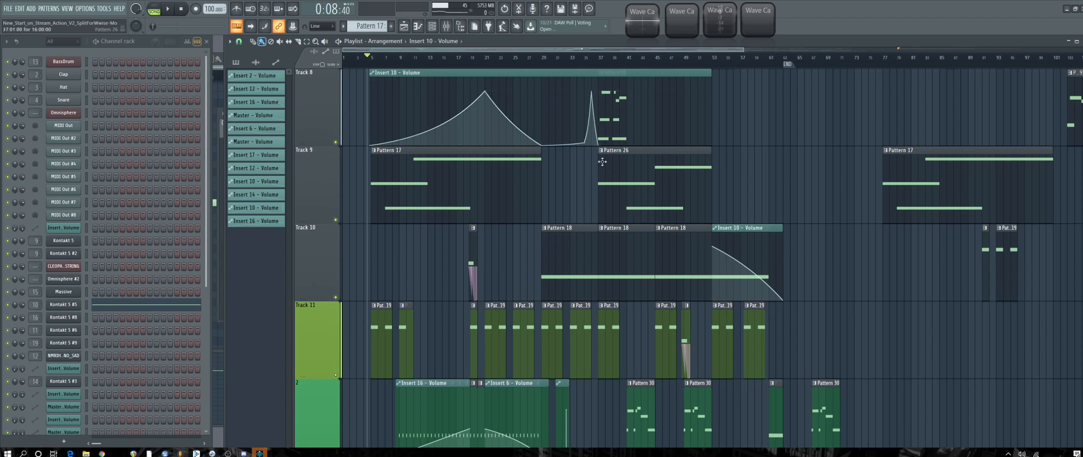
pyautogui.moveTo(600, 146); pyautogui.dragTo(602, 91)
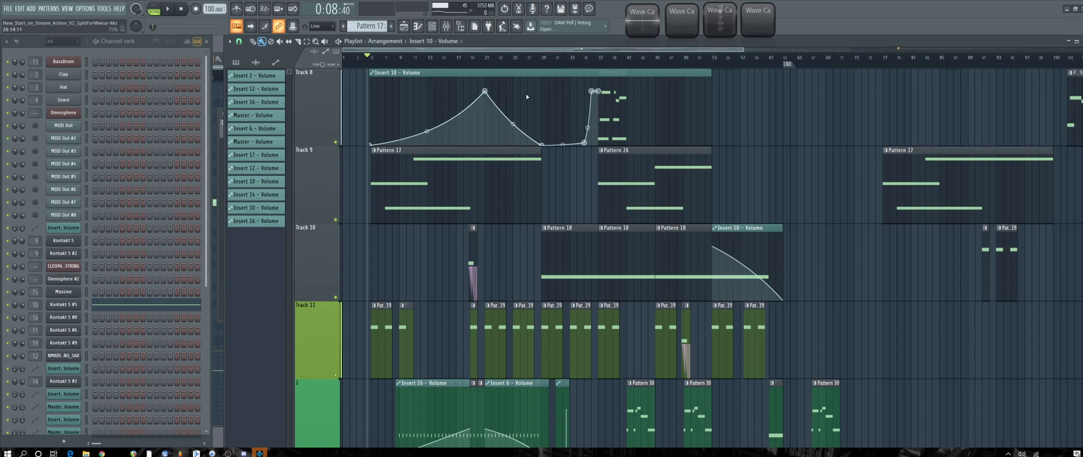
pyautogui.click(485, 65)
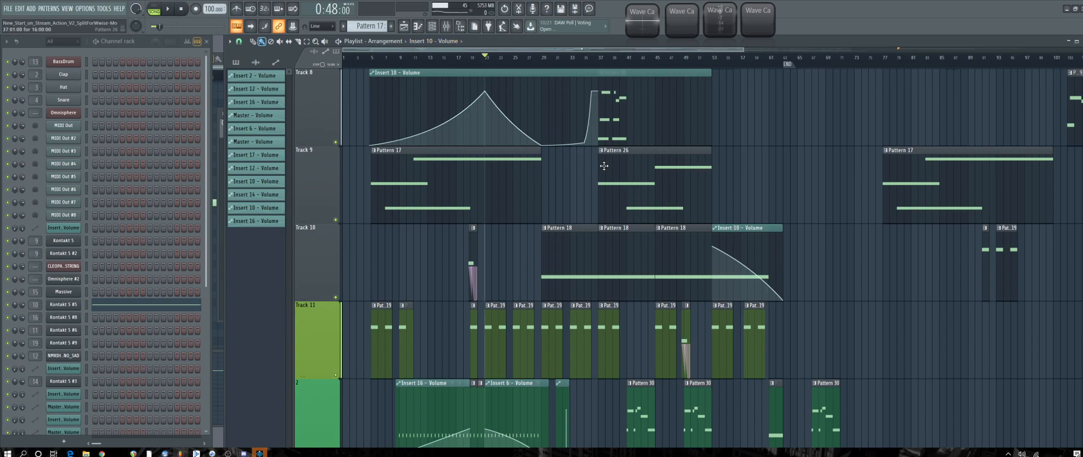
# Play the arrangement from about bar 34 and bring up the mixer, placing it clear of the Insert 10 volume rise.
pyautogui.scroll(3, 603, 166)
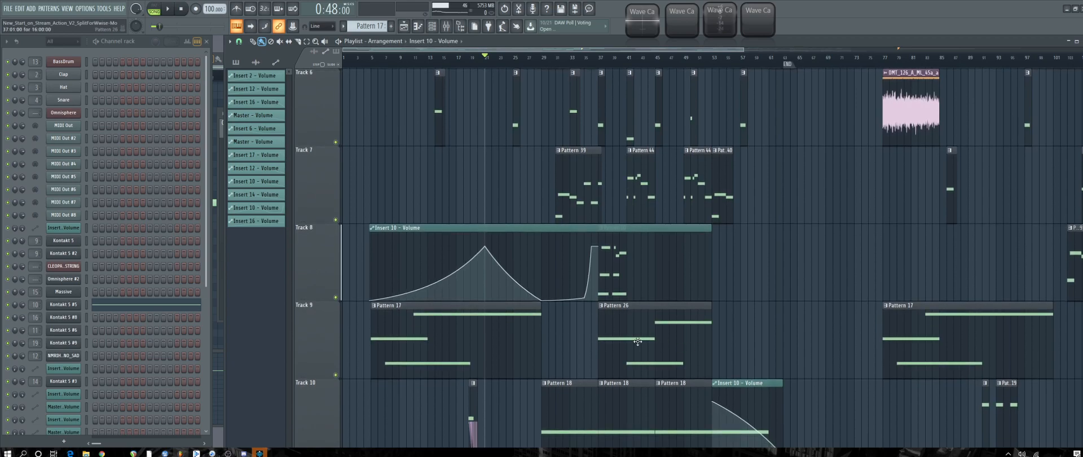
pyautogui.click(580, 62)
pyautogui.press('space')
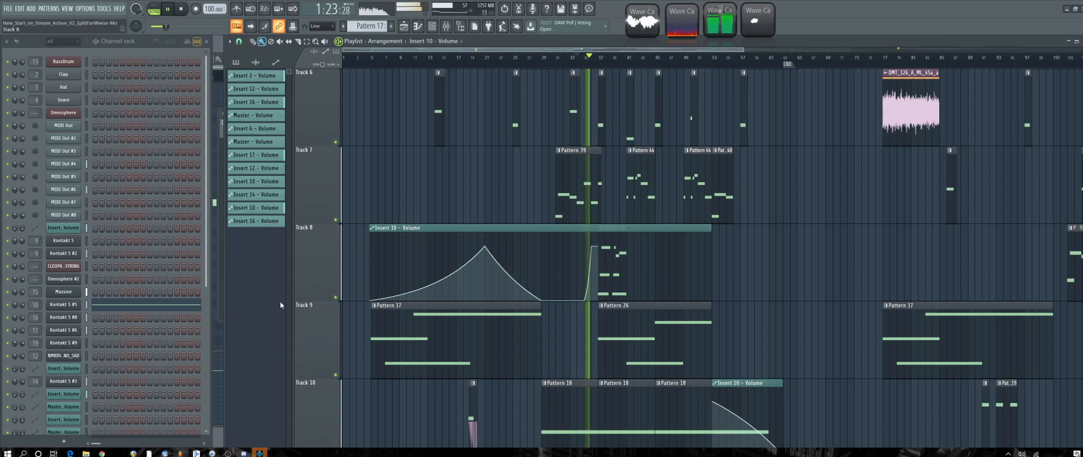
pyautogui.click(454, 29)
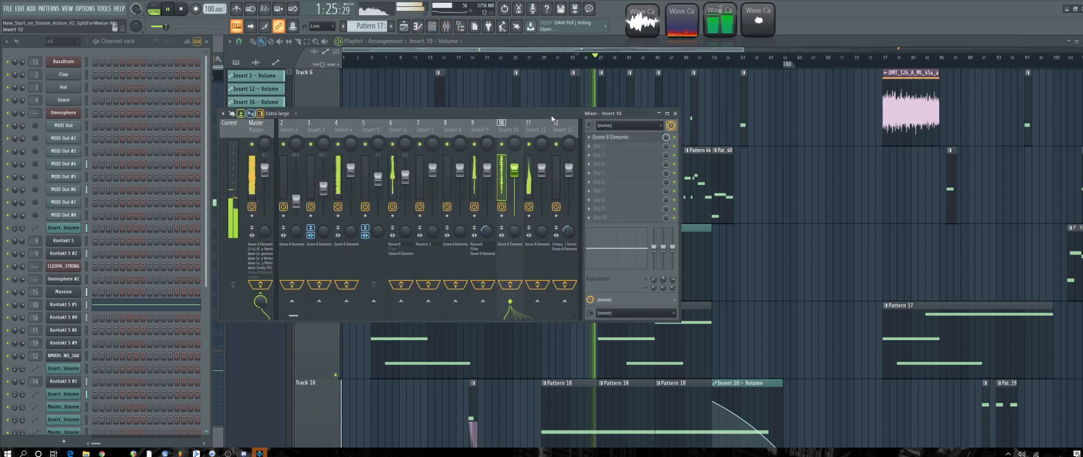
pyautogui.moveTo(551, 116); pyautogui.dragTo(385, 82)
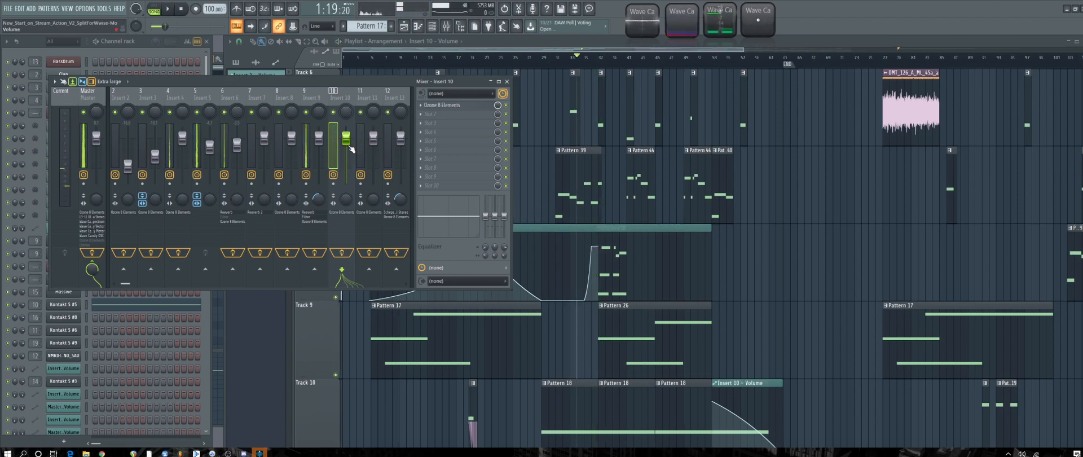
# Arrange the mixer and playlist side by side and scrub around bars 32 to 37 to check the Insert 10 fader.
pyautogui.moveTo(574, 59)
pyautogui.mouseDown()
pyautogui.moveTo(584, 66)
pyautogui.moveTo(571, 67)
pyautogui.mouseUp()
pyautogui.click(186, 83)
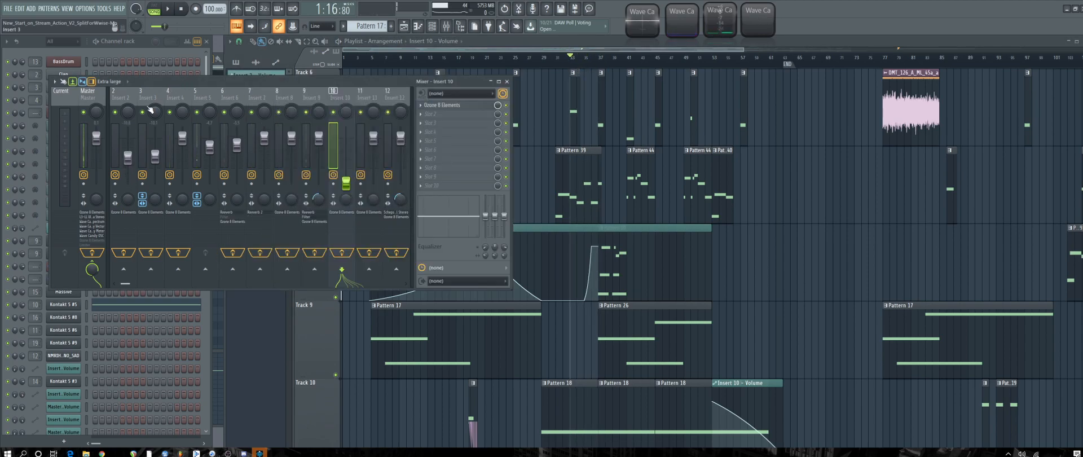
pyautogui.click(567, 62)
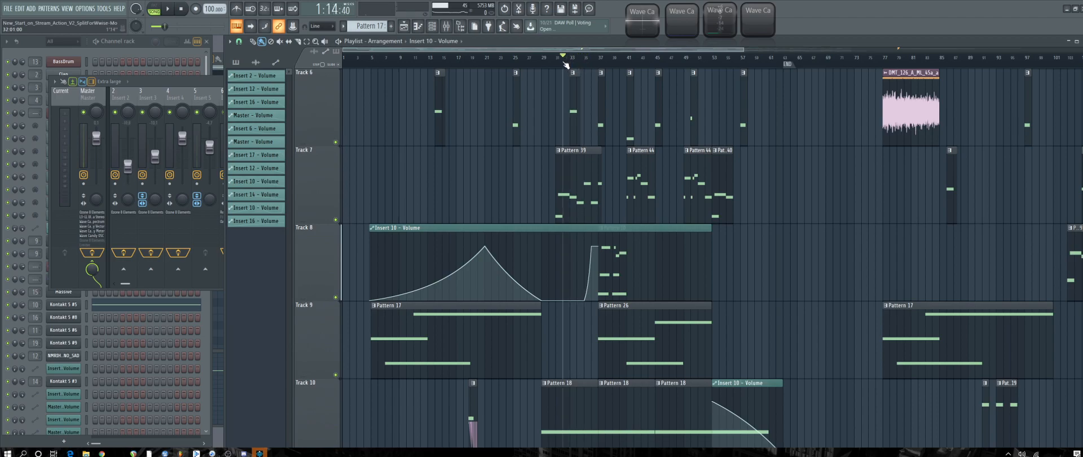
pyautogui.moveTo(171, 80); pyautogui.dragTo(172, 104)
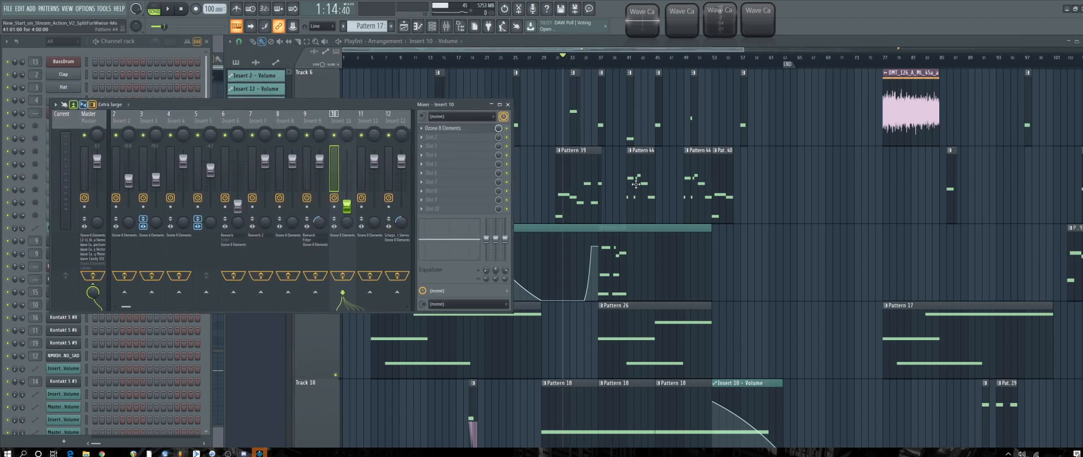
pyautogui.moveTo(224, 66); pyautogui.dragTo(499, 124)
pyautogui.moveTo(760, 63)
pyautogui.mouseDown()
pyautogui.moveTo(795, 64)
pyautogui.moveTo(775, 63)
pyautogui.mouseUp()
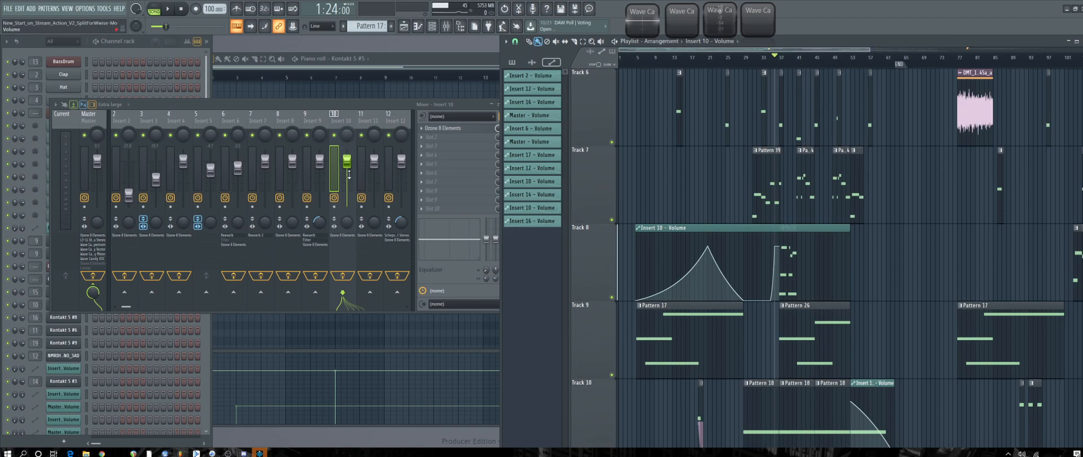
# Play the arrangement from about bar 33 while examining the clips on all tracks and the mixer levels.
pyautogui.click(759, 64)
pyautogui.press('space')
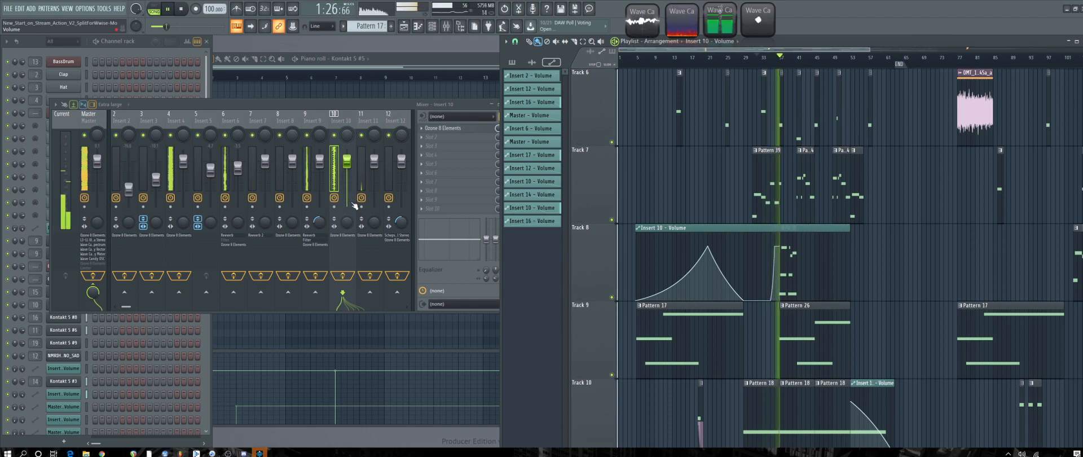
pyautogui.scroll(-6, 849, 259)
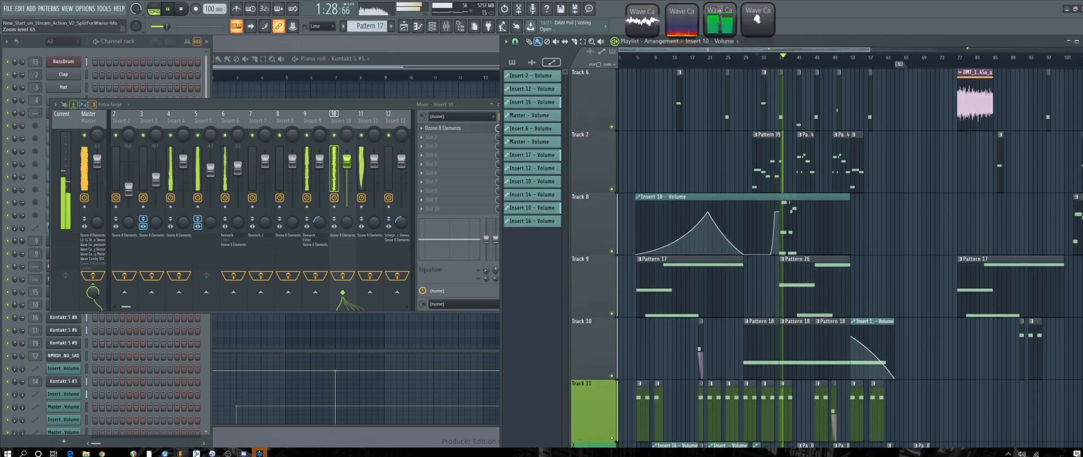
pyautogui.scroll(-3, 937, 209)
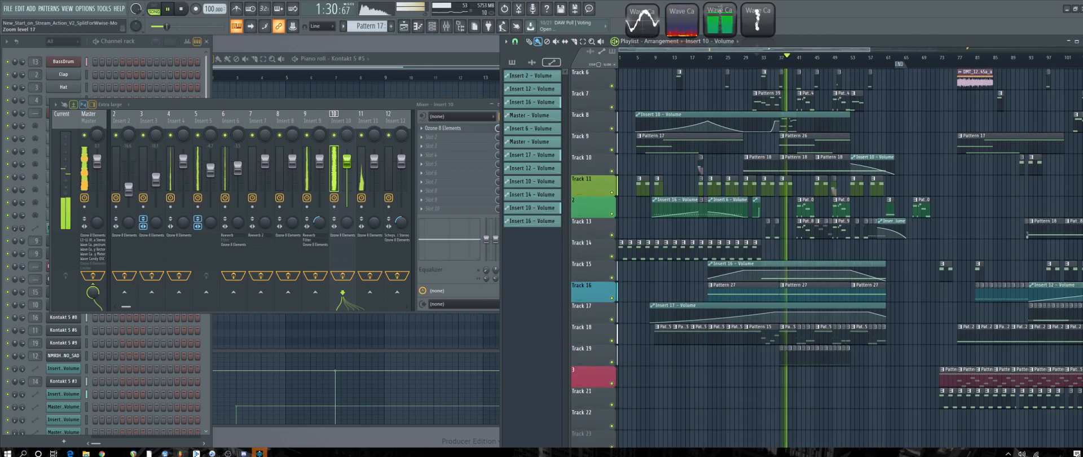
pyautogui.scroll(1, 940, 204)
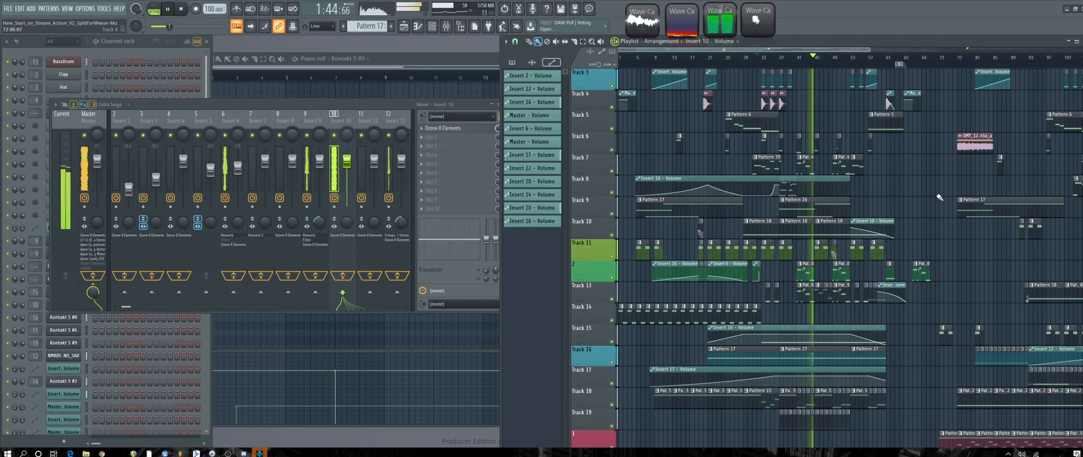
pyautogui.scroll(-3, 919, 372)
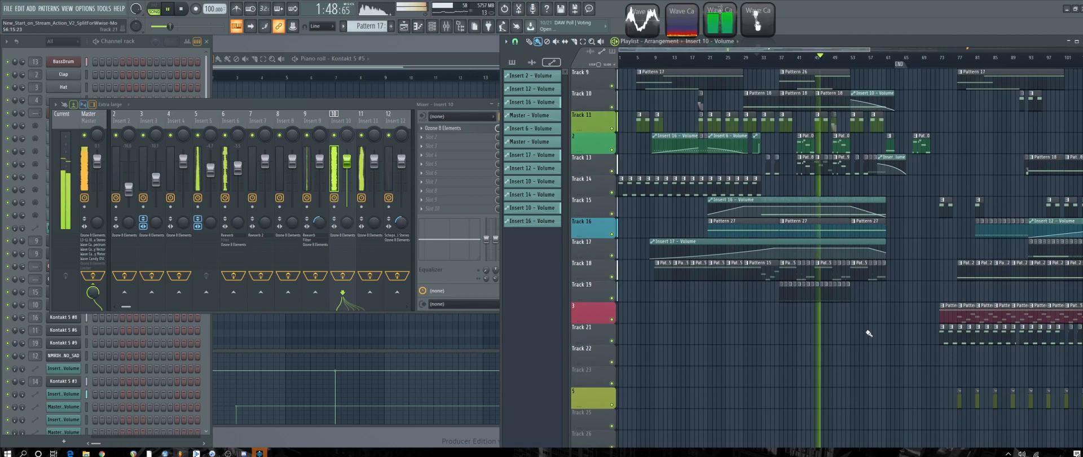
# Select the Pattern 15 clip on Track 18, check the levels of mixer inserts 11 to 21, and stop playback.
pyautogui.click(825, 272)
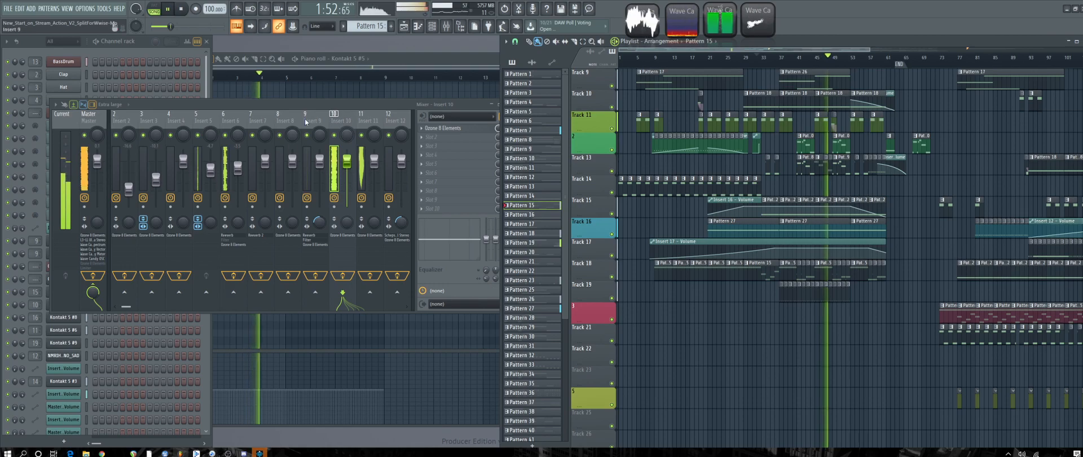
pyautogui.scroll(-9, 305, 121)
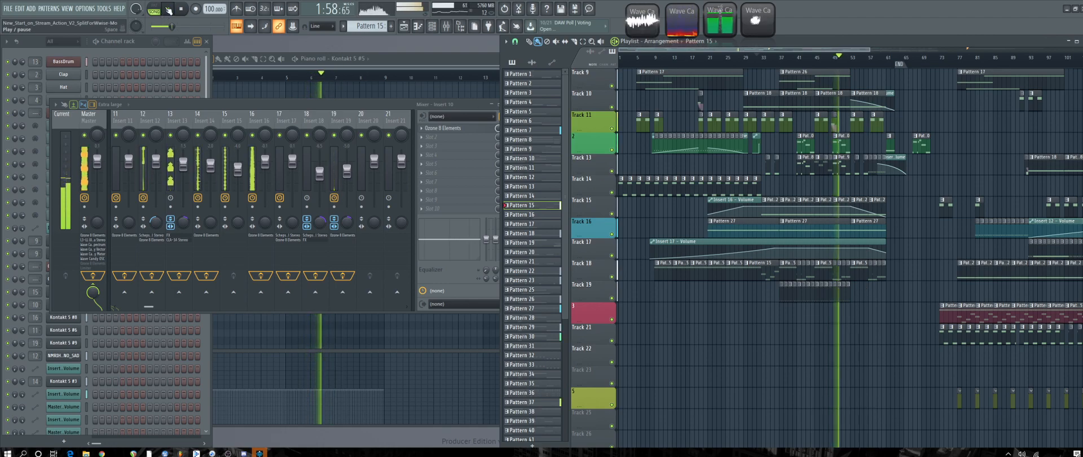
pyautogui.press('space')
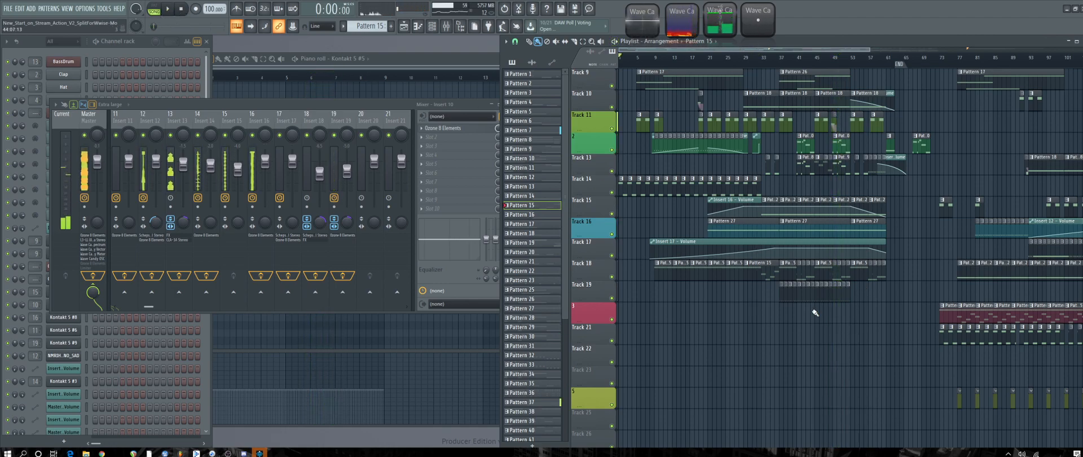
# Open Massive's piano roll for Pattern 15, audition its start in pattern mode, move playback to bar 5 and close the piano roll.
pyautogui.click(139, 52)
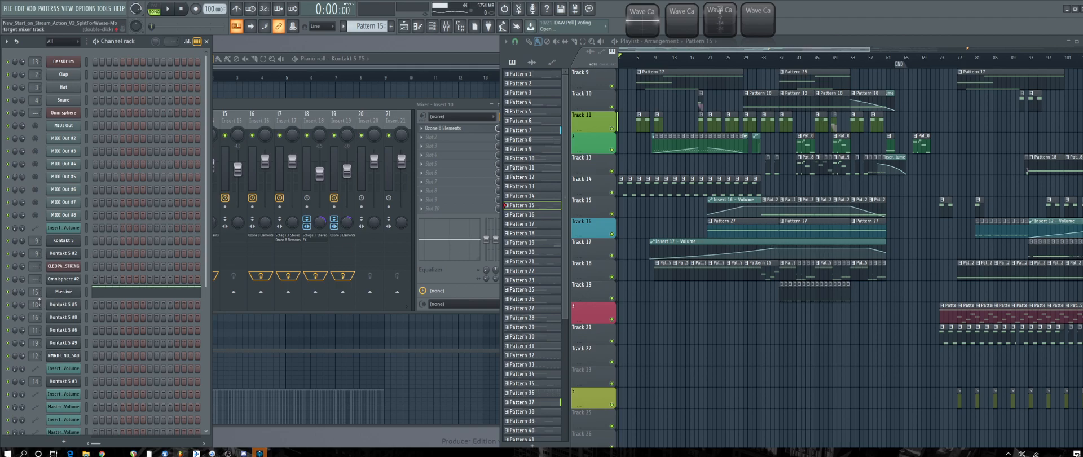
pyautogui.click(140, 298)
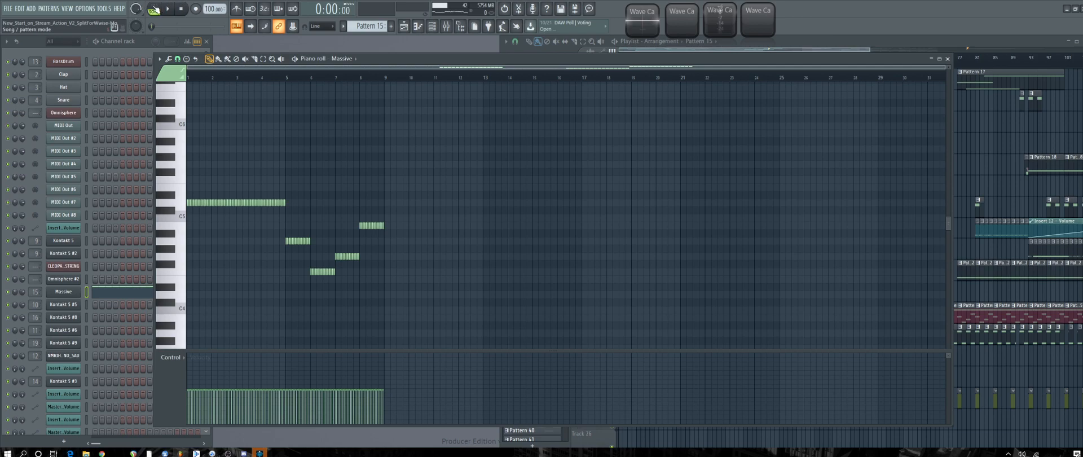
pyautogui.click(153, 8)
pyautogui.click(168, 9)
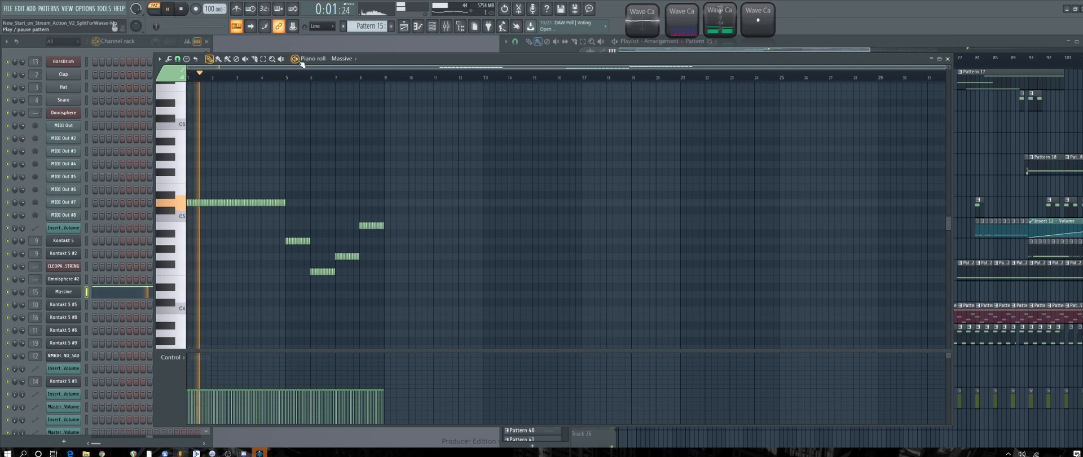
pyautogui.click(286, 71)
pyautogui.press('space')
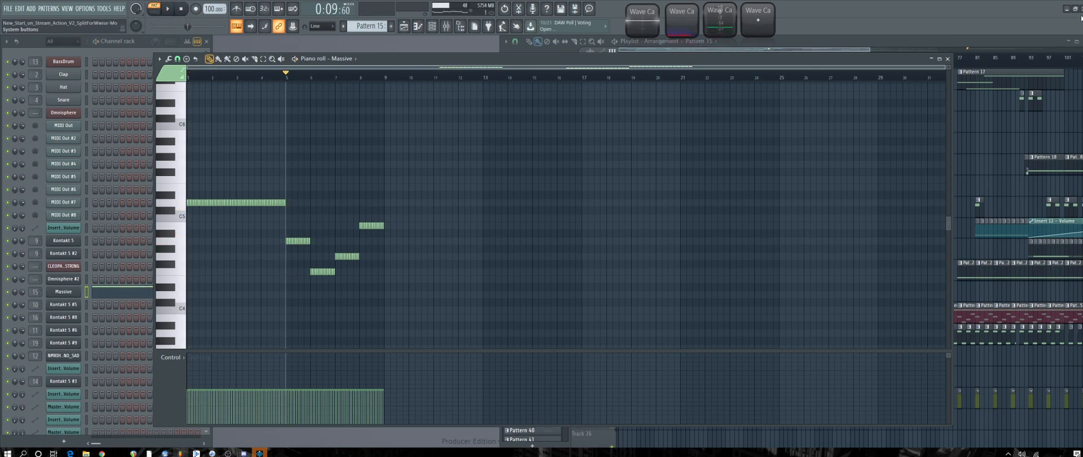
pyautogui.click(947, 58)
# Check inserts 15 and 17 in the mixer and route the Massive channel to mixer track 17.
pyautogui.click(352, 104)
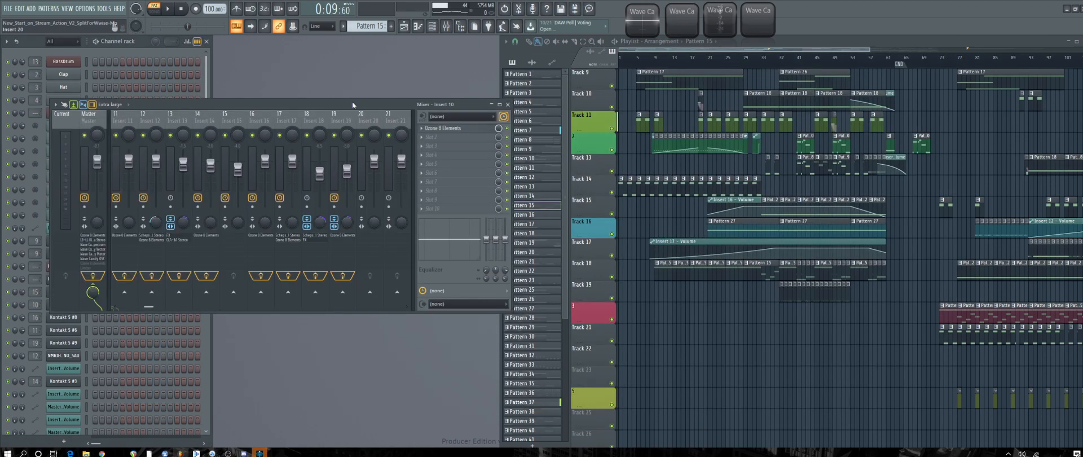
pyautogui.click(232, 119)
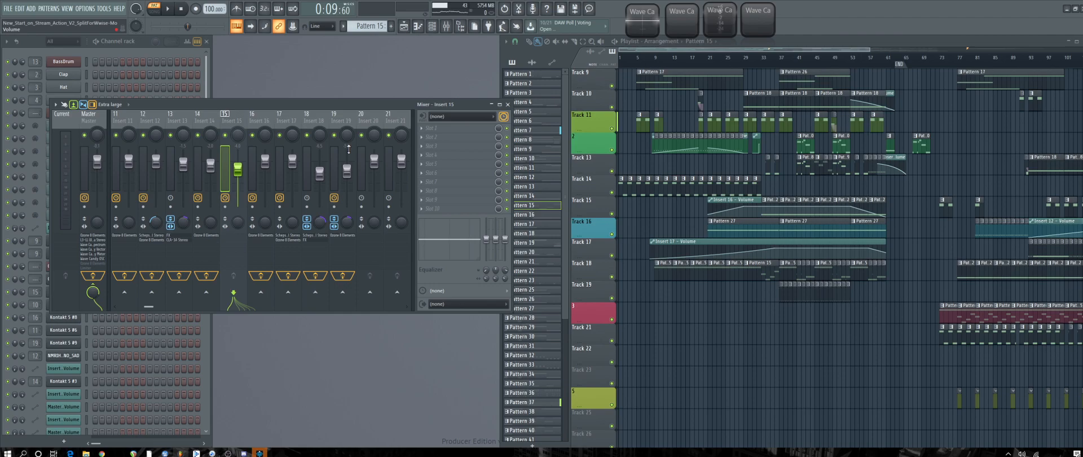
pyautogui.click(281, 121)
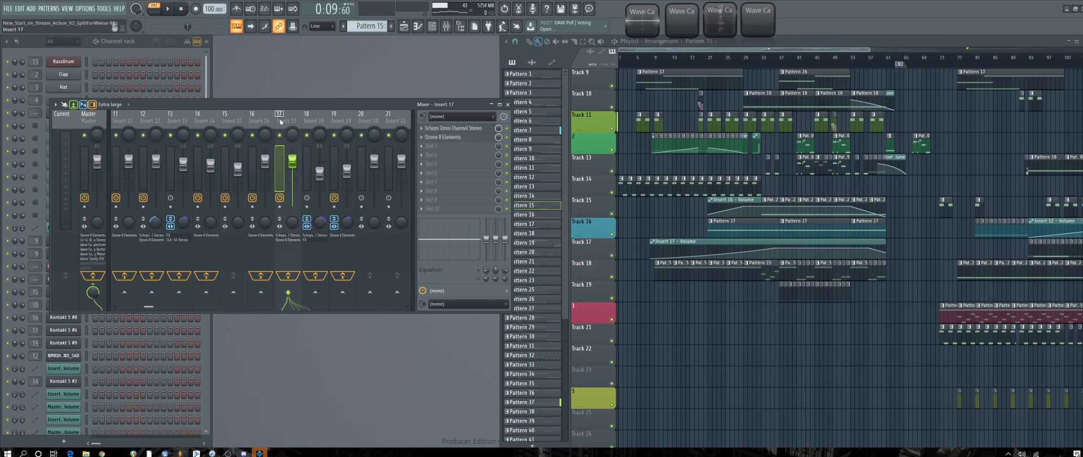
pyautogui.click(149, 53)
pyautogui.click(34, 292)
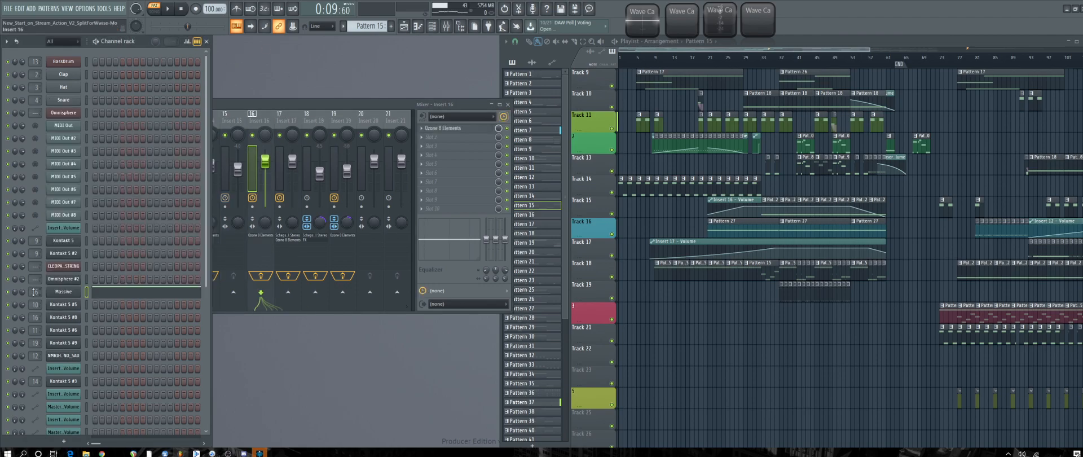
pyautogui.scroll(1, 36, 292)
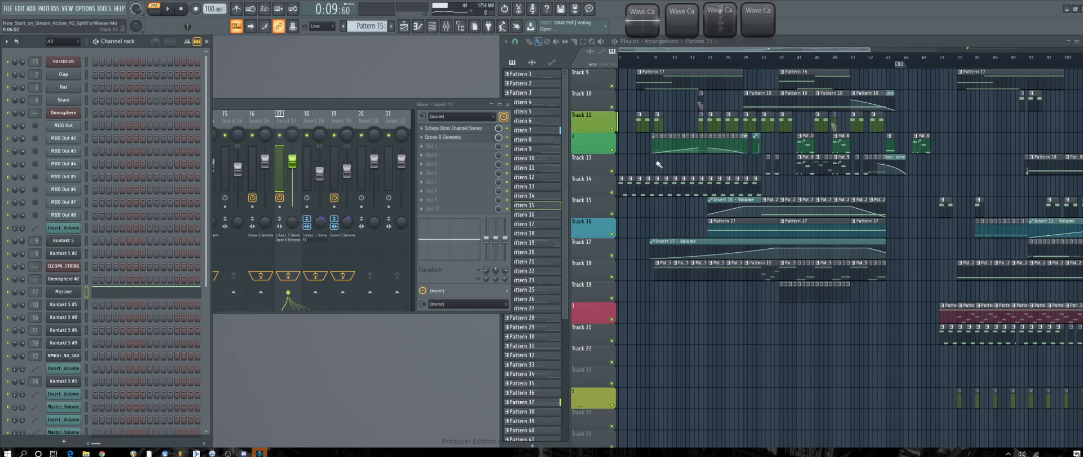
# Play the arrangement from about bar 9 to check Massive on Insert 17, and set the playback position to bar 37.
pyautogui.click(657, 63)
pyautogui.press('space')
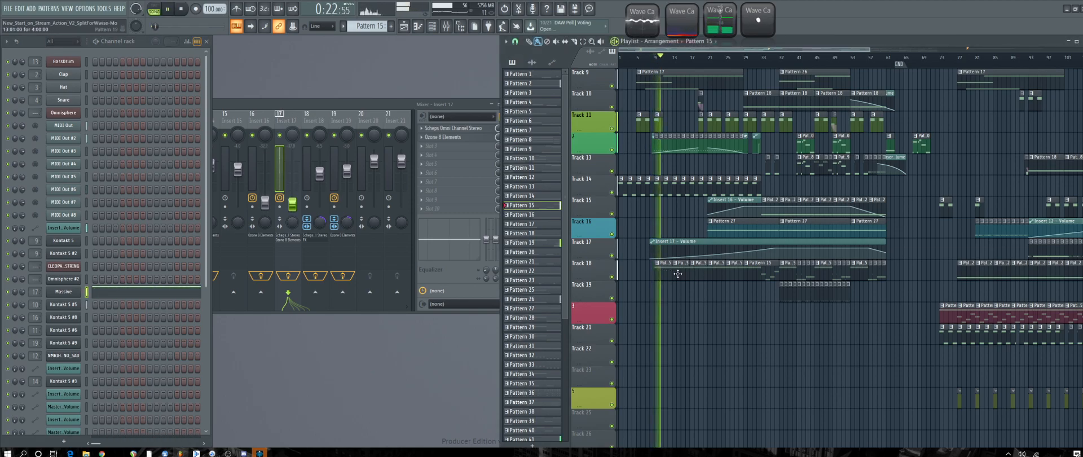
pyautogui.press('space')
pyautogui.click(779, 62)
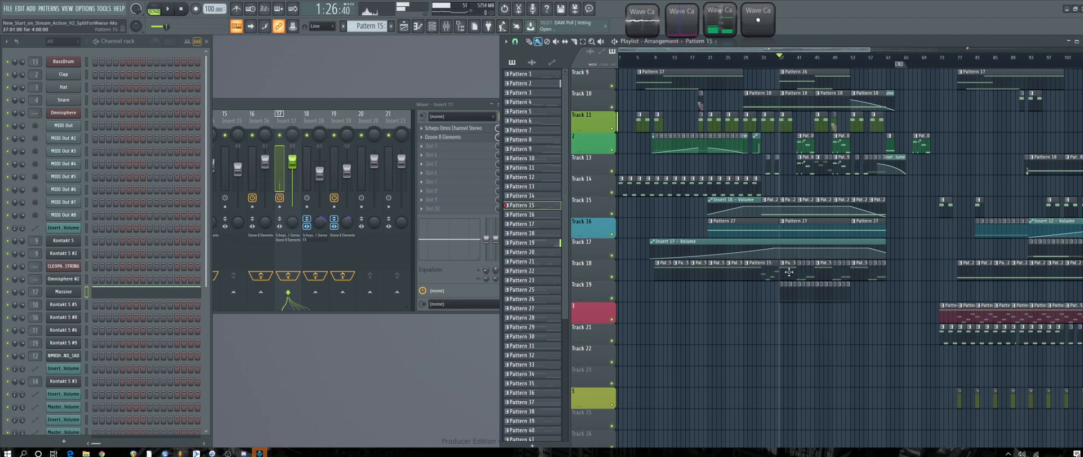
# Audition Pattern 15 from its start in pattern mode and stop playback.
pyautogui.click(153, 8)
pyautogui.click(167, 9)
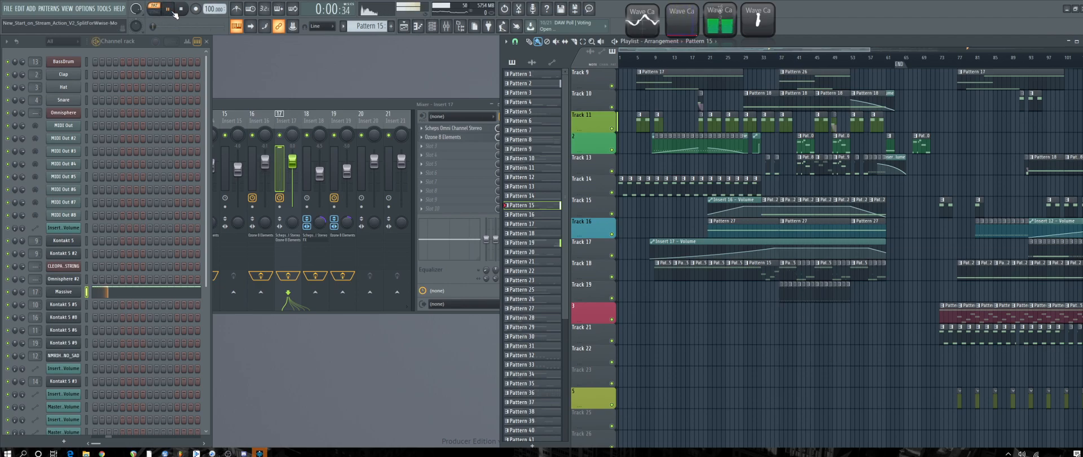
pyautogui.click(179, 10)
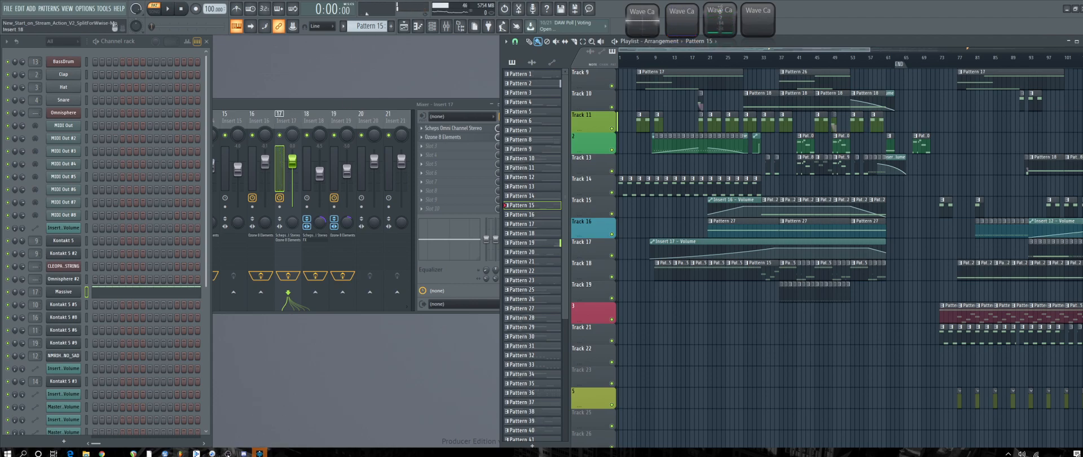
# Switch to Wwise and enter the password in the Perforce login to load the Kosovo project.
pyautogui.click(259, 453)
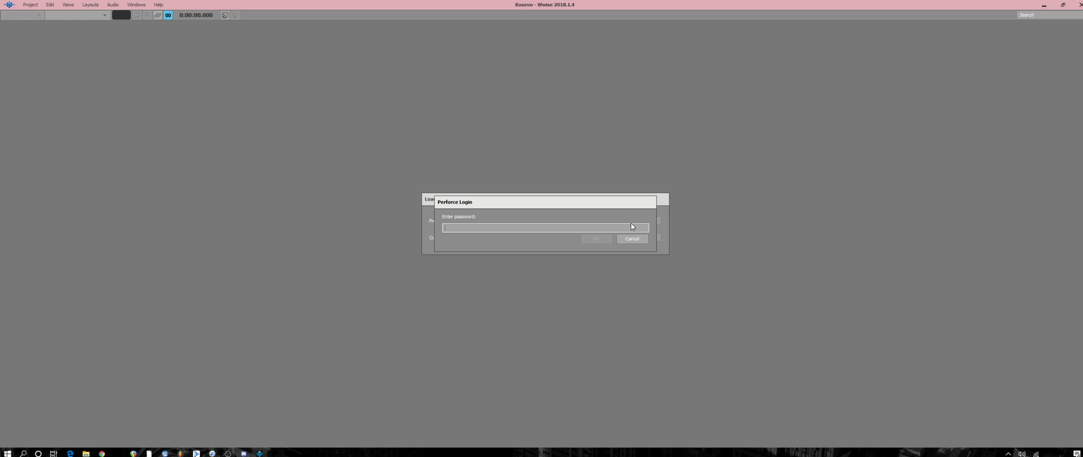
pyautogui.press('Return')
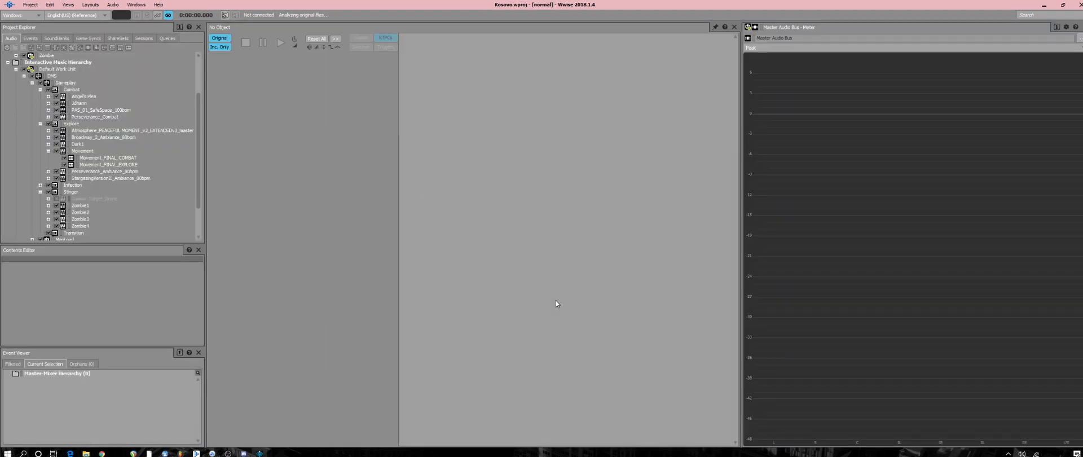
# Select Perseverance_Combat in the Interactive Music Hierarchy, look through the music containers, and collapse the Movement container under Explore.
pyautogui.click(113, 118)
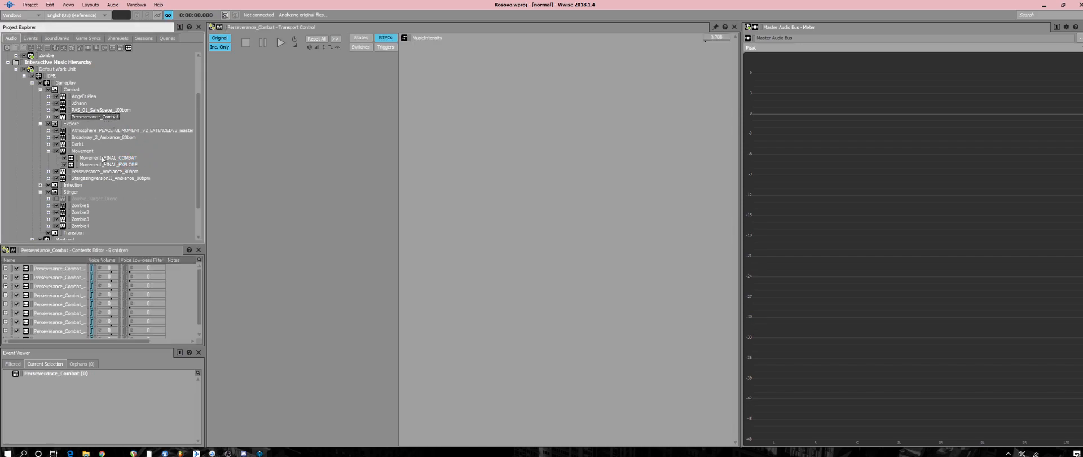
pyautogui.scroll(-2, 100, 186)
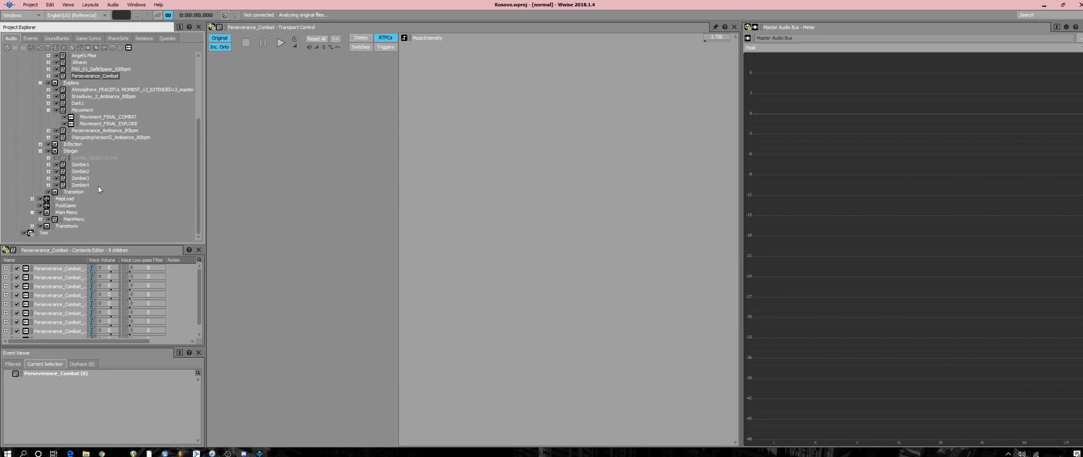
pyautogui.scroll(3, 98, 186)
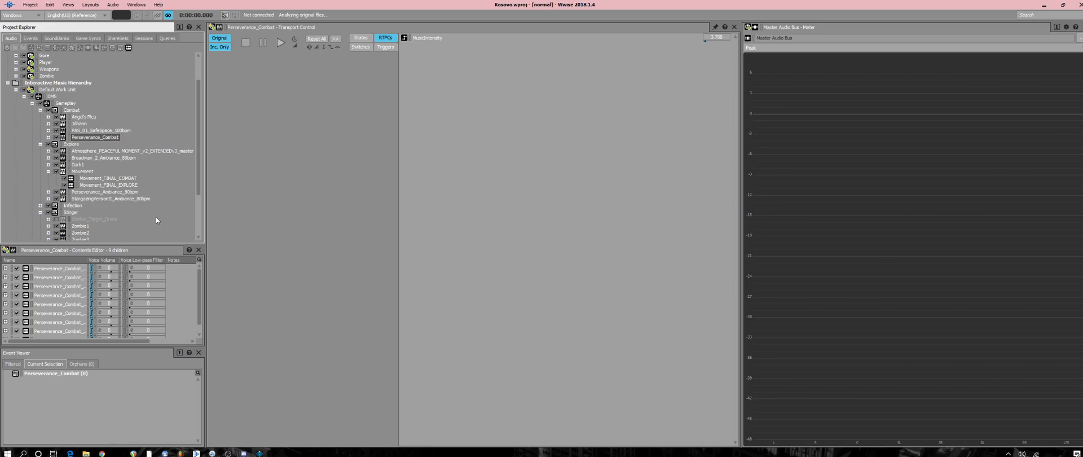
pyautogui.click(48, 171)
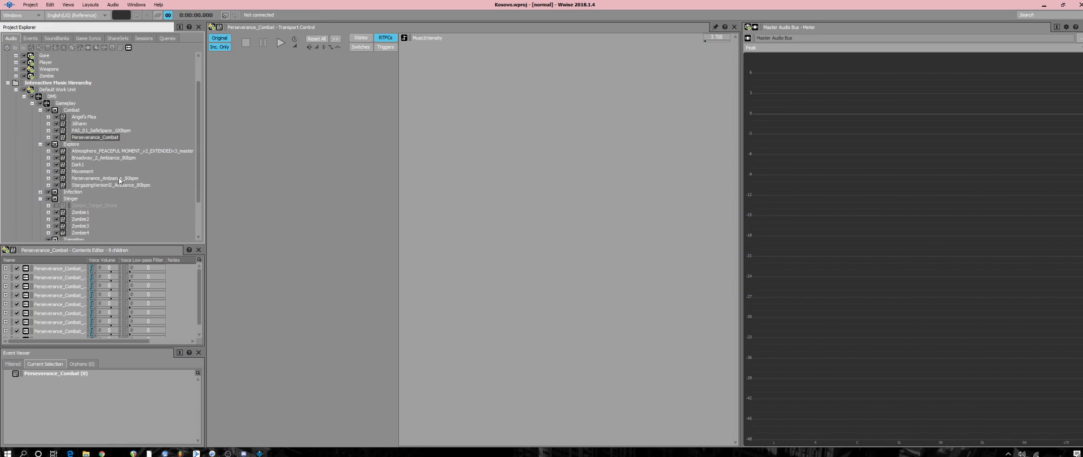
# Expand the Movement segment under Explore, select its Movement_FINAL_COMBAT track, and switch to the Interactive Music layout.
pyautogui.click(80, 171)
pyautogui.click(48, 171)
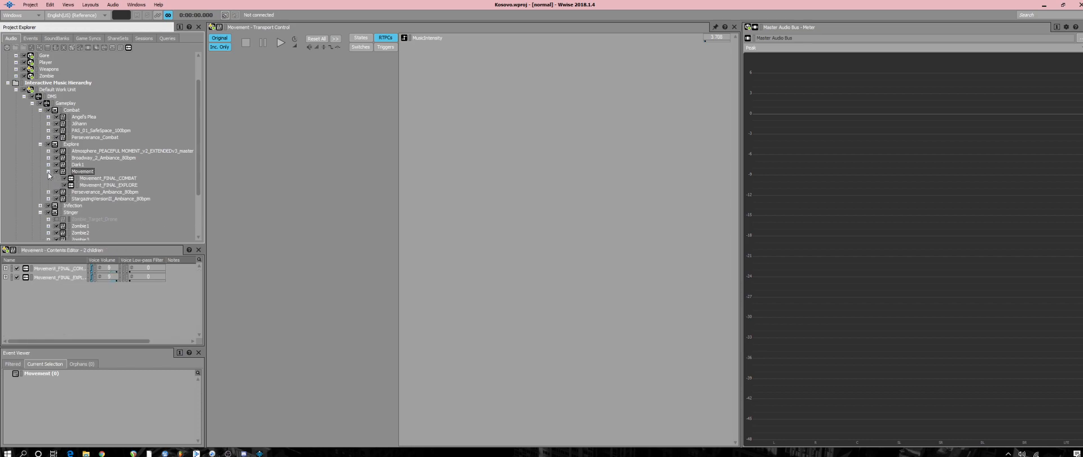
pyautogui.click(113, 178)
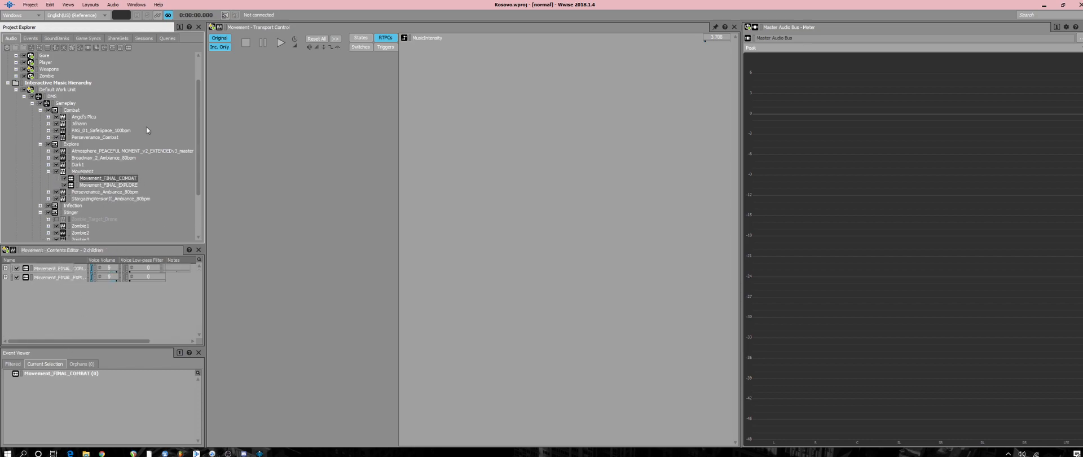
pyautogui.click(90, 4)
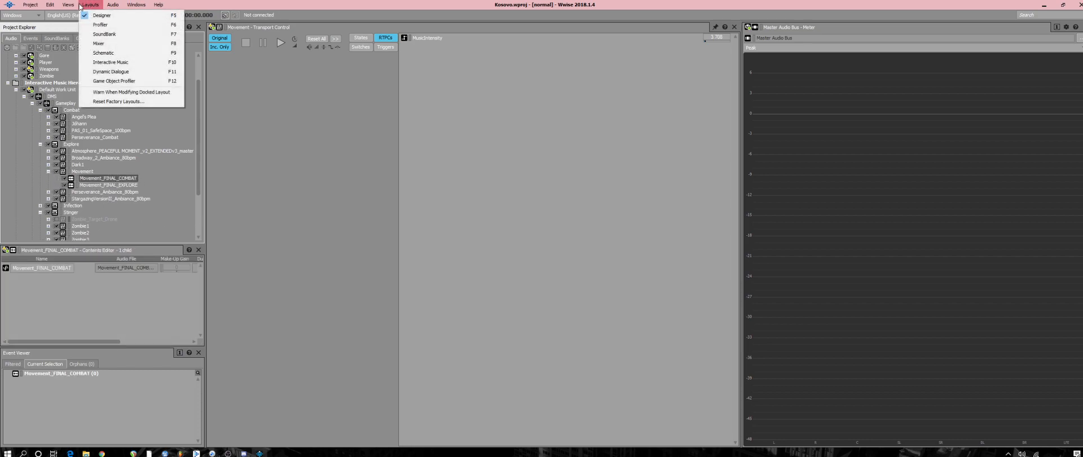
pyautogui.click(115, 62)
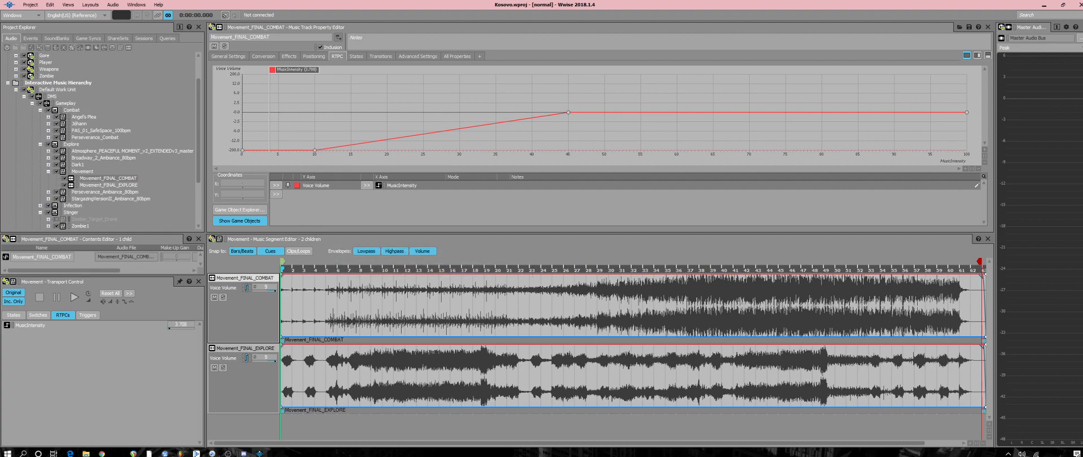
pyautogui.click(180, 454)
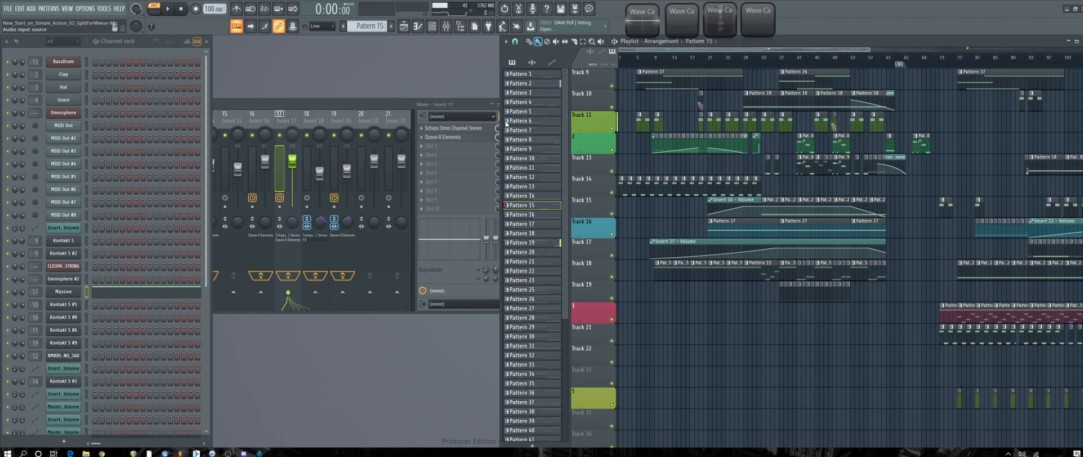
pyautogui.click(1066, 7)
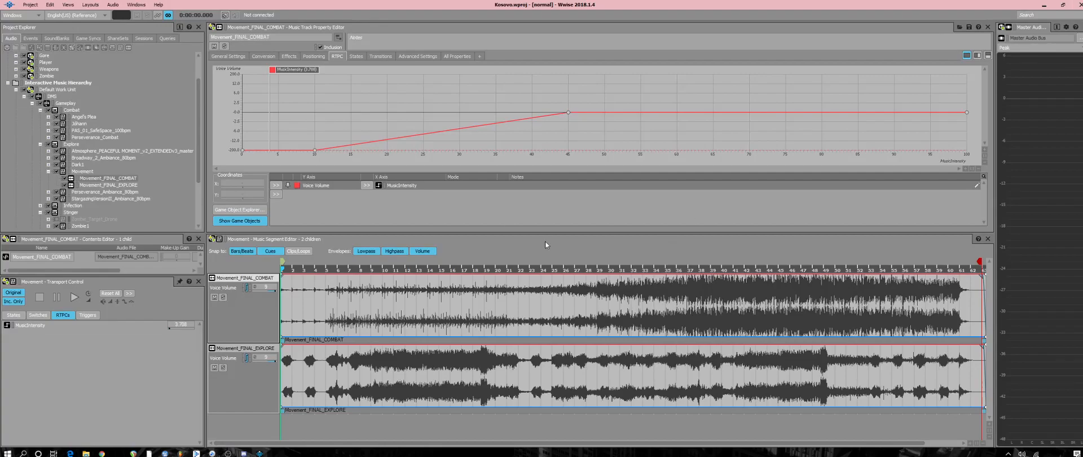
pyautogui.click(228, 453)
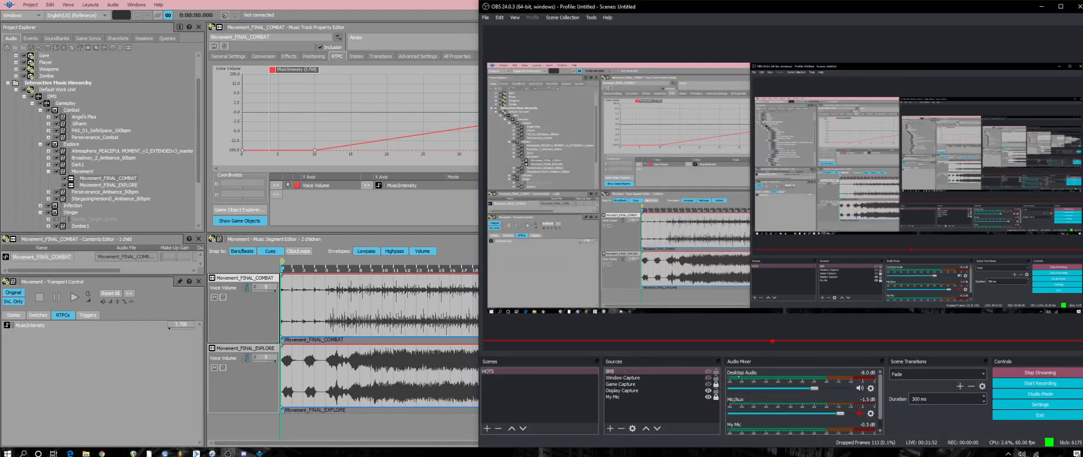
pyautogui.click(1042, 7)
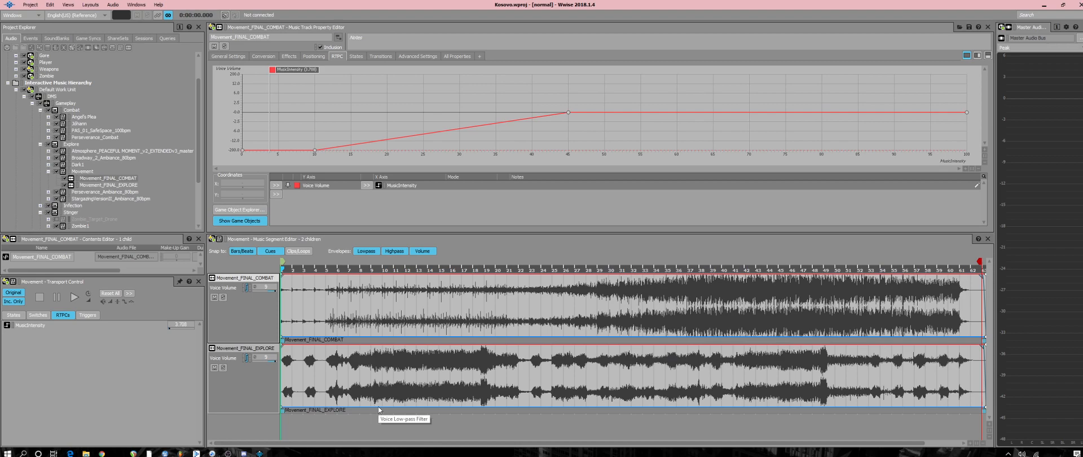
# Solo the Movement_FINAL_EXPLORE track and audition it from the start of the segment.
pyautogui.click(229, 371)
pyautogui.click(223, 367)
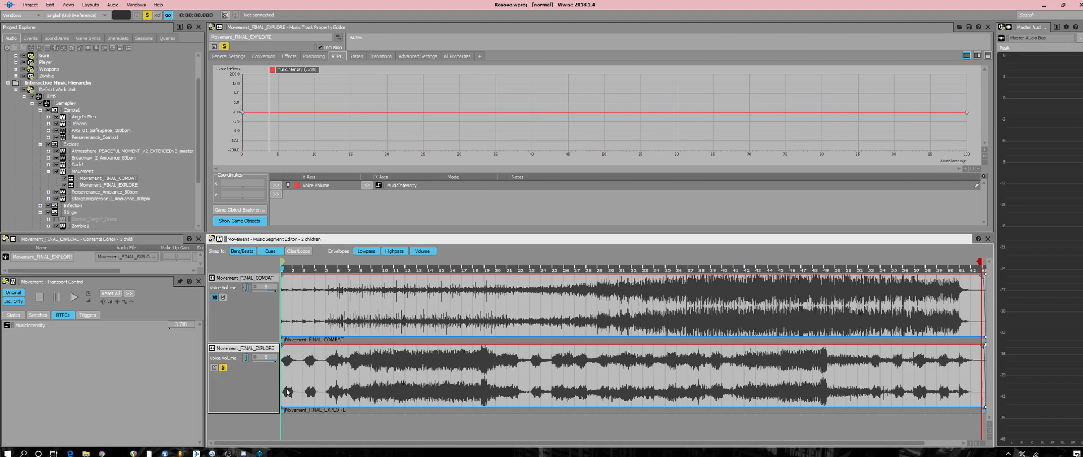
pyautogui.press('space')
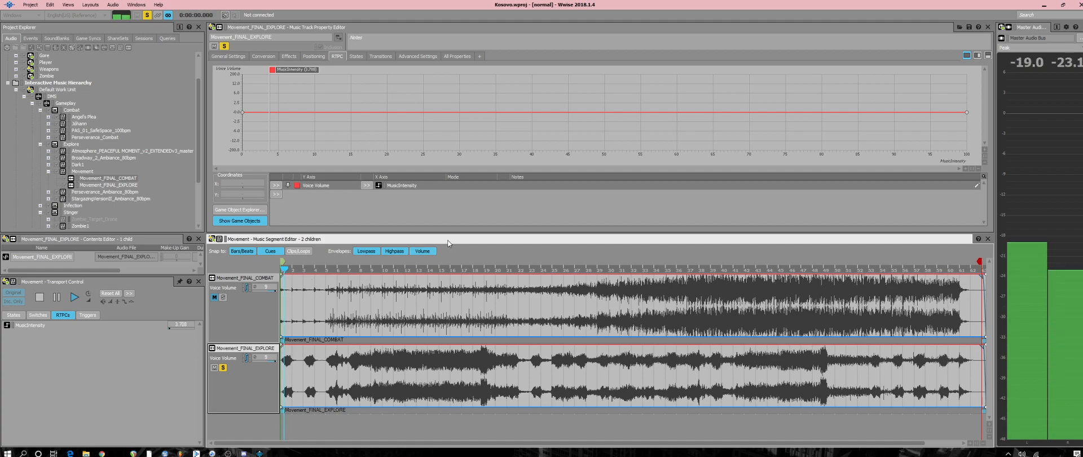
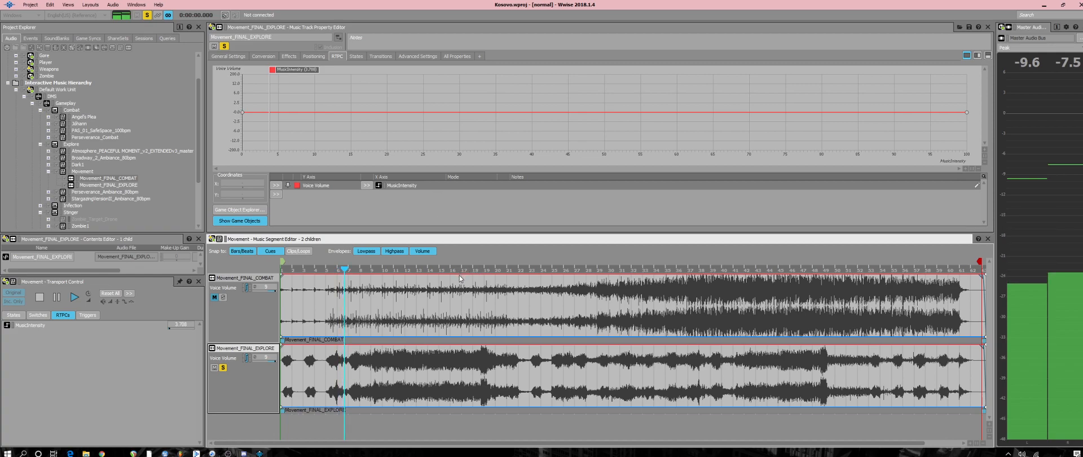
pyautogui.press('space')
# Audition the soloed explore track from about bar 34 and about bar 43, and turn its solo off.
pyautogui.click(658, 269)
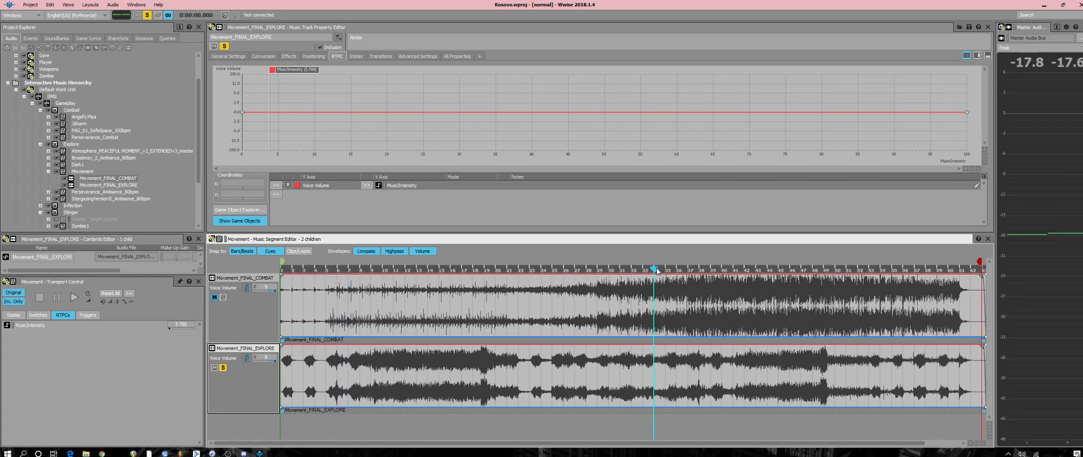
pyautogui.press('space')
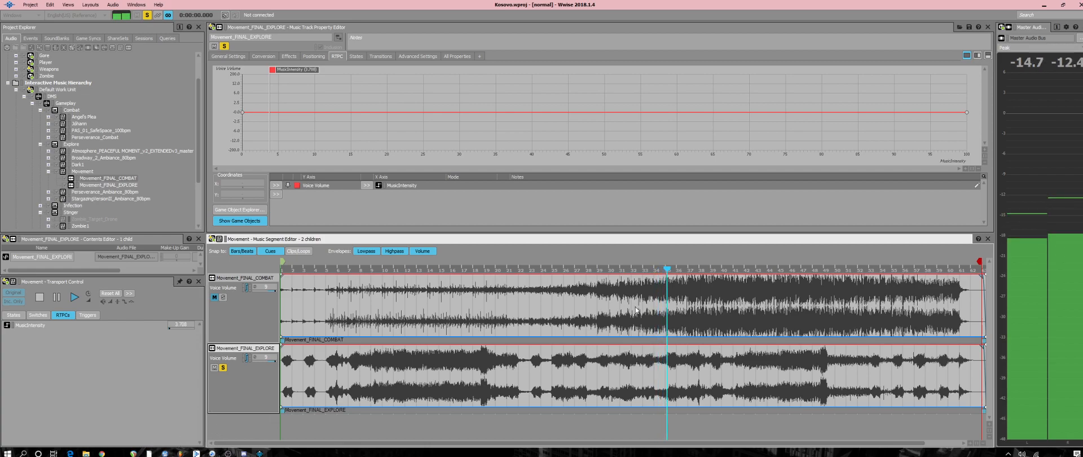
pyautogui.press('space')
pyautogui.click(759, 270)
pyautogui.press('space')
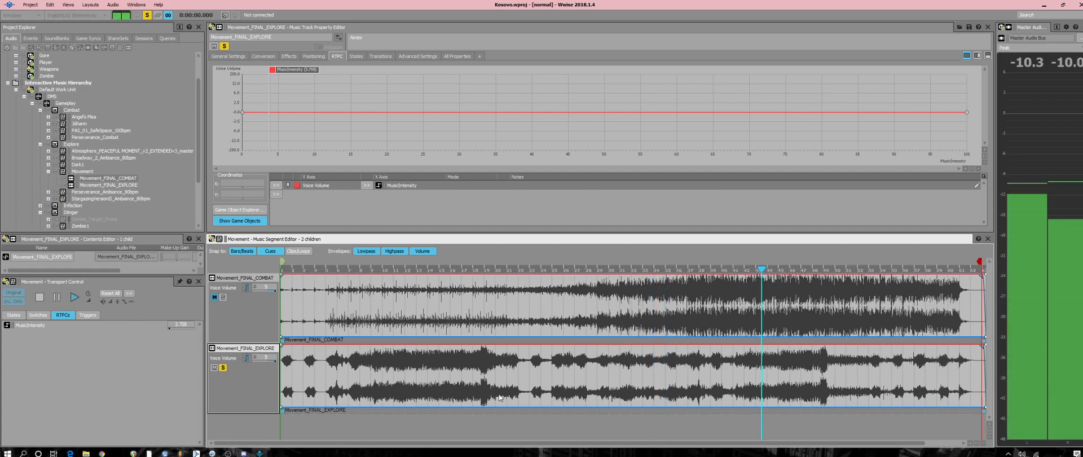
pyautogui.press('space')
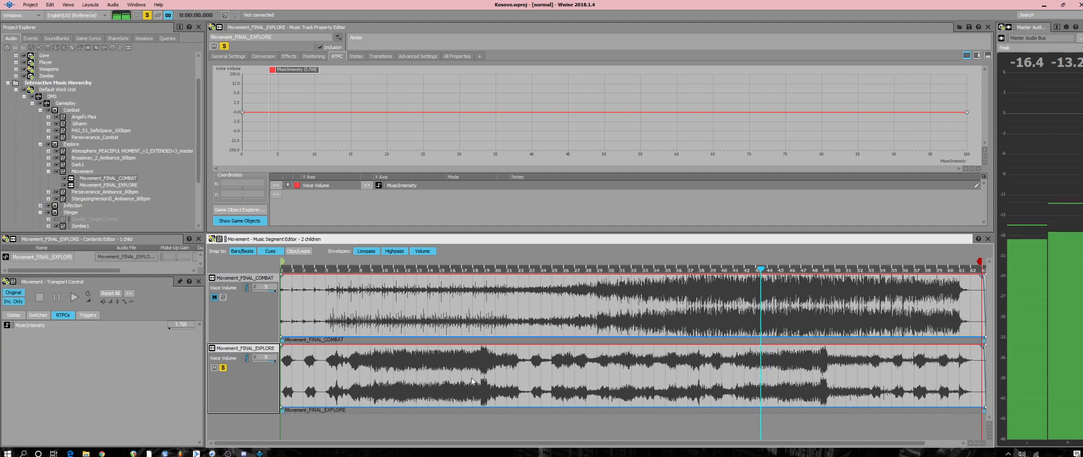
pyautogui.click(222, 367)
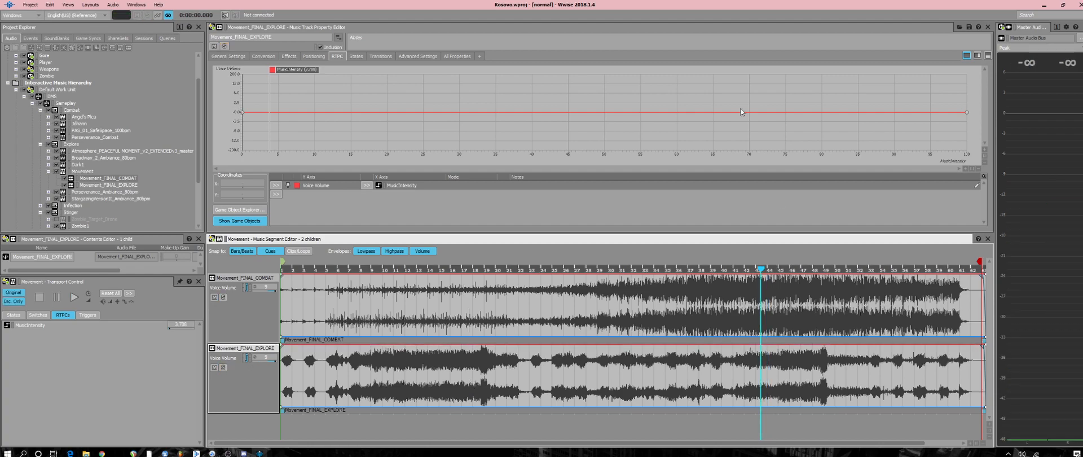
# Play Movement from about bar 4 with the Movement_FINAL_COMBAT volume curve open, raising MusicIntensity to about 9, and stop playback.
pyautogui.click(238, 325)
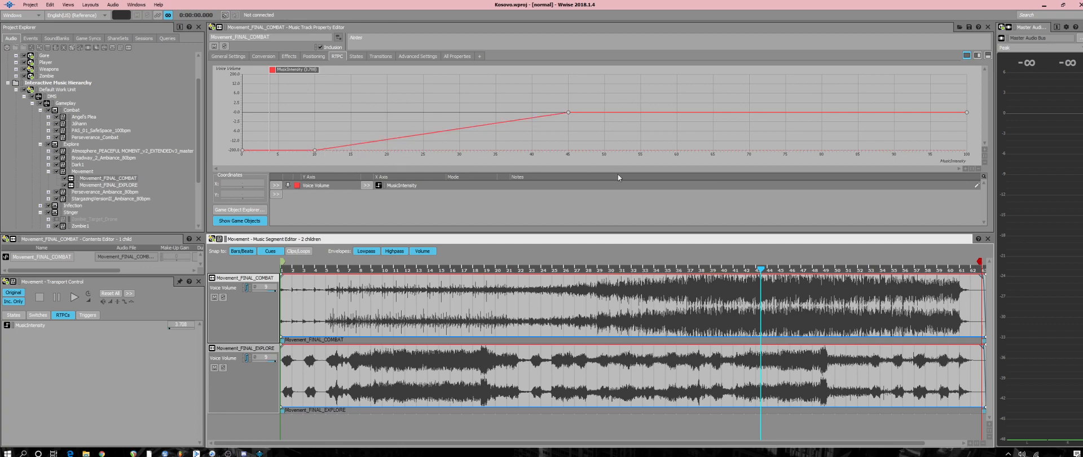
pyautogui.click(313, 268)
pyautogui.press('space')
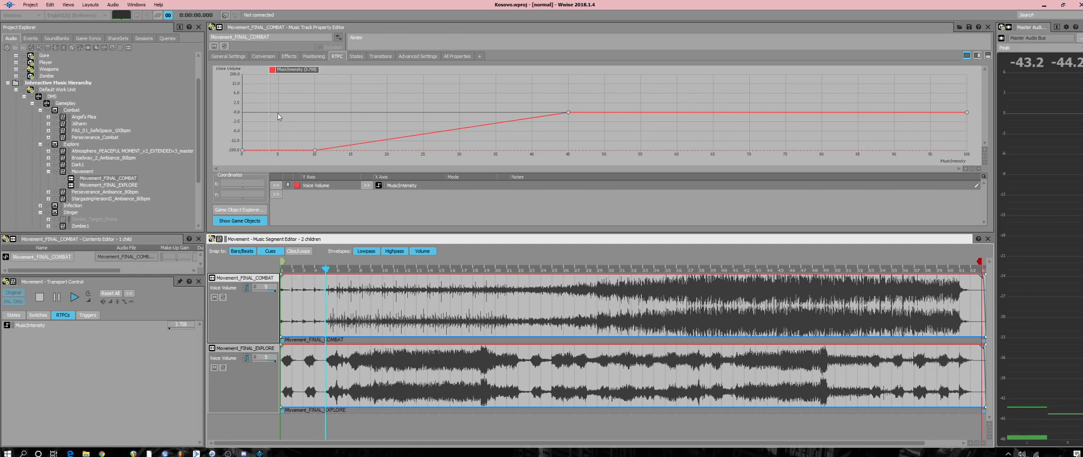
pyautogui.moveTo(296, 71); pyautogui.dragTo(307, 91)
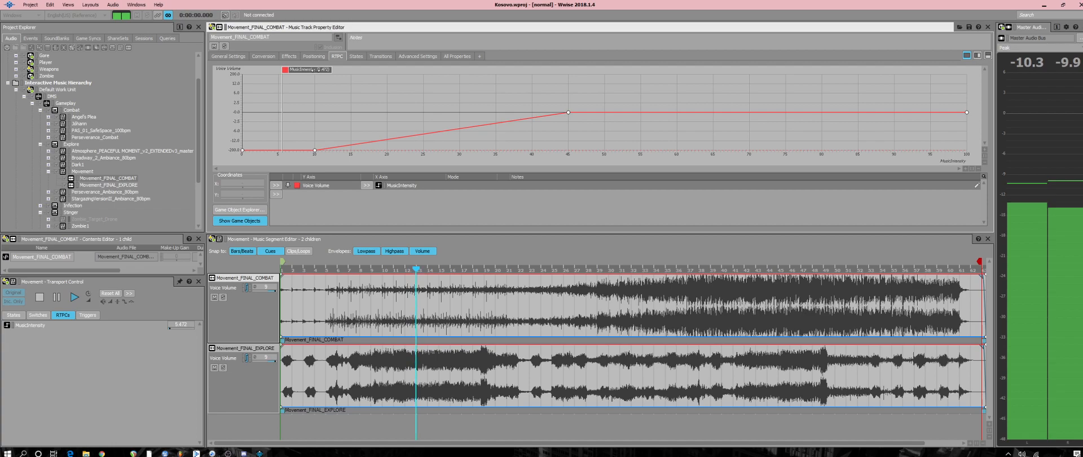
pyautogui.moveTo(325, 71)
pyautogui.mouseDown()
pyautogui.moveTo(594, 97)
pyautogui.moveTo(341, 119)
pyautogui.mouseUp()
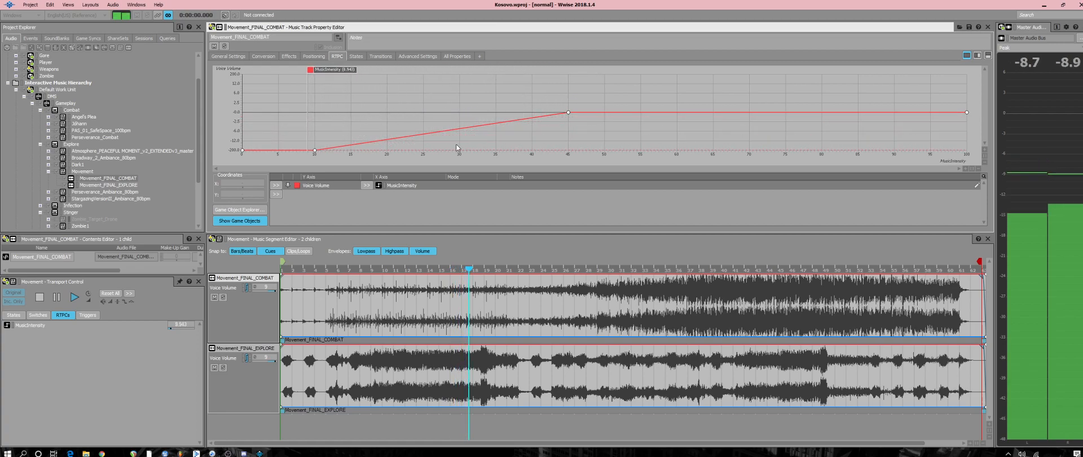
pyautogui.press('space')
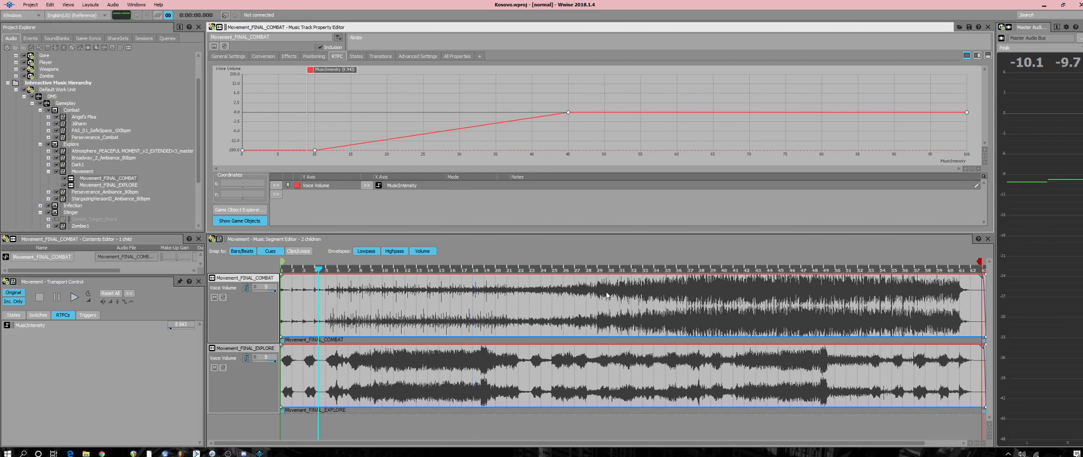
# Play Movement from about bar 27, raise MusicIntensity to about 46 to bring in the combat track, and lower it to about 38.
pyautogui.click(574, 270)
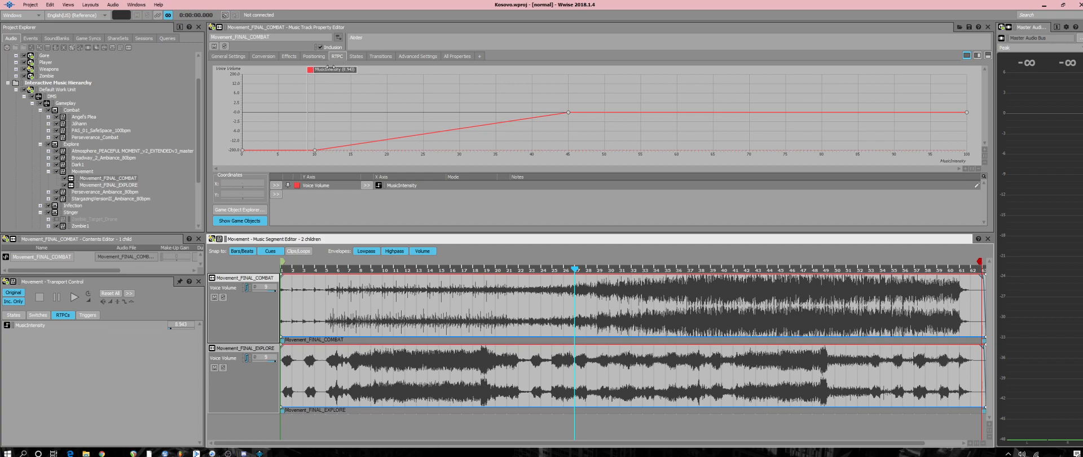
pyautogui.press('space')
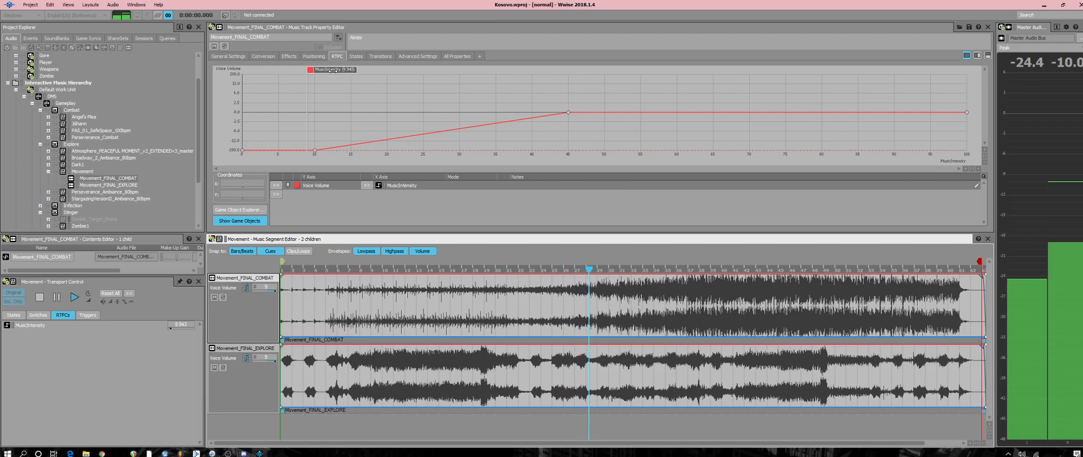
pyautogui.moveTo(339, 71); pyautogui.dragTo(343, 72)
pyautogui.moveTo(345, 75); pyautogui.dragTo(596, 101)
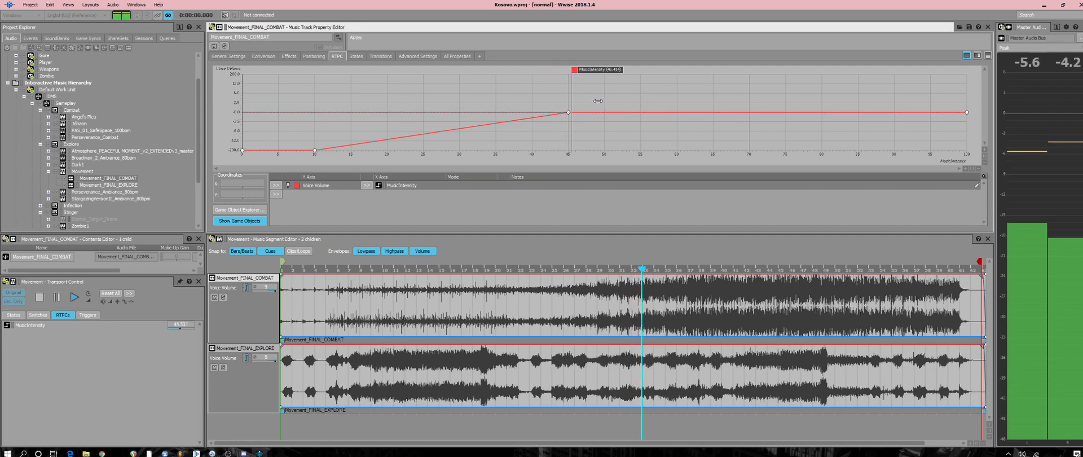
pyautogui.moveTo(598, 101); pyautogui.dragTo(583, 100)
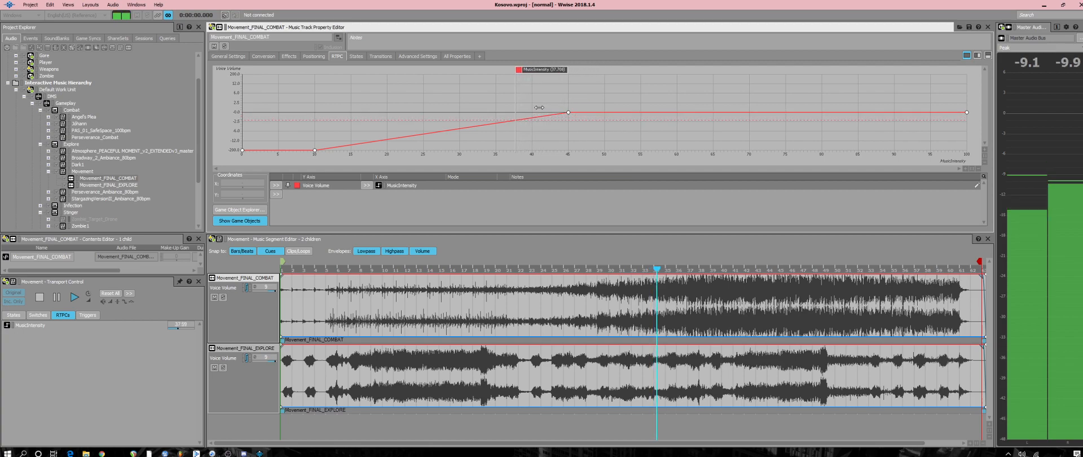
# Sweep MusicIntensity between about 6 and 55 to compare the explore and combat mix, leave it at about 51, and stop playback.
pyautogui.moveTo(438, 132); pyautogui.dragTo(627, 161)
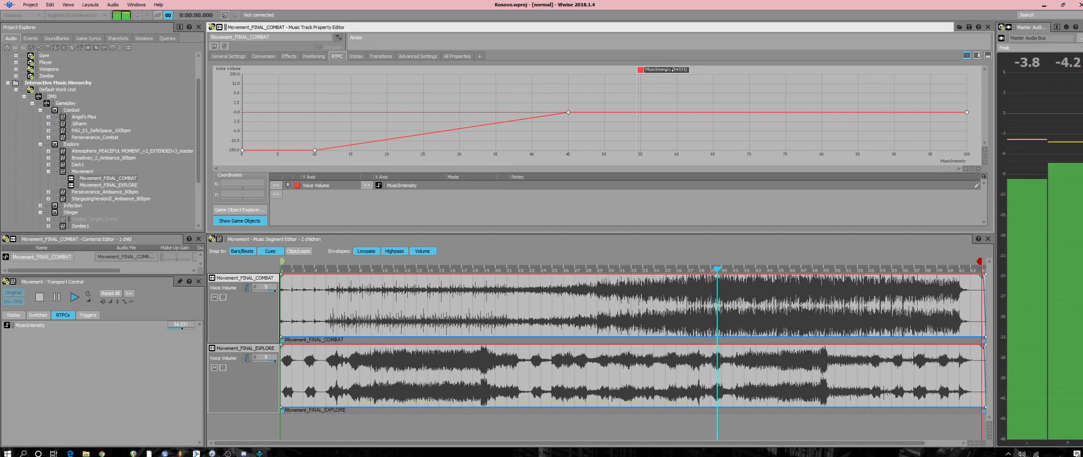
pyautogui.moveTo(666, 70); pyautogui.dragTo(641, 74)
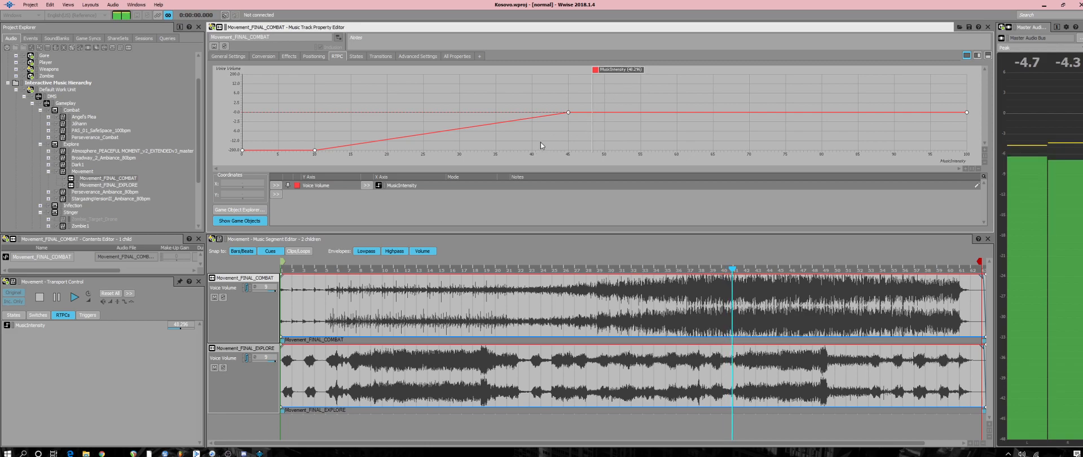
pyautogui.moveTo(614, 70); pyautogui.dragTo(314, 154)
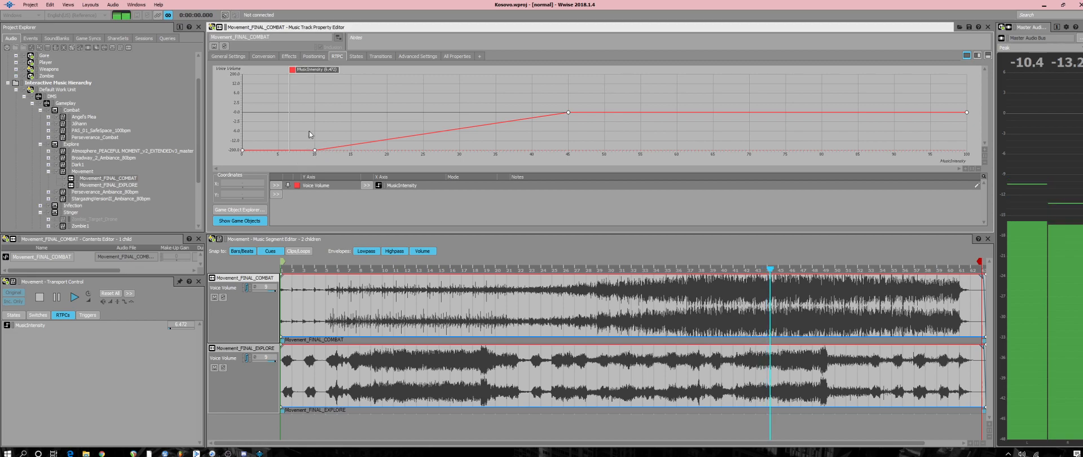
pyautogui.moveTo(296, 70); pyautogui.dragTo(623, 90)
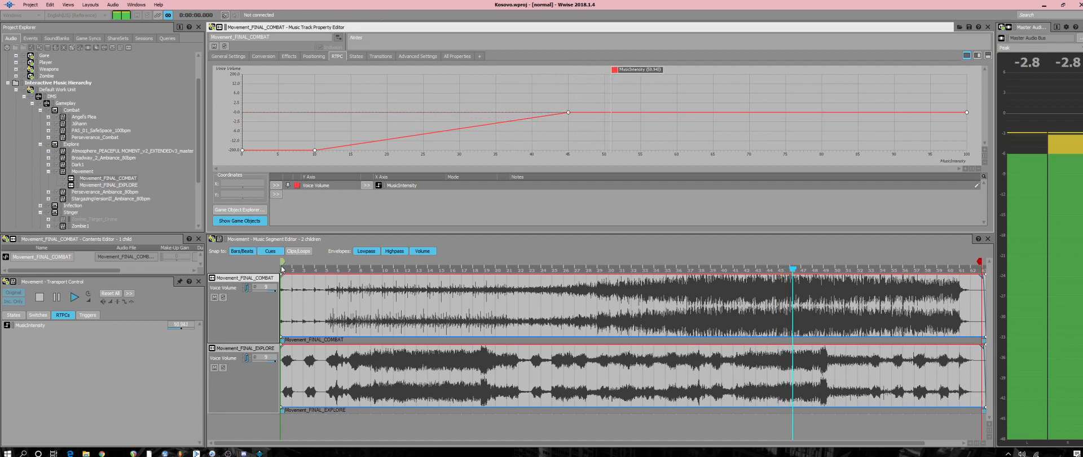
pyautogui.press('space')
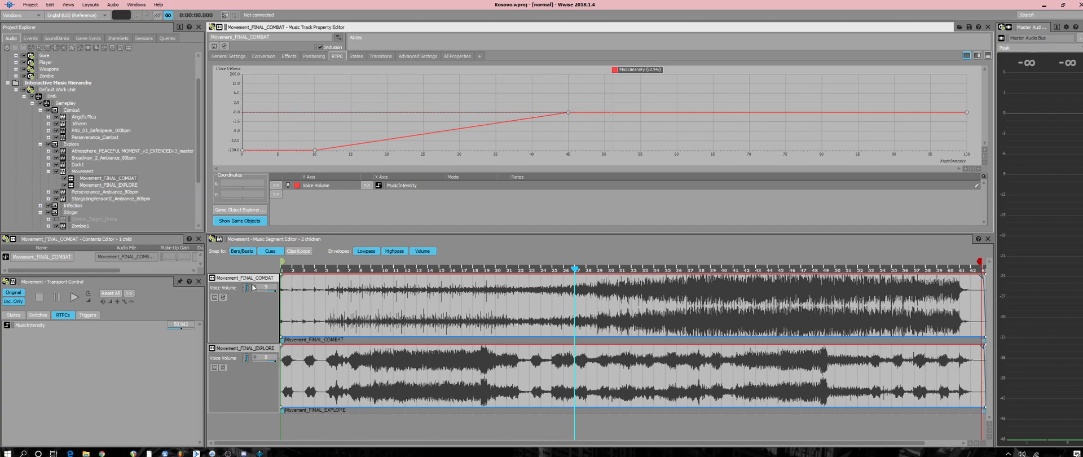
# Collapse Movement, play the Dark1 segment under Explore, and lower MusicIntensity to about 25 on the Action track's volume curve.
pyautogui.click(48, 171)
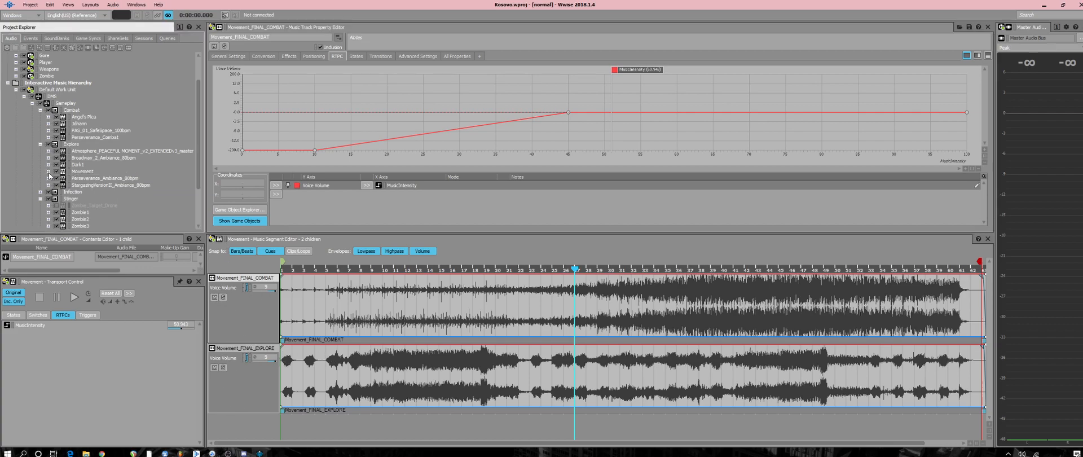
pyautogui.click(52, 165)
pyautogui.click(49, 164)
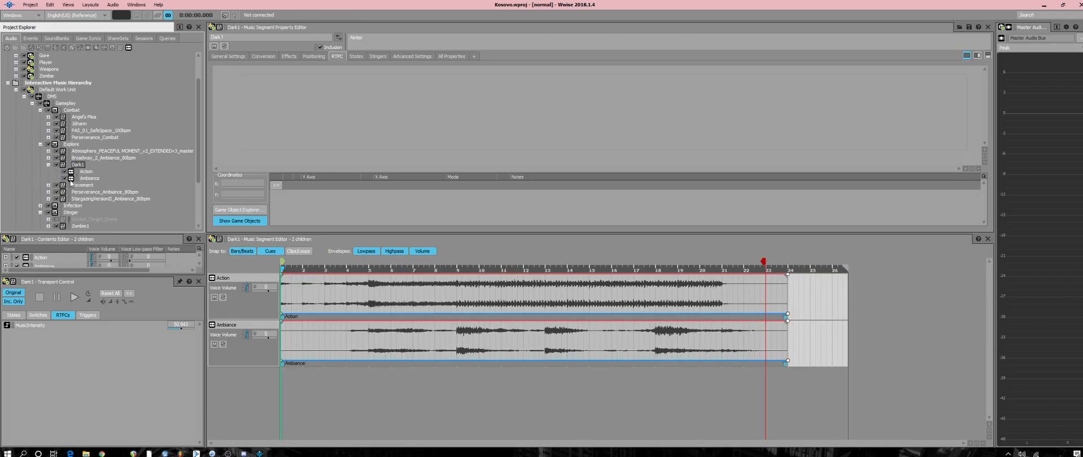
pyautogui.click(76, 298)
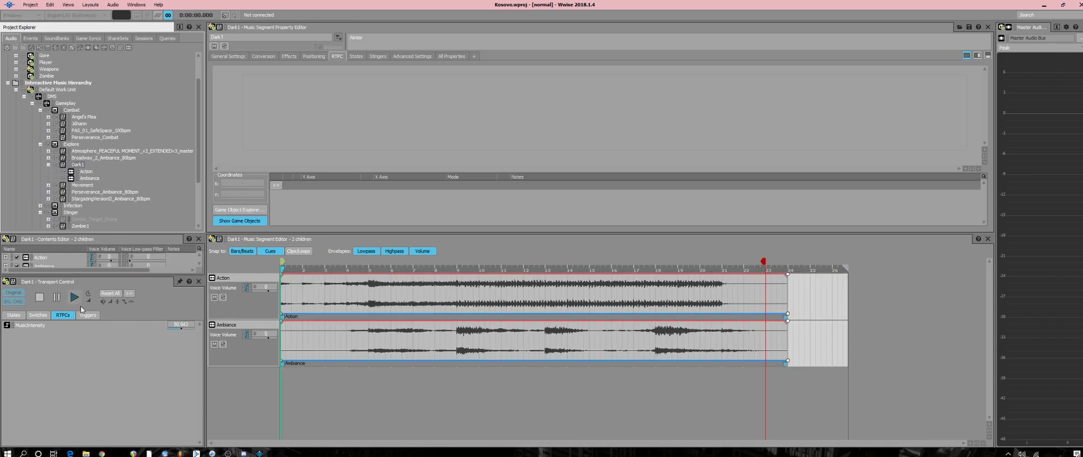
pyautogui.click(355, 277)
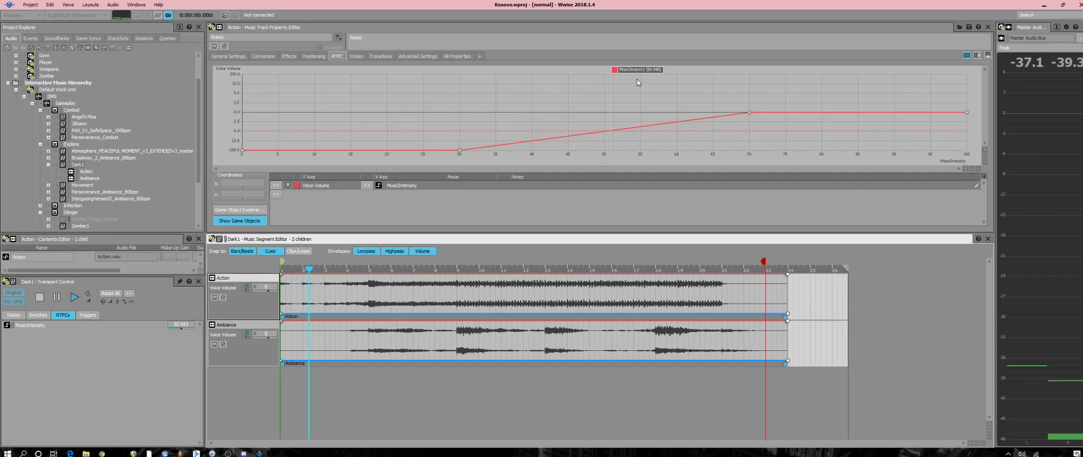
pyautogui.moveTo(638, 70); pyautogui.dragTo(450, 70)
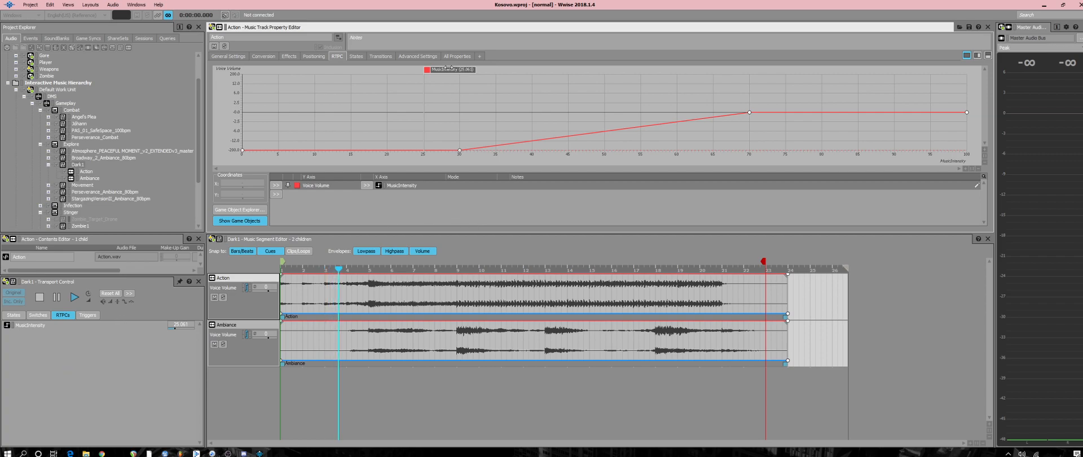
# Raise MusicIntensity to about 76 and set the Voice Volume of Dark1's Action and Ambiance tracks to 8.
pyautogui.moveTo(438, 71); pyautogui.dragTo(466, 90)
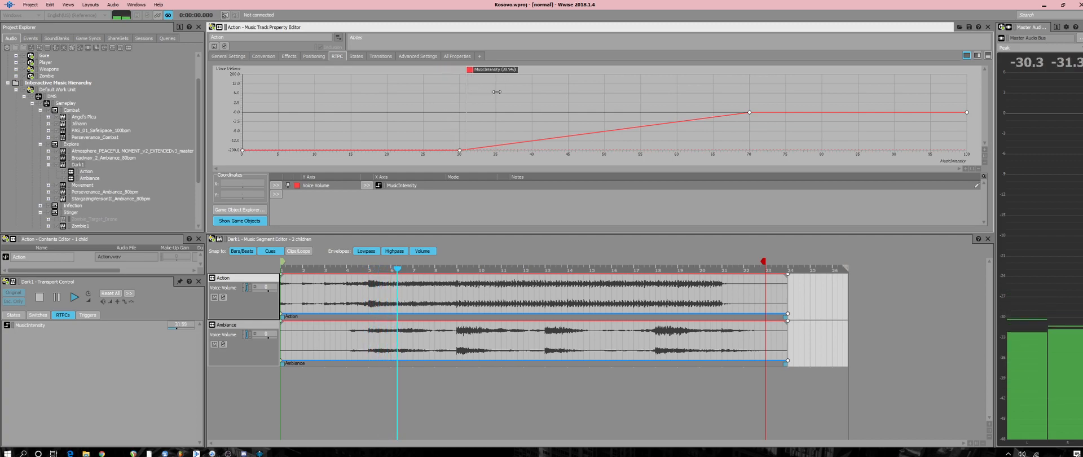
pyautogui.moveTo(467, 90); pyautogui.dragTo(805, 95)
pyautogui.click(267, 287)
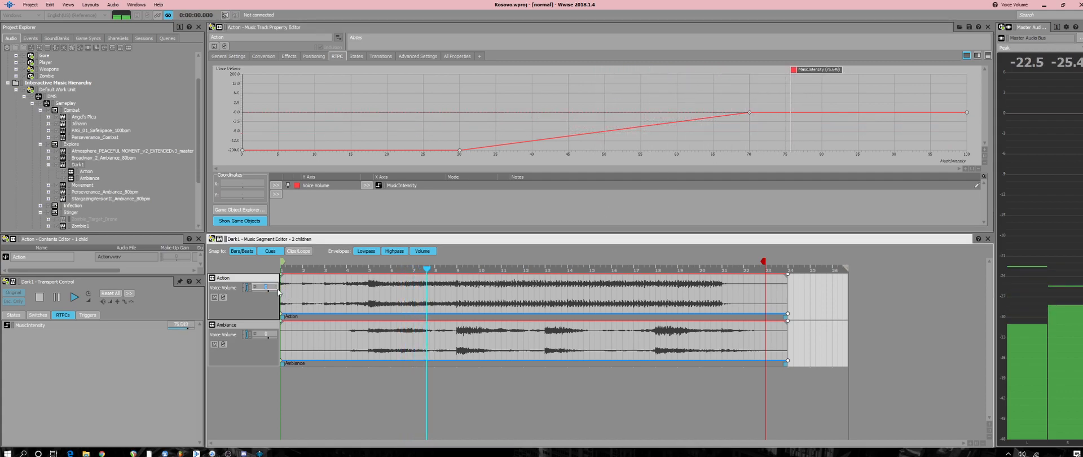
pyautogui.write('8')
pyautogui.press('Tab')
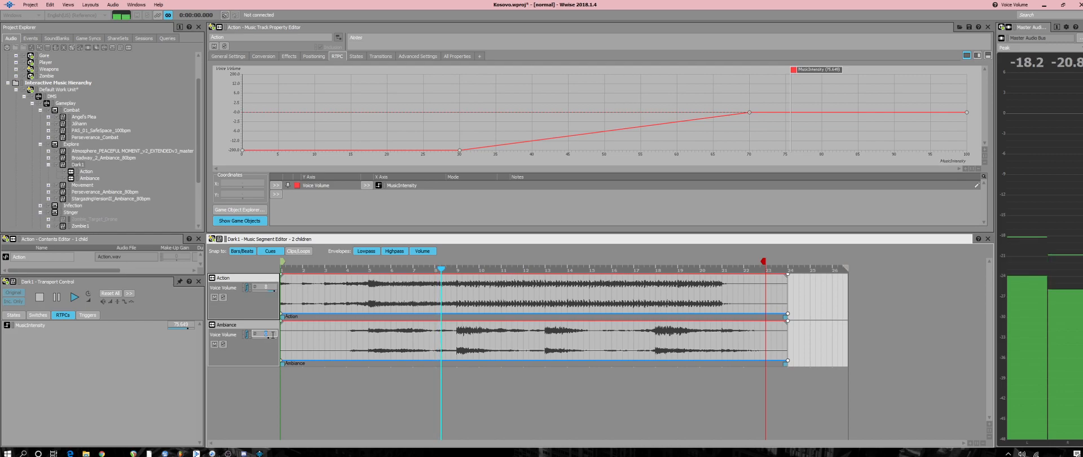
pyautogui.write('8')
pyautogui.click(251, 352)
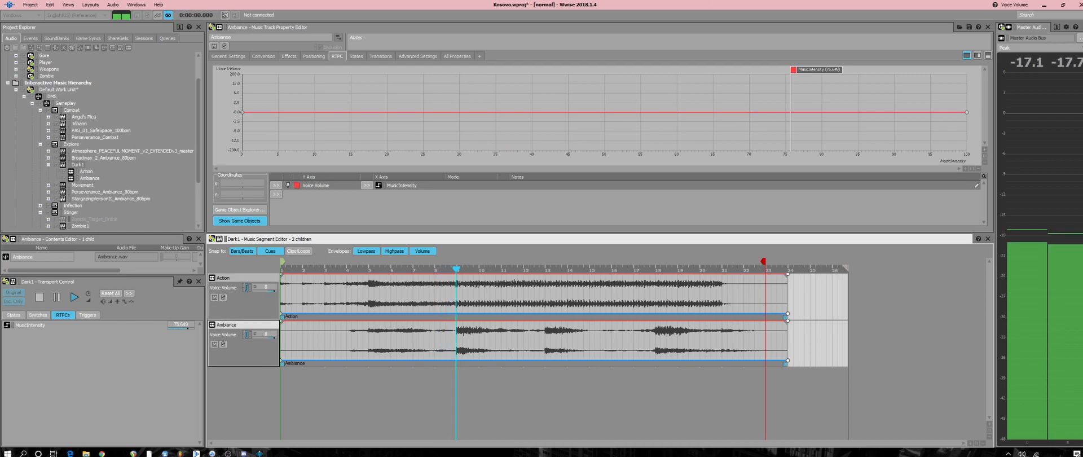
# Raise MusicIntensity to about 80 and set the Voice Volume of Dark1's Action and Ambiance tracks to 10.
pyautogui.moveTo(810, 70); pyautogui.dragTo(836, 69)
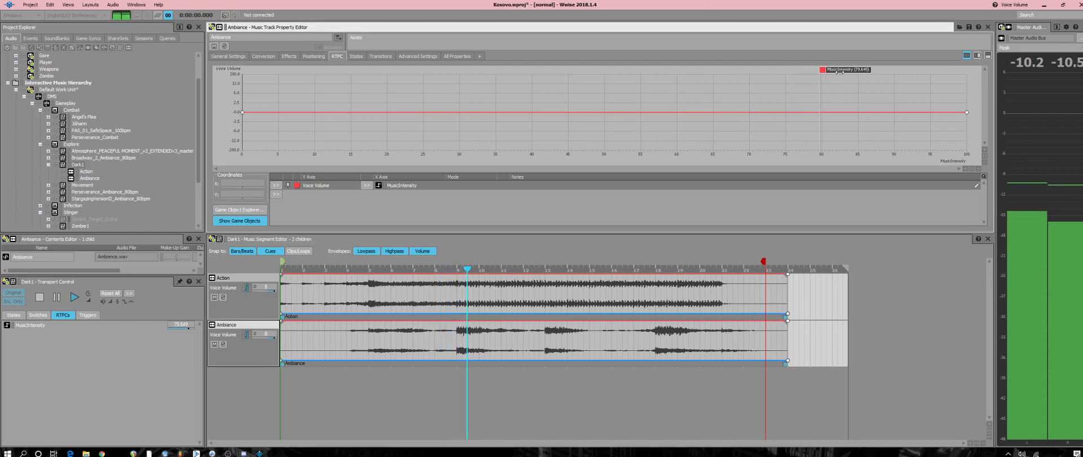
pyautogui.doubleClick(272, 286)
pyautogui.write('10')
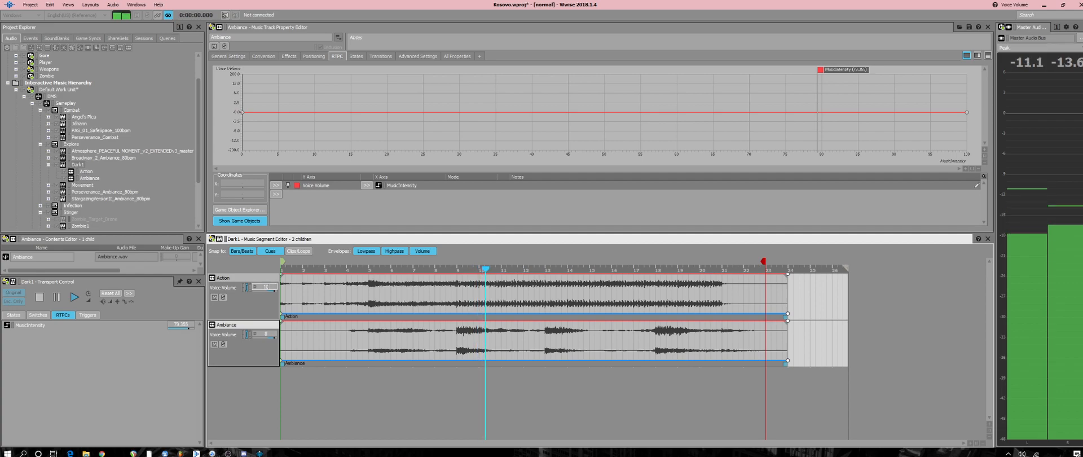
pyautogui.doubleClick(267, 334)
pyautogui.write('10')
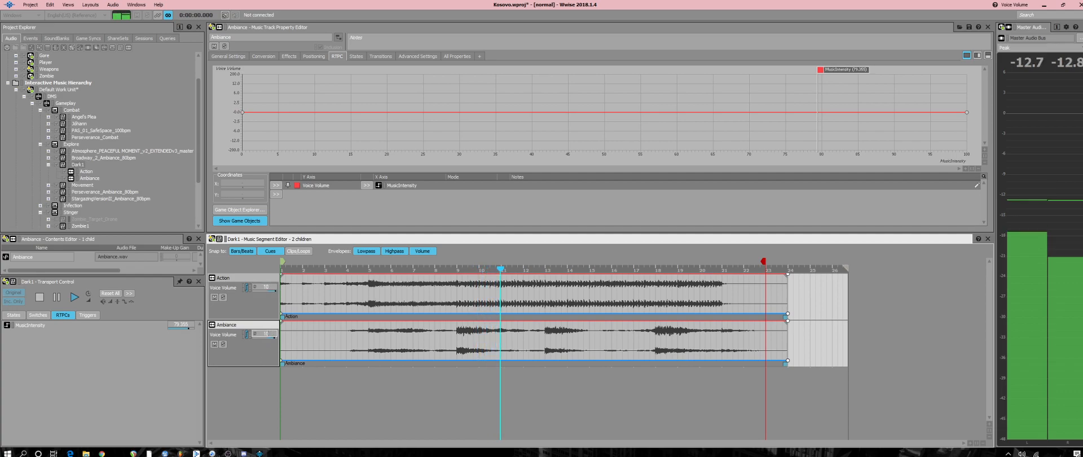
pyautogui.click(271, 372)
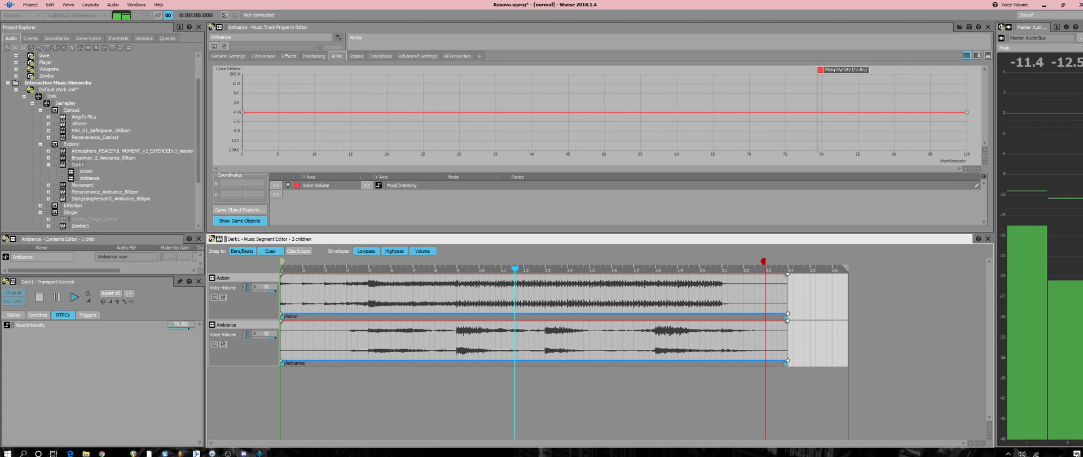
# Lower MusicIntensity to about 25, view the volume curves of Dark1's Ambiance and Action tracks, and stop playback.
pyautogui.moveTo(818, 70); pyautogui.dragTo(423, 94)
pyautogui.click(251, 355)
pyautogui.click(244, 307)
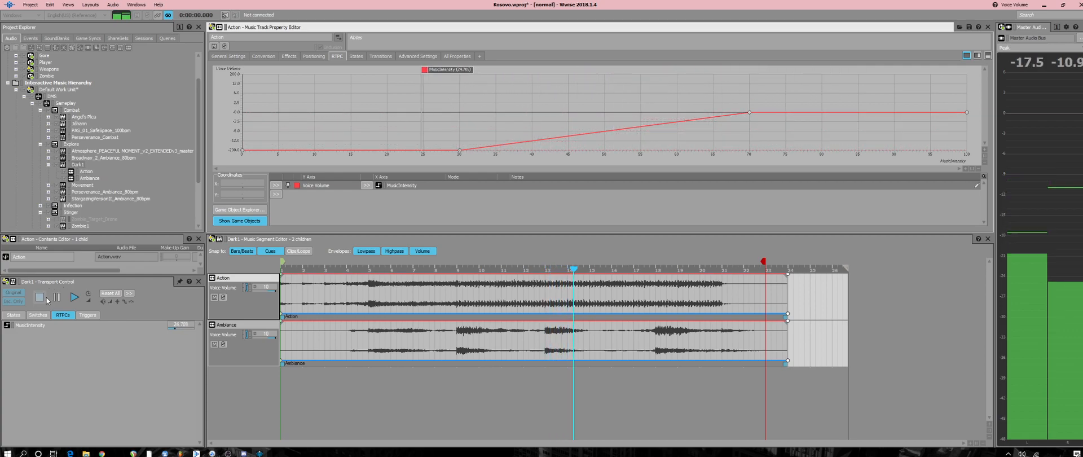
pyautogui.press('space')
# Collapse Dark1, play the Broadway_2_Ambiance_80bpm segment from about bar 8, and stop playback.
pyautogui.click(48, 165)
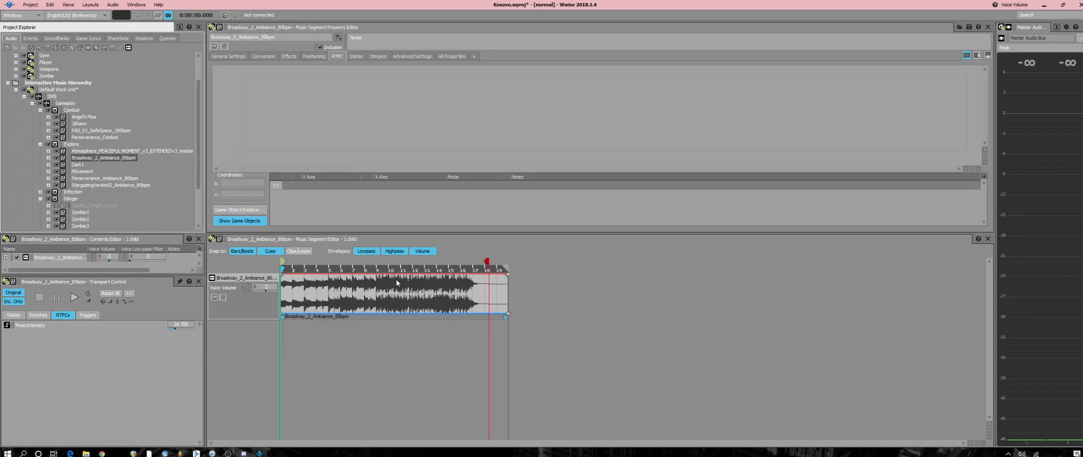
pyautogui.press('space')
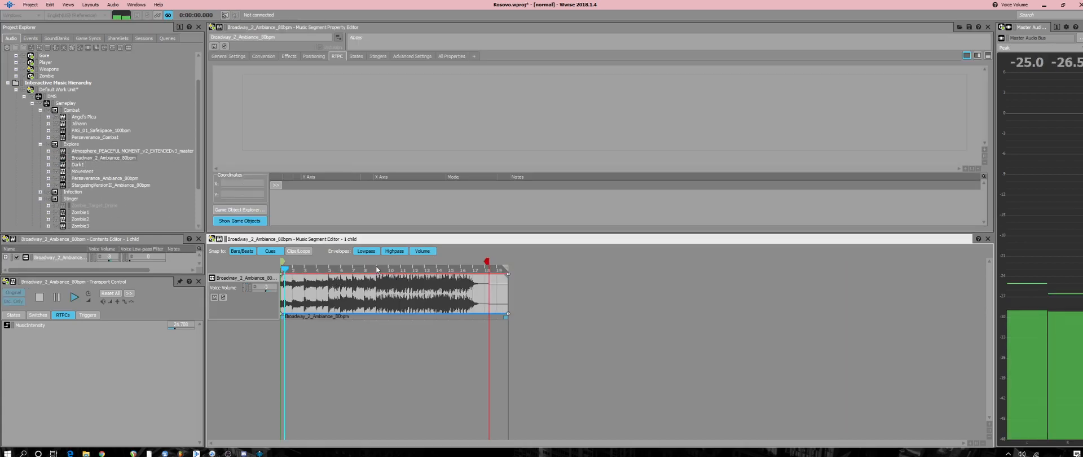
pyautogui.click(303, 271)
pyautogui.click(363, 271)
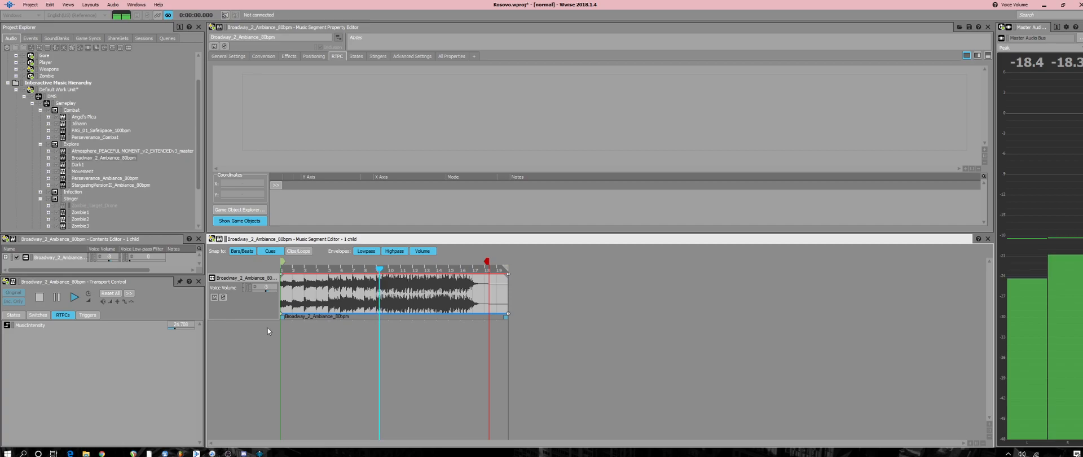
pyautogui.press('space')
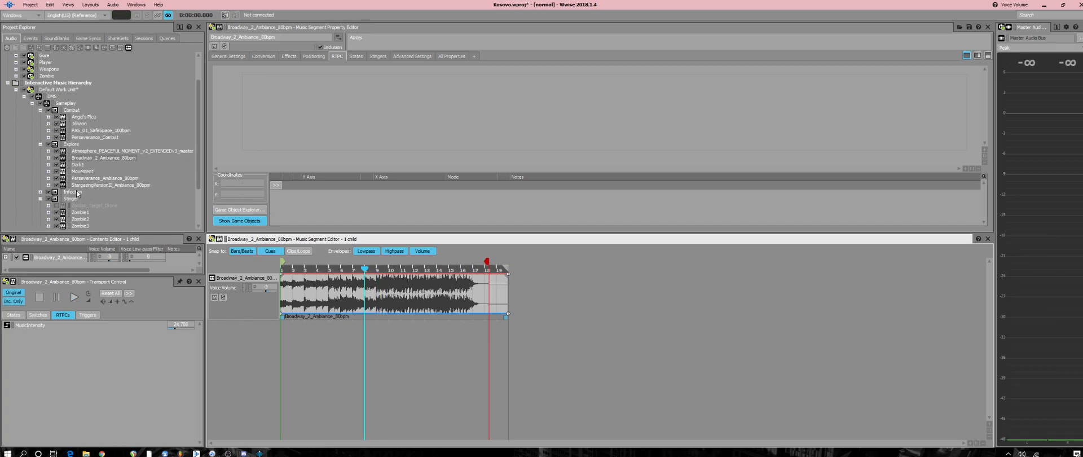
# View the Perseverance_Combat segment and play Perseverance_Ambiance_80bpm from about bar 17.
pyautogui.click(85, 137)
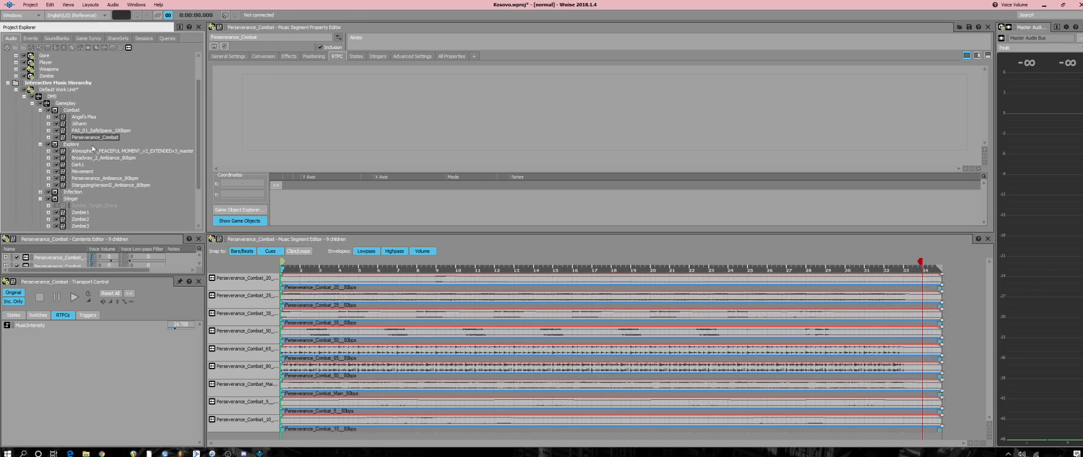
pyautogui.click(108, 177)
pyautogui.press('space')
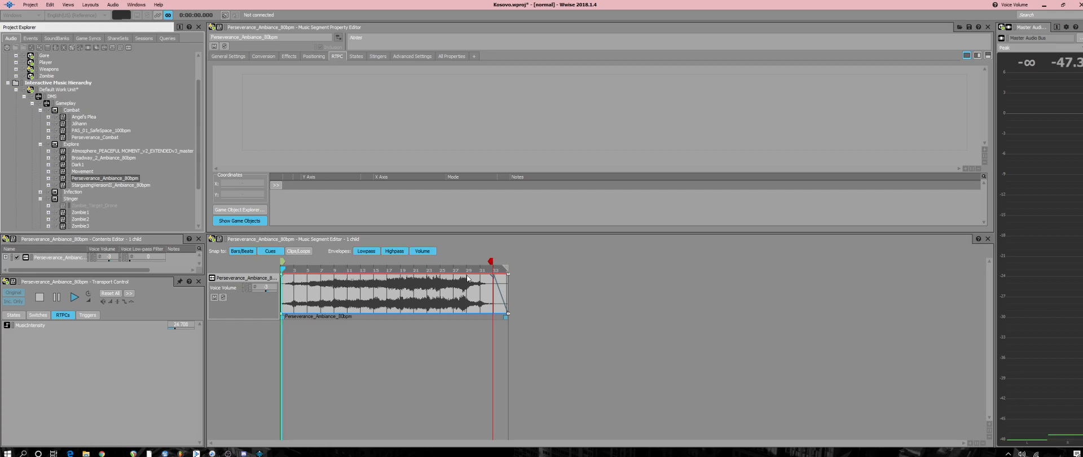
pyautogui.click(387, 269)
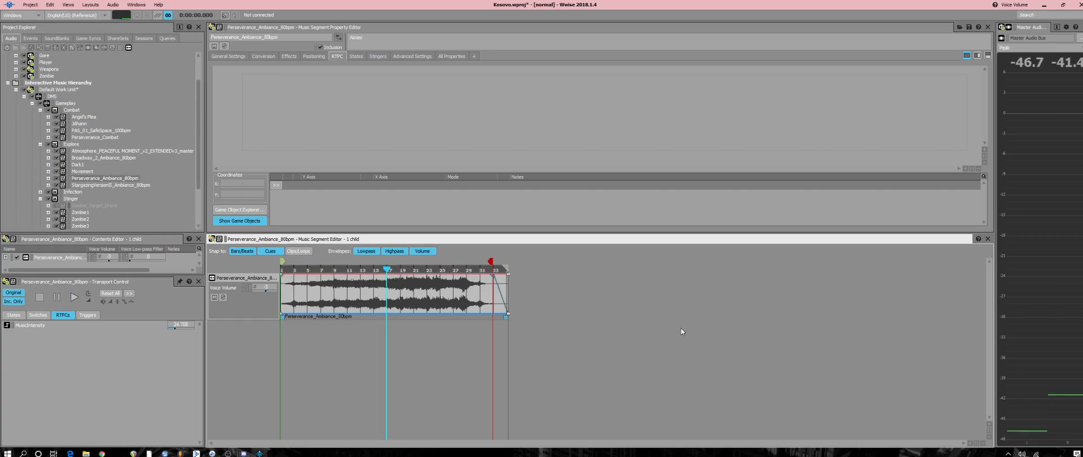
pyautogui.press('space')
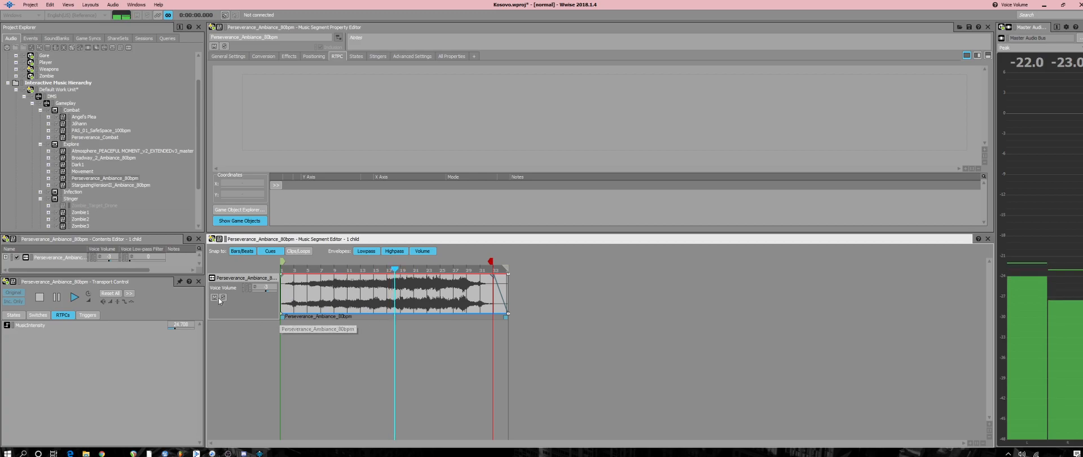
# Raise the Voice Volume of the Perseverance_Ambiance_80bpm track during playback and stop playback.
pyautogui.moveTo(267, 288); pyautogui.dragTo(287, 285)
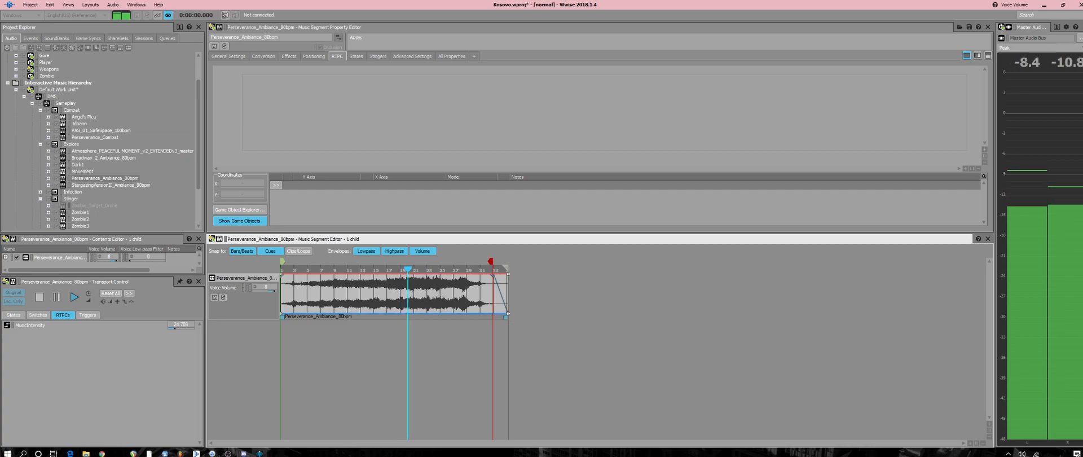
pyautogui.click(1064, 74)
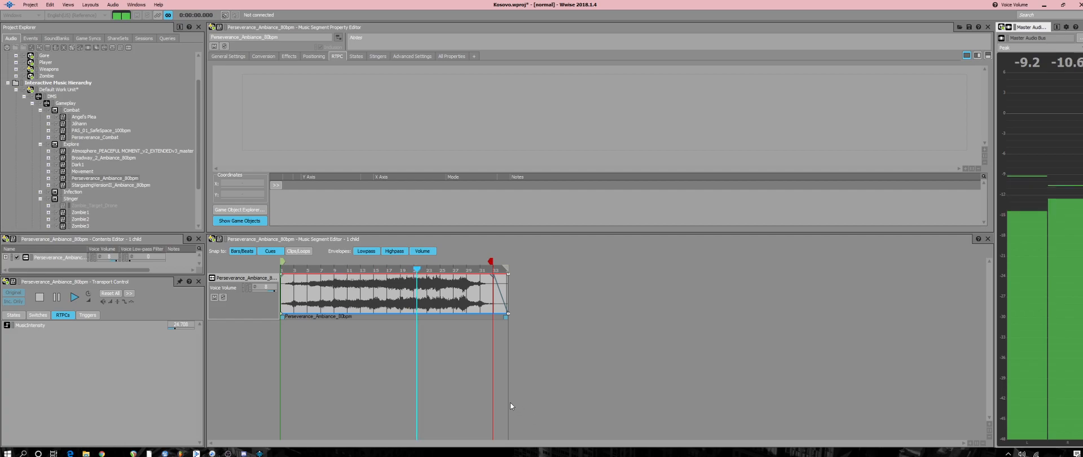
pyautogui.press('space')
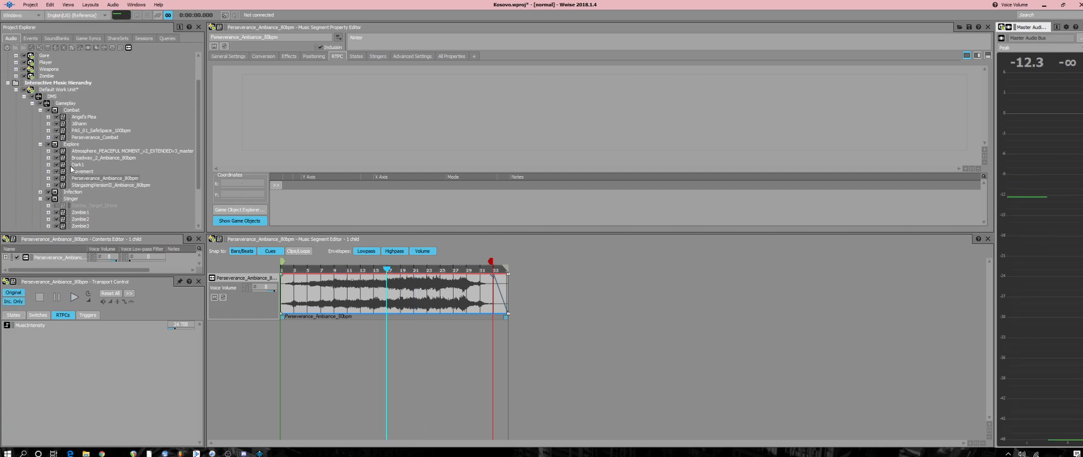
# Expand Perseverance_Combat, play it with the Perseverance_Combat_50 track's volume curve open, and lower MusicIntensity to about 7.
pyautogui.click(82, 138)
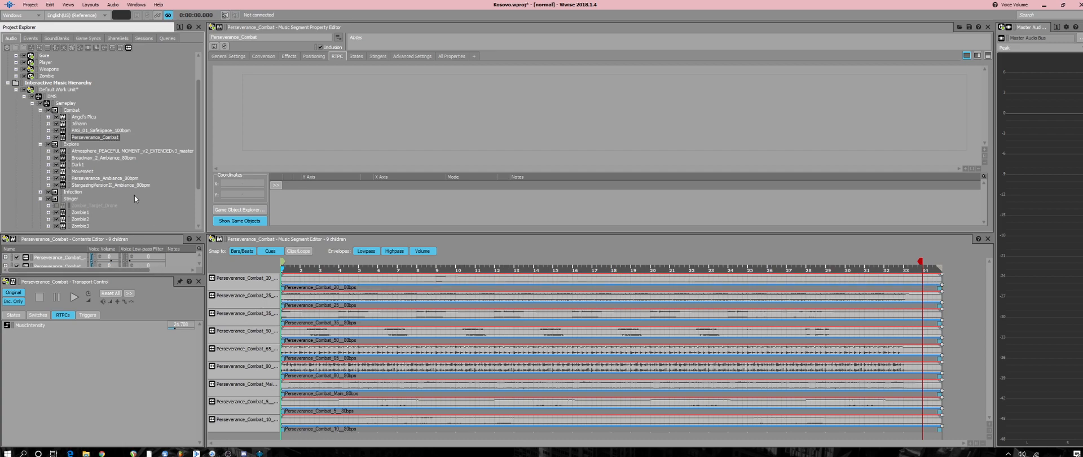
pyautogui.click(48, 137)
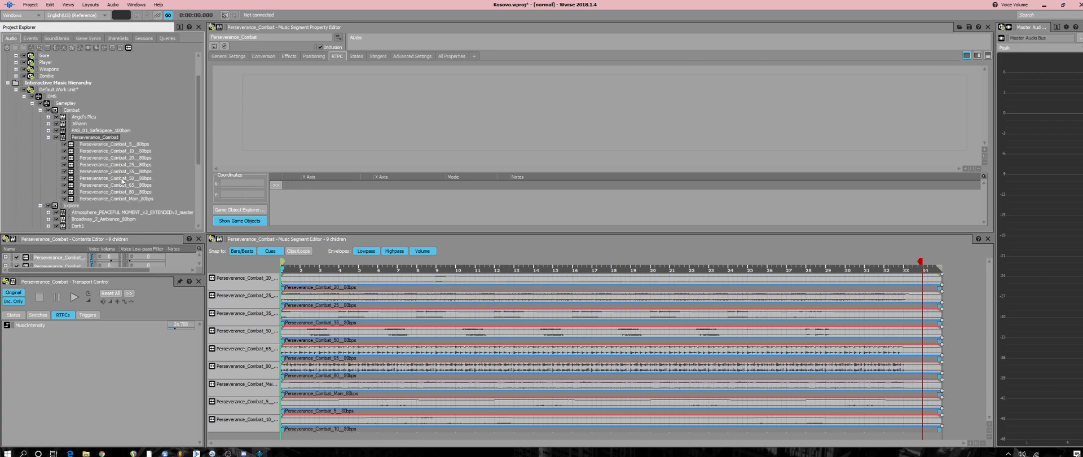
pyautogui.click(121, 179)
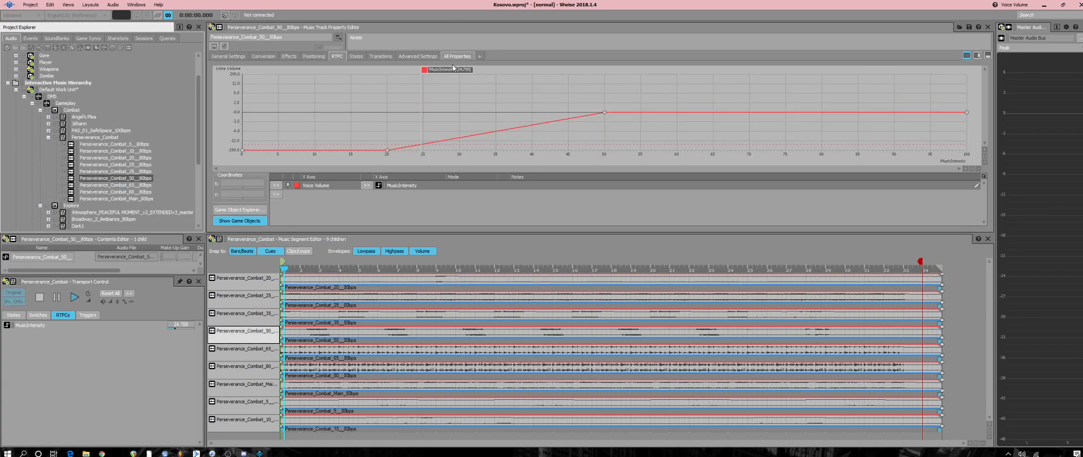
pyautogui.moveTo(453, 68)
pyautogui.mouseDown()
pyautogui.moveTo(274, 70)
pyautogui.moveTo(283, 73)
pyautogui.mouseUp()
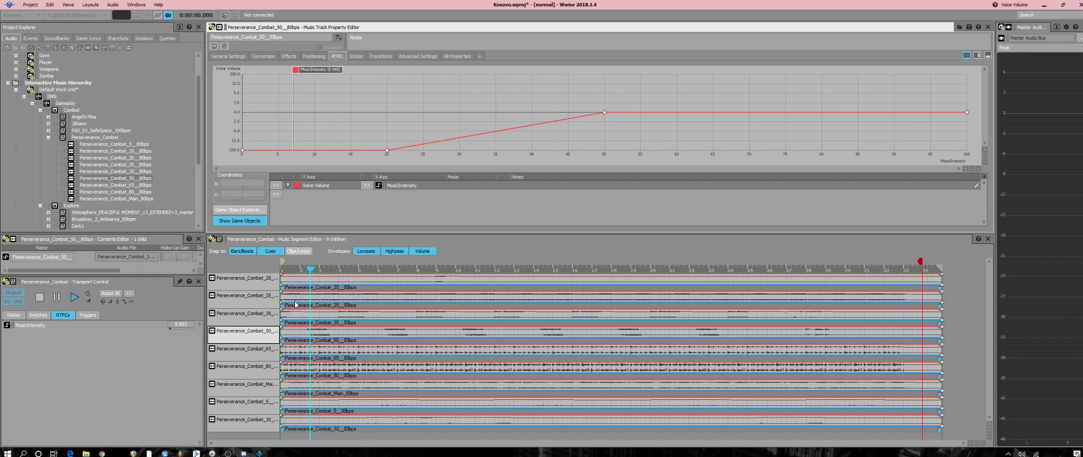
# View the volume curves of the Perseverance_Combat_20 and 25 tracks, raise MusicIntensity to about 77, and lower it to about 26.
pyautogui.click(247, 282)
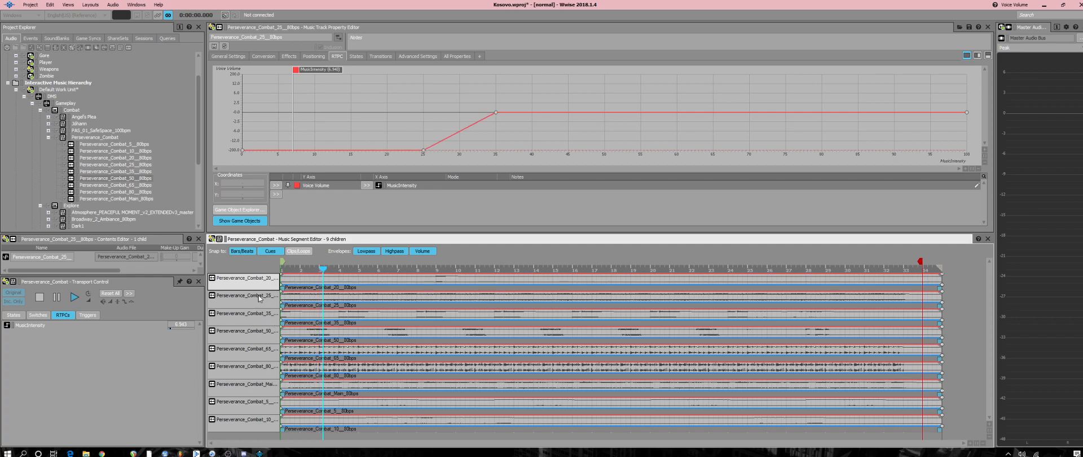
pyautogui.click(259, 299)
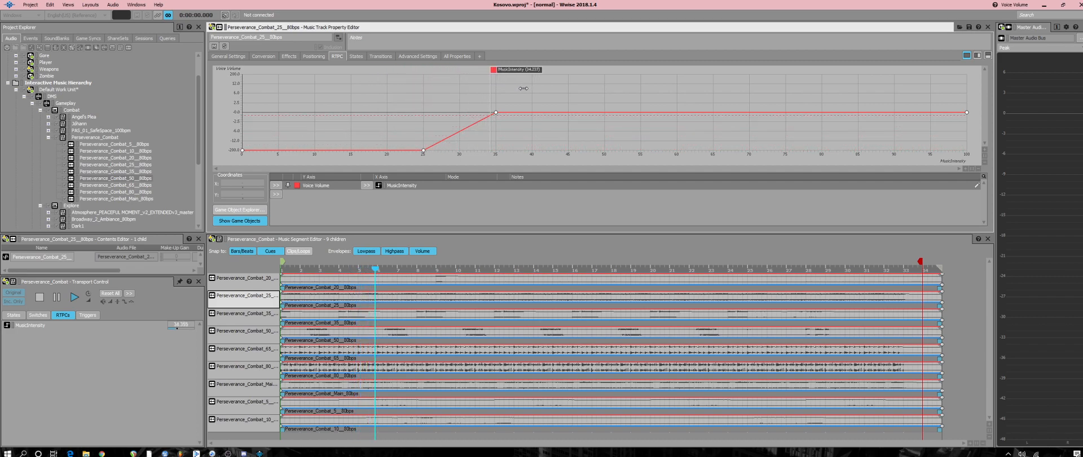
pyautogui.moveTo(555, 88); pyautogui.dragTo(569, 89)
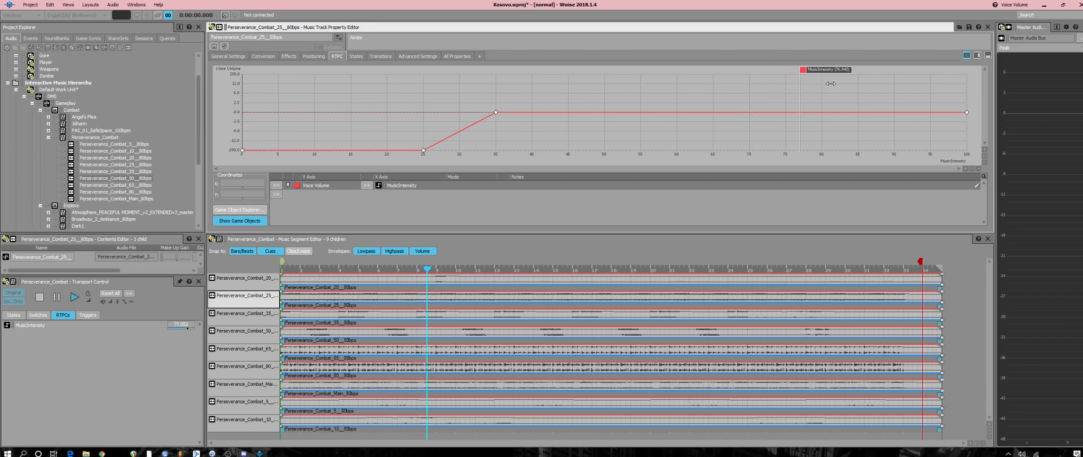
pyautogui.moveTo(830, 84); pyautogui.dragTo(461, 94)
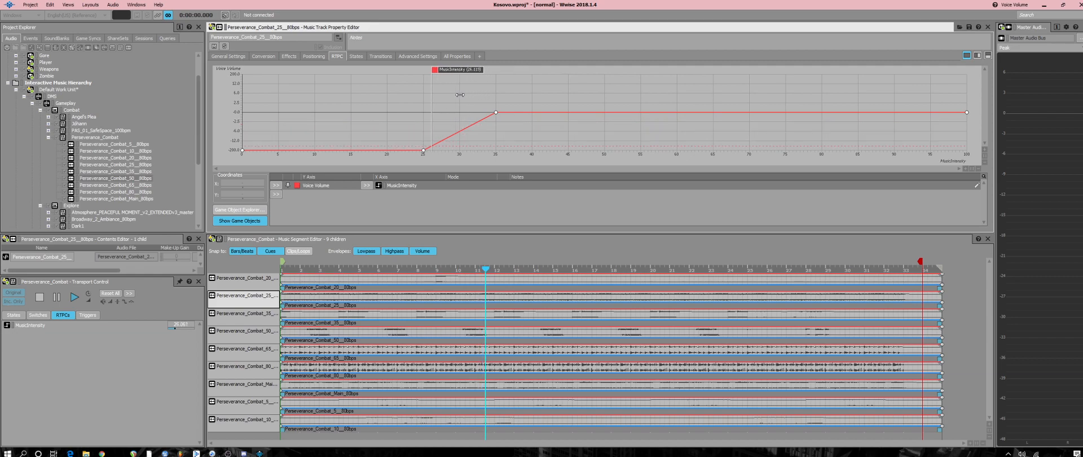
# Enlarge the Perseverance_Combat tracks, raise their Voice Volume throughout the segment, and lower MusicIntensity to 0.
pyautogui.click(989, 427)
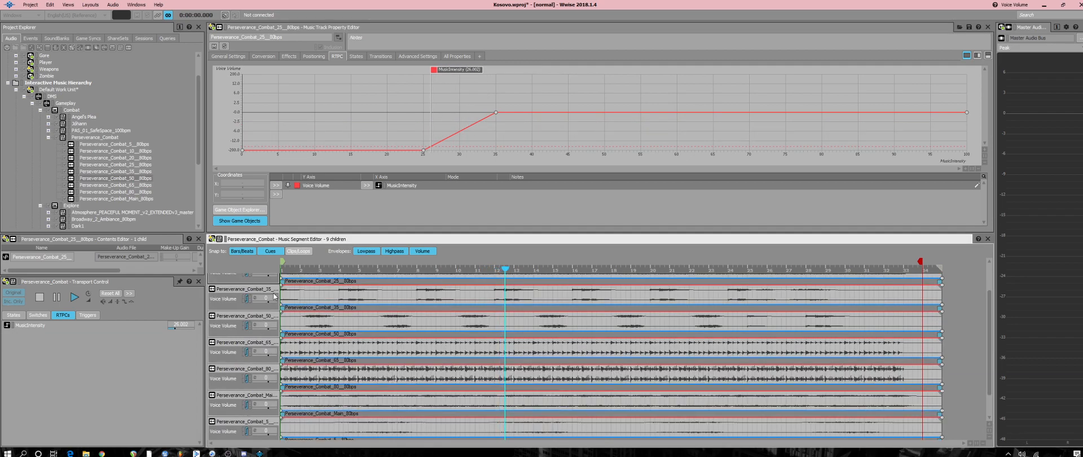
pyautogui.scroll(1, 226, 300)
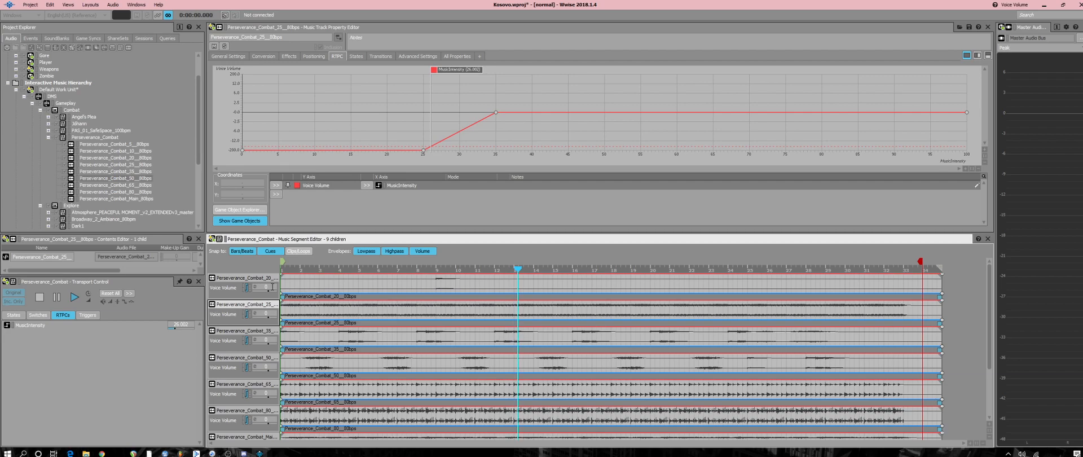
pyautogui.press('space')
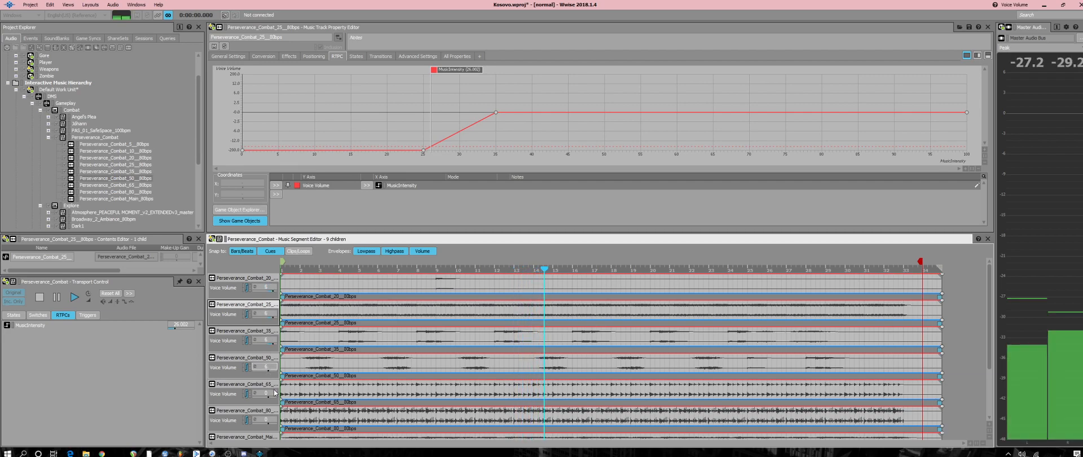
pyautogui.scroll(-1, 227, 392)
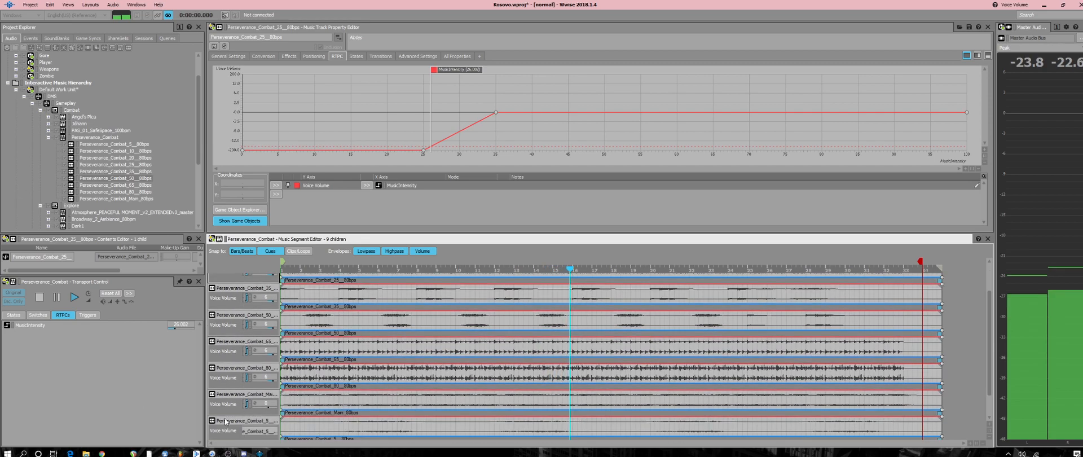
pyautogui.scroll(-3, 257, 398)
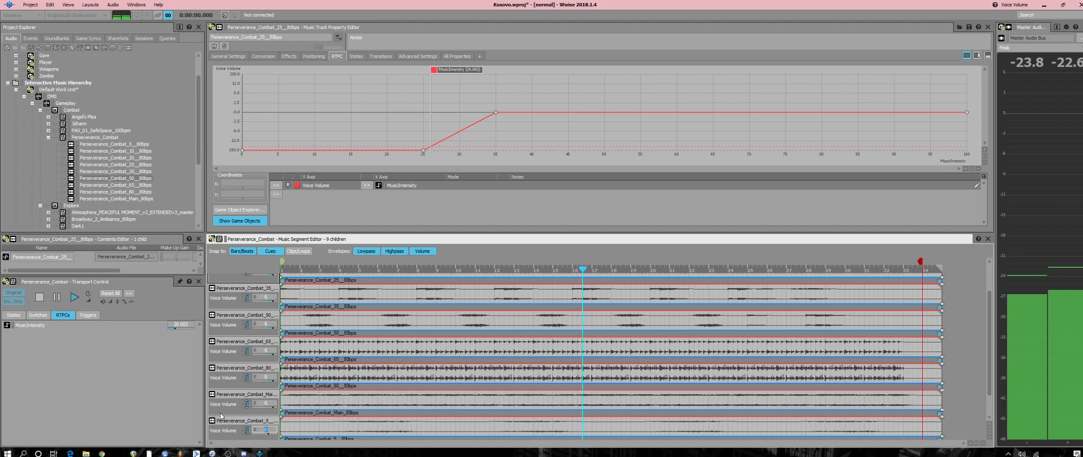
pyautogui.scroll(-3, 221, 416)
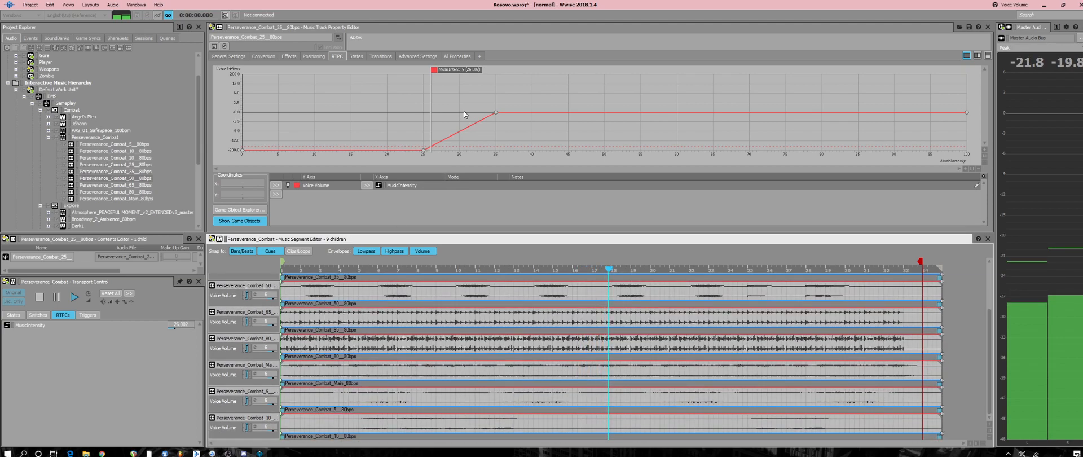
pyautogui.moveTo(465, 114); pyautogui.dragTo(254, 121)
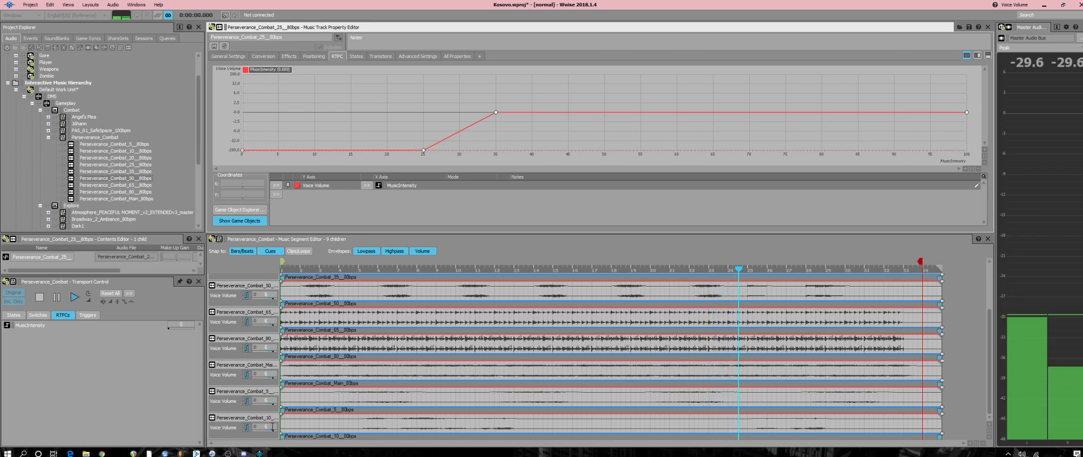
# Raise MusicIntensity to about 4 on the Perseverance_Combat_25 volume curve and restart playback from near bar 15.
pyautogui.click(273, 427)
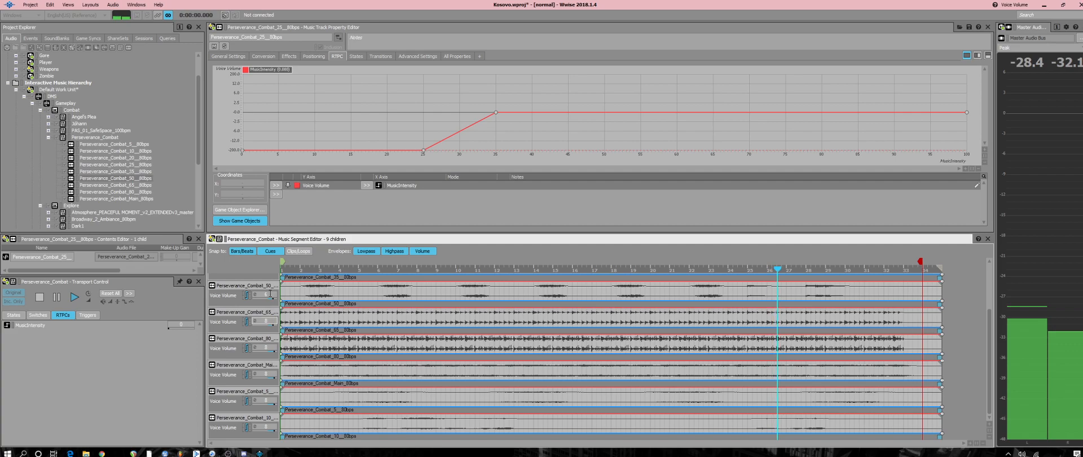
pyautogui.scroll(1, 259, 325)
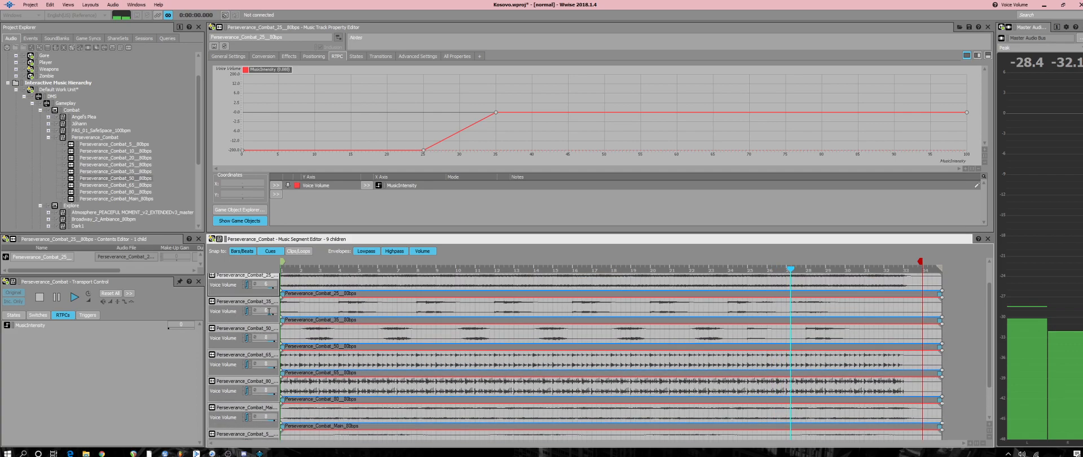
pyautogui.scroll(1, 221, 297)
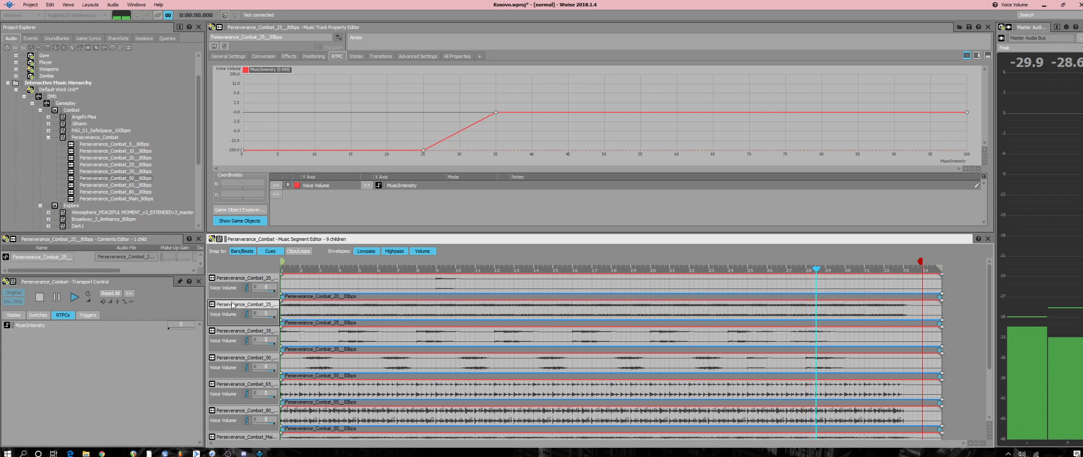
pyautogui.moveTo(280, 75); pyautogui.dragTo(309, 75)
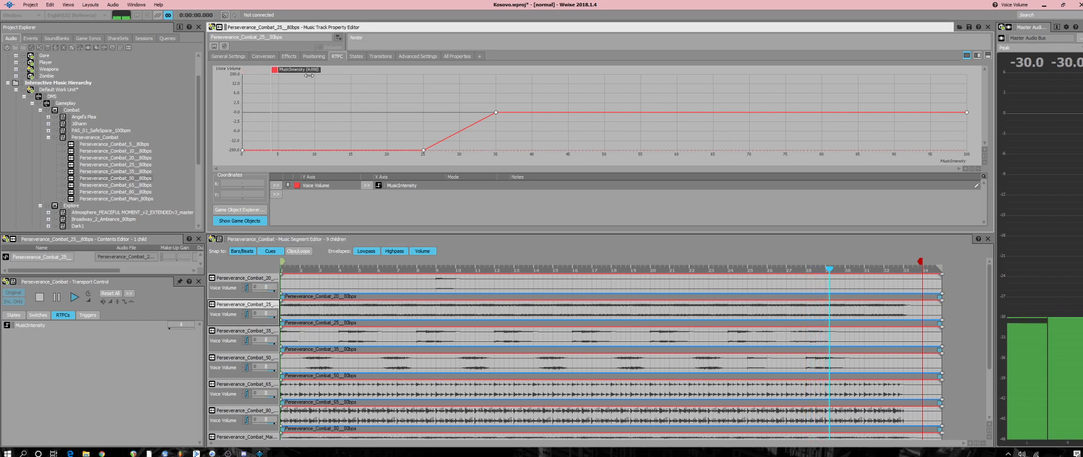
pyautogui.click(552, 269)
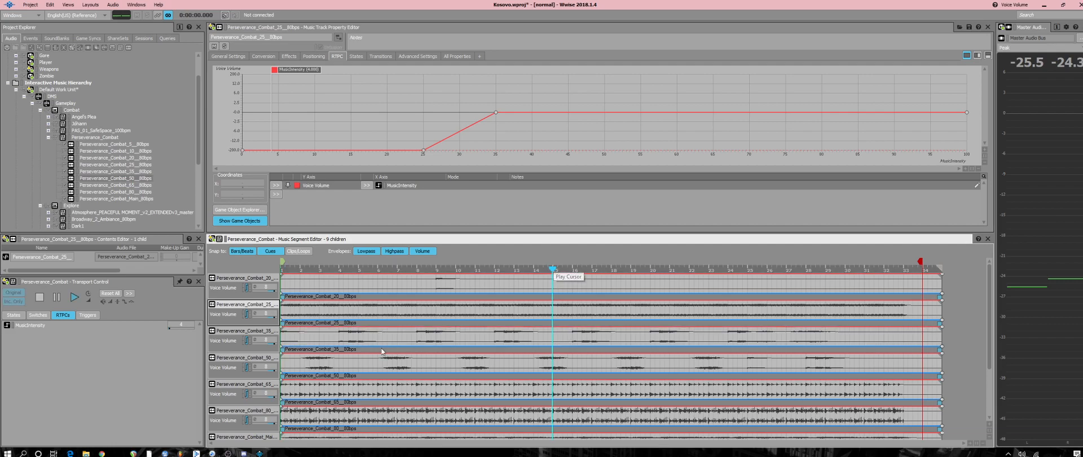
# Raise MusicIntensity gradually to 100 while Perseverance_Combat plays, bringing in all combat layers, and stop playback.
pyautogui.moveTo(290, 76)
pyautogui.mouseDown()
pyautogui.moveTo(253, 77)
pyautogui.moveTo(454, 100)
pyautogui.moveTo(936, 115)
pyautogui.moveTo(937, 148)
pyautogui.mouseUp()
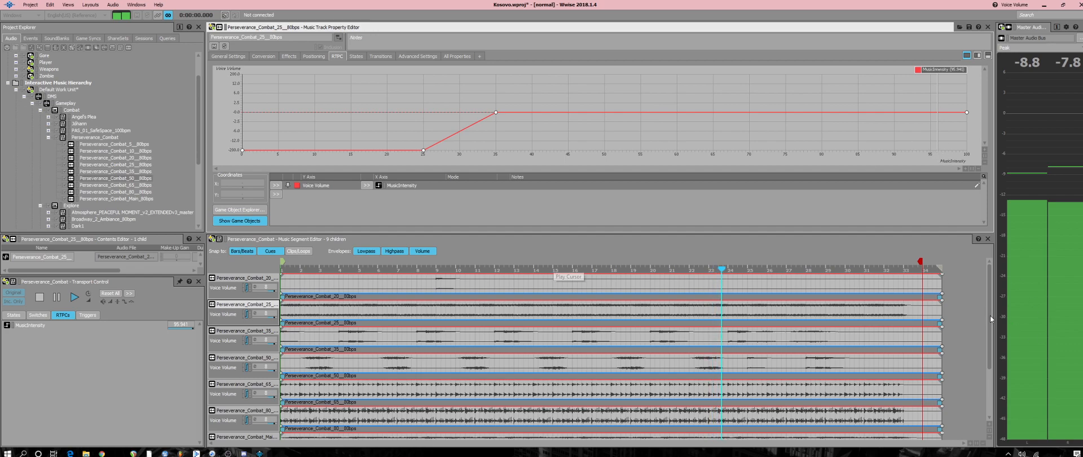
pyautogui.moveTo(990, 316); pyautogui.dragTo(1001, 375)
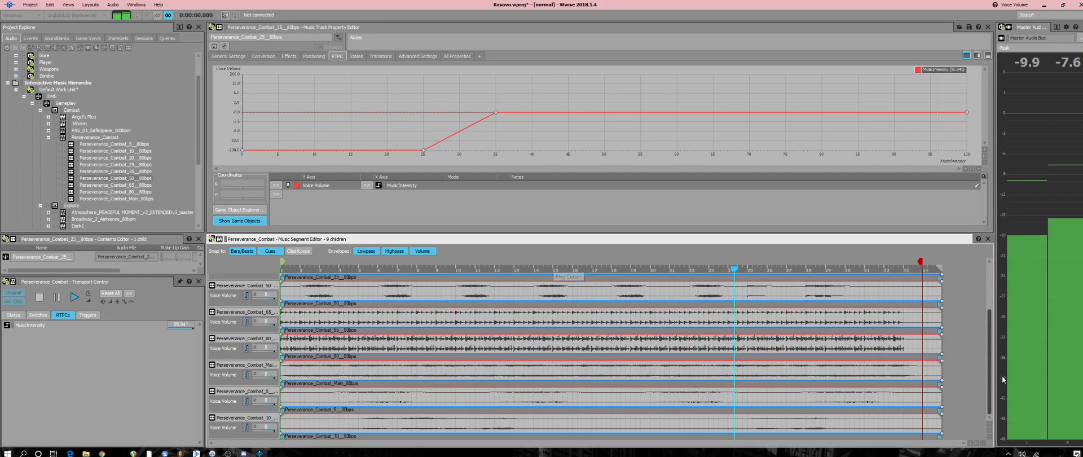
pyautogui.moveTo(938, 69)
pyautogui.mouseDown()
pyautogui.moveTo(797, 69)
pyautogui.moveTo(537, 35)
pyautogui.moveTo(484, 44)
pyautogui.moveTo(464, 68)
pyautogui.moveTo(980, 80)
pyautogui.mouseUp()
pyautogui.rightClick(986, 83)
pyautogui.click(943, 72)
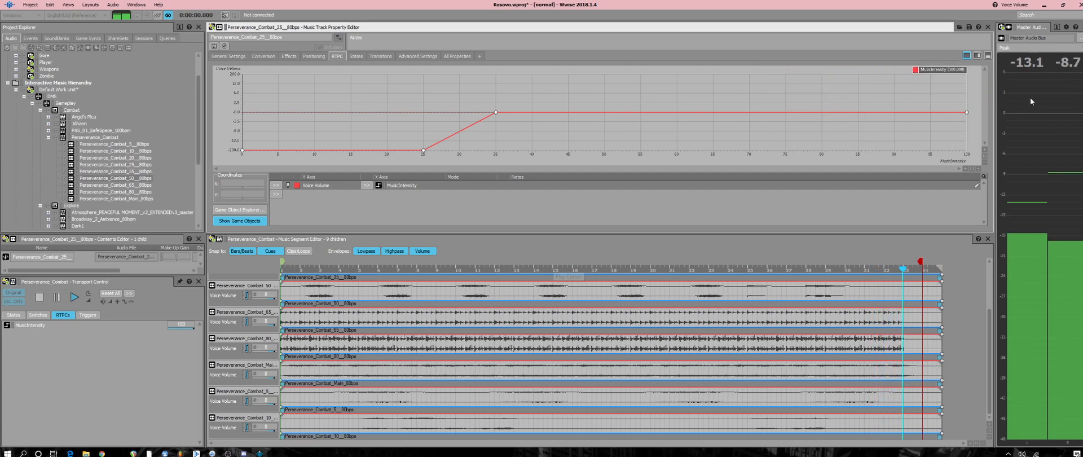
pyautogui.press('space')
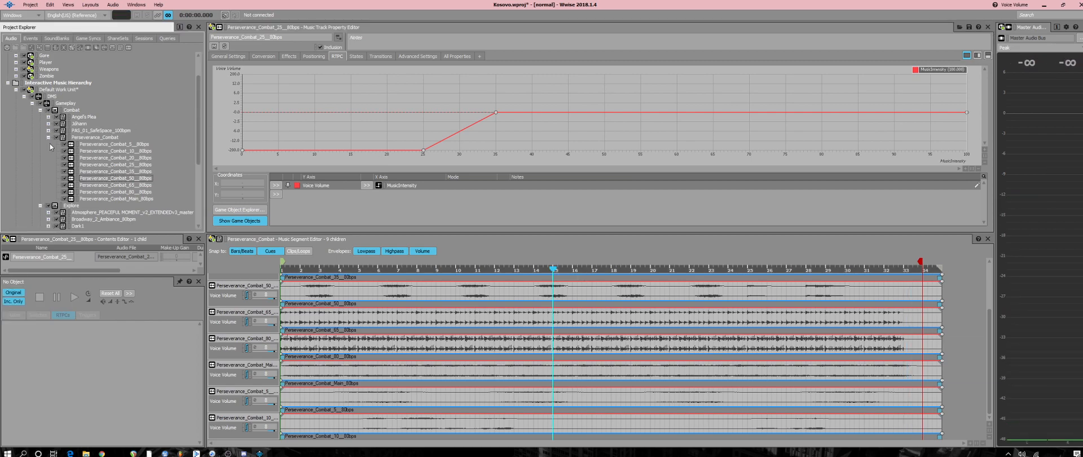
# Collapse Perseverance_Combat, play the StargazingVersionII_Ambiance_80bpm segment, and set its track's Voice Volume to 10.
pyautogui.click(48, 137)
pyautogui.click(85, 130)
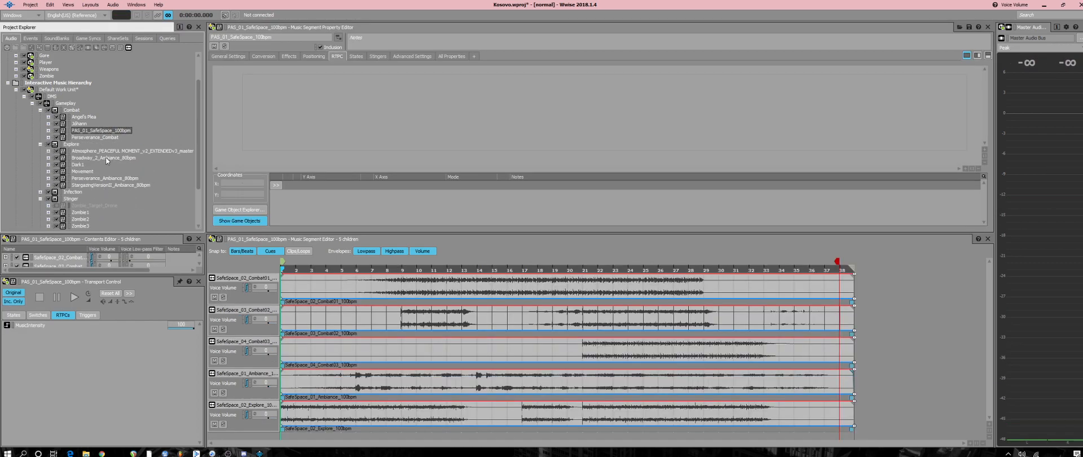
pyautogui.scroll(-3, 107, 161)
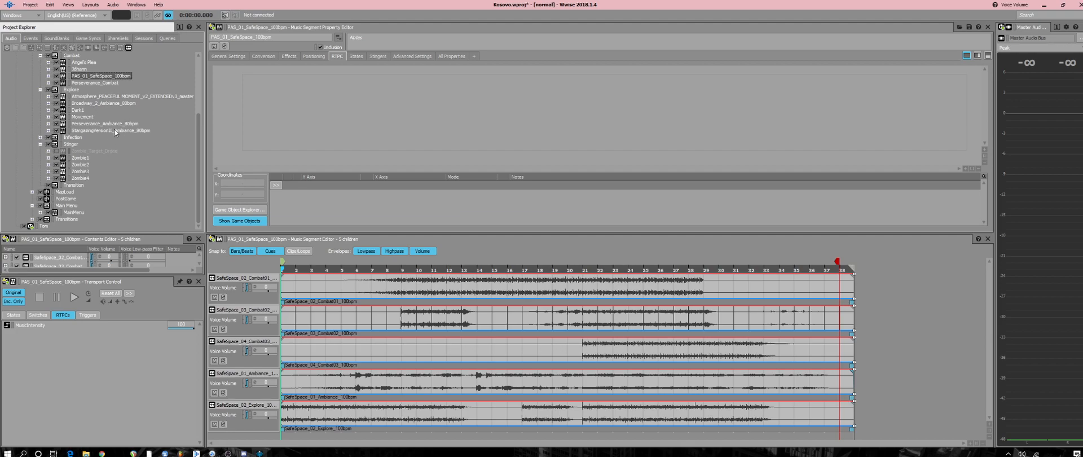
pyautogui.click(115, 130)
pyautogui.press('space')
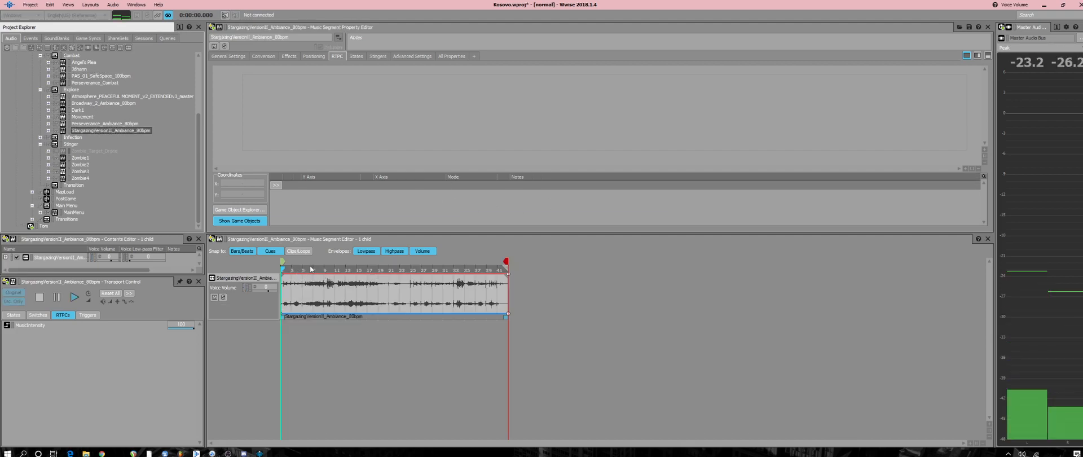
pyautogui.write('10')
pyautogui.press('Return')
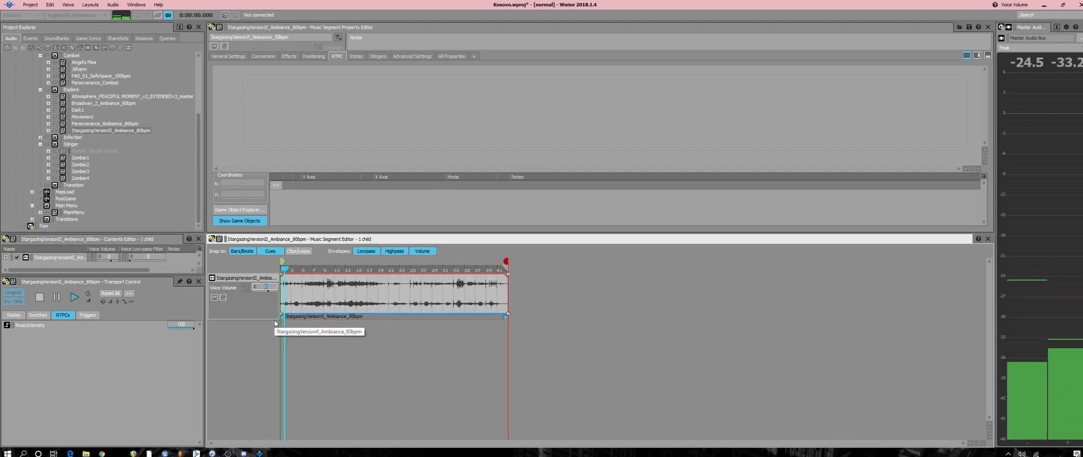
# Play StargazingVersionII_Ambiance_80bpm from near bar 13 to check its loudness, and stop playback.
pyautogui.press('space')
pyautogui.click(346, 274)
pyautogui.press('space')
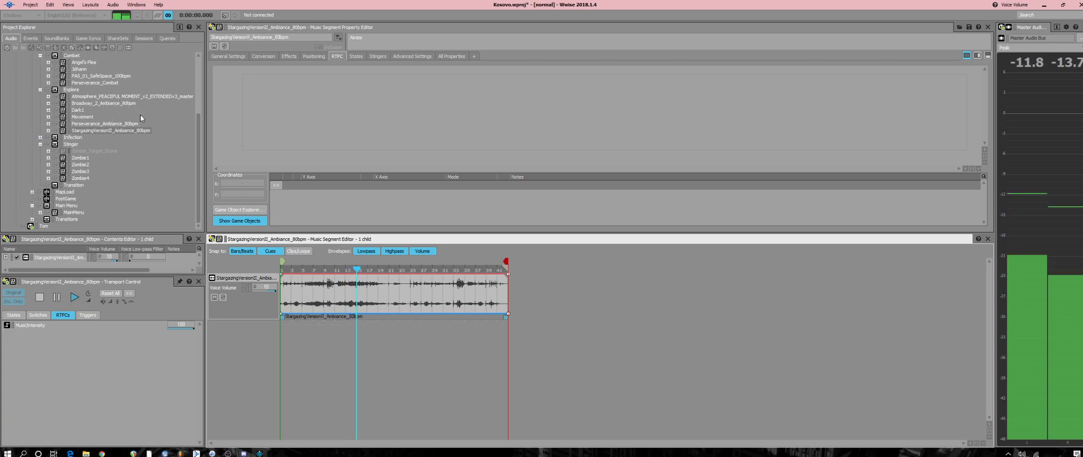
pyautogui.press('space')
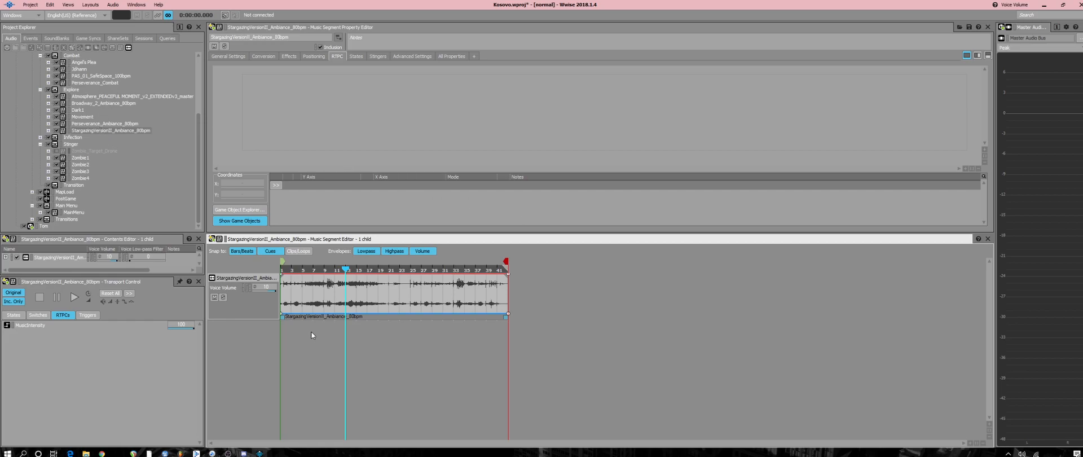
# Reopen Perseverance_Combat with the Perseverance_Combat_50 track's volume curve and lower MusicIntensity to 0.
pyautogui.click(106, 81)
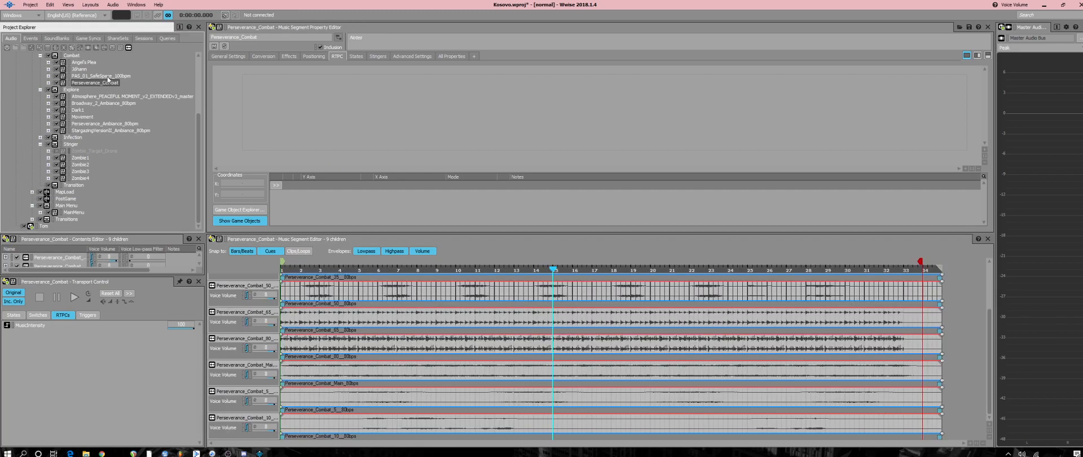
pyautogui.click(987, 349)
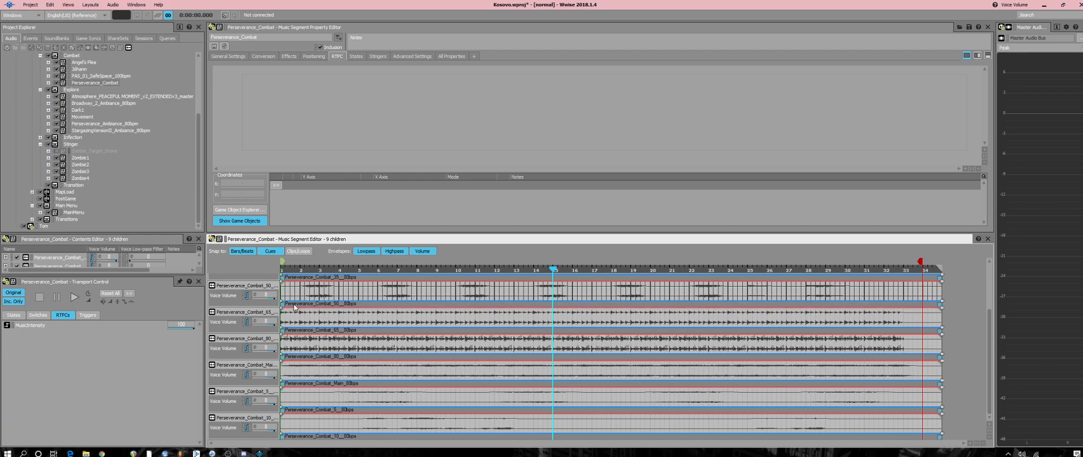
pyautogui.click(294, 305)
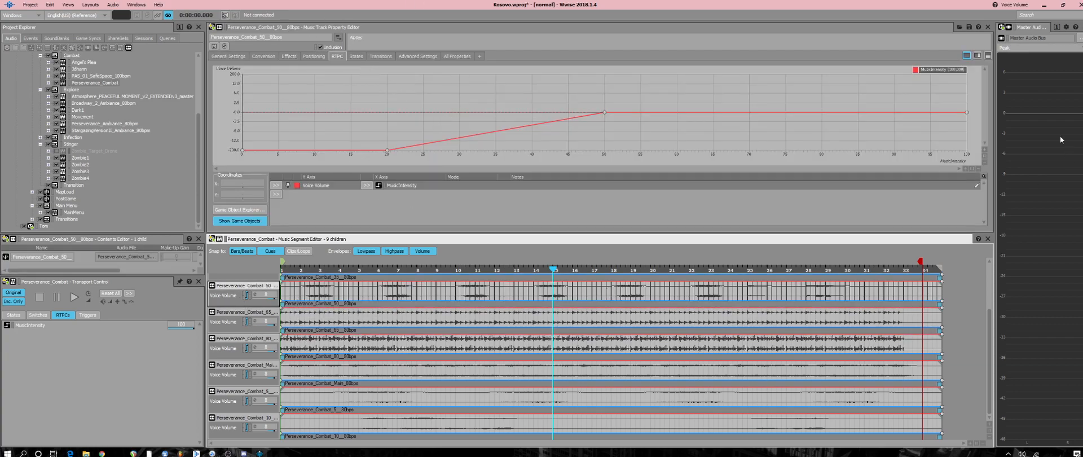
pyautogui.moveTo(968, 68); pyautogui.dragTo(463, 95)
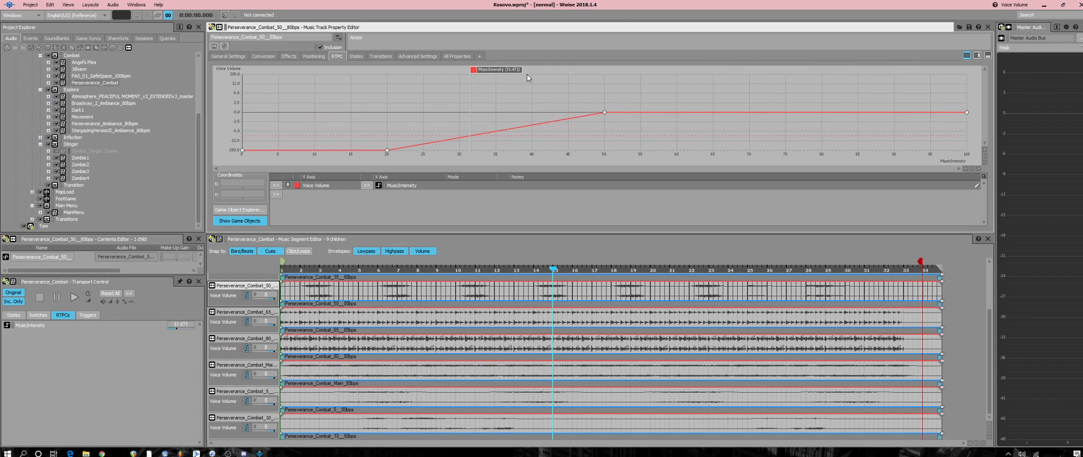
pyautogui.moveTo(527, 75)
pyautogui.mouseDown()
pyautogui.moveTo(458, 79)
pyautogui.moveTo(471, 80)
pyautogui.mouseUp()
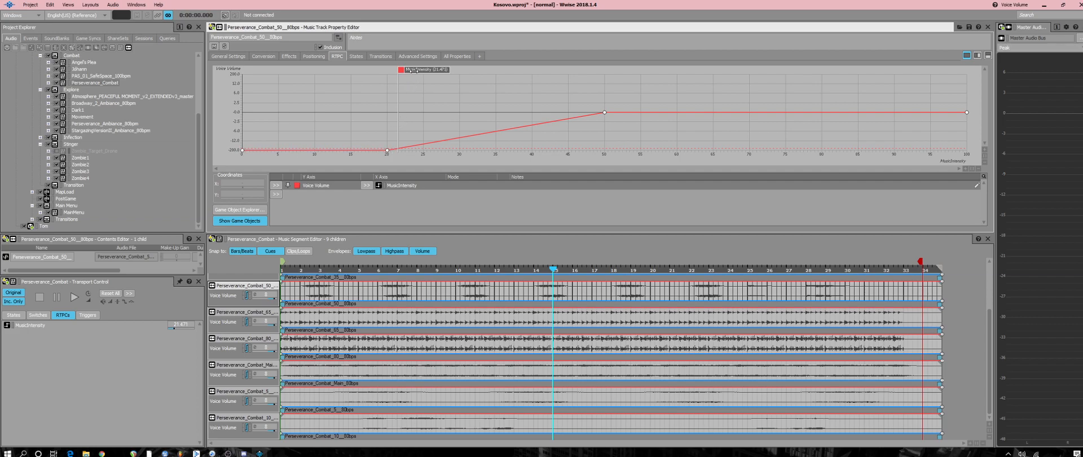
pyautogui.moveTo(415, 70); pyautogui.dragTo(249, 74)
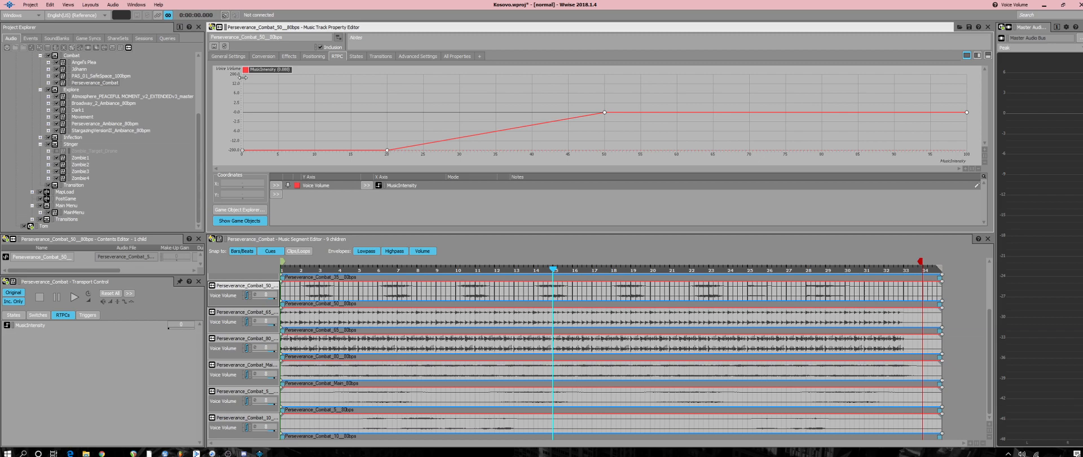
# Raise MusicIntensity above 20, play Perseverance_Combat while lowering it to about 21, and stop playback.
pyautogui.moveTo(256, 86)
pyautogui.mouseDown()
pyautogui.moveTo(606, 86)
pyautogui.moveTo(477, 68)
pyautogui.mouseUp()
pyautogui.press('space')
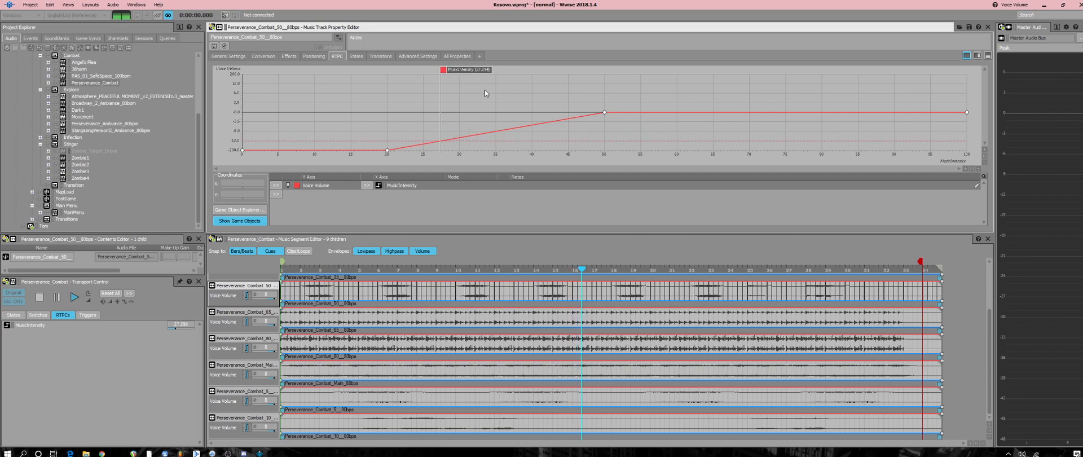
pyautogui.moveTo(470, 71)
pyautogui.mouseDown()
pyautogui.moveTo(430, 73)
pyautogui.moveTo(422, 99)
pyautogui.mouseUp()
pyautogui.press('space')
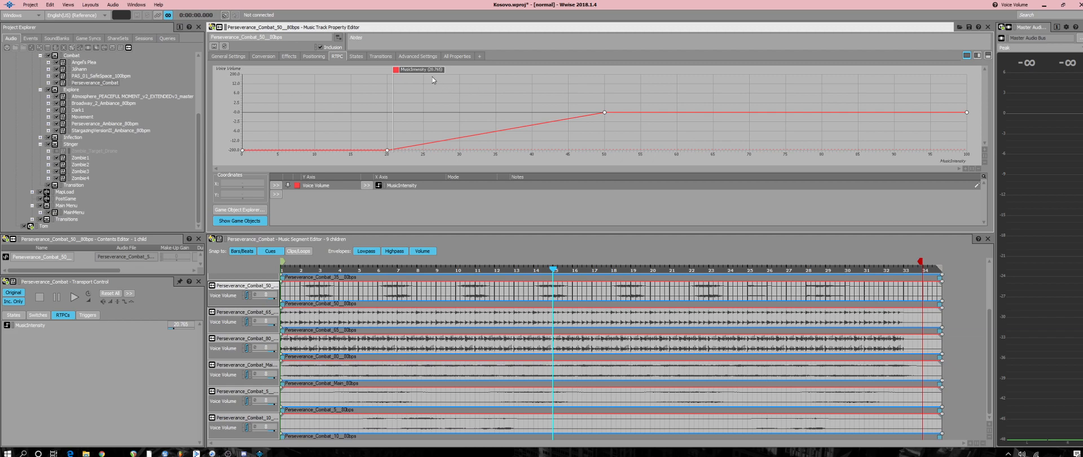
# Raise MusicIntensity to about 98, play Perseverance_Combat while lowering it to about 42, and stop playback.
pyautogui.moveTo(417, 67)
pyautogui.mouseDown()
pyautogui.moveTo(374, 91)
pyautogui.moveTo(499, 116)
pyautogui.mouseUp()
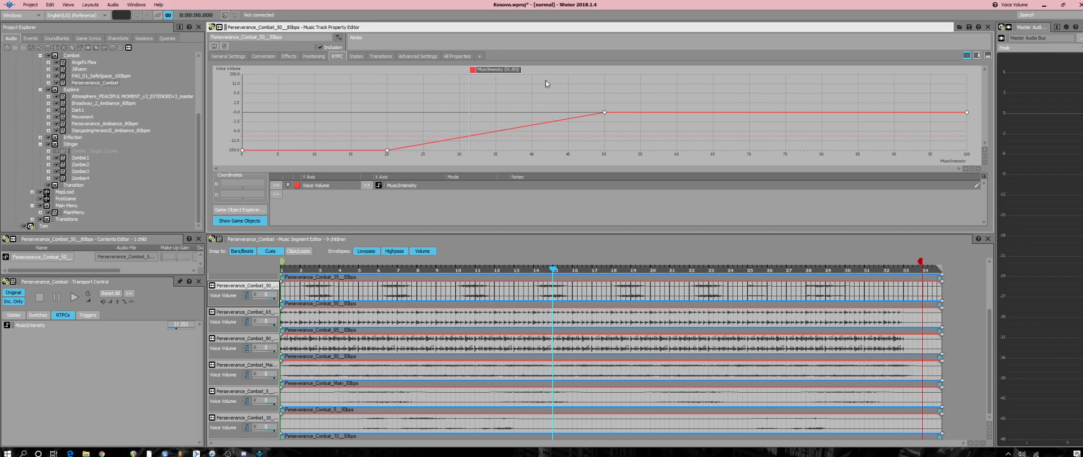
pyautogui.moveTo(488, 70)
pyautogui.mouseDown()
pyautogui.moveTo(543, 86)
pyautogui.moveTo(717, 90)
pyautogui.moveTo(931, 128)
pyautogui.mouseUp()
pyautogui.press('space')
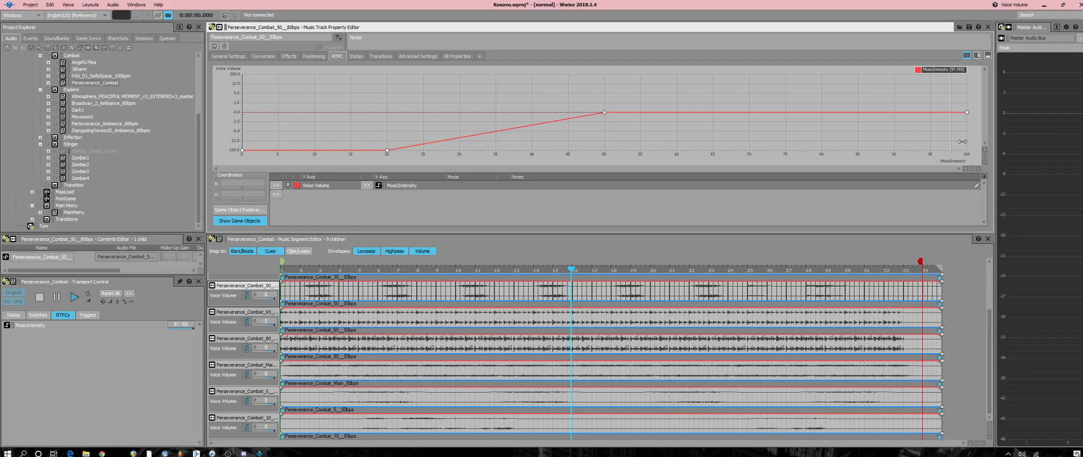
pyautogui.moveTo(962, 142); pyautogui.dragTo(959, 146)
pyautogui.moveTo(893, 146); pyautogui.dragTo(548, 146)
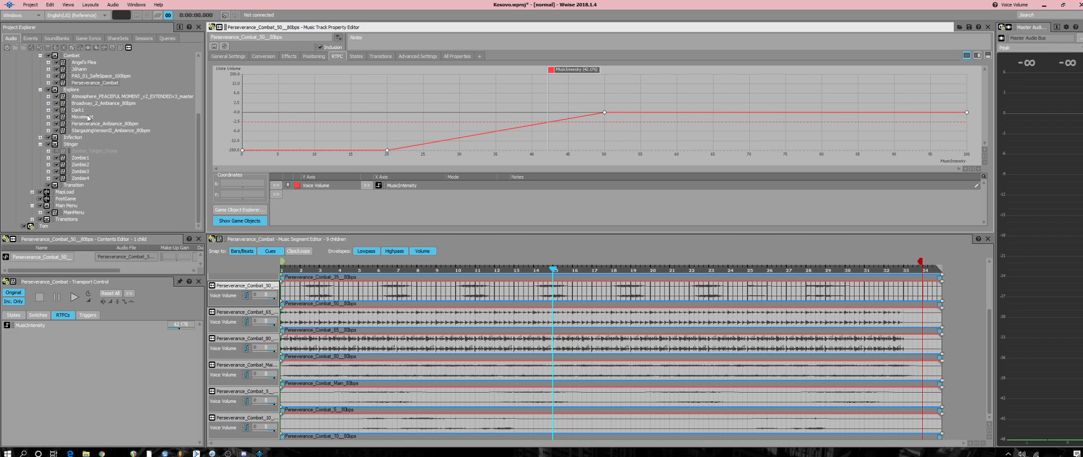
# Open the Broadway_2_Ambiance_80bpm explore segment, play it briefly from near bar 9, and stop playback.
pyautogui.click(102, 96)
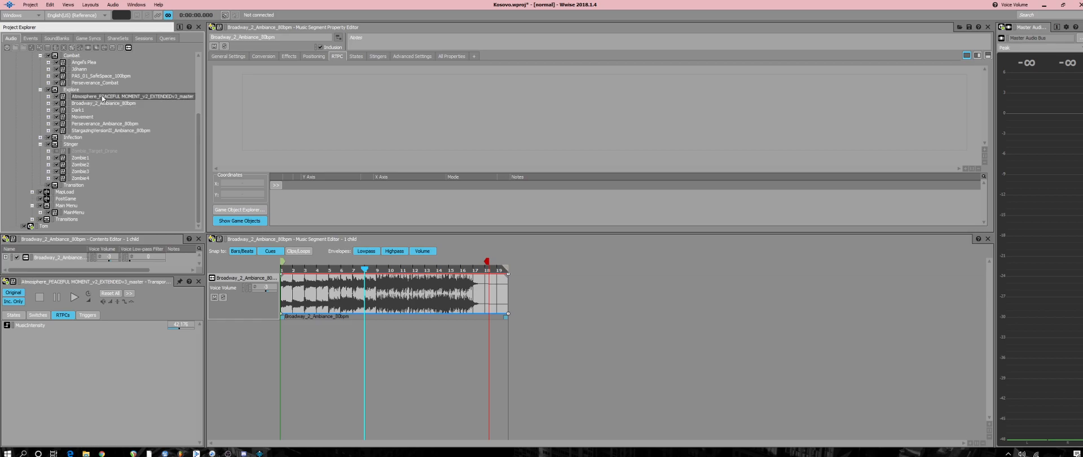
pyautogui.click(101, 104)
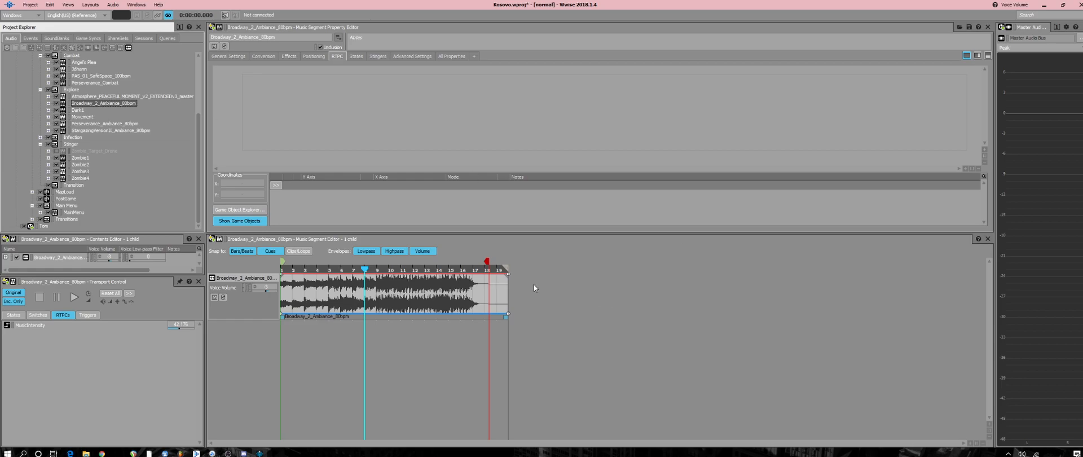
pyautogui.click(375, 273)
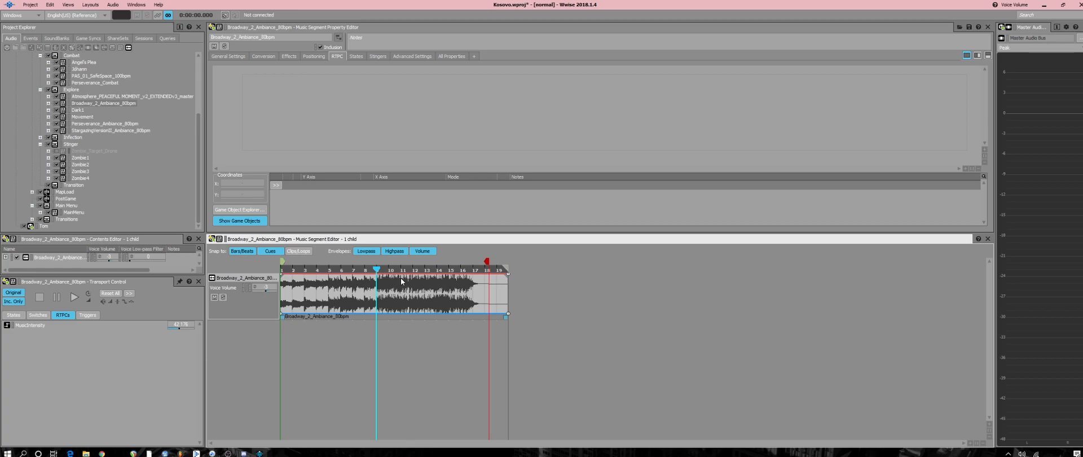
pyautogui.press('space')
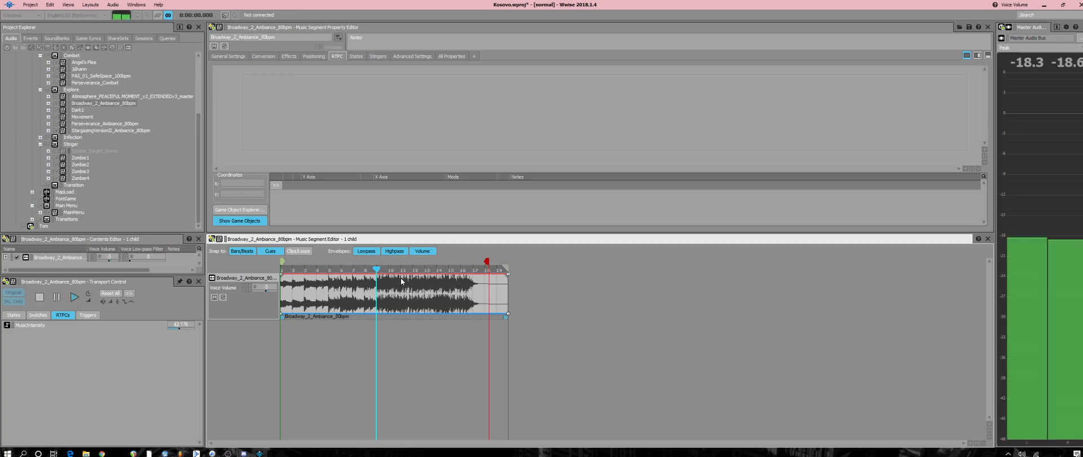
pyautogui.press('space')
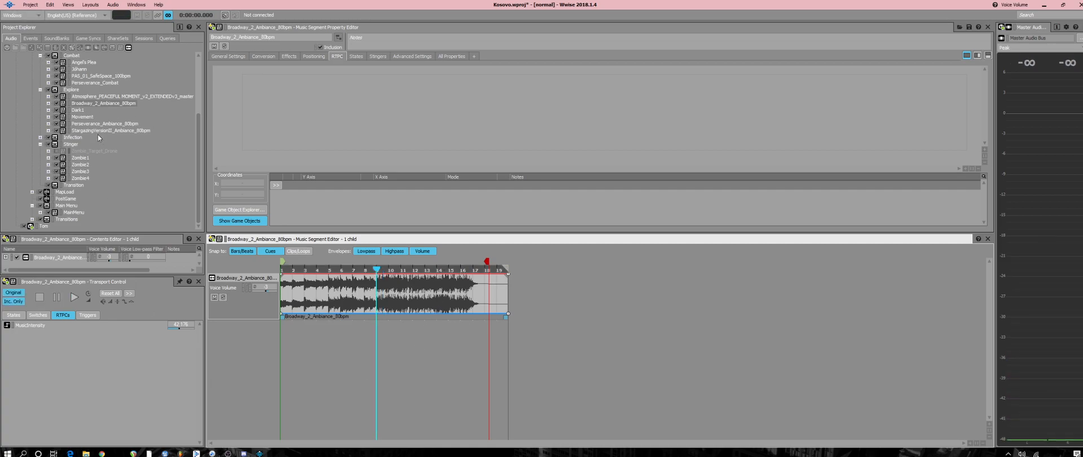
# Select StargazingVersionII_Ambiance_80bpm and view the PAS_01_SafeSpace_100bpm and Perseverance_Ambiance_80bpm segments in turn.
pyautogui.click(97, 134)
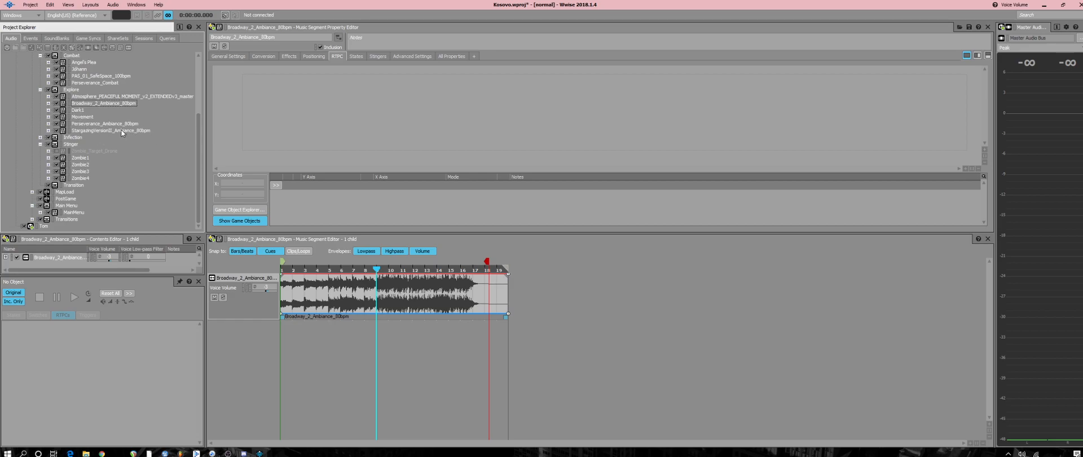
pyautogui.moveTo(121, 130); pyautogui.dragTo(116, 125)
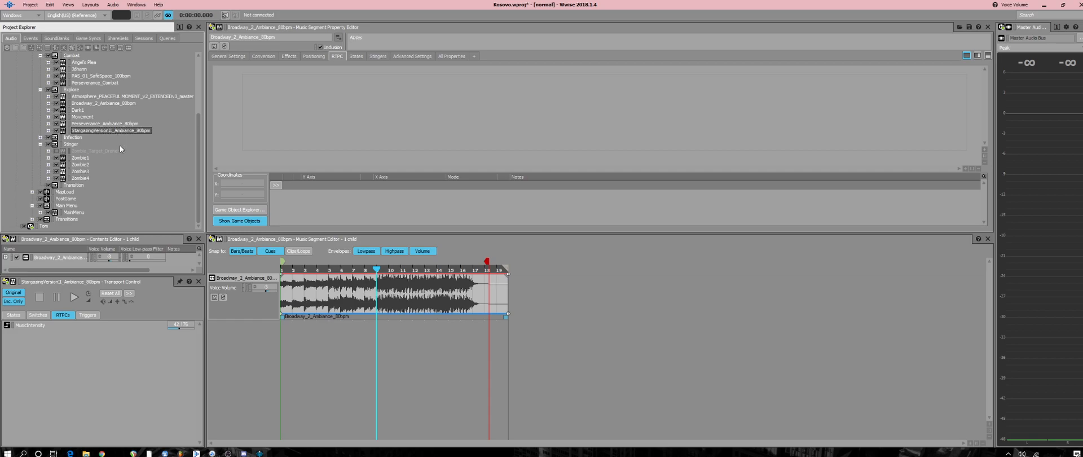
pyautogui.click(83, 76)
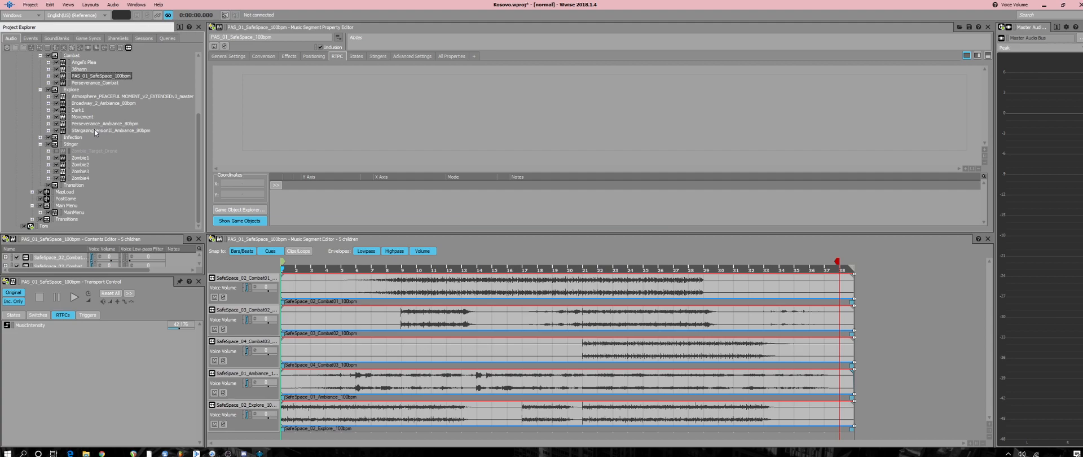
pyautogui.click(81, 110)
pyautogui.click(81, 117)
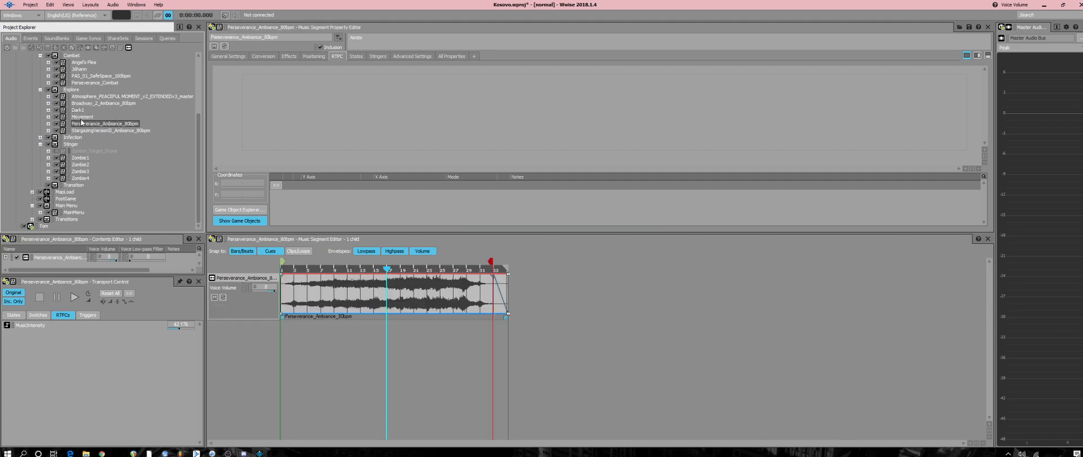
# Open the Movement explore segment, play it briefly from about bar 12, and stop playback.
pyautogui.click(48, 117)
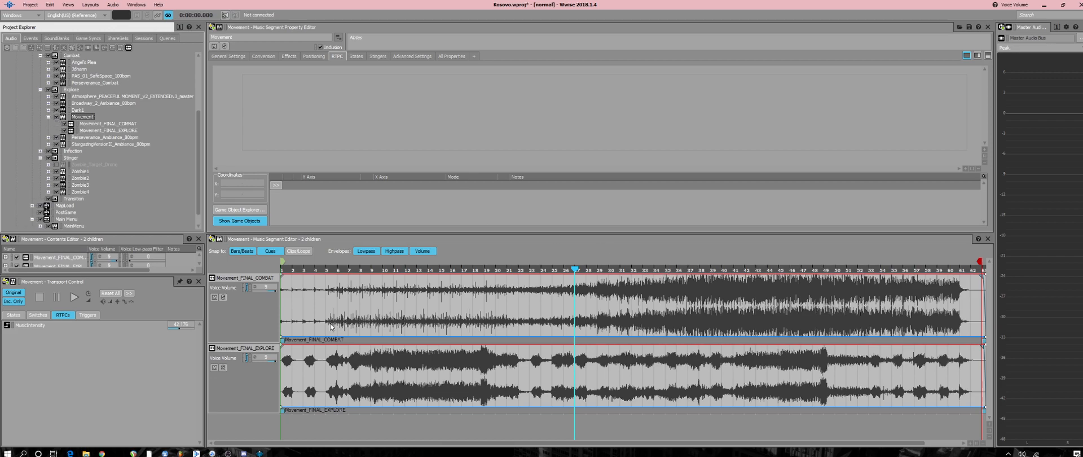
pyautogui.click(411, 275)
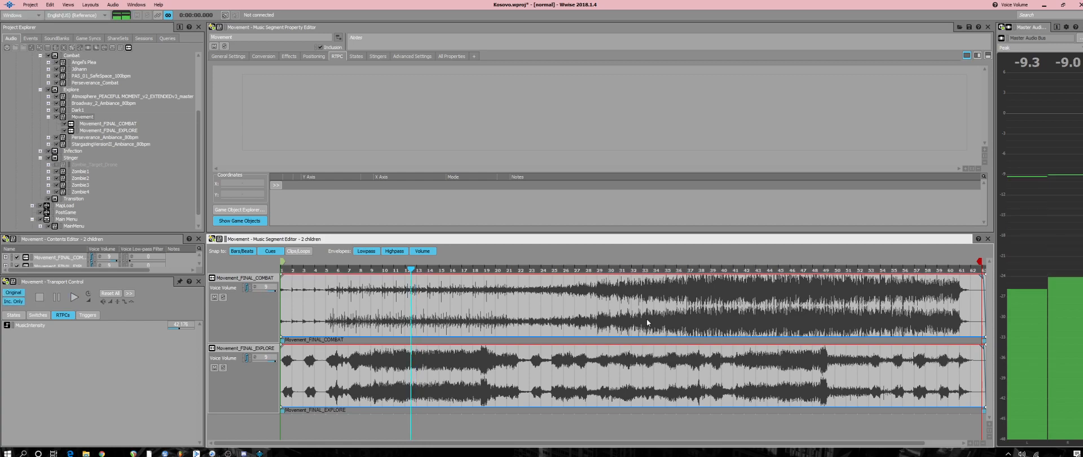
pyautogui.press('space')
# Show the Movement_FINAL_COMBAT track's RTPC curve, play from about bar 29 while raising MusicIntensity to about 57, and stop playback.
pyautogui.click(598, 273)
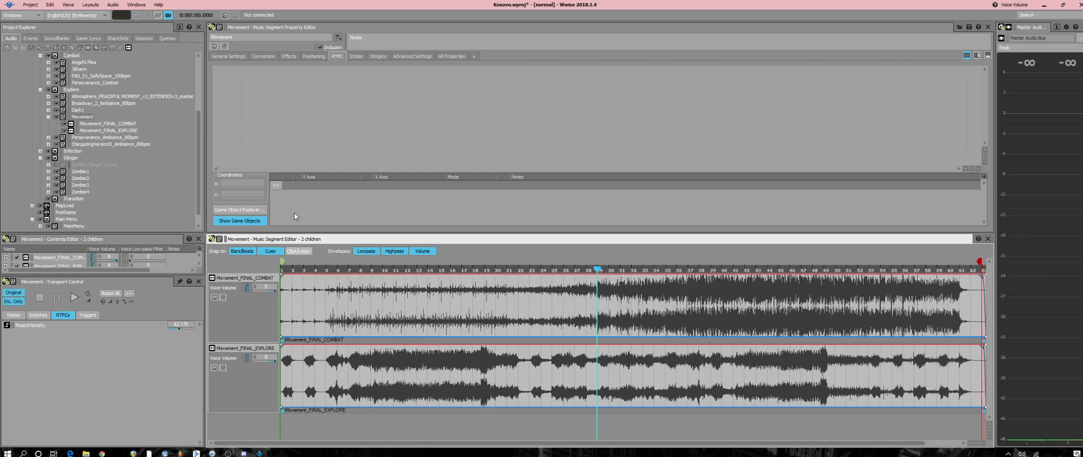
pyautogui.click(251, 313)
pyautogui.press('space')
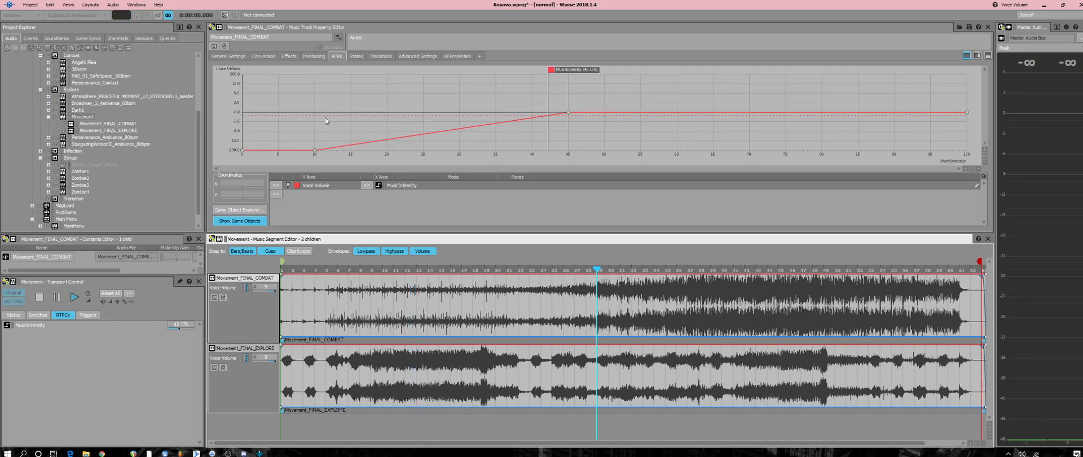
pyautogui.moveTo(562, 70); pyautogui.dragTo(590, 62)
pyautogui.rightClick(591, 61)
pyautogui.click(581, 46)
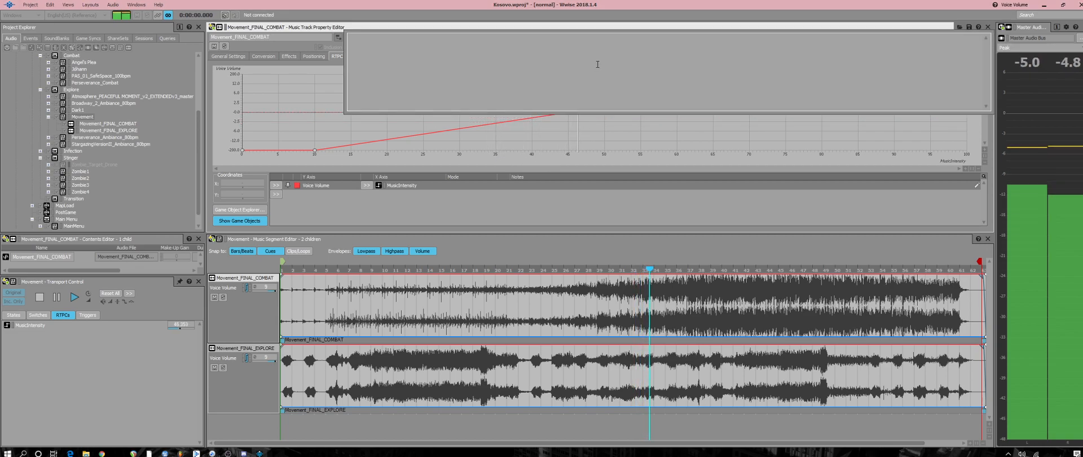
pyautogui.moveTo(600, 72); pyautogui.dragTo(676, 109)
pyautogui.press('space')
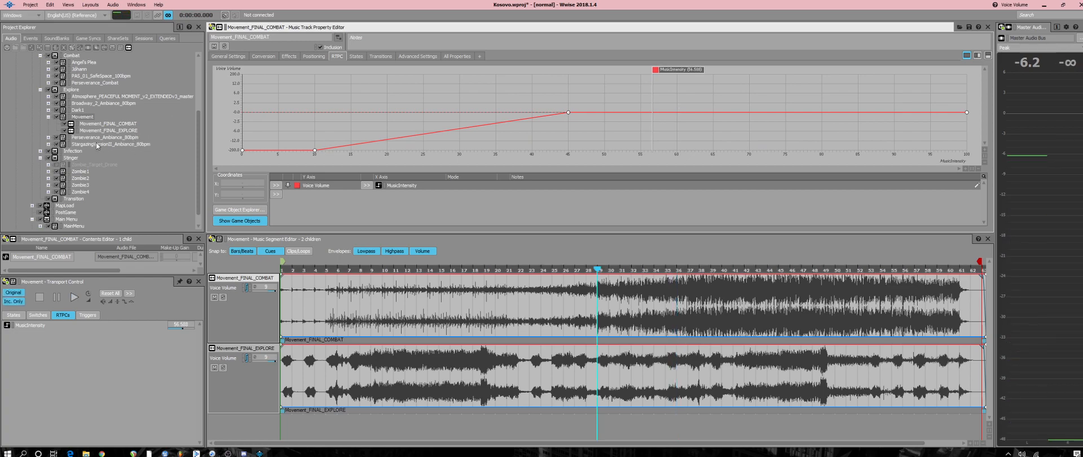
# Collapse the Movement segment in Explore, and audition StargazingVersionII_Ambiance_80bpm in short playbacks.
pyautogui.click(79, 82)
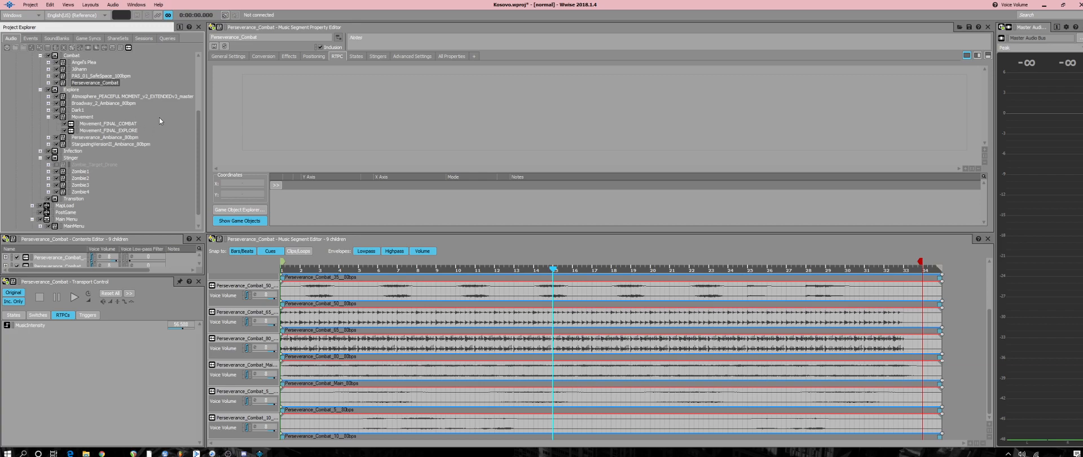
pyautogui.click(49, 117)
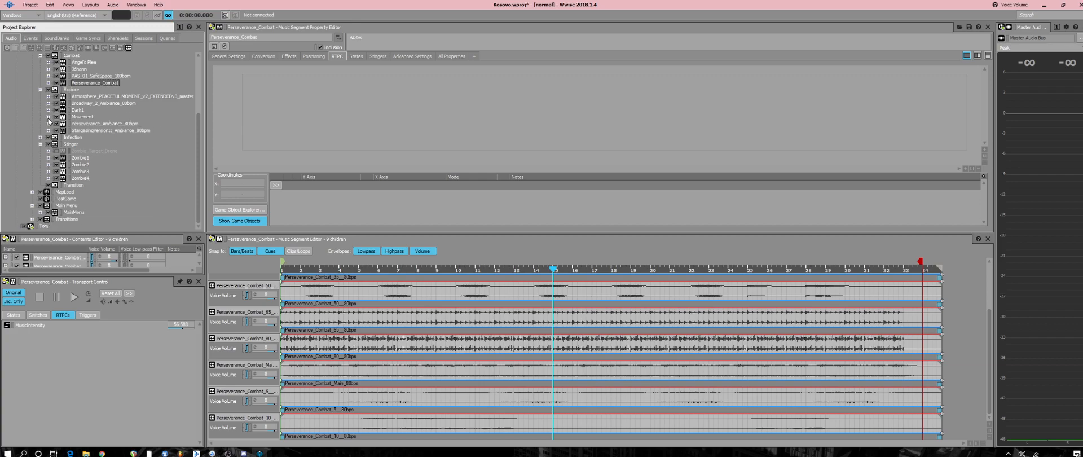
pyautogui.click(102, 131)
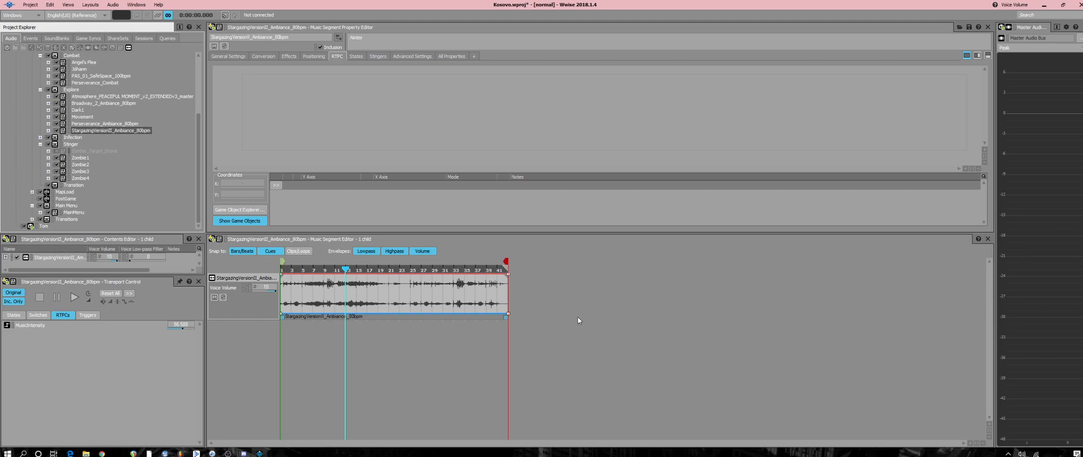
pyautogui.press('space')
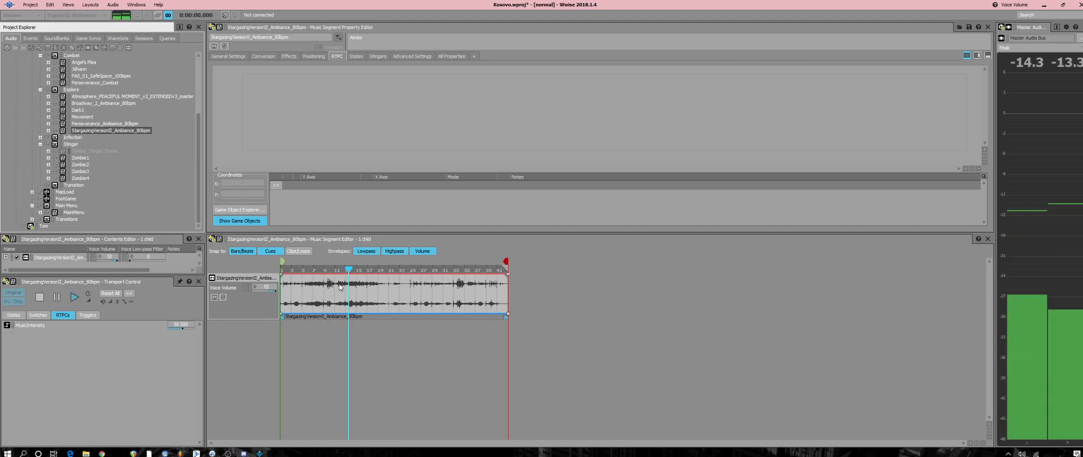
pyautogui.press('space')
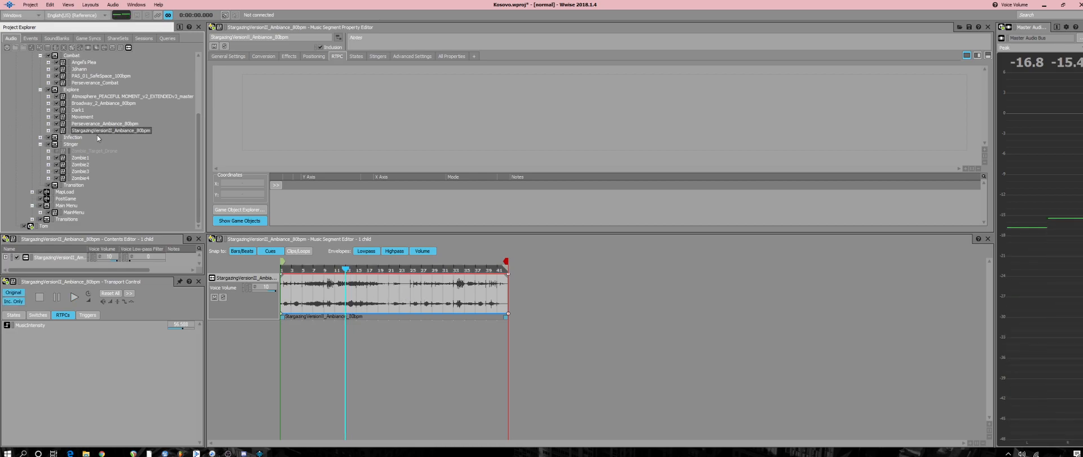
pyautogui.press('space')
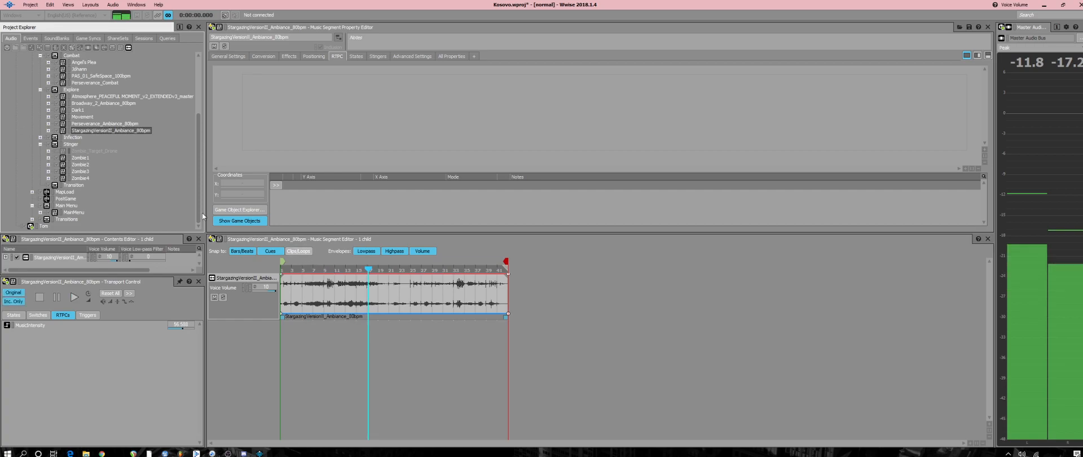
pyautogui.press('space')
# Set the voice volume of the PAS_01_SafeSpace_100bpm combat segment to 10 in its general settings.
pyautogui.click(89, 77)
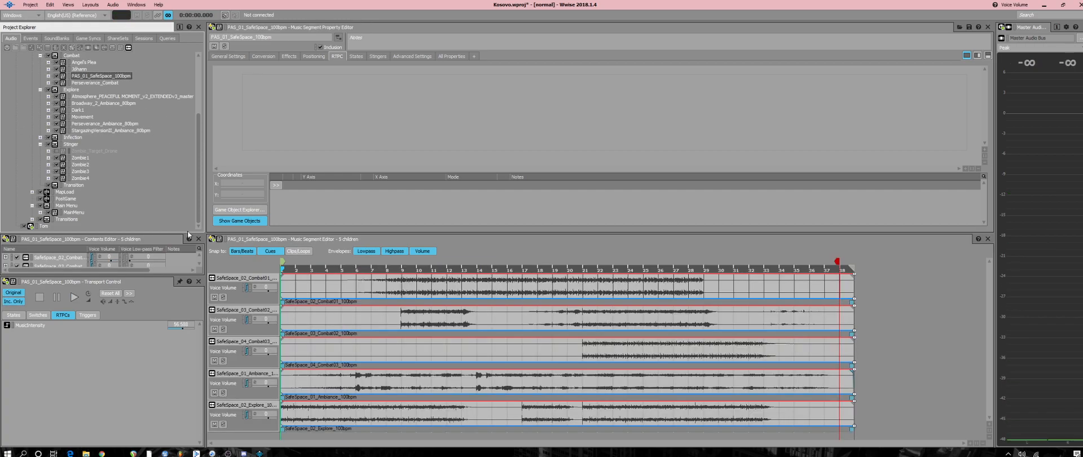
pyautogui.click(989, 431)
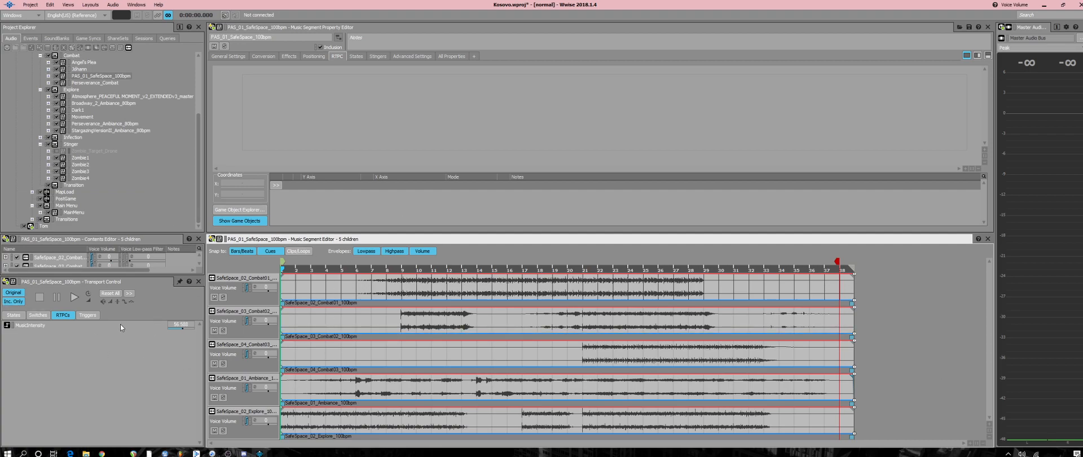
pyautogui.rightClick(95, 77)
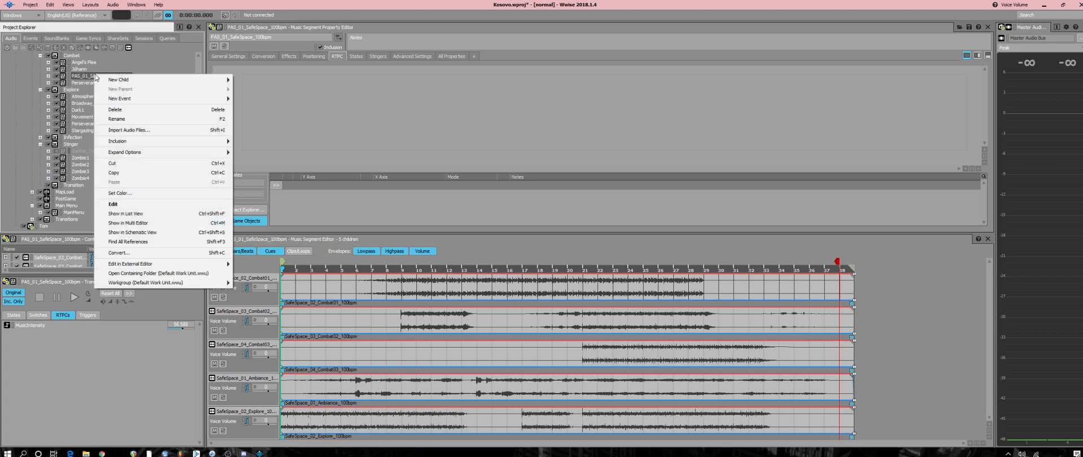
pyautogui.click(75, 83)
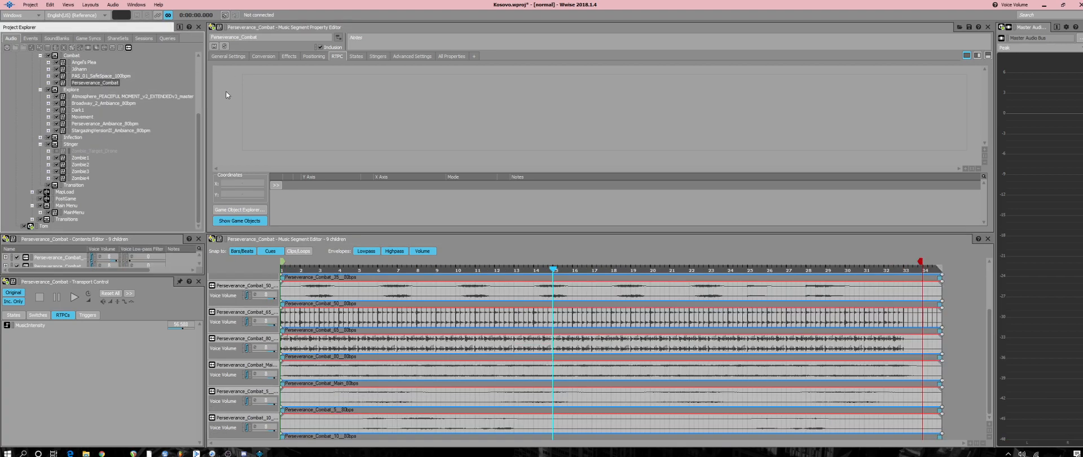
pyautogui.click(78, 76)
pyautogui.click(227, 56)
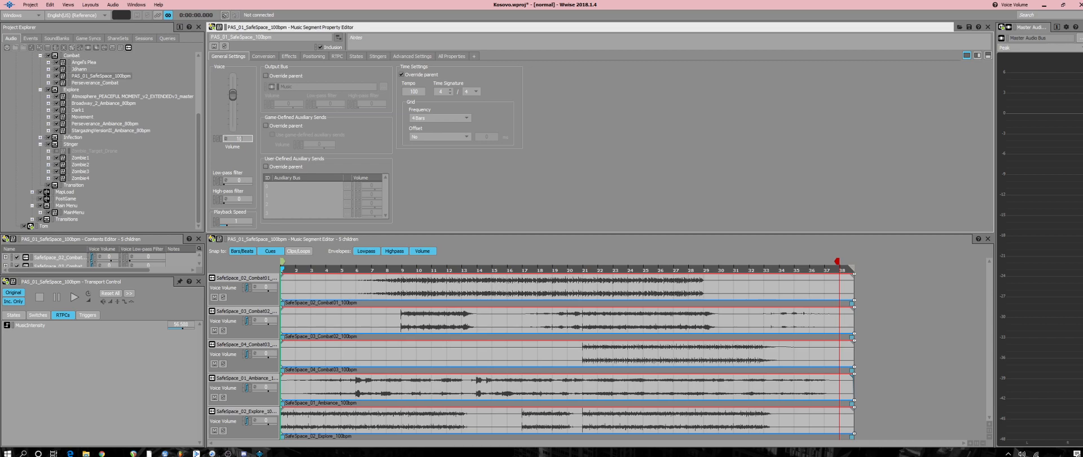
pyautogui.press('Tab')
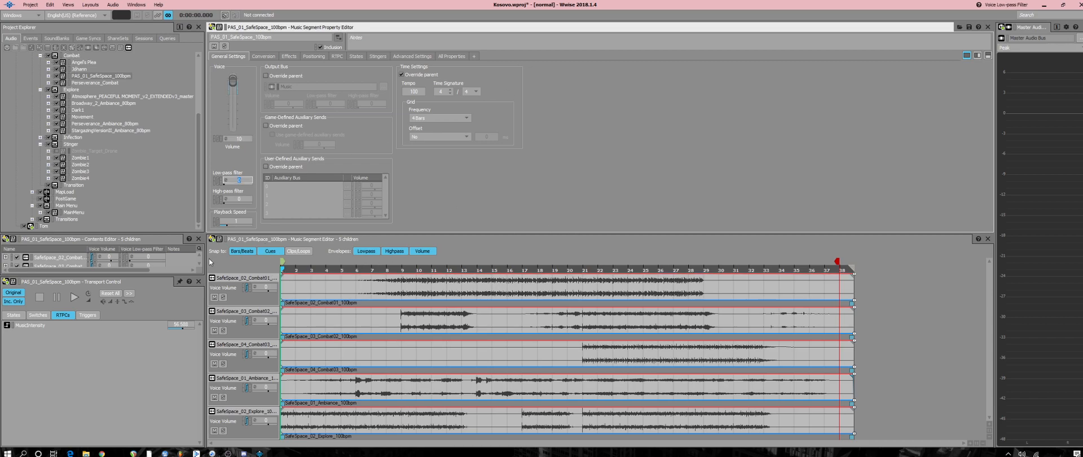
pyautogui.click(79, 77)
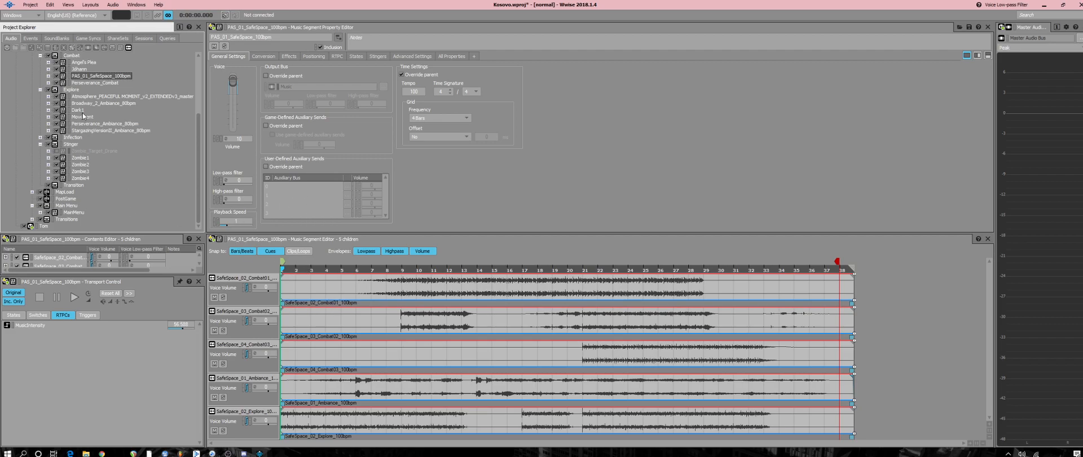
# Expand PAS_01_SafeSpace_100bpm and show the RTPC volume curve of its SafeSpace_02_Combat01_100bpm track.
pyautogui.click(49, 76)
pyautogui.click(125, 89)
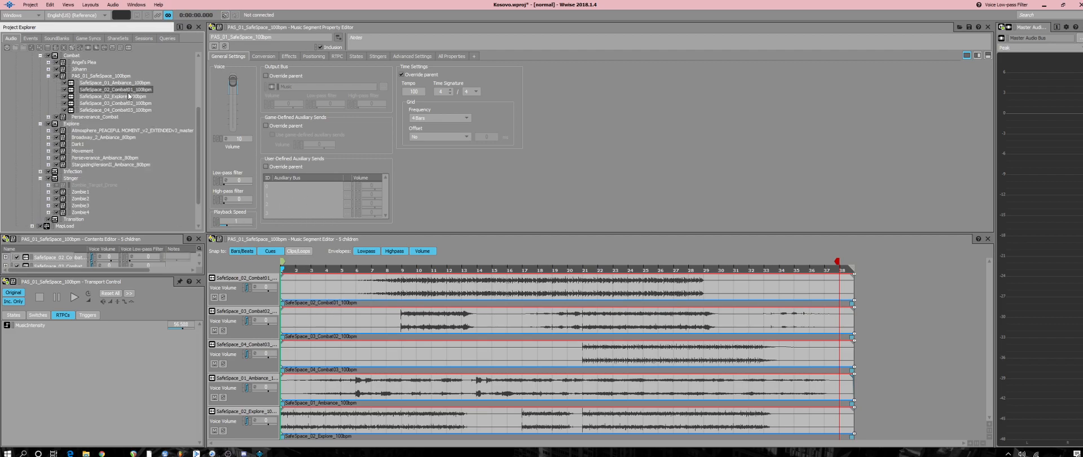
pyautogui.click(236, 300)
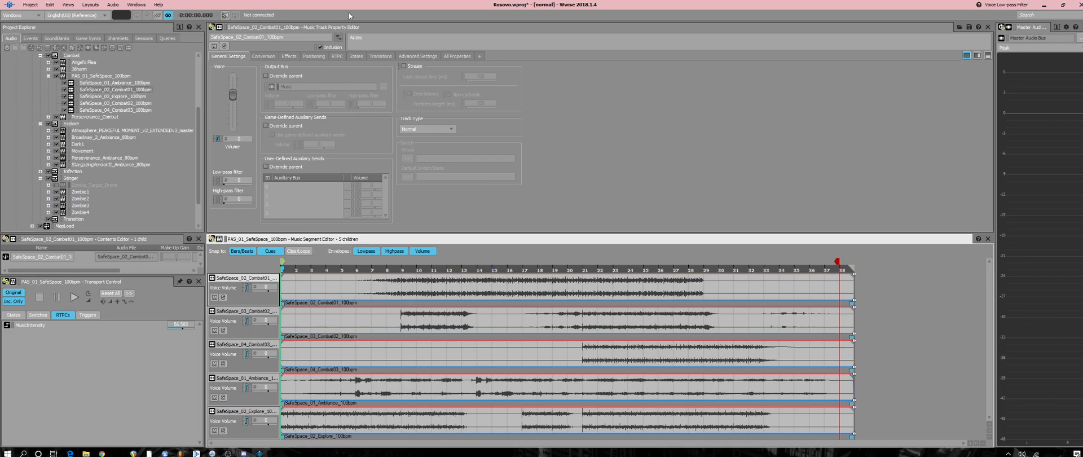
pyautogui.click(336, 56)
# Play the SafeSpace segment with MusicIntensity at 0, and raise the parameter to about 79 during playback.
pyautogui.press('space')
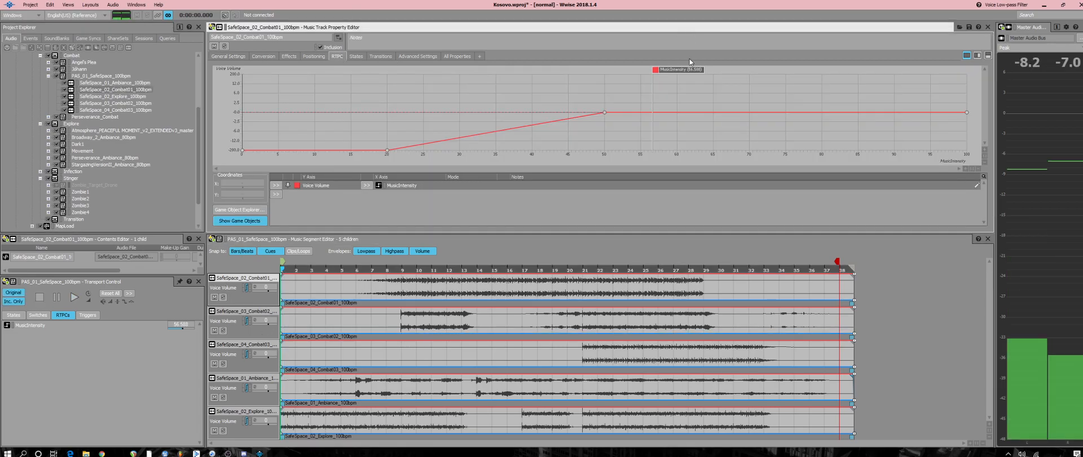
pyautogui.moveTo(682, 70); pyautogui.dragTo(111, 73)
pyautogui.press('space')
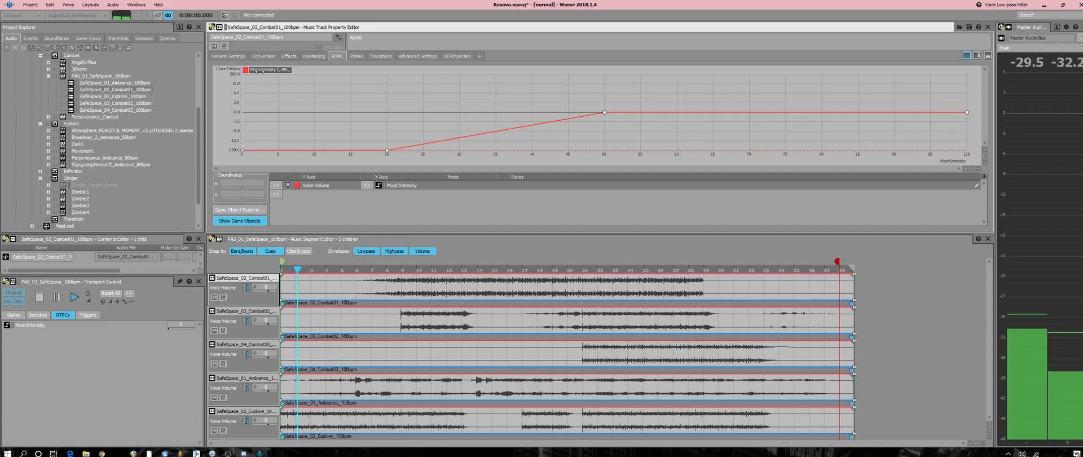
pyautogui.moveTo(261, 71); pyautogui.dragTo(827, 105)
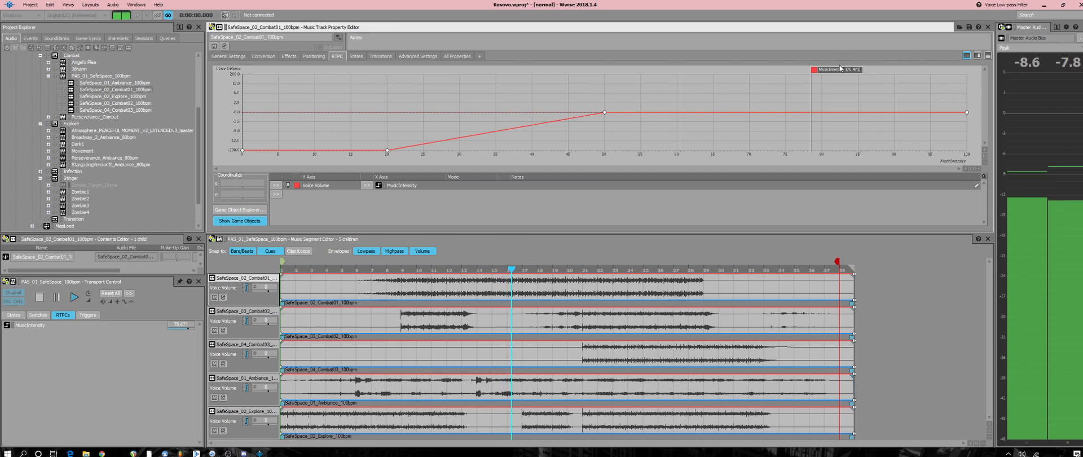
# Audition the SafeSpace layers with MusicIntensity at about 60, 95, 27 and 21, and stop playback.
pyautogui.moveTo(840, 69); pyautogui.dragTo(846, 91)
pyautogui.moveTo(676, 91)
pyautogui.mouseDown()
pyautogui.moveTo(499, 100)
pyautogui.moveTo(407, 120)
pyautogui.moveTo(705, 135)
pyautogui.mouseUp()
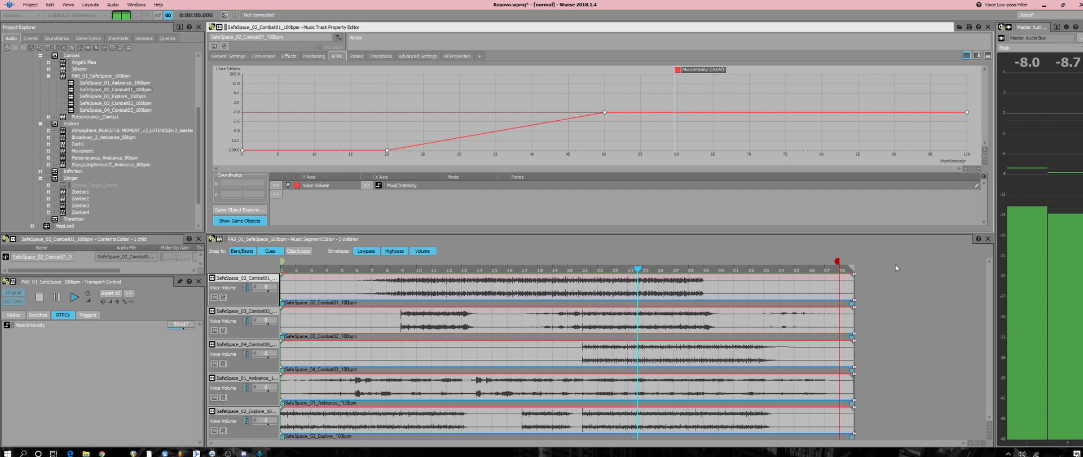
pyautogui.moveTo(699, 70); pyautogui.dragTo(953, 98)
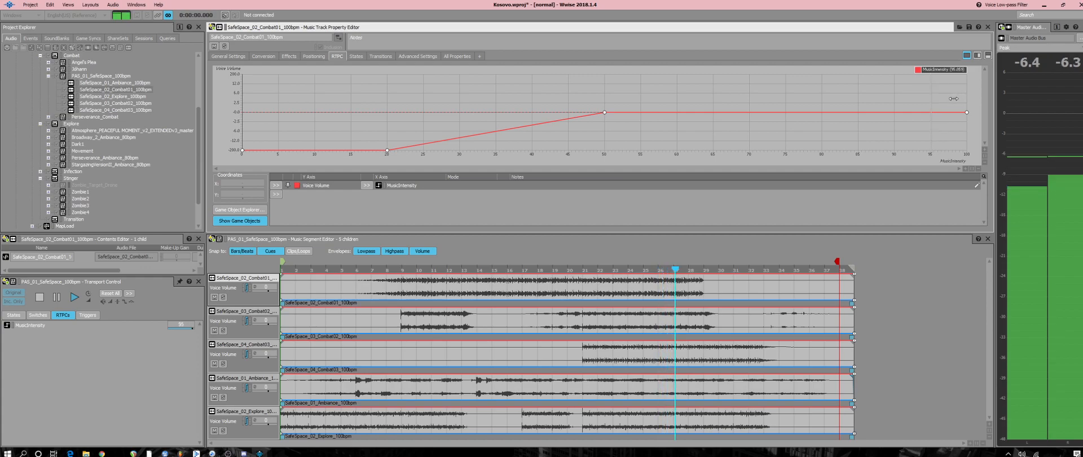
pyautogui.moveTo(953, 99); pyautogui.dragTo(483, 132)
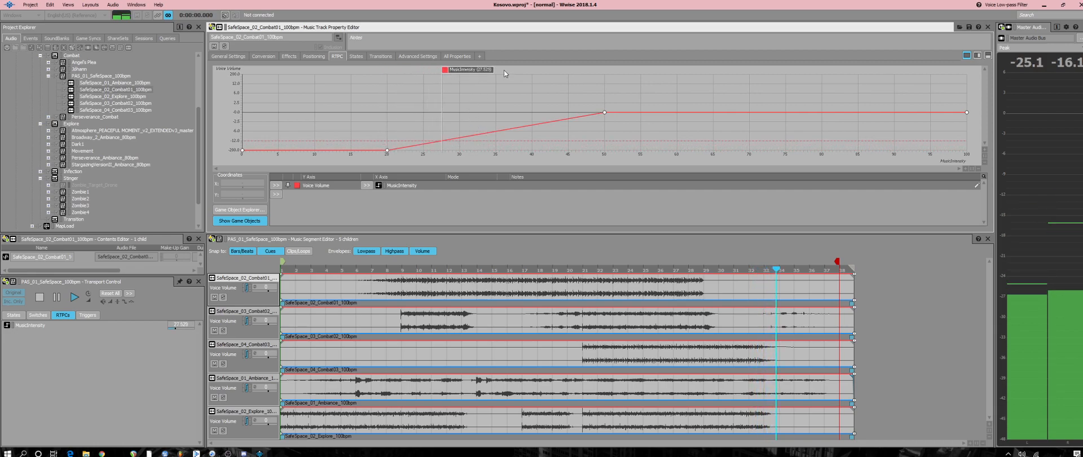
pyautogui.moveTo(512, 71); pyautogui.dragTo(417, 82)
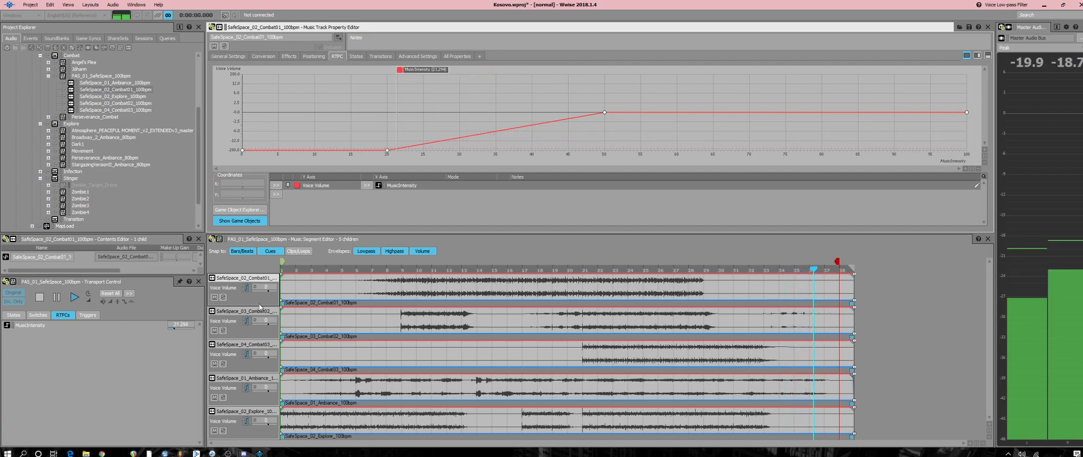
pyautogui.click(82, 298)
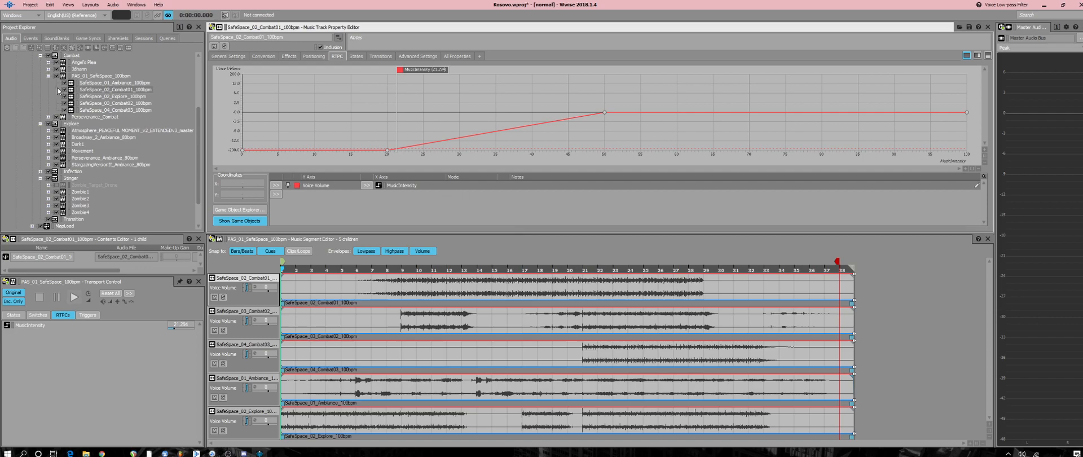
# Open the MainMenu music segment, audition its theme from around bar 15, and place the play cursor near bar 11.
pyautogui.scroll(-2, 98, 123)
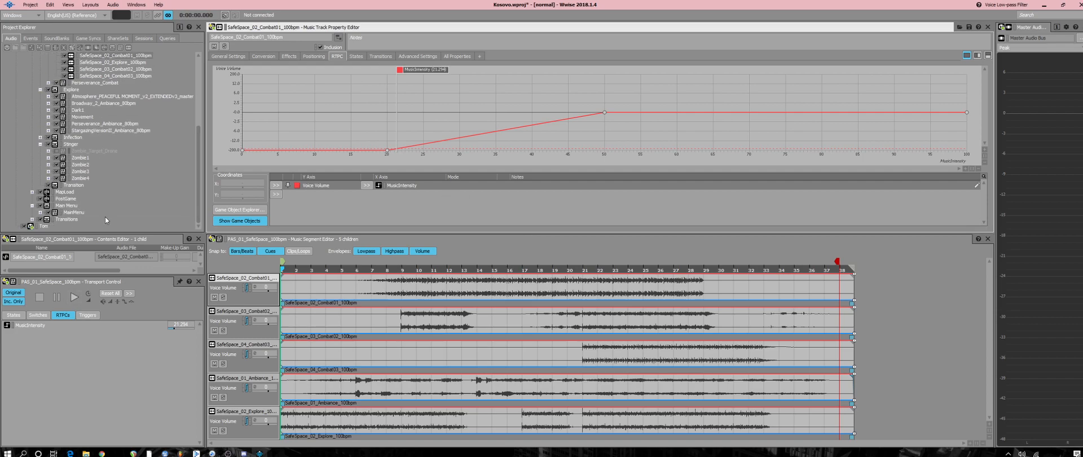
pyautogui.click(70, 212)
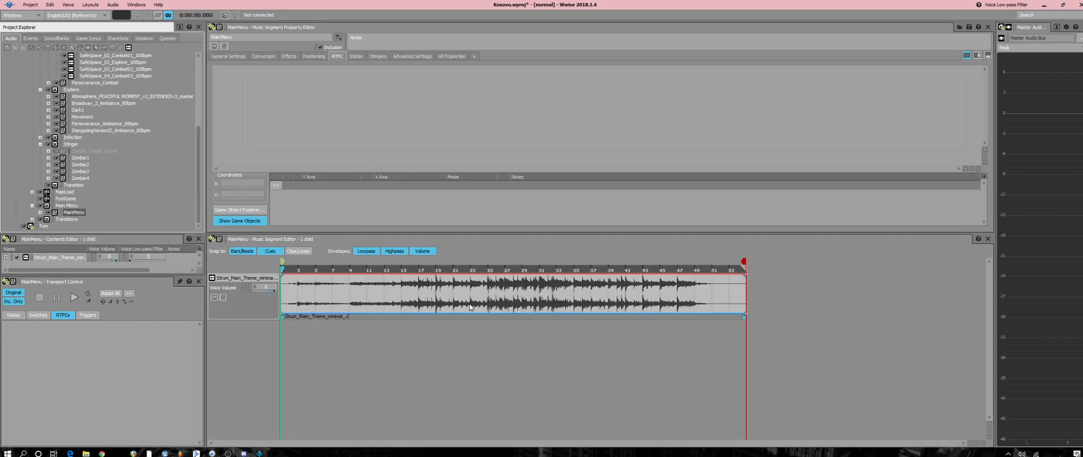
pyautogui.doubleClick(400, 272)
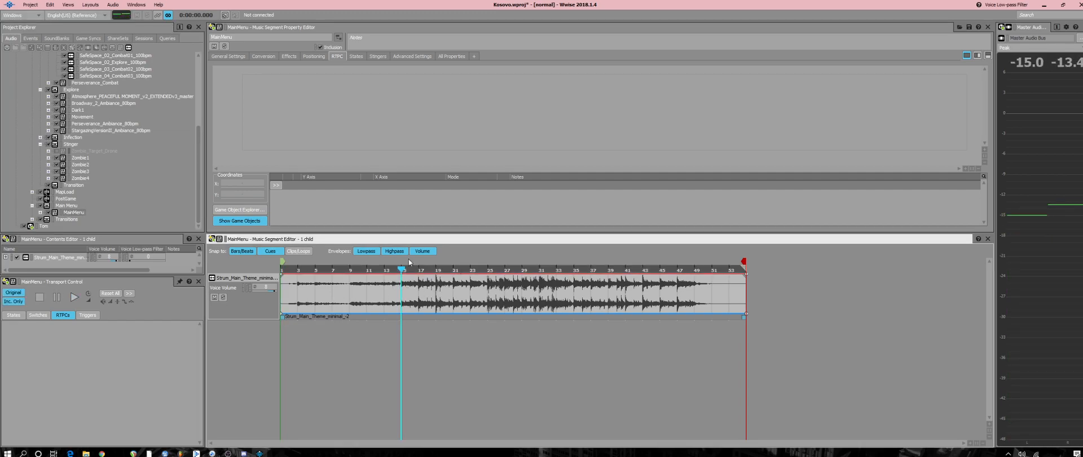
pyautogui.click(366, 269)
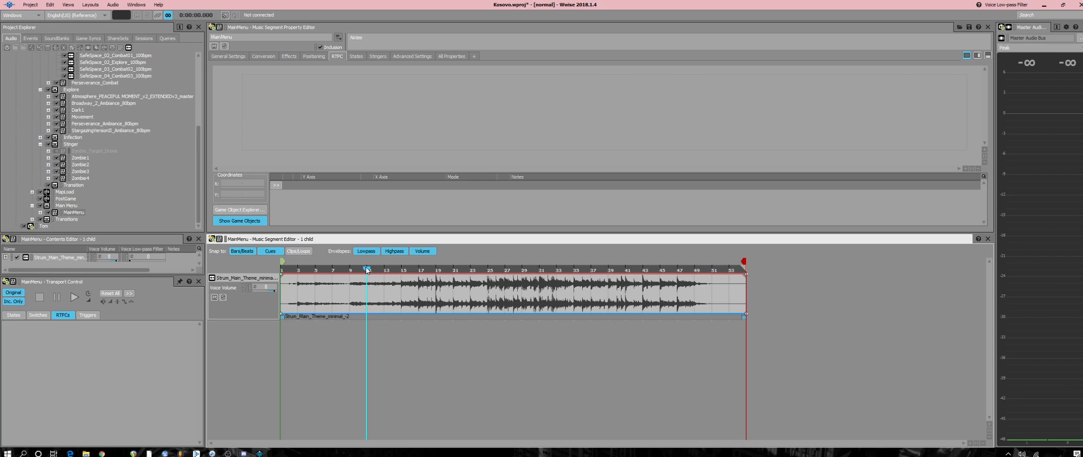
# Expand the MainMenu segment down to its track, and inspect the PostGame and MapLoad switch containers.
pyautogui.click(40, 212)
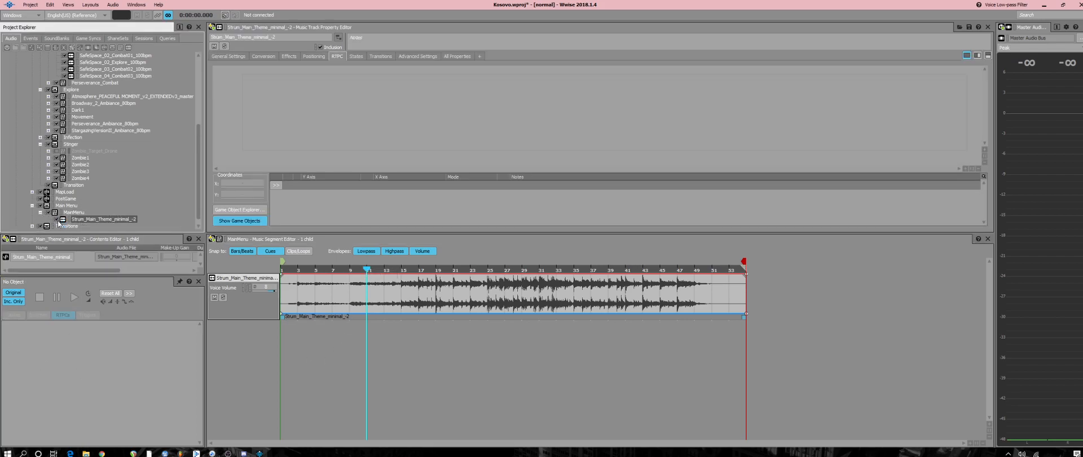
pyautogui.press('Up')
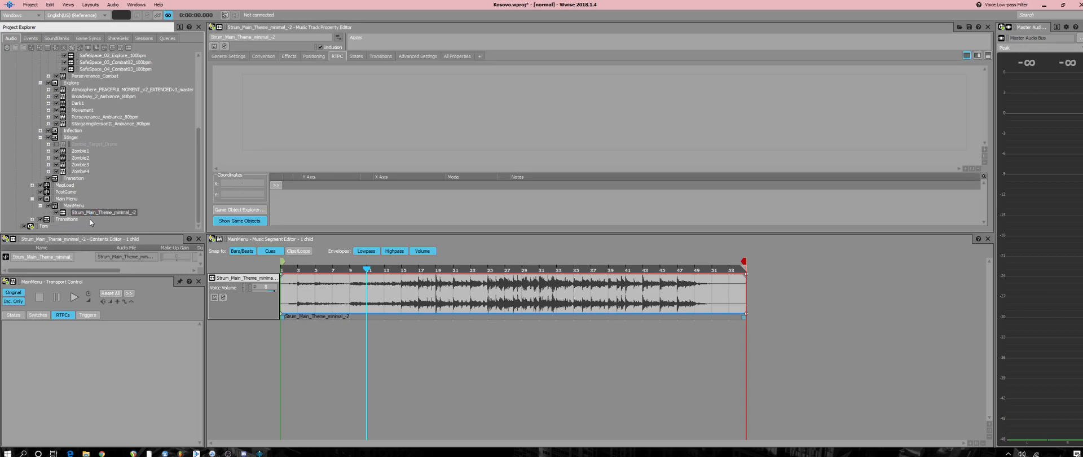
pyautogui.click(50, 195)
pyautogui.press('Up')
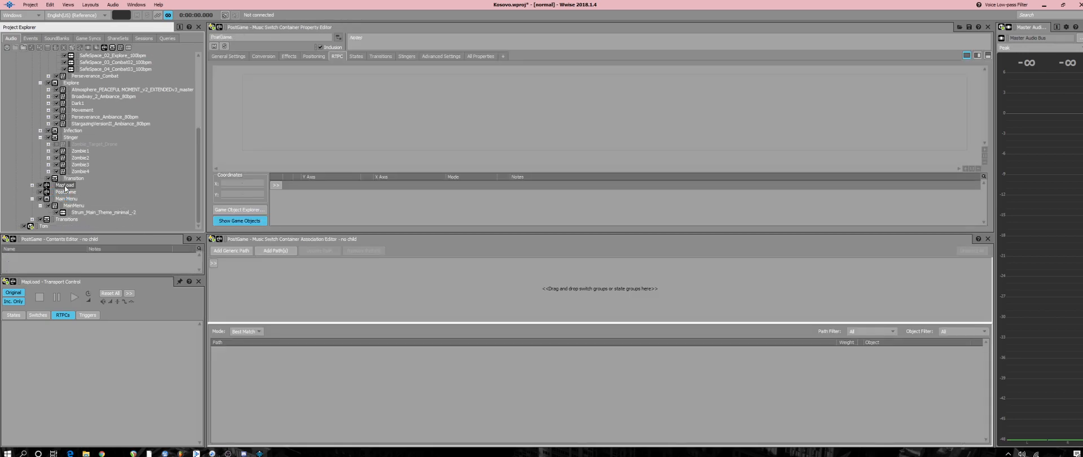
# Return to the MainMenu segment, briefly play its Strum_Main_Theme_minimal_-2 track, and select the parent Main Menu container.
pyautogui.click(76, 206)
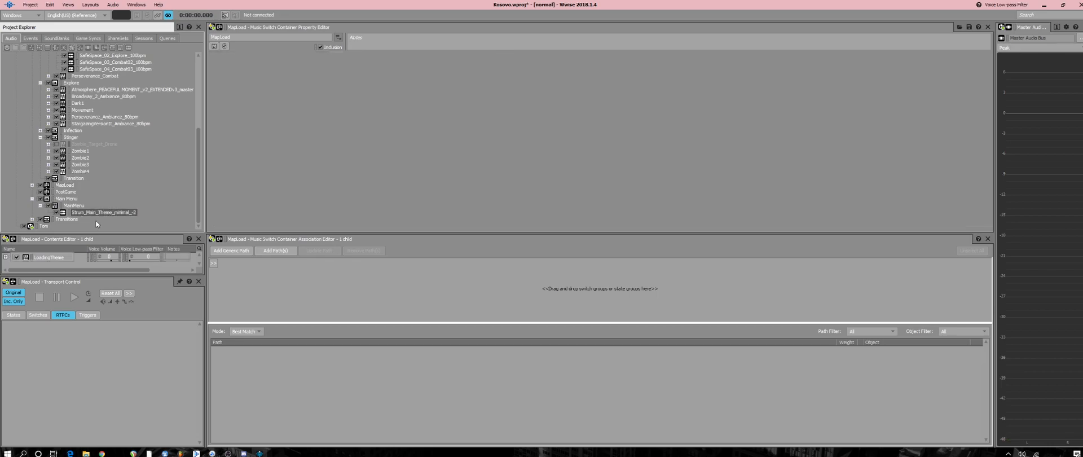
pyautogui.rightClick(69, 206)
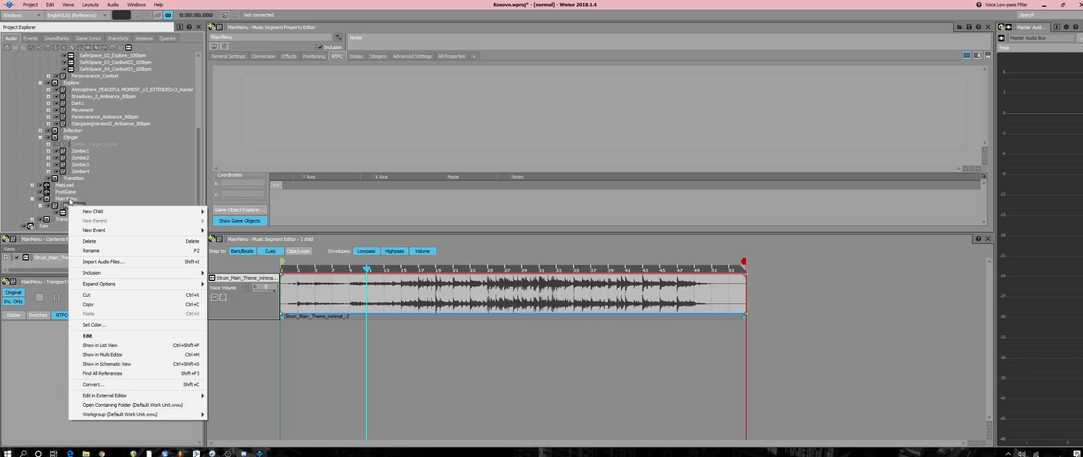
pyautogui.click(64, 205)
pyautogui.click(88, 212)
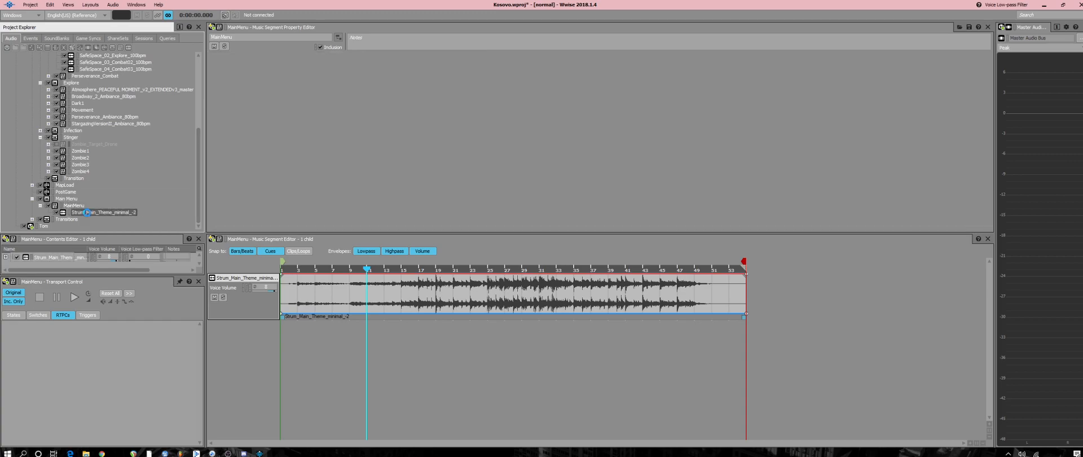
pyautogui.press('space')
pyautogui.press('space')
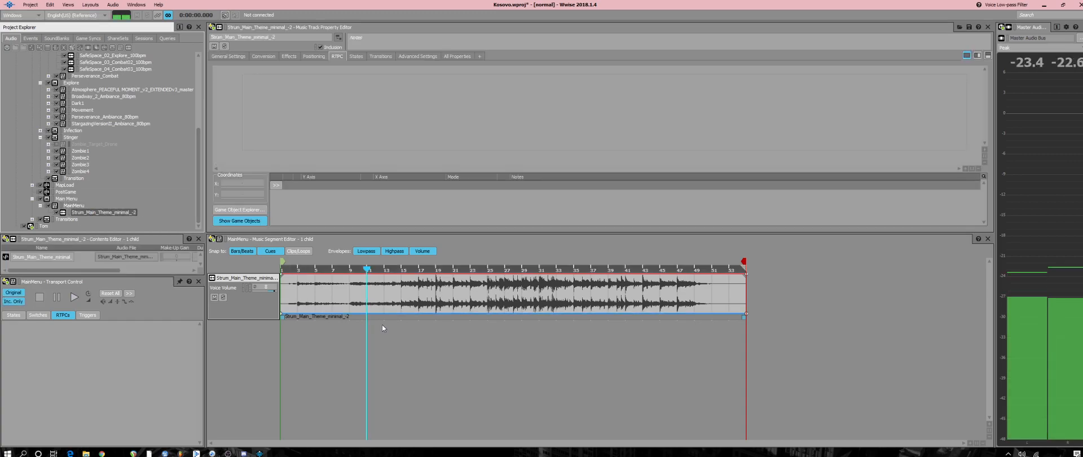
pyautogui.click(66, 198)
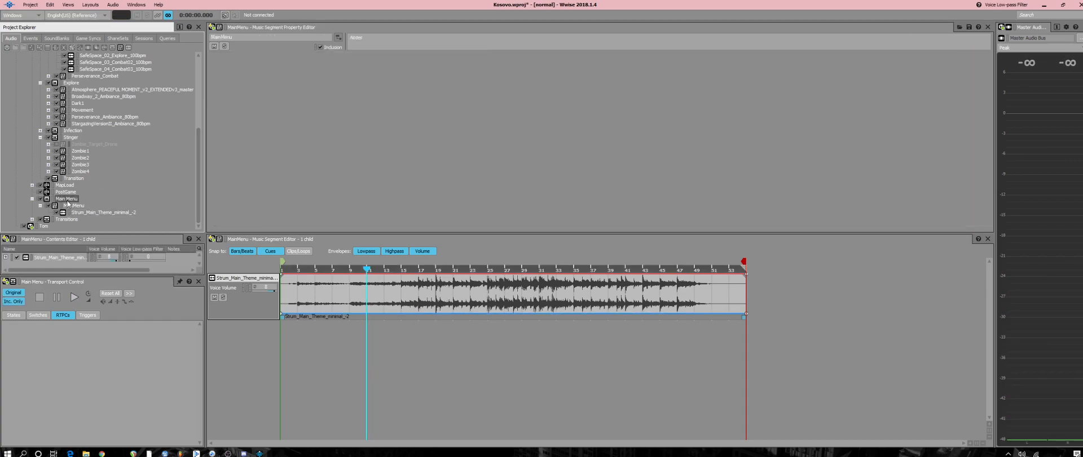
# Rename the Main Menu playlist container as Credits, and rename its MainMenu music segment as Credits too.
pyautogui.rightClick(67, 200)
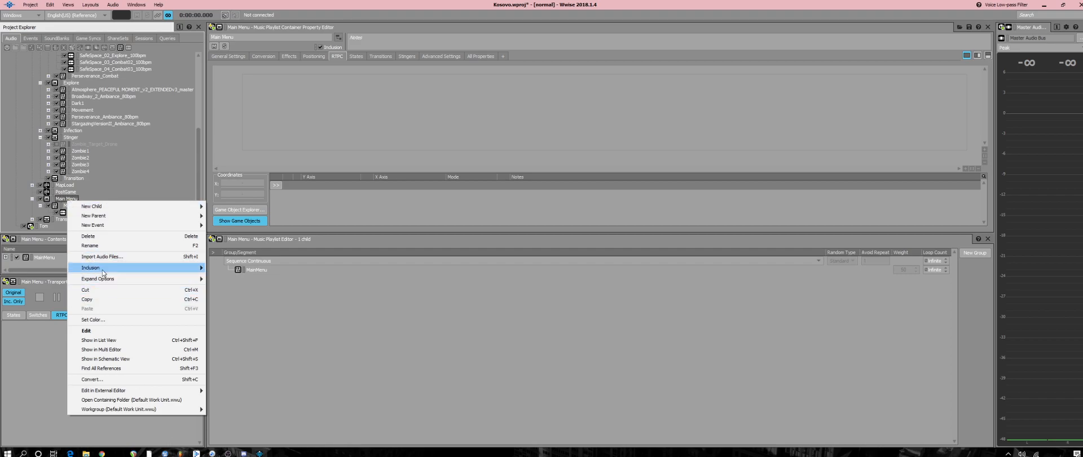
pyautogui.click(91, 245)
pyautogui.write('Credits')
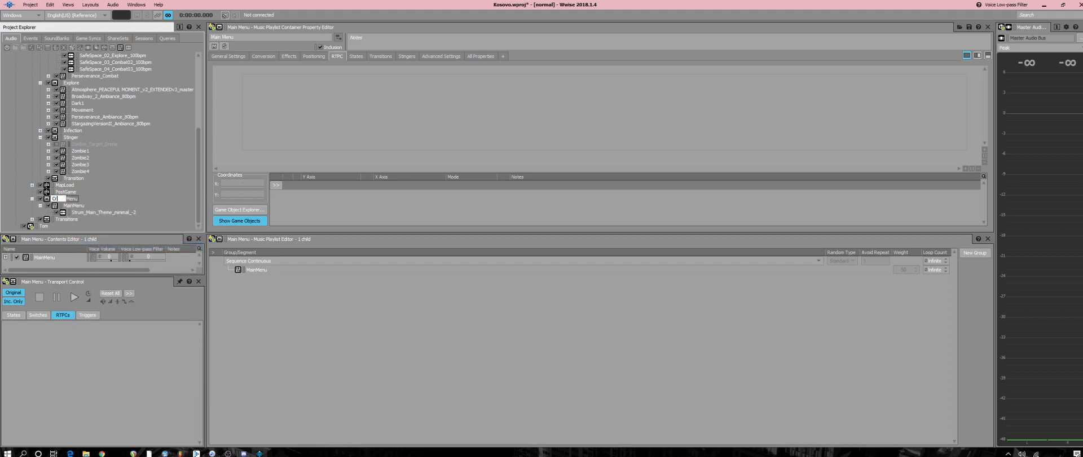
pyautogui.press('Return')
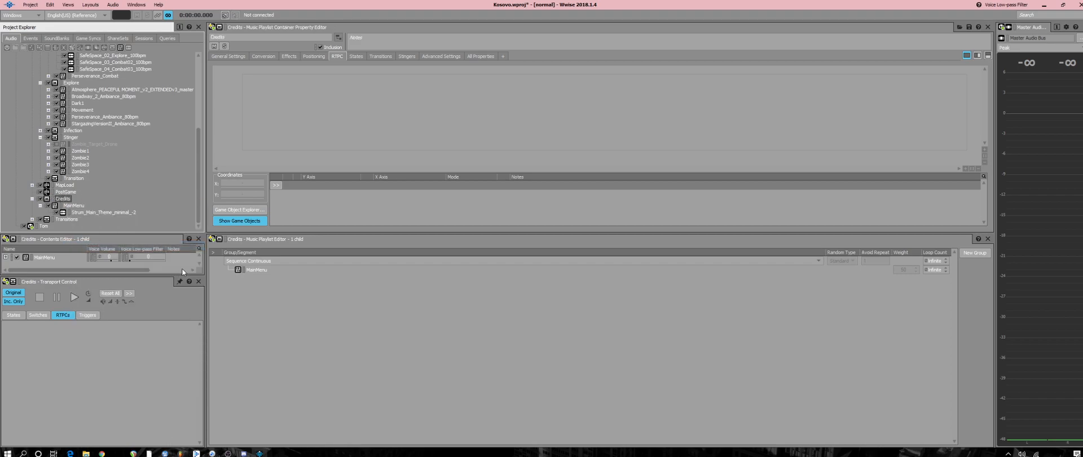
pyautogui.rightClick(75, 205)
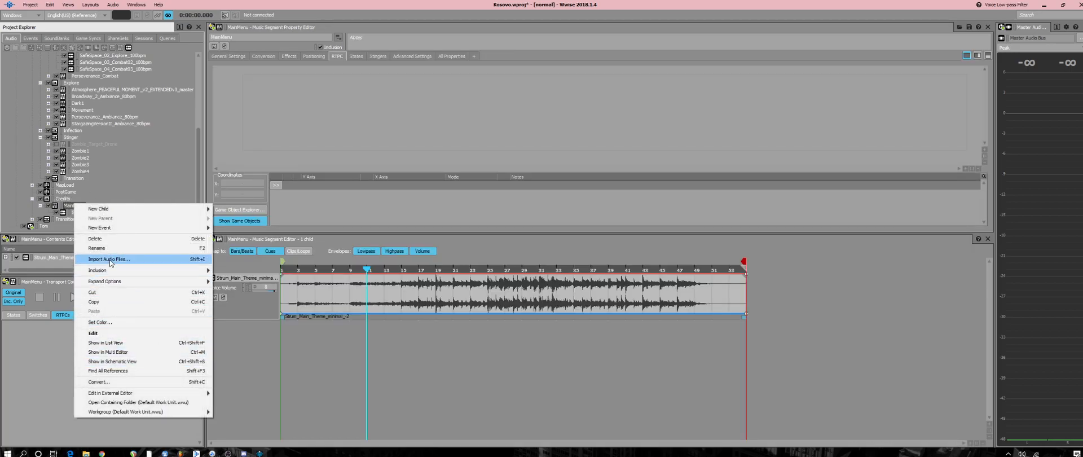
pyautogui.click(98, 248)
pyautogui.write('Credits')
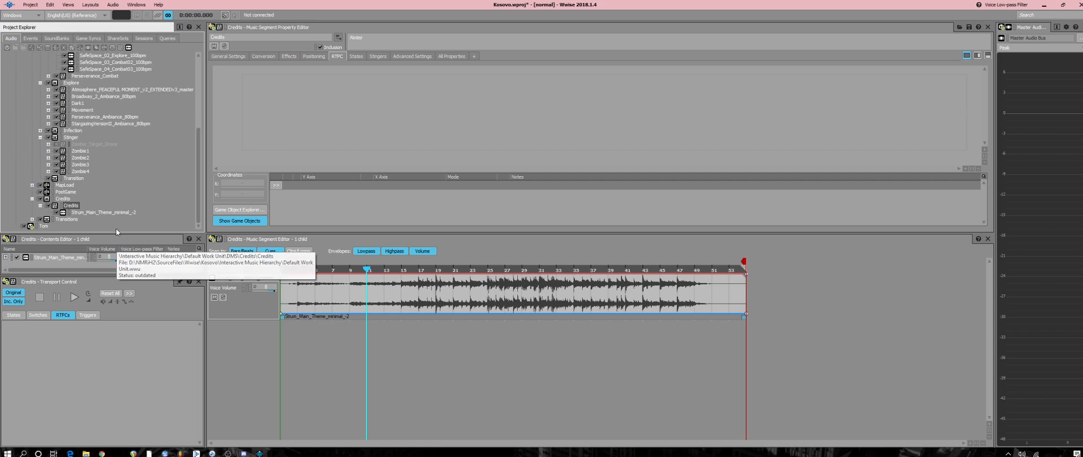
pyautogui.press('Return')
# Play the Credits segment, expand MapLoad down to its LoadingTheme track, and open the NMRIH2_Alpha_Loading track.
pyautogui.press('space')
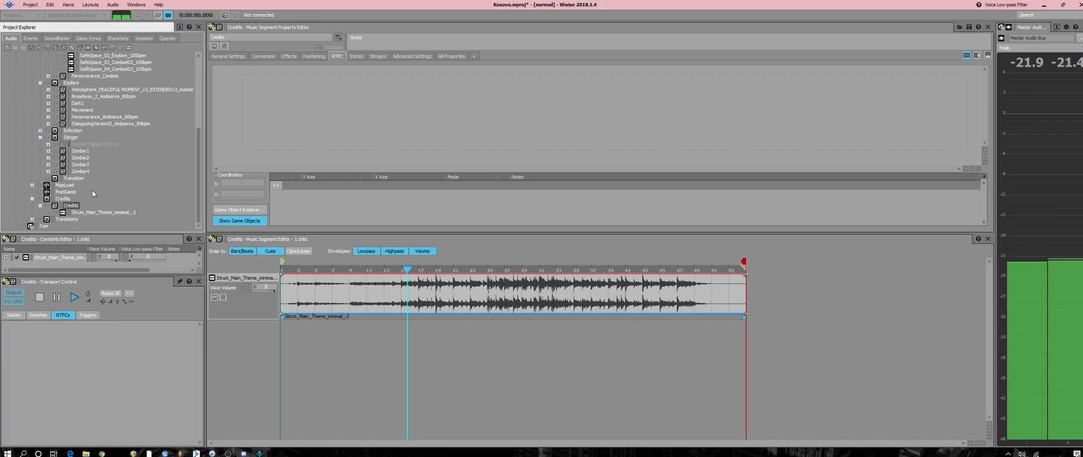
pyautogui.click(32, 185)
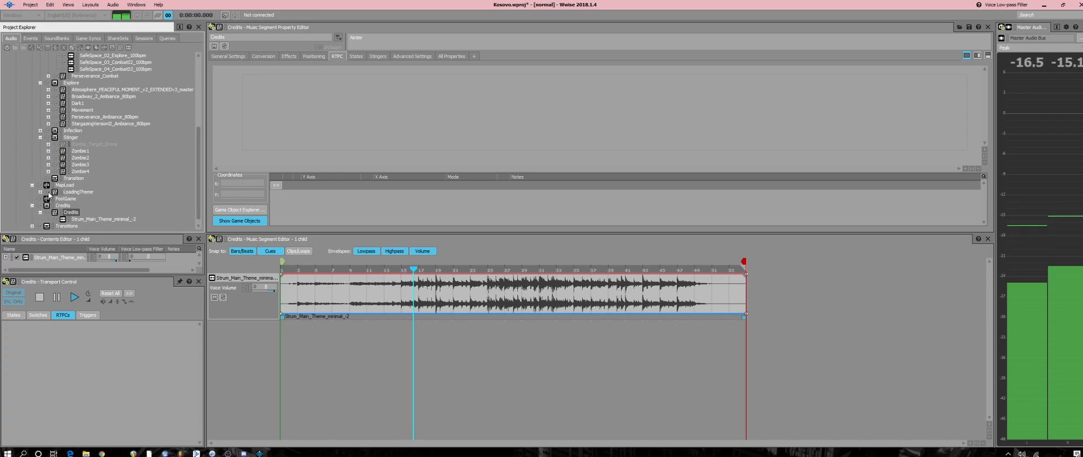
pyautogui.click(40, 192)
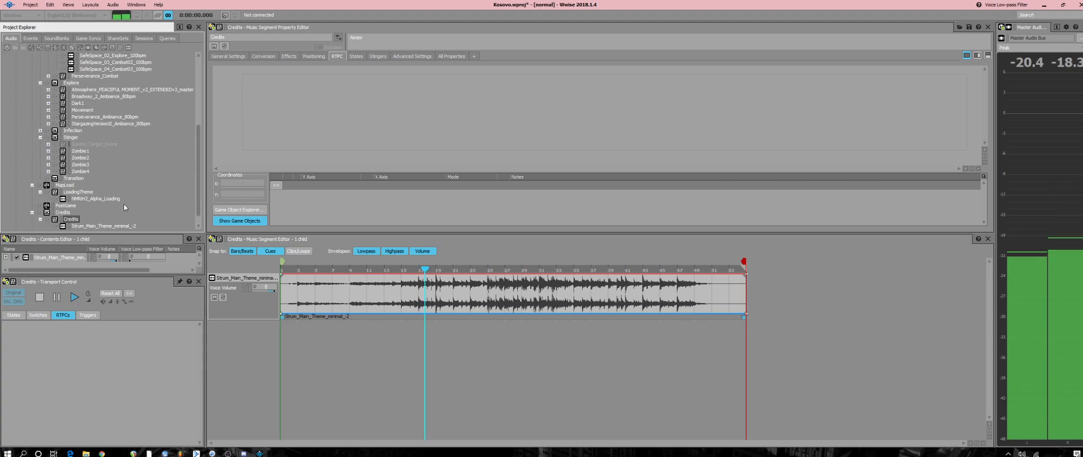
pyautogui.click(100, 199)
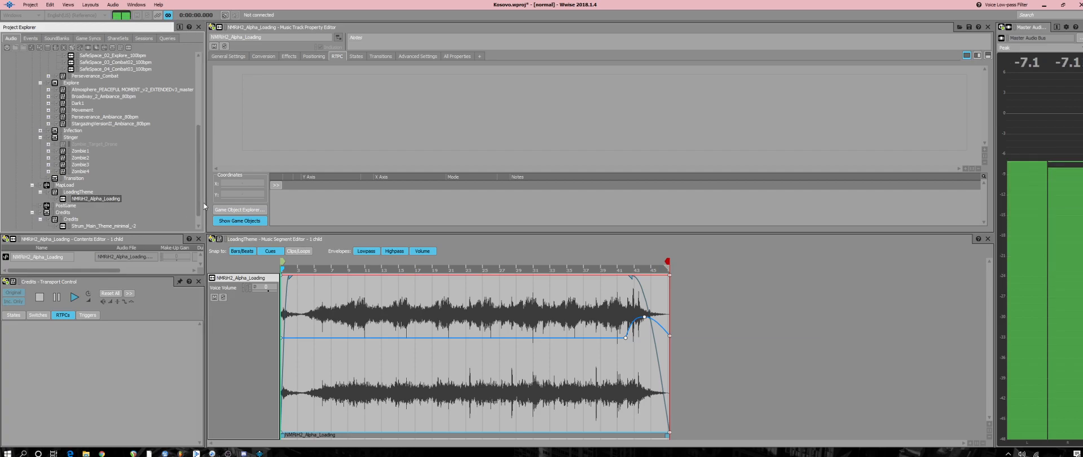
# Look through the interactive music hierarchy and reopen the Strum_Main_Theme_minimal_-2 track under Credits.
pyautogui.scroll(2, 198, 197)
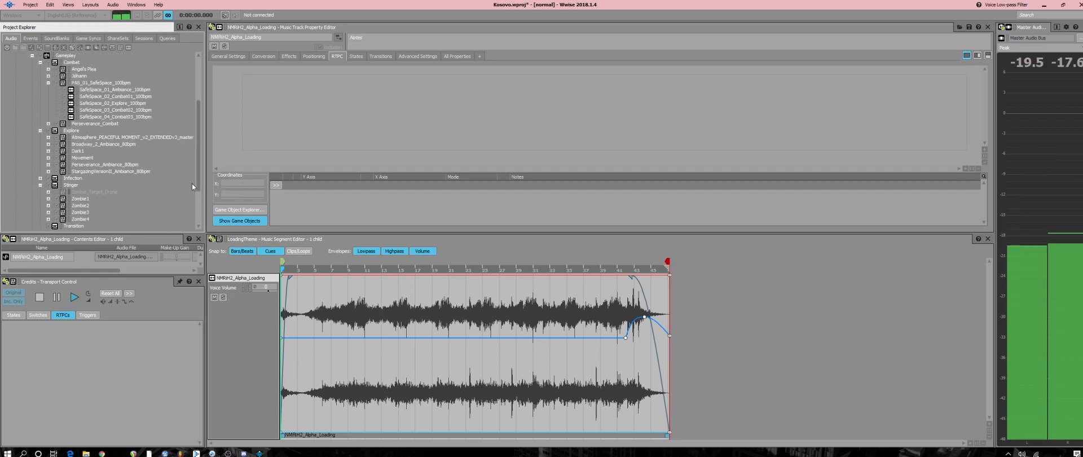
pyautogui.scroll(-3, 130, 222)
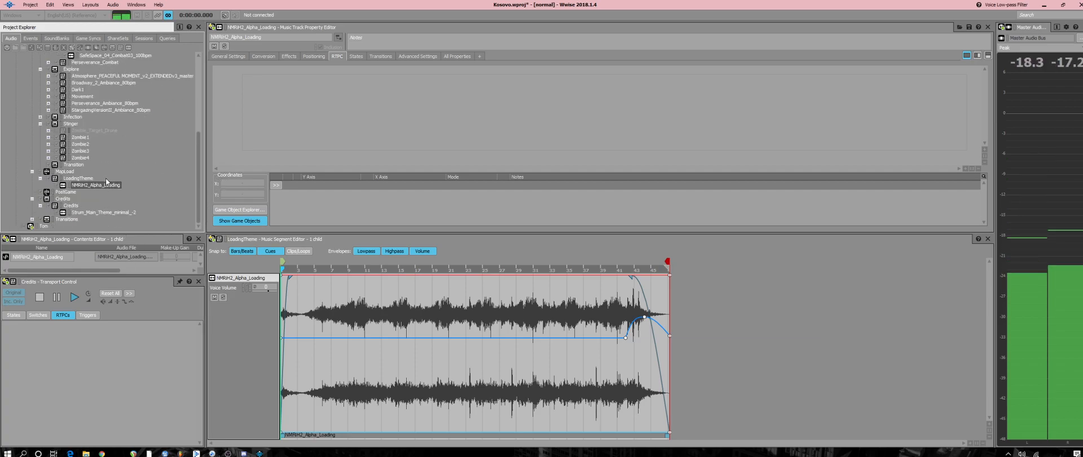
pyautogui.scroll(5, 73, 167)
pyautogui.scroll(-5, 74, 181)
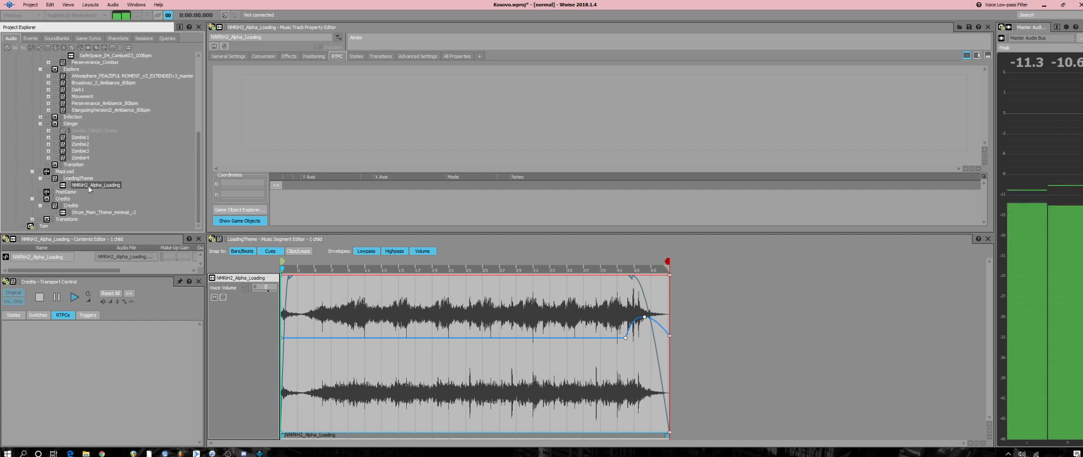
pyautogui.scroll(5, 87, 160)
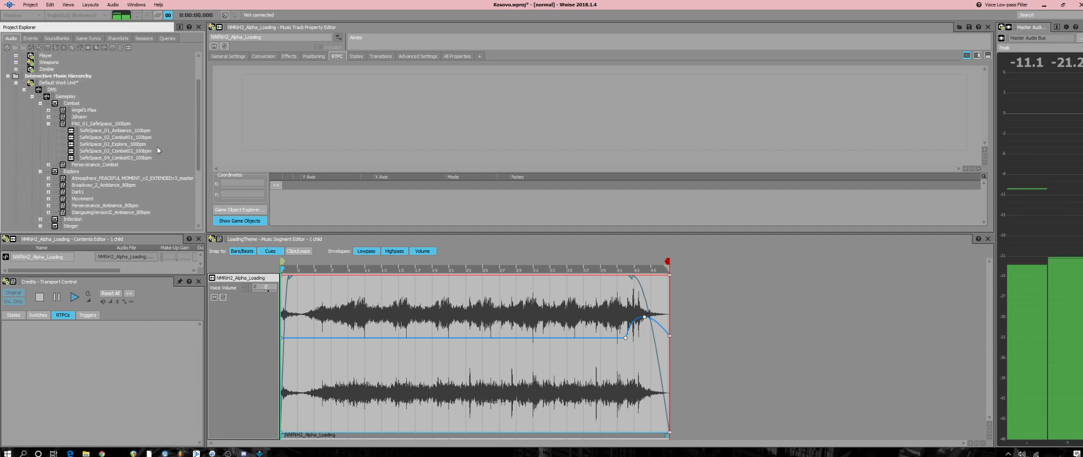
pyautogui.scroll(-5, 101, 194)
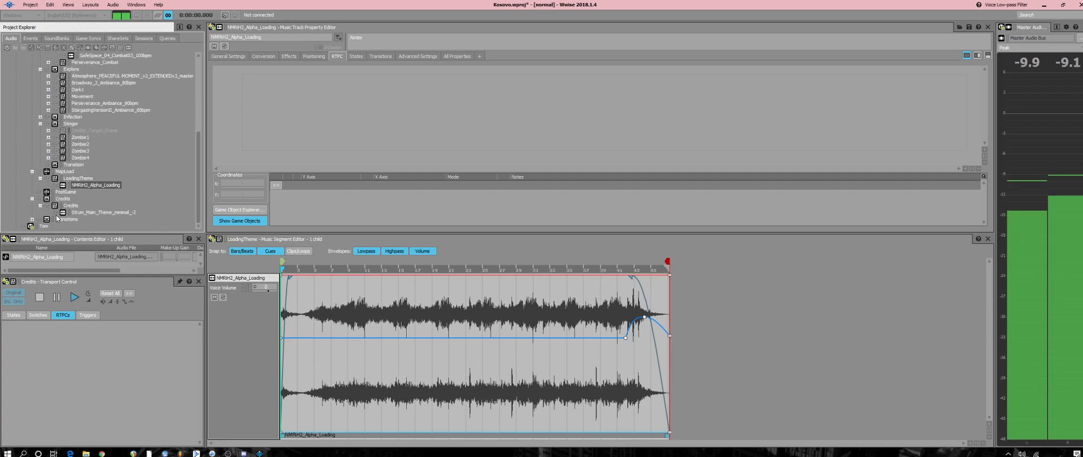
pyautogui.click(96, 212)
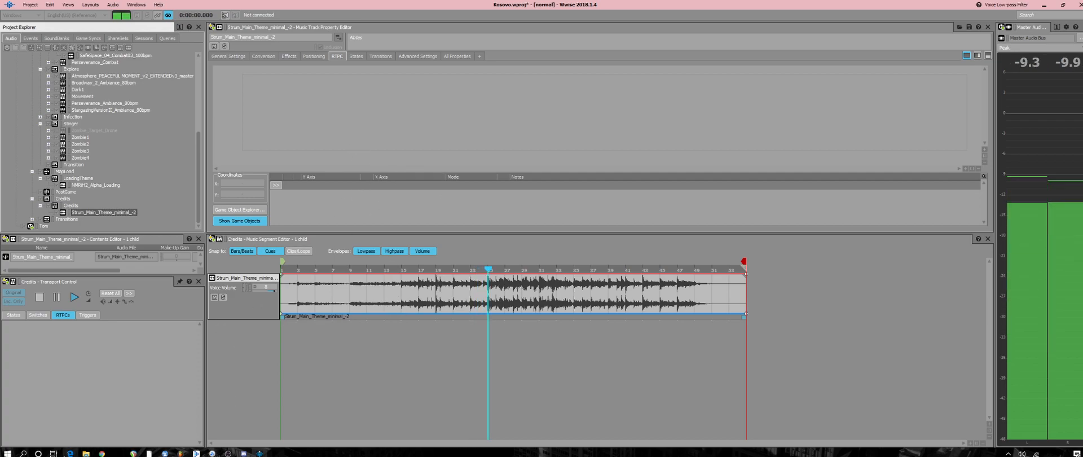
# Switch to File Explorer, look through its folders and drives, and return to Wwise without opening a file.
pyautogui.click(86, 453)
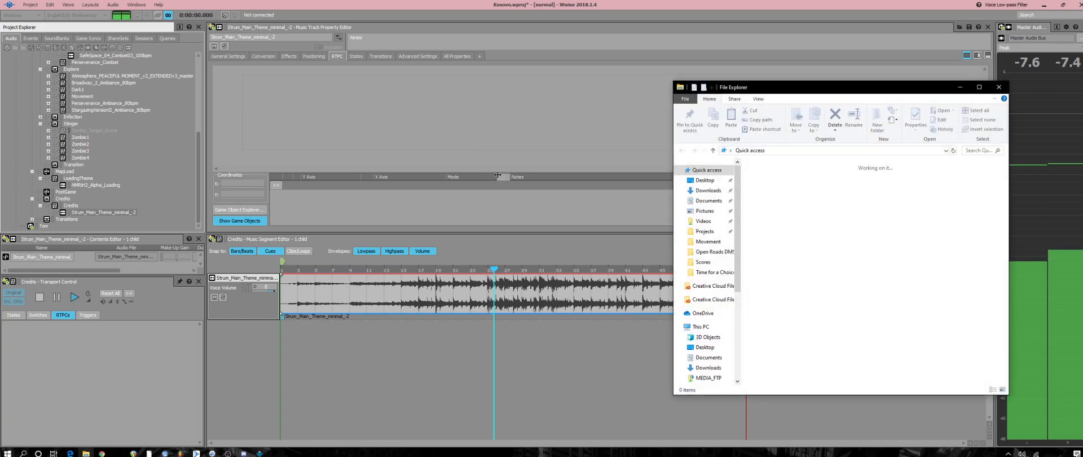
pyautogui.moveTo(850, 89); pyautogui.dragTo(739, 63)
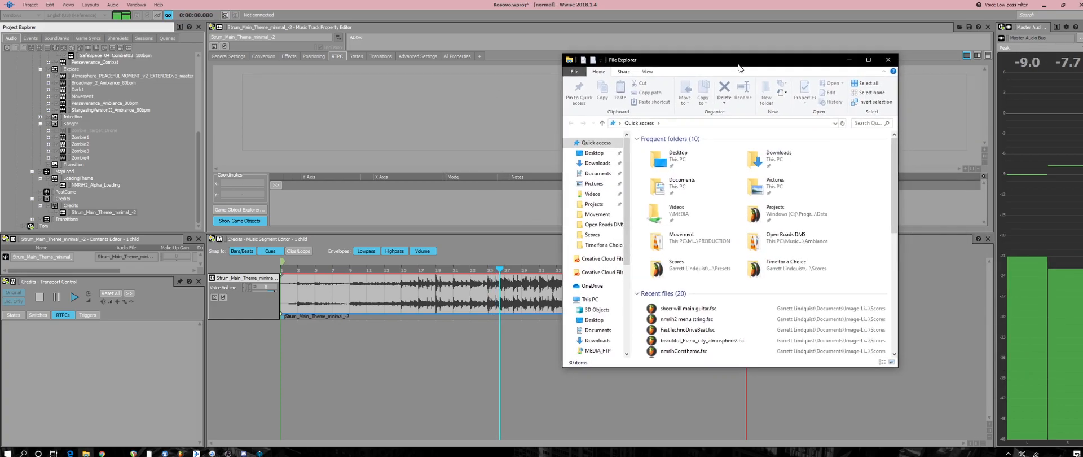
pyautogui.scroll(-5, 726, 326)
pyautogui.scroll(5, 742, 322)
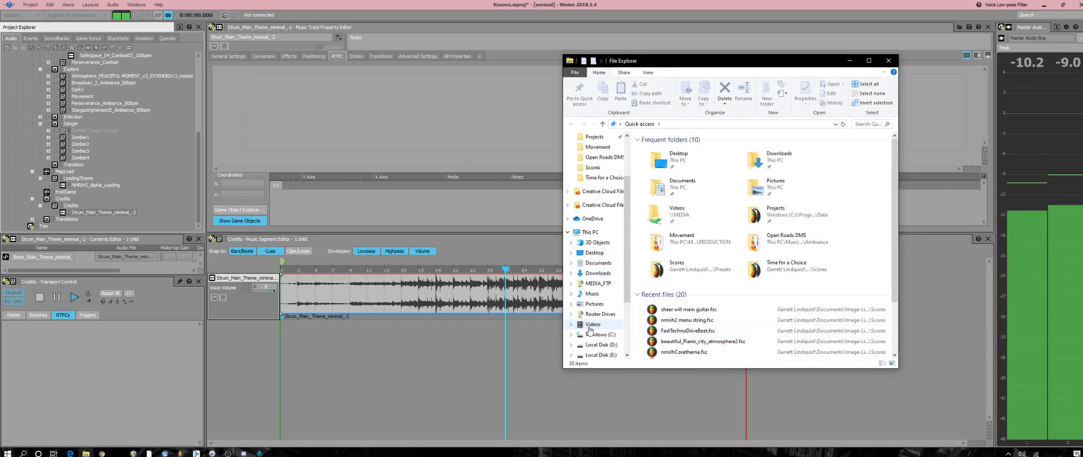
pyautogui.scroll(-2, 611, 331)
pyautogui.scroll(-3, 606, 329)
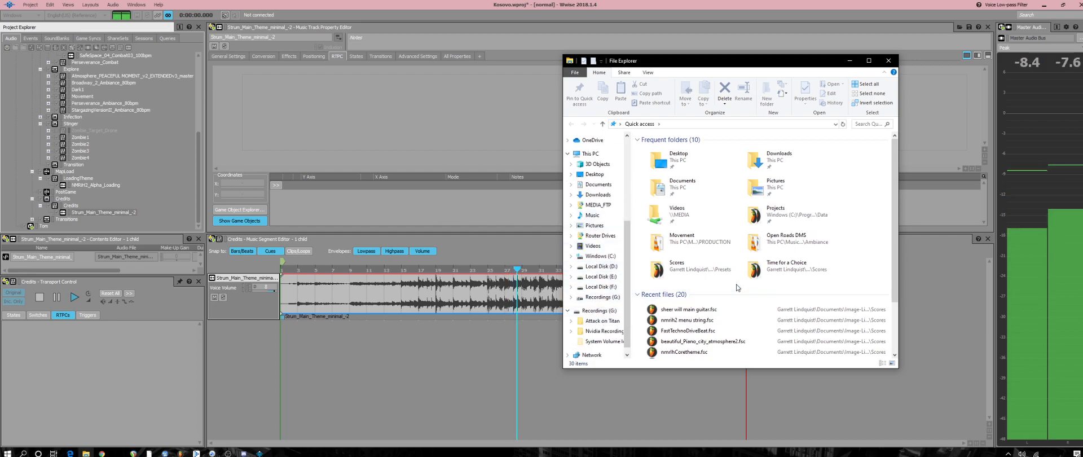
pyautogui.click(499, 138)
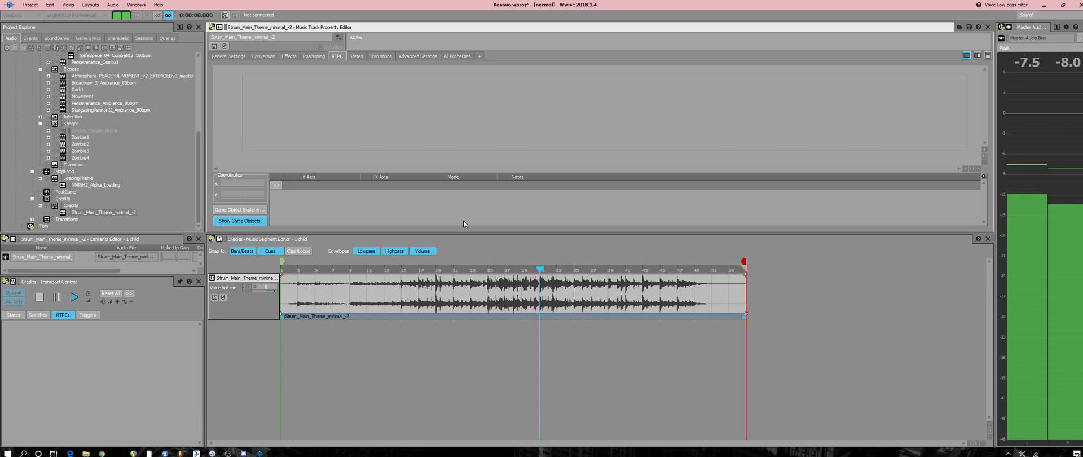
# Collapse the SafeSpace 100bpm segment in the Combat container.
pyautogui.scroll(6, 123, 174)
pyautogui.scroll(-4, 126, 204)
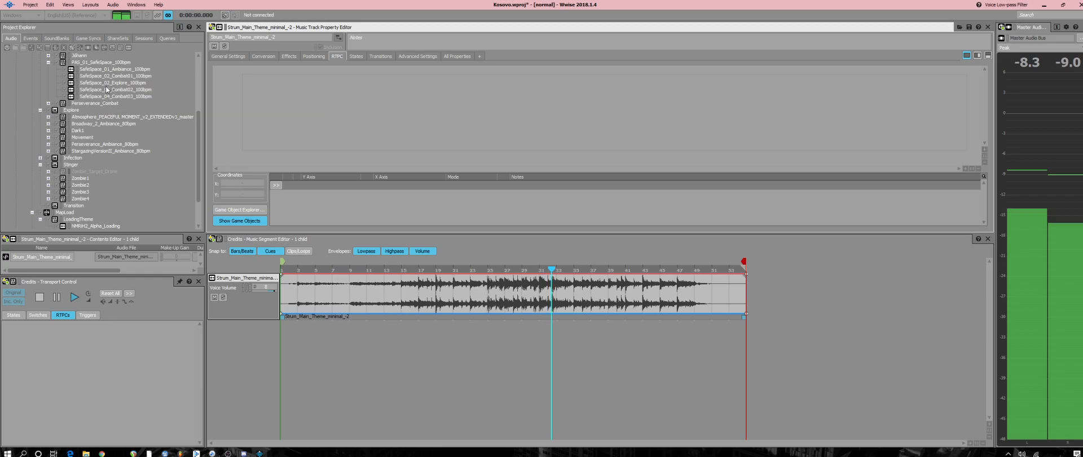
pyautogui.click(48, 63)
pyautogui.scroll(4, 102, 141)
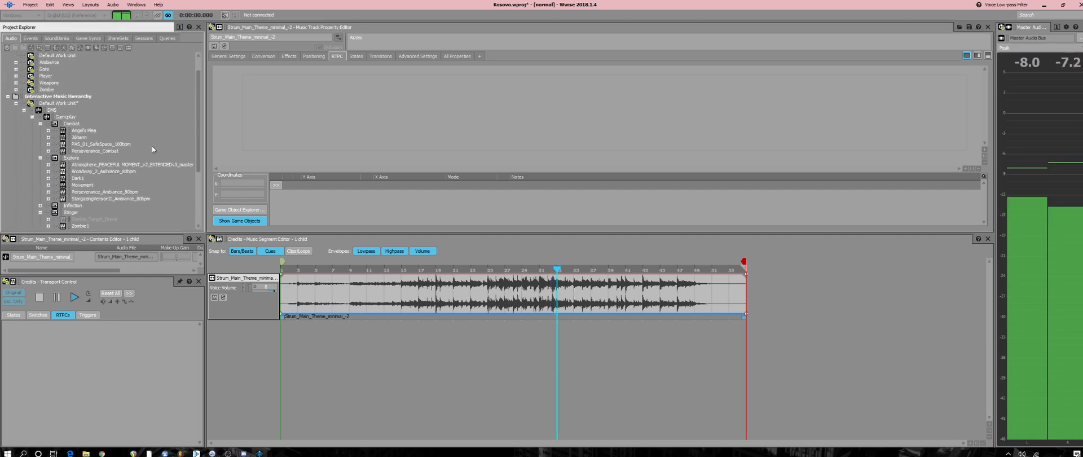
# Inspect the Johann and Angel's Plea combat segments, and place the play cursor near bar 17 of Angel's Plea.
pyautogui.click(74, 137)
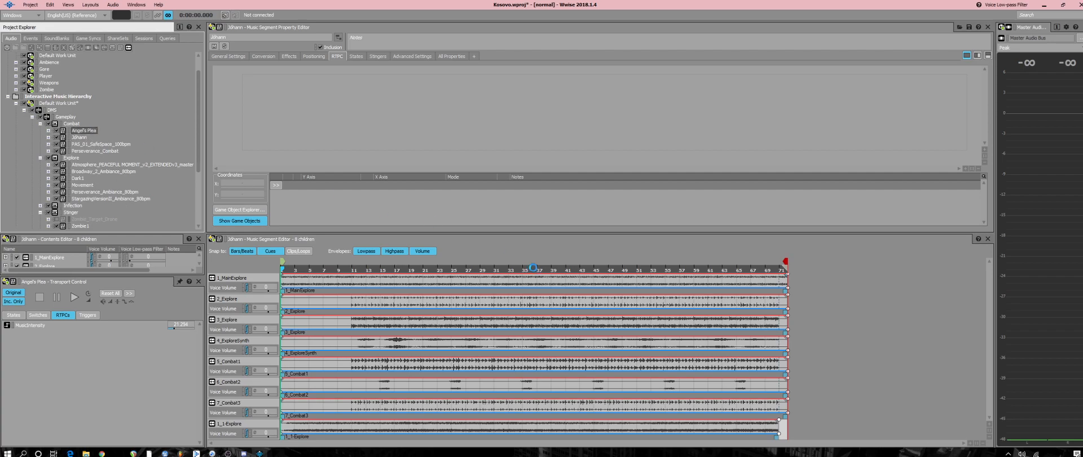
pyautogui.scroll(-6, 834, 360)
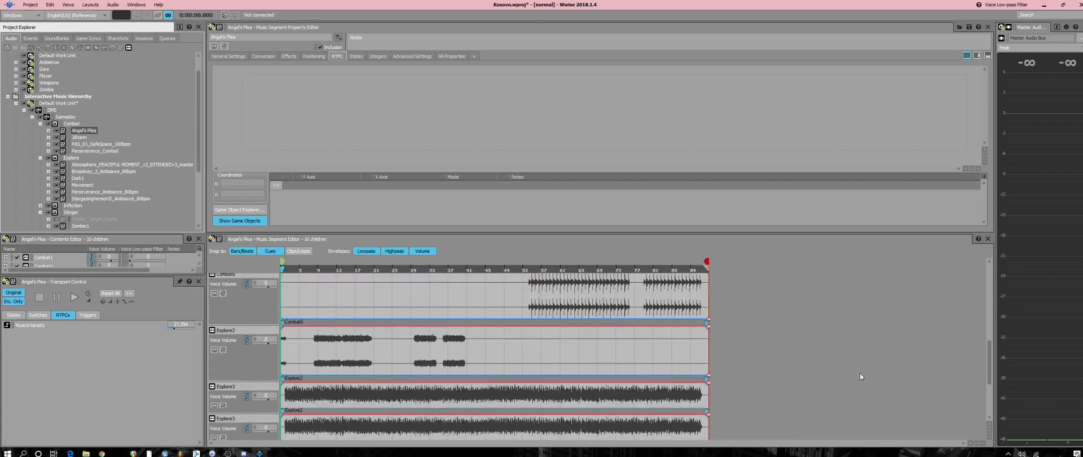
pyautogui.click(988, 431)
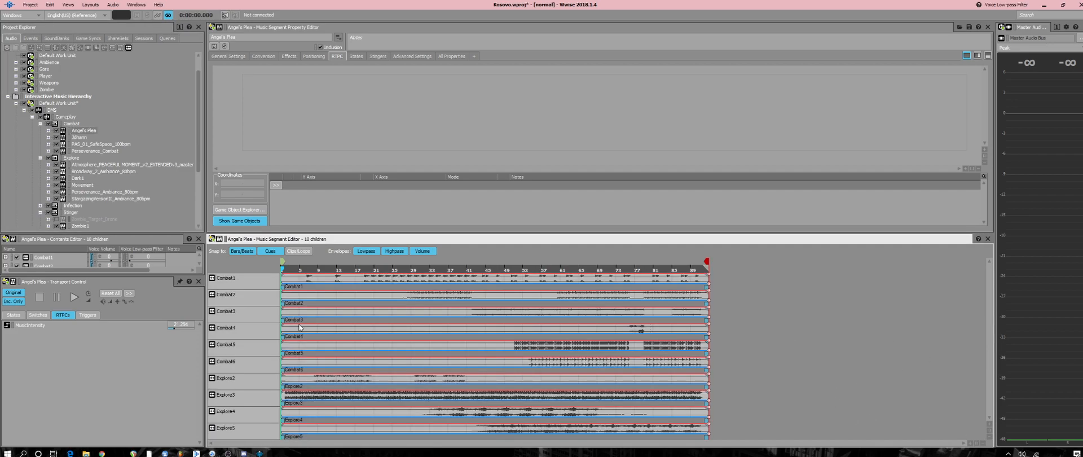
pyautogui.click(355, 271)
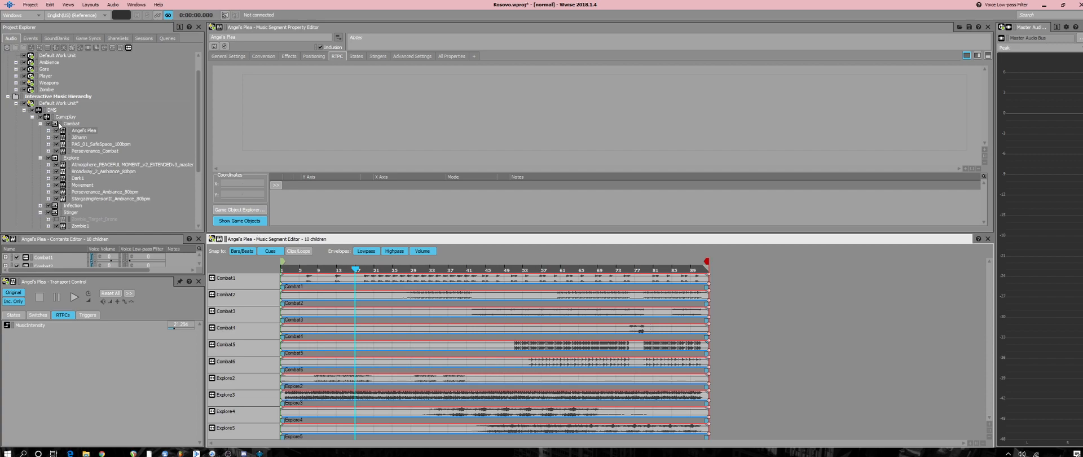
# Open the MusicIntensity volume curve of Angel's Plea's Combat6 track, and audition the segment with MusicIntensity at about 14 and 61.
pyautogui.click(49, 131)
pyautogui.click(89, 171)
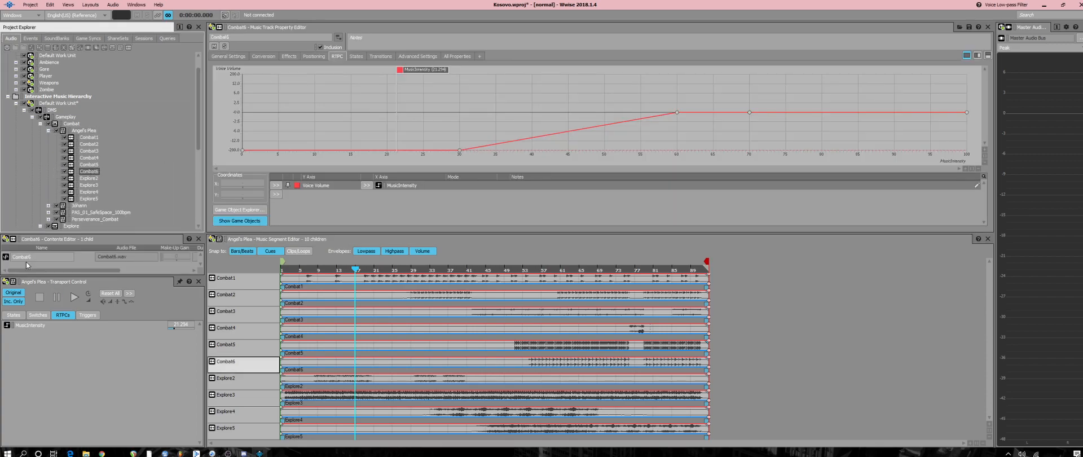
pyautogui.click(73, 297)
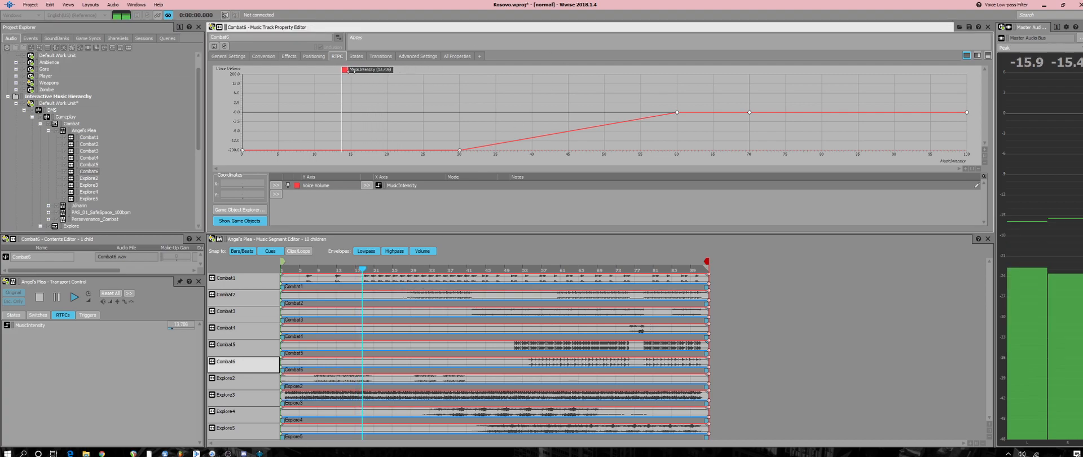
pyautogui.moveTo(437, 96); pyautogui.dragTo(709, 103)
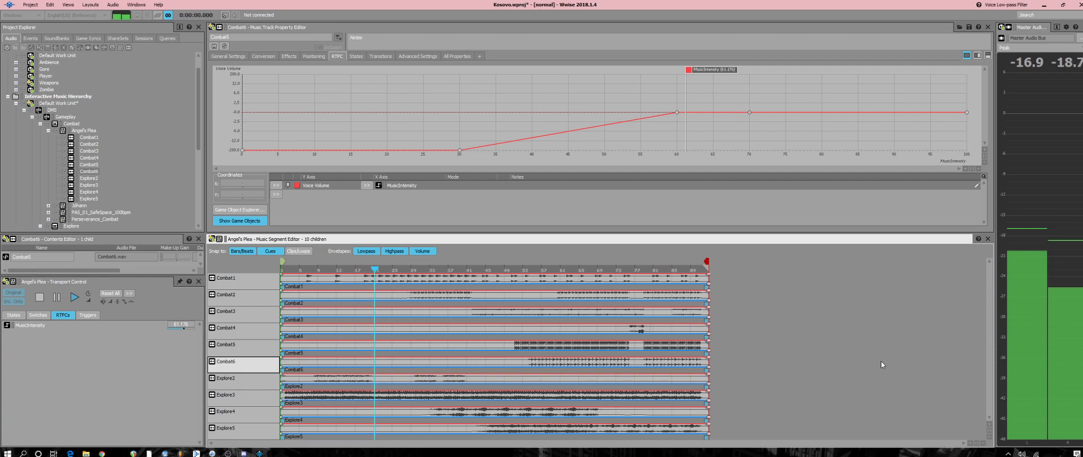
# Audition the Angel's Plea layers with MusicIntensity raised to about 65, 72 and 74.
pyautogui.click(990, 433)
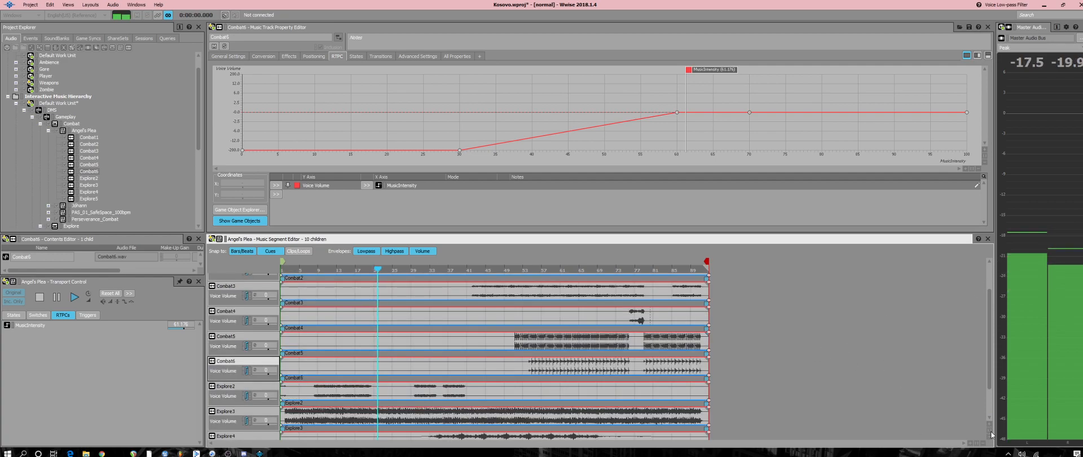
pyautogui.click(976, 443)
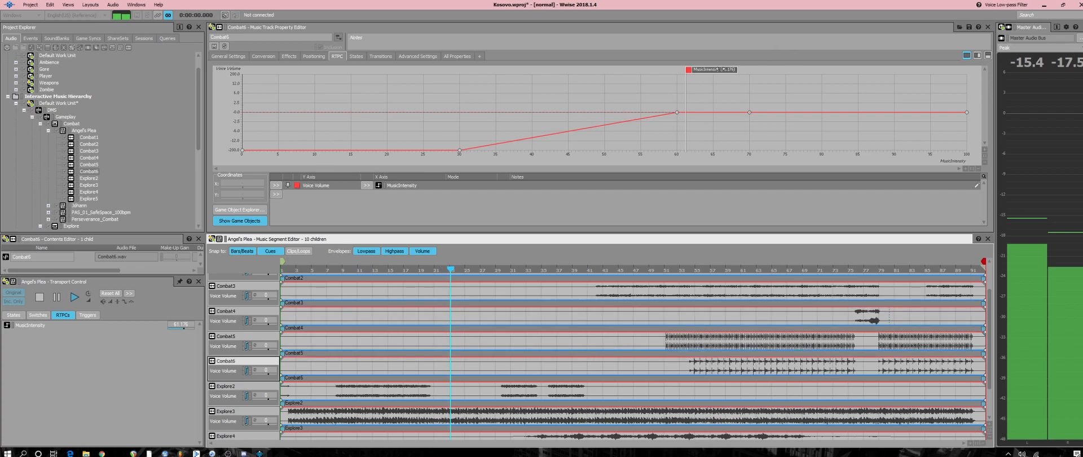
pyautogui.moveTo(712, 73)
pyautogui.mouseDown()
pyautogui.moveTo(510, 75)
pyautogui.moveTo(749, 77)
pyautogui.mouseUp()
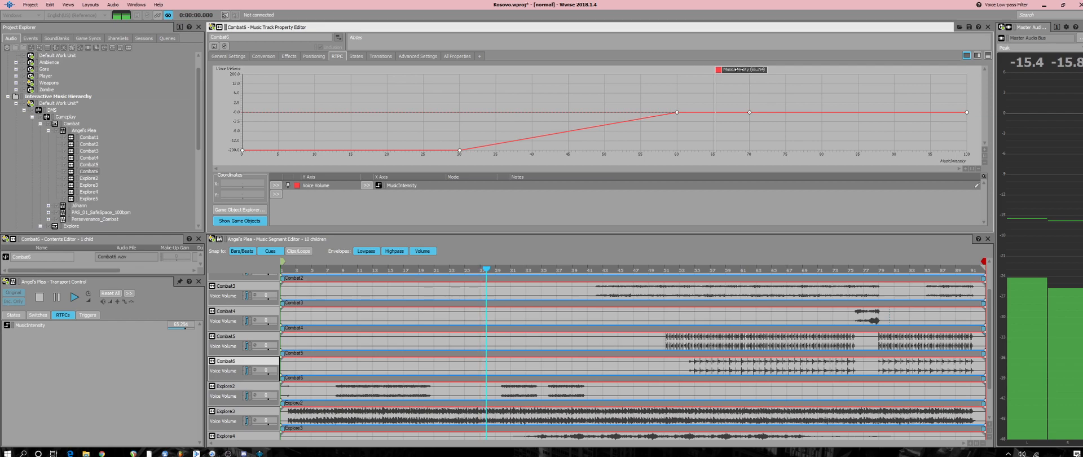
pyautogui.moveTo(717, 74)
pyautogui.mouseDown()
pyautogui.moveTo(248, 119)
pyautogui.moveTo(279, 135)
pyautogui.moveTo(750, 146)
pyautogui.moveTo(792, 162)
pyautogui.mouseUp()
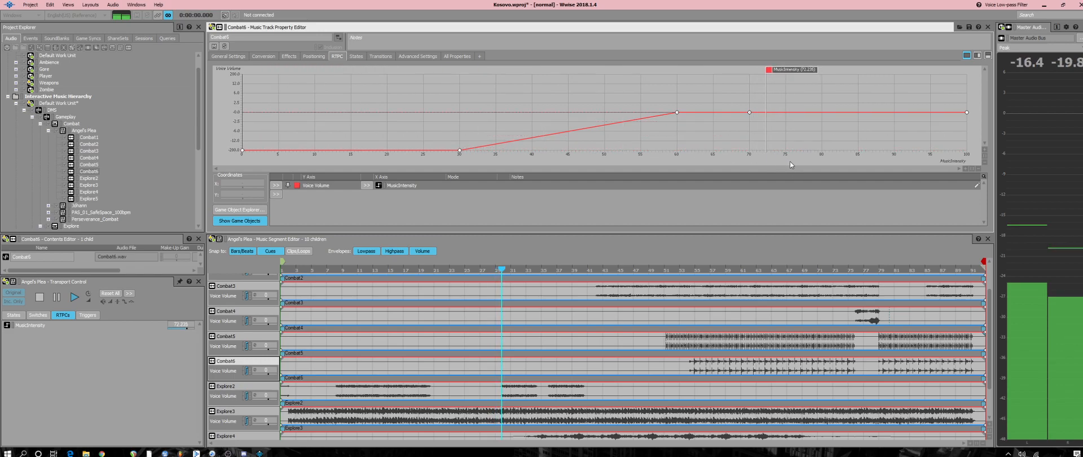
pyautogui.moveTo(780, 69)
pyautogui.mouseDown()
pyautogui.moveTo(287, 101)
pyautogui.moveTo(265, 113)
pyautogui.moveTo(559, 141)
pyautogui.moveTo(780, 130)
pyautogui.mouseUp()
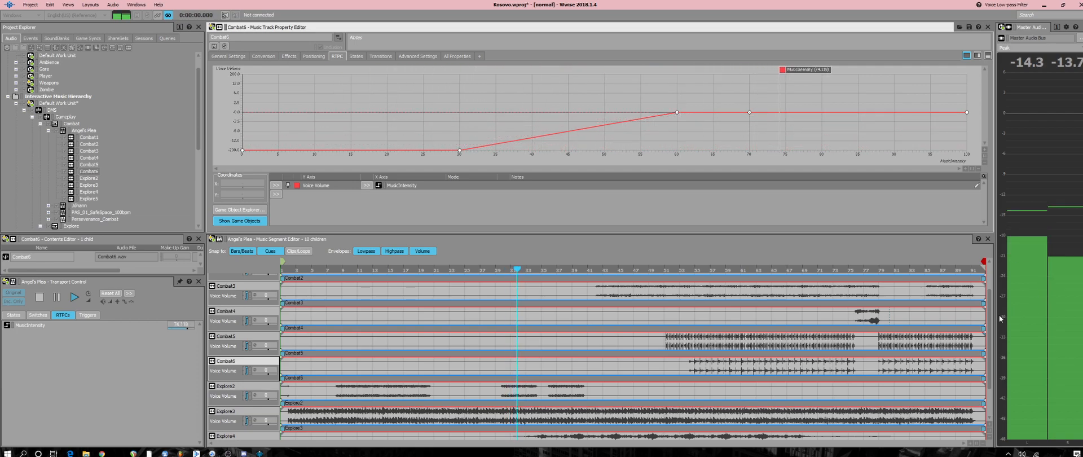
pyautogui.scroll(-2, 987, 350)
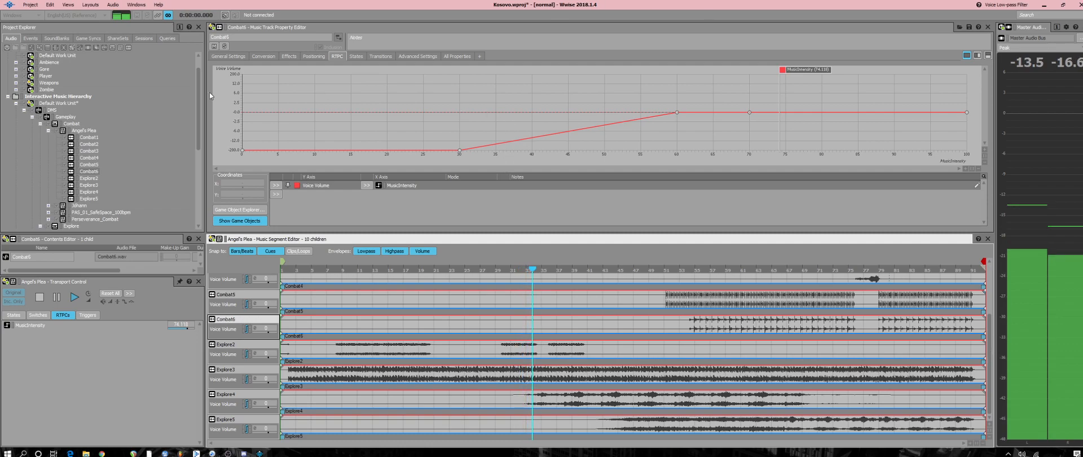
# Try the Combat6 track's volume at 6 while Angel's Plea plays, and set it back to 0.
pyautogui.click(228, 56)
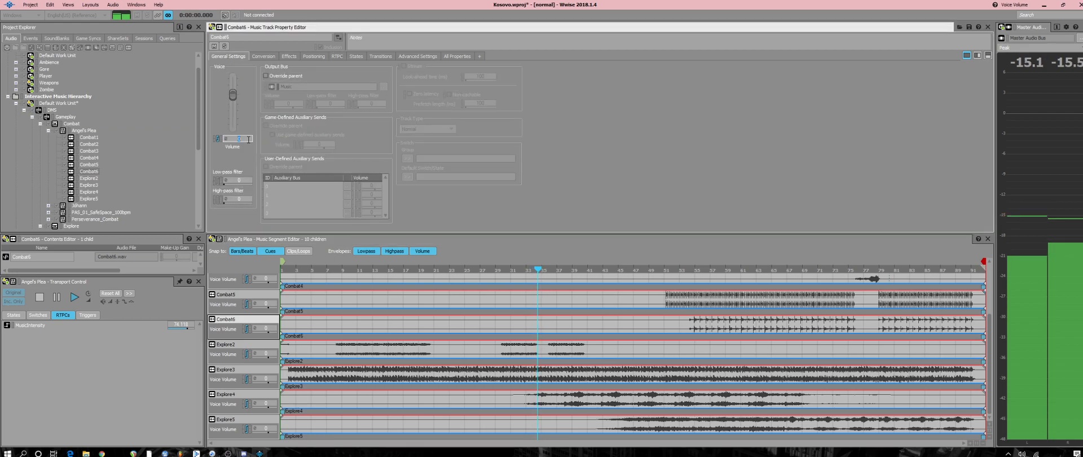
pyautogui.write('6')
pyautogui.press('Return')
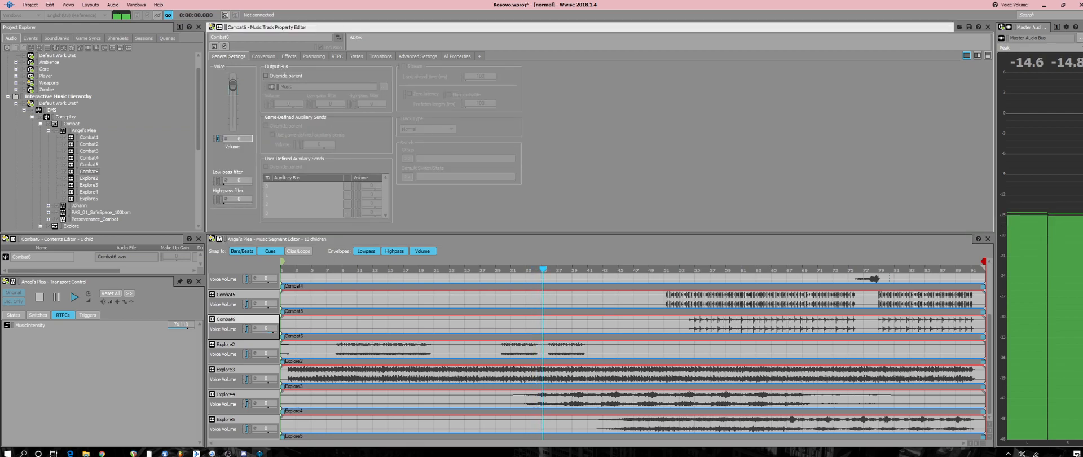
pyautogui.moveTo(989, 337); pyautogui.dragTo(990, 367)
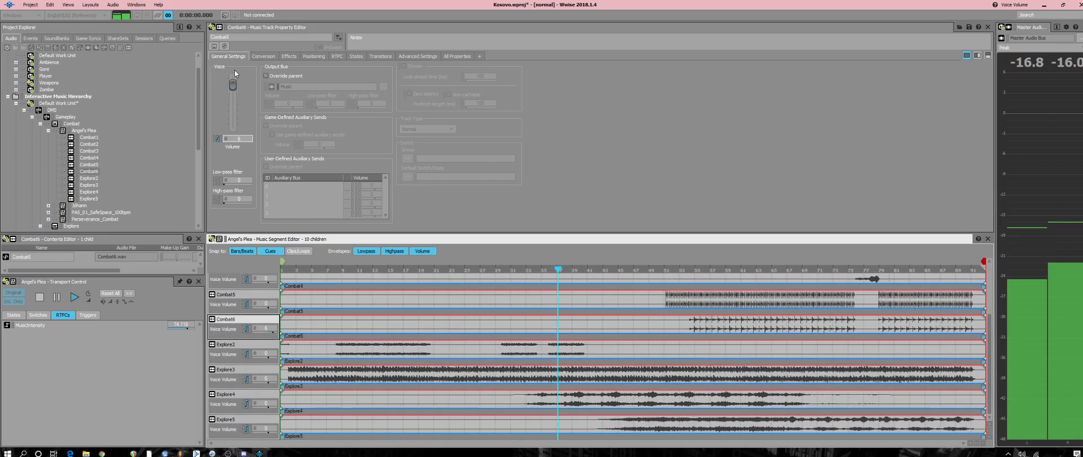
pyautogui.click(239, 139)
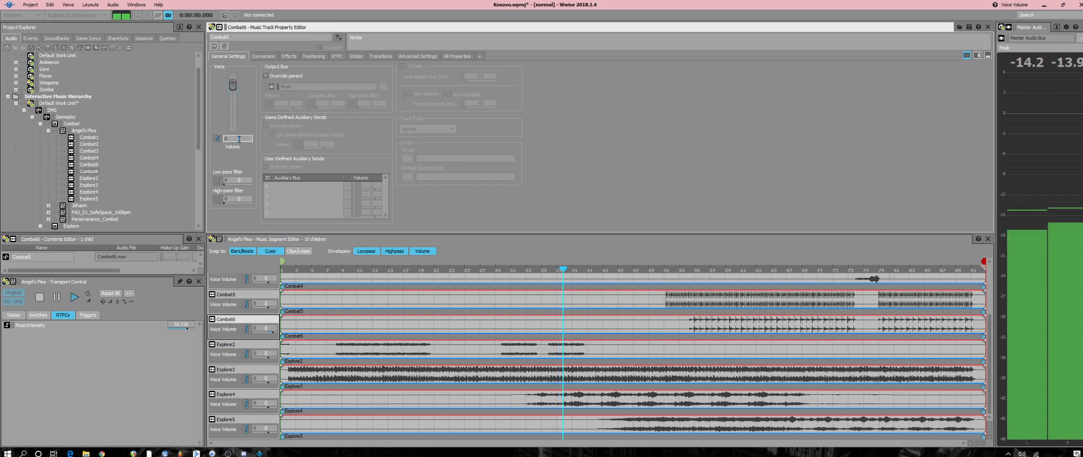
pyautogui.write('0')
pyautogui.press('Return')
# Set the volume of the Angel's Plea segment to 6 and play it from around bar 31.
pyautogui.click(83, 131)
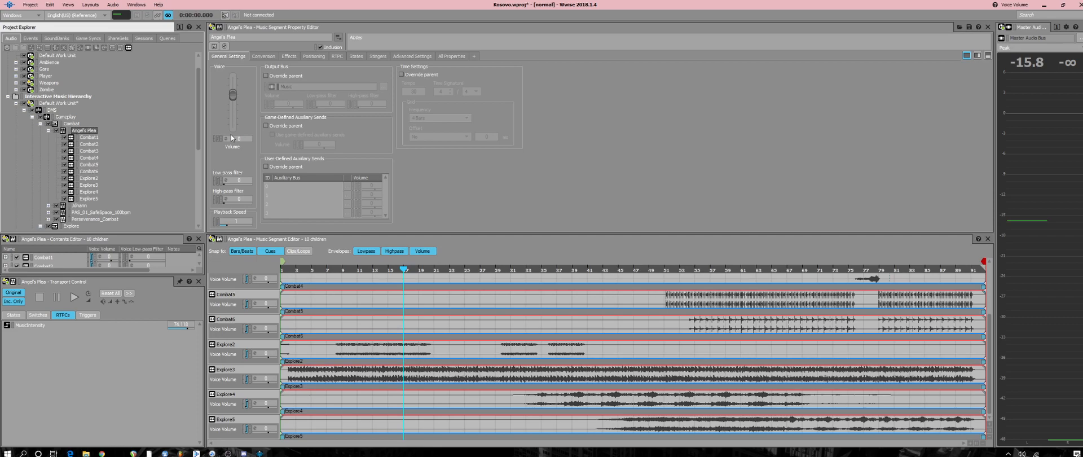
pyautogui.click(239, 138)
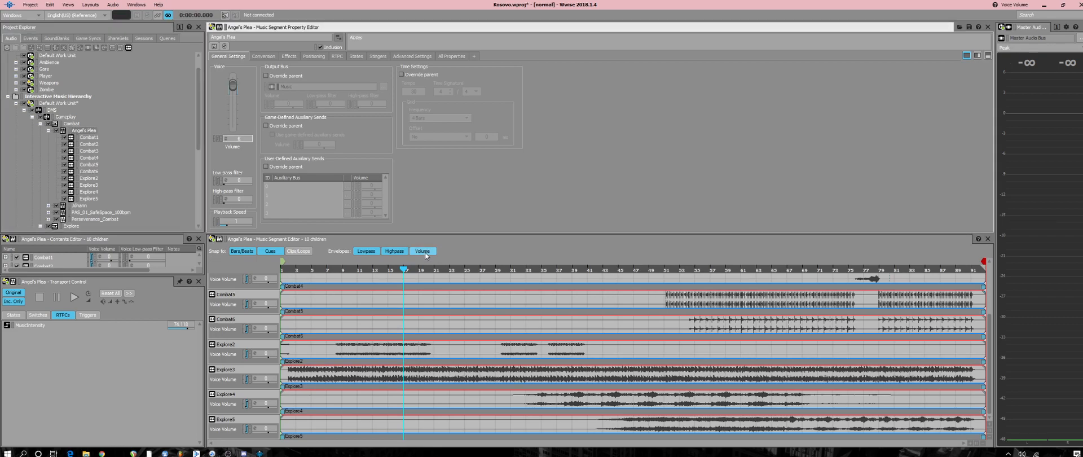
pyautogui.click(513, 275)
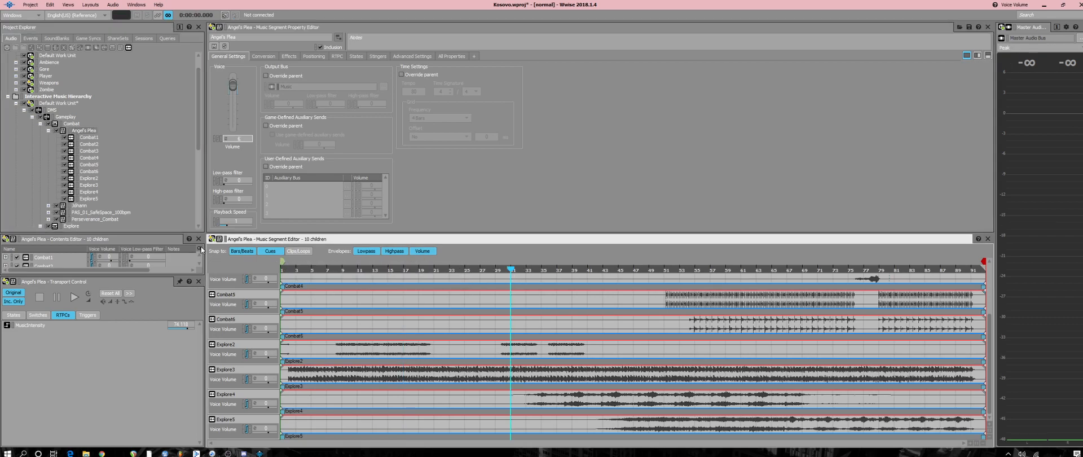
pyautogui.press('space')
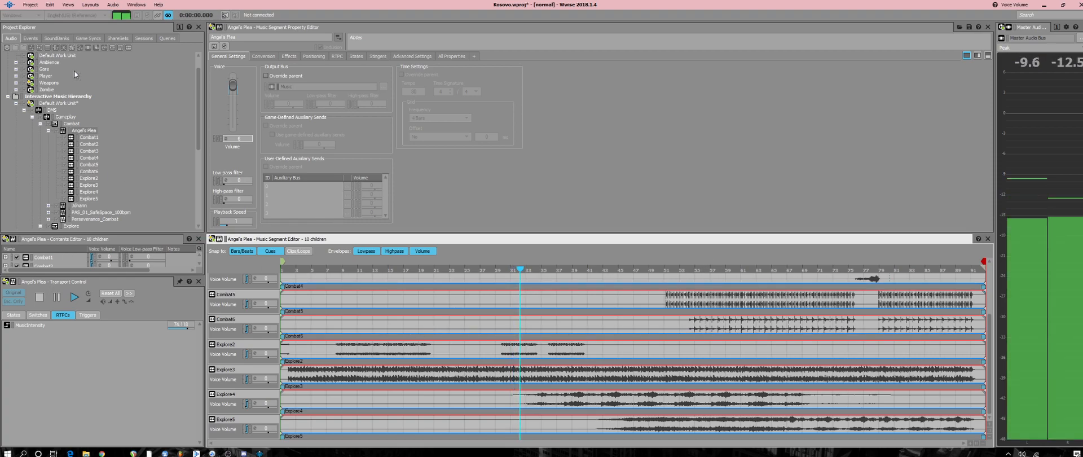
# Open the MusicIntensity volume curve of the Combat1 track, and audition the segment with MusicIntensity at about 88 and 82.
pyautogui.click(336, 56)
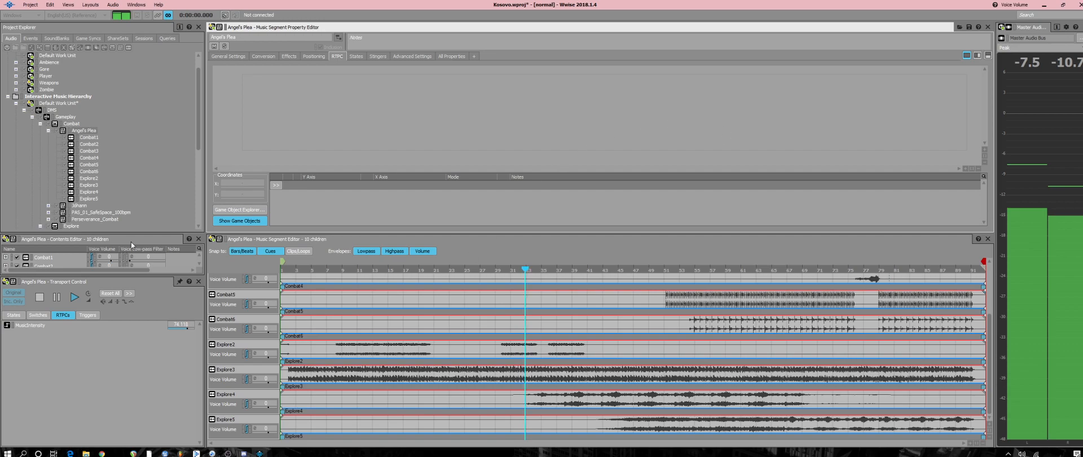
pyautogui.click(89, 137)
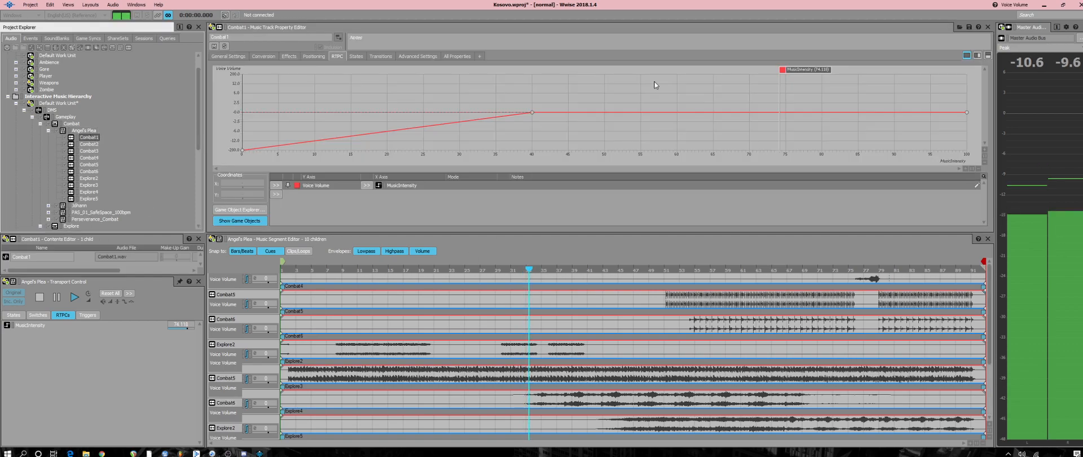
pyautogui.moveTo(807, 72); pyautogui.dragTo(909, 72)
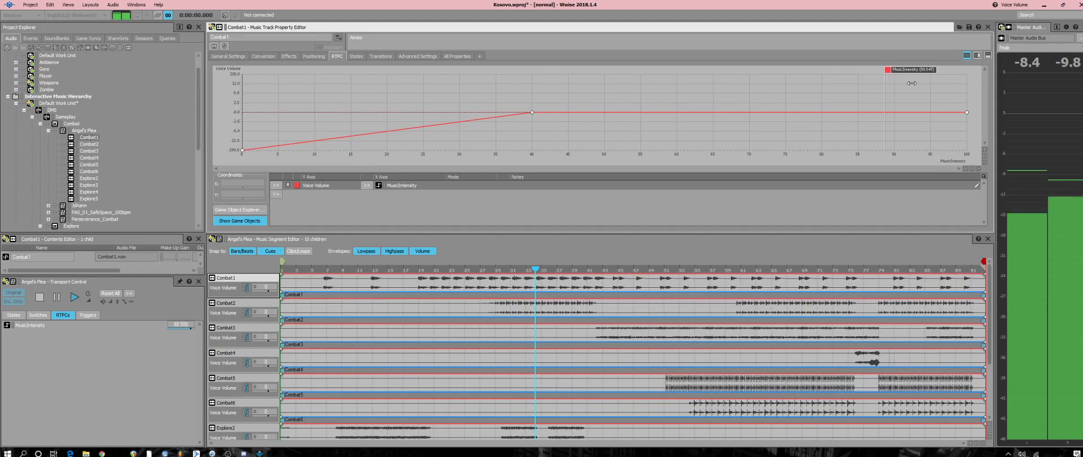
pyautogui.moveTo(989, 318); pyautogui.dragTo(995, 367)
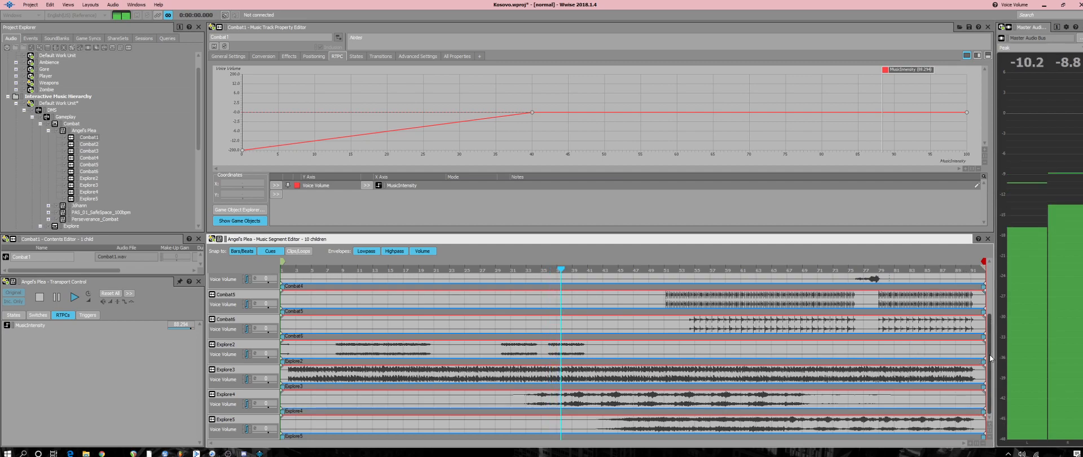
pyautogui.moveTo(886, 70)
pyautogui.mouseDown()
pyautogui.moveTo(637, 84)
pyautogui.moveTo(970, 125)
pyautogui.moveTo(852, 123)
pyautogui.mouseUp()
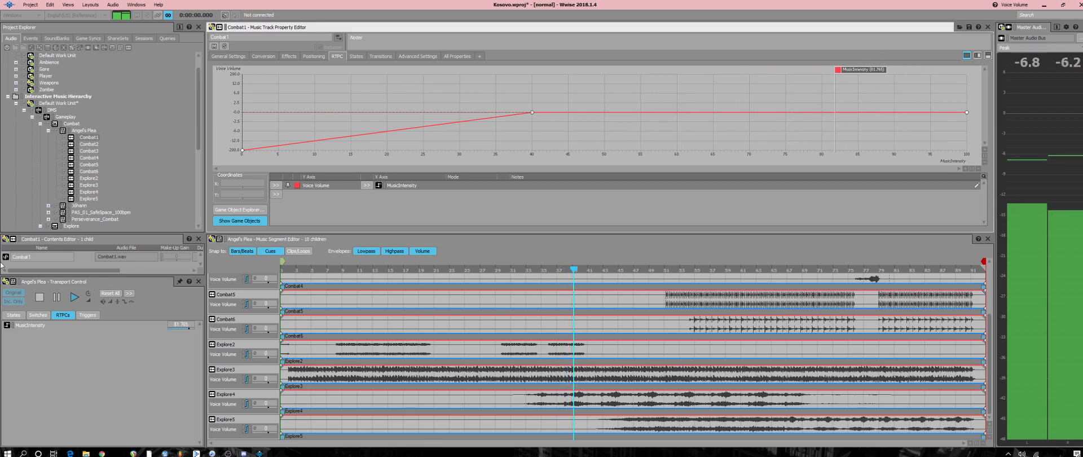
# Compare the MusicIntensity volume curves of the Explore5 to Explore2, Combat6 and Combat5 tracks while the segment plays.
pyautogui.click(87, 199)
pyautogui.click(89, 192)
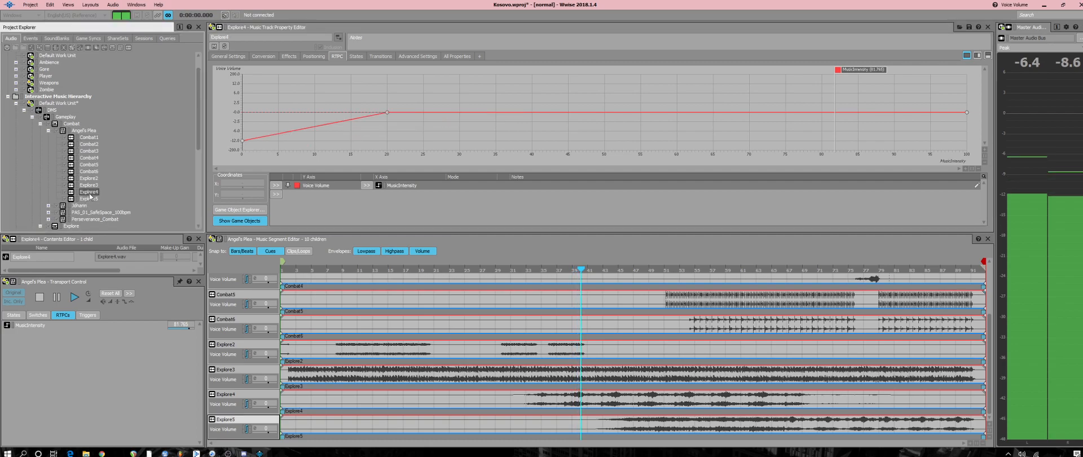
pyautogui.click(95, 185)
pyautogui.click(94, 178)
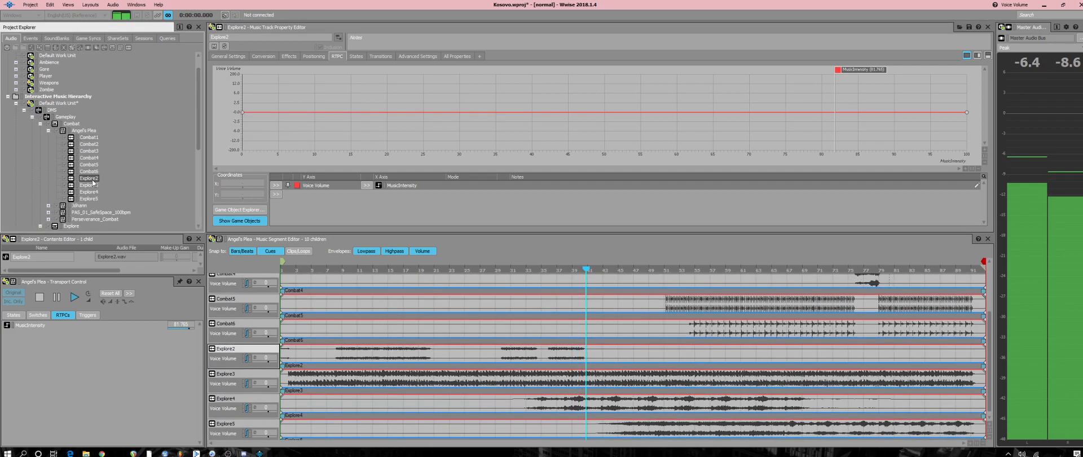
pyautogui.click(94, 172)
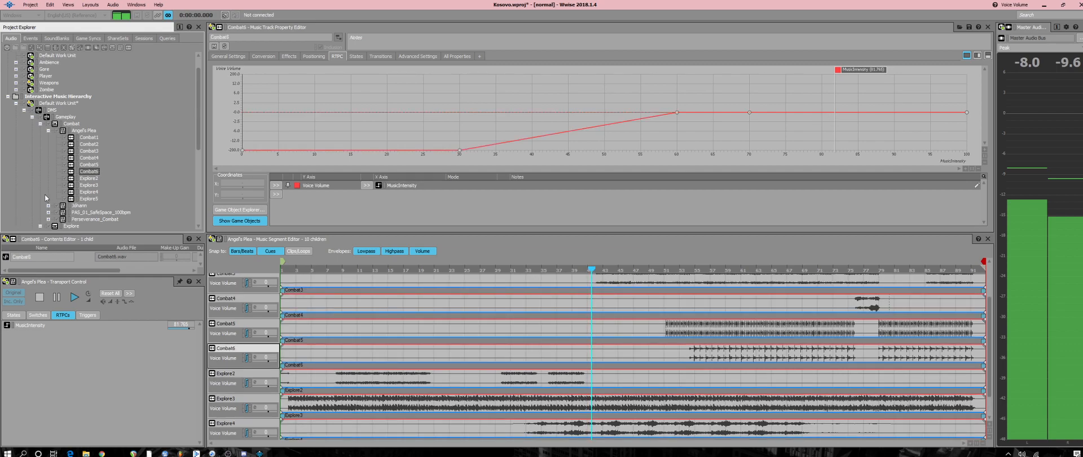
pyautogui.click(92, 165)
pyautogui.click(93, 172)
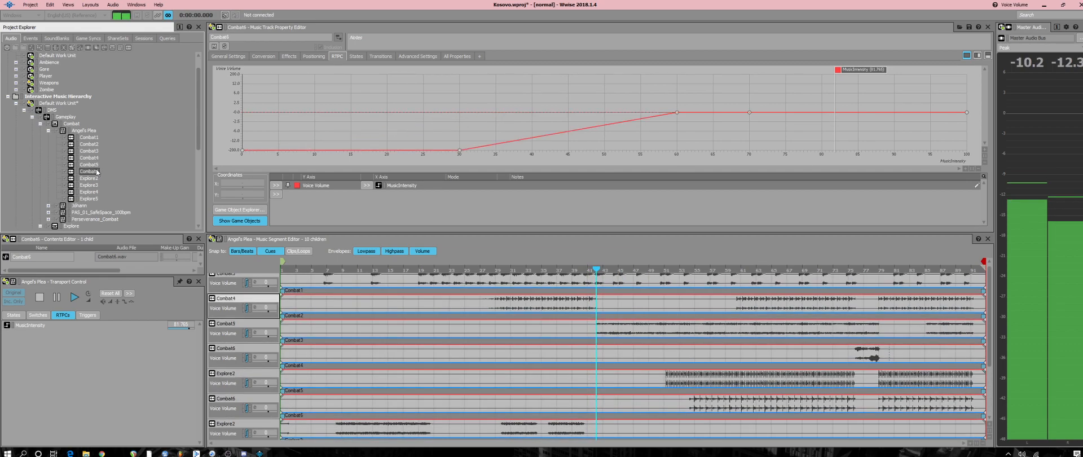
# Audition the Angel's Plea layers with MusicIntensity at about 69 and about 95.
pyautogui.moveTo(856, 69); pyautogui.dragTo(747, 116)
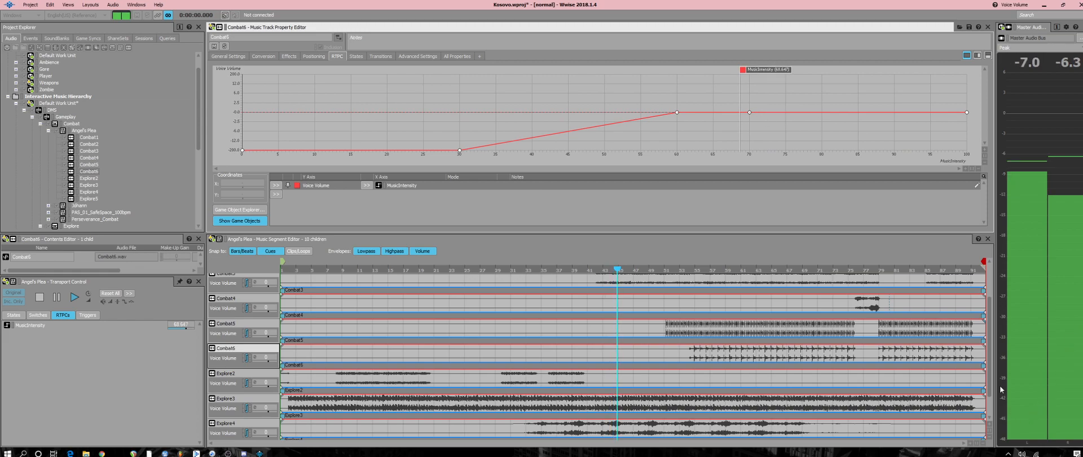
pyautogui.moveTo(989, 394); pyautogui.dragTo(988, 341)
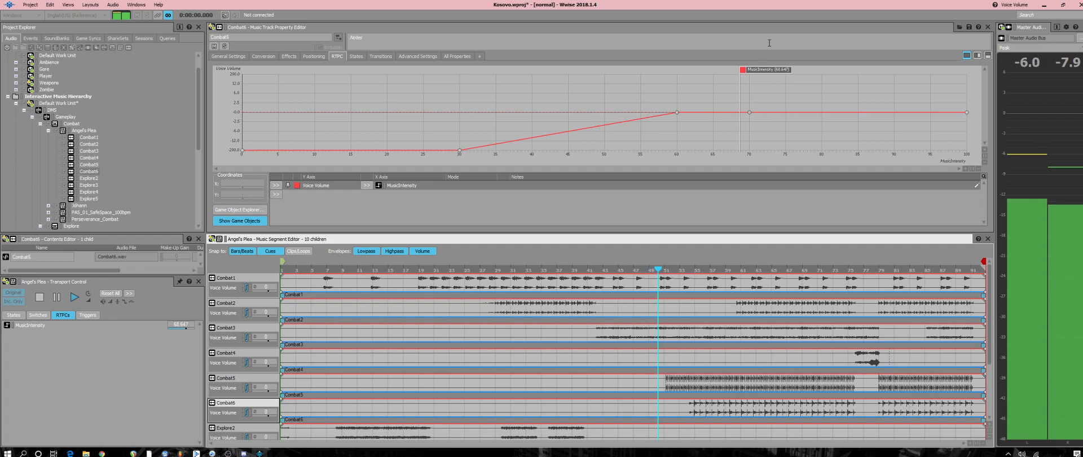
pyautogui.moveTo(739, 93); pyautogui.dragTo(947, 93)
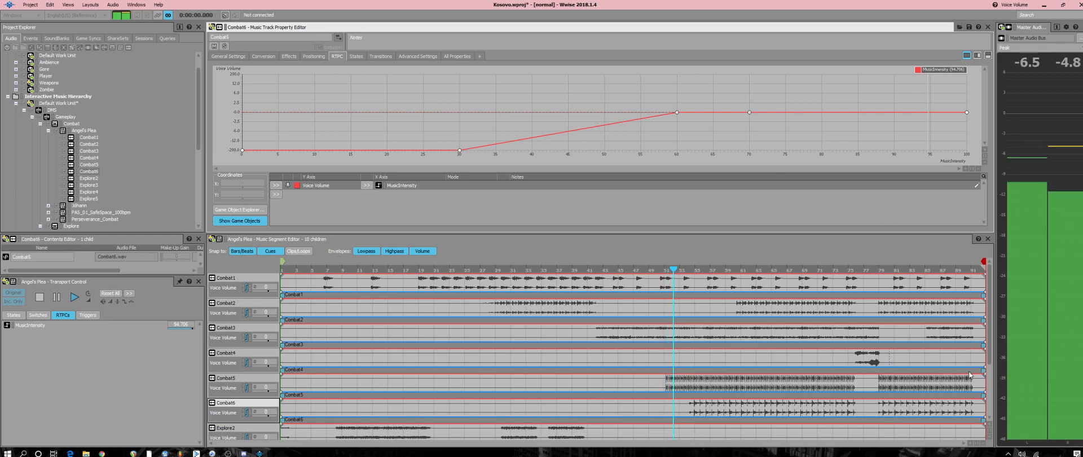
pyautogui.moveTo(989, 348); pyautogui.dragTo(997, 383)
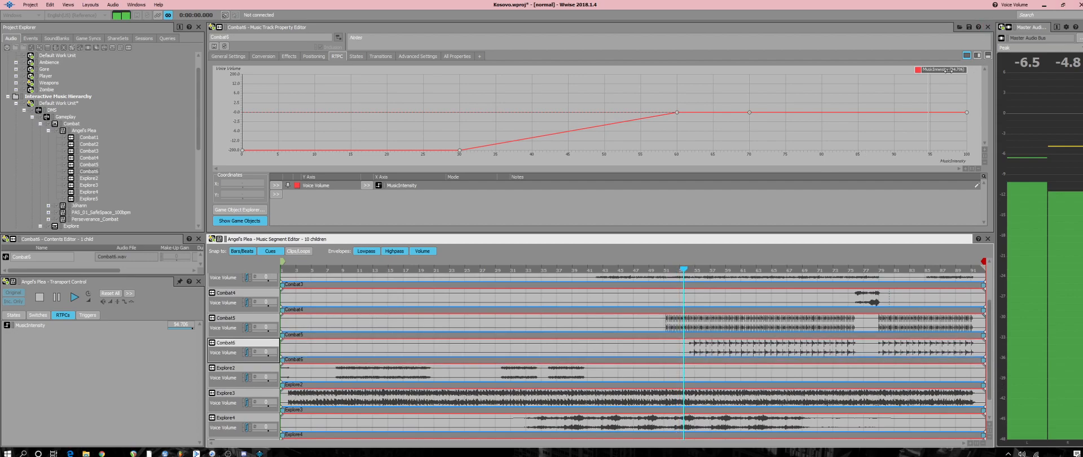
# Audition the Angel's Plea layers with MusicIntensity at 100, about 97.5, and 100 again.
pyautogui.moveTo(929, 81); pyautogui.dragTo(991, 83)
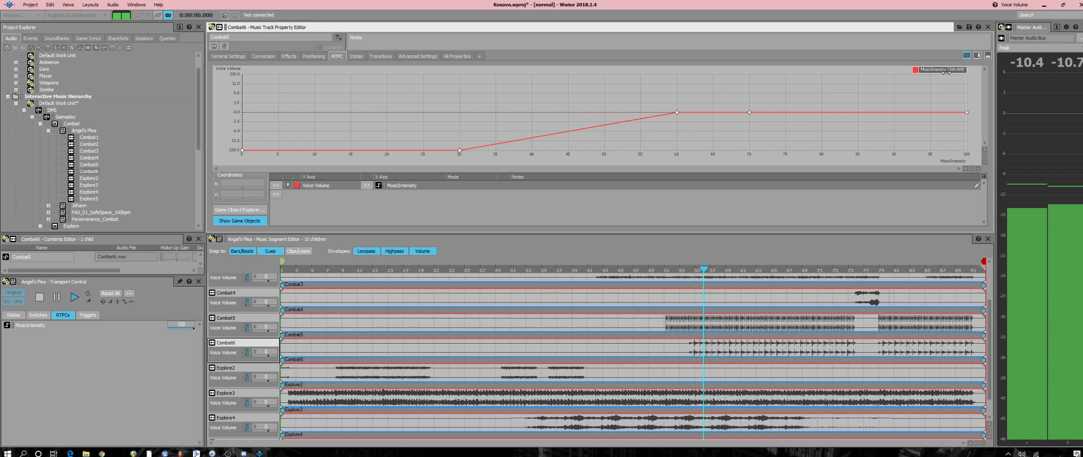
pyautogui.moveTo(945, 72); pyautogui.dragTo(942, 71)
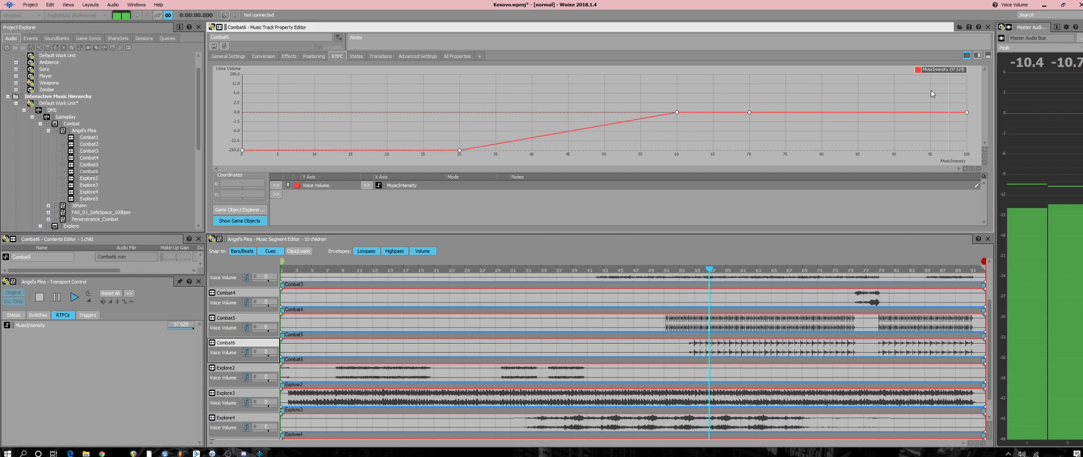
pyautogui.moveTo(990, 397); pyautogui.dragTo(999, 362)
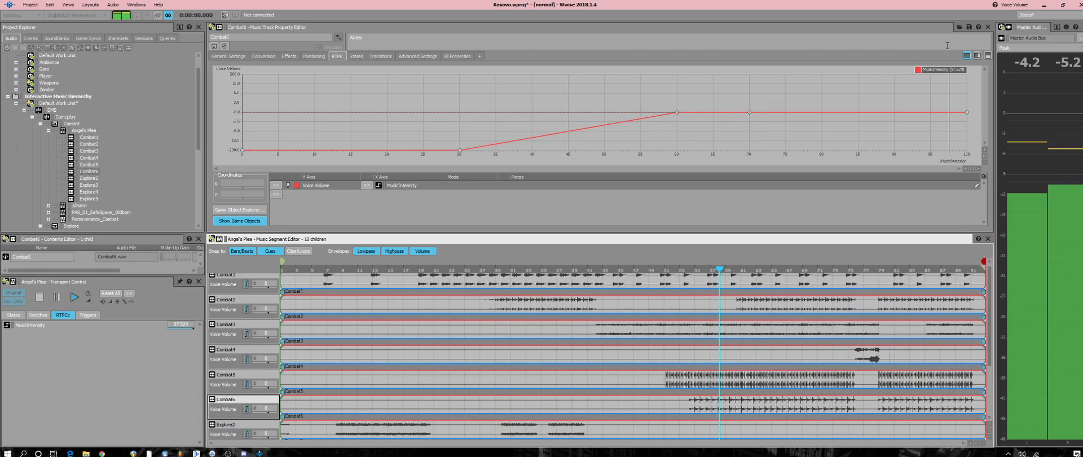
pyautogui.moveTo(933, 68)
pyautogui.mouseDown()
pyautogui.moveTo(433, 130)
pyautogui.moveTo(987, 303)
pyautogui.mouseUp()
# Follow the Combat and Explore waveforms of Angel's Plea during playback at full MusicIntensity, and stop playback.
pyautogui.scroll(-1, 990, 324)
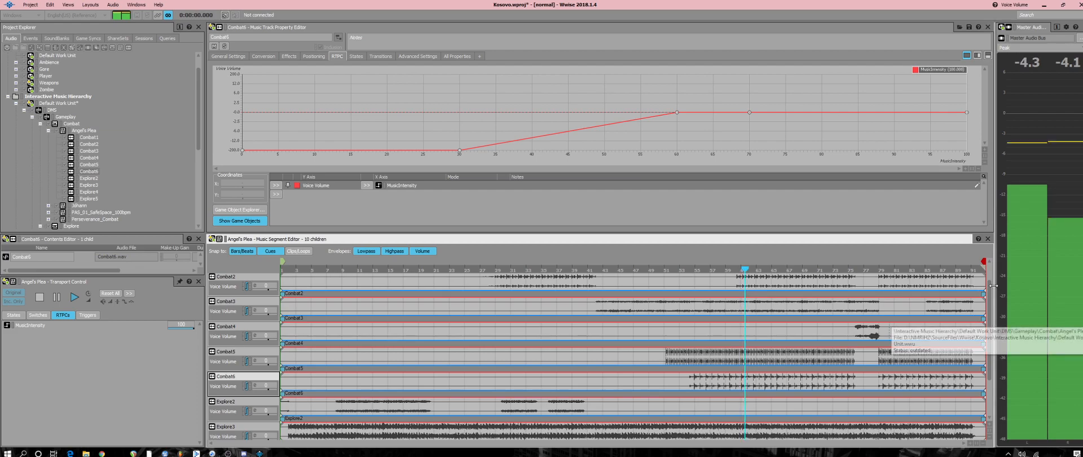
pyautogui.scroll(-2, 993, 309)
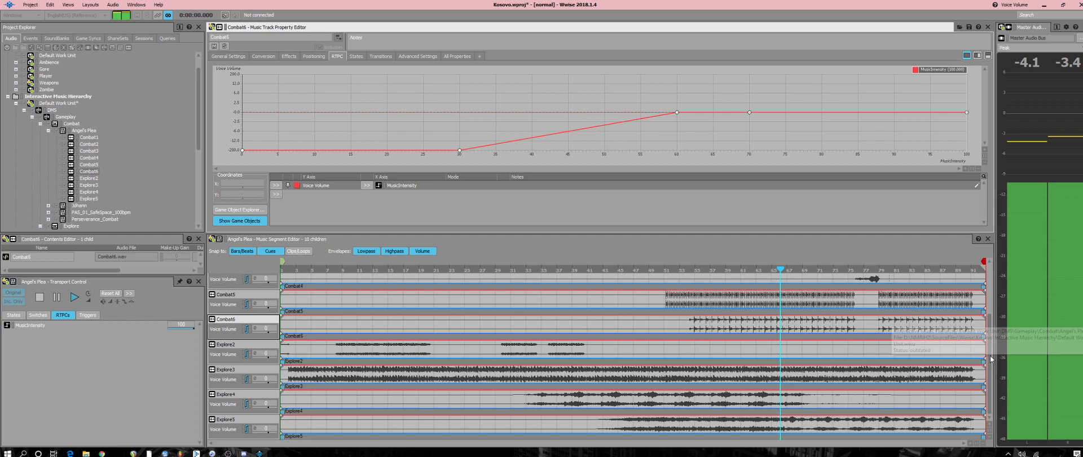
pyautogui.scroll(3, 992, 299)
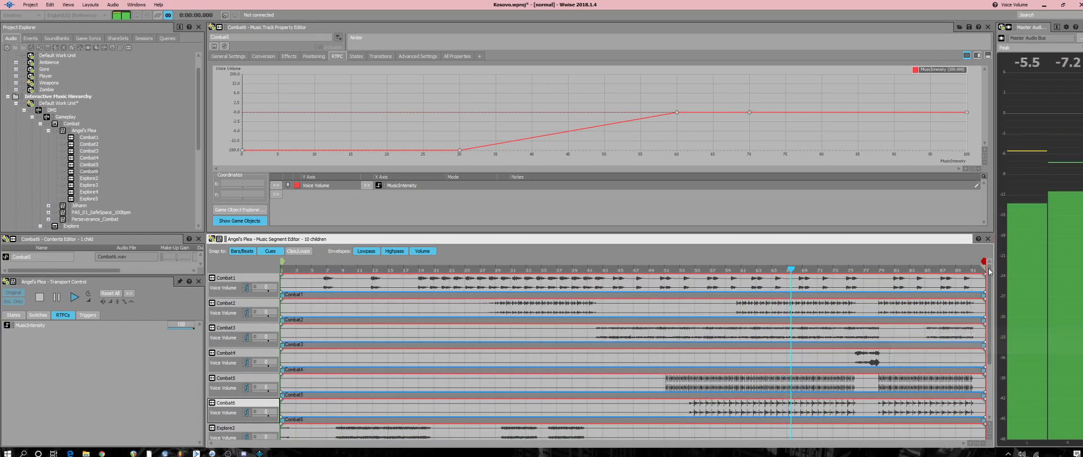
pyautogui.scroll(-3, 989, 273)
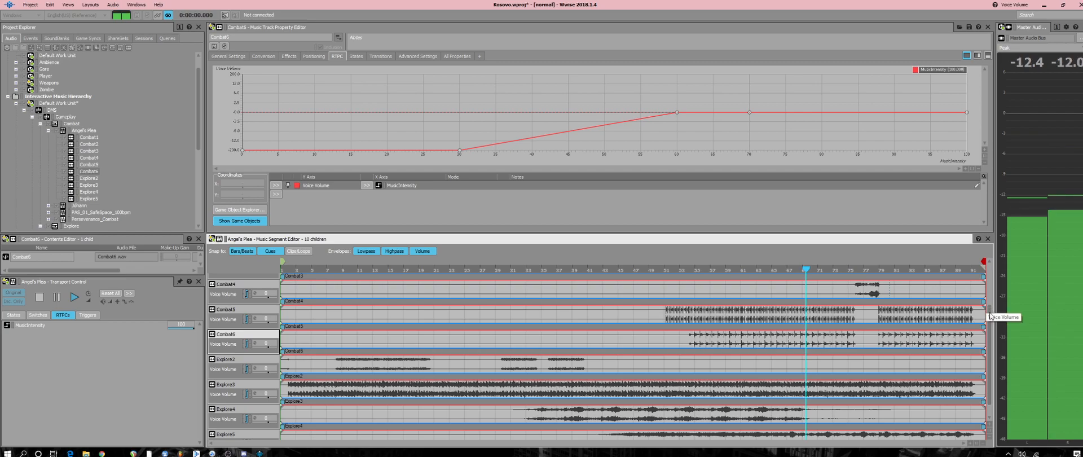
pyautogui.scroll(-1, 994, 332)
pyautogui.scroll(-1, 993, 332)
pyautogui.scroll(3, 1000, 362)
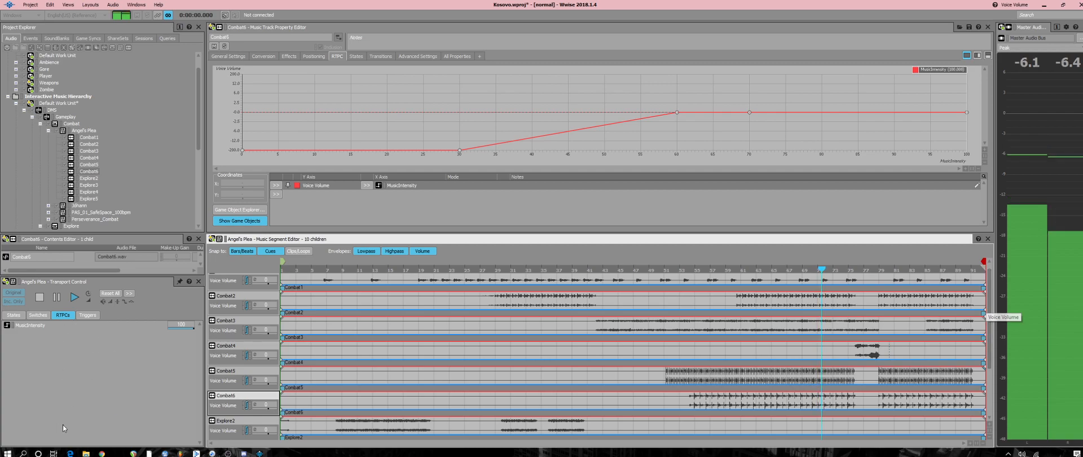
pyautogui.click(40, 297)
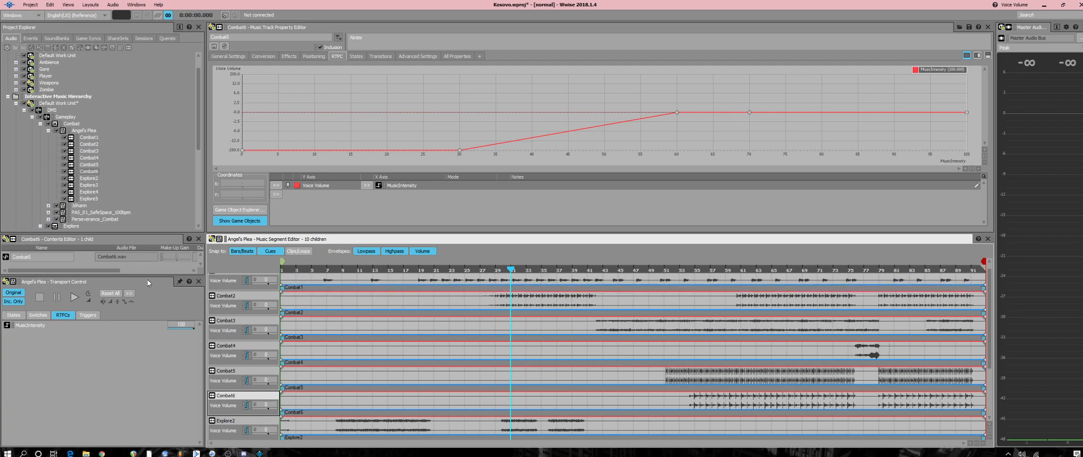
# Collapse Angel's Plea, and open the Johann combat segment to play it briefly from the beginning.
pyautogui.click(49, 131)
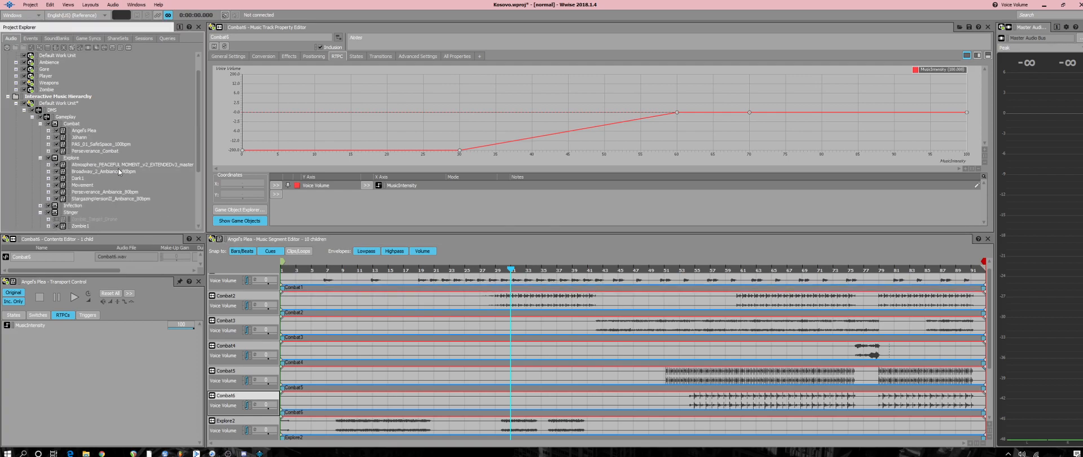
pyautogui.click(79, 137)
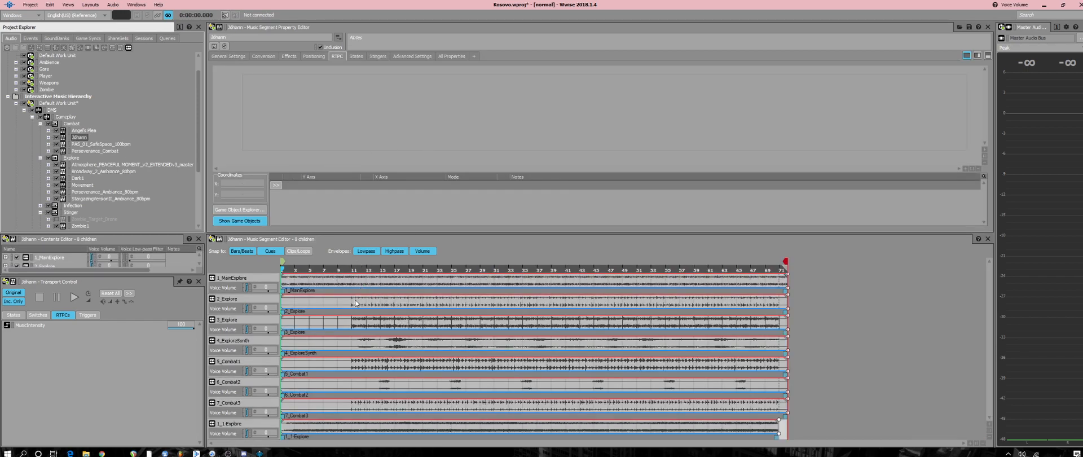
pyautogui.click(283, 269)
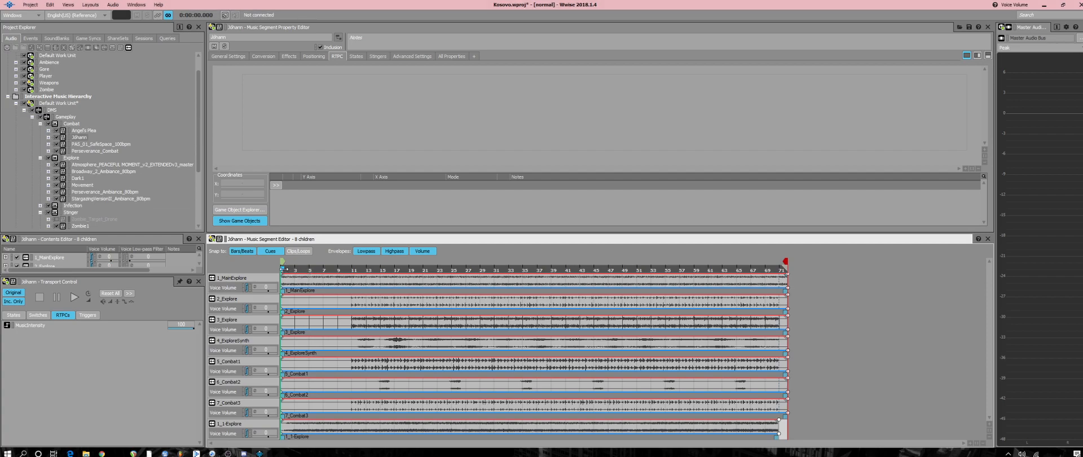
pyautogui.moveTo(337, 271); pyautogui.dragTo(274, 275)
pyautogui.press('space')
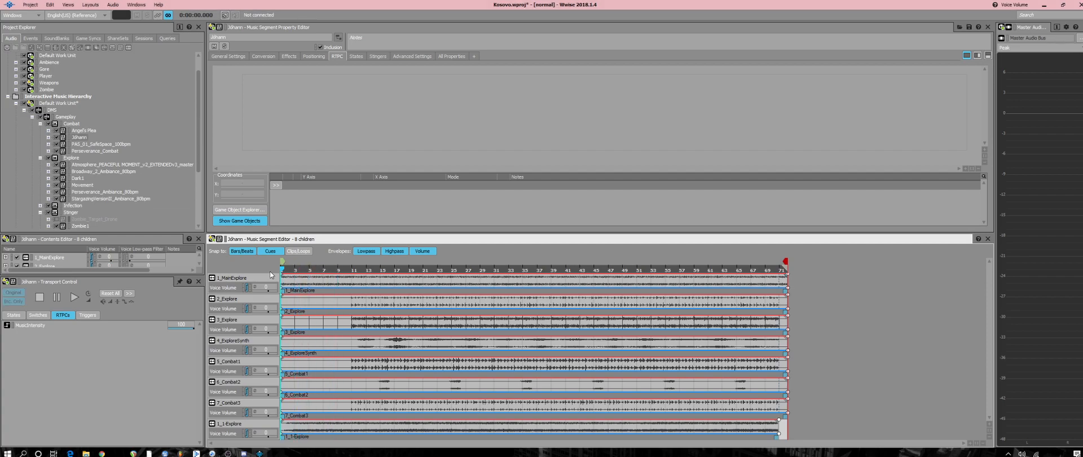
pyautogui.press('space')
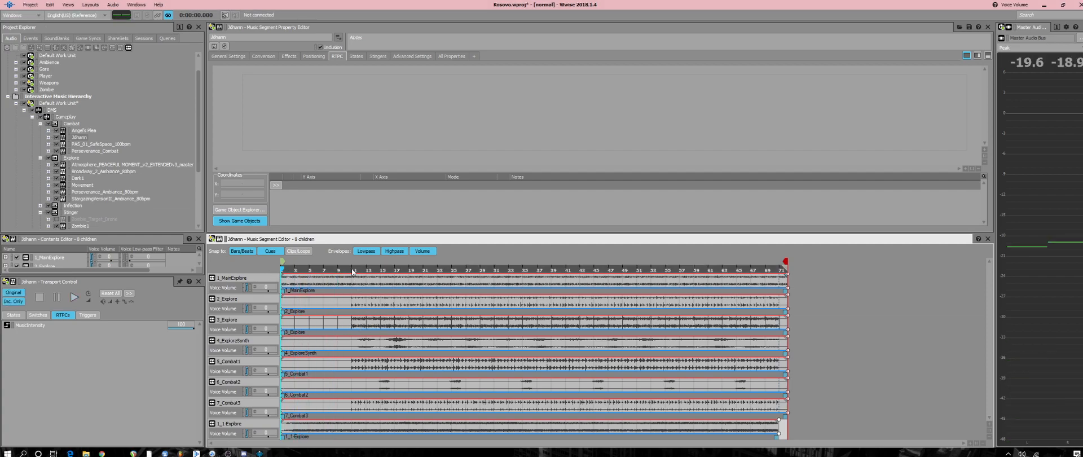
# Expand the Johann segment, select its 4_ExploreSynth track, and play the segment with MusicIntensity at 0.
pyautogui.click(353, 270)
pyautogui.doubleClick(65, 137)
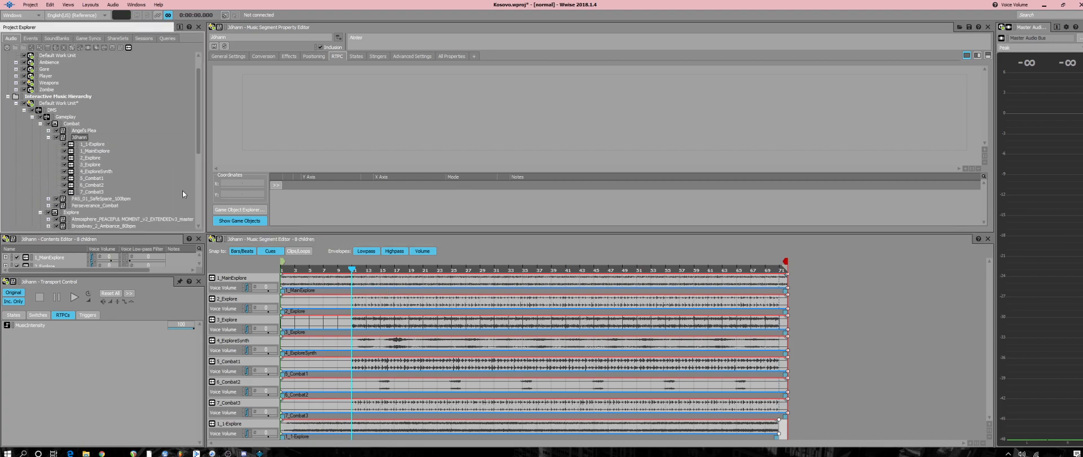
pyautogui.click(91, 172)
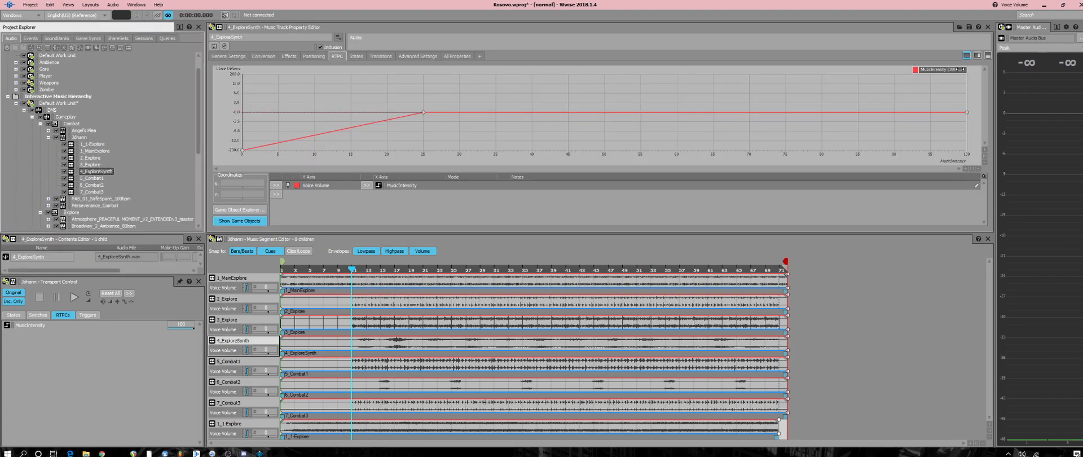
pyautogui.moveTo(960, 70); pyautogui.dragTo(121, 70)
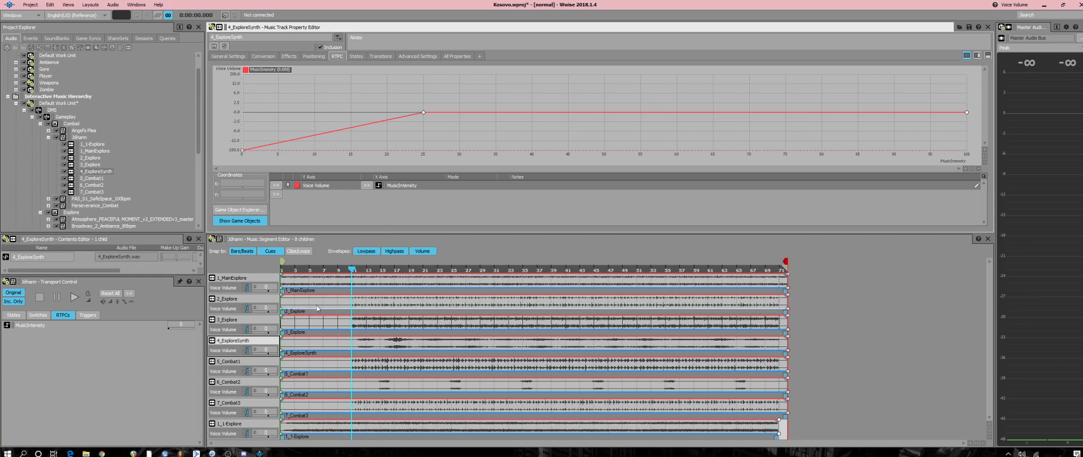
pyautogui.press('space')
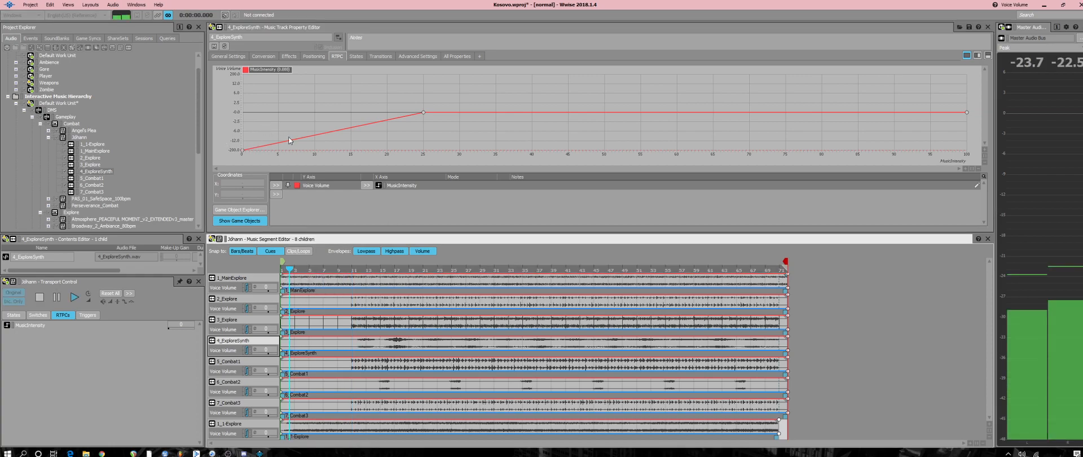
# Audition the Johann layers with MusicIntensity at about 0.5, about 3, 0, about 98.5 and about 95.
pyautogui.click(256, 70)
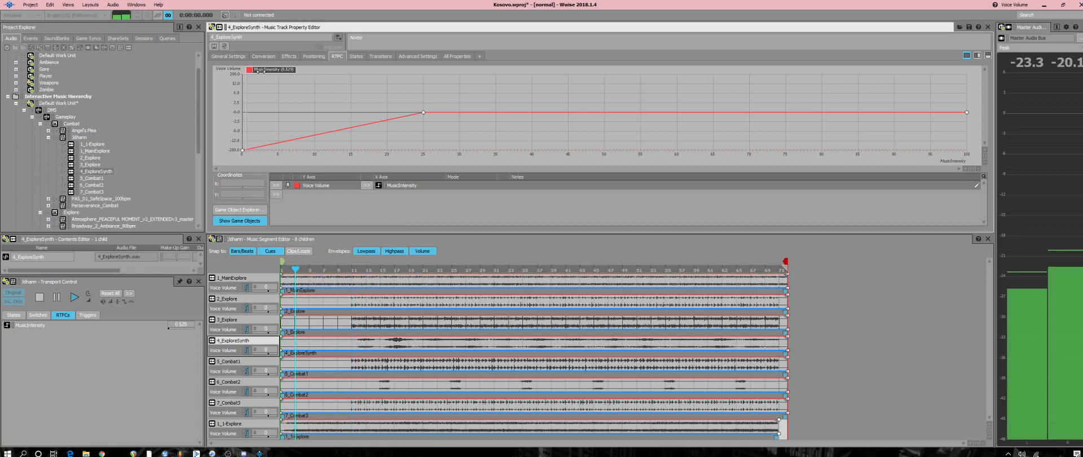
pyautogui.moveTo(271, 71); pyautogui.dragTo(276, 124)
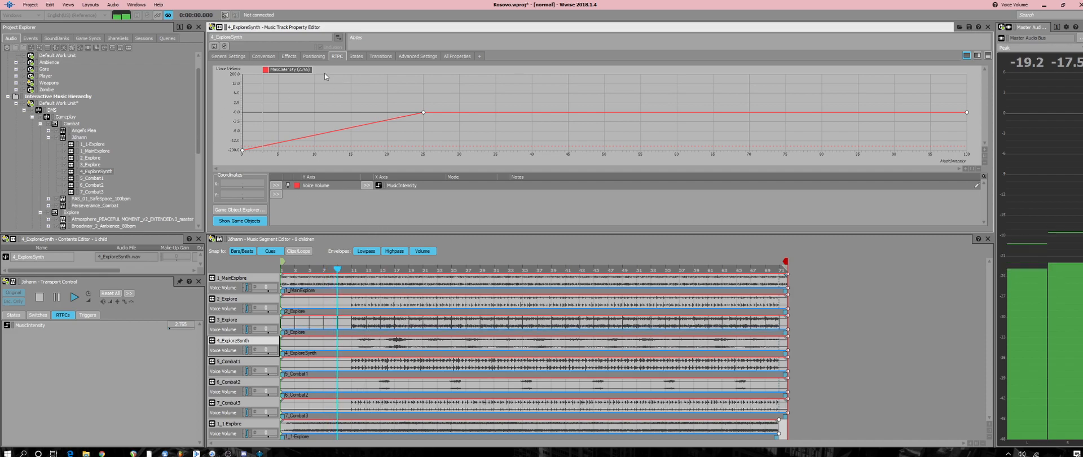
pyautogui.moveTo(294, 69)
pyautogui.mouseDown()
pyautogui.moveTo(386, 78)
pyautogui.moveTo(224, 102)
pyautogui.mouseUp()
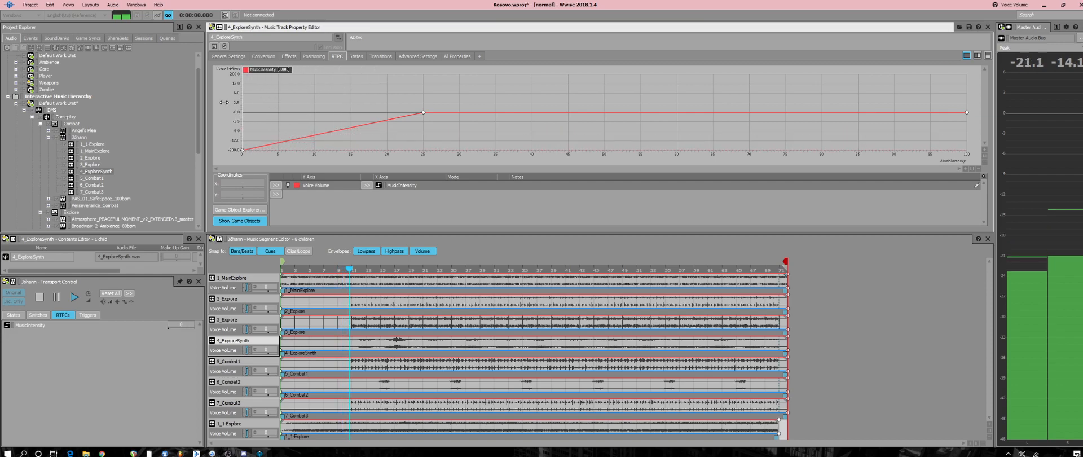
pyautogui.moveTo(242, 100)
pyautogui.mouseDown()
pyautogui.moveTo(510, 124)
pyautogui.moveTo(957, 112)
pyautogui.mouseUp()
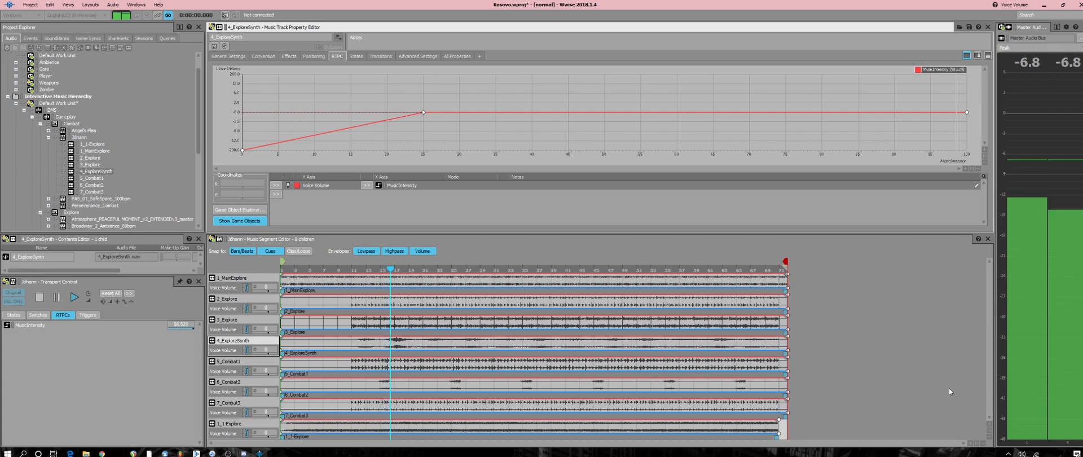
pyautogui.moveTo(942, 75)
pyautogui.mouseDown()
pyautogui.moveTo(897, 95)
pyautogui.moveTo(744, 118)
pyautogui.moveTo(597, 160)
pyautogui.moveTo(201, 161)
pyautogui.moveTo(294, 161)
pyautogui.moveTo(215, 169)
pyautogui.moveTo(246, 177)
pyautogui.moveTo(422, 185)
pyautogui.moveTo(956, 190)
pyautogui.moveTo(238, 185)
pyautogui.moveTo(905, 216)
pyautogui.mouseUp()
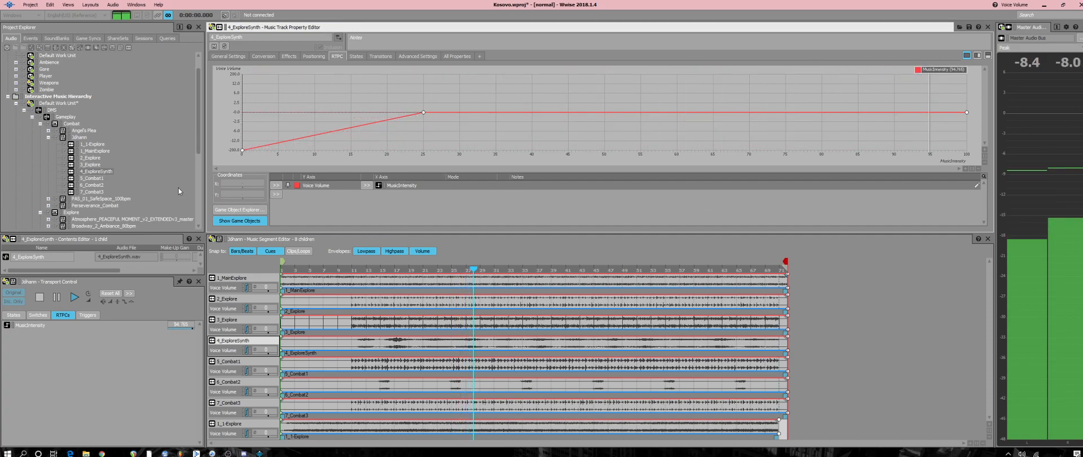
# Collapse the Johann segment and create a Music Playlist Container named Main Menu under Gameplay.
pyautogui.click(49, 137)
pyautogui.scroll(-2, 28, 181)
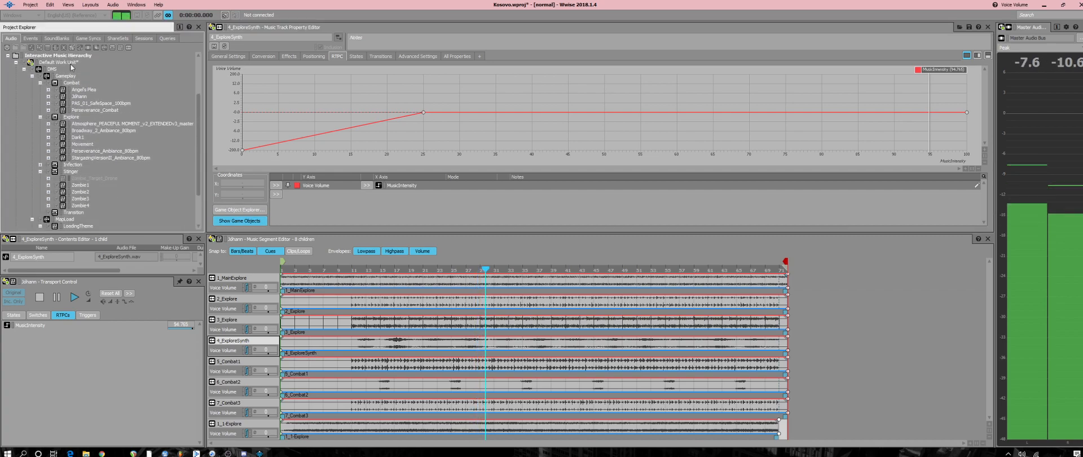
pyautogui.rightClick(69, 77)
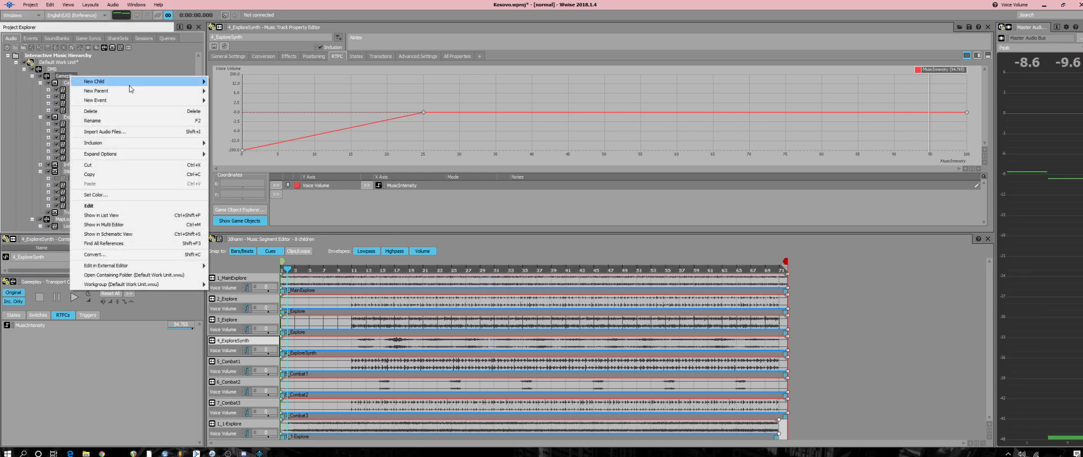
pyautogui.moveTo(116, 85)
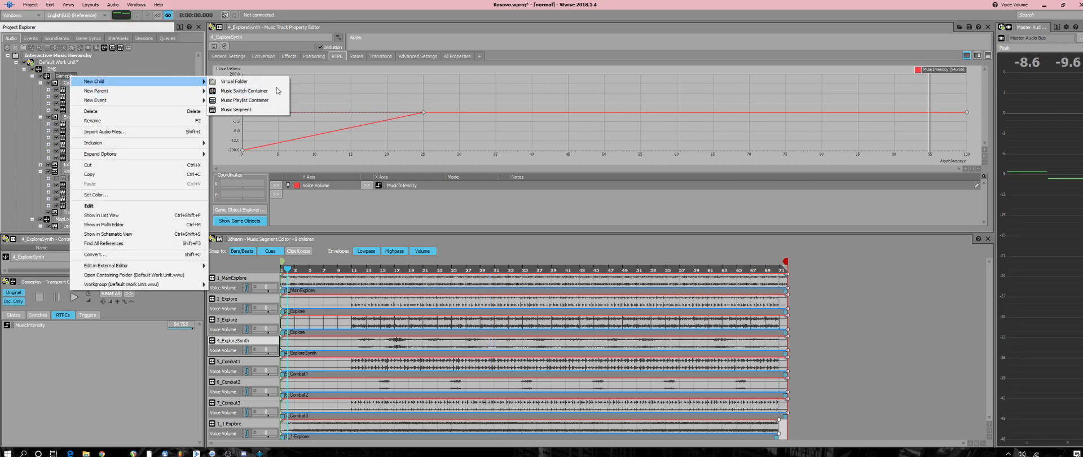
pyautogui.click(249, 100)
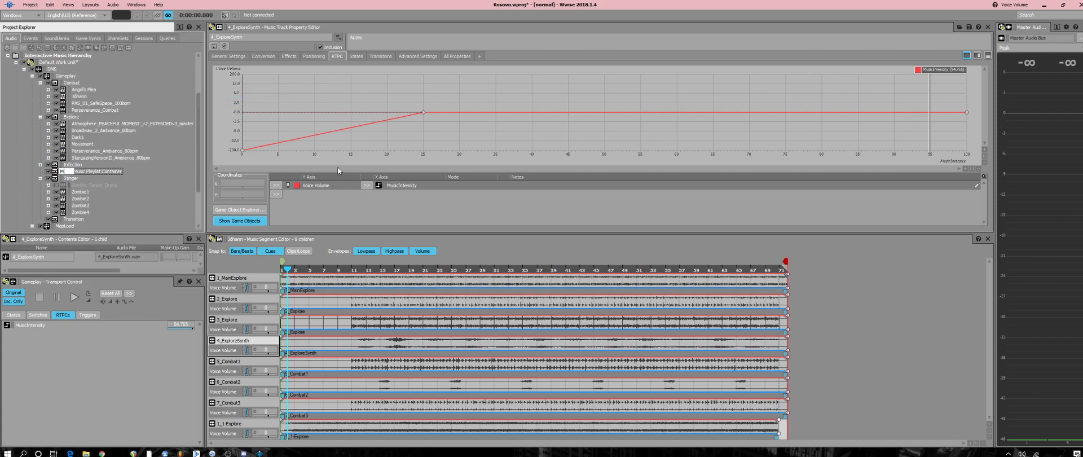
pyautogui.write('Main Menu')
pyautogui.press('Return')
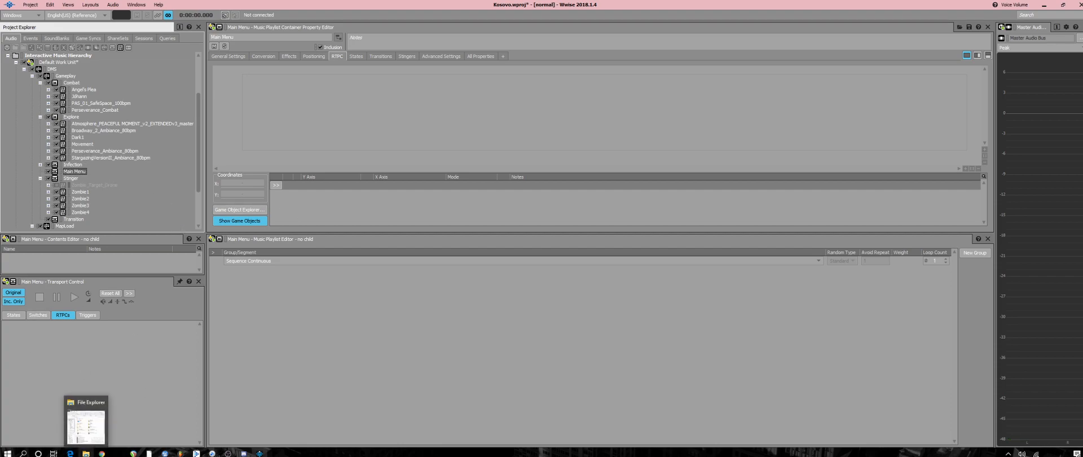
# Switch to File Explorer and open the Music folder.
pyautogui.click(86, 452)
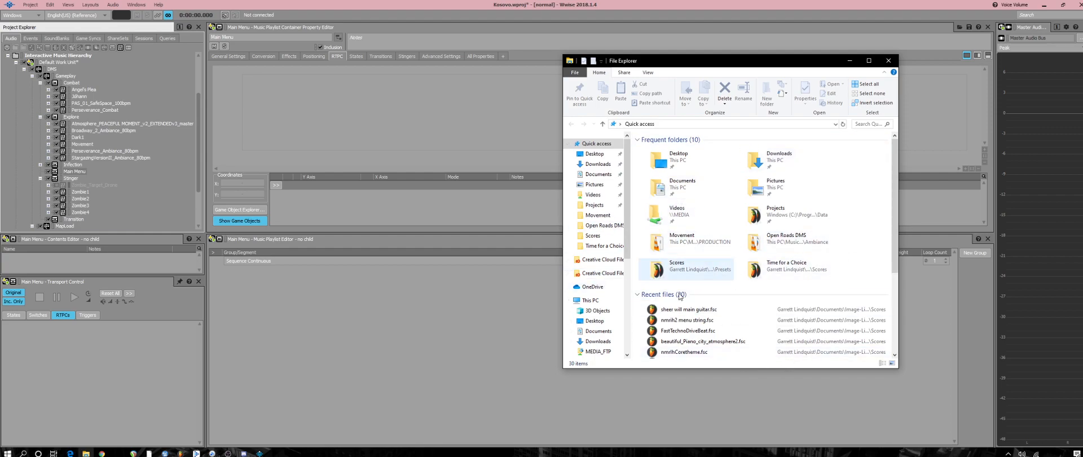
pyautogui.scroll(-2, 598, 248)
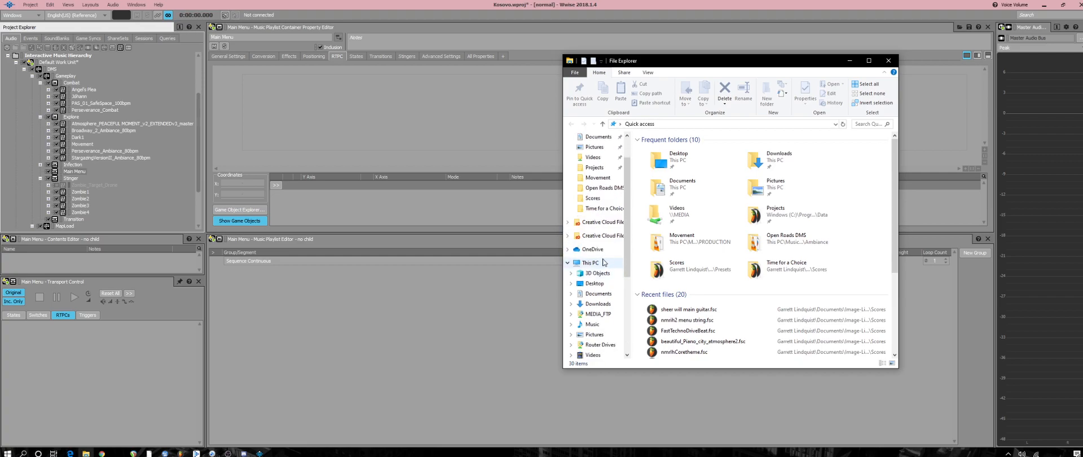
pyautogui.click(592, 314)
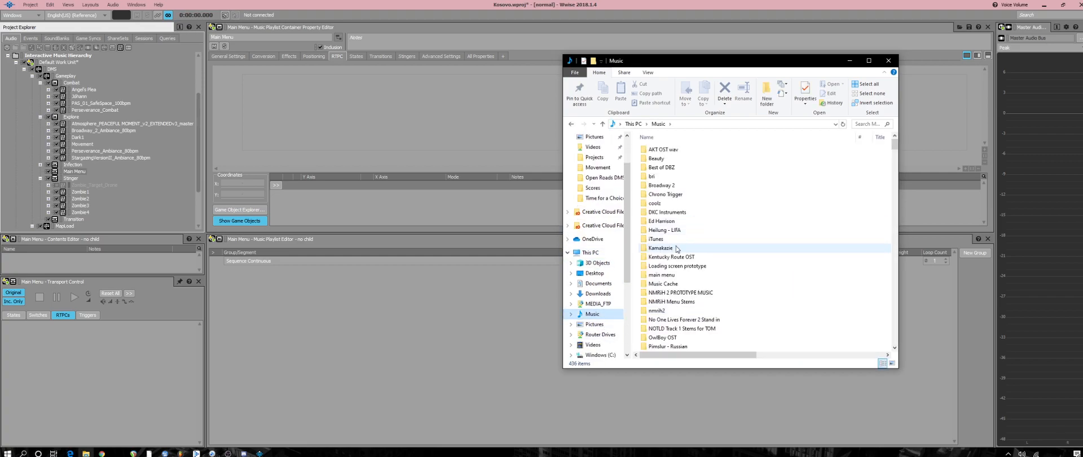
pyautogui.scroll(-3, 657, 230)
pyautogui.doubleClick(657, 228)
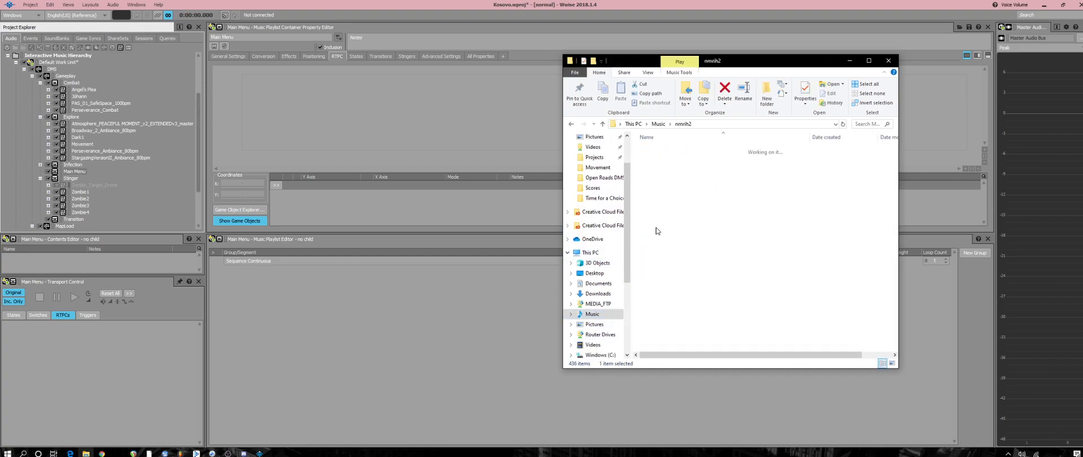
pyautogui.scroll(-2, 680, 260)
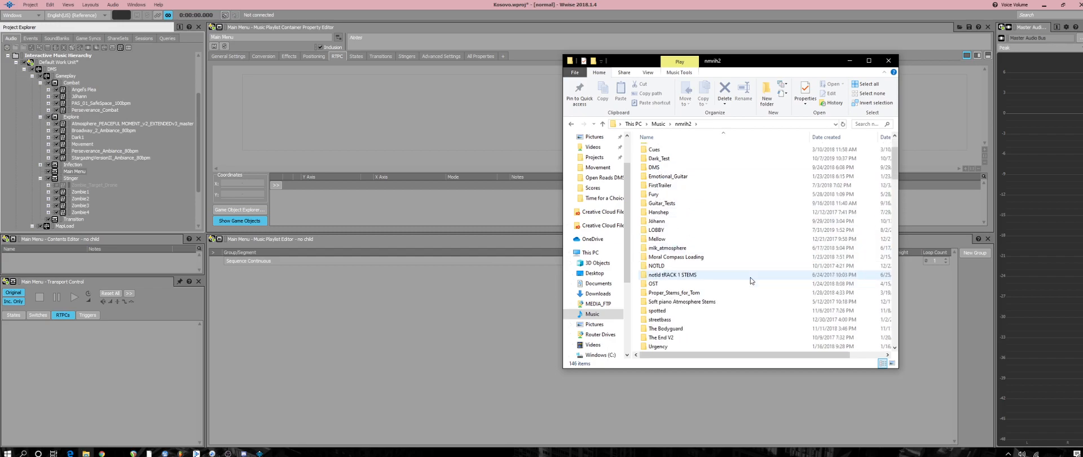
pyautogui.doubleClick(657, 167)
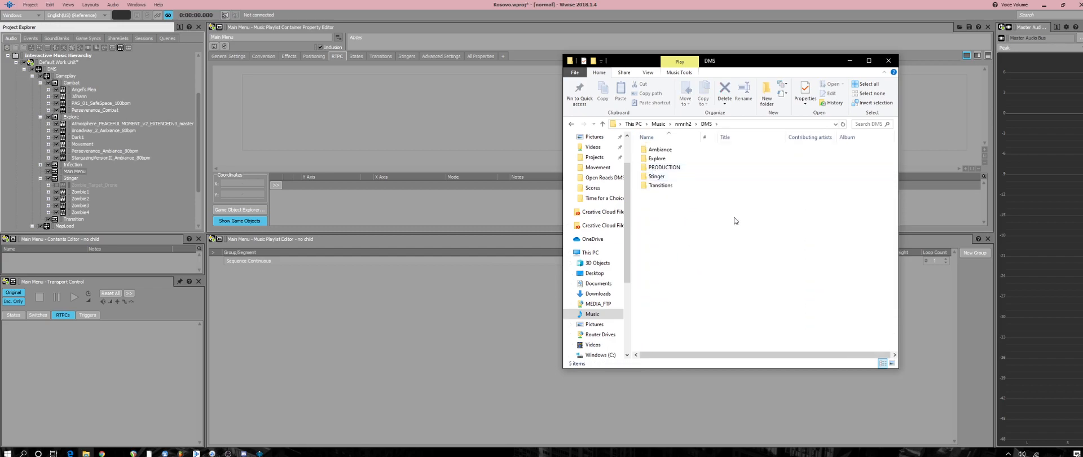
pyautogui.doubleClick(675, 168)
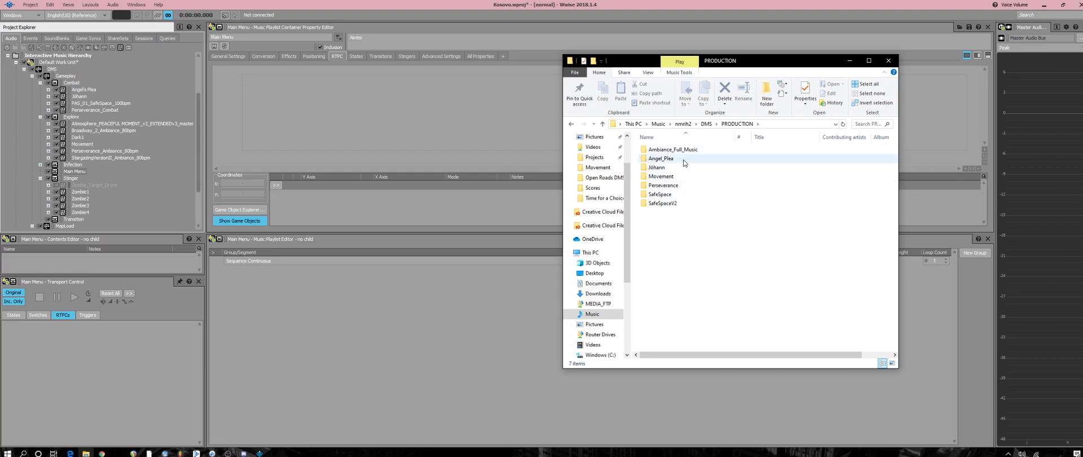
pyautogui.click(705, 124)
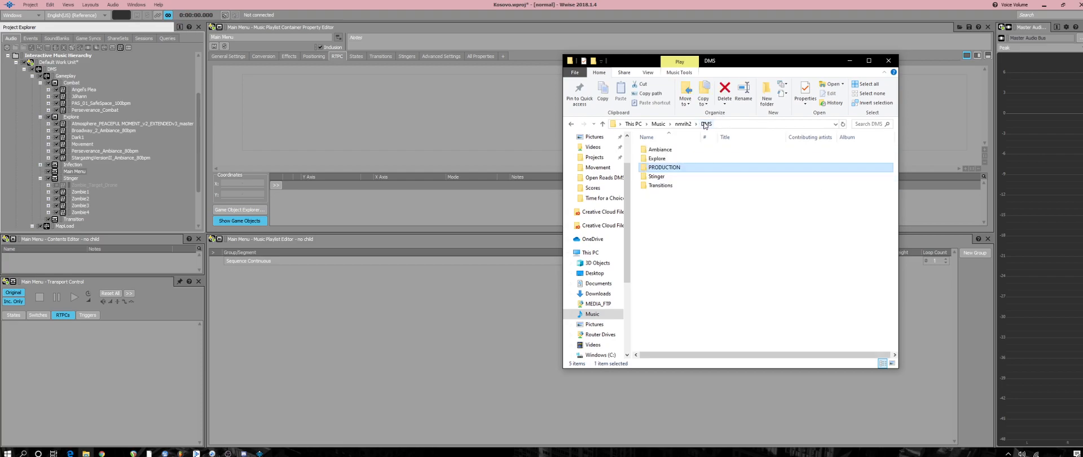
pyautogui.click(685, 125)
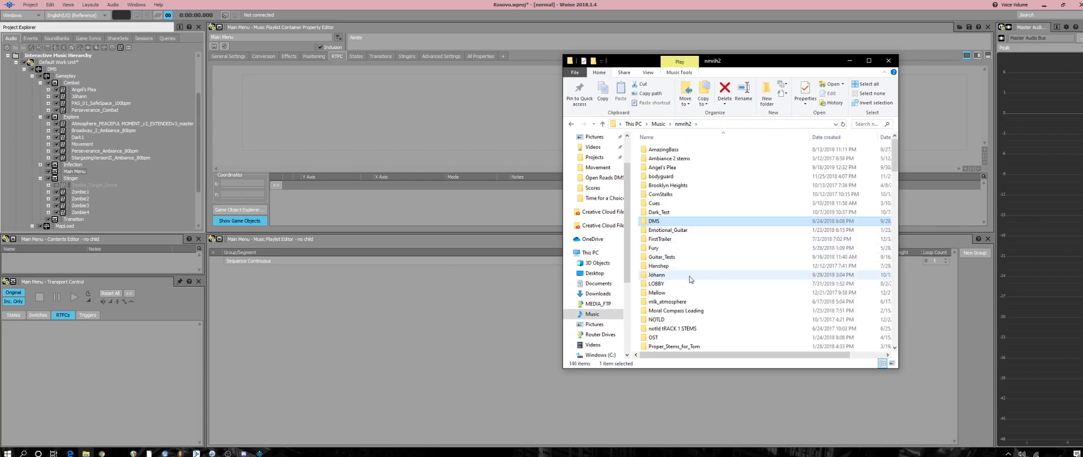
pyautogui.click(658, 124)
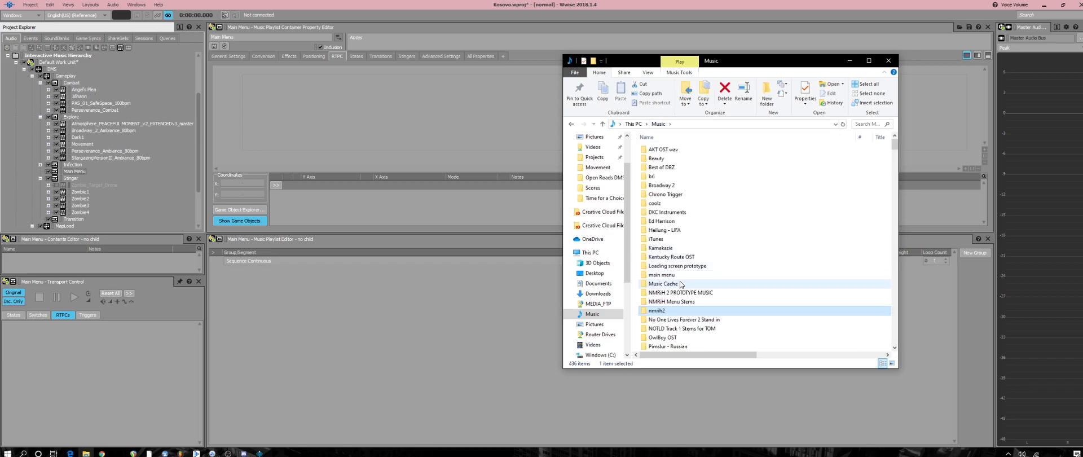
# Open the main menu folder and look through its No One Lives Forever audio files.
pyautogui.doubleClick(672, 278)
pyautogui.scroll(-3, 730, 299)
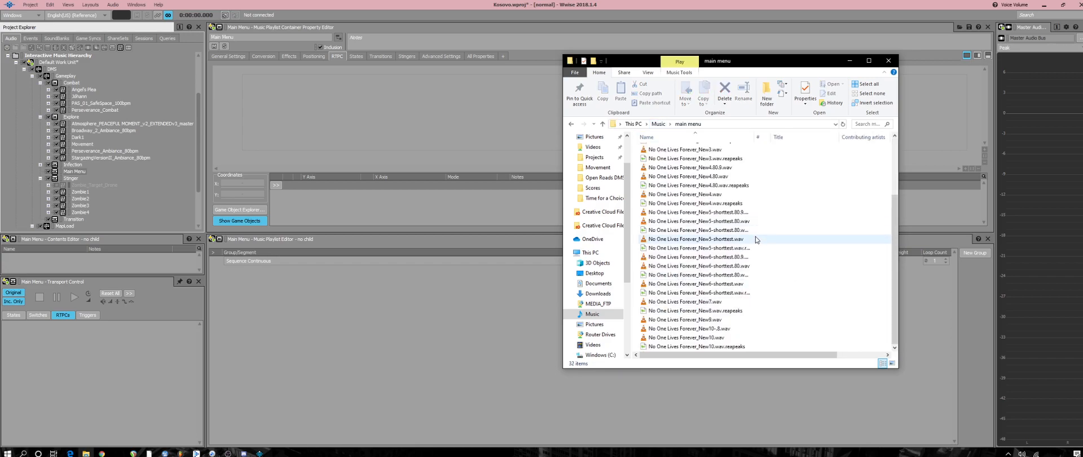
pyautogui.click(815, 338)
pyautogui.scroll(3, 816, 333)
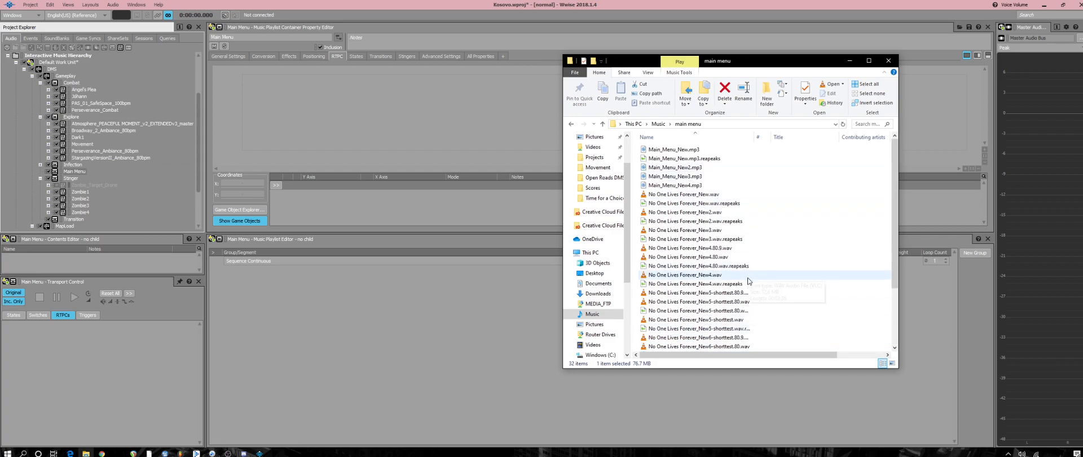
pyautogui.scroll(-3, 750, 293)
pyautogui.moveTo(686, 338); pyautogui.dragTo(750, 340)
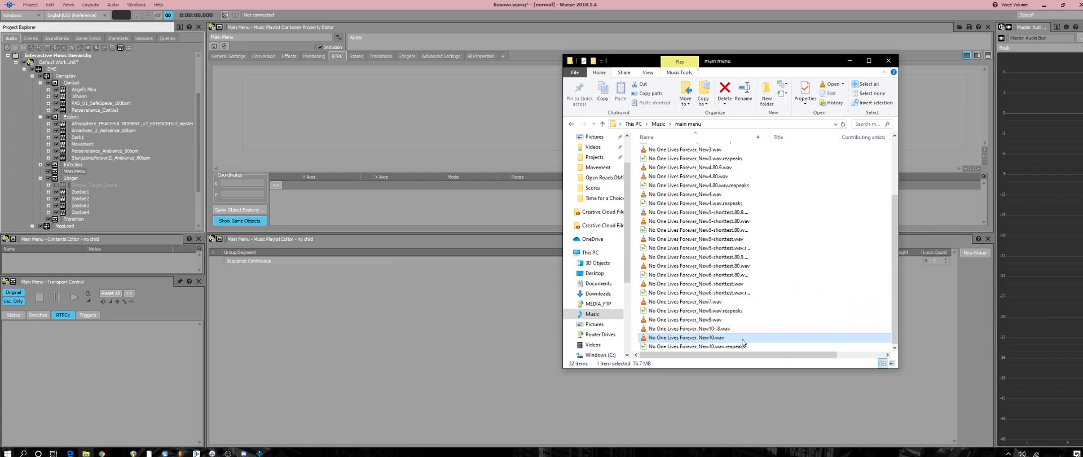
# Import No One Lives Forever_New10-.8.wav into the Main Menu playlist container in Wwise as a music segment.
pyautogui.click(673, 330)
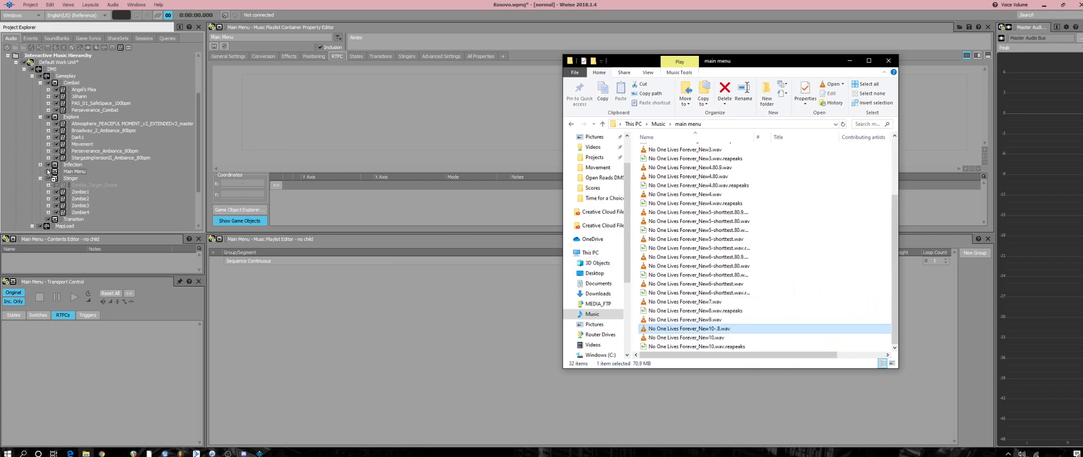
pyautogui.moveTo(77, 175); pyautogui.dragTo(76, 172)
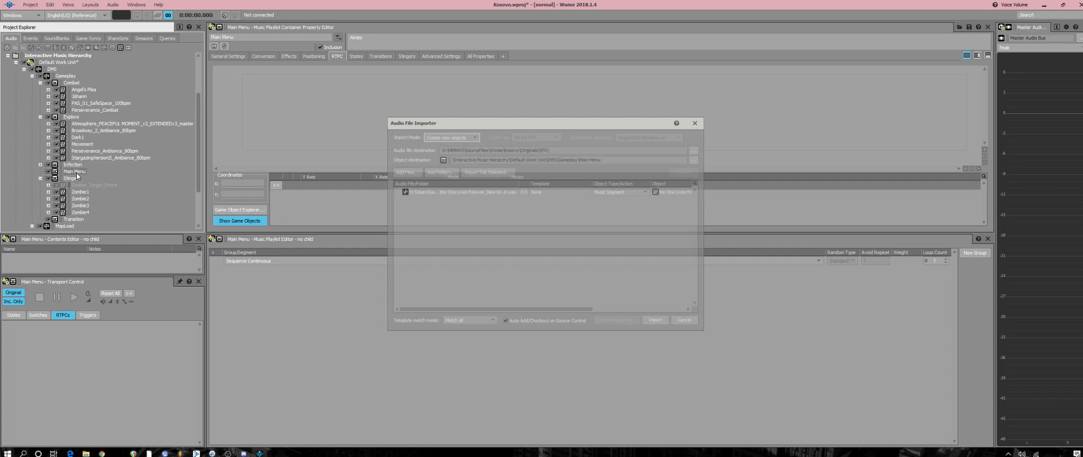
pyautogui.click(652, 322)
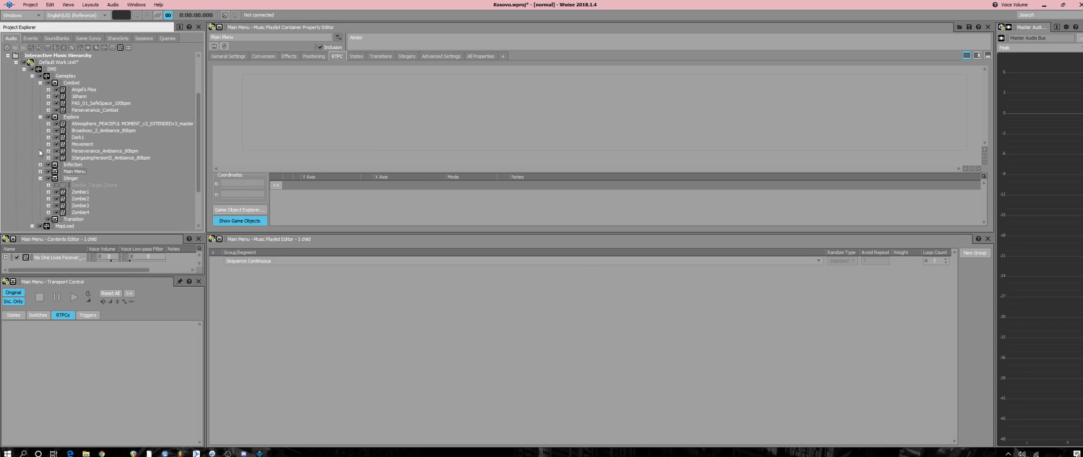
# Open the imported segment under Main Menu and convert its audio file for the Windows platform.
pyautogui.click(40, 171)
pyautogui.doubleClick(76, 179)
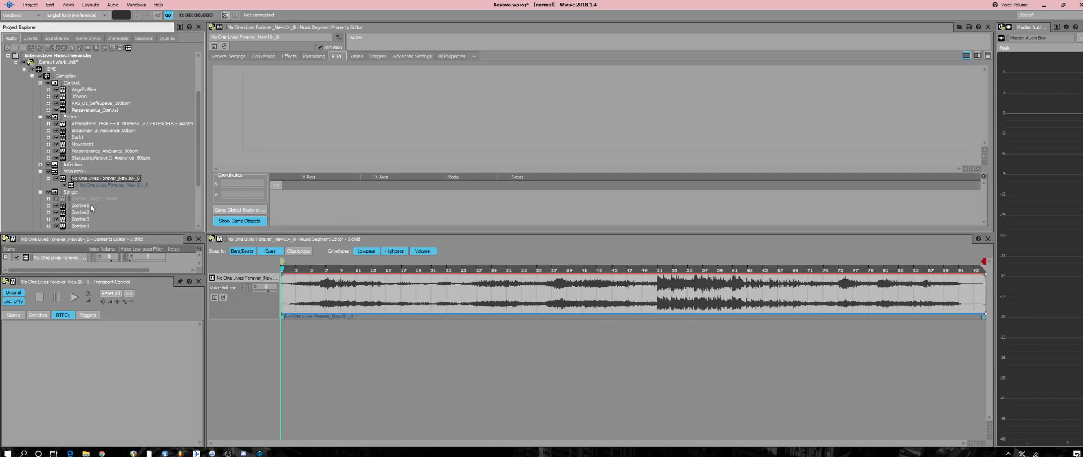
pyautogui.hotkey('shift', 'c')
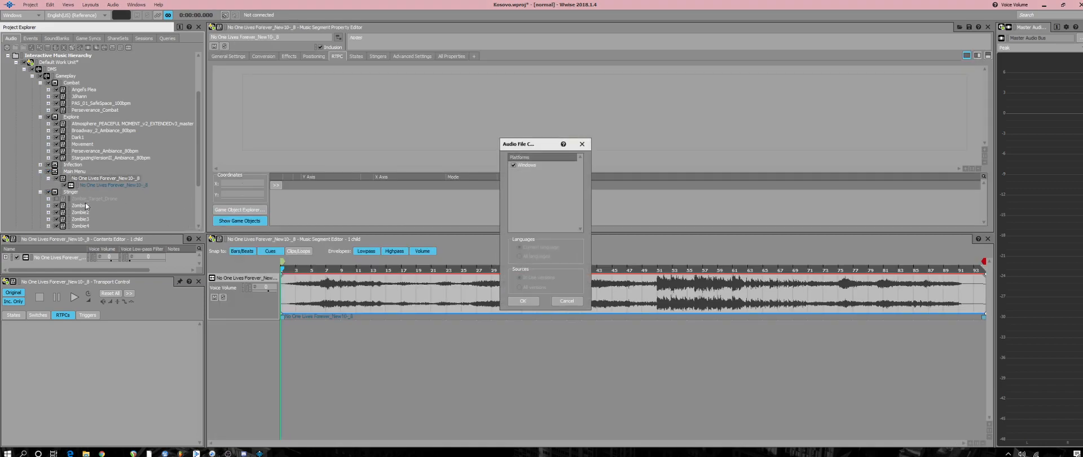
pyautogui.click(519, 301)
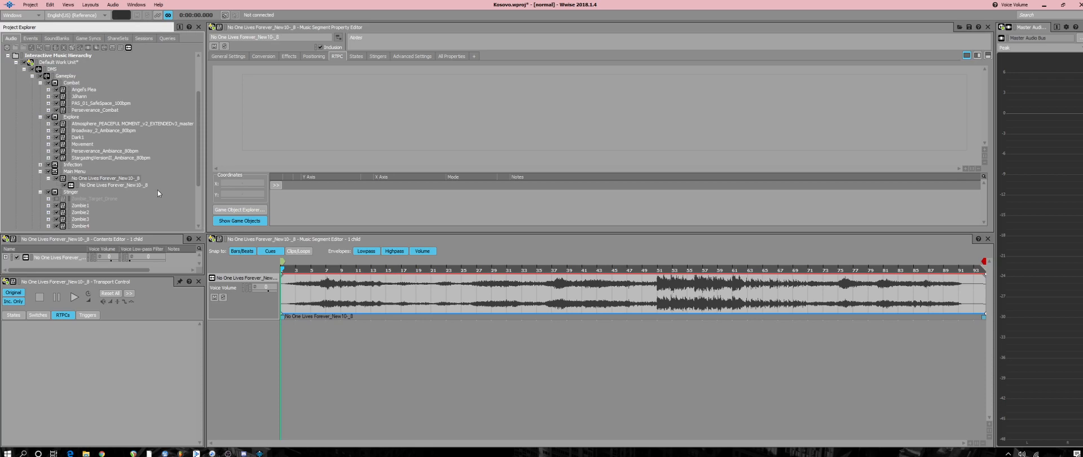
# Play the imported menu music segment and jump ahead to about bar 23.
pyautogui.press('space')
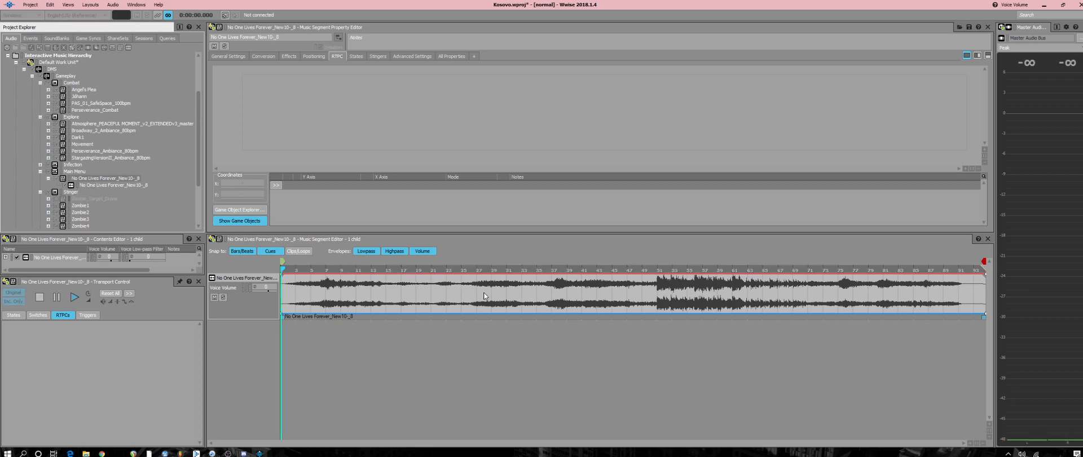
pyautogui.click(446, 270)
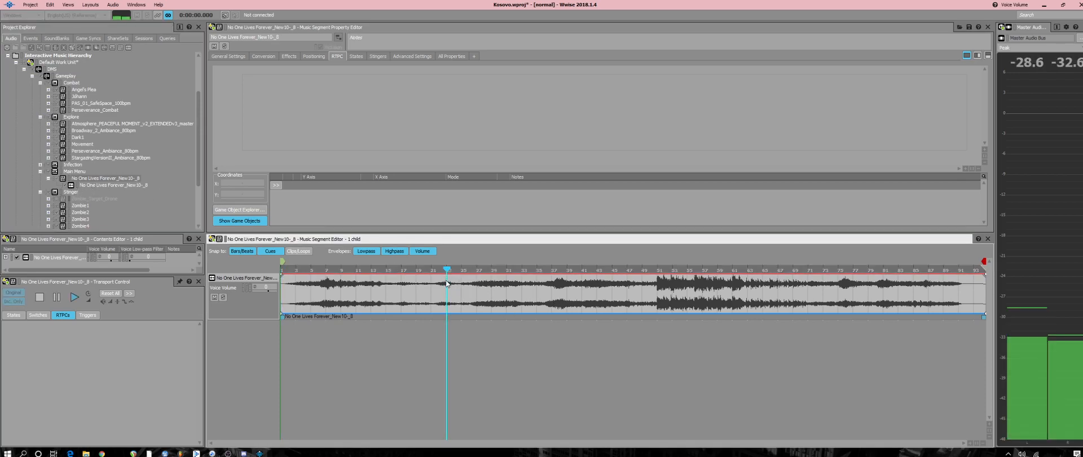
# Set the main menu track's Voice Volume to 8 while auditioning it from about bar 7, and stop playback when done.
pyautogui.click(327, 270)
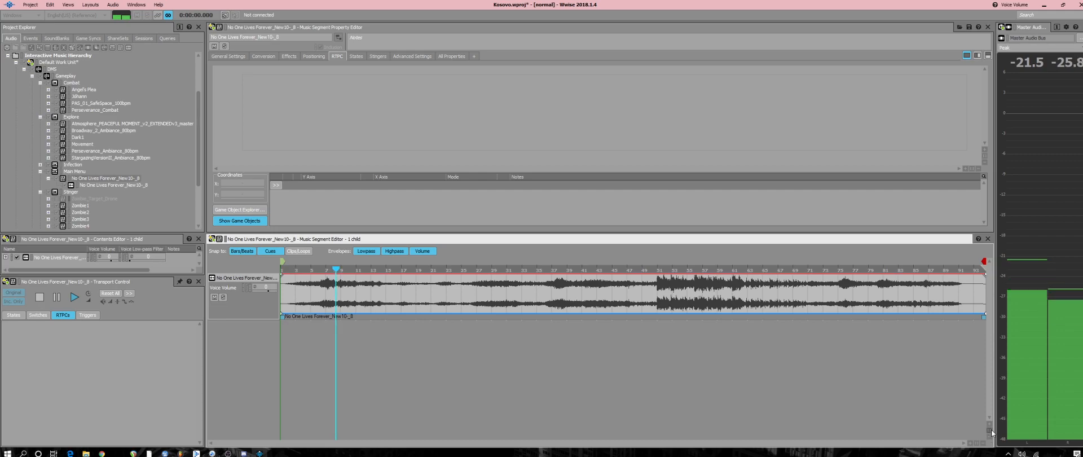
pyautogui.moveTo(984, 315); pyautogui.dragTo(985, 432)
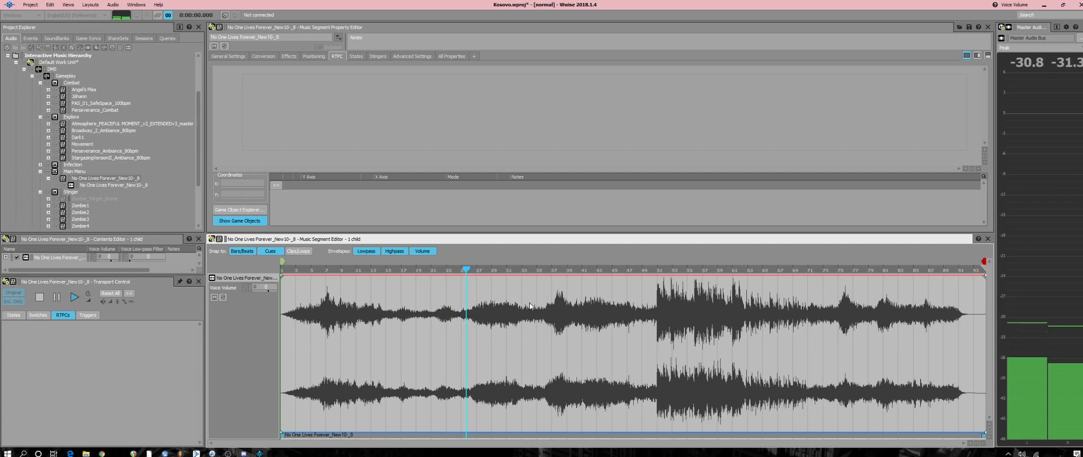
pyautogui.click(263, 283)
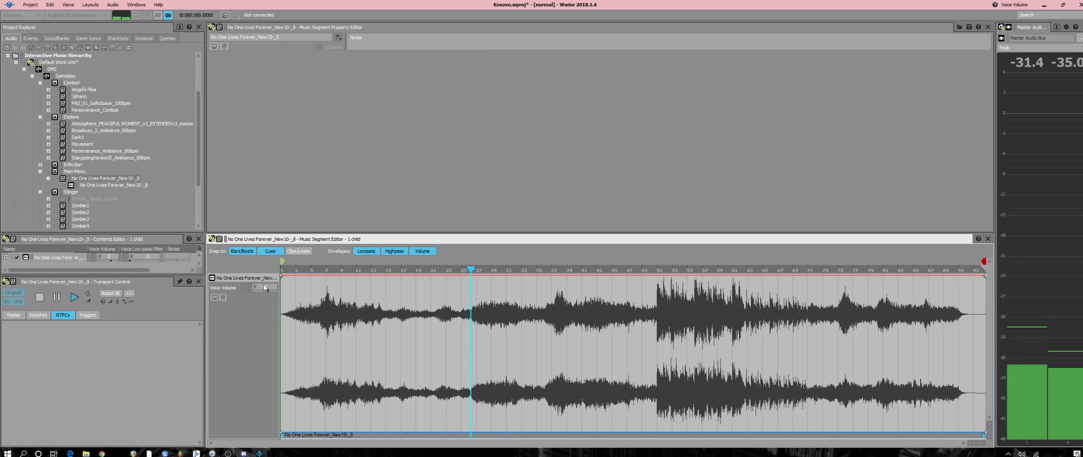
pyautogui.click(267, 288)
pyautogui.write('8')
pyautogui.press('Return')
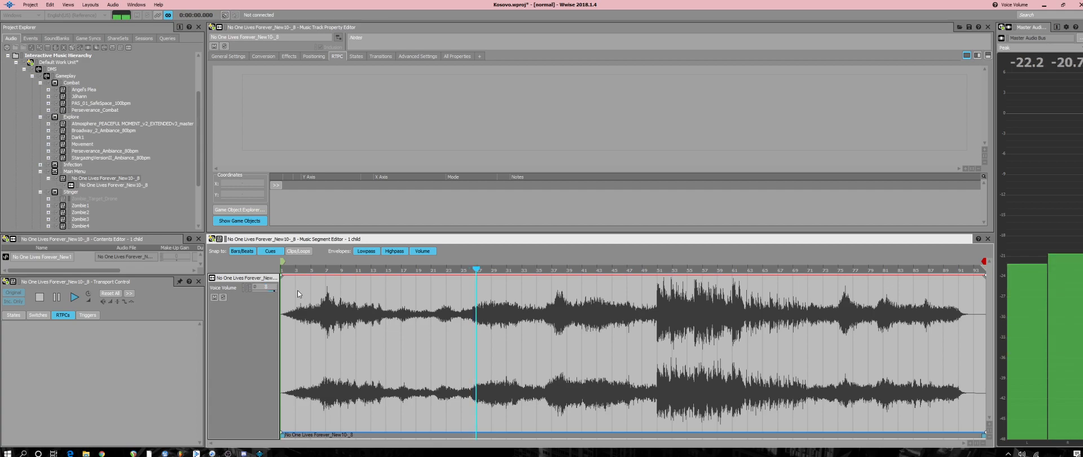
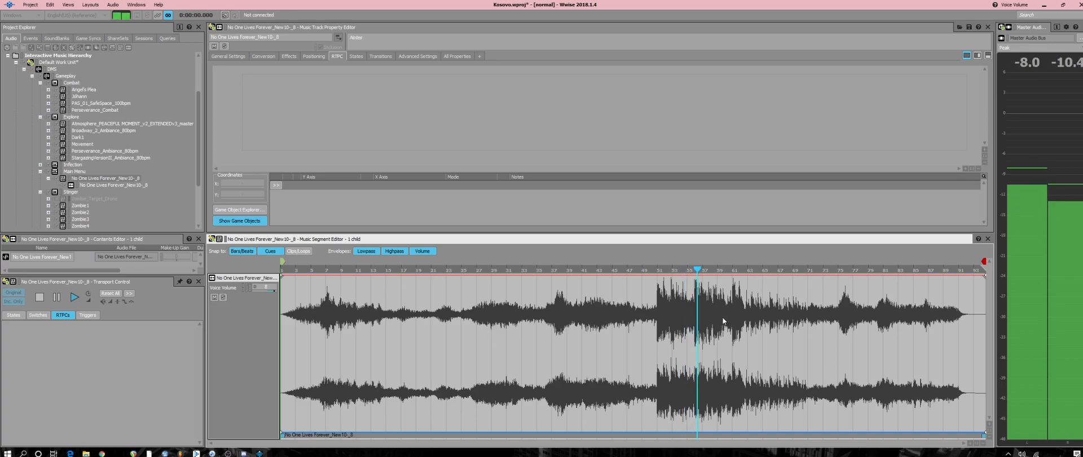
pyautogui.press('space')
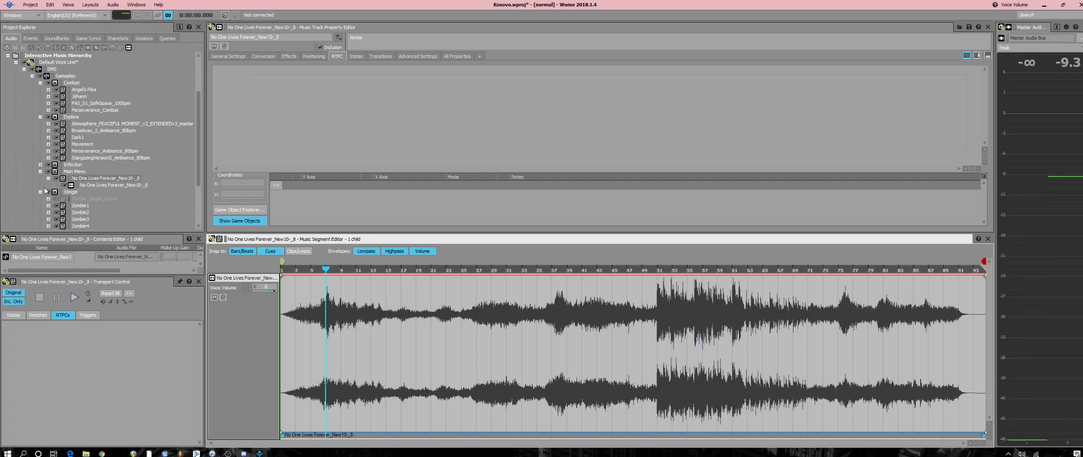
# Open the LoadingTheme segment under MapLoad and audition its NMRIH2_Alpha_Loading track.
pyautogui.click(74, 165)
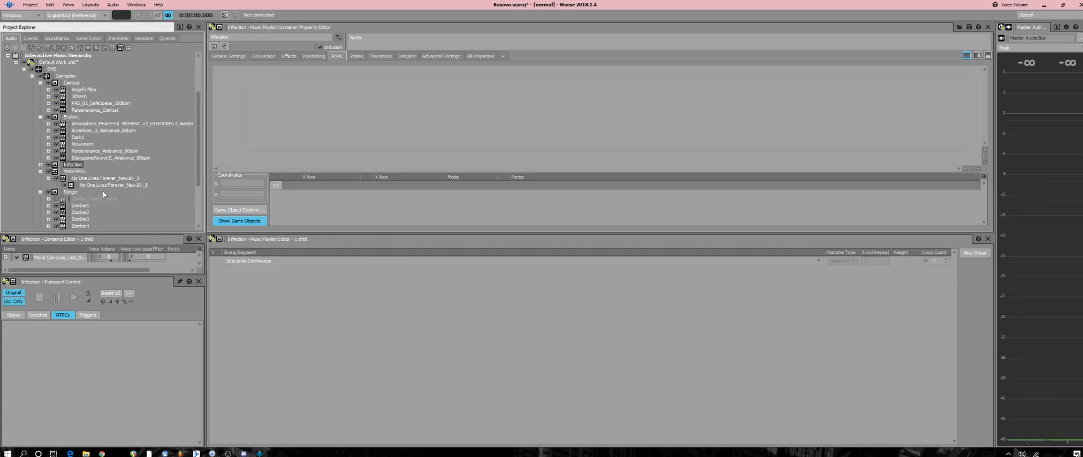
pyautogui.scroll(-3, 82, 140)
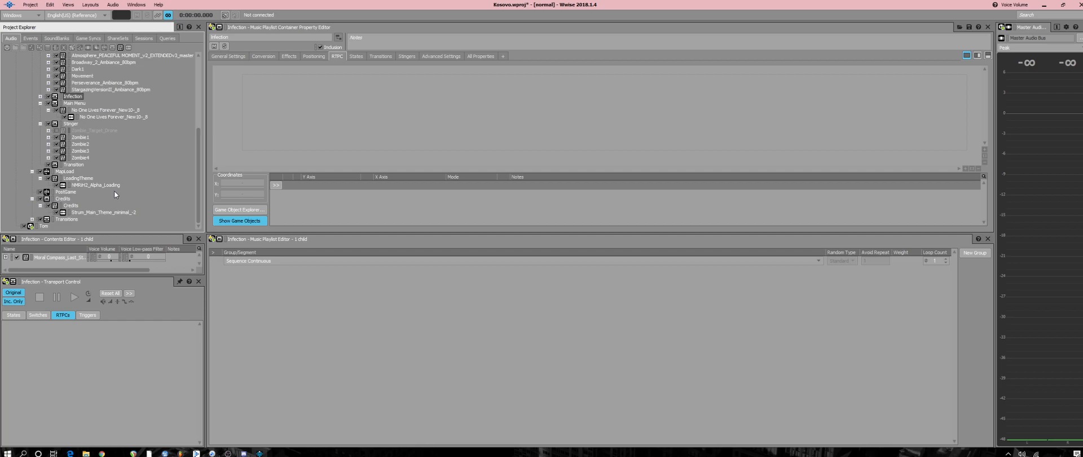
pyautogui.click(84, 185)
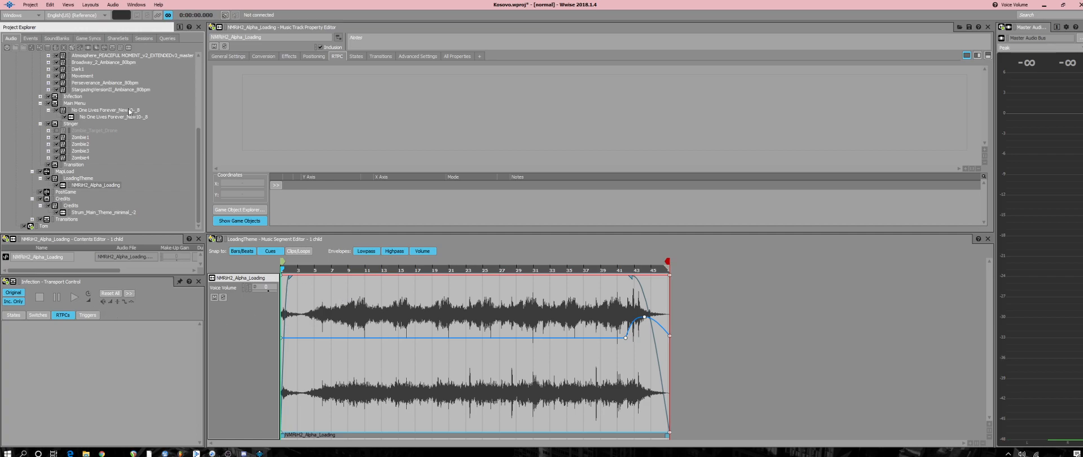
pyautogui.click(75, 179)
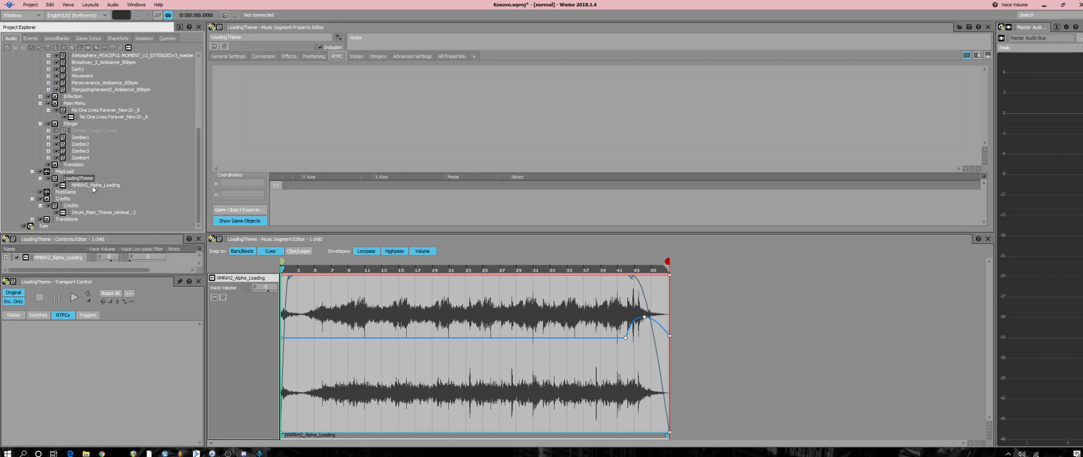
pyautogui.press('space')
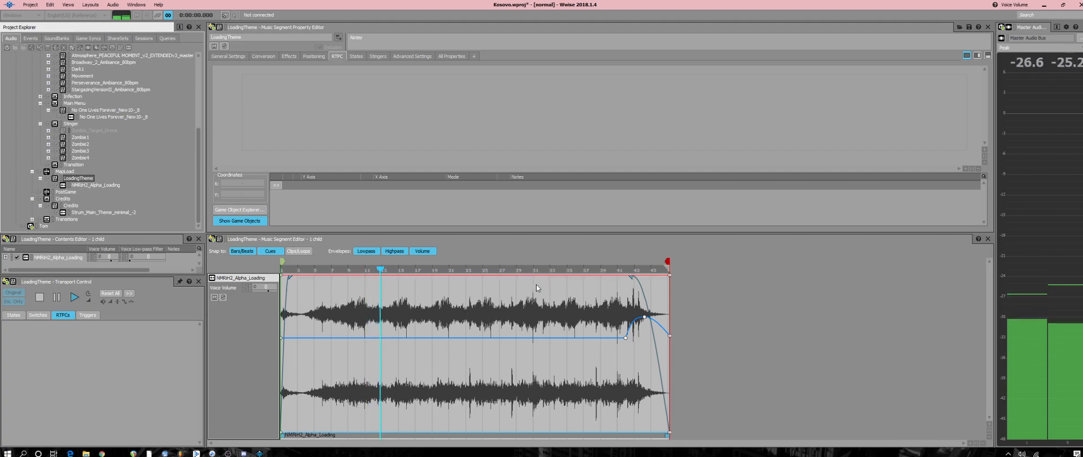
pyautogui.press('space')
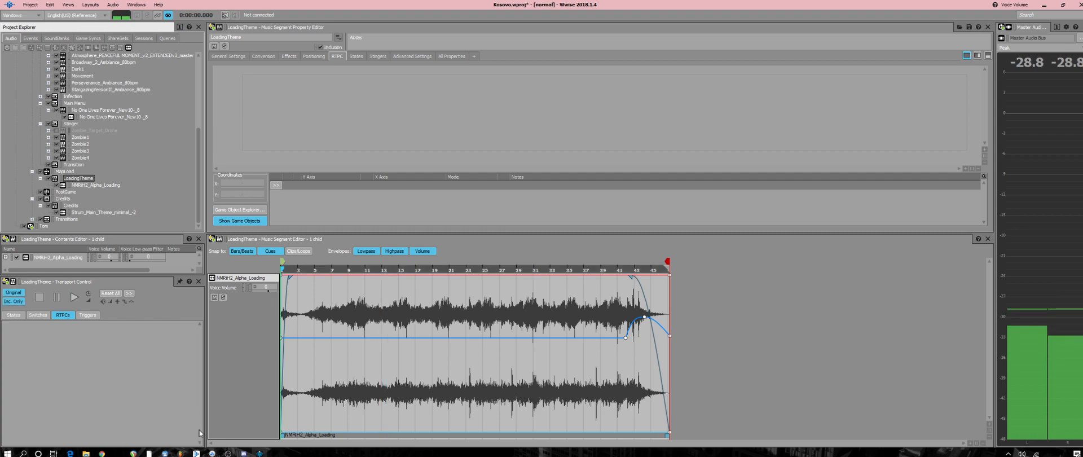
# Switch to FL Studio and select the empty Pattern 46.
pyautogui.hotkey('alt', 'Tab')
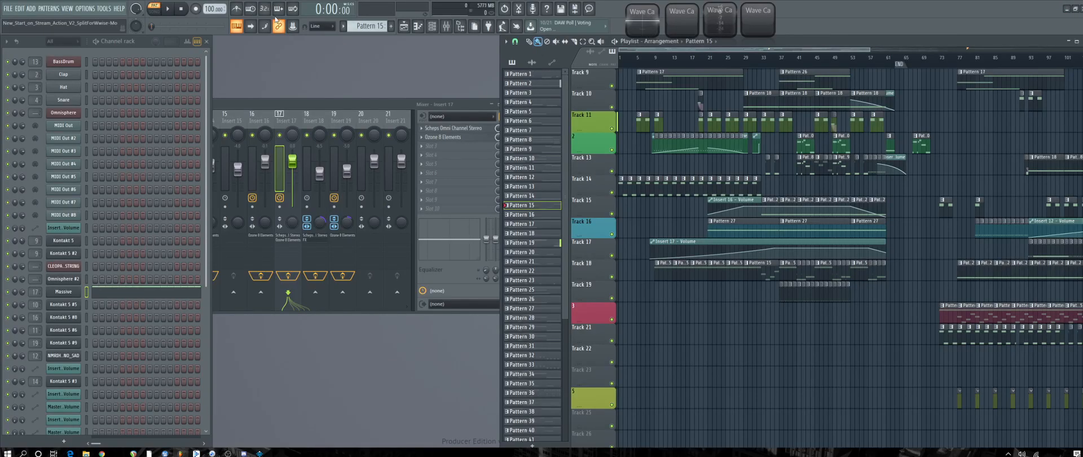
pyautogui.click(361, 26)
pyautogui.click(389, 384)
# Select the Kontakt 5 #4 channel and open its piano roll.
pyautogui.scroll(-1, 366, 24)
pyautogui.scroll(-5, 143, 295)
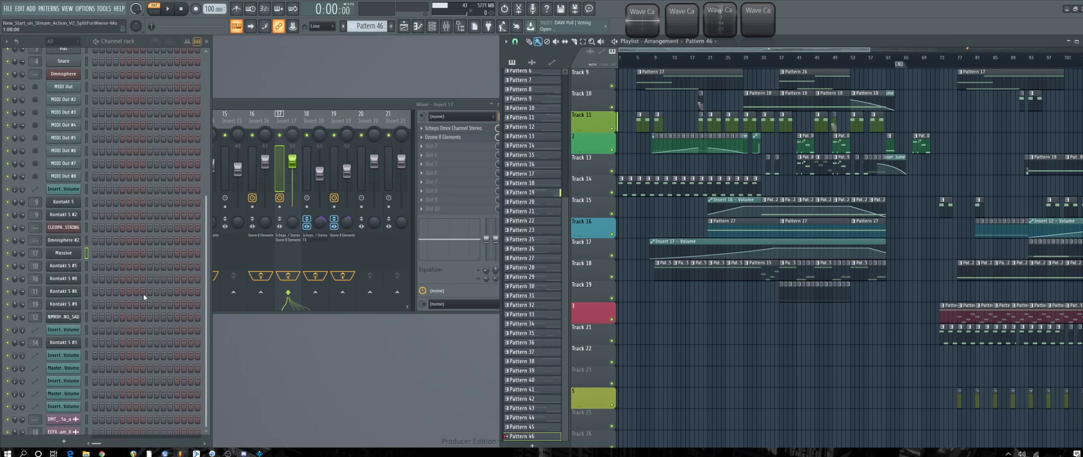
pyautogui.click(88, 385)
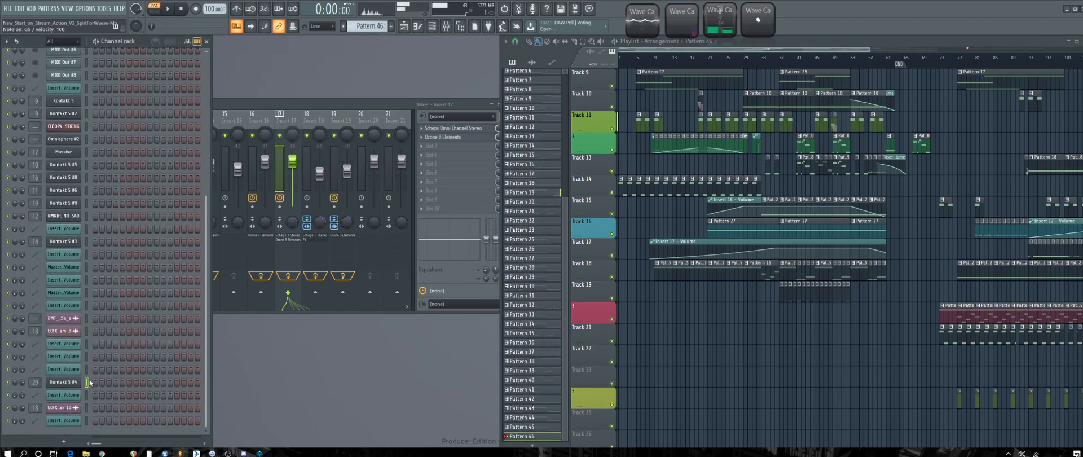
pyautogui.rightClick(73, 382)
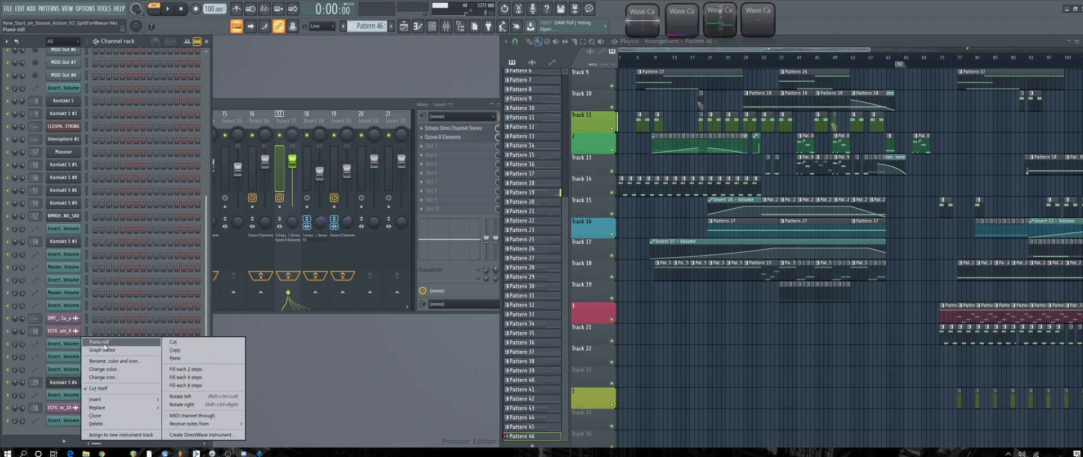
pyautogui.click(113, 344)
# Load a saved score file from the Scores presets folder into the Kontakt 5 #4 piano roll.
pyautogui.click(169, 59)
pyautogui.moveTo(174, 69)
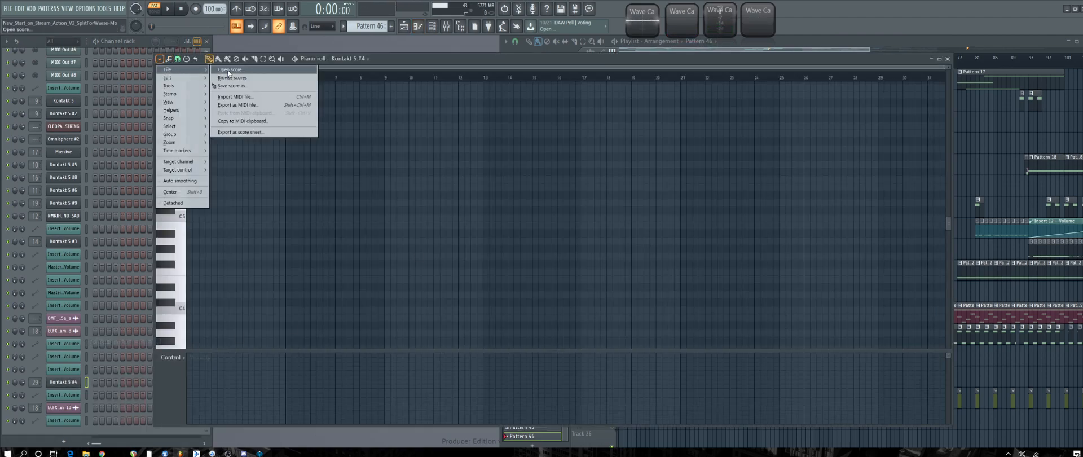
pyautogui.click(242, 106)
pyautogui.scroll(-7, 220, 251)
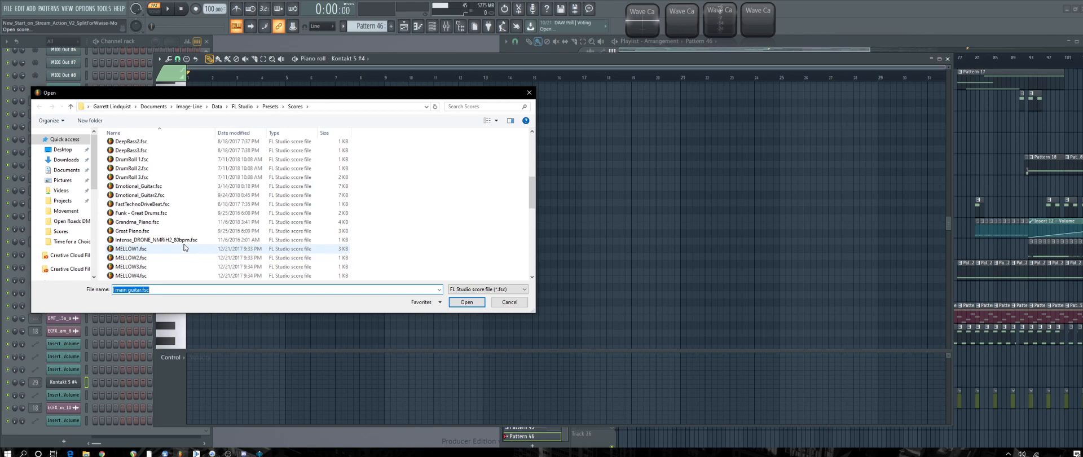
pyautogui.scroll(-6, 186, 243)
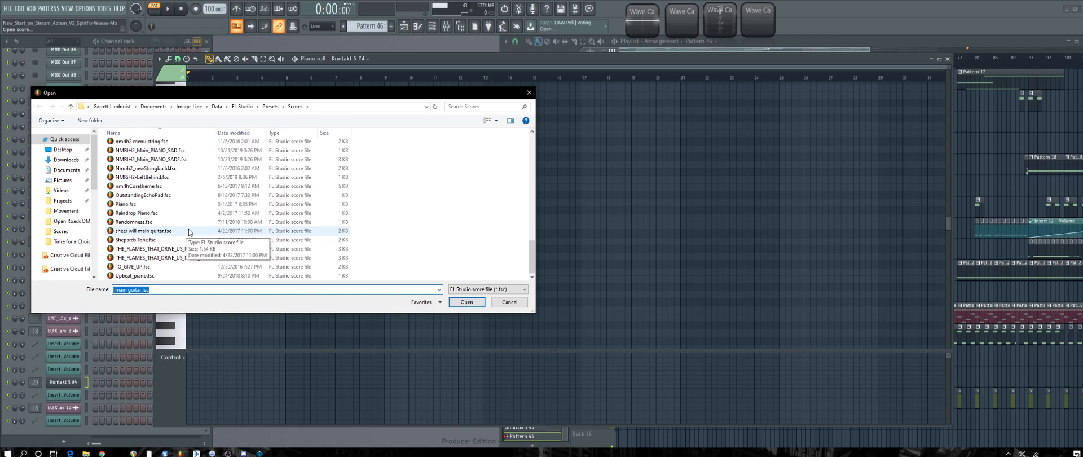
pyautogui.scroll(3, 189, 229)
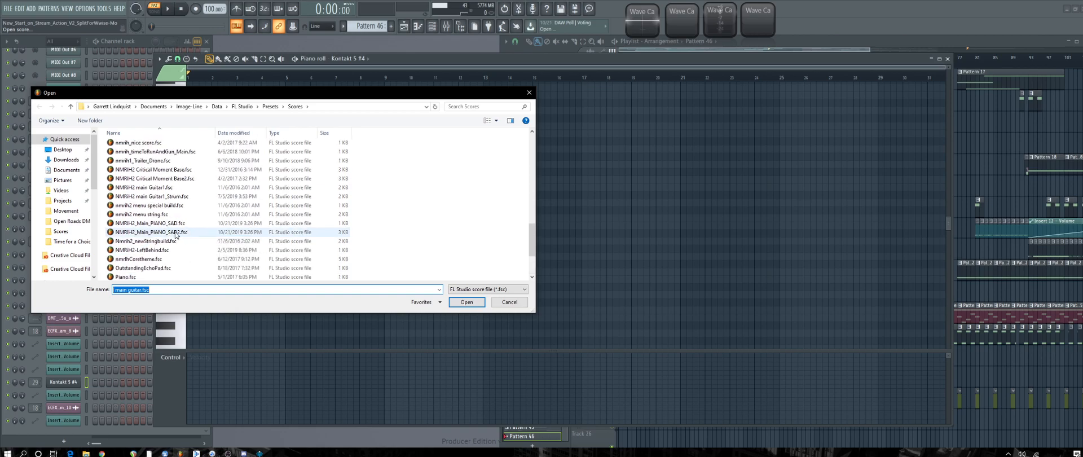
pyautogui.scroll(2, 176, 235)
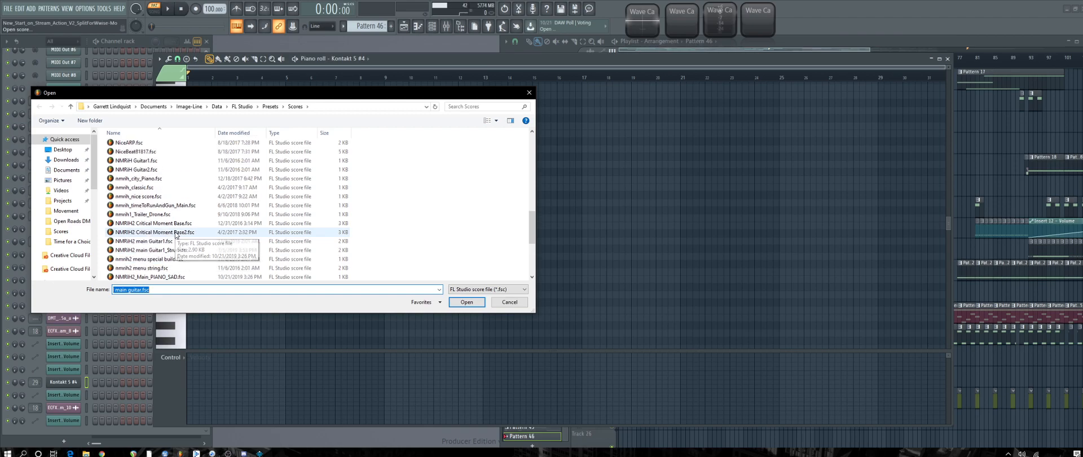
pyautogui.scroll(3, 188, 235)
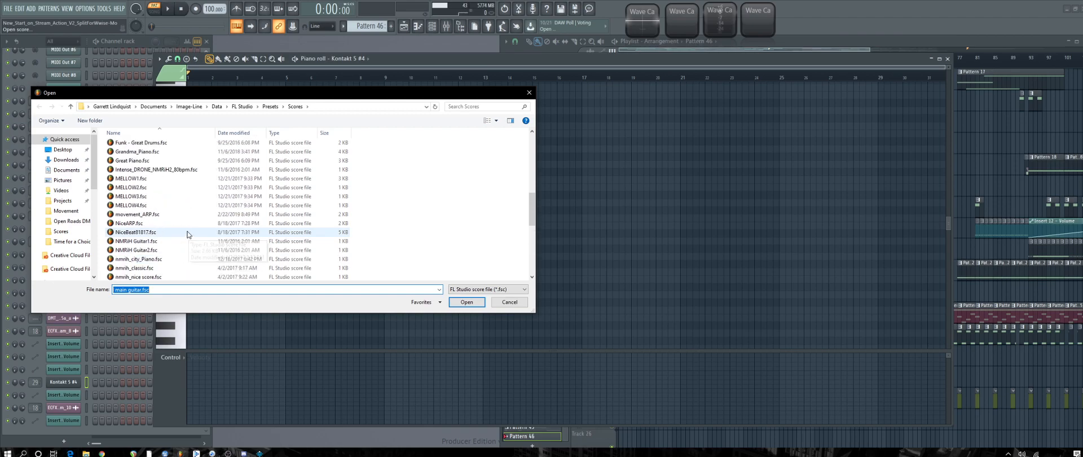
pyautogui.doubleClick(135, 180)
# Play the loaded score and look over its notes in the piano roll.
pyautogui.press('space')
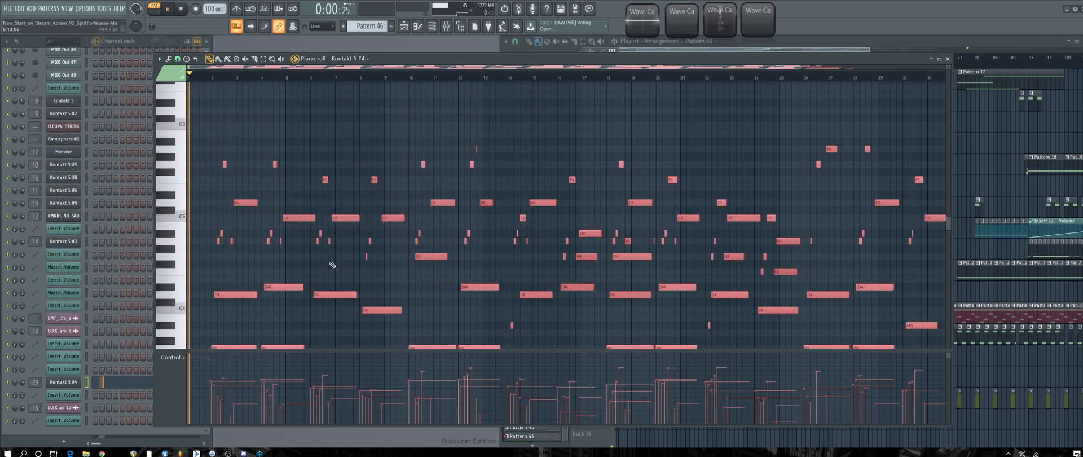
pyautogui.scroll(-3, 309, 239)
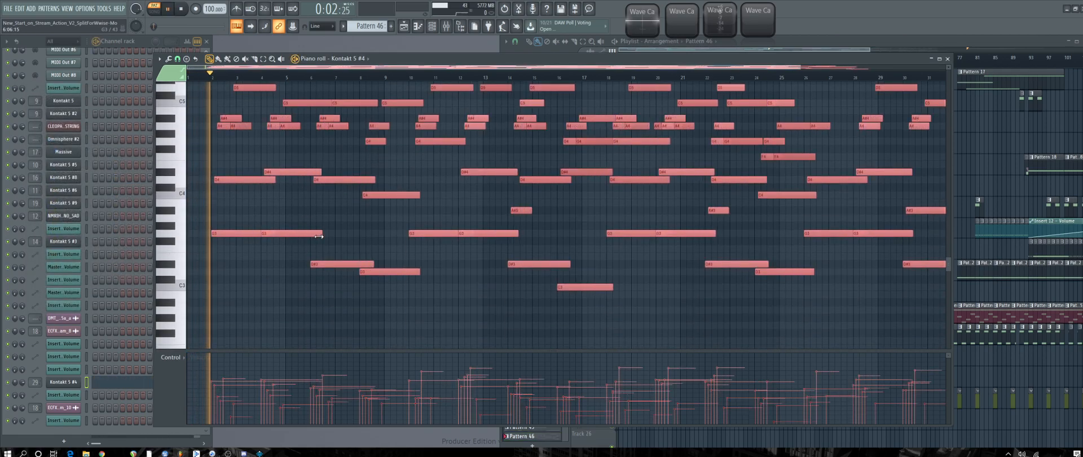
pyautogui.scroll(3, 495, 284)
pyautogui.scroll(2, 465, 283)
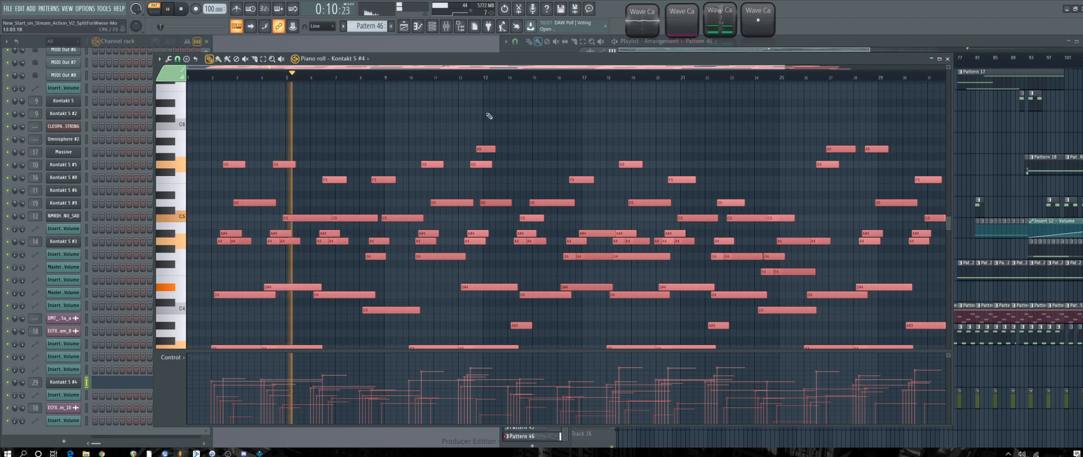
# Set the project tempo to 80 BPM without restretching the channels.
pyautogui.rightClick(225, 9)
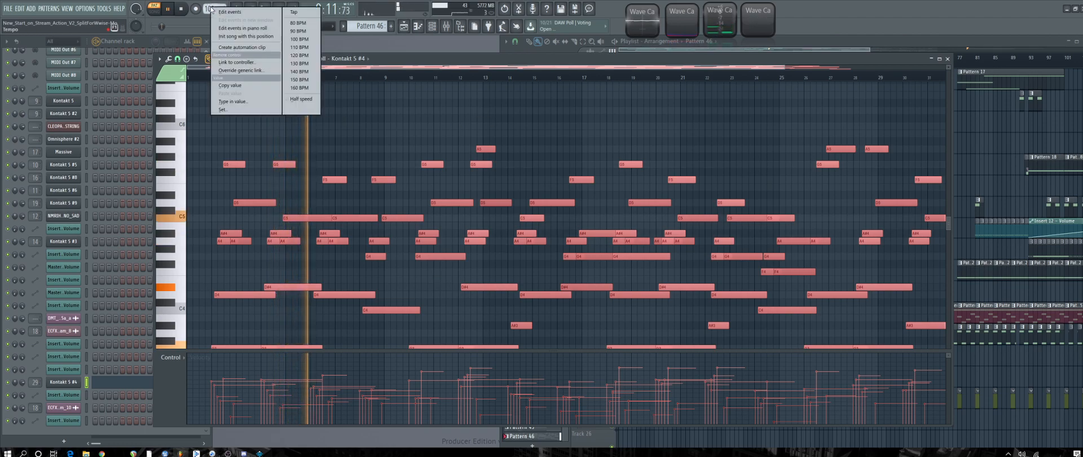
pyautogui.click(316, 32)
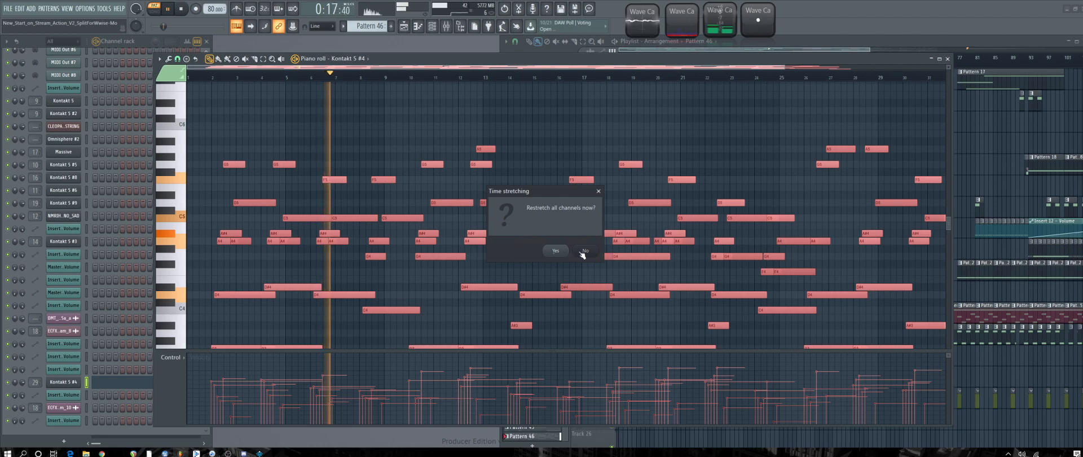
pyautogui.click(598, 191)
pyautogui.rightClick(213, 9)
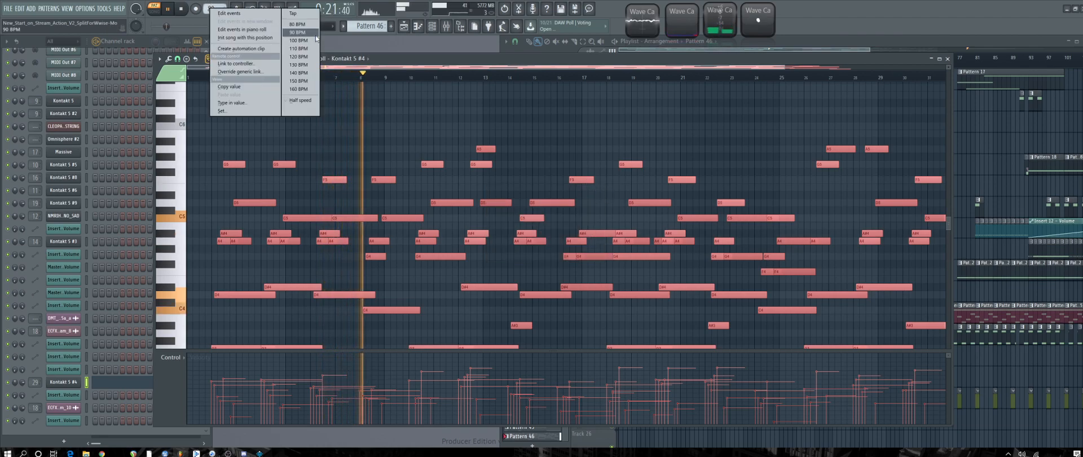
pyautogui.click(439, 43)
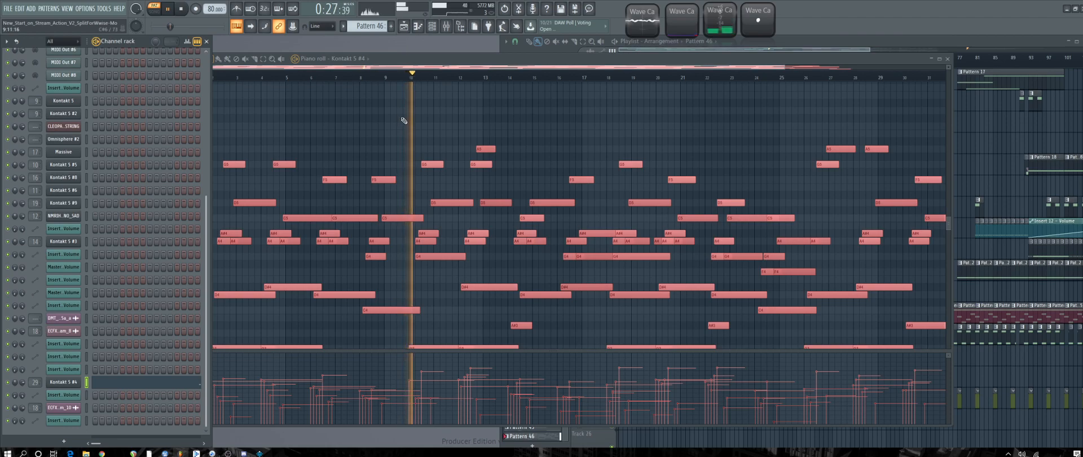
# Listen to the score at the 80 BPM tempo while viewing its lower notes, and stop playback.
pyautogui.scroll(-4, 404, 120)
pyautogui.scroll(-5, 403, 120)
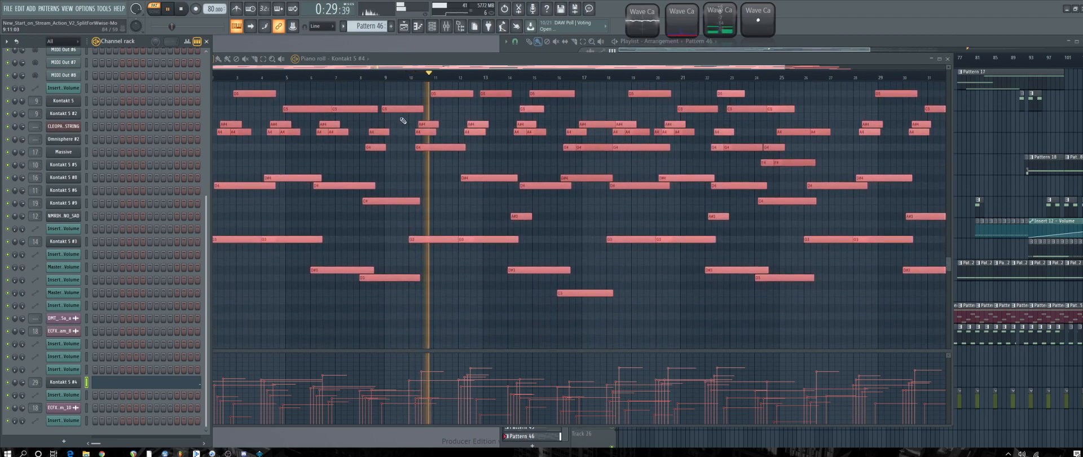
pyautogui.press('space')
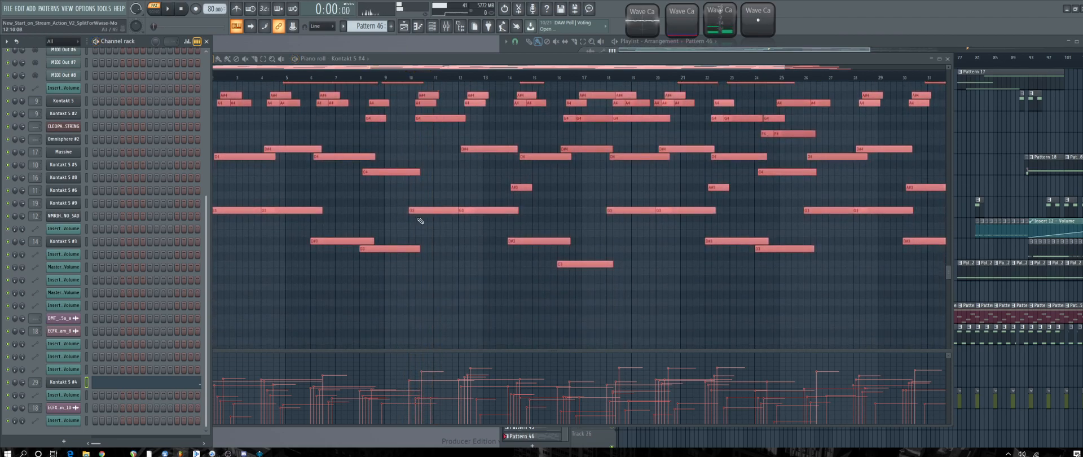
# Cut the notes from the Kontakt 5 #4 channel and paste them into the MIDI Out #6 channel.
pyautogui.rightClick(66, 384)
pyautogui.moveTo(110, 379)
pyautogui.click(192, 342)
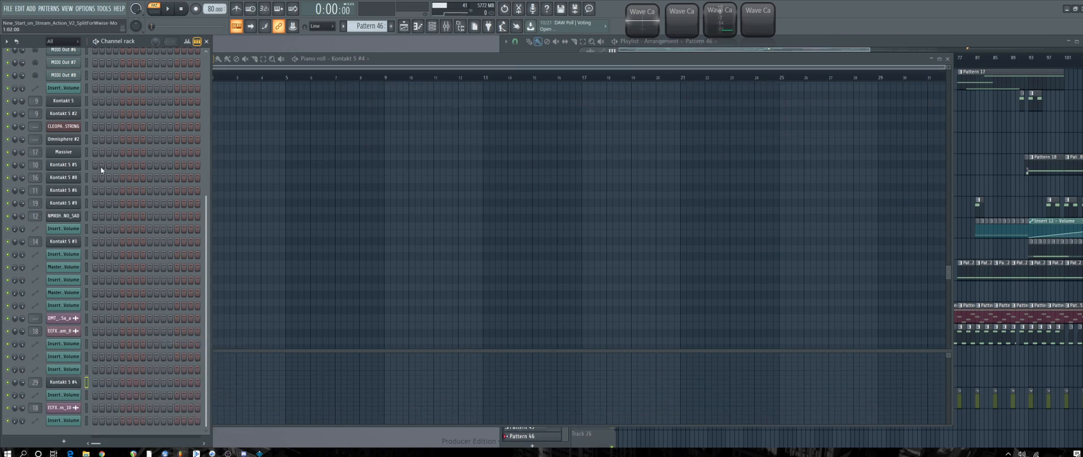
pyautogui.scroll(5, 93, 175)
pyautogui.rightClick(80, 188)
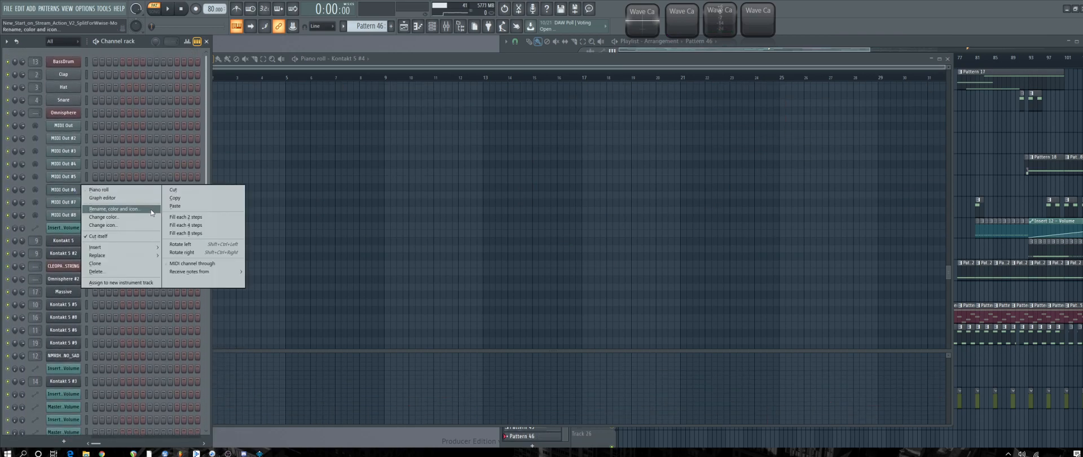
pyautogui.click(176, 206)
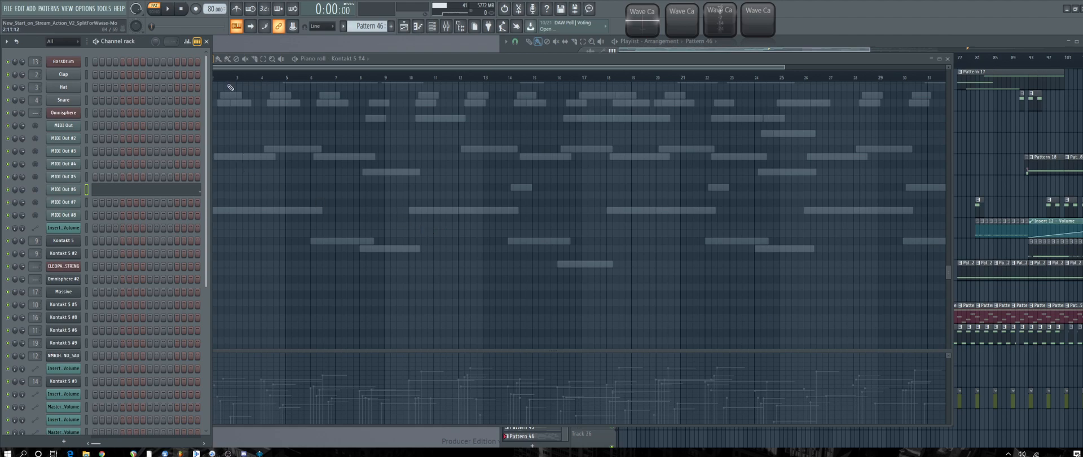
# Play Pattern 46 to hear the notes on MIDI Out #6.
pyautogui.click(378, 62)
pyautogui.scroll(3, 316, 388)
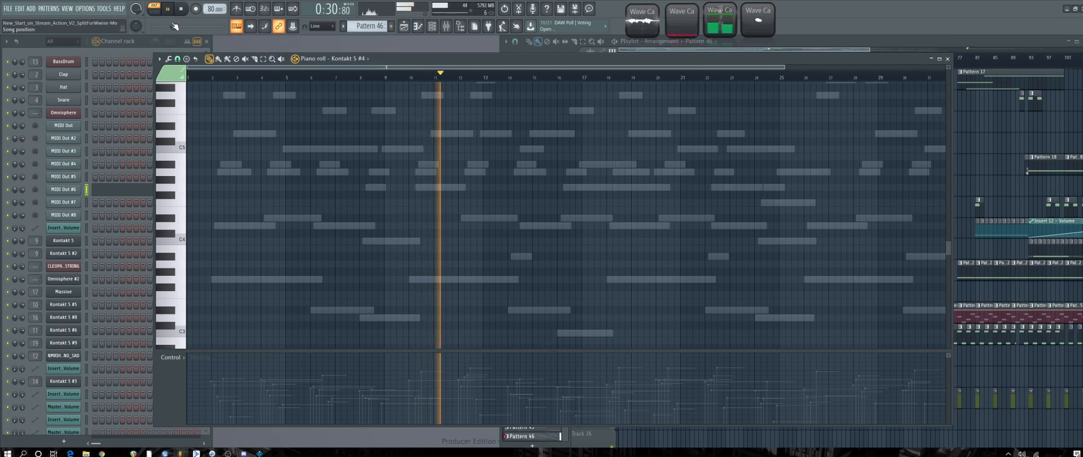
# Stop playback, switch to File Explorer, and check the Music subfolder that holds lines1.wav and lines2.wav.
pyautogui.press('space')
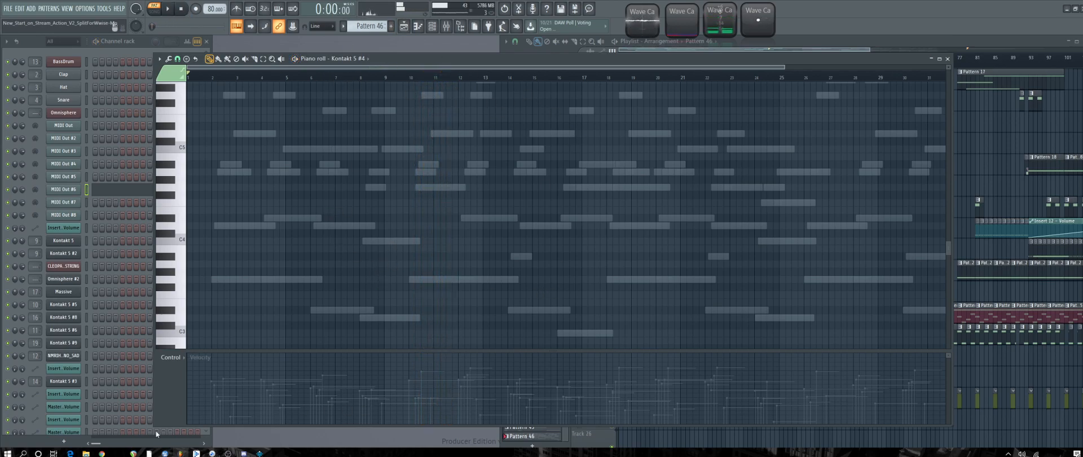
pyautogui.click(86, 453)
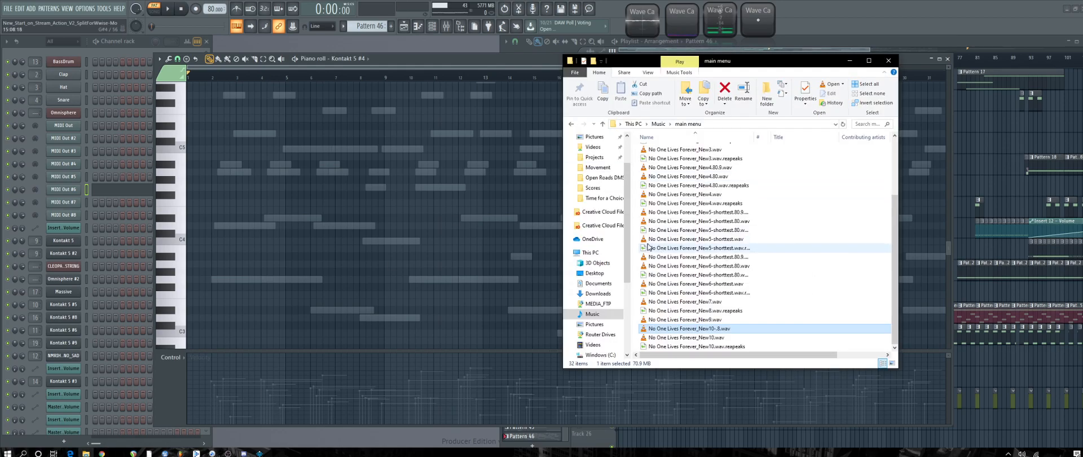
pyautogui.click(592, 314)
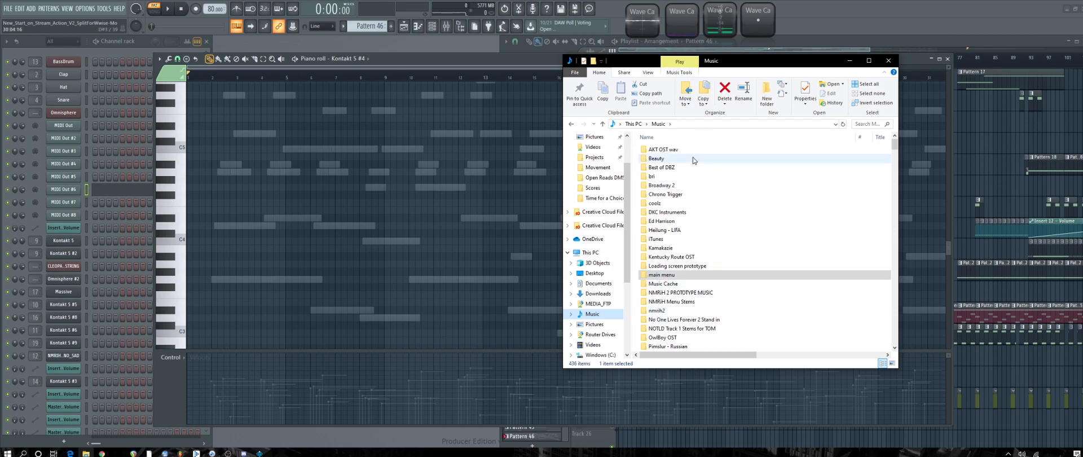
pyautogui.click(671, 177)
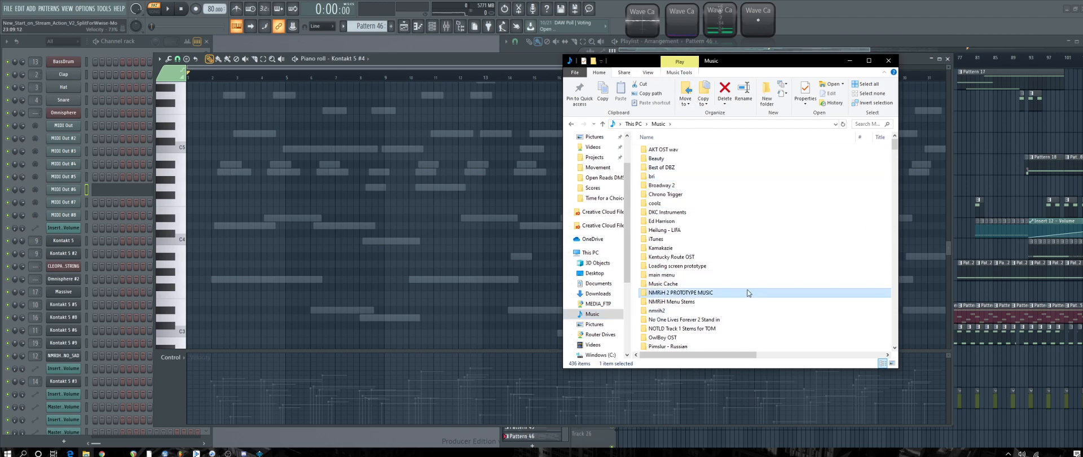
pyautogui.doubleClick(663, 178)
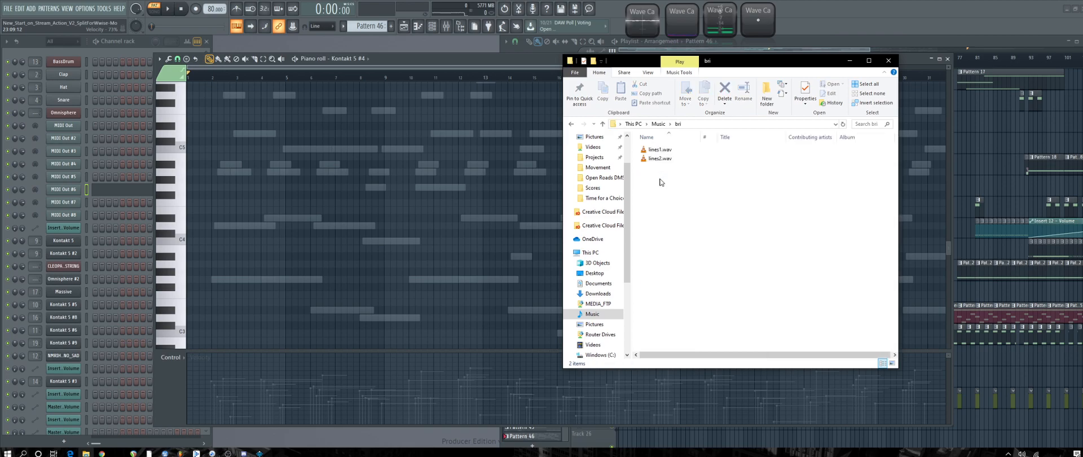
pyautogui.click(658, 124)
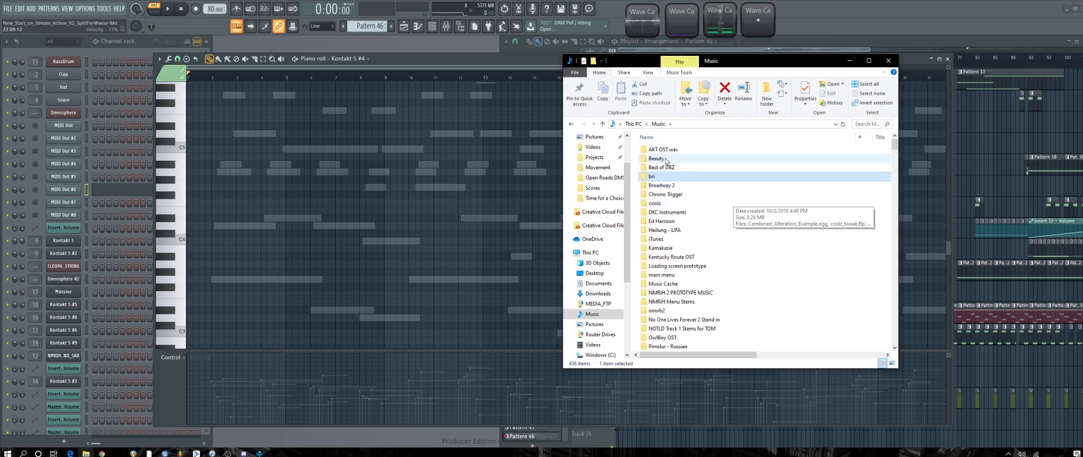
pyautogui.doubleClick(652, 176)
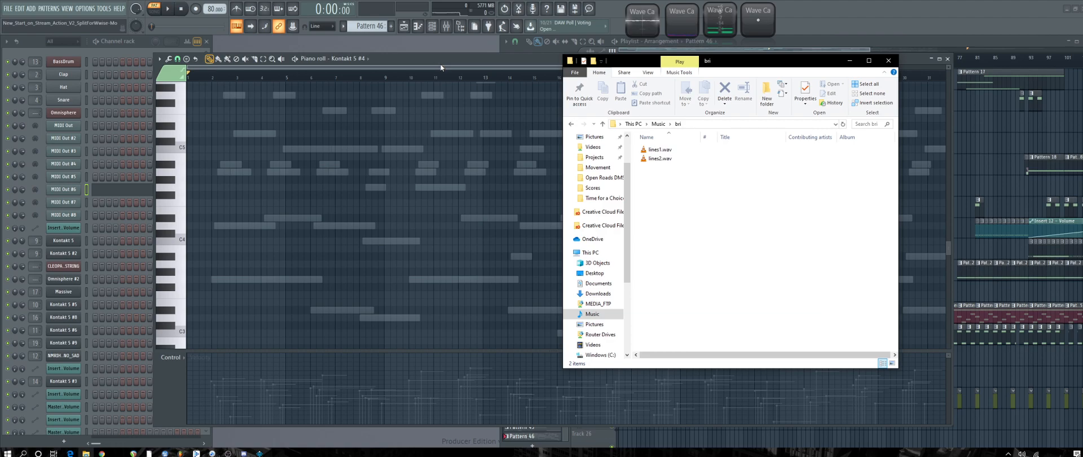
pyautogui.click(668, 160)
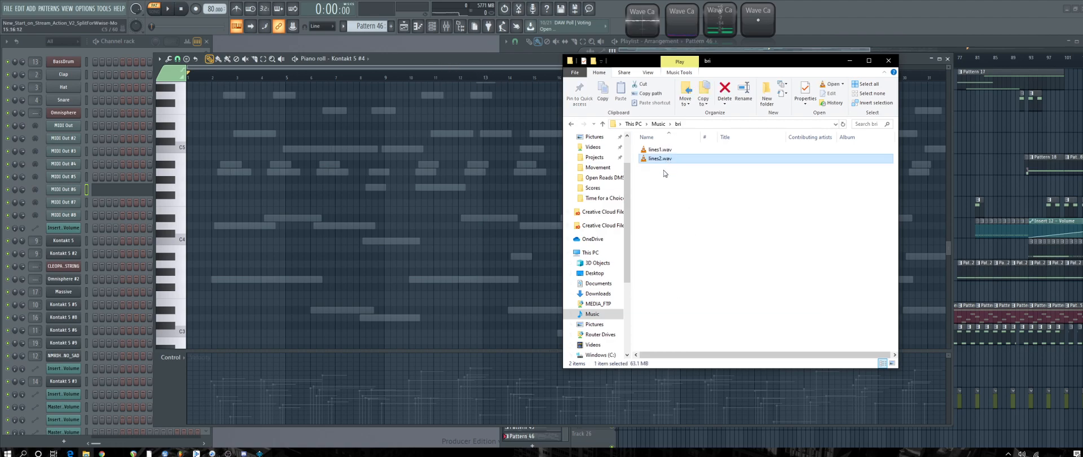
pyautogui.click(660, 151)
pyautogui.click(661, 159)
pyautogui.click(792, 230)
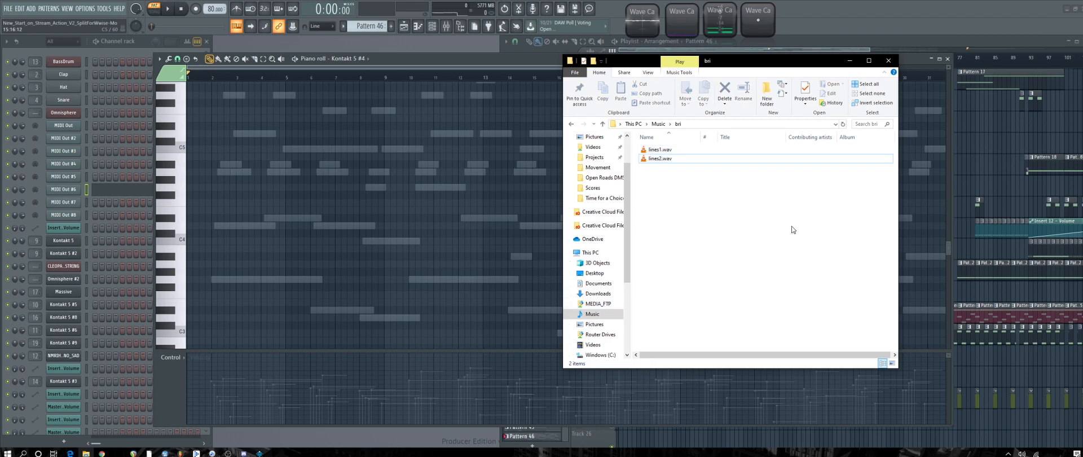
# Search the Music folder by the voice performer's name and open the matching voice-over folder.
pyautogui.click(656, 125)
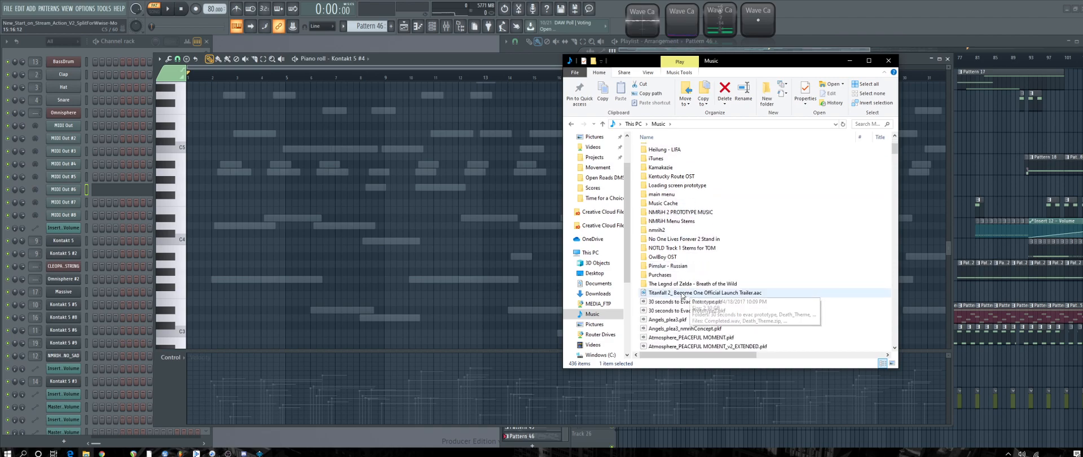
pyautogui.click(872, 124)
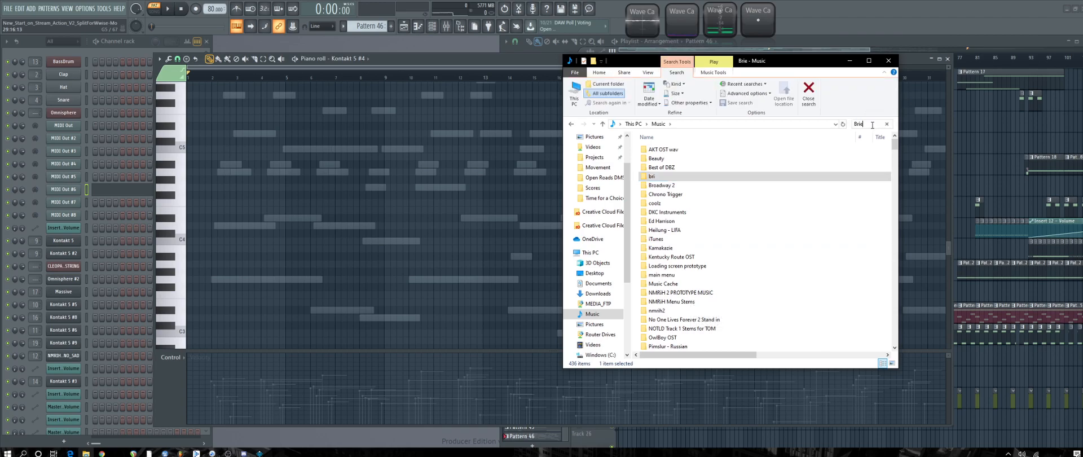
pyautogui.doubleClick(683, 149)
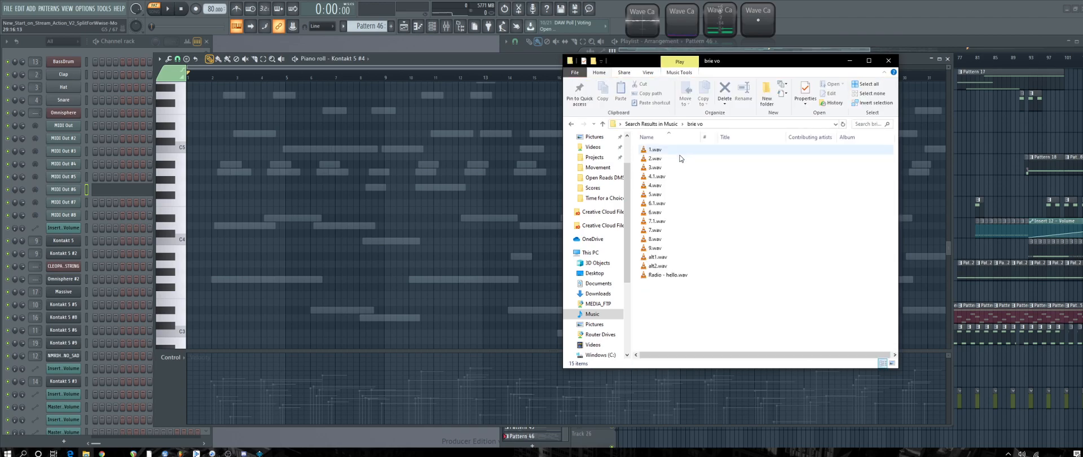
pyautogui.moveTo(701, 137); pyautogui.dragTo(735, 166)
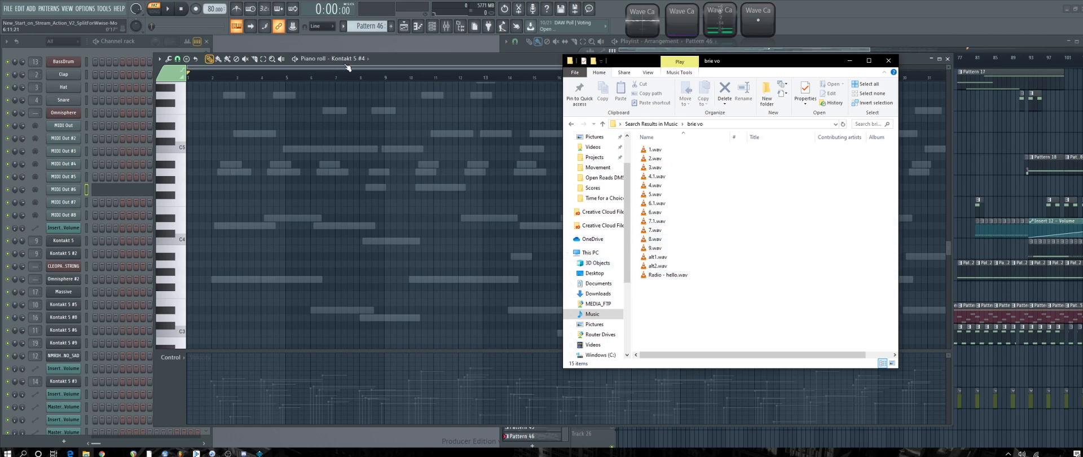
# Switch back to FL Studio, select the Kontakt 5 #4 channel in the channel rack, and audition notes on it.
pyautogui.click(422, 79)
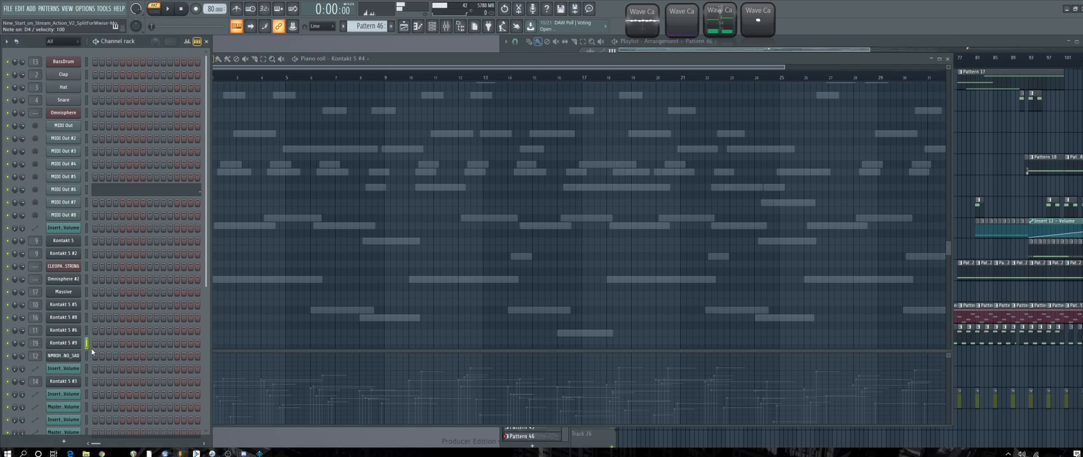
pyautogui.scroll(-3, 83, 389)
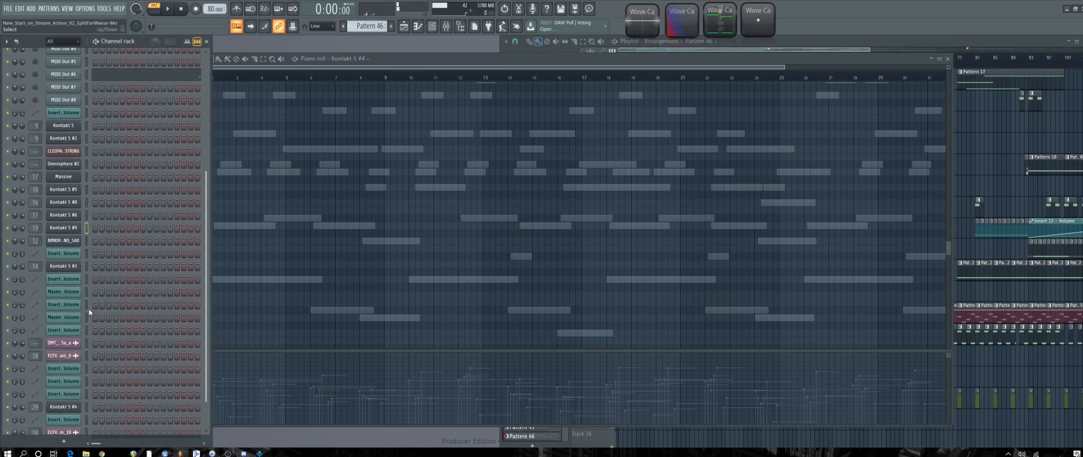
pyautogui.click(86, 305)
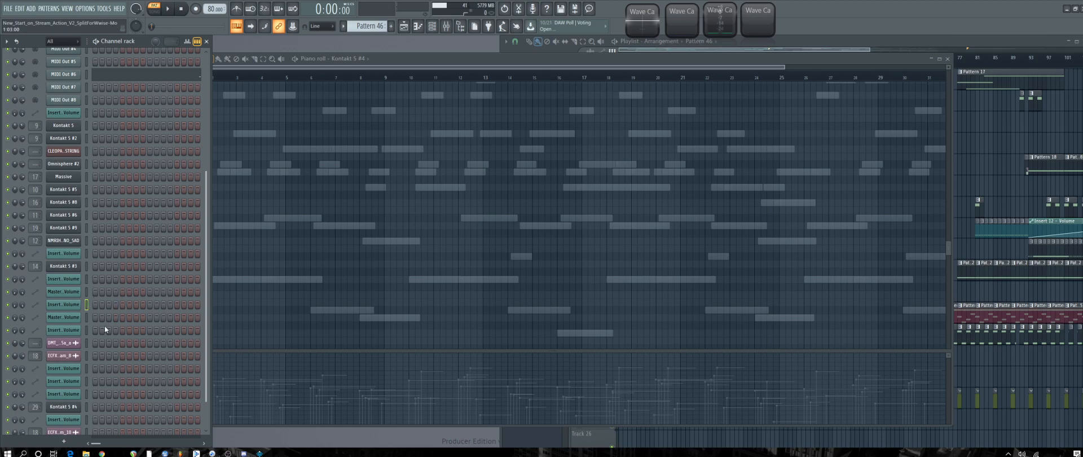
pyautogui.scroll(-1, 93, 361)
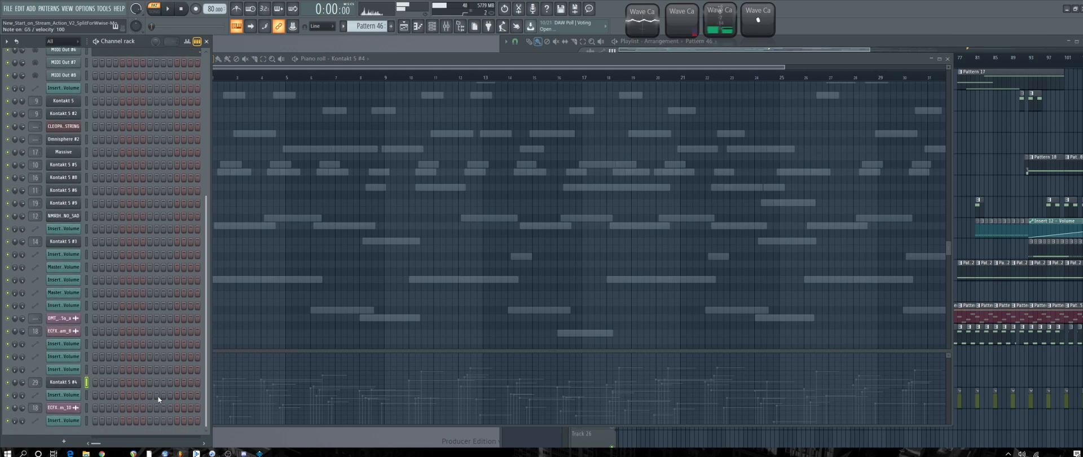
pyautogui.press('w')
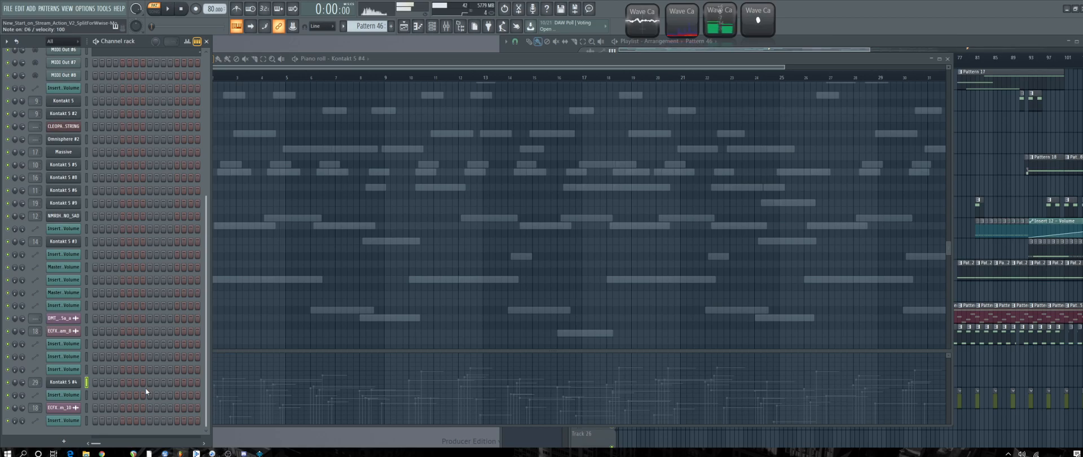
pyautogui.press('n')
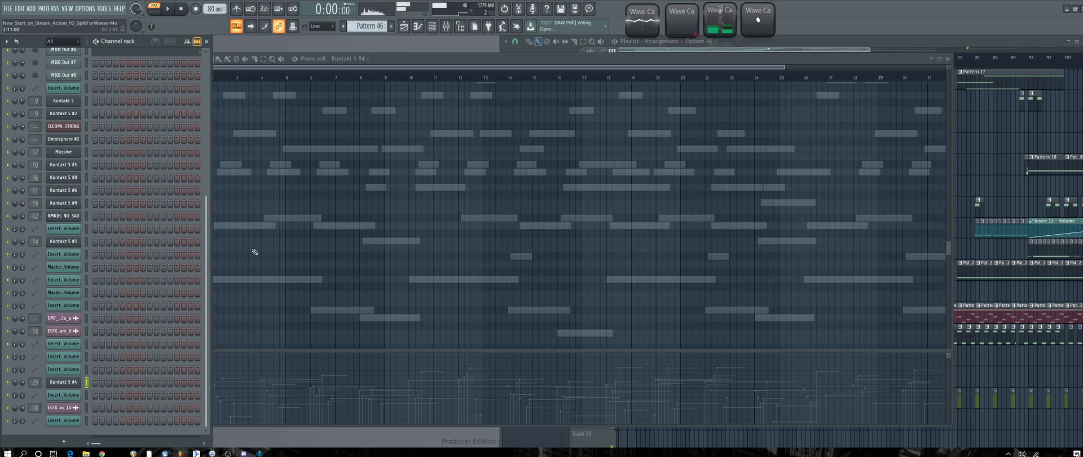
pyautogui.press('n')
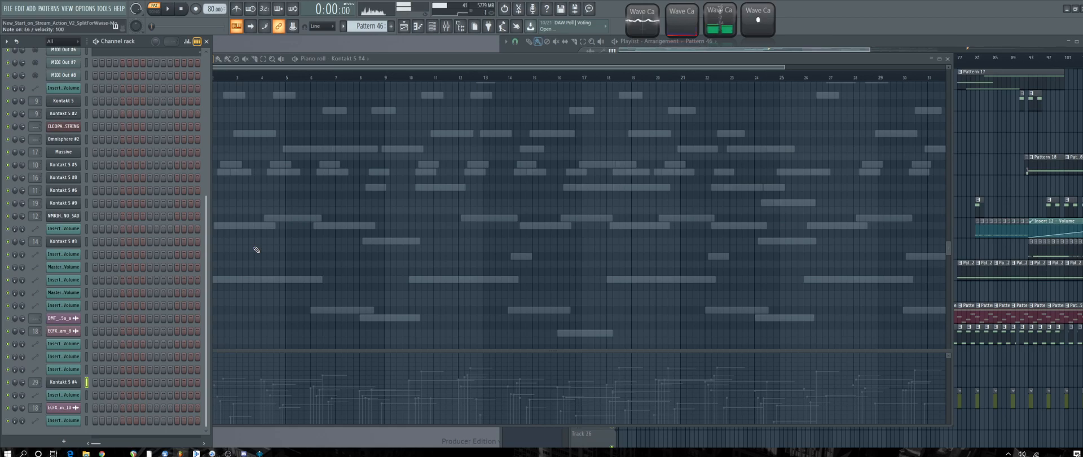
pyautogui.click(373, 202)
pyautogui.click(386, 218)
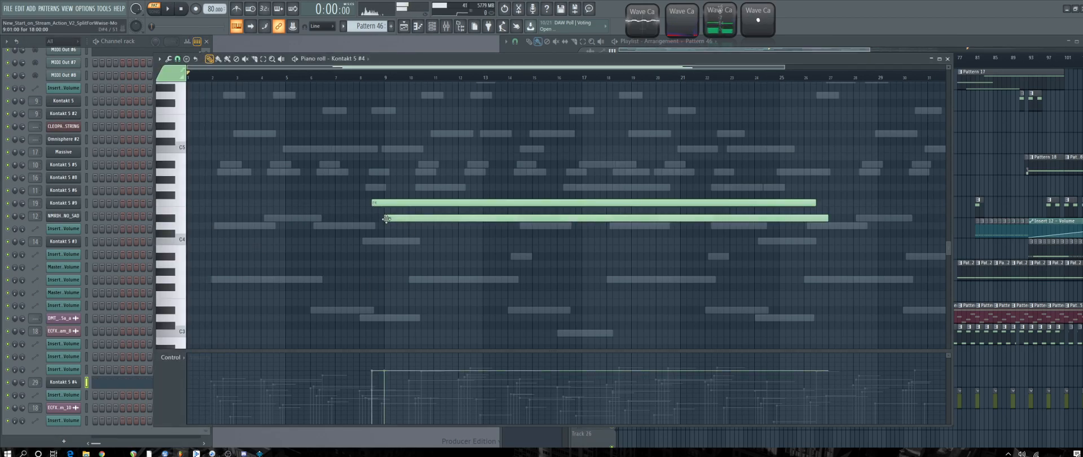
pyautogui.click(442, 174)
pyautogui.hotkey('ctrl', 'a')
pyautogui.press('Delete')
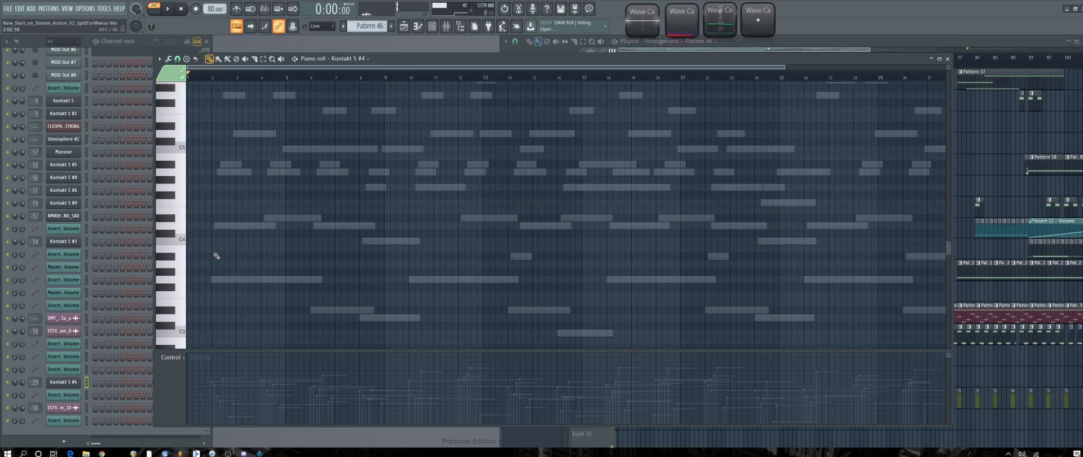
# Close the piano roll, play Radio - hello.wav from the voice-over folder in File Explorer, and close the media player.
pyautogui.click(948, 58)
pyautogui.click(86, 452)
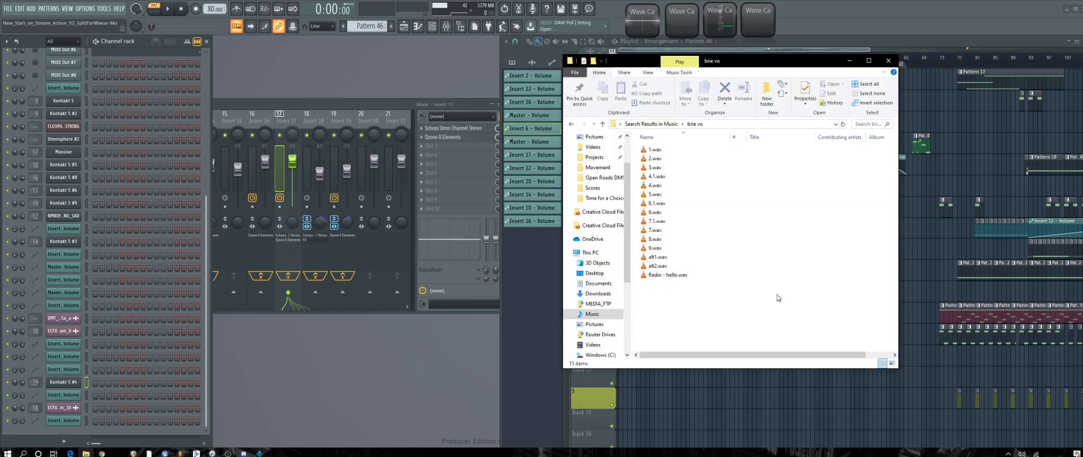
pyautogui.doubleClick(671, 275)
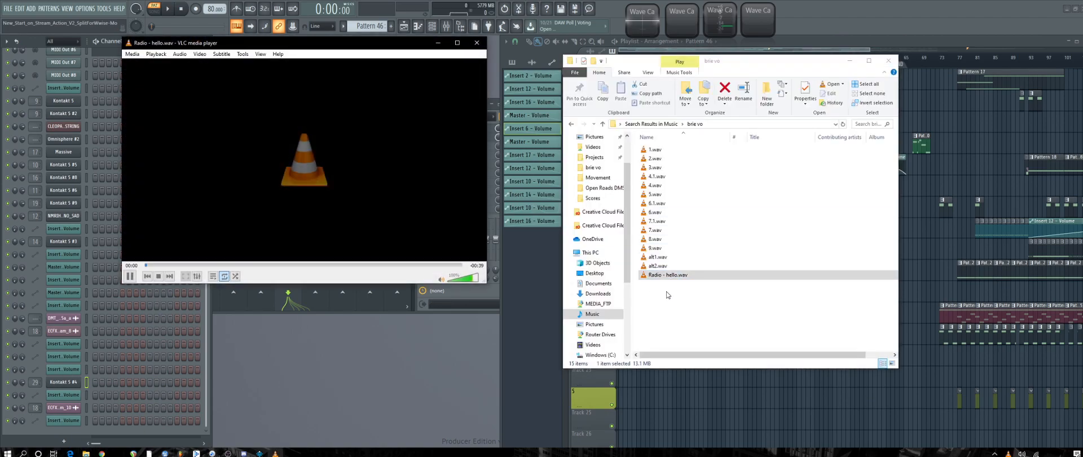
pyautogui.click(477, 42)
# Leave the voice-over folder and its search results, return to the Music folder, and open the Broadway 2 folder.
pyautogui.hscroll(2, 663, 141)
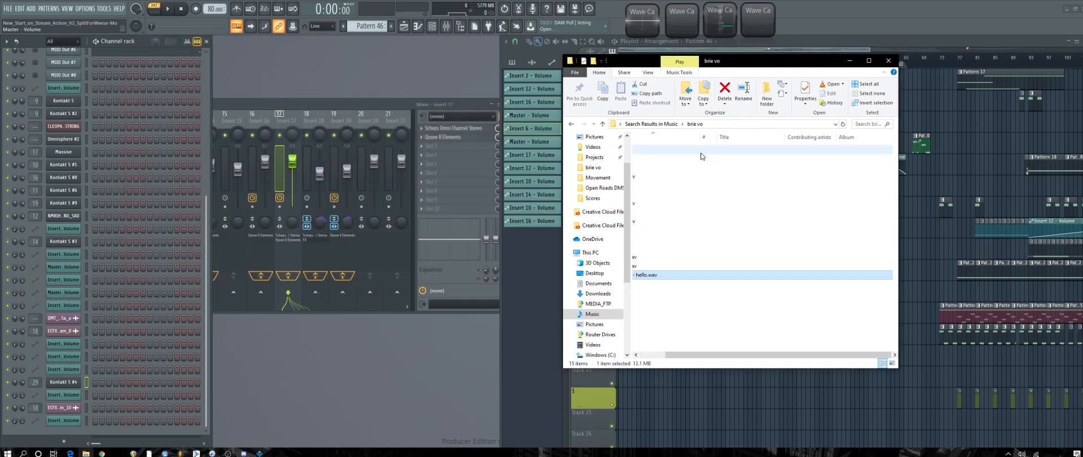
pyautogui.hscroll(-2, 661, 139)
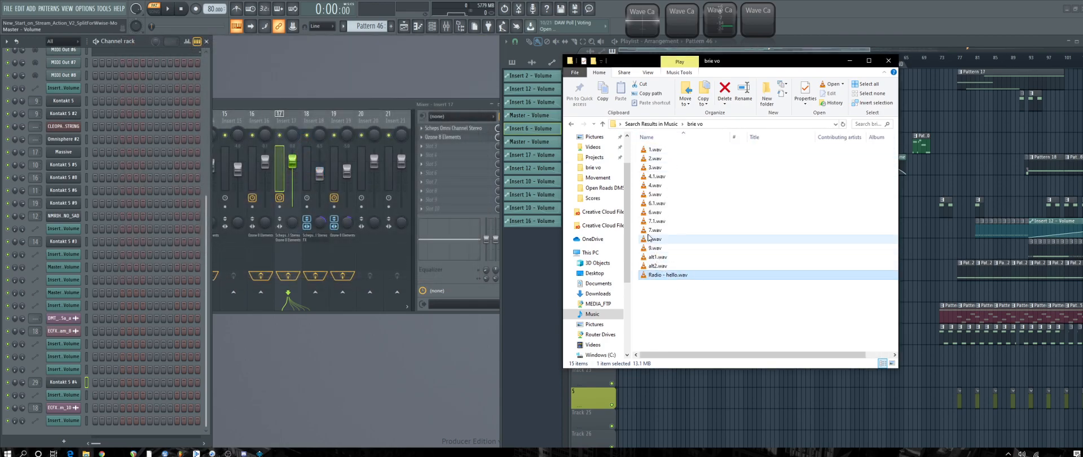
pyautogui.click(652, 123)
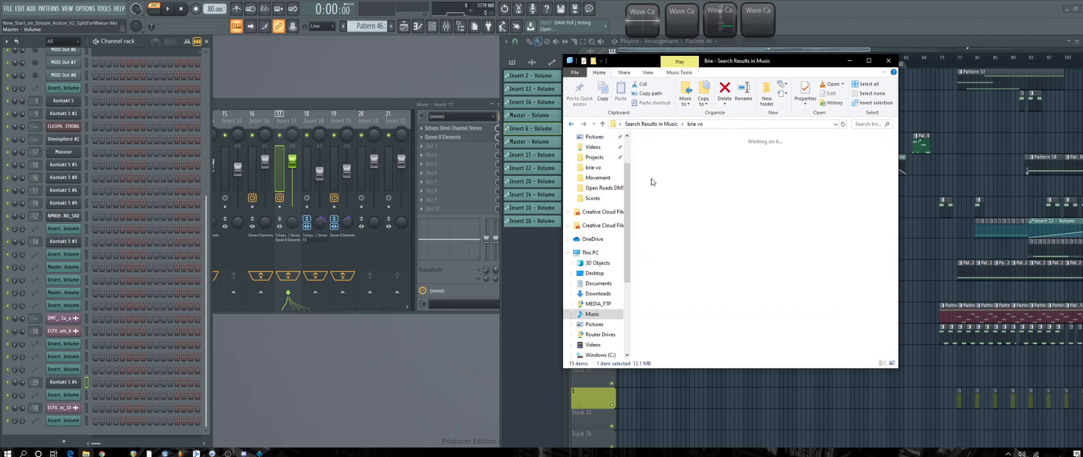
pyautogui.scroll(-2, 733, 246)
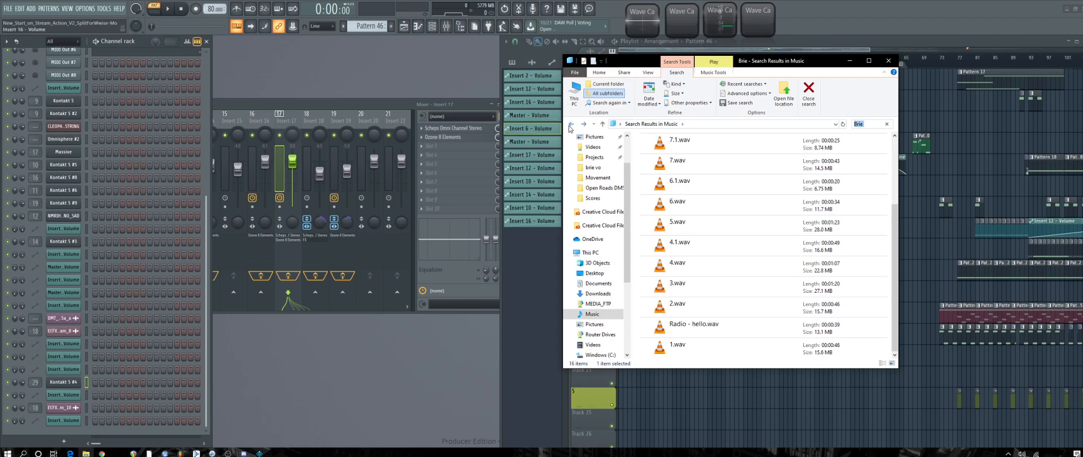
pyautogui.click(602, 124)
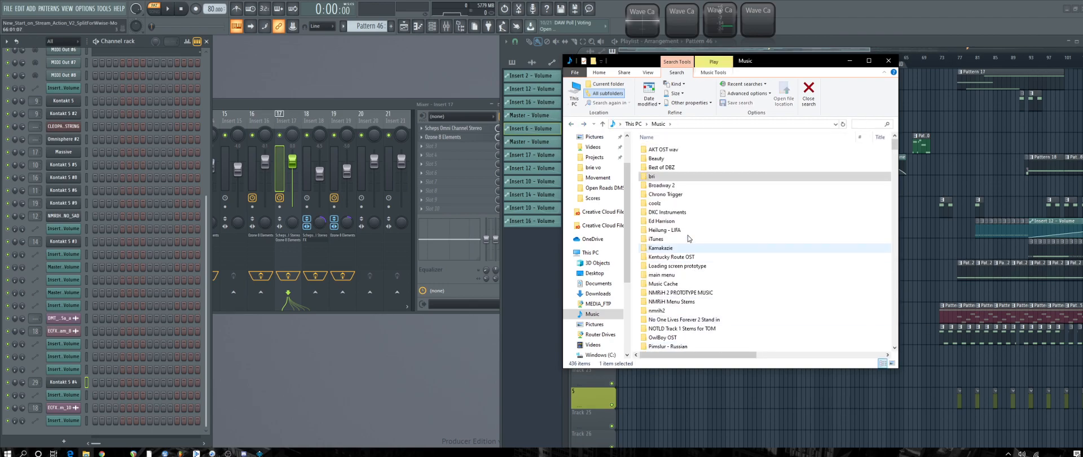
pyautogui.doubleClick(659, 185)
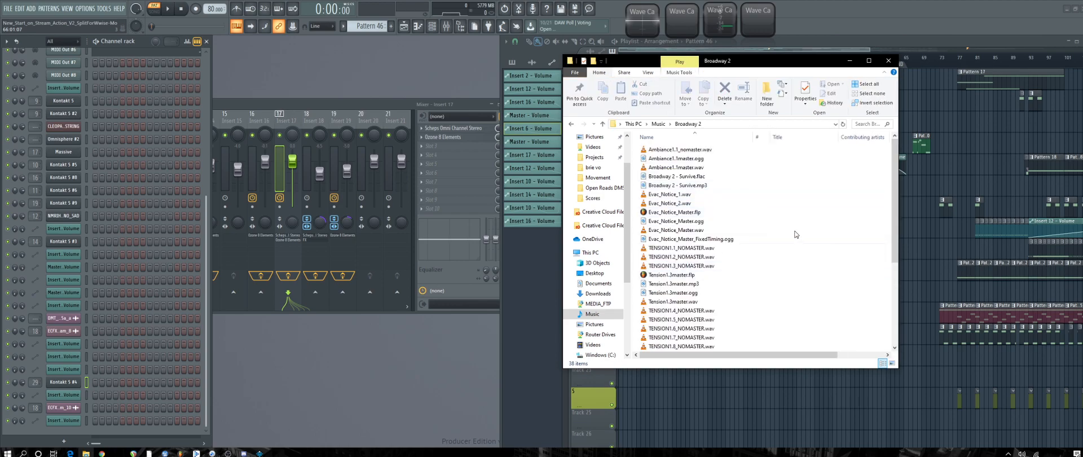
# Play Evac_Notice_Master_FixedTiming.ogg from the Broadway 2 folder, skipping to about 0:24 and back to about 0:10.
pyautogui.scroll(2, 737, 323)
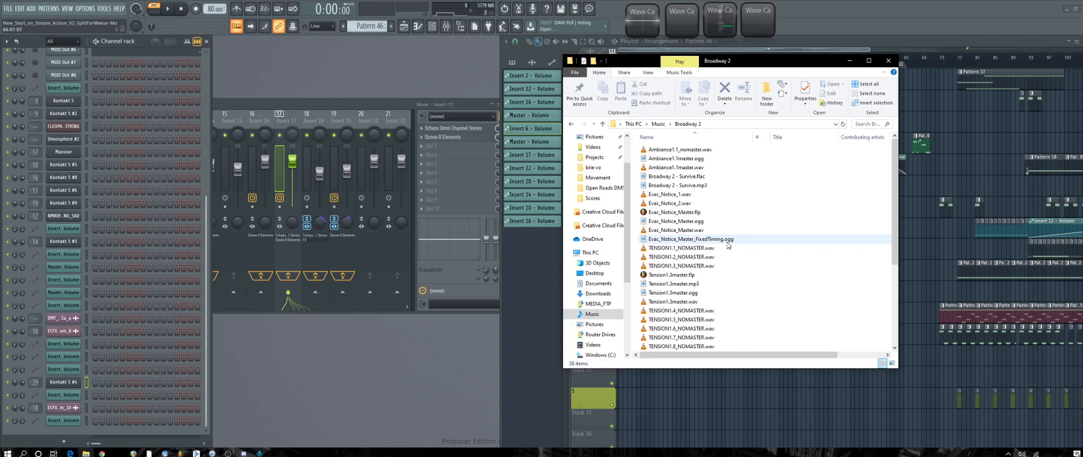
pyautogui.click(727, 240)
pyautogui.scroll(-1, 726, 247)
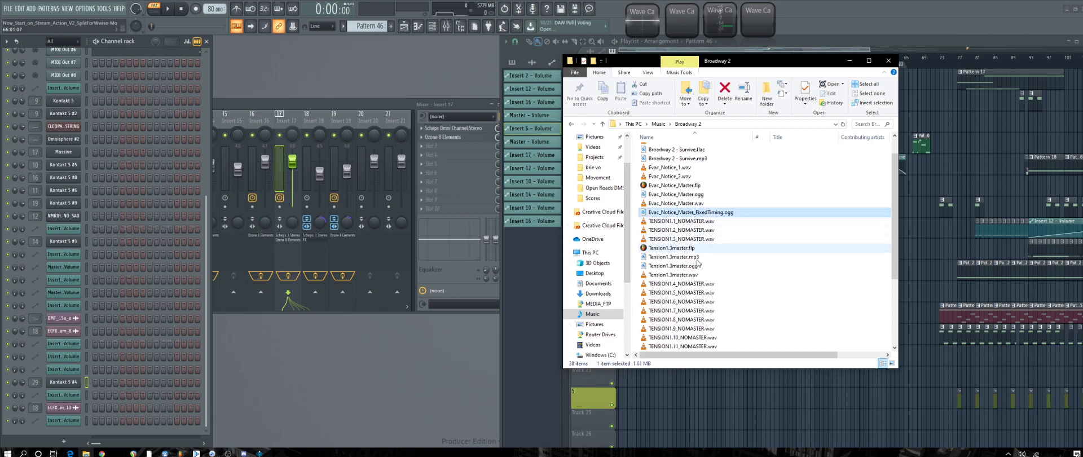
pyautogui.press('Return')
pyautogui.click(553, 319)
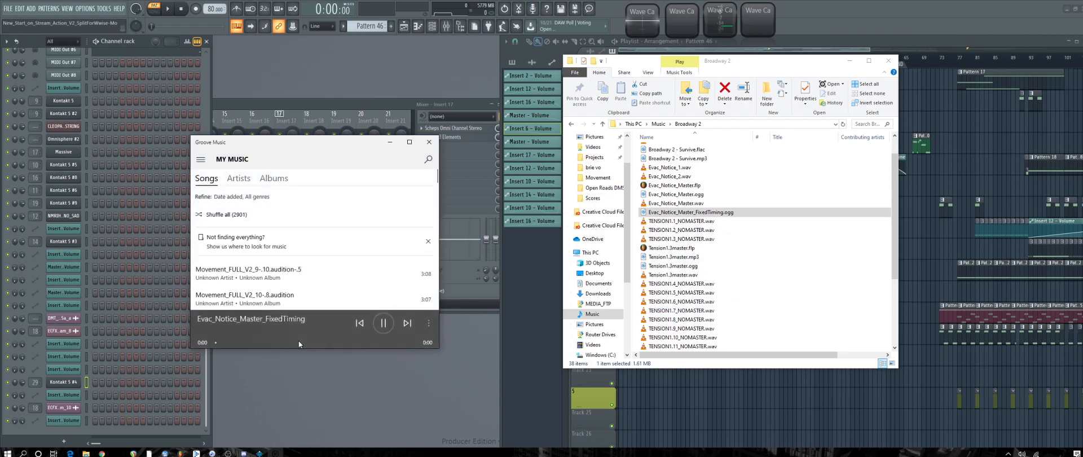
pyautogui.click(322, 342)
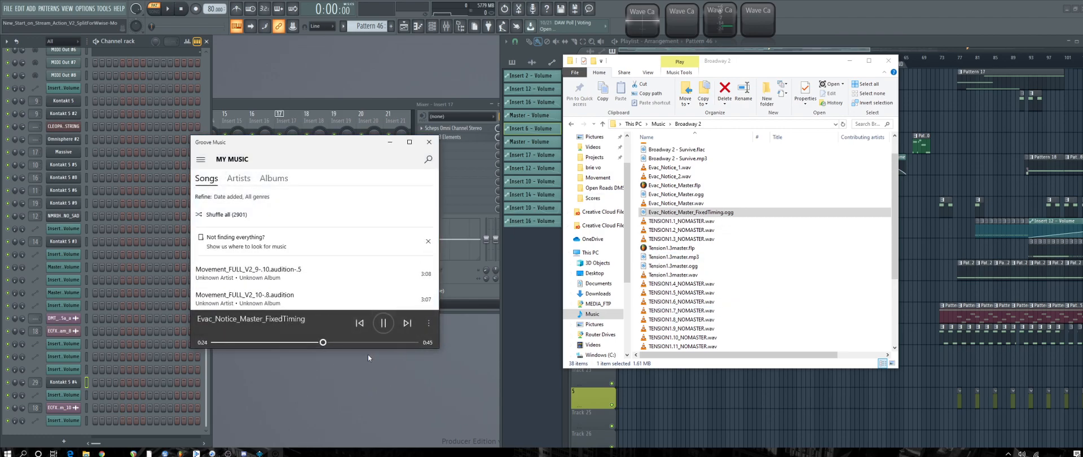
pyautogui.click(261, 343)
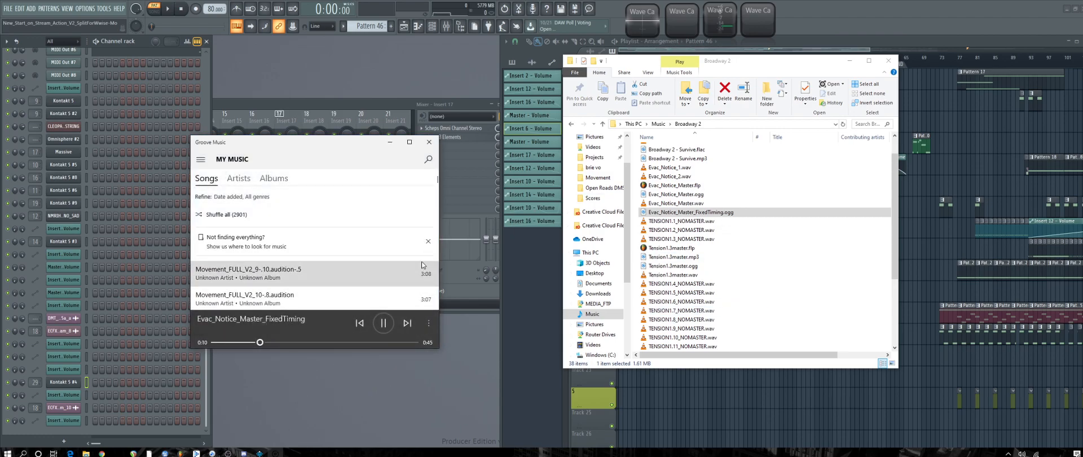
# Skip Evac_Notice_Master_FixedTiming ahead to about 0:34 and close the media player.
pyautogui.click(432, 323)
pyautogui.click(322, 342)
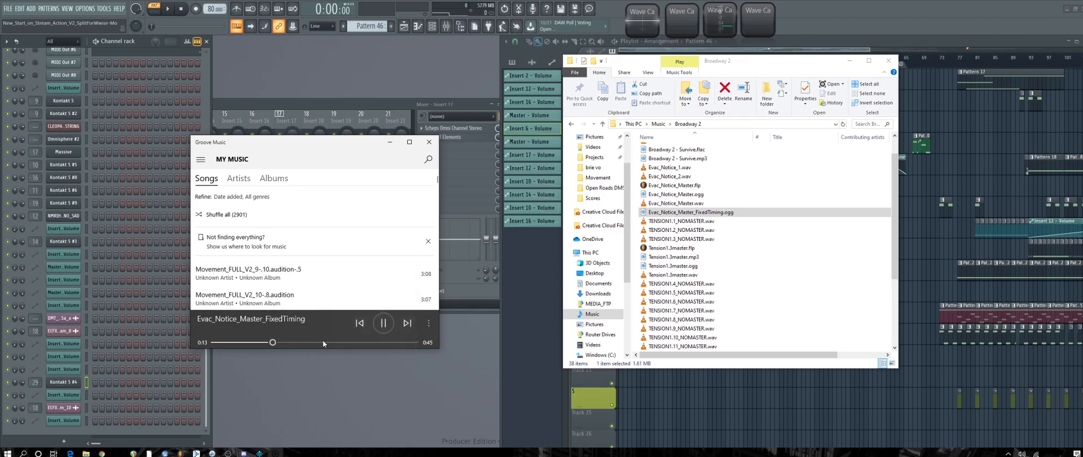
pyautogui.click(363, 343)
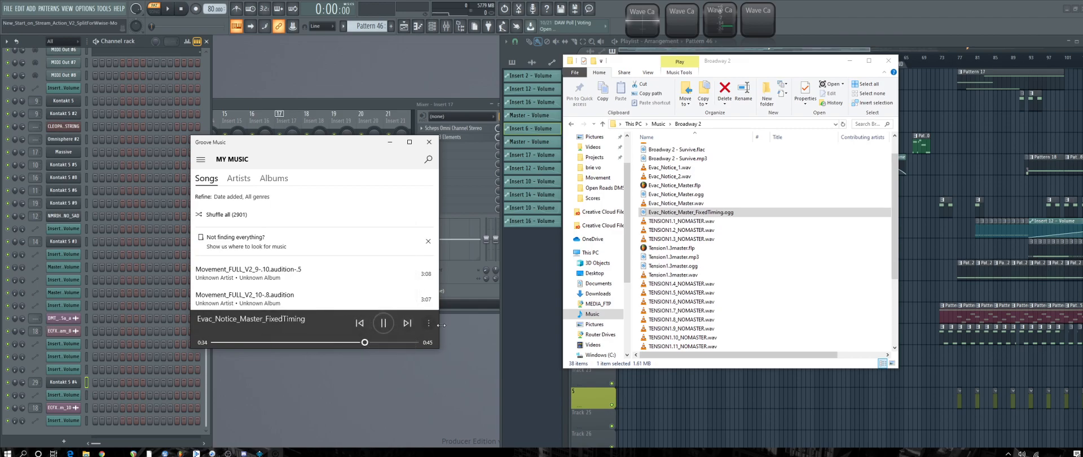
pyautogui.click(429, 144)
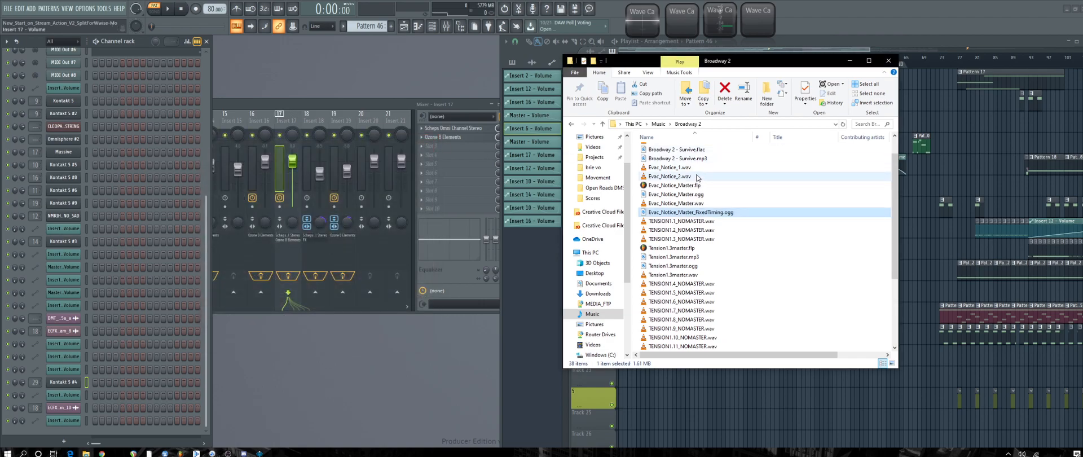
# Play Broadway 2 - Survive.flac from the Broadway 2 folder, opening it with Groove Music.
pyautogui.scroll(1, 697, 177)
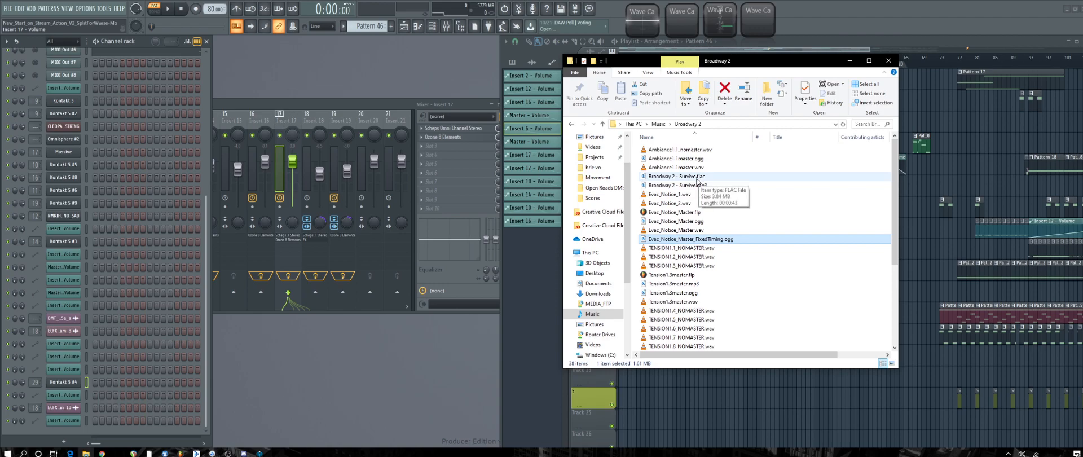
pyautogui.click(698, 176)
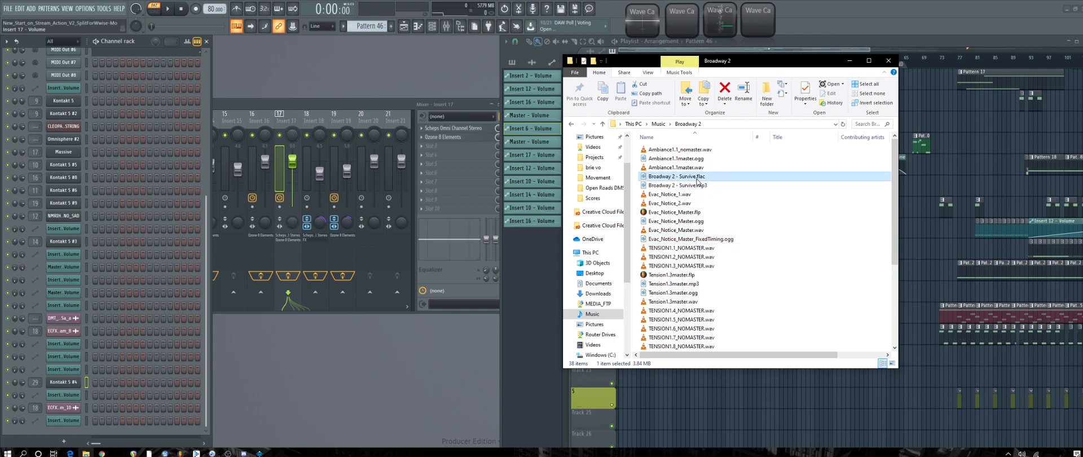
pyautogui.doubleClick(698, 179)
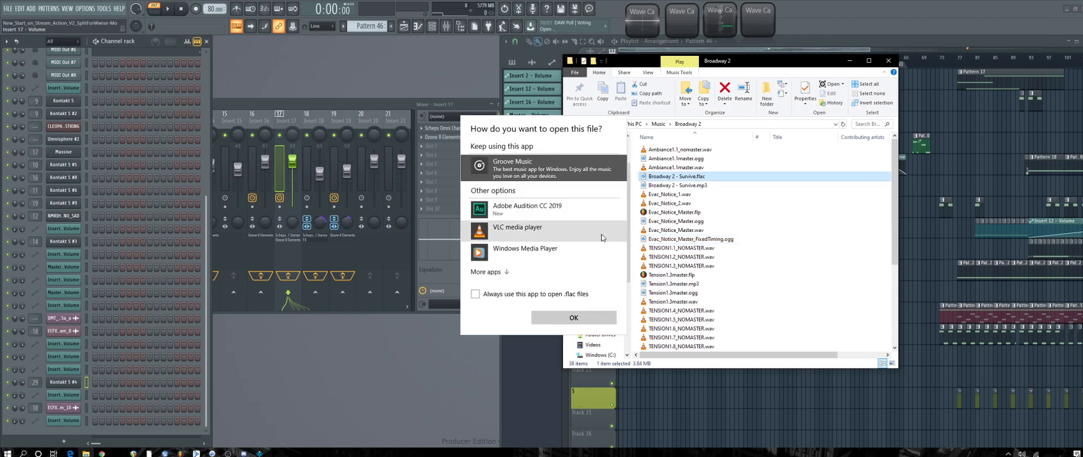
pyautogui.click(574, 317)
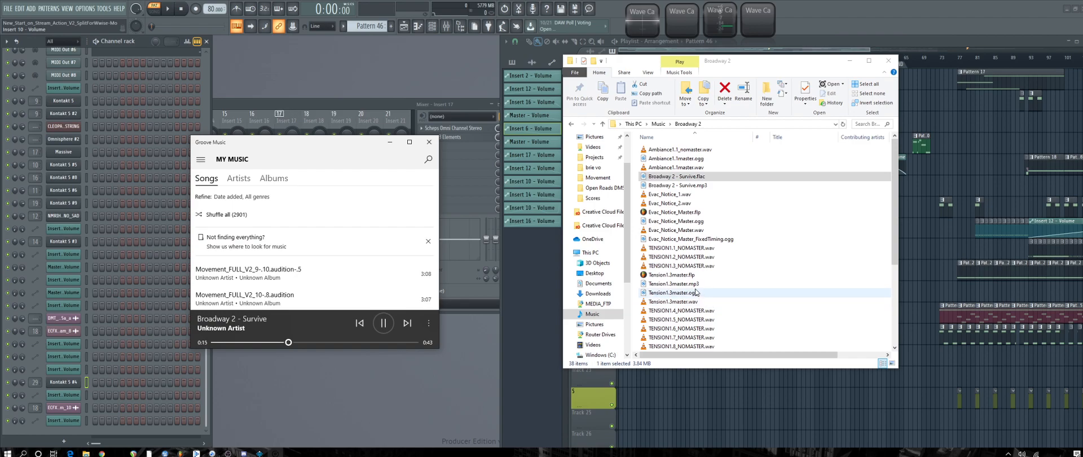
# Look through the Broadway 2 folder, return to the Music folder, and open the Angel's Plea folder inside nmrih2.
pyautogui.scroll(-5, 712, 286)
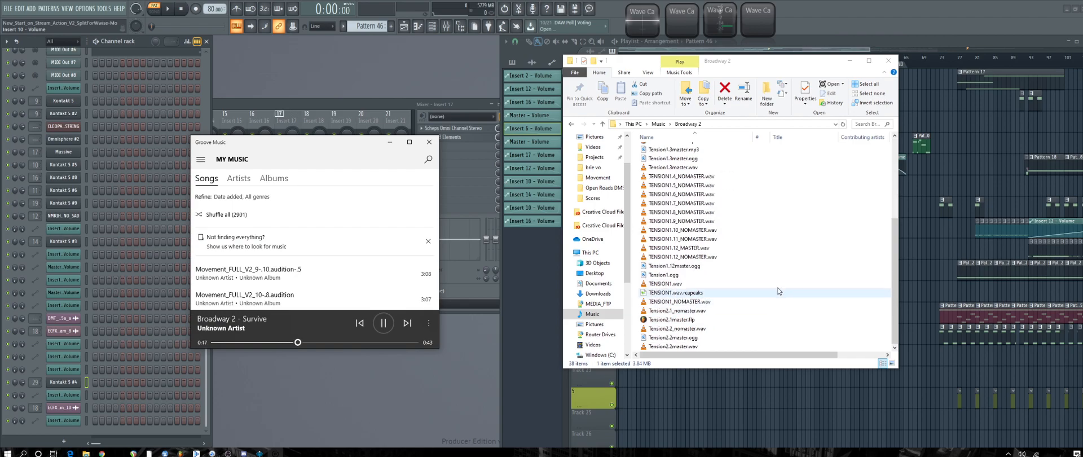
pyautogui.scroll(5, 722, 323)
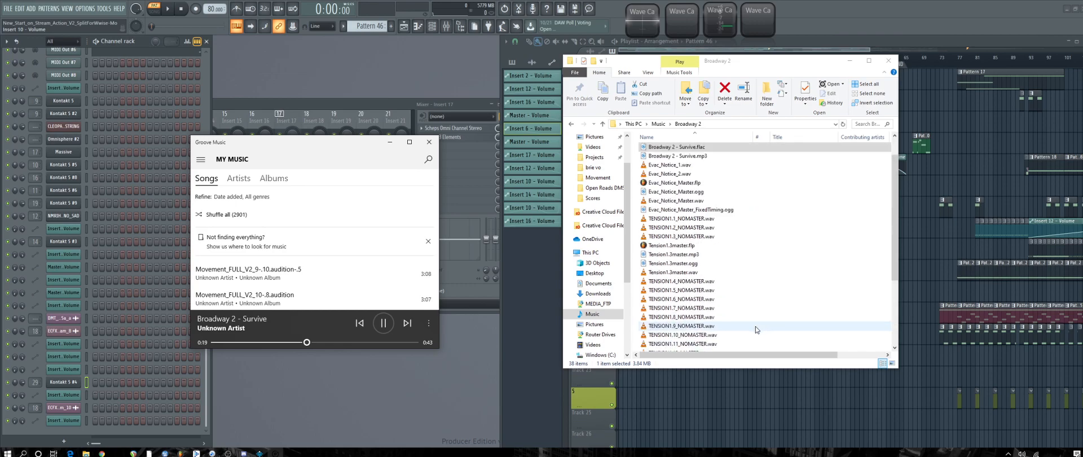
pyautogui.click(659, 124)
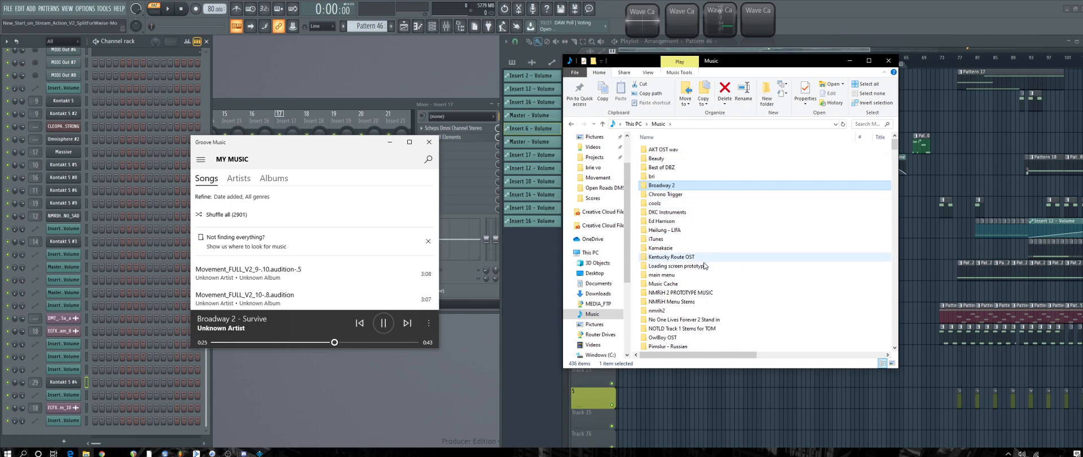
pyautogui.click(683, 311)
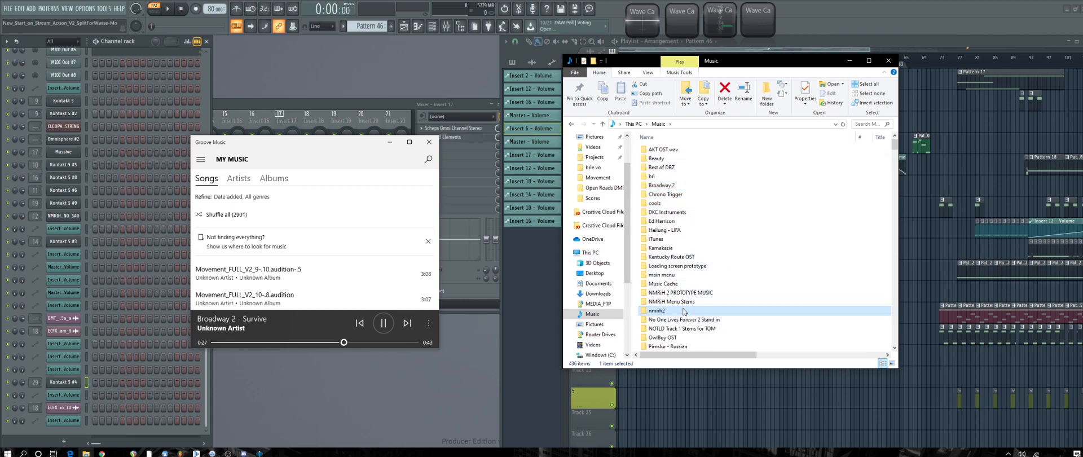
pyautogui.doubleClick(683, 311)
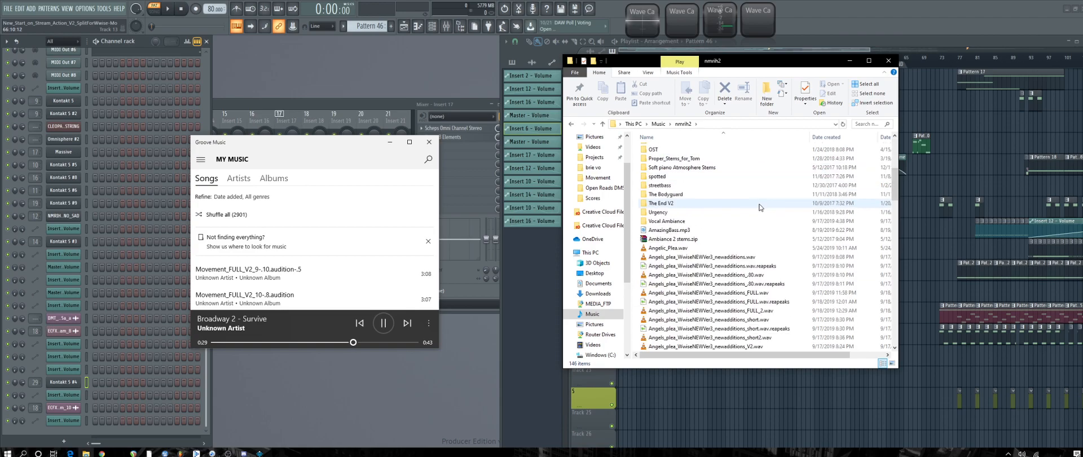
pyautogui.scroll(7, 750, 259)
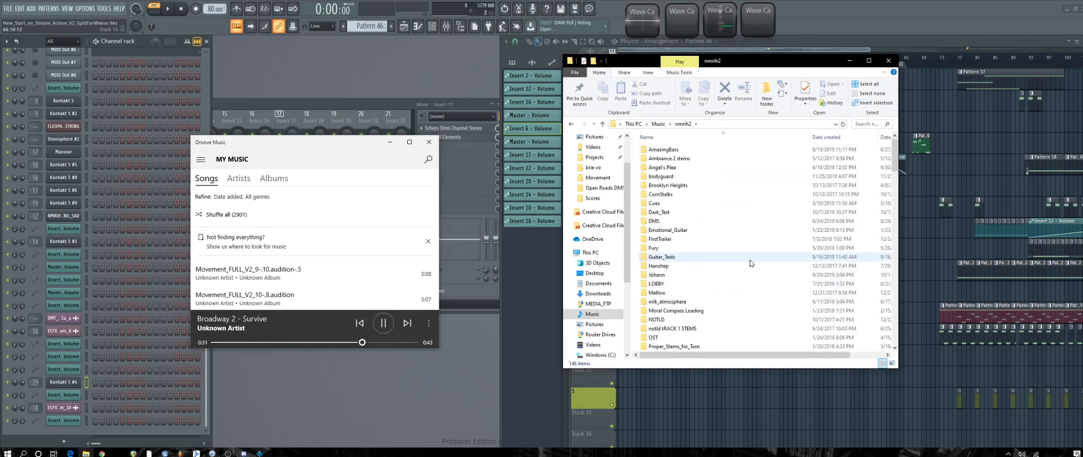
pyautogui.doubleClick(665, 167)
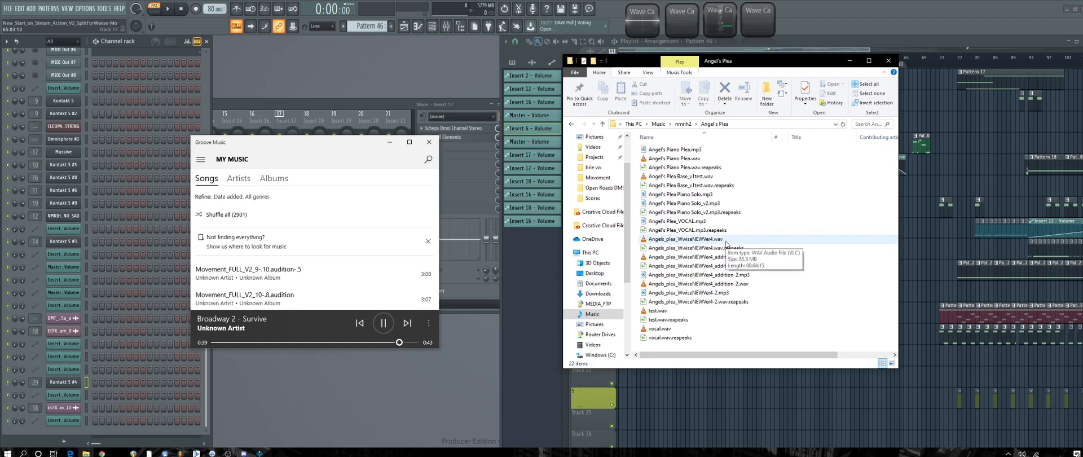
# Play Angel's Plea_VOCAL.mp3, raise the player's volume, and pause the track at about 0:07.
pyautogui.doubleClick(682, 220)
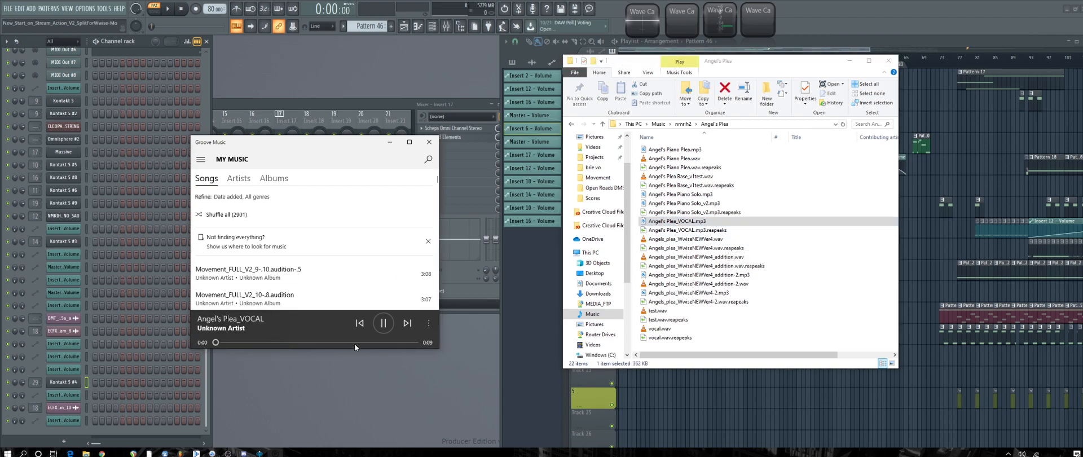
pyautogui.click(383, 325)
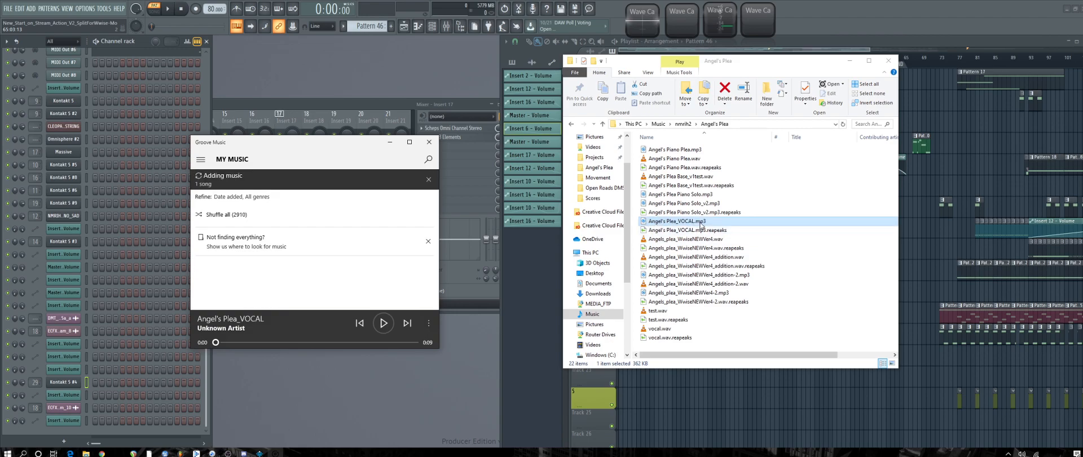
pyautogui.click(384, 325)
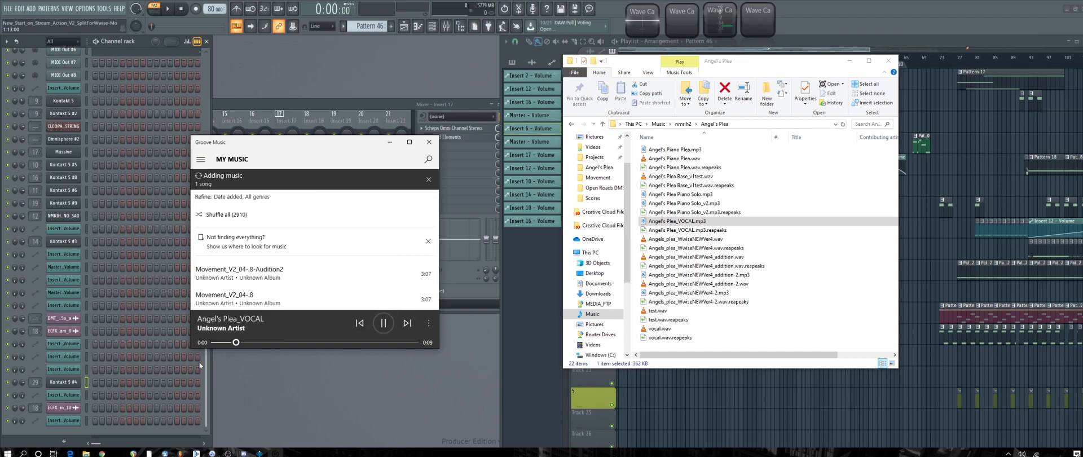
pyautogui.click(429, 323)
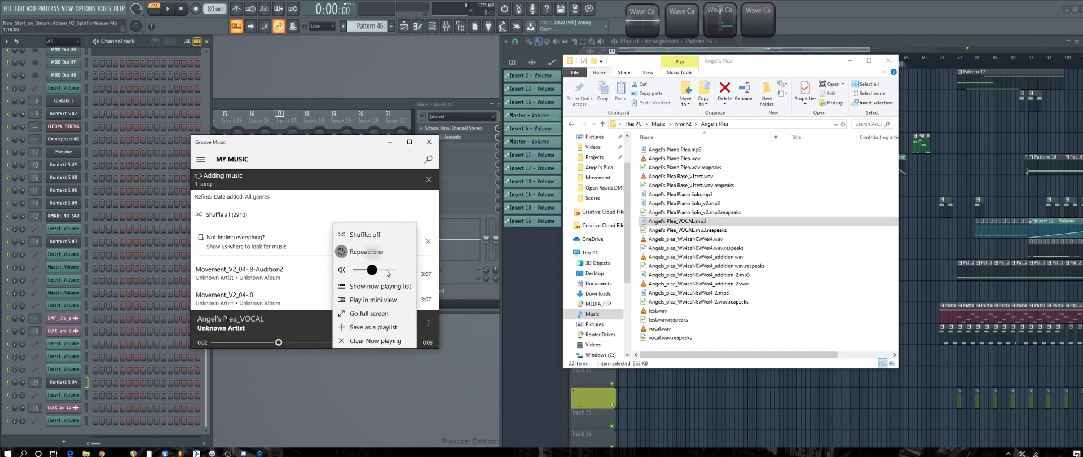
pyautogui.click(291, 145)
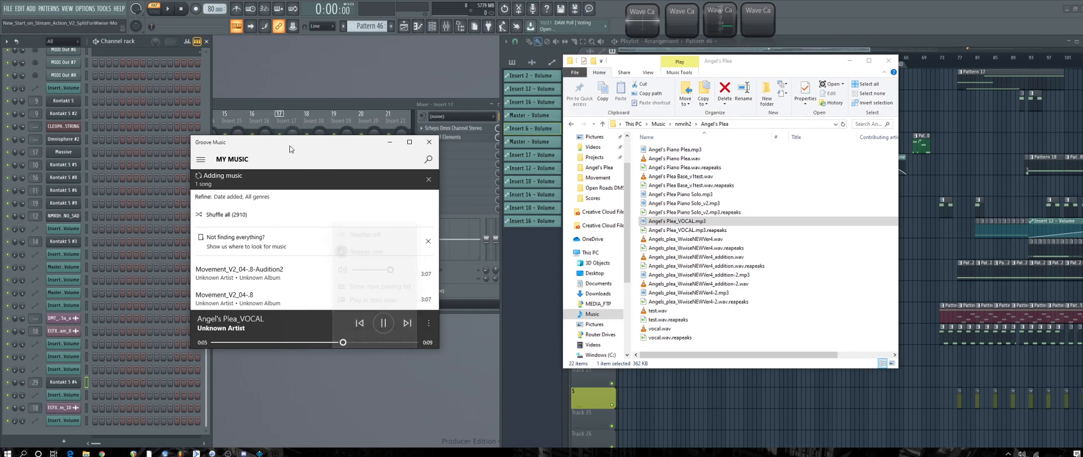
pyautogui.click(384, 323)
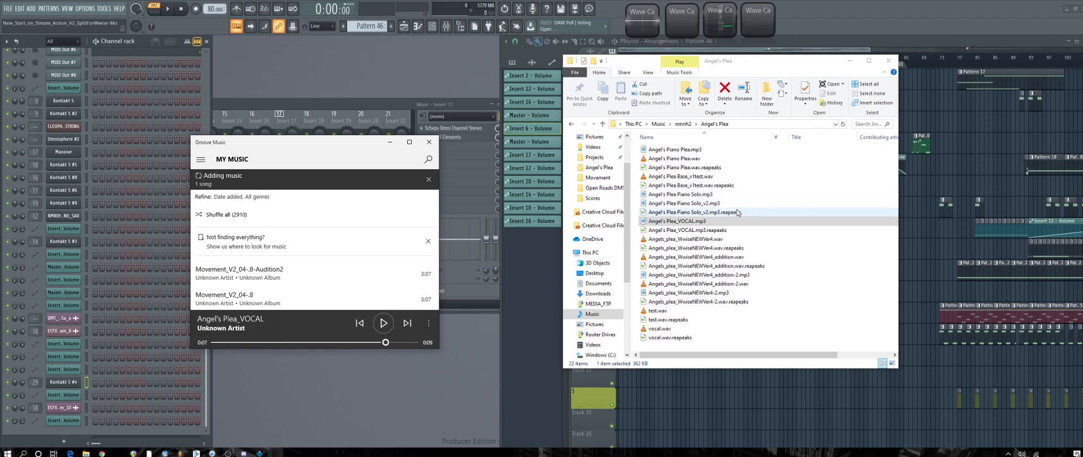
# Play Angel's Plea Piano Solo_v2.mp3 and open and dismiss the player's extra options.
pyautogui.doubleClick(705, 203)
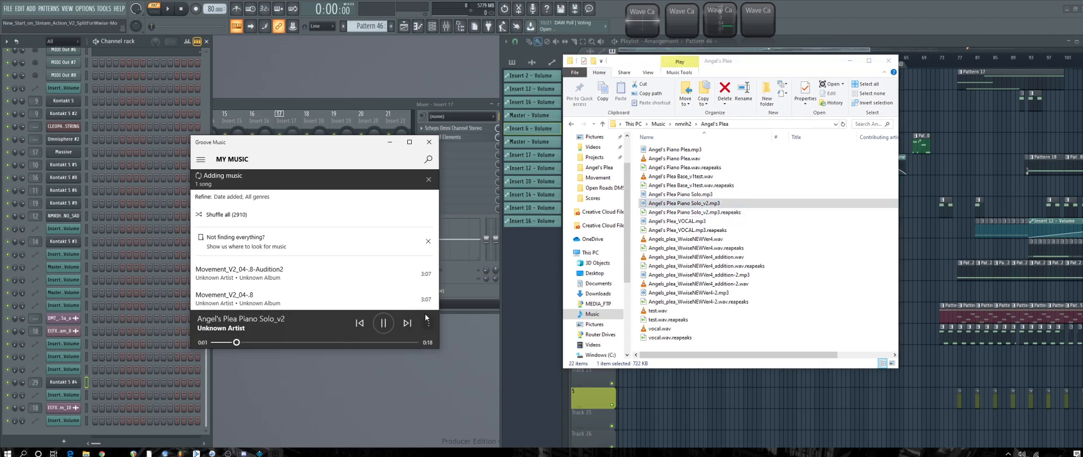
pyautogui.click(428, 327)
pyautogui.click(354, 148)
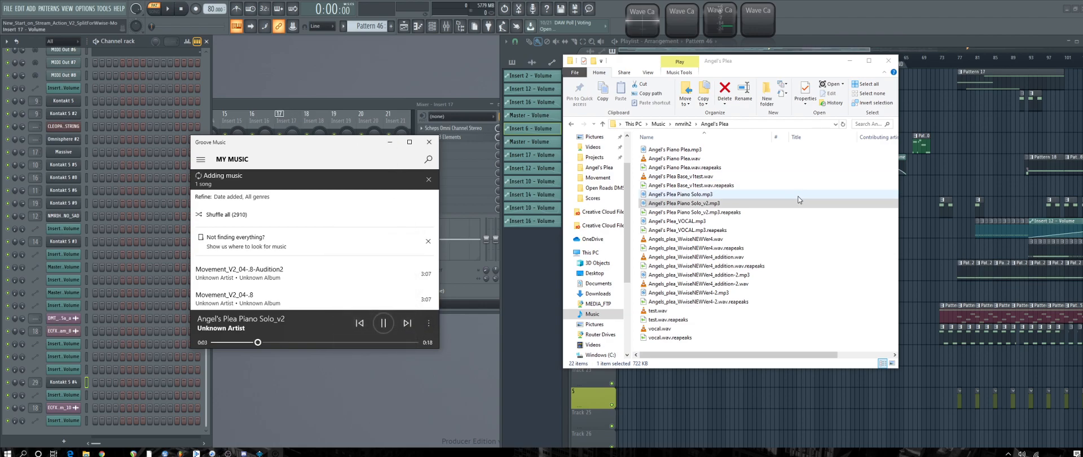
# Play Angels_plea_WwiseNEWVer4-2.mp3 from near its middle, pause it at 2:41, and move the player window closer to File Explorer.
pyautogui.rightClick(770, 230)
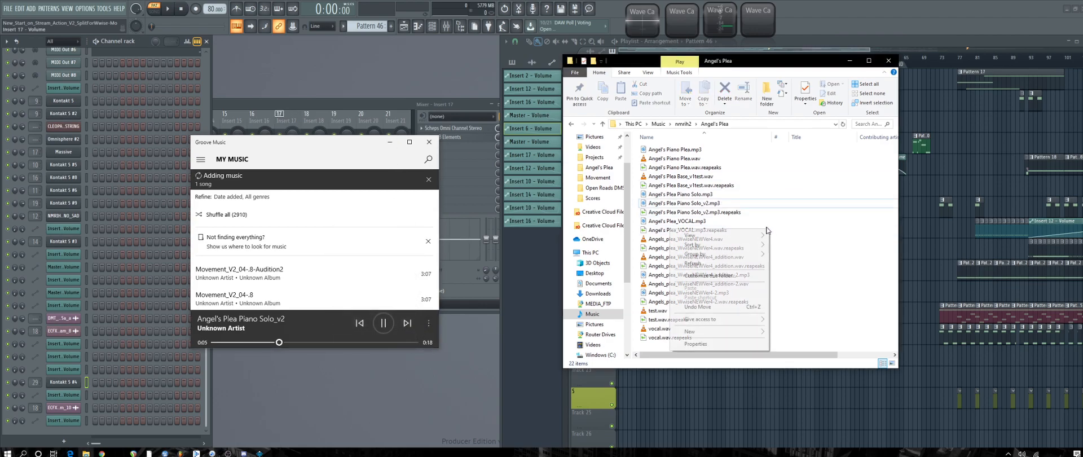
pyautogui.click(694, 177)
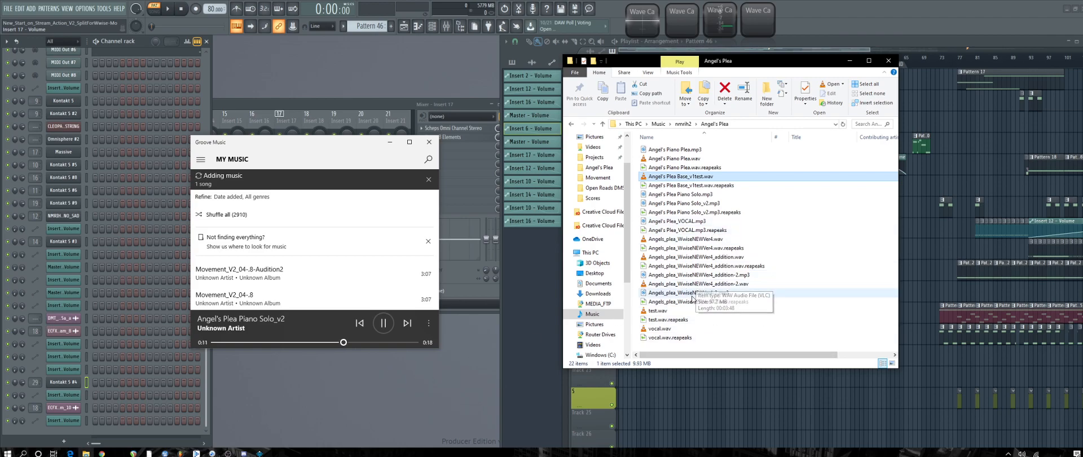
pyautogui.doubleClick(693, 294)
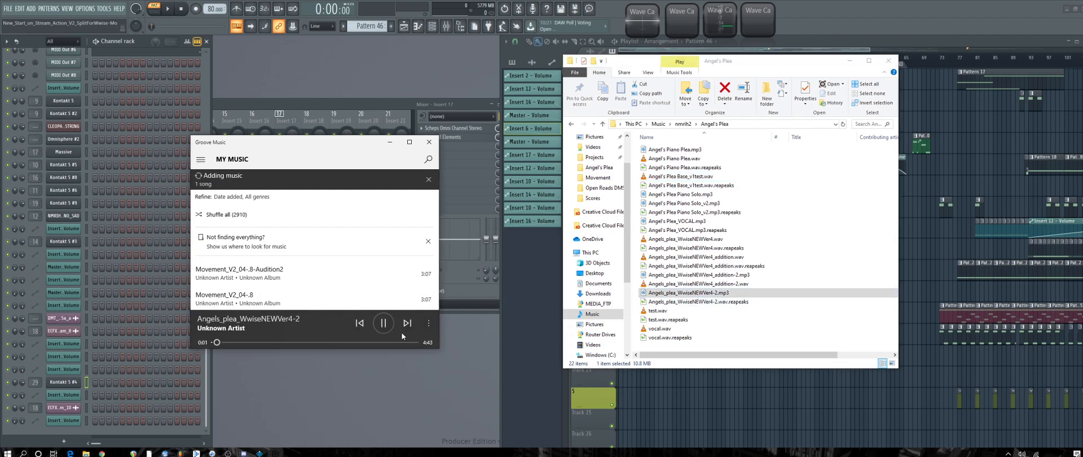
pyautogui.click(383, 323)
pyautogui.click(383, 323)
pyautogui.click(305, 342)
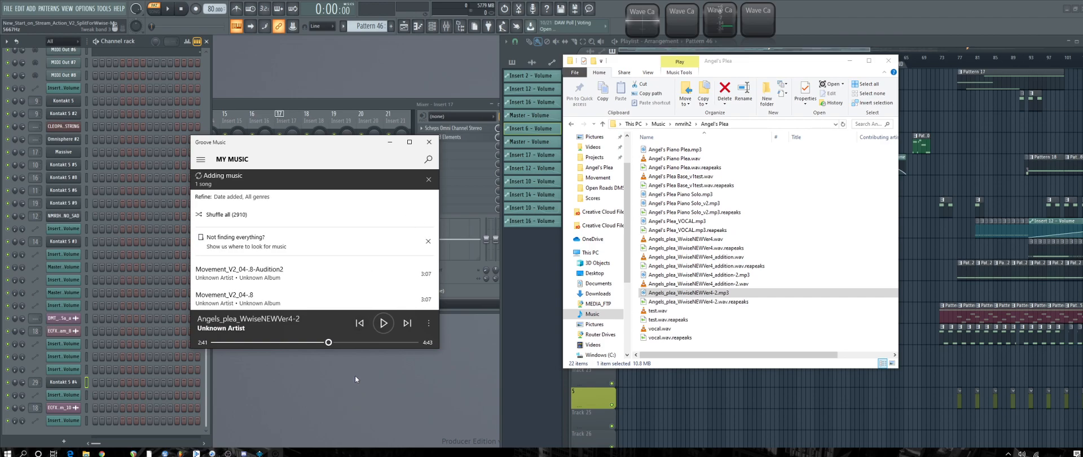
pyautogui.moveTo(365, 155); pyautogui.dragTo(442, 162)
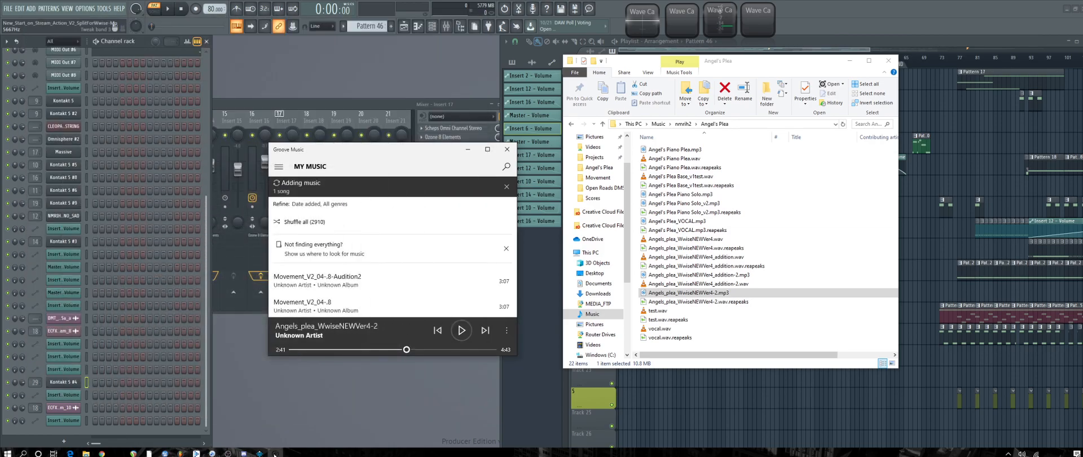
# Switch to Wwise, inspect the combat and explore tracks of the Angel's Plea music segment, start and stop its playback, and leave Wwise.
pyautogui.click(259, 453)
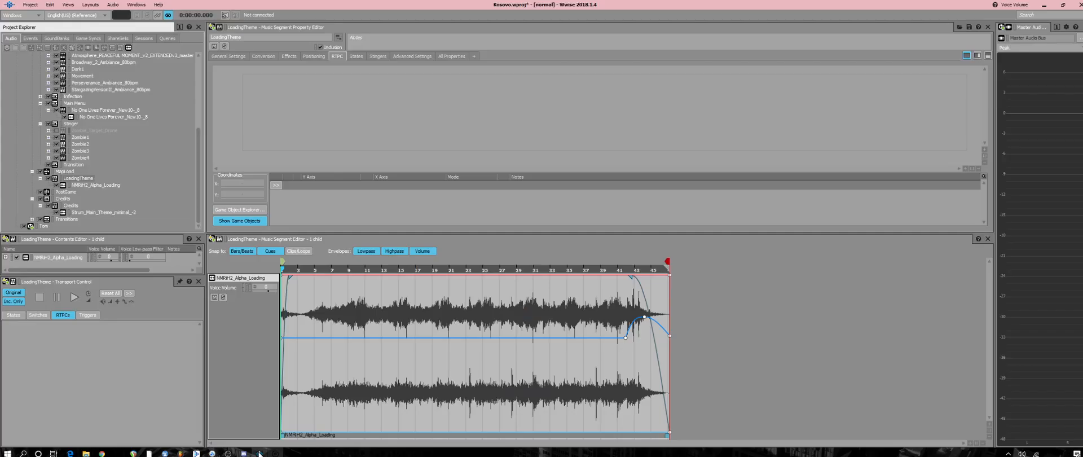
pyautogui.scroll(5, 103, 93)
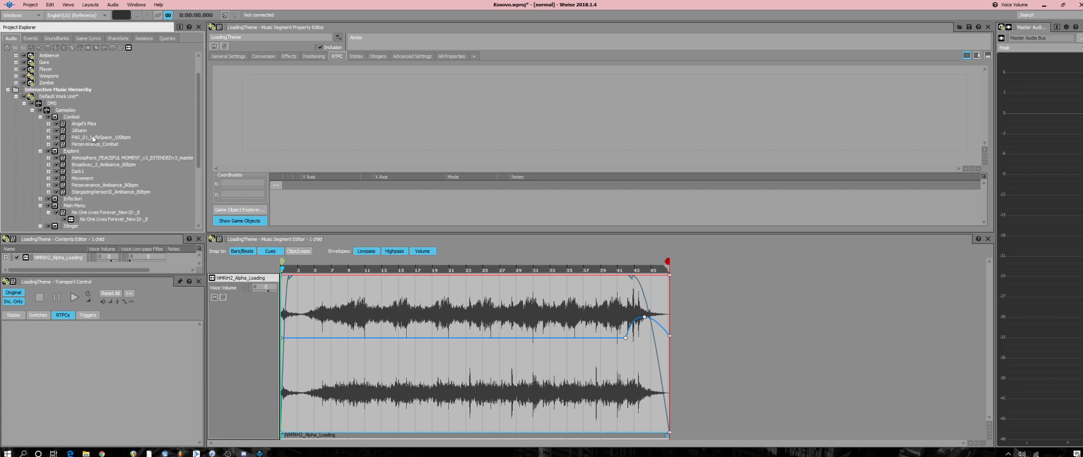
pyautogui.click(81, 123)
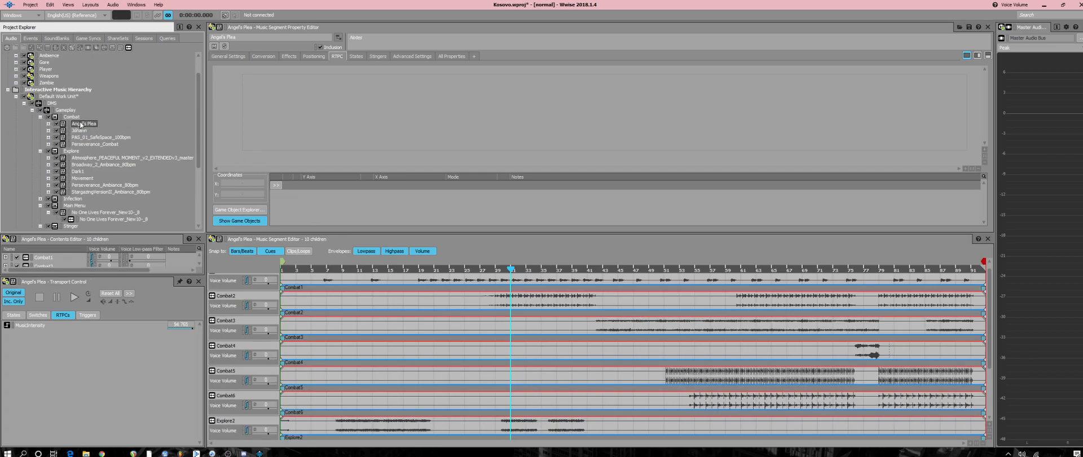
pyautogui.moveTo(986, 335); pyautogui.dragTo(981, 407)
pyautogui.press('space')
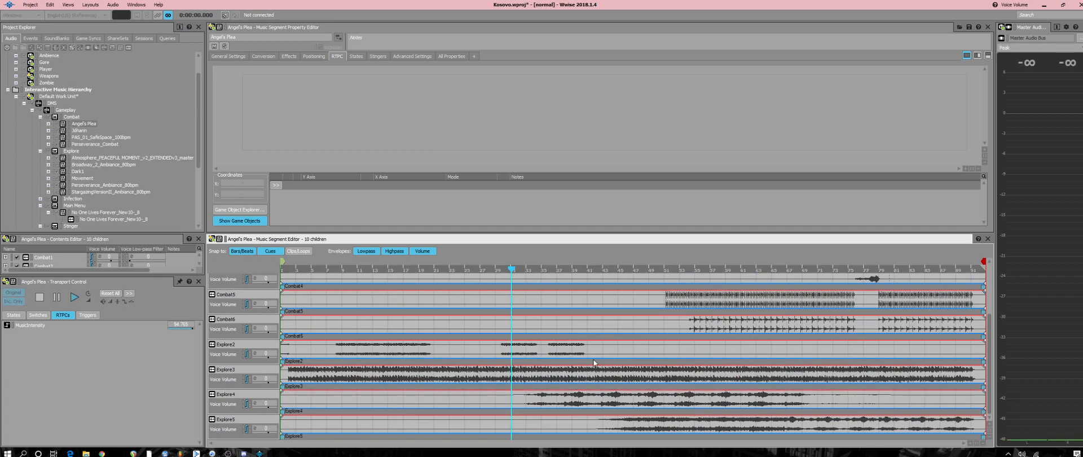
pyautogui.press('space')
pyautogui.click(1069, 5)
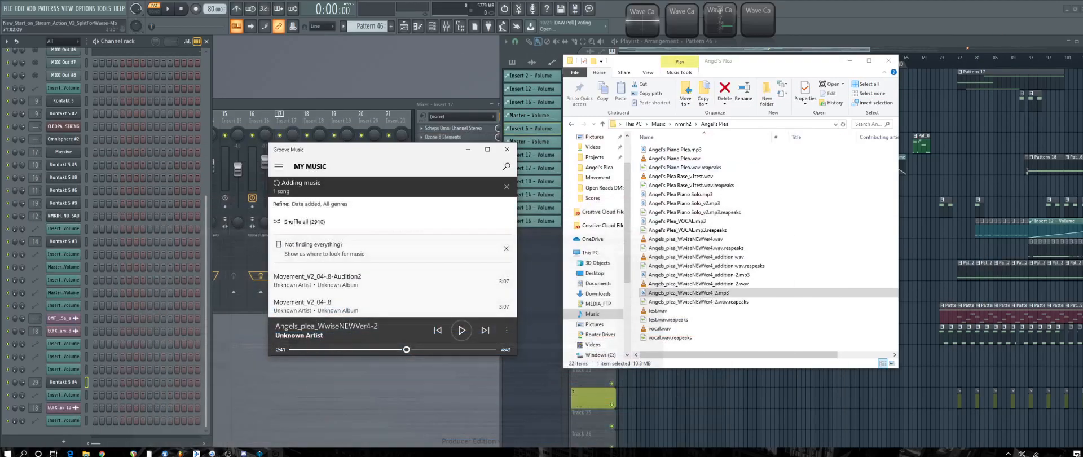
# Bring FL Studio back to the front, choose Pattern 46, and show the first channels of the channel rack.
pyautogui.click(412, 76)
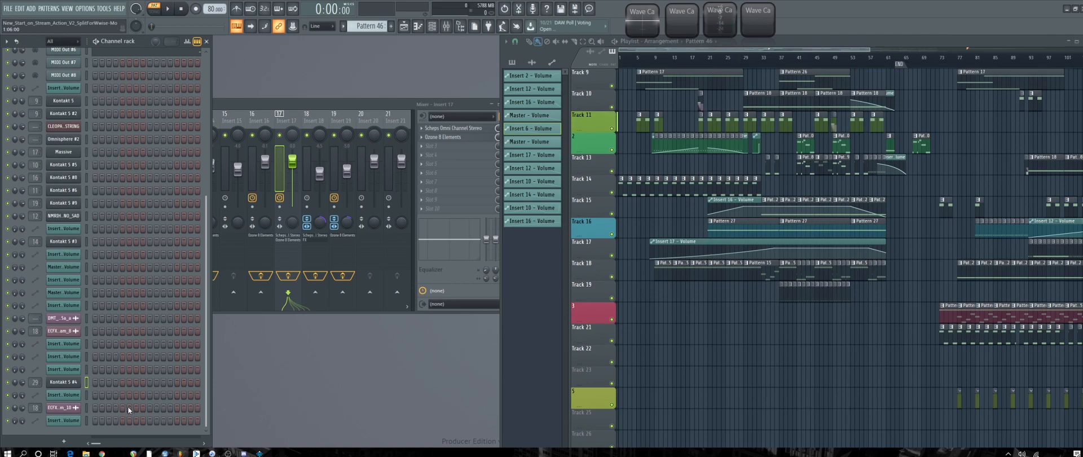
pyautogui.click(369, 26)
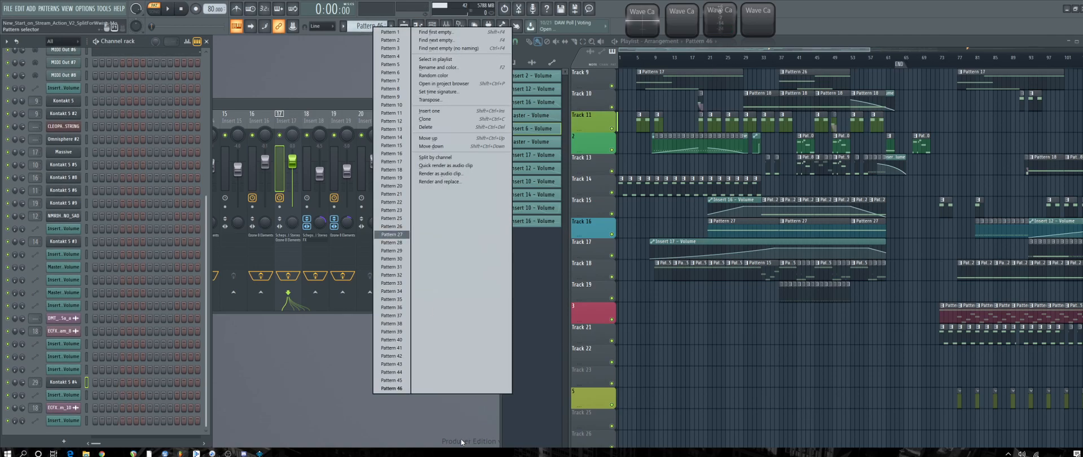
pyautogui.click(398, 388)
pyautogui.scroll(5, 135, 293)
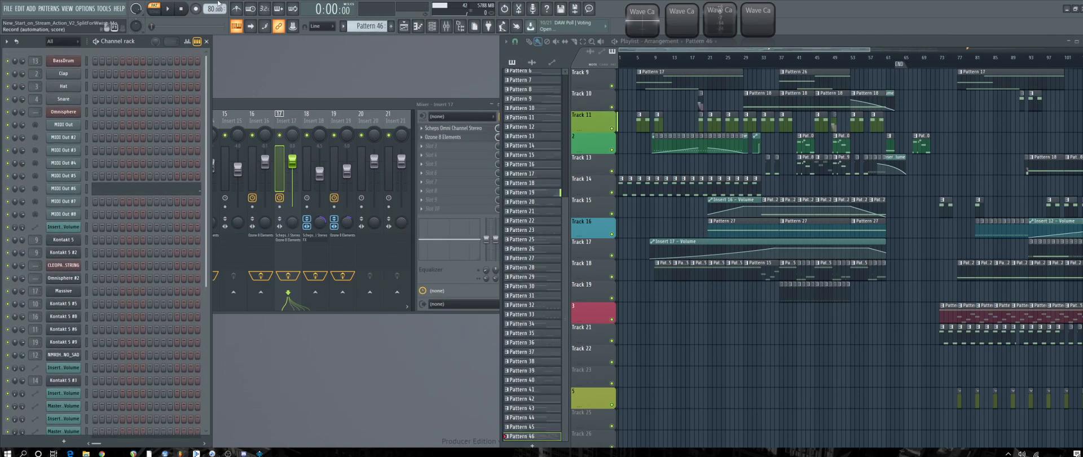
# Open the piano roll of the MIDI Out #6 channel in Pattern 46, play the pattern, and look over its high and low notes.
pyautogui.click(176, 193)
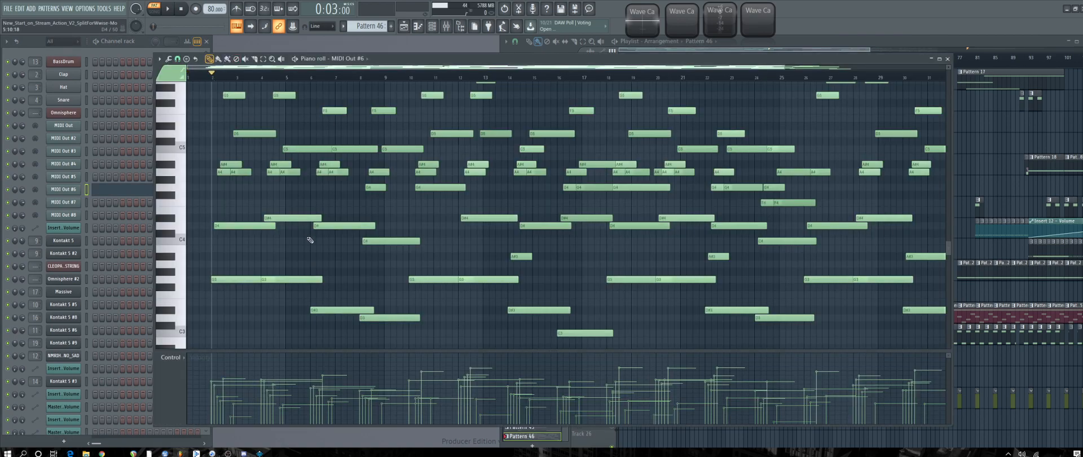
pyautogui.press('space')
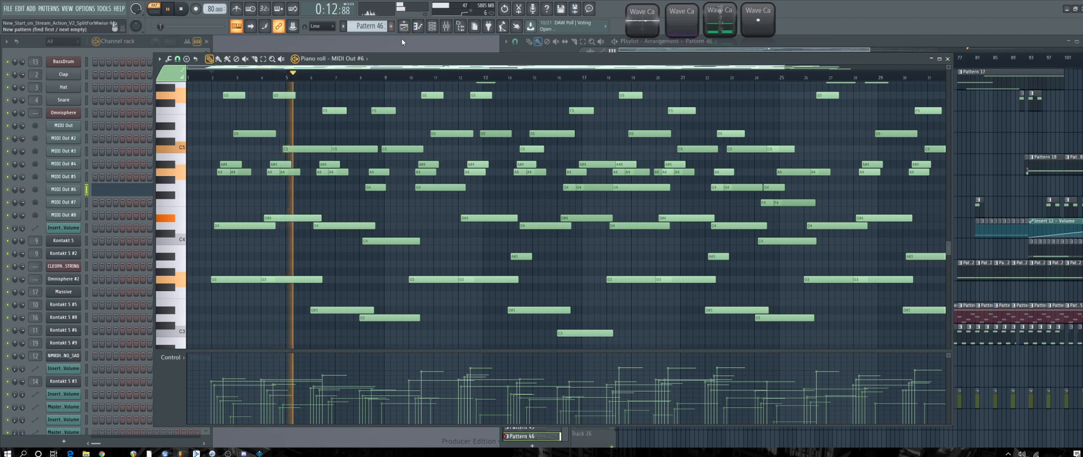
pyautogui.scroll(1, 733, 174)
pyautogui.scroll(3, 734, 175)
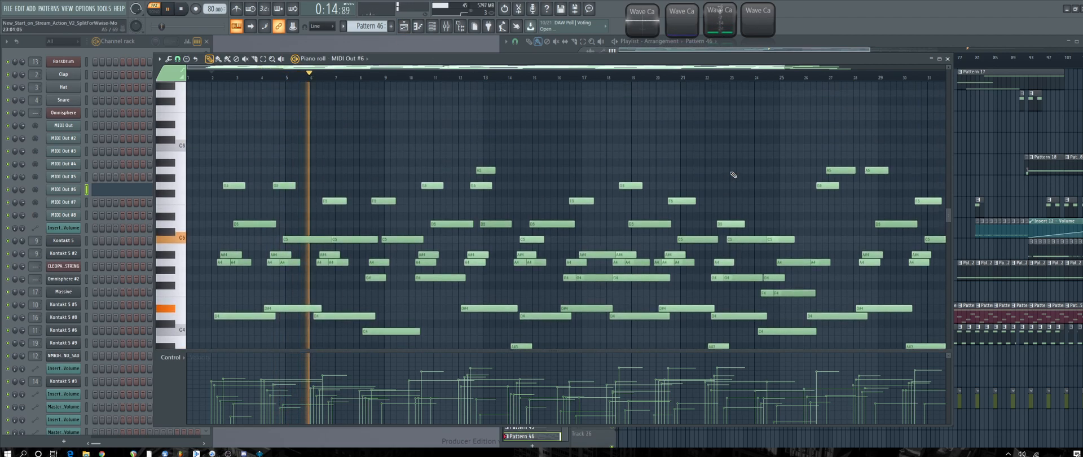
pyautogui.scroll(-4, 731, 174)
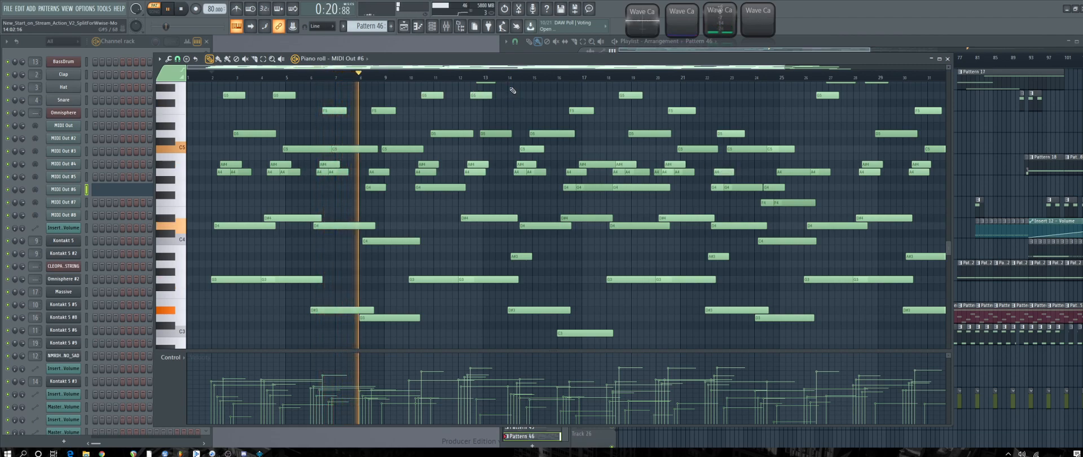
# Load the score file THE_FLAMES_THAT_DRIVE_US_MAIN.fsc from the Scores folder into the MIDI Out #6 piano roll.
pyautogui.click(162, 59)
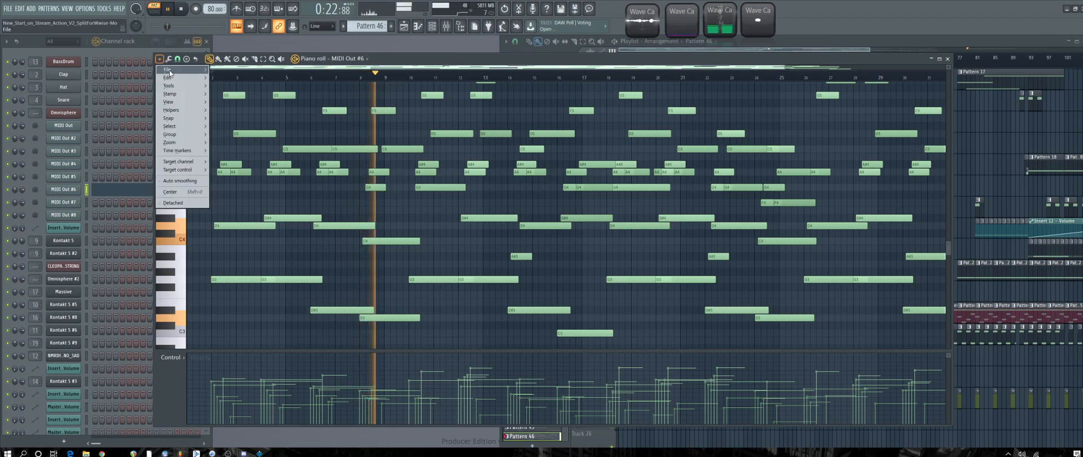
pyautogui.moveTo(169, 70)
pyautogui.click(237, 69)
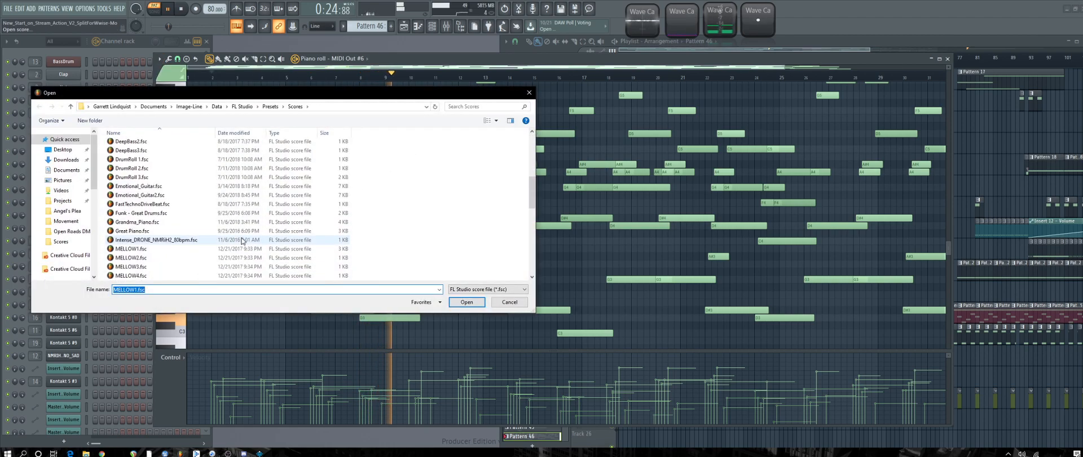
pyautogui.scroll(-6, 186, 240)
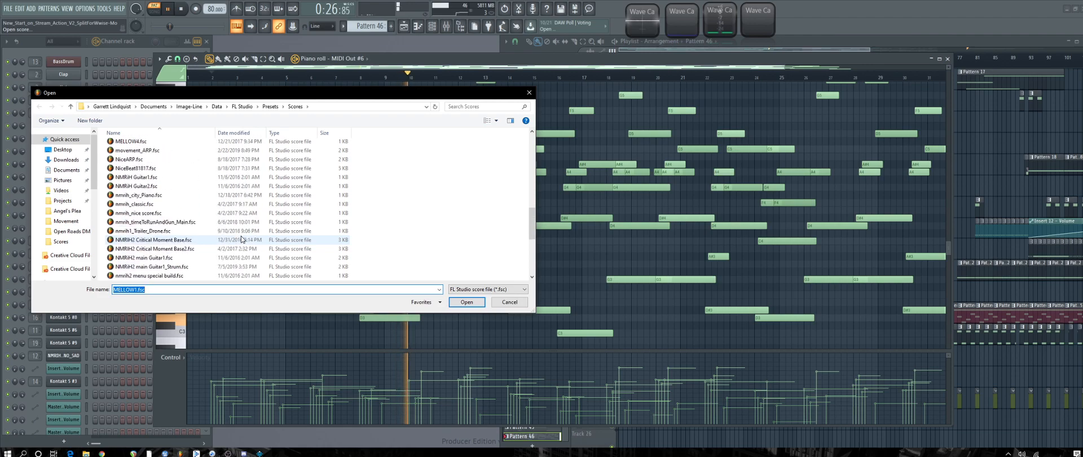
pyautogui.scroll(-1, 175, 245)
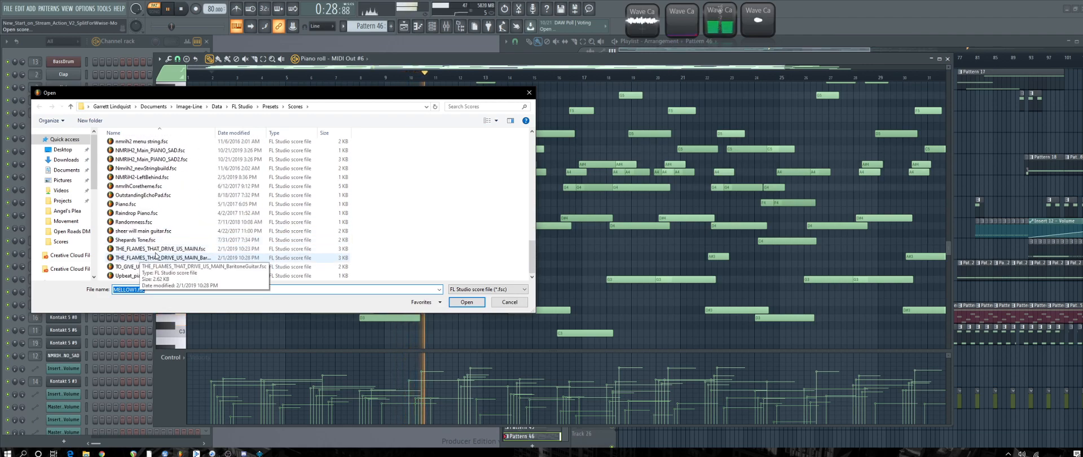
pyautogui.moveTo(216, 133); pyautogui.dragTo(235, 132)
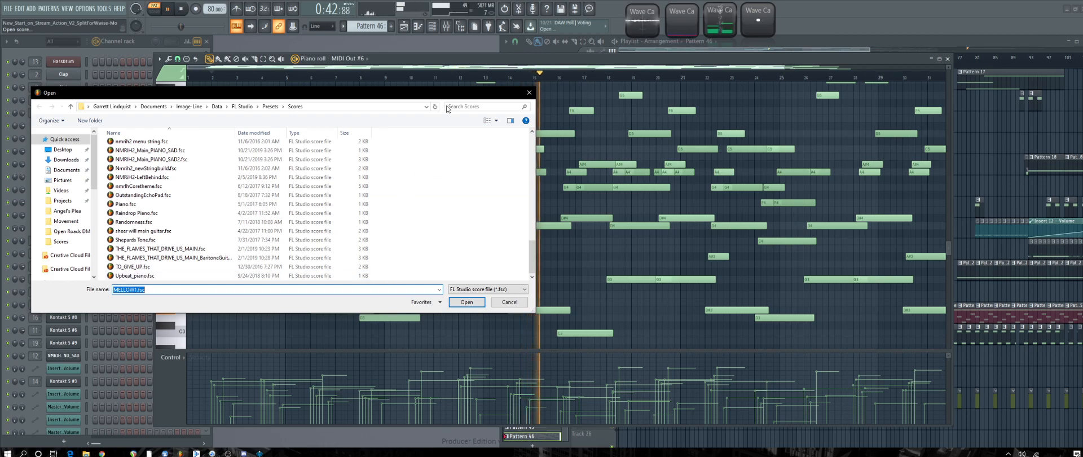
pyautogui.moveTo(443, 94); pyautogui.dragTo(423, 180)
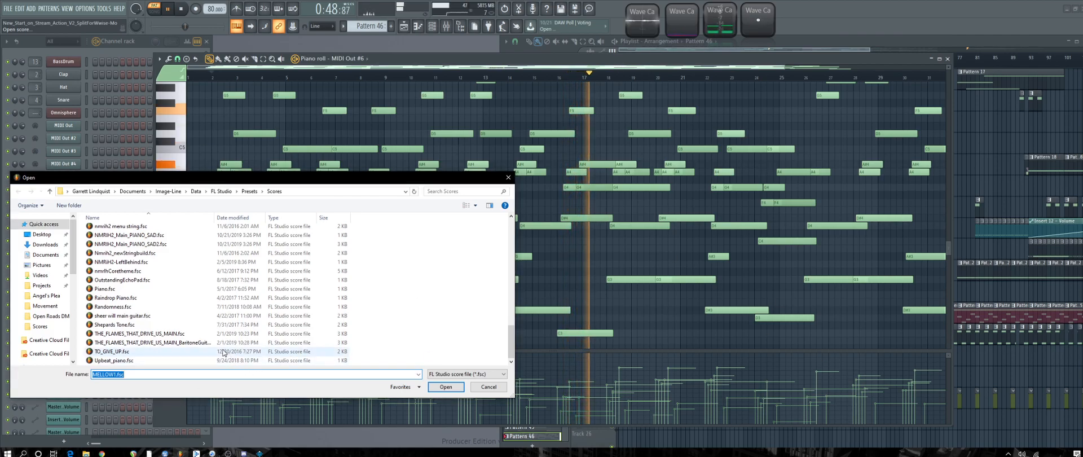
pyautogui.click(153, 334)
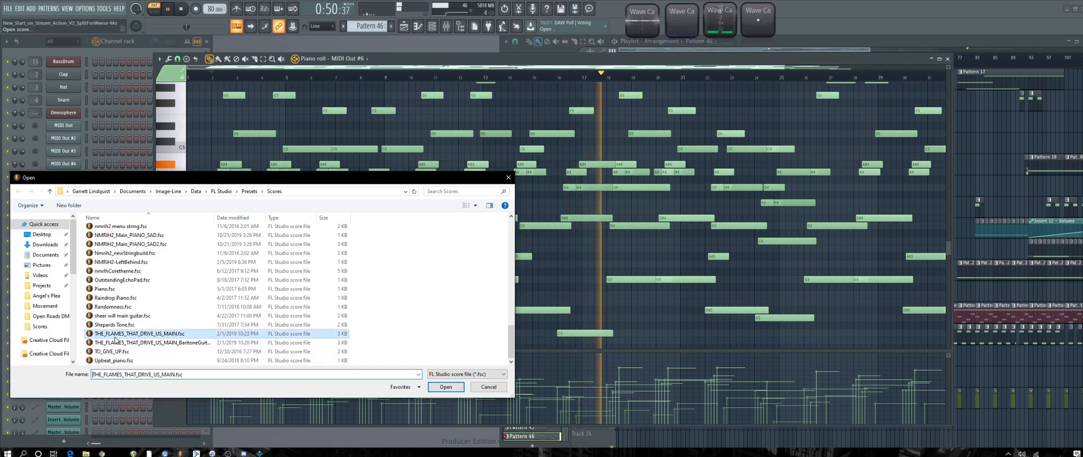
pyautogui.doubleClick(153, 335)
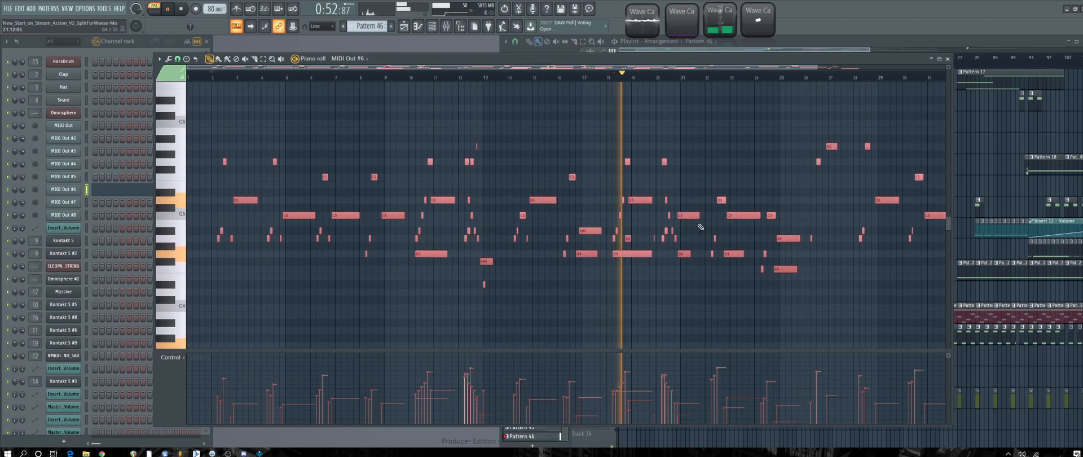
# Restart playback of the loaded score, lengthen all of its notes together, and stop playback.
pyautogui.press('space')
pyautogui.press('space')
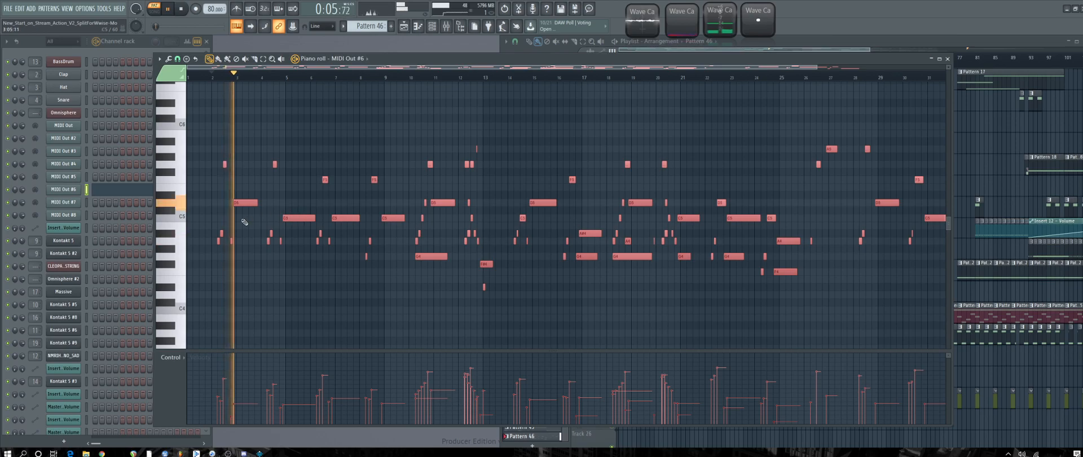
pyautogui.moveTo(227, 165); pyautogui.dragTo(253, 177)
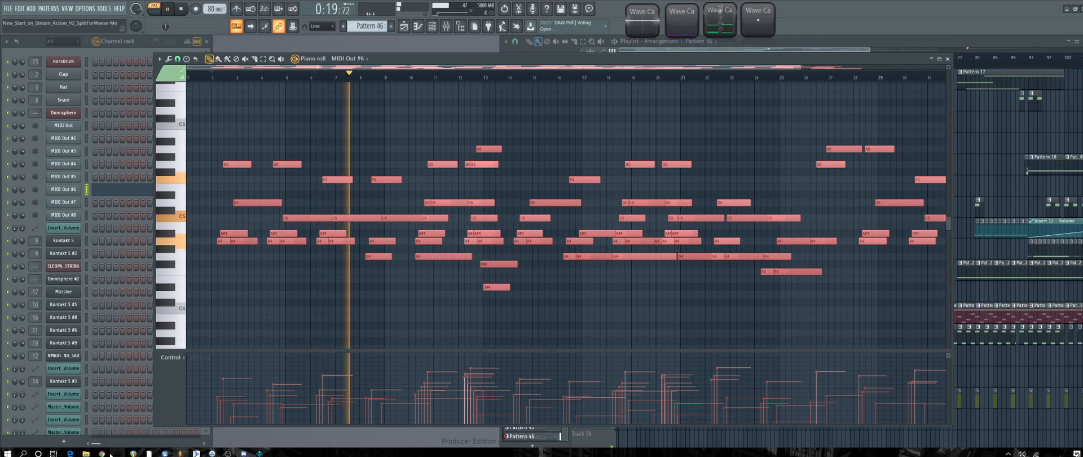
pyautogui.press('space')
pyautogui.moveTo(101, 453)
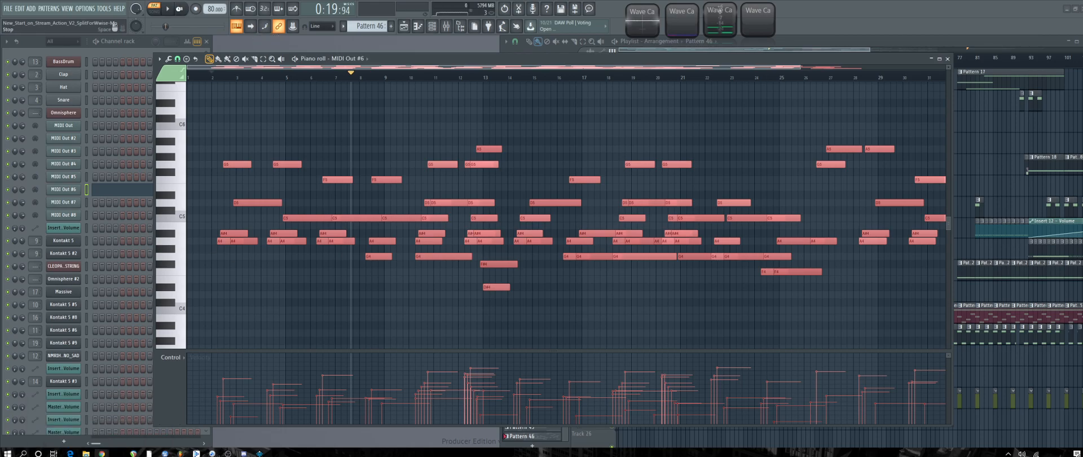
pyautogui.click(181, 9)
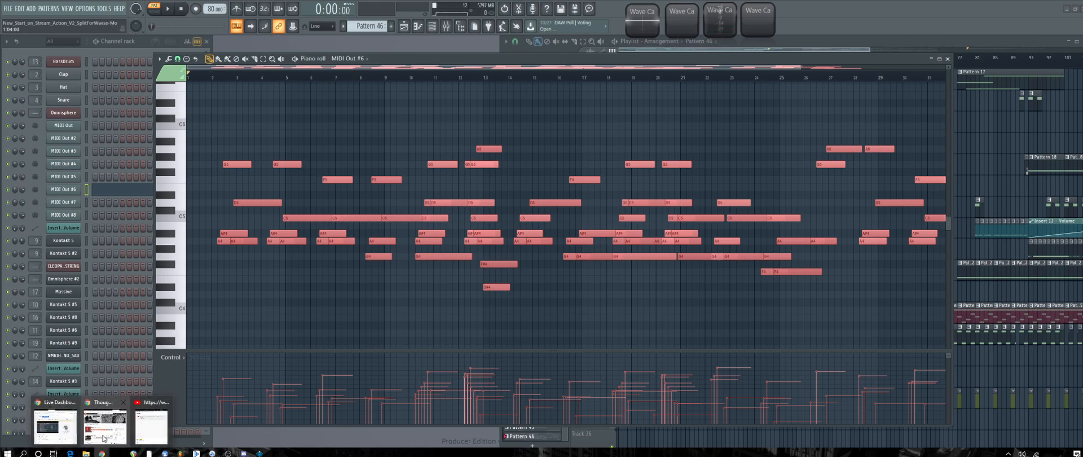
# Switch to the Thought Music SoundCloud profile in Chrome, play Main Menu - 9000 from just past its middle, and pause it.
pyautogui.click(112, 420)
pyautogui.scroll(-15, 840, 280)
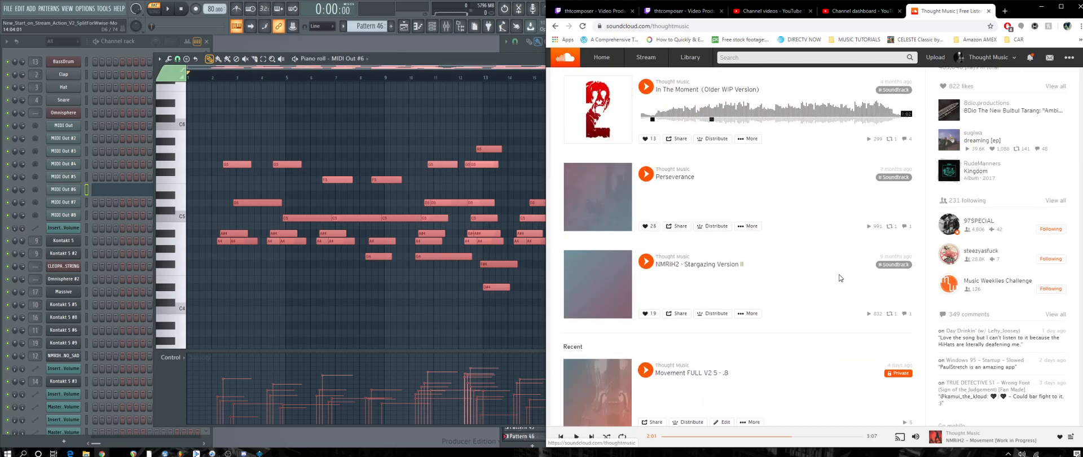
pyautogui.scroll(-10, 834, 292)
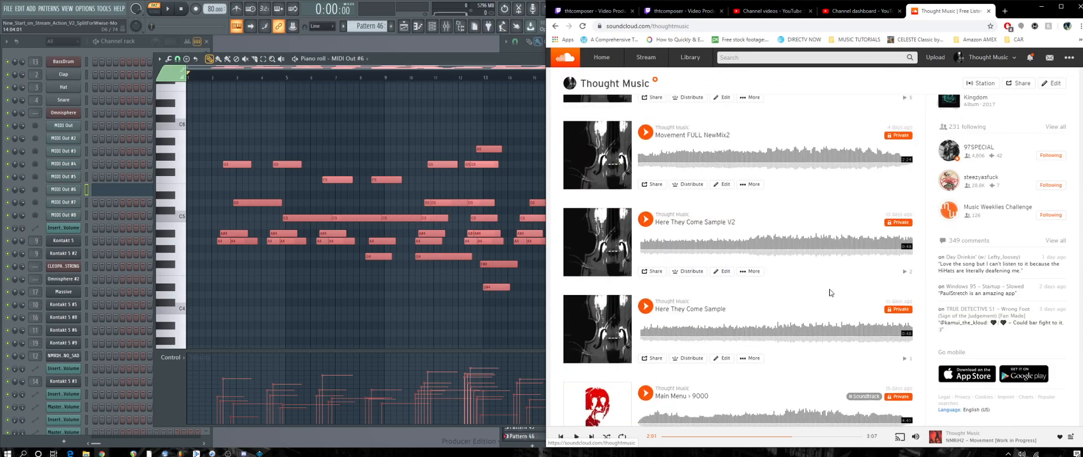
pyautogui.scroll(-5, 899, 165)
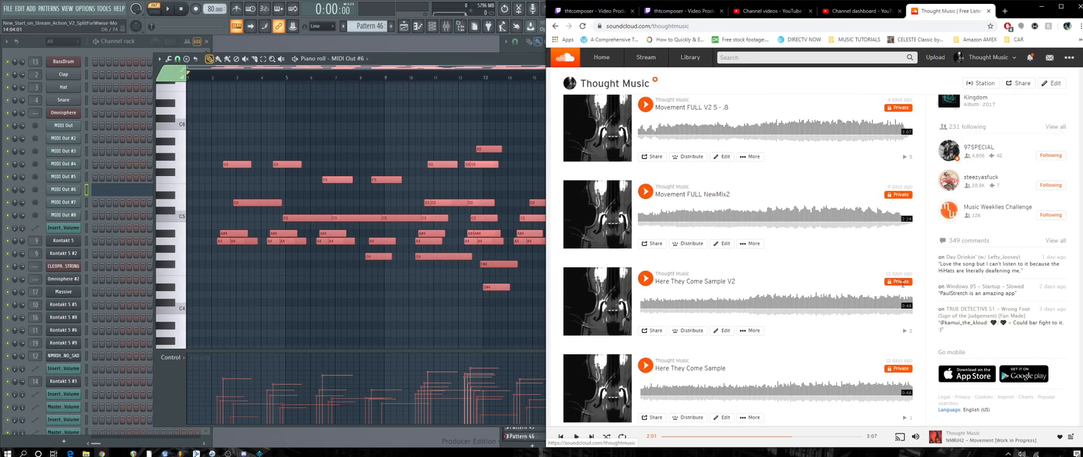
pyautogui.scroll(20, 902, 284)
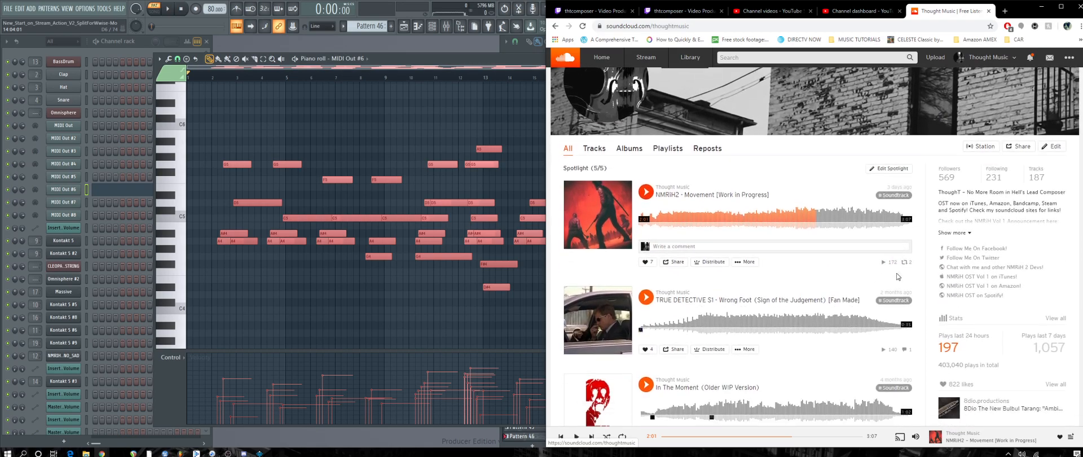
pyautogui.scroll(-10, 898, 276)
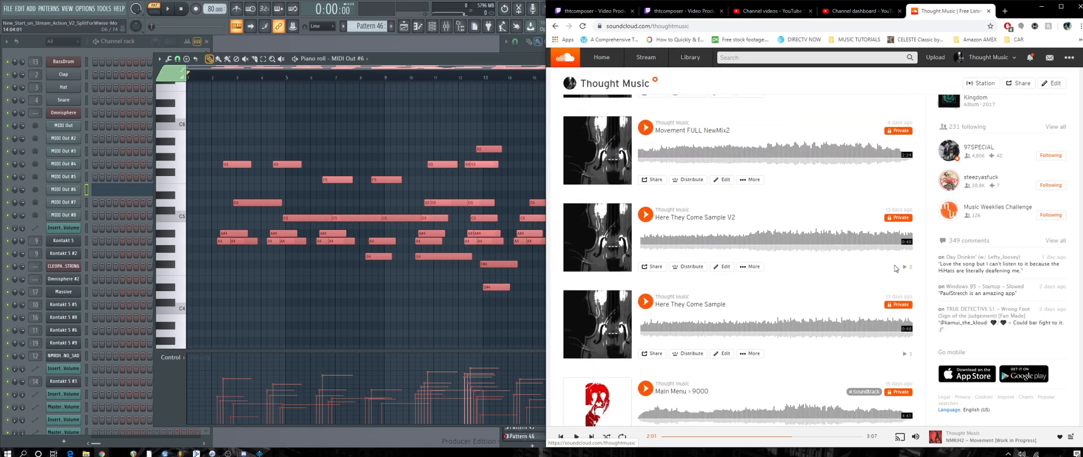
pyautogui.scroll(-3, 895, 269)
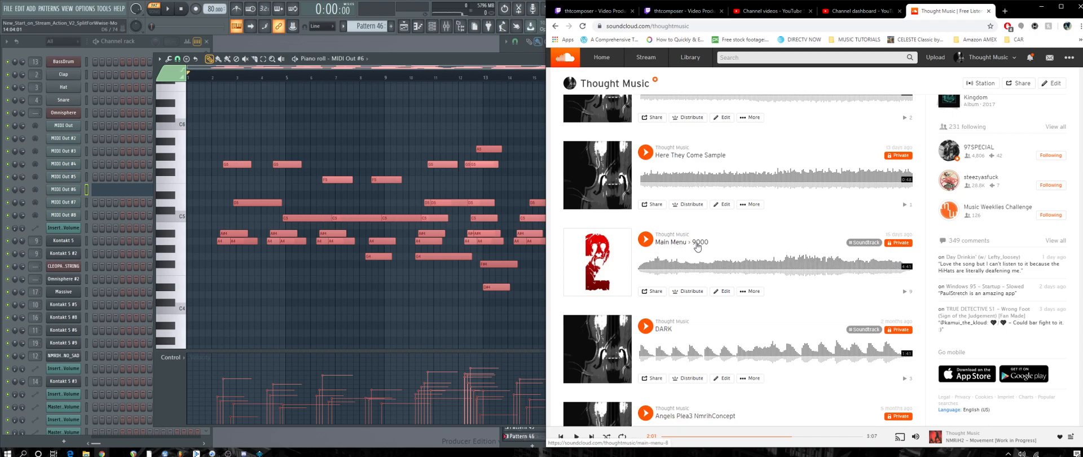
pyautogui.click(643, 242)
pyautogui.click(787, 266)
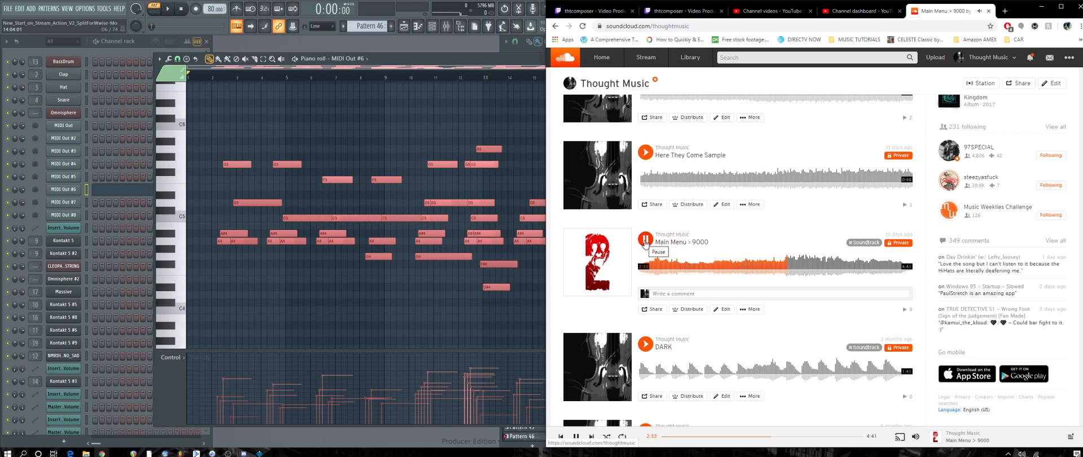
pyautogui.click(644, 241)
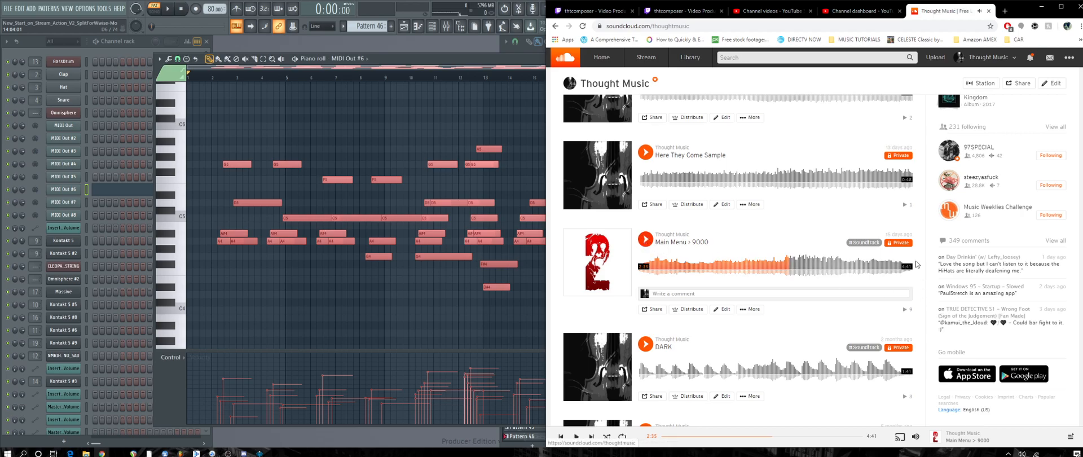
# Look through the Thought Music track list from the recent uploads down to the older NMRIH soundtrack themes.
pyautogui.scroll(-6, 836, 279)
pyautogui.scroll(-15, 844, 277)
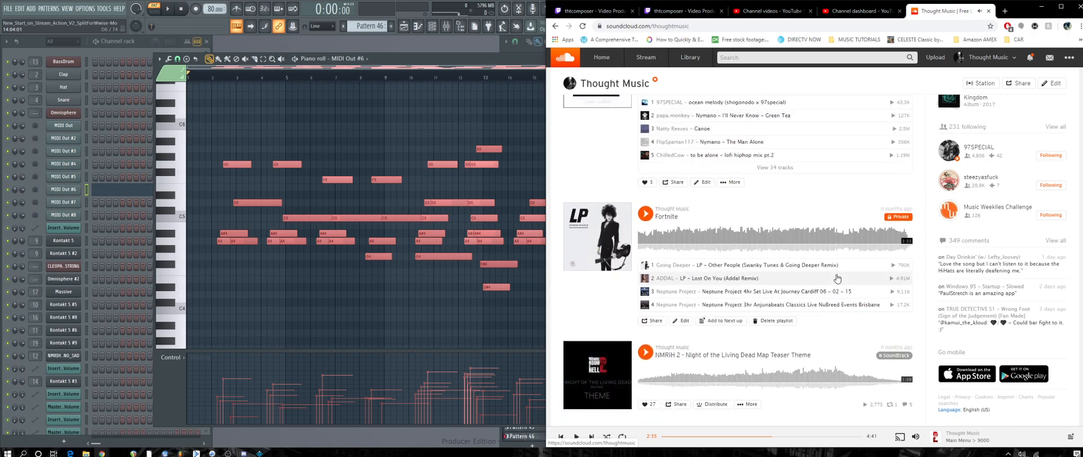
pyautogui.rightClick(825, 265)
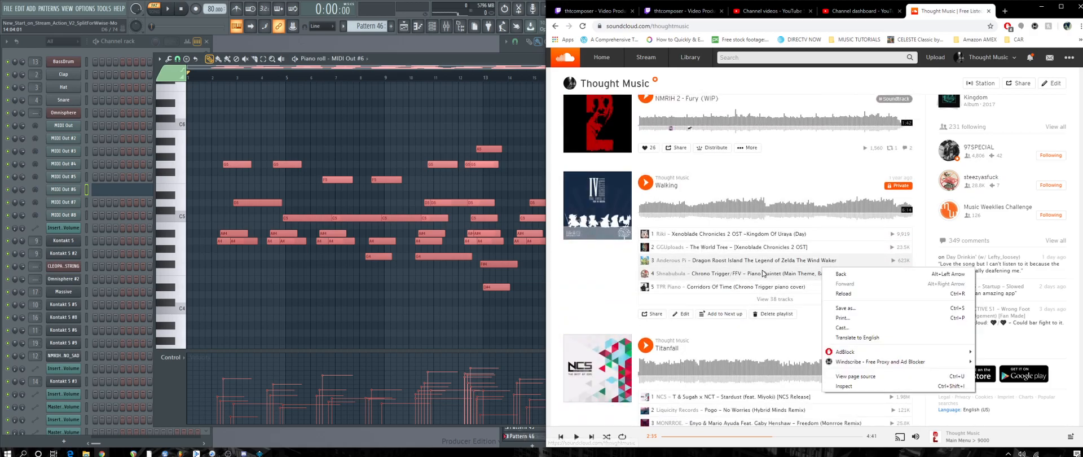
pyautogui.click(593, 304)
pyautogui.scroll(-8, 594, 301)
pyautogui.scroll(-5, 594, 300)
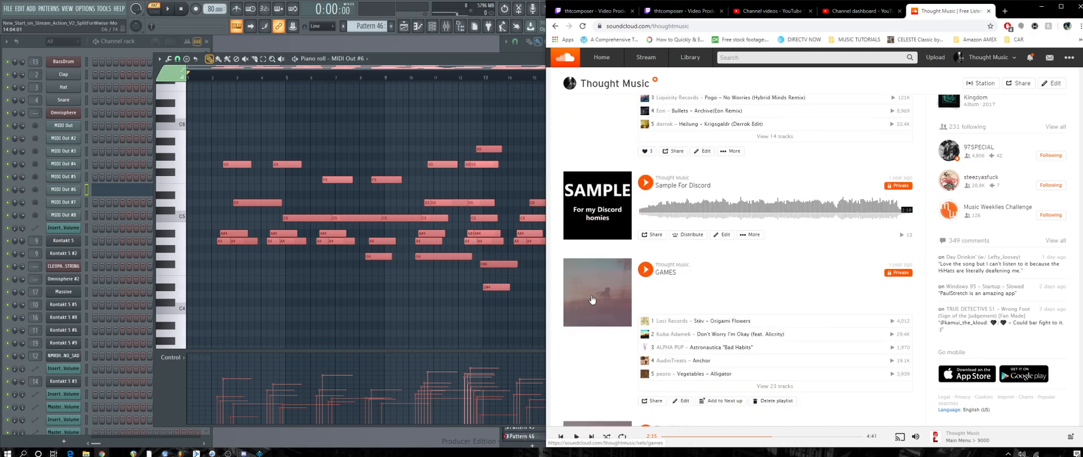
pyautogui.scroll(-10, 613, 271)
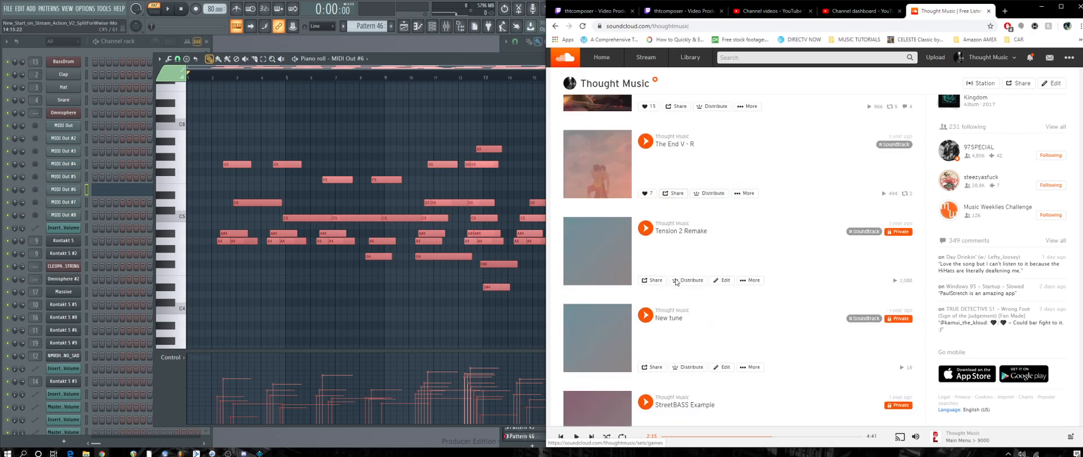
pyautogui.scroll(-8, 813, 268)
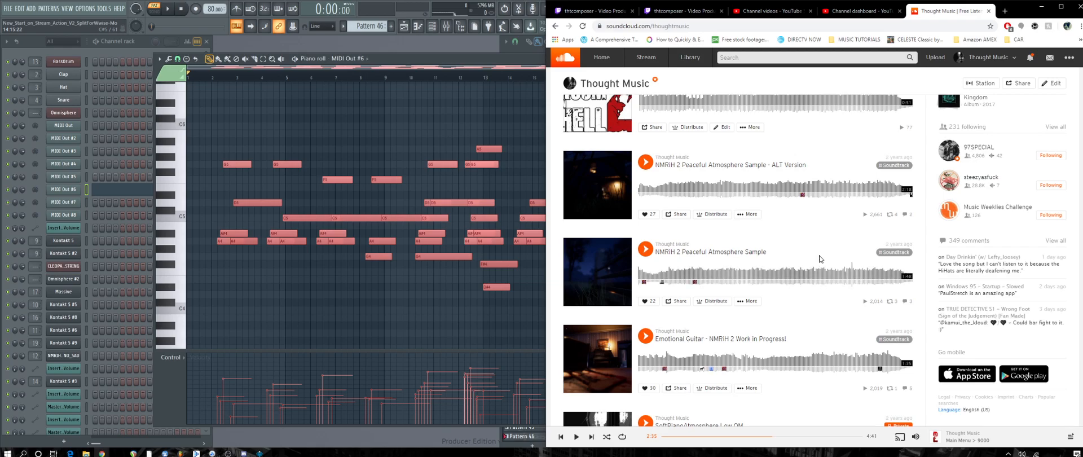
pyautogui.scroll(-10, 821, 259)
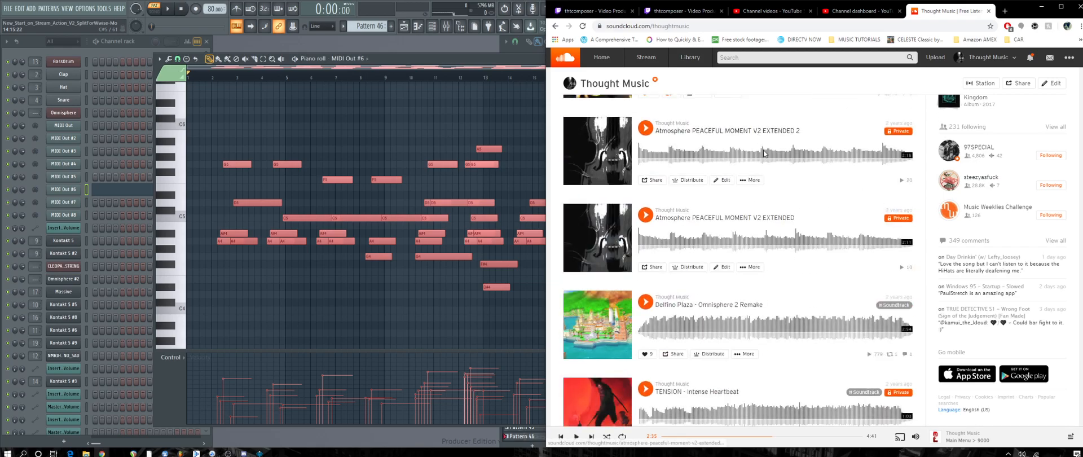
pyautogui.scroll(-5, 787, 229)
pyautogui.scroll(-2, 702, 223)
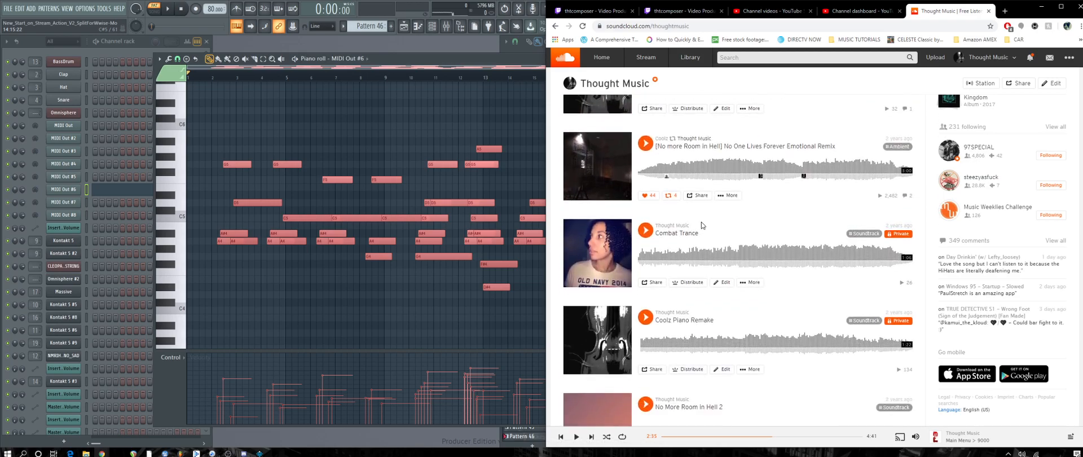
pyautogui.scroll(-2, 884, 354)
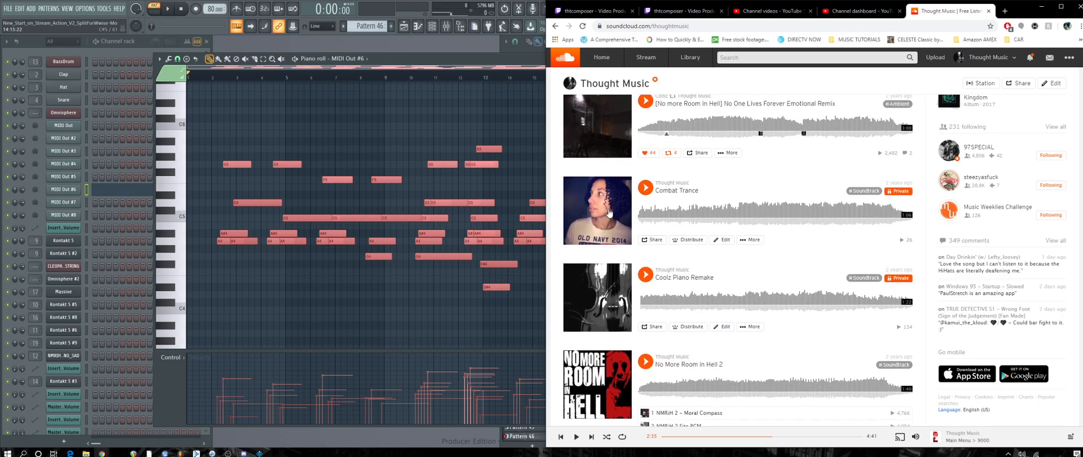
pyautogui.scroll(-10, 669, 241)
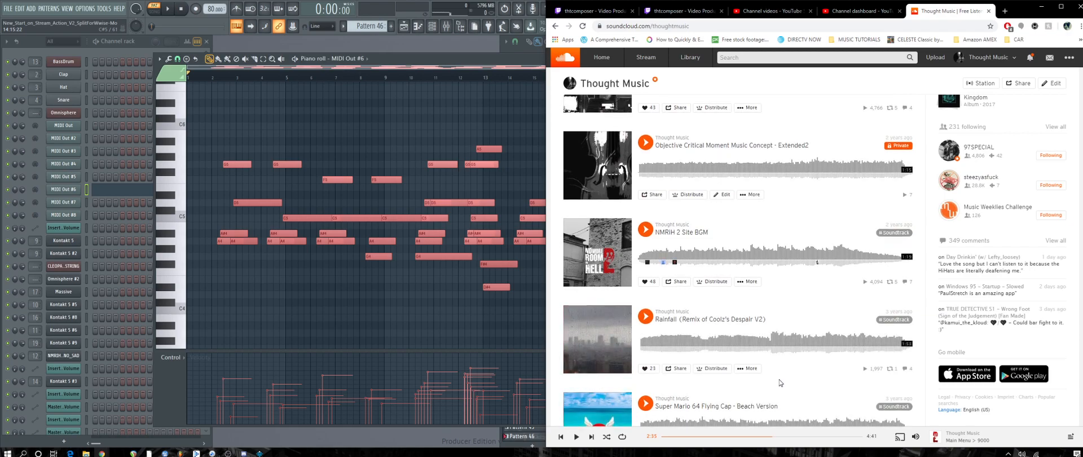
pyautogui.scroll(-10, 686, 287)
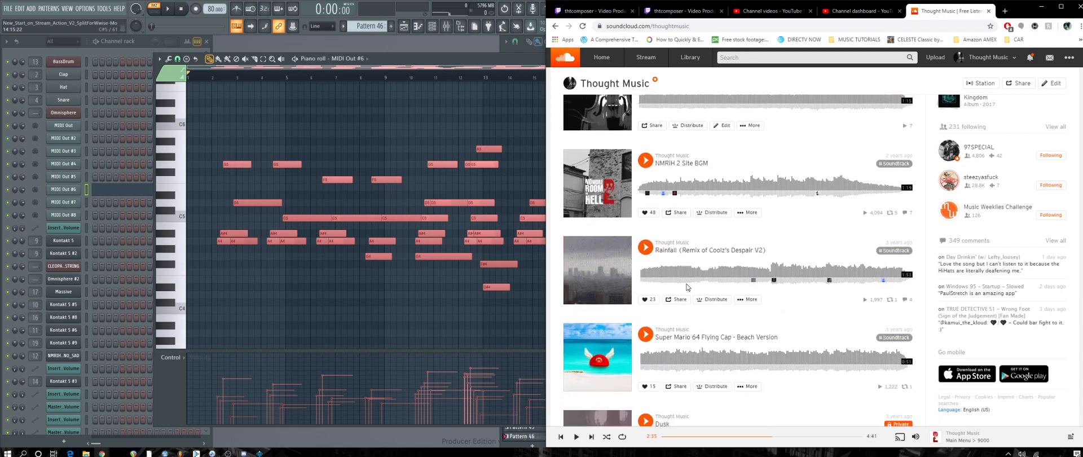
pyautogui.scroll(-15, 687, 288)
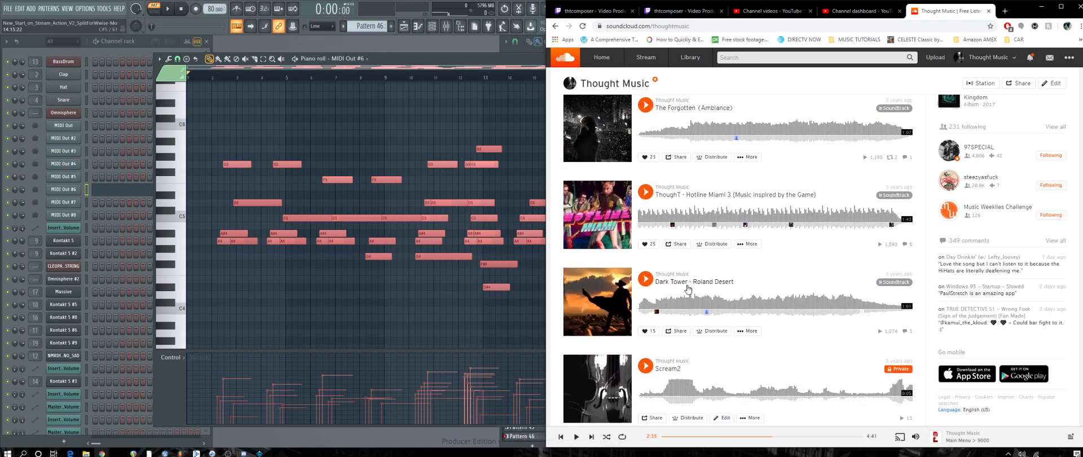
pyautogui.scroll(-15, 691, 289)
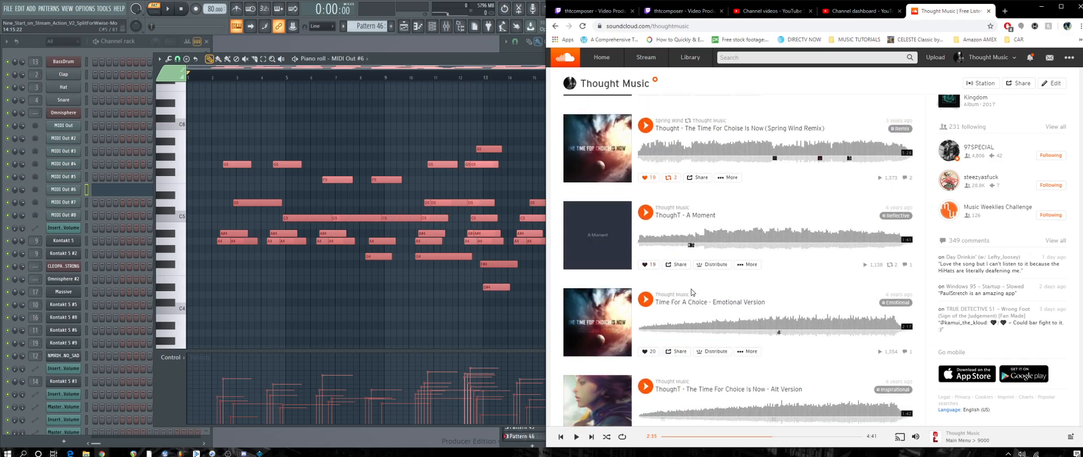
pyautogui.scroll(-5, 694, 293)
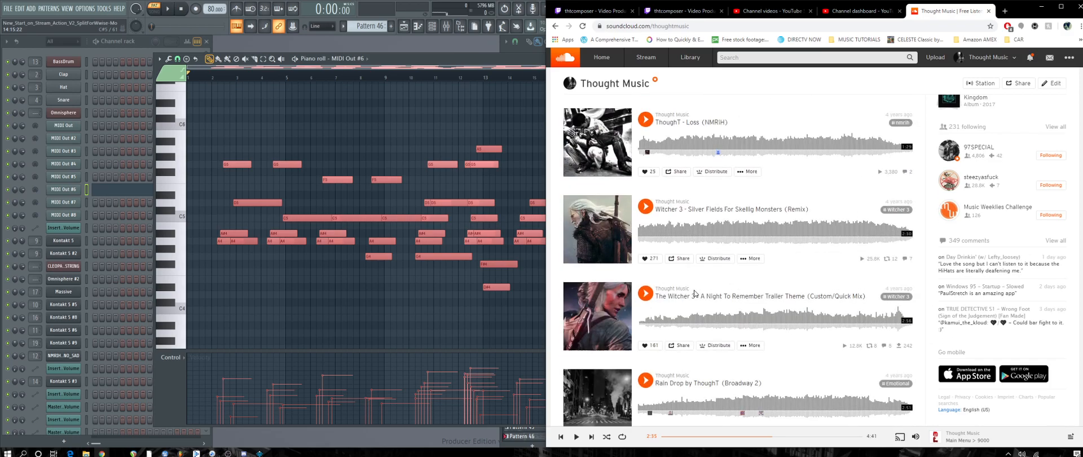
pyautogui.scroll(-15, 695, 293)
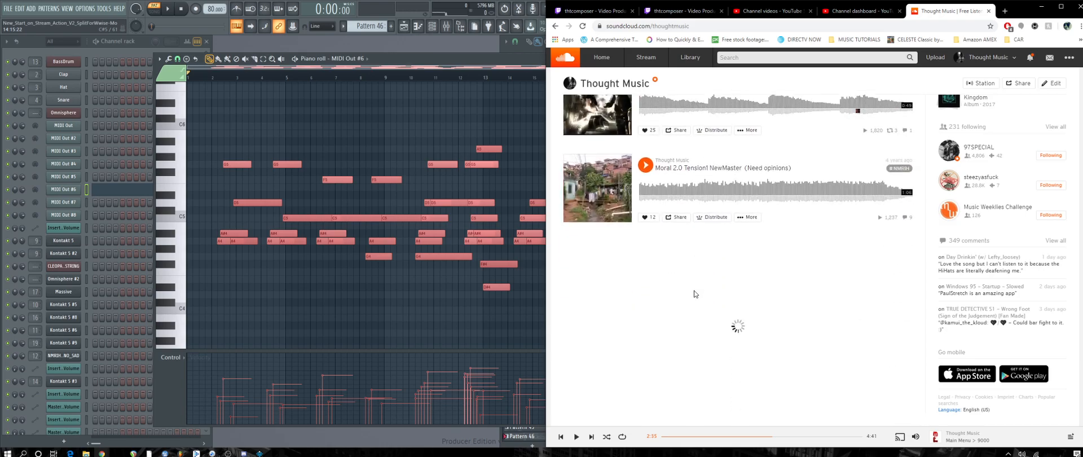
pyautogui.scroll(-15, 694, 297)
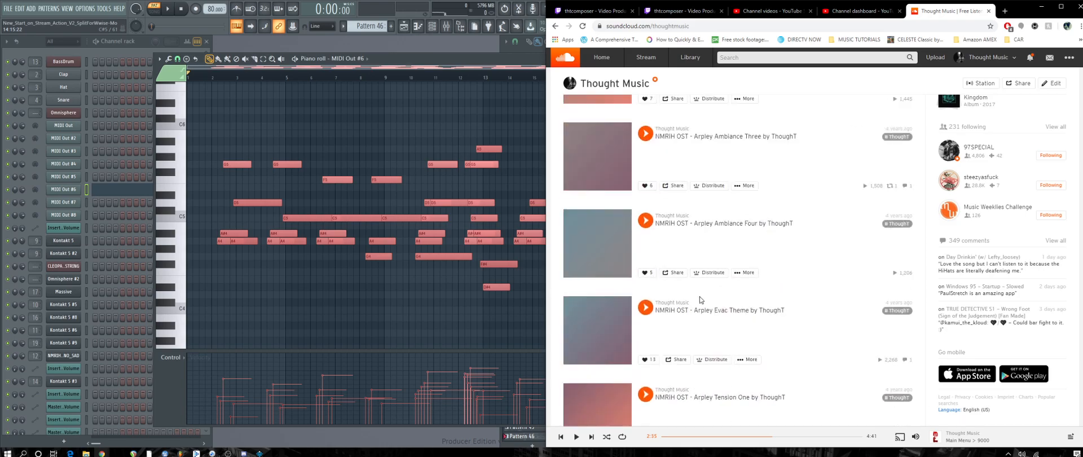
pyautogui.scroll(-10, 803, 299)
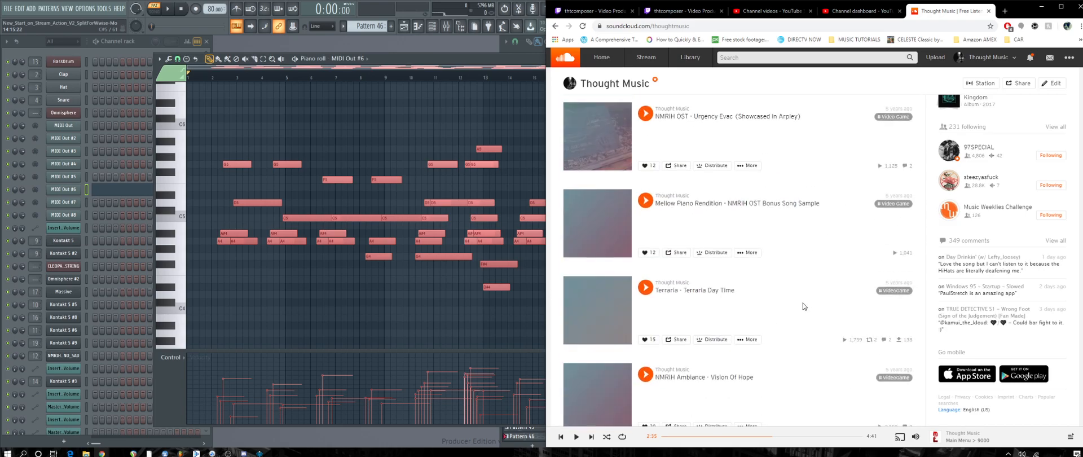
pyautogui.scroll(-10, 787, 308)
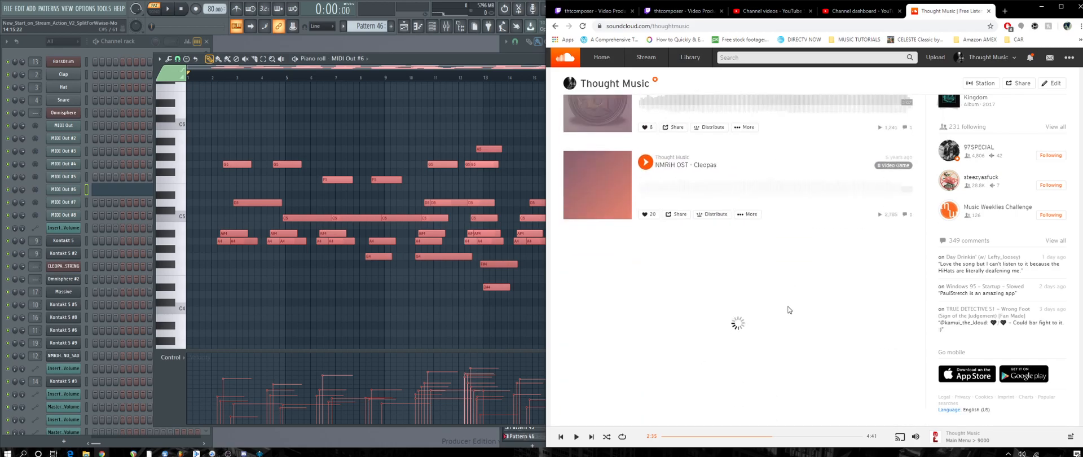
pyautogui.scroll(-5, 790, 309)
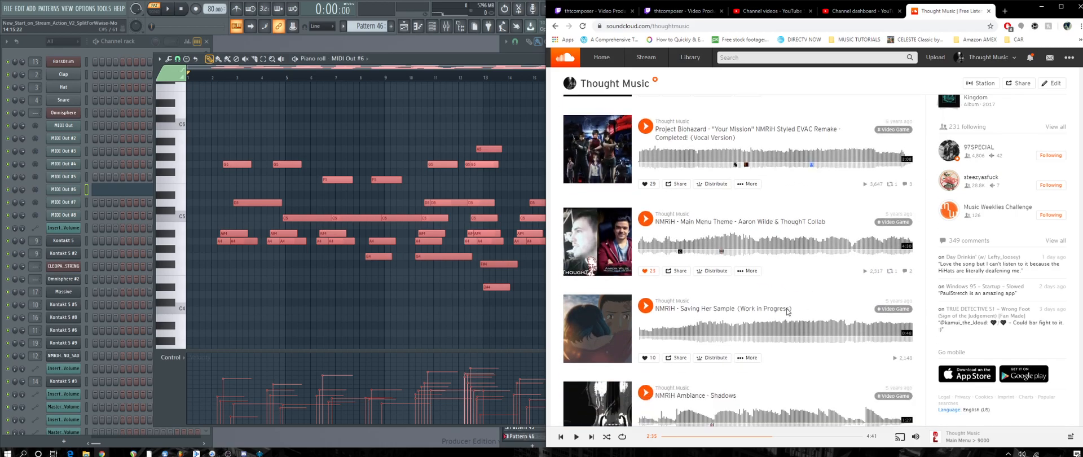
# Play the Project Biohazard "Your Mission" NMRIH Styled EVAC Remake, skip to a point near its beginning, and pause it.
pyautogui.scroll(6, 783, 310)
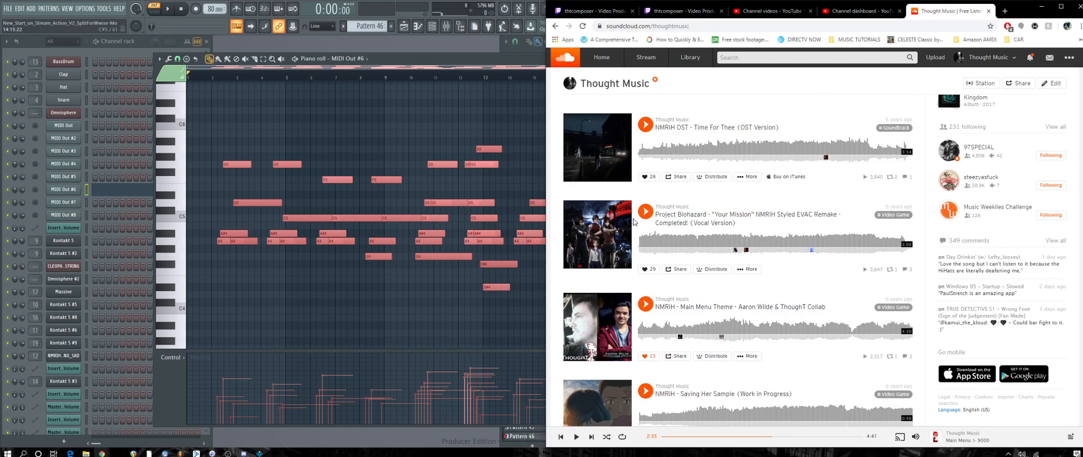
pyautogui.click(645, 215)
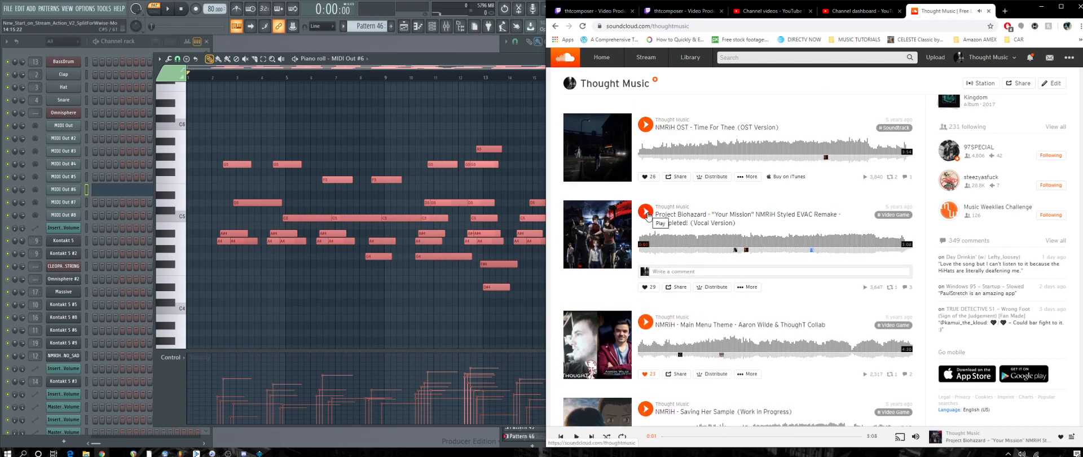
pyautogui.click(675, 243)
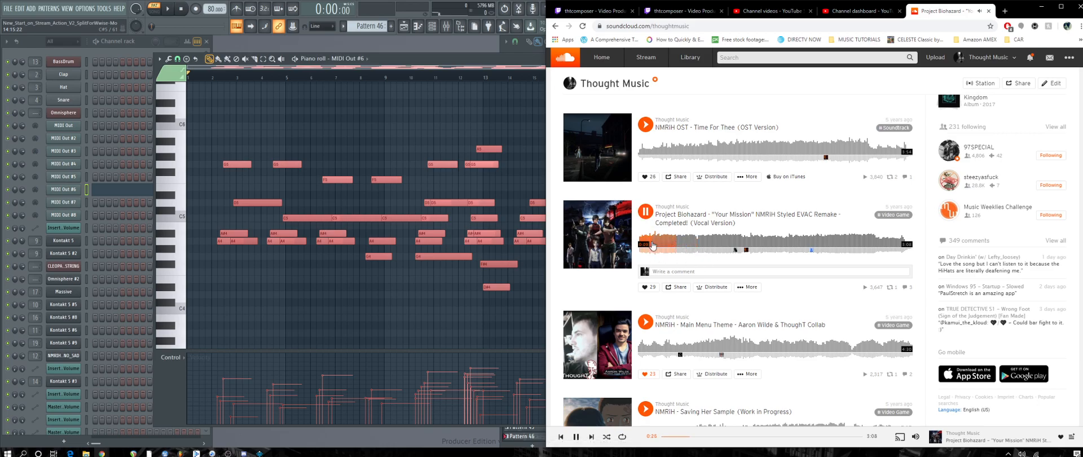
pyautogui.click(645, 212)
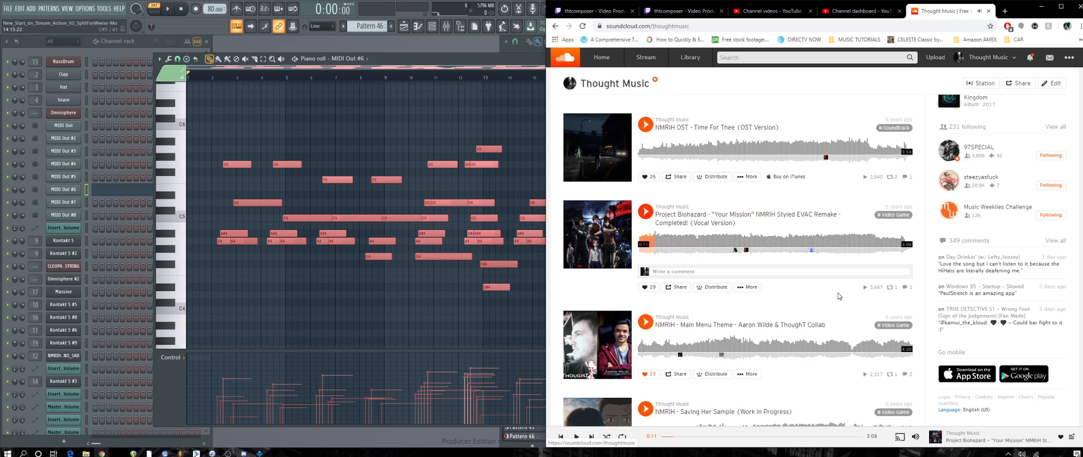
# Find Updated: The Burning Flames That Drive You Sample v3 among the older tracks, play its opening, and pause it.
pyautogui.scroll(-15, 803, 306)
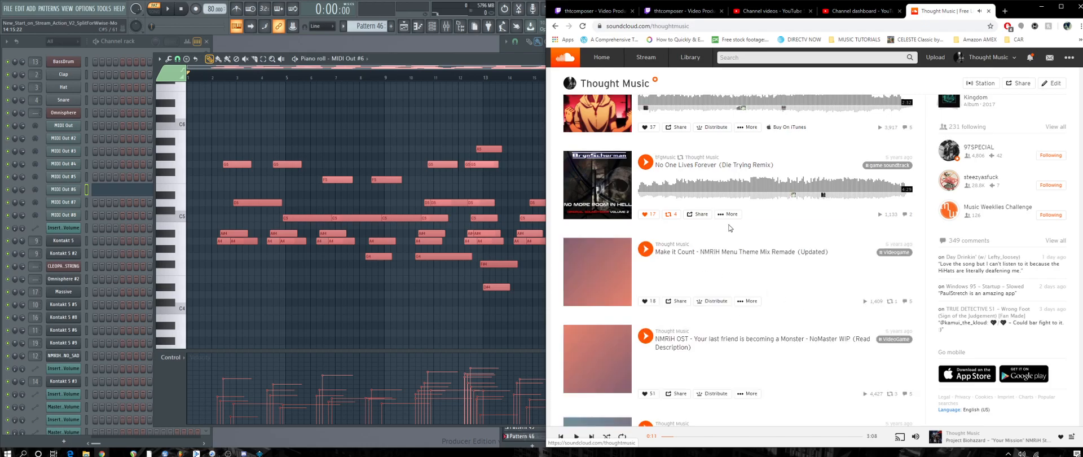
pyautogui.scroll(-8, 720, 230)
pyautogui.scroll(-6, 720, 230)
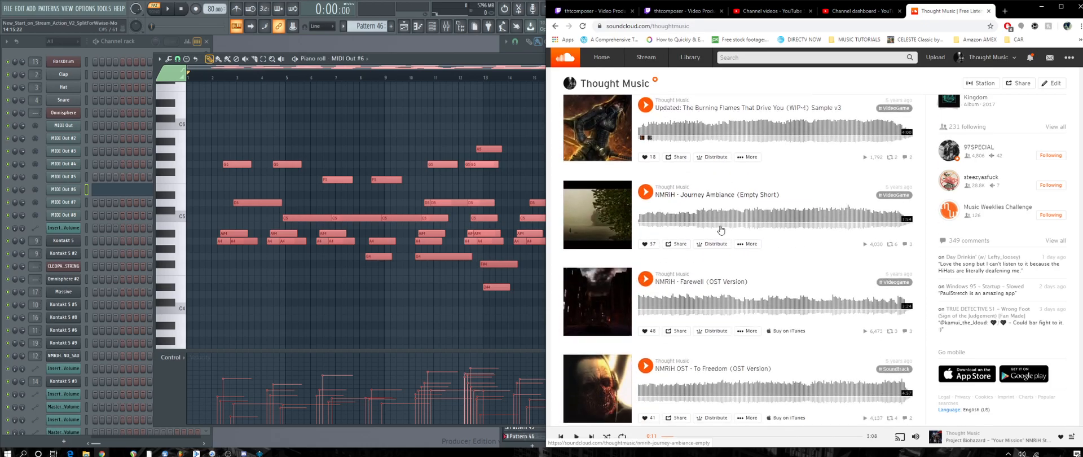
pyautogui.scroll(4, 720, 230)
pyautogui.click(646, 138)
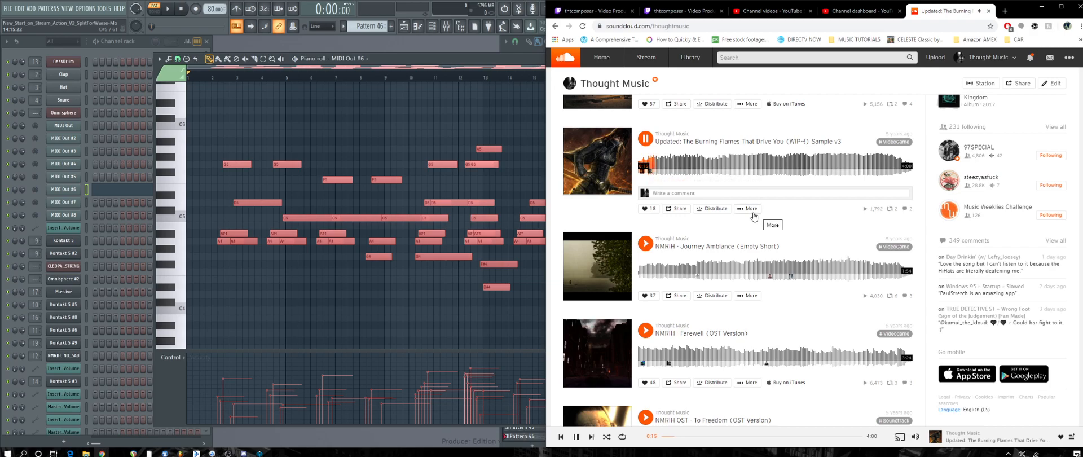
pyautogui.click(645, 139)
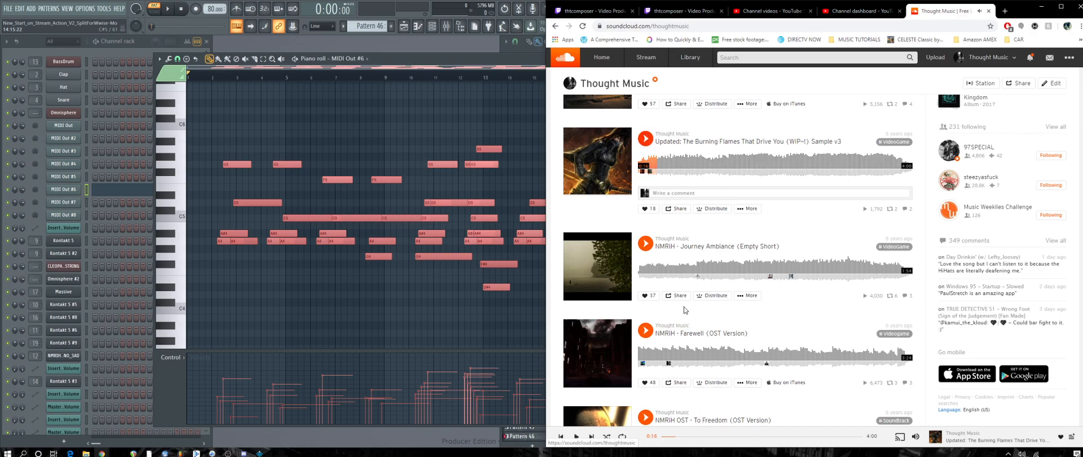
# Find The Flames That Drive You - Somber Version further down the track list and play it.
pyautogui.scroll(-3, 684, 309)
pyautogui.scroll(-5, 688, 330)
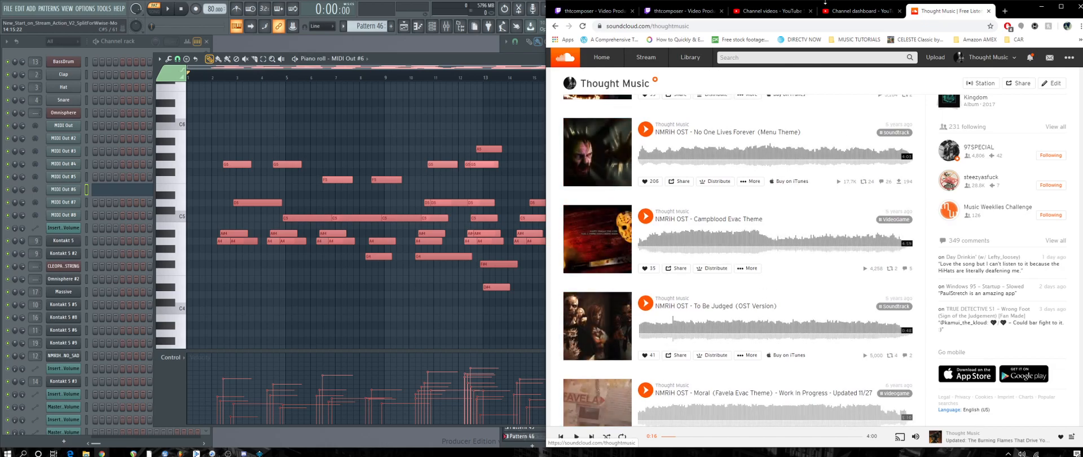
pyautogui.scroll(-5, 730, 237)
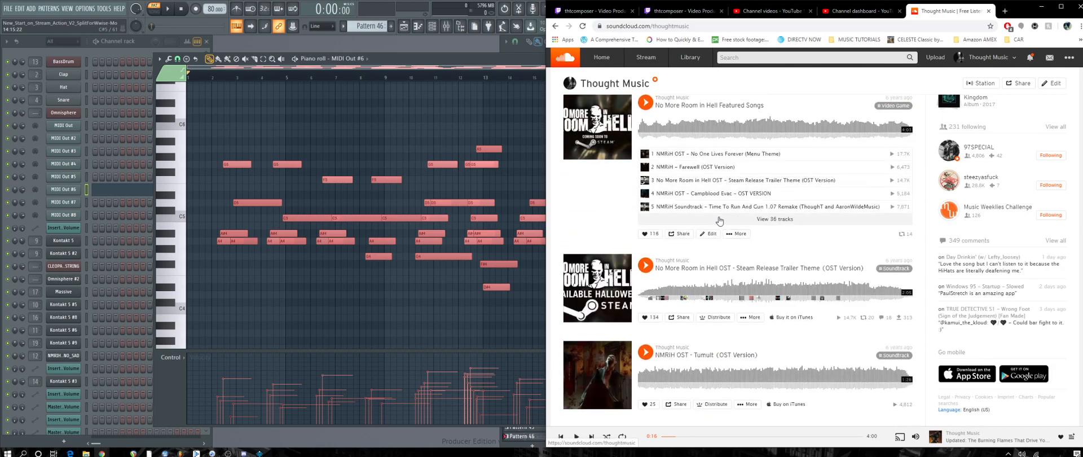
pyautogui.scroll(-5, 719, 221)
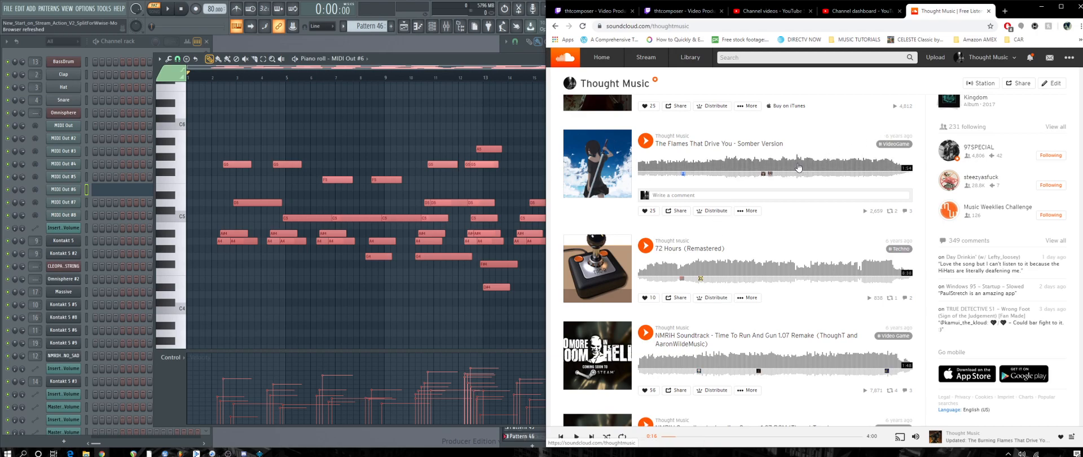
pyautogui.click(647, 157)
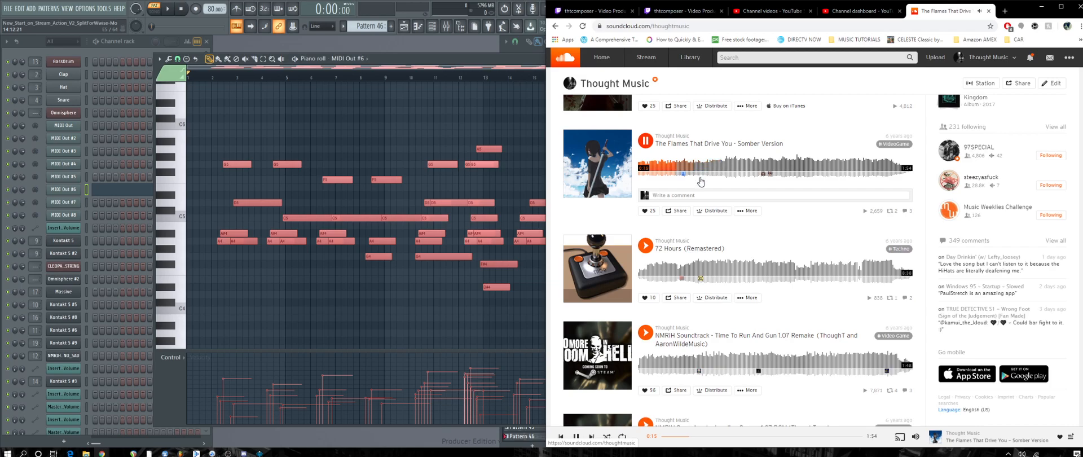
# Find Broadway 2 Halloween Teaser - Tension Preview in the Thought Music track list and copy its share link.
pyautogui.scroll(-20, 738, 259)
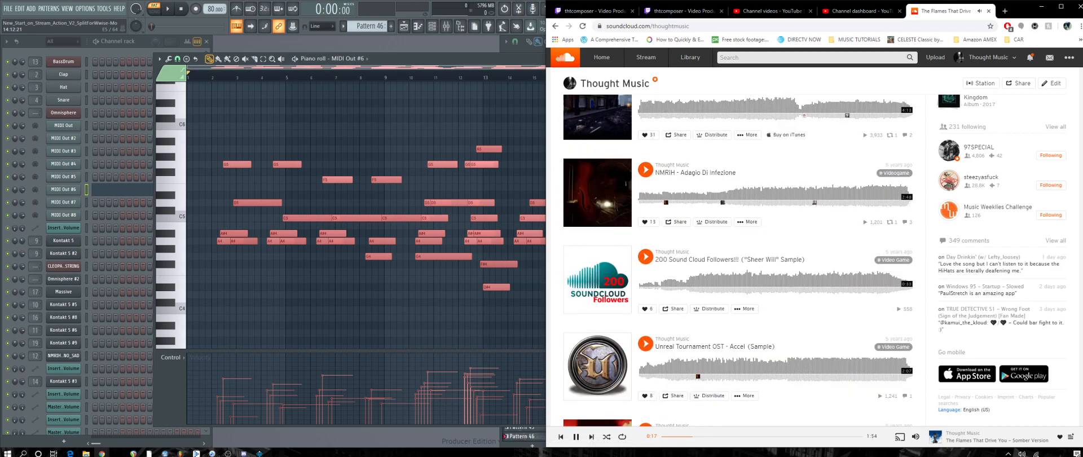
pyautogui.scroll(-15, 737, 259)
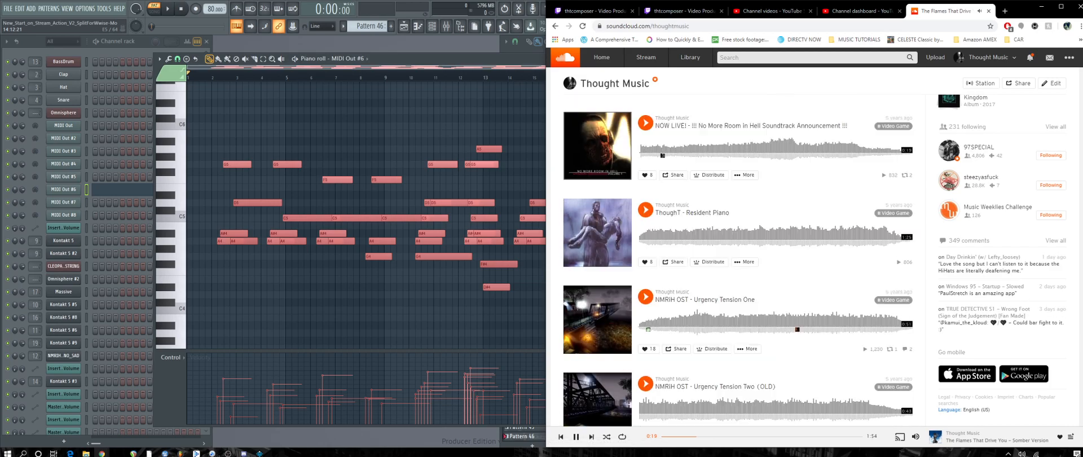
pyautogui.scroll(15, 738, 259)
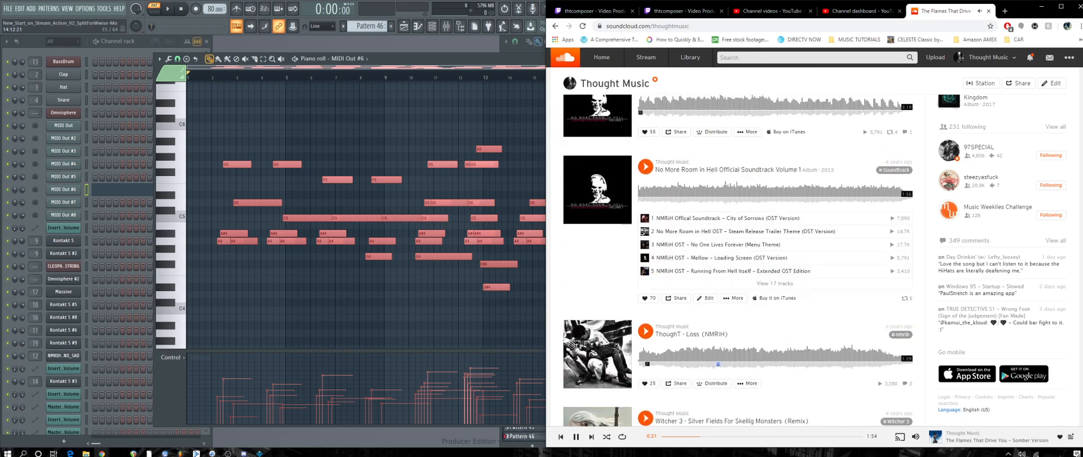
pyautogui.scroll(10, 738, 259)
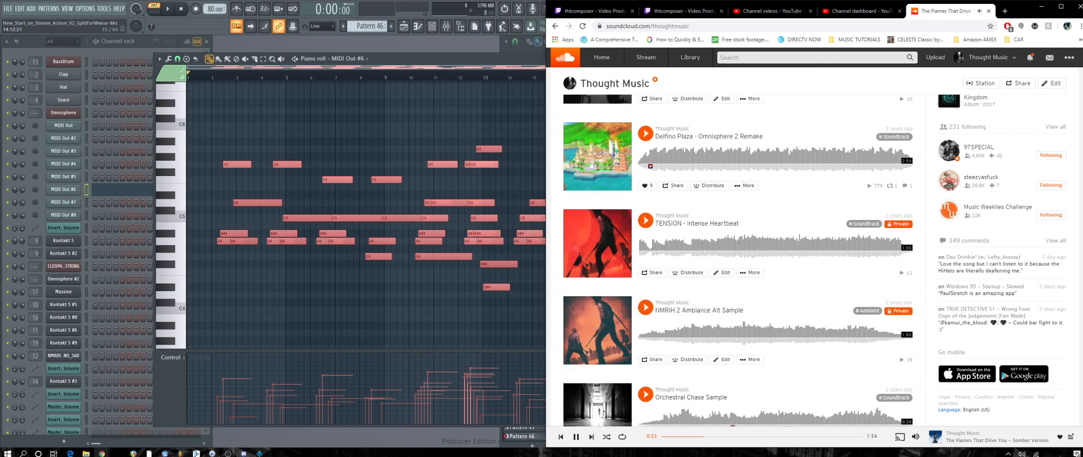
pyautogui.scroll(10, 738, 259)
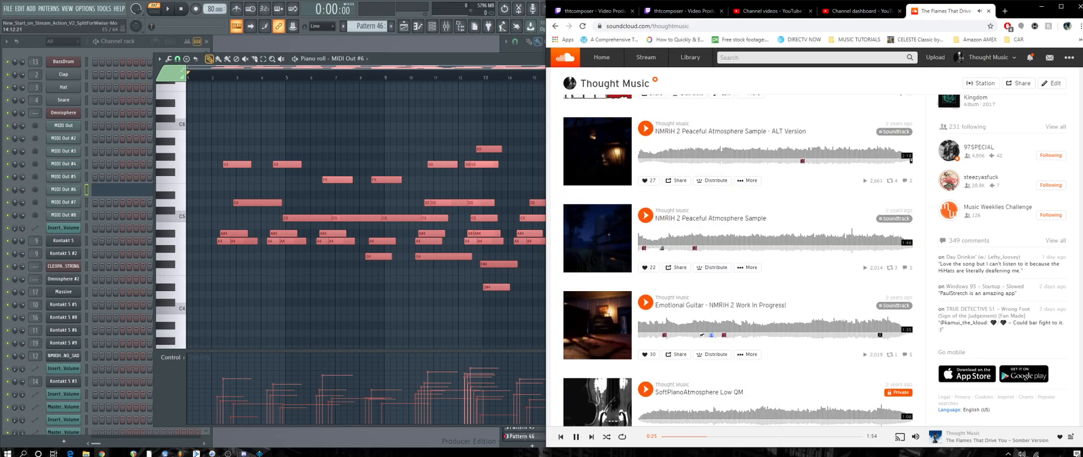
pyautogui.scroll(10, 1078, 142)
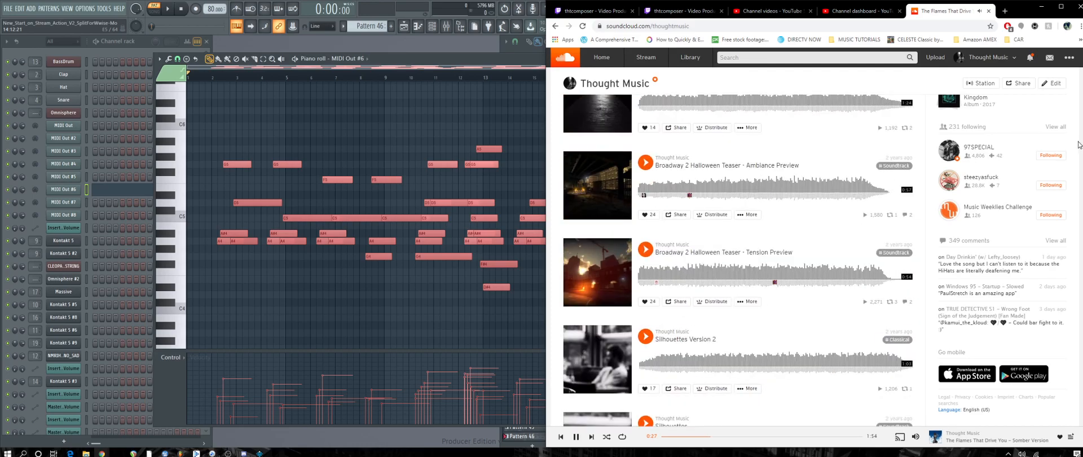
pyautogui.scroll(10, 1078, 142)
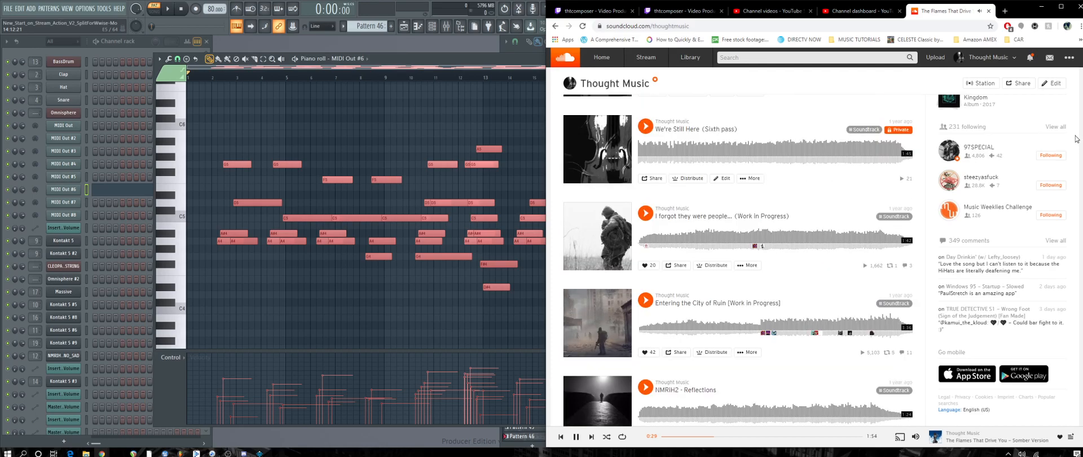
pyautogui.scroll(10, 1072, 131)
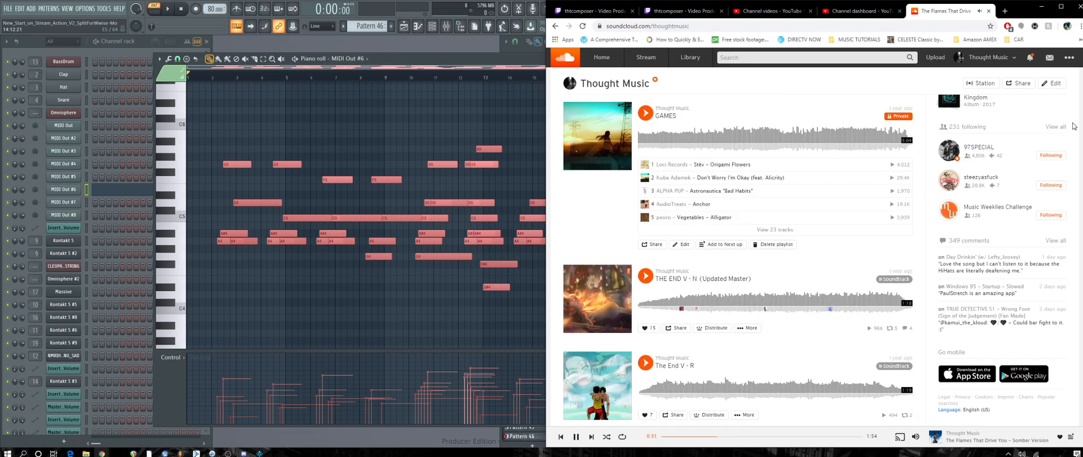
pyautogui.scroll(10, 1073, 121)
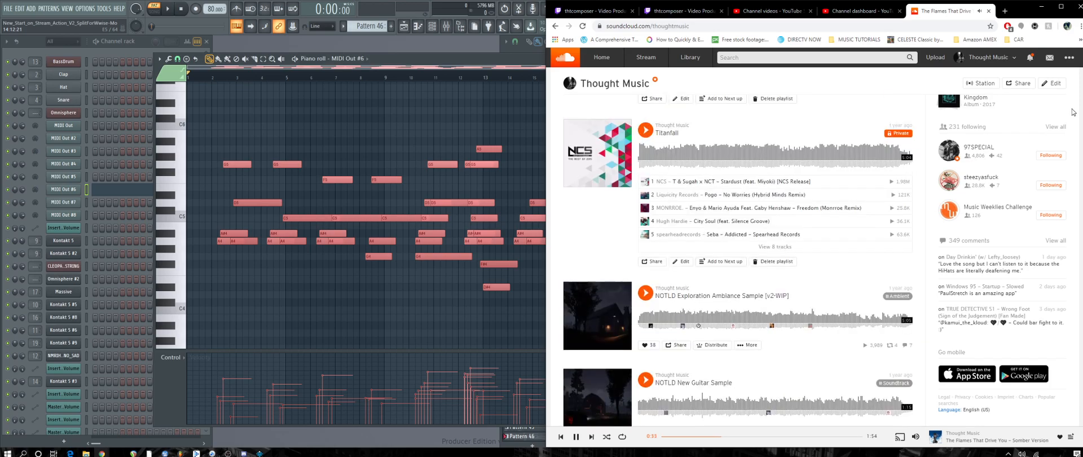
pyautogui.scroll(-1, 1073, 146)
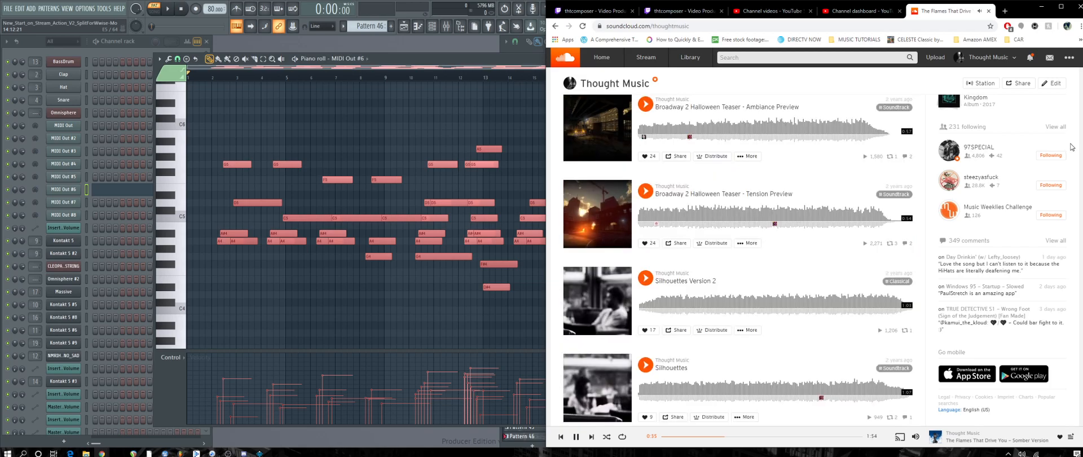
pyautogui.scroll(1, 851, 164)
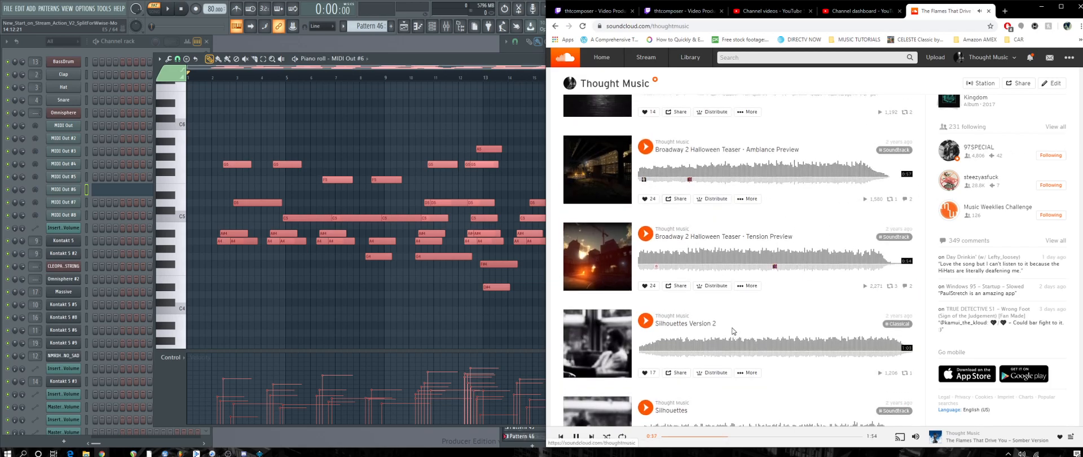
pyautogui.click(679, 286)
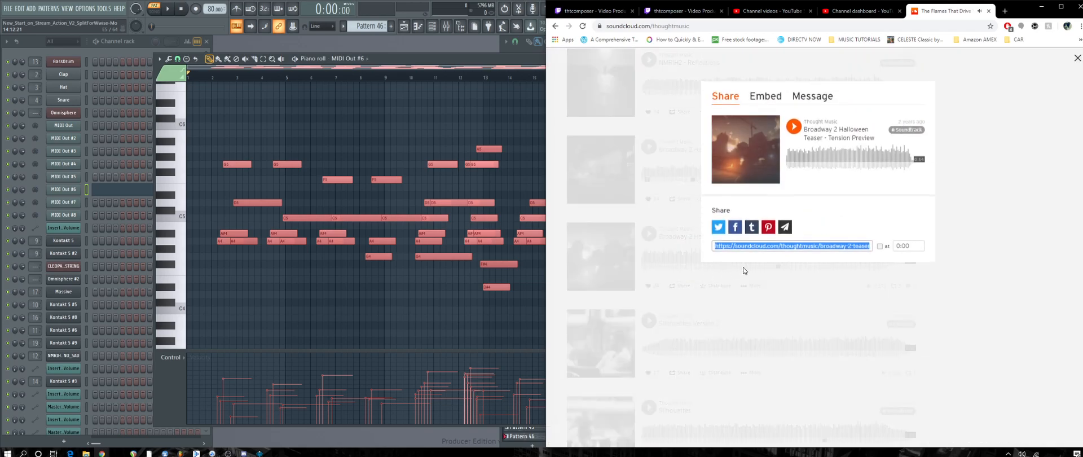
pyautogui.rightClick(857, 245)
pyautogui.click(889, 258)
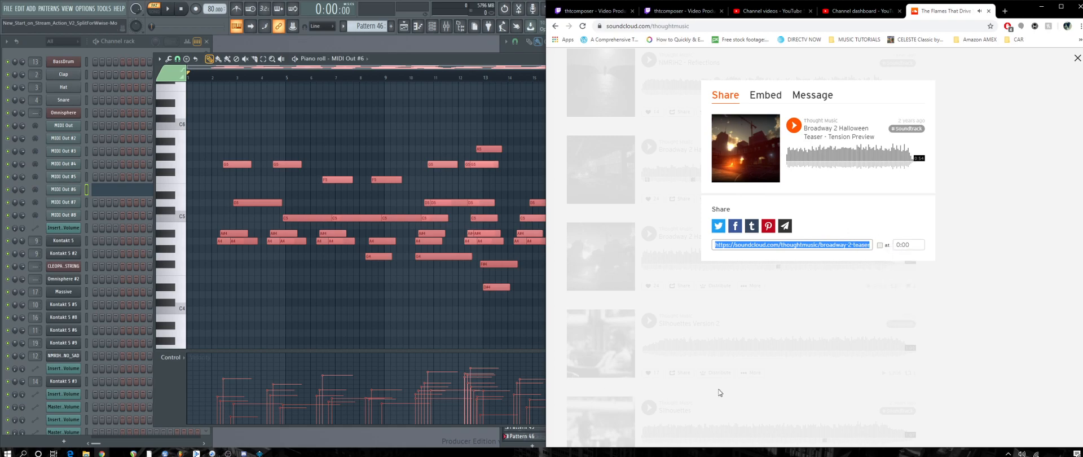
# Switch to the YouTube live chat and post the copied track link, followed by the message "That song you were wondering about.".
pyautogui.moveTo(101, 453)
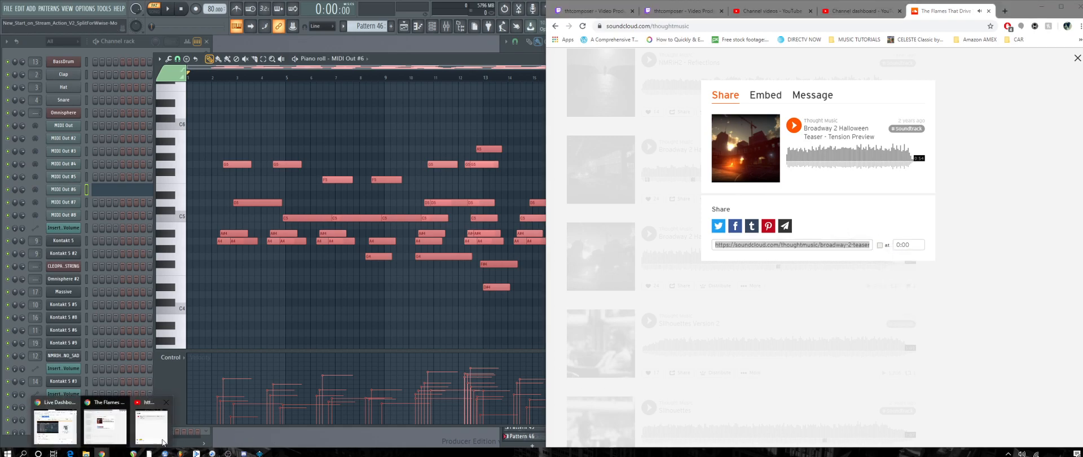
pyautogui.click(149, 419)
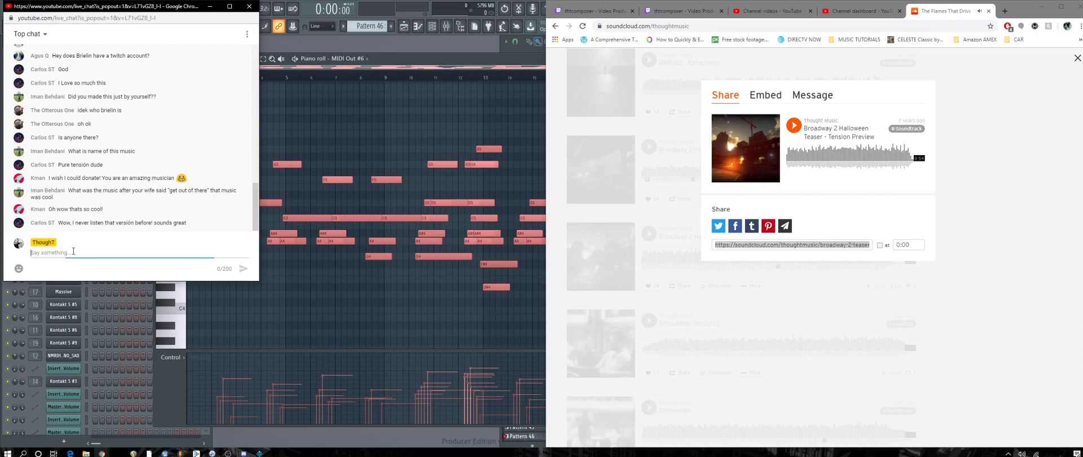
pyautogui.press('Return')
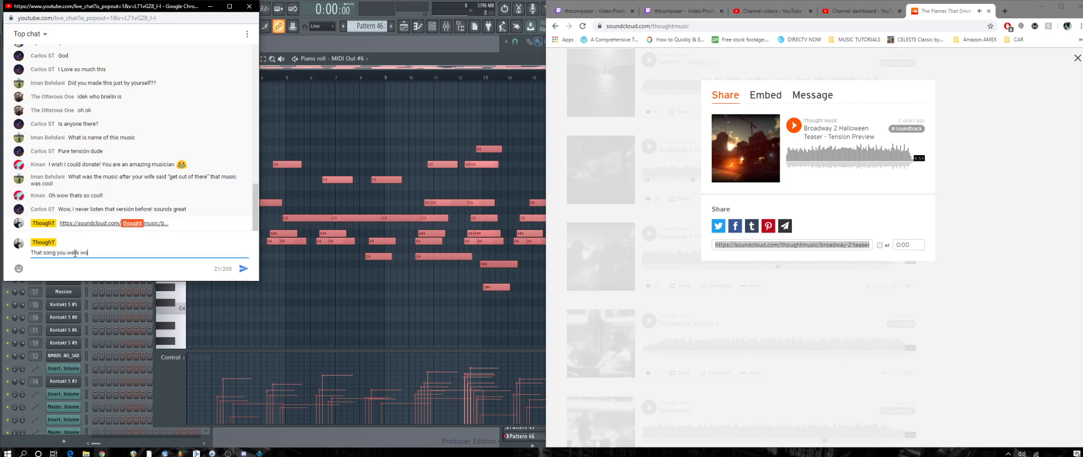
pyautogui.press('Return')
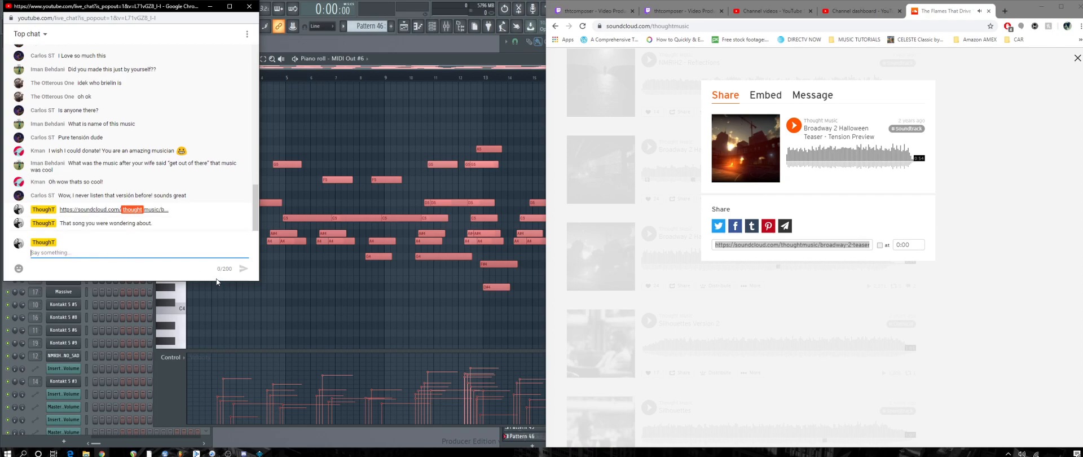
# Post a chat message mentioning the viewer who asked about the song.
pyautogui.write('@Iman')
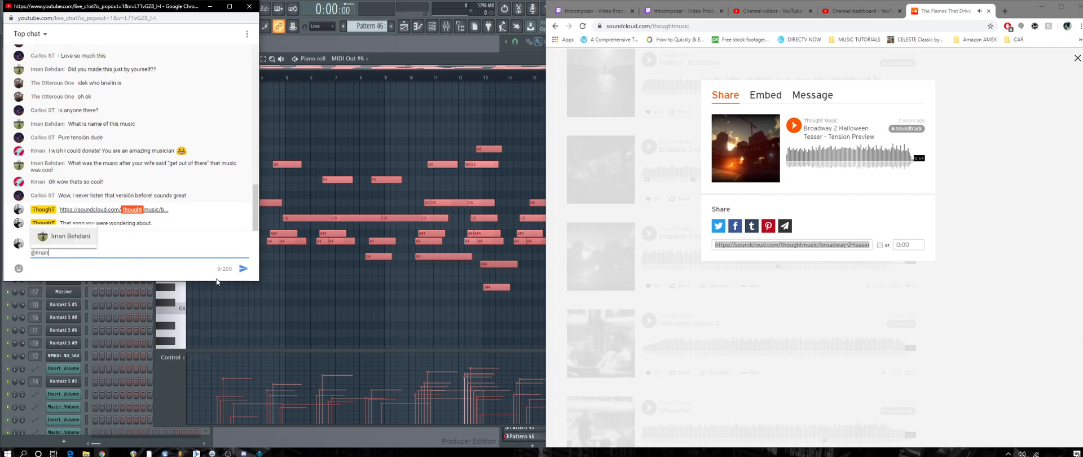
pyautogui.press('Return')
pyautogui.press('Return')
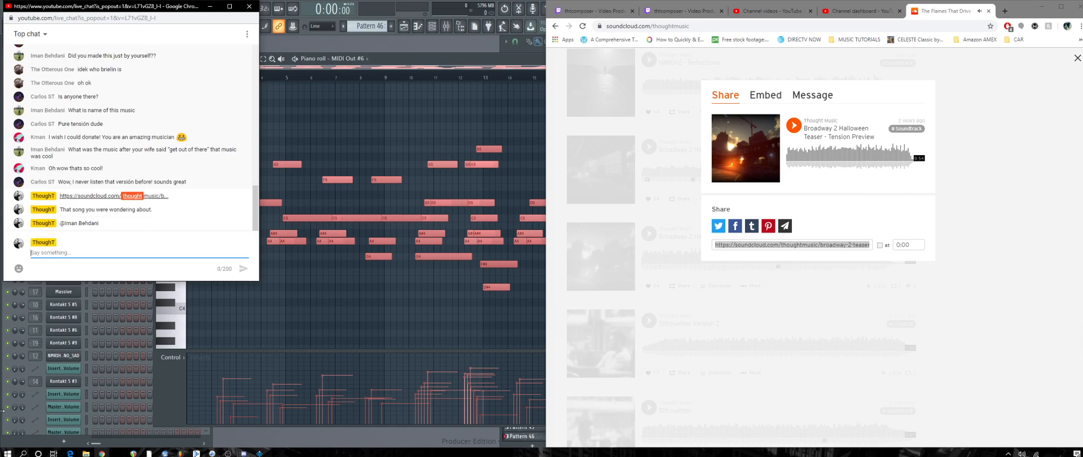
# Return to SoundCloud, close the share window, and play the opening of The Flames That Drive You among the older tracks.
pyautogui.click(1029, 186)
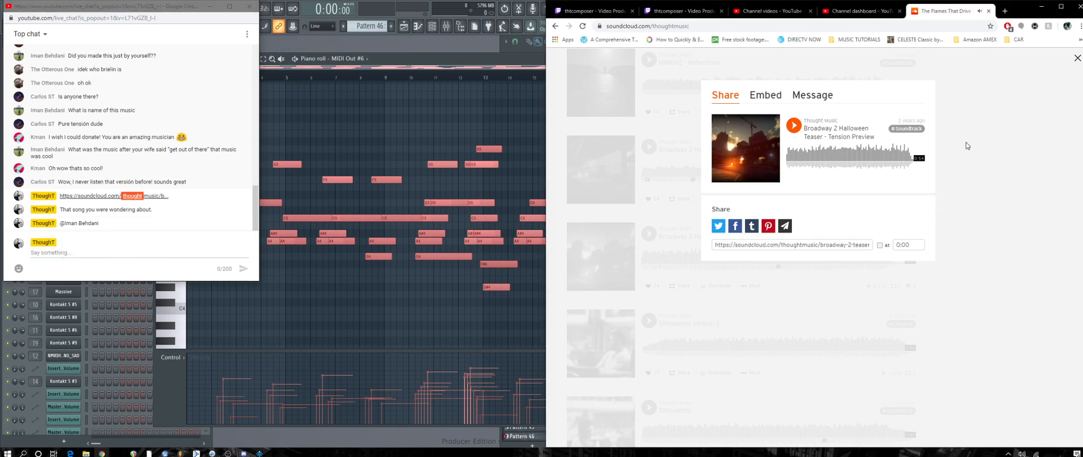
pyautogui.click(1077, 58)
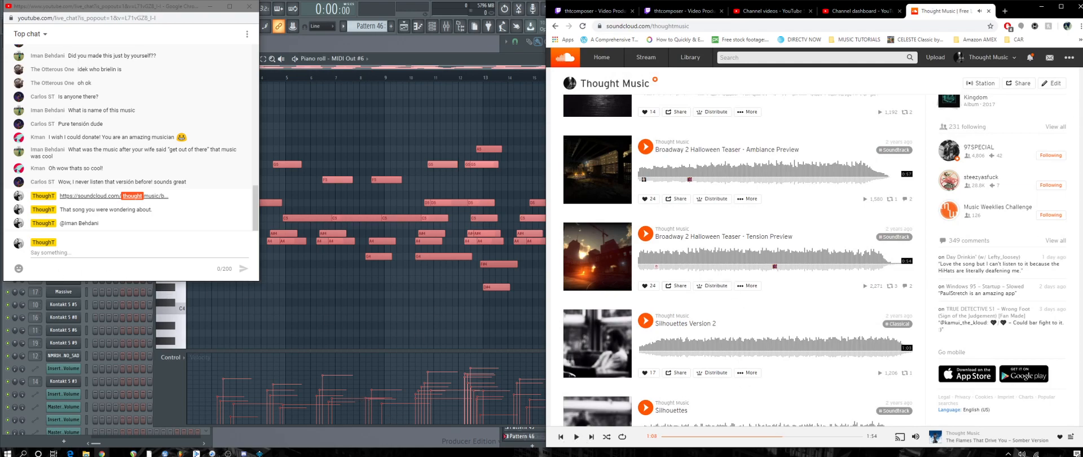
pyautogui.scroll(-15, 733, 260)
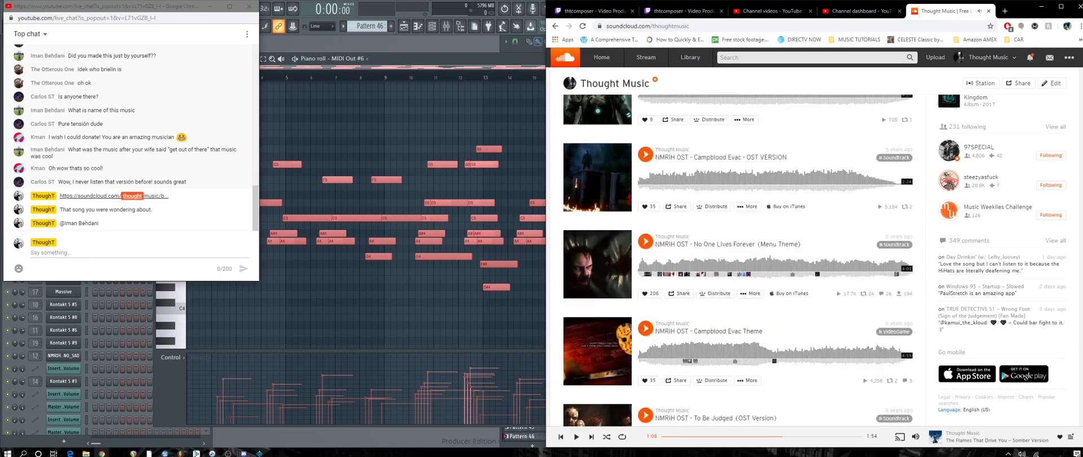
pyautogui.scroll(-10, 733, 260)
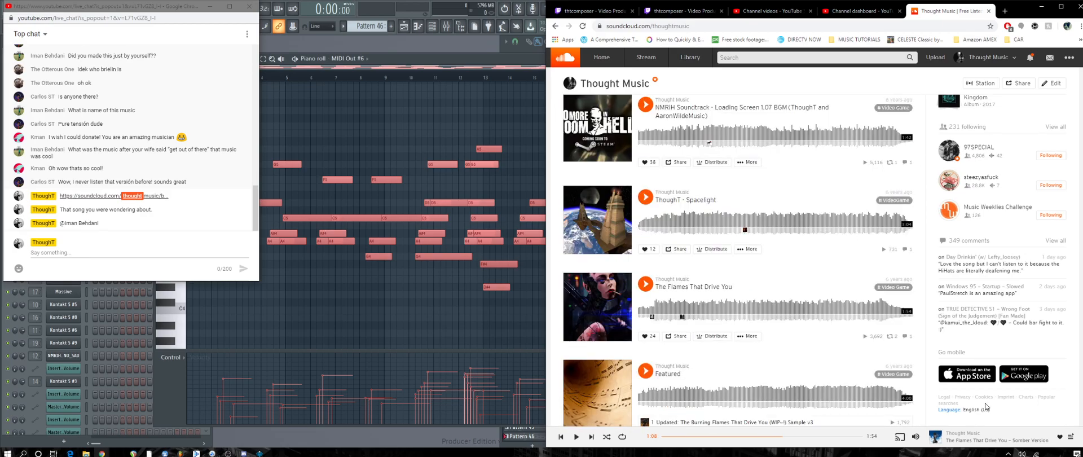
pyautogui.scroll(-2, 986, 408)
pyautogui.click(645, 202)
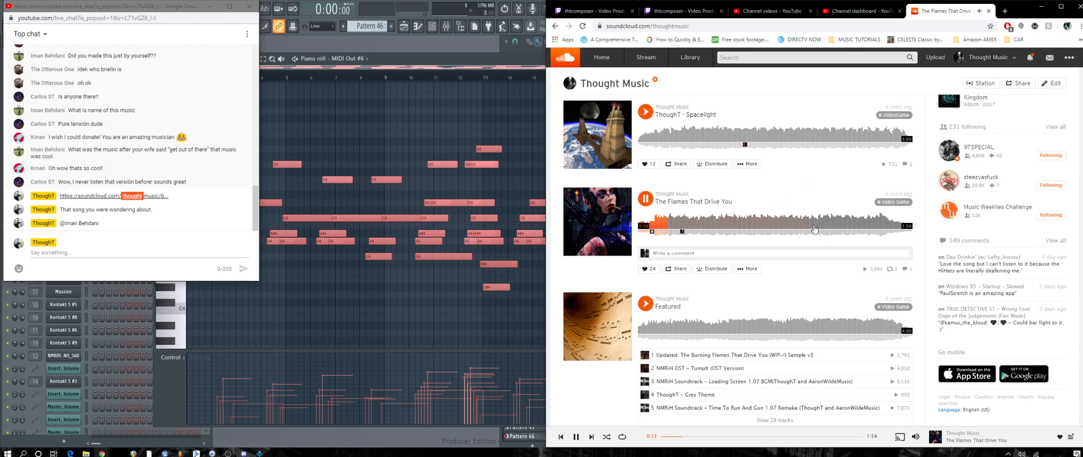
pyautogui.click(646, 203)
# Switch to FL Studio, play the Pattern 46 score loaded in the MIDI Out #6 piano roll, and stop playback.
pyautogui.click(459, 68)
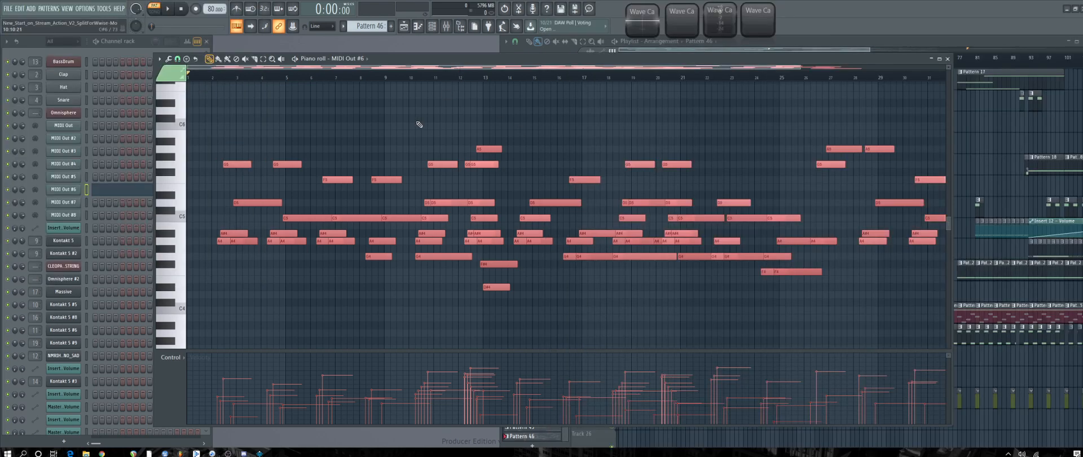
pyautogui.press('space')
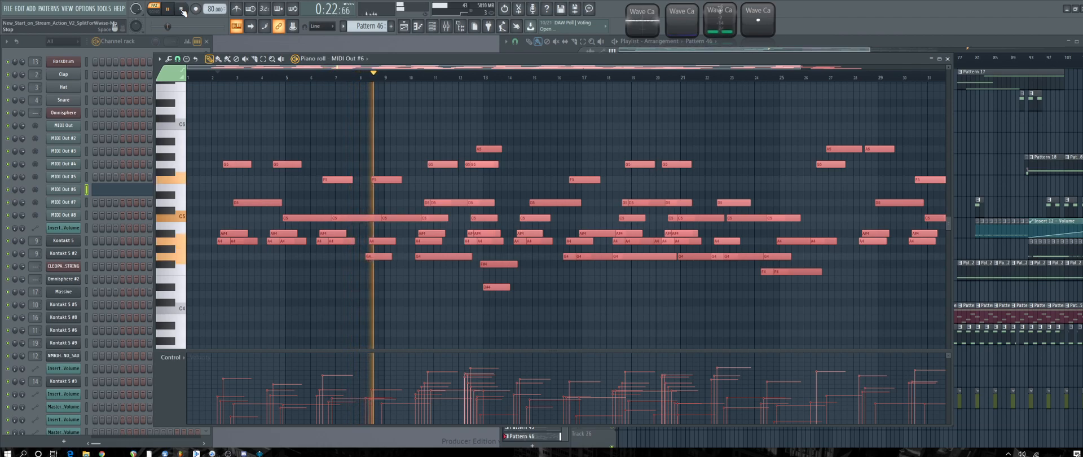
pyautogui.click(159, 59)
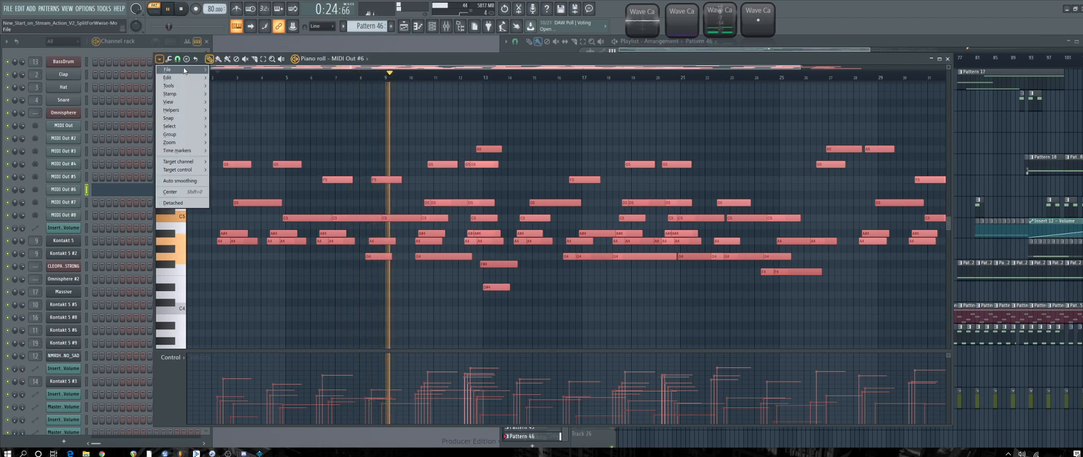
pyautogui.click(481, 62)
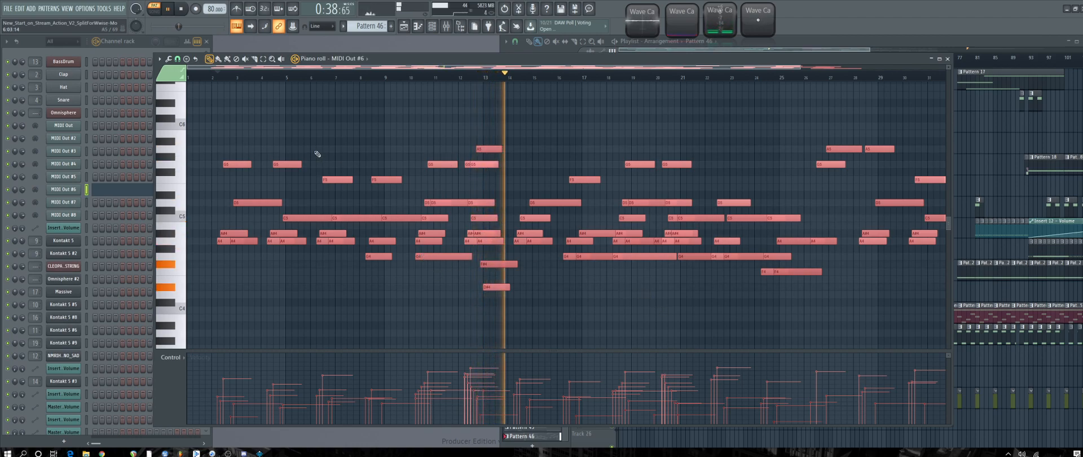
pyautogui.press('space')
# Load the MELLOW2.fsc score into the MIDI Out #6 piano roll, play its opening briefly, and stop playback.
pyautogui.click(160, 60)
pyautogui.moveTo(185, 72)
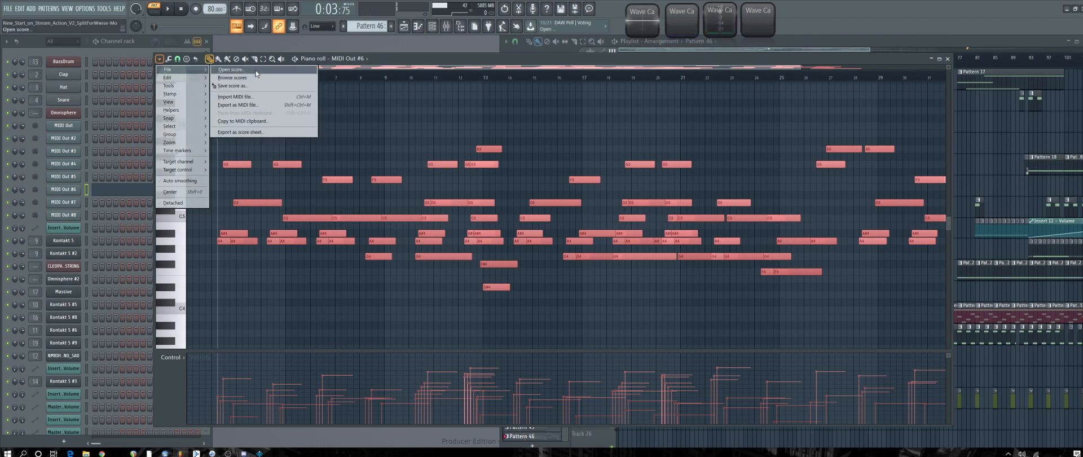
pyautogui.click(256, 72)
pyautogui.scroll(-3, 209, 349)
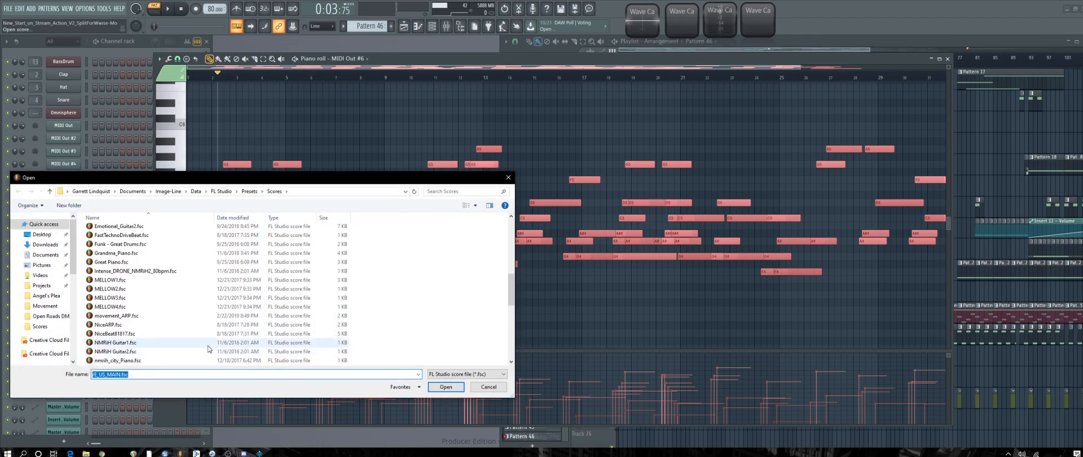
pyautogui.scroll(-1, 141, 304)
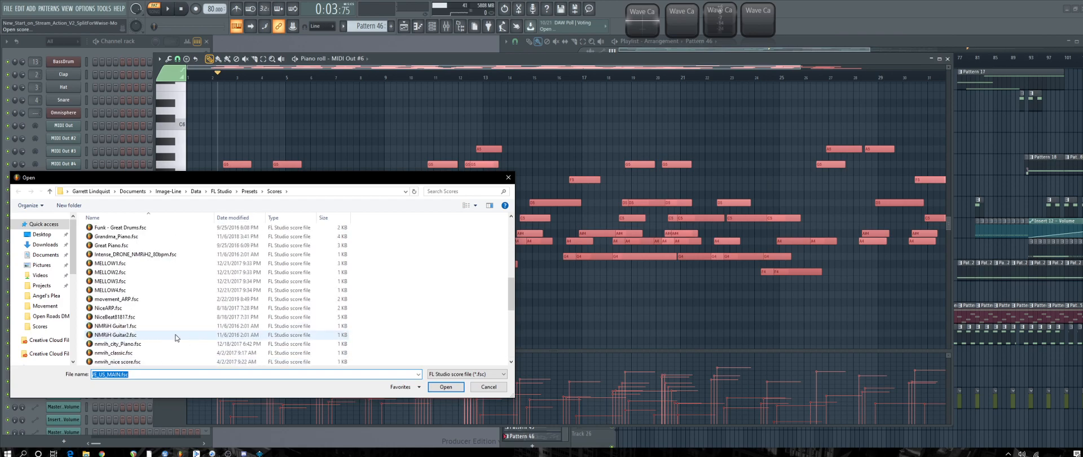
pyautogui.doubleClick(117, 281)
pyautogui.press('space')
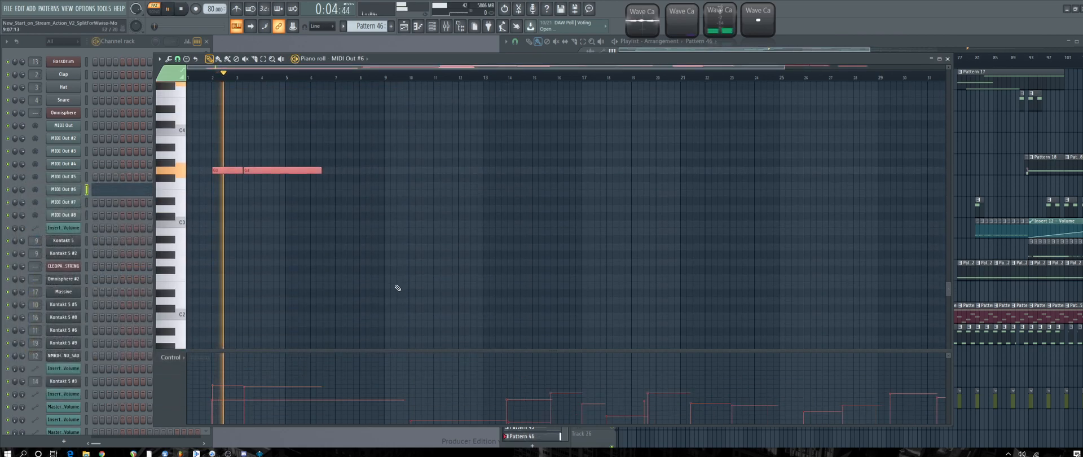
pyautogui.press('space')
pyautogui.scroll(6, 389, 289)
# Load the MELLOW1.fsc score into the MIDI Out #6 piano roll.
pyautogui.click(159, 59)
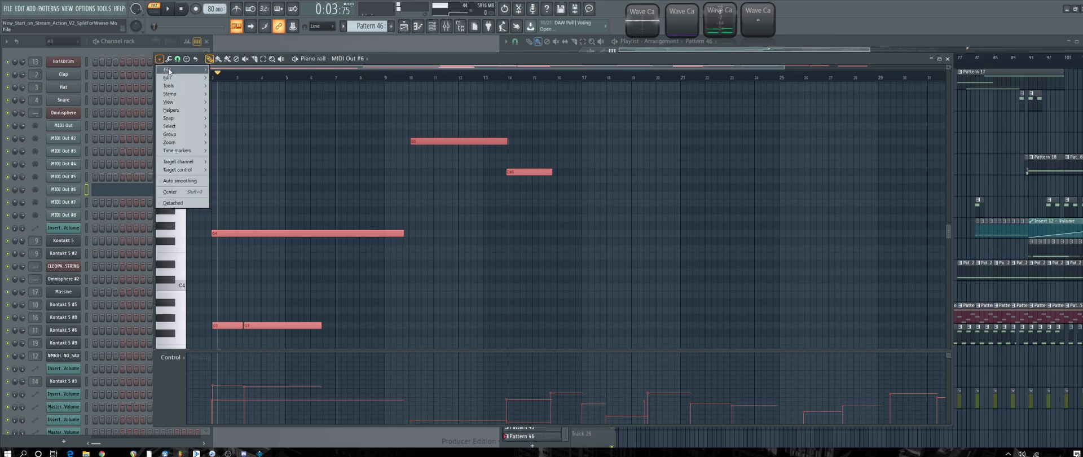
pyautogui.moveTo(168, 70)
pyautogui.click(229, 71)
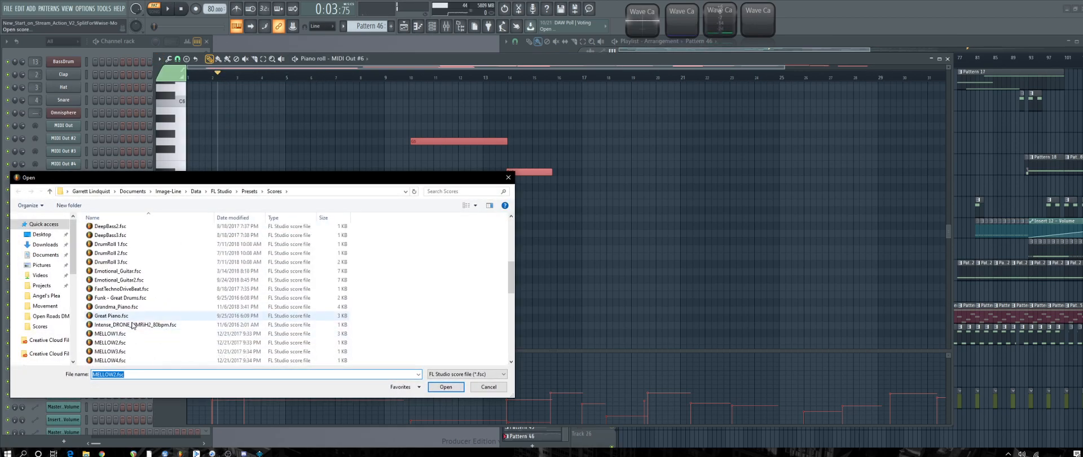
pyautogui.click(133, 326)
pyautogui.doubleClick(122, 335)
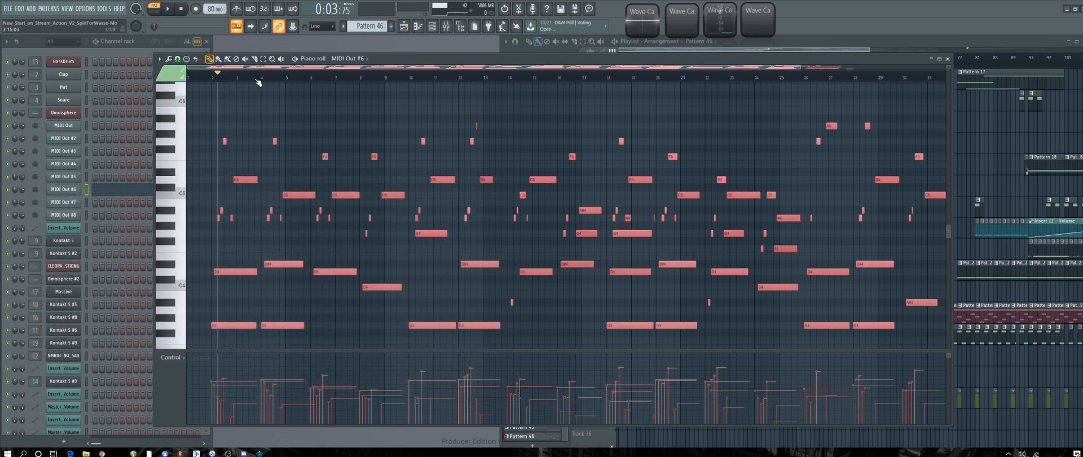
# Lengthen all selected notes of the score in the MIDI Out #6 piano roll, play the score, and close the piano roll.
pyautogui.moveTo(225, 141); pyautogui.dragTo(260, 151)
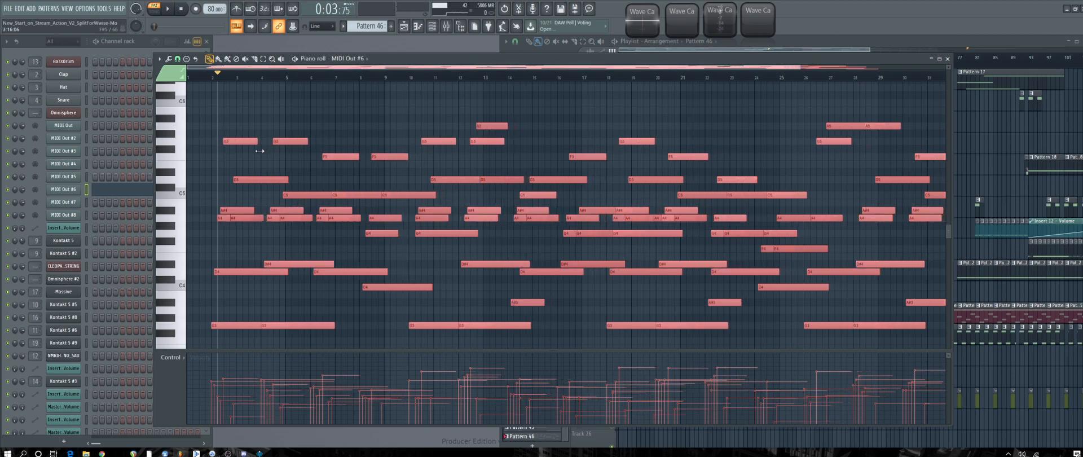
pyautogui.press('space')
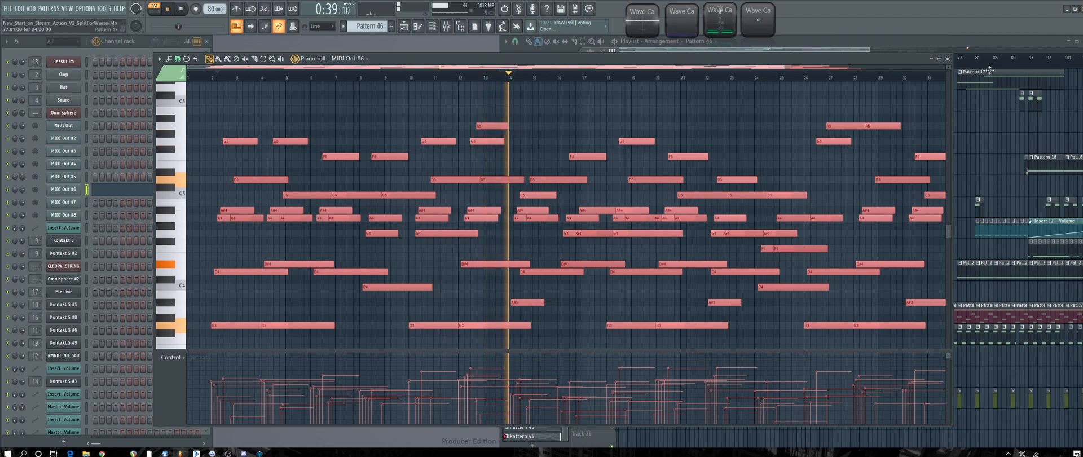
pyautogui.press('F7')
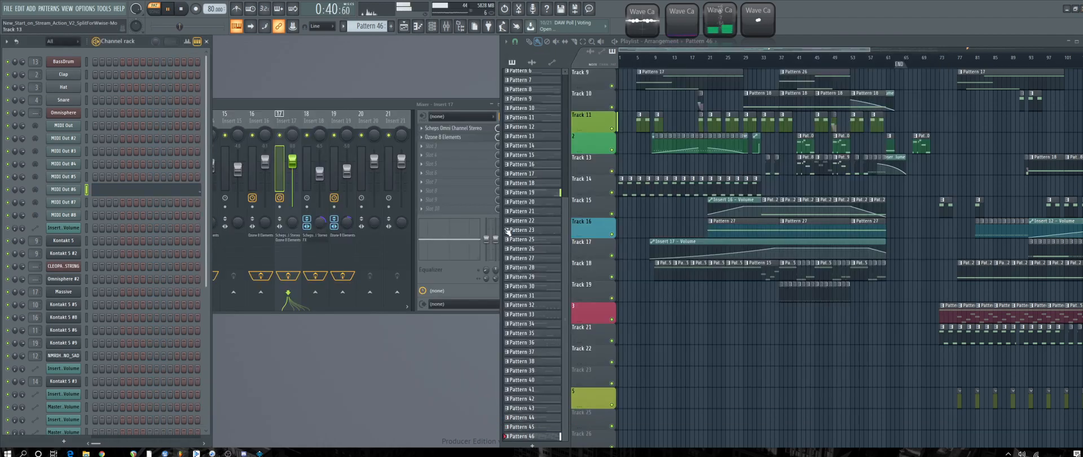
# Check which patch the Omnisphere channel uses, close the plugin, and reopen the MIDI Out #6 piano roll.
pyautogui.click(73, 114)
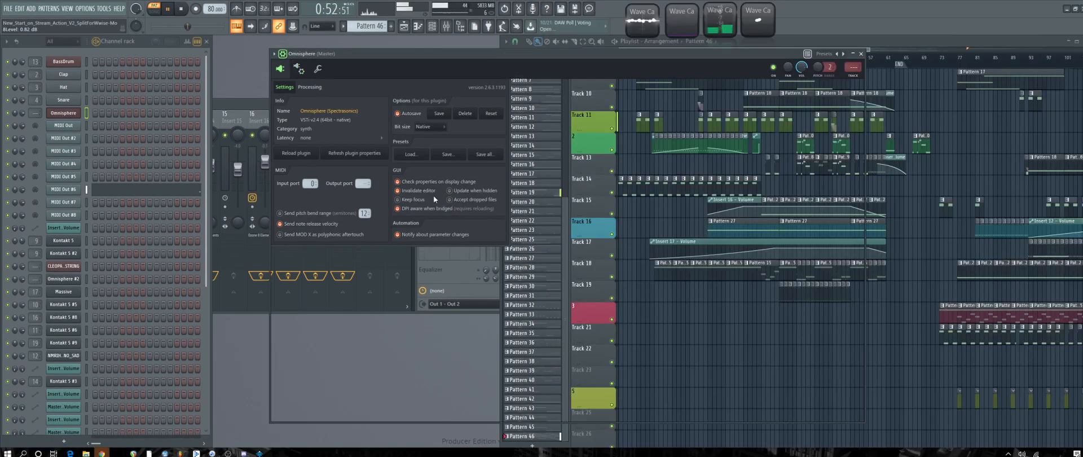
pyautogui.click(280, 68)
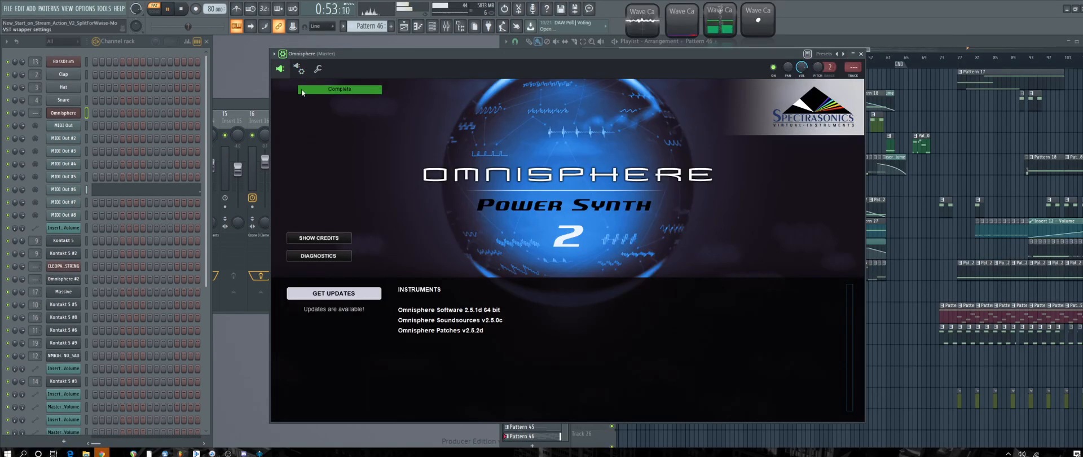
pyautogui.click(562, 178)
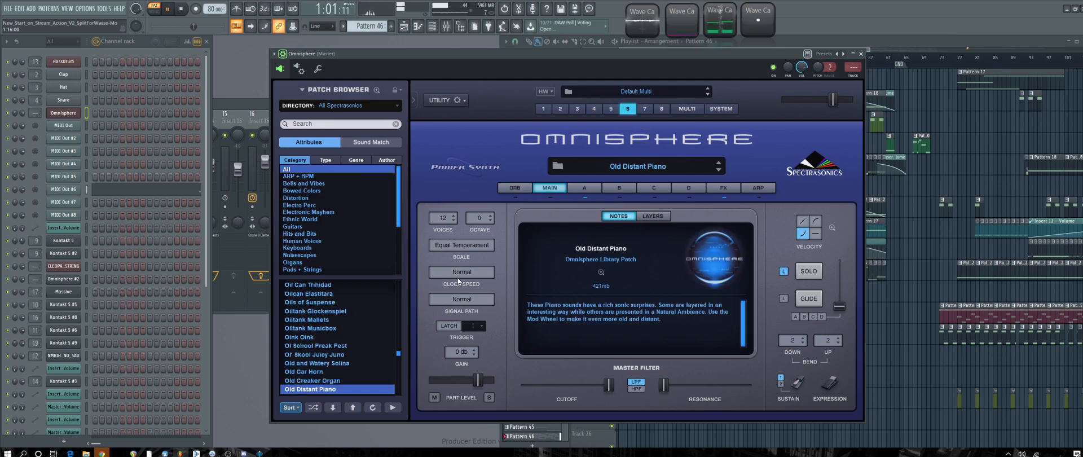
pyautogui.click(862, 53)
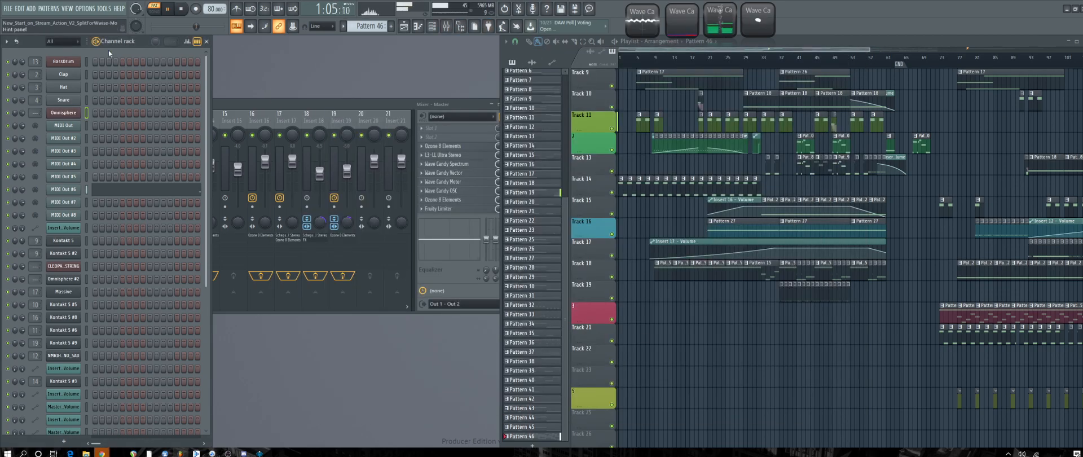
pyautogui.click(149, 192)
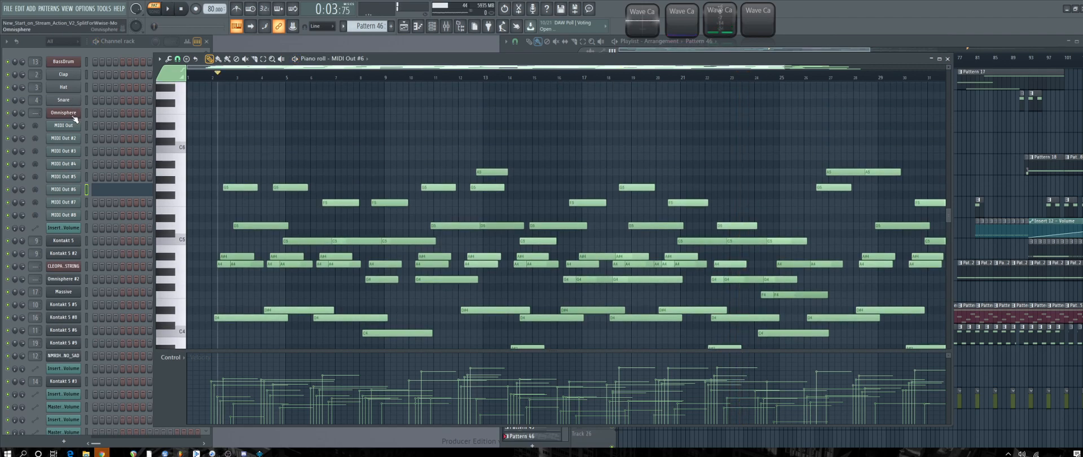
# Load the Ambient Space Piano patch from Omnisphere's Keyboards category and play the score's opening with it.
pyautogui.click(72, 114)
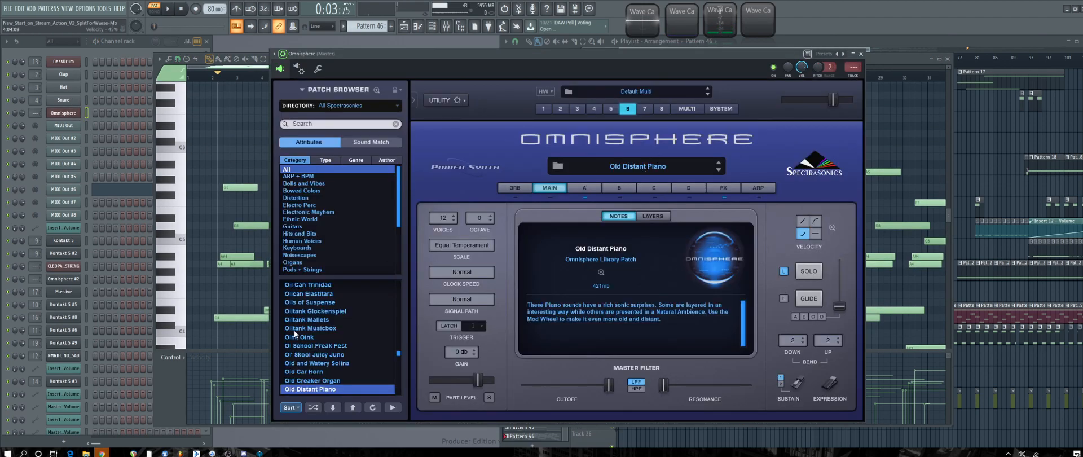
pyautogui.scroll(-2, 313, 233)
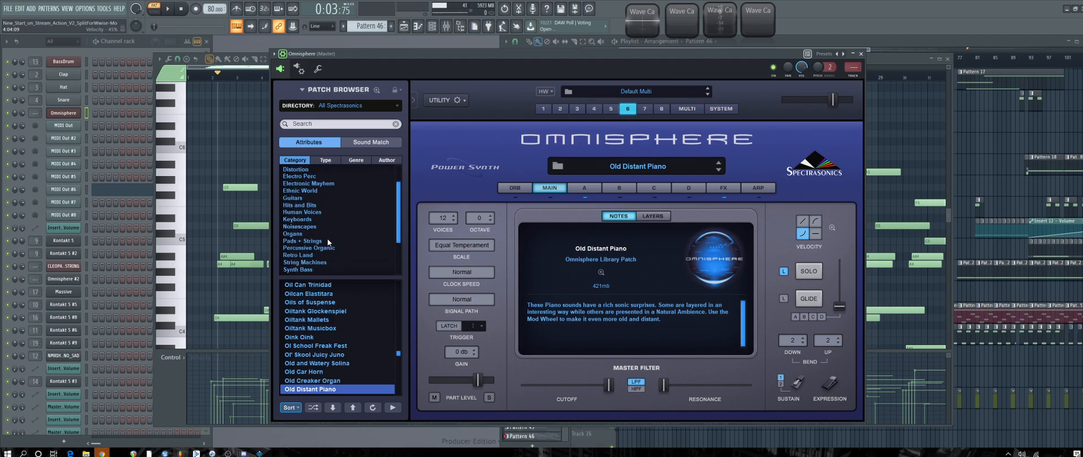
pyautogui.click(287, 220)
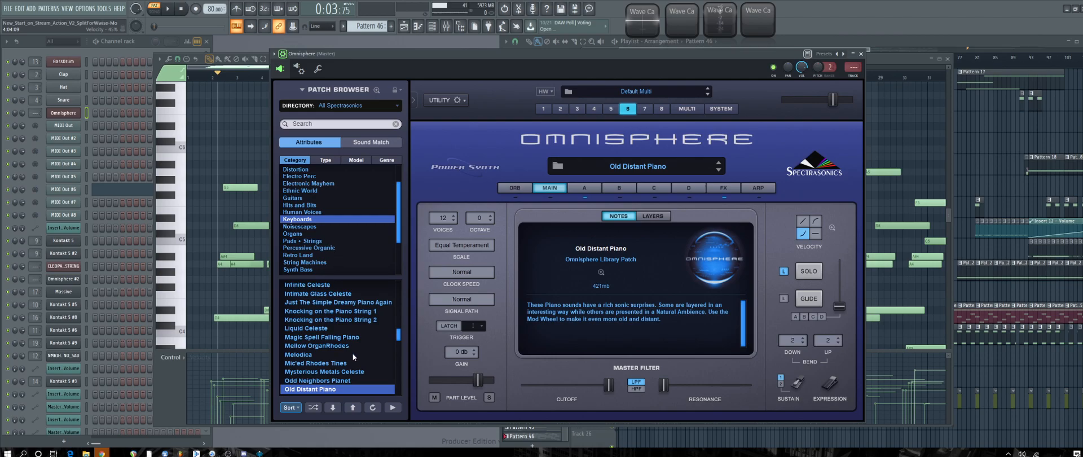
pyautogui.scroll(4, 354, 347)
pyautogui.moveTo(399, 329); pyautogui.dragTo(407, 266)
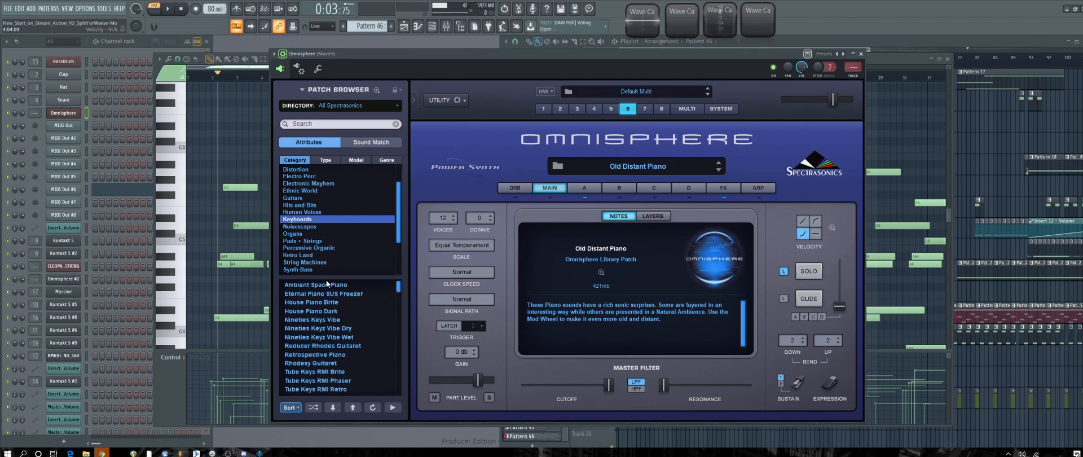
pyautogui.click(301, 286)
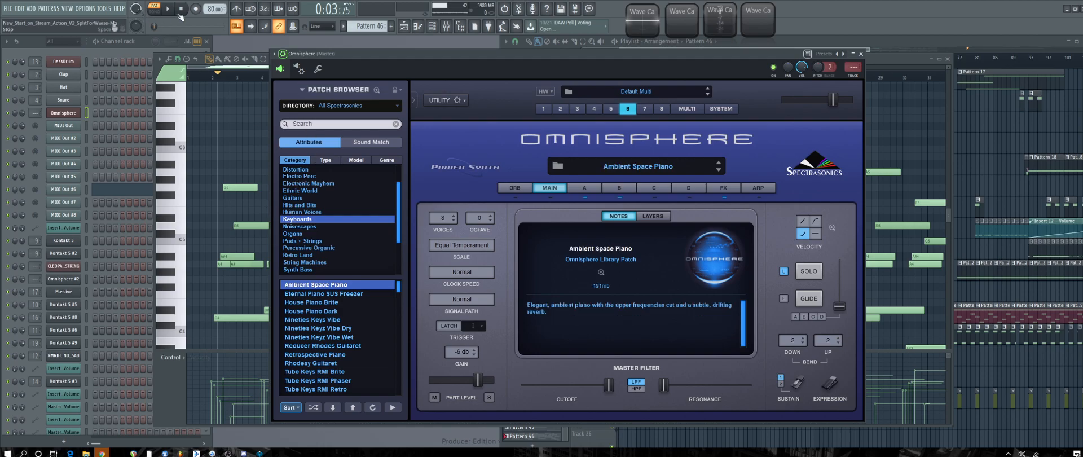
pyautogui.press('space')
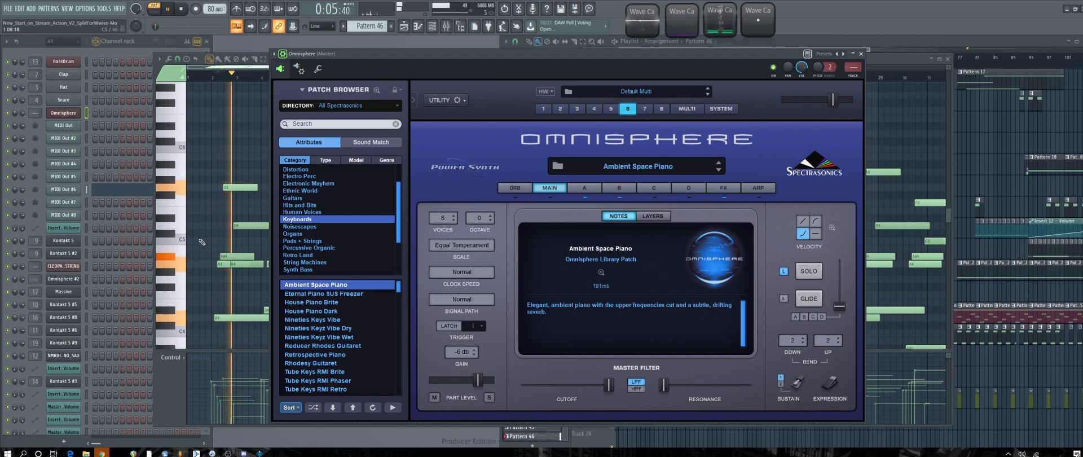
pyautogui.click(202, 242)
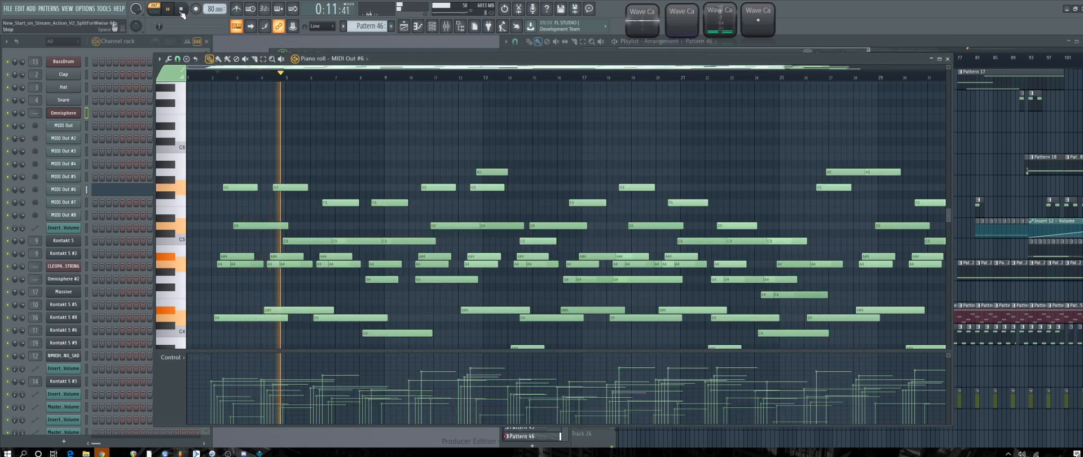
# Search Omnisphere's patches for "old dist", switch to Old Distant Piano during playback, then close the plugin and stop the score.
pyautogui.click(68, 114)
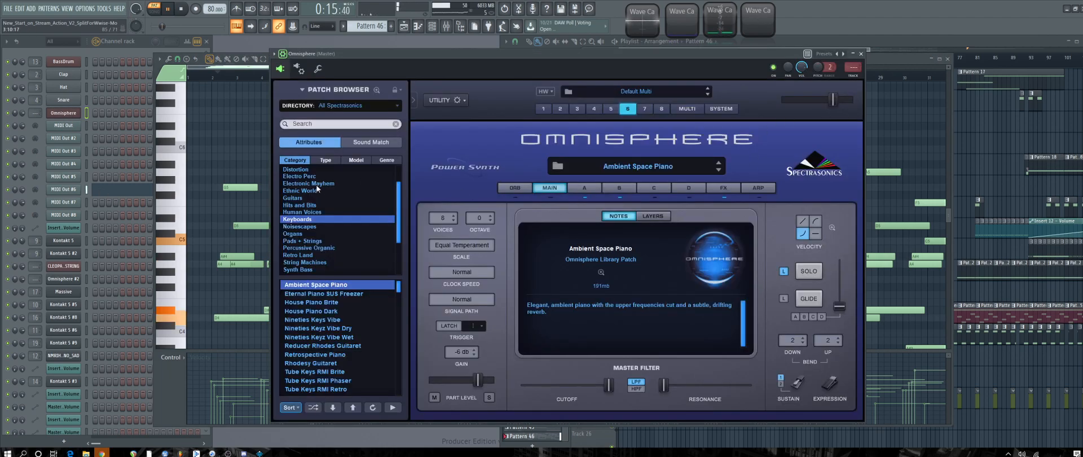
pyautogui.click(338, 124)
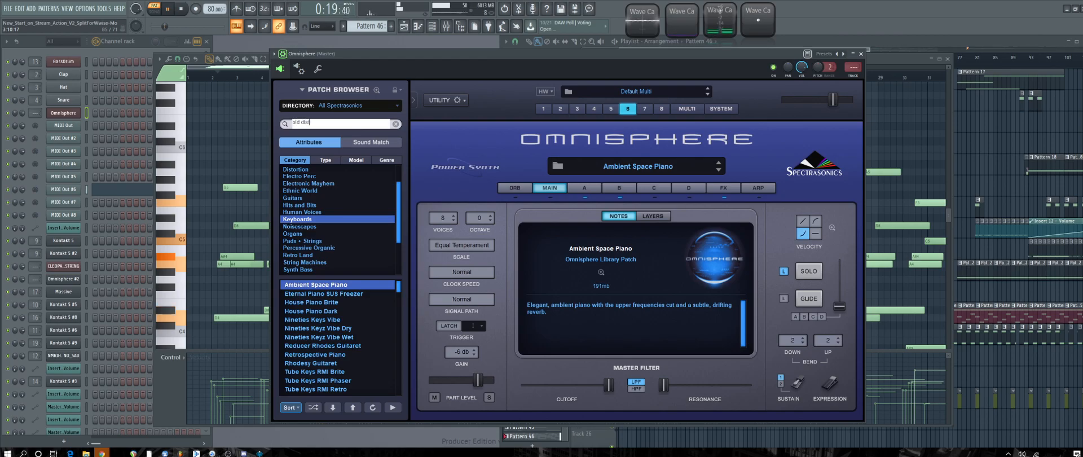
pyautogui.write('old dist')
pyautogui.press('Return')
pyautogui.click(323, 291)
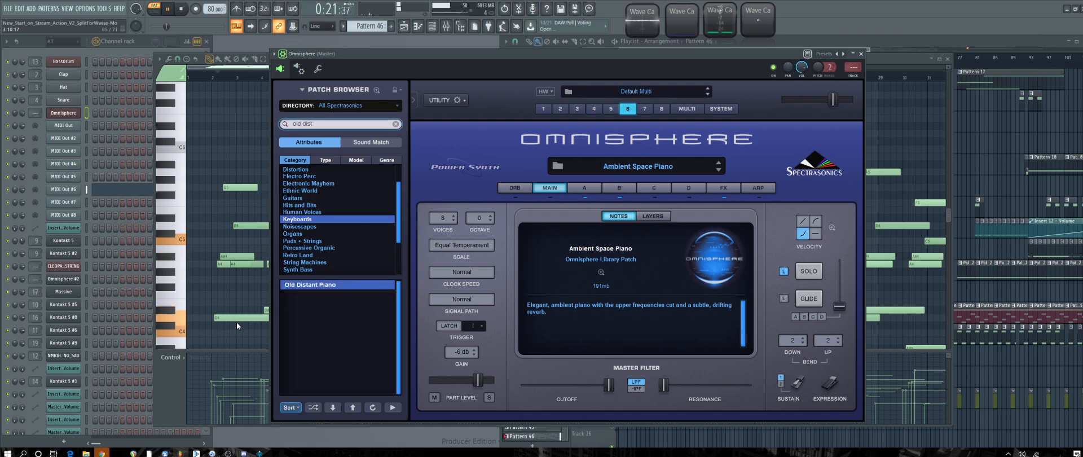
pyautogui.click(861, 54)
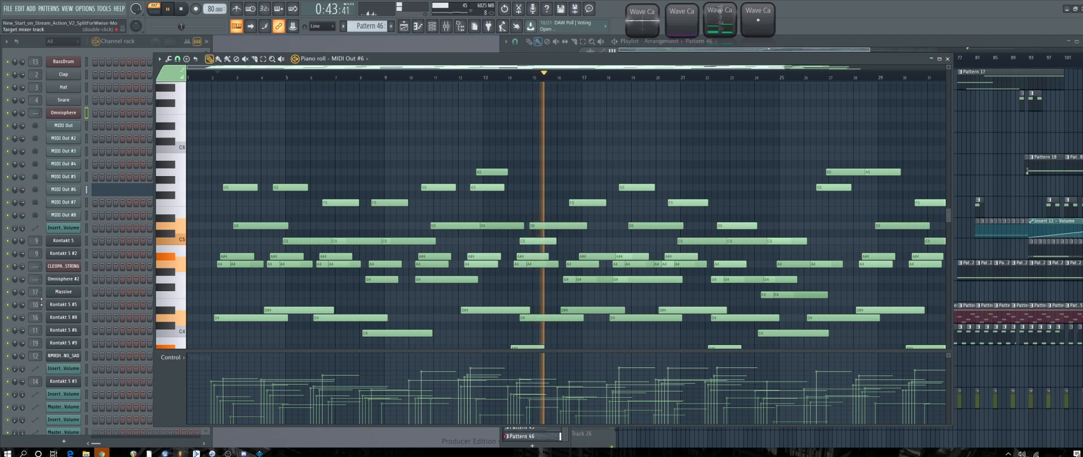
pyautogui.click(181, 9)
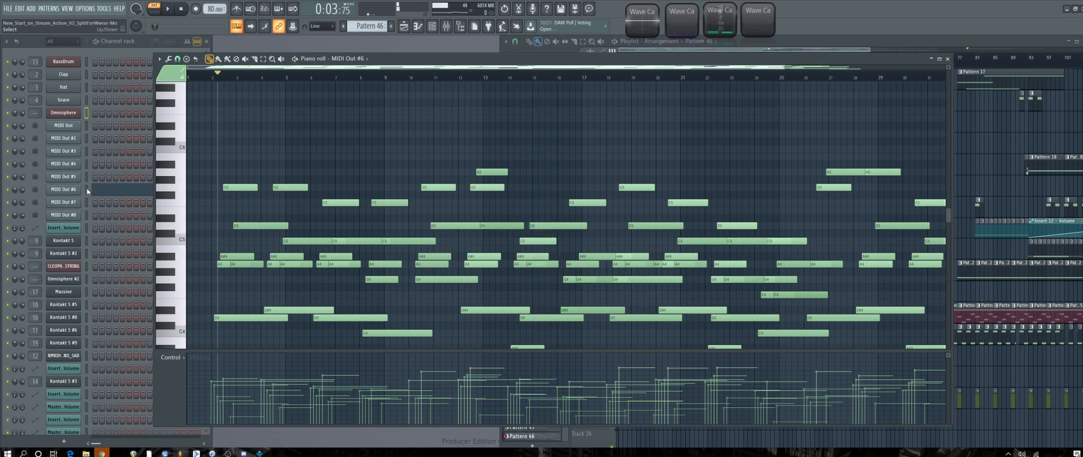
# Clear Omnisphere's patch search and load Ambient Space Piano from the start of the Keyboards list.
pyautogui.click(78, 112)
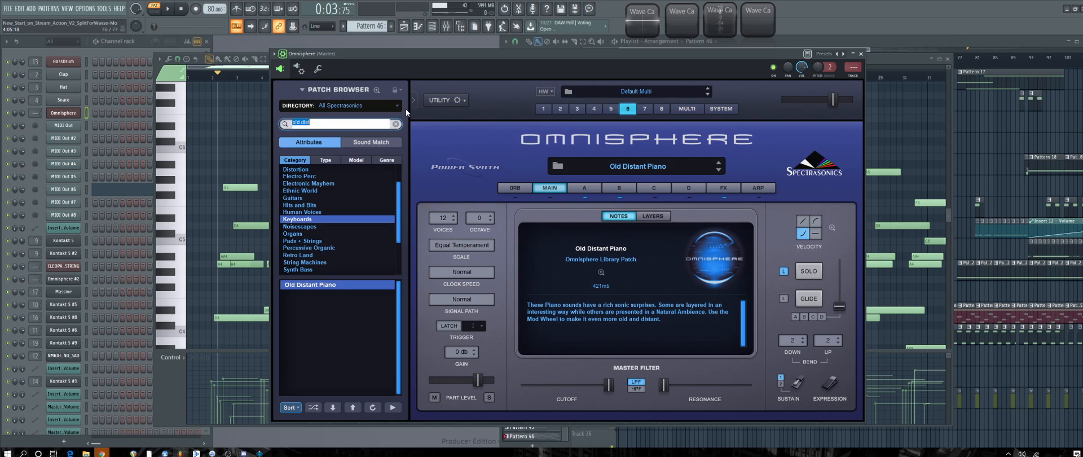
pyautogui.click(396, 123)
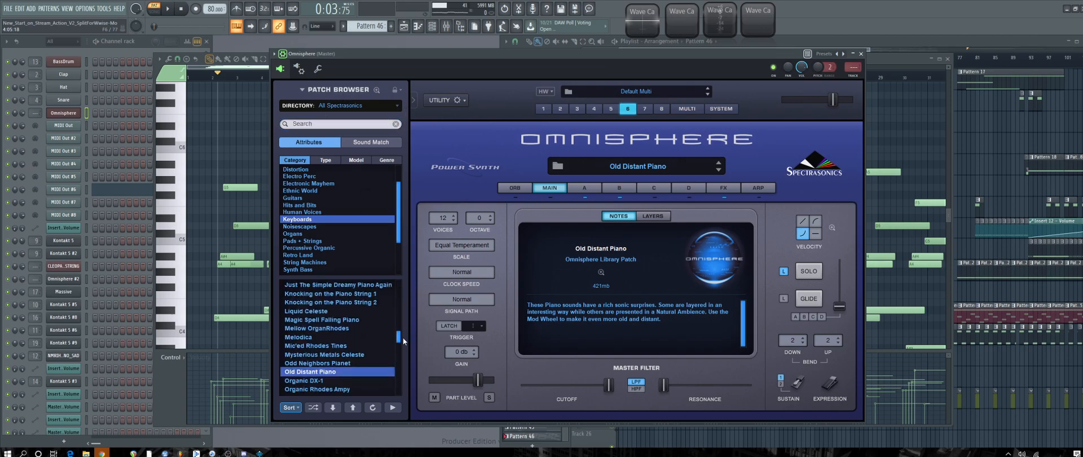
pyautogui.moveTo(398, 337); pyautogui.dragTo(404, 279)
pyautogui.click(357, 286)
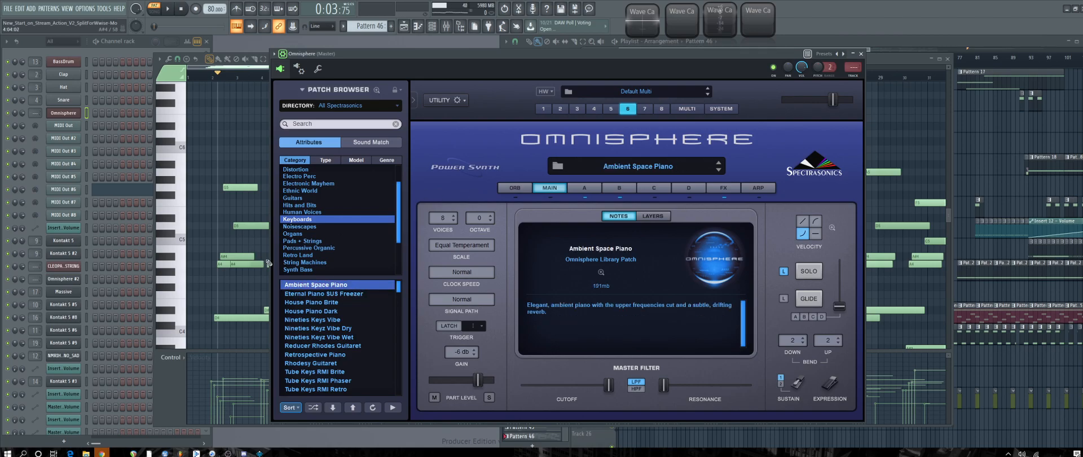
# Play Pattern 46 and search Omnisphere's patch browser for "Old dist".
pyautogui.click(248, 83)
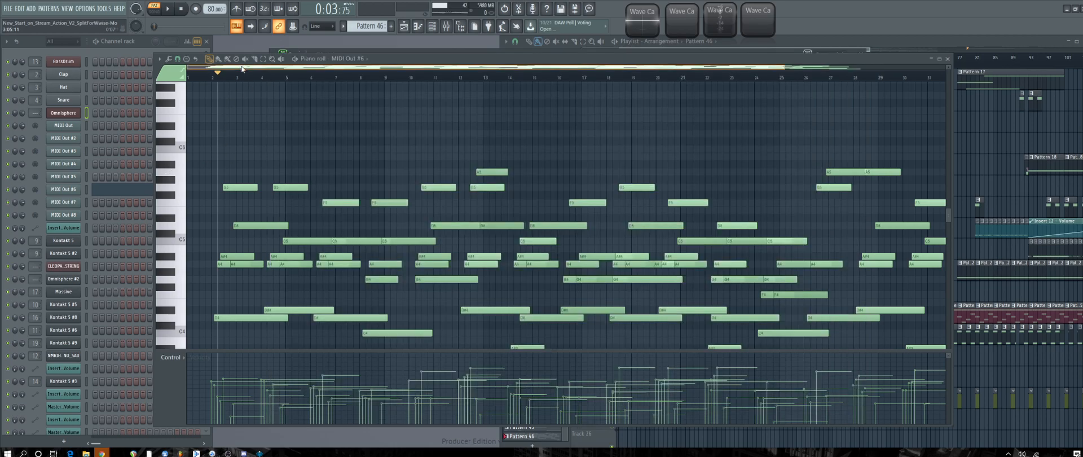
pyautogui.press('space')
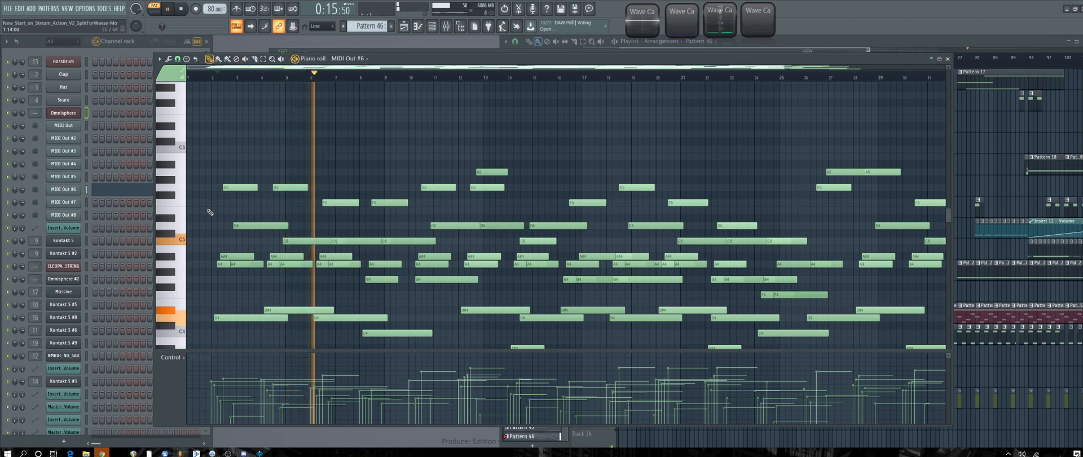
pyautogui.click(60, 115)
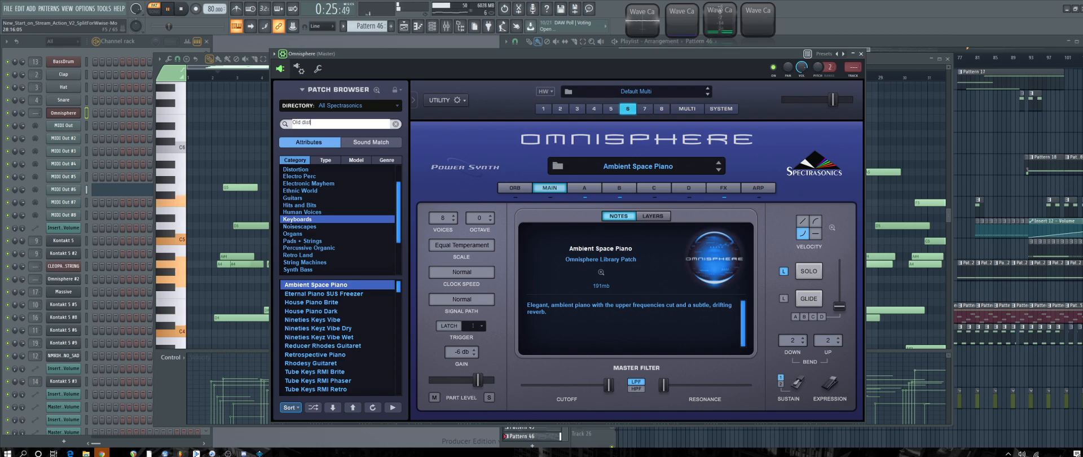
pyautogui.press('Return')
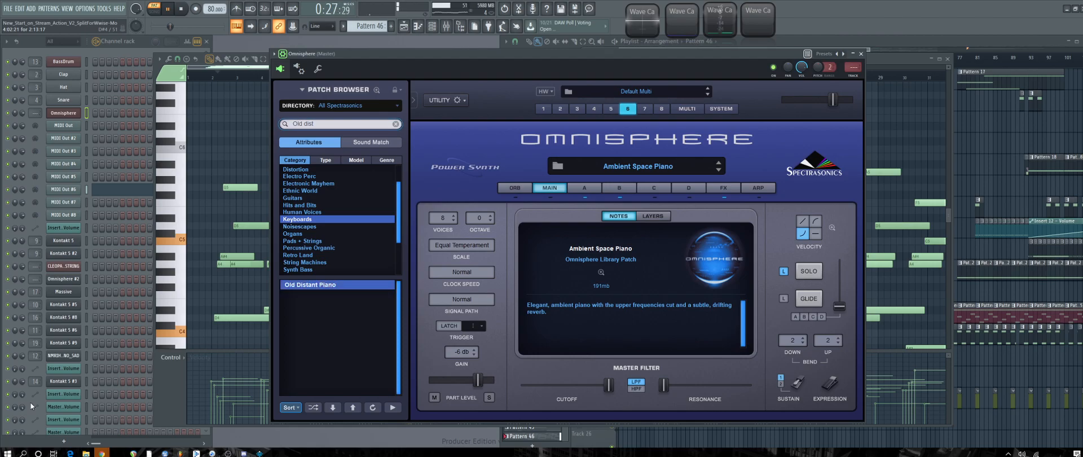
pyautogui.click(861, 54)
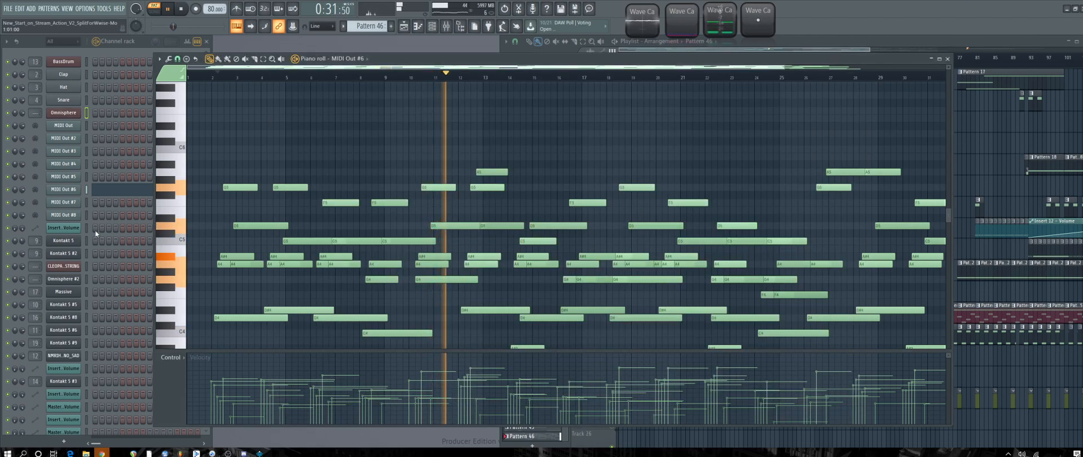
# Examine the Insert 6 mixer track and its effects while Pattern 46 plays.
pyautogui.press('F9')
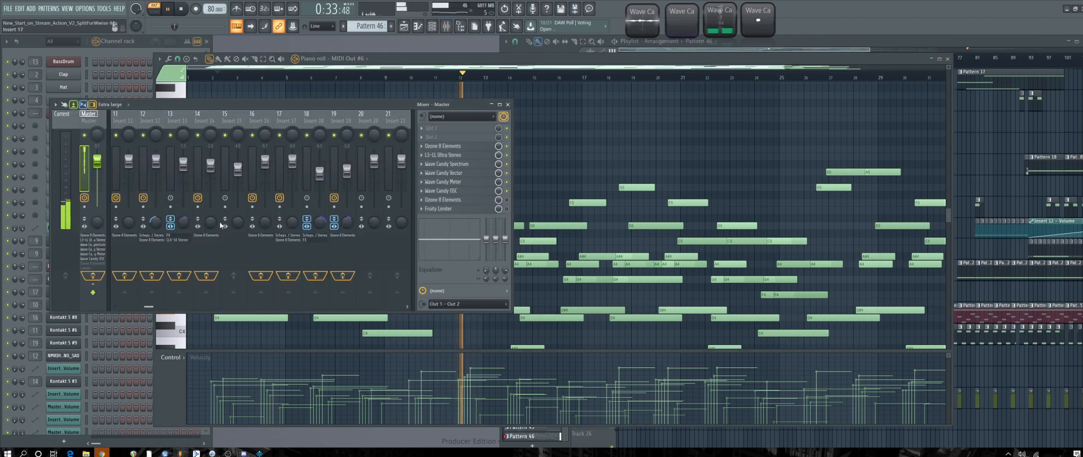
pyautogui.scroll(2, 178, 122)
pyautogui.click(258, 125)
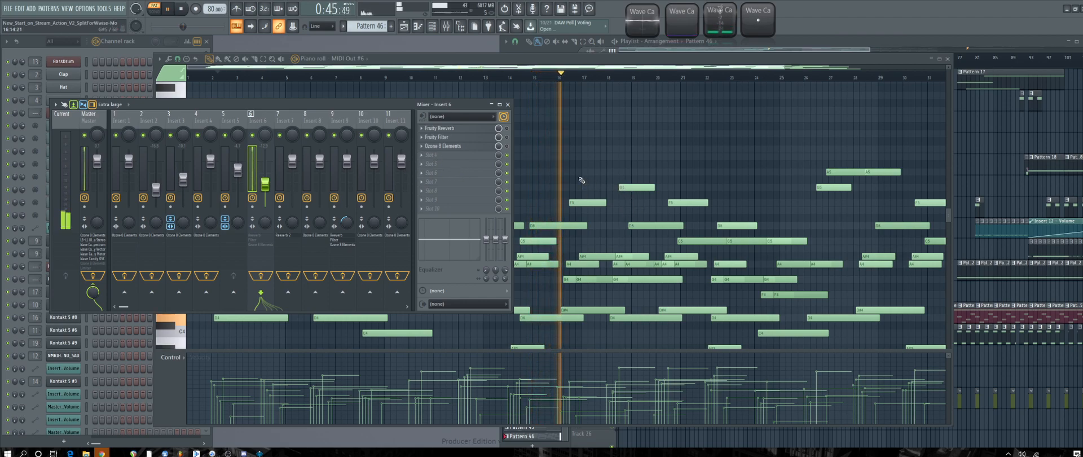
pyautogui.click(508, 104)
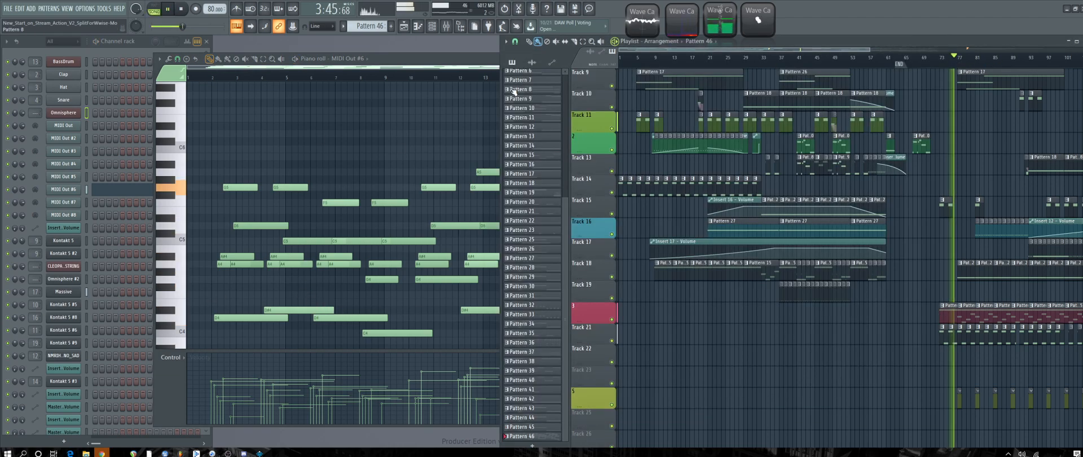
# Stop playback and place a Pattern 46 clip at the start of the red track below Track 19.
pyautogui.press('space')
pyautogui.press('F7')
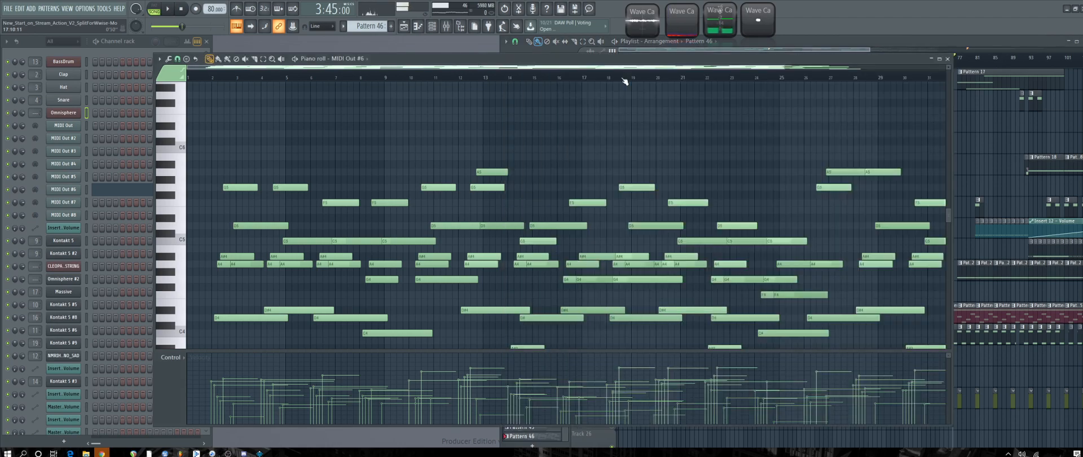
pyautogui.click(948, 59)
pyautogui.scroll(-2, 734, 355)
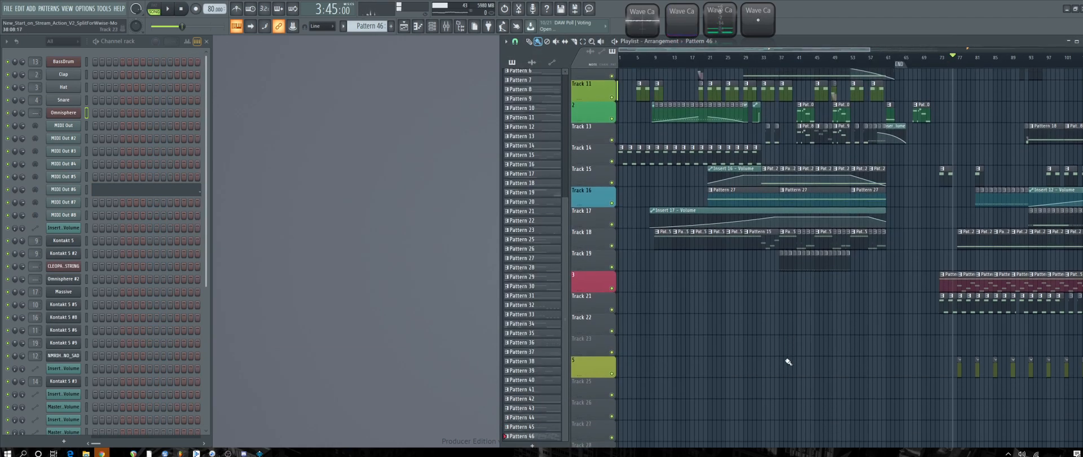
pyautogui.scroll(6, 720, 339)
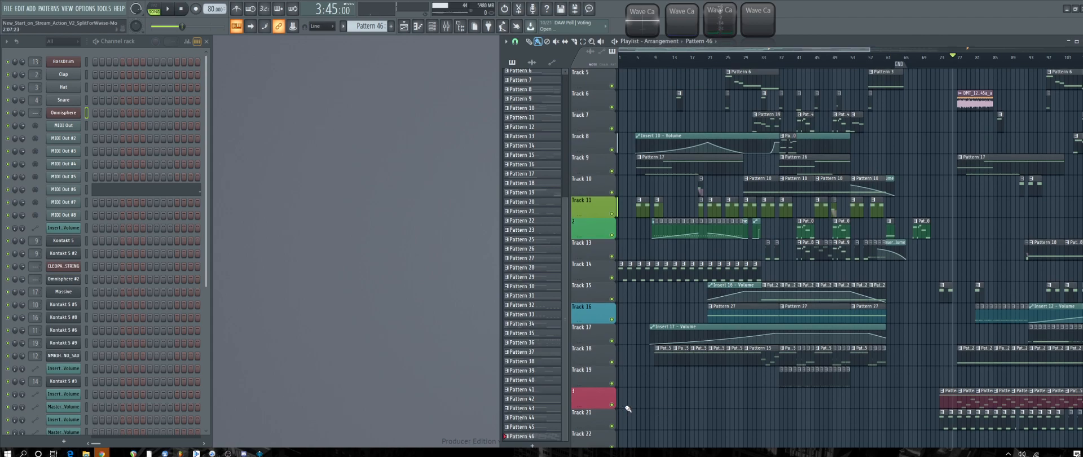
pyautogui.click(627, 404)
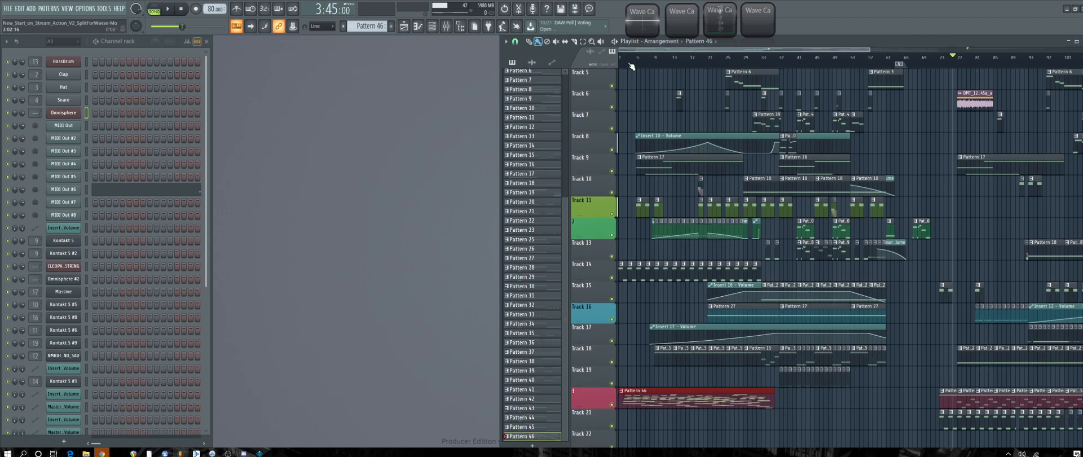
# Play the arrangement from the start and align the Pattern 46 clip with the beginning of the timeline.
pyautogui.click(622, 66)
pyautogui.press('space')
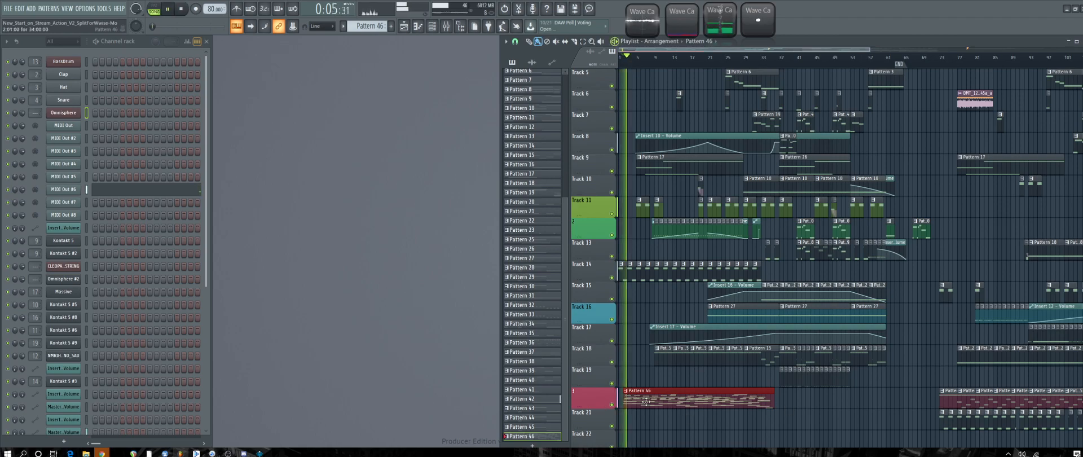
pyautogui.moveTo(626, 394); pyautogui.dragTo(621, 394)
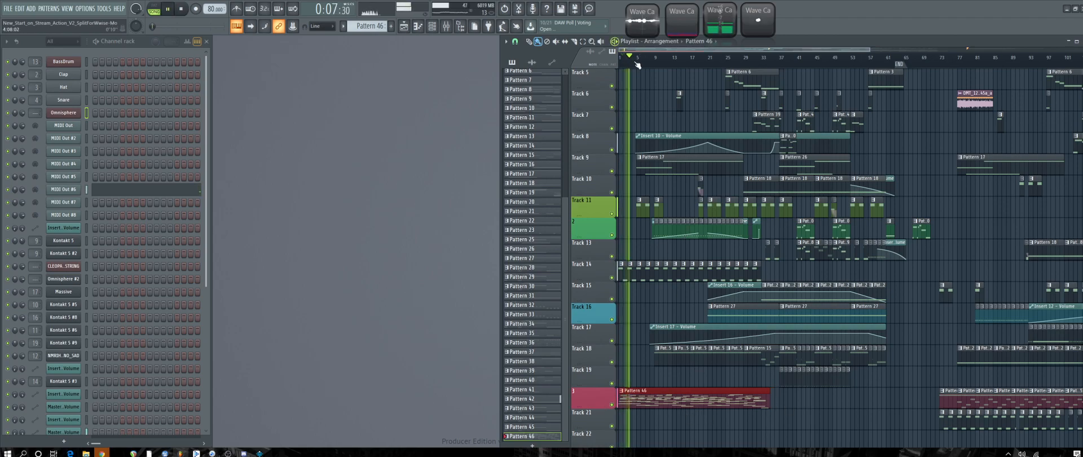
# Mute Track 14 and listen to the arrangement from the start without it.
pyautogui.press('space')
pyautogui.click(612, 277)
pyautogui.press('space')
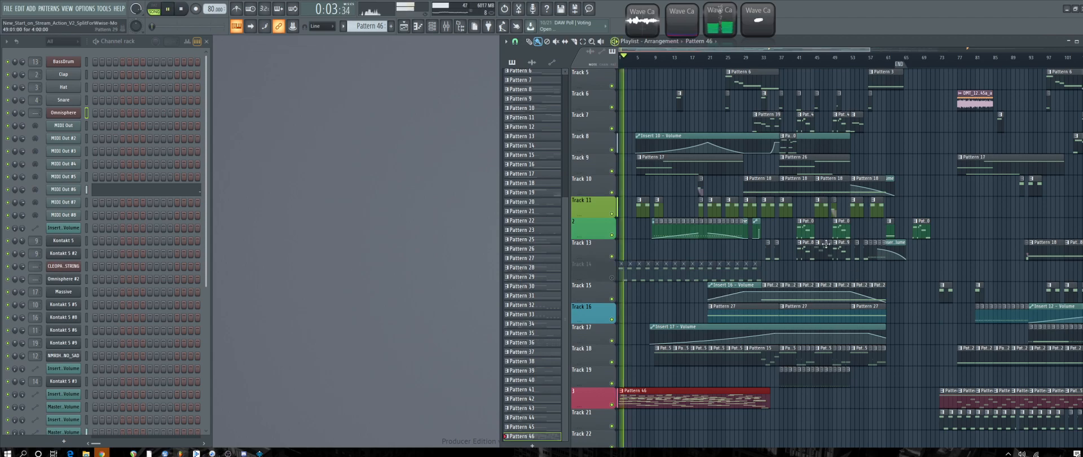
pyautogui.press('space')
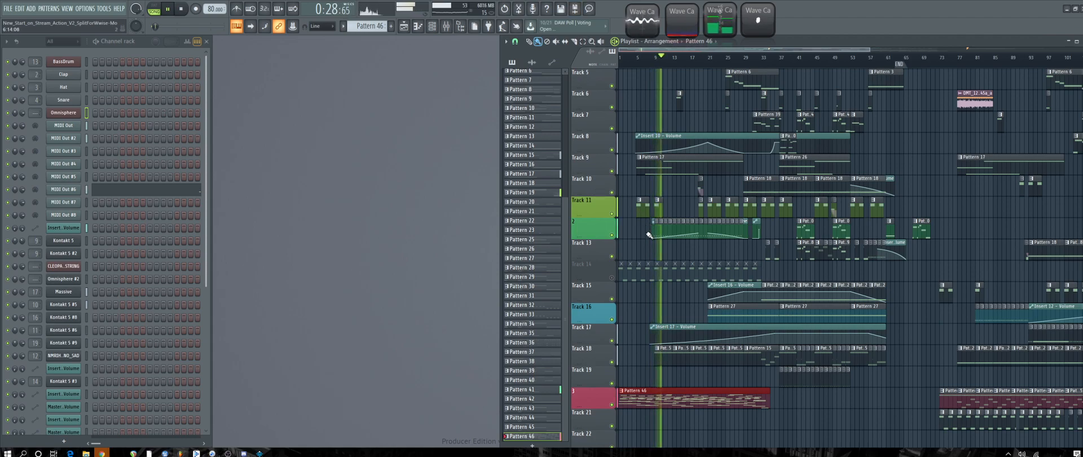
pyautogui.press('space')
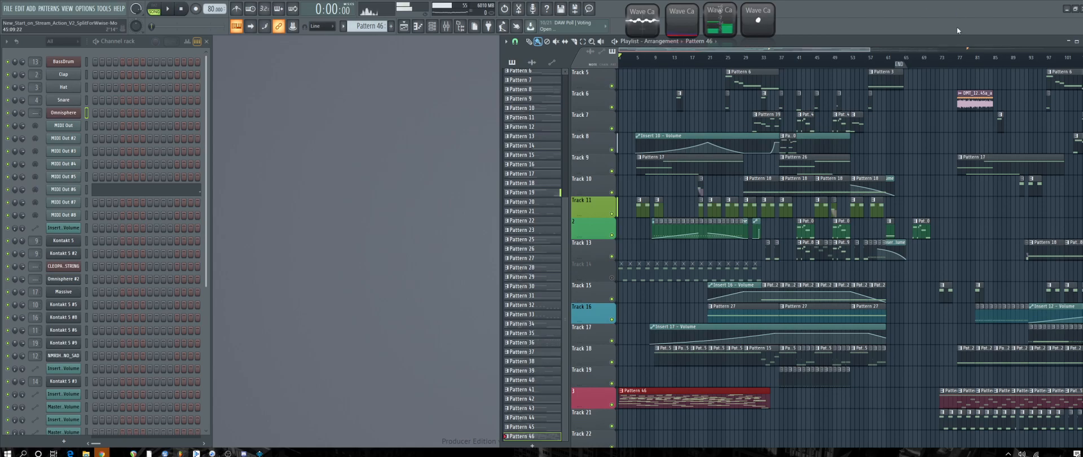
# Bring the automation clips to the front and move the first Insert 16 - Volume clip from the green track down to Track 13.
pyautogui.moveTo(1081, 54)
pyautogui.mouseDown()
pyautogui.moveTo(1081, 39)
pyautogui.moveTo(1081, 68)
pyautogui.mouseUp()
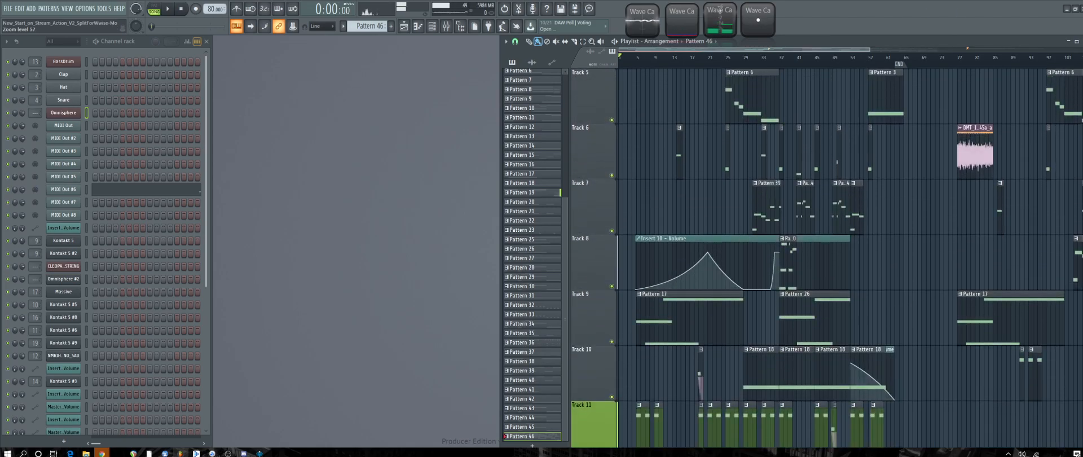
pyautogui.scroll(-4, 734, 248)
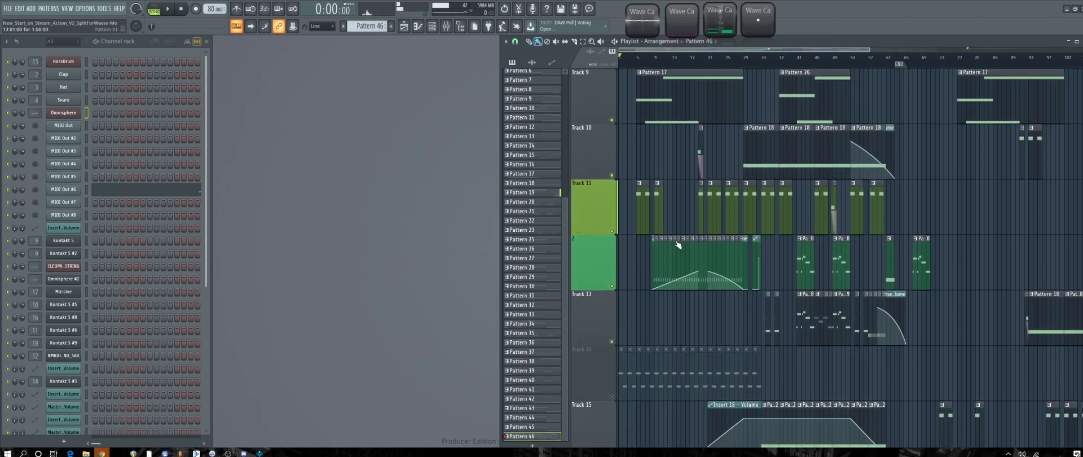
pyautogui.click(603, 52)
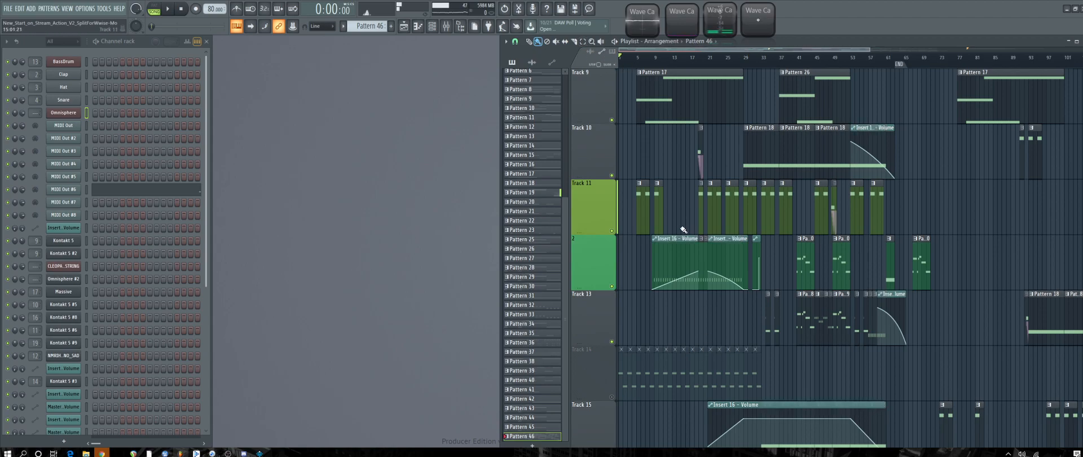
pyautogui.click(552, 63)
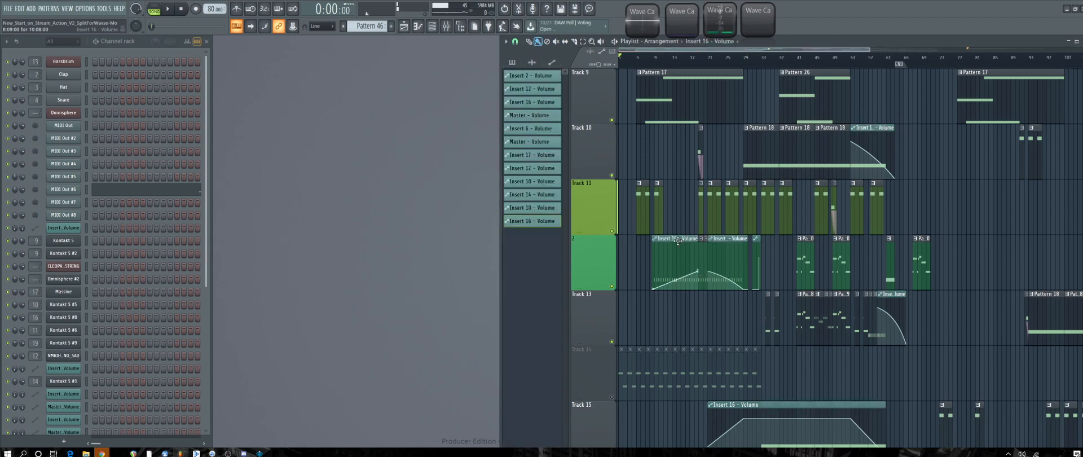
pyautogui.moveTo(677, 239); pyautogui.dragTo(683, 302)
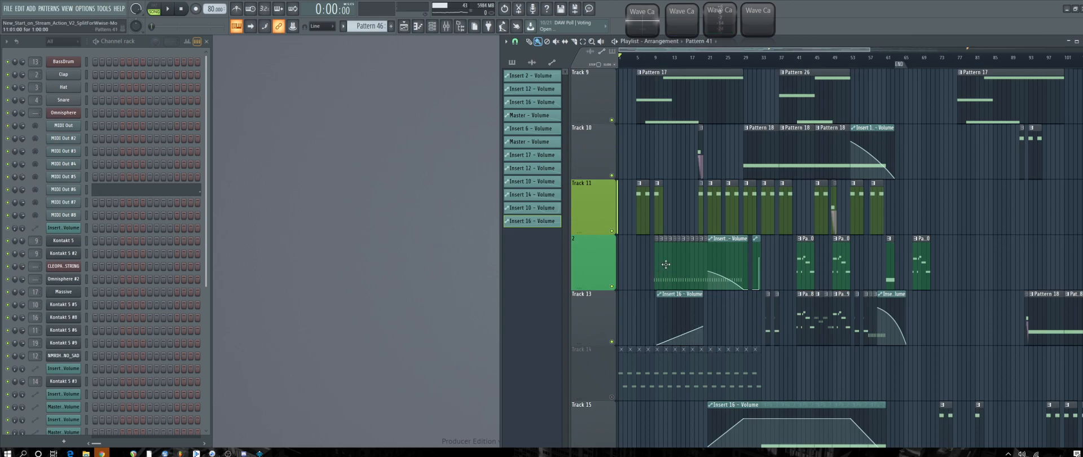
# Check the Pattern 41 clip and the channel settings of the Insert 6 - Volume automation clip on the green track.
pyautogui.click(666, 264)
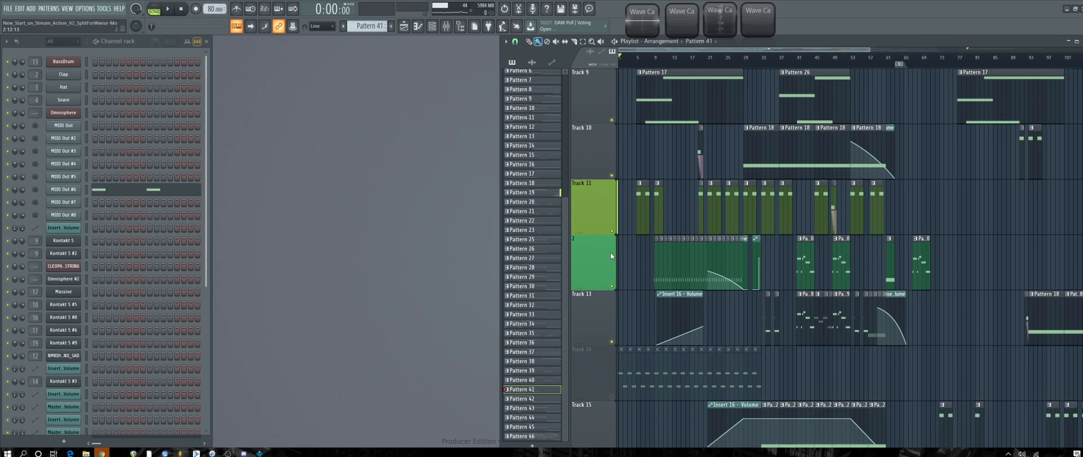
pyautogui.click(691, 295)
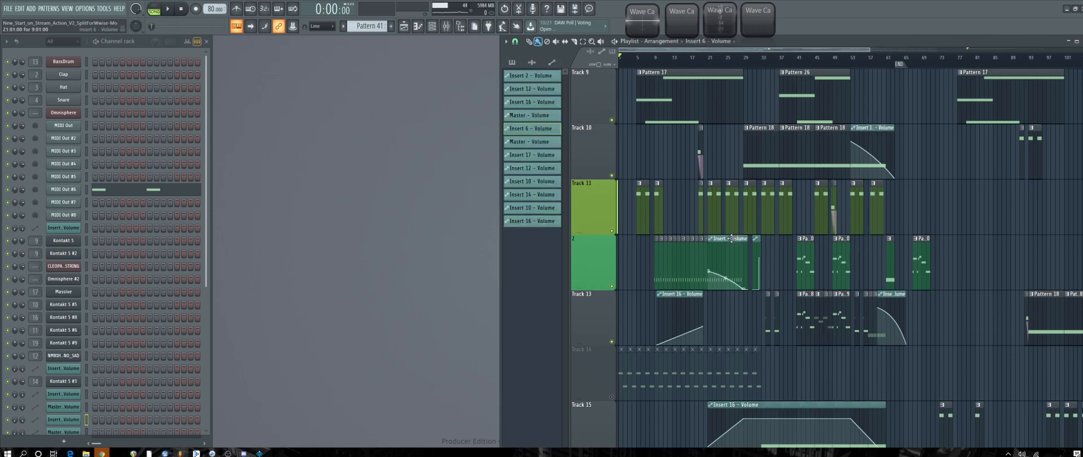
pyautogui.doubleClick(720, 237)
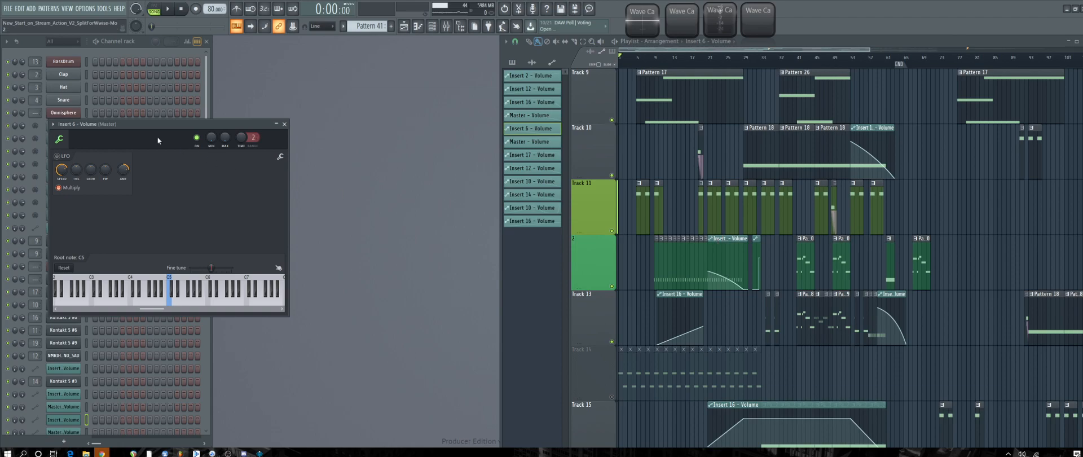
pyautogui.click(284, 124)
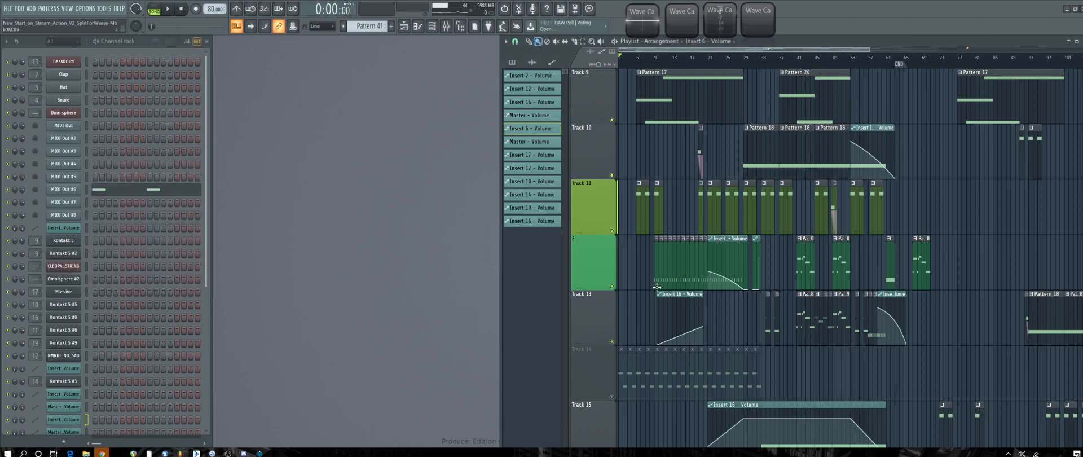
# Examine the Insert 16 - Volume clip on Track 13 and the instrument loaded in Kontakt 5 #8.
pyautogui.click(690, 303)
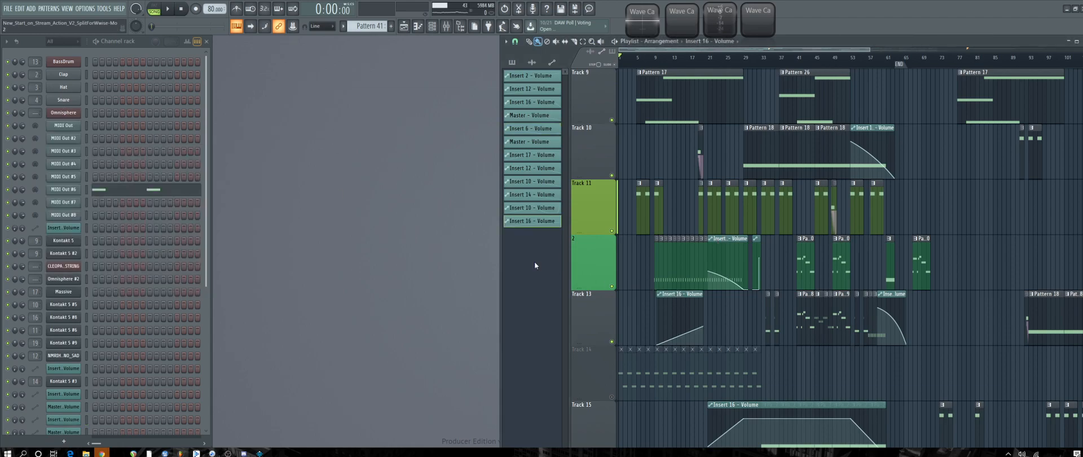
pyautogui.click(58, 318)
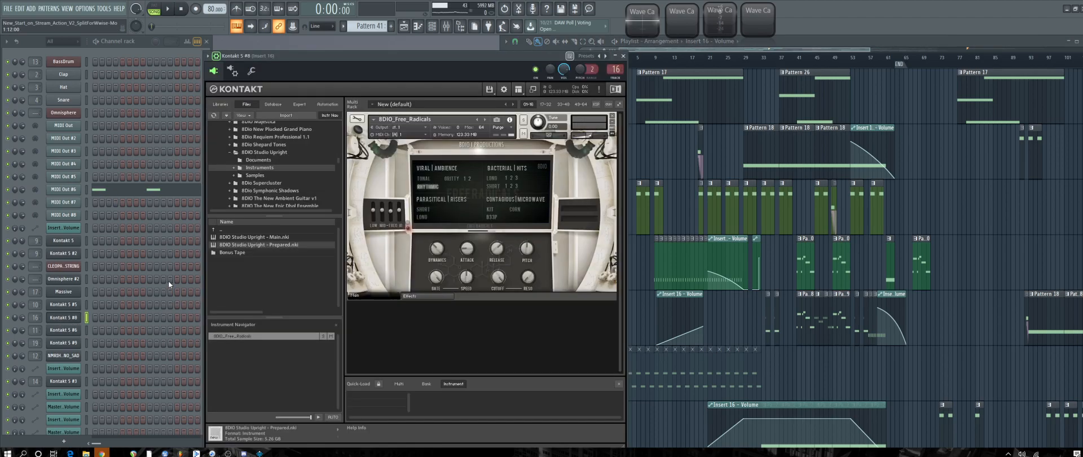
pyautogui.click(623, 56)
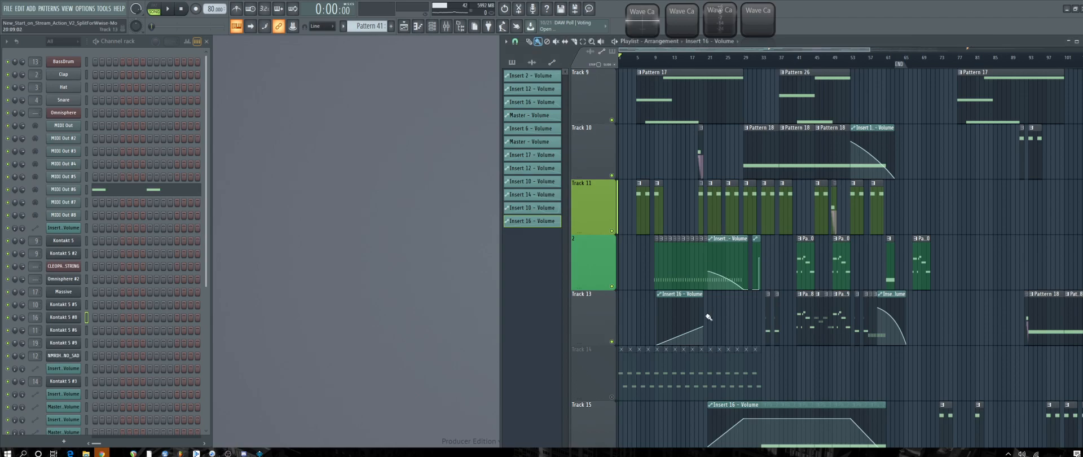
# Mute the red track holding the Pattern 46 clip and unmute Track 14.
pyautogui.scroll(3, 677, 194)
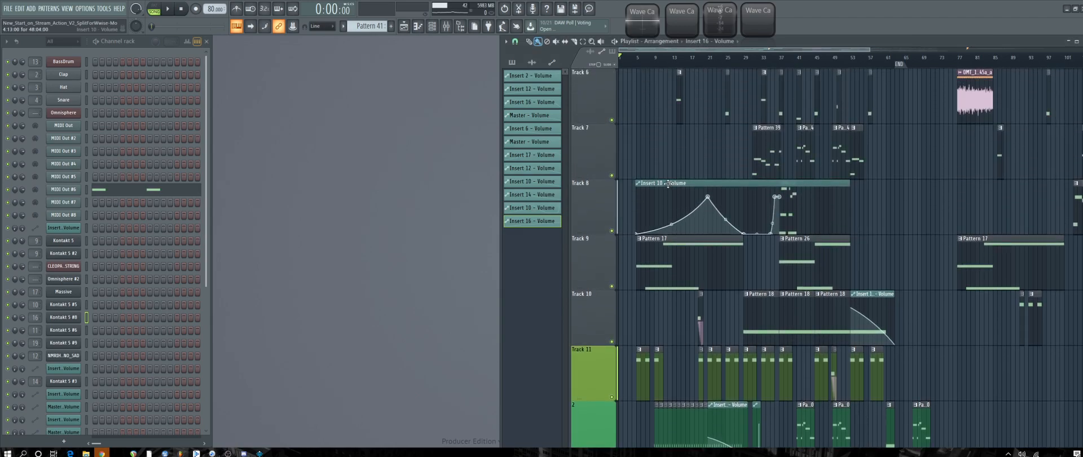
pyautogui.scroll(-4, 671, 203)
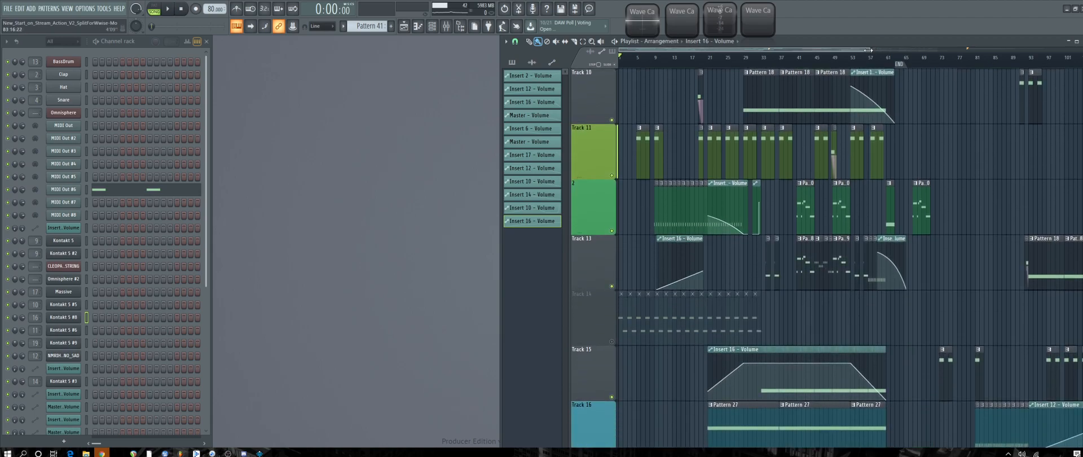
pyautogui.moveTo(868, 50); pyautogui.dragTo(731, 49)
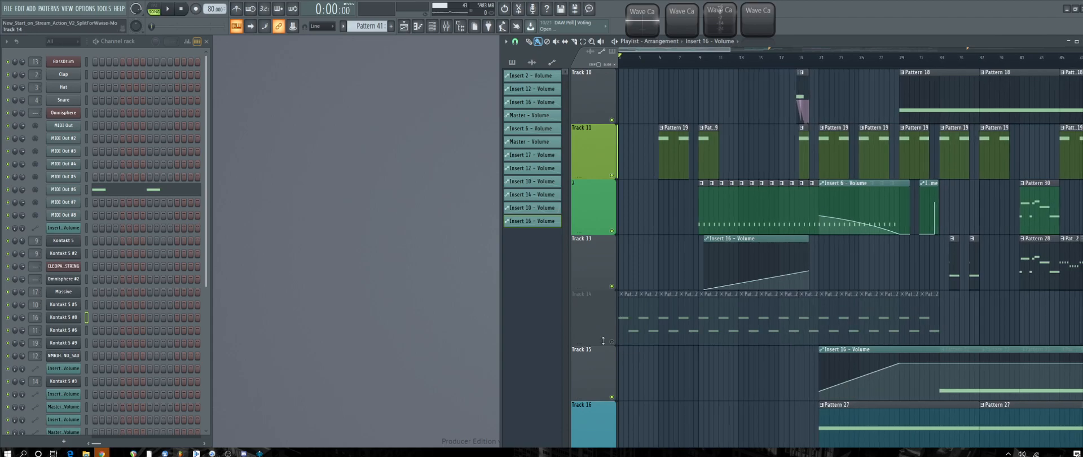
pyautogui.scroll(-9, 606, 338)
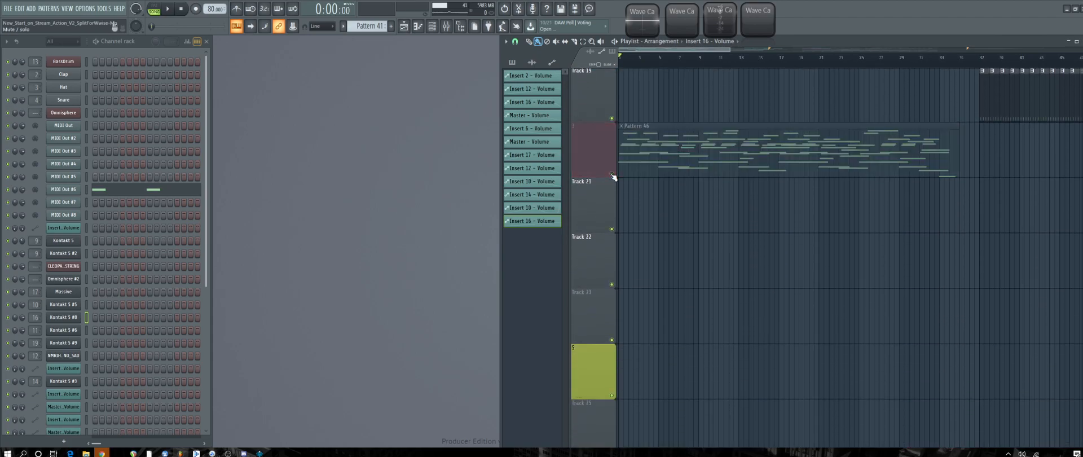
pyautogui.scroll(8, 766, 275)
pyautogui.moveTo(1081, 56)
pyautogui.mouseDown()
pyautogui.moveTo(1081, 79)
pyautogui.moveTo(1081, 61)
pyautogui.mouseUp()
pyautogui.scroll(8, 1065, 122)
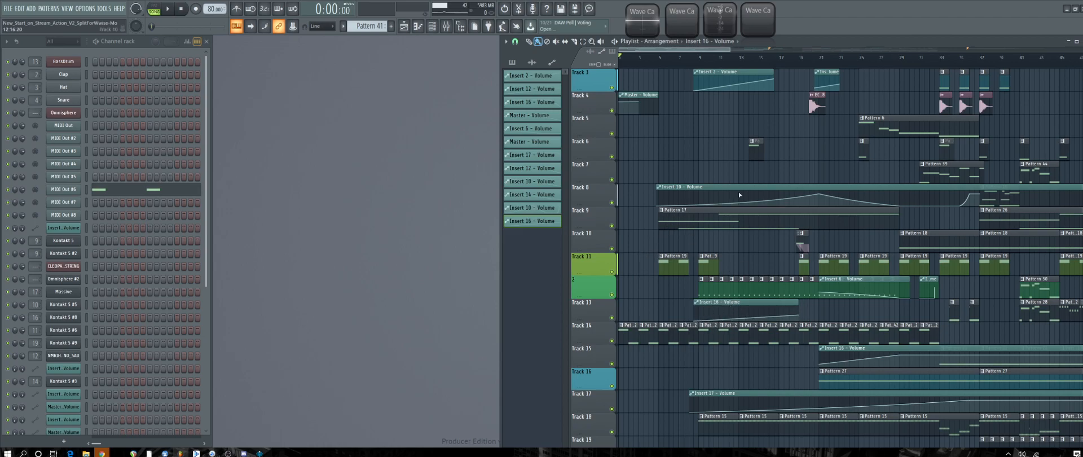
# Delete the Insert 16 - Volume clip from Track 13 and create an automation clip for Insert 6's volume spanning bars 8 to 19.
pyautogui.moveTo(694, 64); pyautogui.dragTo(801, 91)
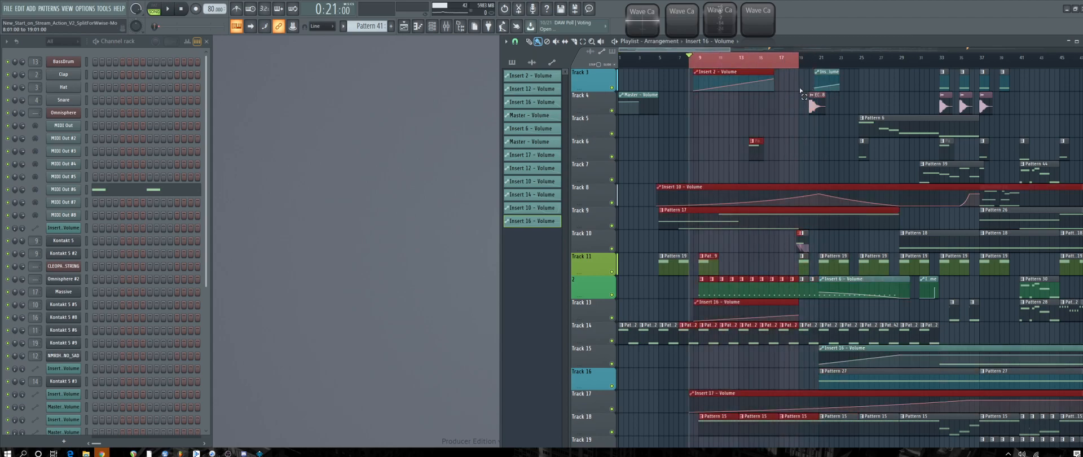
pyautogui.rightClick(740, 307)
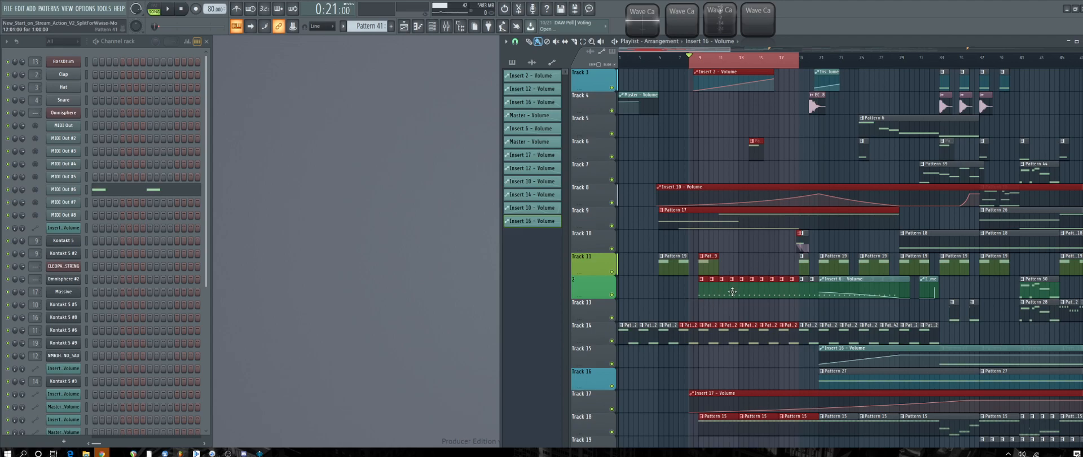
pyautogui.click(446, 26)
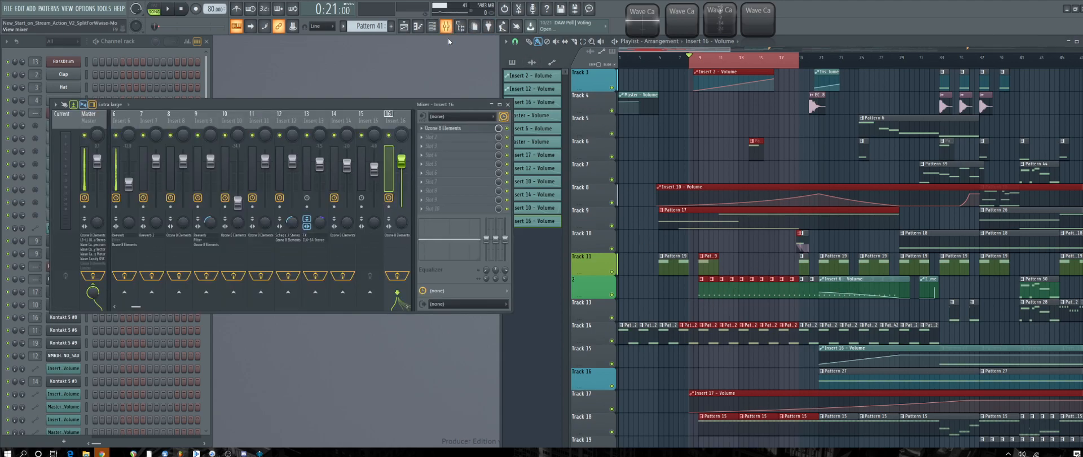
pyautogui.click(126, 120)
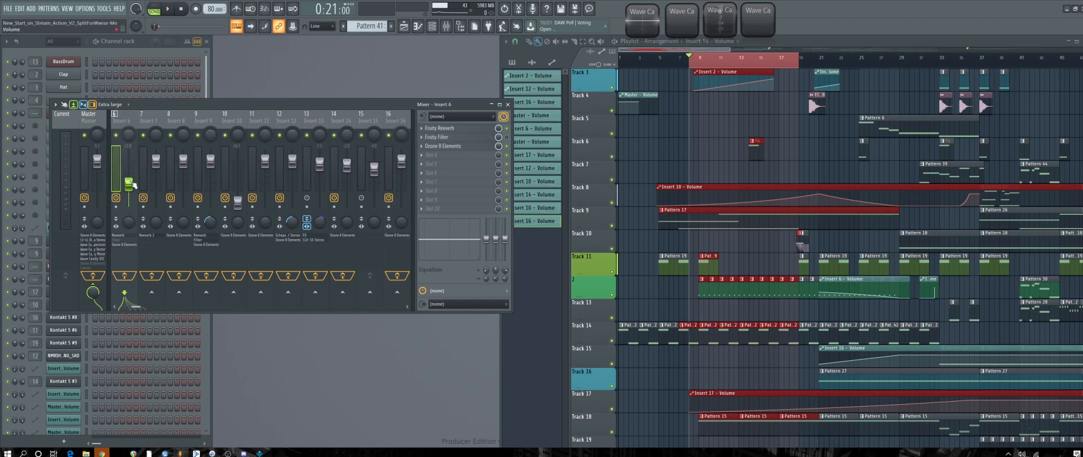
pyautogui.rightClick(129, 187)
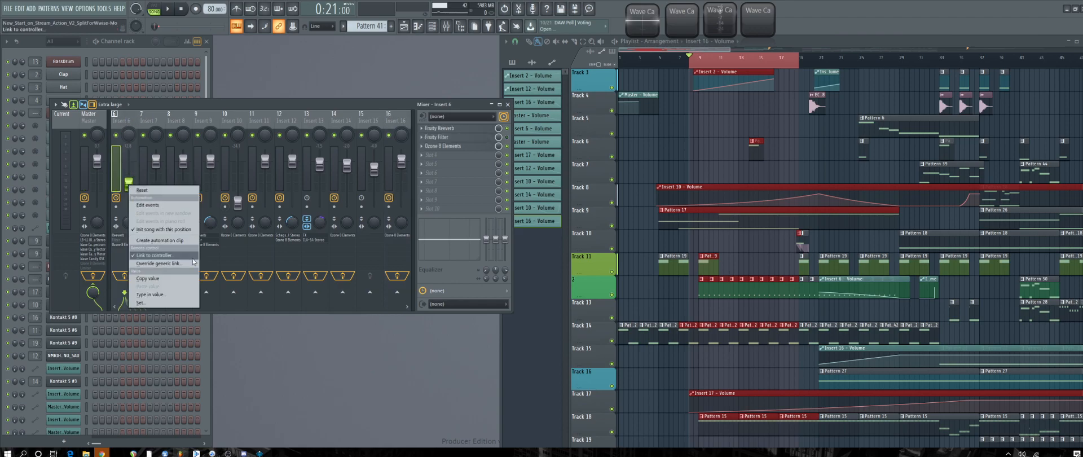
pyautogui.click(158, 241)
pyautogui.click(508, 105)
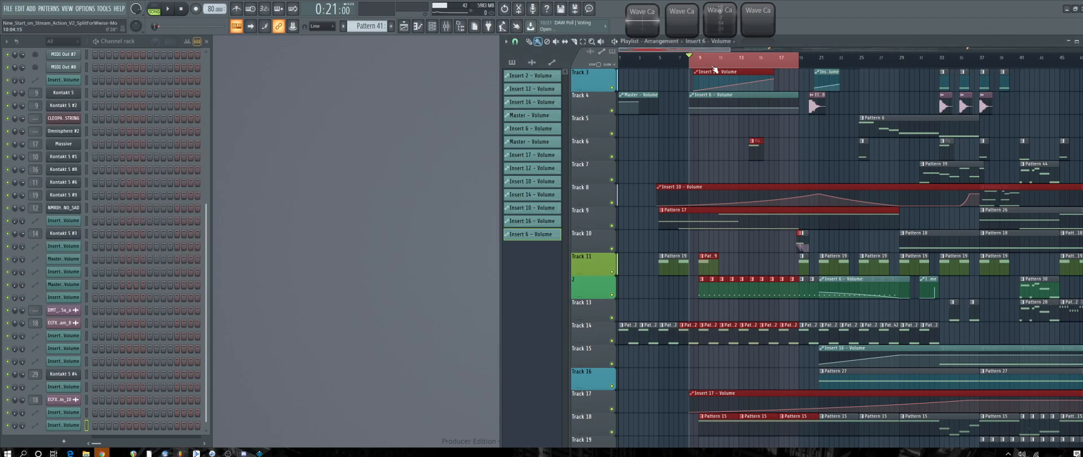
# Move the new Insert 6 - Volume clip down to Track 13 and lower its first point to the minimum, making a rising ramp.
pyautogui.moveTo(711, 96); pyautogui.dragTo(717, 307)
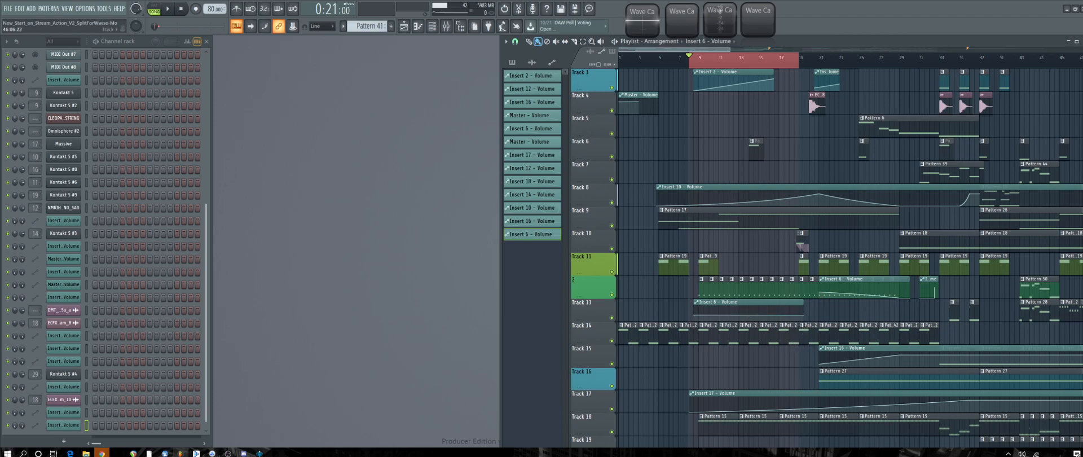
pyautogui.scroll(4, 777, 297)
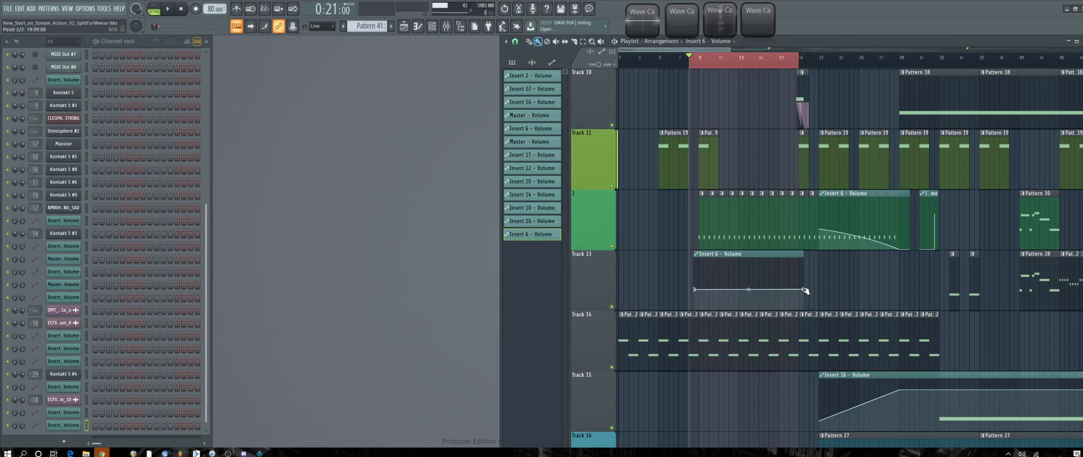
pyautogui.moveTo(694, 290); pyautogui.dragTo(694, 320)
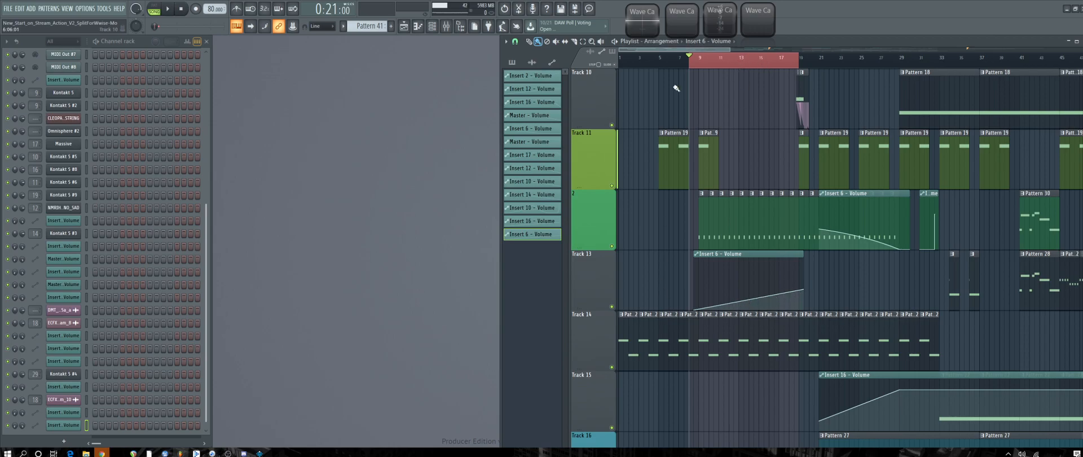
# Clear the time selection, play the song from the start and look over all tracks of the arrangement.
pyautogui.click(670, 61)
pyautogui.moveTo(670, 61); pyautogui.dragTo(619, 62)
pyautogui.press('space')
pyautogui.scroll(-3, 792, 373)
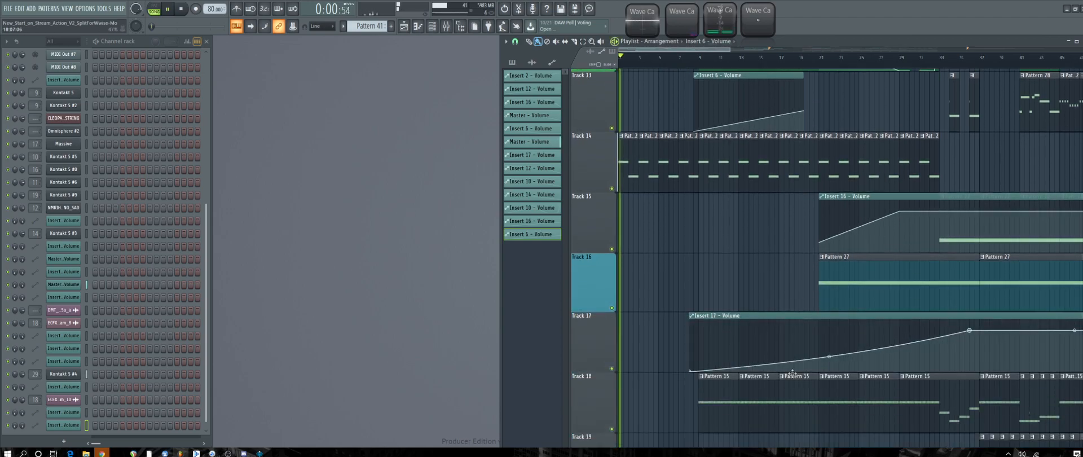
pyautogui.scroll(-4, 793, 371)
pyautogui.scroll(7, 793, 370)
pyautogui.scroll(-2, 793, 370)
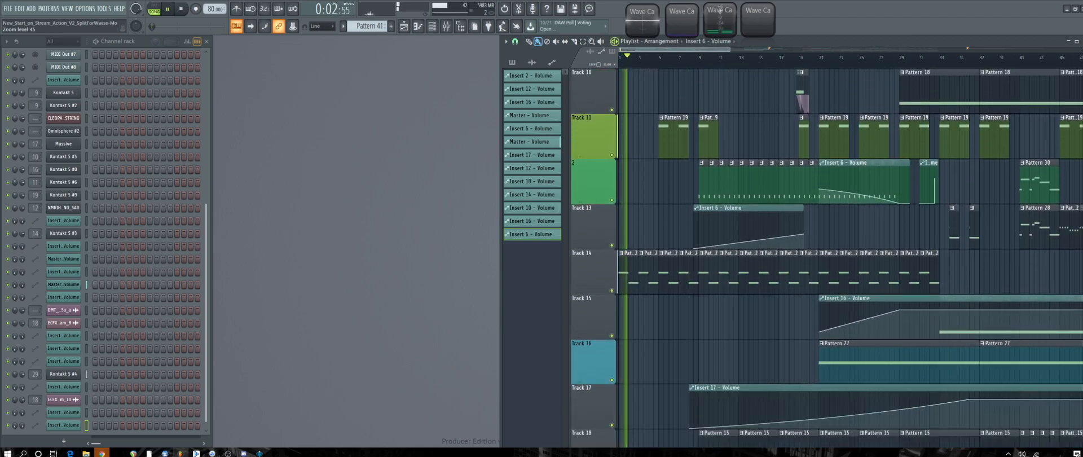
pyautogui.moveTo(1081, 56); pyautogui.dragTo(1081, 60)
pyautogui.scroll(-3, 925, 218)
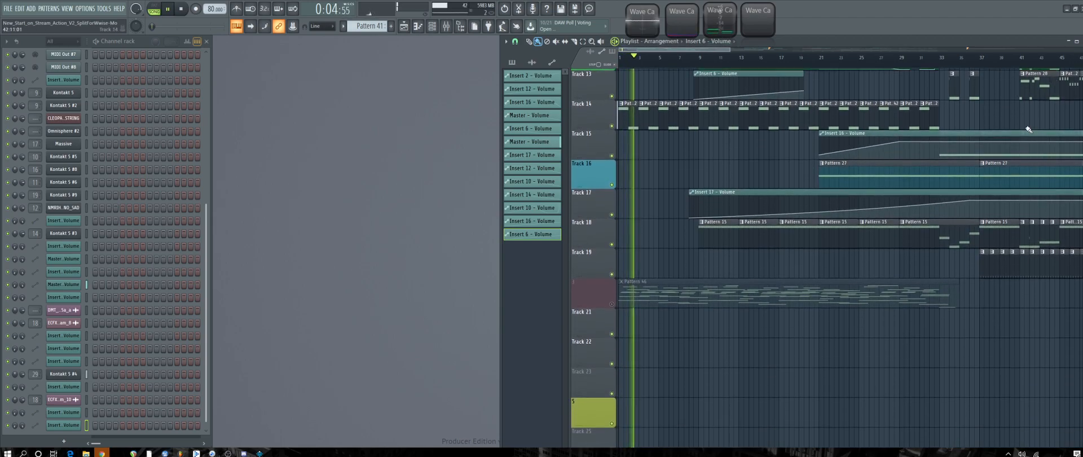
pyautogui.scroll(12, 1027, 129)
pyautogui.moveTo(1081, 56); pyautogui.dragTo(1081, 58)
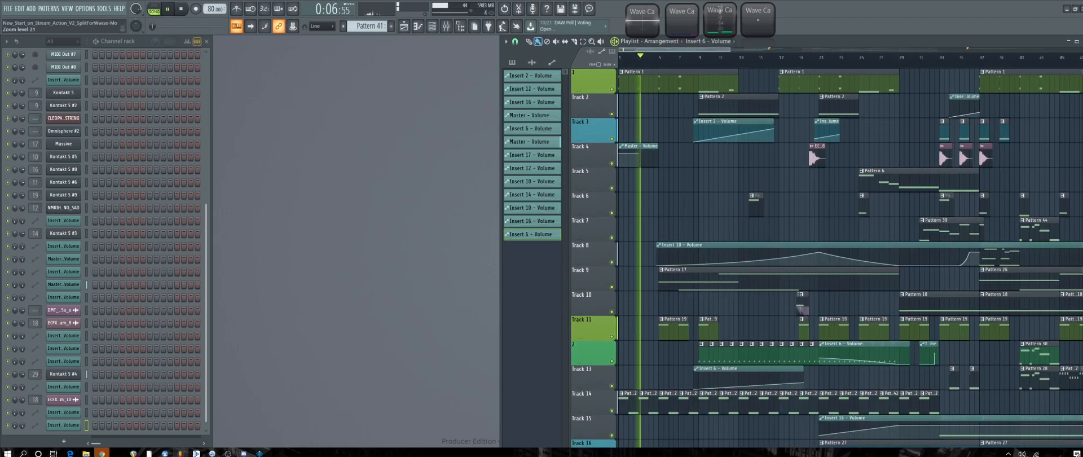
pyautogui.scroll(-2, 826, 258)
pyautogui.scroll(-2, 826, 258)
pyautogui.scroll(1, 827, 258)
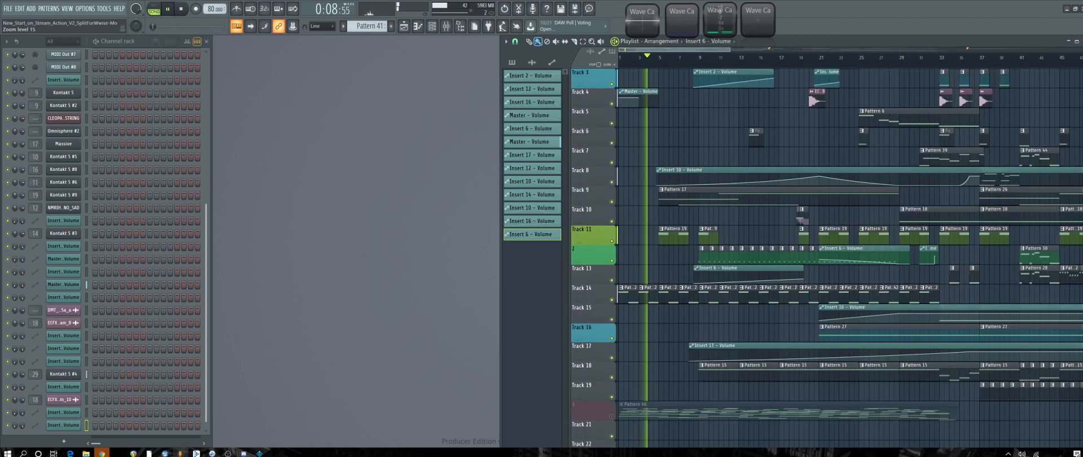
pyautogui.scroll(1, 989, 63)
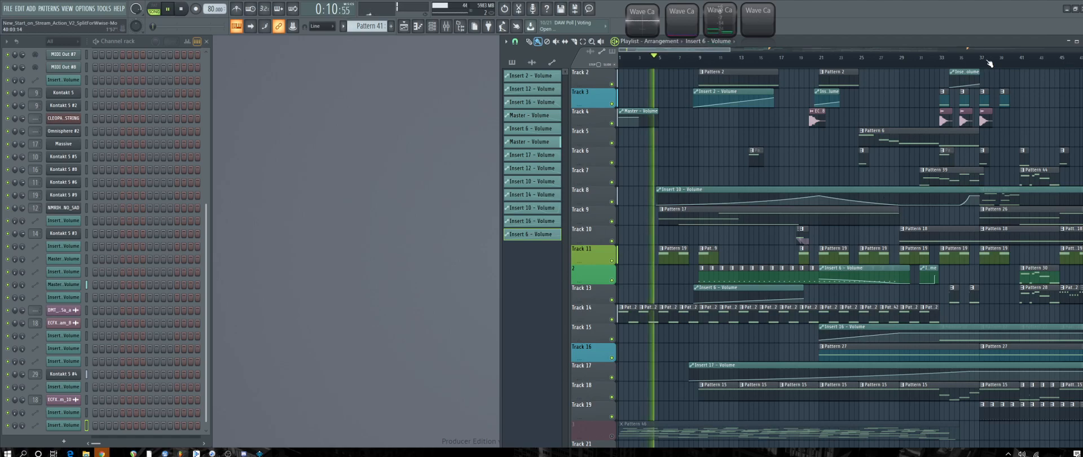
# Widen the playlist up to the channel rack and make Pattern 37 current from its clip on Track 10.
pyautogui.moveTo(500, 191); pyautogui.dragTo(212, 191)
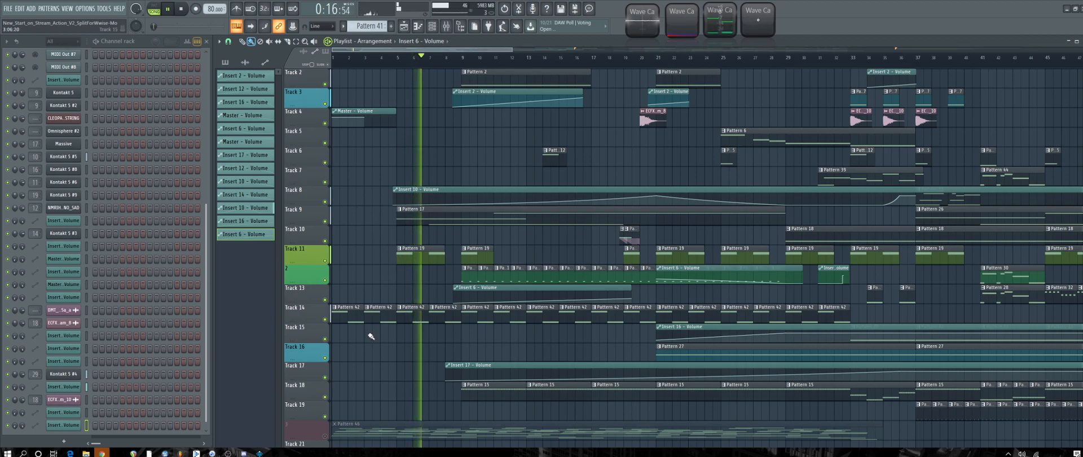
pyautogui.scroll(-1, 984, 116)
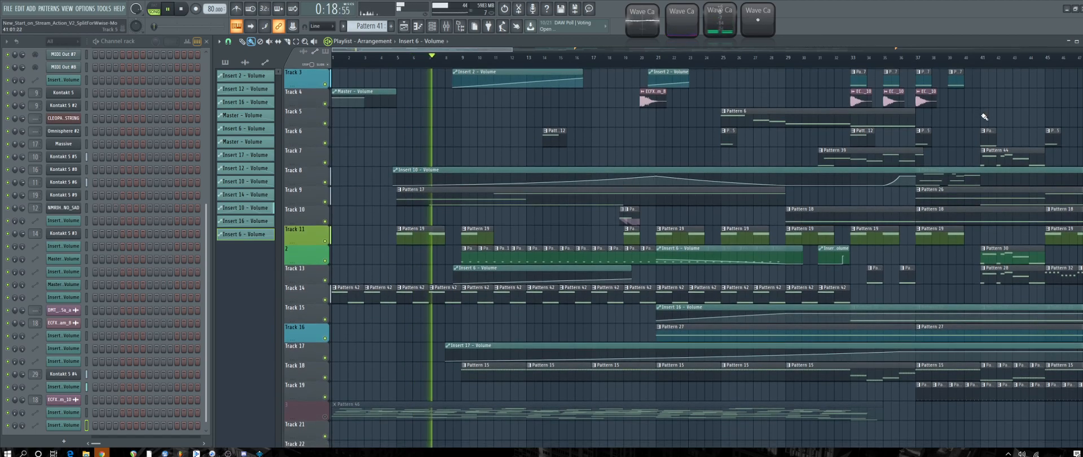
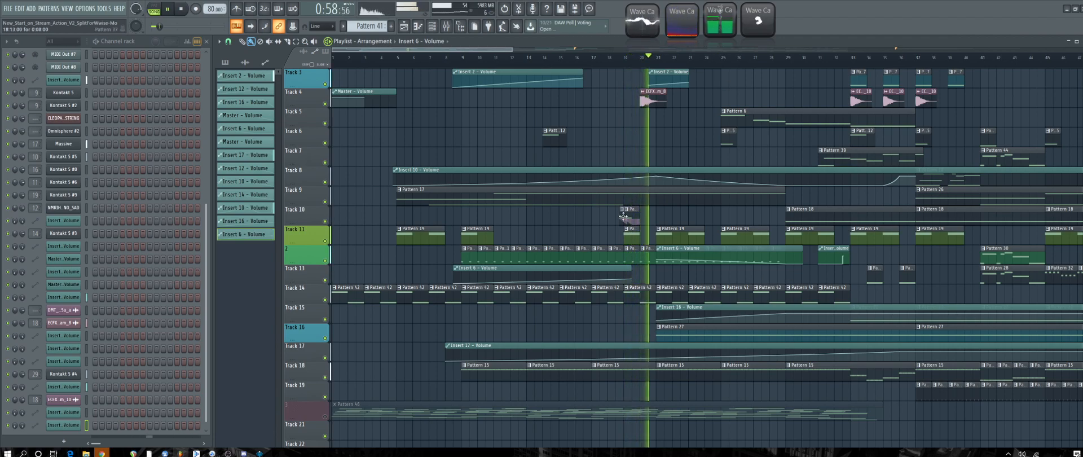
pyautogui.click(623, 216)
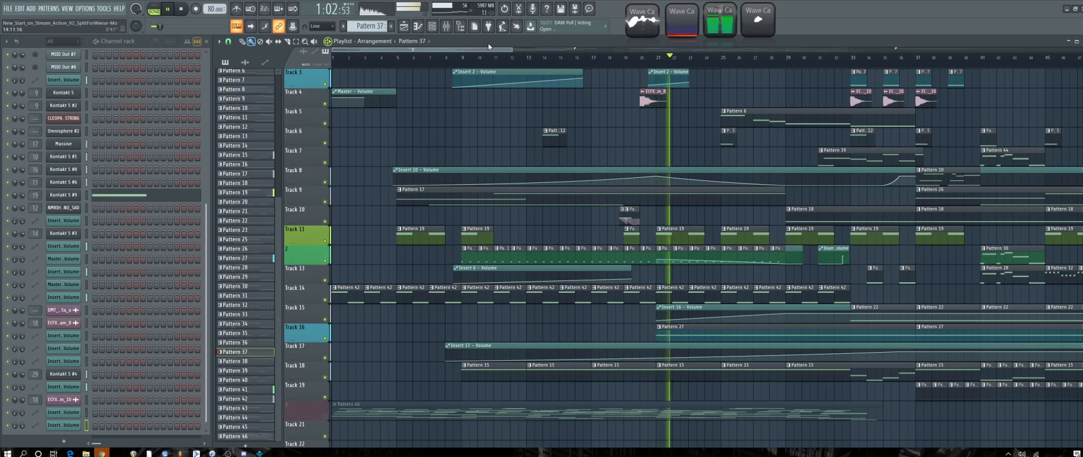
# Check which channels the Pattern 15 and Pattern 27 clips use and examine the wider arrangement while the song plays.
pyautogui.moveTo(511, 50); pyautogui.dragTo(579, 49)
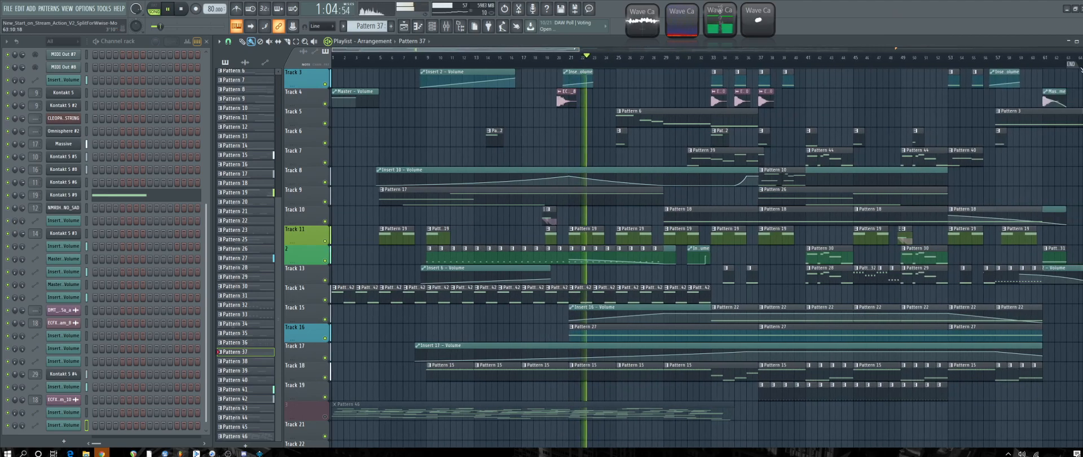
pyautogui.scroll(2, 620, 311)
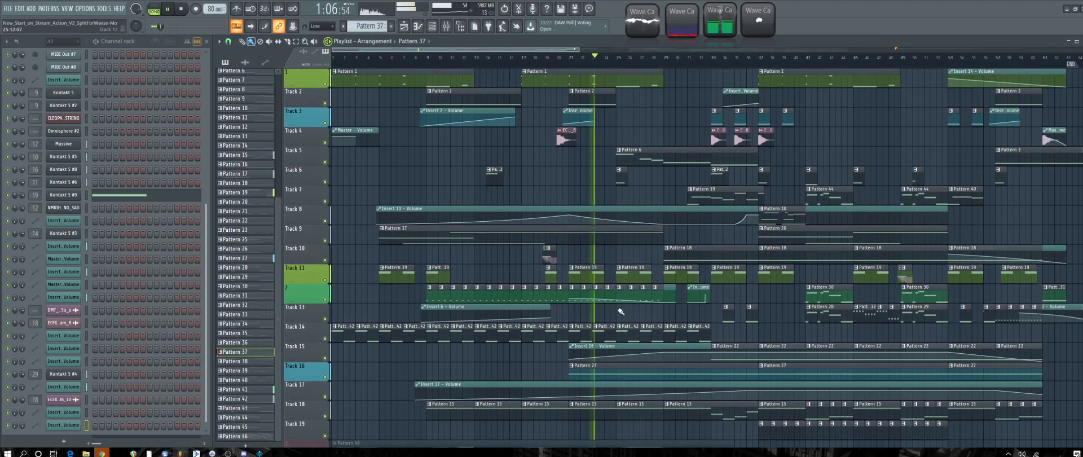
pyautogui.click(447, 413)
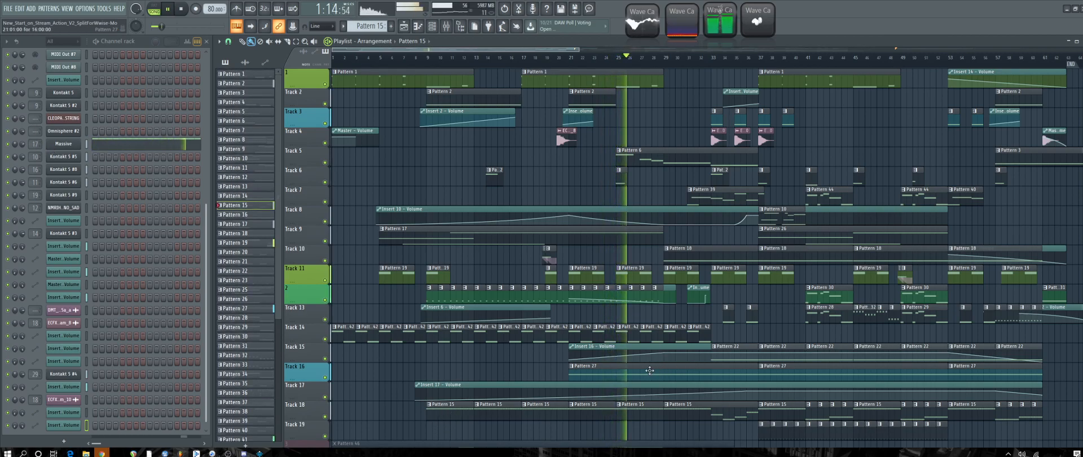
pyautogui.click(596, 366)
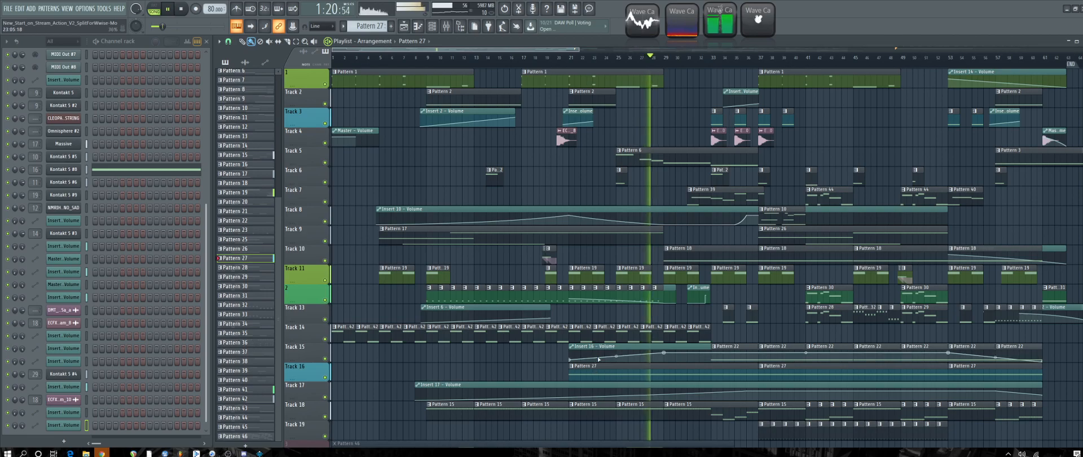
pyautogui.scroll(-4, 780, 421)
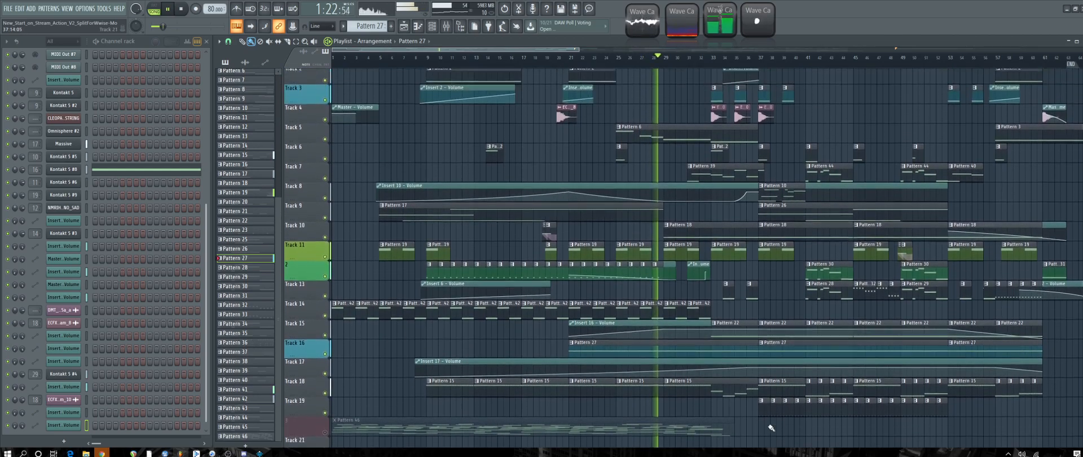
pyautogui.scroll(4, 770, 424)
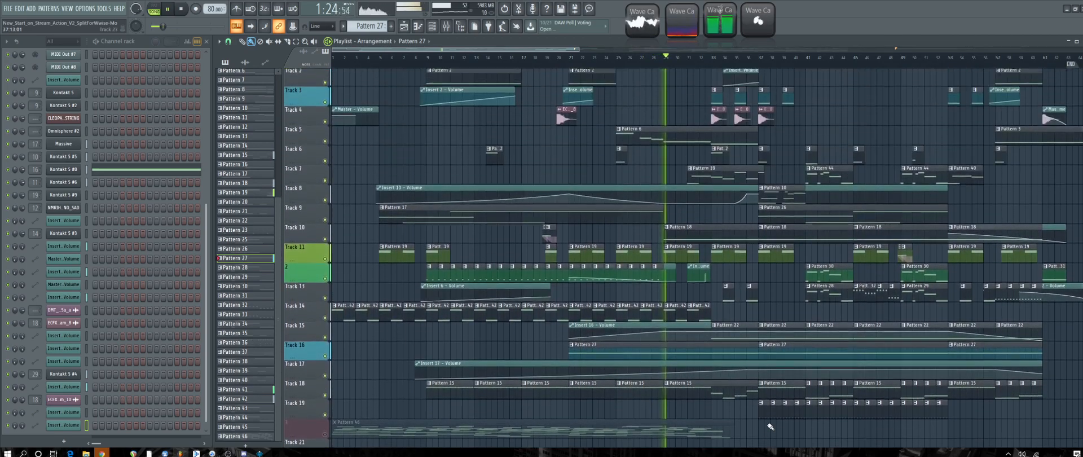
pyautogui.scroll(-2, 796, 412)
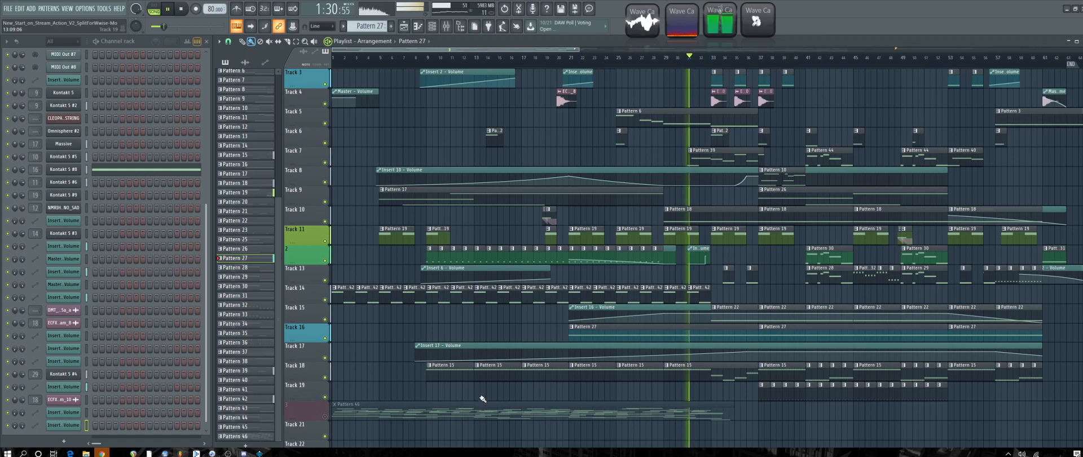
pyautogui.scroll(2, 851, 270)
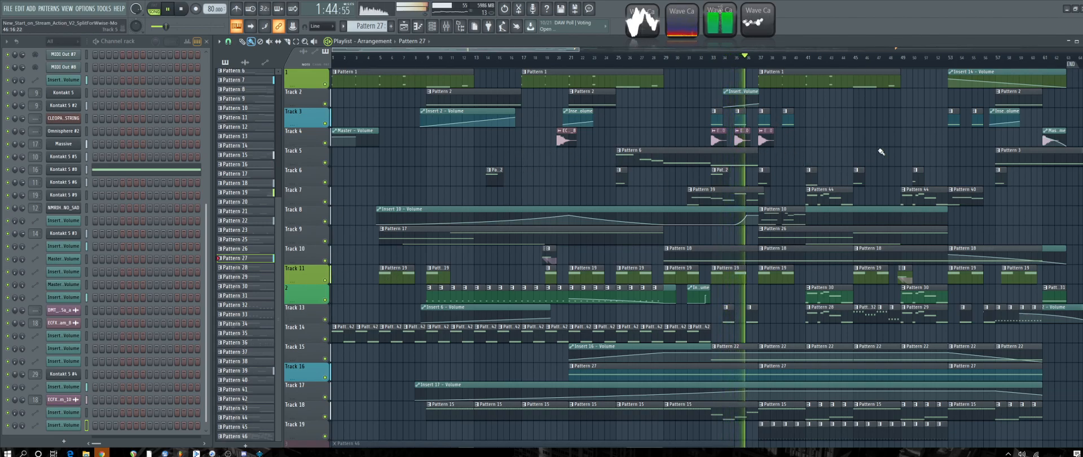
pyautogui.scroll(-2, 909, 184)
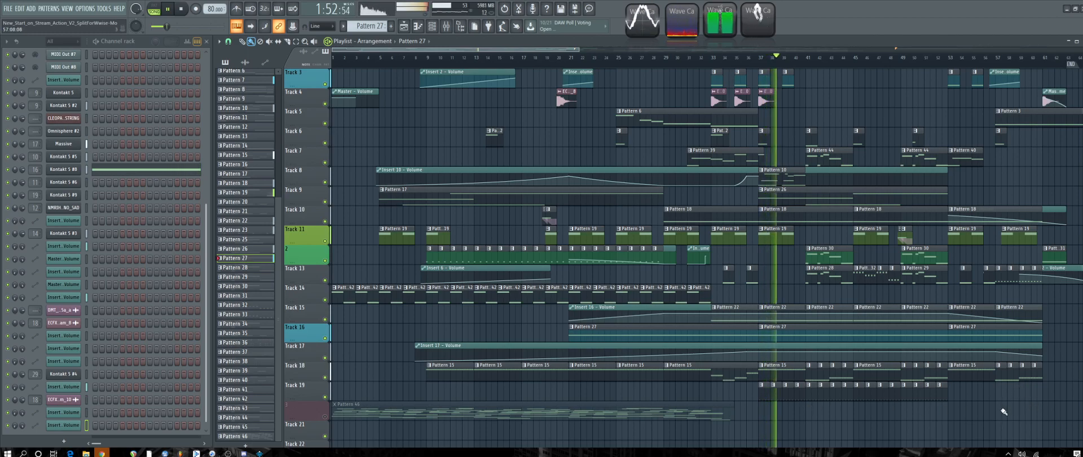
pyautogui.scroll(-2, 1004, 411)
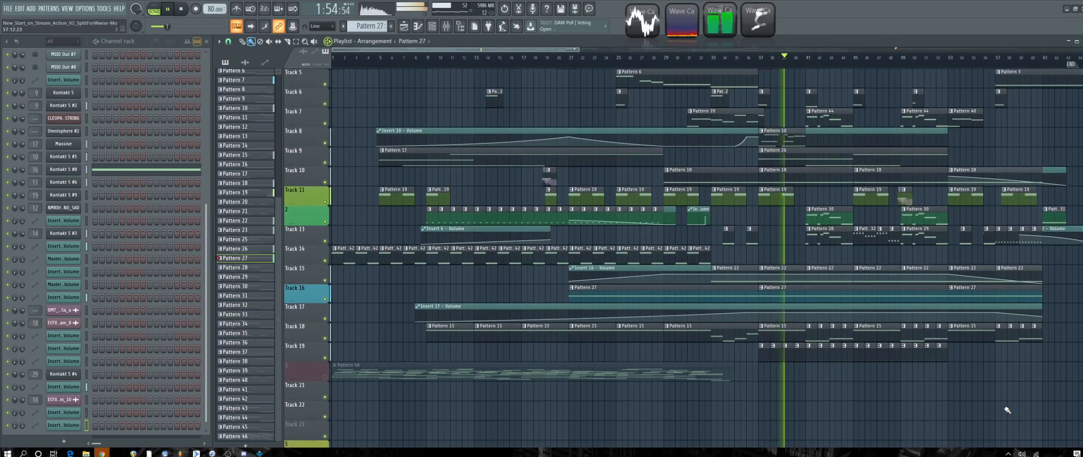
pyautogui.scroll(4, 841, 338)
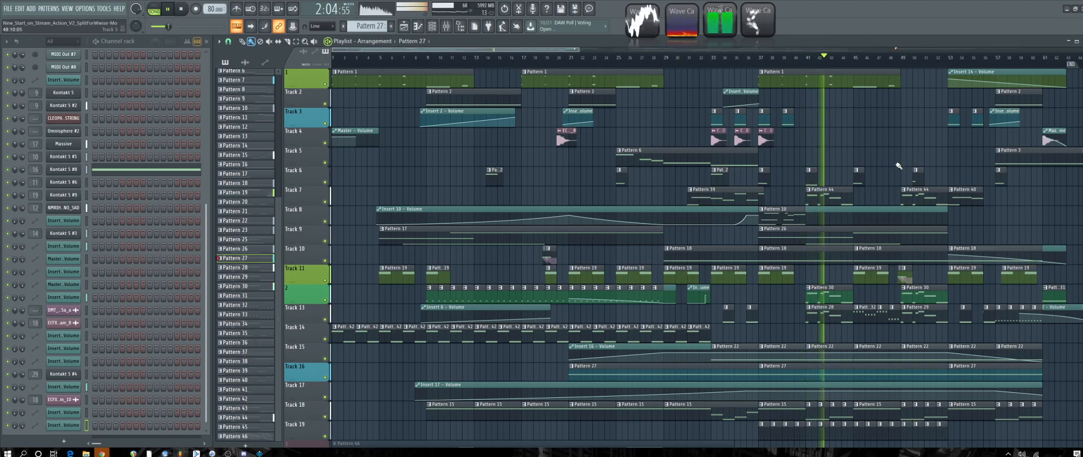
# Place a copy of the Track 7 Pattern 39 clip on Track 5 at bar 45 and shorten it to about three bars.
pyautogui.click(702, 199)
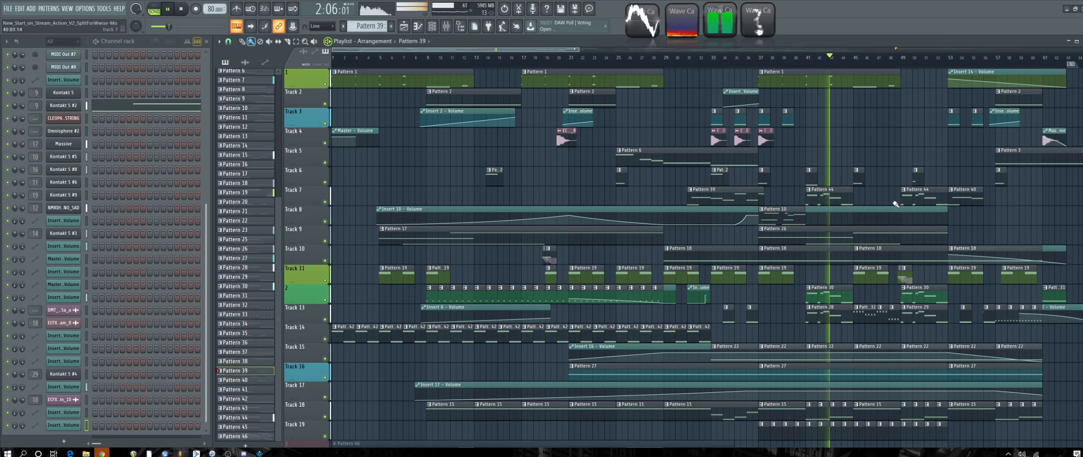
pyautogui.click(868, 160)
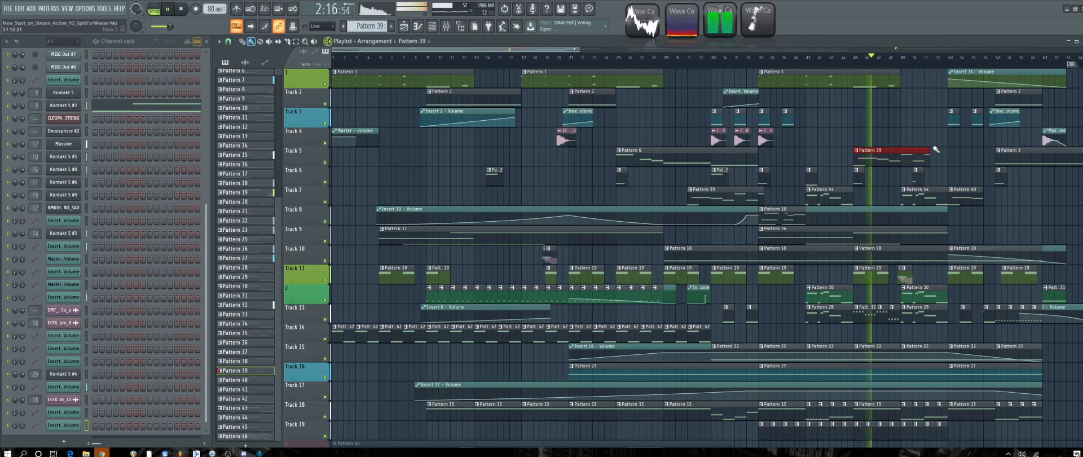
pyautogui.moveTo(910, 157); pyautogui.dragTo(899, 158)
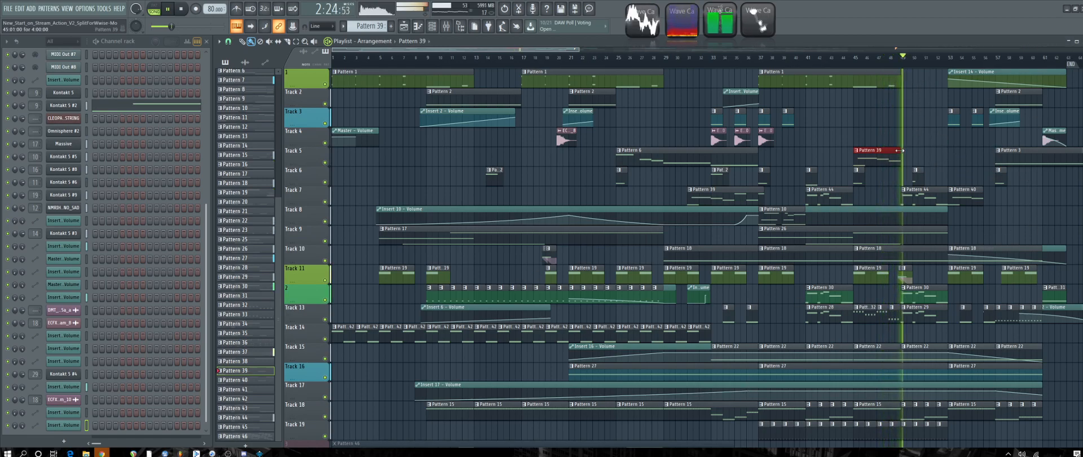
pyautogui.moveTo(892, 159); pyautogui.dragTo(889, 160)
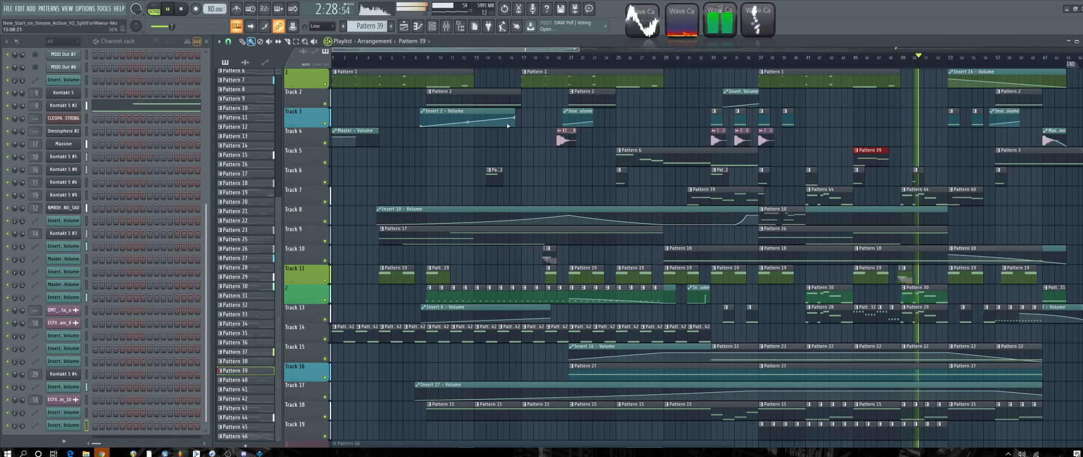
# Stop playback, set the song tempo to 100 BPM and dismiss the request to restretch all channels.
pyautogui.press('space')
pyautogui.rightClick(213, 9)
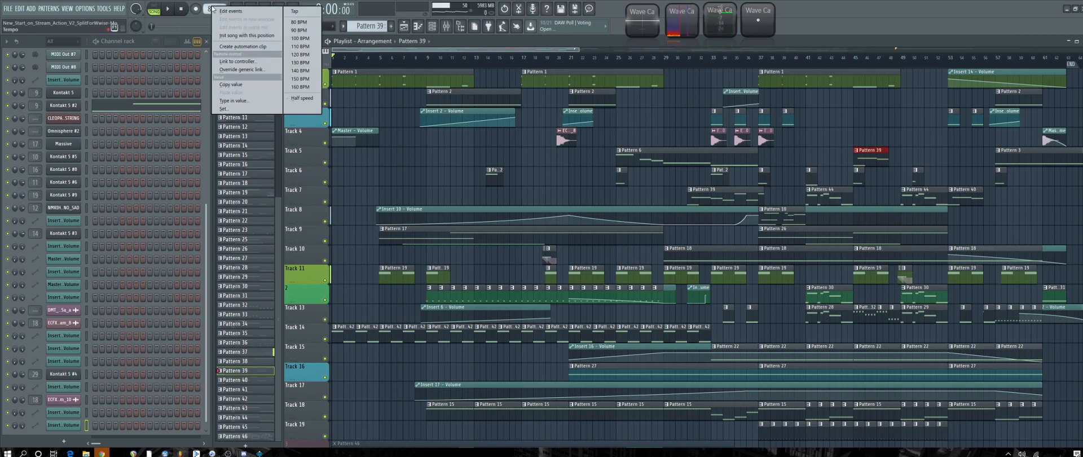
pyautogui.click(297, 39)
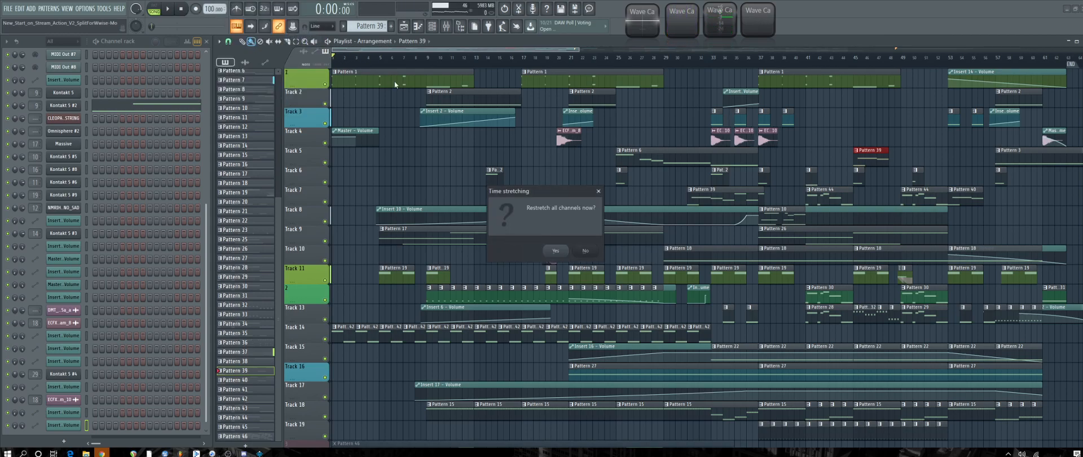
pyautogui.click(598, 191)
# Unmute the Pattern 46 track to hear it with the start of the song, and mute it again.
pyautogui.scroll(-3, 395, 293)
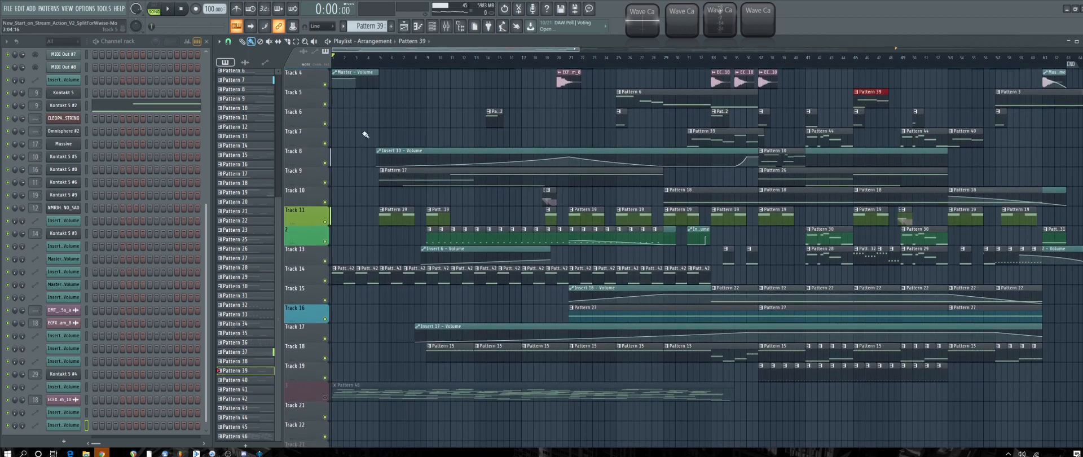
pyautogui.click(329, 398)
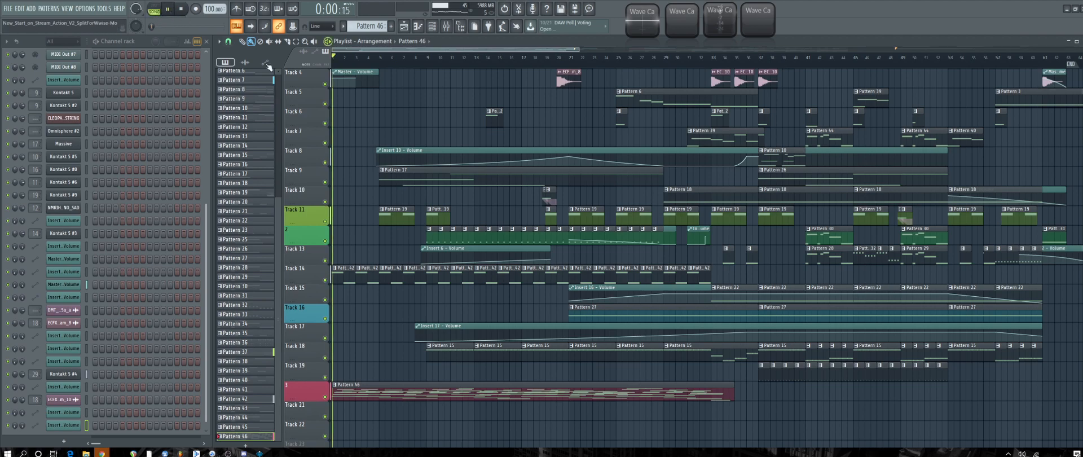
pyautogui.click(326, 398)
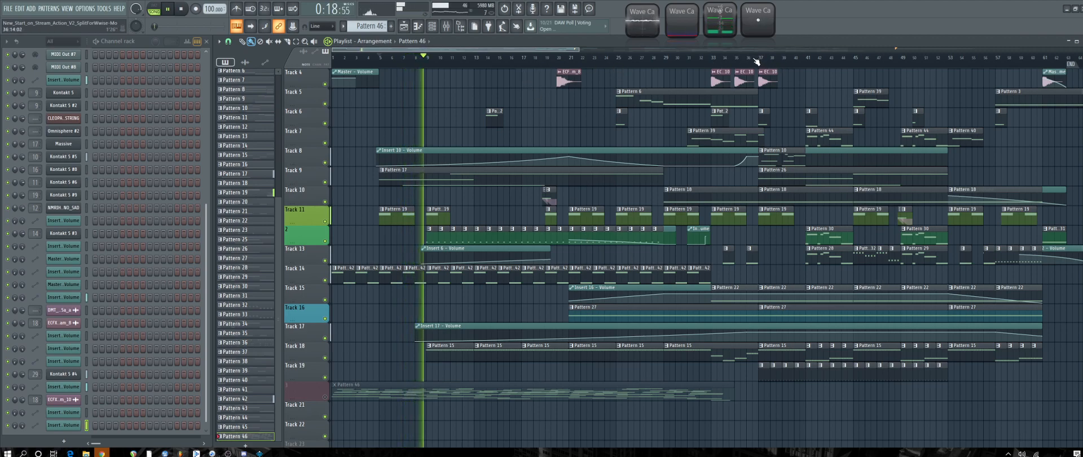
# Continue playback from about bar 31 and move the Pattern 39 clip at bar 45 from Track 5 to Track 7.
pyautogui.click(682, 57)
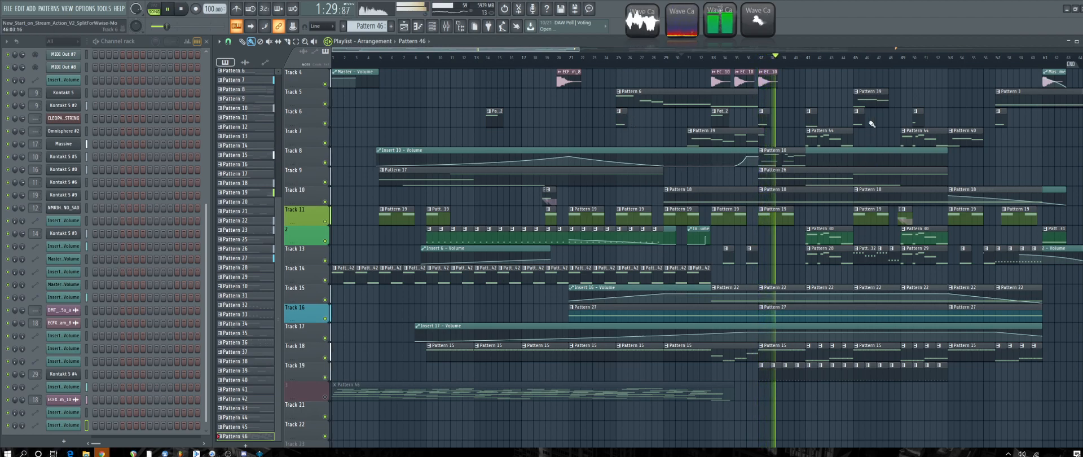
pyautogui.moveTo(869, 105); pyautogui.dragTo(869, 131)
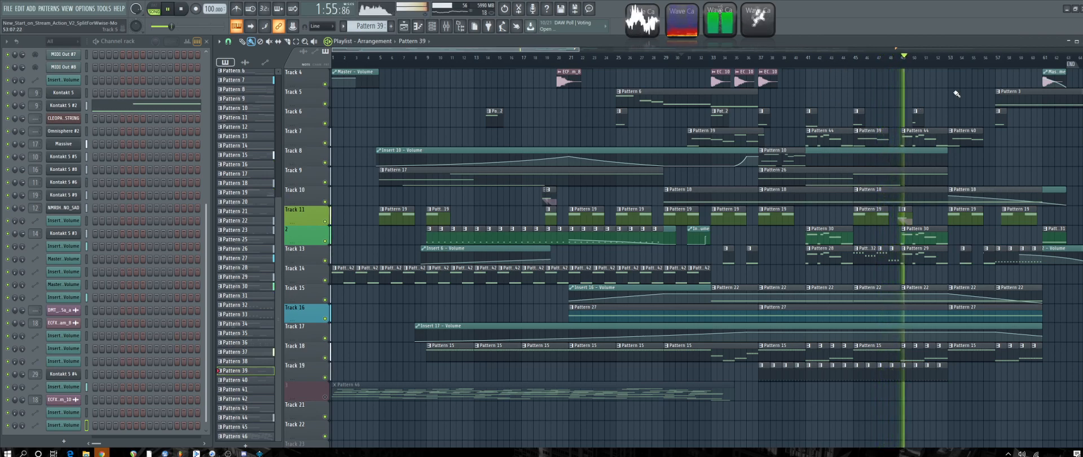
# Examine the end of the song and the material beyond it across all tracks while the song plays.
pyautogui.moveTo(571, 49); pyautogui.dragTo(688, 72)
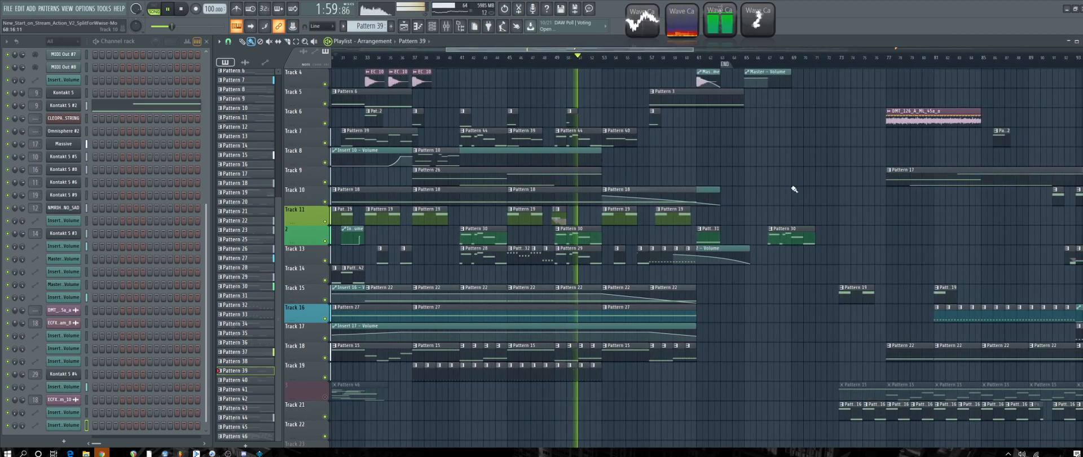
pyautogui.scroll(-2, 781, 176)
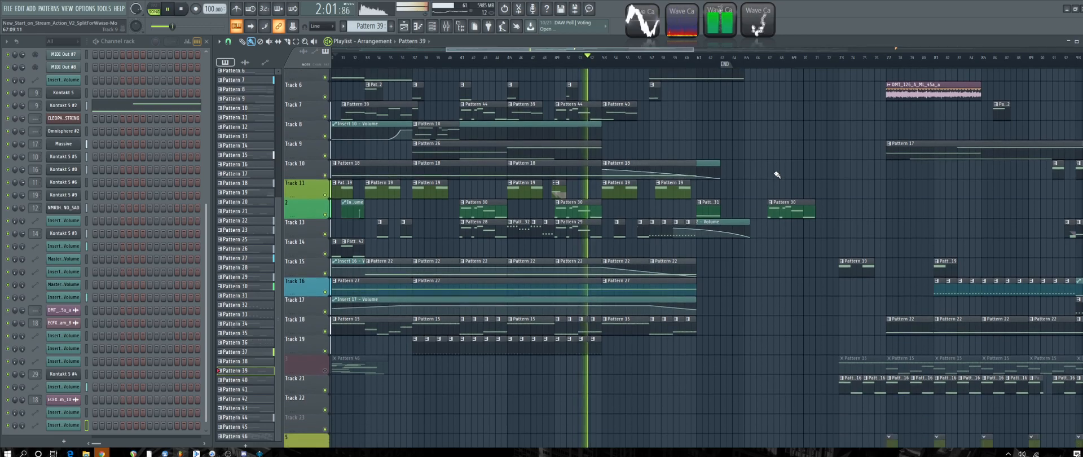
pyautogui.moveTo(695, 49); pyautogui.dragTo(895, 50)
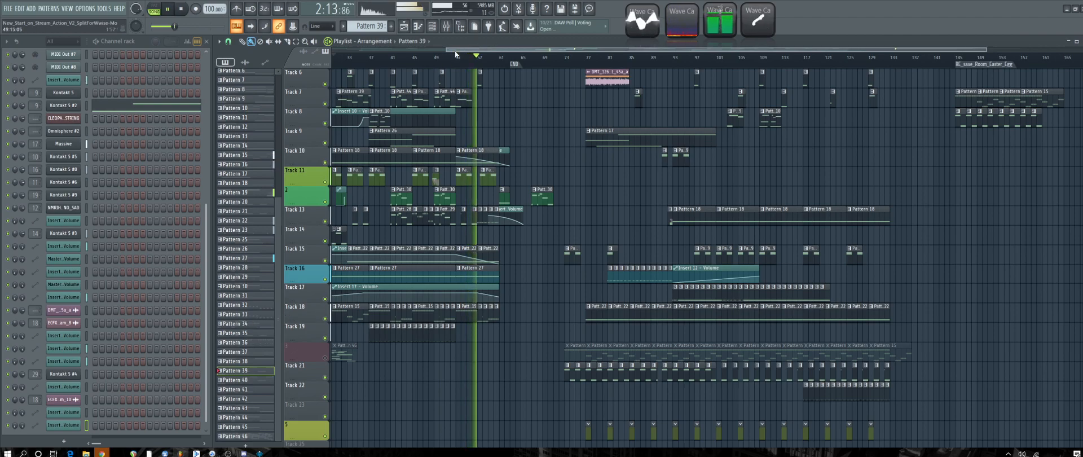
pyautogui.moveTo(455, 49); pyautogui.dragTo(362, 63)
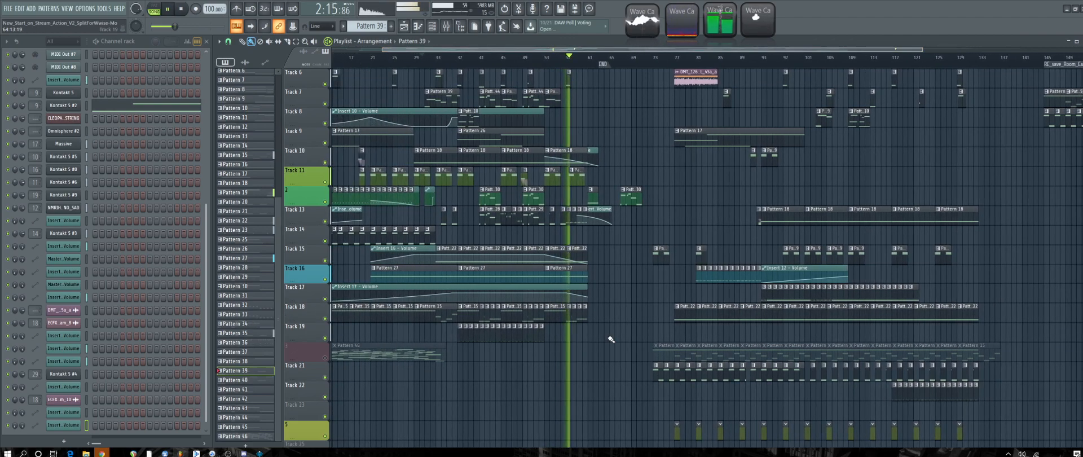
pyautogui.moveTo(922, 49); pyautogui.dragTo(719, 48)
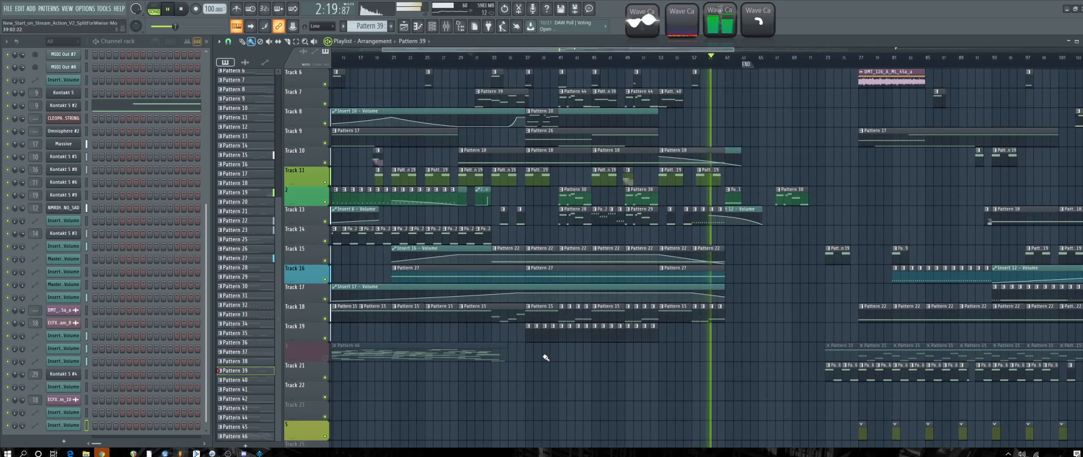
pyautogui.scroll(5, 783, 116)
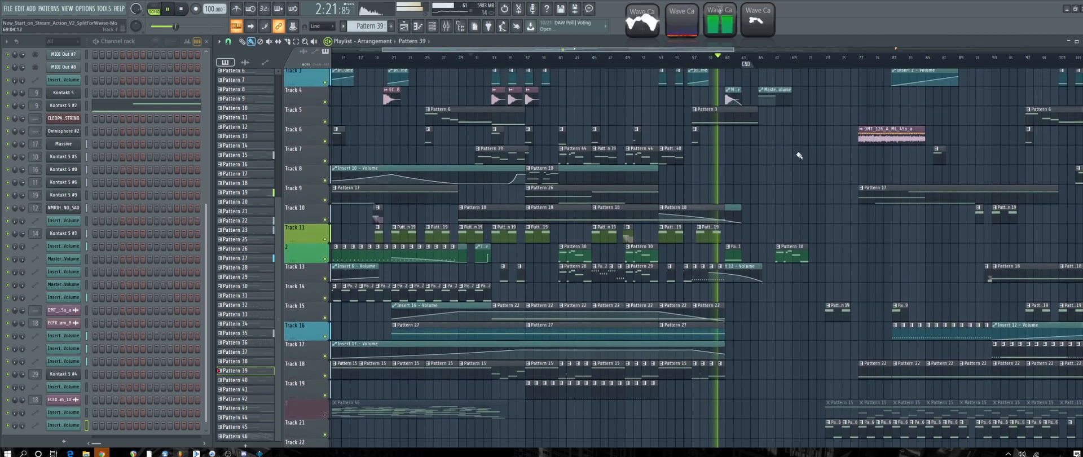
pyautogui.scroll(-3, 800, 160)
pyautogui.scroll(4, 800, 162)
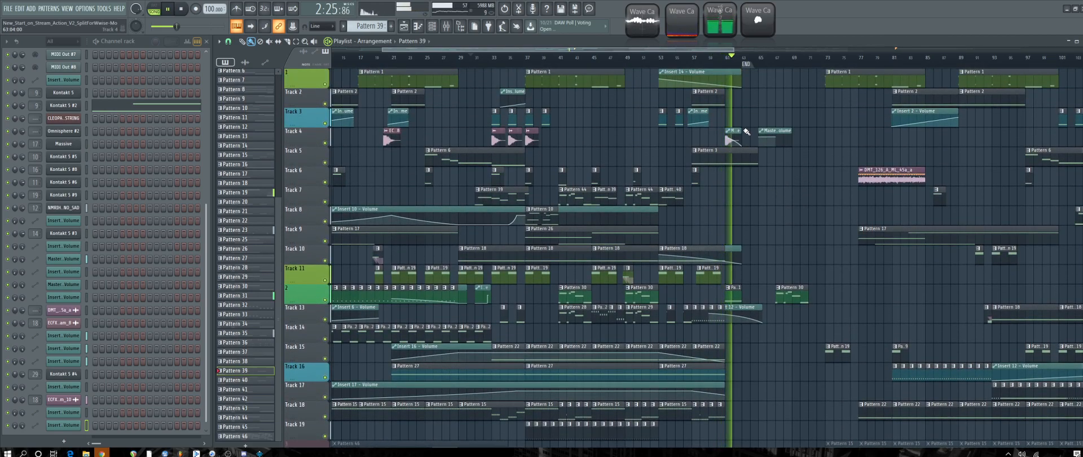
# Move the Master volume automation clip at bar 63 from Track 4 to Track 3, replay the ending and undo the last change.
pyautogui.click(736, 115)
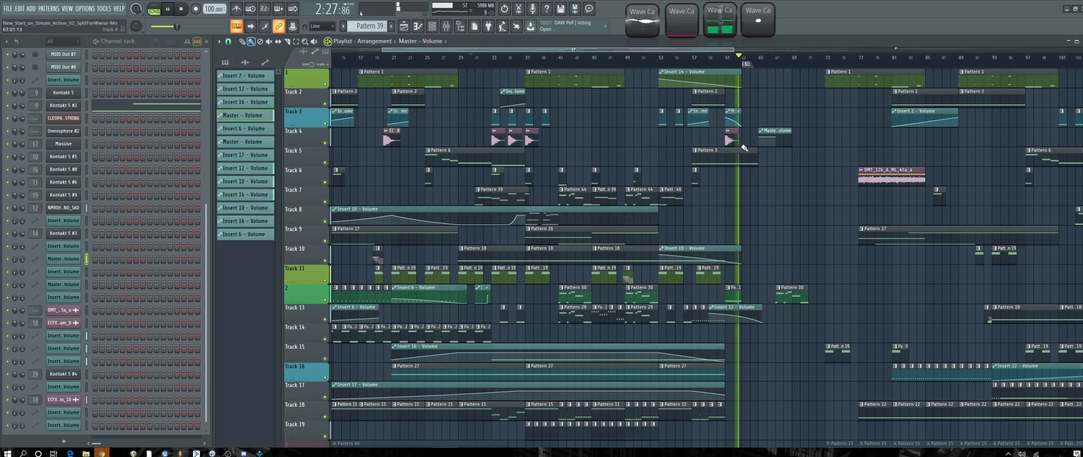
pyautogui.click(709, 62)
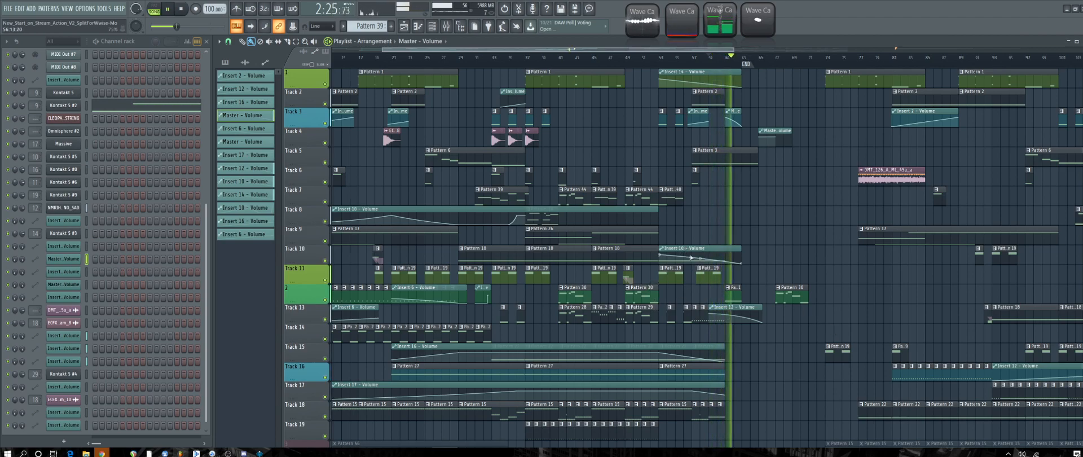
pyautogui.hotkey('ctrl', 'z')
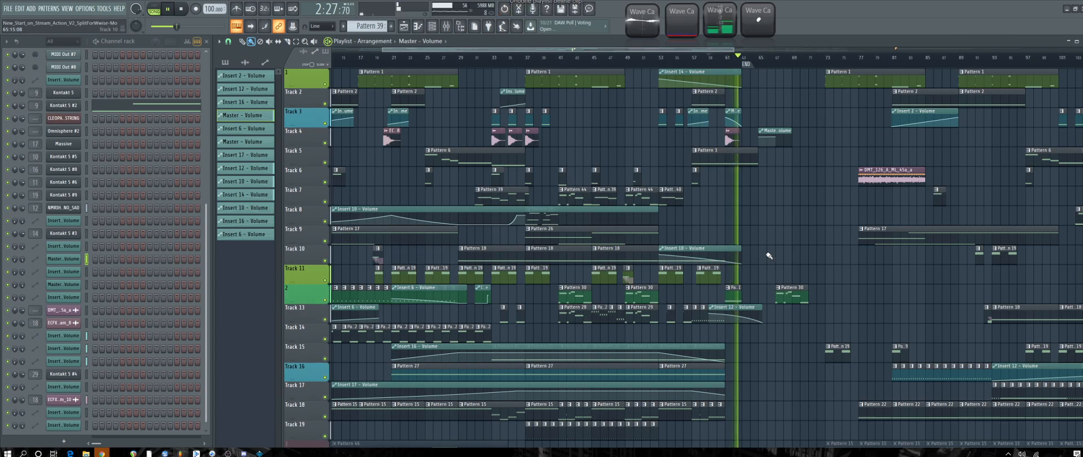
# Stop playback and move the Pattern 30 clip beyond the song's end on the green track to bar 73.
pyautogui.press('space')
pyautogui.scroll(-5, 377, 384)
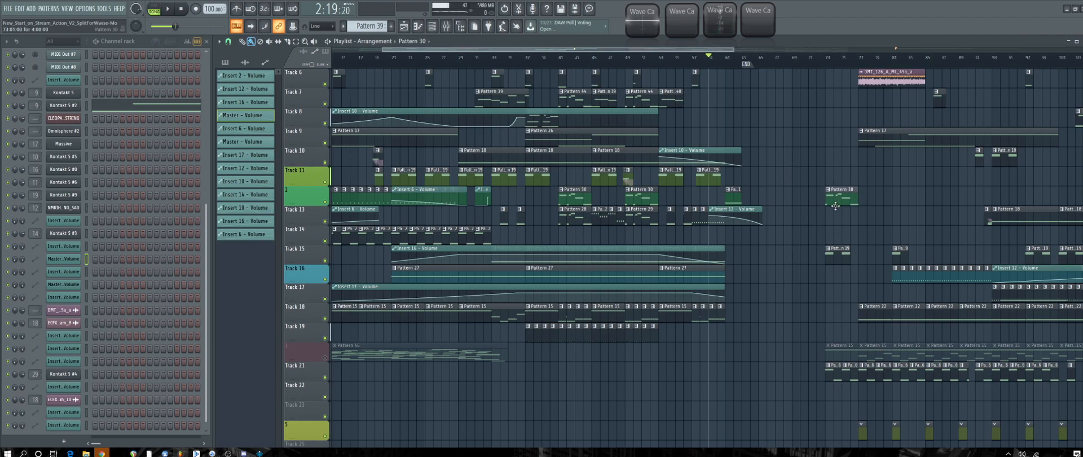
pyautogui.click(835, 204)
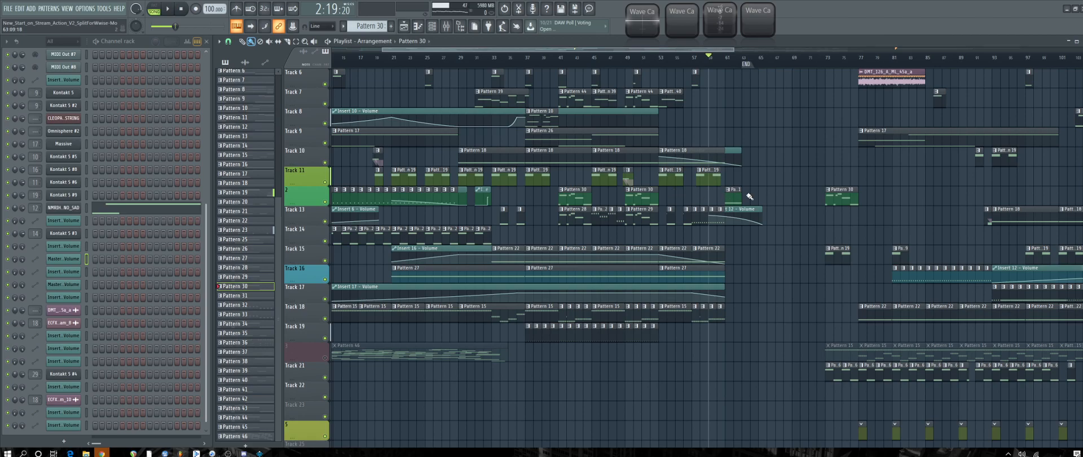
# Shorten the Master volume automation clip at bar 65 on Track 4 to about two bars.
pyautogui.scroll(3, 733, 214)
pyautogui.scroll(2, 778, 226)
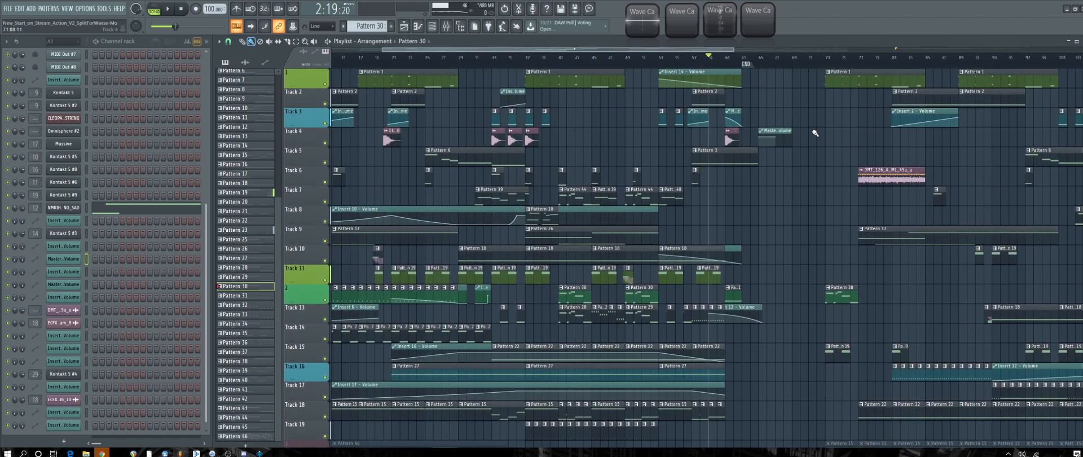
pyautogui.moveTo(792, 138); pyautogui.dragTo(773, 144)
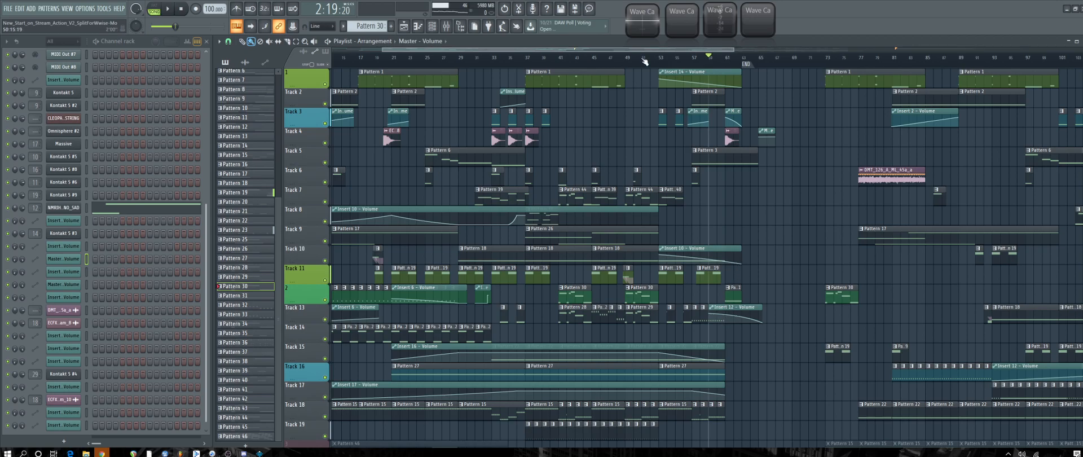
# Set the playback position to bar 53 and examine the whole arrangement, including the RE save room Easter egg section.
pyautogui.moveTo(652, 51); pyautogui.dragTo(693, 60)
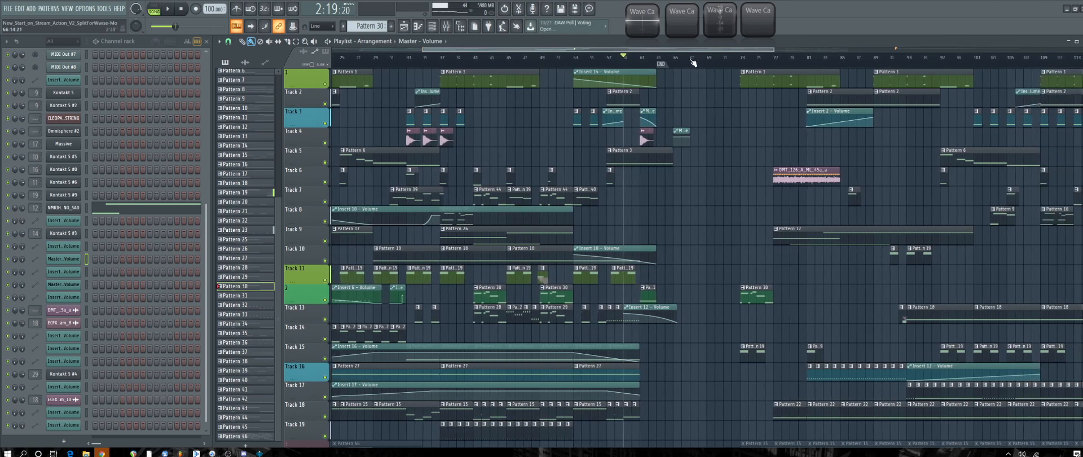
pyautogui.moveTo(574, 56)
pyautogui.mouseDown()
pyautogui.moveTo(540, 55)
pyautogui.moveTo(575, 57)
pyautogui.mouseUp()
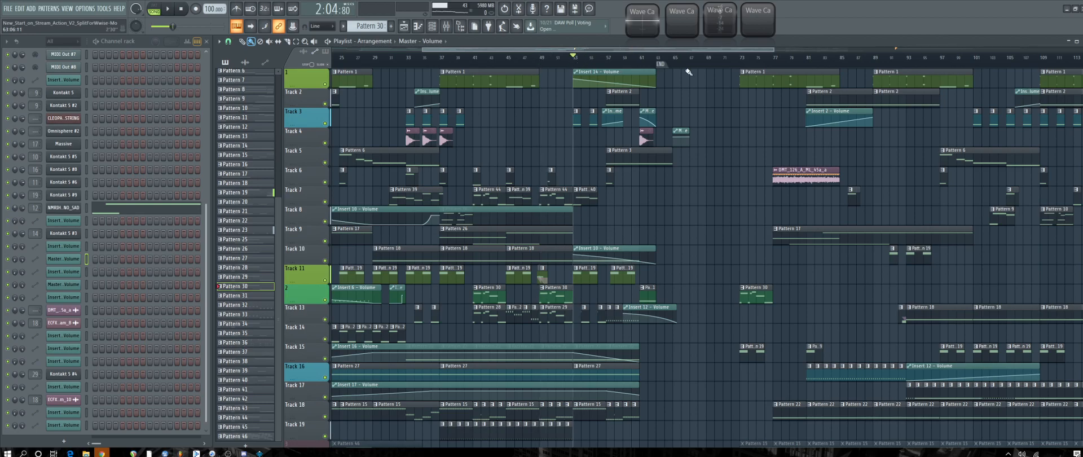
pyautogui.moveTo(762, 50); pyautogui.dragTo(665, 56)
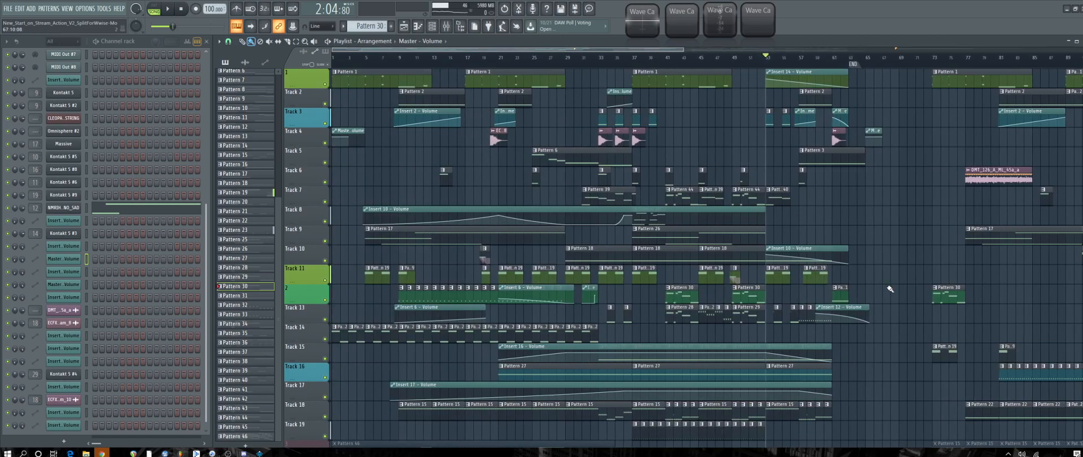
pyautogui.scroll(-3, 880, 266)
pyautogui.scroll(-2, 880, 266)
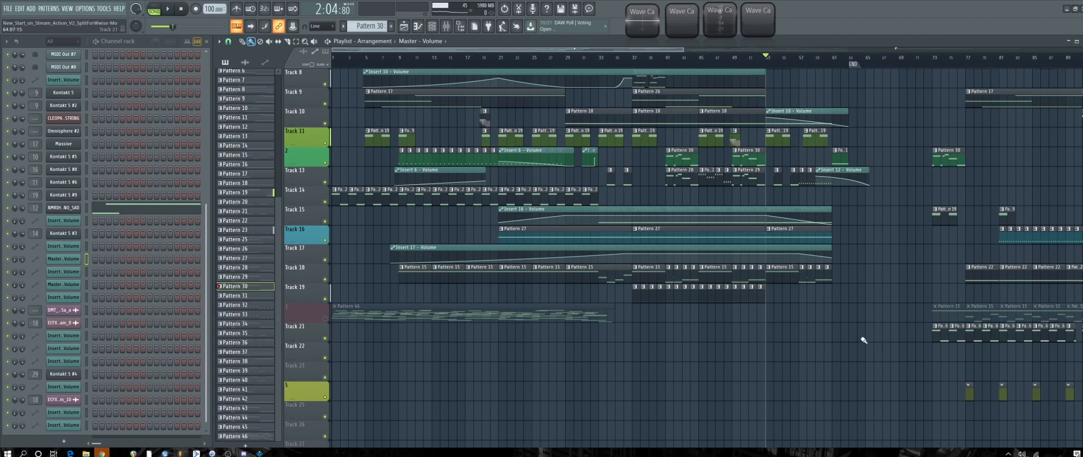
pyautogui.scroll(3, 975, 426)
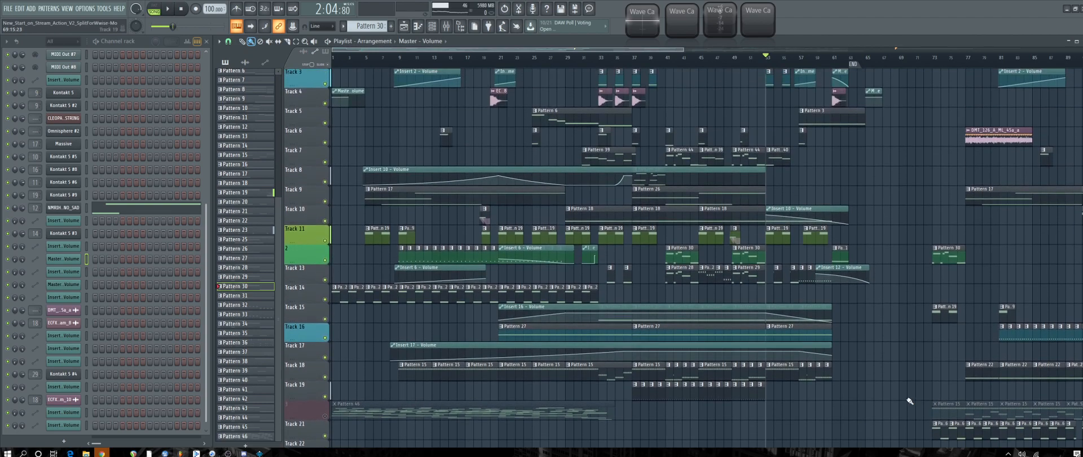
pyautogui.scroll(1, 923, 440)
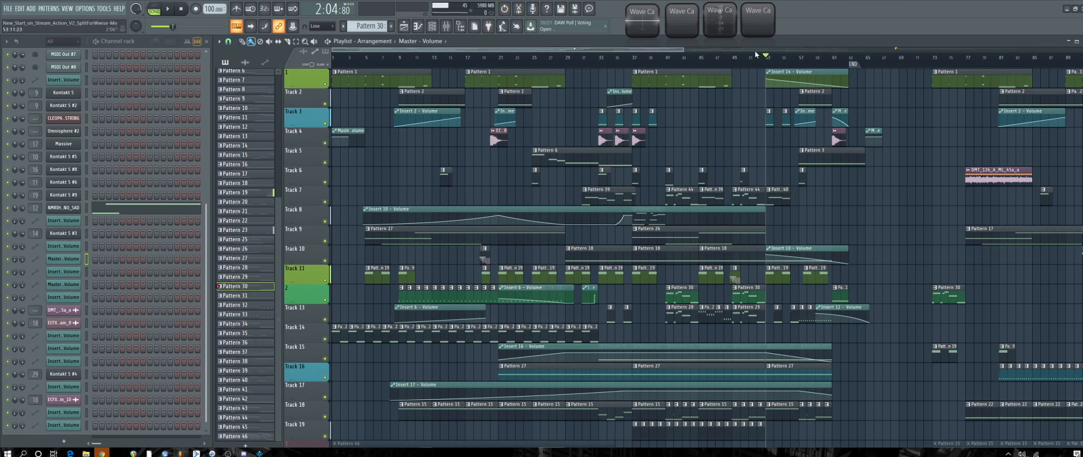
pyautogui.moveTo(684, 50); pyautogui.dragTo(702, 113)
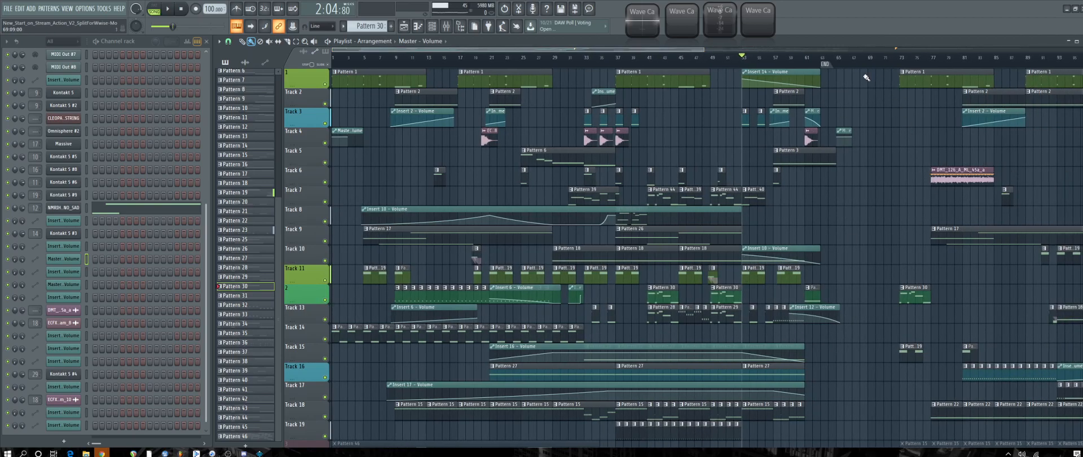
pyautogui.moveTo(695, 50); pyautogui.dragTo(1063, 120)
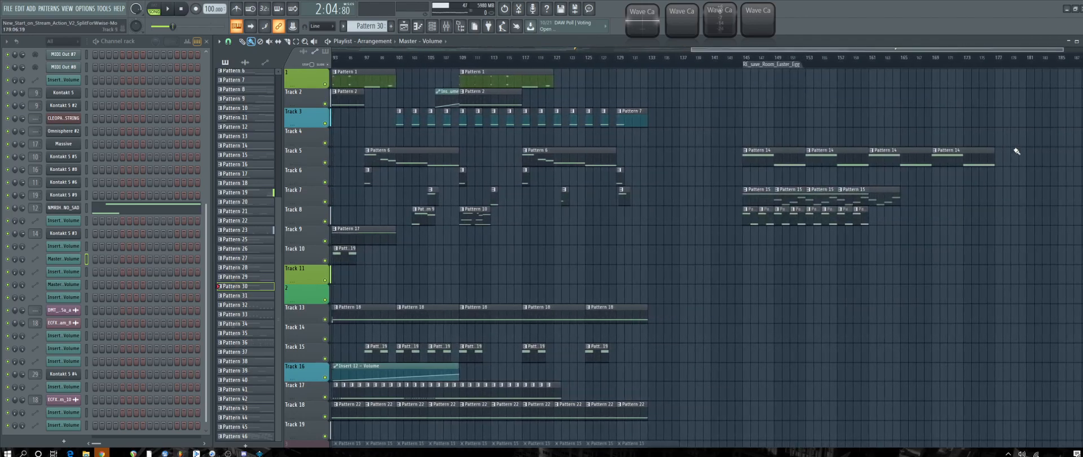
pyautogui.moveTo(812, 49); pyautogui.dragTo(546, 87)
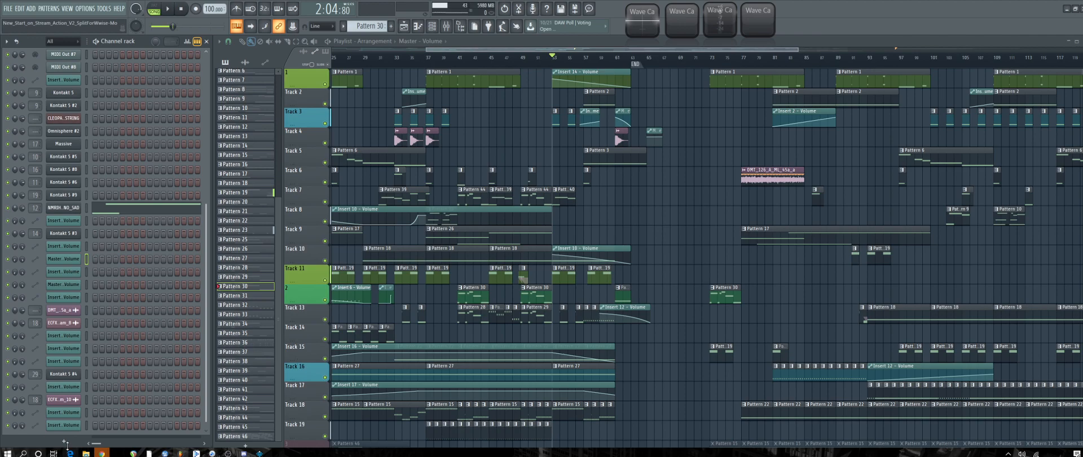
# Switch to the SoundCloud window in Chrome, open the "ThoughT - Spacelight" track page and select its web address.
pyautogui.click(102, 453)
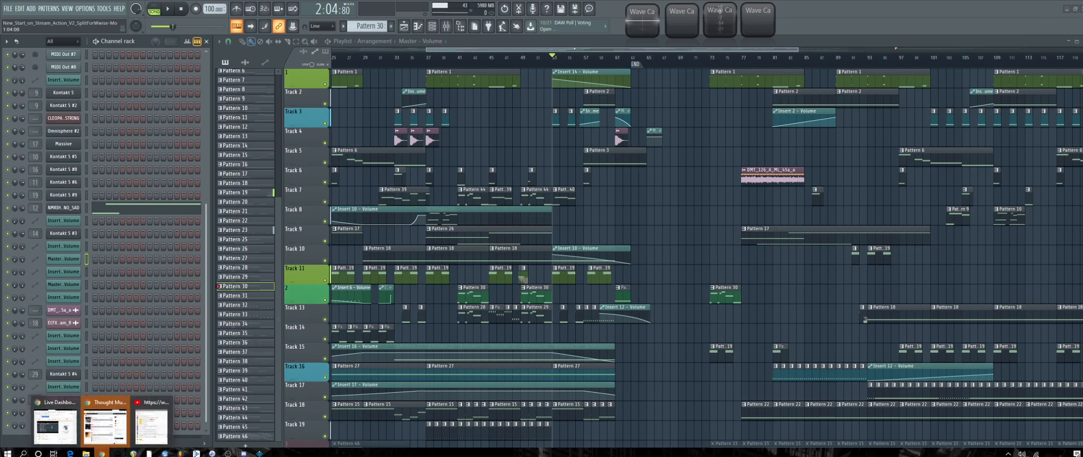
pyautogui.click(106, 425)
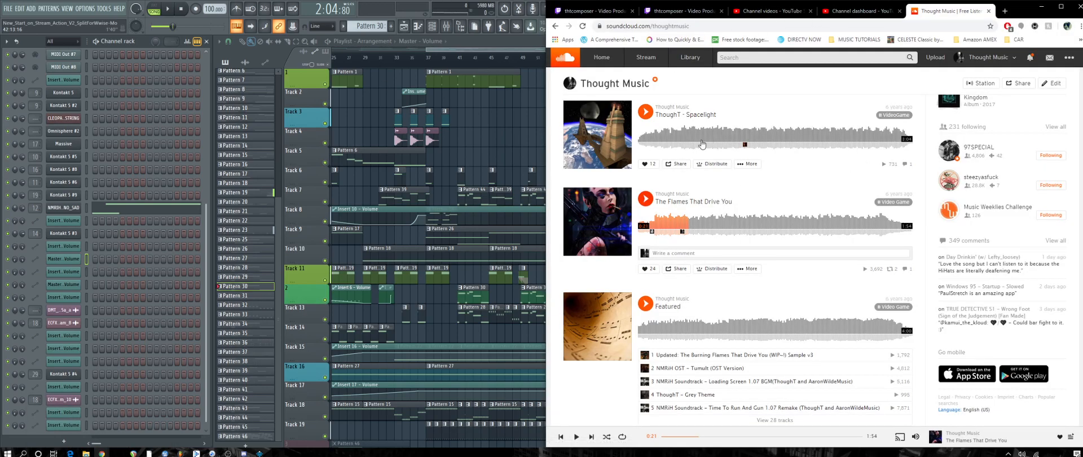
pyautogui.scroll(1, 669, 330)
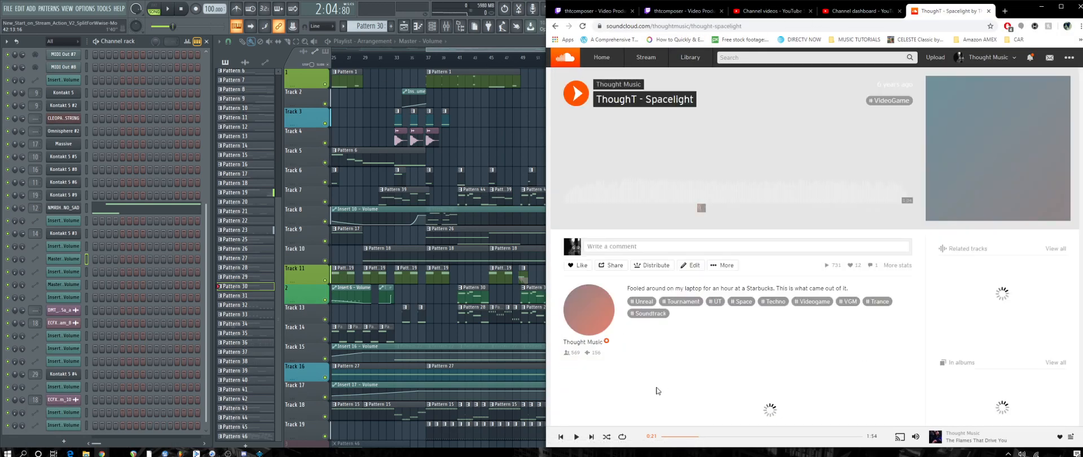
pyautogui.click(920, 26)
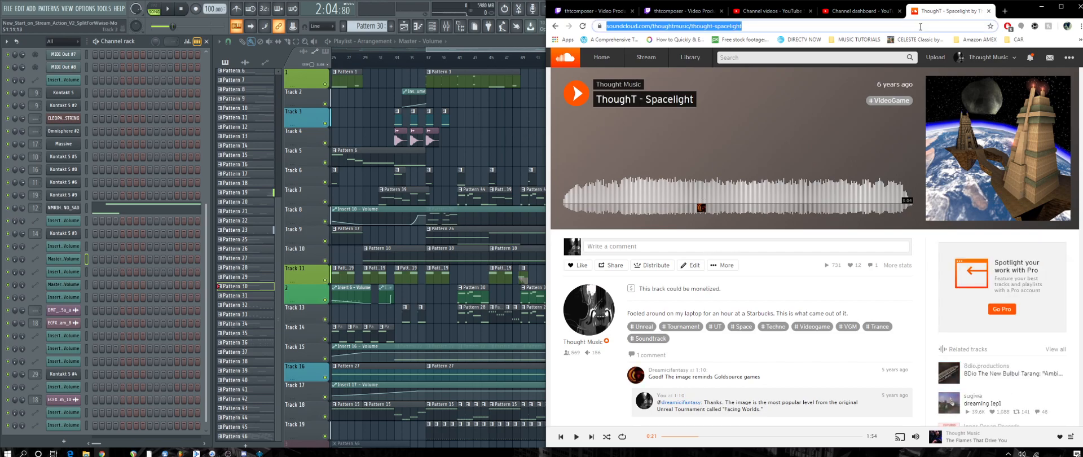
# Search SoundCloud for "Mech99".
pyautogui.click(739, 58)
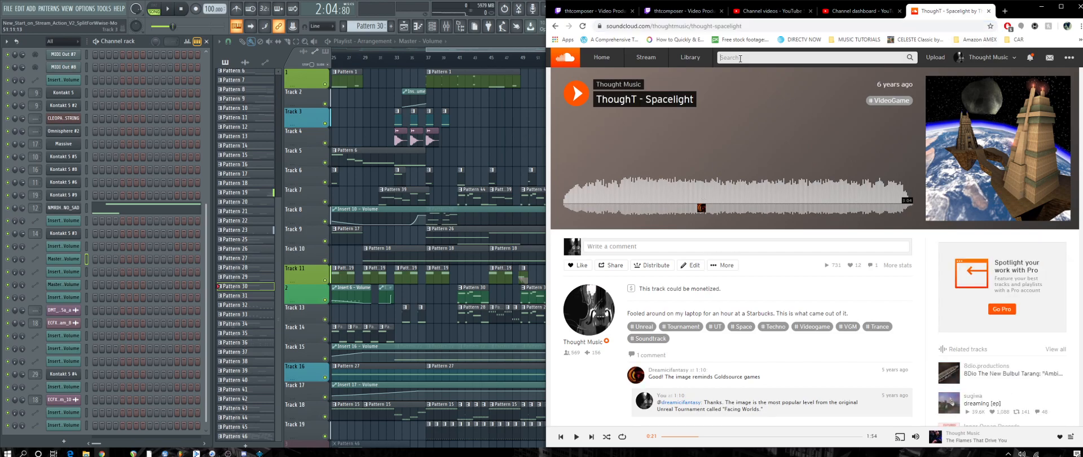
pyautogui.write('Mech99')
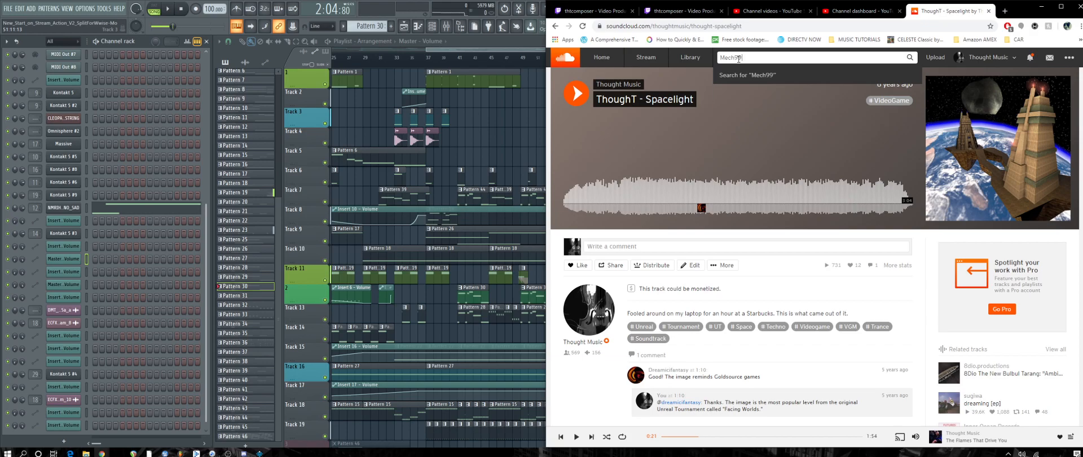
pyautogui.press('Return')
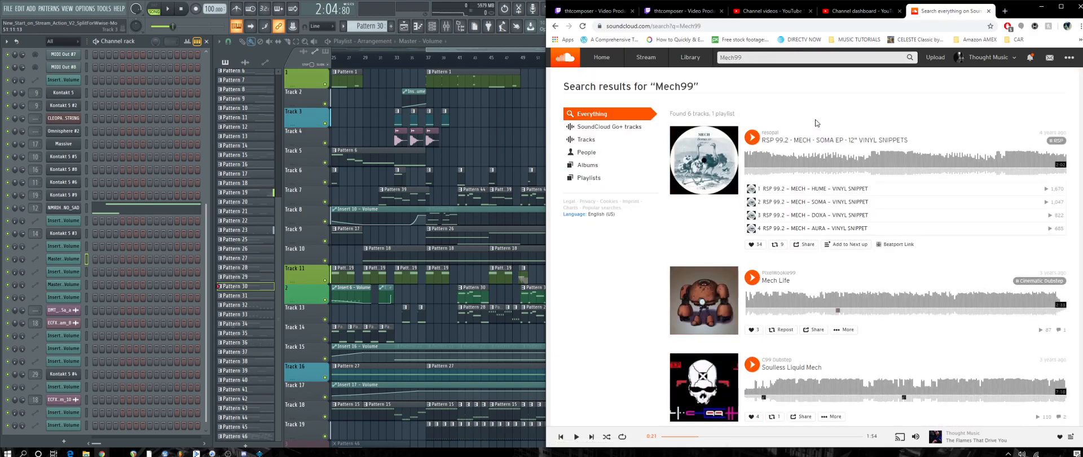
# Search SoundCloud for "Michael van den bos" and play the "BotMCA #10 (UT redux v2)" track from the results.
pyautogui.moveTo(747, 58); pyautogui.dragTo(573, 61)
pyautogui.write('Mich')
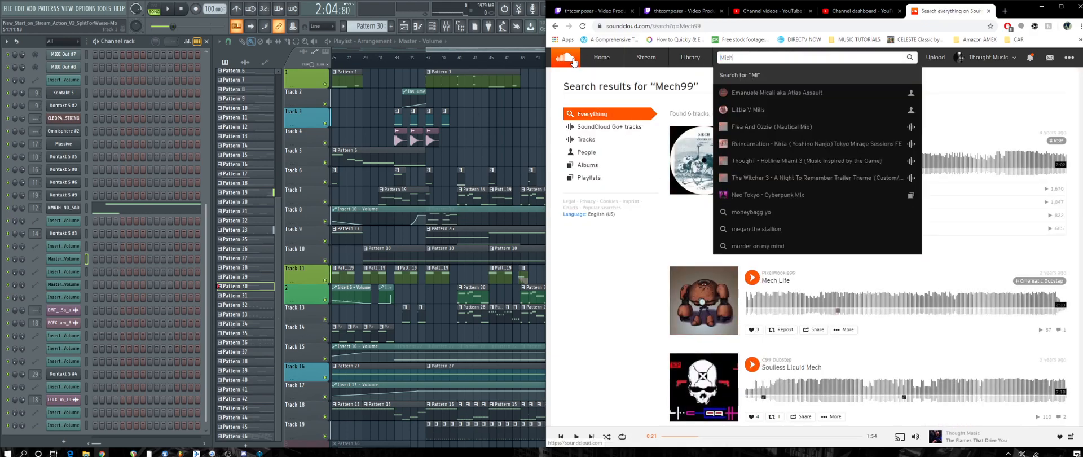
pyautogui.write('ael van den bos')
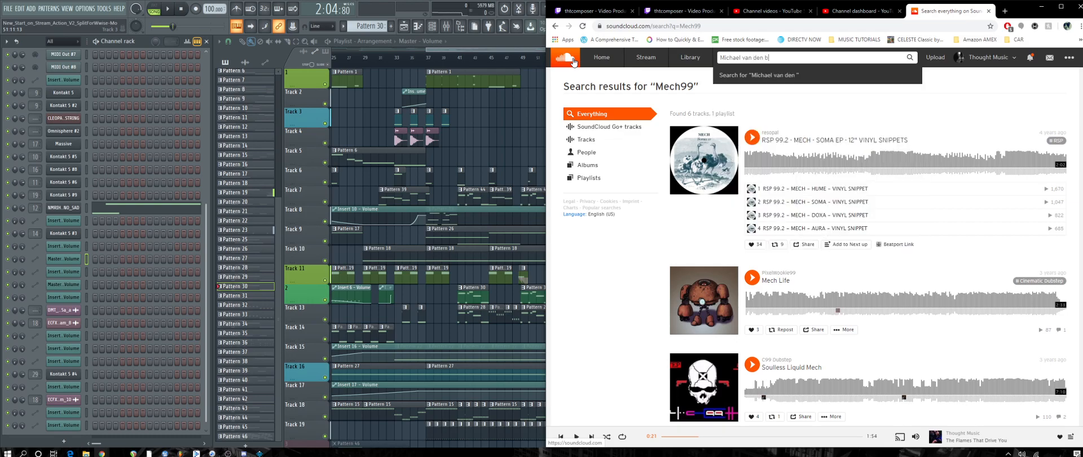
pyautogui.press('Return')
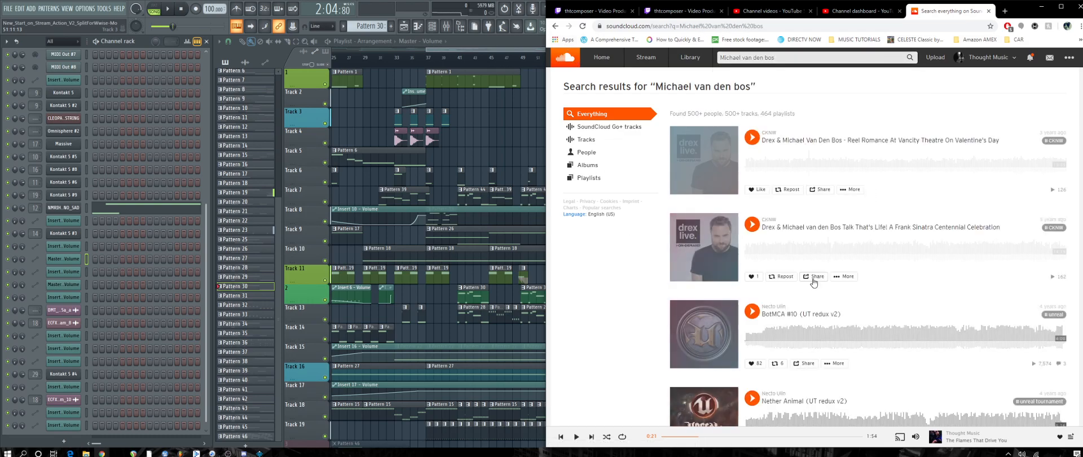
pyautogui.scroll(-5, 838, 241)
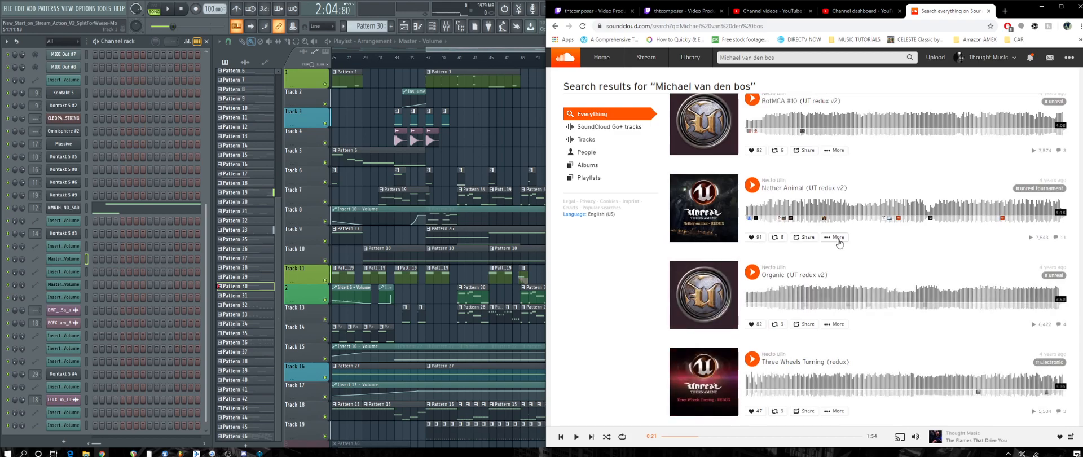
pyautogui.scroll(1, 815, 174)
pyautogui.click(752, 142)
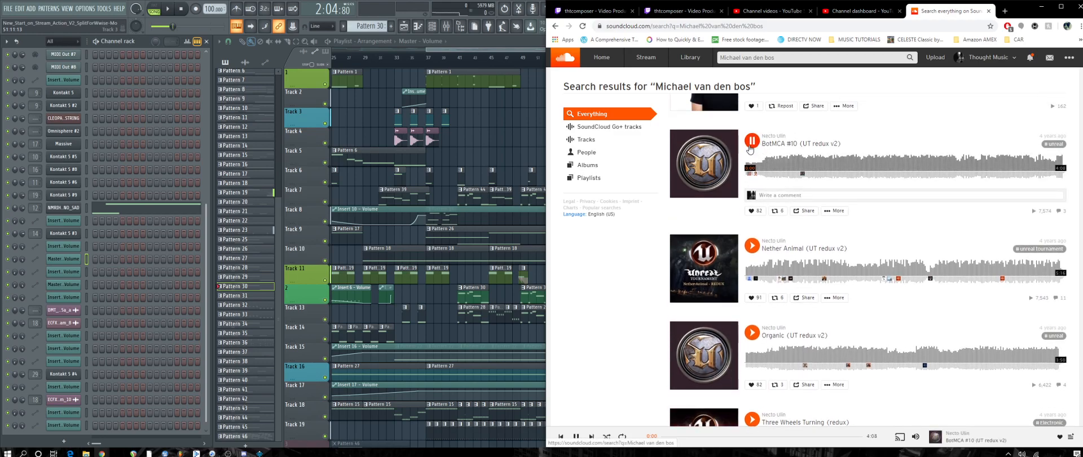
# Look through the full list of composer search results for Unreal Tournament tracks and return to its beginning.
pyautogui.scroll(-5, 883, 353)
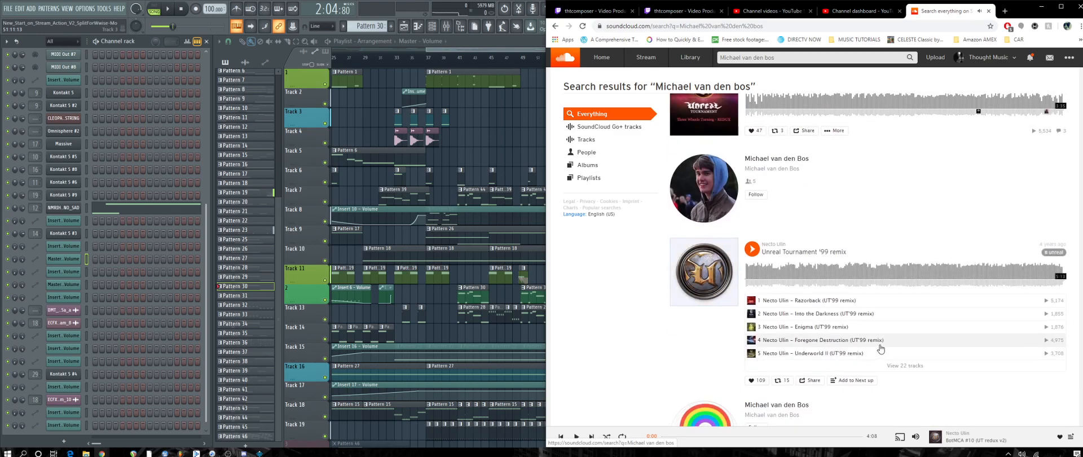
pyautogui.scroll(-5, 838, 331)
pyautogui.scroll(-5, 838, 331)
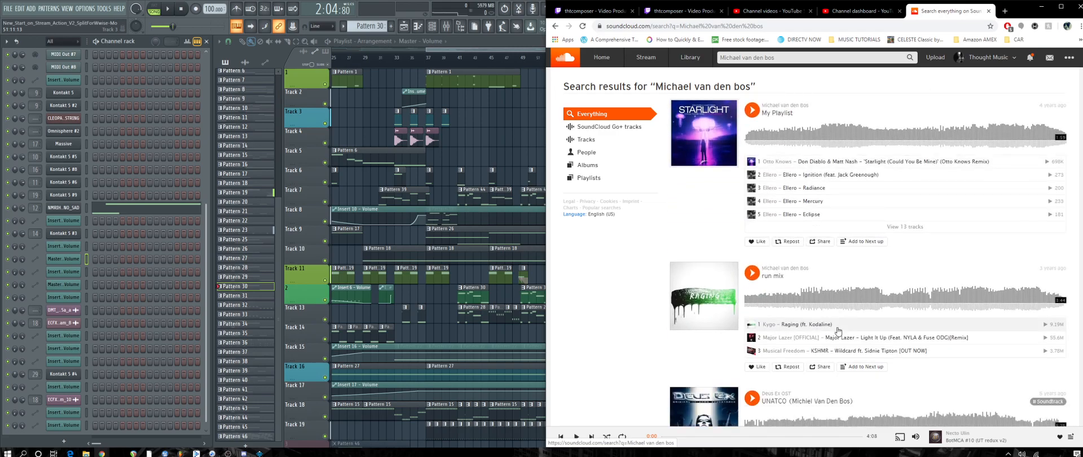
pyautogui.scroll(-3, 837, 327)
pyautogui.scroll(-5, 837, 327)
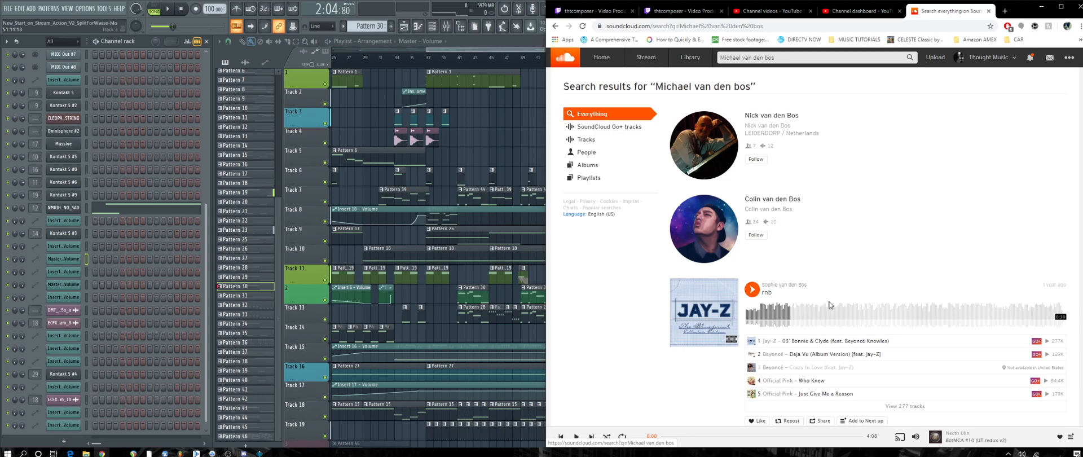
pyautogui.scroll(-10, 837, 304)
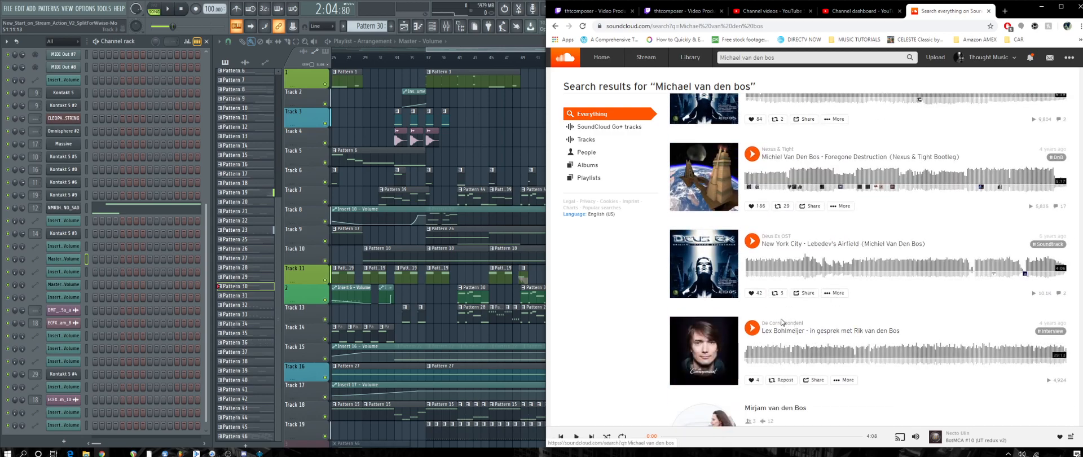
pyautogui.scroll(-3, 610, 337)
pyautogui.scroll(-3, 610, 333)
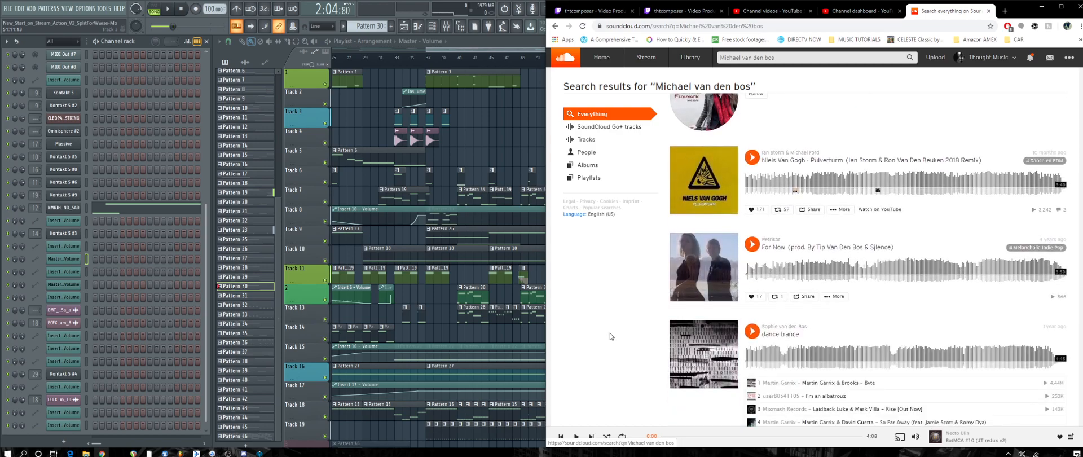
pyautogui.scroll(10, 630, 382)
pyautogui.scroll(10, 627, 386)
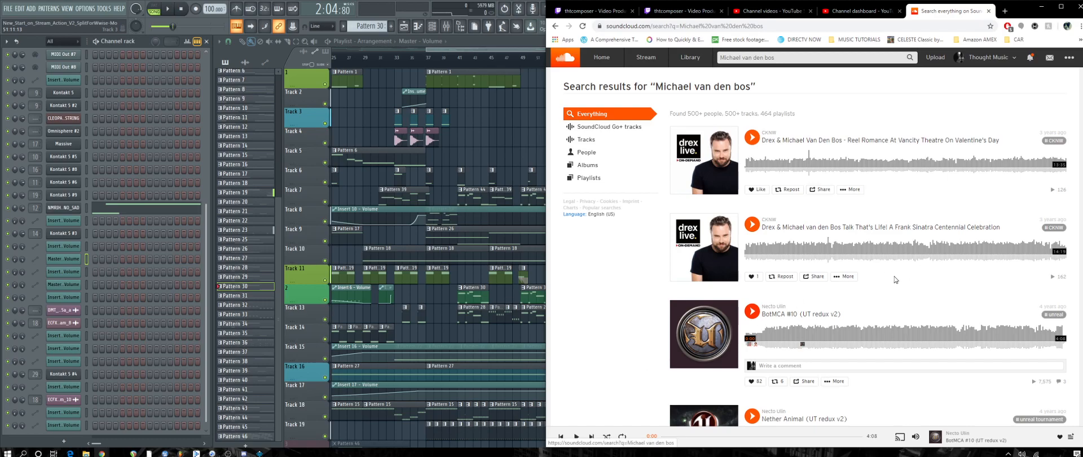
# Replace the SoundCloud search with "Forgone destruction".
pyautogui.moveTo(789, 58); pyautogui.dragTo(610, 57)
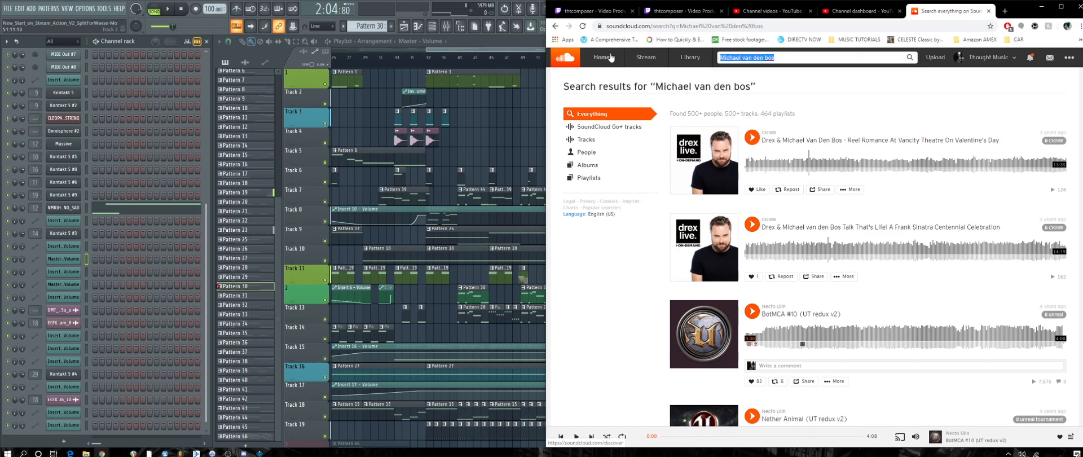
pyautogui.write('Forgone destr')
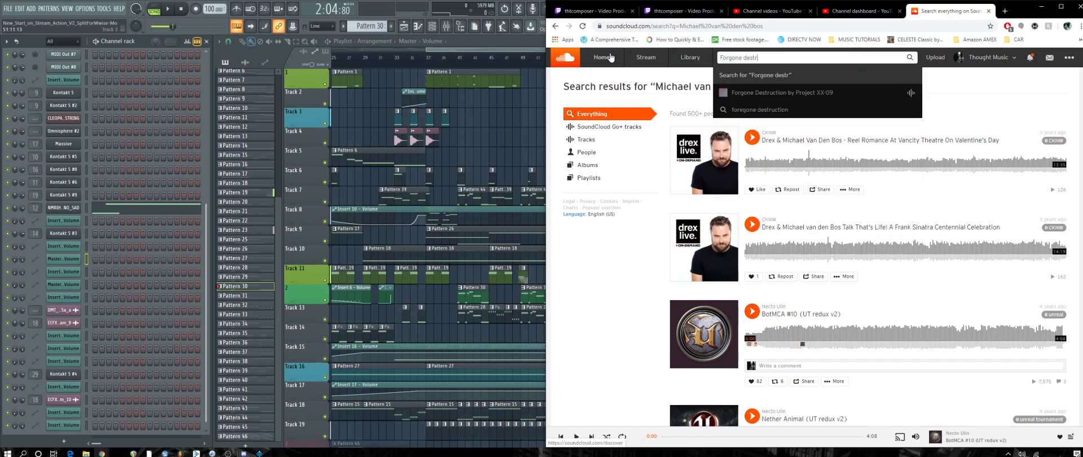
pyautogui.write('uction')
pyautogui.press('Return')
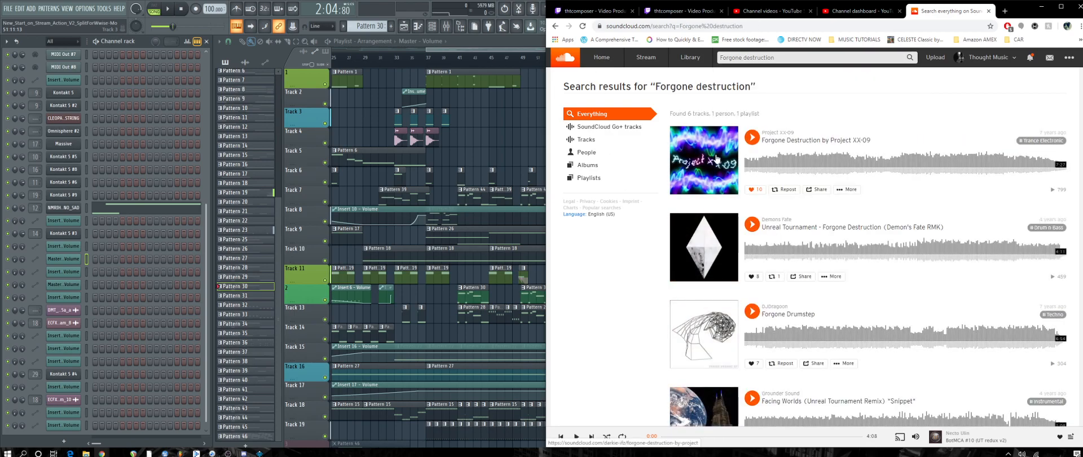
# Play "Facing Worlds (Unreal Tournament Remix) *Snippet*" while looking through the other results, and pause it again.
pyautogui.scroll(-2, 810, 263)
pyautogui.scroll(-1, 810, 264)
pyautogui.click(752, 270)
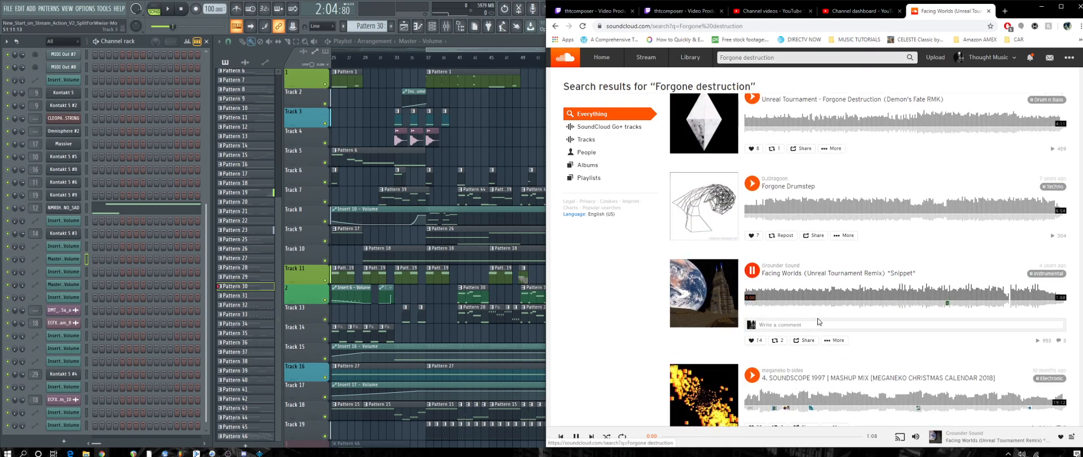
pyautogui.scroll(-10, 817, 335)
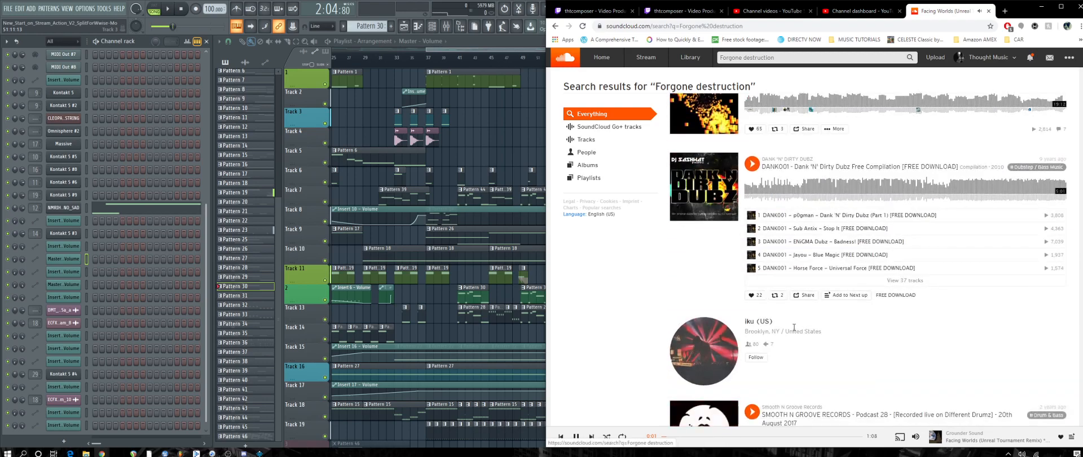
pyautogui.scroll(10, 759, 326)
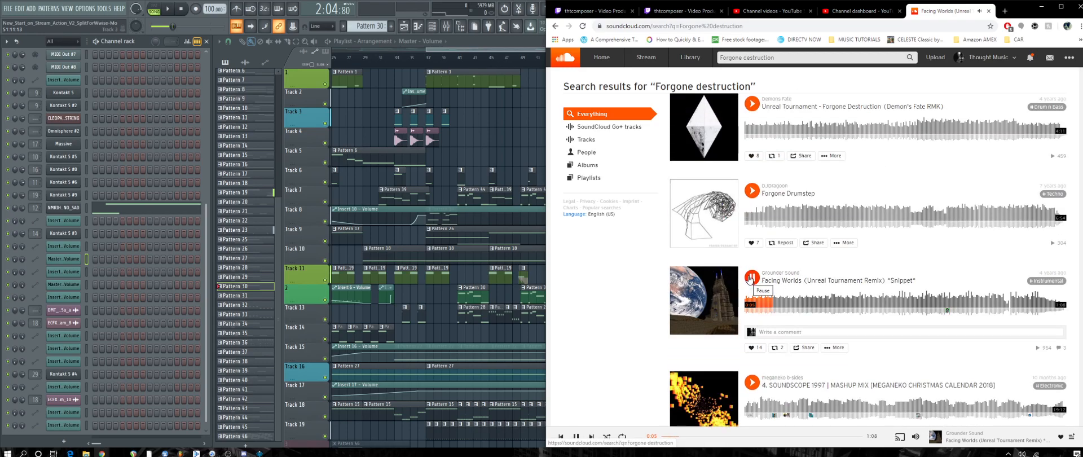
pyautogui.scroll(2, 758, 285)
pyautogui.scroll(-3, 763, 288)
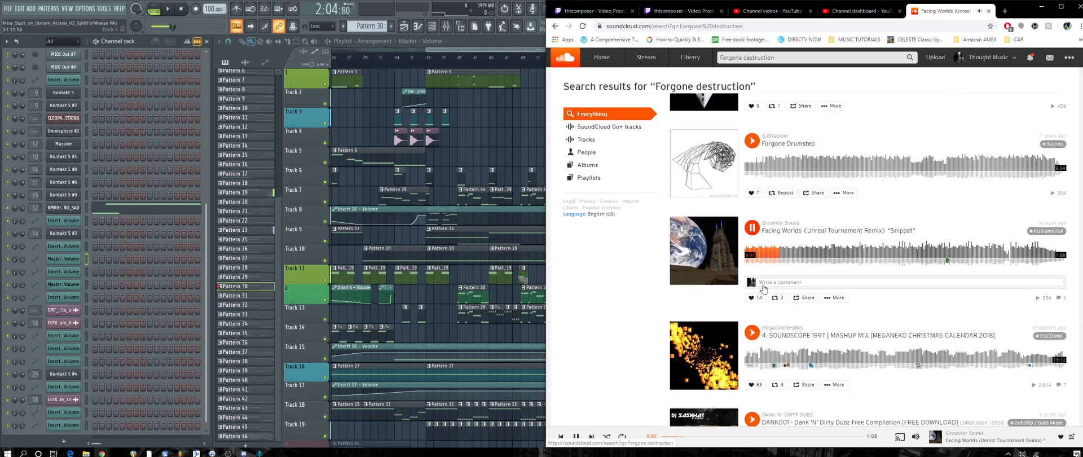
pyautogui.click(752, 229)
pyautogui.scroll(3, 755, 236)
# Search SoundCloud for "UT99" and look through the listed Unreal Tournament remixes.
pyautogui.click(758, 57)
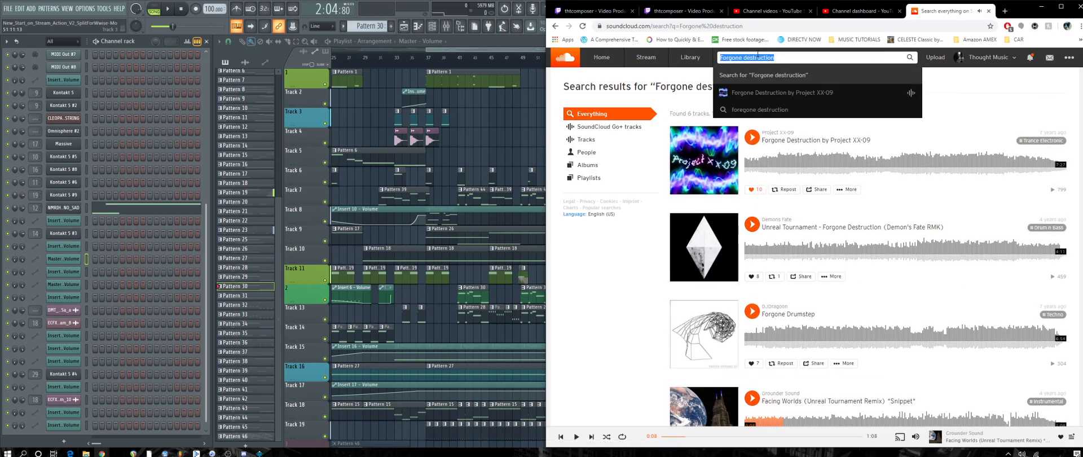
pyautogui.write('UT99')
pyautogui.press('Return')
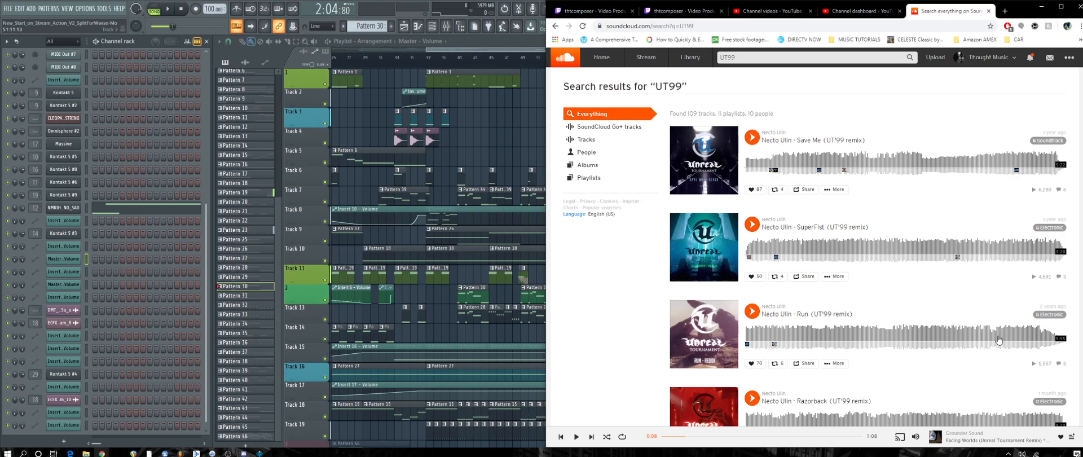
pyautogui.scroll(-5, 834, 327)
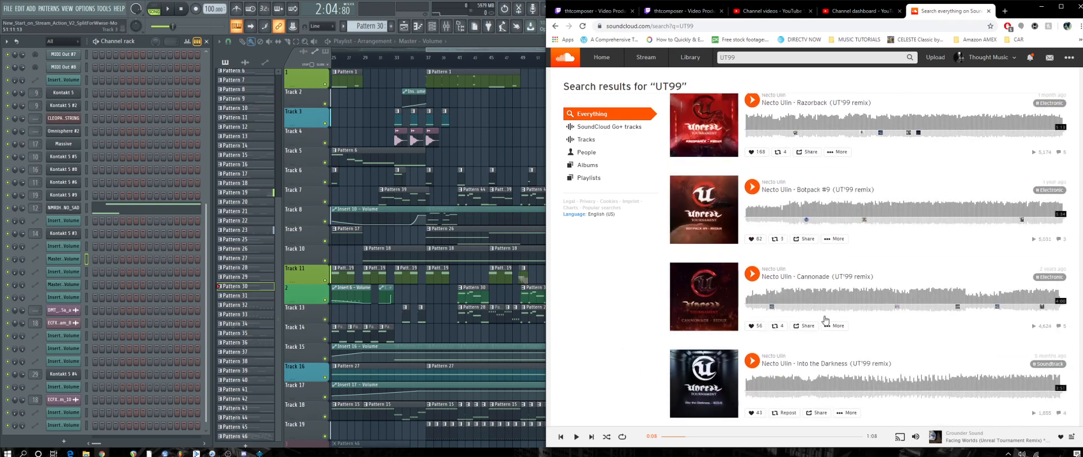
pyautogui.scroll(-6, 827, 307)
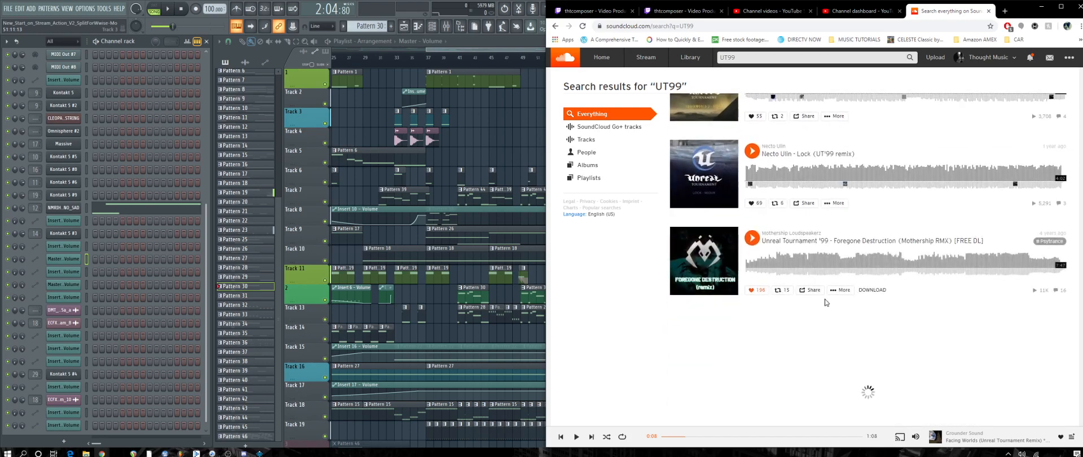
pyautogui.scroll(-8, 812, 299)
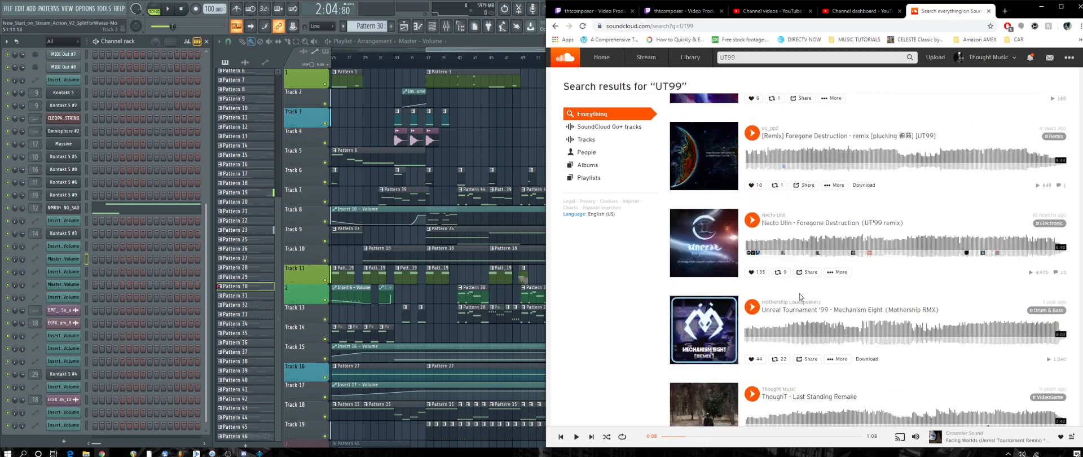
pyautogui.scroll(3, 793, 291)
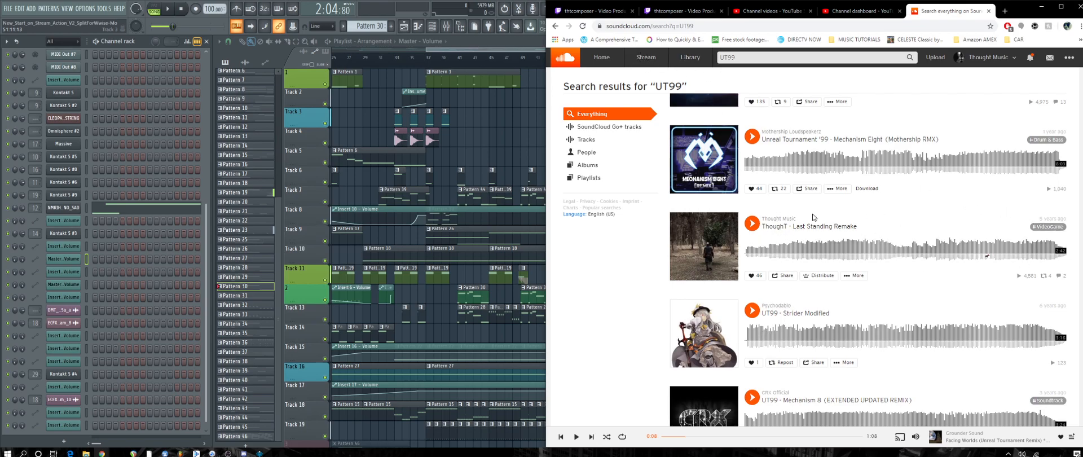
pyautogui.scroll(-10, 860, 258)
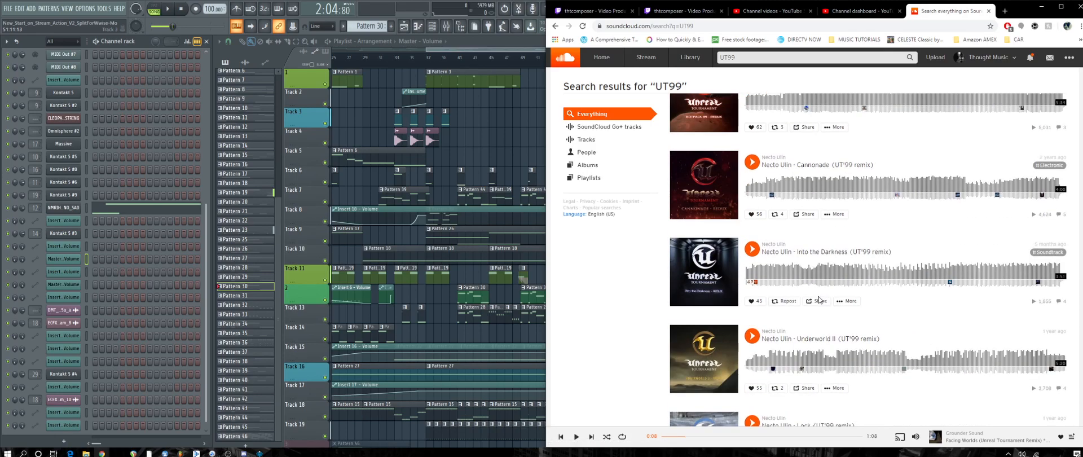
pyautogui.scroll(-5, 819, 300)
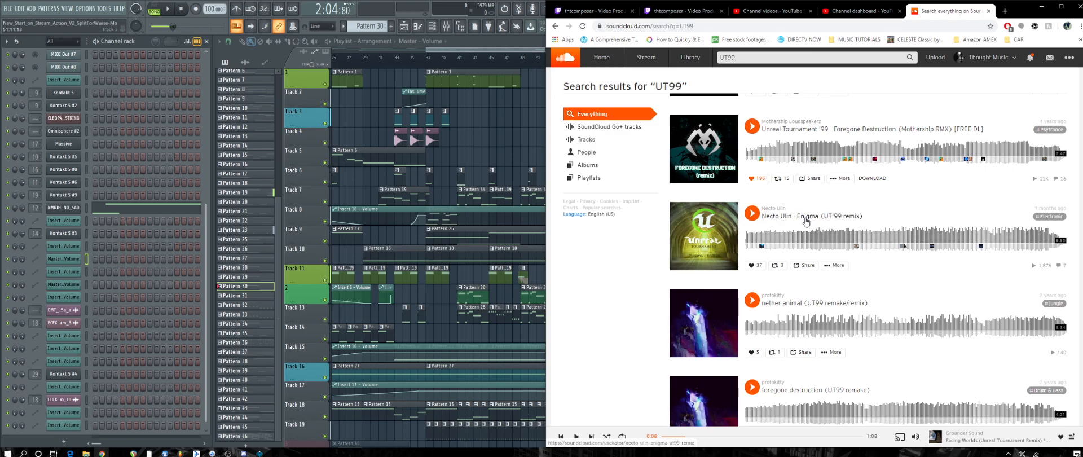
# Start the "Enigma (UT'99 remix)" track, mute the player and continue down the results to the "Mechanism Eight" remix.
pyautogui.click(813, 237)
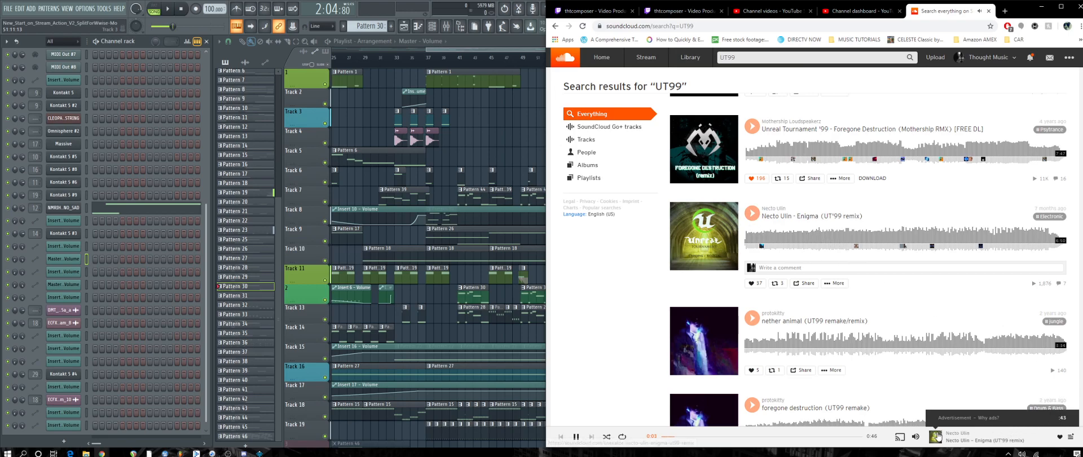
pyautogui.click(916, 436)
pyautogui.scroll(-6, 744, 349)
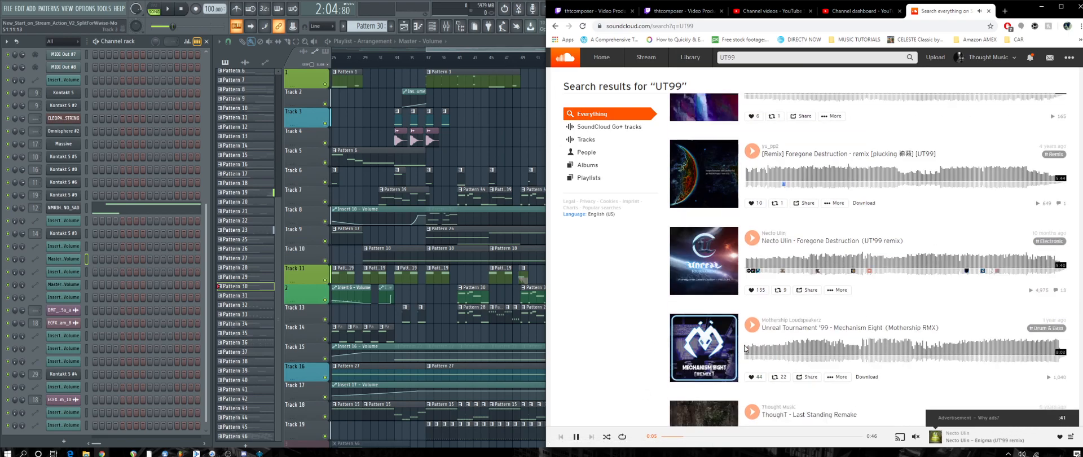
# Look through the full list of "UT99" search results, then go back up to the Necto Ulin remixes.
pyautogui.scroll(-4, 730, 306)
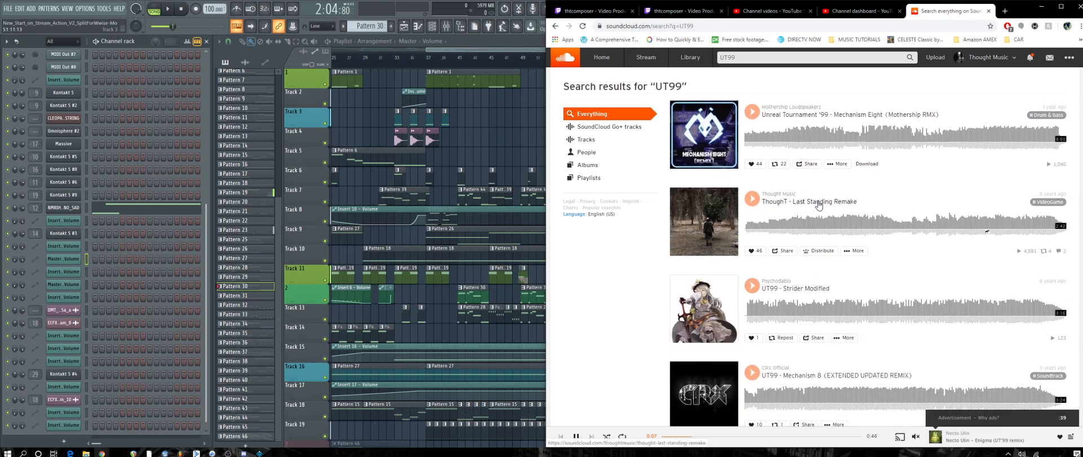
pyautogui.scroll(-10, 873, 342)
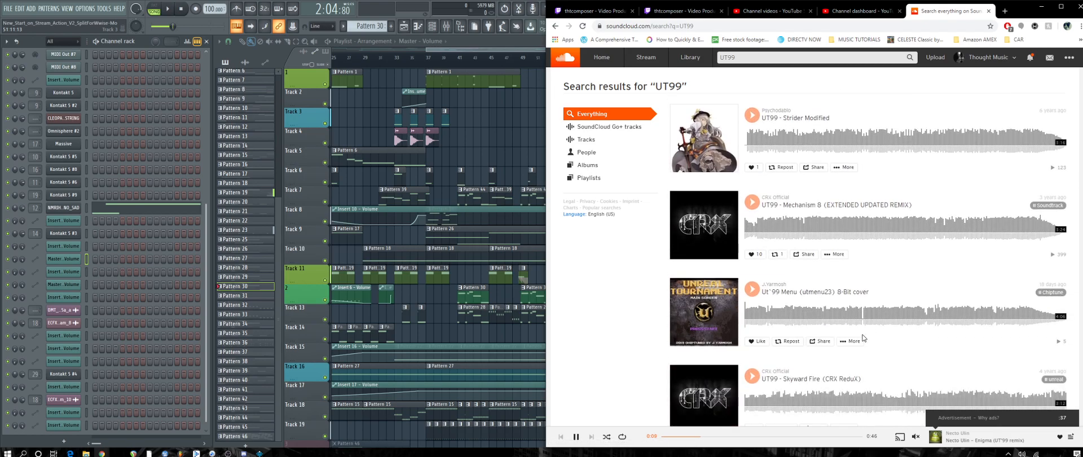
pyautogui.rightClick(643, 348)
pyautogui.click(626, 356)
pyautogui.scroll(-12, 626, 355)
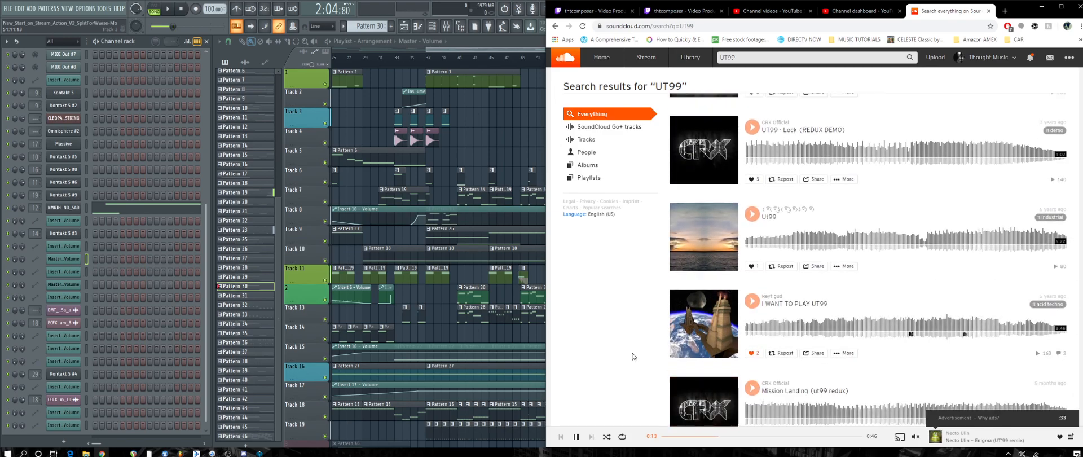
pyautogui.scroll(-7, 632, 356)
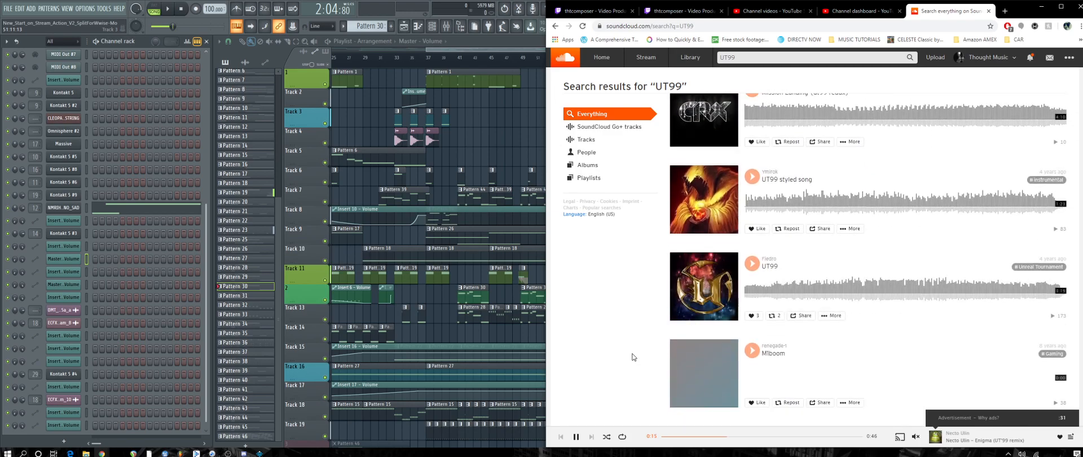
pyautogui.scroll(-5, 633, 356)
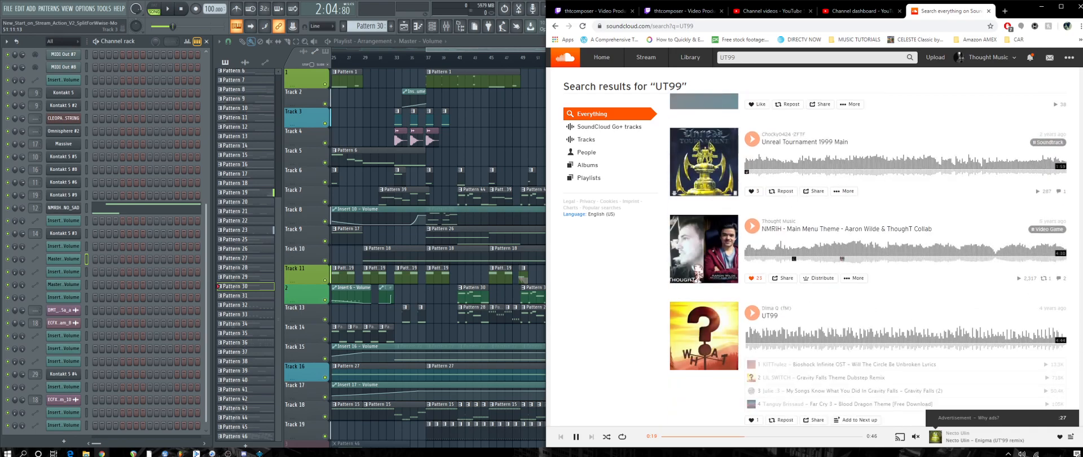
pyautogui.scroll(-6, 868, 259)
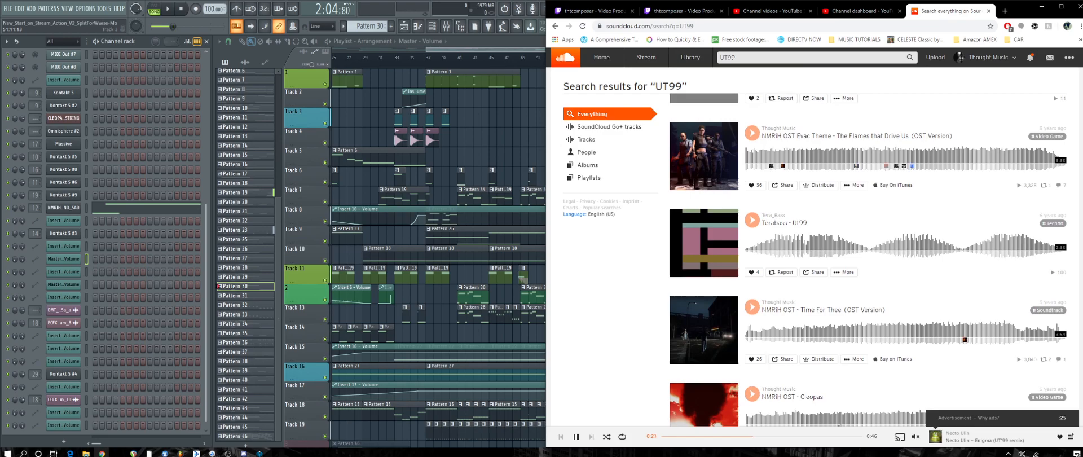
pyautogui.scroll(-5, 868, 259)
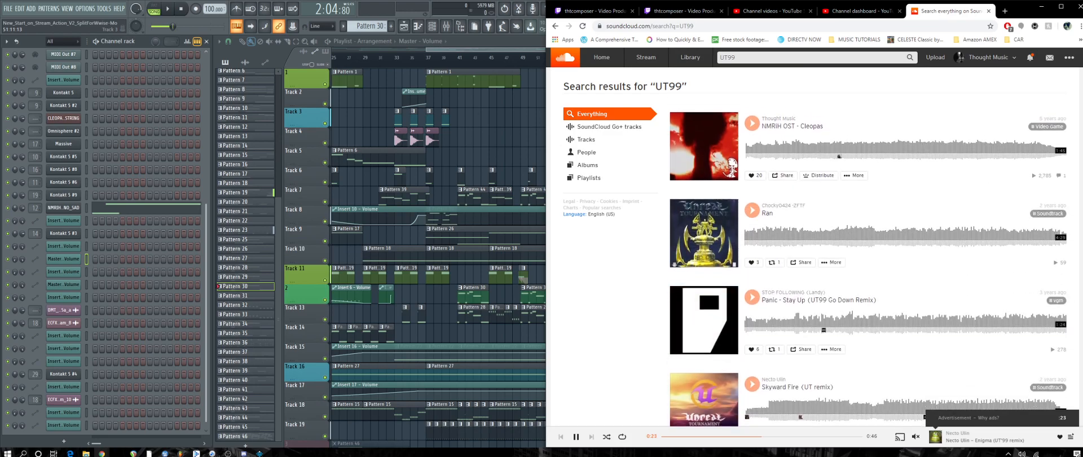
pyautogui.scroll(3, 1080, 399)
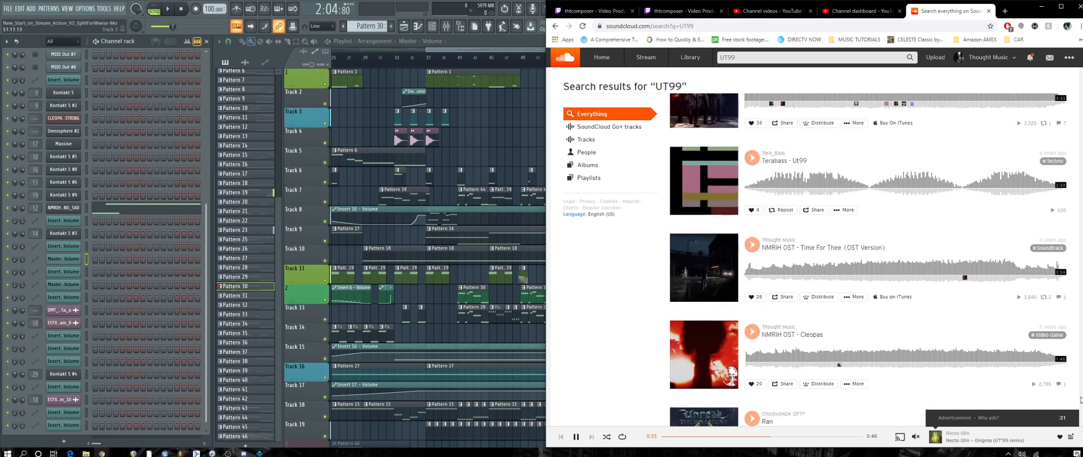
pyautogui.scroll(5, 1080, 399)
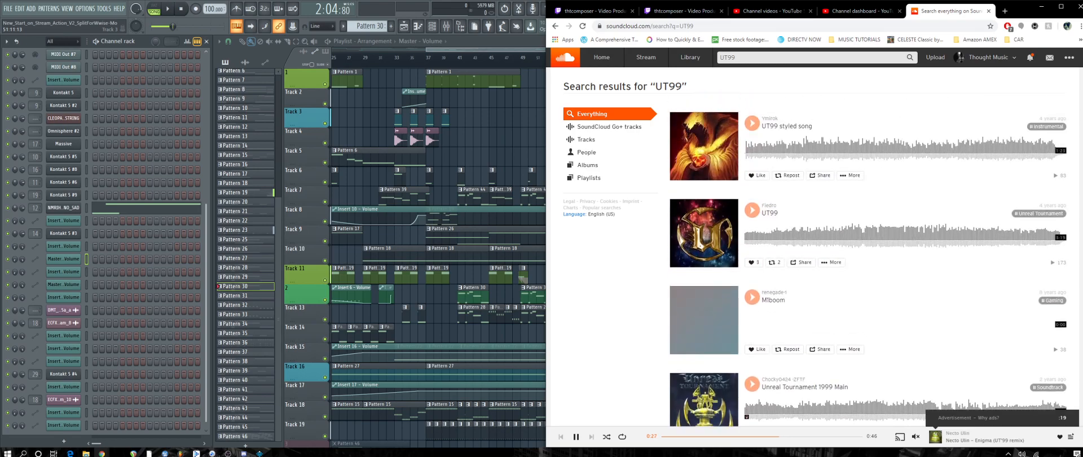
pyautogui.scroll(-10, 1080, 399)
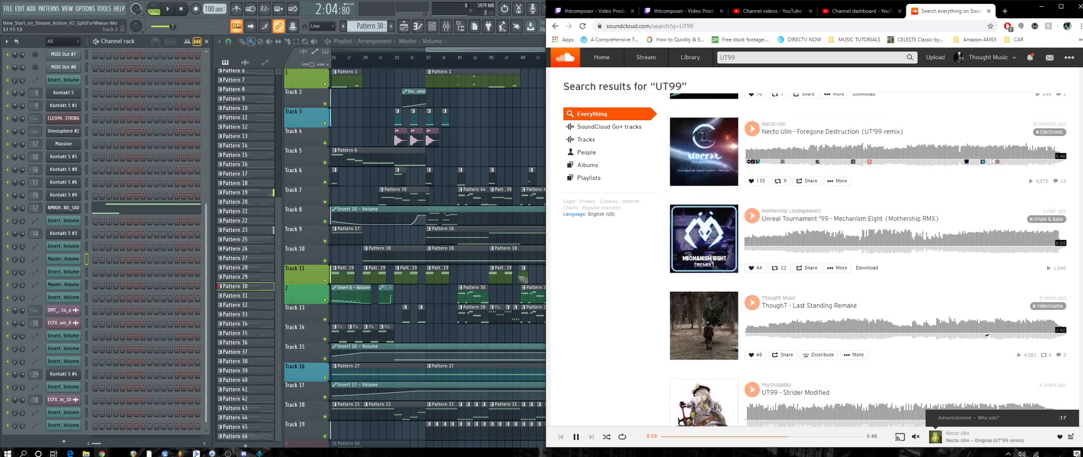
pyautogui.scroll(-6, 1080, 399)
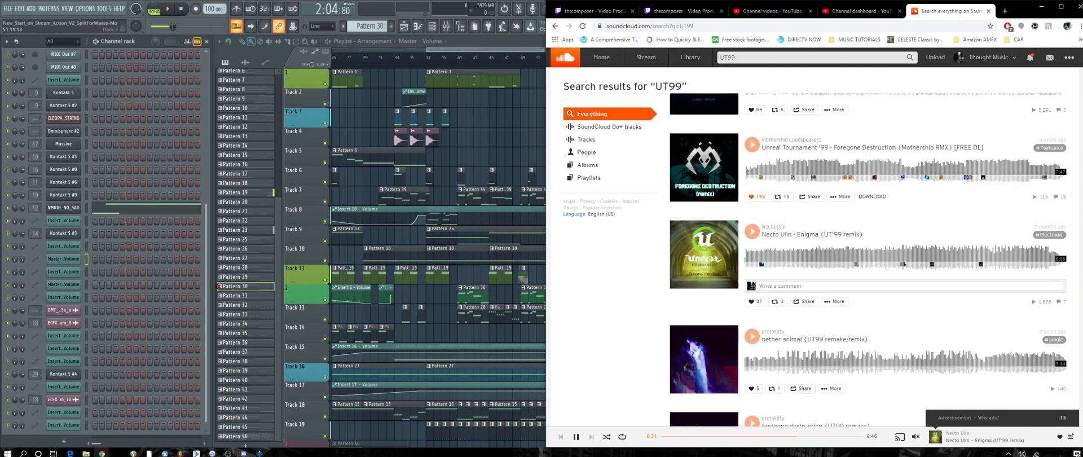
pyautogui.scroll(2, 1080, 399)
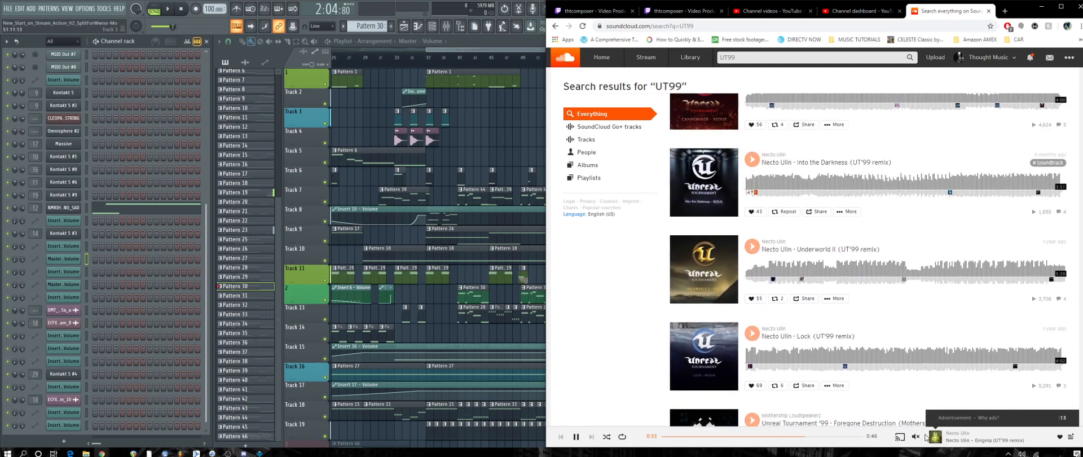
# Dismiss the advertisement above the player, pause and unmute the Enigma track, and return to the first search result.
pyautogui.moveTo(916, 438)
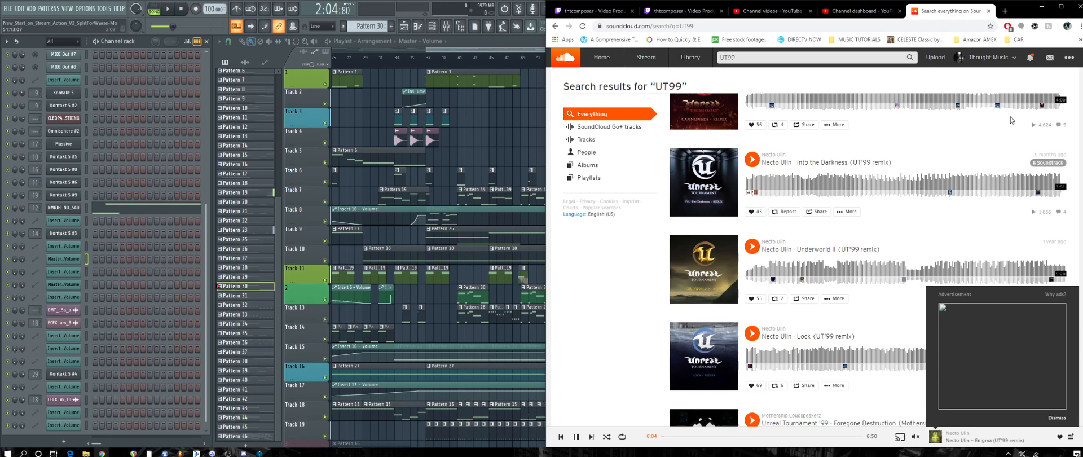
pyautogui.scroll(-7, 660, 274)
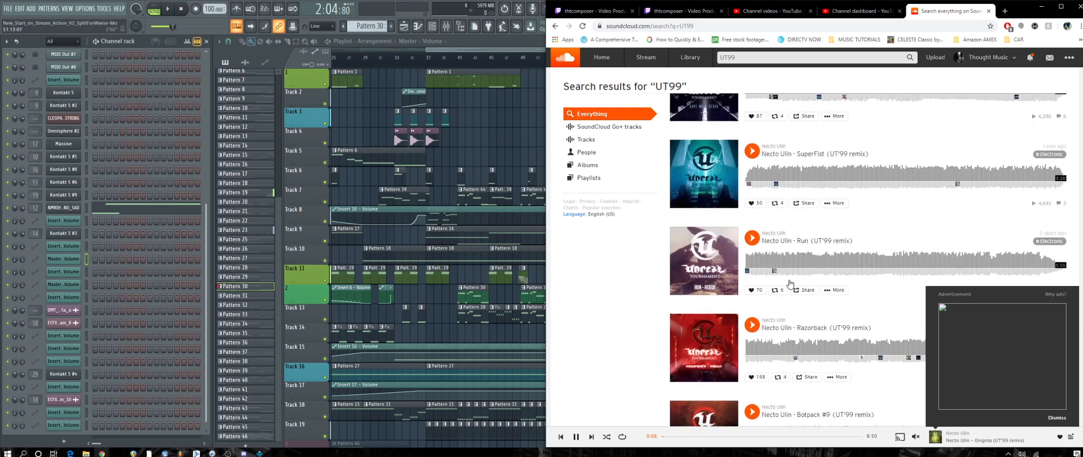
pyautogui.click(1058, 423)
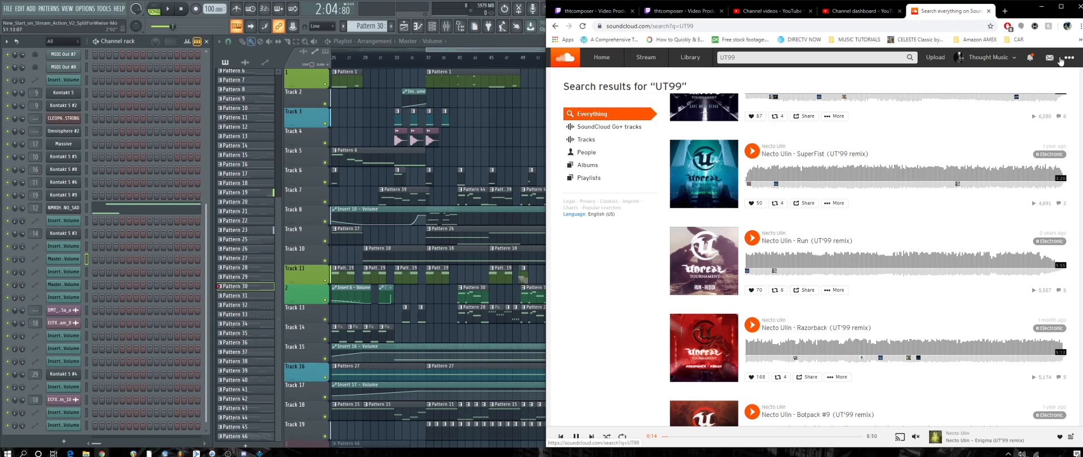
pyautogui.scroll(2, 1010, 101)
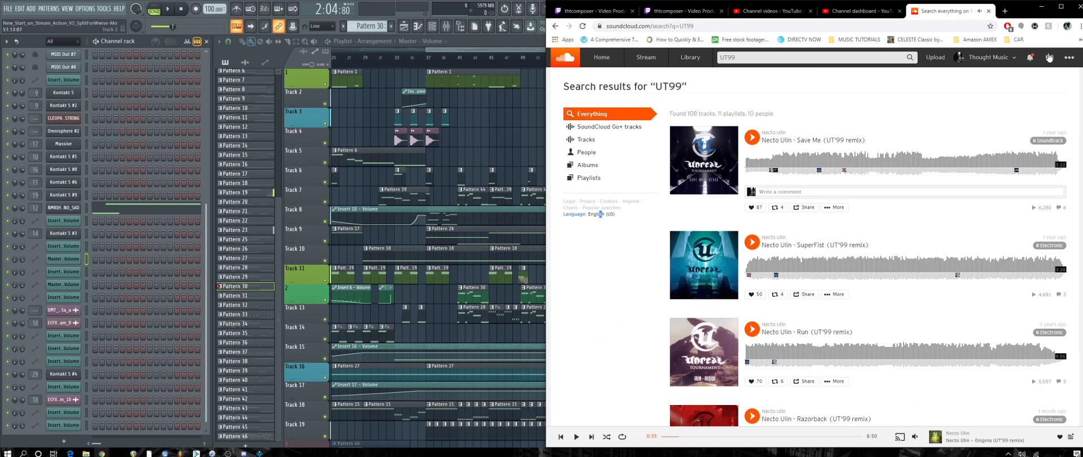
# Check the account menu and the list of recent SoundCloud messages for the composer's account name.
pyautogui.click(984, 57)
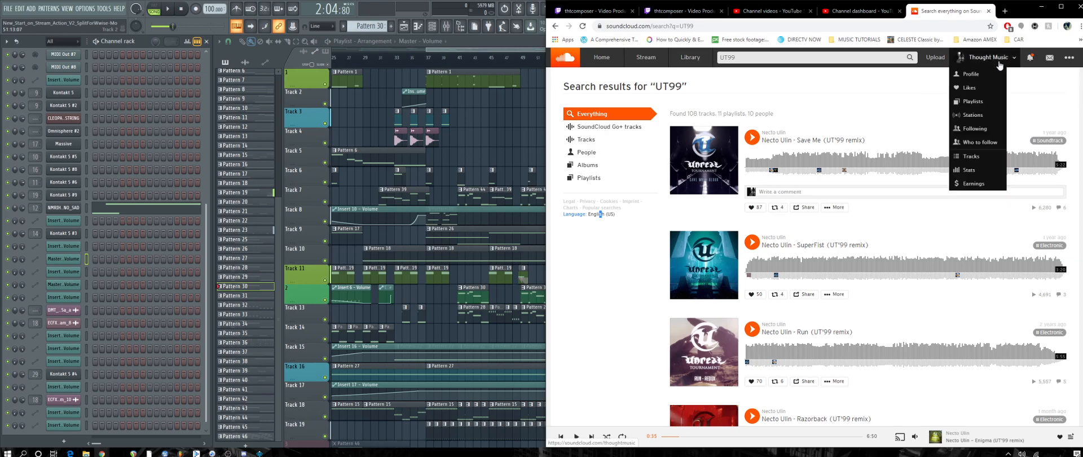
pyautogui.click(1050, 58)
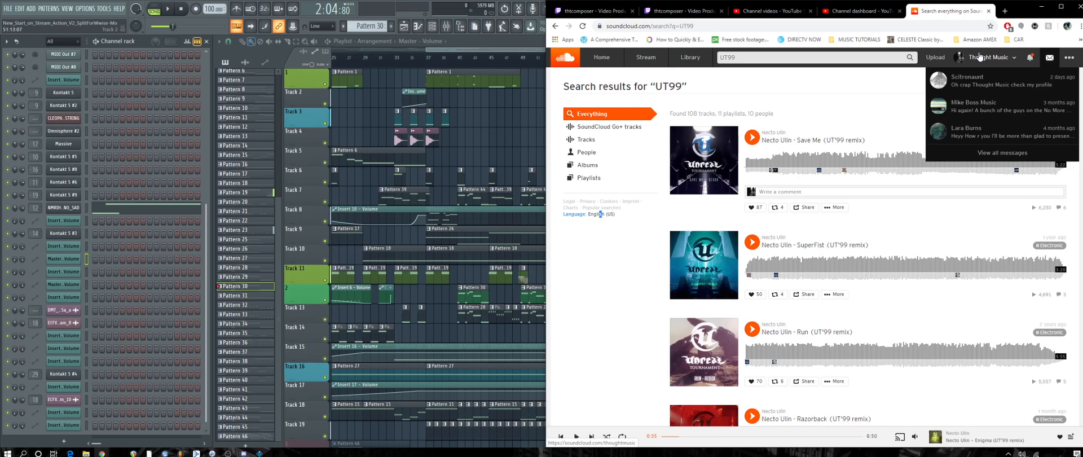
pyautogui.click(978, 57)
pyautogui.click(1050, 59)
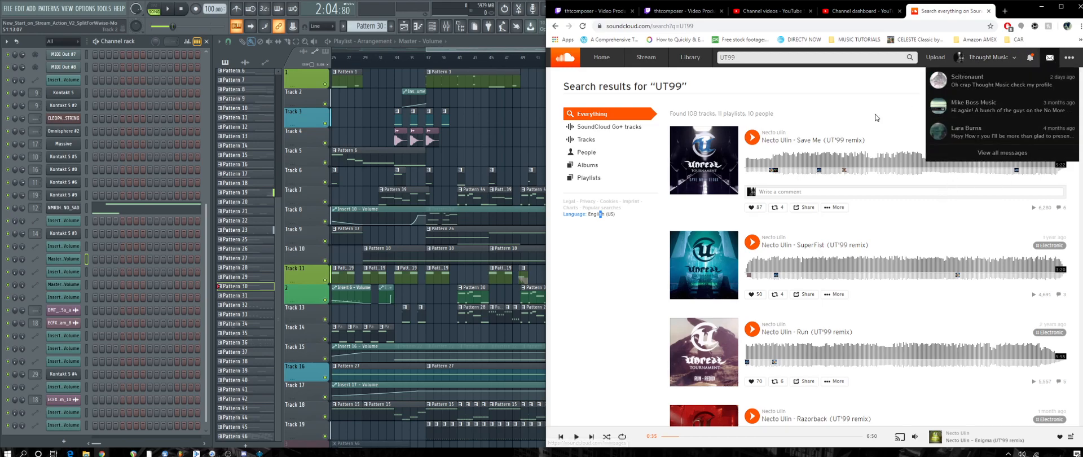
pyautogui.moveTo(823, 96); pyautogui.dragTo(660, 53)
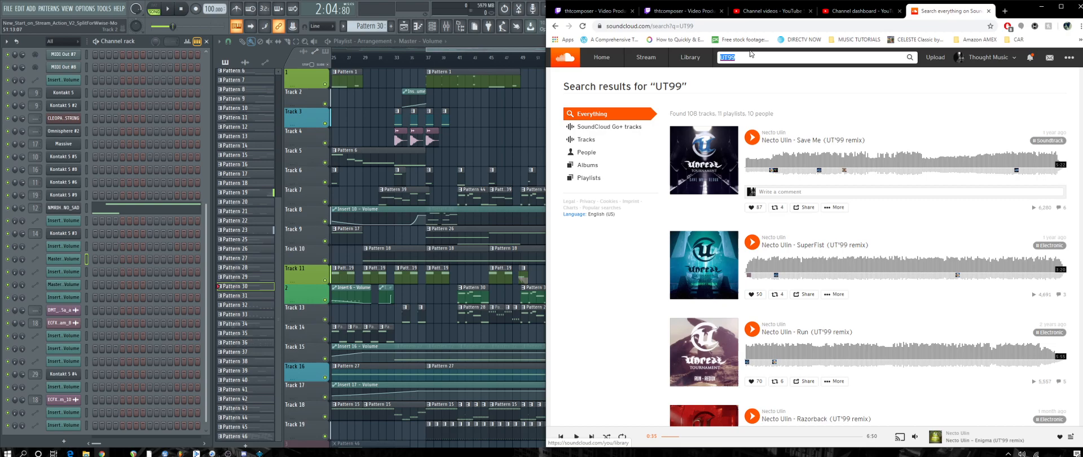
pyautogui.click(1050, 59)
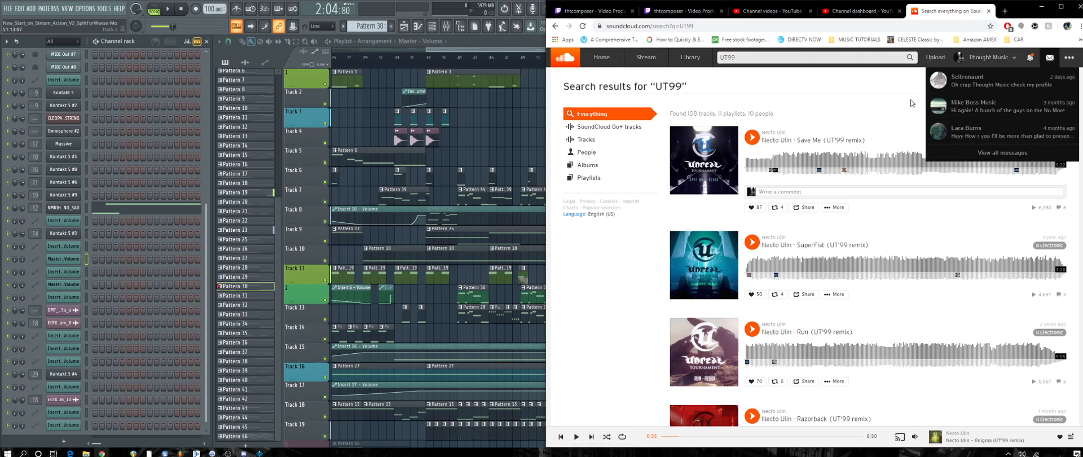
# Search SoundCloud for "Mike boss music" and open the Mike Boss Music profile.
pyautogui.click(771, 58)
pyautogui.doubleClick(770, 57)
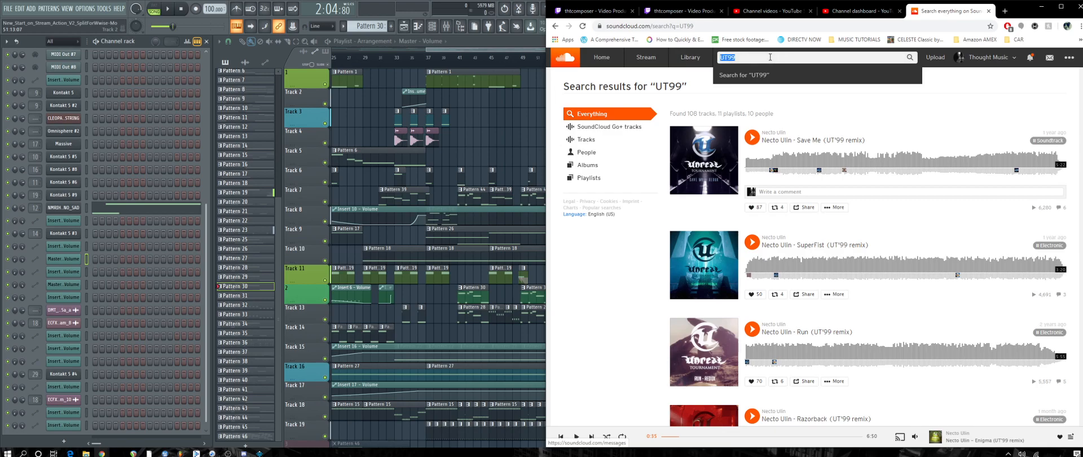
pyautogui.write('Mike bos')
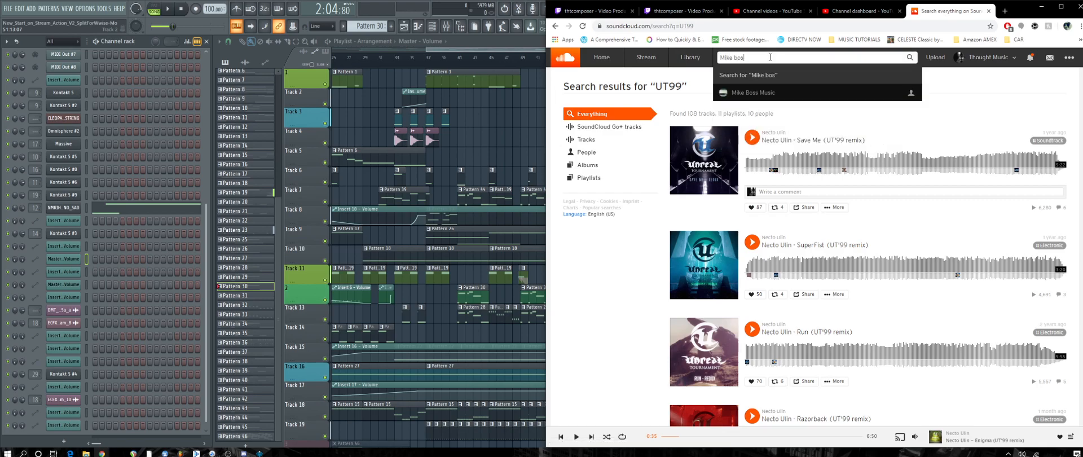
pyautogui.write('s music')
pyautogui.press('Return')
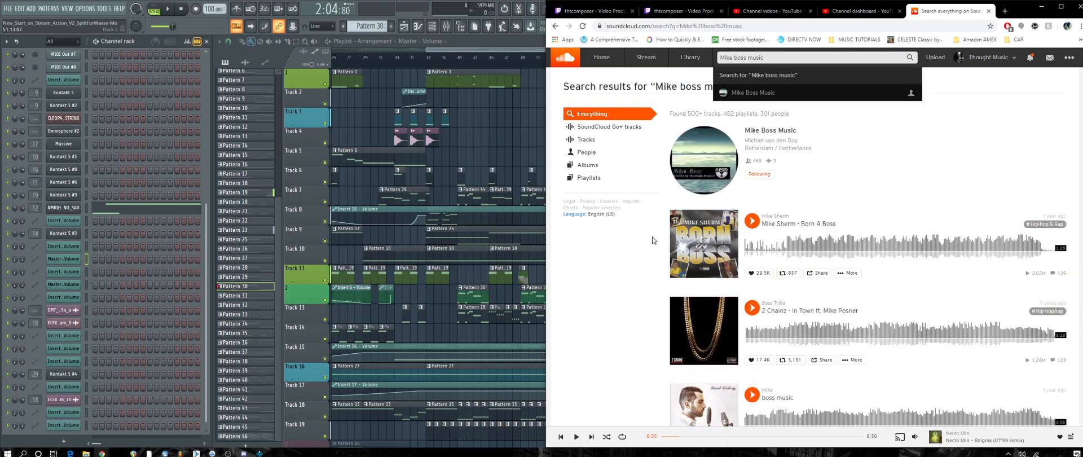
pyautogui.click(773, 131)
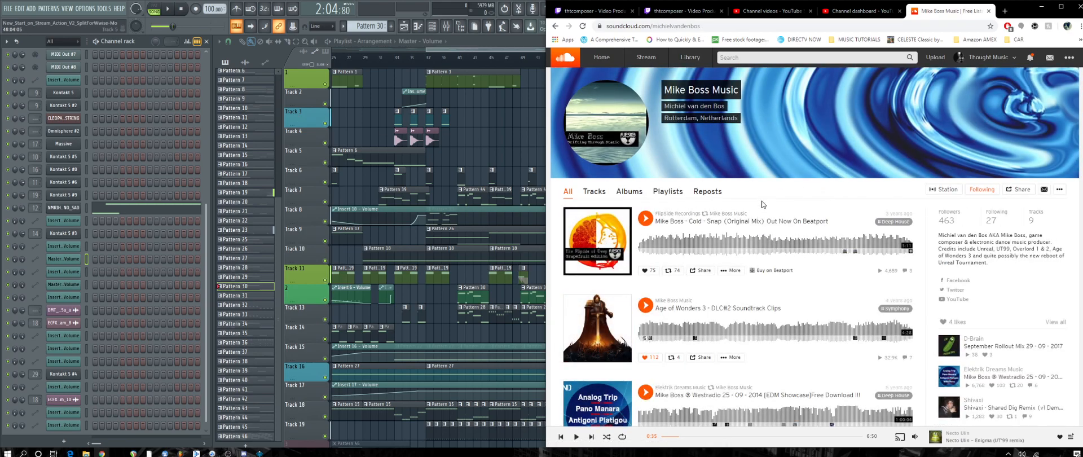
# Look through all the tracks listed on the Mike Boss Music profile.
pyautogui.scroll(-1, 761, 204)
pyautogui.scroll(-3, 778, 277)
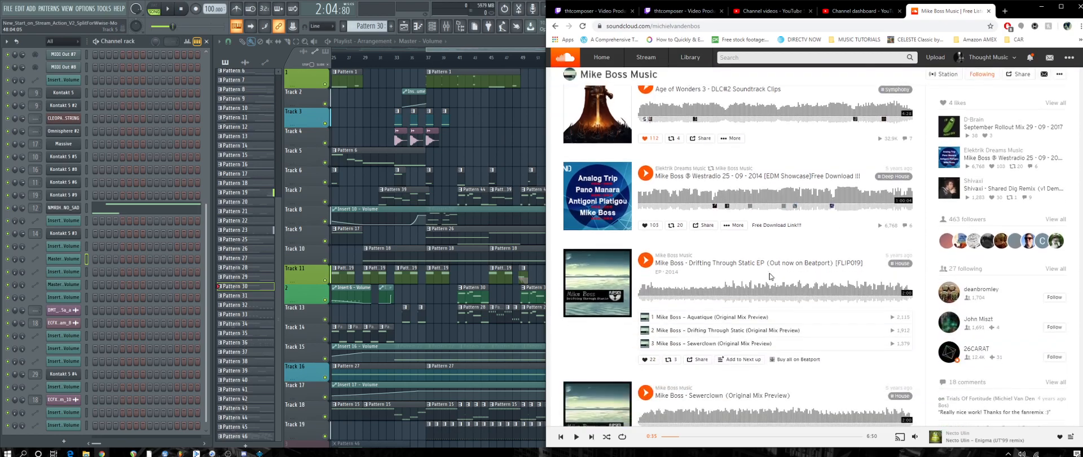
pyautogui.scroll(-3, 770, 277)
pyautogui.scroll(5, 763, 272)
pyautogui.scroll(-10, 749, 255)
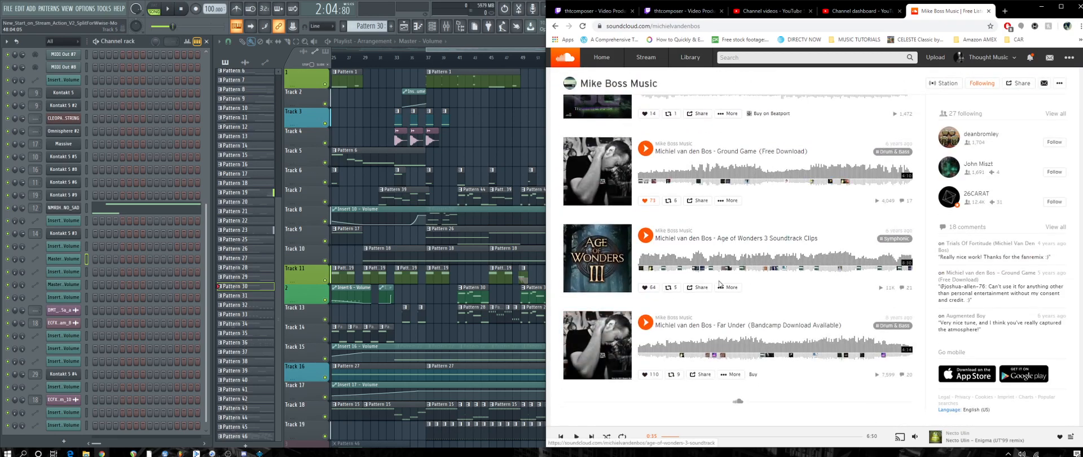
pyautogui.scroll(5, 789, 347)
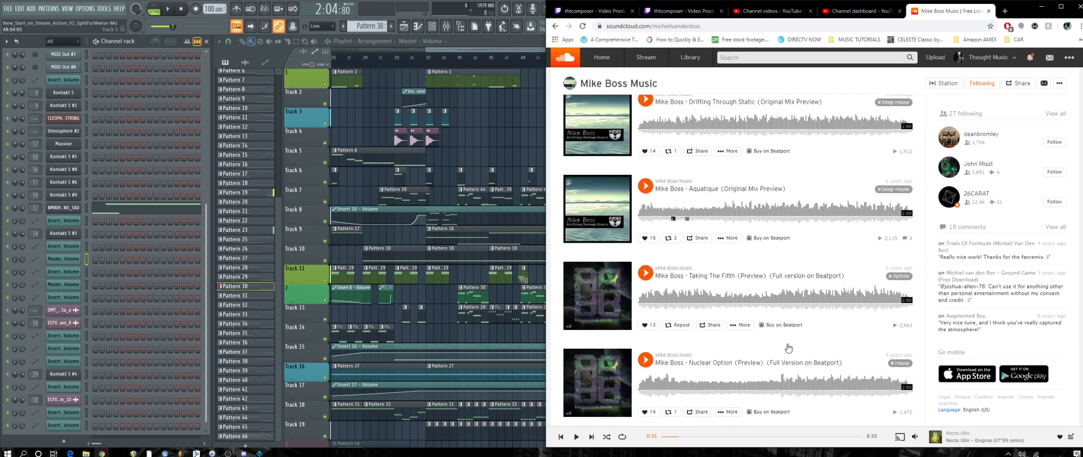
pyautogui.scroll(4, 789, 347)
# Close the SoundCloud tab, leaving the YouTube Studio channel dashboard open.
pyautogui.click(857, 10)
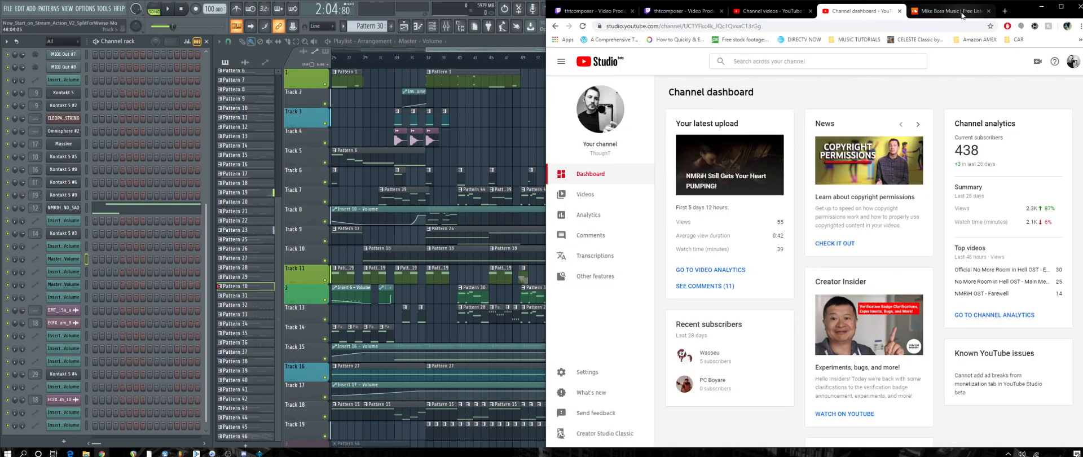
pyautogui.click(962, 16)
pyautogui.click(988, 11)
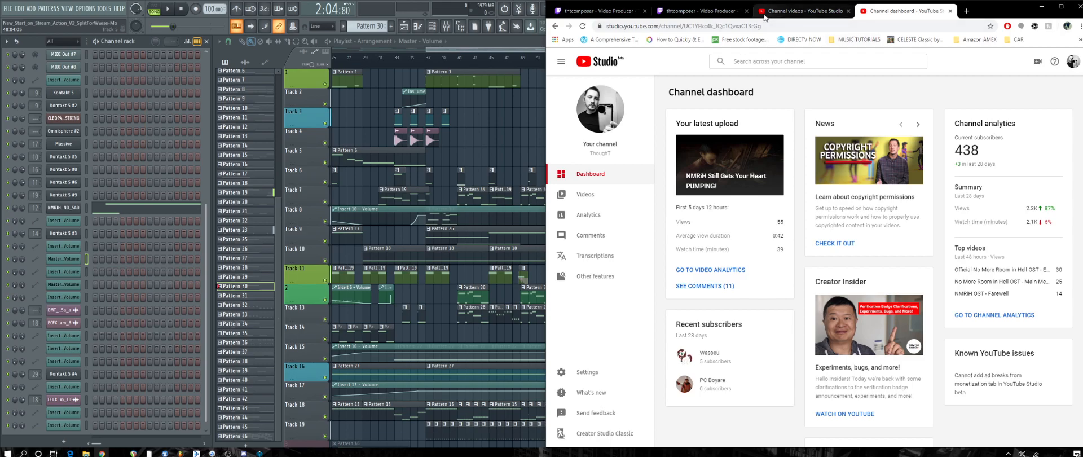
# Switch back to FL Studio, play the arrangement from the playhead while viewing its earlier bars, and stop playback.
pyautogui.click(374, 41)
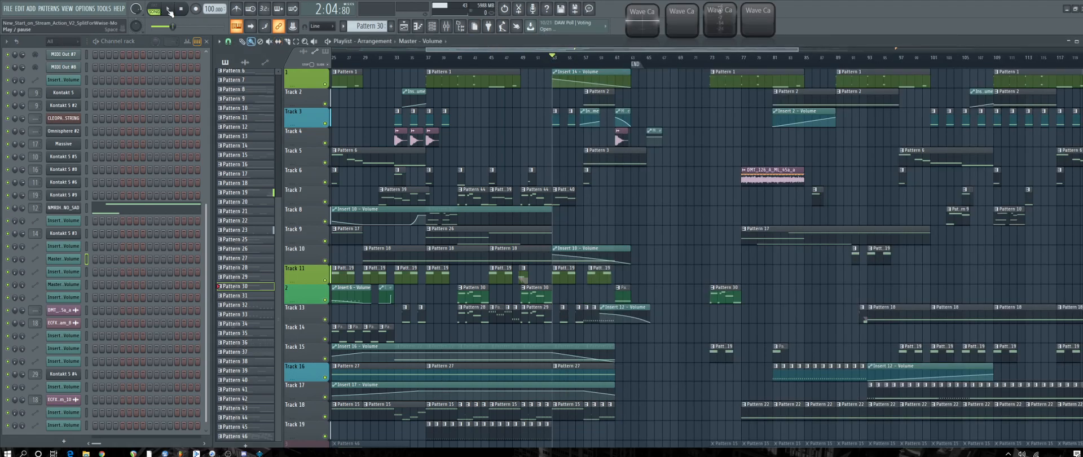
pyautogui.click(170, 12)
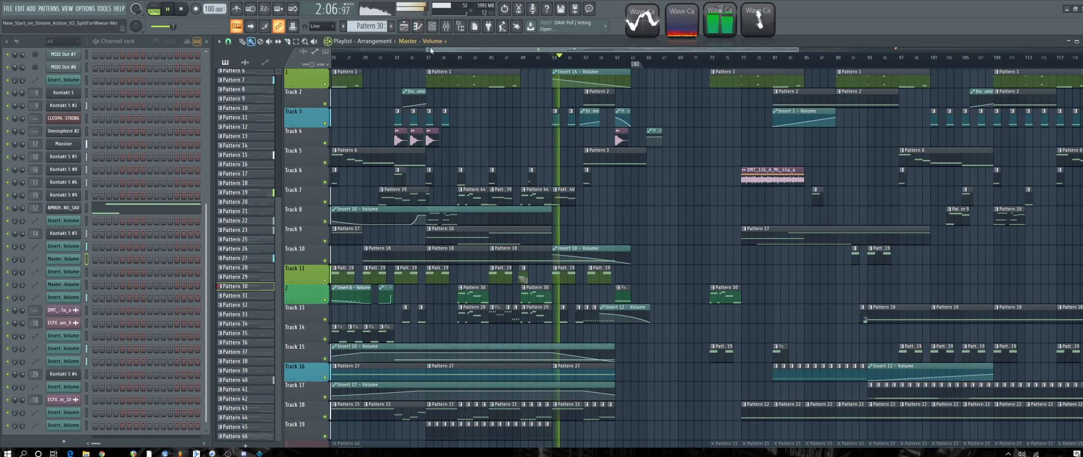
pyautogui.moveTo(427, 50); pyautogui.dragTo(355, 49)
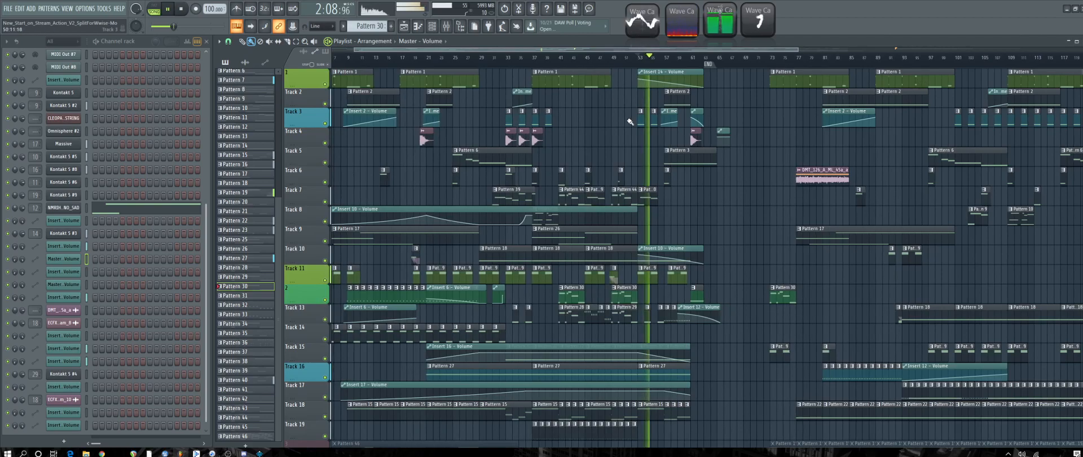
pyautogui.scroll(-2, 767, 271)
pyautogui.scroll(2, 733, 262)
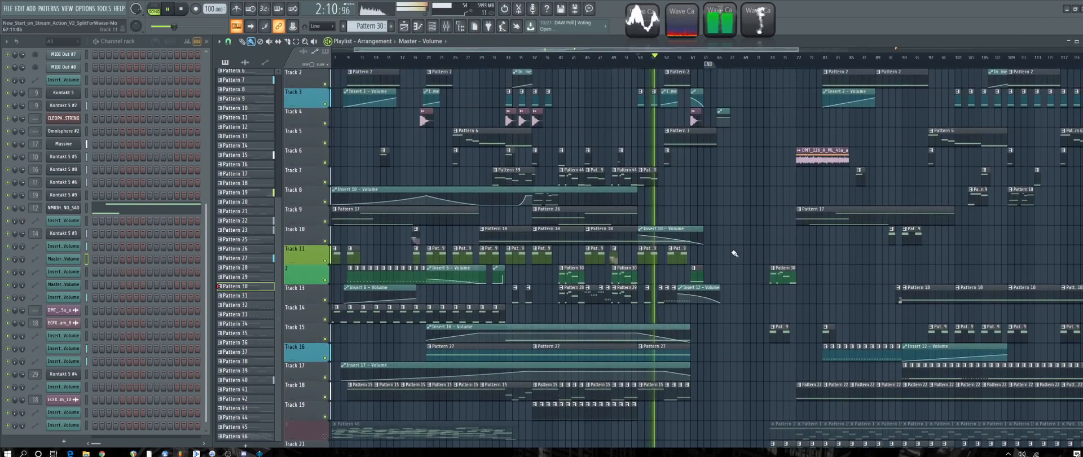
pyautogui.press('space')
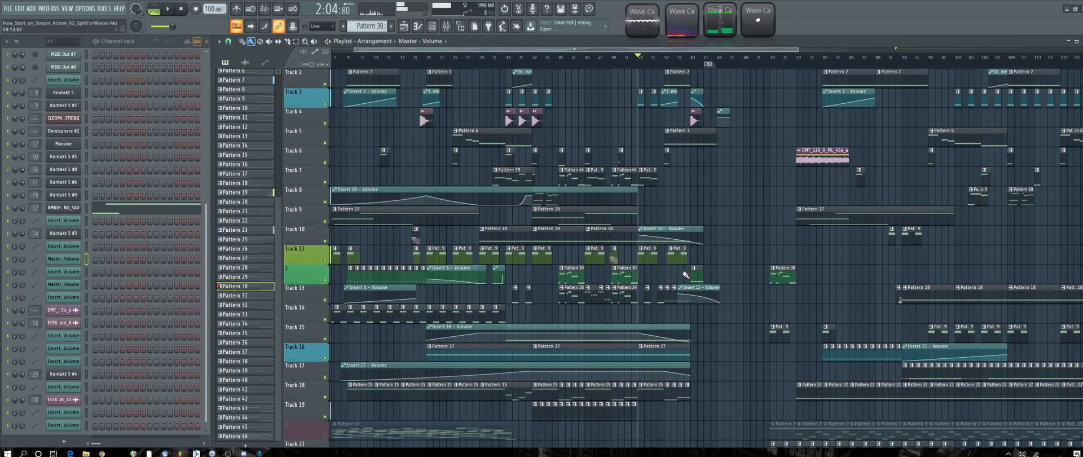
# Pick up Pattern 31 from its clip near bar 61 on the green track and play that pattern on its own.
pyautogui.moveTo(629, 51); pyautogui.dragTo(581, 51)
pyautogui.scroll(-2, 555, 316)
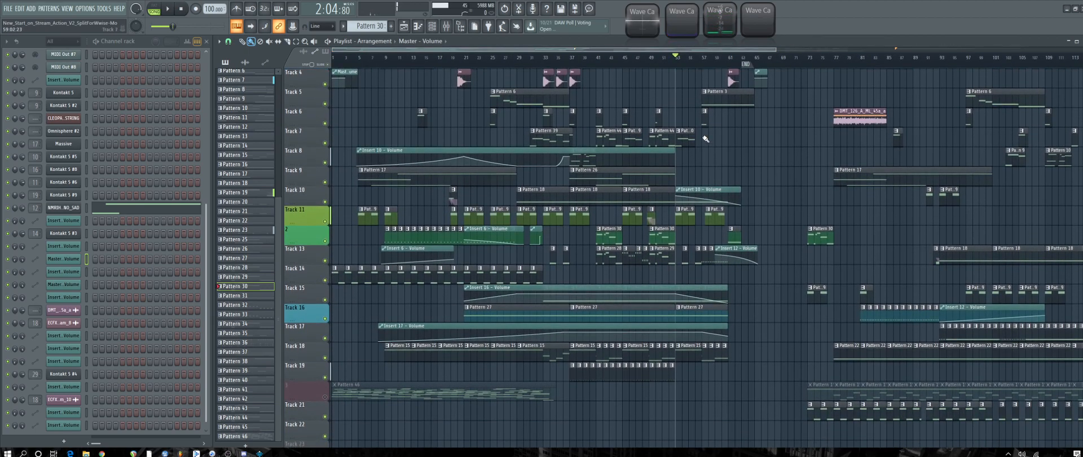
pyautogui.scroll(3, 754, 155)
pyautogui.scroll(1, 367, 25)
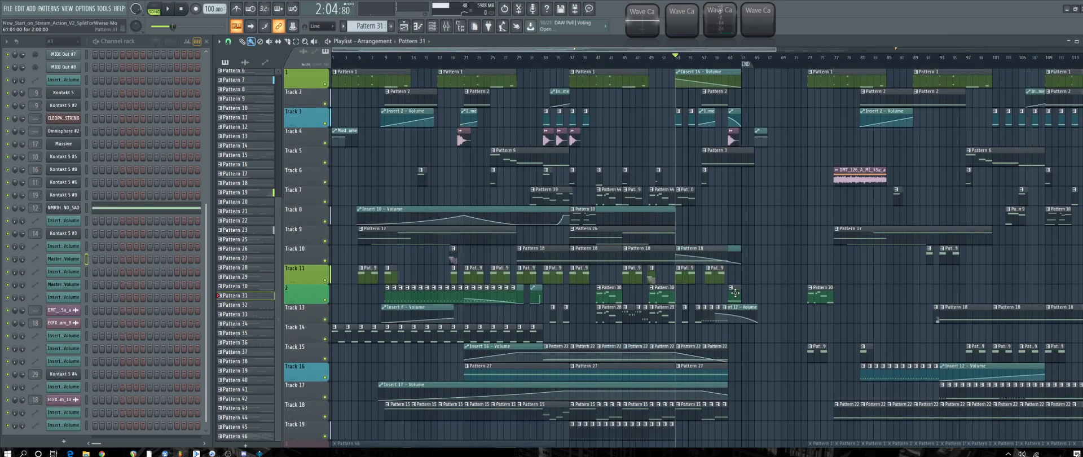
pyautogui.click(154, 9)
pyautogui.click(168, 8)
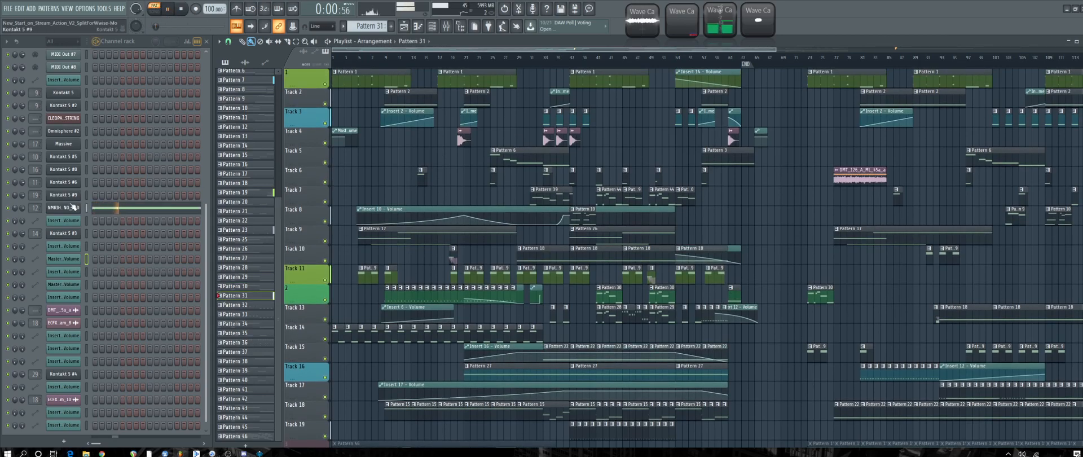
# Cut Pattern 31's notes from the NMRIH2_Main_PIANO_SAD channel and paste them back into the same channel.
pyautogui.rightClick(81, 206)
pyautogui.click(227, 271)
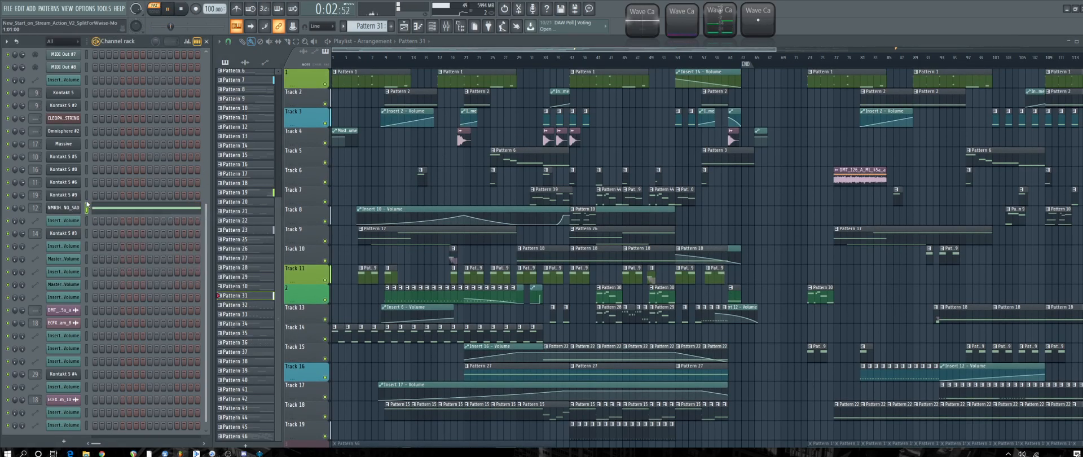
pyautogui.rightClick(80, 206)
pyautogui.click(179, 263)
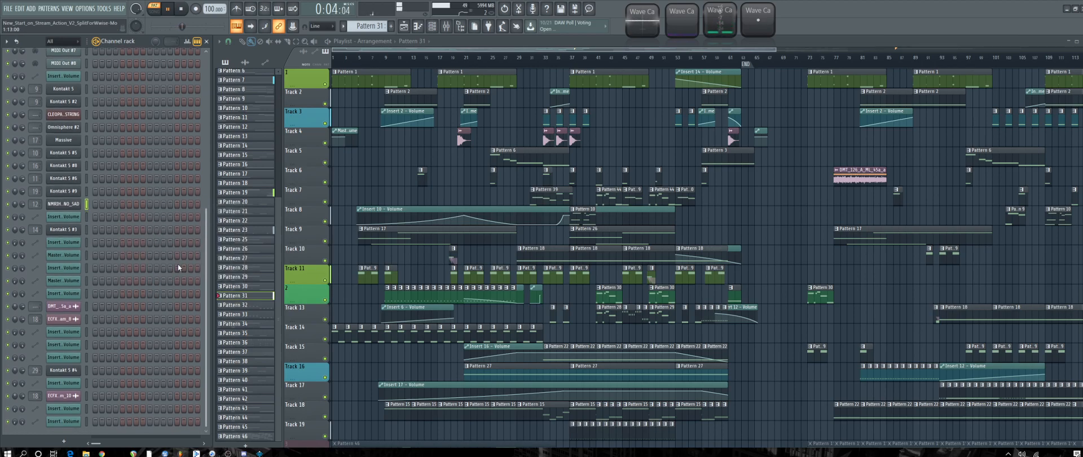
pyautogui.rightClick(80, 206)
pyautogui.click(176, 220)
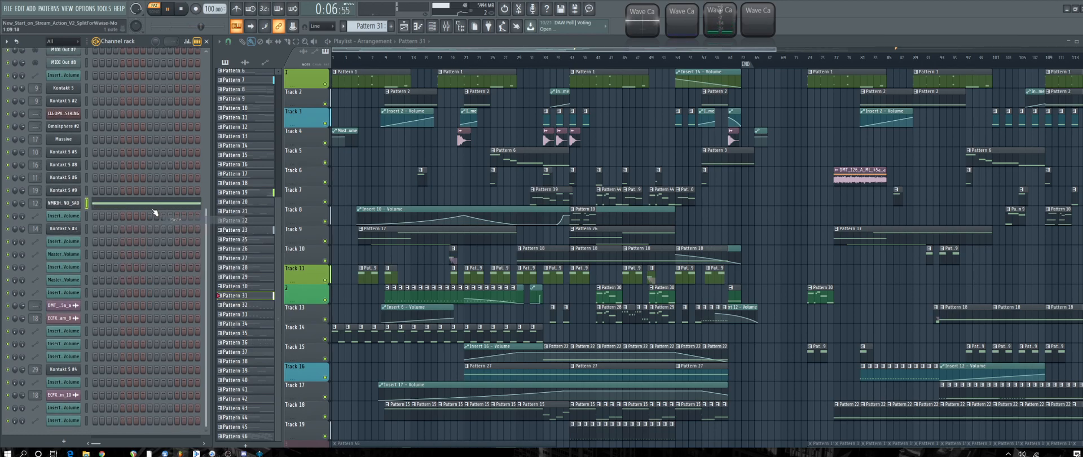
# Cut Pattern 31's notes from the NMRIH2_Main_PIANO_SAD channel and paste them into the Kontakt 5 #4 channel.
pyautogui.click(151, 205)
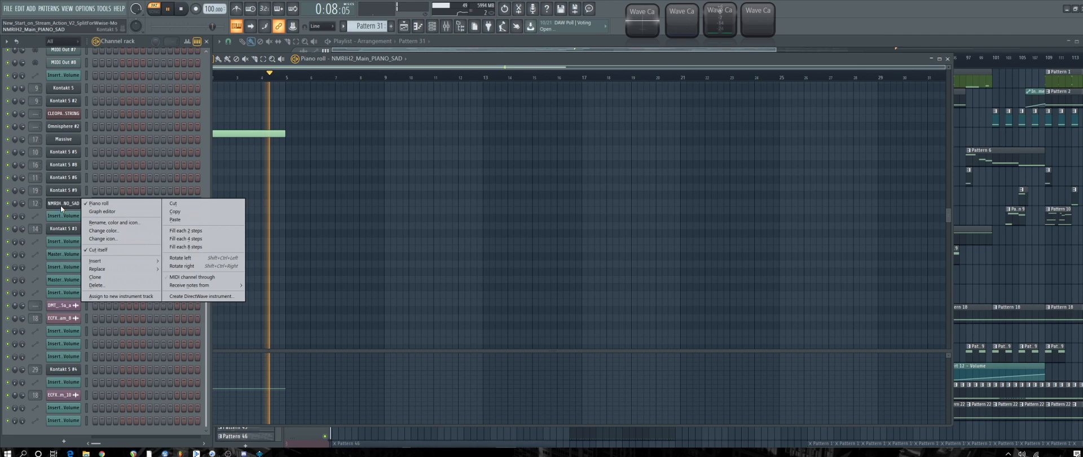
pyautogui.click(170, 204)
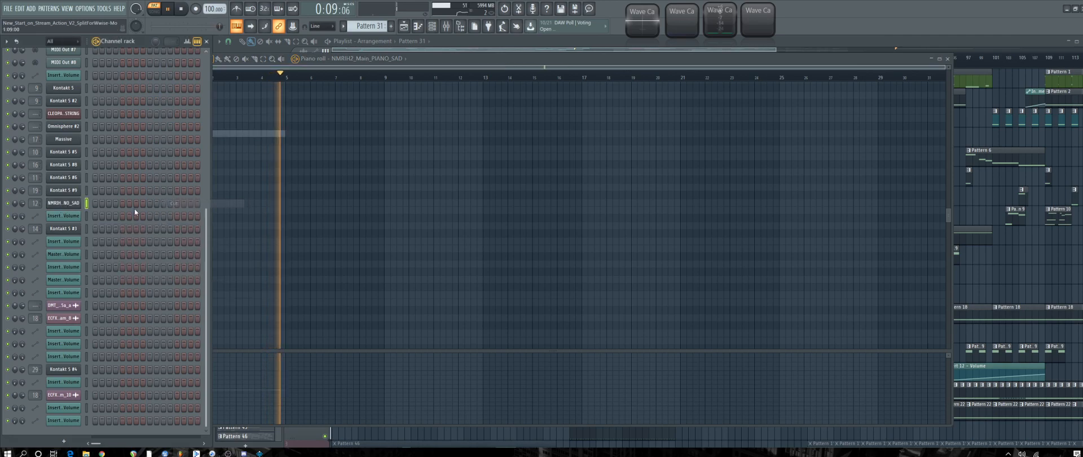
pyautogui.rightClick(68, 369)
pyautogui.click(172, 360)
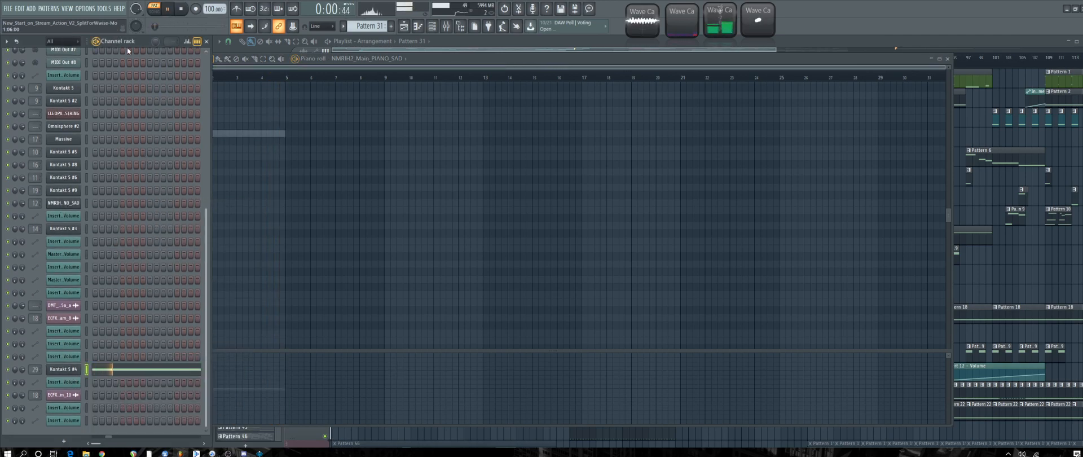
# Clear Pattern 31's notes from the MIDI Out #6 channel and keep them on the Kontakt 5 #4 channel.
pyautogui.scroll(3, 171, 138)
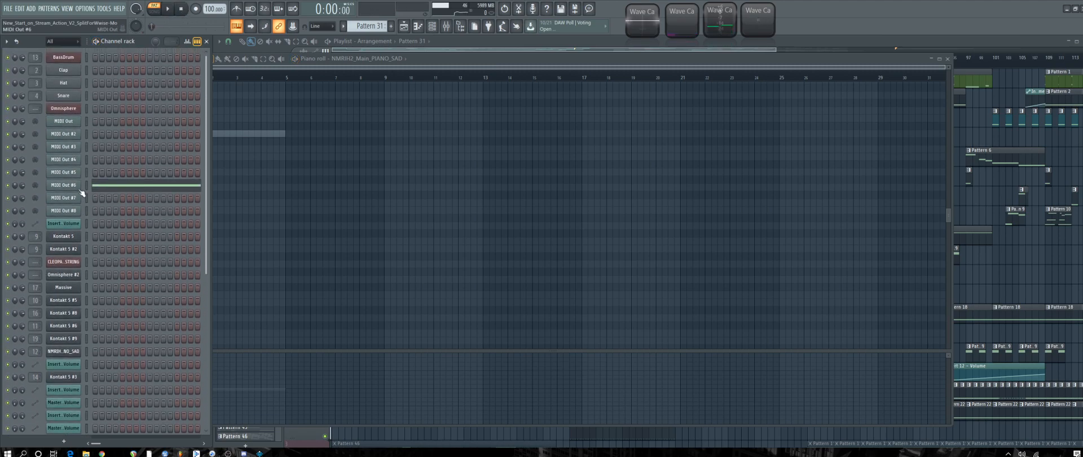
pyautogui.rightClick(80, 186)
pyautogui.click(189, 190)
pyautogui.scroll(-5, 169, 226)
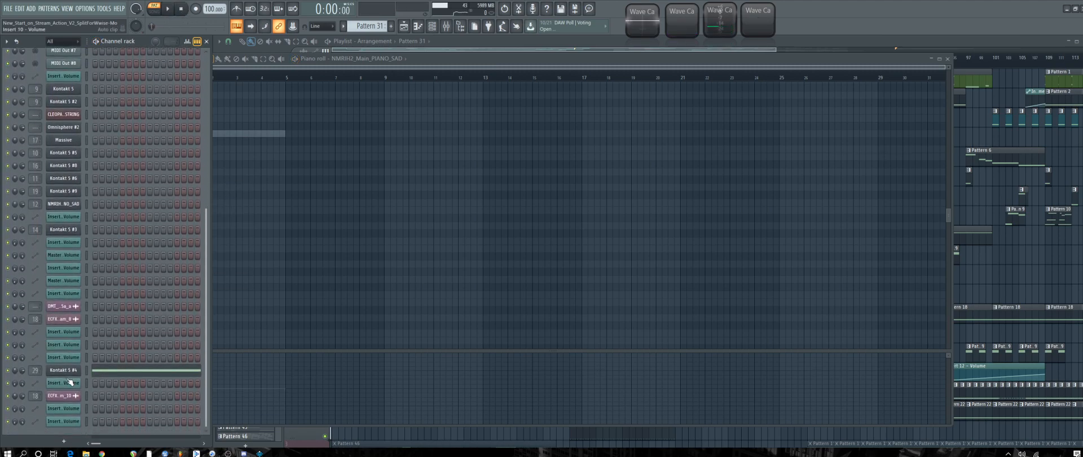
pyautogui.rightClick(69, 371)
pyautogui.click(195, 358)
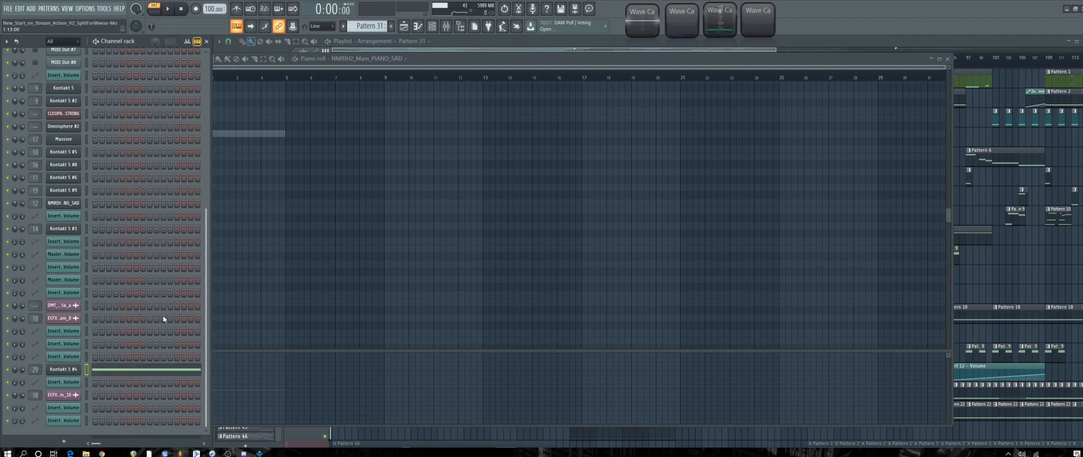
# Audition the NMRIH2_Main_PIANO_SAD channel by playing notes live, and close the piano roll.
pyautogui.click(86, 229)
pyautogui.click(86, 203)
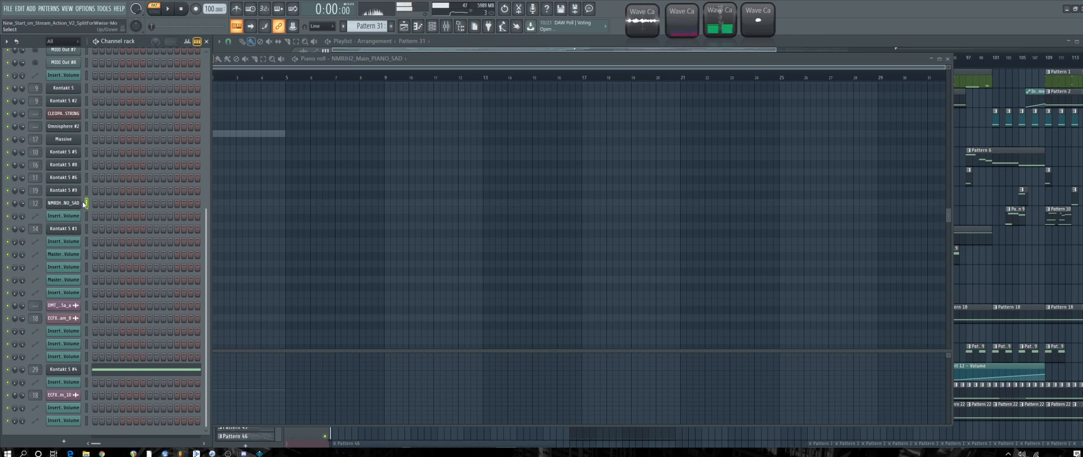
pyautogui.press('b')
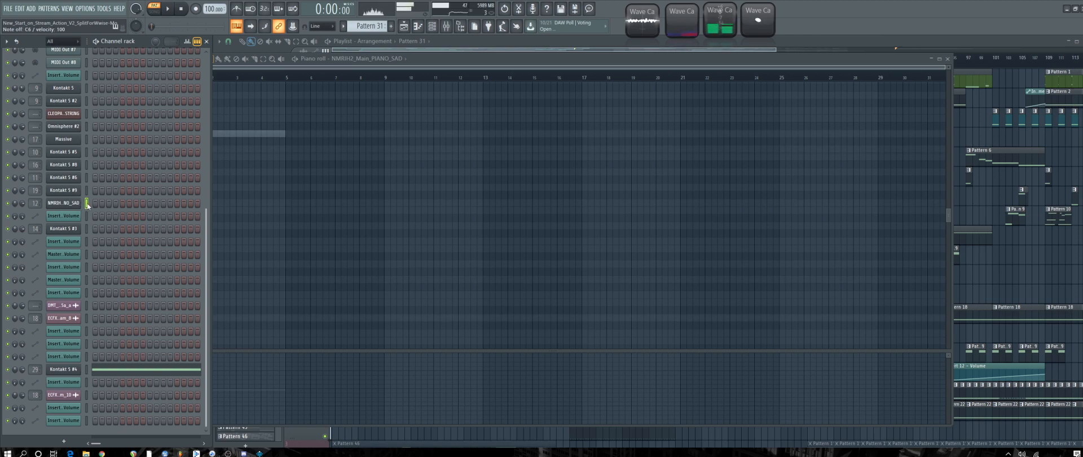
pyautogui.press('p')
pyautogui.press('r')
pyautogui.press('q')
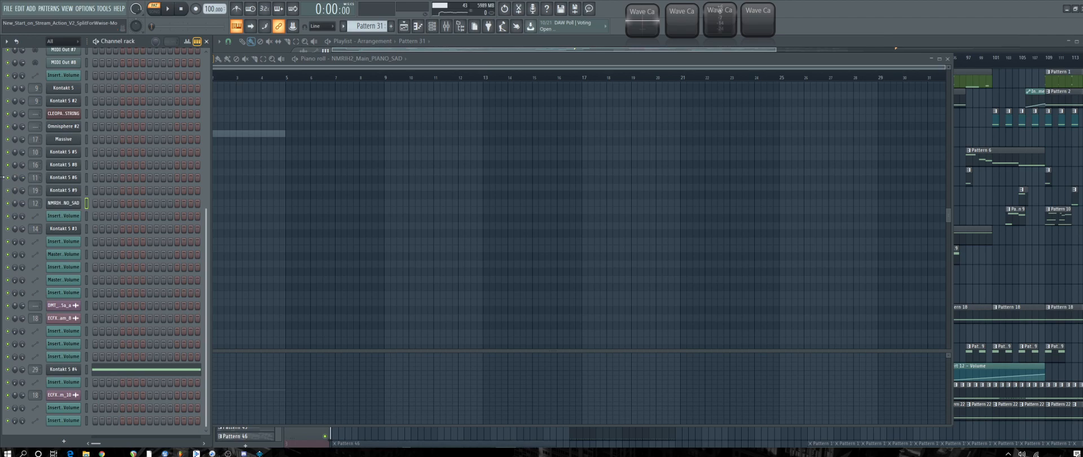
pyautogui.press('w')
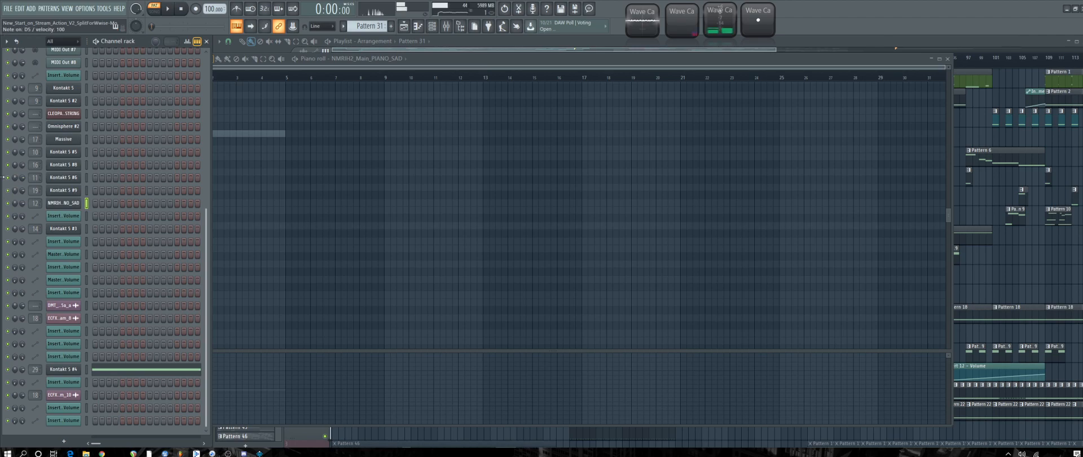
pyautogui.press('w')
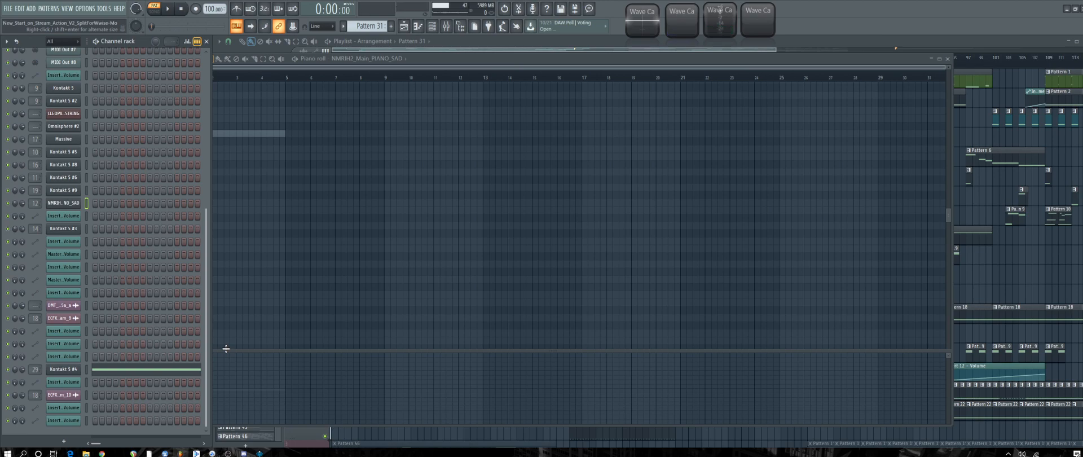
pyautogui.press('w')
pyautogui.press('y')
pyautogui.click(947, 59)
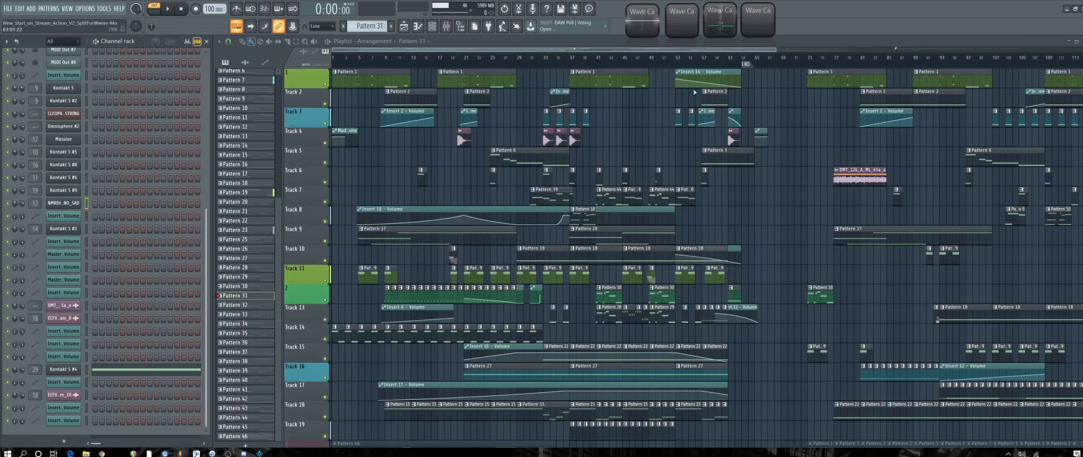
# Audition the Kontakt 5 #5, Omnisphere #2 and Kontakt 5 channels with live notes to compare their sounds.
pyautogui.click(86, 153)
pyautogui.click(87, 127)
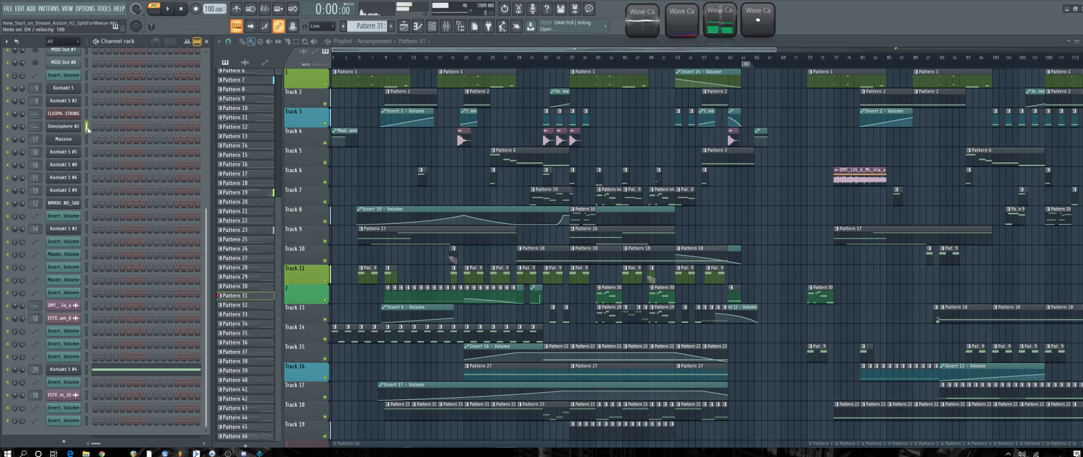
pyautogui.click(87, 100)
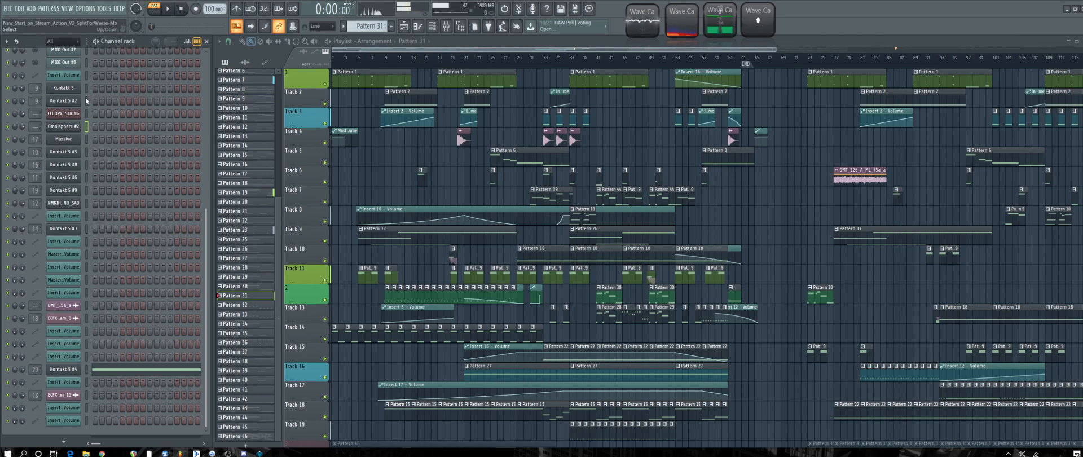
pyautogui.scroll(4, 107, 180)
pyautogui.click(87, 242)
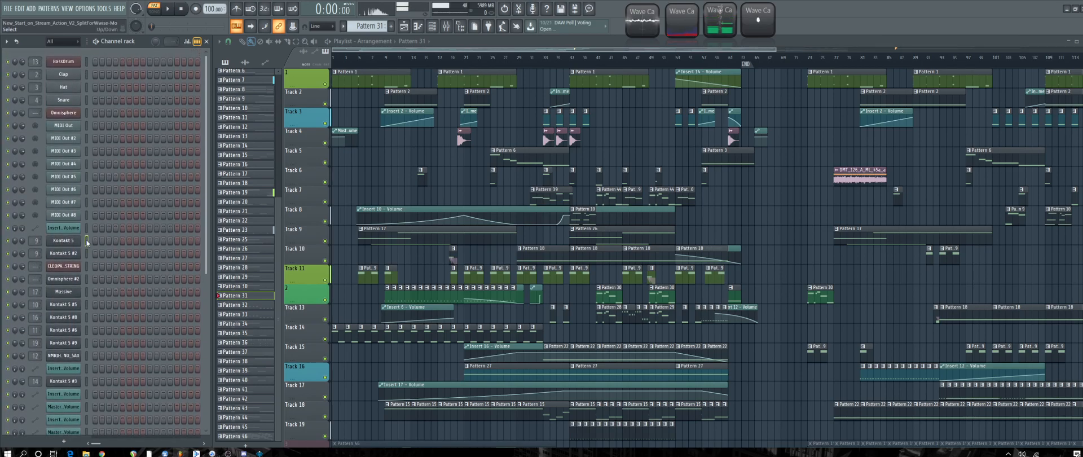
pyautogui.press('x')
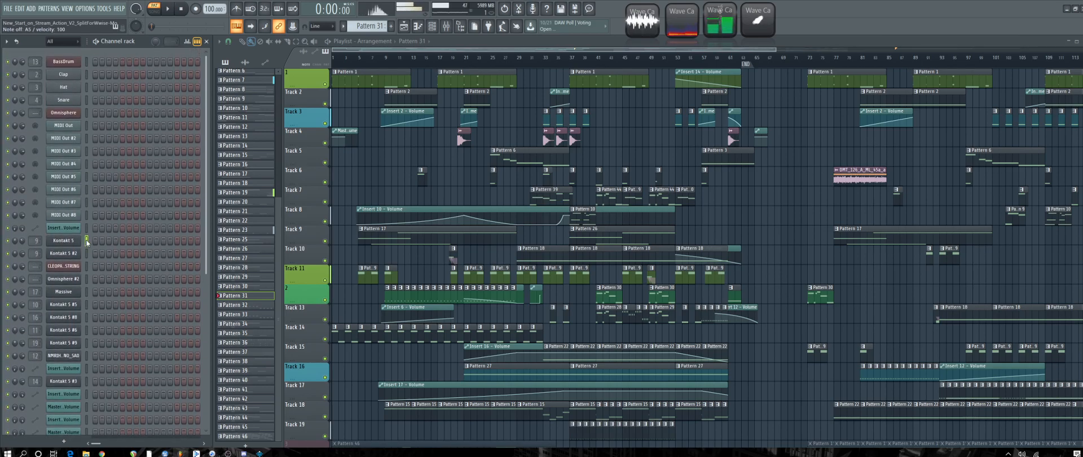
pyautogui.press('n')
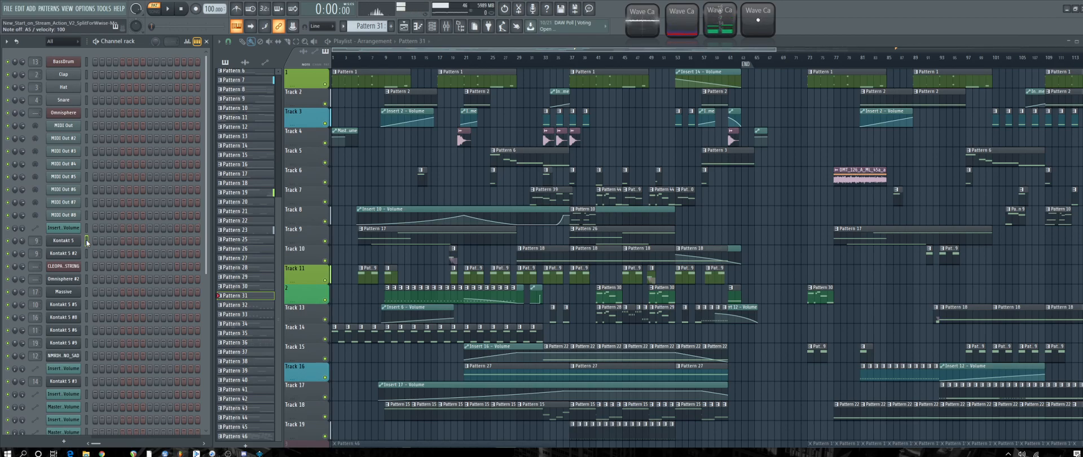
pyautogui.press('n')
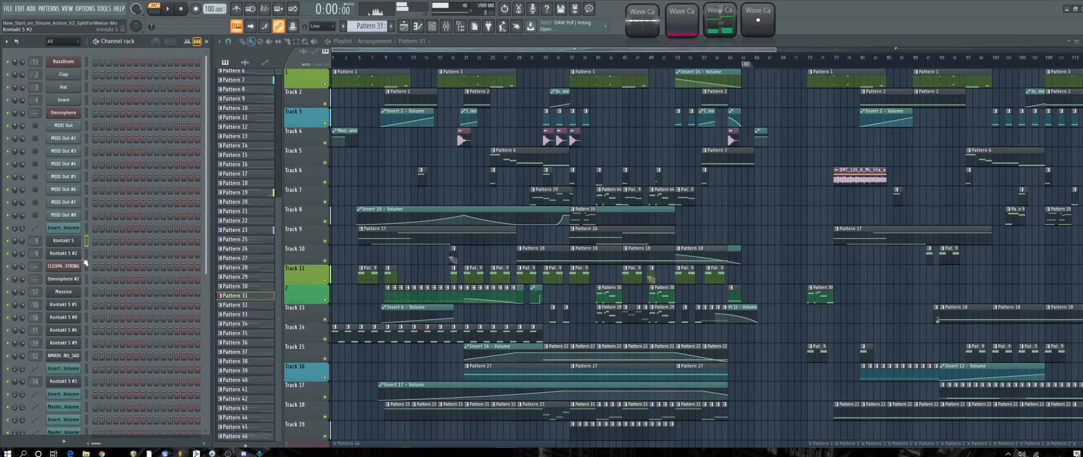
# Audition the Kontakt 5 #2 channel by playing several live notes.
pyautogui.click(87, 254)
pyautogui.press('x')
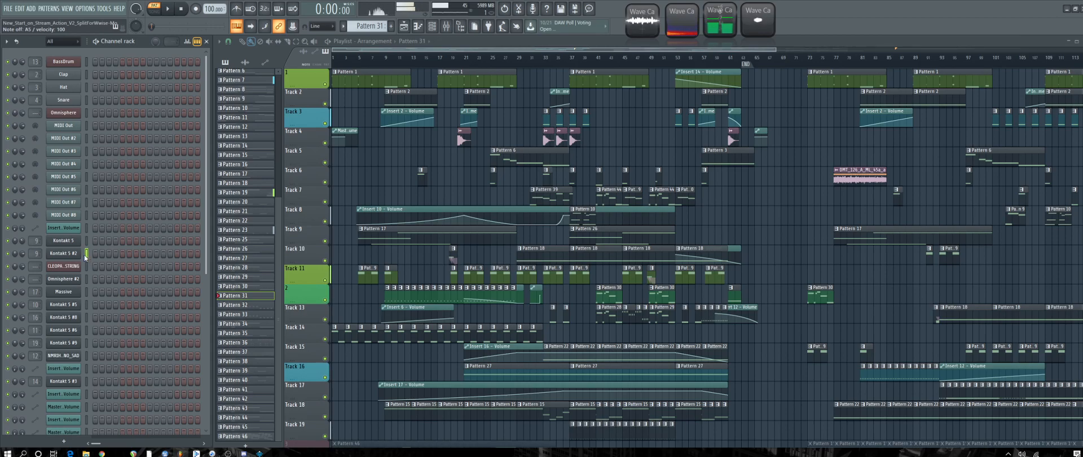
pyautogui.press('x')
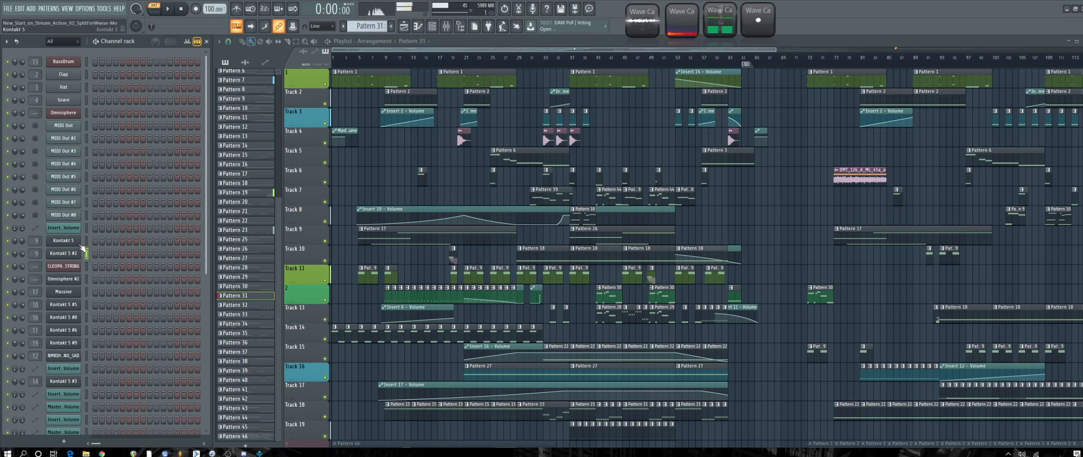
pyautogui.press('c')
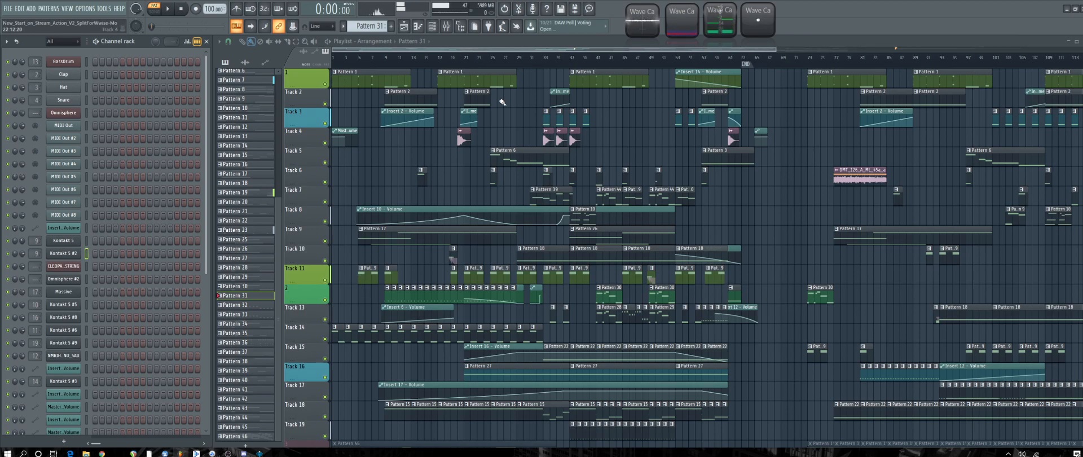
# Play the arrangement from about bar 27 to hear that passage, and stop playback.
pyautogui.scroll(-3, 550, 152)
pyautogui.scroll(-2, 550, 153)
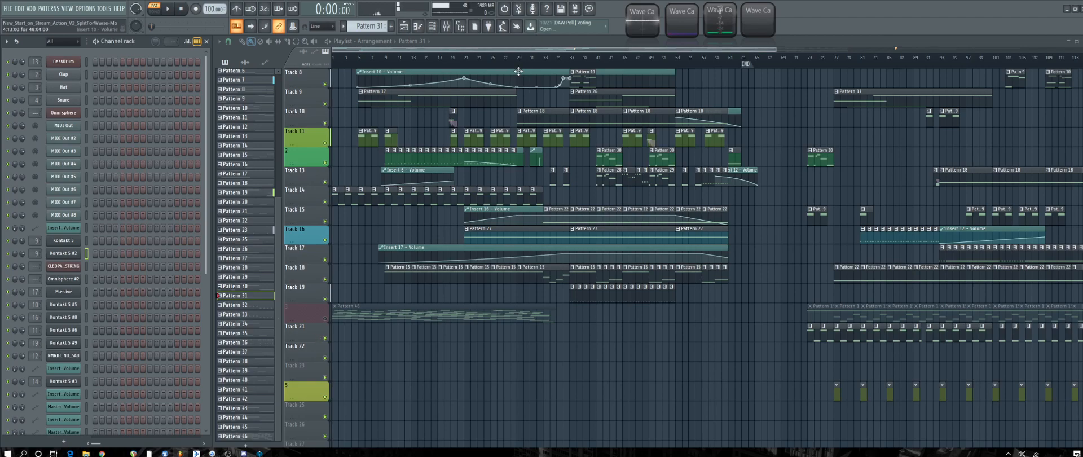
pyautogui.doubleClick(506, 59)
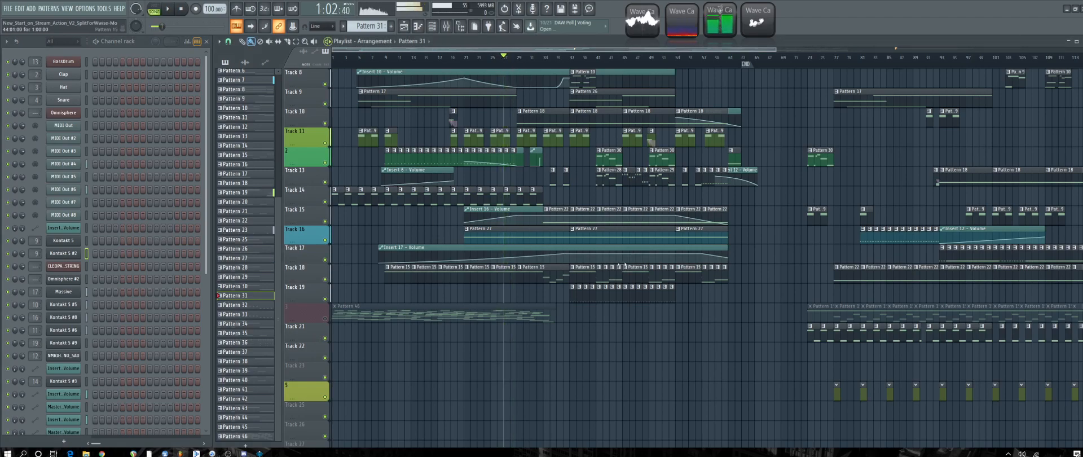
pyautogui.scroll(1, 773, 281)
pyautogui.scroll(4, 773, 281)
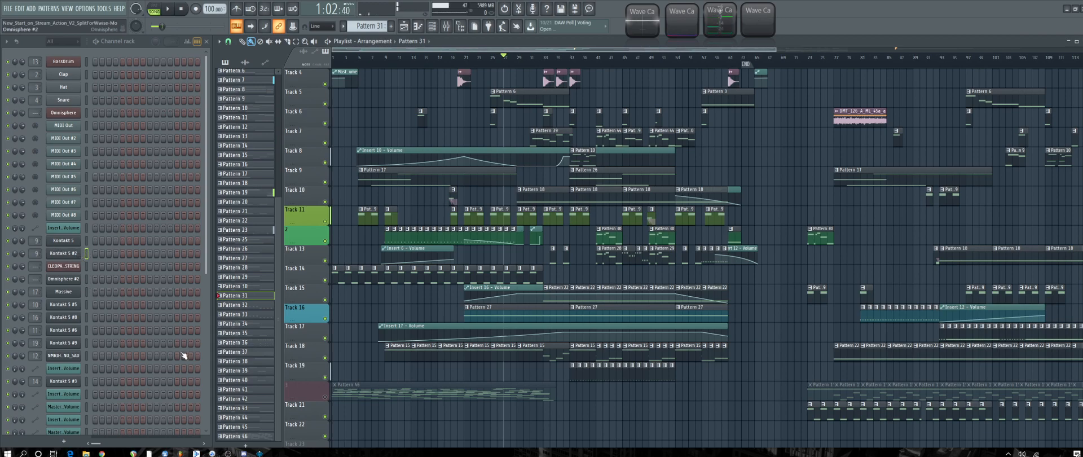
pyautogui.click(70, 279)
pyautogui.rightClick(70, 280)
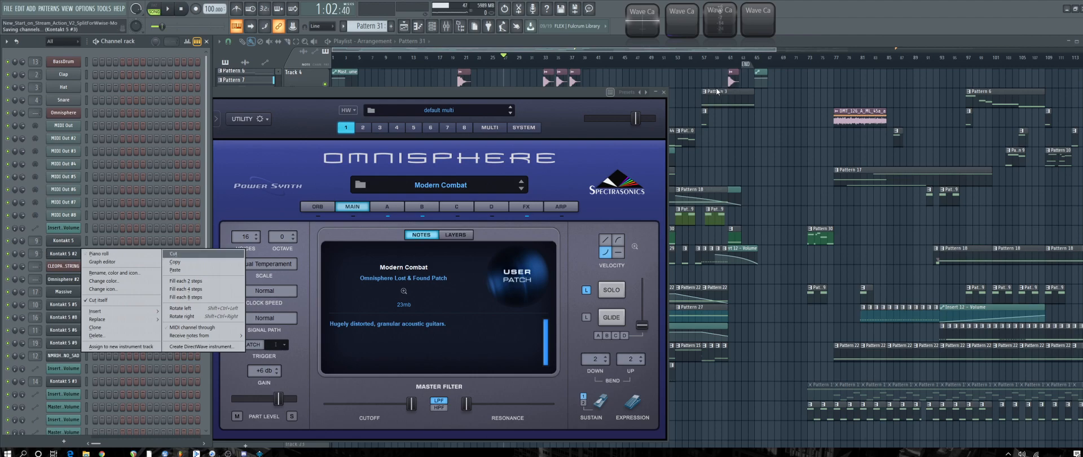
pyautogui.click(665, 92)
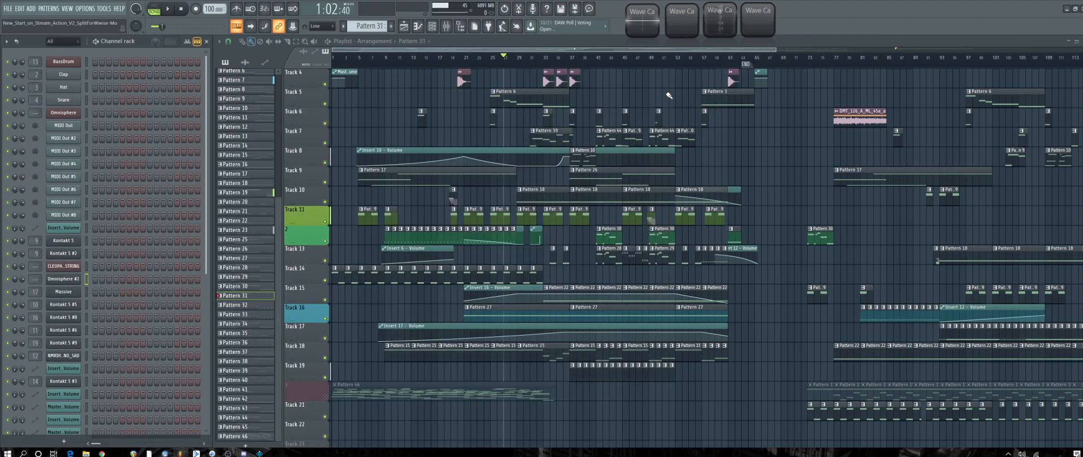
# Paste the notes into Pattern 31's Kontakt 5 #2 channel and play the pattern on its own.
pyautogui.rightClick(73, 254)
pyautogui.click(184, 272)
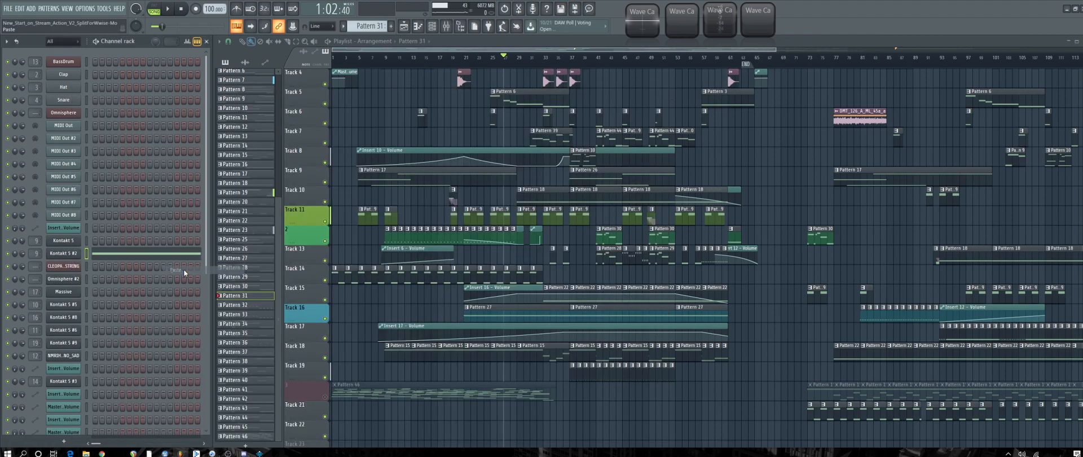
pyautogui.click(153, 5)
pyautogui.click(168, 9)
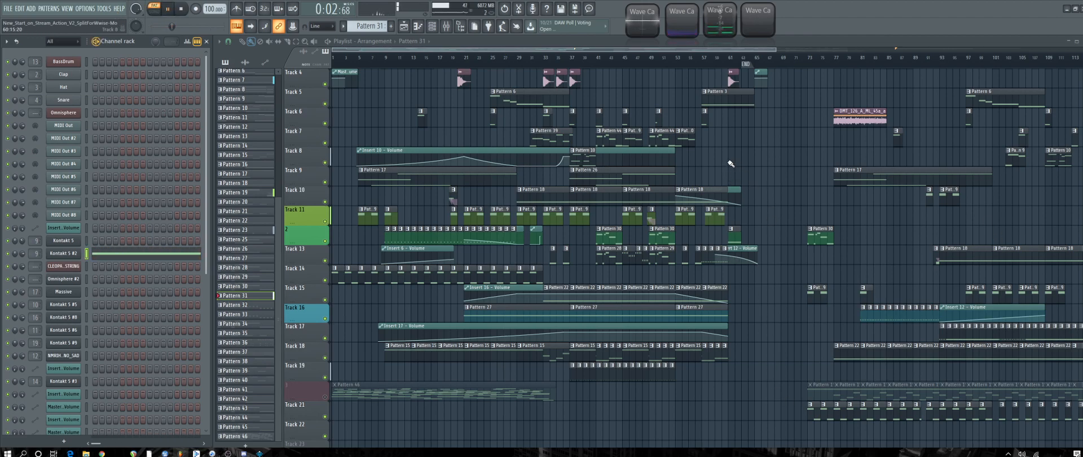
# Place a Pattern 31 clip on Track 8 at about bar 61 and move the song playhead to bar 59.
pyautogui.click(731, 164)
pyautogui.click(715, 63)
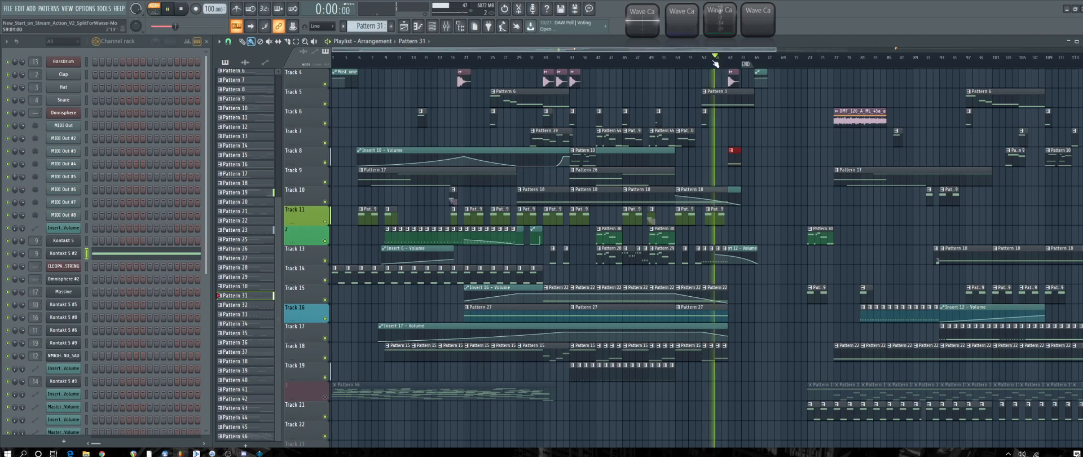
# Audition the arrangement from bar 59 and move Pattern 31's Kontakt 5 #2 note down one octave.
pyautogui.press('l')
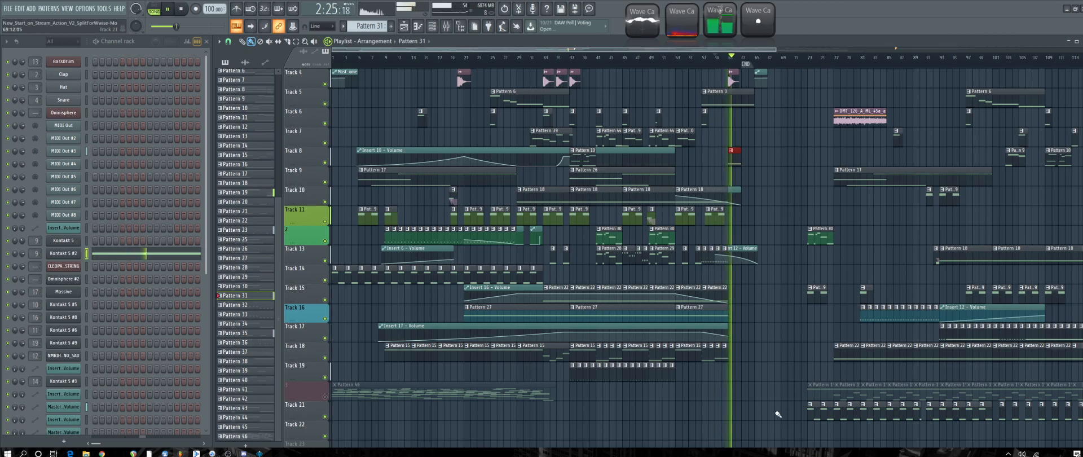
pyautogui.press('space')
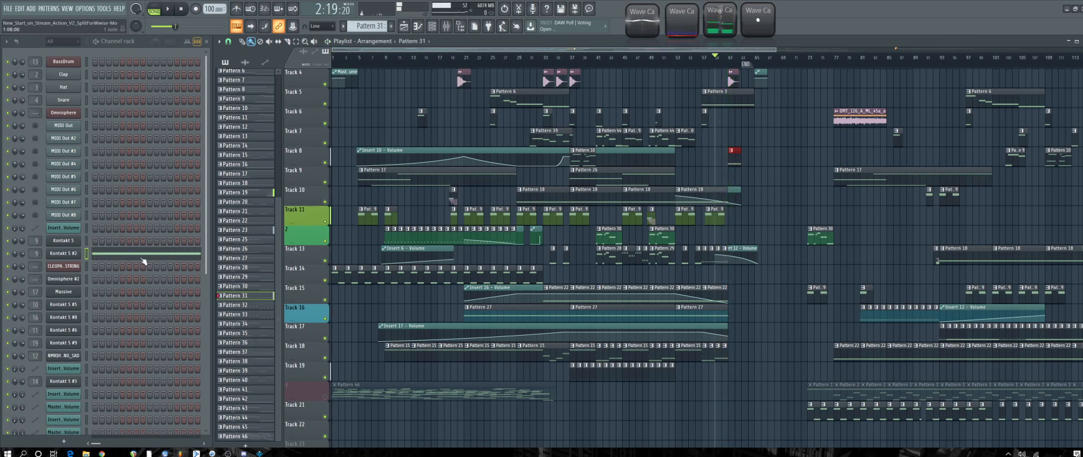
pyautogui.click(143, 261)
pyautogui.moveTo(203, 135); pyautogui.dragTo(203, 233)
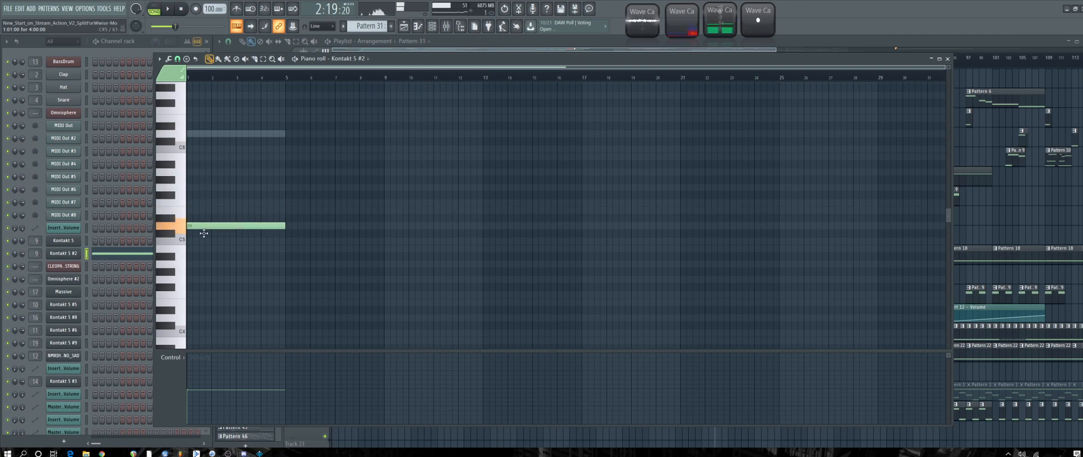
# Play the arrangement with the lowered note and check the notes in the Track 8 Pattern 31 clip.
pyautogui.press('space')
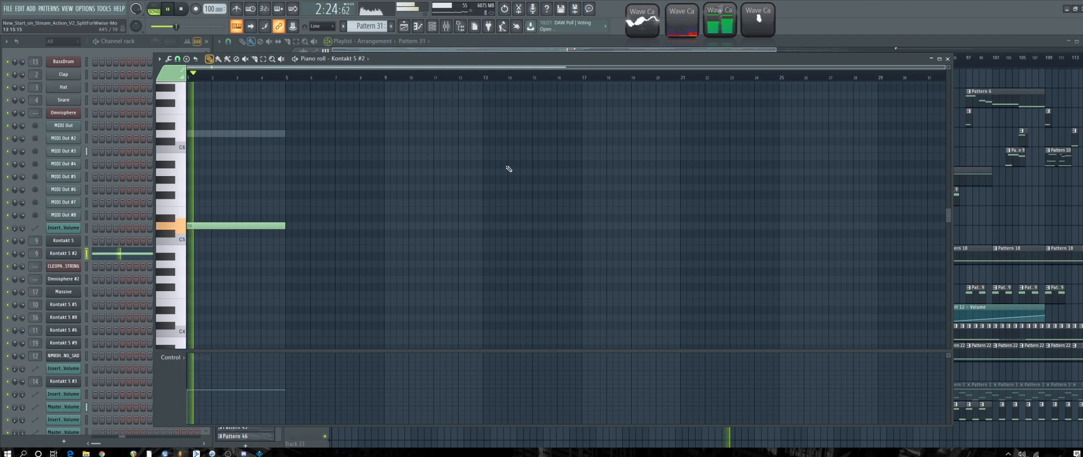
pyautogui.click(948, 59)
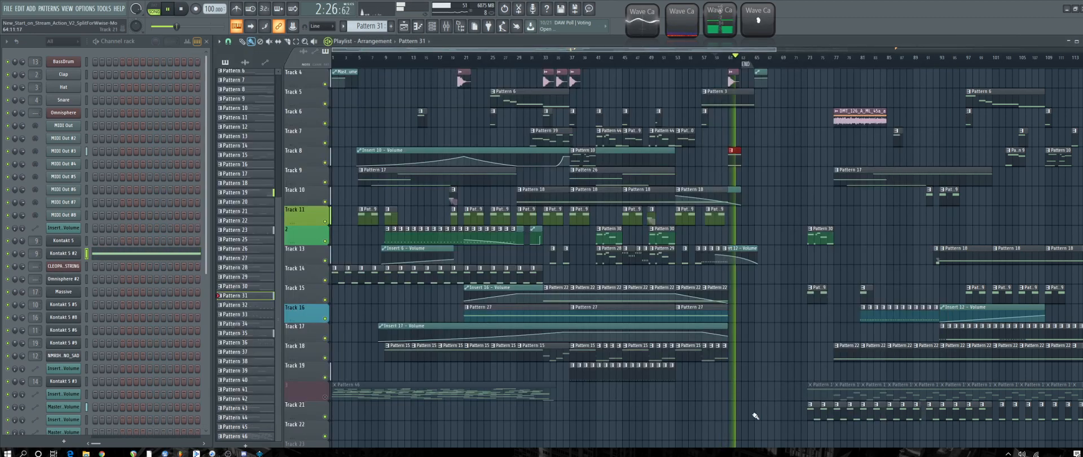
pyautogui.doubleClick(740, 159)
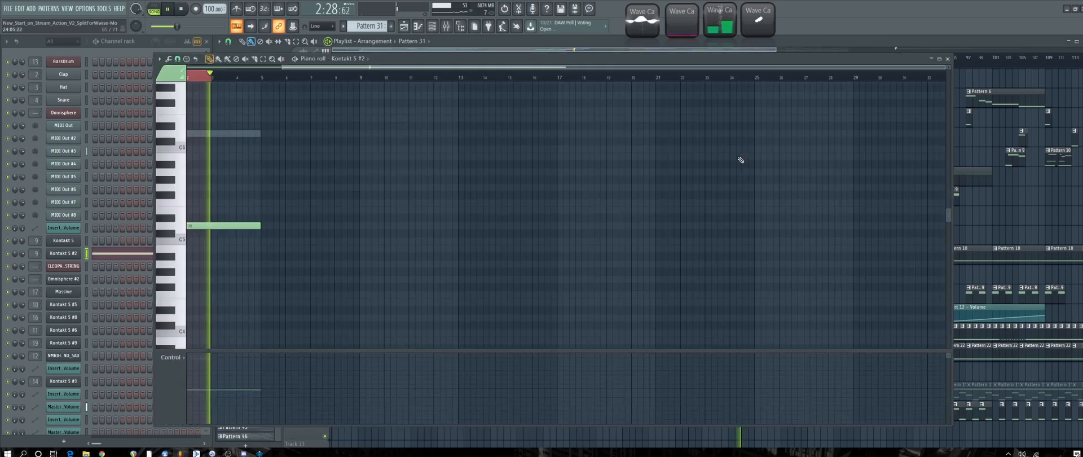
pyautogui.click(947, 59)
# Inspect Pattern 31's note in the Kontakt 5 #4 channel and replay the arrangement from about bar 60.
pyautogui.scroll(-5, 164, 338)
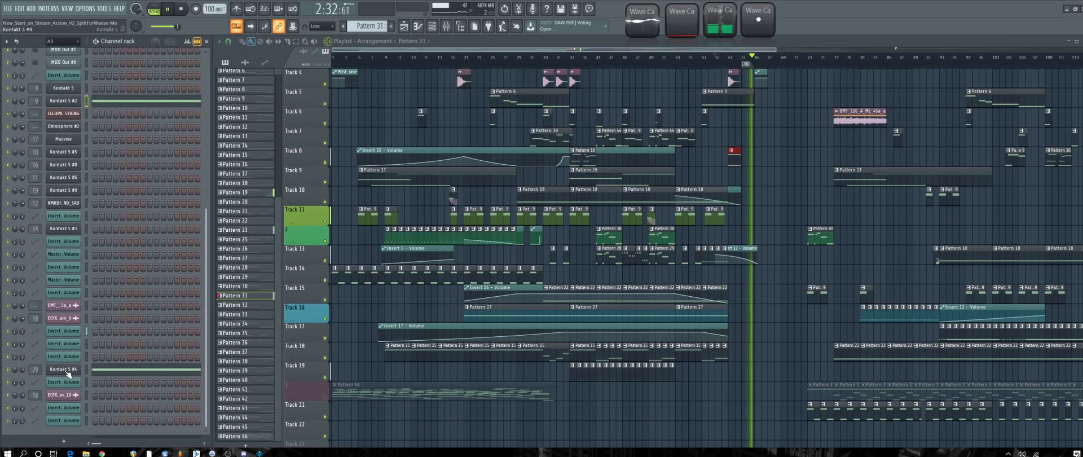
pyautogui.click(101, 371)
pyautogui.click(155, 7)
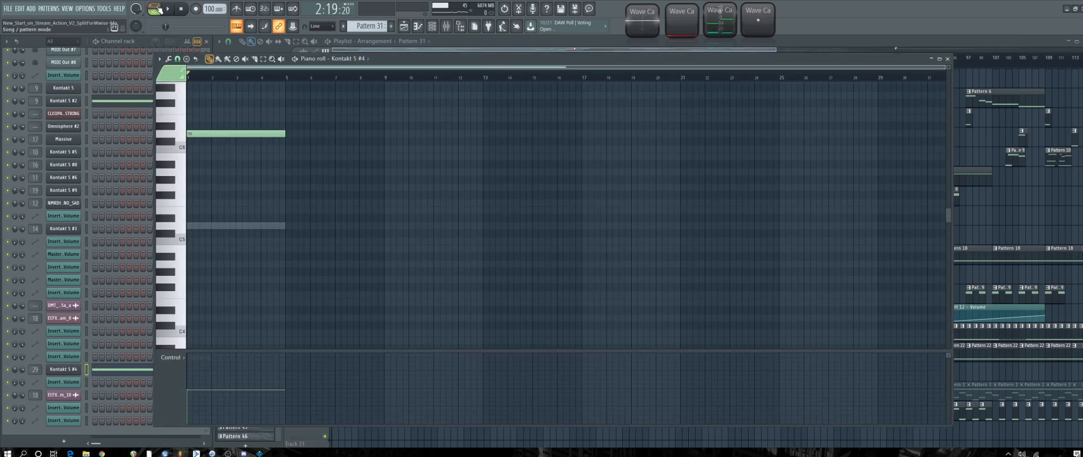
pyautogui.click(182, 9)
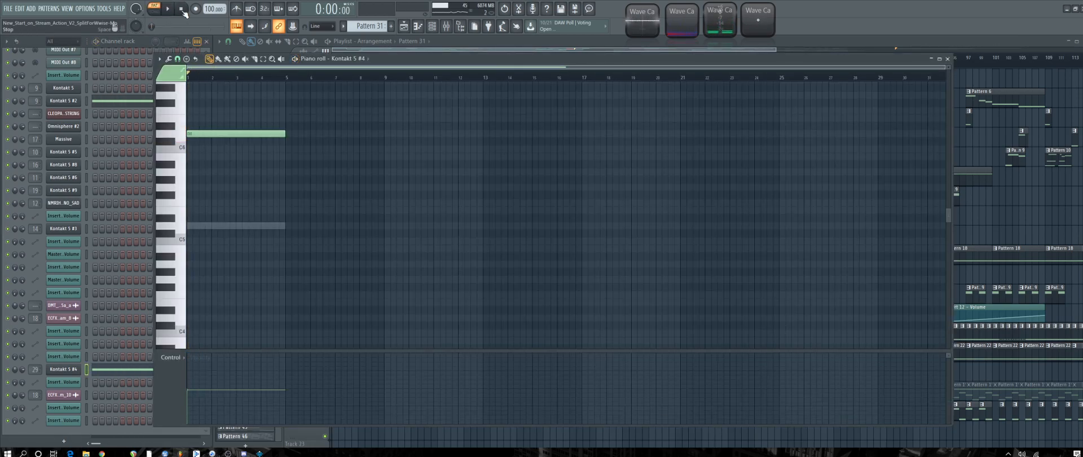
pyautogui.click(154, 8)
pyautogui.click(168, 8)
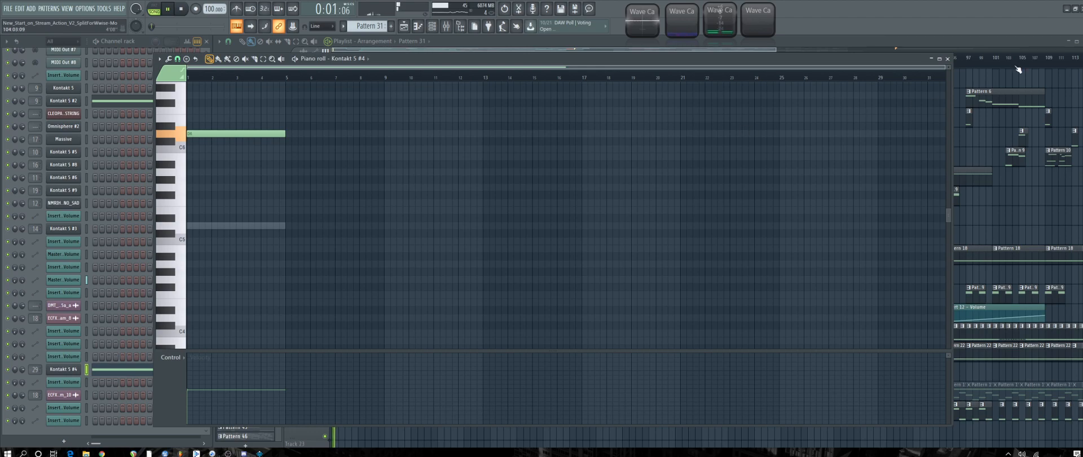
pyautogui.click(947, 58)
pyautogui.click(724, 61)
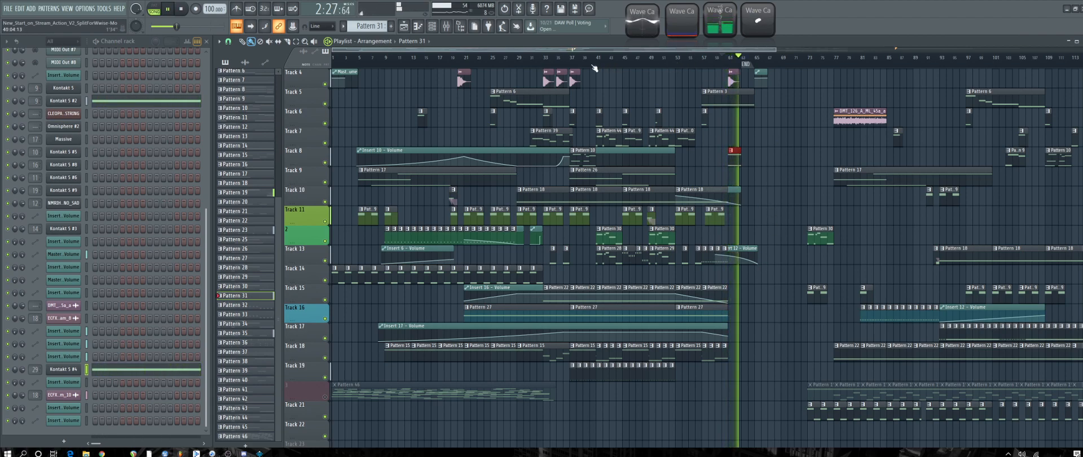
# Listen to the arrangement from about bar 41 and about bar 14, and stop playback.
pyautogui.click(589, 56)
pyautogui.hotkey('ctrl', 'a')
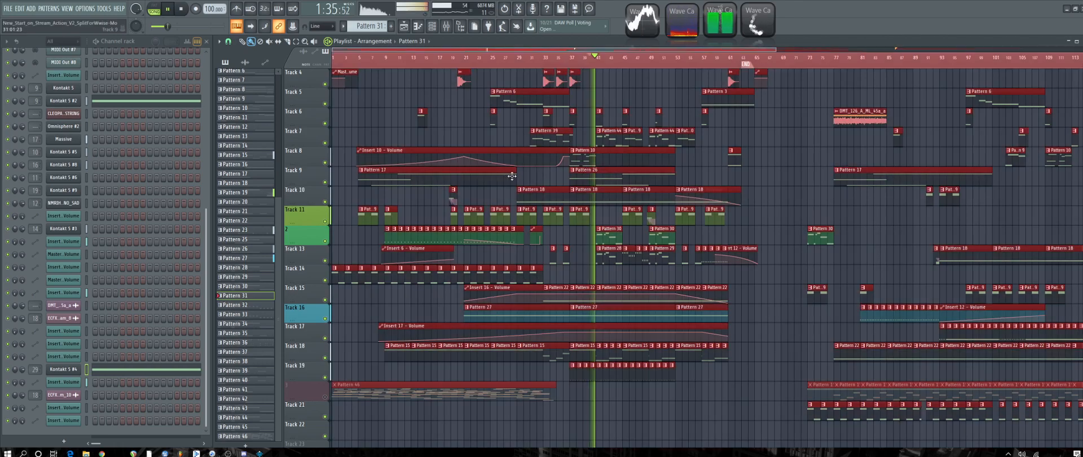
pyautogui.rightClick(418, 89)
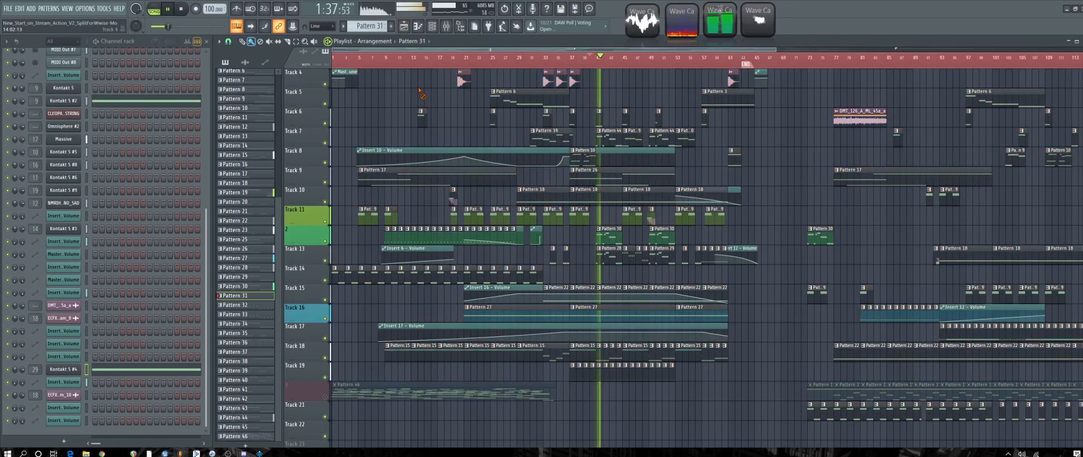
pyautogui.click(420, 62)
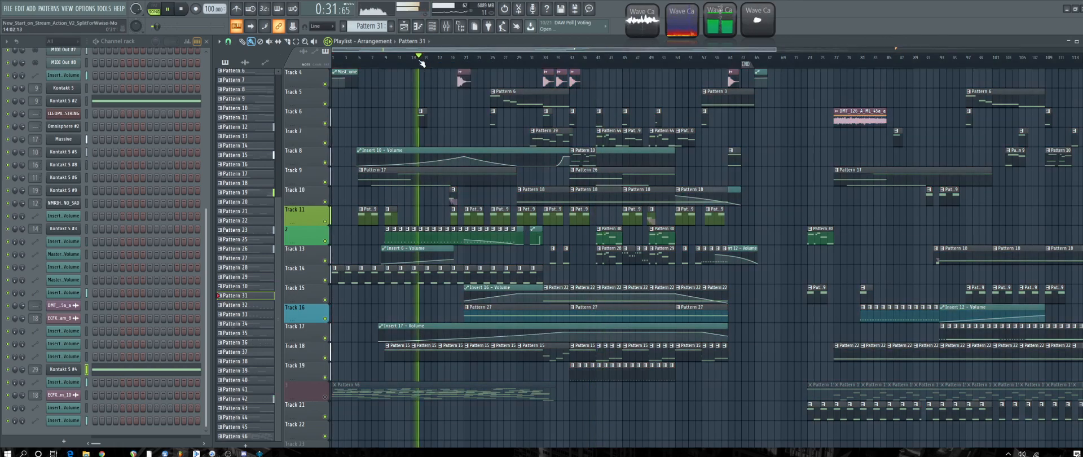
pyautogui.press('space')
# Move the Track 7 and Track 8 clips in the RE_save_Room_Easter_Egg section together to bar 185.
pyautogui.moveTo(592, 50); pyautogui.dragTo(996, 61)
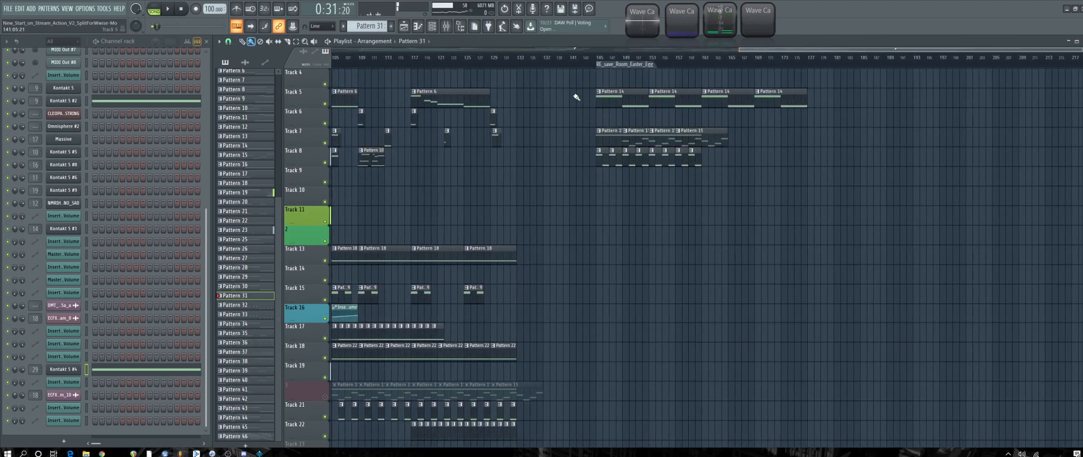
pyautogui.click(599, 159)
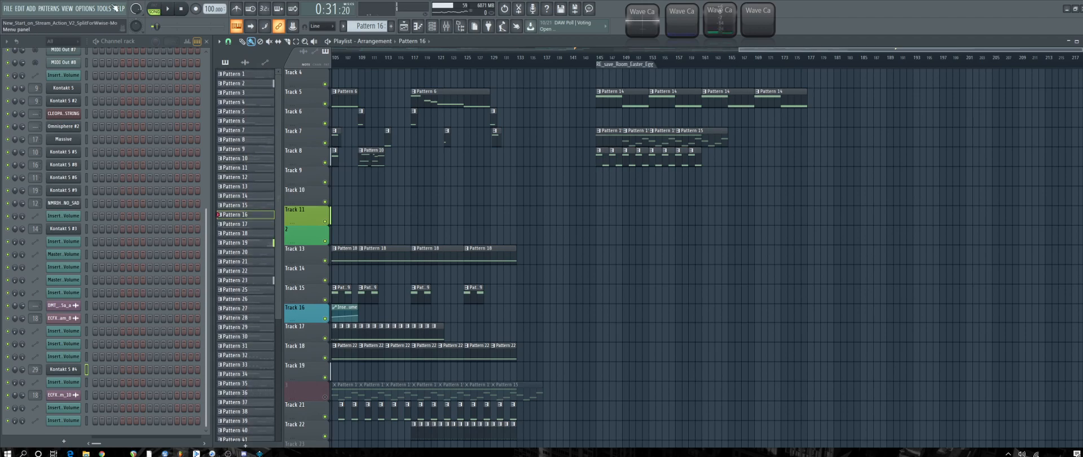
pyautogui.click(154, 10)
pyautogui.click(168, 9)
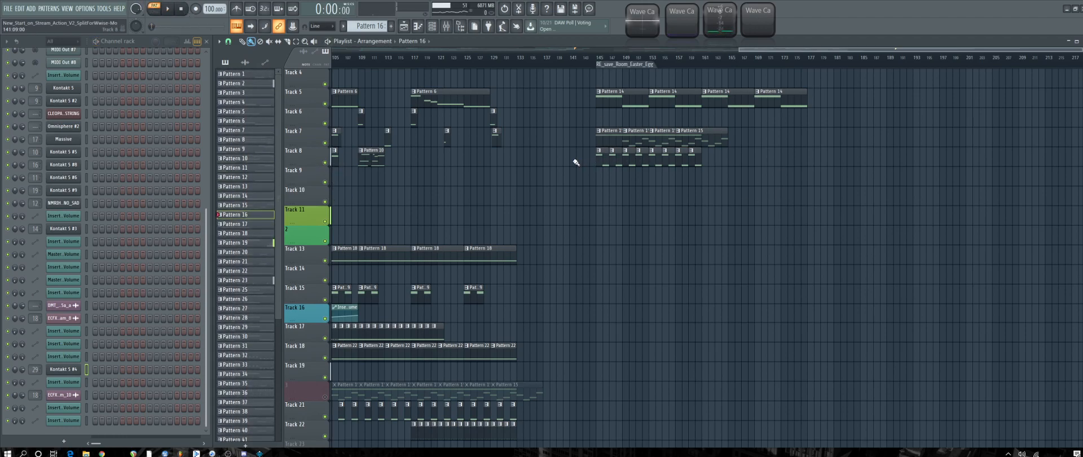
pyautogui.moveTo(561, 128); pyautogui.dragTo(1015, 140)
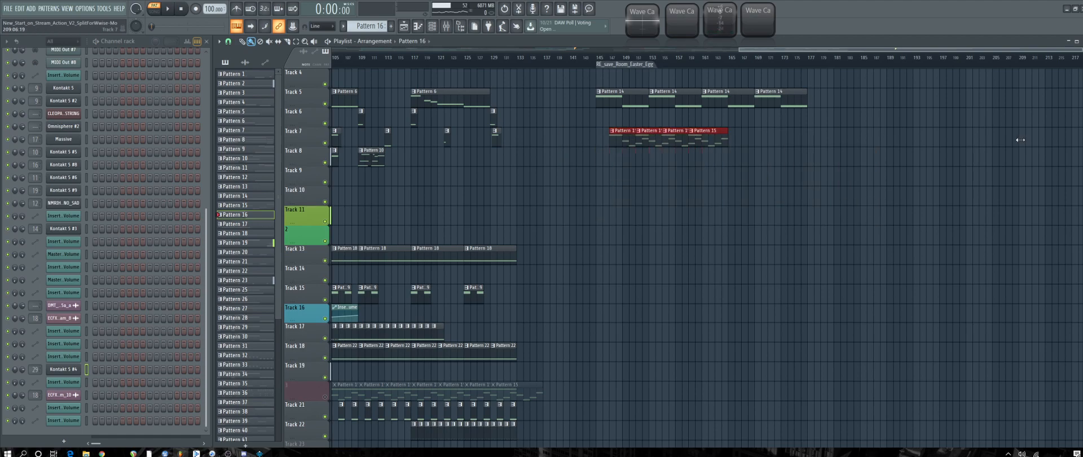
pyautogui.hotkey('ctrl', 'z')
pyautogui.moveTo(704, 133); pyautogui.dragTo(970, 142)
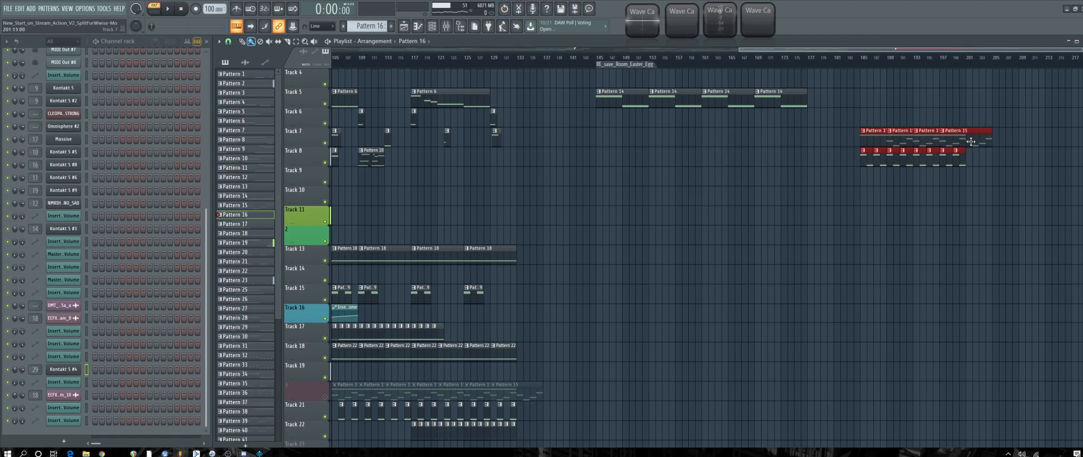
# Play the Pattern 14 clips on Track 5 twice from bar 145 and stop playback.
pyautogui.click(598, 57)
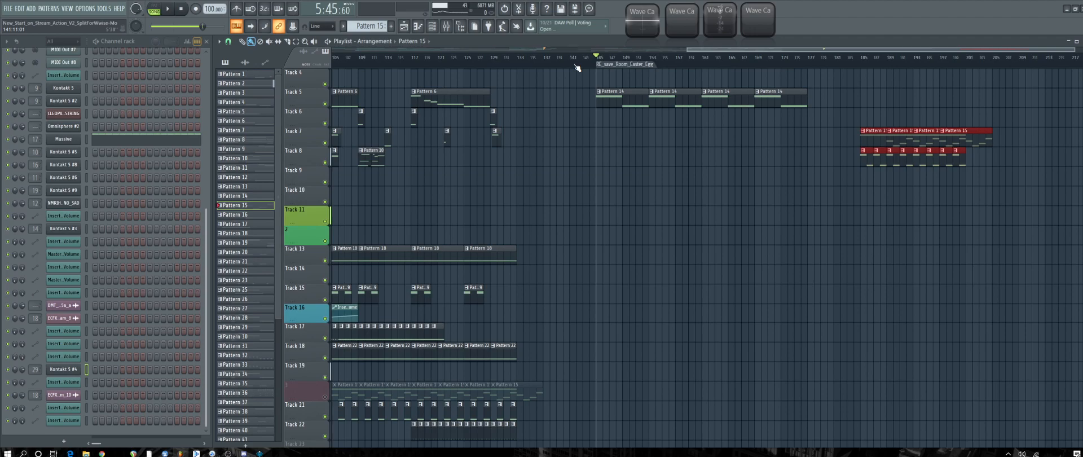
pyautogui.press('space')
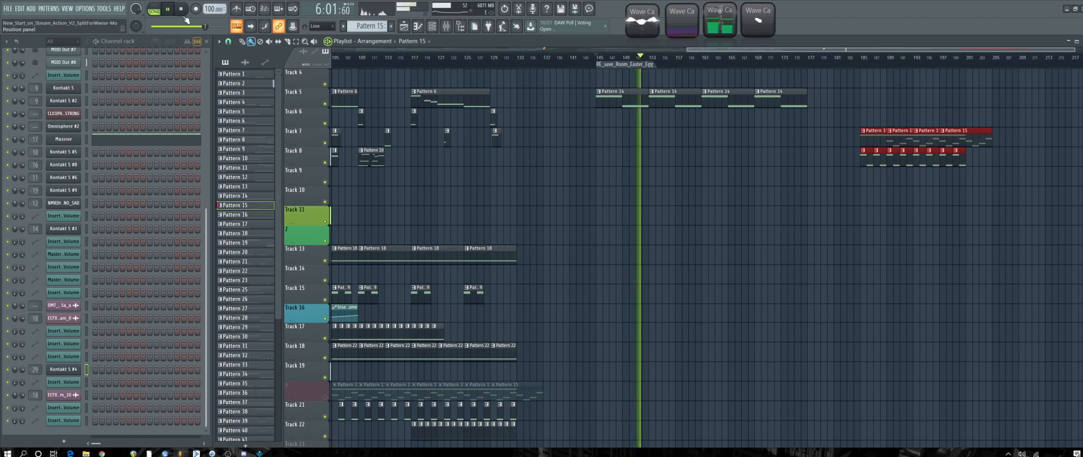
pyautogui.click(168, 9)
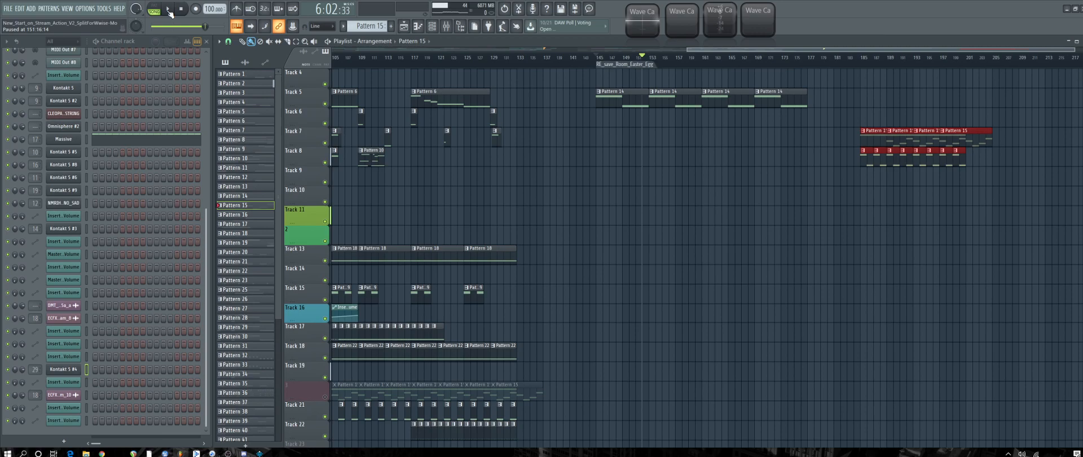
pyautogui.moveTo(695, 48); pyautogui.dragTo(684, 50)
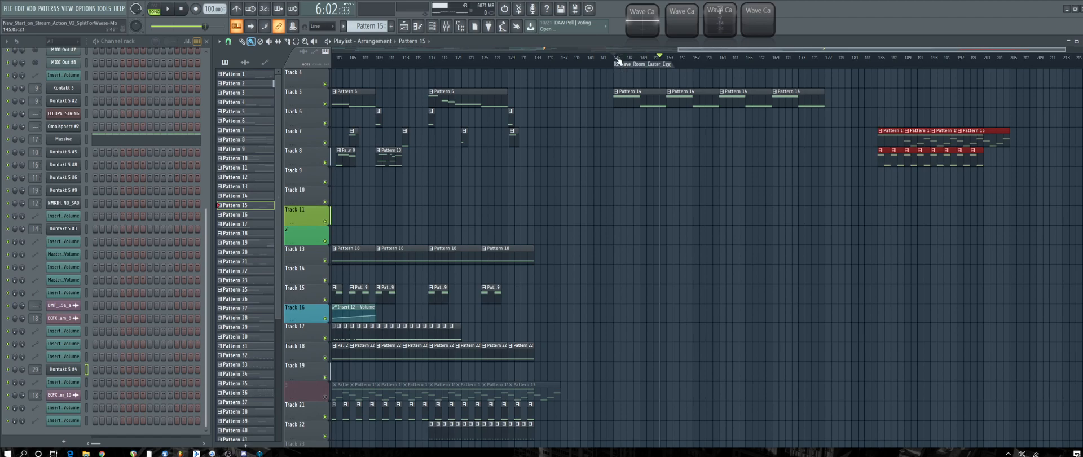
pyautogui.click(615, 58)
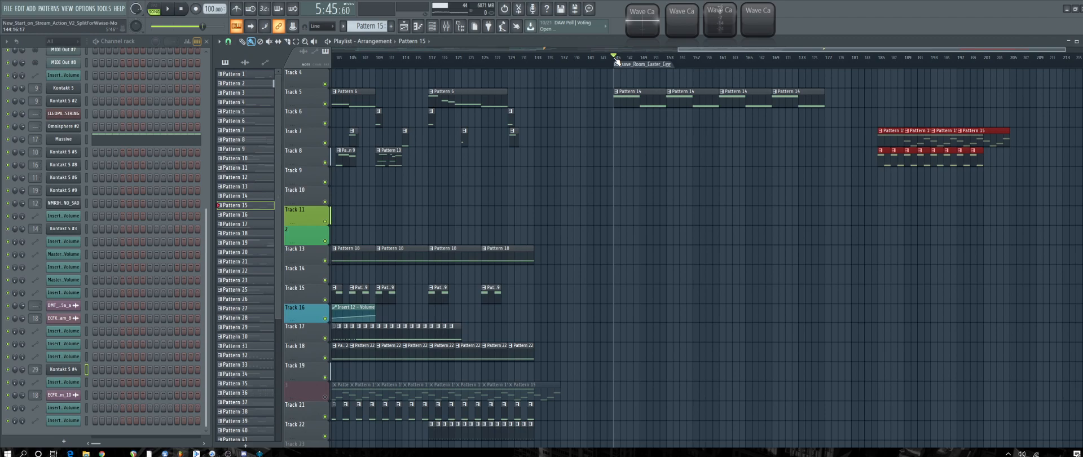
pyautogui.press('space')
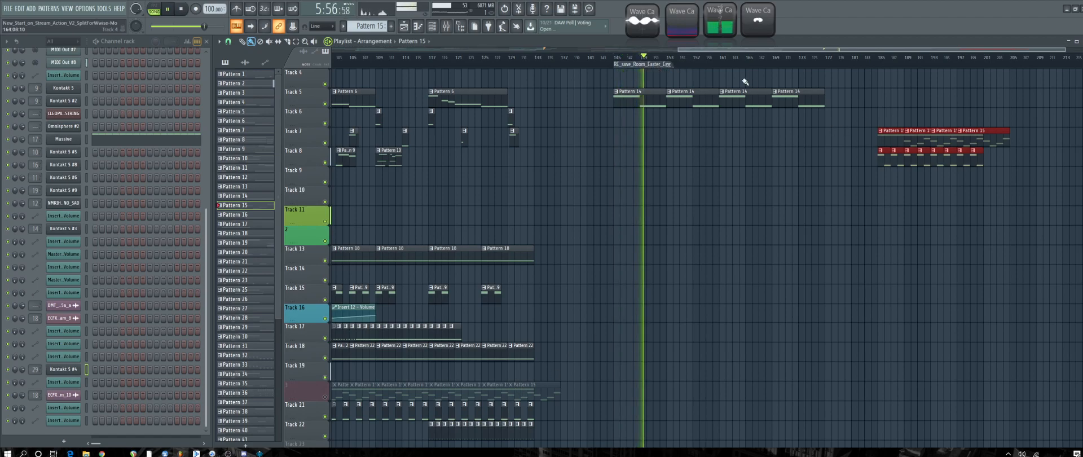
pyautogui.moveTo(745, 50); pyautogui.dragTo(443, 51)
pyautogui.scroll(-4, 677, 298)
pyautogui.scroll(2, 753, 236)
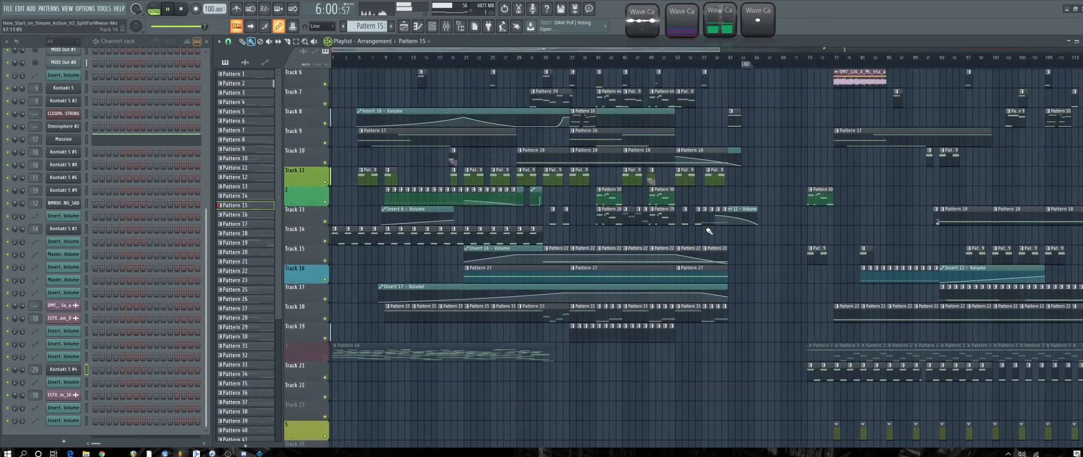
pyautogui.press('space')
# Play the arrangement's intro from bar 5 and stop playback.
pyautogui.scroll(5, 542, 90)
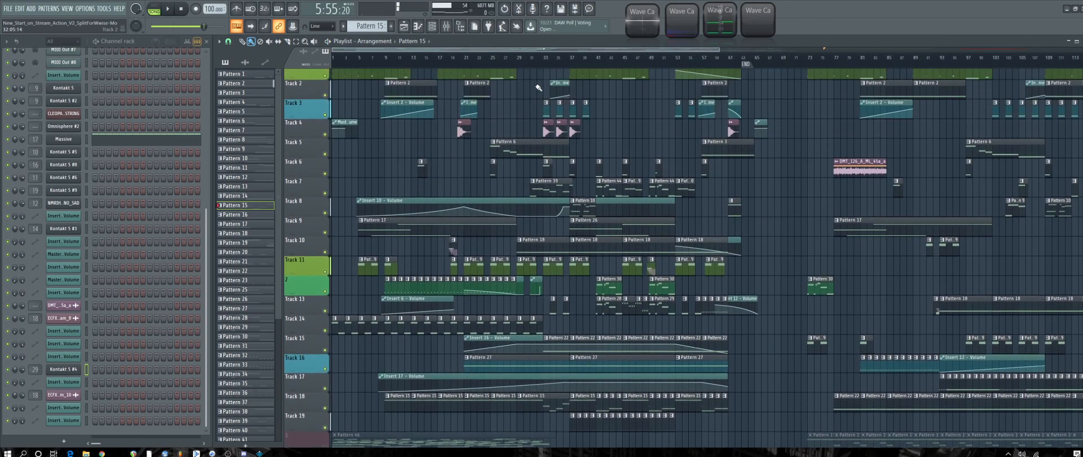
pyautogui.click(359, 58)
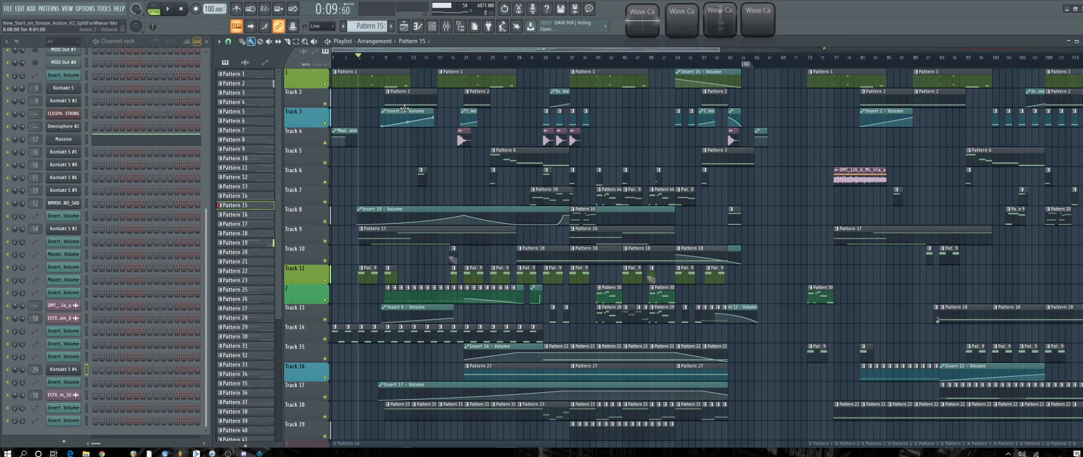
pyautogui.press('space')
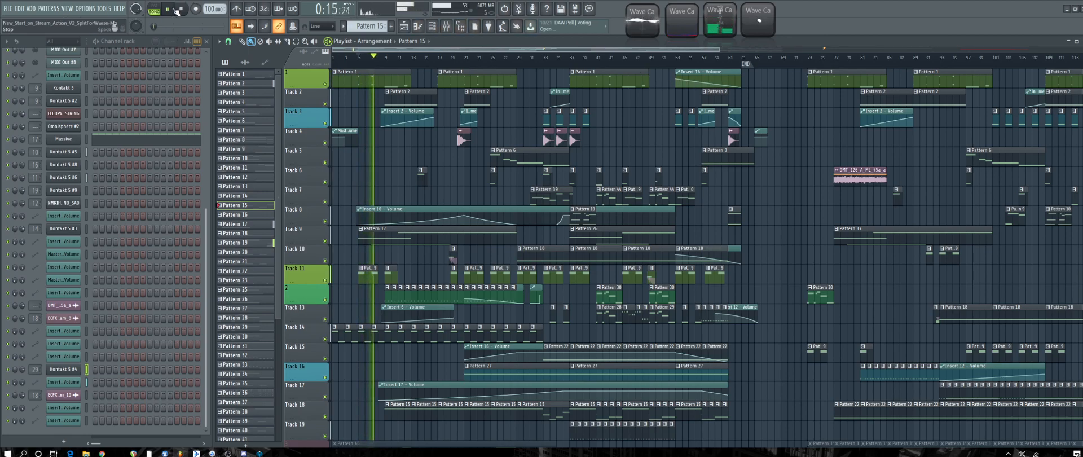
pyautogui.press('space')
# Select the timeline range from bar 1 to about bar 63 and review the clips it covers on all tracks.
pyautogui.rightClick(744, 64)
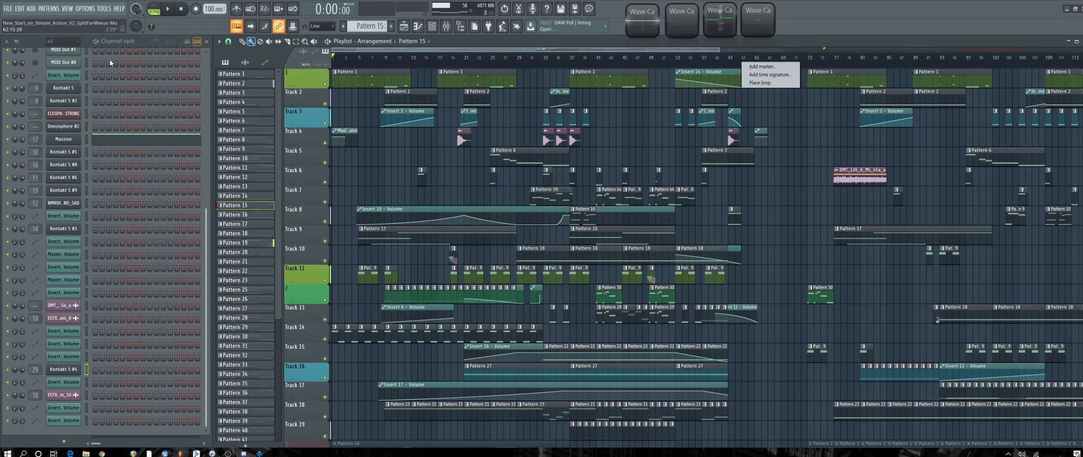
pyautogui.click(724, 50)
pyautogui.click(739, 58)
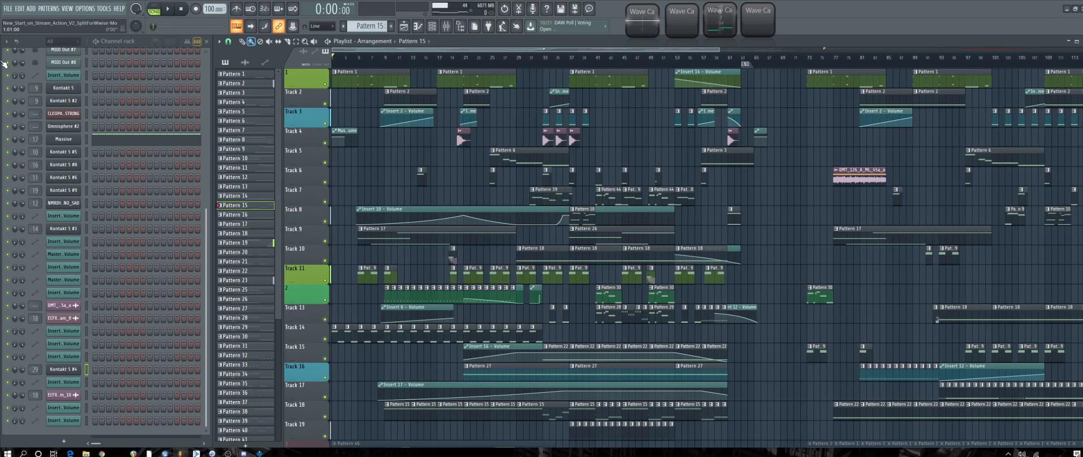
pyautogui.moveTo(742, 59); pyautogui.dragTo(333, 59)
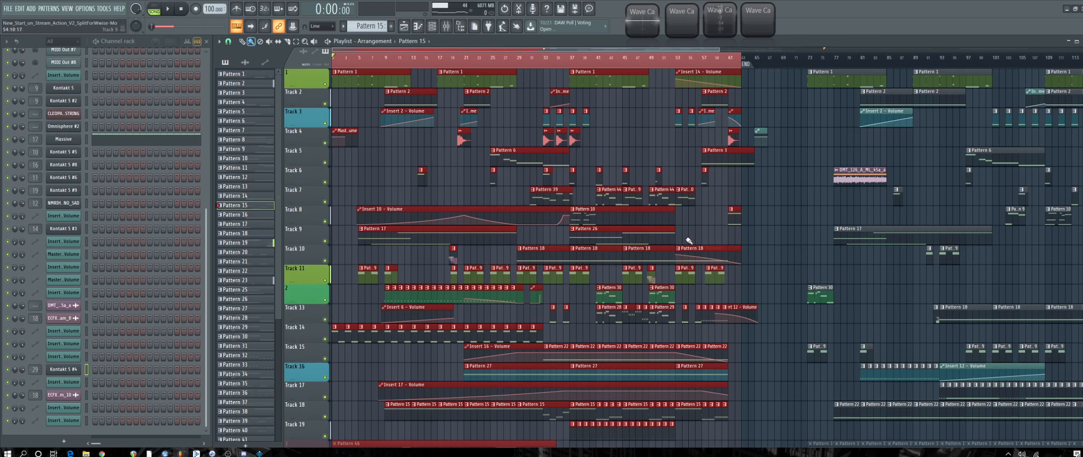
pyautogui.scroll(-2, 685, 239)
pyautogui.scroll(-3, 685, 238)
pyautogui.scroll(5, 685, 238)
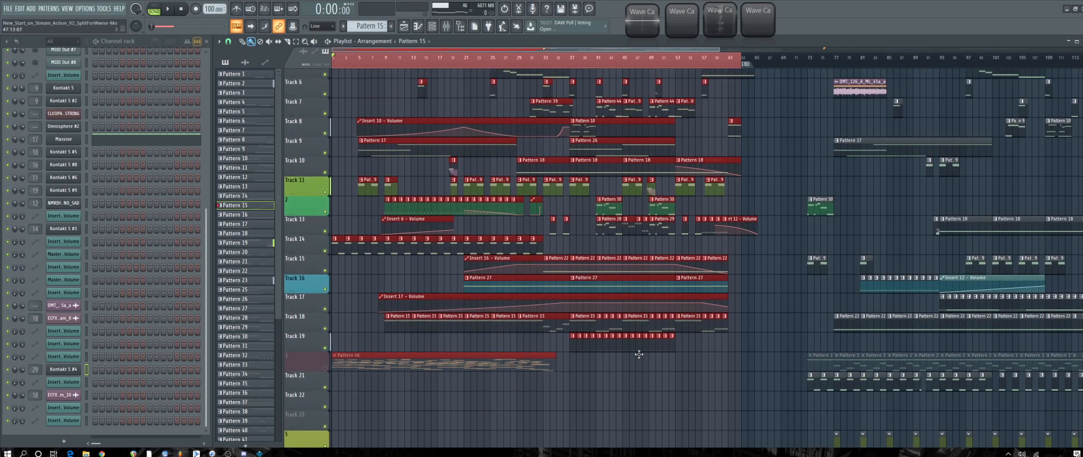
pyautogui.scroll(-4, 332, 376)
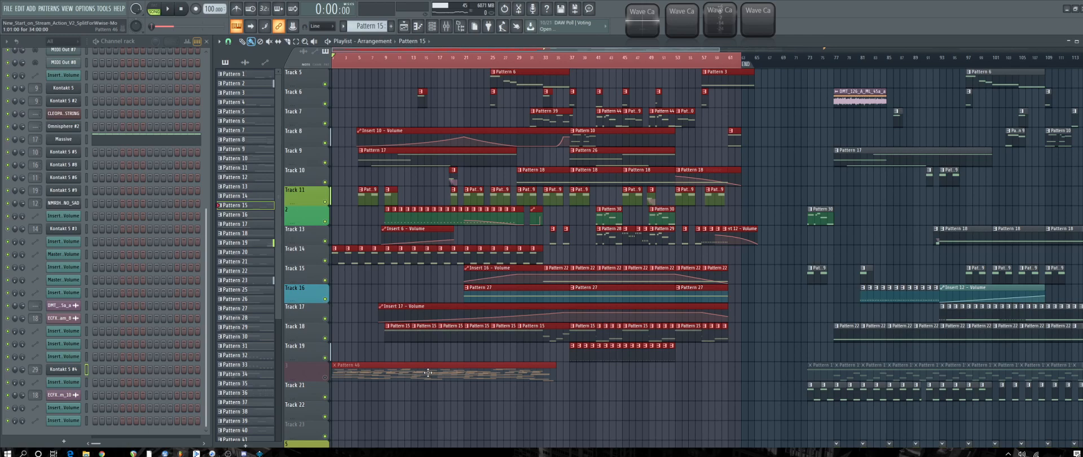
# Clear the time selection, set the playhead to bar 7 and mute Track 14.
pyautogui.click(371, 63)
pyautogui.click(325, 260)
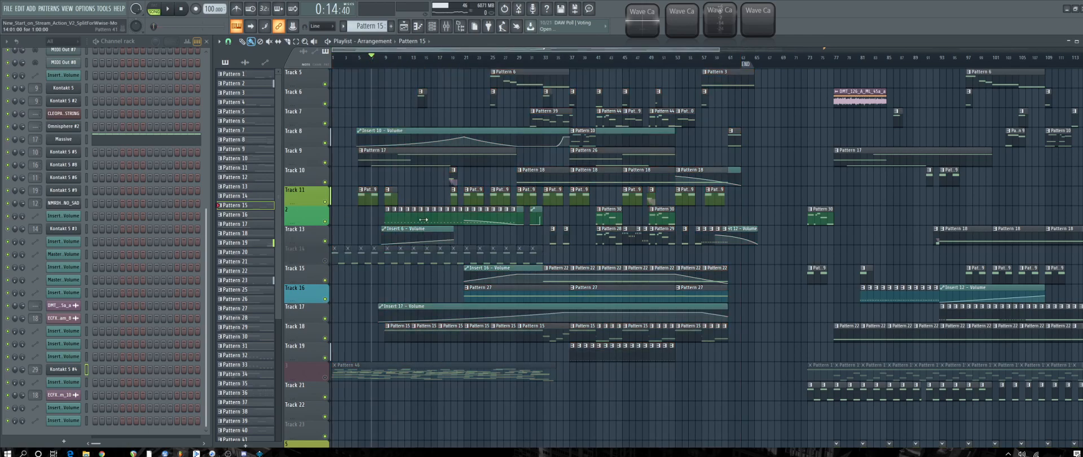
# Unmute the red track, audition its Pattern 46 clip from bar 9, and delete the clip.
pyautogui.click(390, 62)
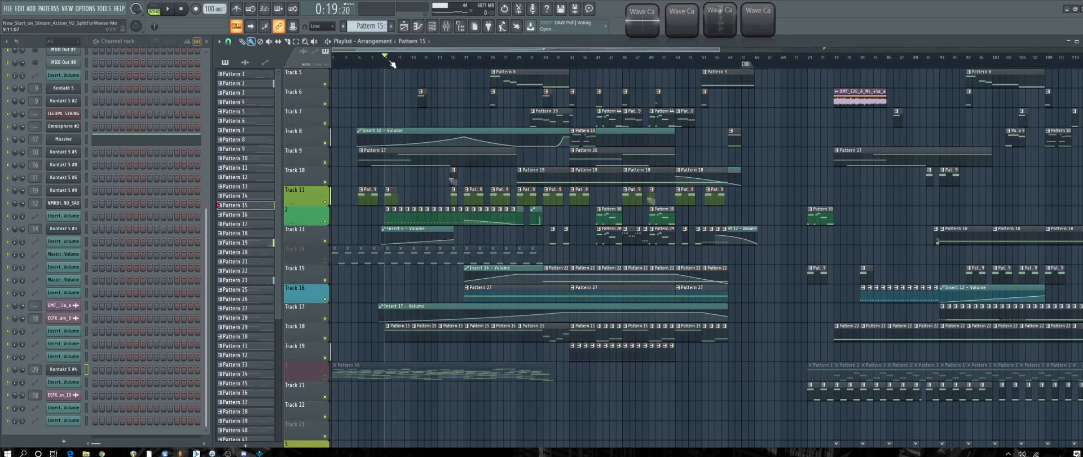
pyautogui.click(325, 377)
pyautogui.press('space')
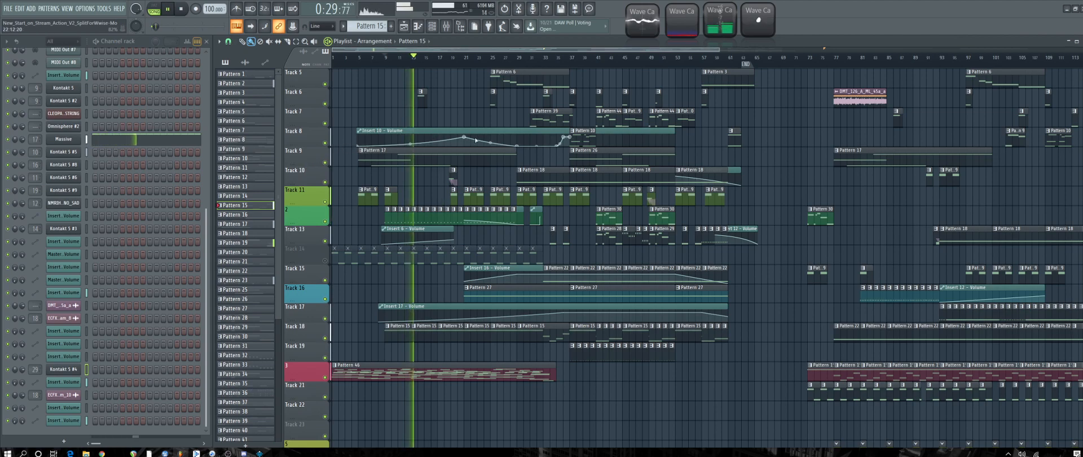
pyautogui.press('space')
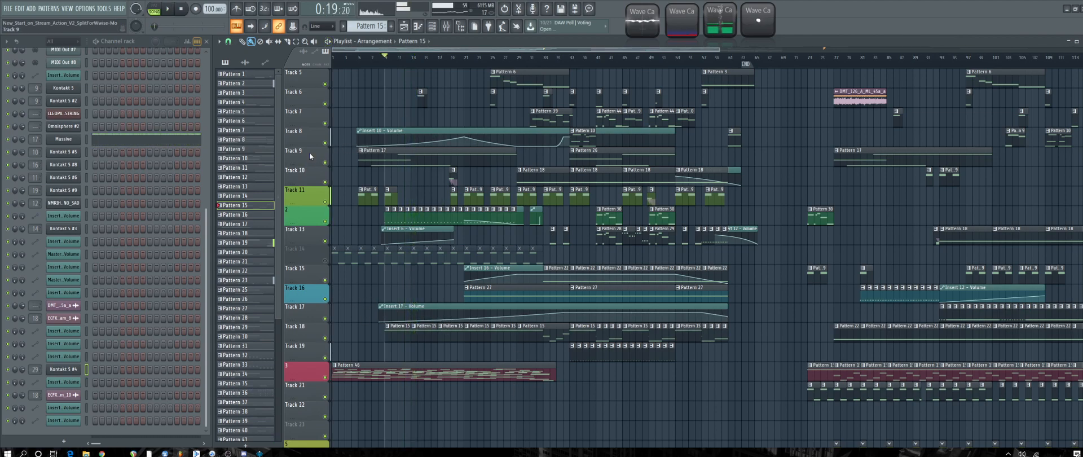
pyautogui.rightClick(354, 370)
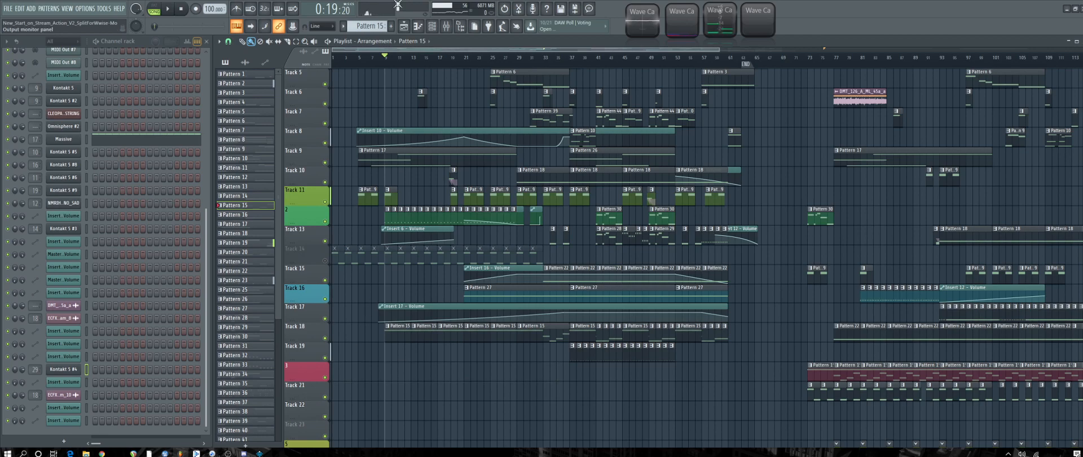
# Unmute Track 14 and play the arrangement's opening from bar 1.
pyautogui.click(326, 259)
pyautogui.moveTo(388, 64); pyautogui.dragTo(245, 67)
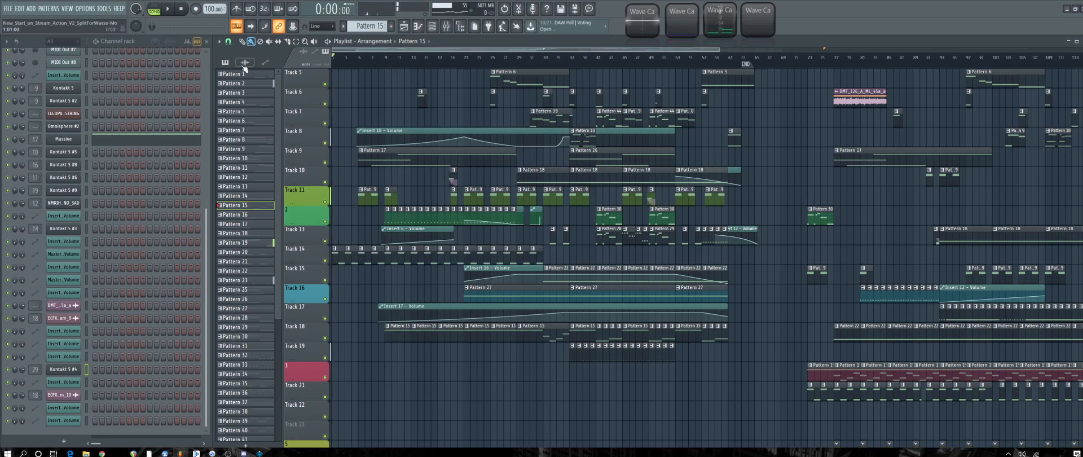
pyautogui.press('space')
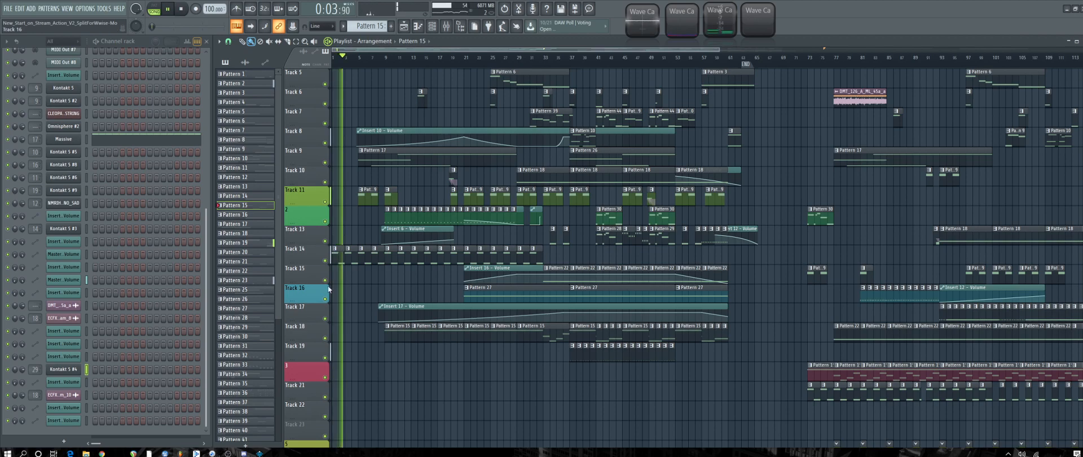
pyautogui.press('space')
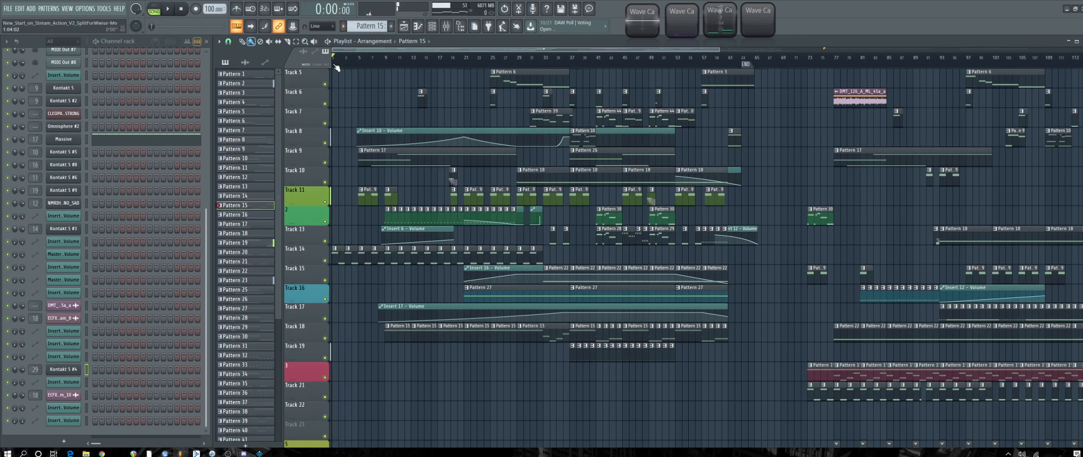
# Select the timeline range from bar 1 to bar 63 and play its first bars.
pyautogui.moveTo(334, 57); pyautogui.dragTo(755, 56)
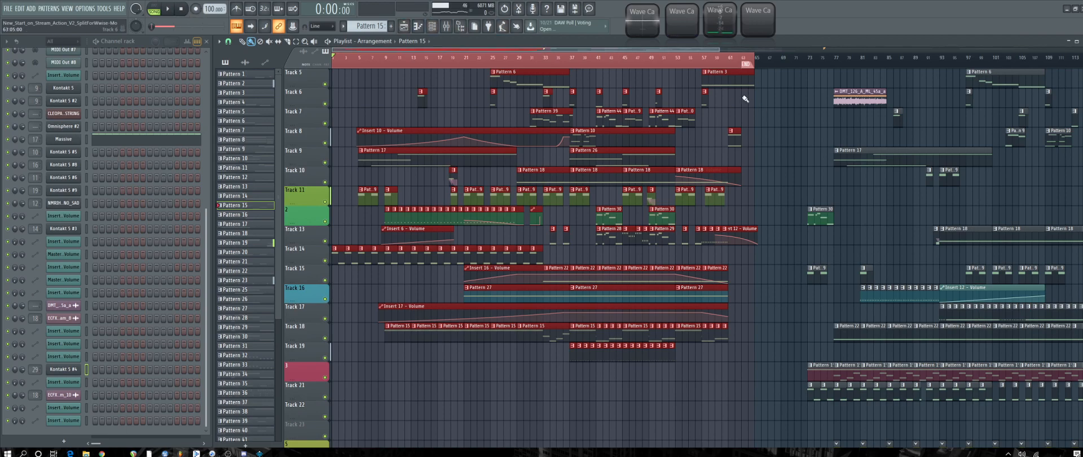
pyautogui.click(734, 61)
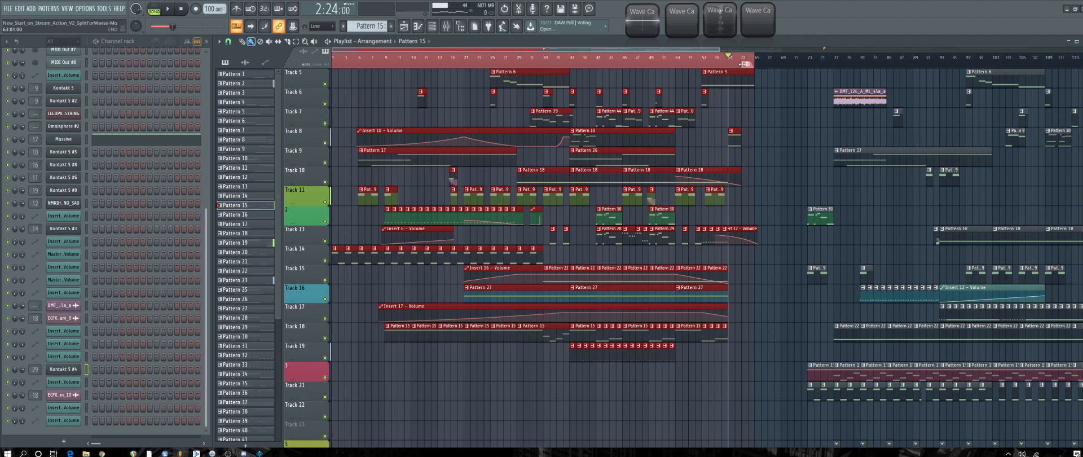
pyautogui.moveTo(745, 65); pyautogui.dragTo(332, 59)
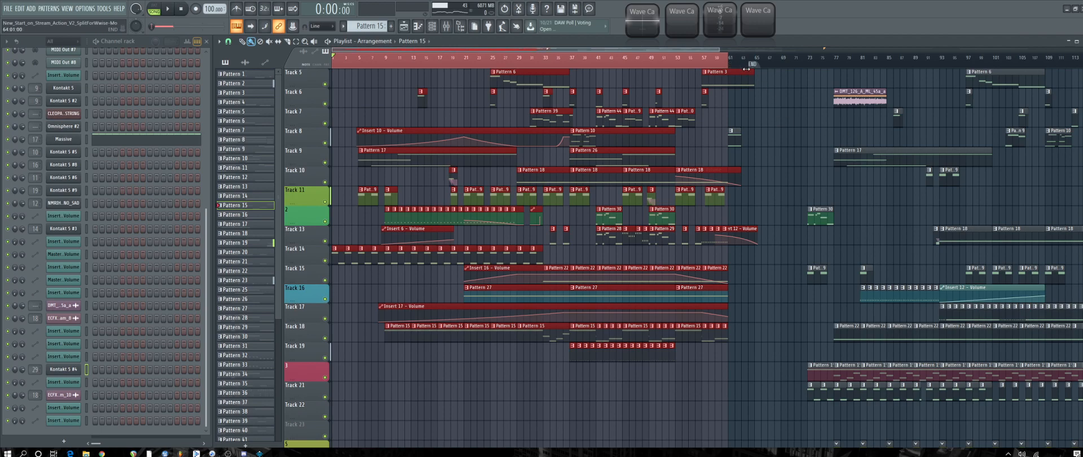
pyautogui.press('space')
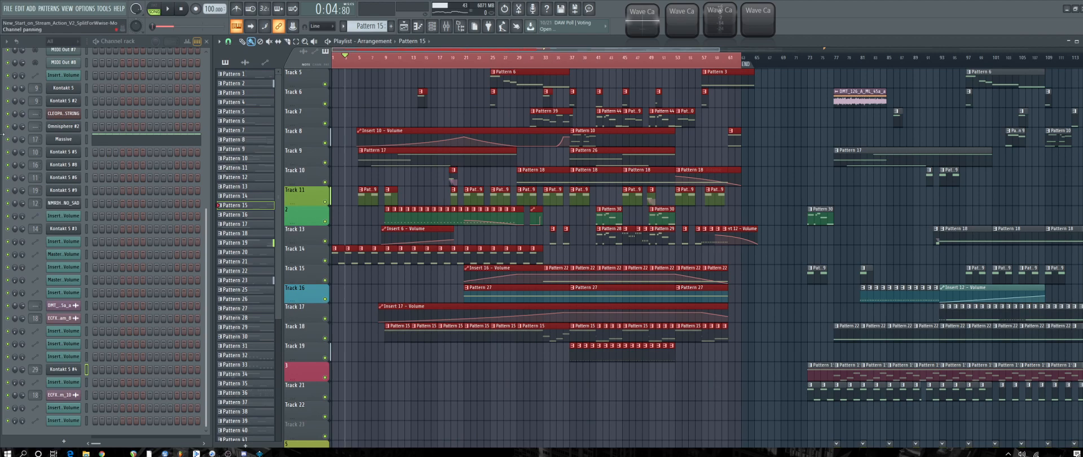
pyautogui.press('space')
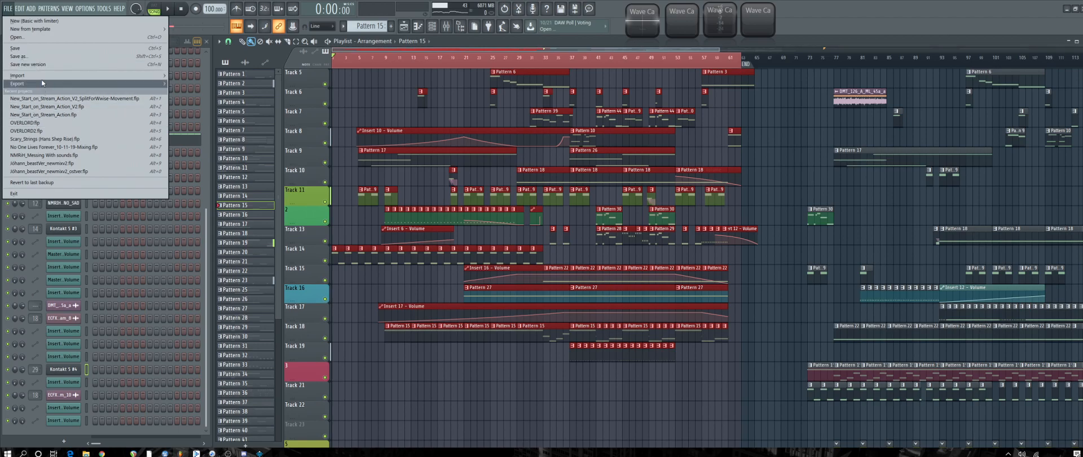
# Start exporting the selected song range as a Wave file.
pyautogui.moveTo(42, 85)
pyautogui.click(192, 84)
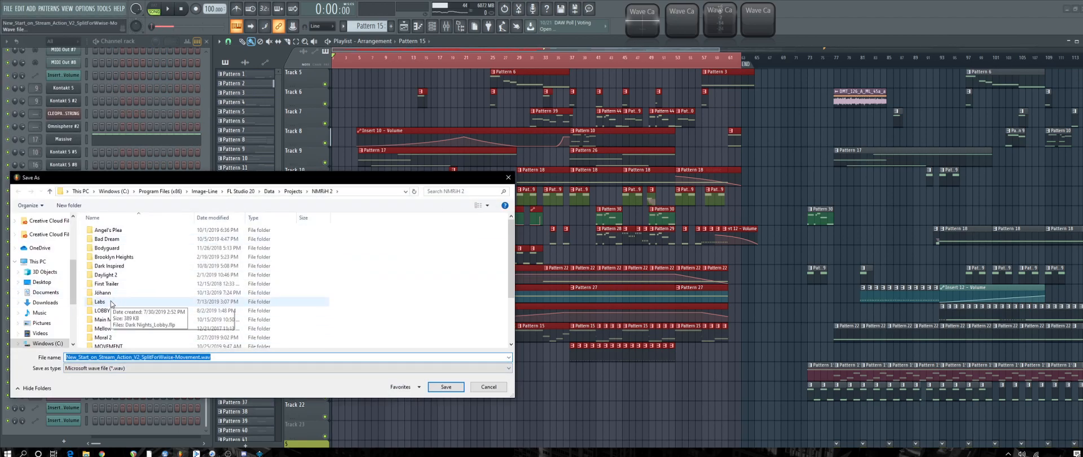
pyautogui.scroll(-1, 135, 298)
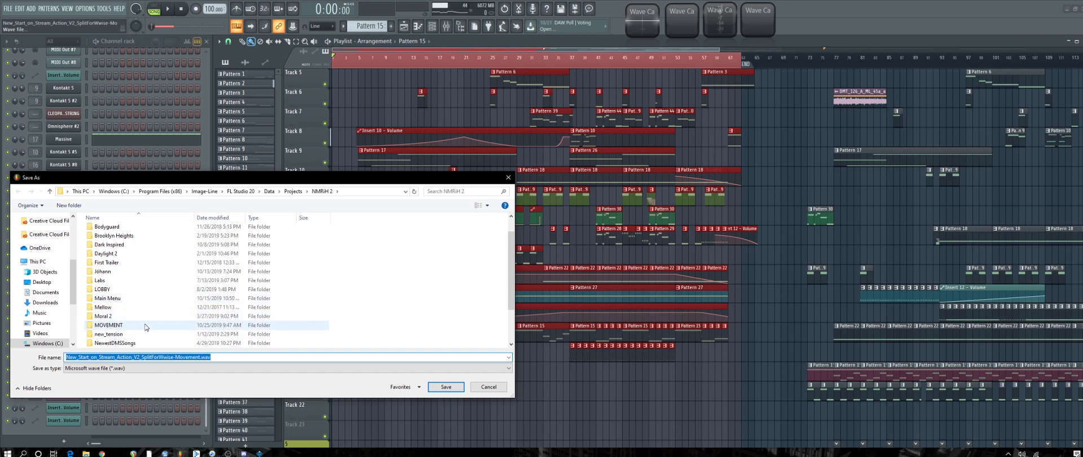
pyautogui.doubleClick(145, 325)
pyautogui.click(318, 191)
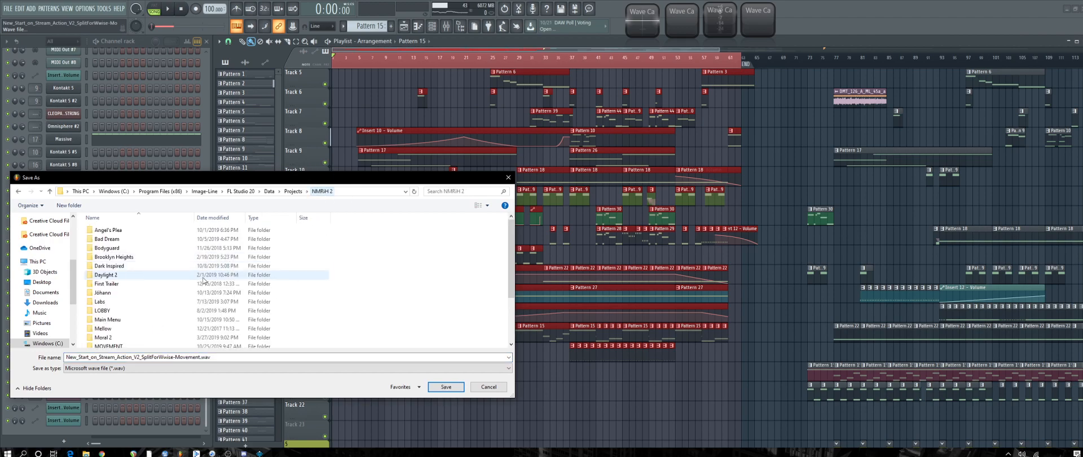
# Set the export location to the Movement folder under Music > nmrih2 > DMS > PRODUCTION.
pyautogui.click(40, 312)
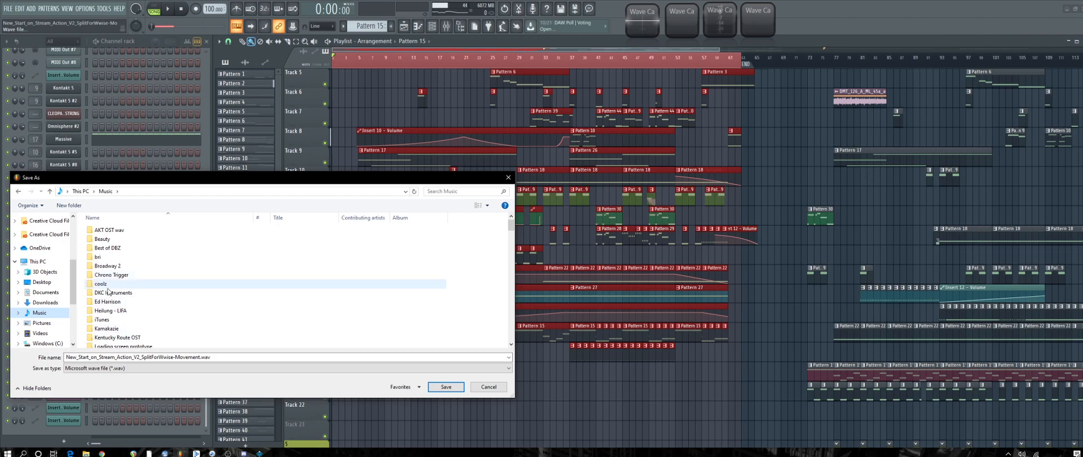
pyautogui.scroll(-1, 131, 323)
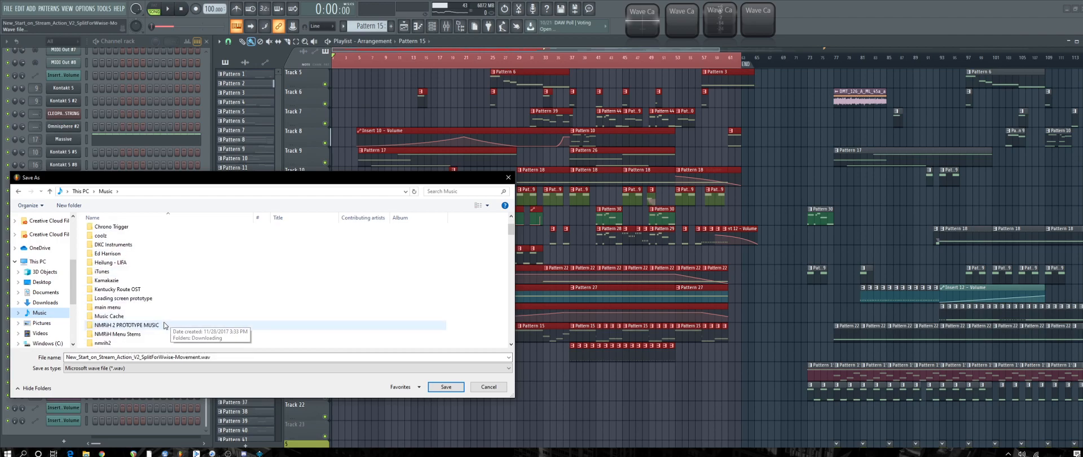
pyautogui.scroll(-1, 130, 313)
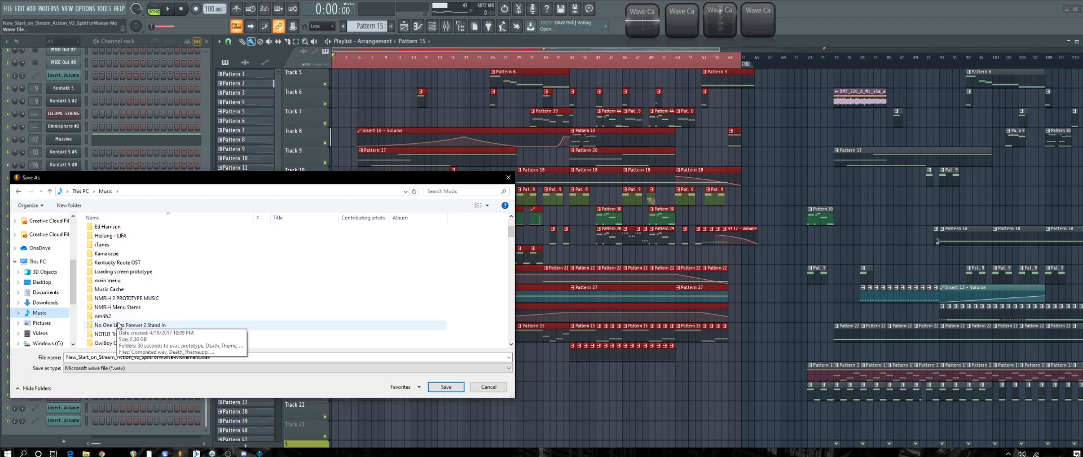
pyautogui.doubleClick(138, 318)
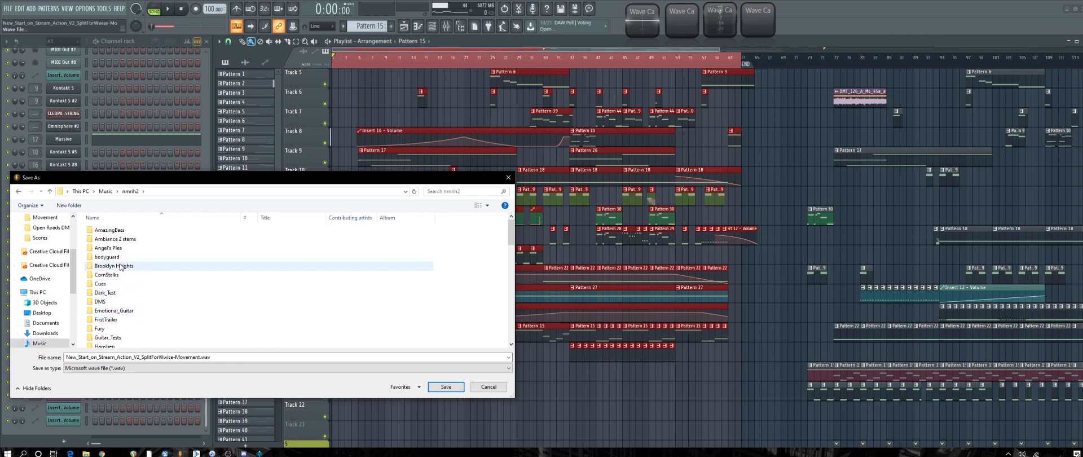
pyautogui.scroll(-2, 130, 310)
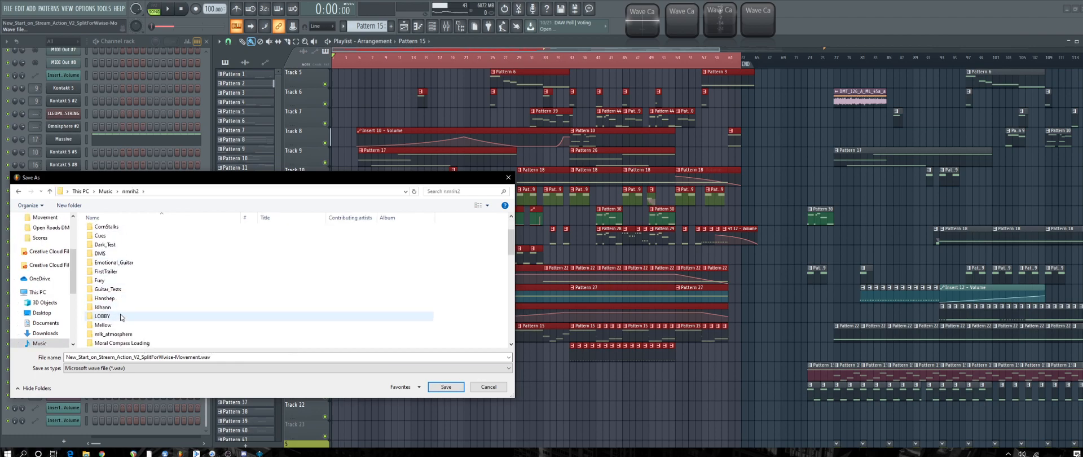
pyautogui.scroll(2, 122, 297)
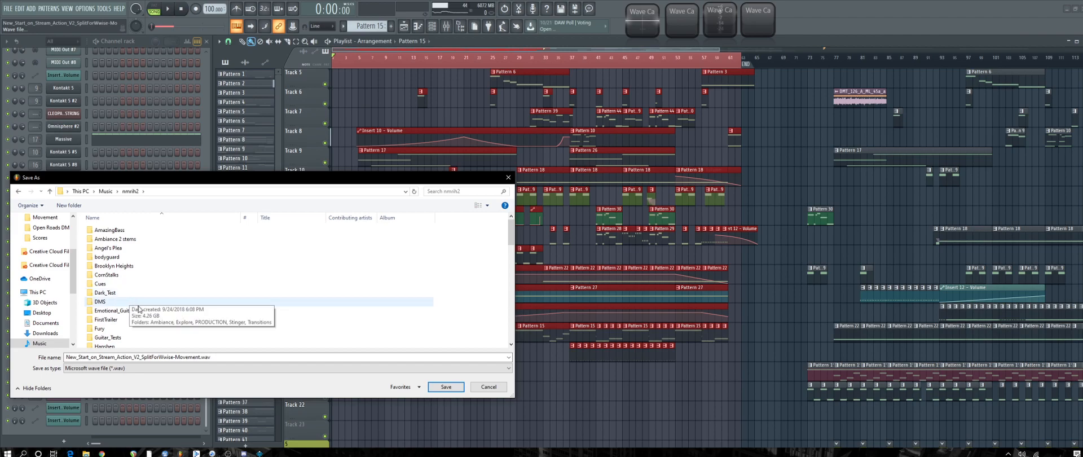
pyautogui.doubleClick(101, 301)
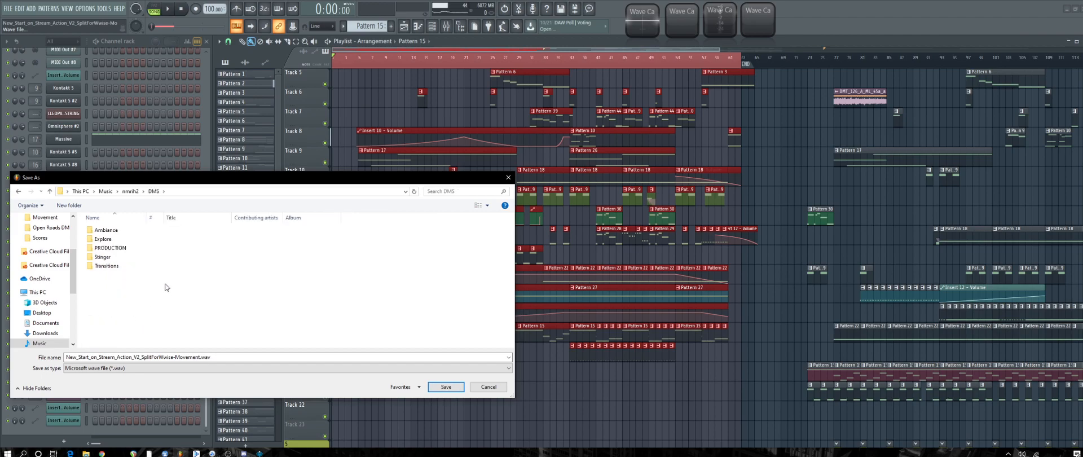
pyautogui.doubleClick(110, 247)
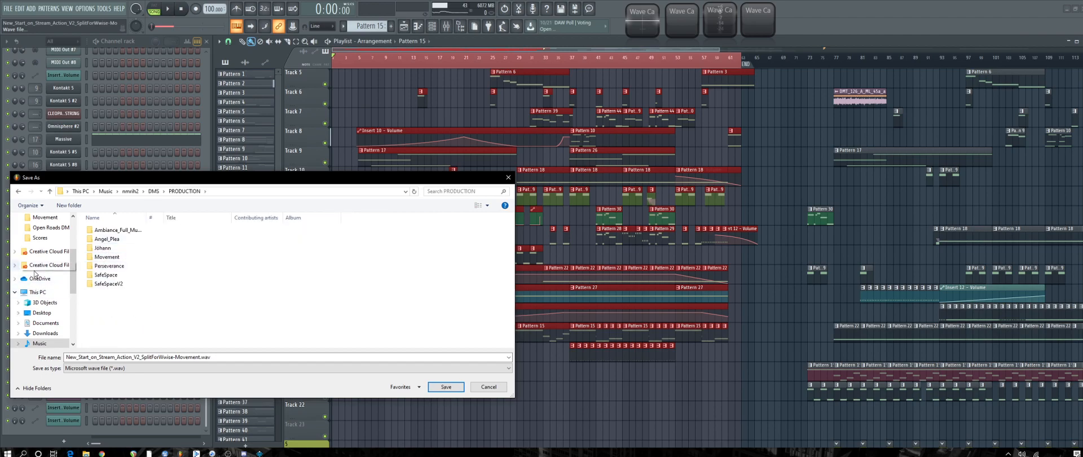
pyautogui.doubleClick(125, 258)
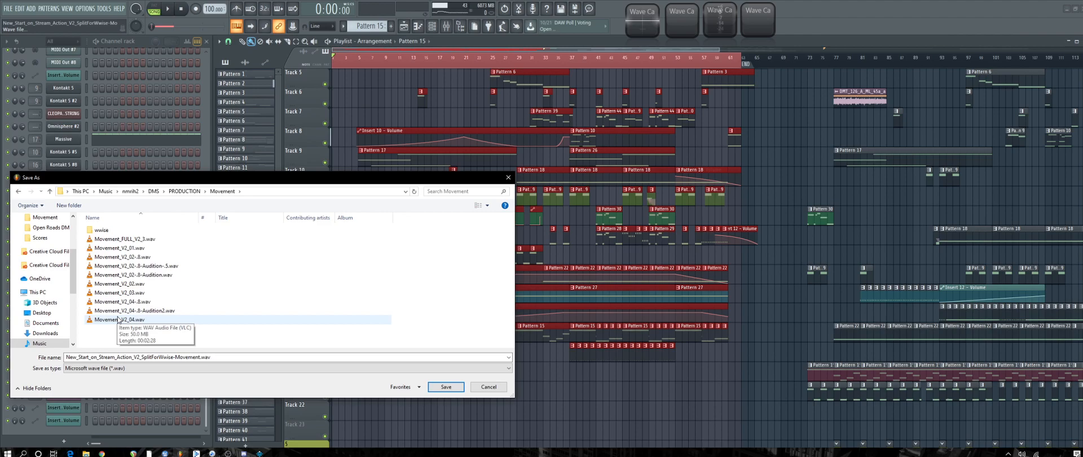
# Name the export Movement_NEWVER.wav and render it with the existing song-selection settings.
pyautogui.click(125, 239)
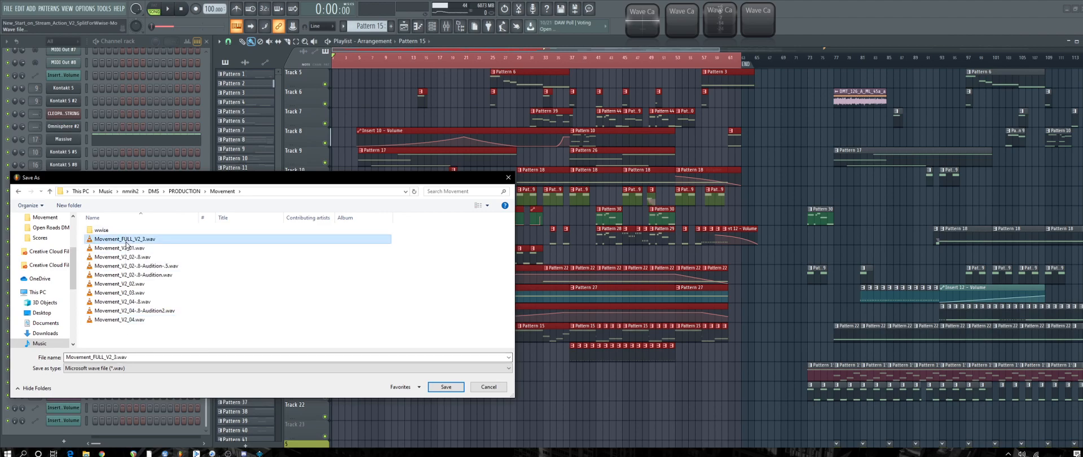
pyautogui.click(117, 357)
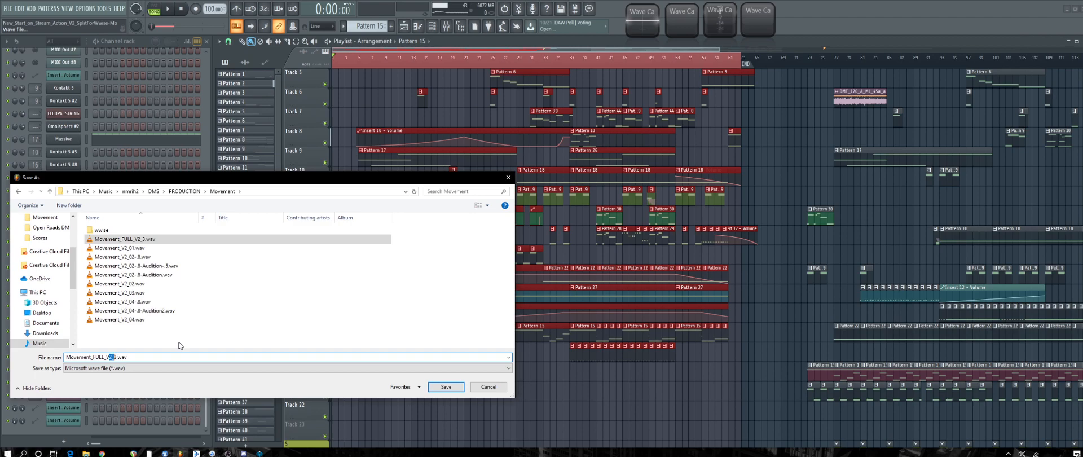
pyautogui.write('3')
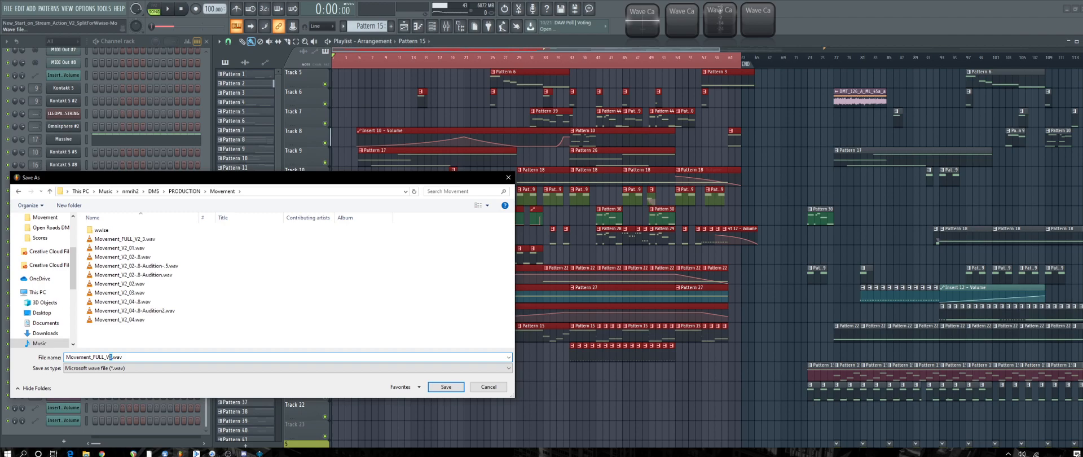
pyautogui.moveTo(110, 357); pyautogui.dragTo(90, 357)
pyautogui.write('_NEWVER')
pyautogui.press('Return')
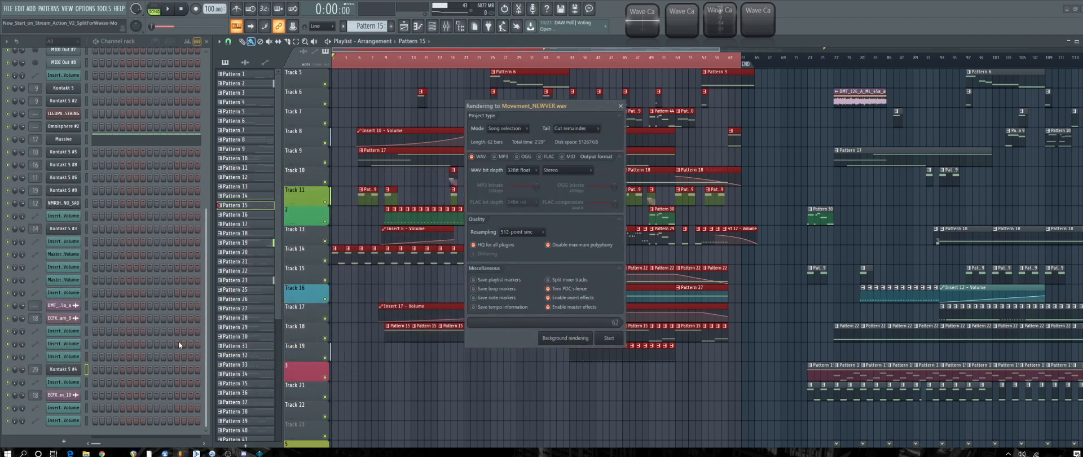
pyautogui.click(609, 338)
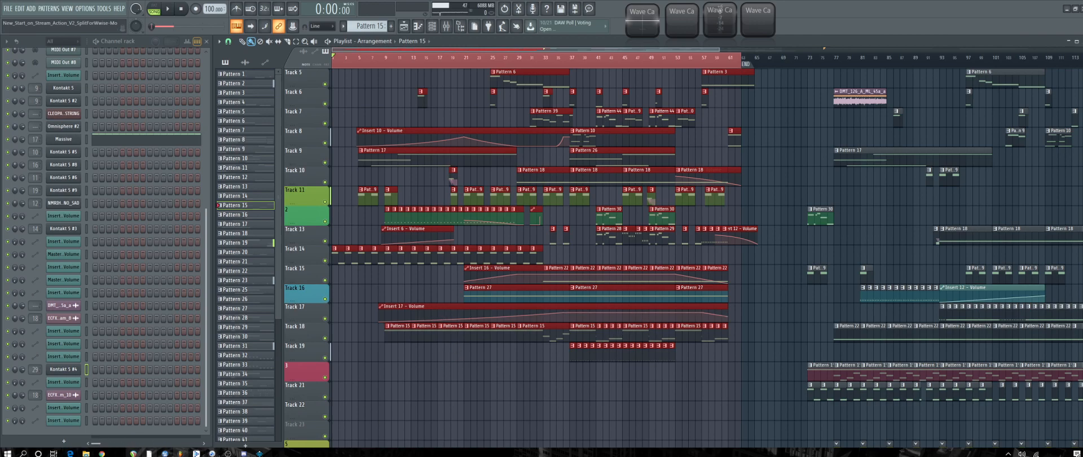
# Switch to REAPER and dismiss its new version and evaluation notices.
pyautogui.click(134, 453)
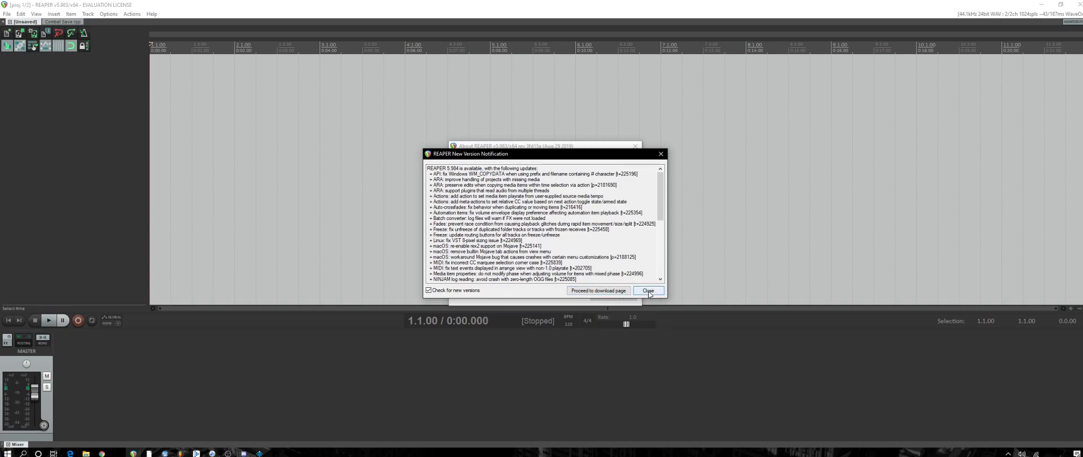
pyautogui.click(648, 290)
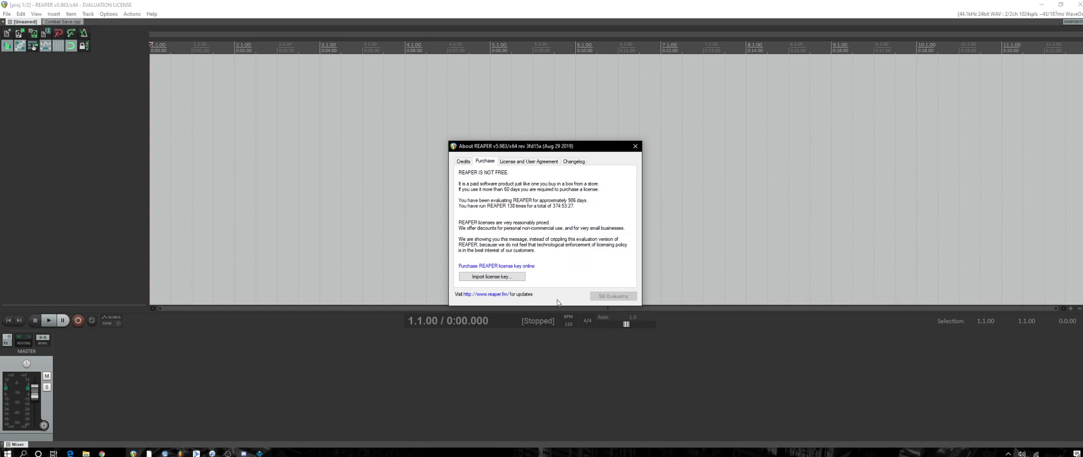
pyautogui.click(602, 297)
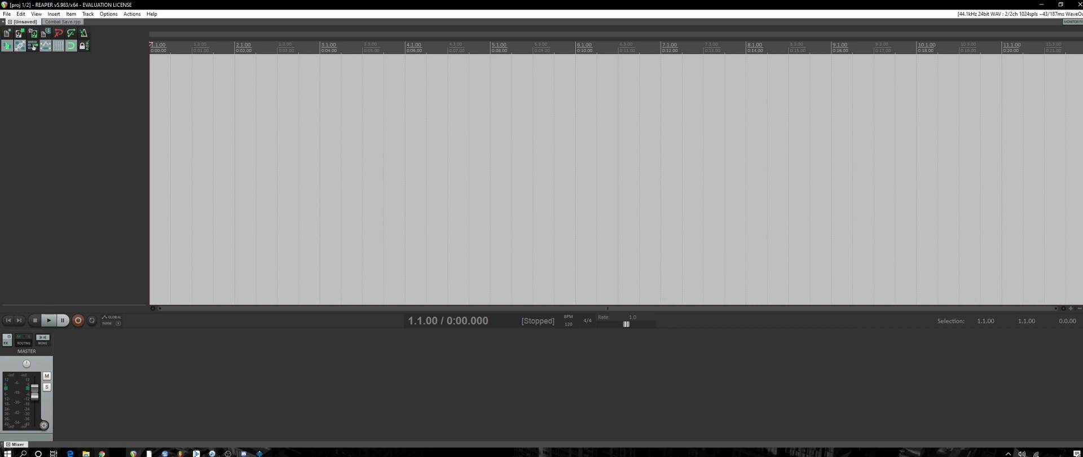
# Open the Movement folder under Music > nmrih2 > DMS > PRODUCTION in File Explorer.
pyautogui.click(87, 454)
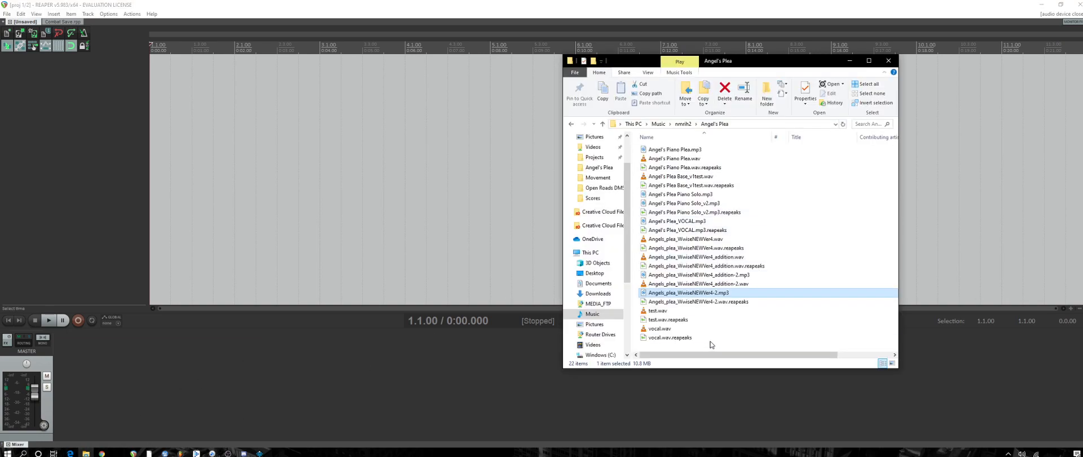
pyautogui.scroll(-2, 710, 339)
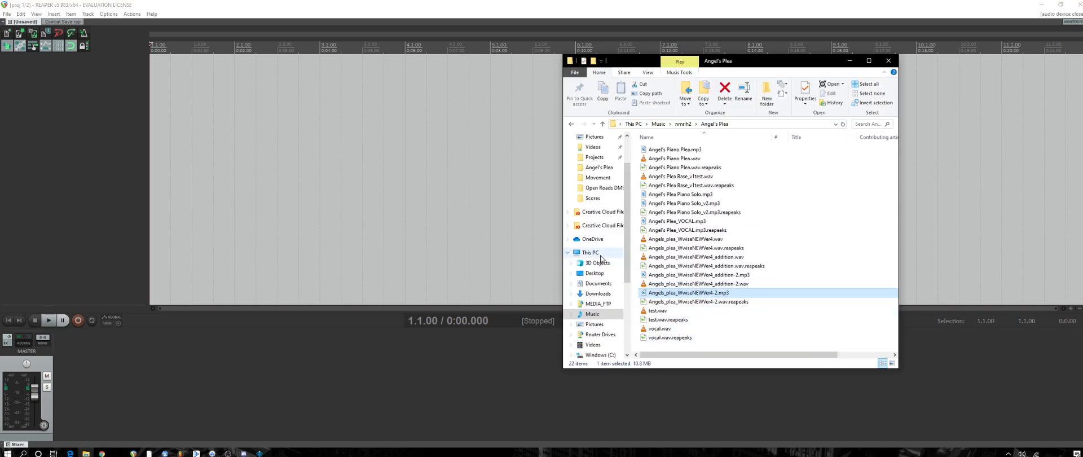
pyautogui.click(688, 124)
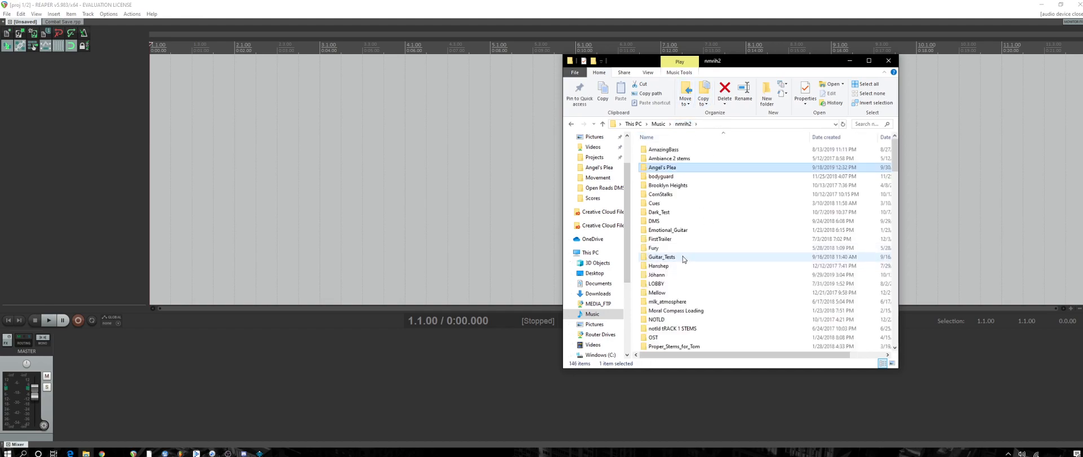
pyautogui.scroll(-1, 705, 245)
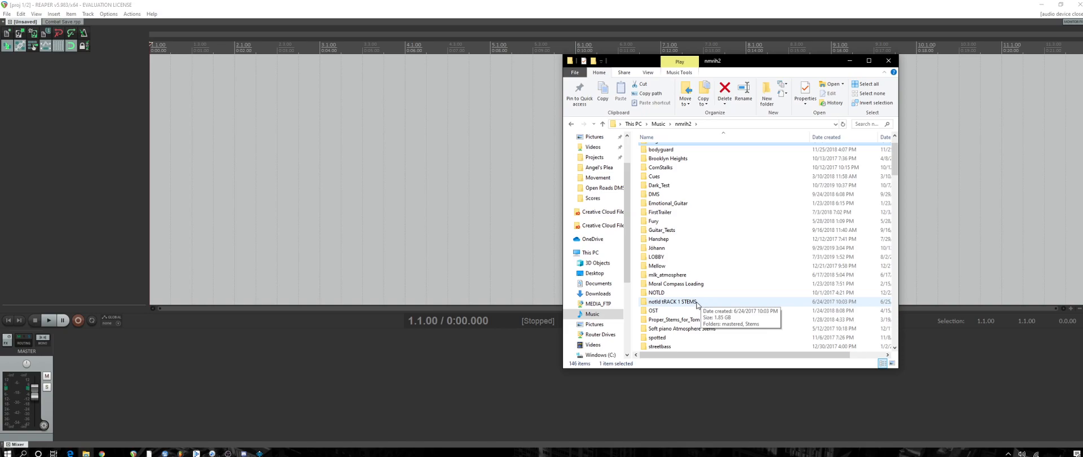
pyautogui.doubleClick(688, 195)
pyautogui.doubleClick(754, 167)
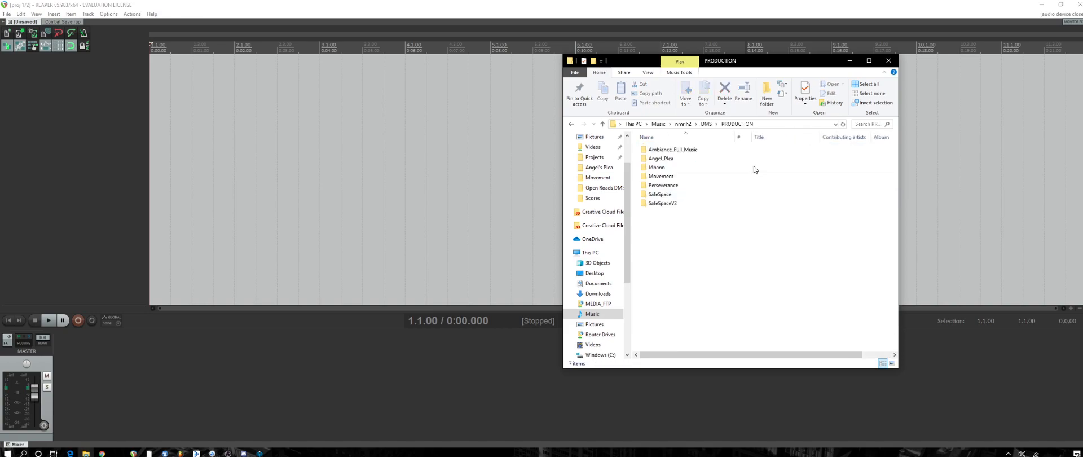
pyautogui.doubleClick(669, 179)
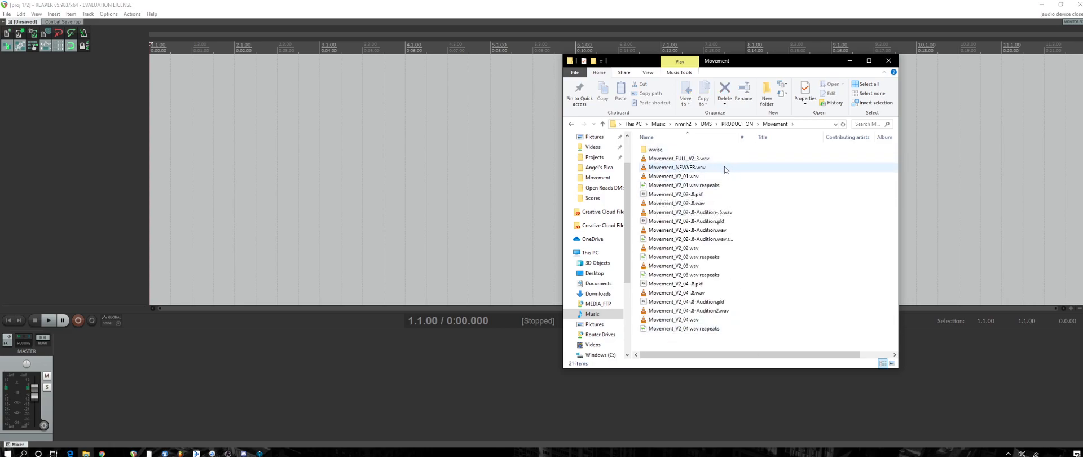
# Insert Movement_NEWVER.wav from File Explorer onto a new track at the start of the REAPER project.
pyautogui.moveTo(724, 167); pyautogui.dragTo(164, 85)
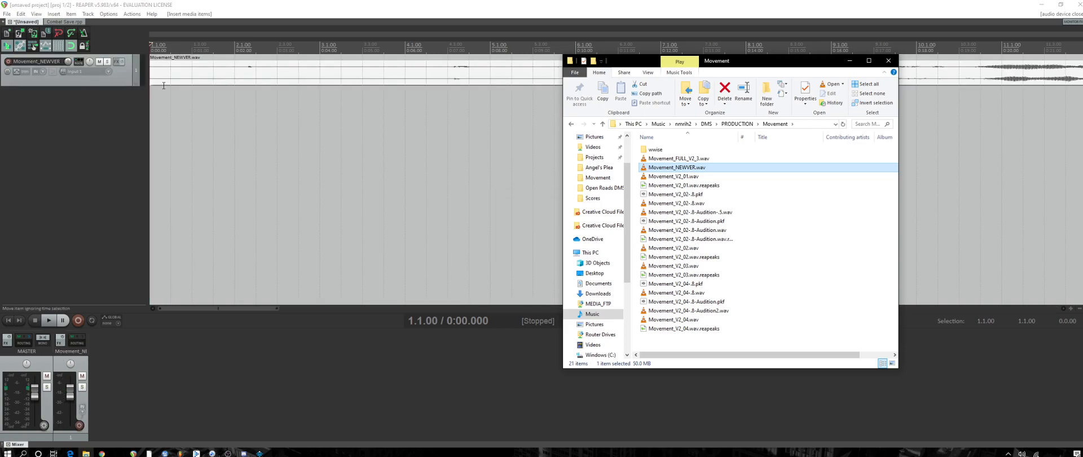
pyautogui.click(315, 3)
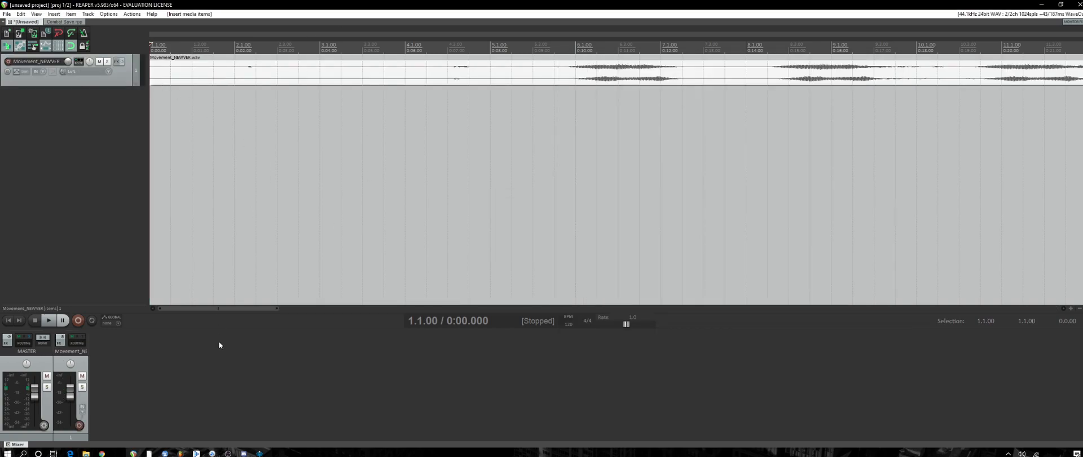
pyautogui.click(279, 309)
pyautogui.click(268, 309)
pyautogui.moveTo(279, 309); pyautogui.dragTo(886, 352)
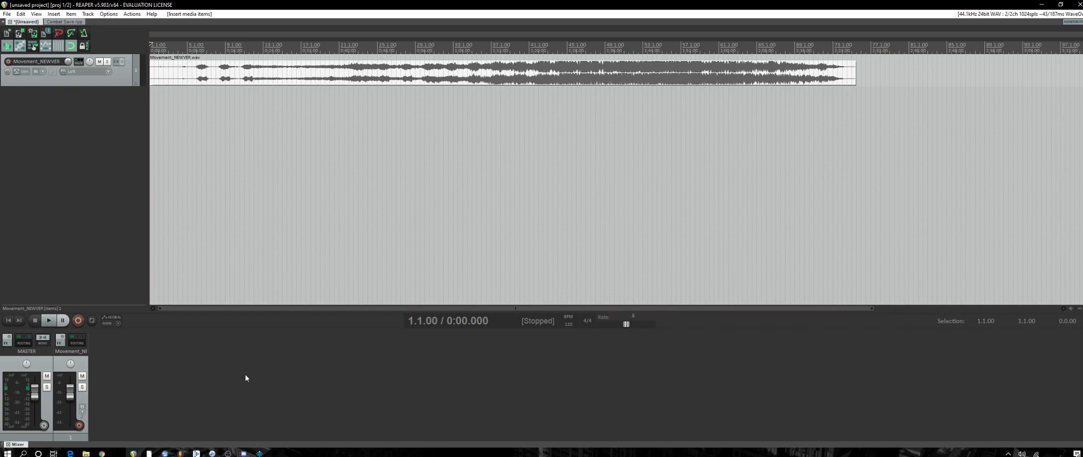
# Slow the project's playback rate to .8 and play the Movement_NEWVER track from 0:07.
pyautogui.click(183, 45)
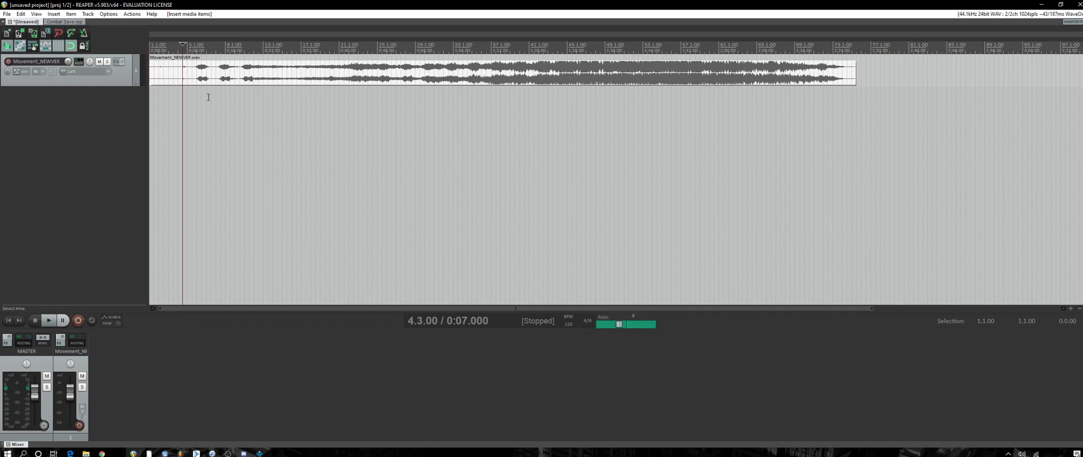
pyautogui.press('space')
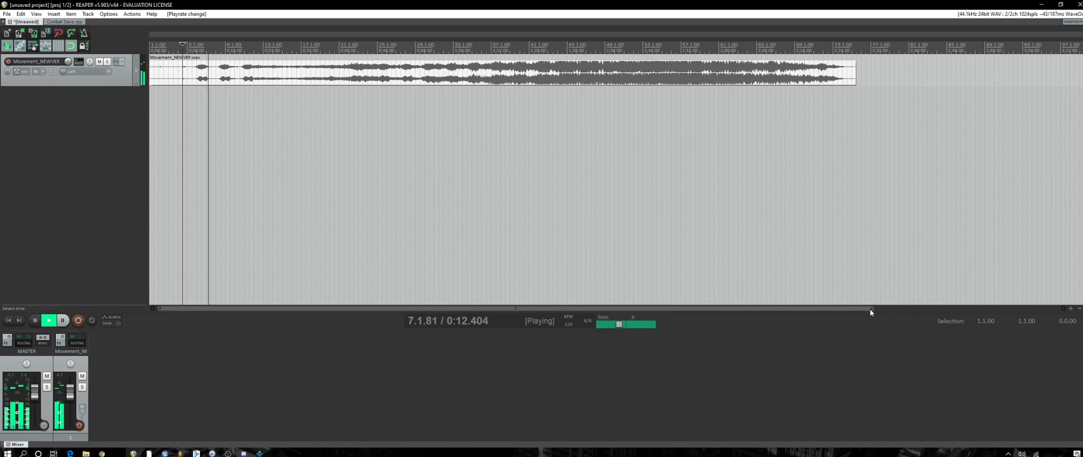
pyautogui.moveTo(870, 308); pyautogui.dragTo(796, 311)
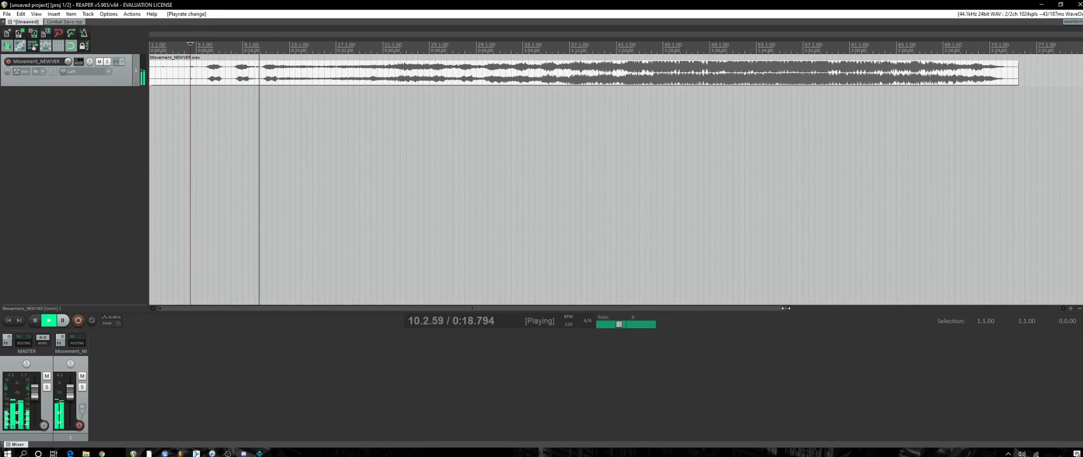
pyautogui.moveTo(784, 308); pyautogui.dragTo(846, 314)
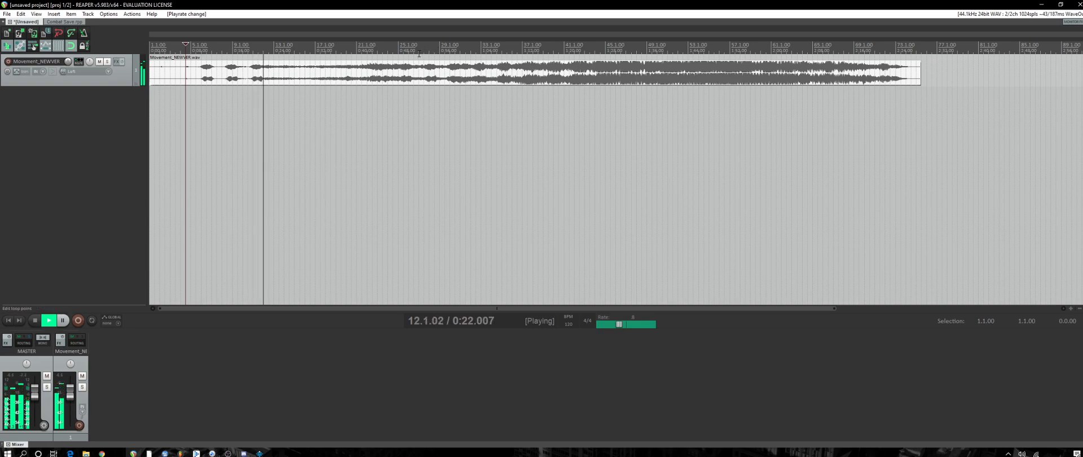
# Listen to the slowed track from its middle section towards the ending with an enlarged waveform, and stop playback.
pyautogui.click(475, 148)
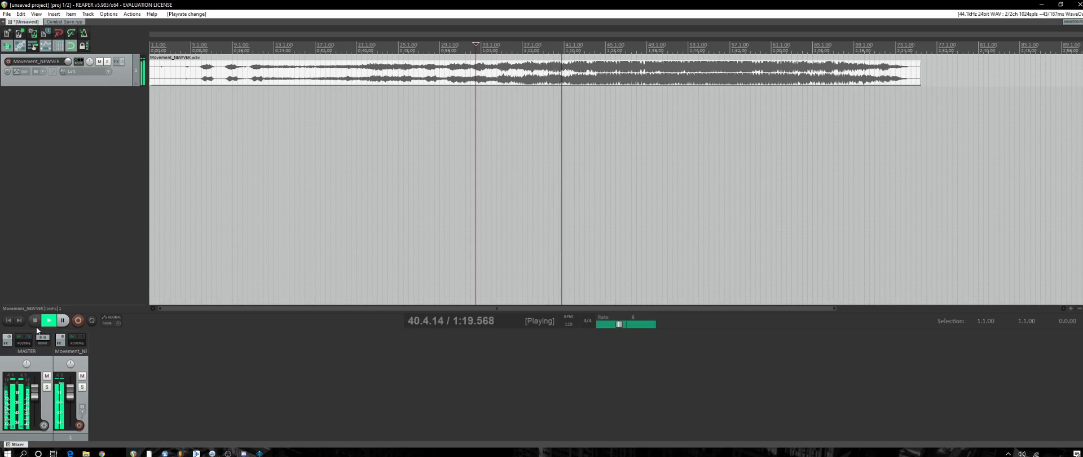
pyautogui.click(63, 321)
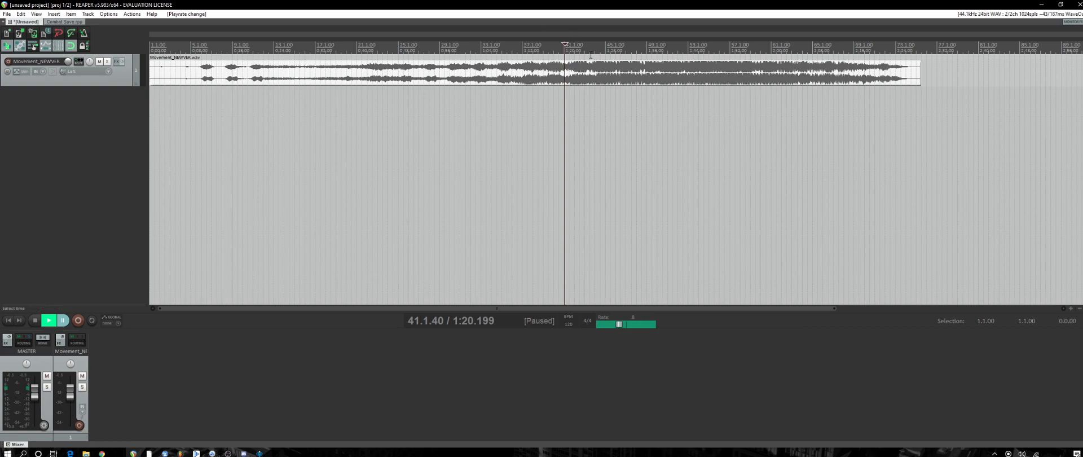
pyautogui.press('space')
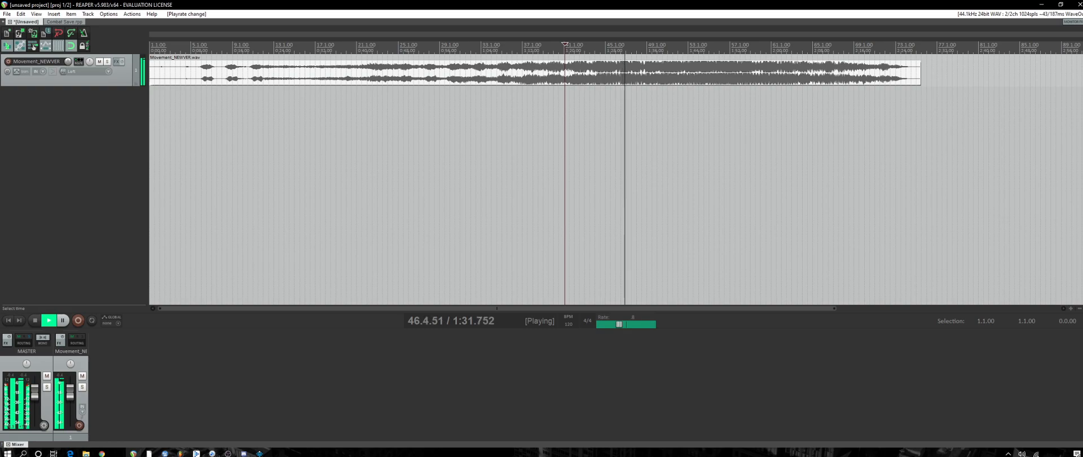
pyautogui.scroll(8, 535, 73)
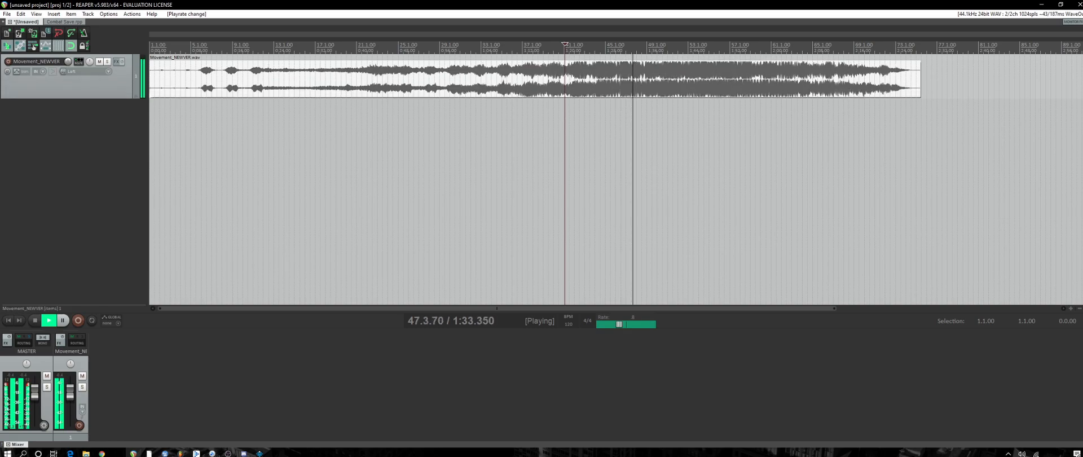
pyautogui.scroll(1, 887, 253)
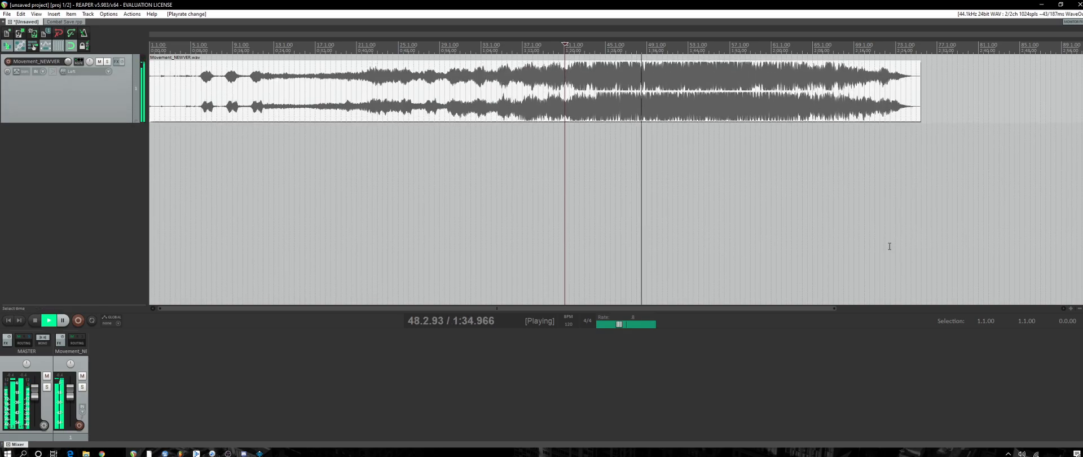
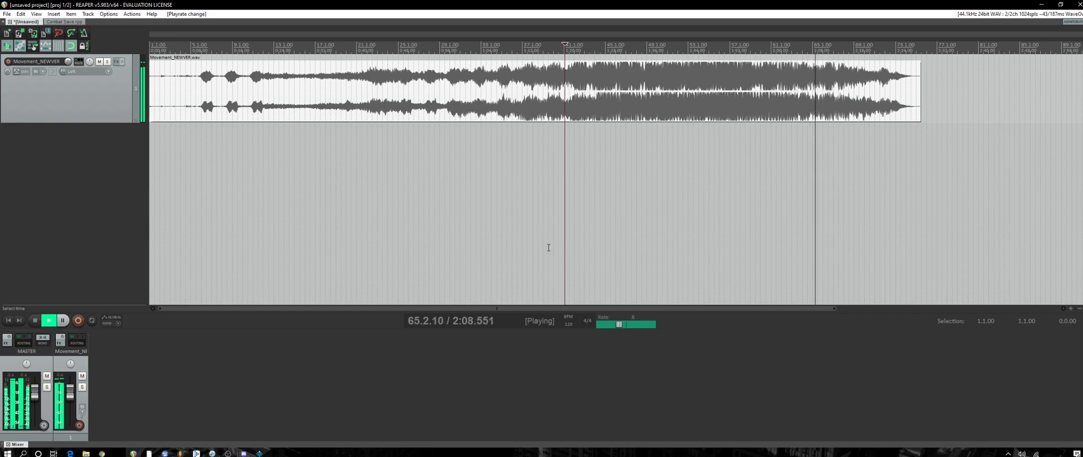
pyautogui.moveTo(835, 308); pyautogui.dragTo(692, 323)
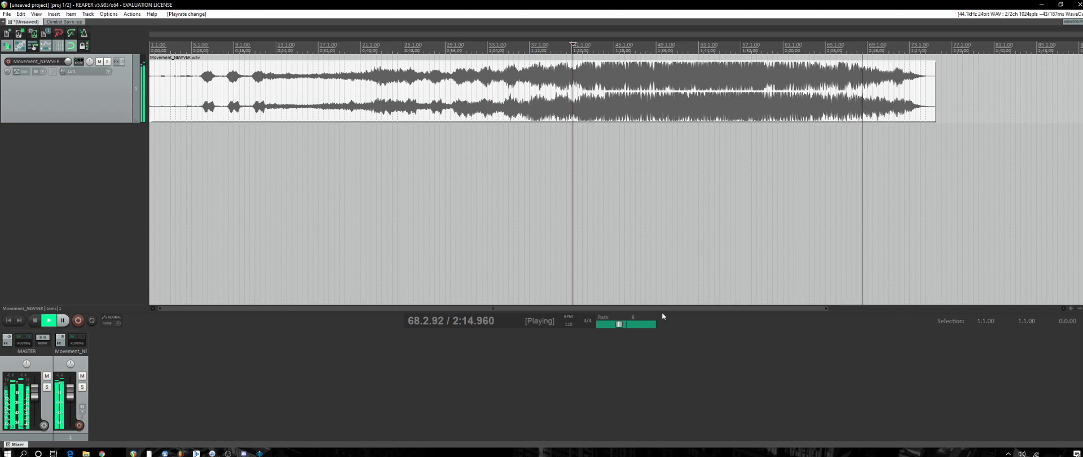
pyautogui.moveTo(826, 308); pyautogui.dragTo(890, 318)
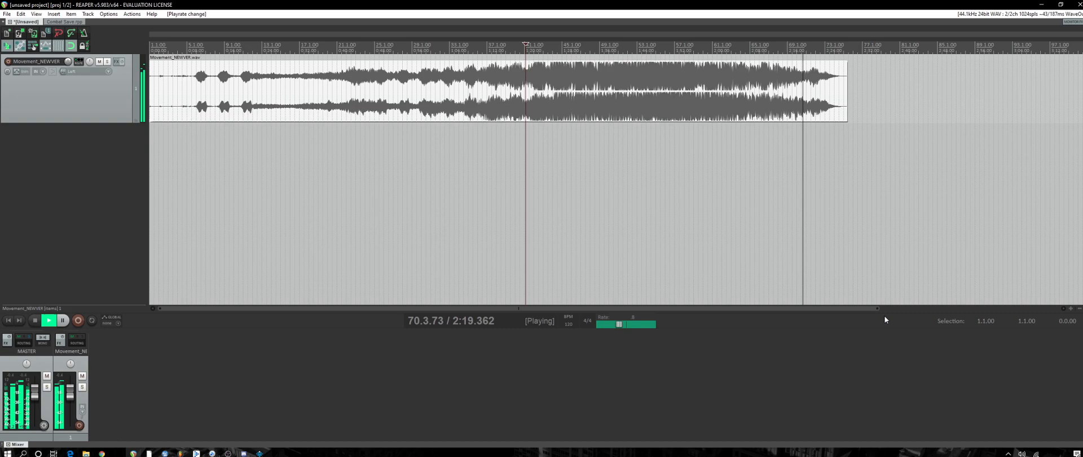
pyautogui.press('space')
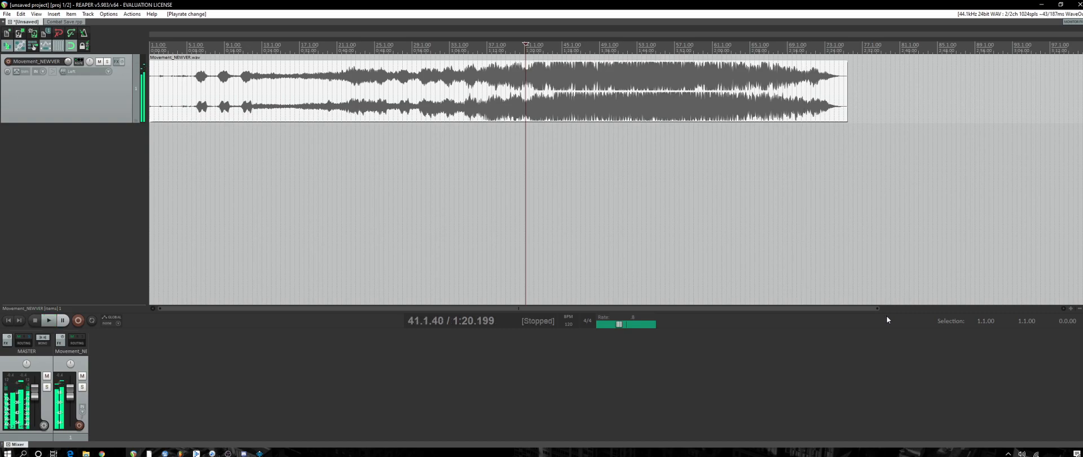
# Start rendering the project to a file and browse for its output location.
pyautogui.click(6, 14)
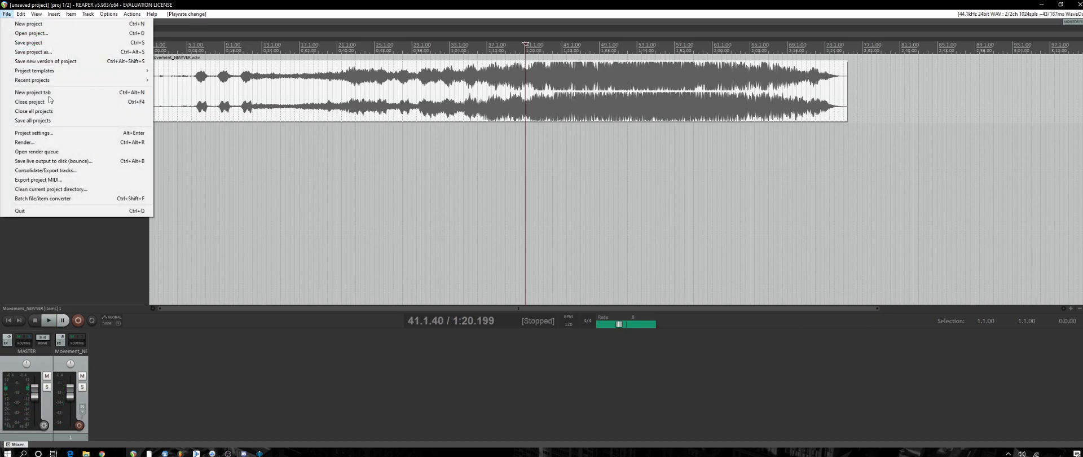
pyautogui.click(56, 142)
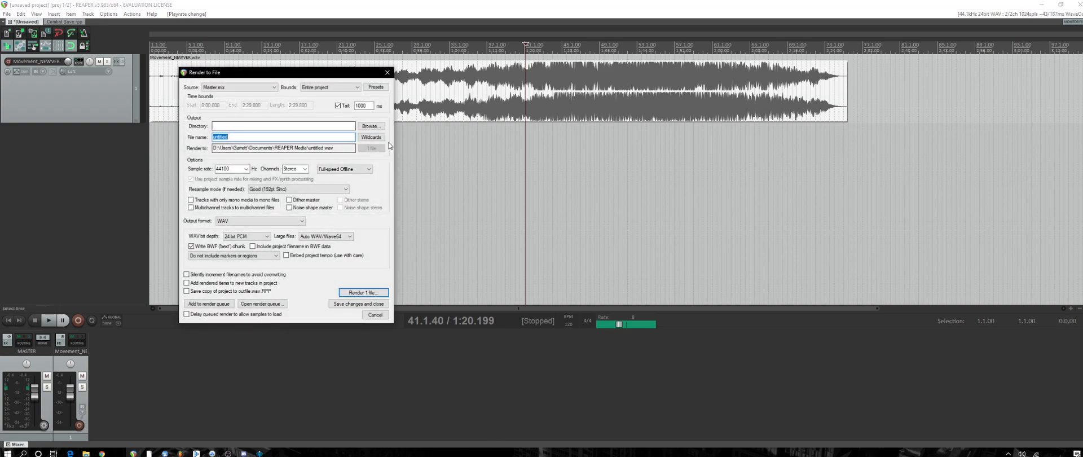
pyautogui.click(370, 126)
pyautogui.click(401, 138)
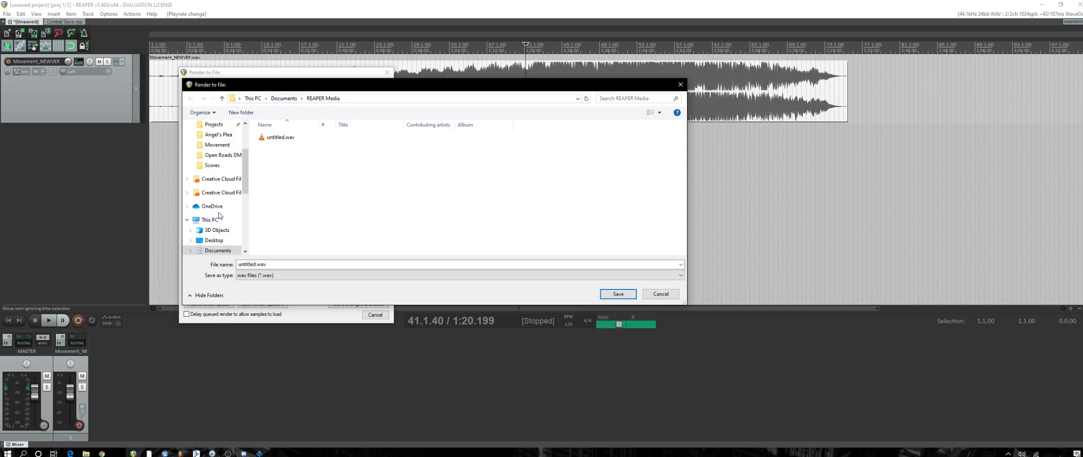
# Set the render location to the Movement folder under Music > nmrih2 > DMS > PRODUCTION.
pyautogui.scroll(-3, 220, 216)
pyautogui.click(211, 178)
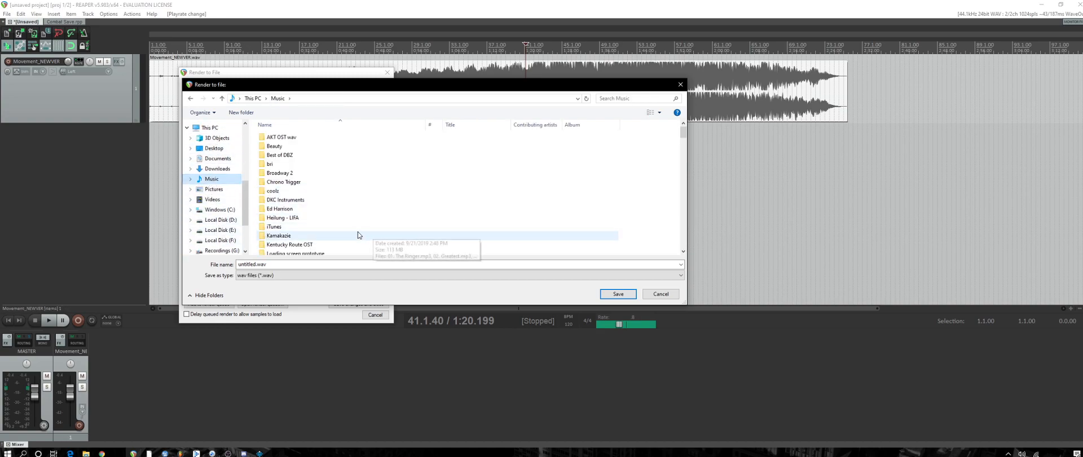
pyautogui.scroll(-2, 358, 235)
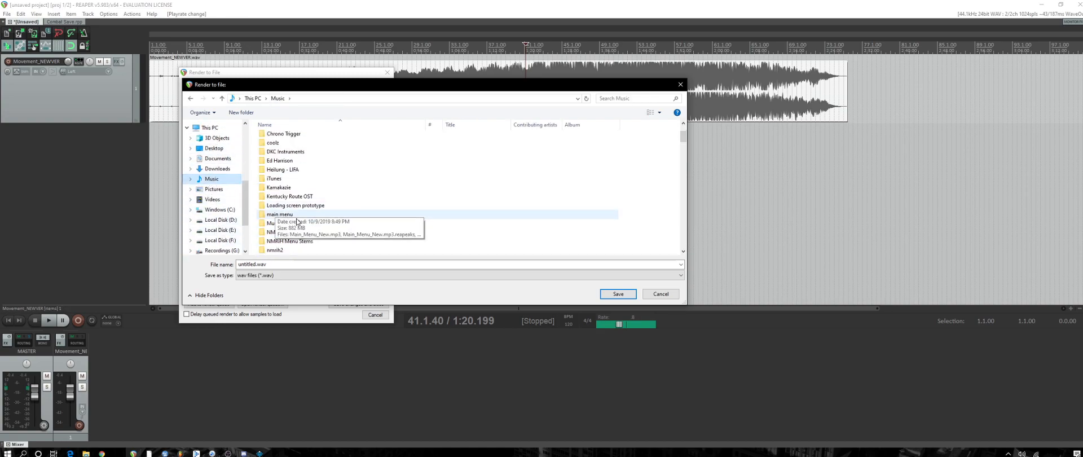
pyautogui.scroll(-1, 297, 221)
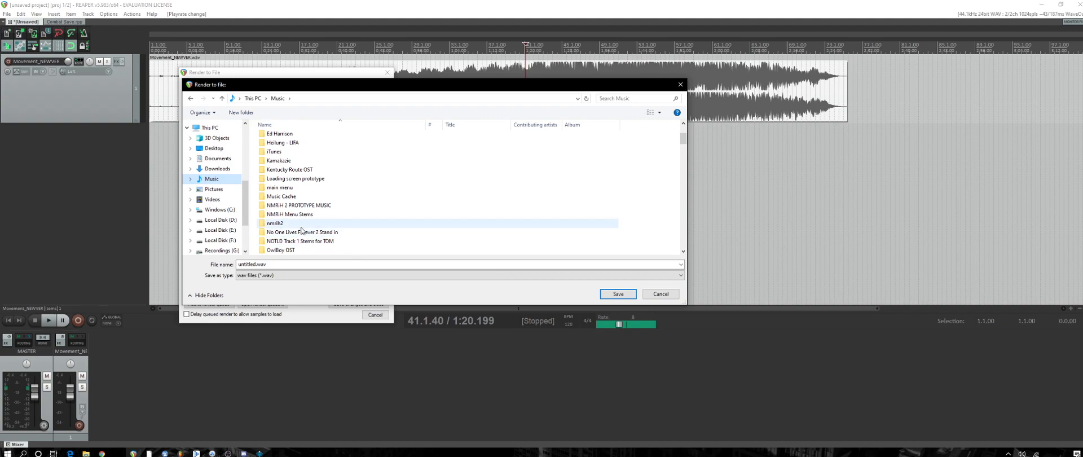
pyautogui.doubleClick(275, 224)
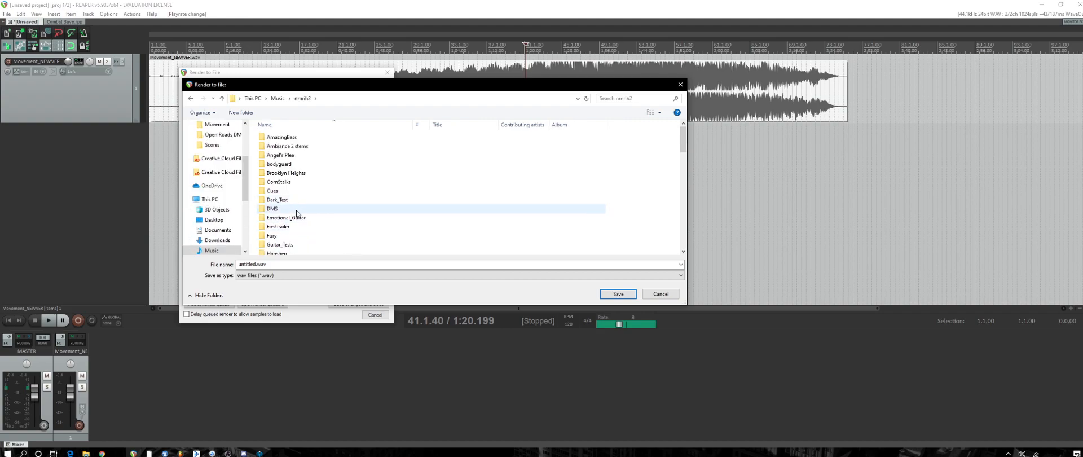
pyautogui.doubleClick(294, 209)
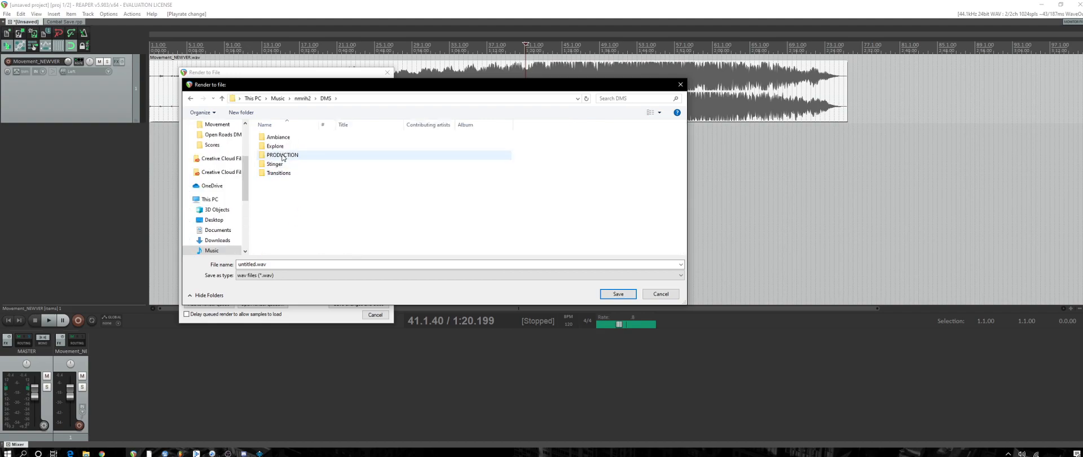
pyautogui.doubleClick(296, 156)
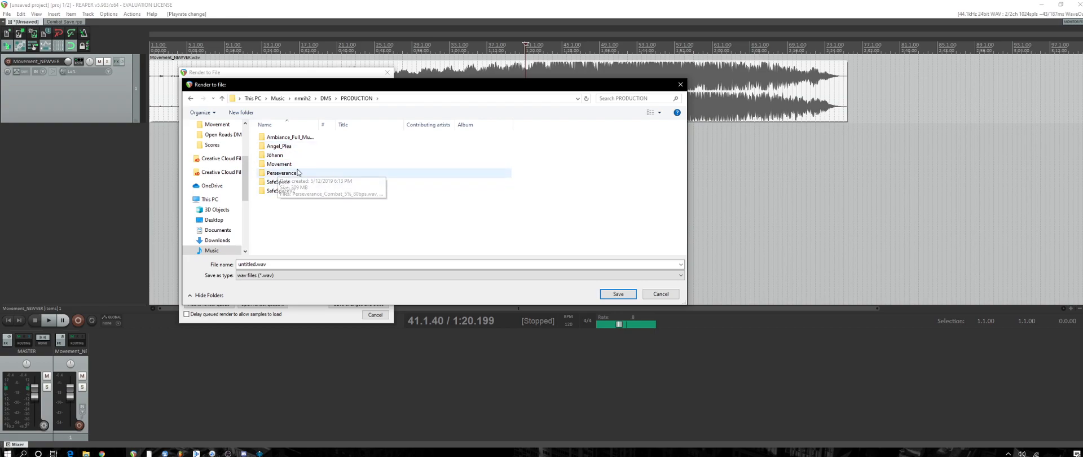
pyautogui.click(281, 165)
pyautogui.doubleClick(280, 165)
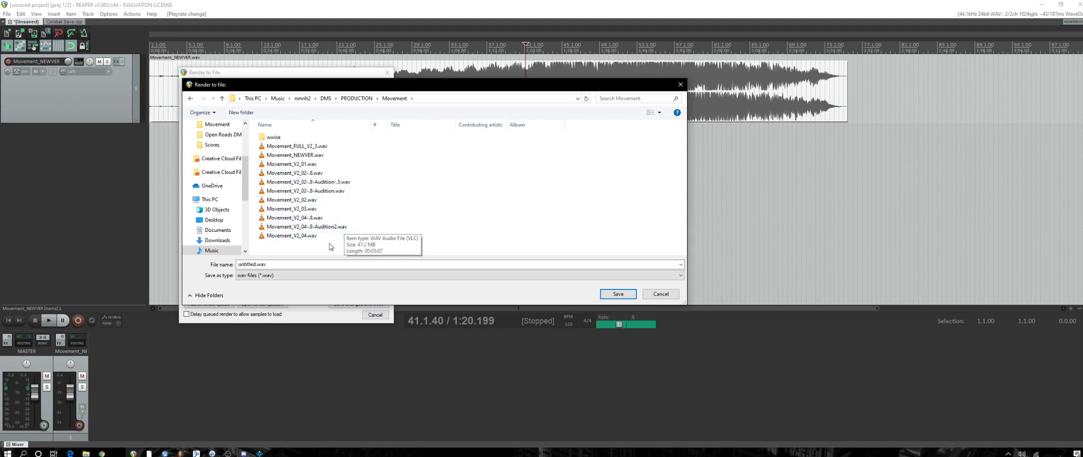
# Base the render's file name on Movement_NEWVER.wav, changing it to Movement_NEWVER-.8.wav, and save the output path.
pyautogui.click(295, 155)
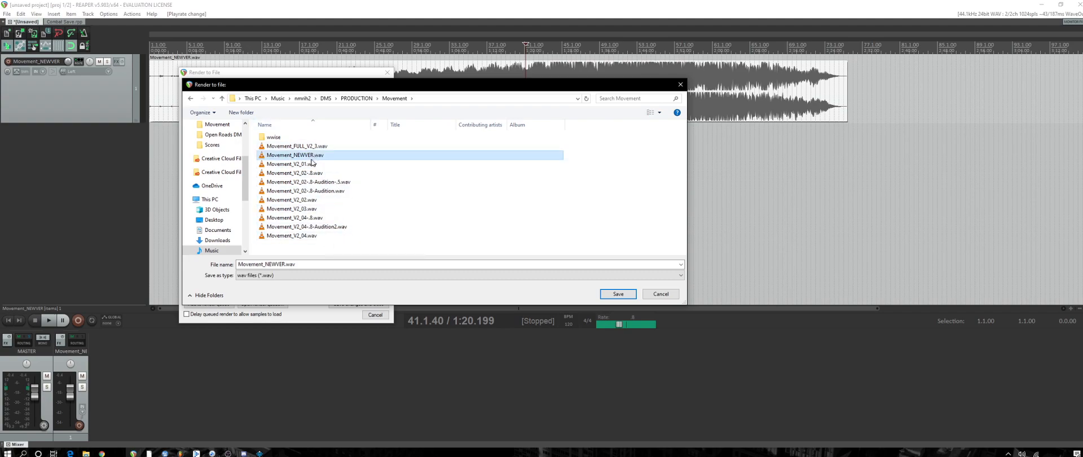
pyautogui.doubleClick(284, 265)
pyautogui.click(284, 265)
pyautogui.write('-.8')
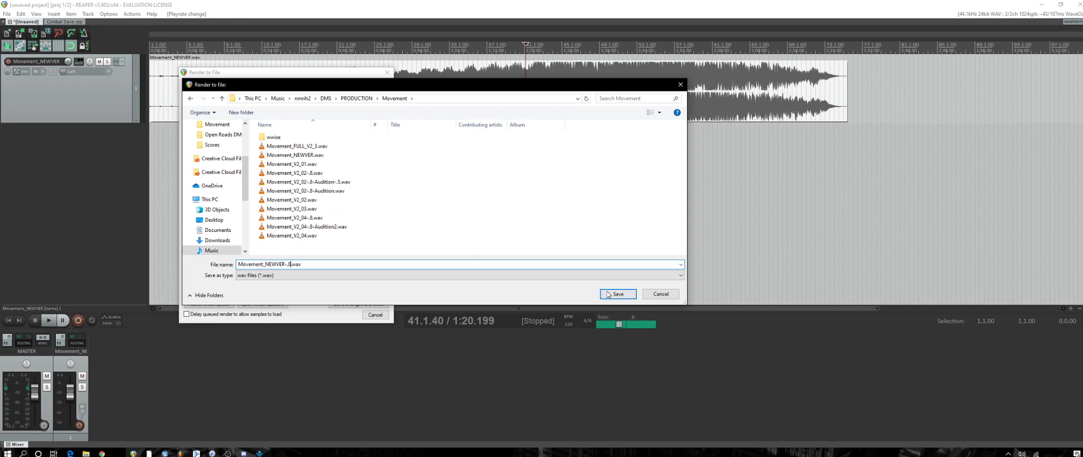
pyautogui.click(608, 294)
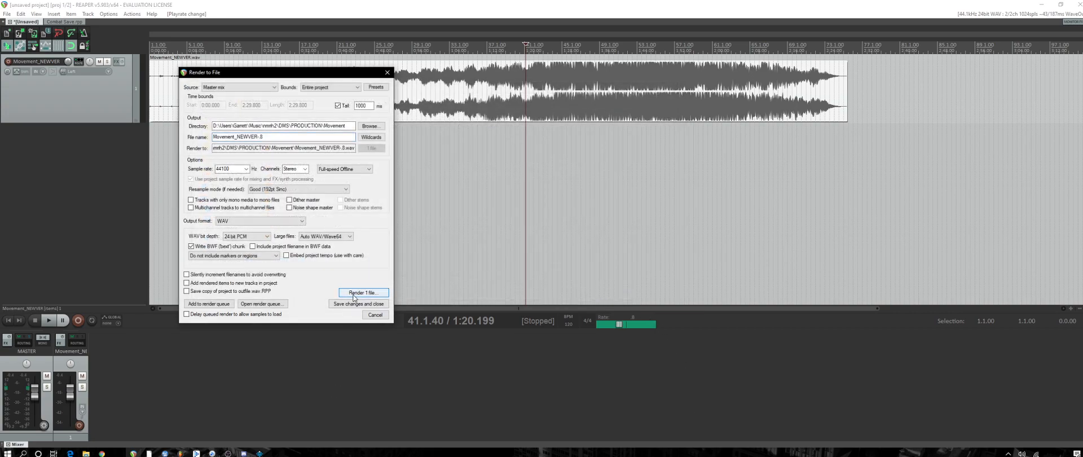
# Set the resample mode to Extreme HQ (768pt HQ Sinc) and render the project to the WAV file.
pyautogui.click(285, 189)
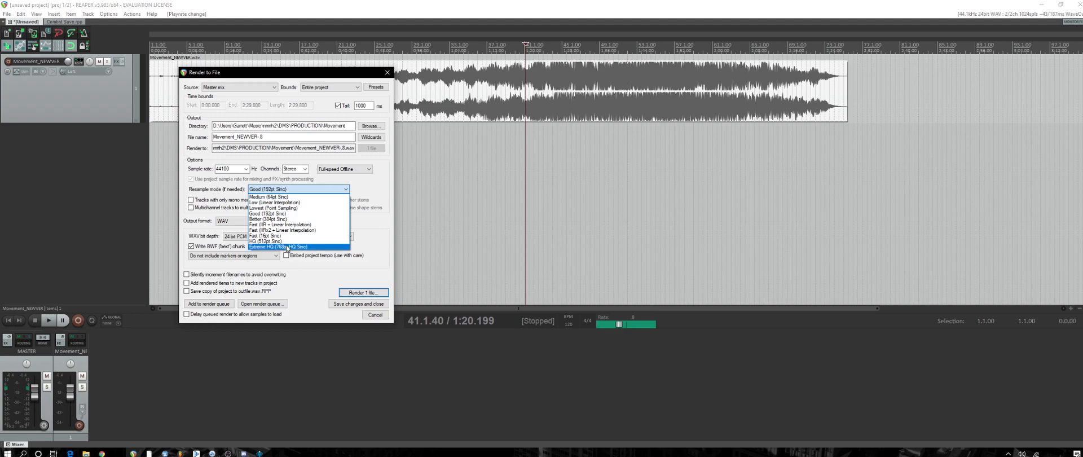
pyautogui.click(277, 247)
pyautogui.click(364, 292)
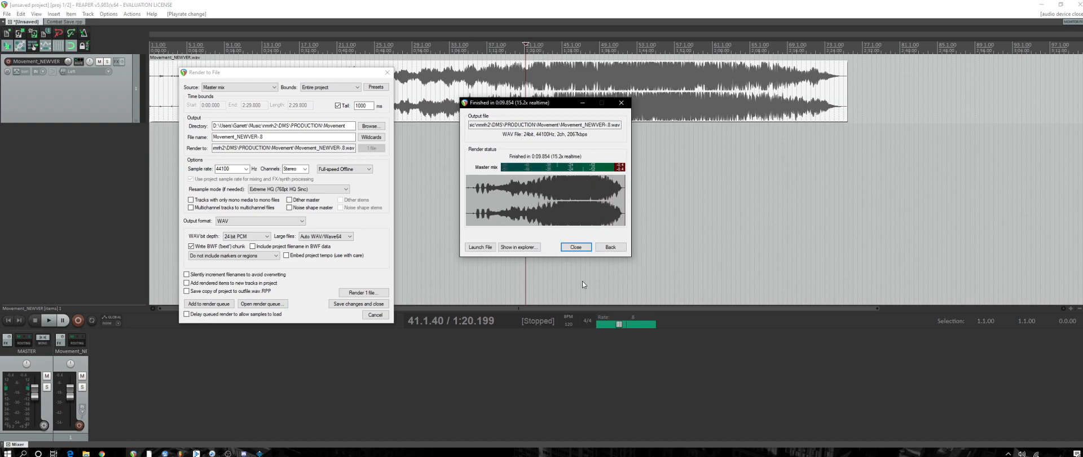
pyautogui.click(587, 247)
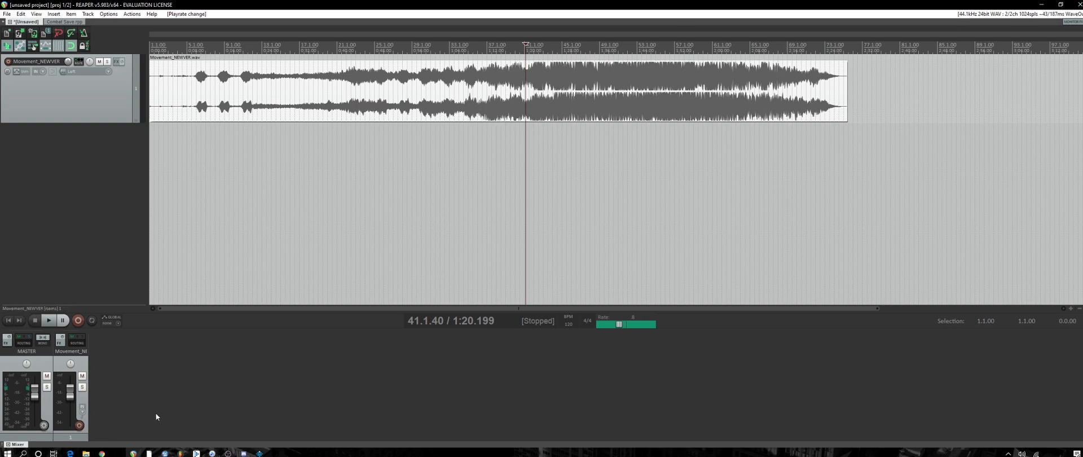
# Launch Adobe Audition and open Movement_NEWVER-.8.wav from the Movement folder in its editor.
pyautogui.press('super')
pyautogui.write('aud')
pyautogui.press('Return')
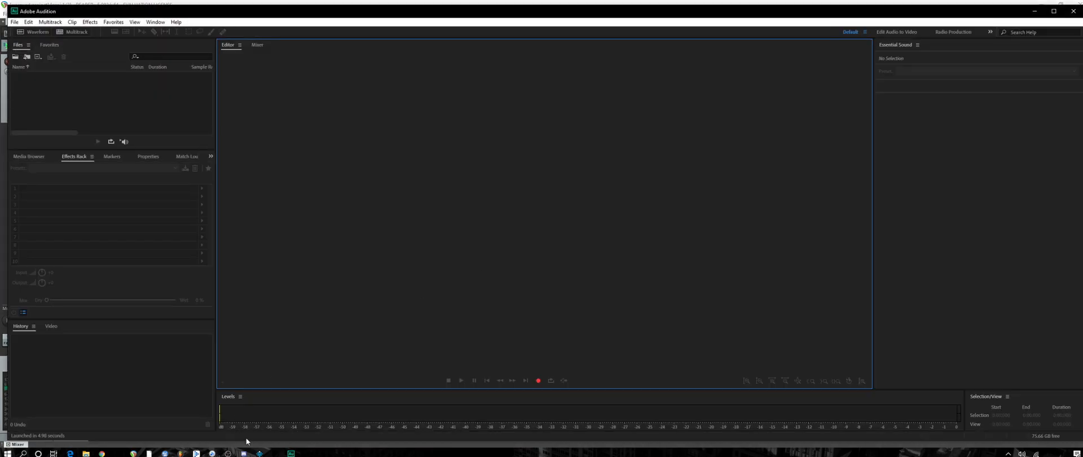
pyautogui.click(118, 109)
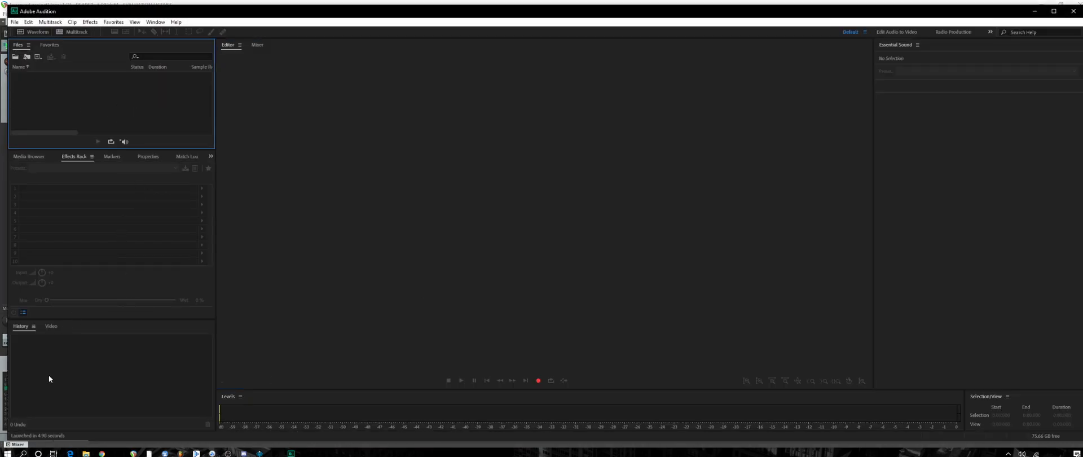
pyautogui.click(86, 453)
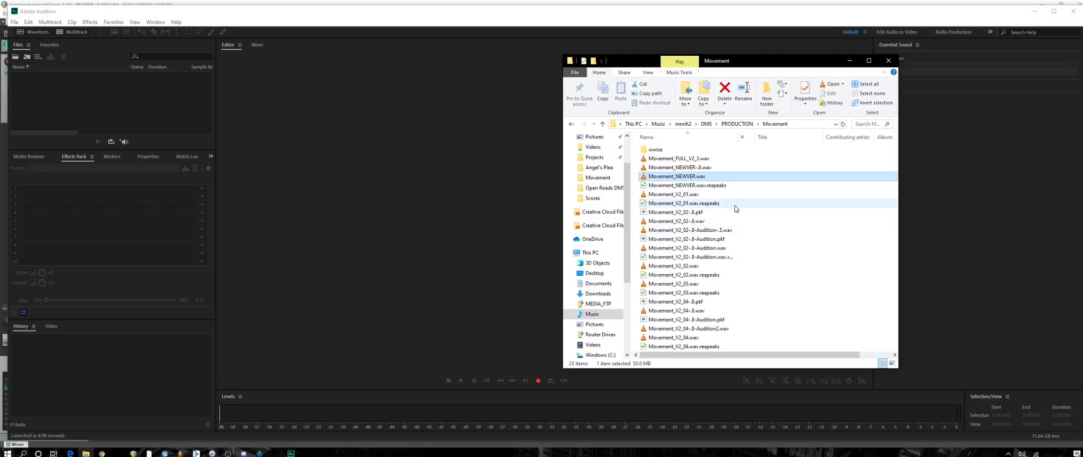
pyautogui.click(733, 166)
pyautogui.moveTo(739, 167); pyautogui.dragTo(329, 184)
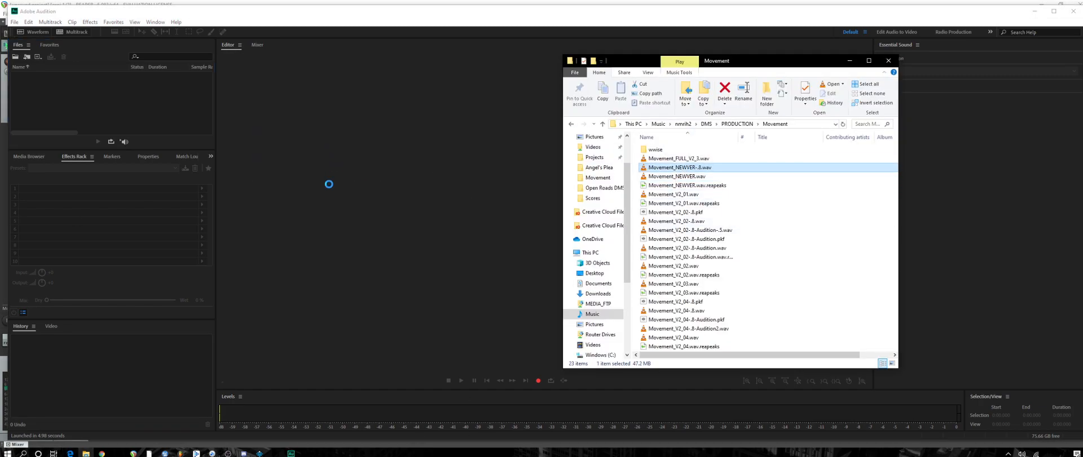
# Load the Movement_-.8_Enhance effects rack preset and compare playback from about 1:46 with the rack bypassed and enabled.
pyautogui.click(172, 167)
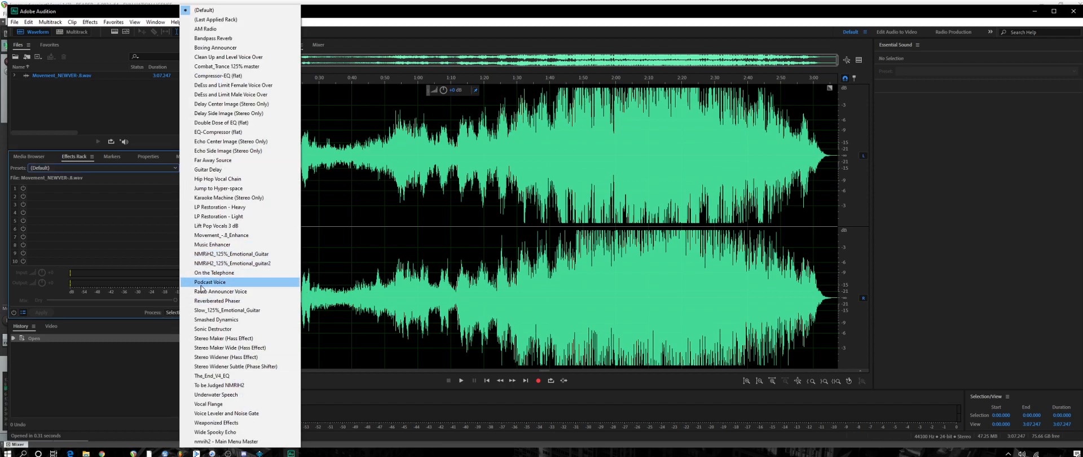
pyautogui.click(217, 236)
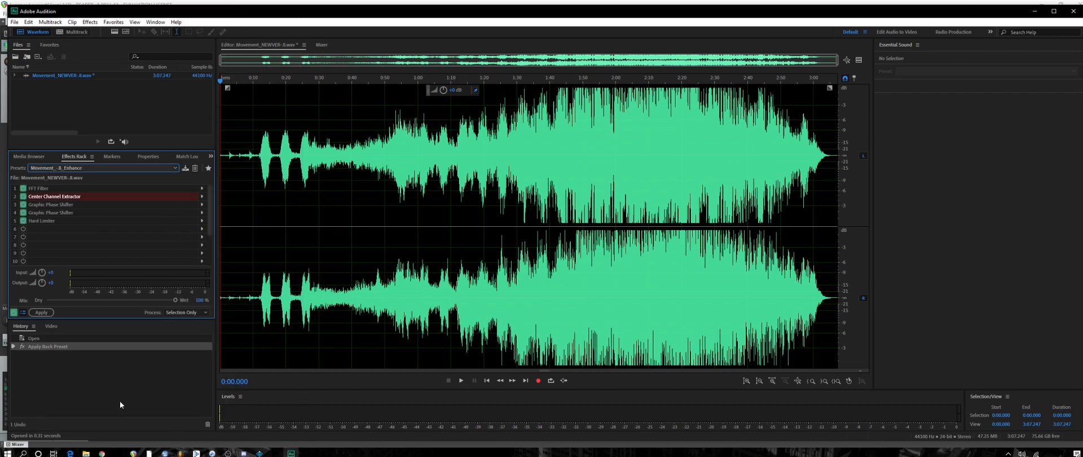
pyautogui.click(14, 312)
pyautogui.click(573, 86)
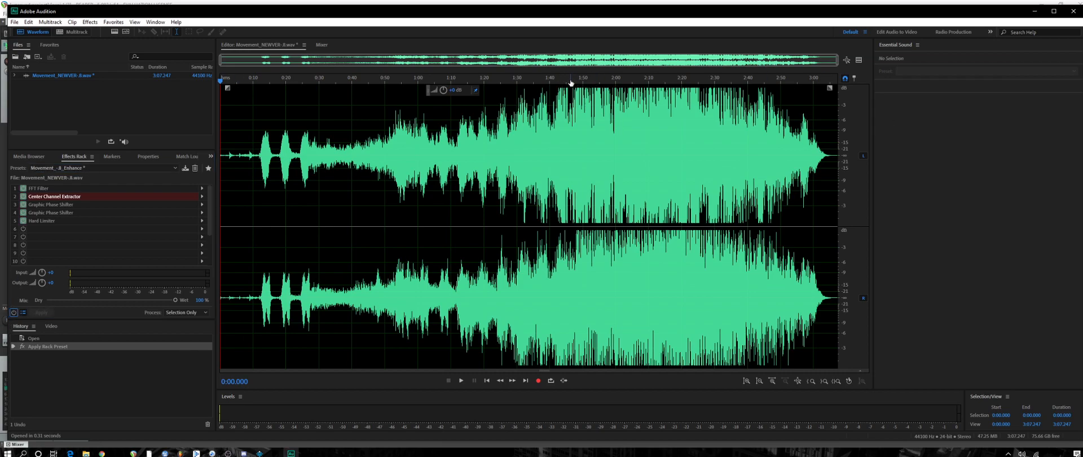
pyautogui.press('space')
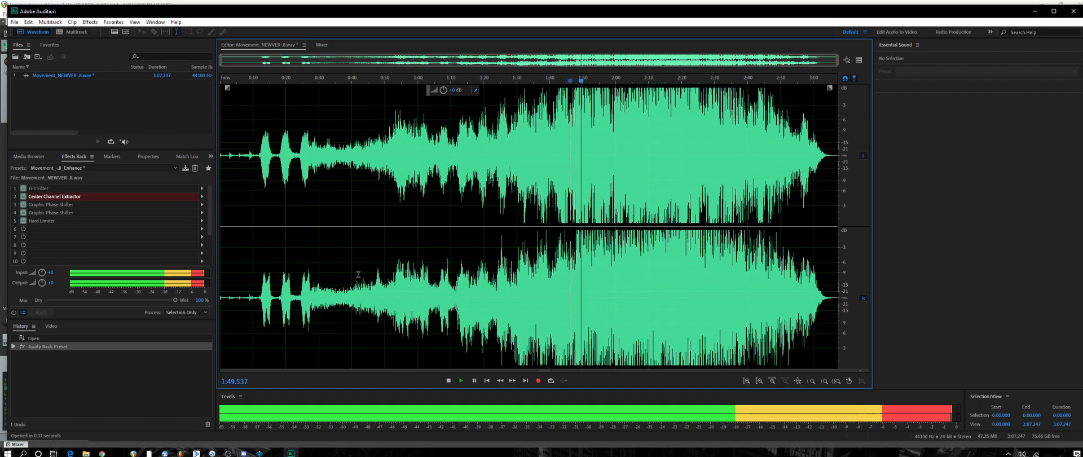
pyautogui.press('space')
pyautogui.click(14, 313)
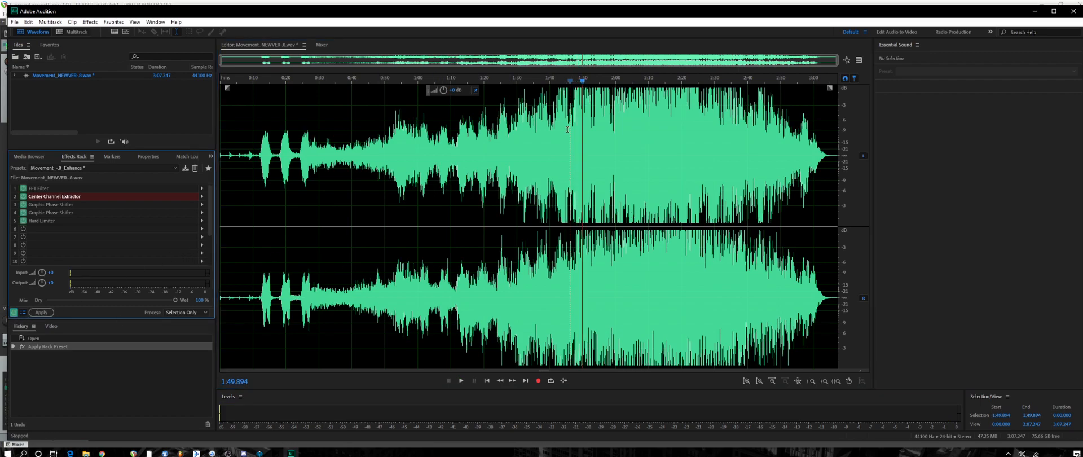
pyautogui.click(570, 82)
pyautogui.press('space')
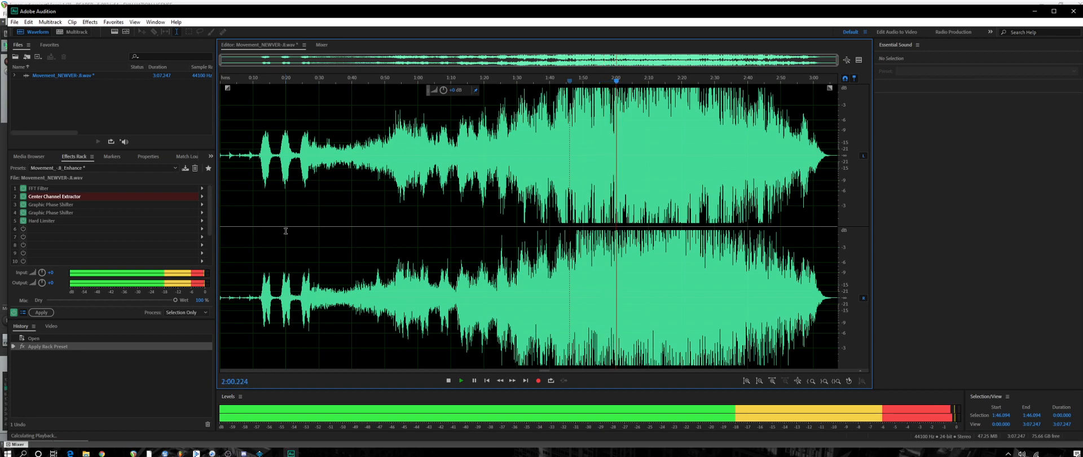
pyautogui.press('space')
# Compare the loud section from about 1:59 with the effects rack bypassed and enabled, and stop playback.
pyautogui.click(612, 85)
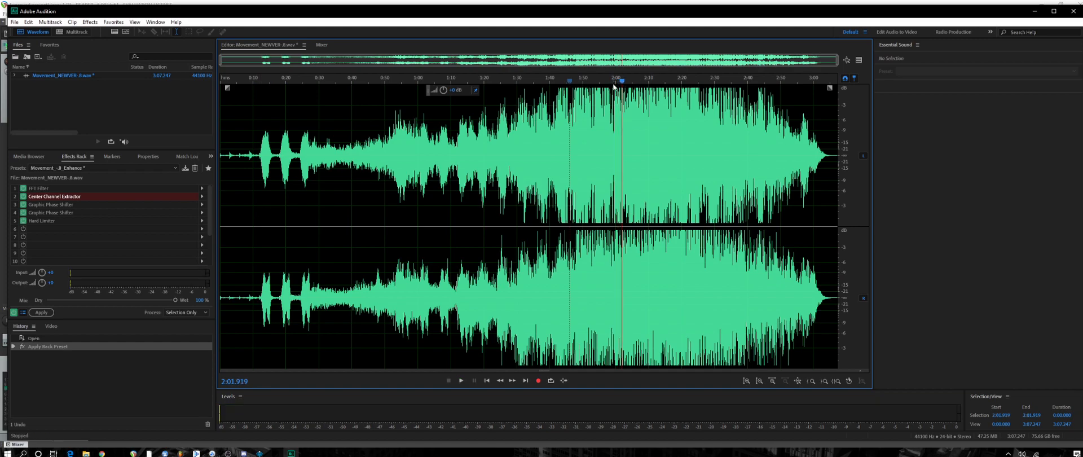
pyautogui.click(14, 313)
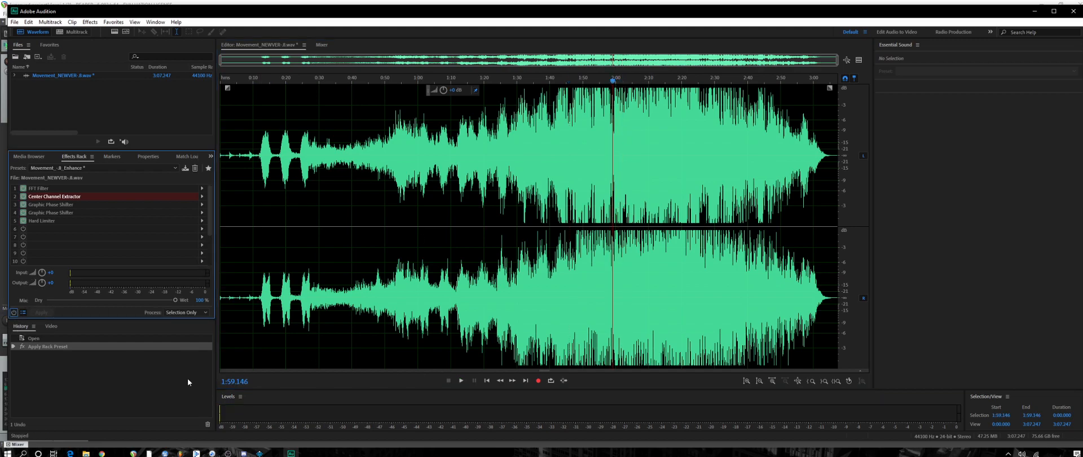
pyautogui.press('space')
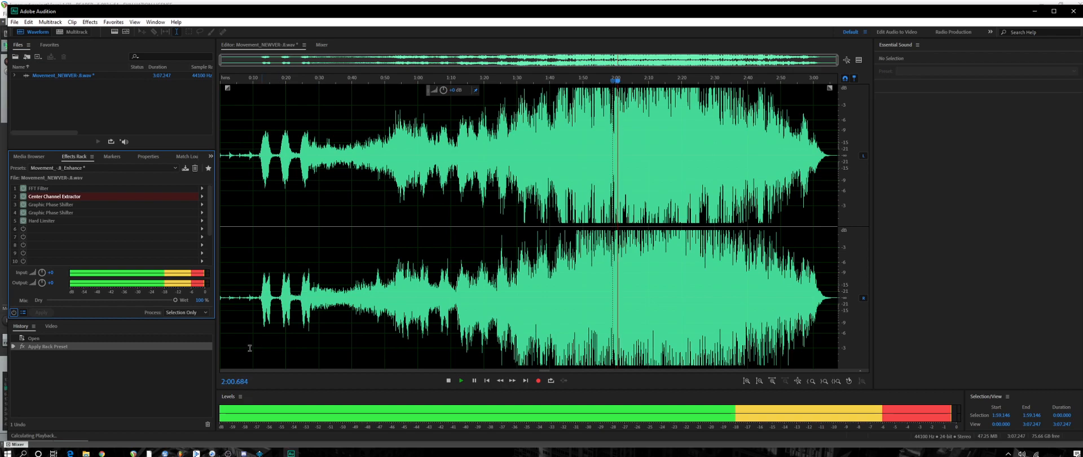
pyautogui.press('space')
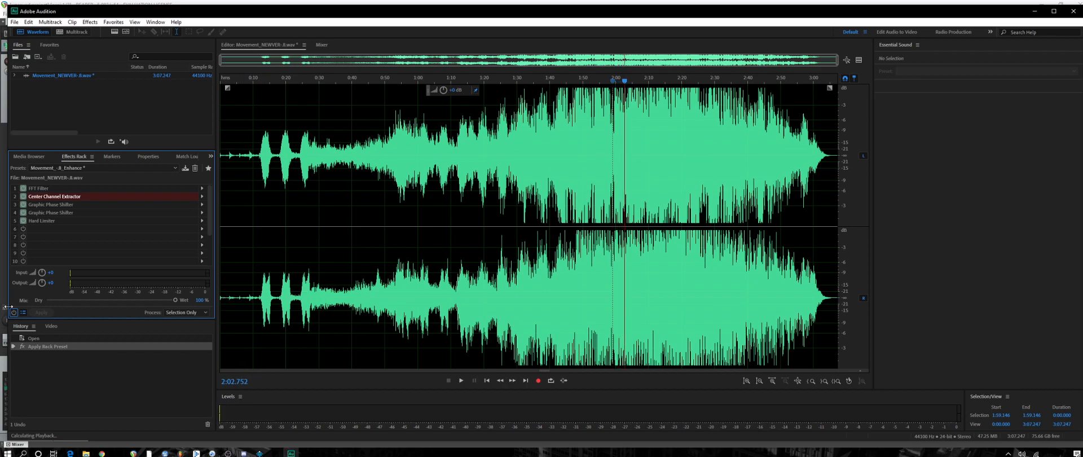
pyautogui.click(14, 312)
pyautogui.press('space')
pyautogui.press('space')
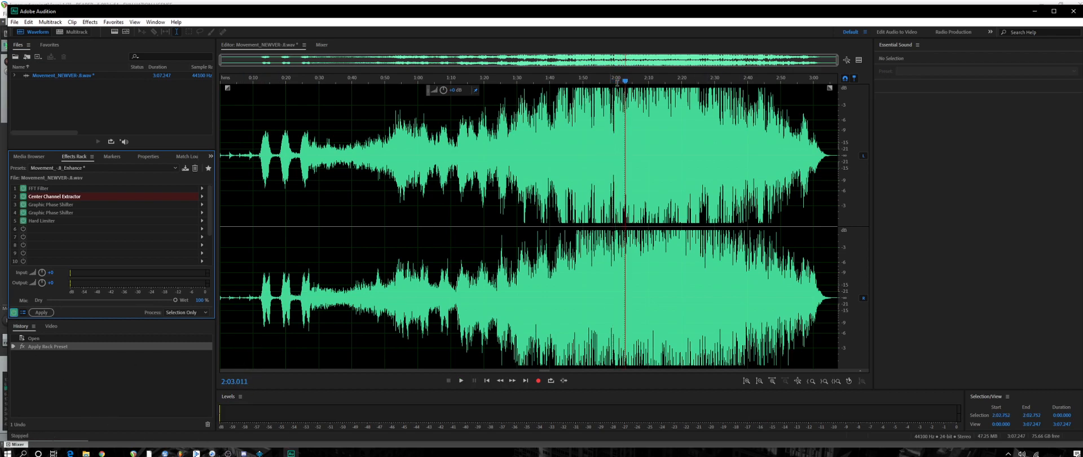
pyautogui.click(613, 82)
pyautogui.press('space')
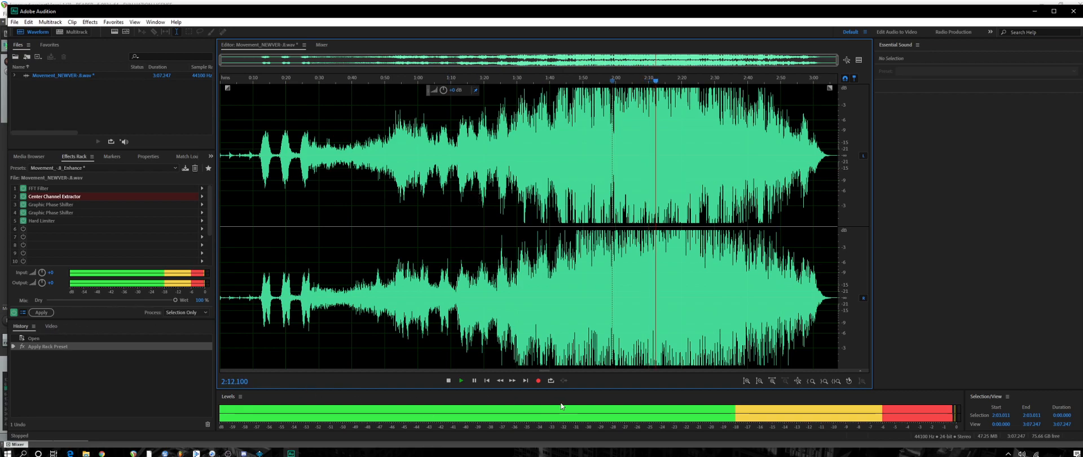
pyautogui.click(449, 380)
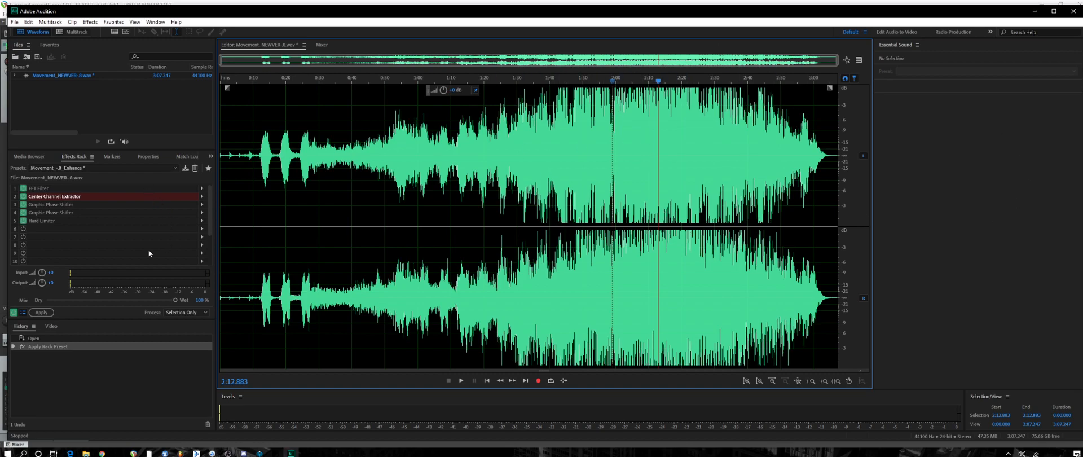
# Try applying the effects rack, listen to the result from about 1:39, and revert to the Apply Rack Preset history state.
pyautogui.click(40, 314)
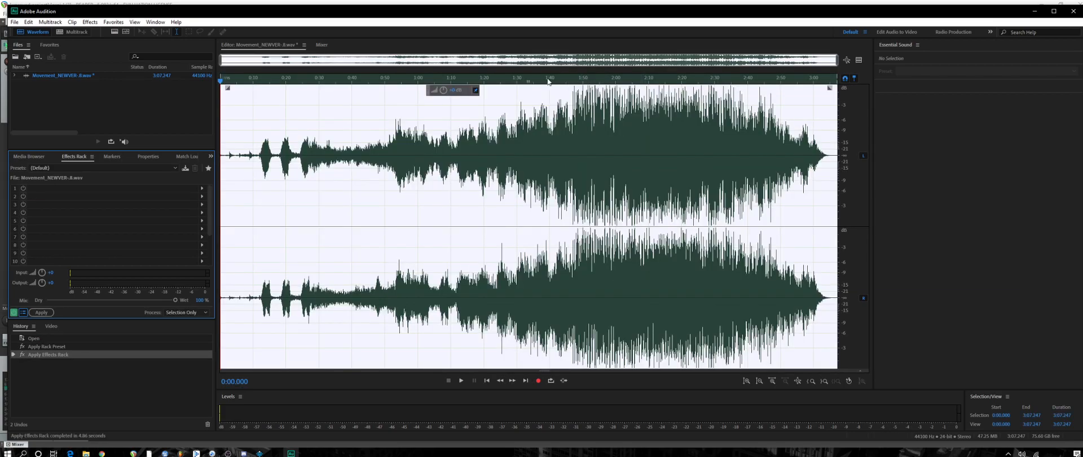
pyautogui.click(547, 81)
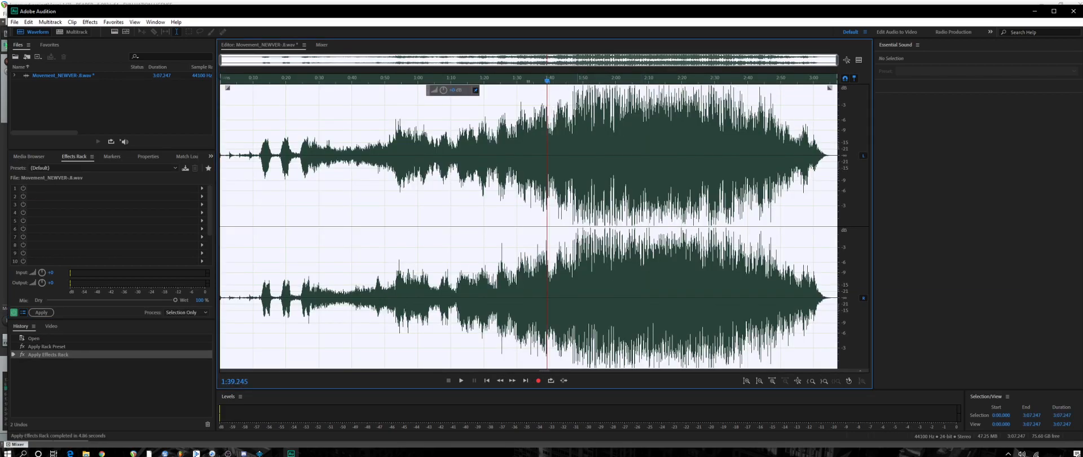
pyautogui.press('space')
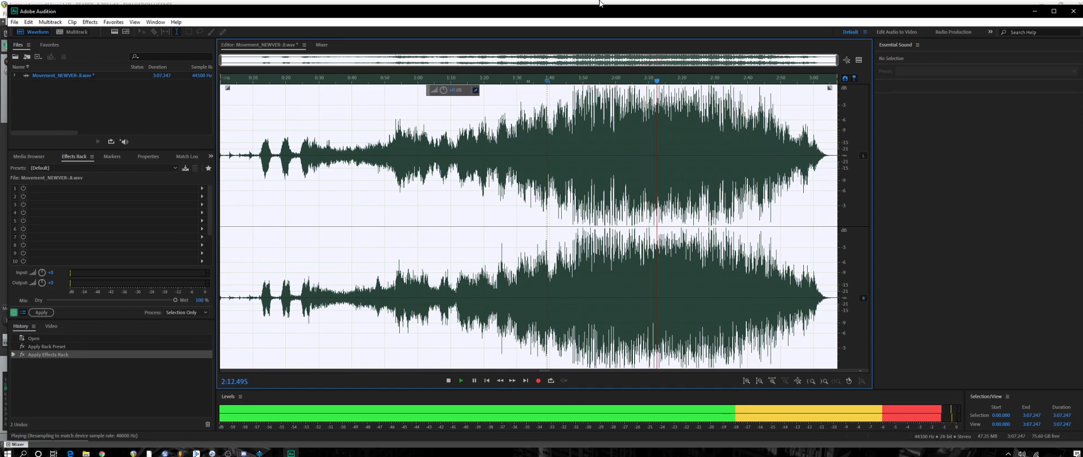
pyautogui.click(565, 83)
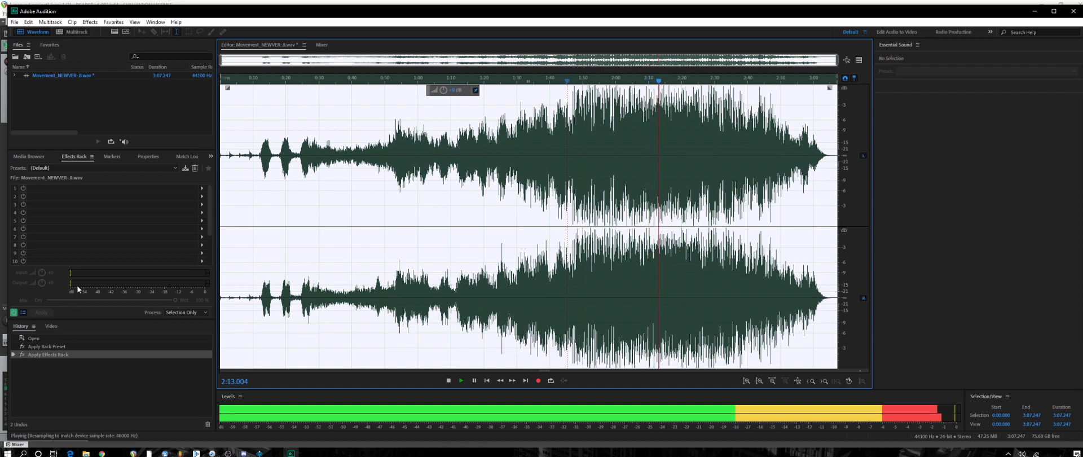
pyautogui.press('space')
pyautogui.click(191, 349)
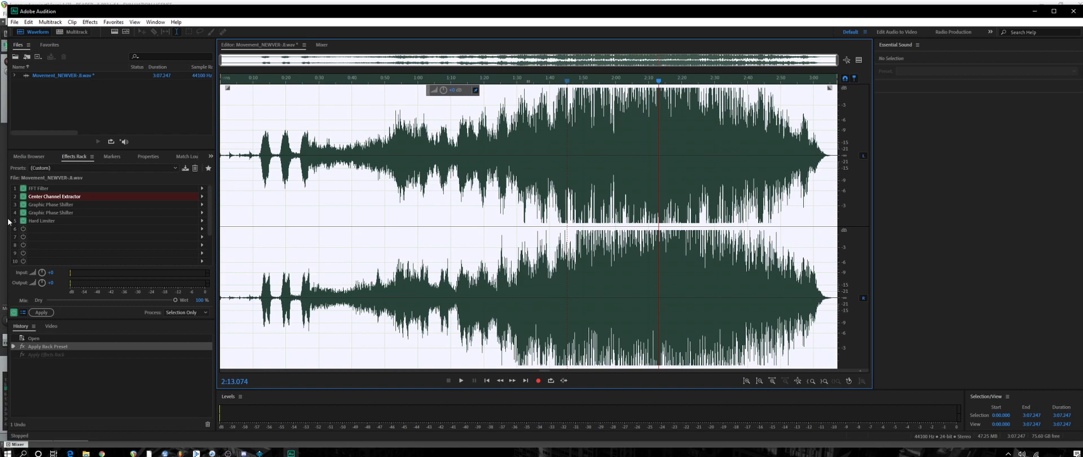
# Lower the maximum amplitude of the rack's Hard Limiter and apply the effects rack to the whole track.
pyautogui.doubleClick(44, 221)
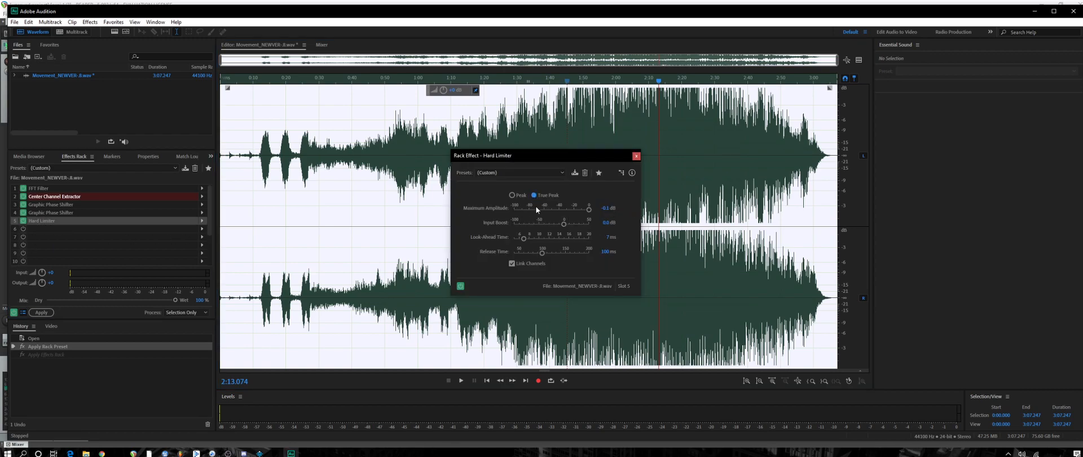
pyautogui.click(606, 208)
pyautogui.write('-')
pyautogui.press('Tab')
pyautogui.click(636, 155)
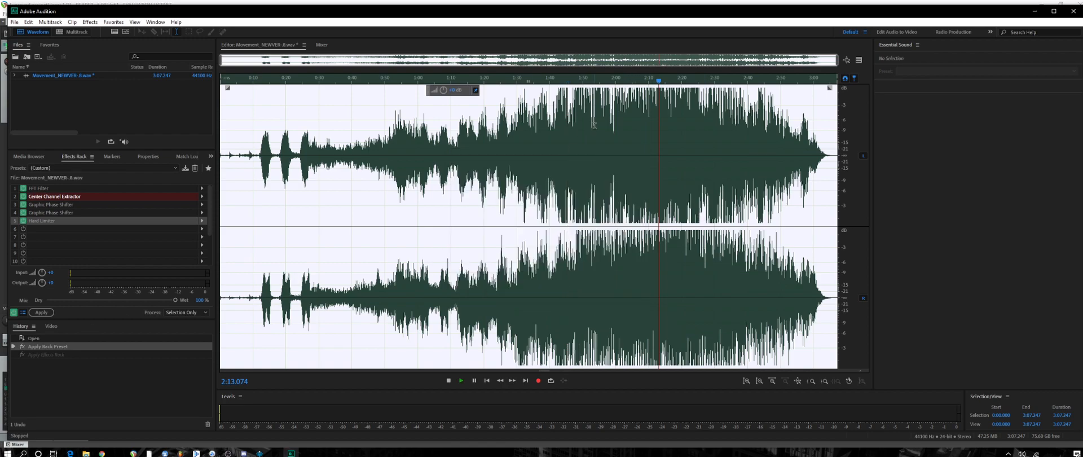
pyautogui.press('space')
pyautogui.press('space')
pyautogui.click(41, 312)
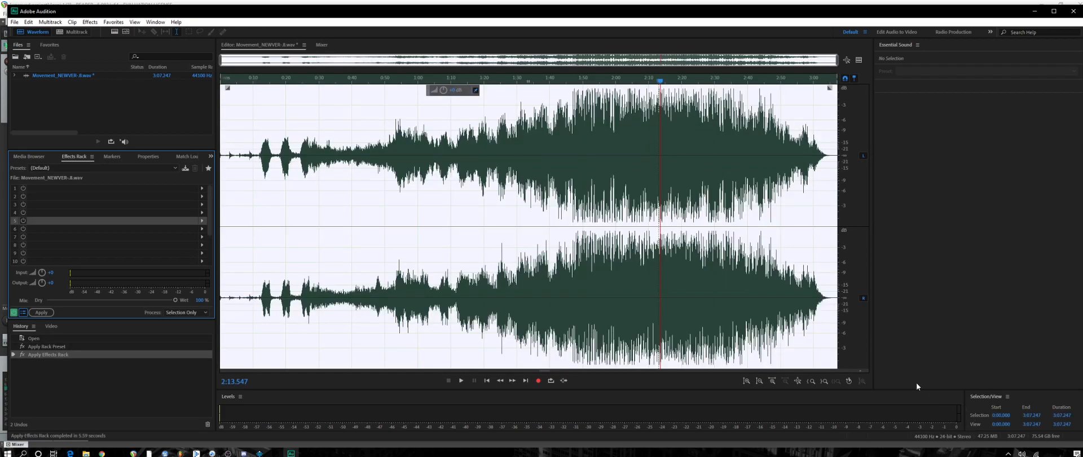
# Play the processed track from about 2:13 to check its sound and output levels.
pyautogui.press('space')
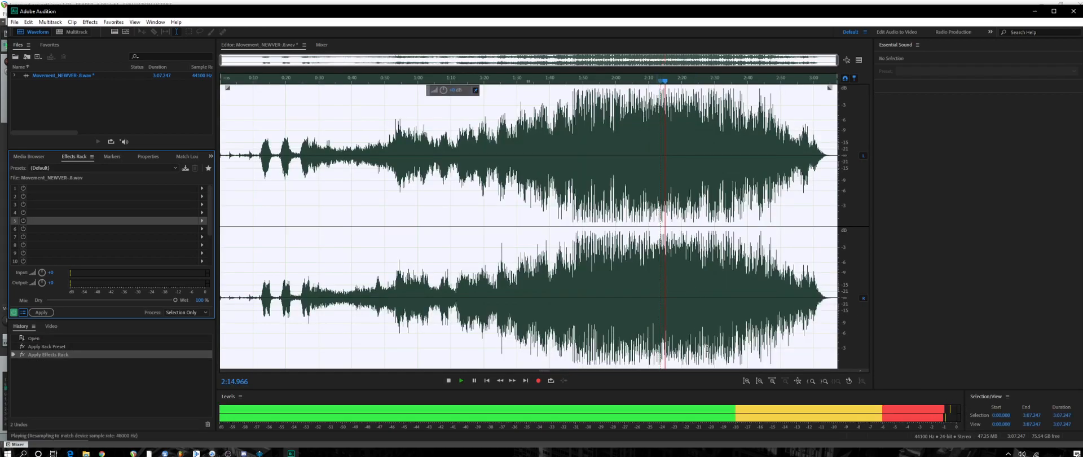
pyautogui.press('space')
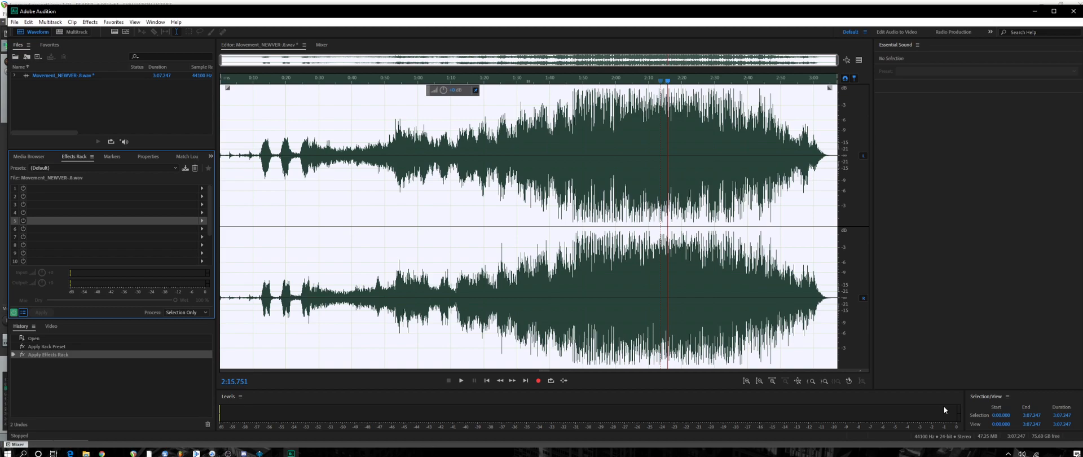
pyautogui.press('space')
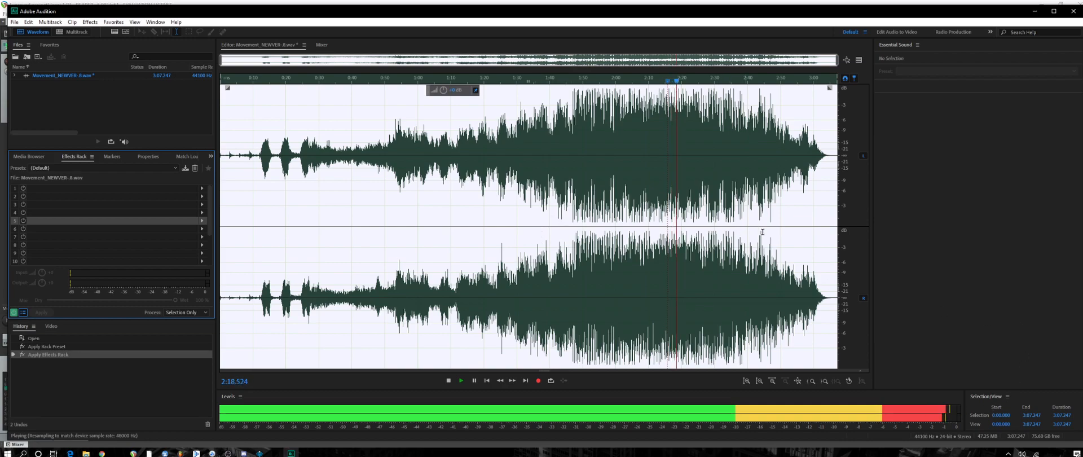
# Save the processed track as Movement_NEWVER-.8-audition.wav in the Movement folder, keeping the Wave PCM format.
pyautogui.click(14, 21)
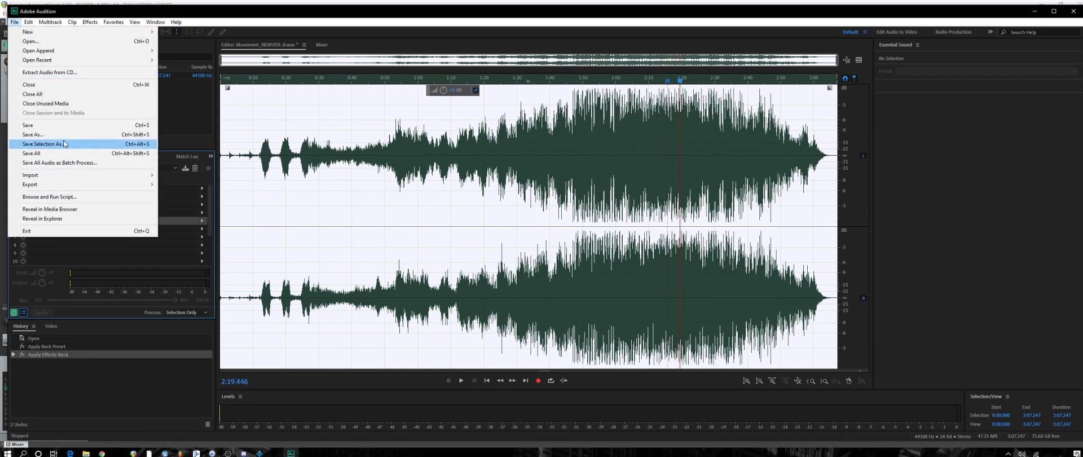
pyautogui.click(68, 134)
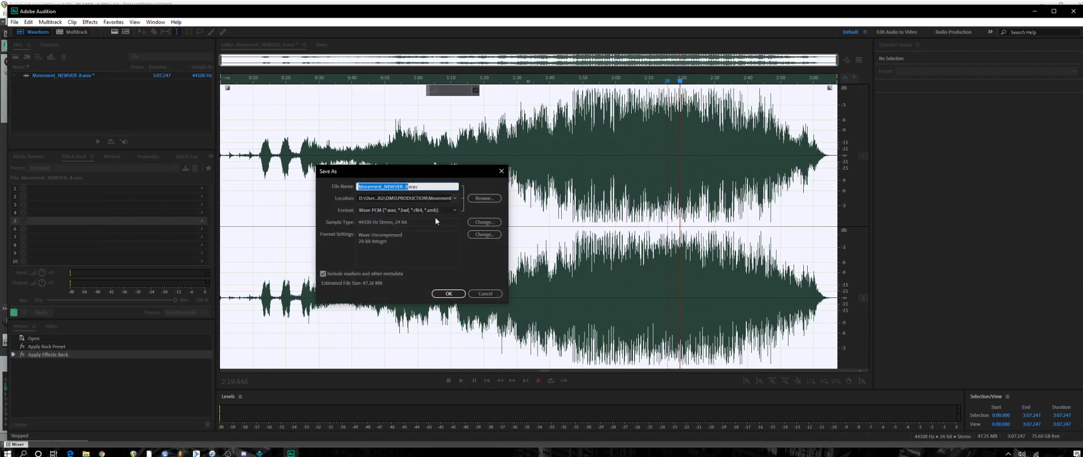
pyautogui.click(408, 186)
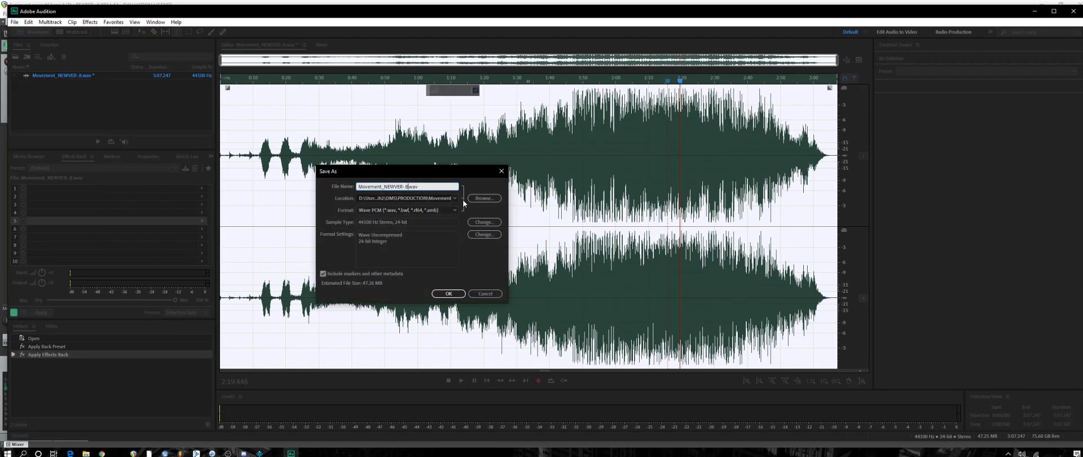
pyautogui.write('-audition')
pyautogui.click(457, 295)
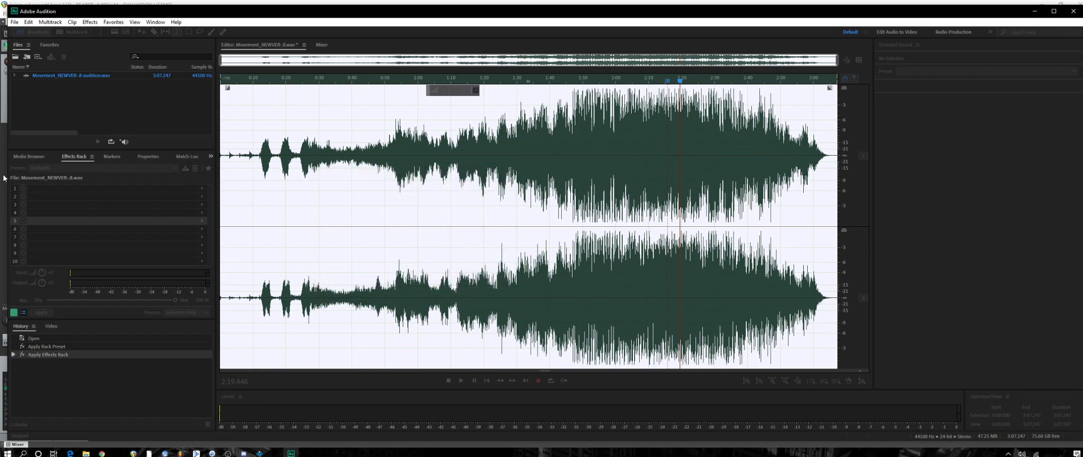
# Reveal the saved Movement_NEWVER-.8-audition.wav in its folder and play it from the beginning in VLC media player.
pyautogui.rightClick(77, 77)
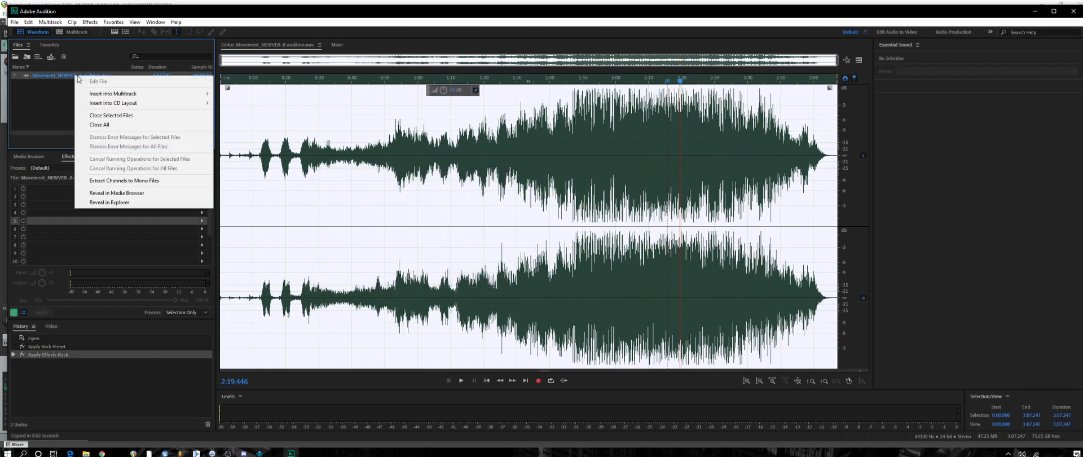
pyautogui.click(109, 202)
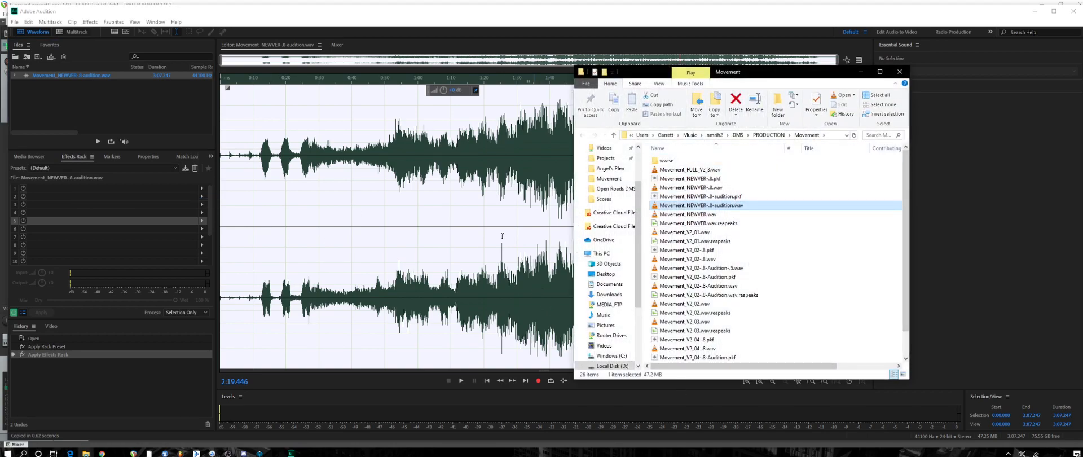
pyautogui.click(101, 453)
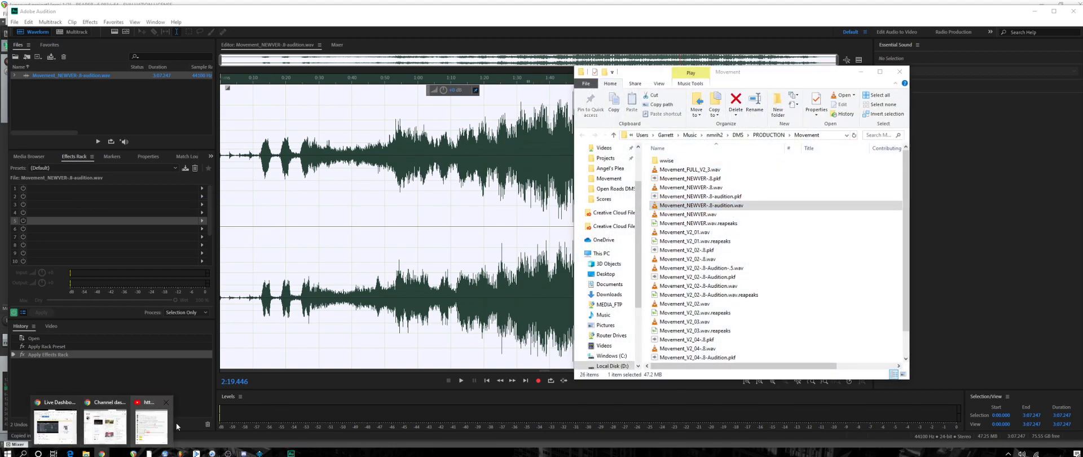
pyautogui.click(759, 205)
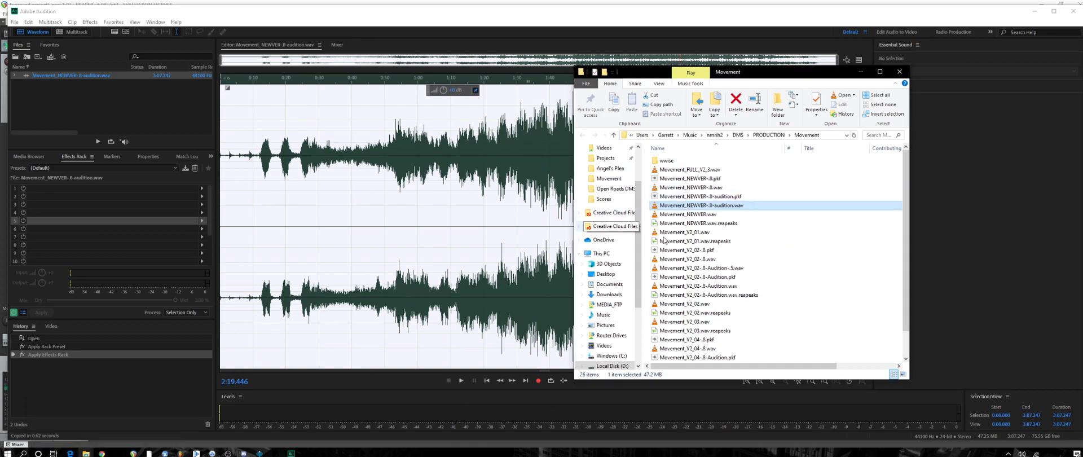
pyautogui.doubleClick(708, 206)
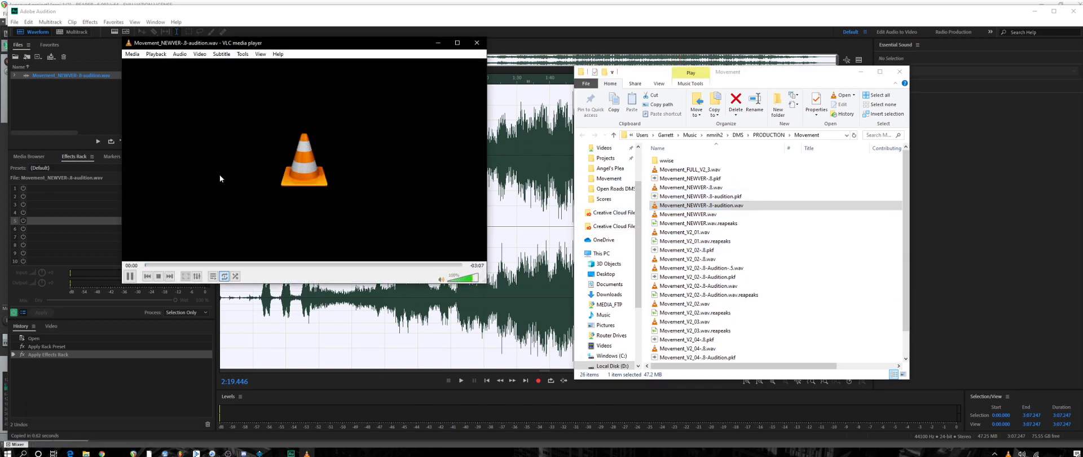
pyautogui.click(257, 265)
pyautogui.moveTo(161, 266); pyautogui.dragTo(93, 262)
# Switch back to Audition, examine the waveform at the very start of the track up close, and restore the full-length view with everything selected.
pyautogui.click(498, 24)
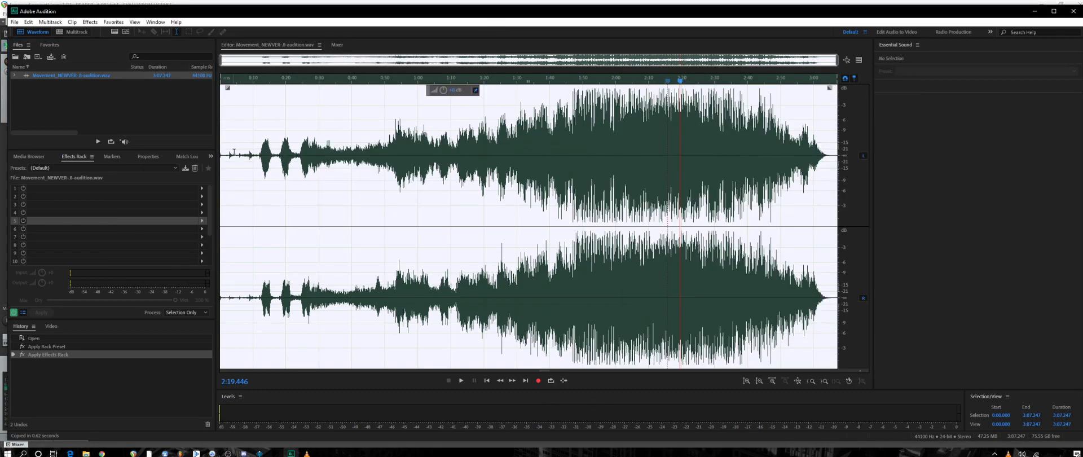
pyautogui.moveTo(234, 148); pyautogui.dragTo(246, 152)
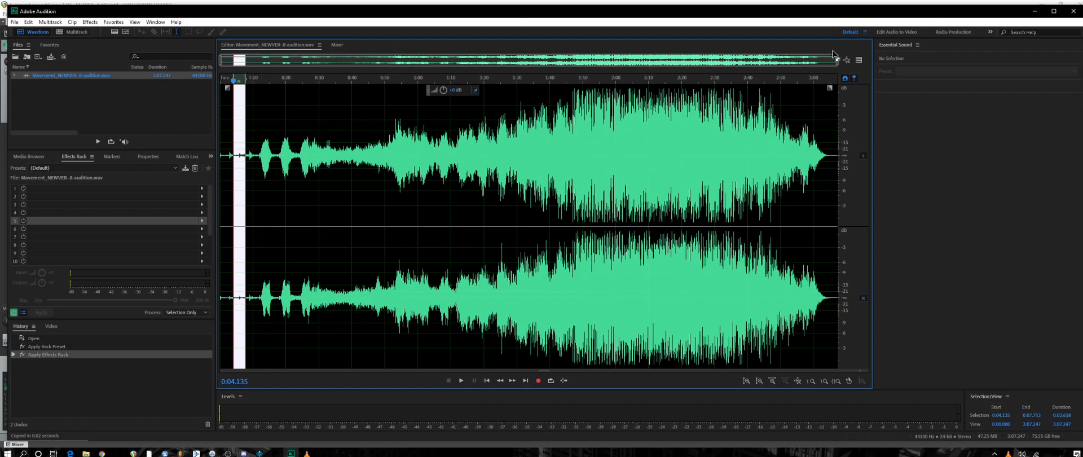
pyautogui.moveTo(838, 60)
pyautogui.mouseDown()
pyautogui.moveTo(390, 110)
pyautogui.moveTo(159, 113)
pyautogui.moveTo(171, 141)
pyautogui.mouseUp()
pyautogui.moveTo(315, 149); pyautogui.dragTo(364, 177)
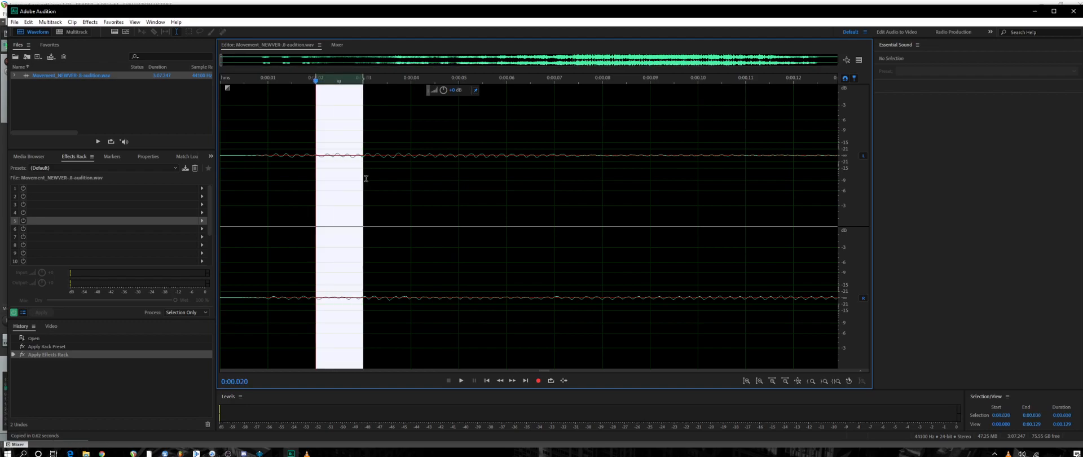
pyautogui.click(135, 22)
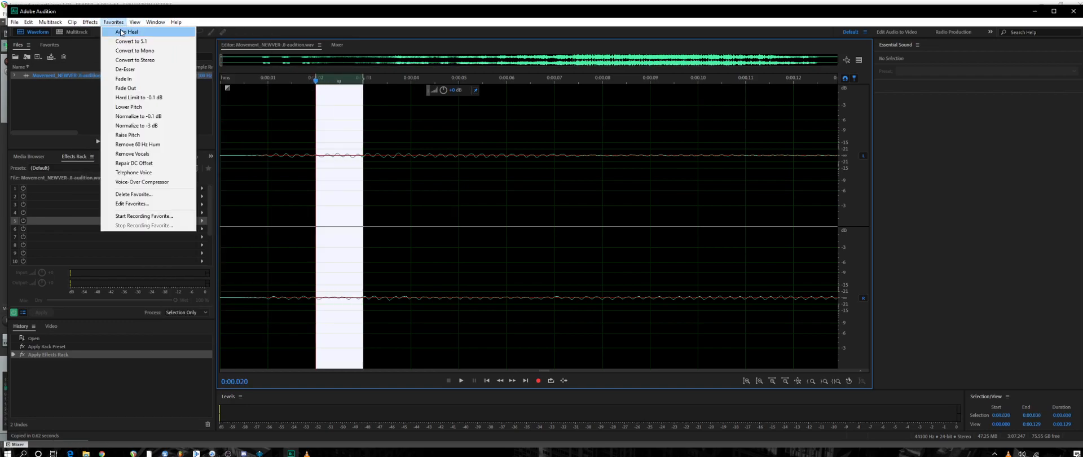
pyautogui.click(384, 52)
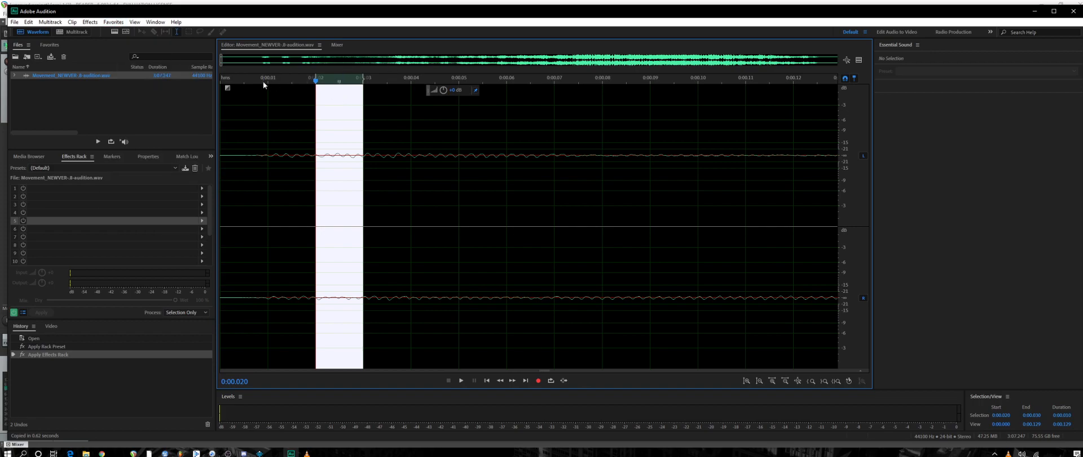
pyautogui.hotkey('ctrl', 'a')
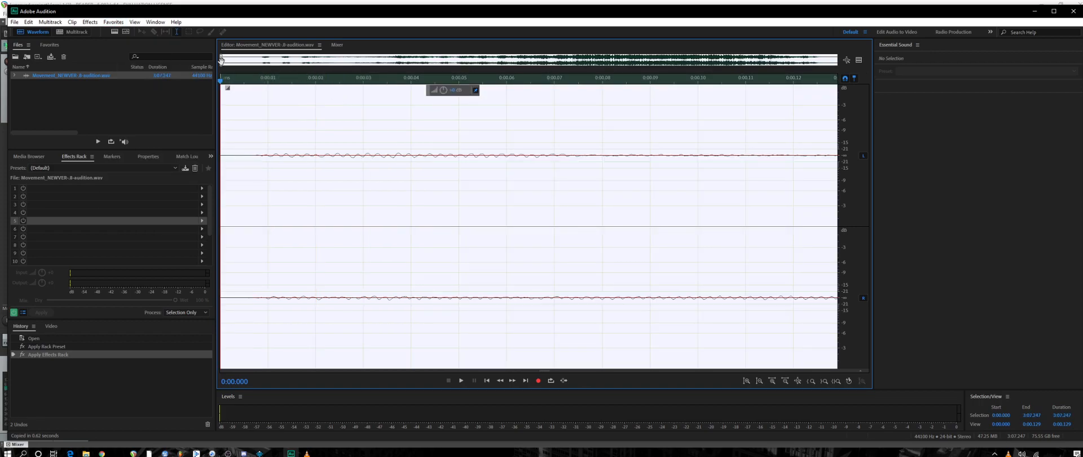
pyautogui.moveTo(223, 62); pyautogui.dragTo(896, 137)
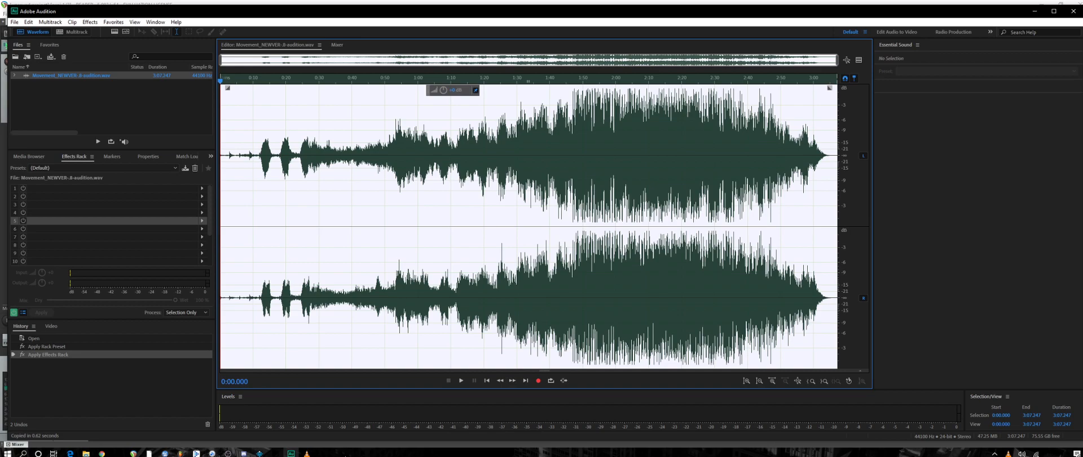
# Close Adobe Audition and clear the Groove Music and VLC windows away from the REAPER track.
pyautogui.click(276, 454)
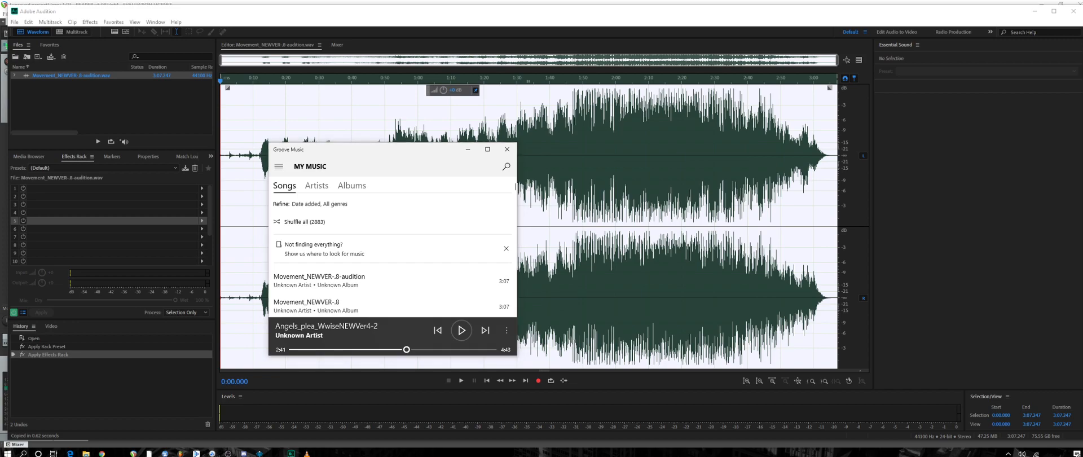
pyautogui.click(817, 205)
pyautogui.click(1074, 11)
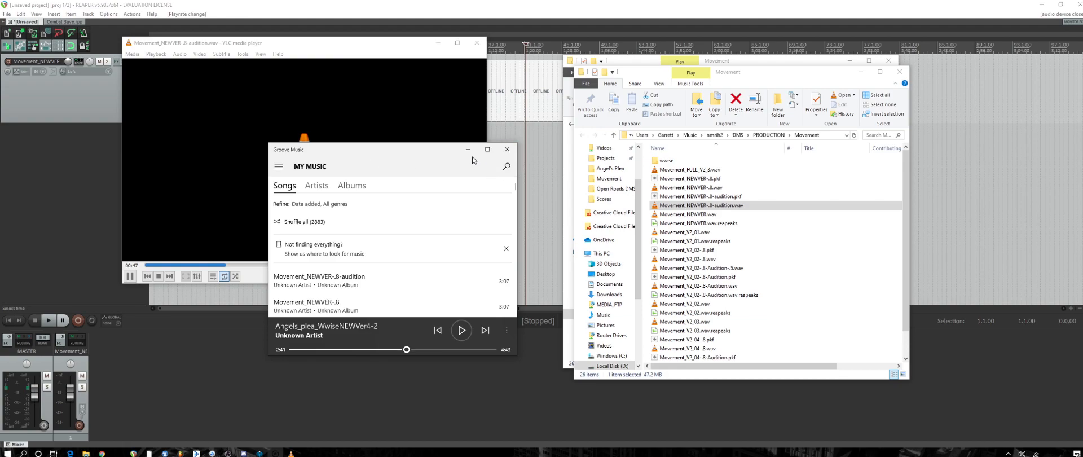
pyautogui.click(468, 149)
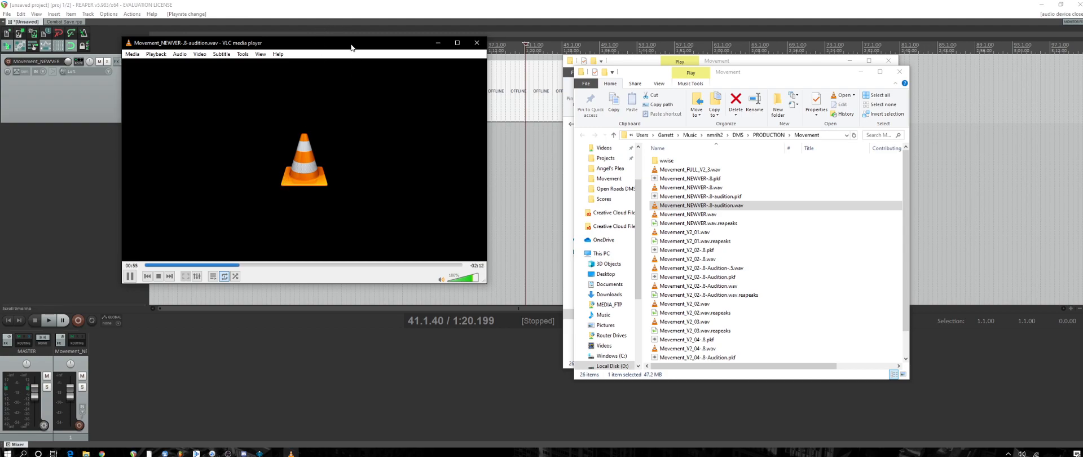
pyautogui.moveTo(351, 48); pyautogui.dragTo(419, 184)
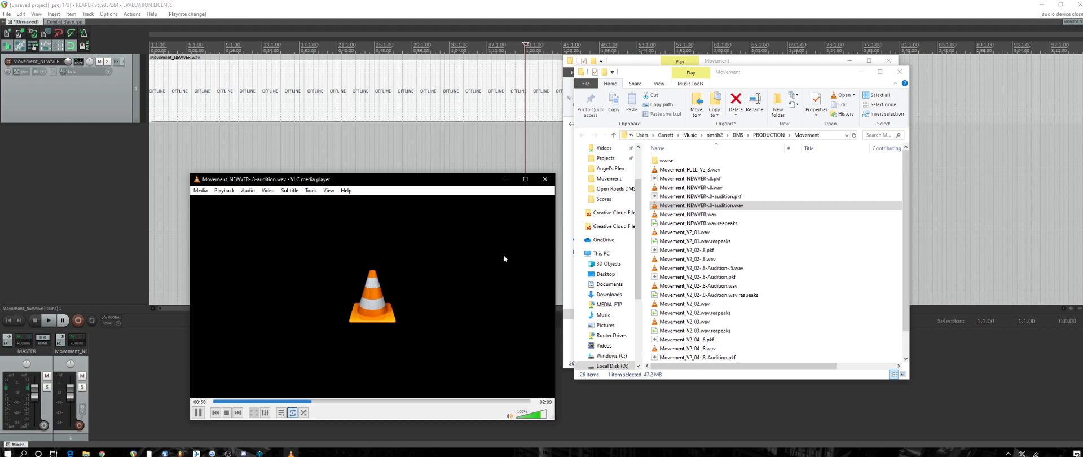
# Switch to the FL Studio project and clear the clip selection in the playlist.
pyautogui.click(180, 453)
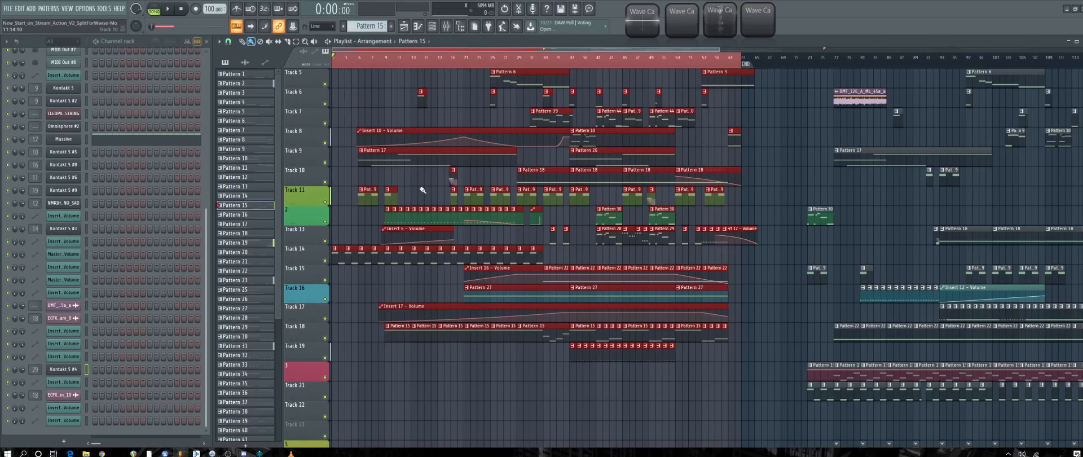
pyautogui.keyDown('ctrl'); pyautogui.click(377, 105); pyautogui.keyUp('ctrl')
pyautogui.scroll(3, 378, 105)
pyautogui.scroll(1, 377, 105)
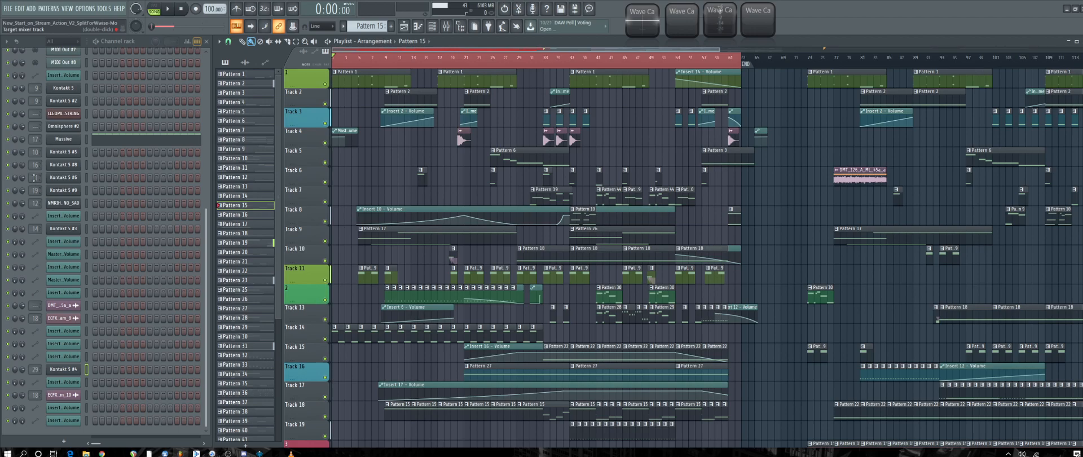
# View the Kontakt 5 #6 channel's instrument and close its window.
pyautogui.click(72, 178)
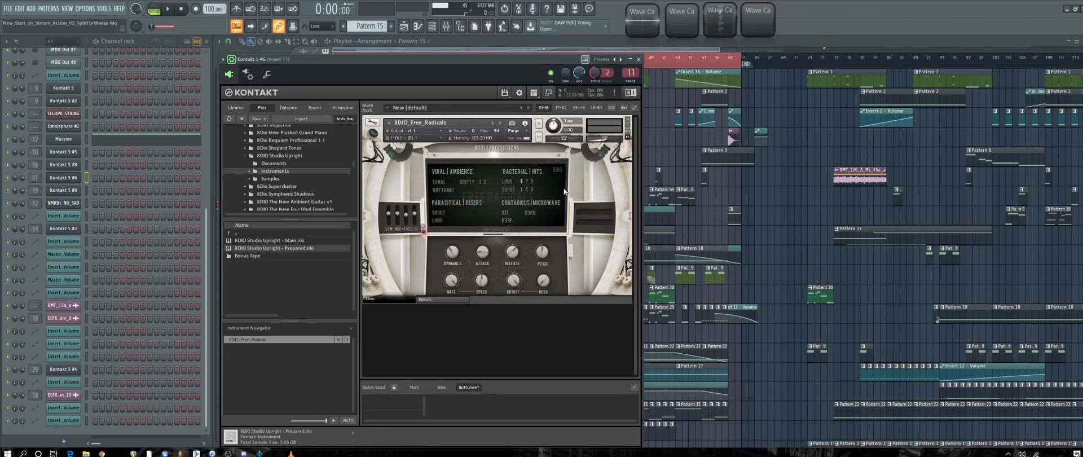
pyautogui.click(638, 59)
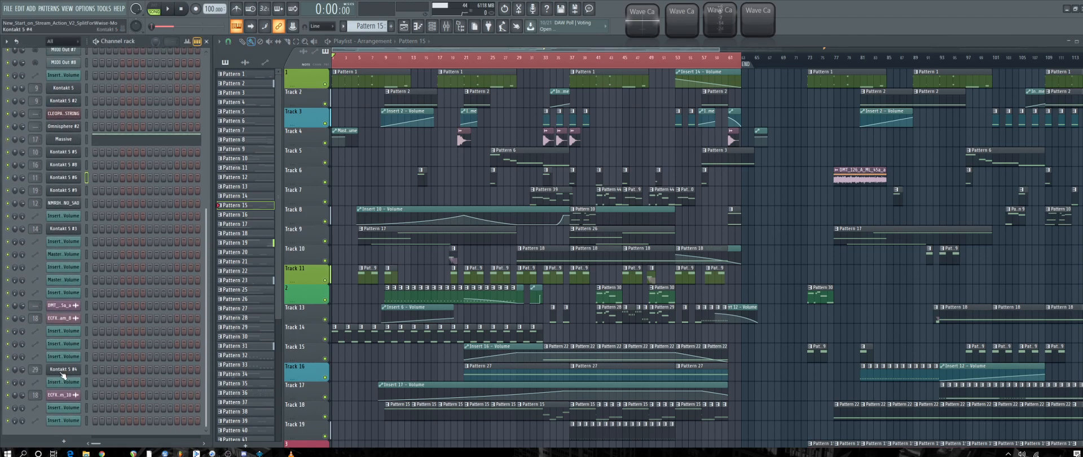
pyautogui.scroll(12, 205, 413)
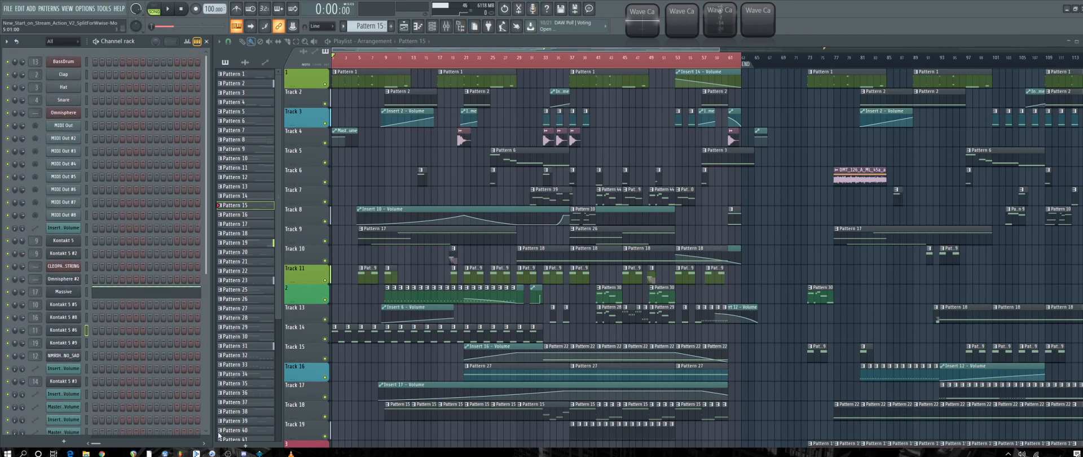
# Bring up the VLC player, move it off the middle of the arrangement, and advance the FL Studio playhead to 1:26:40.
pyautogui.click(290, 453)
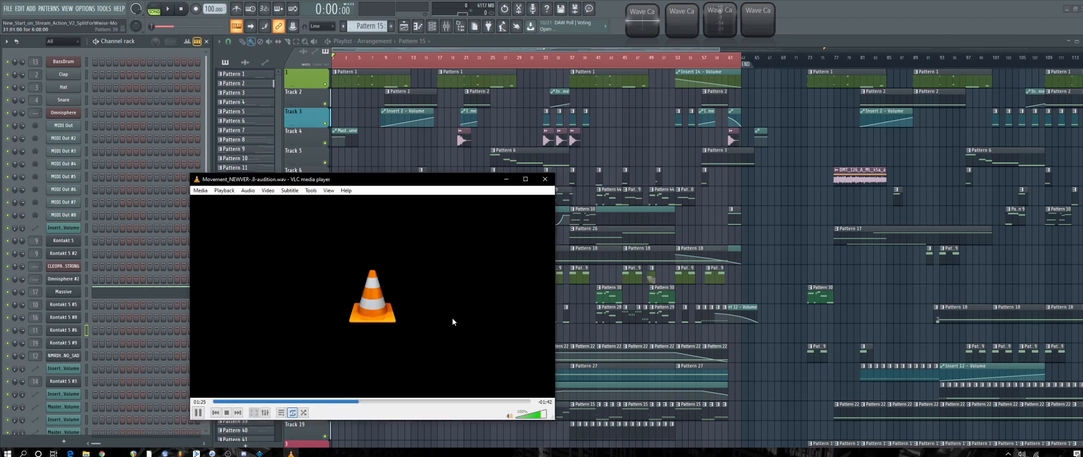
pyautogui.moveTo(444, 183); pyautogui.dragTo(974, 131)
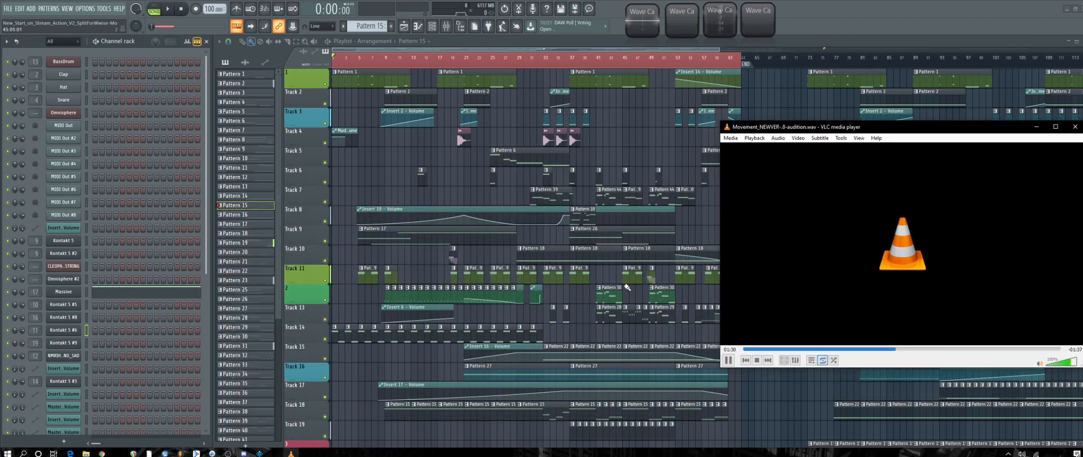
pyautogui.click(535, 56)
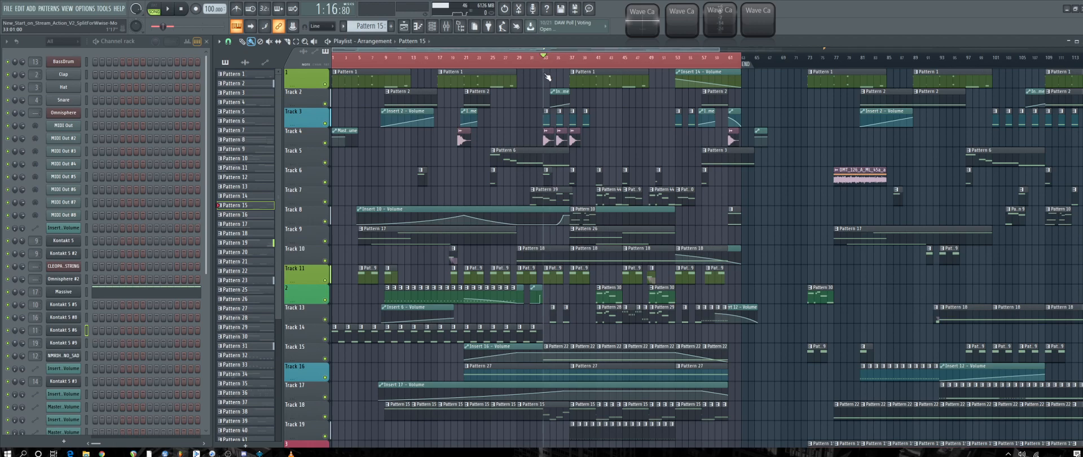
pyautogui.moveTo(547, 74); pyautogui.dragTo(552, 75)
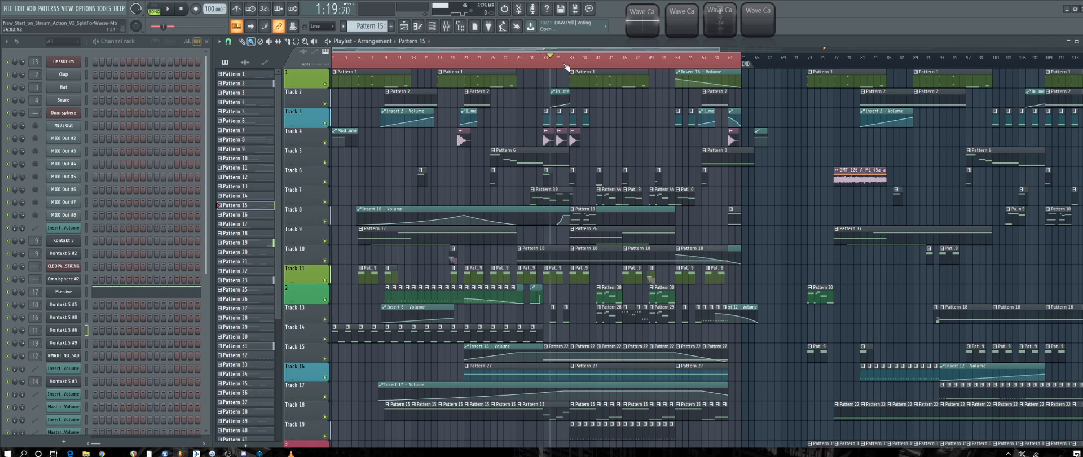
pyautogui.click(559, 66)
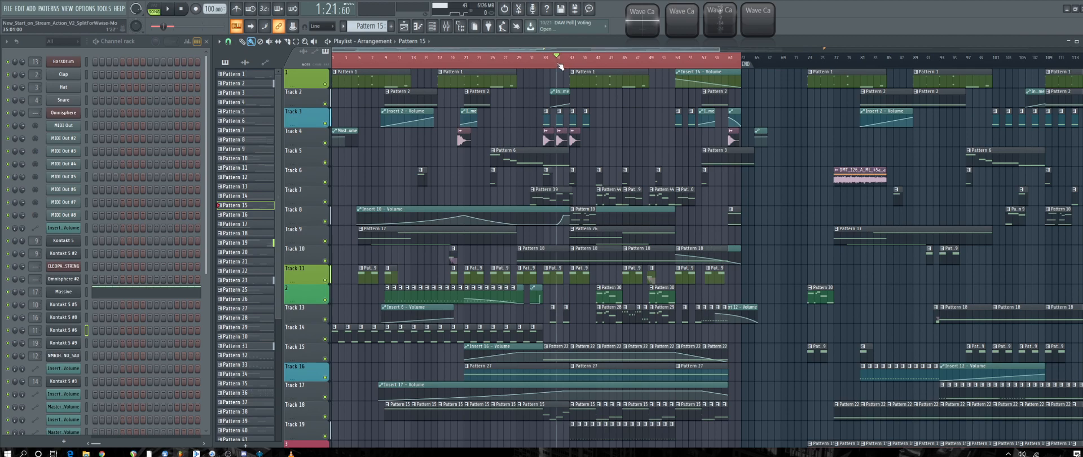
pyautogui.moveTo(559, 66); pyautogui.dragTo(570, 66)
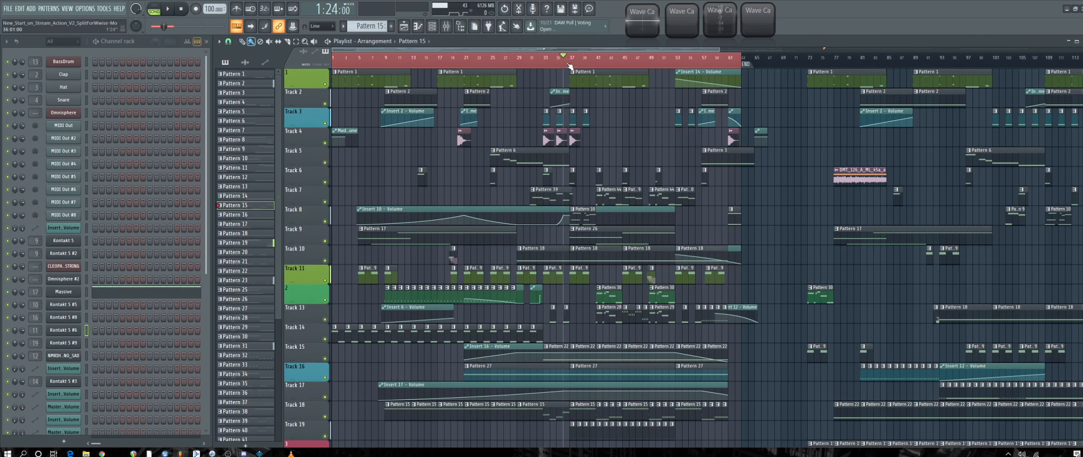
pyautogui.click(570, 67)
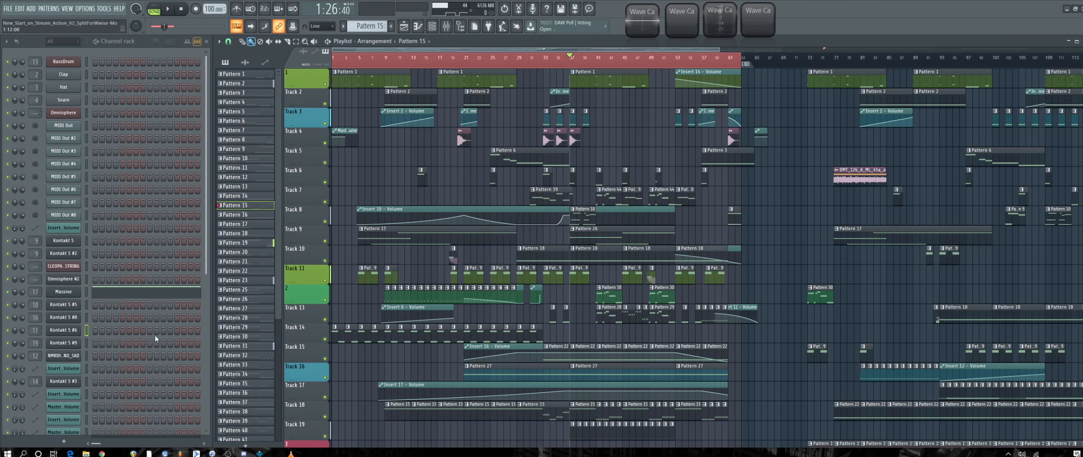
# Switch to the Chrome window with YouTube Studio and view the channel's uploaded videos.
pyautogui.moveTo(101, 452)
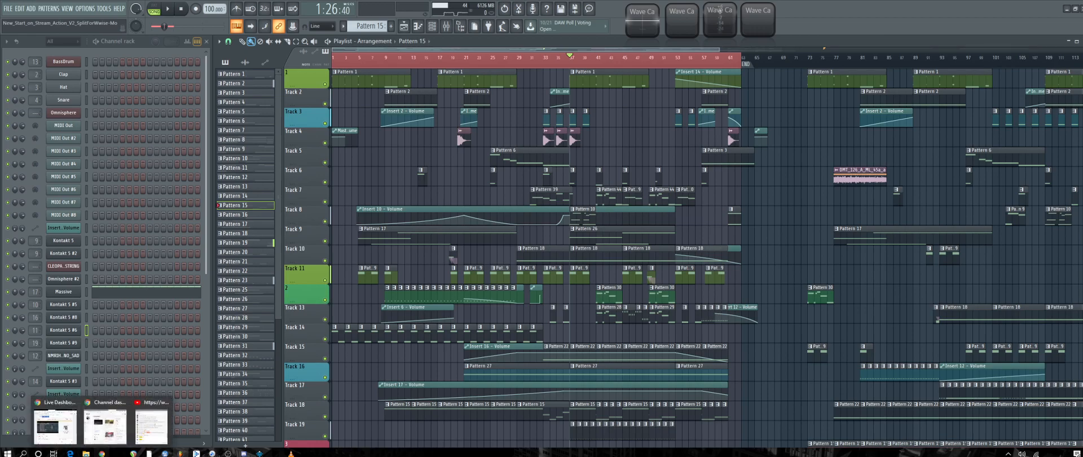
pyautogui.click(98, 438)
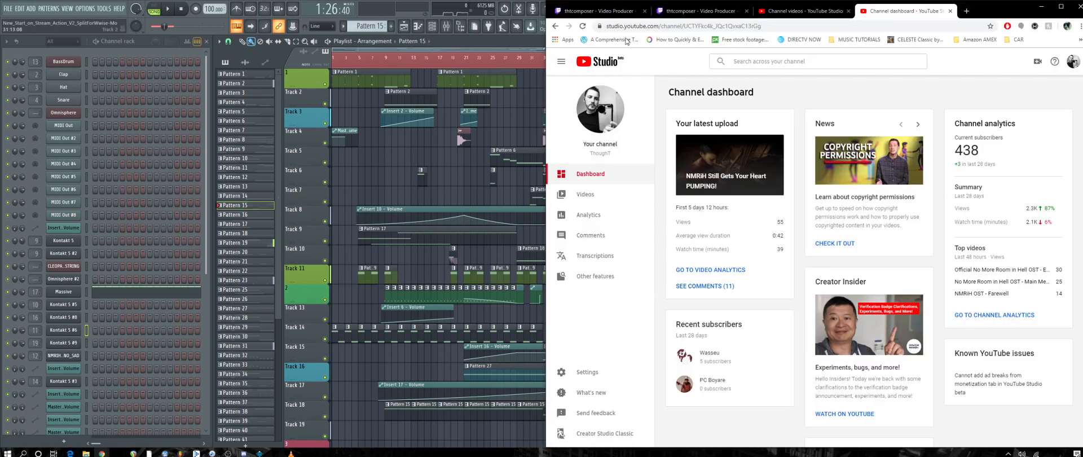
pyautogui.click(837, 10)
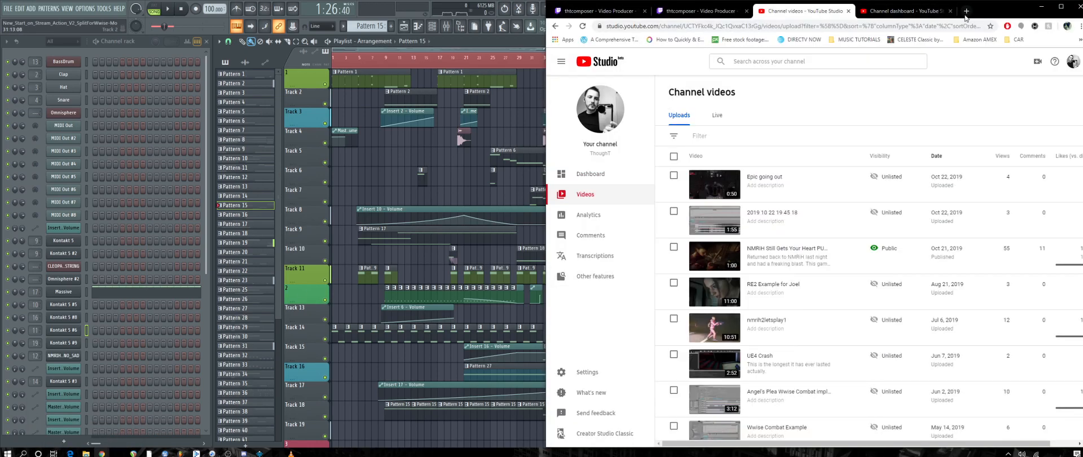
# Open soundcloud.com in a new browser tab and go to its upload page.
pyautogui.click(966, 11)
pyautogui.write('si')
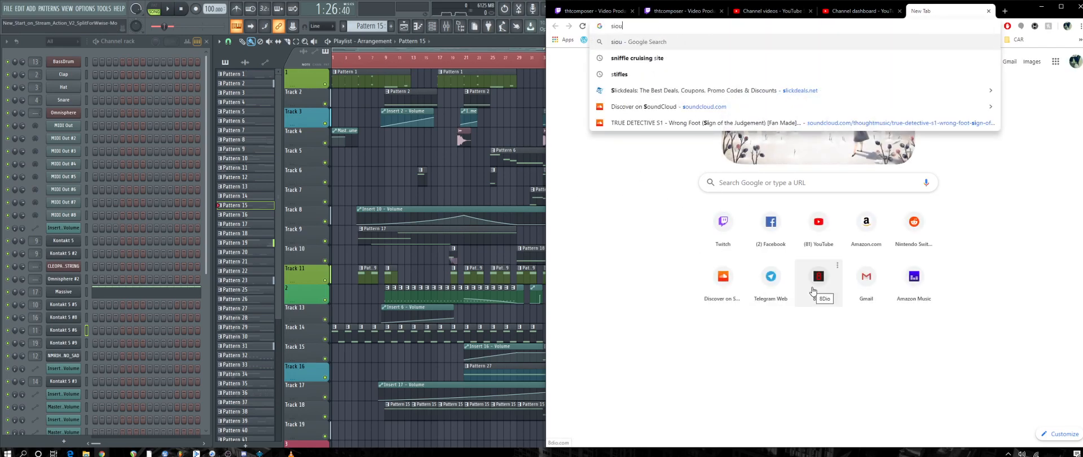
pyautogui.press('BackSpace')
pyautogui.write('oundcloud.com')
pyautogui.press('Return')
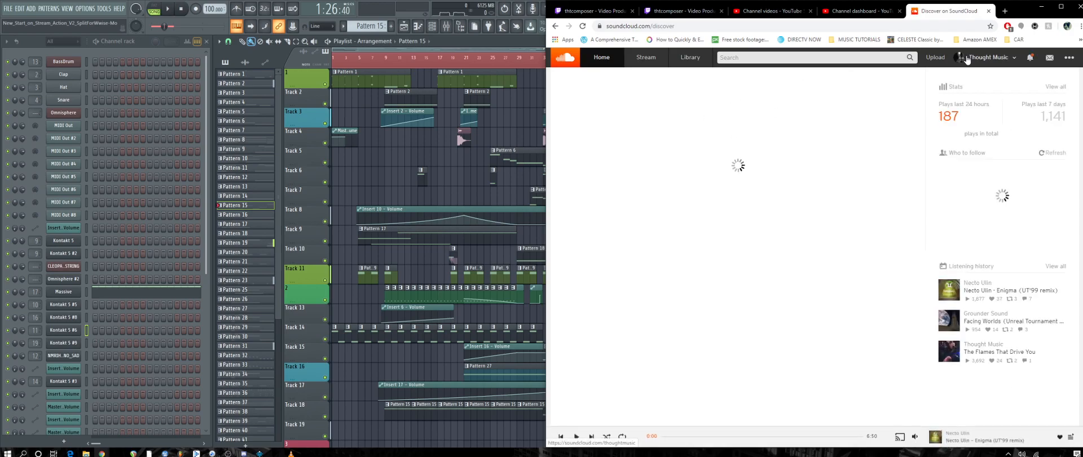
pyautogui.click(935, 58)
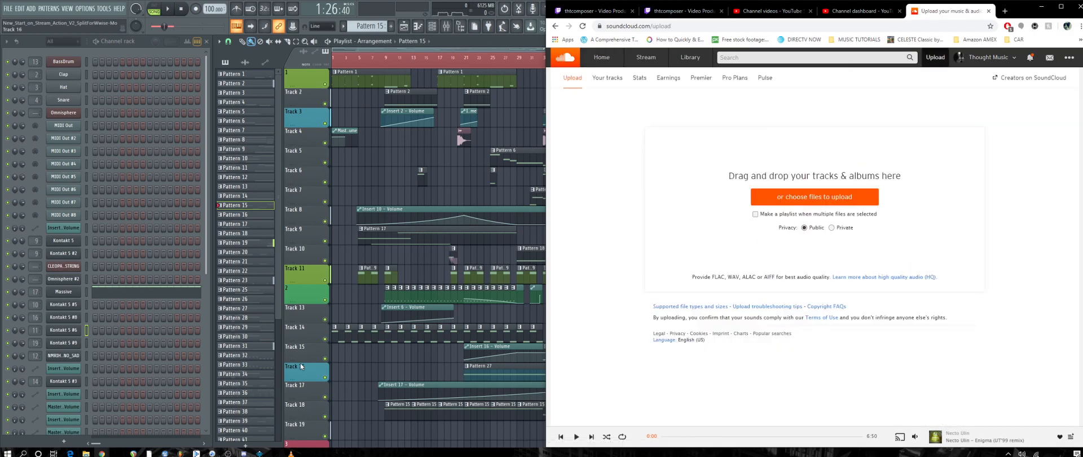
# Upload Movement_NEWVER-.8-audition.wav from the Movement folder in File Explorer to SoundCloud.
pyautogui.click(86, 453)
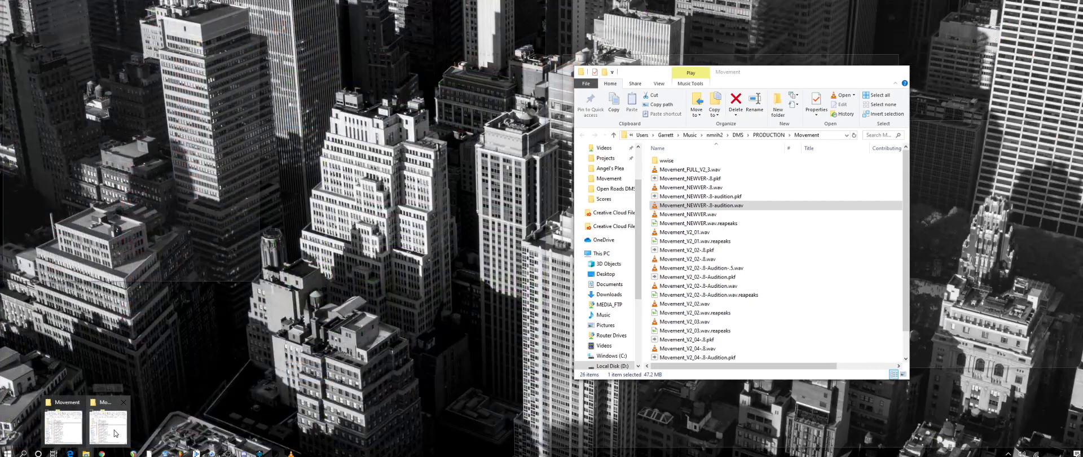
pyautogui.click(108, 423)
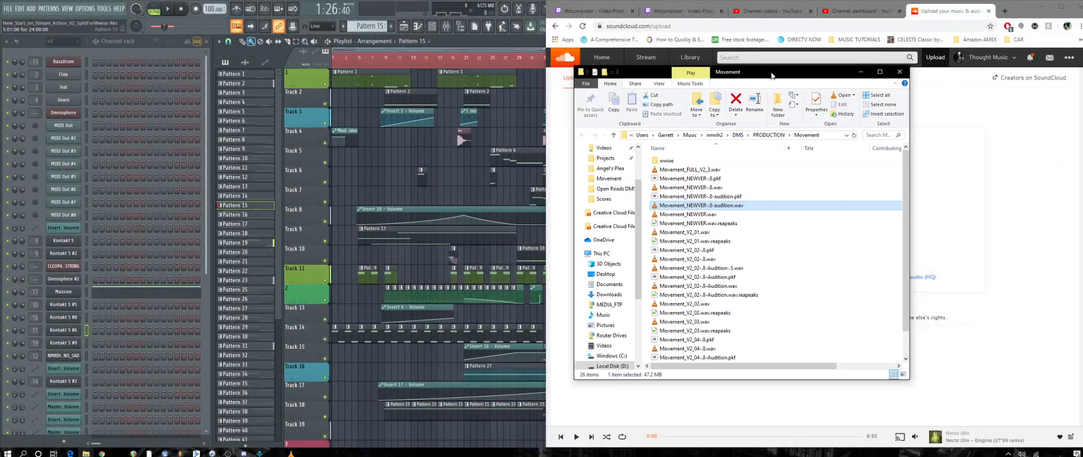
pyautogui.moveTo(770, 73); pyautogui.dragTo(303, 58)
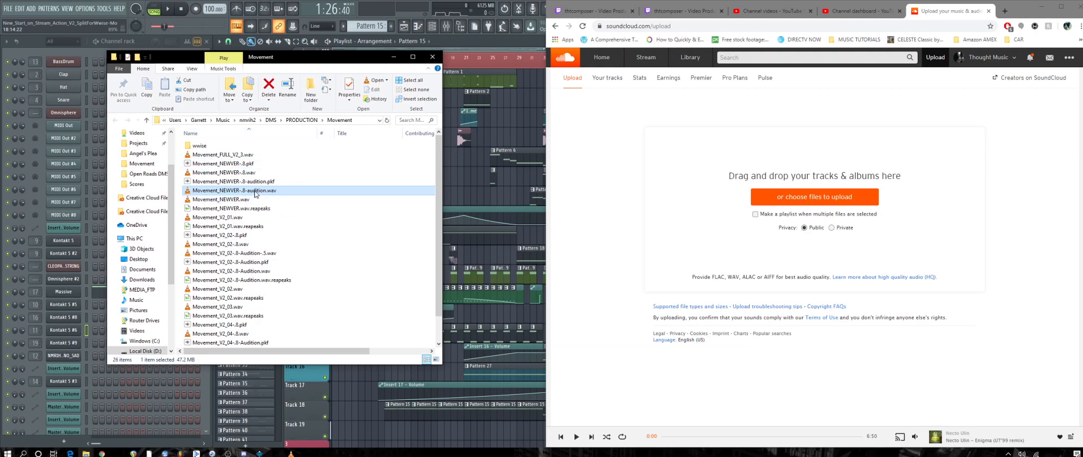
pyautogui.moveTo(234, 190); pyautogui.dragTo(743, 279)
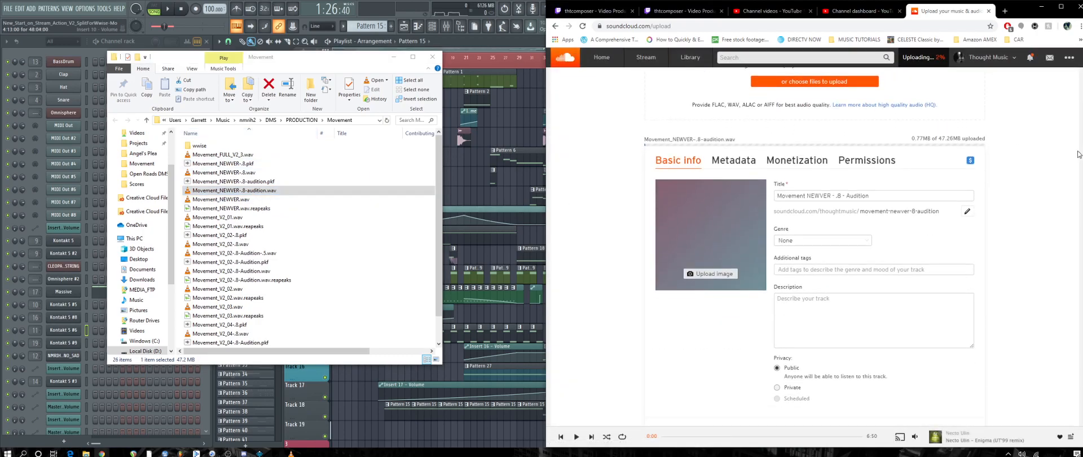
# Set the track title to "NMRiH2 - Movement Ver. 2 (Build Version)".
pyautogui.moveTo(903, 150); pyautogui.dragTo(652, 153)
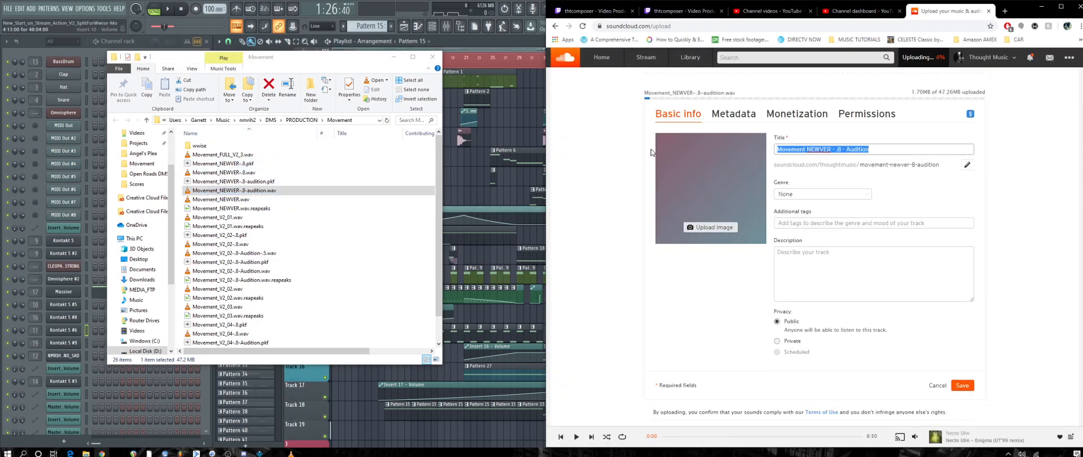
pyautogui.write('Movement')
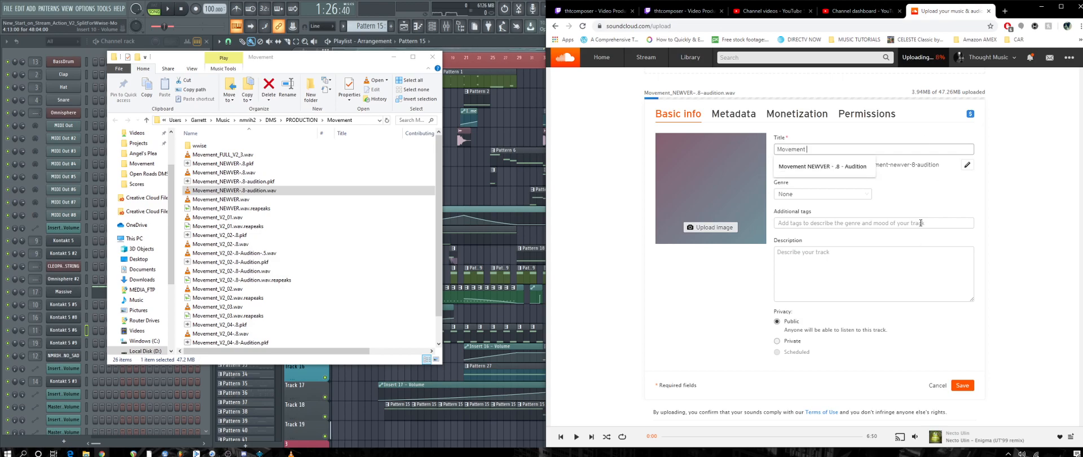
pyautogui.write('NMRiH')
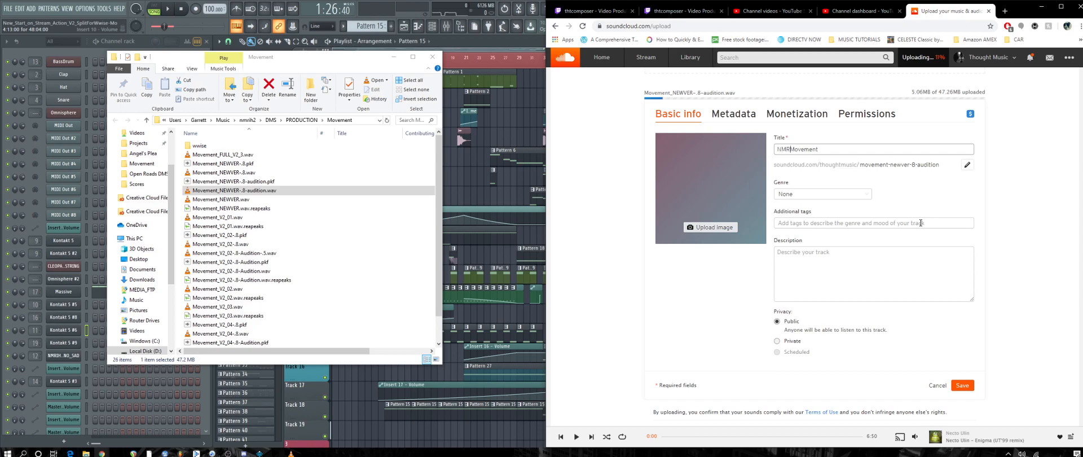
pyautogui.write('2 - ')
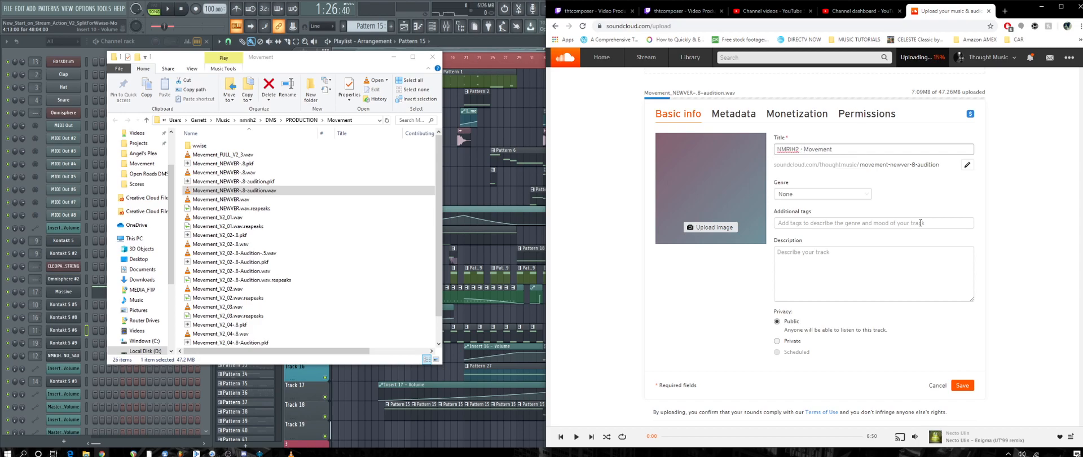
pyautogui.write(' [Buil')
pyautogui.write('d Version)')
pyautogui.write('Ver. 2')
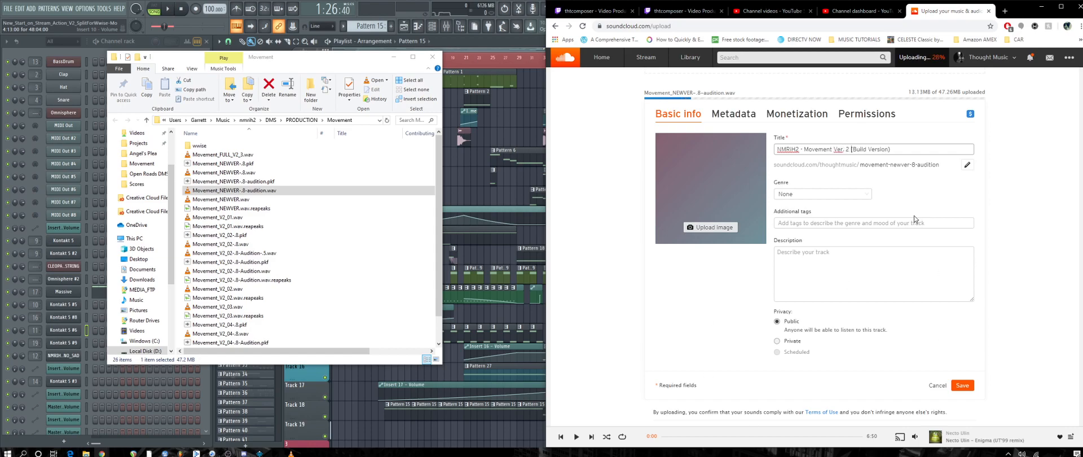
# Set the track's genre to Soundtrack.
pyautogui.click(863, 194)
pyautogui.scroll(-5, 833, 318)
pyautogui.scroll(2, 833, 319)
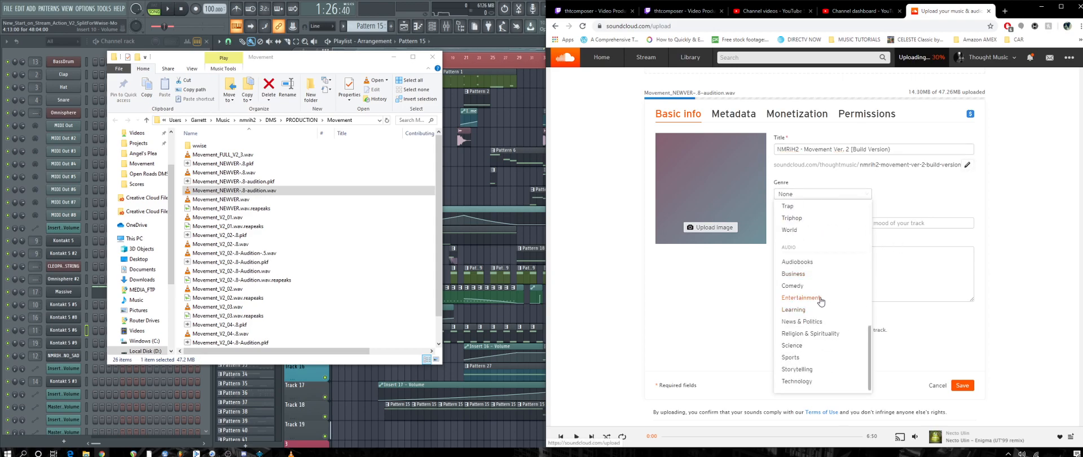
pyautogui.click(810, 307)
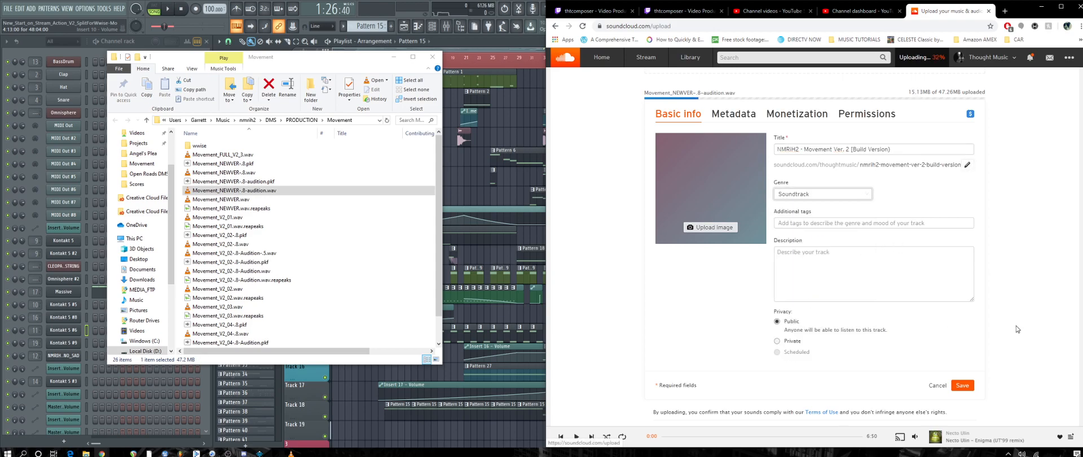
# Add the tags nmrih, nmrih2, FLstudio and No More Room in Hell to the track.
pyautogui.click(829, 224)
pyautogui.write('nmrih')
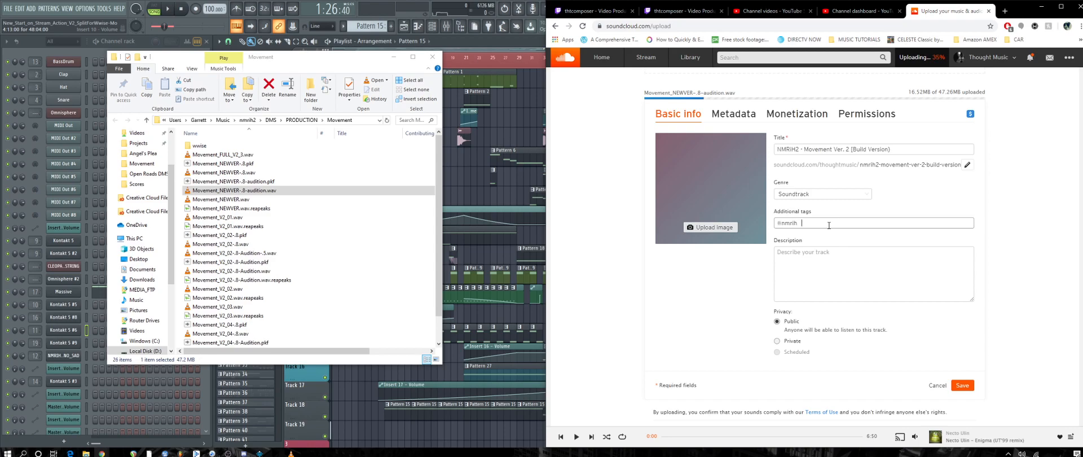
pyautogui.write(' nmrih2 #FLstudio No MOre')
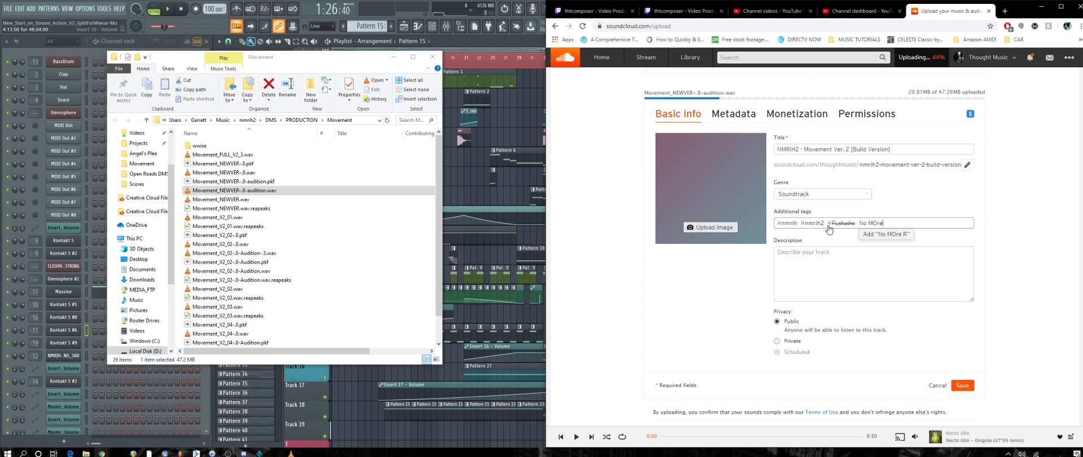
pyautogui.write(' Room in Hell')
pyautogui.press('Return')
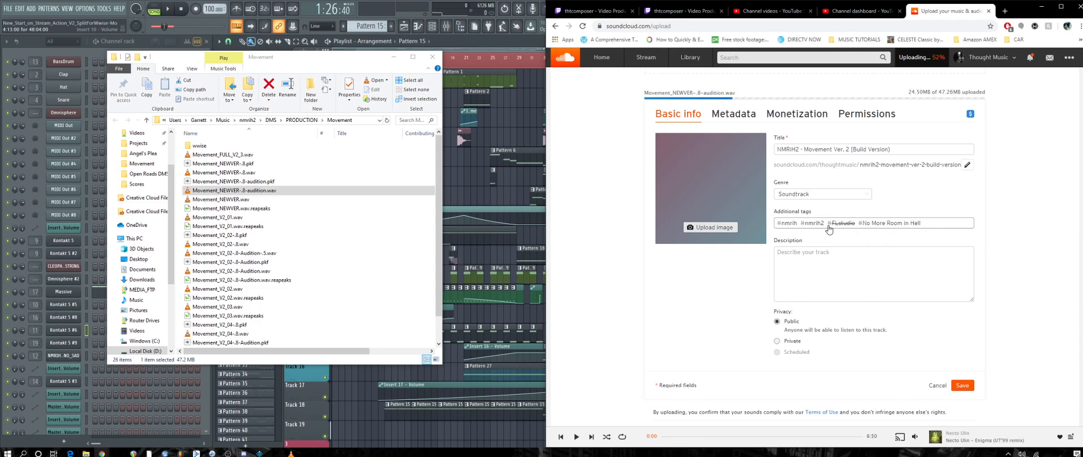
# Add the further tags Action, build and Tension to the track.
pyautogui.write('Action')
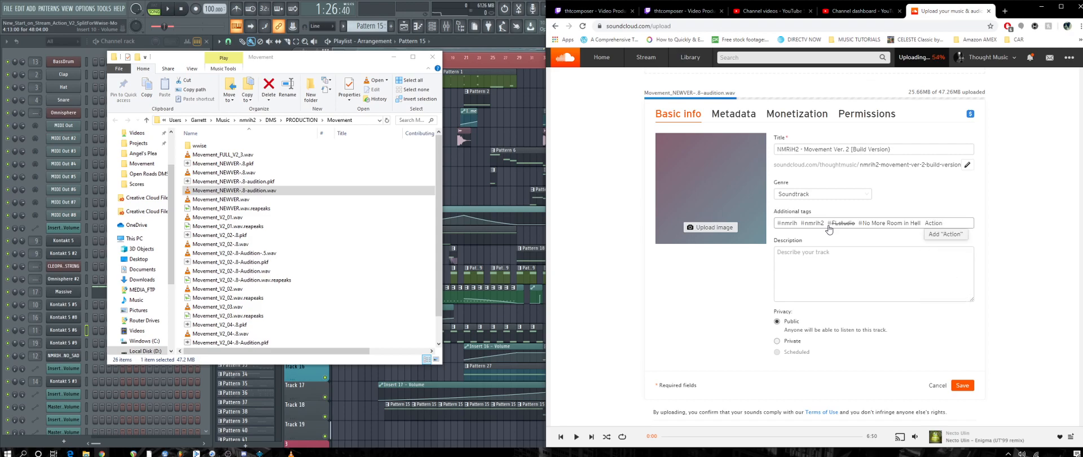
pyautogui.press('Return')
pyautogui.write('build')
pyautogui.press('Return')
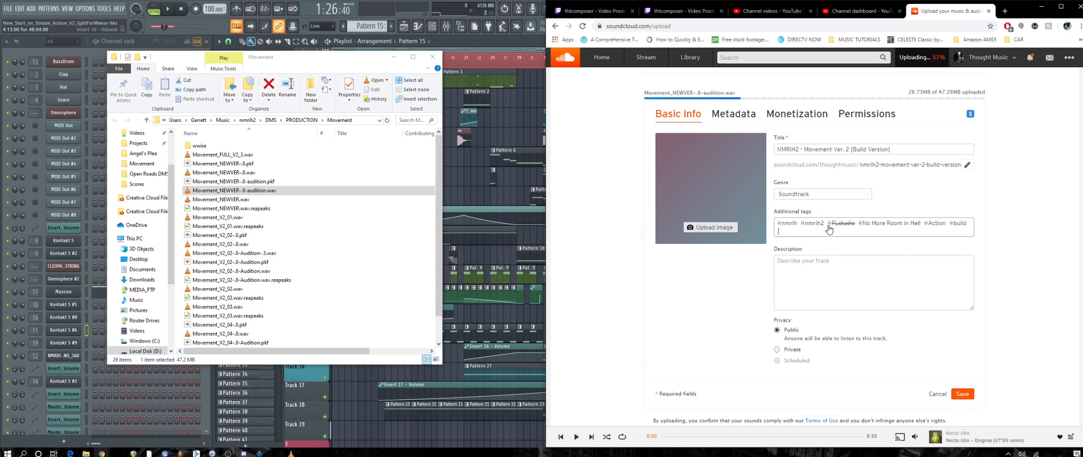
pyautogui.write('Tension')
pyautogui.press('Return')
pyautogui.press('BackSpace')
pyautogui.write('Tension')
pyautogui.press('Return')
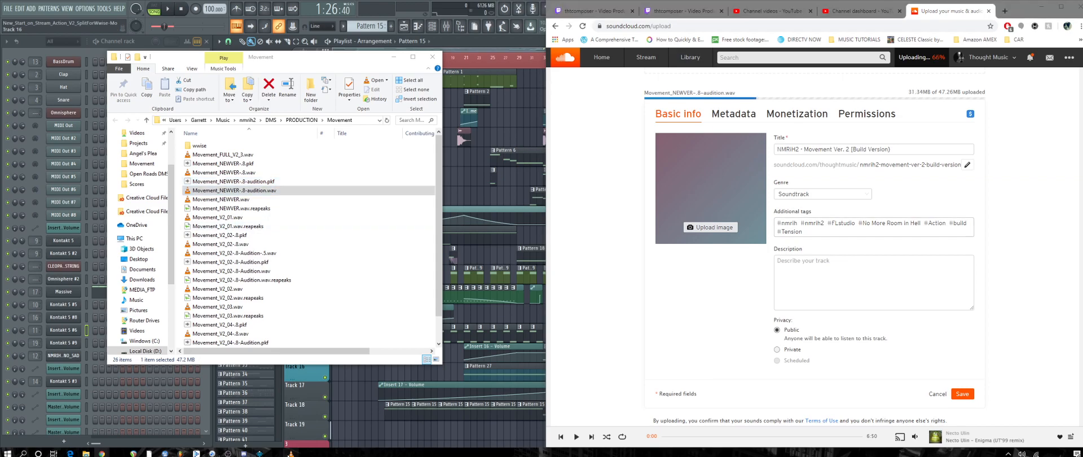
# Add the image 27a.PNG from the nmrih2 folder in Pictures as the track's artwork.
pyautogui.click(291, 453)
pyautogui.click(1076, 125)
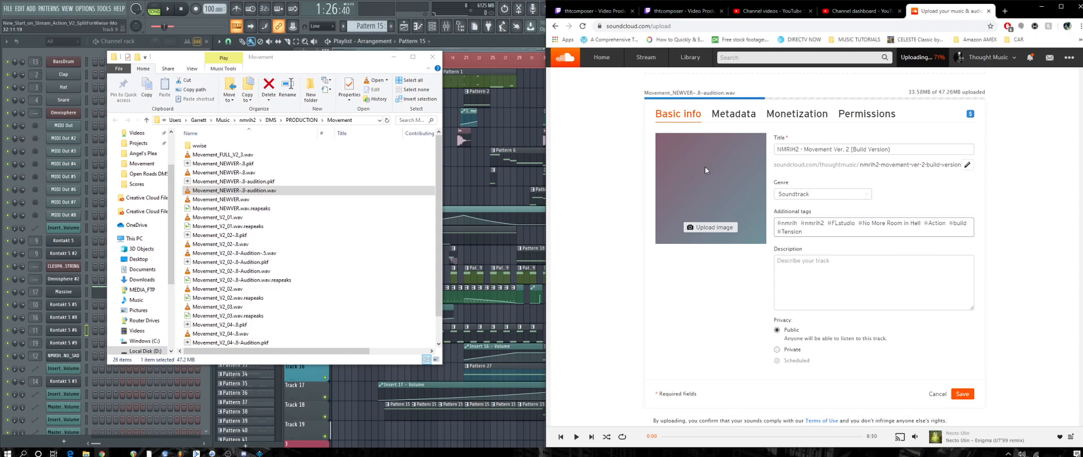
pyautogui.click(710, 227)
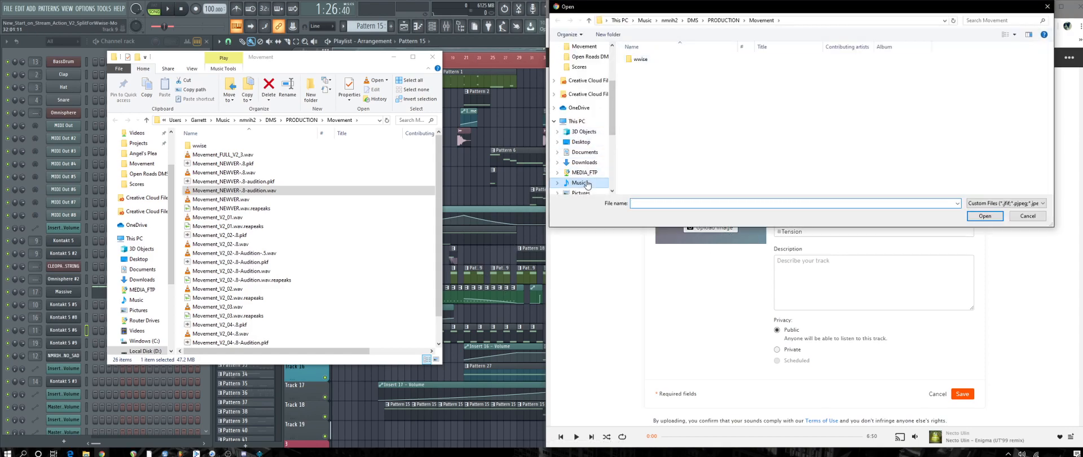
pyautogui.scroll(2, 588, 185)
pyautogui.click(579, 184)
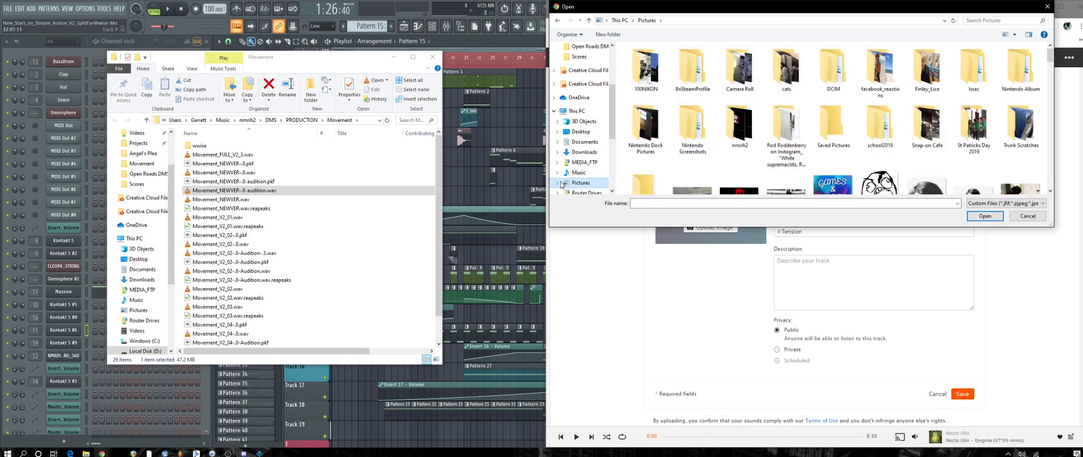
pyautogui.click(558, 22)
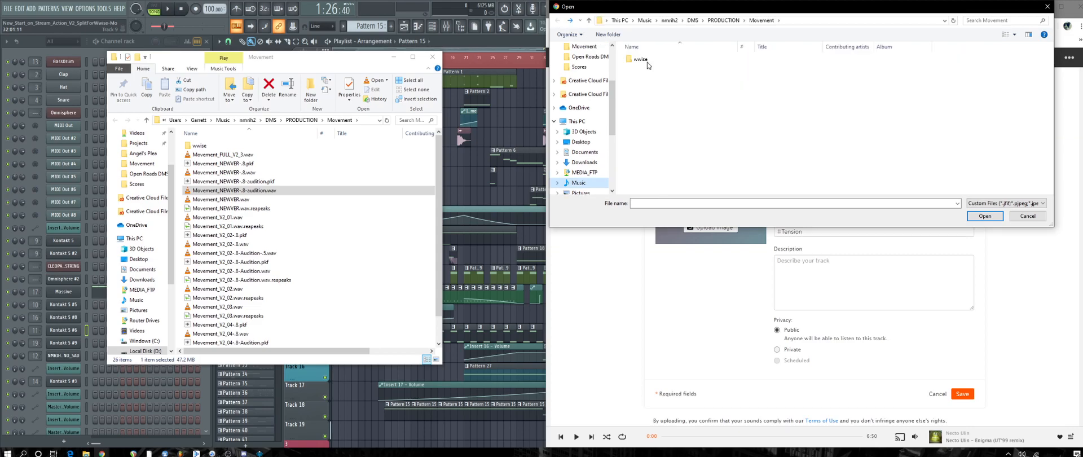
pyautogui.scroll(-1, 561, 179)
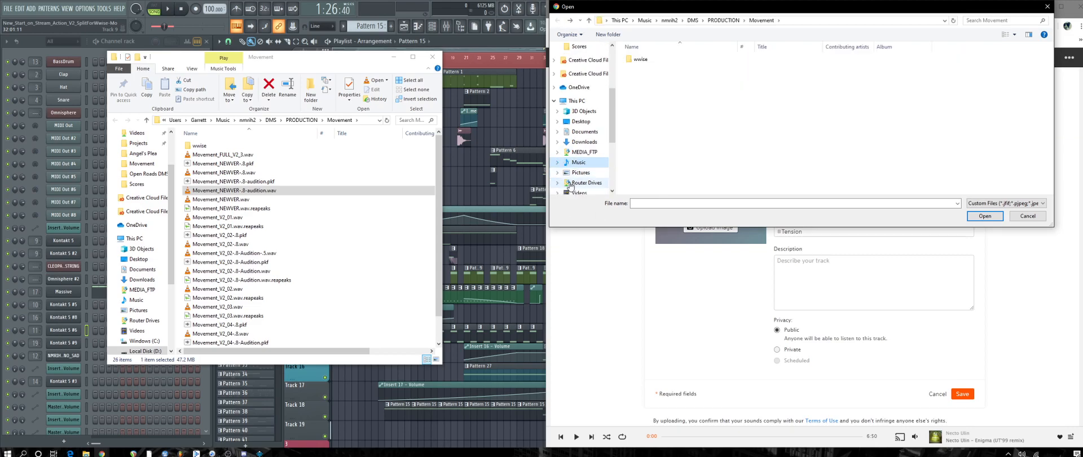
pyautogui.click(559, 173)
pyautogui.click(583, 169)
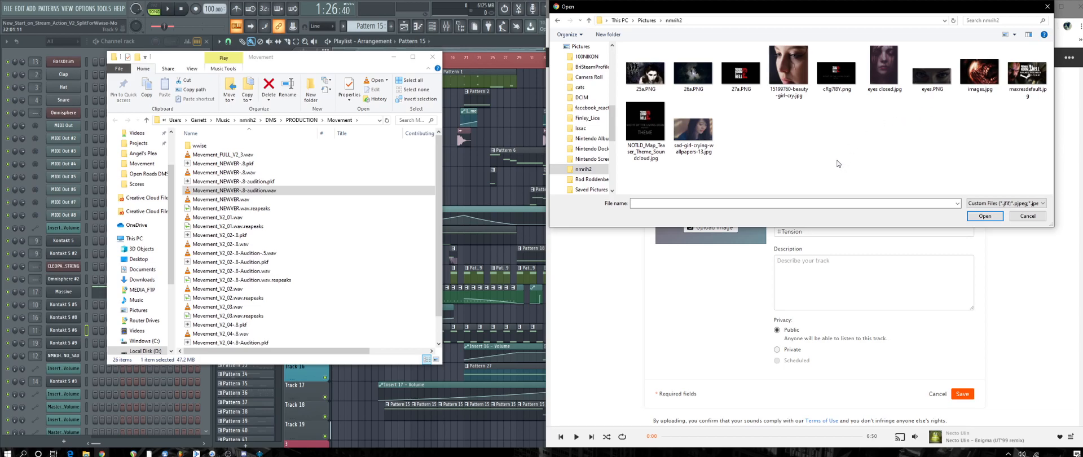
pyautogui.doubleClick(752, 73)
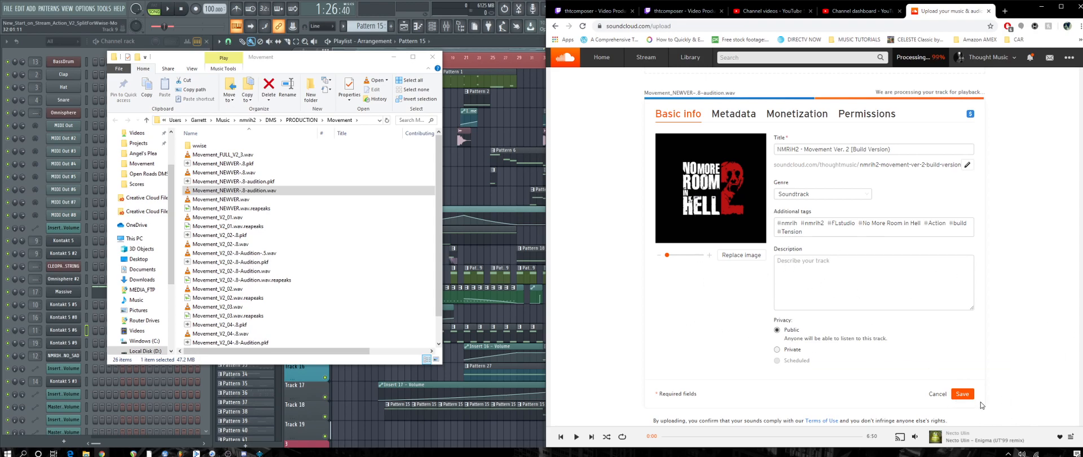
# Have an ISRC created for the track, set its artist to "ThoughT Music" and save.
pyautogui.click(962, 395)
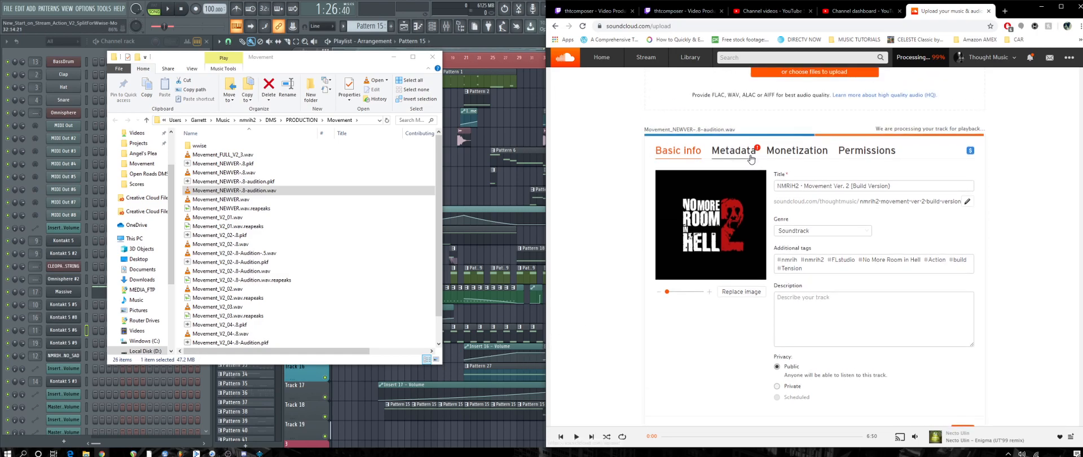
pyautogui.click(732, 151)
pyautogui.click(658, 236)
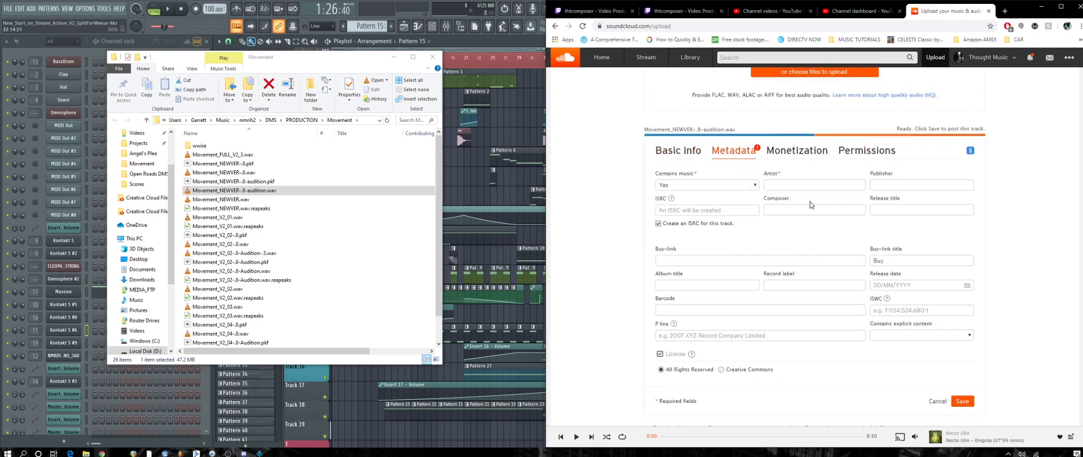
pyautogui.click(823, 185)
pyautogui.write('ThoughT Music')
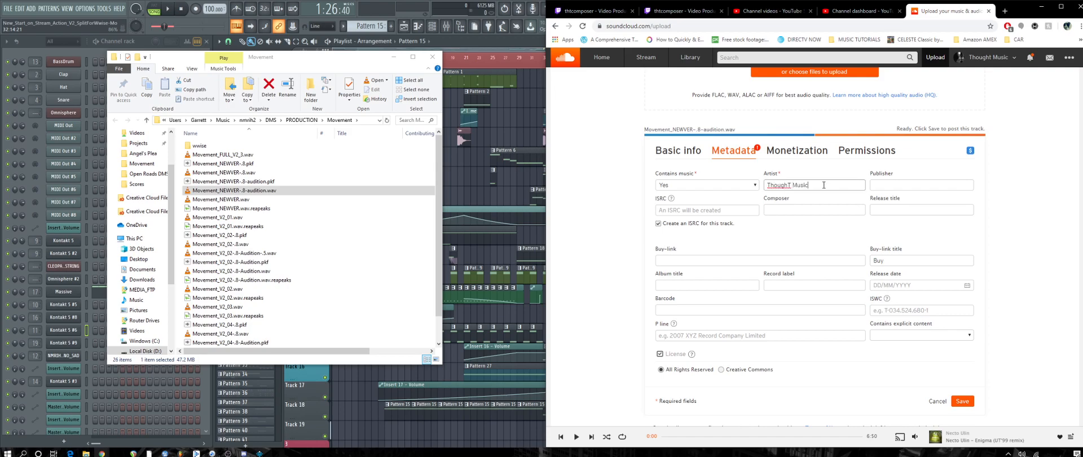
pyautogui.click(961, 401)
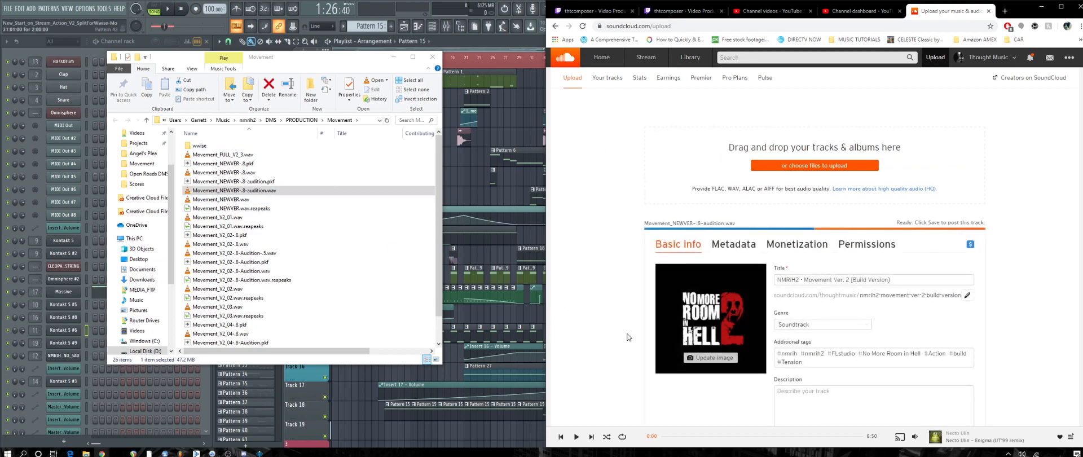
# Enter the track description "Uploaded with a group of wonderful people!" and save the track.
pyautogui.scroll(-3, 914, 289)
pyautogui.scroll(2, 936, 316)
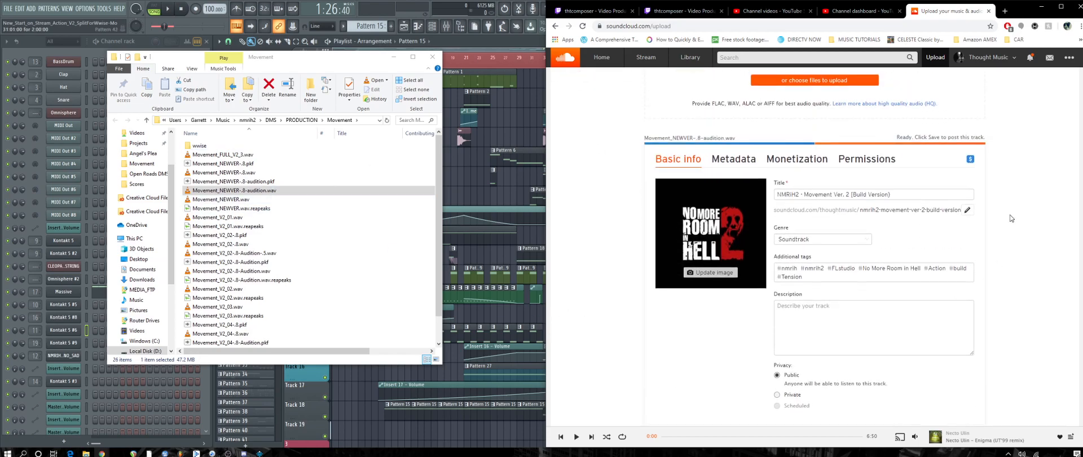
pyautogui.scroll(-3, 817, 217)
pyautogui.click(863, 243)
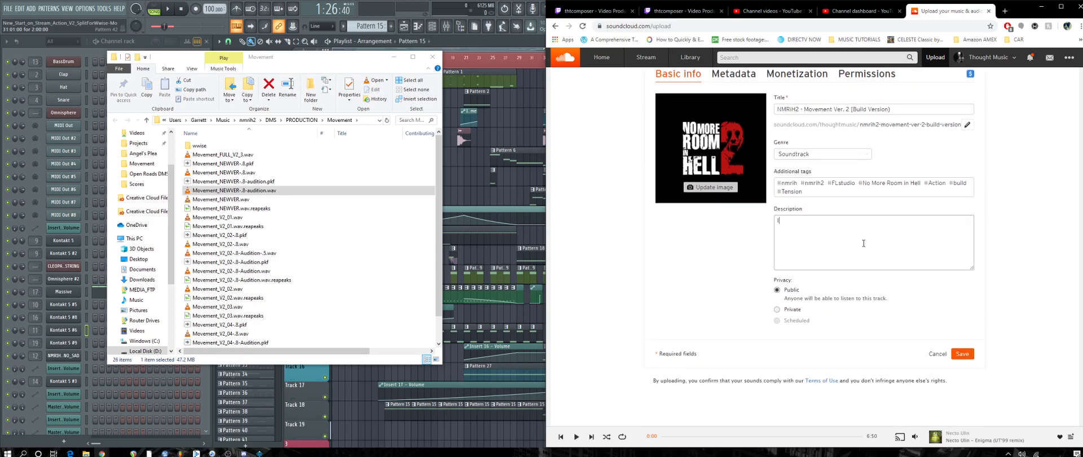
pyautogui.write('U')
pyautogui.click(962, 354)
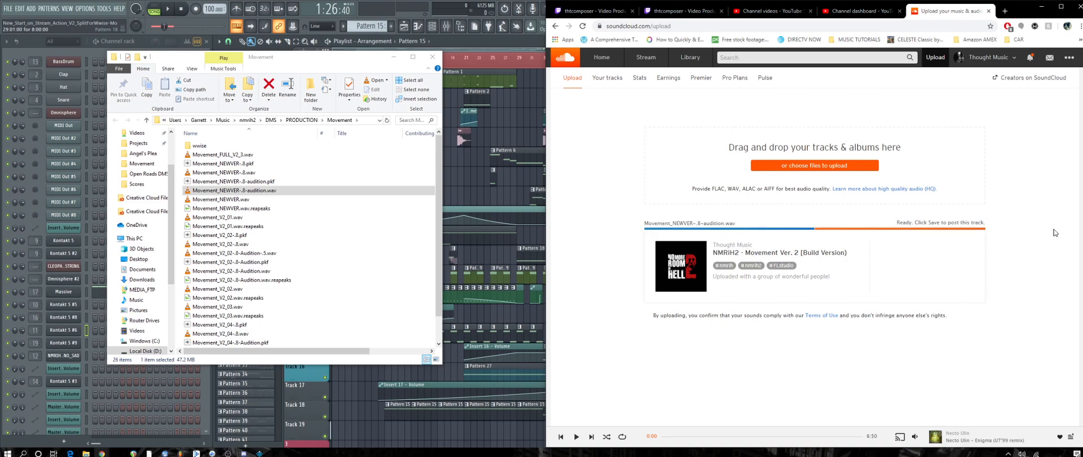
# Open the Thought Music profile in a separate tab and look through its spotlight and recent tracks for the new upload.
pyautogui.middleClick(992, 58)
pyautogui.click(940, 11)
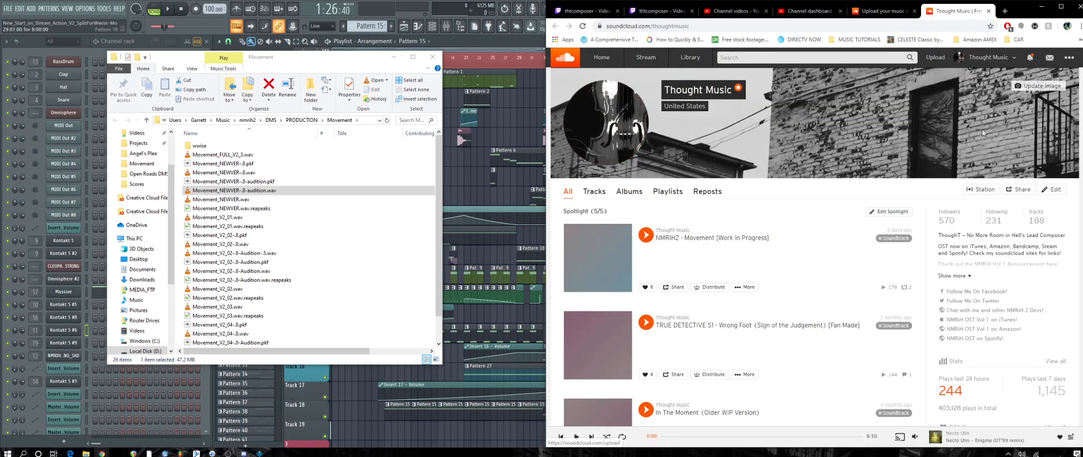
pyautogui.scroll(-8, 636, 275)
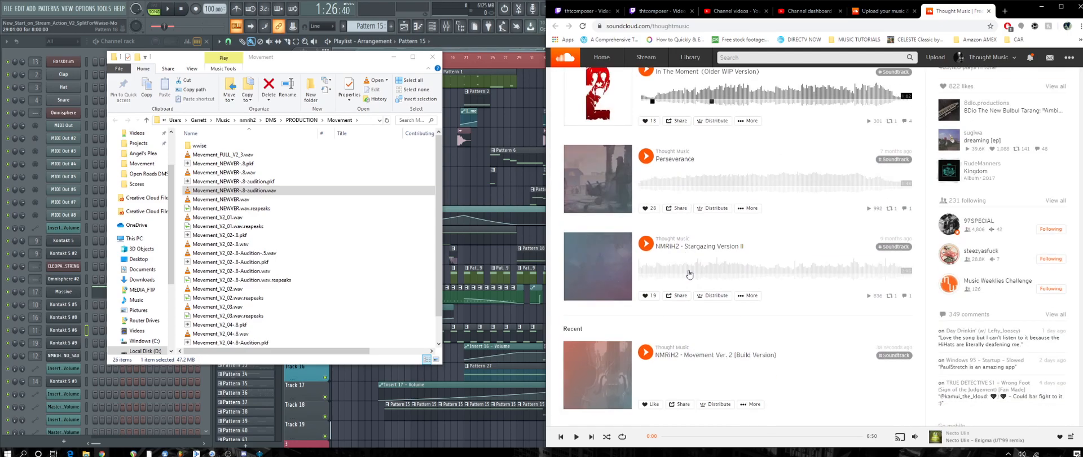
pyautogui.scroll(8, 696, 285)
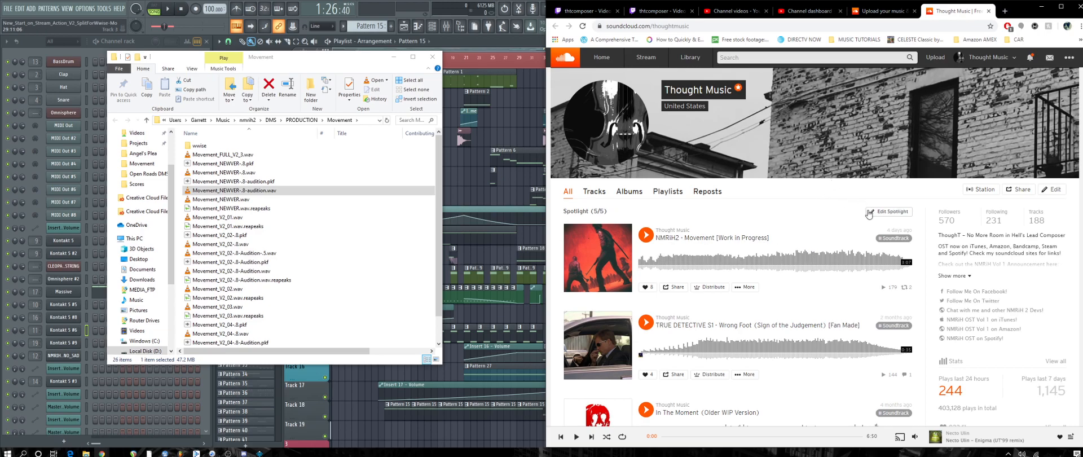
# Find the new Movement Ver. 2 track with "nmrih2", add it to the profile's Spotlight and save the Spotlight.
pyautogui.click(867, 213)
pyautogui.click(698, 246)
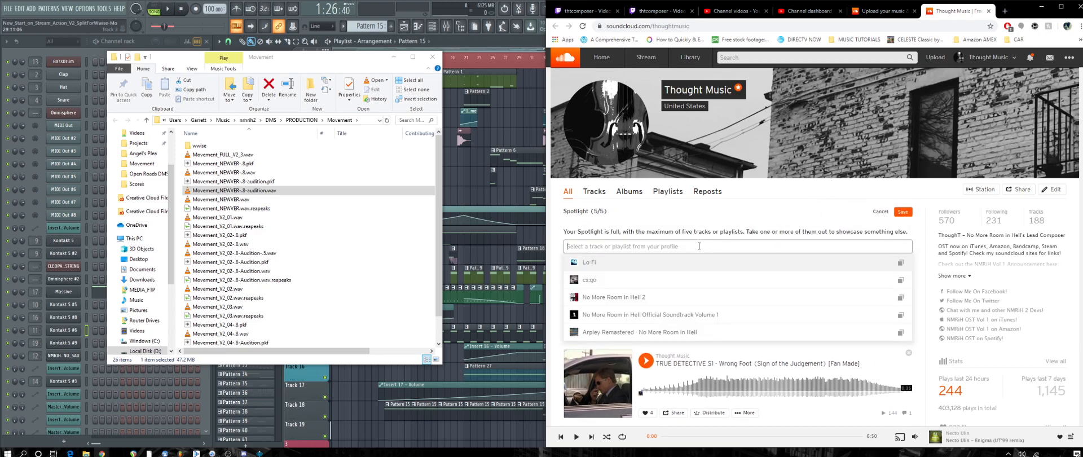
pyautogui.write('nmrih2')
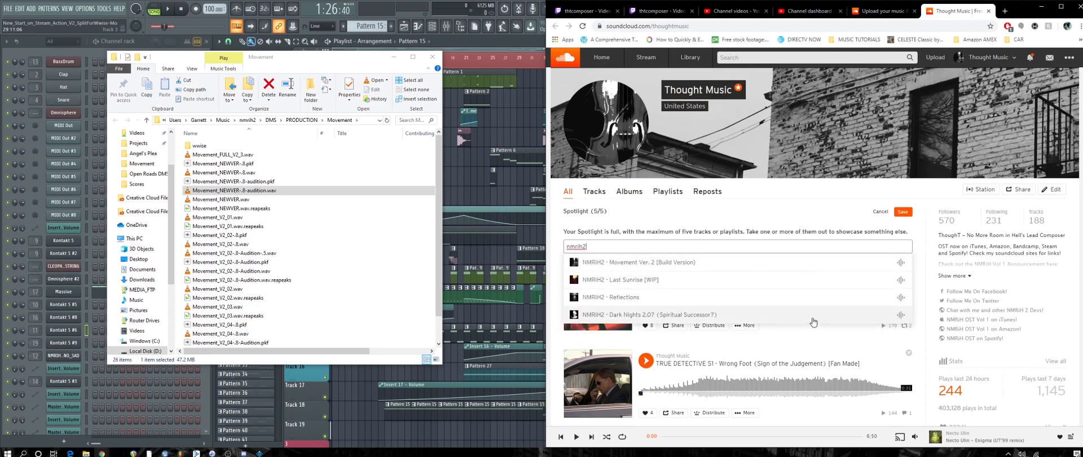
pyautogui.click(695, 272)
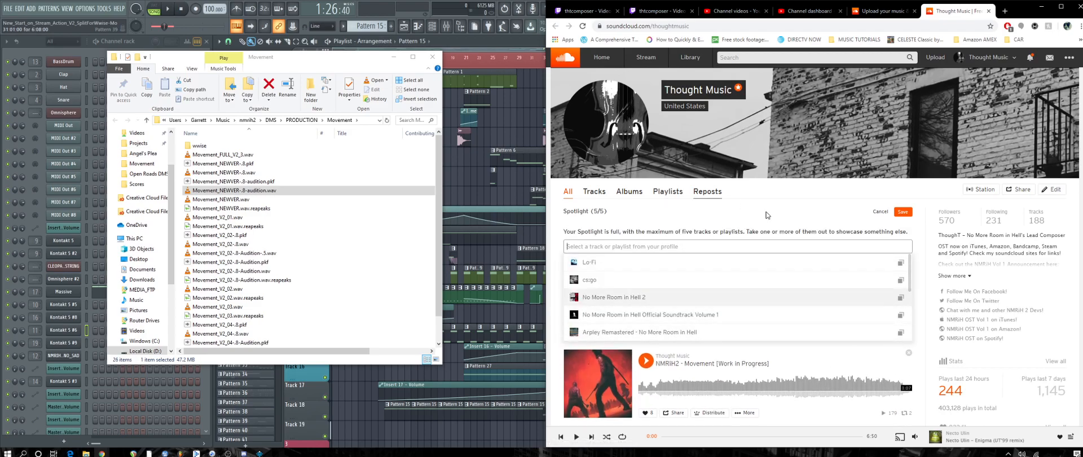
pyautogui.moveTo(746, 232); pyautogui.dragTo(643, 218)
pyautogui.click(904, 212)
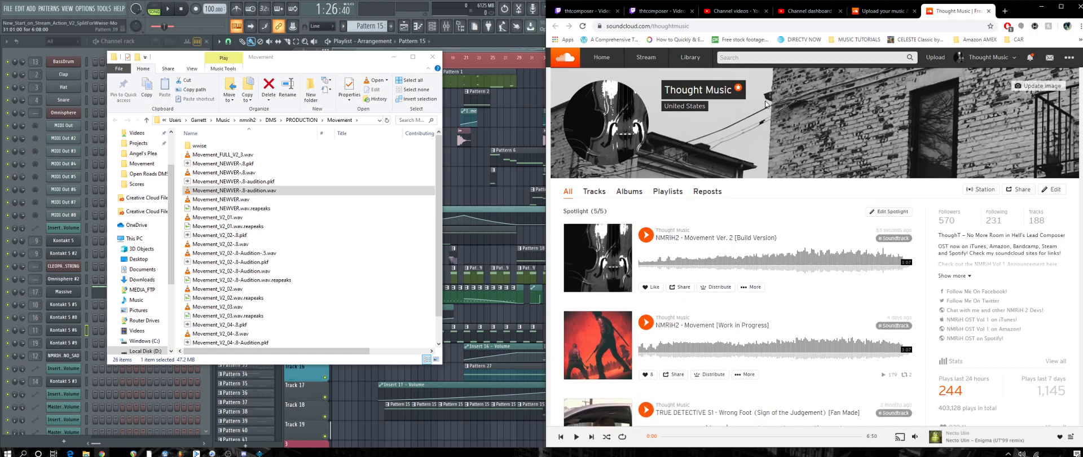
# Open the page of the Movement Ver. 2 track from the profile, review its details and briefly play it.
pyautogui.click(881, 10)
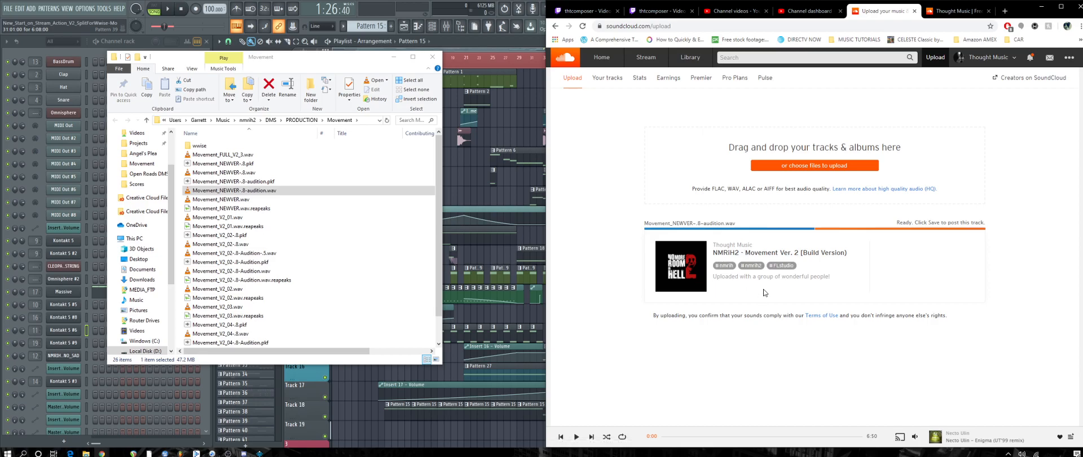
pyautogui.click(950, 12)
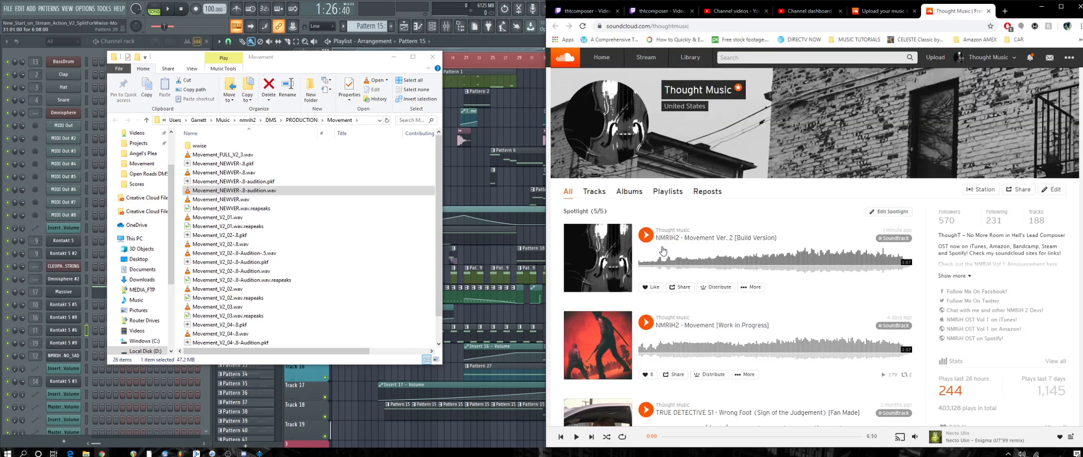
pyautogui.click(677, 244)
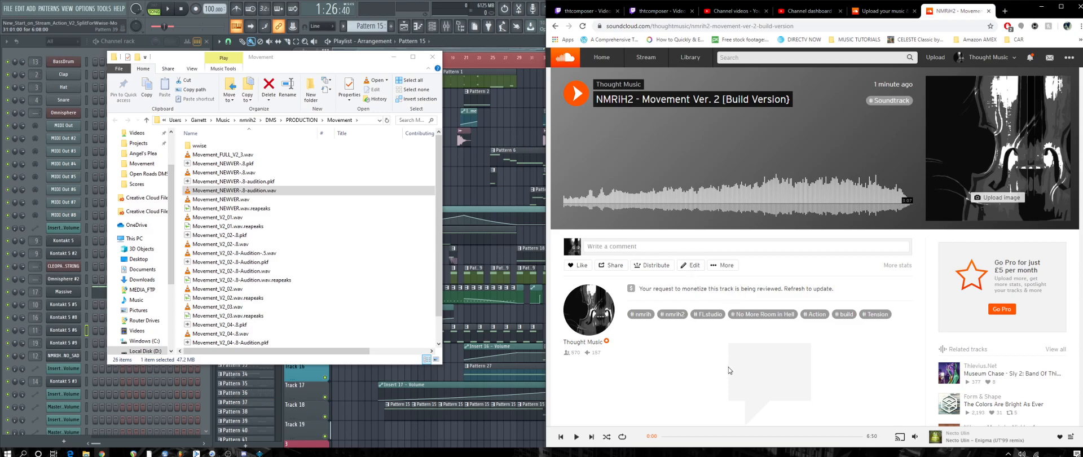
pyautogui.scroll(-3, 728, 368)
pyautogui.scroll(3, 696, 303)
pyautogui.click(575, 94)
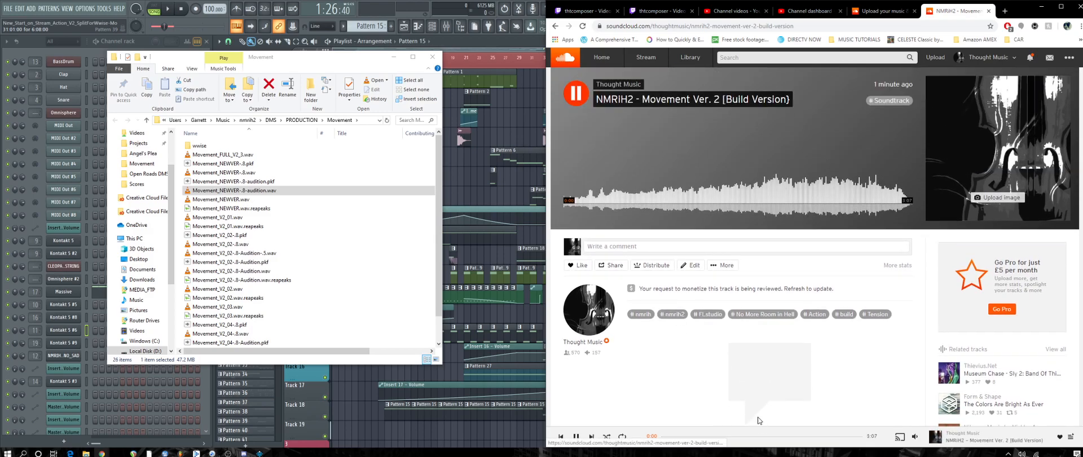
pyautogui.scroll(-2, 747, 425)
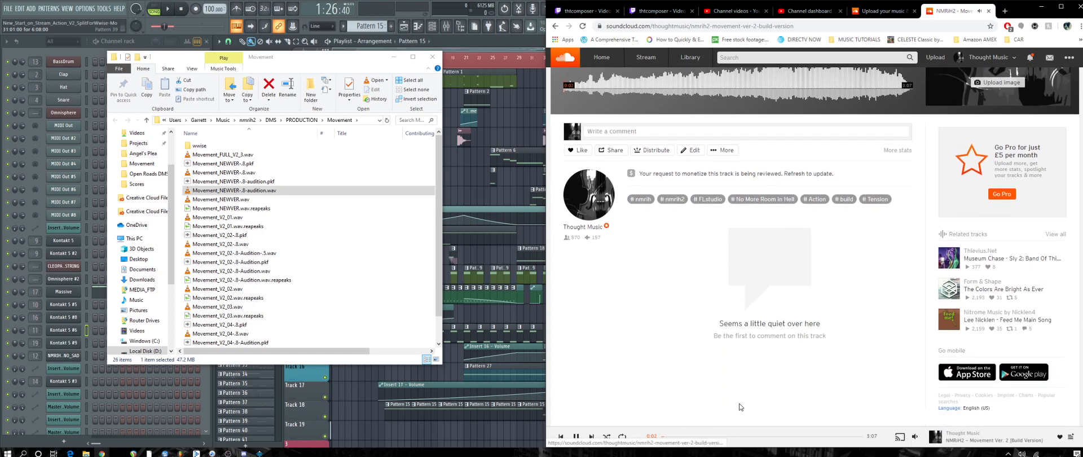
pyautogui.scroll(2, 722, 254)
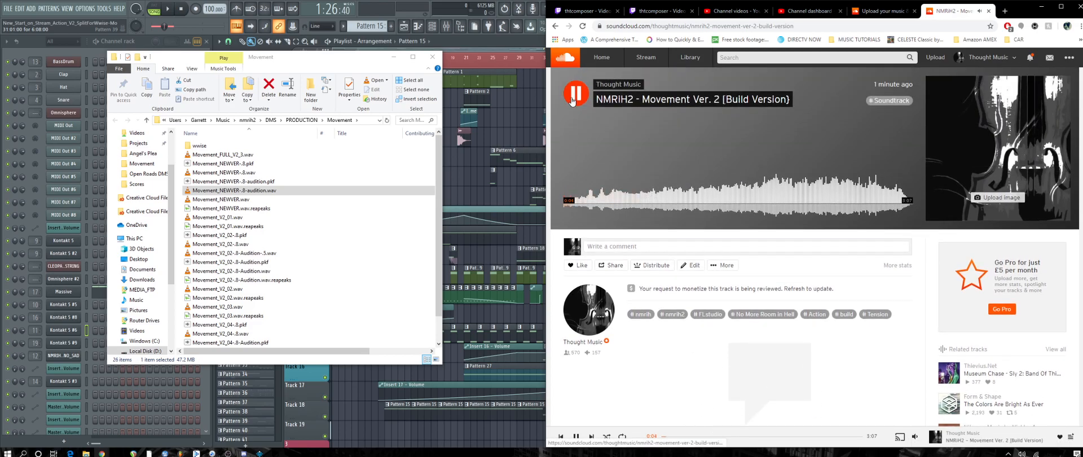
pyautogui.click(571, 101)
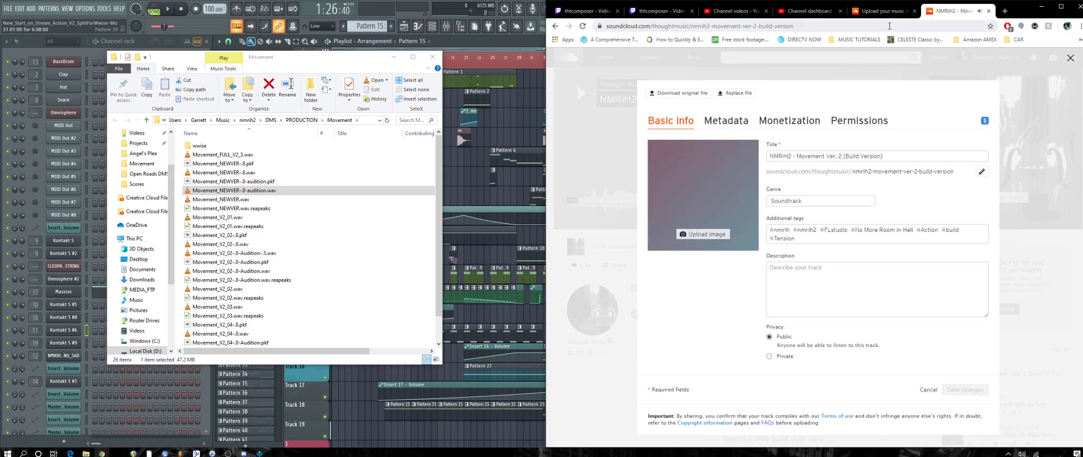
# End the track's title with "[Build Version]" and copy the description "Uploaded with a group of wonderful people!" over from the upload page.
pyautogui.click(883, 12)
pyautogui.moveTo(833, 277); pyautogui.dragTo(713, 275)
pyautogui.hotkey('ctrl', 'c')
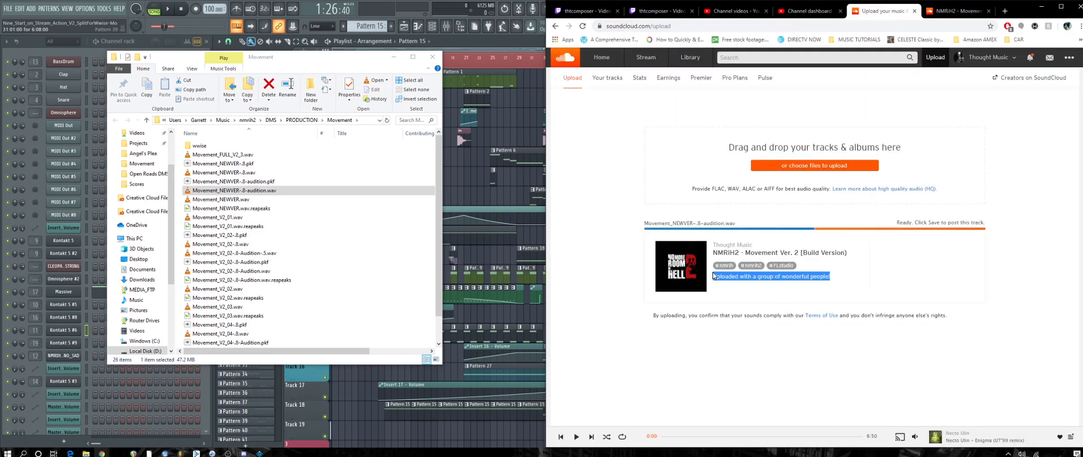
pyautogui.click(950, 11)
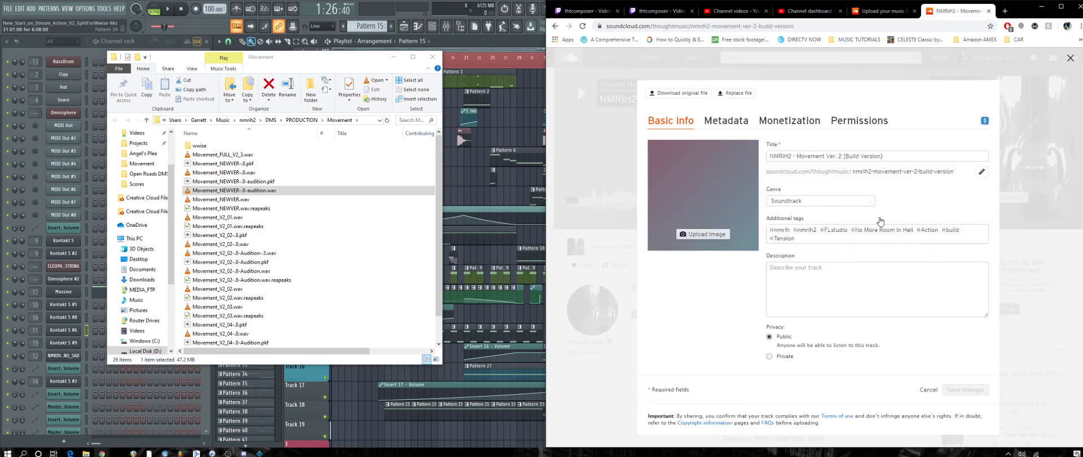
pyautogui.click(912, 156)
pyautogui.press('BackSpace')
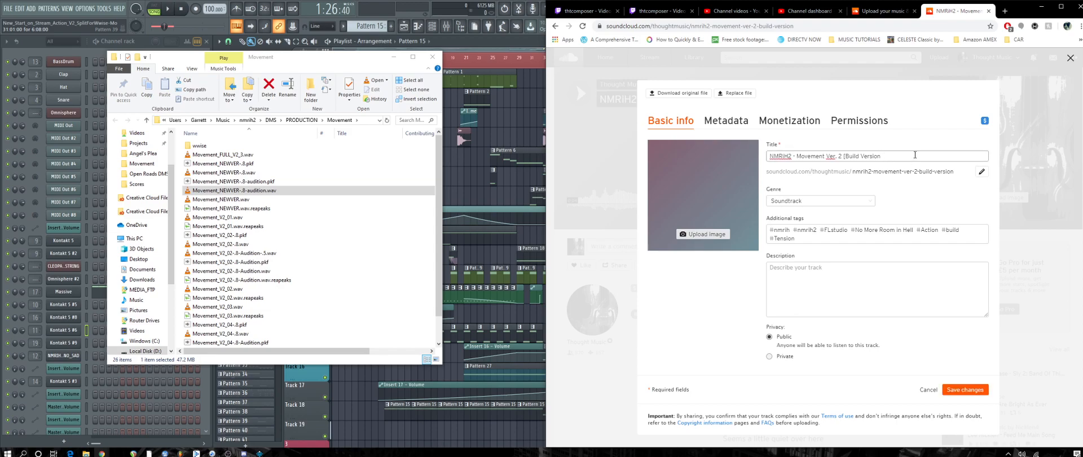
pyautogui.click(871, 305)
pyautogui.hotkey('ctrl', 'v')
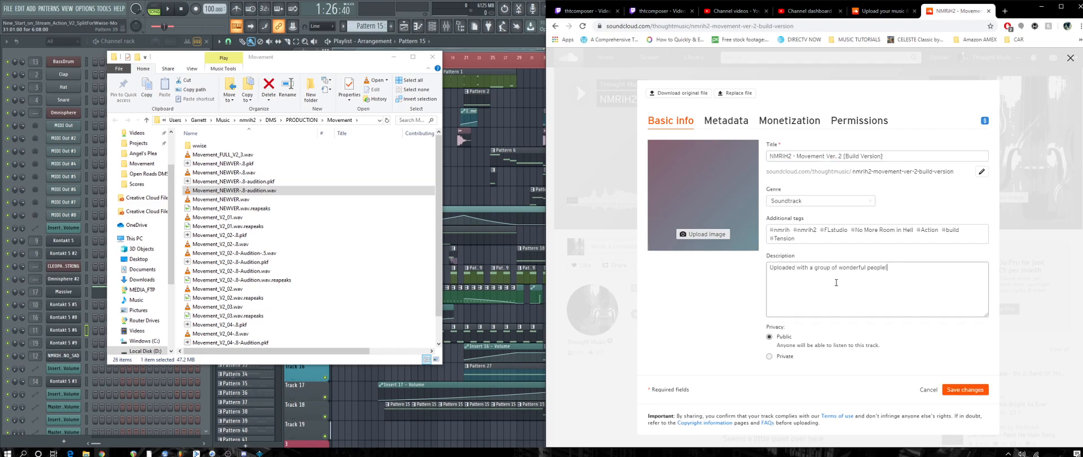
# Use 27a.PNG as the track's artwork, have an ISRC created for the track in its metadata, and save the changes.
pyautogui.click(706, 234)
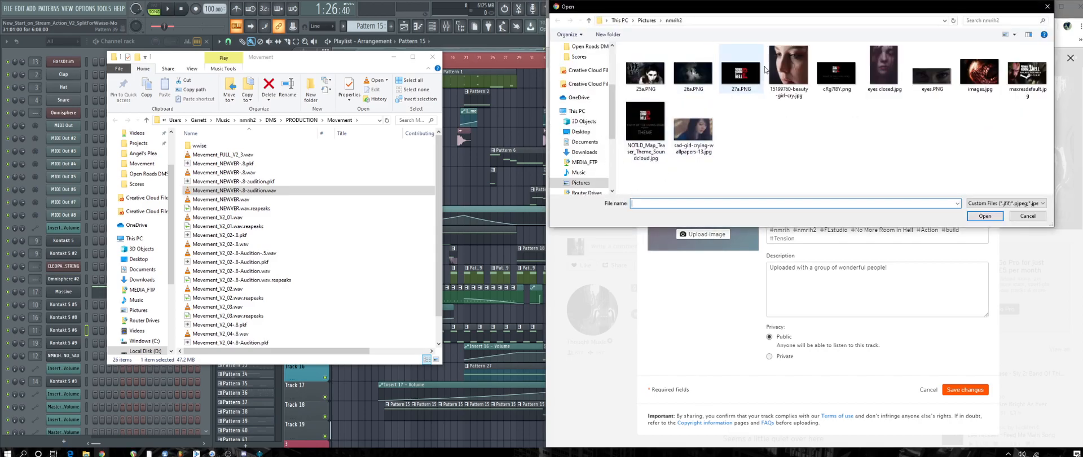
pyautogui.doubleClick(737, 81)
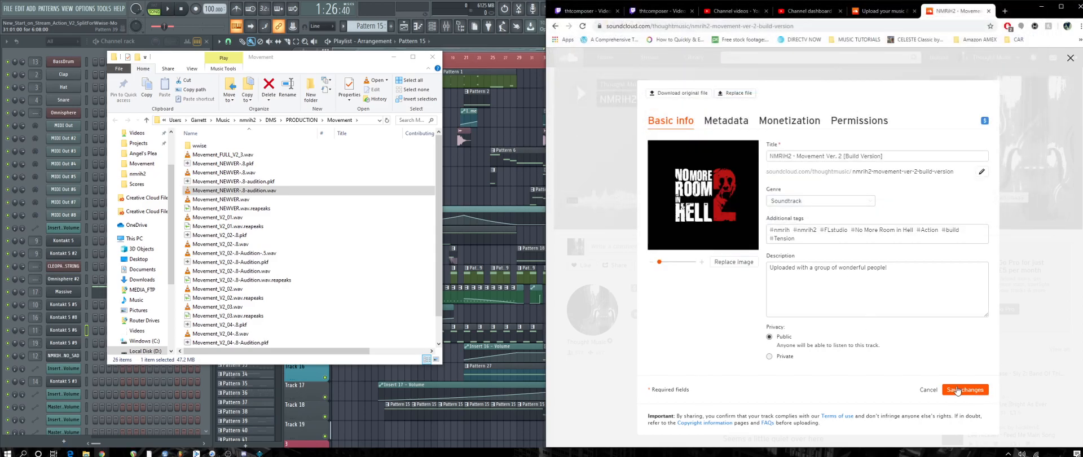
pyautogui.click(715, 120)
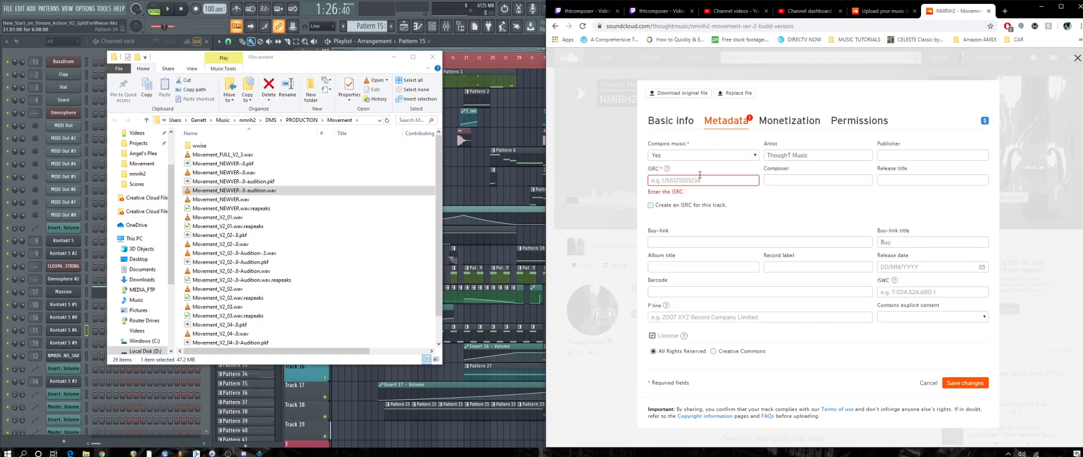
pyautogui.click(650, 205)
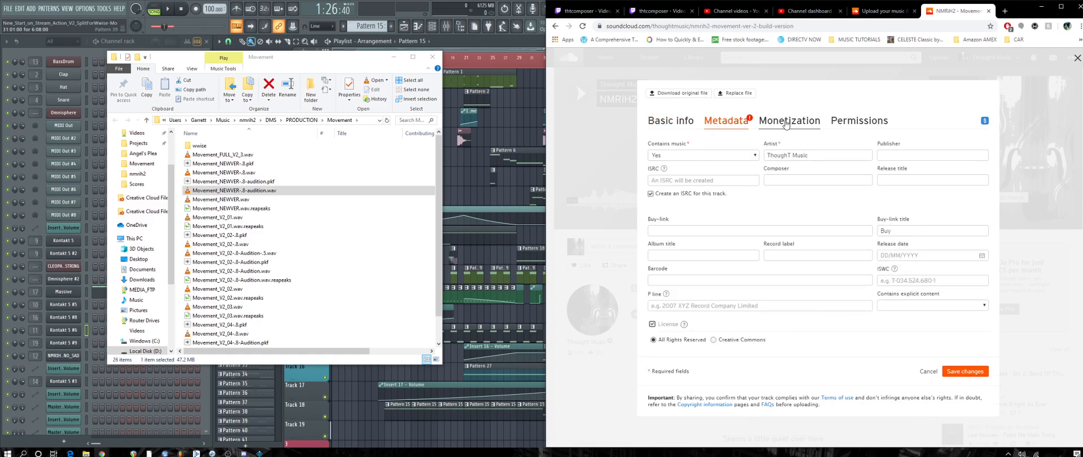
pyautogui.click(789, 120)
pyautogui.click(728, 121)
pyautogui.click(966, 374)
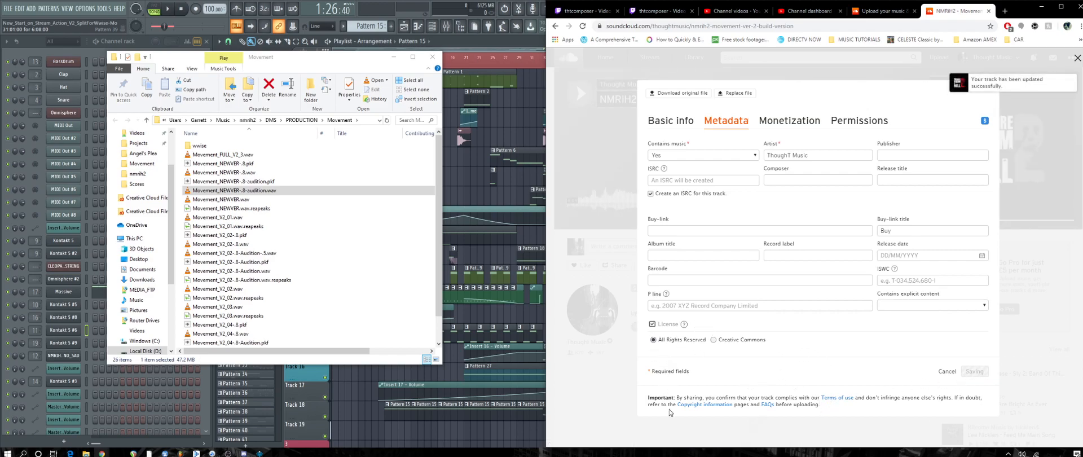
pyautogui.scroll(-2, 727, 310)
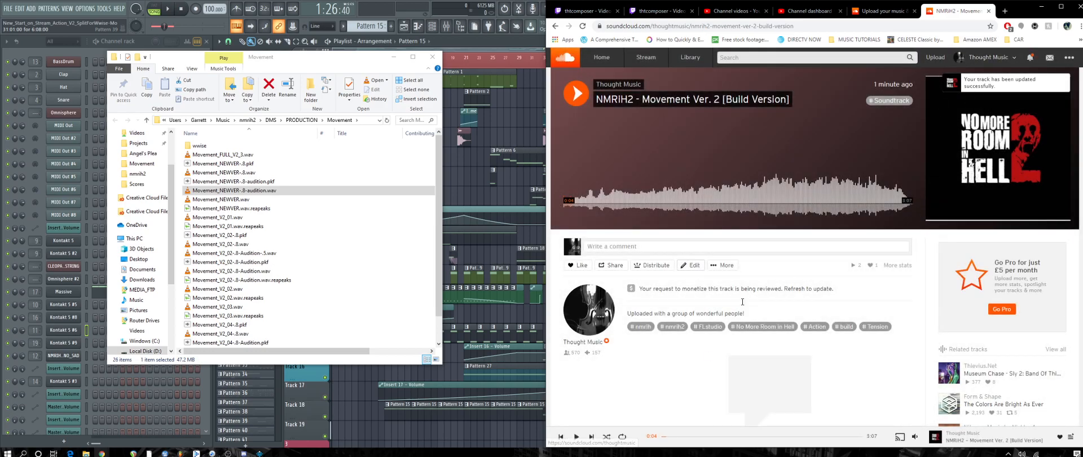
pyautogui.click(899, 11)
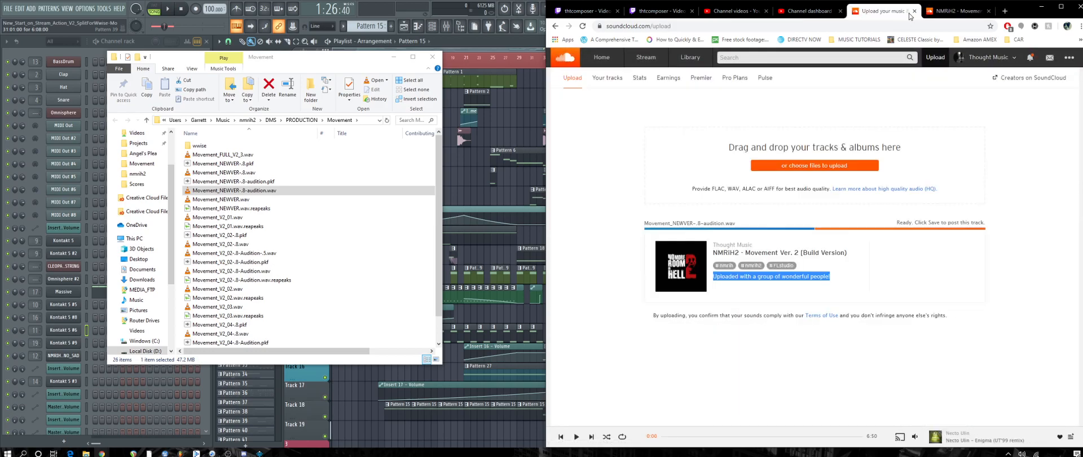
pyautogui.click(914, 11)
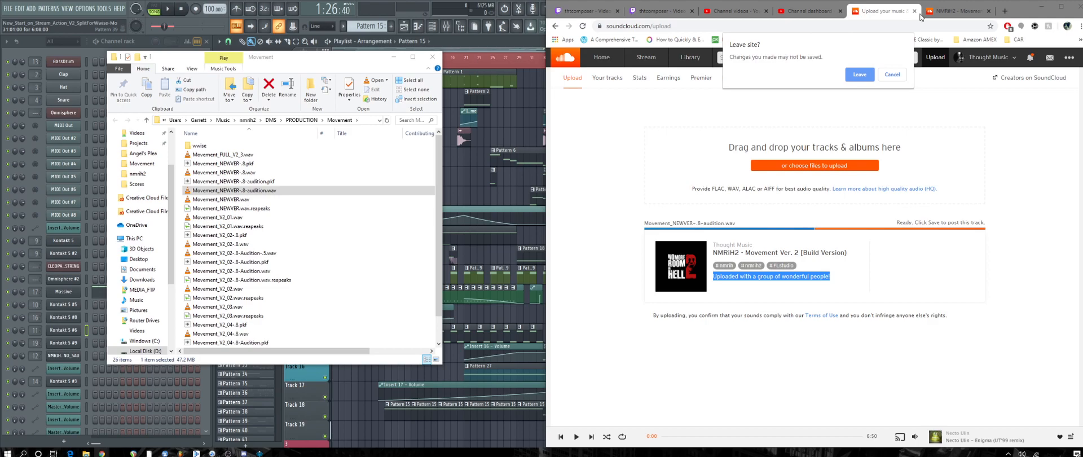
pyautogui.click(892, 74)
pyautogui.click(957, 11)
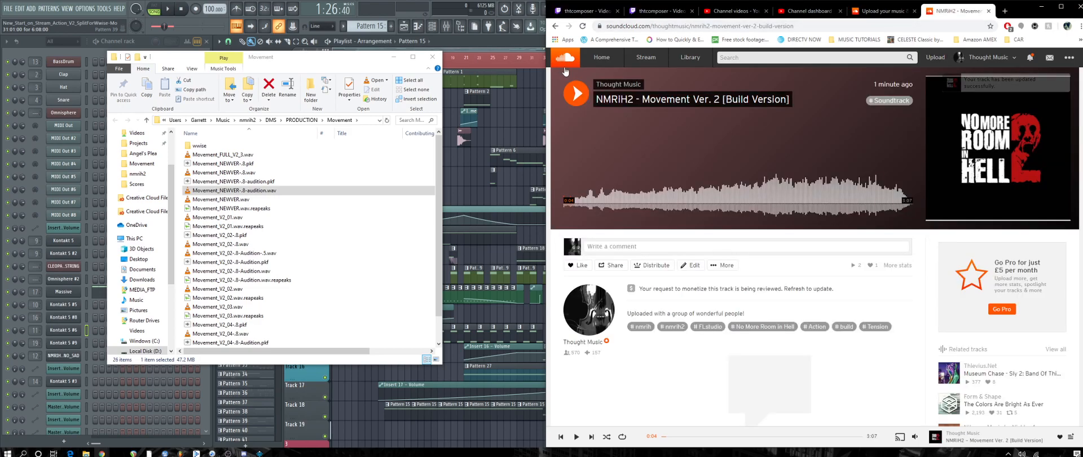
# Play the Movement Ver. 2 track from several points along its waveform and minimize the Movement folder window.
pyautogui.click(609, 197)
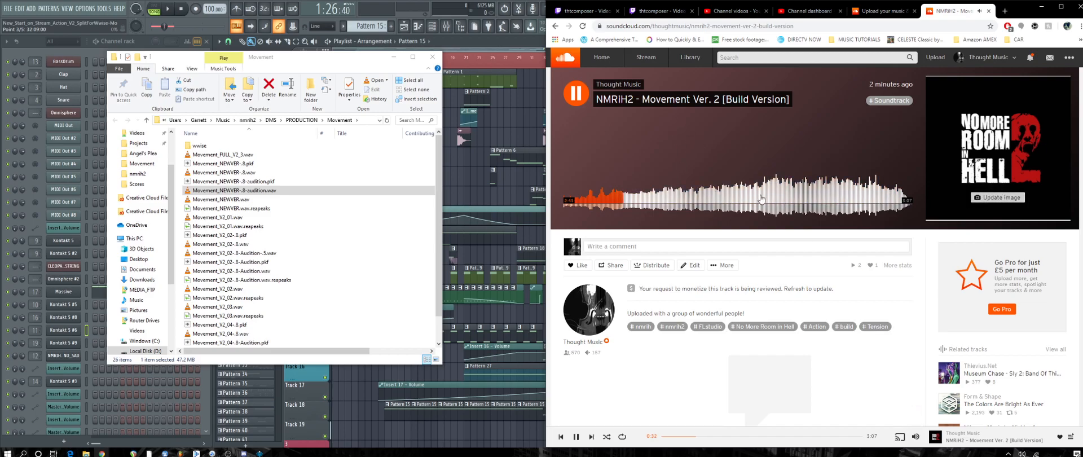
pyautogui.click(666, 197)
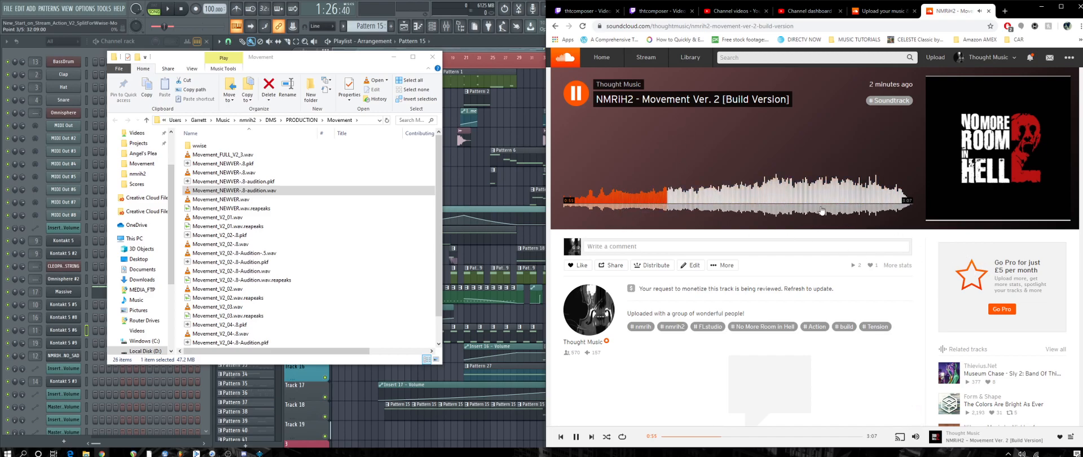
pyautogui.click(730, 194)
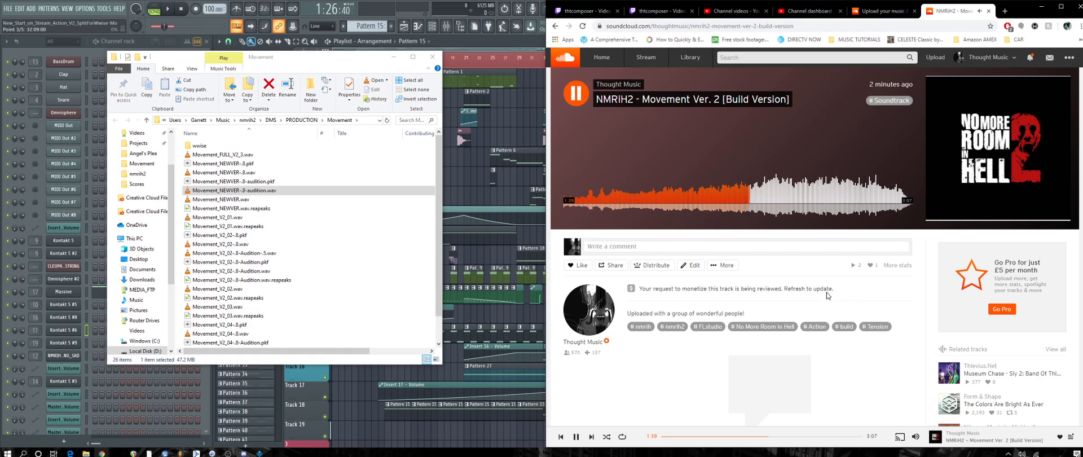
pyautogui.scroll(-3, 763, 301)
pyautogui.scroll(3, 786, 288)
pyautogui.click(393, 56)
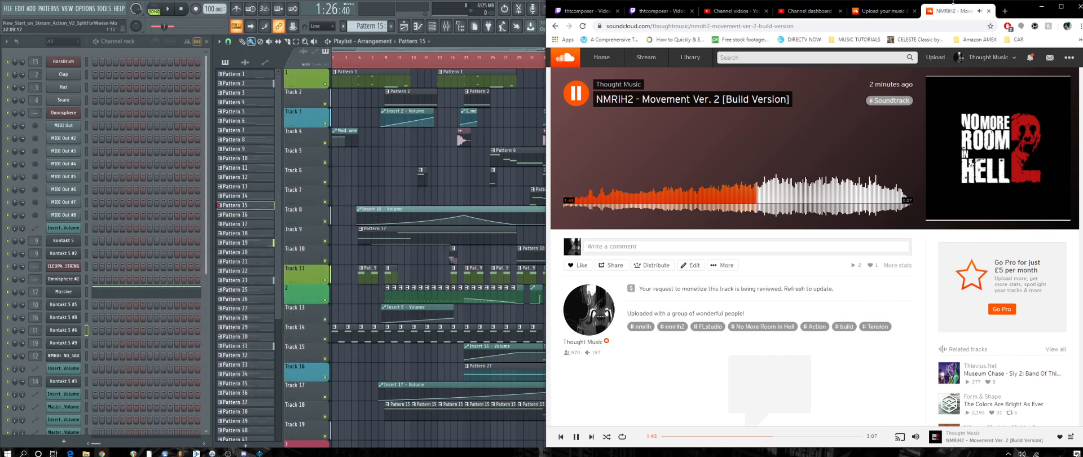
# Pause the track and look through the channel's uploaded videos in YouTube Studio.
pyautogui.click(742, 12)
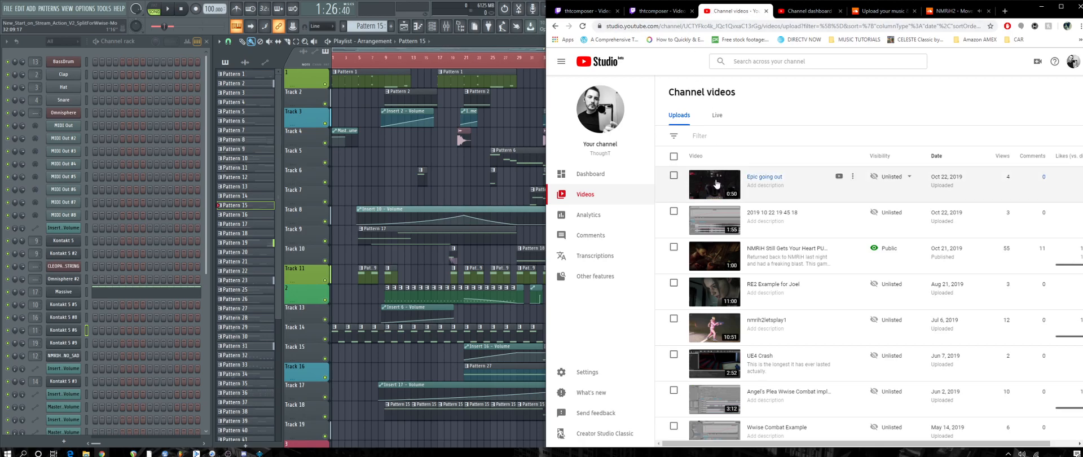
pyautogui.scroll(-3, 712, 177)
pyautogui.scroll(-3, 712, 177)
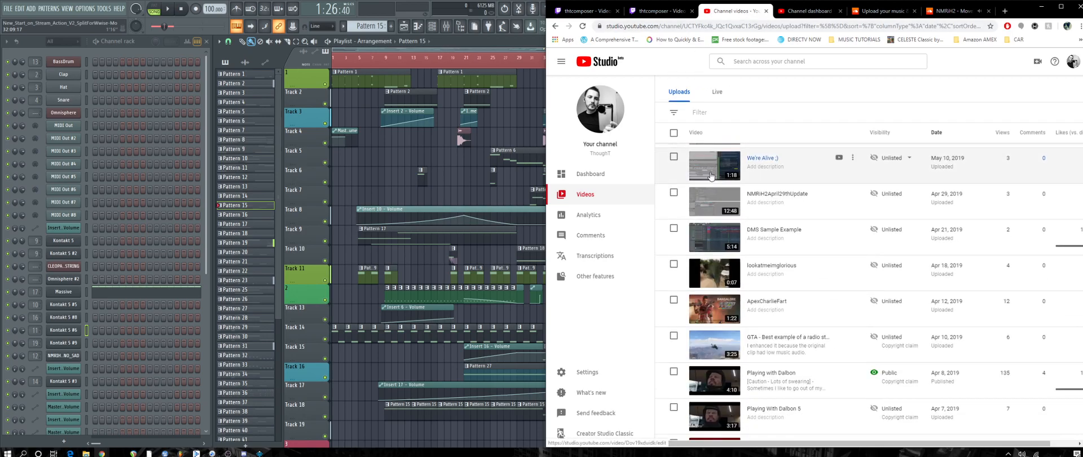
pyautogui.scroll(-1, 709, 176)
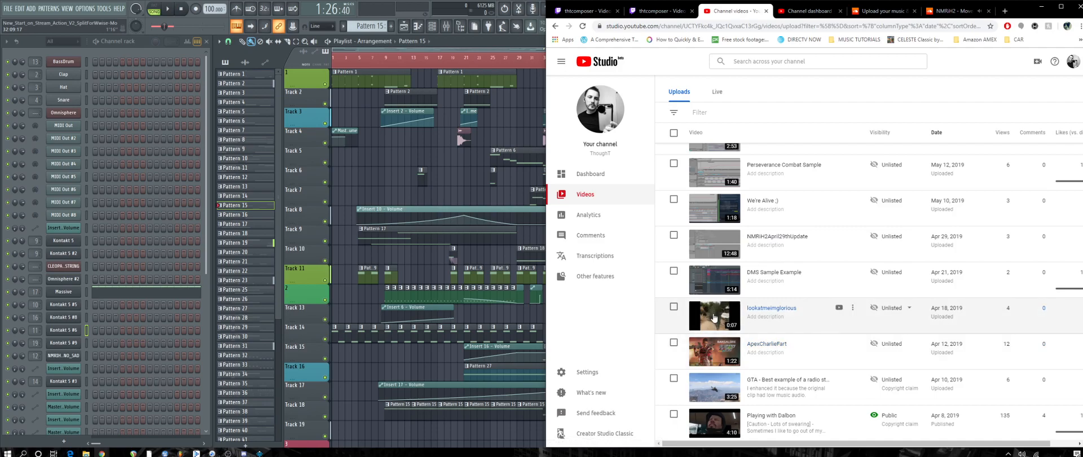
pyautogui.scroll(3, 792, 226)
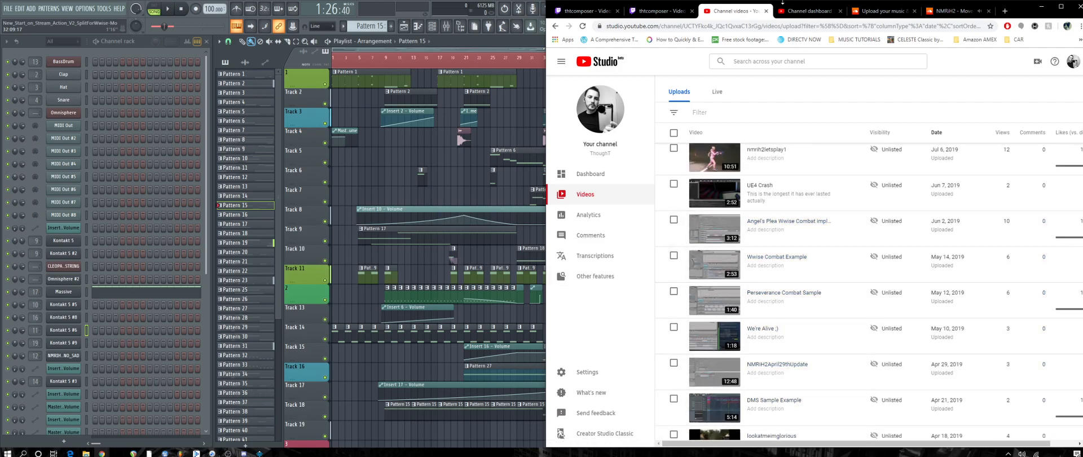
pyautogui.click(956, 11)
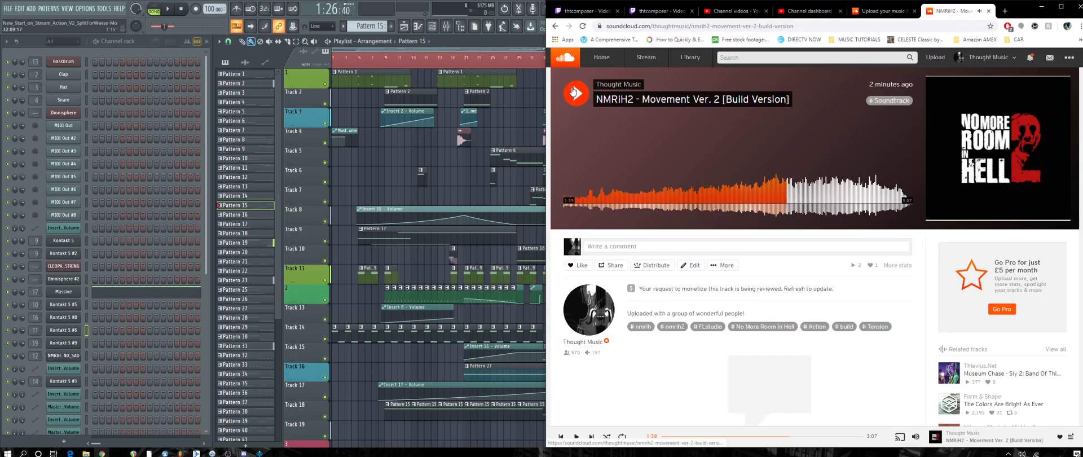
pyautogui.click(734, 11)
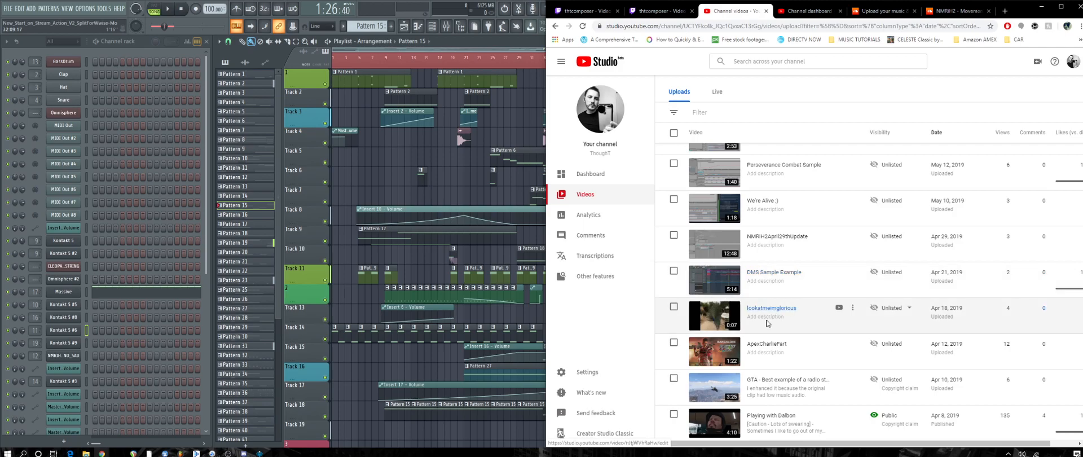
pyautogui.scroll(-2, 810, 319)
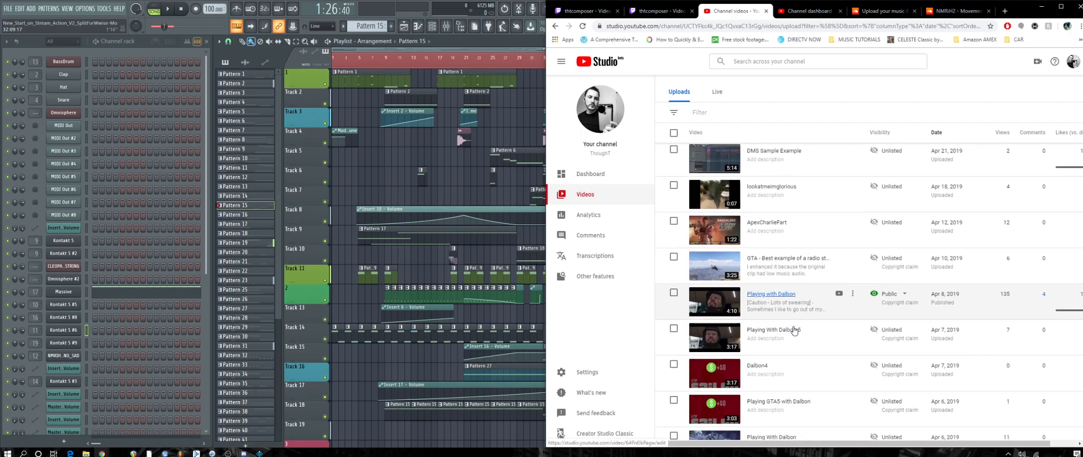
pyautogui.scroll(-1, 792, 330)
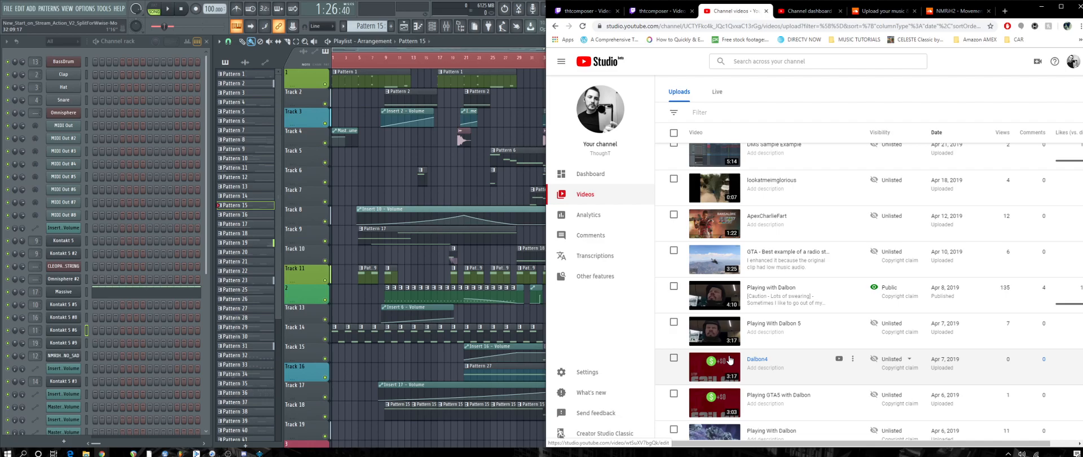
pyautogui.scroll(3, 817, 314)
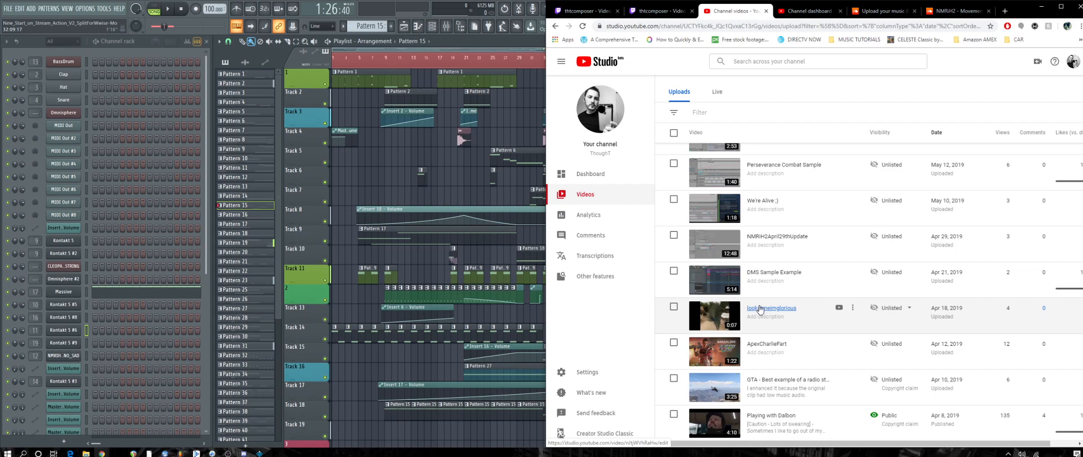
# Open the lookatmeimglorious video from the list, watch it through its video link and close its tab.
pyautogui.rightClick(760, 308)
pyautogui.click(600, 329)
pyautogui.click(761, 308)
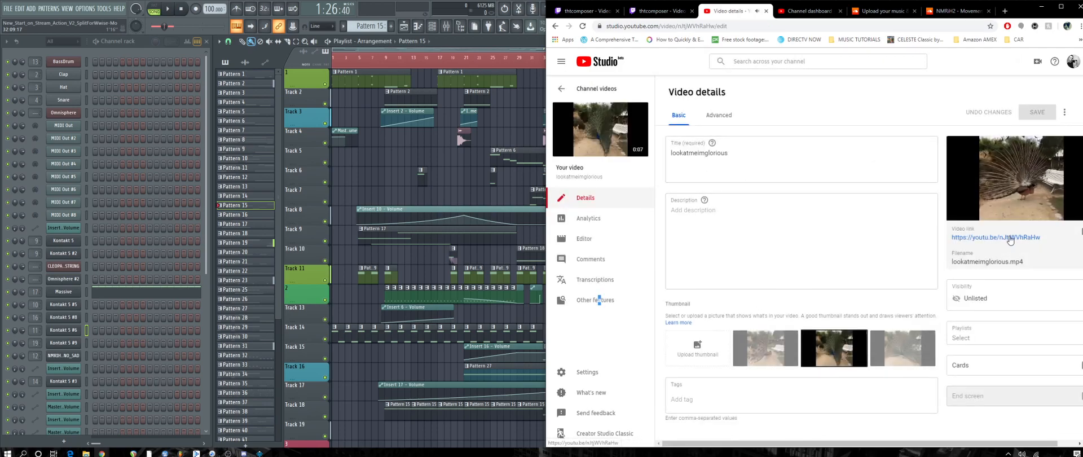
pyautogui.click(1005, 238)
pyautogui.click(734, 11)
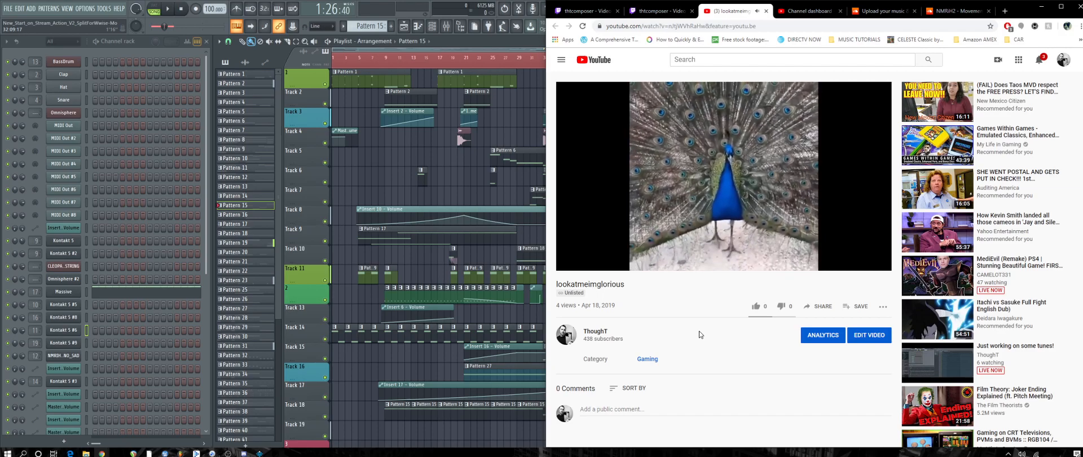
pyautogui.click(766, 12)
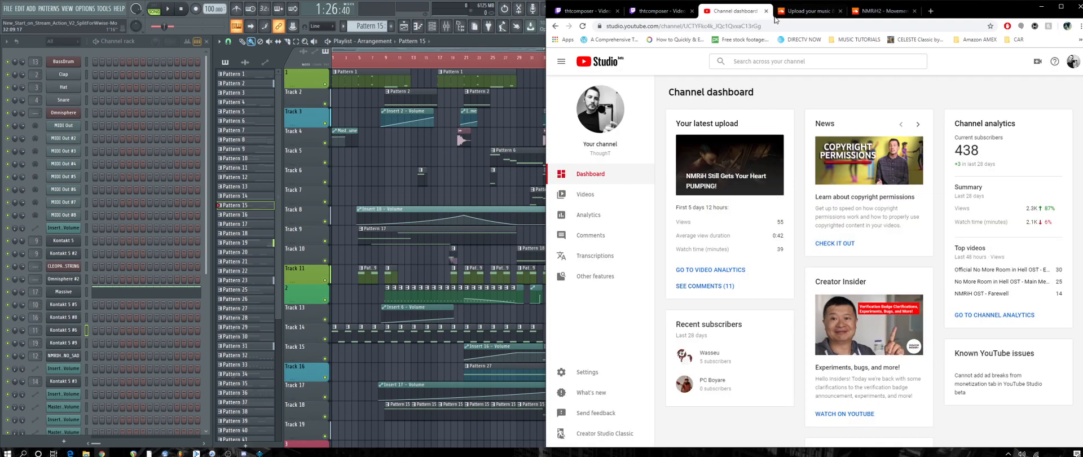
# Close the SoundCloud upload page without keeping its pending upload, reload the Movement Ver. 2 track's page and start playback.
pyautogui.click(883, 11)
pyautogui.click(827, 12)
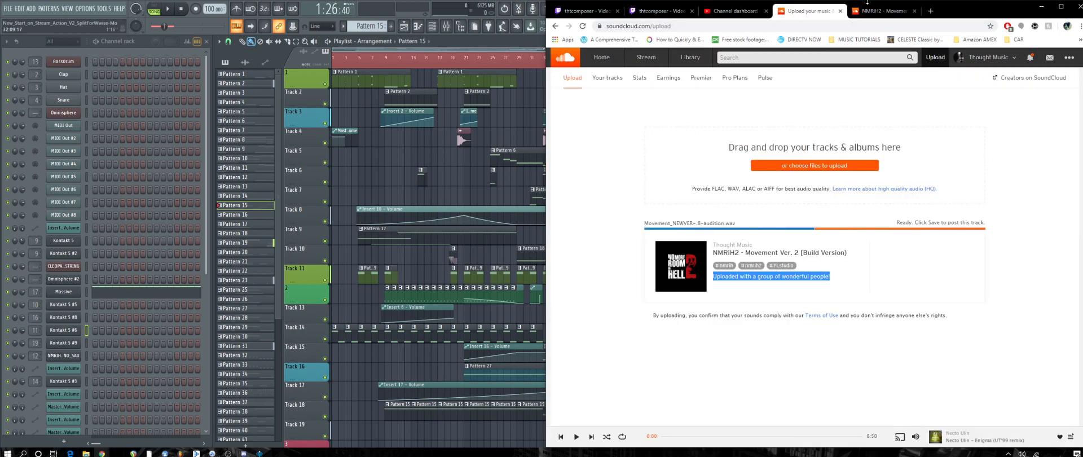
pyautogui.click(840, 11)
pyautogui.click(856, 87)
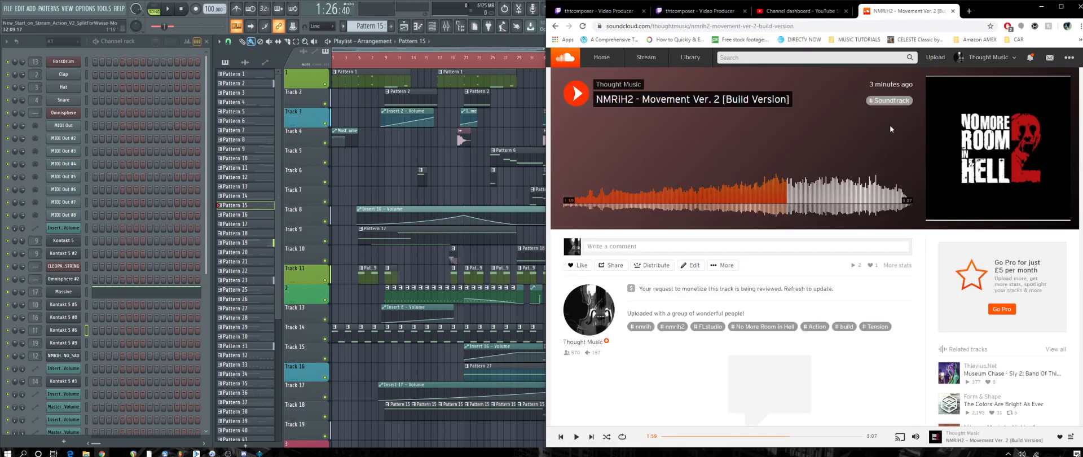
pyautogui.click(582, 26)
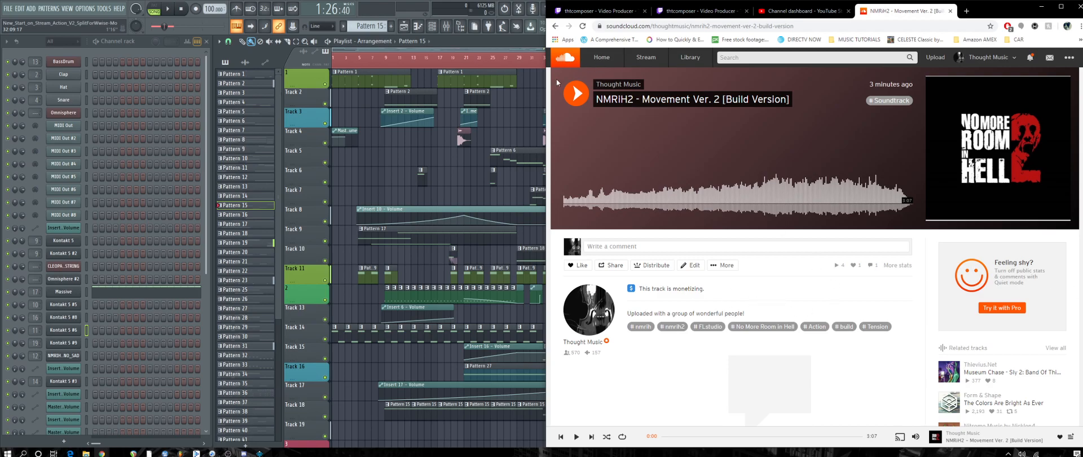
pyautogui.click(576, 94)
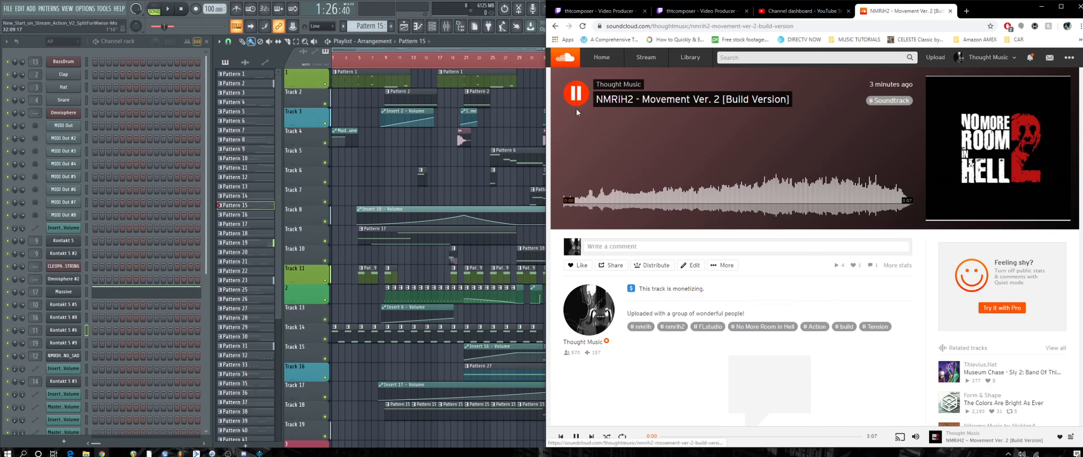
# Switch to FL Studio, save the current project and open the recent project No One Lives Forever_10-11-19-Mixing.flp.
pyautogui.click(449, 46)
pyautogui.click(5, 10)
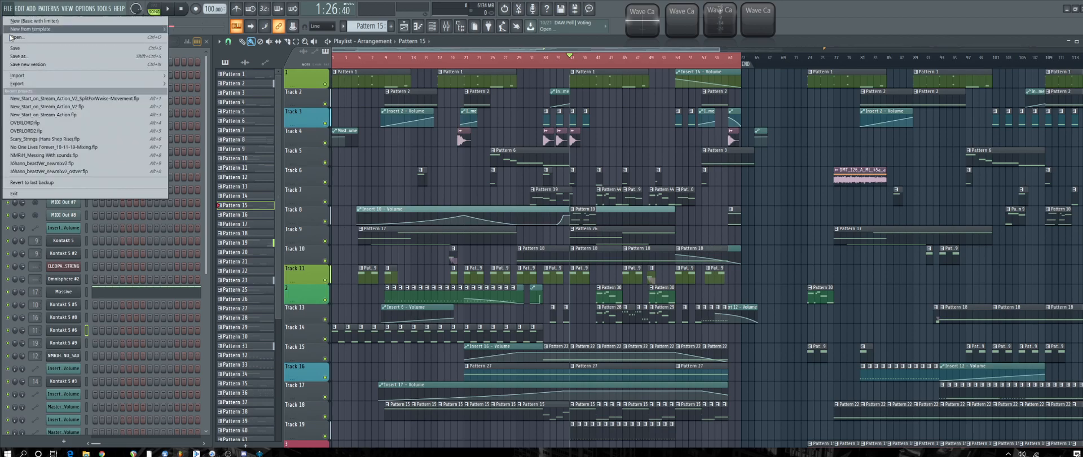
pyautogui.click(17, 49)
pyautogui.click(9, 9)
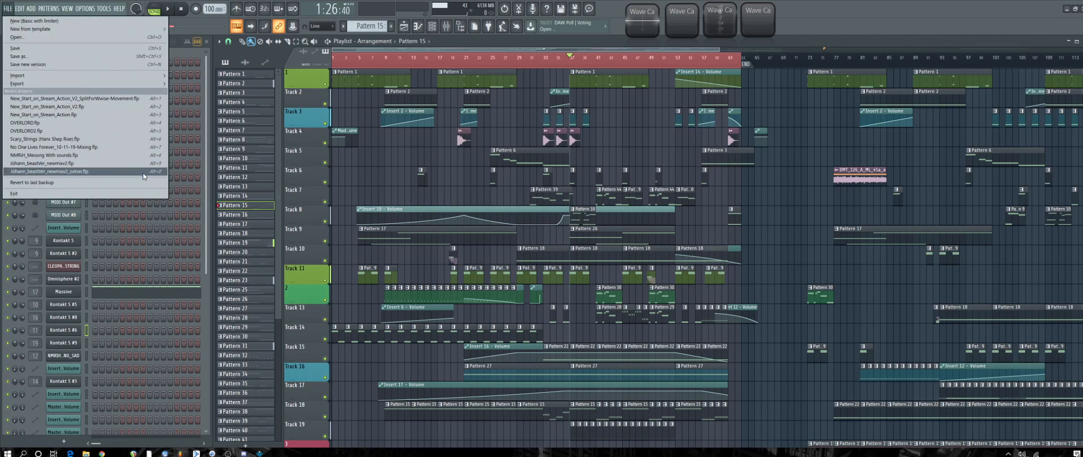
pyautogui.click(104, 149)
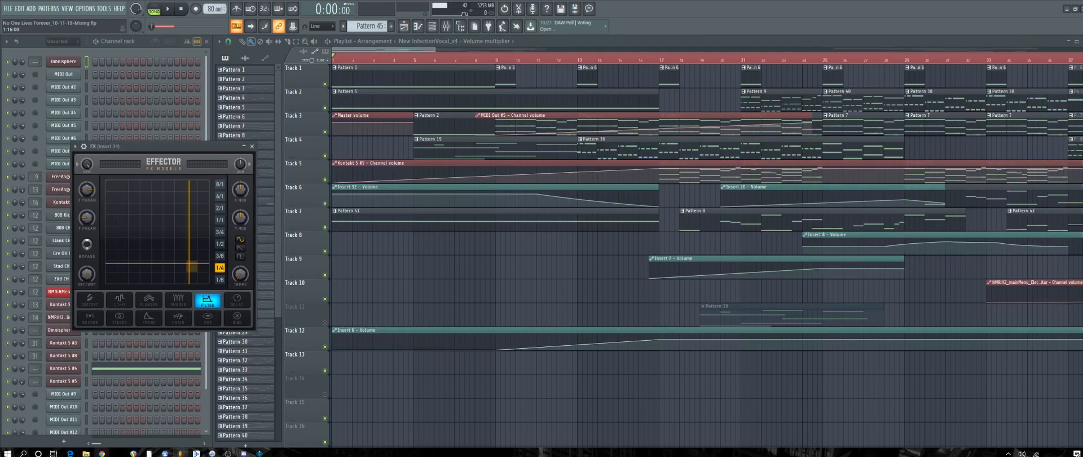
# Return to the browser window with the SoundCloud track and open the channel's video list in YouTube Studio.
pyautogui.moveTo(102, 453)
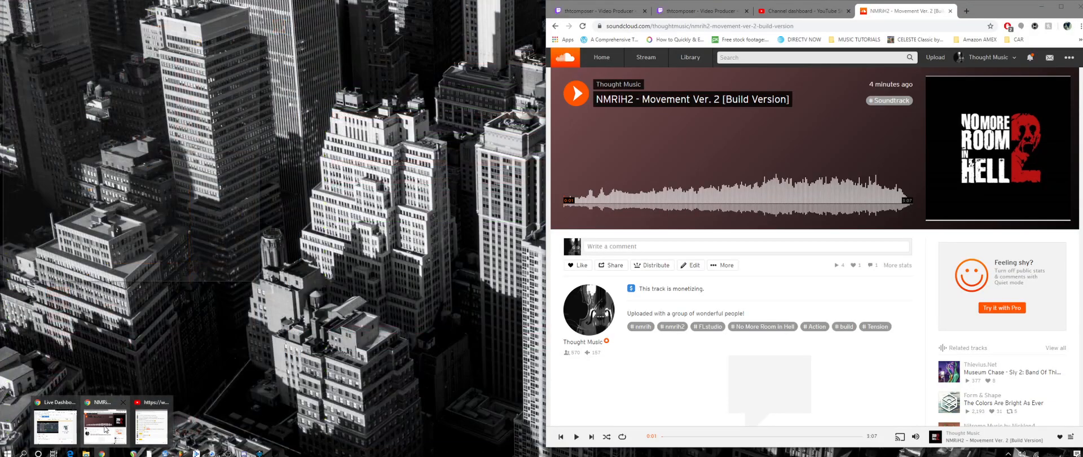
pyautogui.click(106, 428)
pyautogui.click(801, 12)
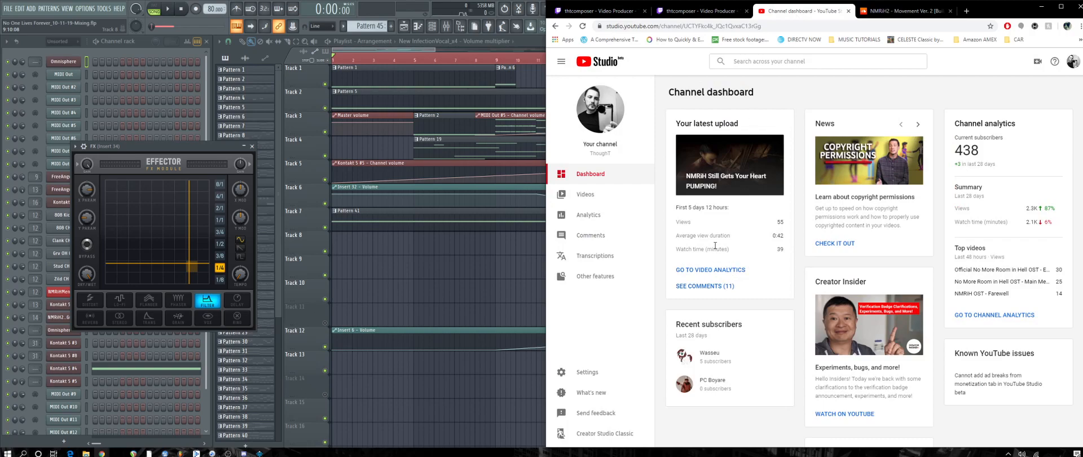
pyautogui.click(623, 194)
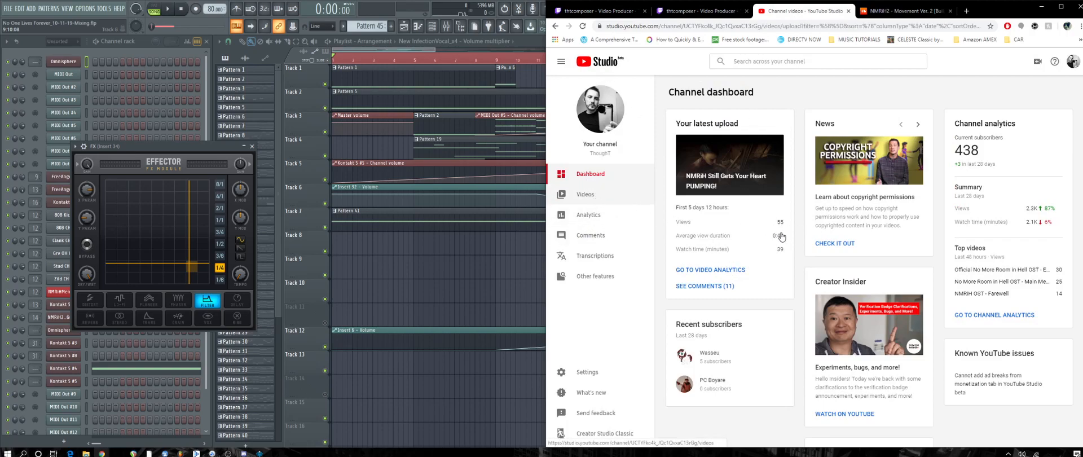
# Look through the channel's uploaded videos and open the details of the 25A 26A 27A video.
pyautogui.scroll(-5, 823, 311)
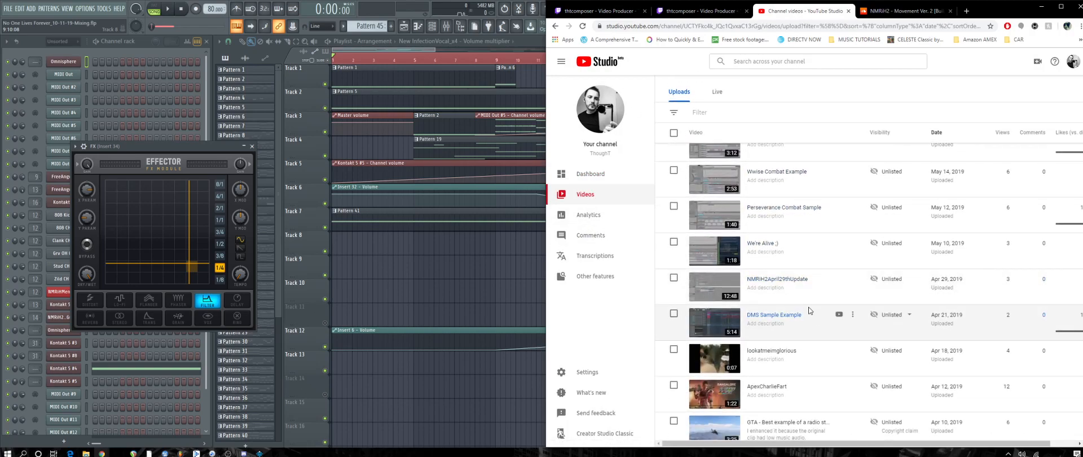
pyautogui.scroll(-3, 809, 309)
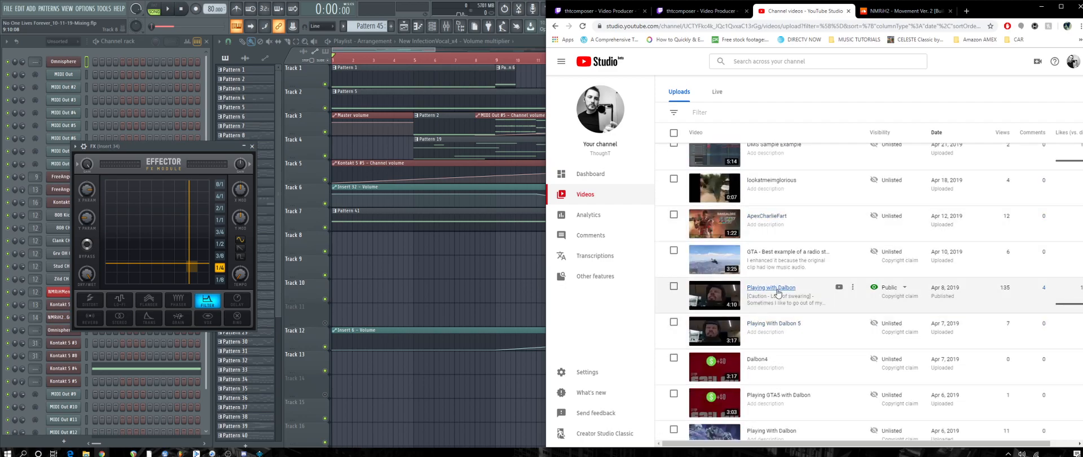
pyautogui.scroll(-4, 776, 291)
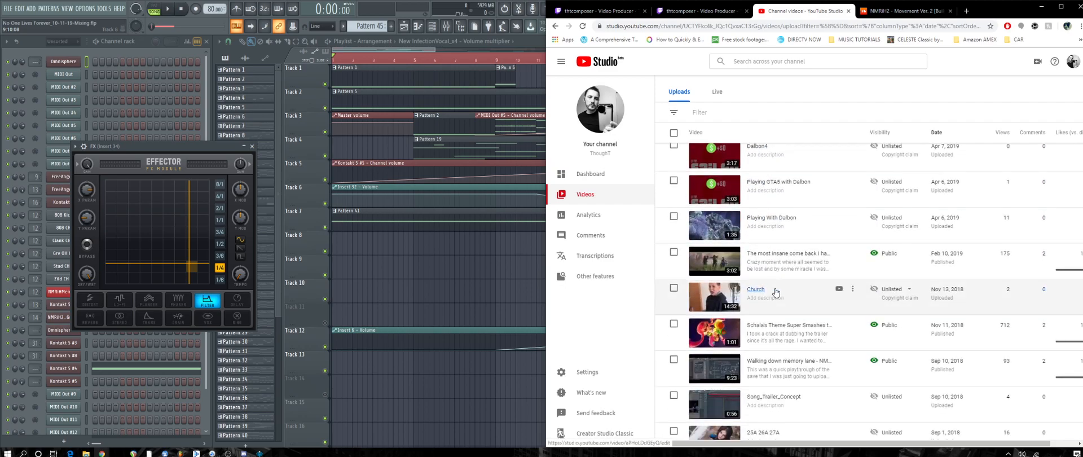
pyautogui.scroll(12, 777, 293)
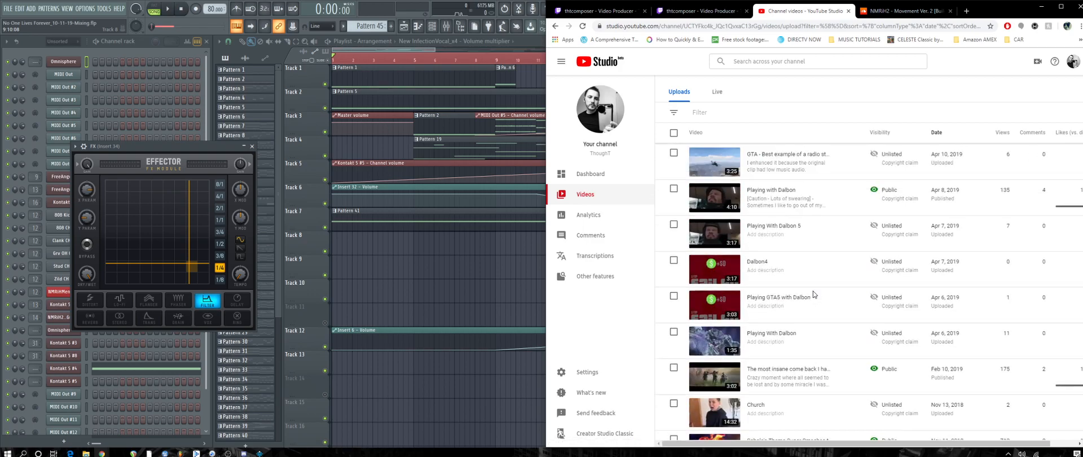
pyautogui.scroll(1, 781, 312)
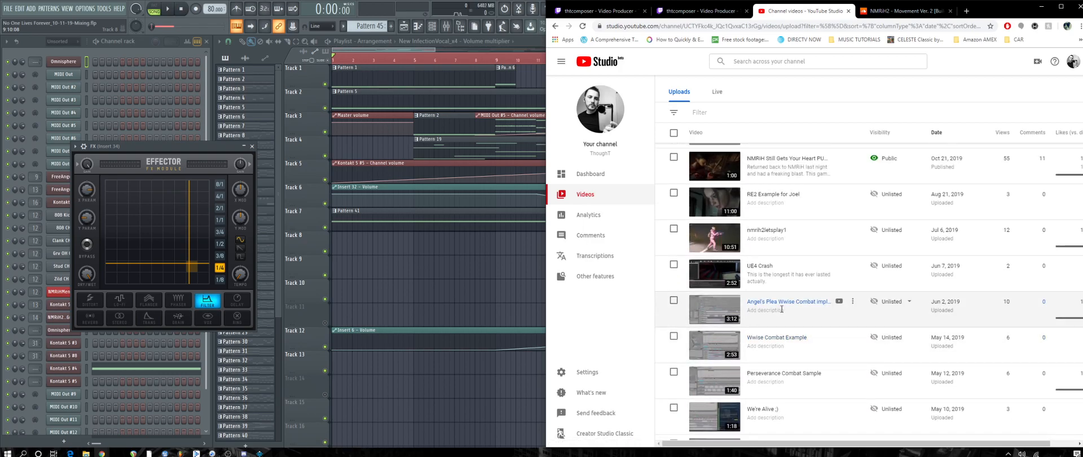
pyautogui.scroll(-1, 782, 312)
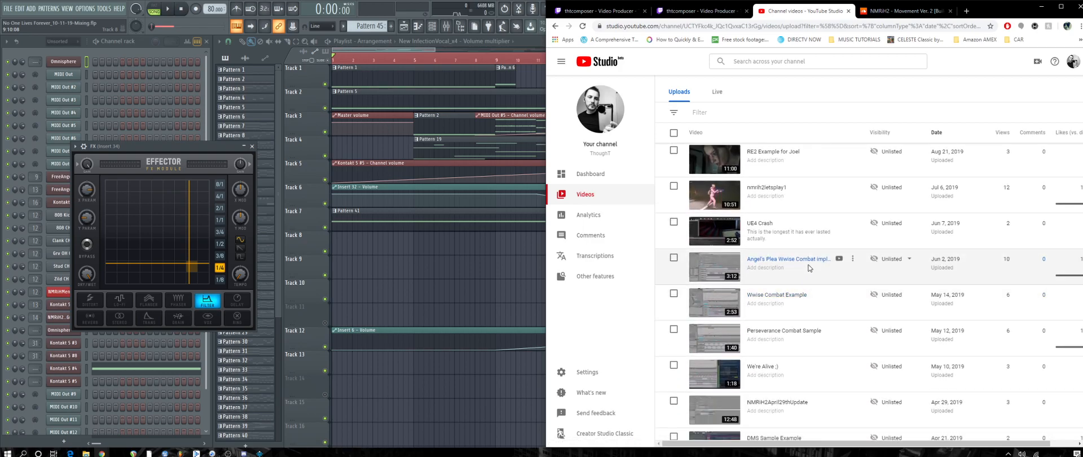
pyautogui.scroll(-5, 802, 270)
pyautogui.scroll(-15, 801, 276)
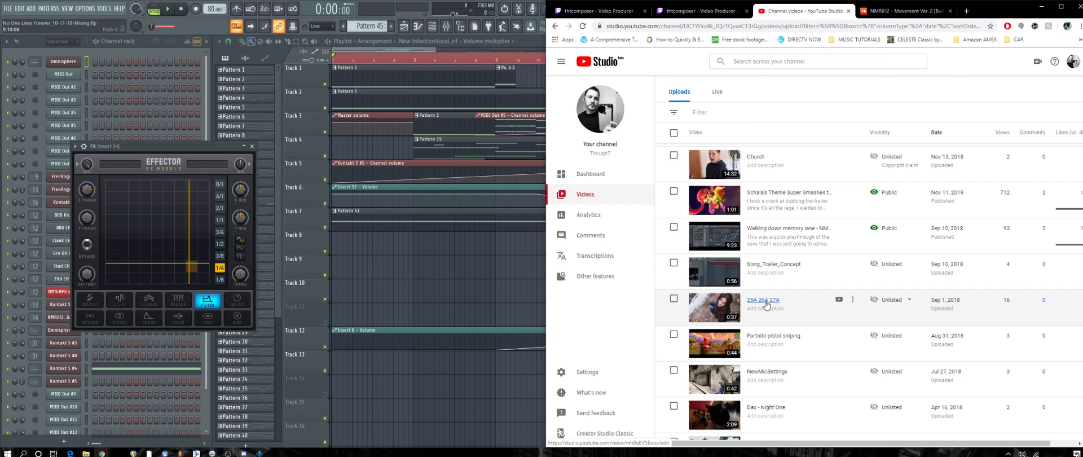
pyautogui.scroll(-1, 766, 305)
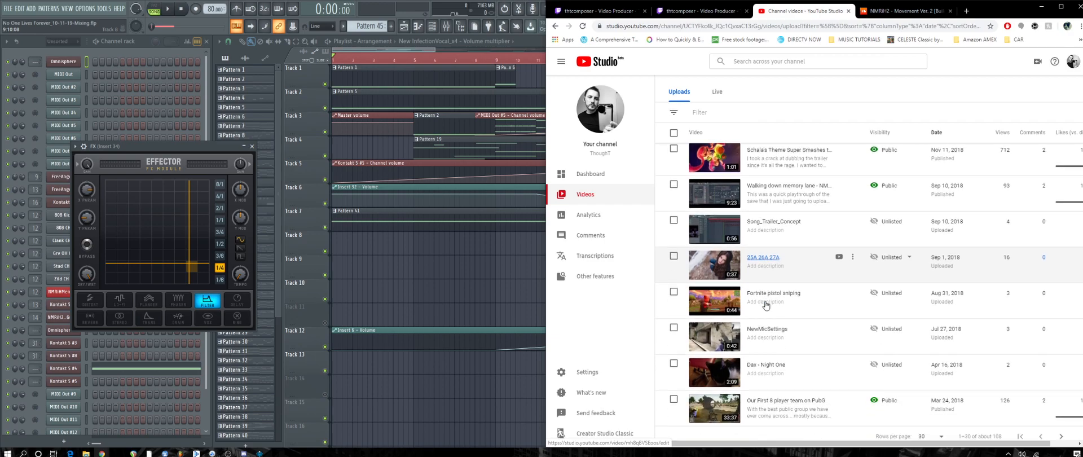
pyautogui.click(773, 257)
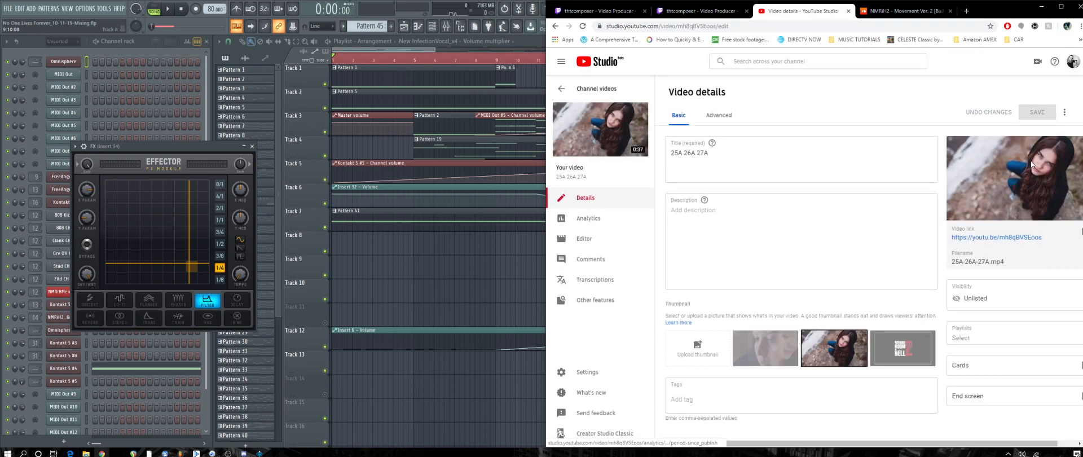
# Open the 25A 26A 27A video through its video link, play its opening, rewind it to the start and watch it.
pyautogui.click(990, 237)
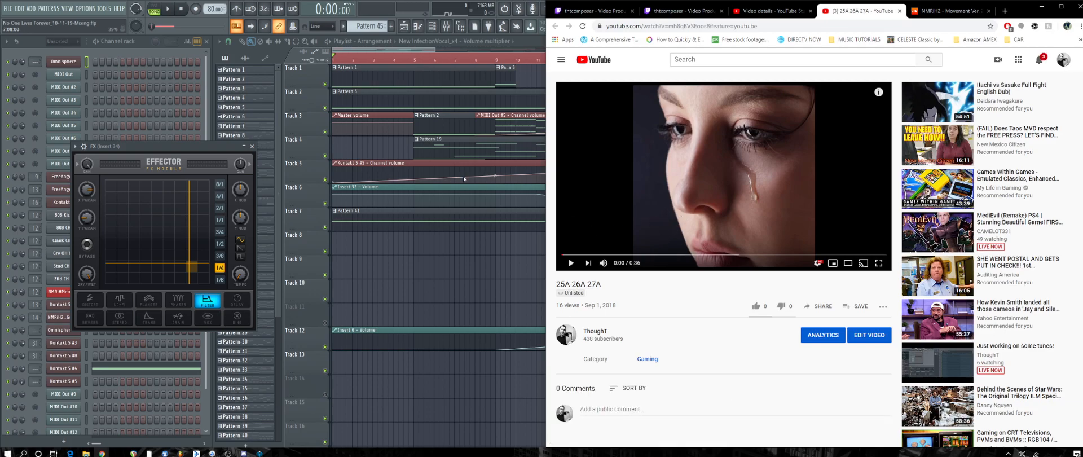
pyautogui.click(572, 263)
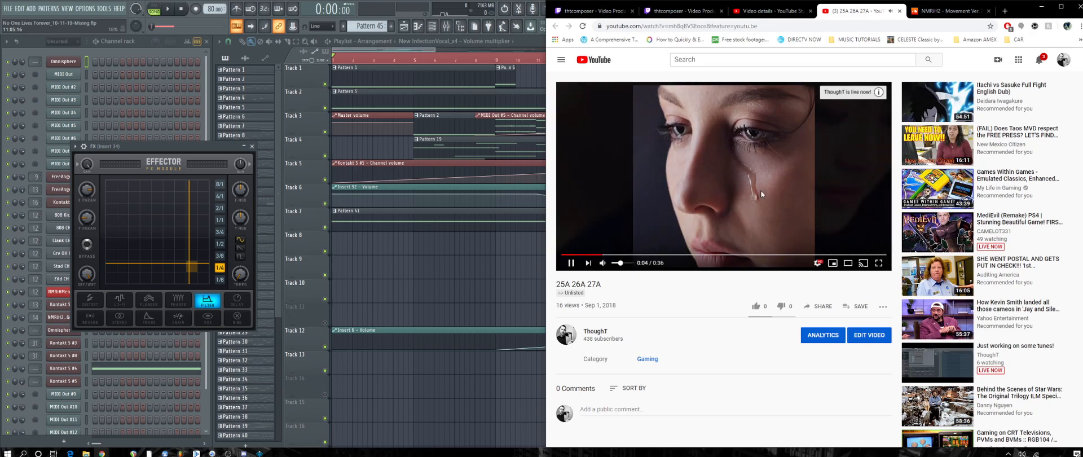
pyautogui.click(572, 262)
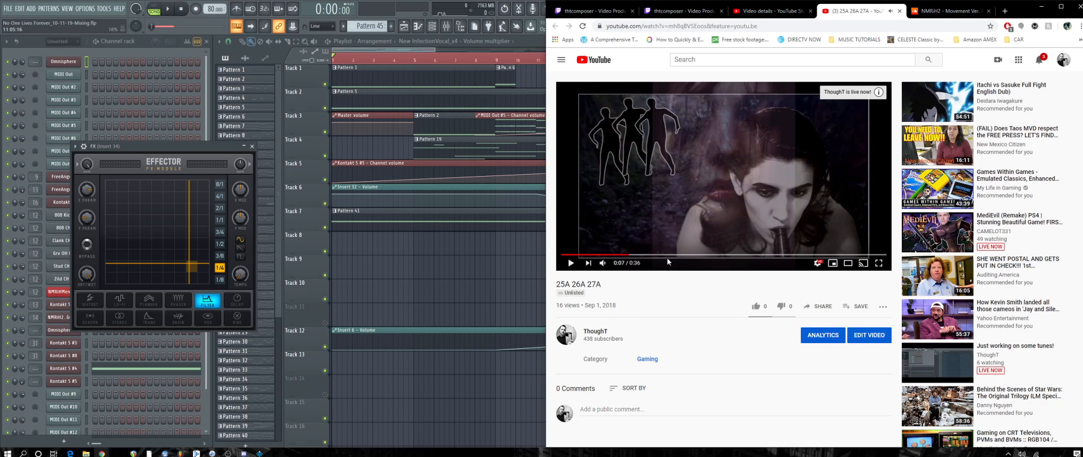
pyautogui.click(571, 254)
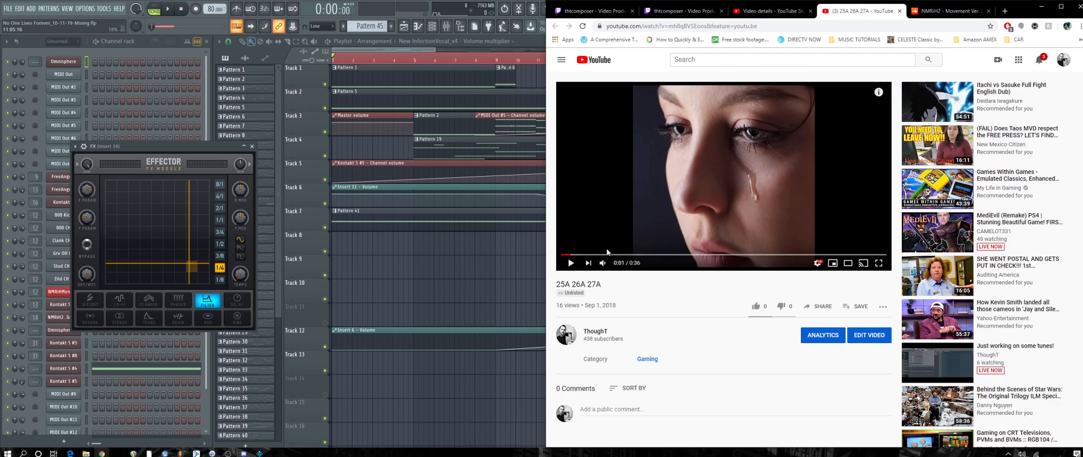
pyautogui.click(571, 263)
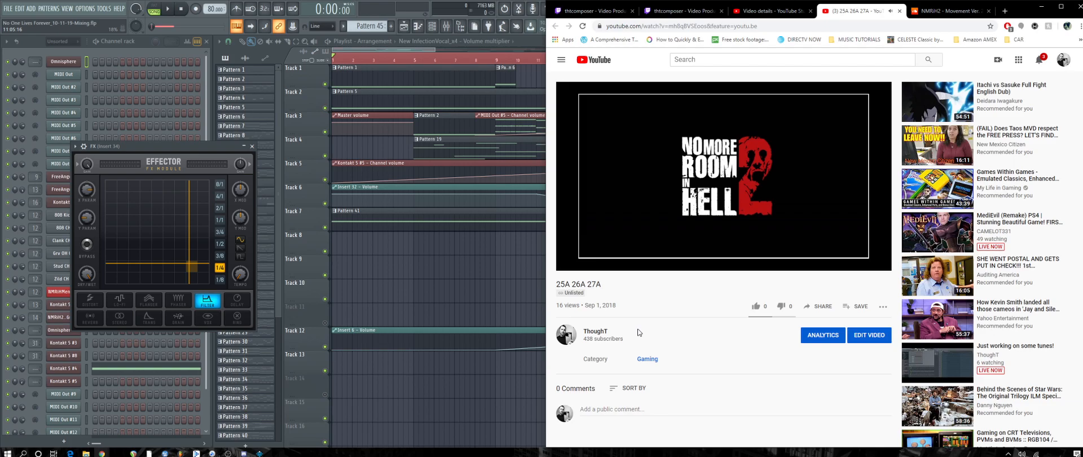
pyautogui.moveTo(779, 265)
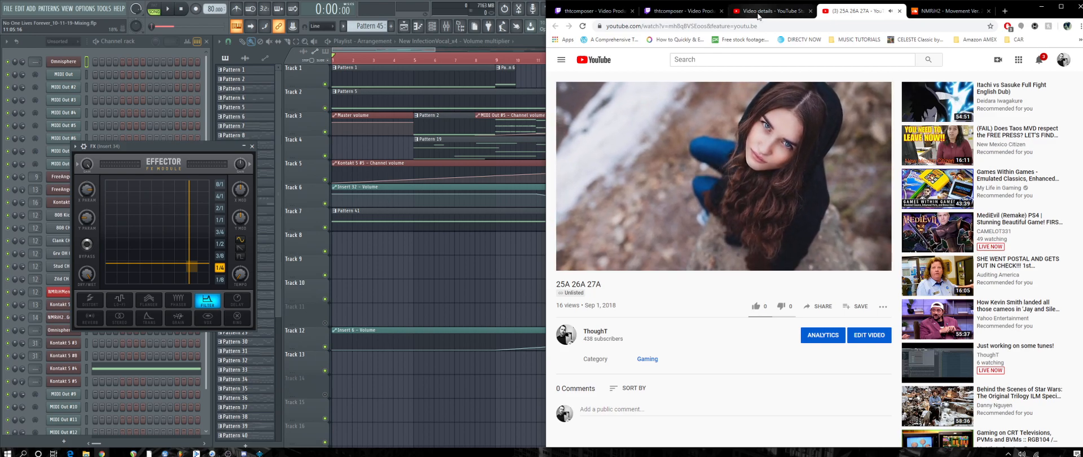
# Return to SoundCloud and open the Thought Music profile page.
pyautogui.click(940, 13)
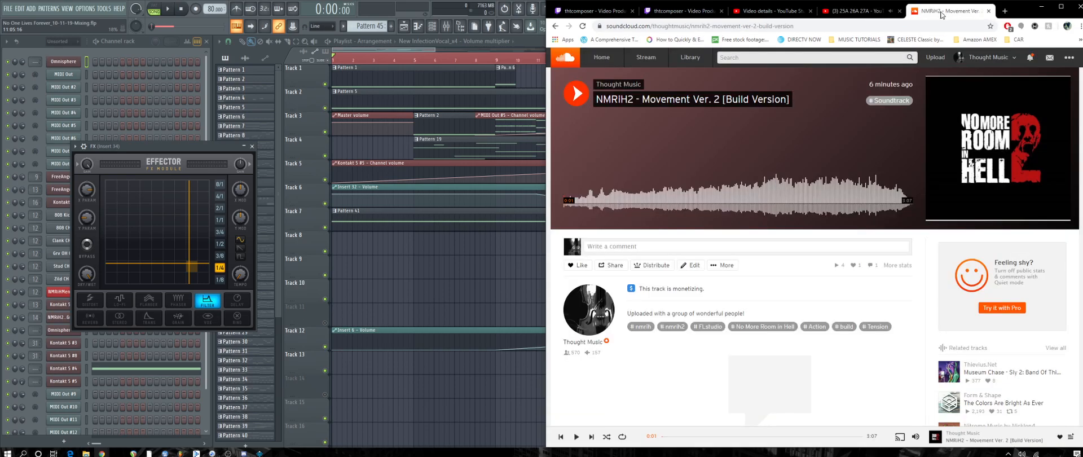
pyautogui.click(984, 57)
pyautogui.click(965, 79)
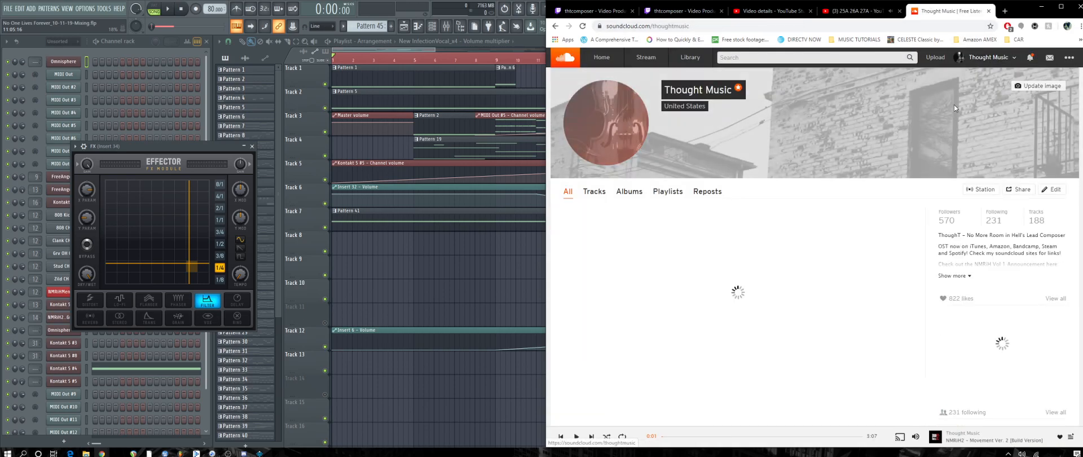
# Look through the profile's older tracks for Rain Drop by ThoughT (Broadway 2) and play part of it.
pyautogui.scroll(-5, 954, 108)
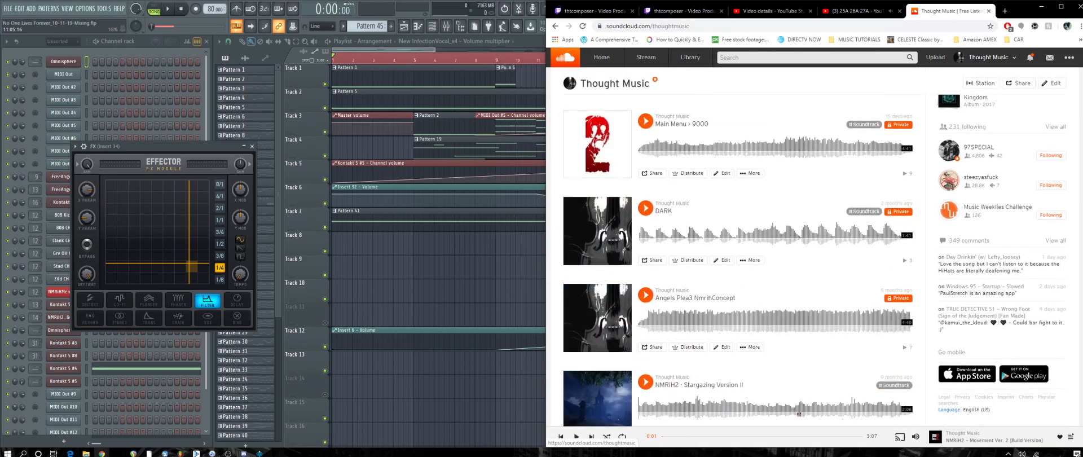
pyautogui.scroll(-10, 746, 355)
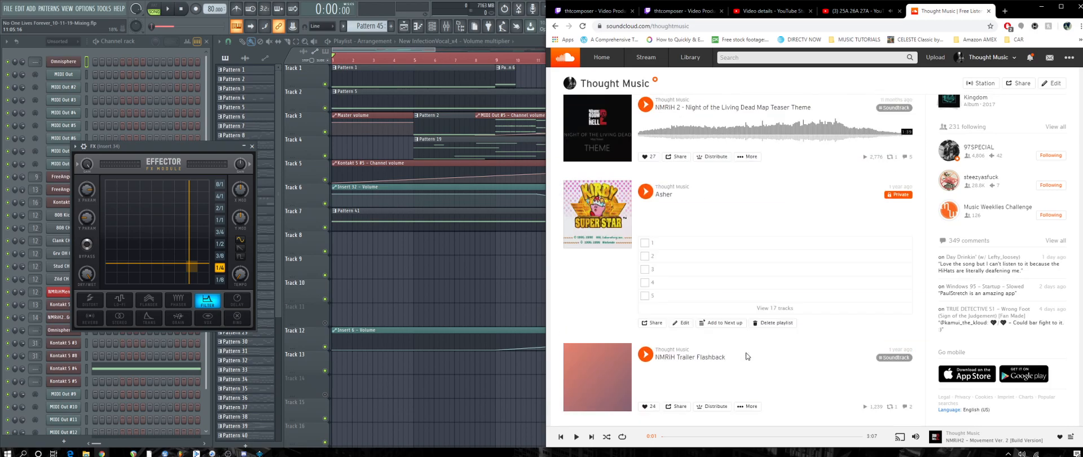
pyautogui.scroll(-10, 746, 356)
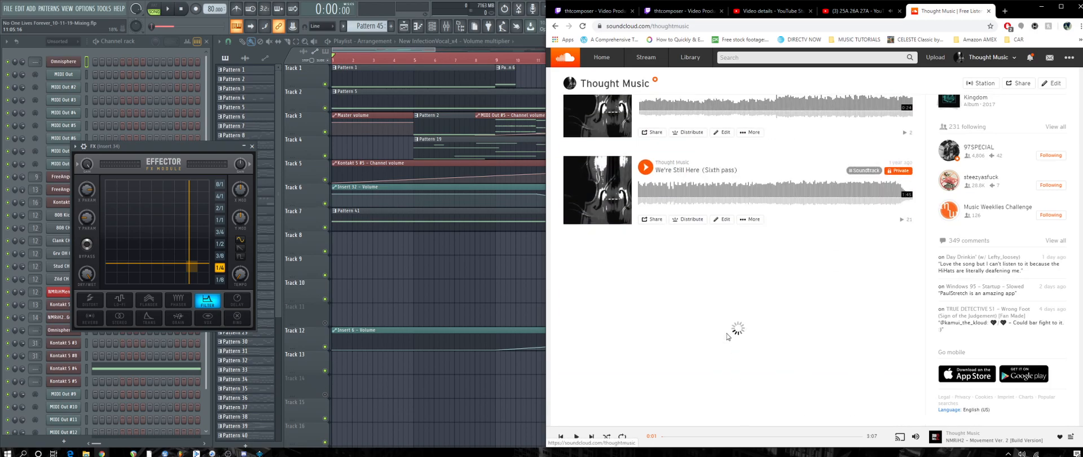
pyautogui.scroll(-10, 727, 336)
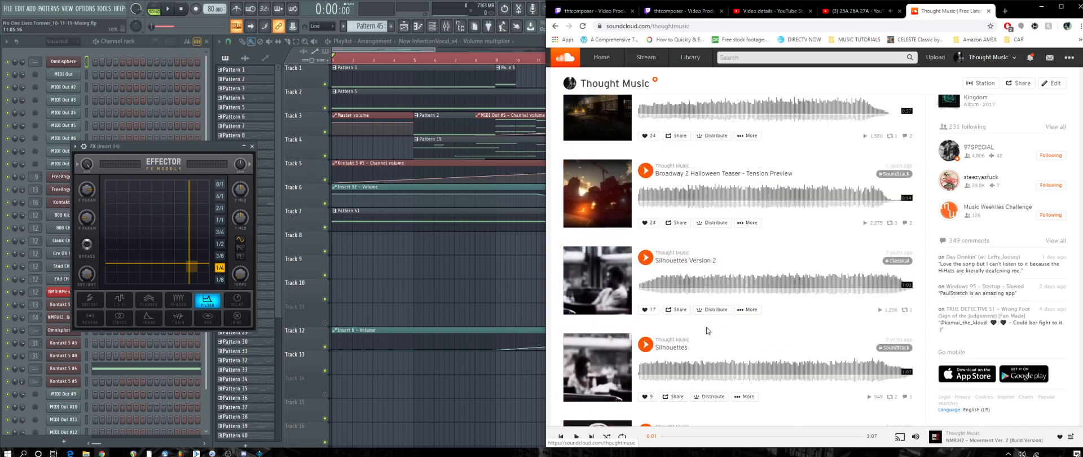
pyautogui.scroll(-10, 695, 317)
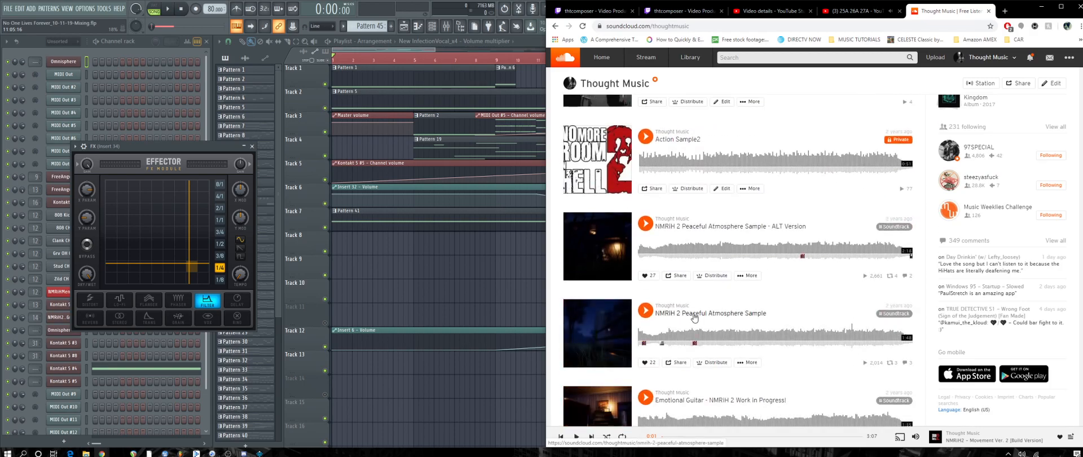
pyautogui.scroll(-10, 694, 317)
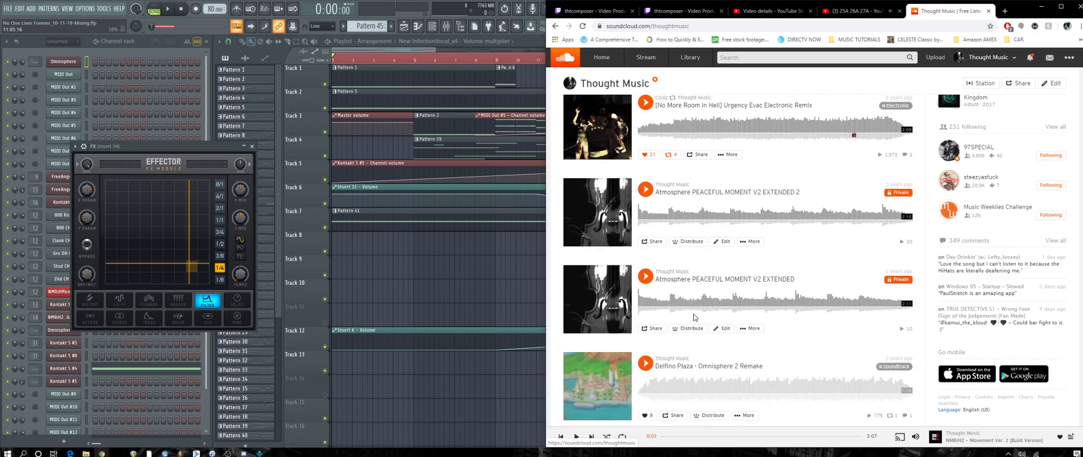
pyautogui.scroll(-10, 694, 317)
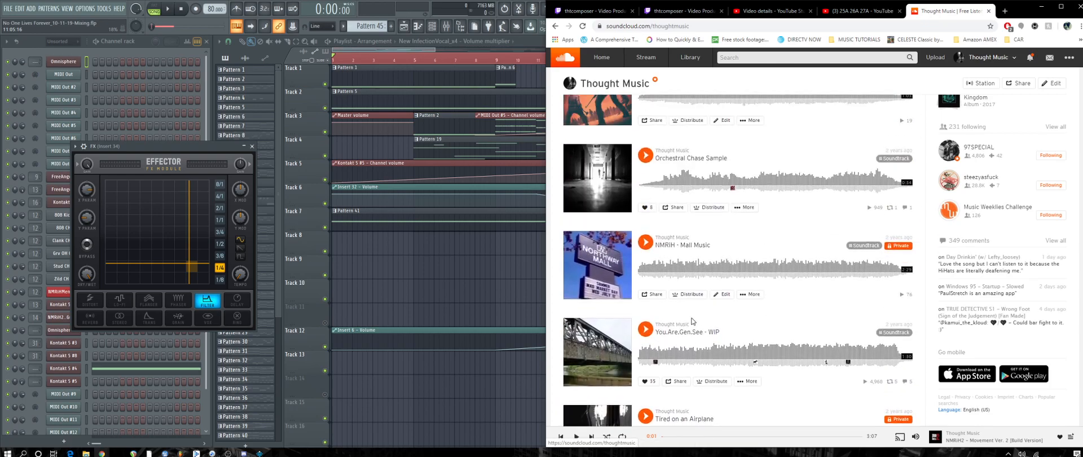
pyautogui.scroll(-5, 691, 321)
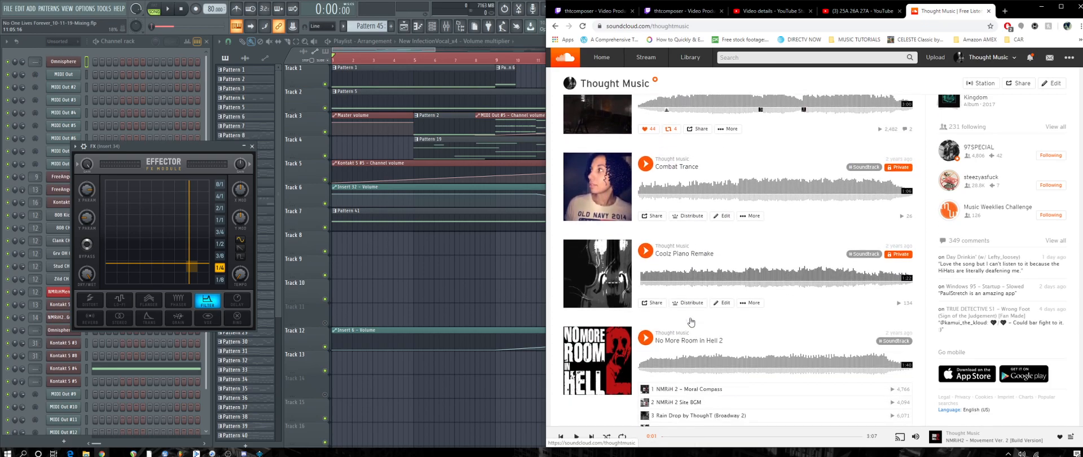
pyautogui.scroll(-10, 690, 322)
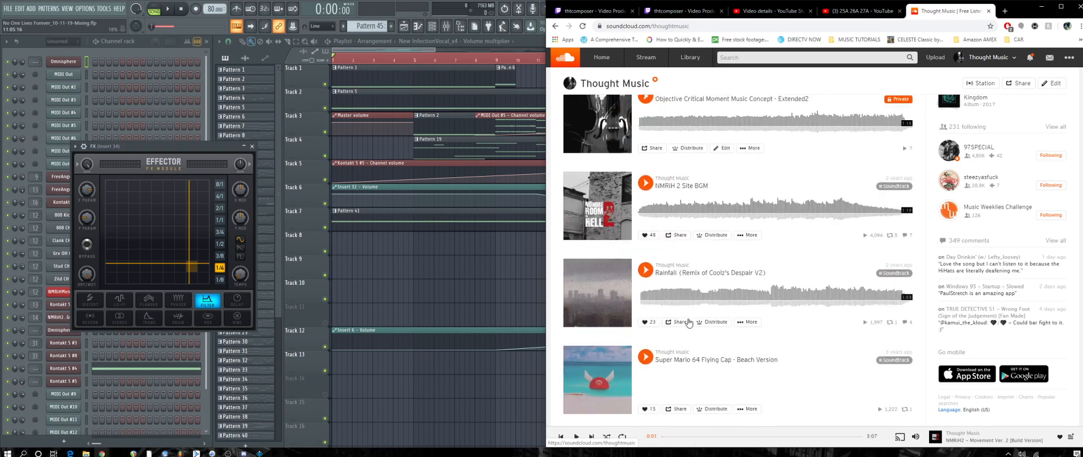
pyautogui.scroll(-10, 688, 324)
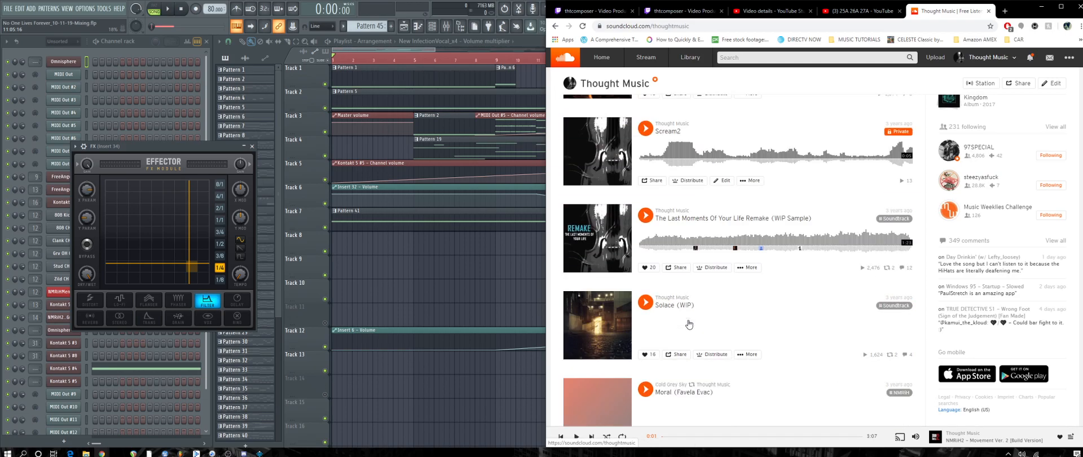
pyautogui.scroll(-5, 688, 323)
pyautogui.scroll(9, 688, 325)
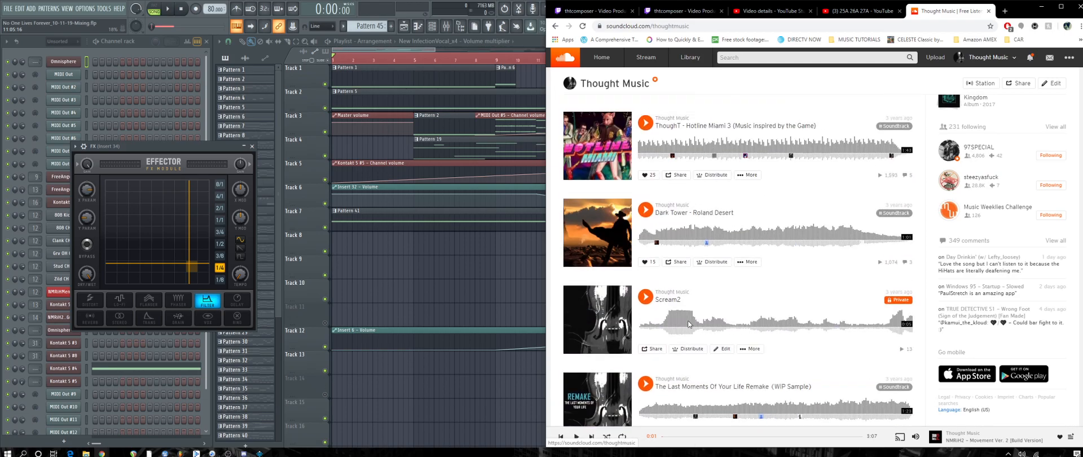
pyautogui.scroll(10, 688, 321)
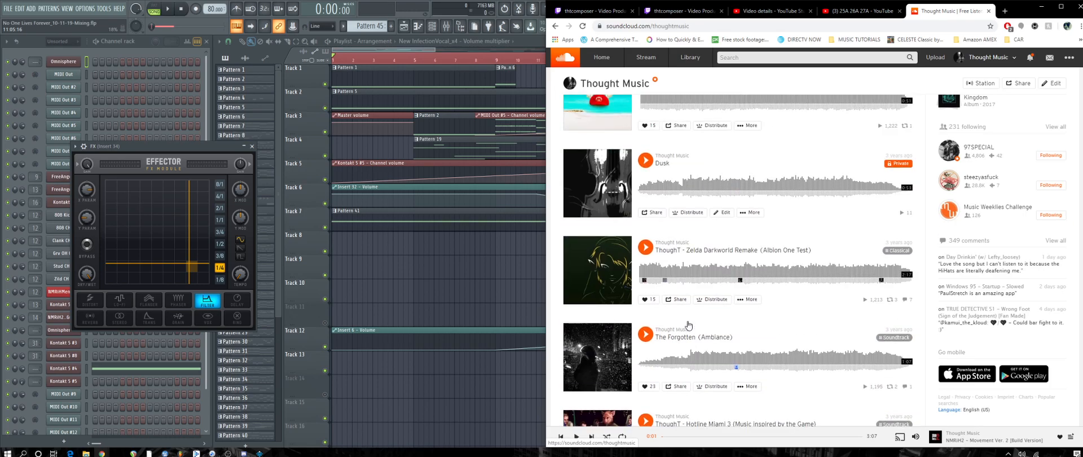
pyautogui.scroll(-10, 685, 324)
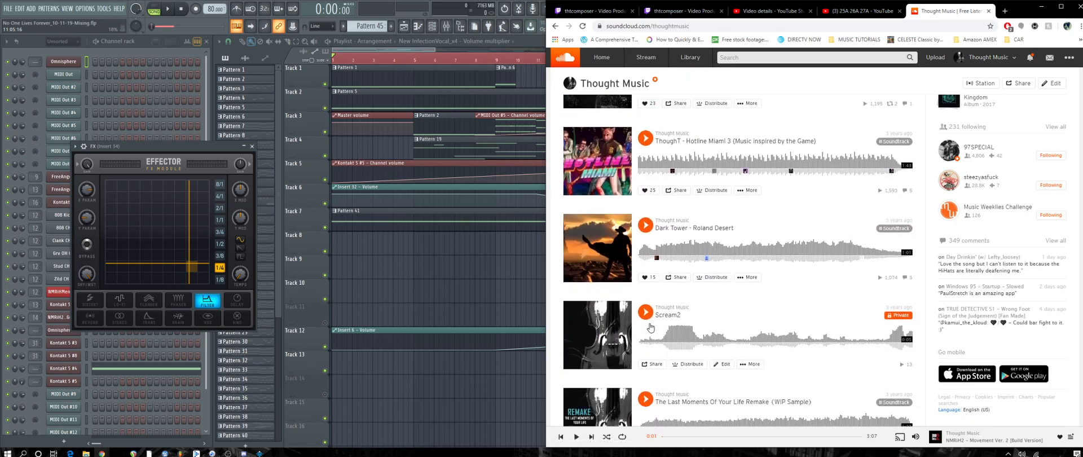
pyautogui.scroll(-10, 649, 326)
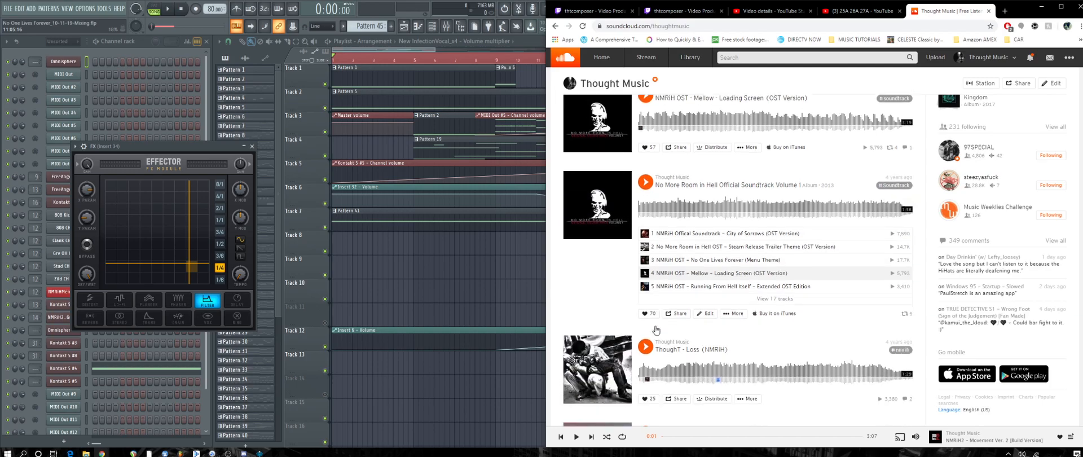
pyautogui.scroll(-3, 634, 325)
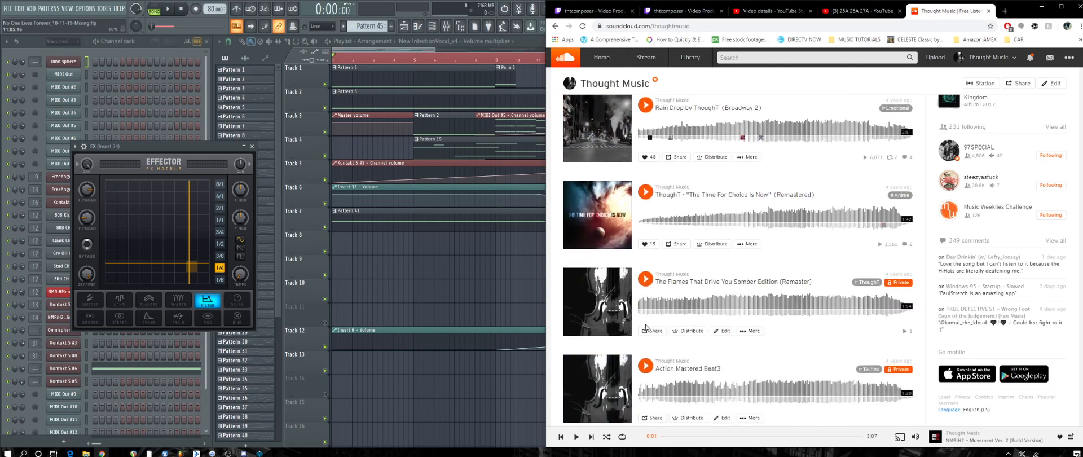
pyautogui.click(647, 111)
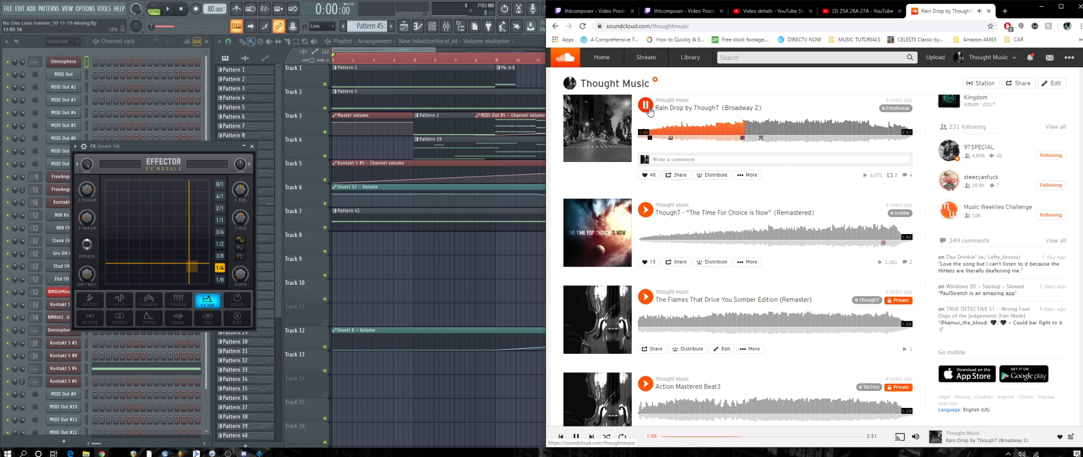
# Look through the profile's older tracks for NMRIH Ambiance - Dark Nights - OST Version and play it.
pyautogui.scroll(-8, 679, 285)
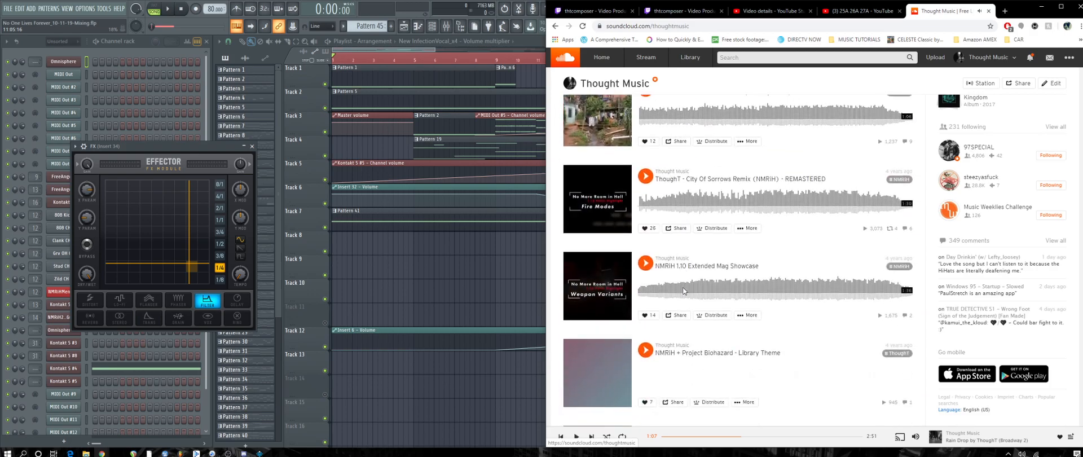
pyautogui.scroll(-10, 736, 281)
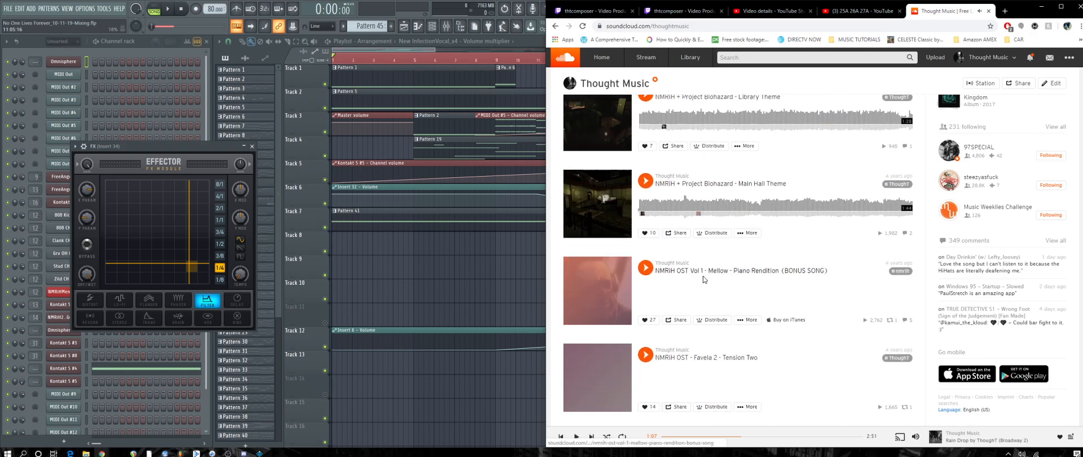
pyautogui.scroll(-10, 693, 277)
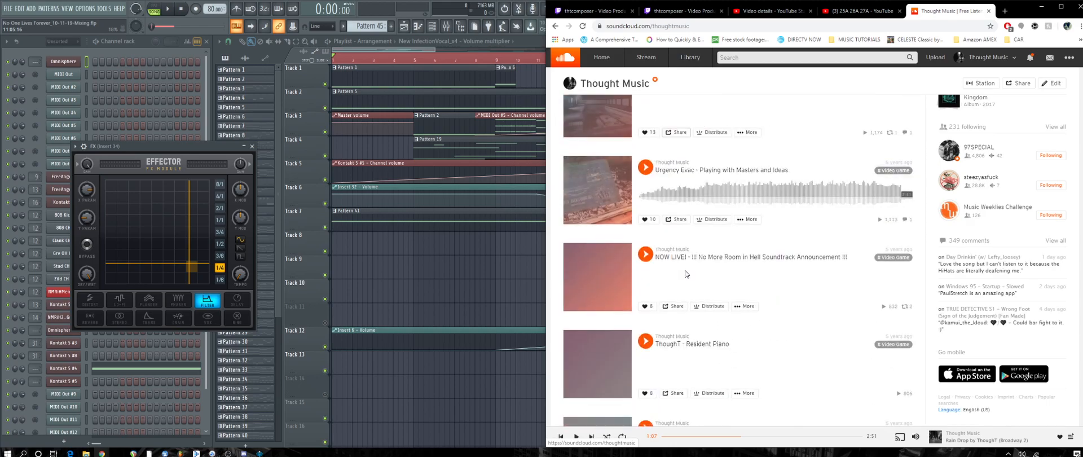
pyautogui.scroll(-3, 686, 270)
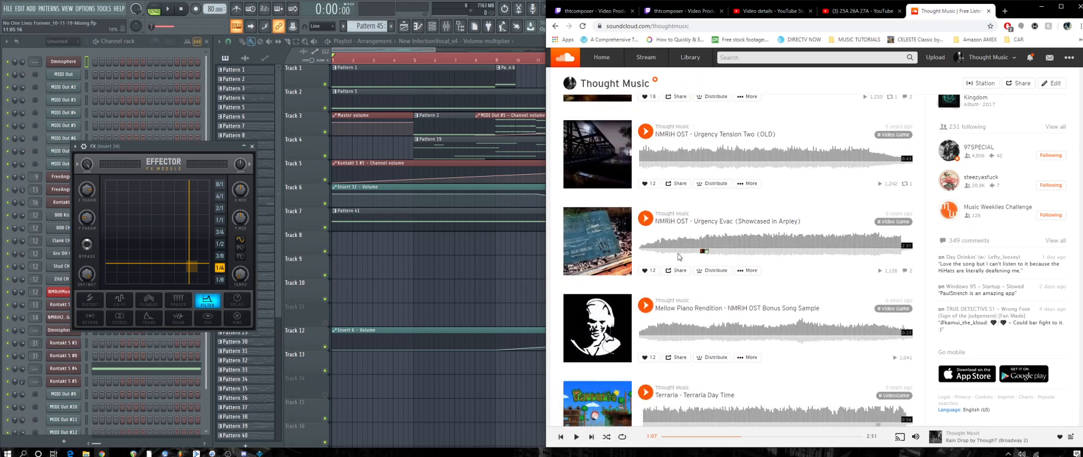
pyautogui.scroll(-10, 678, 260)
pyautogui.scroll(-10, 677, 263)
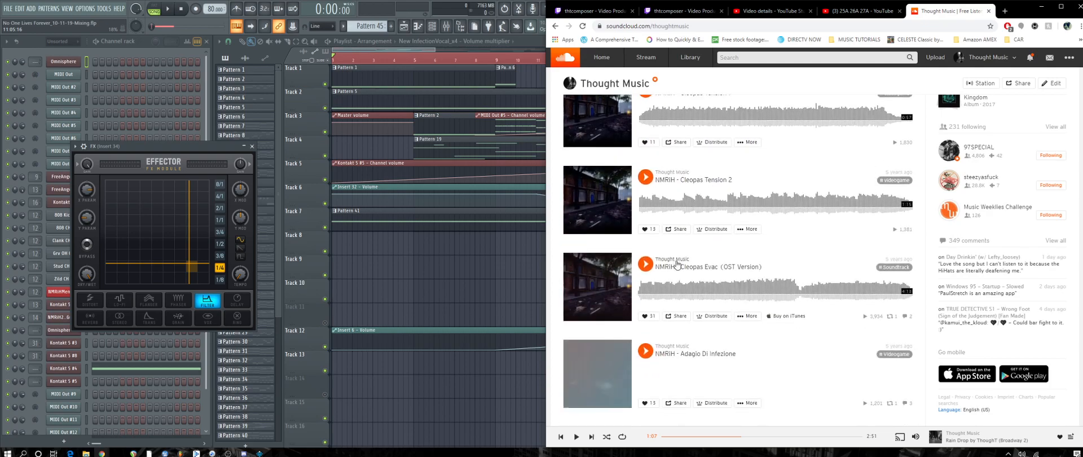
pyautogui.scroll(-10, 677, 264)
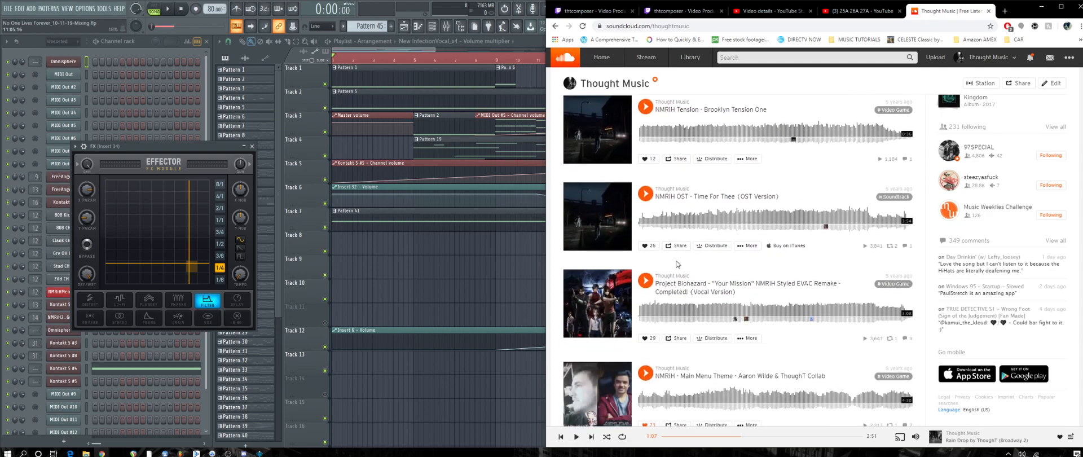
pyautogui.scroll(-10, 677, 262)
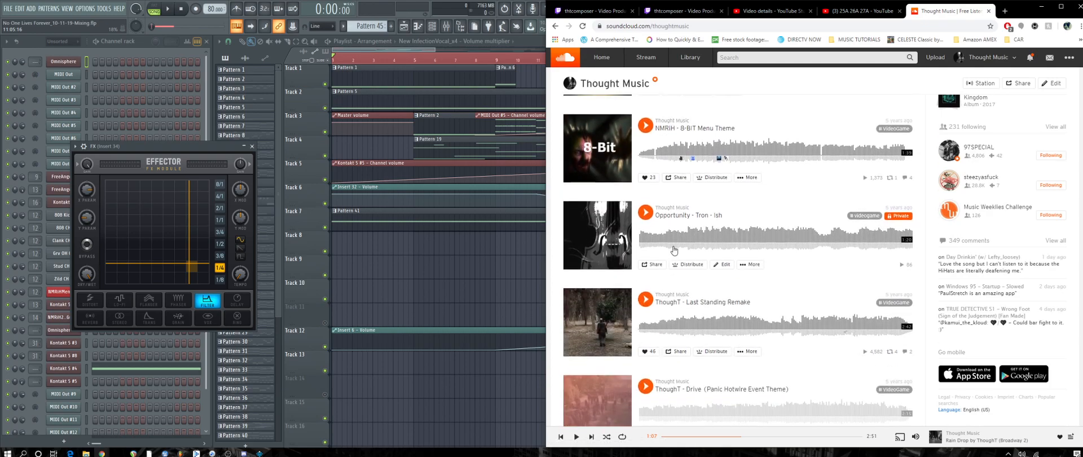
pyautogui.scroll(-10, 697, 269)
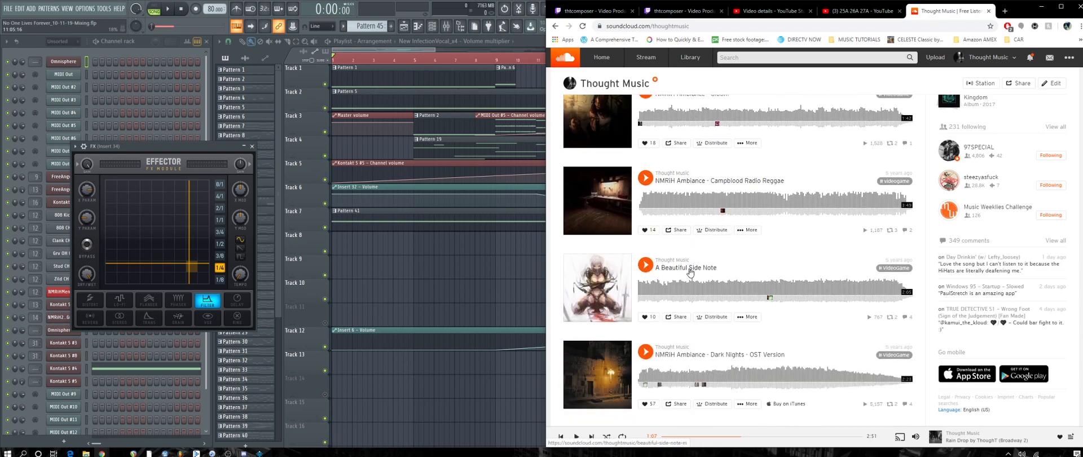
pyautogui.scroll(-5, 691, 271)
pyautogui.scroll(-2, 689, 273)
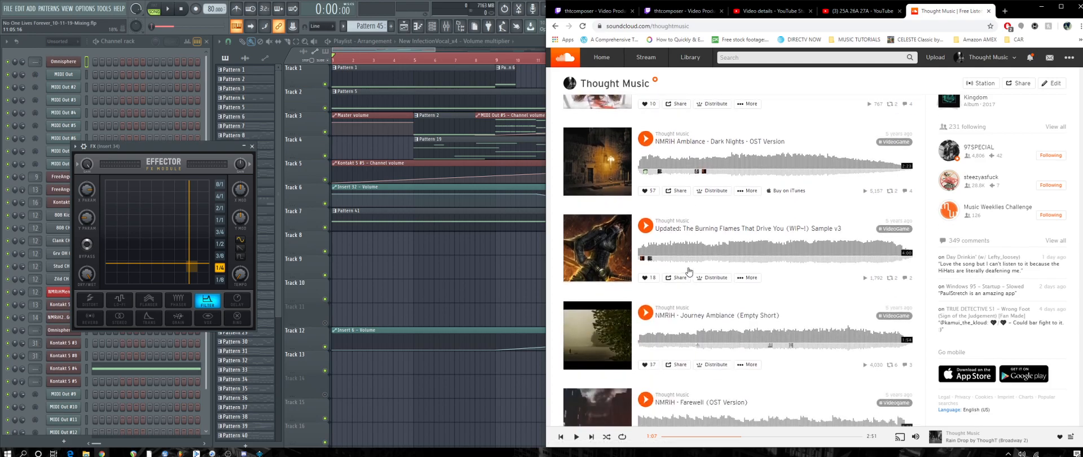
pyautogui.click(645, 140)
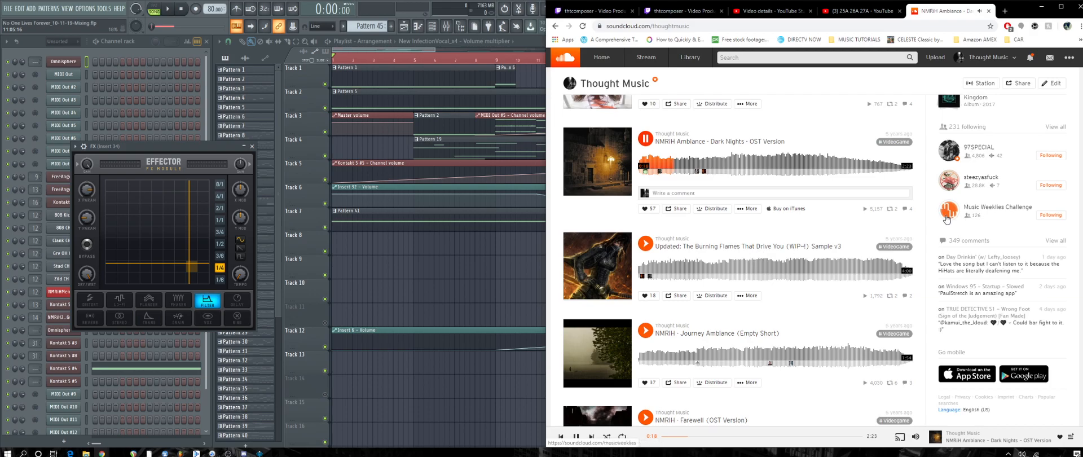
# Check the SoundCloud notifications while the Dark Nights track plays, and pause the track.
pyautogui.moveTo(914, 437)
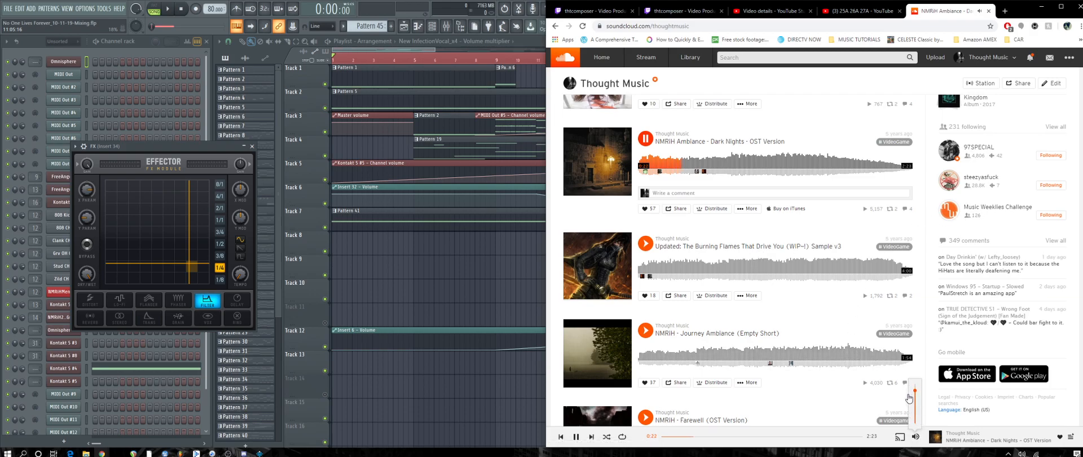
pyautogui.click(1031, 57)
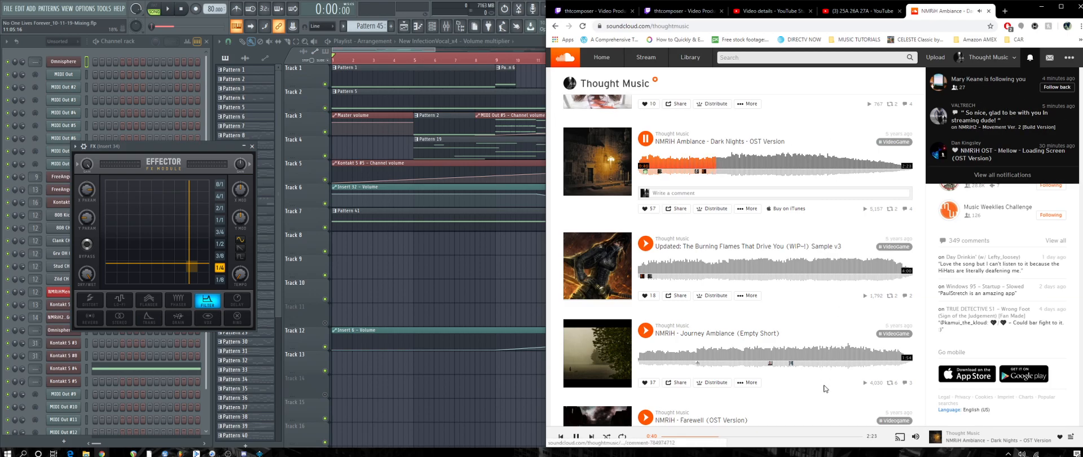
pyautogui.click(645, 138)
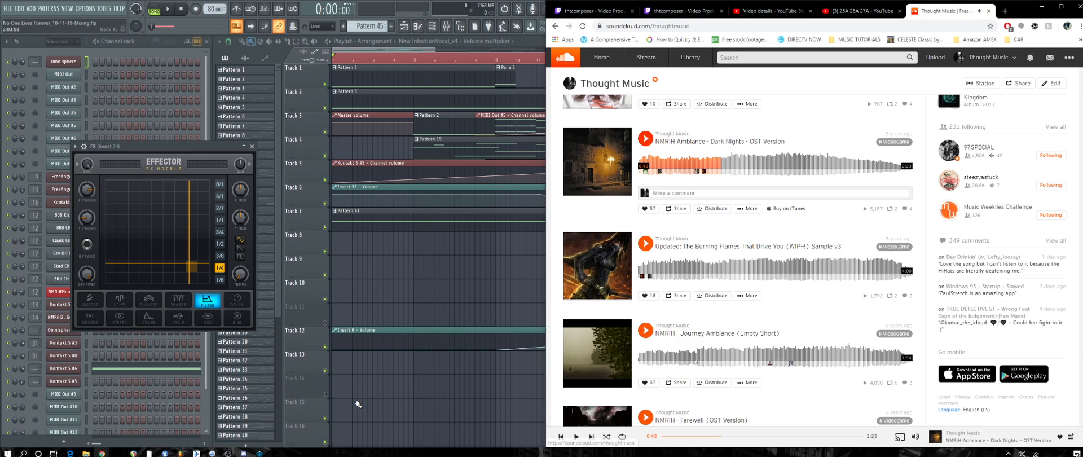
# Return to the 25A 26A 27A video on YouTube, replay part of its middle section and pause it.
pyautogui.click(857, 10)
pyautogui.click(769, 256)
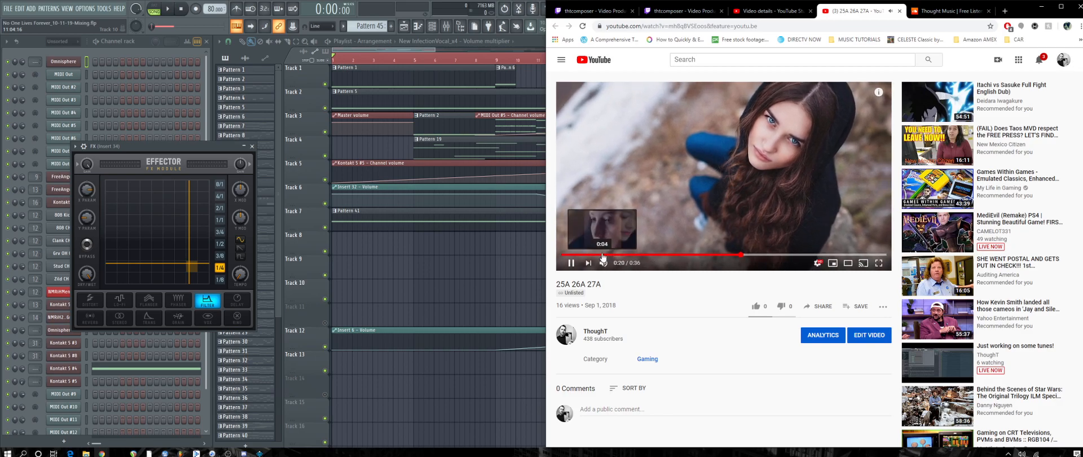
pyautogui.click(571, 264)
pyautogui.click(715, 255)
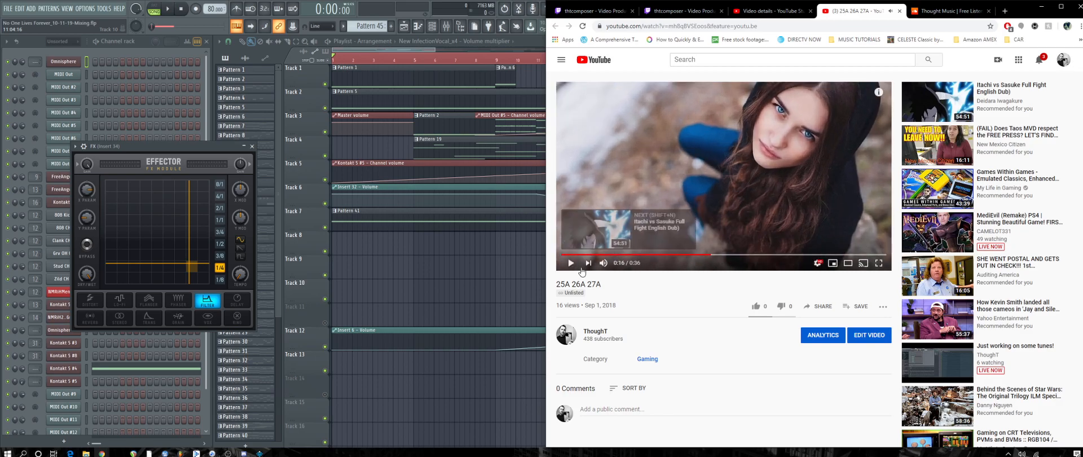
pyautogui.click(571, 264)
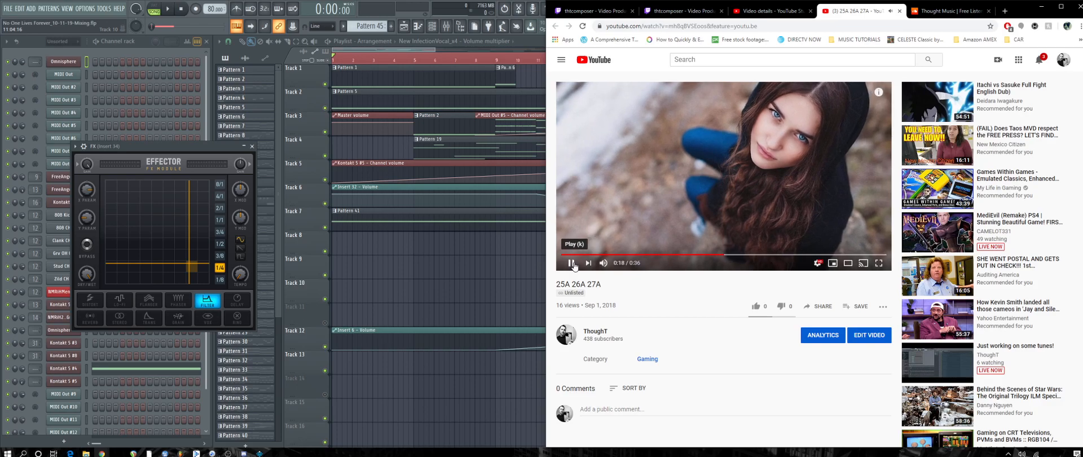
# Return to SoundCloud, replay the opening seconds of the Dark Nights track and pause it.
pyautogui.click(925, 11)
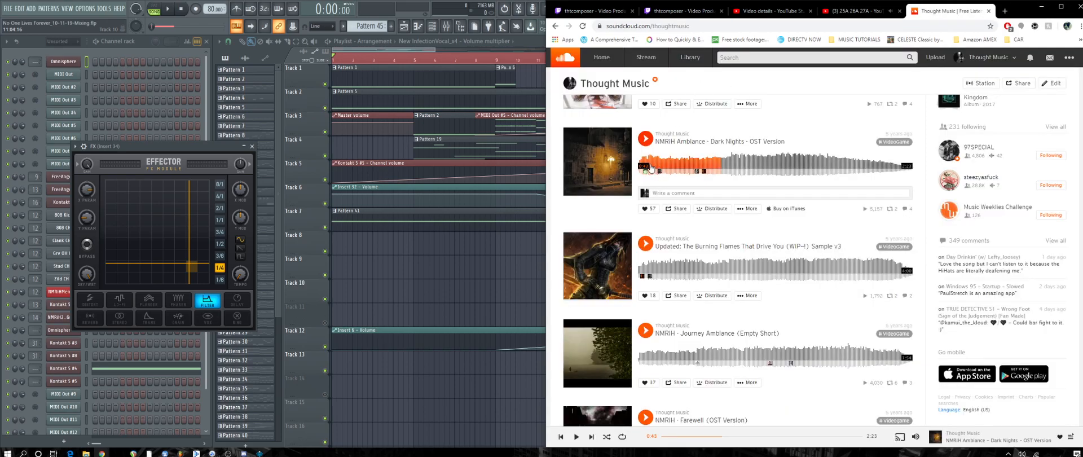
pyautogui.click(650, 137)
pyautogui.click(642, 161)
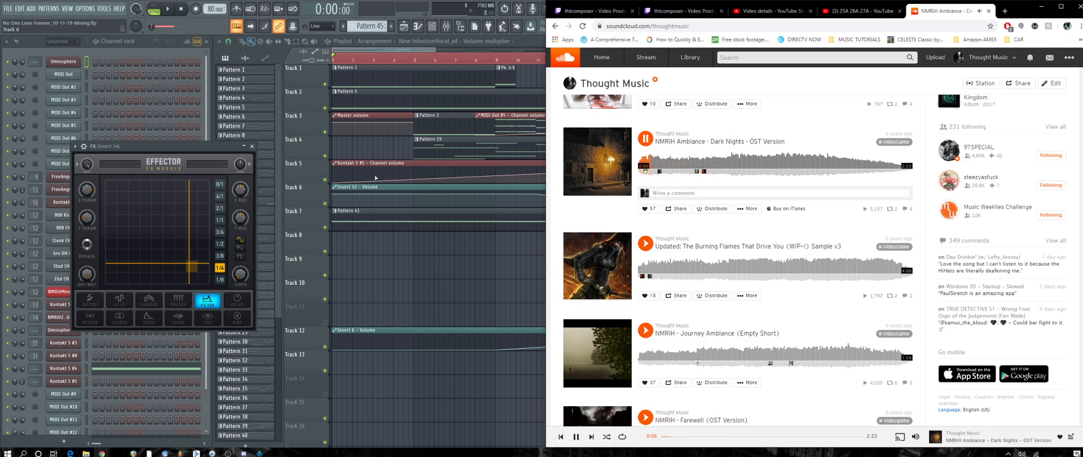
pyautogui.click(645, 137)
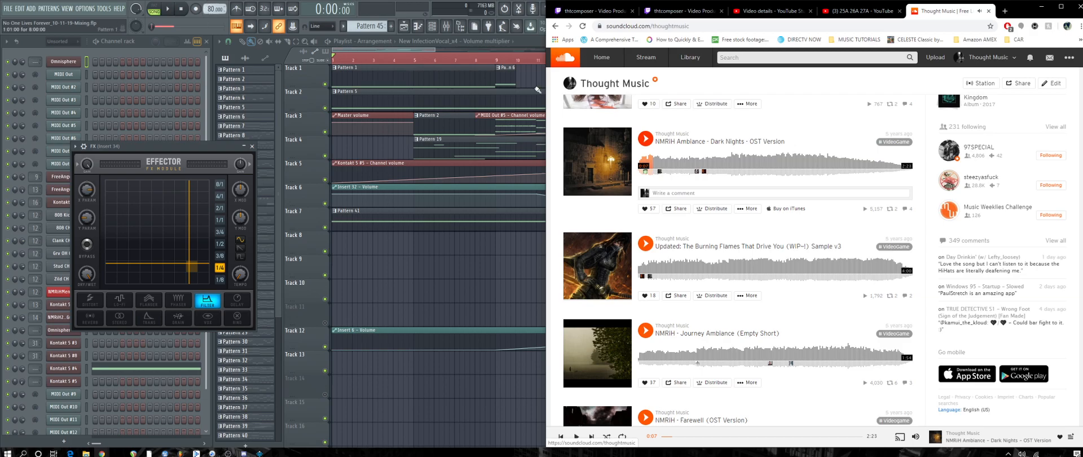
# Switch to FL Studio, show the sample browser and preview several samples, including the 1.07 Menu Theme files.
pyautogui.click(506, 33)
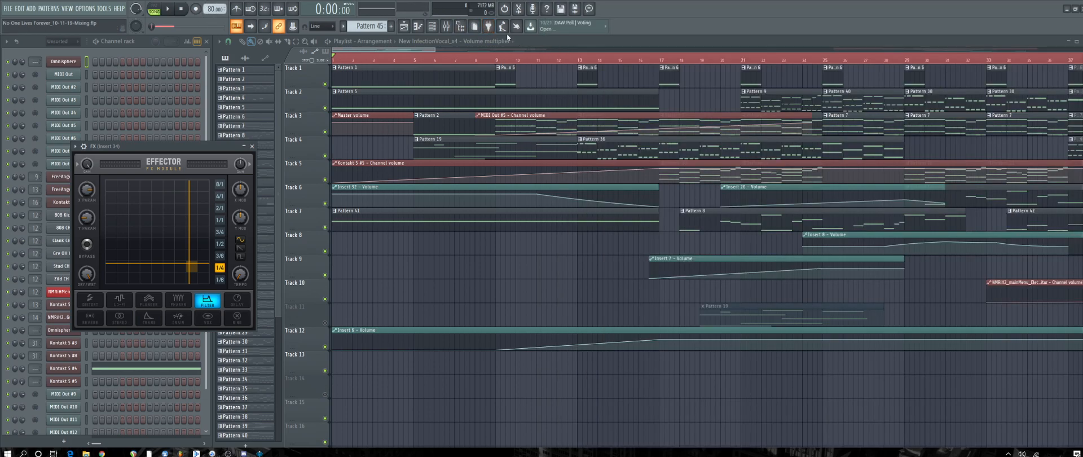
pyautogui.click(474, 26)
pyautogui.scroll(-10, 41, 381)
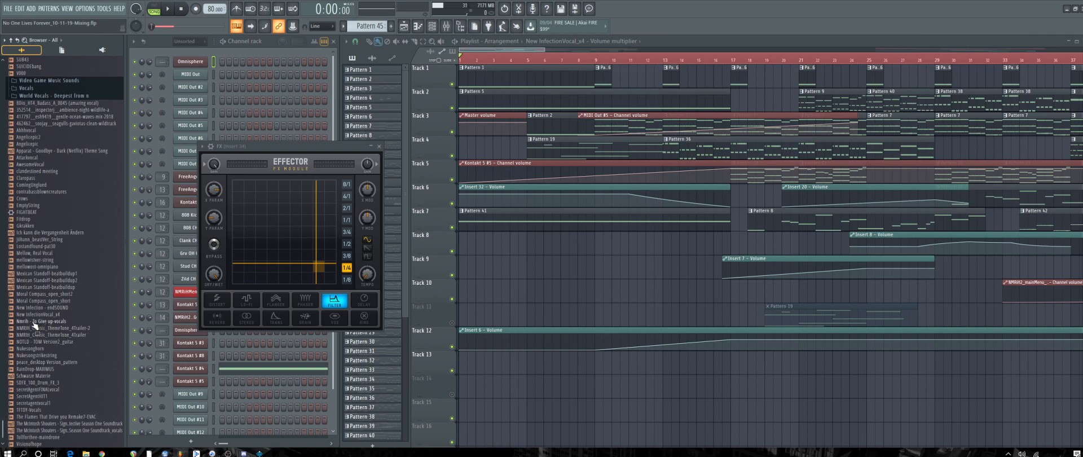
pyautogui.scroll(8, 67, 229)
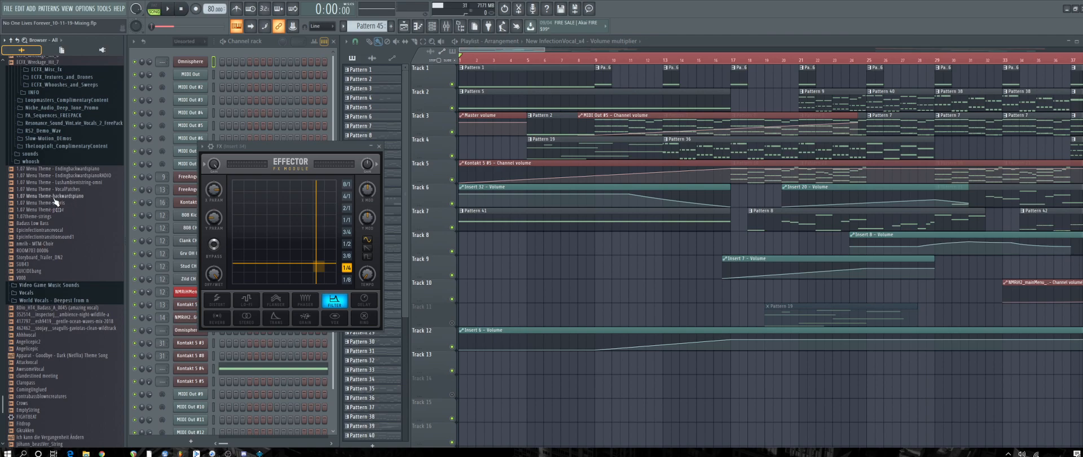
pyautogui.click(35, 169)
pyautogui.click(63, 182)
pyautogui.click(72, 189)
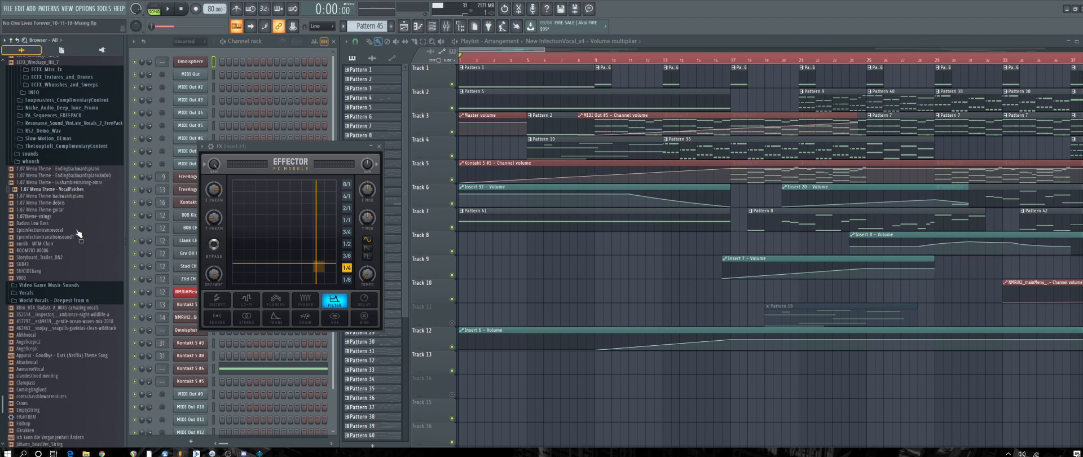
pyautogui.click(78, 196)
pyautogui.click(52, 203)
pyautogui.click(68, 211)
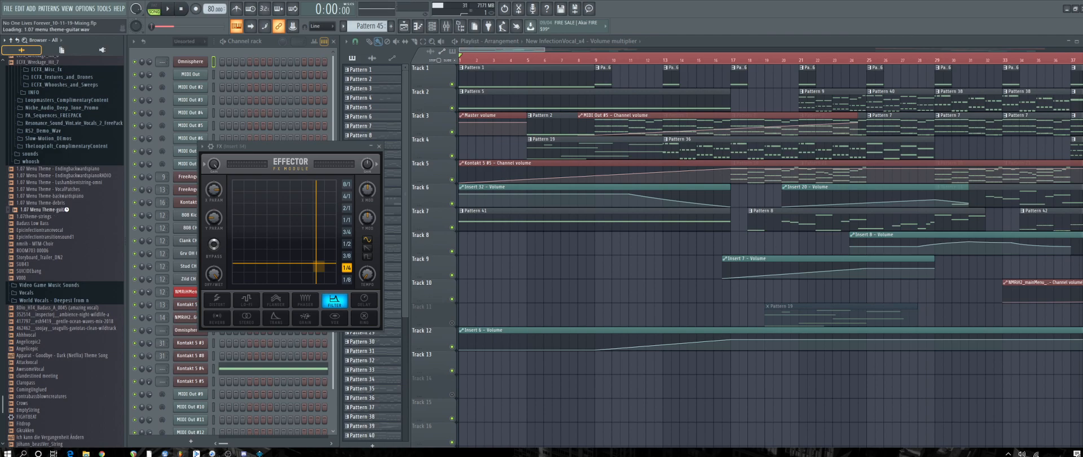
pyautogui.click(43, 273)
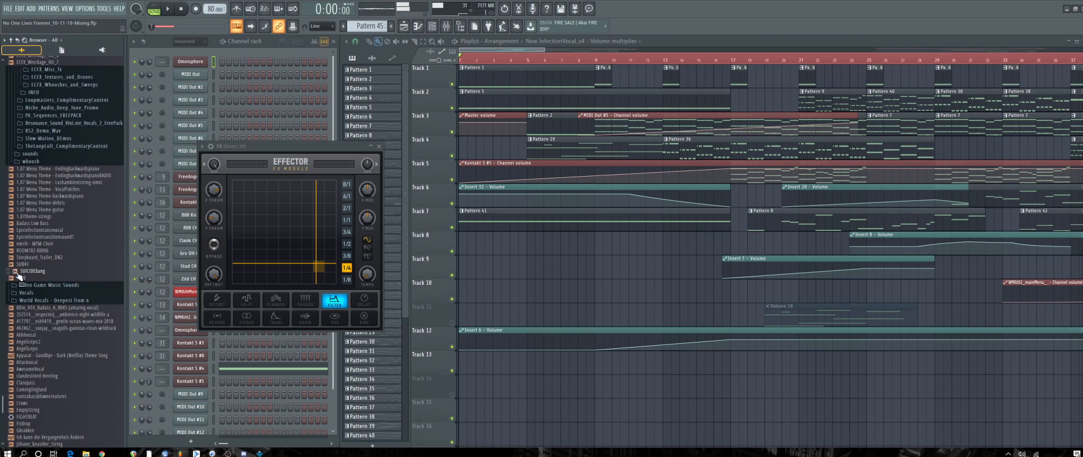
# Place the Storyboard_Trailer_DN2 sample at the start of Track 10 and open its channel settings.
pyautogui.click(40, 258)
pyautogui.moveTo(32, 261); pyautogui.dragTo(461, 279)
pyautogui.doubleClick(498, 279)
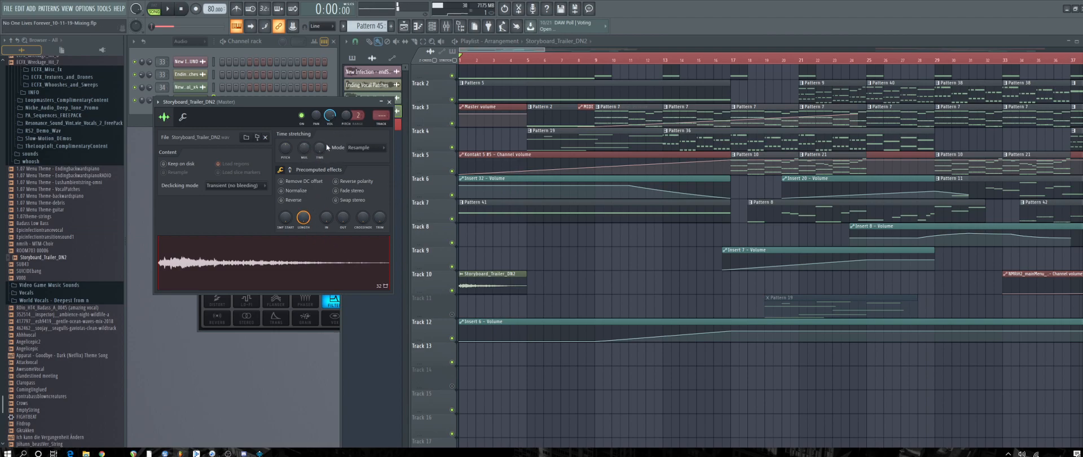
# Stretch the Storyboard_Trailer_DN2 sample to 12 bars, normalize it and preview its sound.
pyautogui.moveTo(326, 143); pyautogui.dragTo(326, 126)
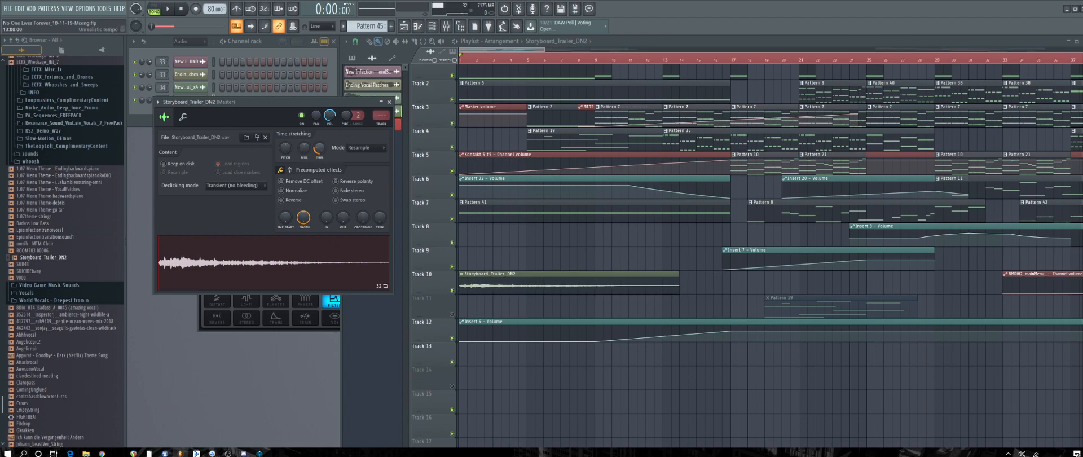
pyautogui.click(281, 191)
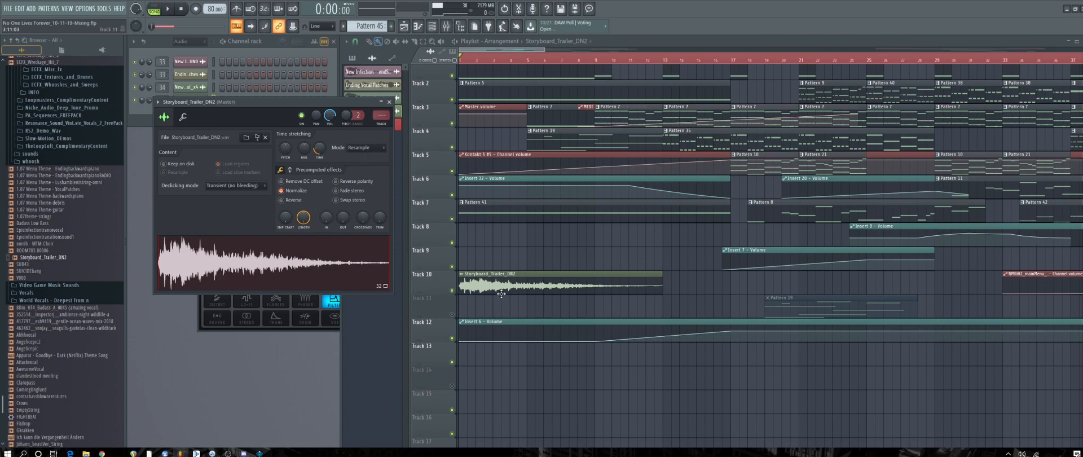
pyautogui.click(268, 264)
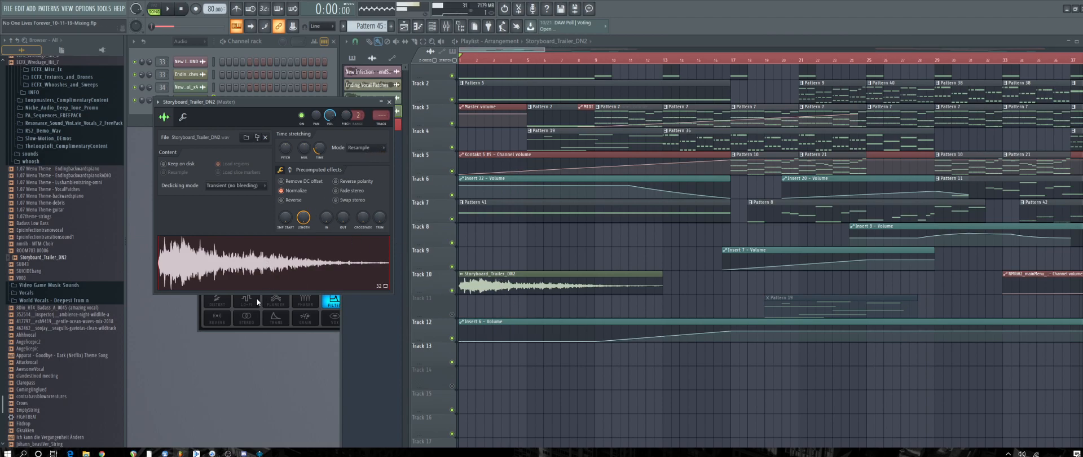
pyautogui.click(181, 10)
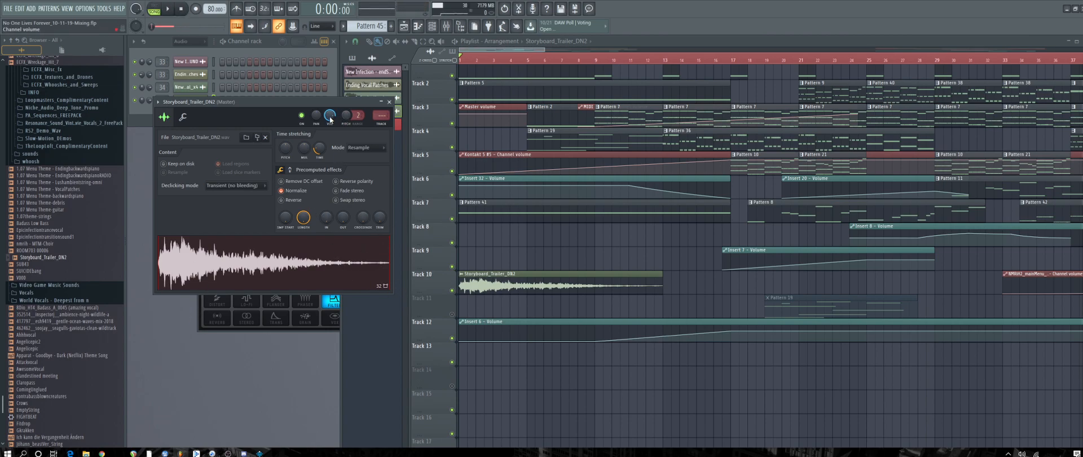
# Lower the sample's channel volume, shorten its stretched length to 8 bars and preview it.
pyautogui.moveTo(331, 119); pyautogui.dragTo(330, 122)
pyautogui.moveTo(330, 116); pyautogui.dragTo(330, 116)
pyautogui.moveTo(303, 221); pyautogui.dragTo(306, 244)
pyautogui.click(337, 257)
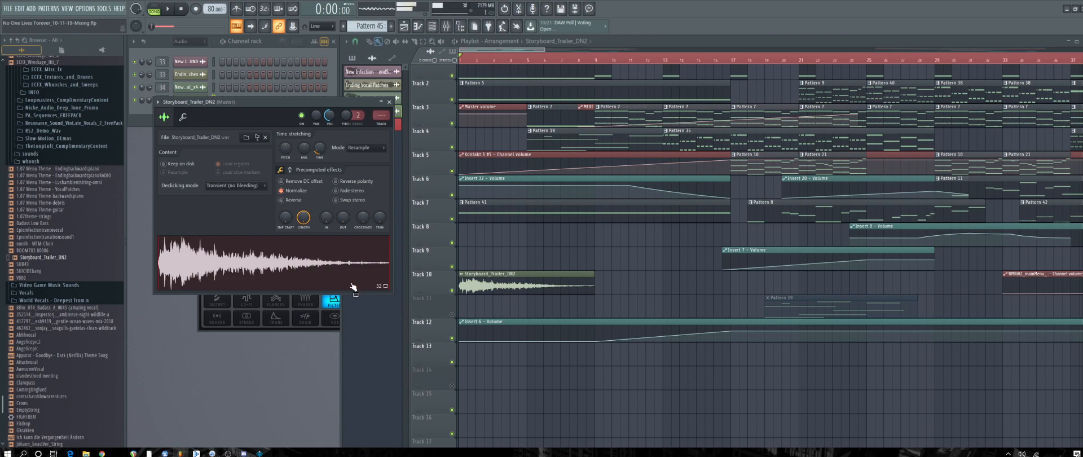
# Try the Swap stereo effect on the sample, preview the waveform and stop the sound.
pyautogui.click(336, 200)
pyautogui.click(335, 200)
pyautogui.click(322, 275)
pyautogui.click(183, 13)
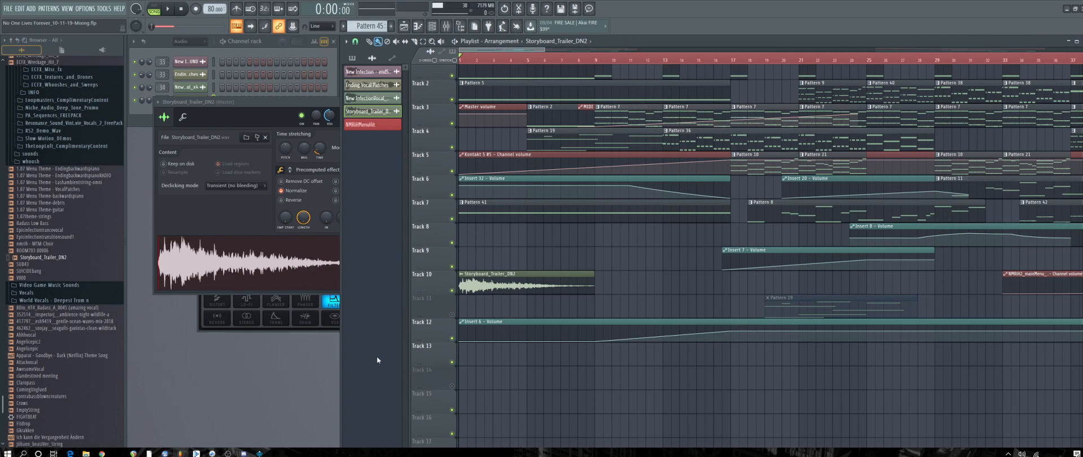
# Set the channel rack filter to All and delete the Storyboard_Trailer_DN2 clip from Track 10.
pyautogui.press('F6')
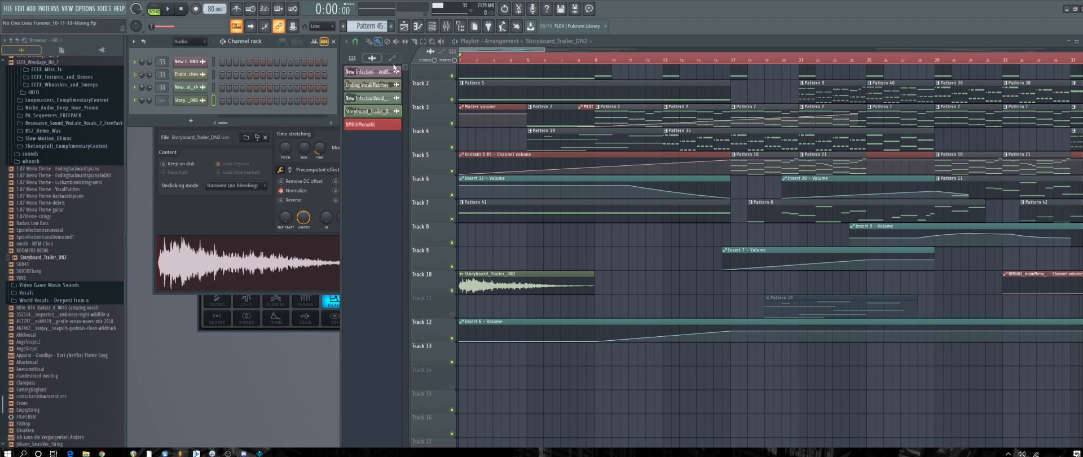
pyautogui.click(186, 41)
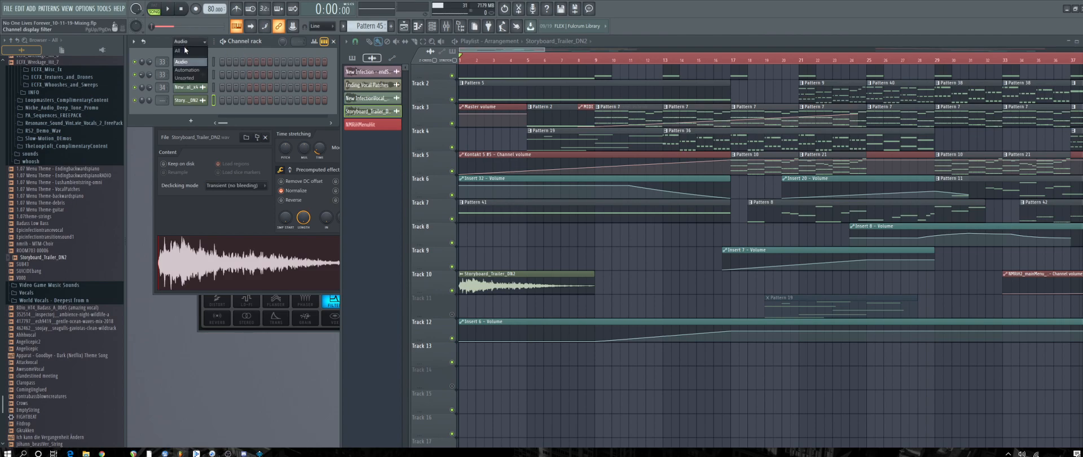
pyautogui.click(187, 50)
pyautogui.rightClick(529, 293)
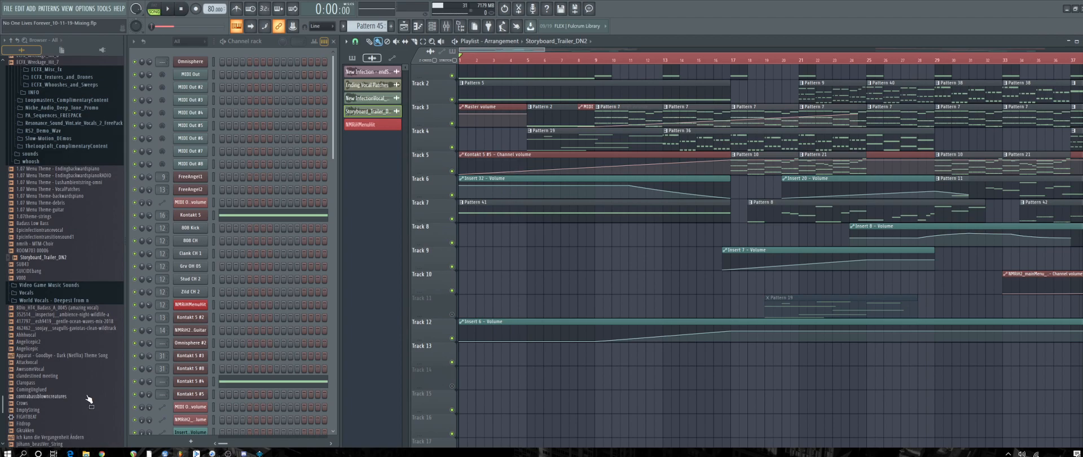
# Find the TFTDY-Vocals sample, add it to the playlist and place it on Track 10 at about bar 89.
pyautogui.scroll(-10, 89, 402)
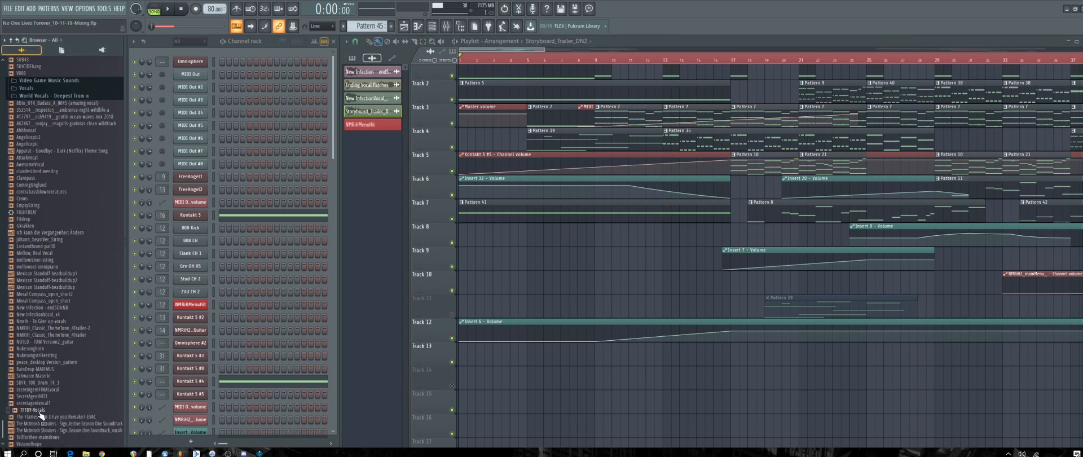
pyautogui.moveTo(35, 413); pyautogui.dragTo(569, 392)
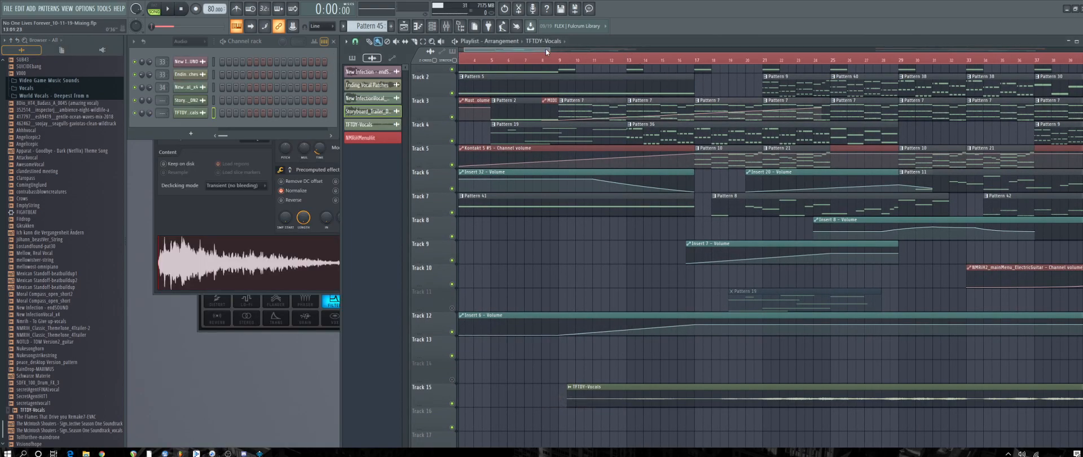
pyautogui.scroll(-5, 546, 48)
pyautogui.moveTo(545, 388); pyautogui.dragTo(835, 283)
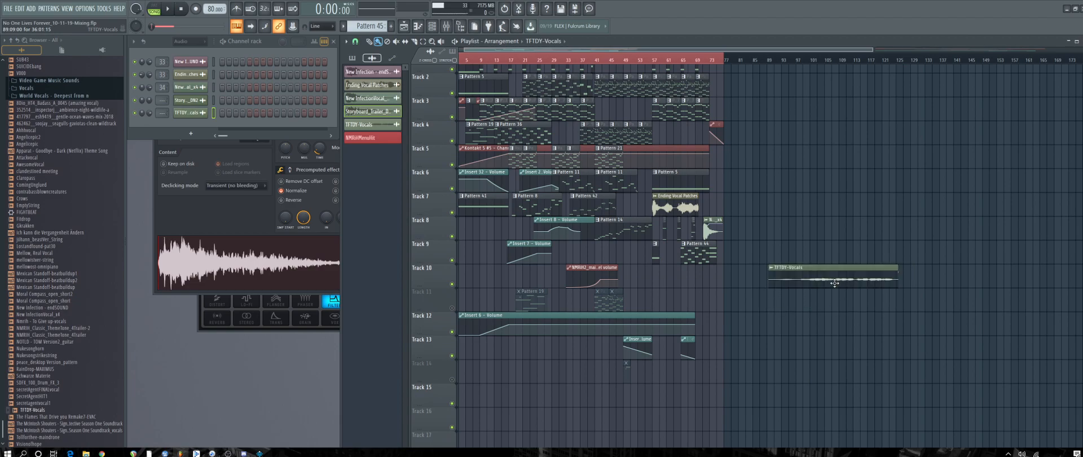
# Move the Master volume automation clip on Track 4 out to bar 145 and play the TFTDY-Vocals clip from bar 97.
pyautogui.click(796, 55)
pyautogui.press('space')
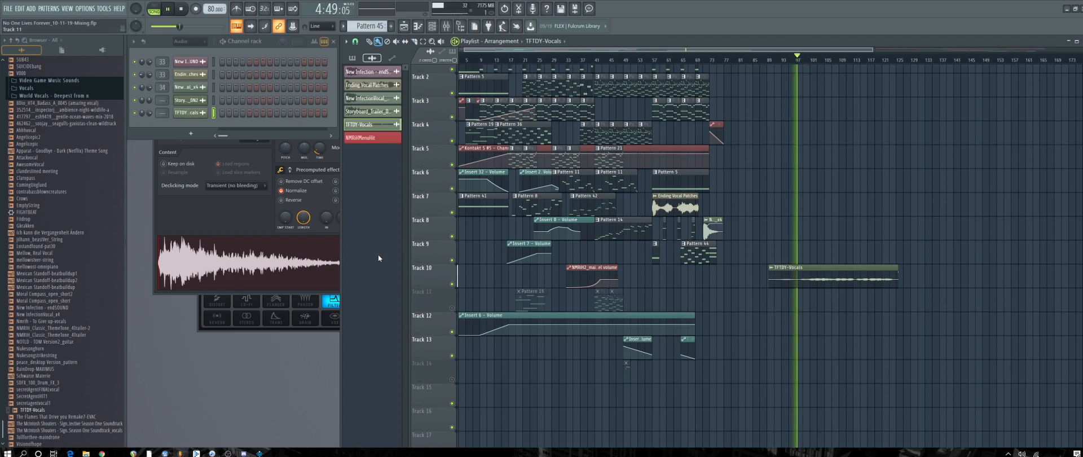
pyautogui.press('space')
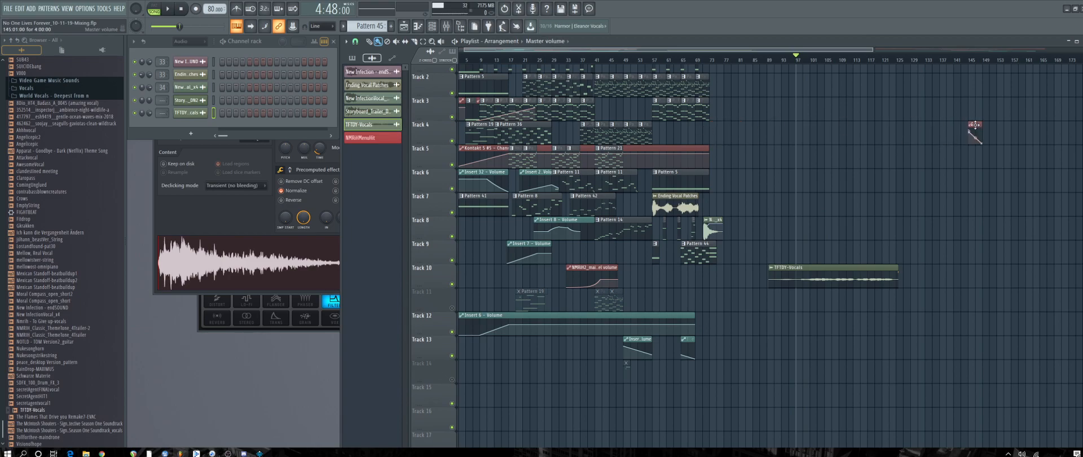
pyautogui.click(974, 124)
pyautogui.press('space')
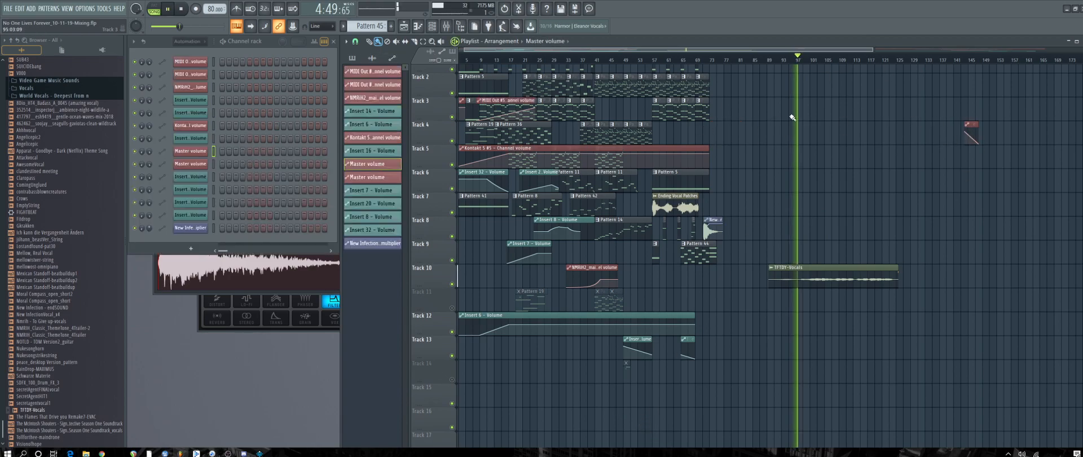
# Listen to the TFTDY-Vocals clip, stop playback and delete the clip from Track 10.
pyautogui.scroll(5, 770, 80)
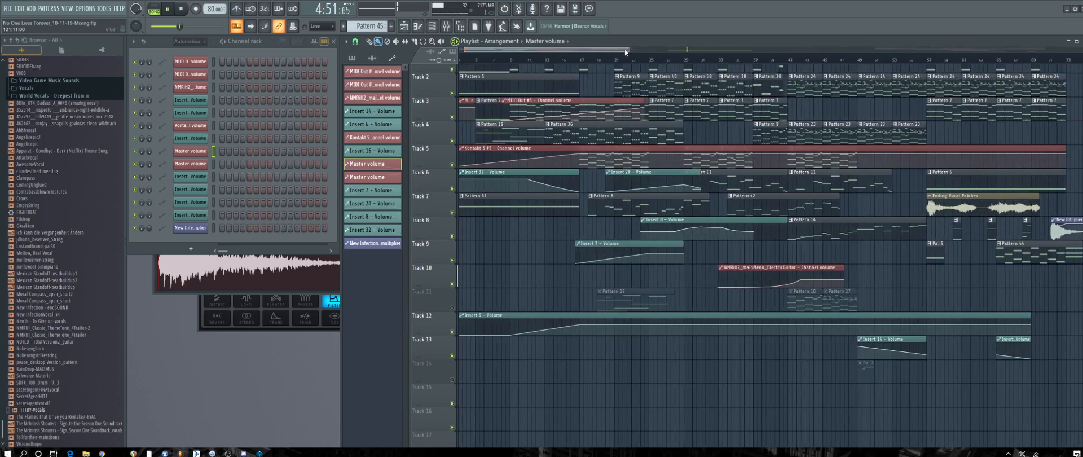
pyautogui.moveTo(769, 81); pyautogui.dragTo(771, 81)
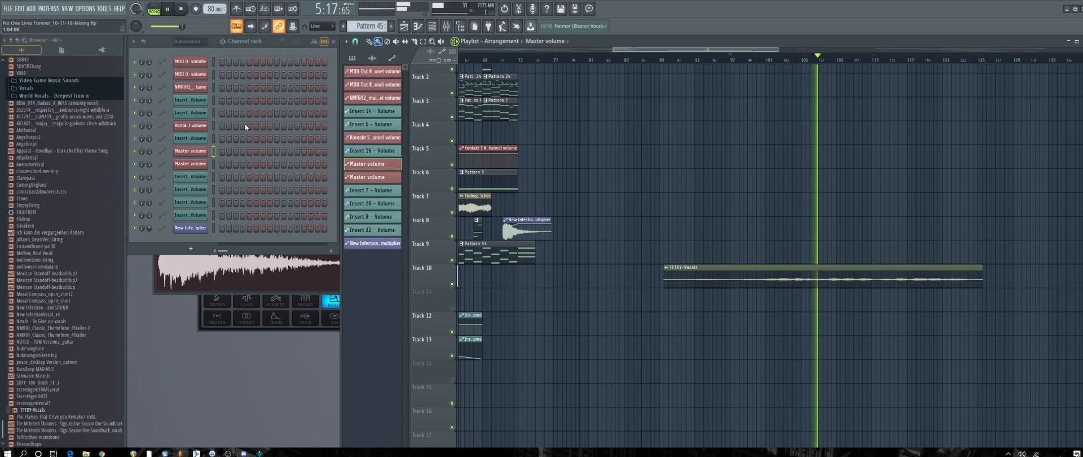
pyautogui.press('space')
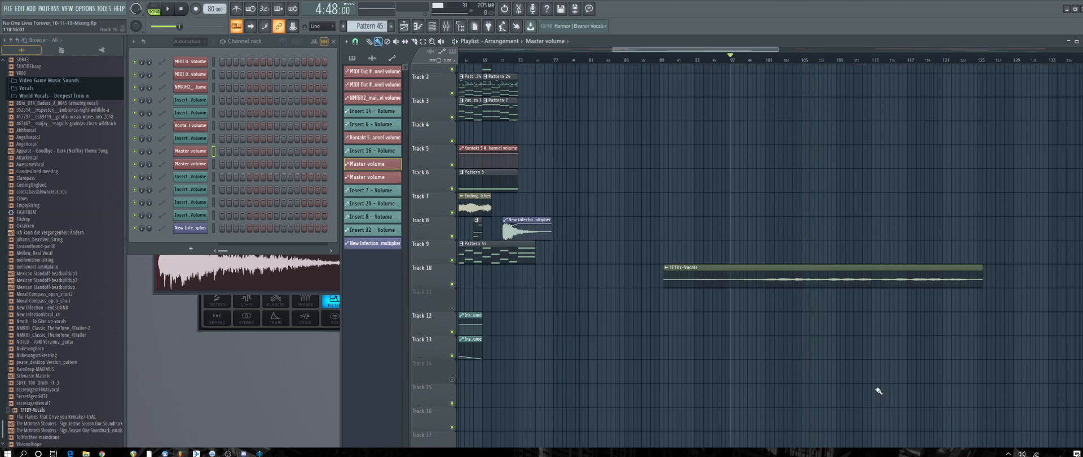
pyautogui.rightClick(776, 284)
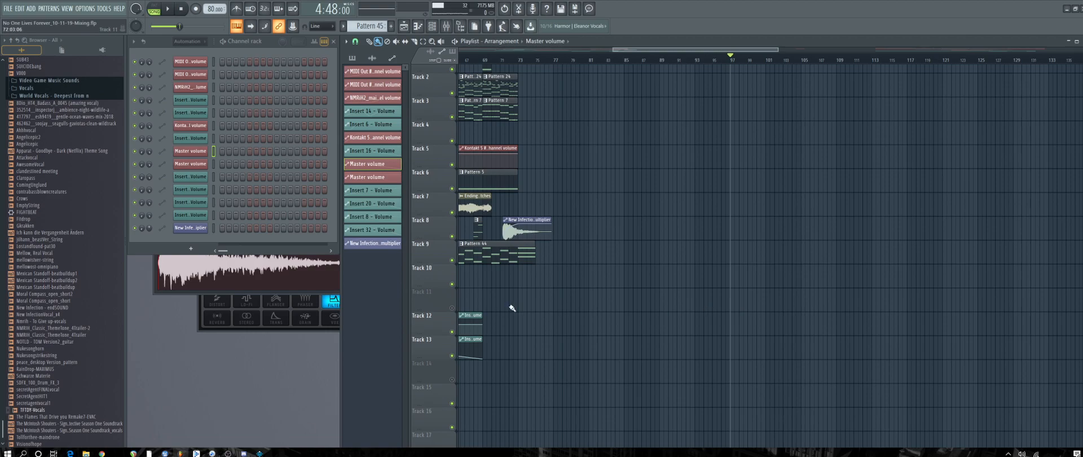
# Play the song from the beginning and set the channel rack filter to All.
pyautogui.hscroll(-10, 747, 50)
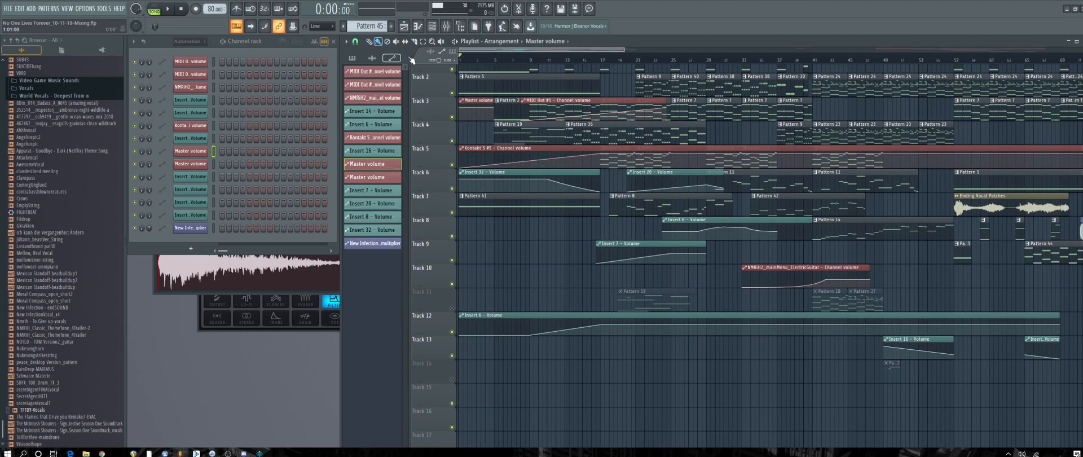
pyautogui.moveTo(621, 51); pyautogui.dragTo(688, 50)
pyautogui.scroll(1, 1021, 67)
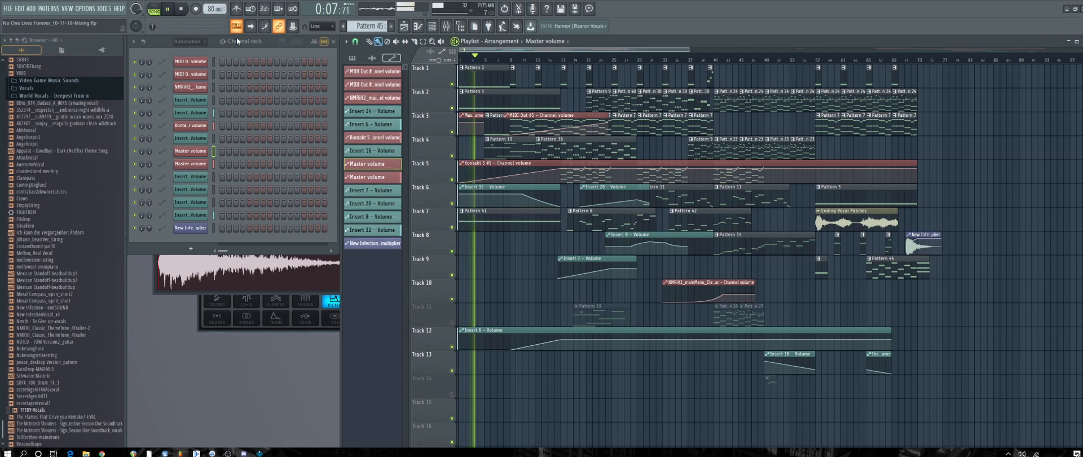
pyautogui.click(194, 41)
pyautogui.click(195, 52)
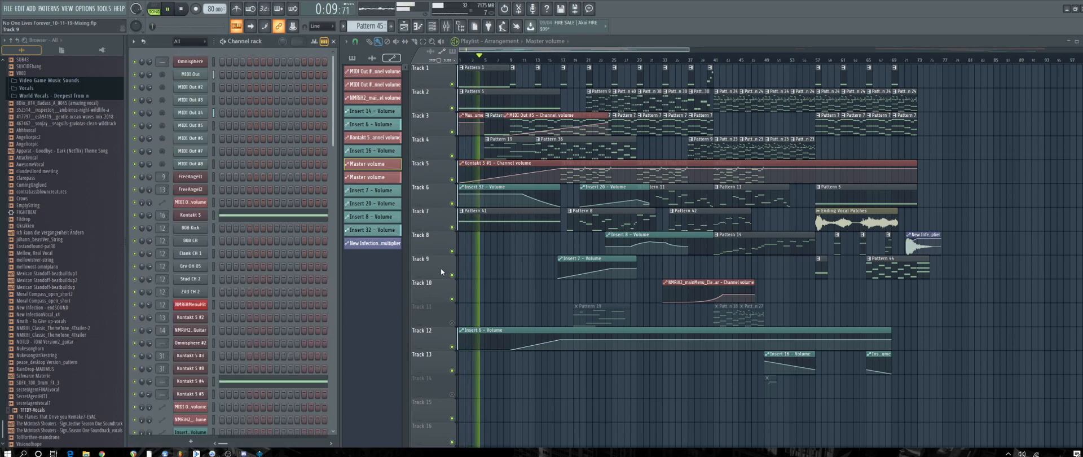
# Select Pattern 1 on Track 1, jump playback to bar 17 and examine the arrangement while listening.
pyautogui.click(482, 72)
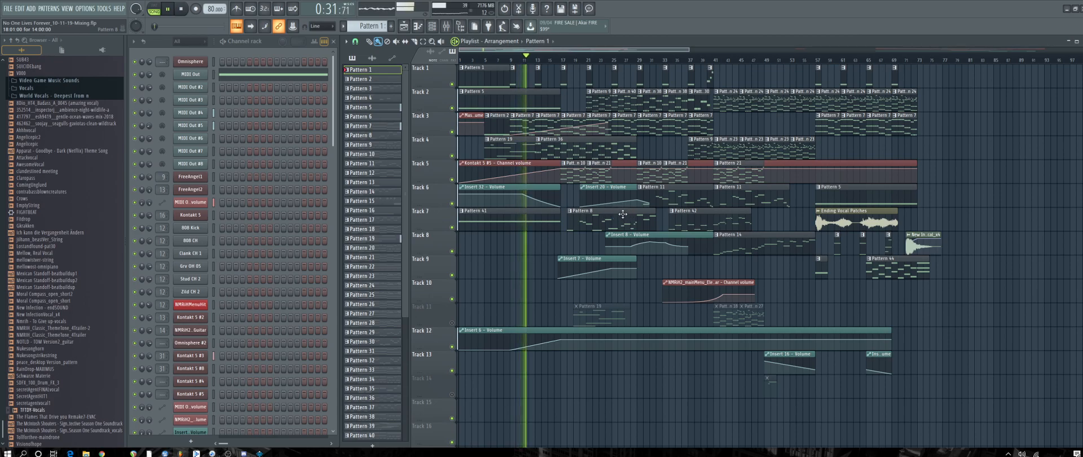
pyautogui.click(564, 61)
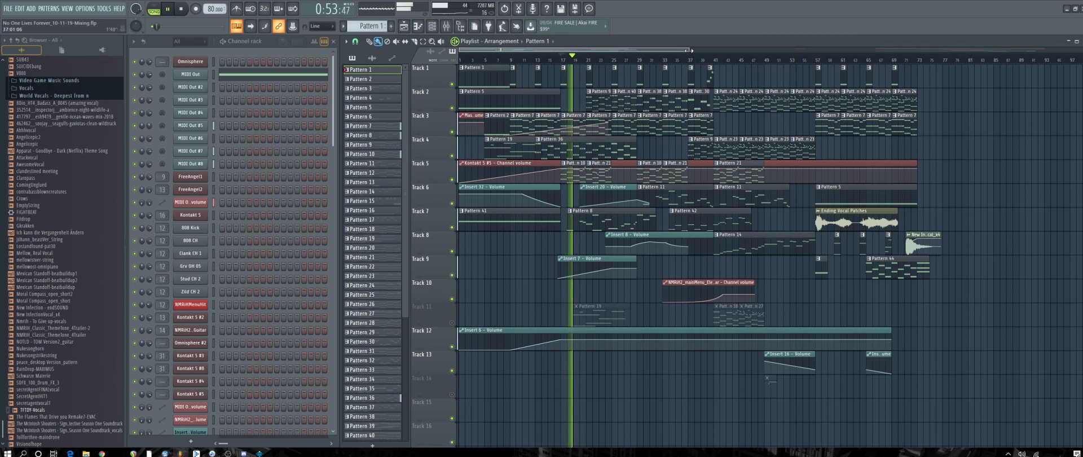
pyautogui.moveTo(690, 50); pyautogui.dragTo(566, 49)
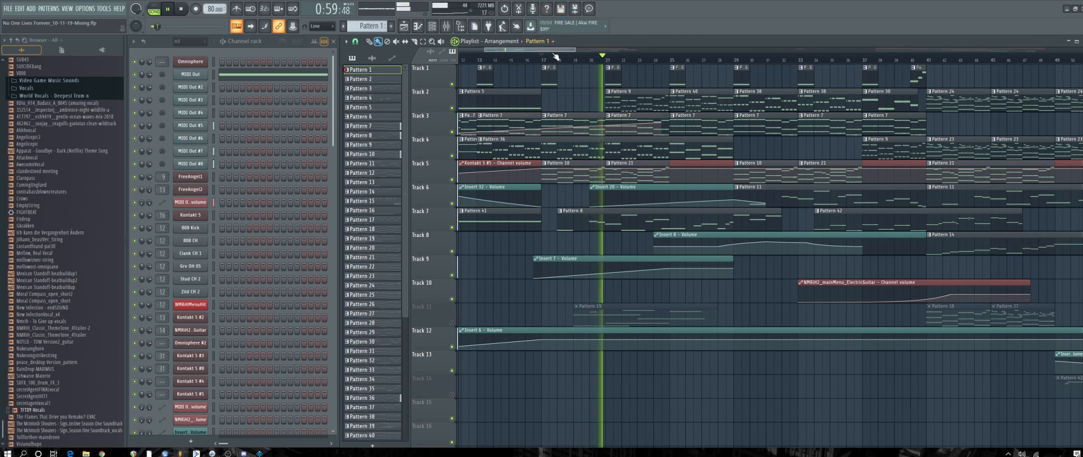
pyautogui.moveTo(551, 51); pyautogui.dragTo(601, 69)
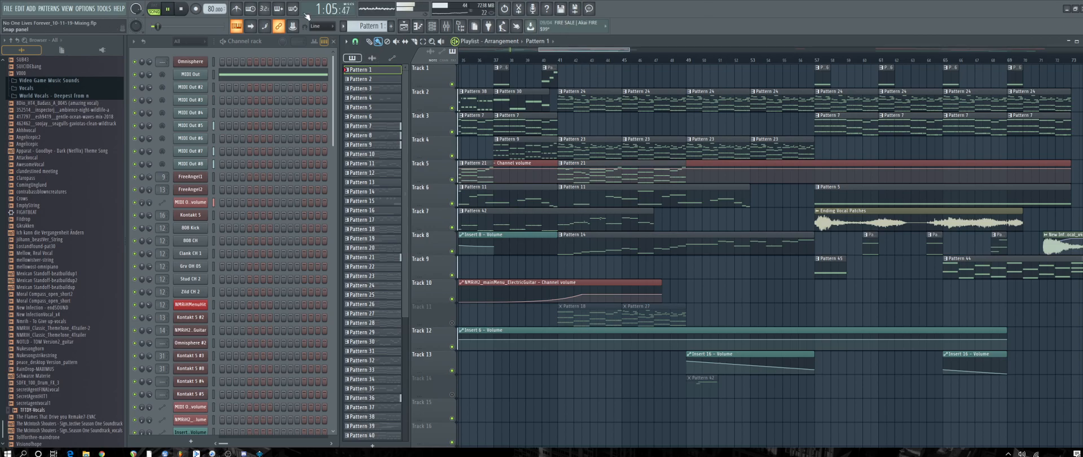
pyautogui.moveTo(574, 50); pyautogui.dragTo(526, 55)
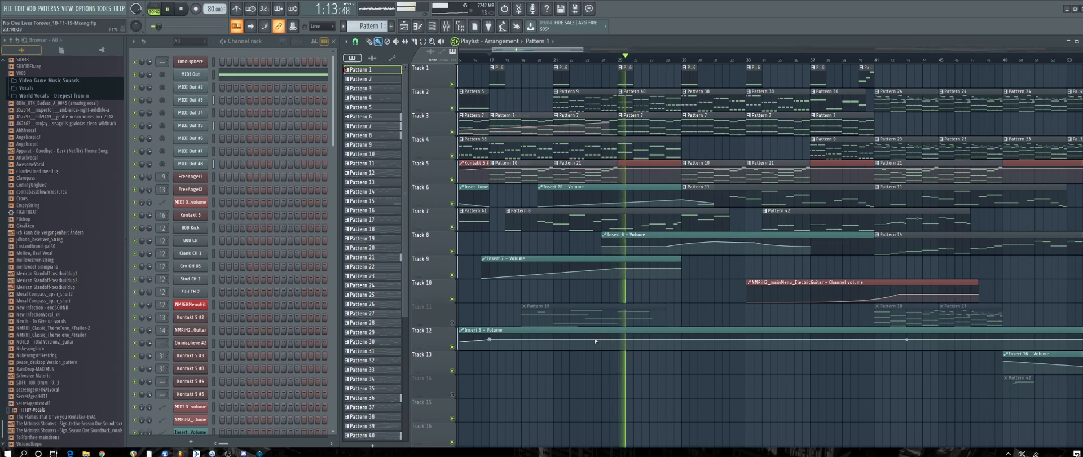
pyautogui.moveTo(583, 50); pyautogui.dragTo(604, 50)
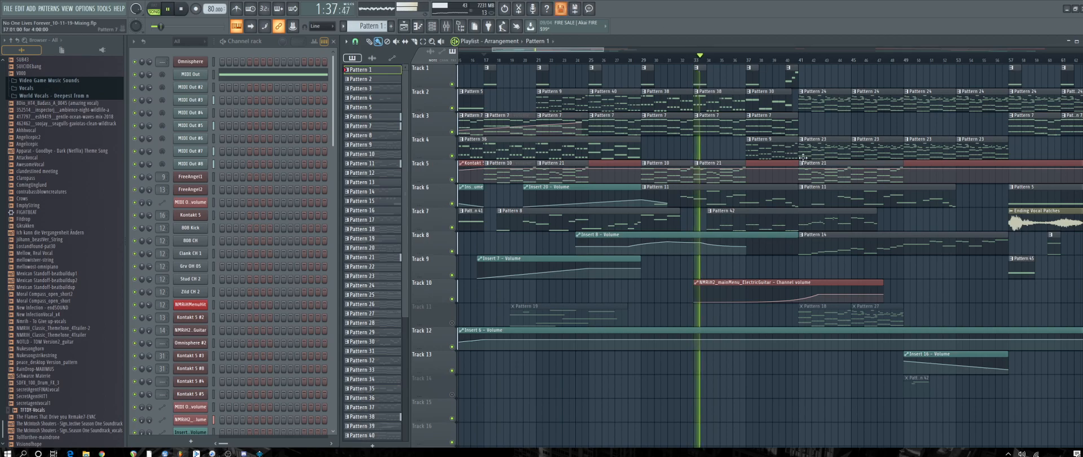
# Select Pattern 11 on Track 6, inspect its MIDI Out #8 notes in the piano roll and close it.
pyautogui.click(705, 202)
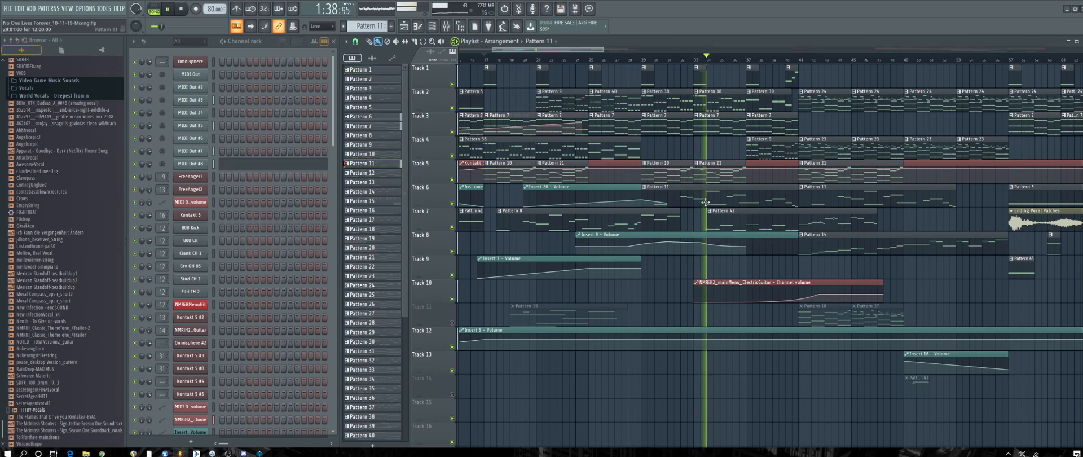
pyautogui.click(304, 164)
pyautogui.scroll(5, 506, 201)
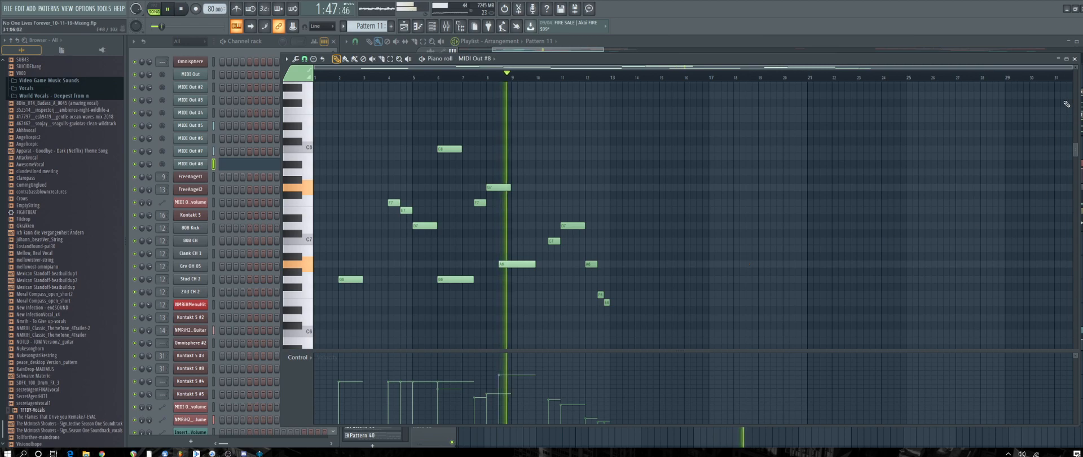
pyautogui.click(1074, 59)
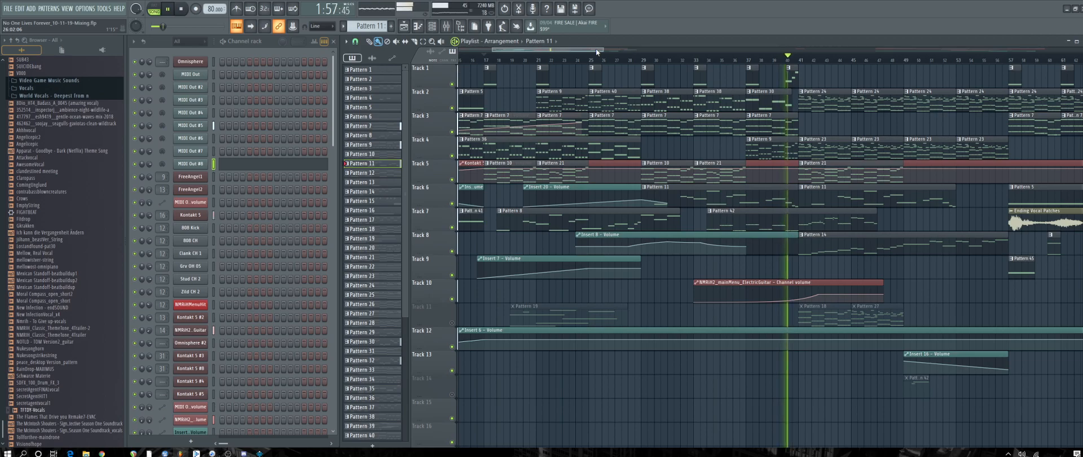
# Select Pattern 42 on Track 7, examine the NMRiH2_mainMenu_ElectricGuitar notes in the piano roll during playback and close it.
pyautogui.moveTo(590, 49); pyautogui.dragTo(634, 59)
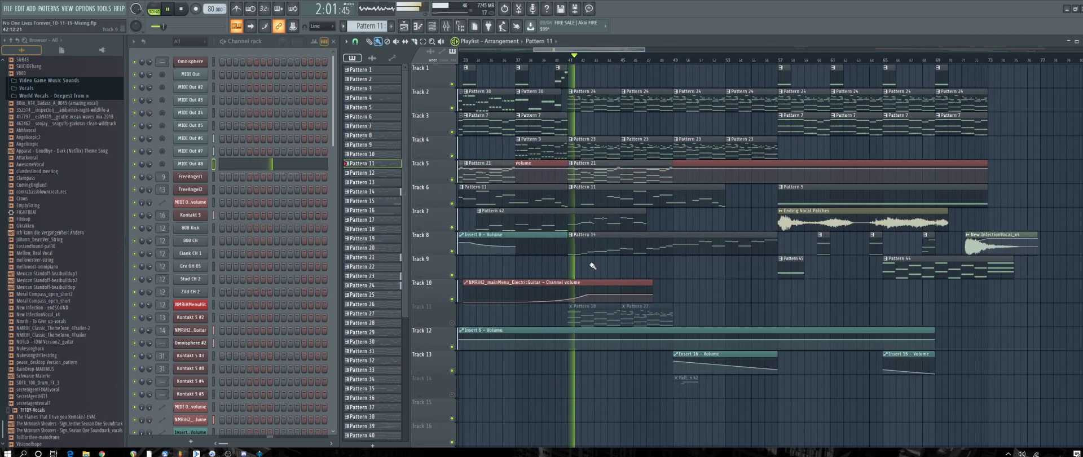
pyautogui.click(582, 224)
pyautogui.click(318, 332)
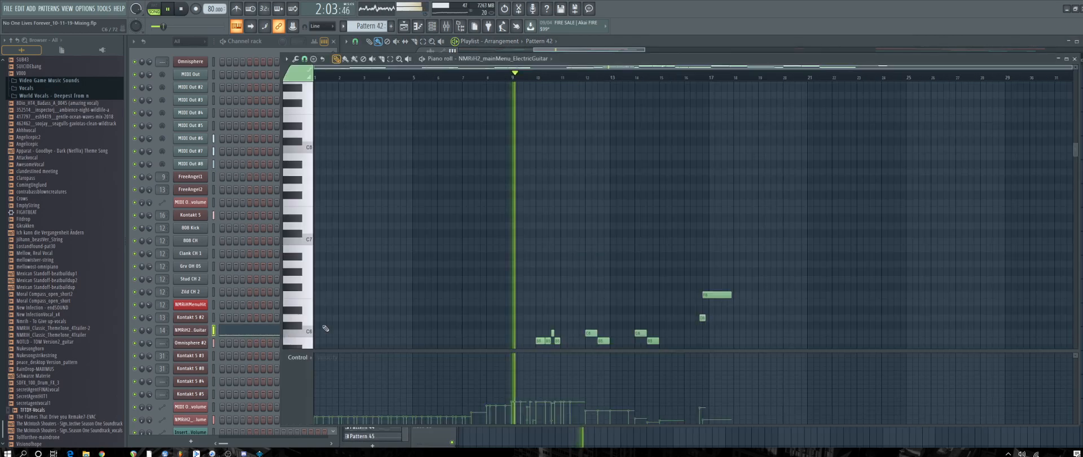
pyautogui.scroll(-3, 599, 312)
pyautogui.scroll(-3, 603, 316)
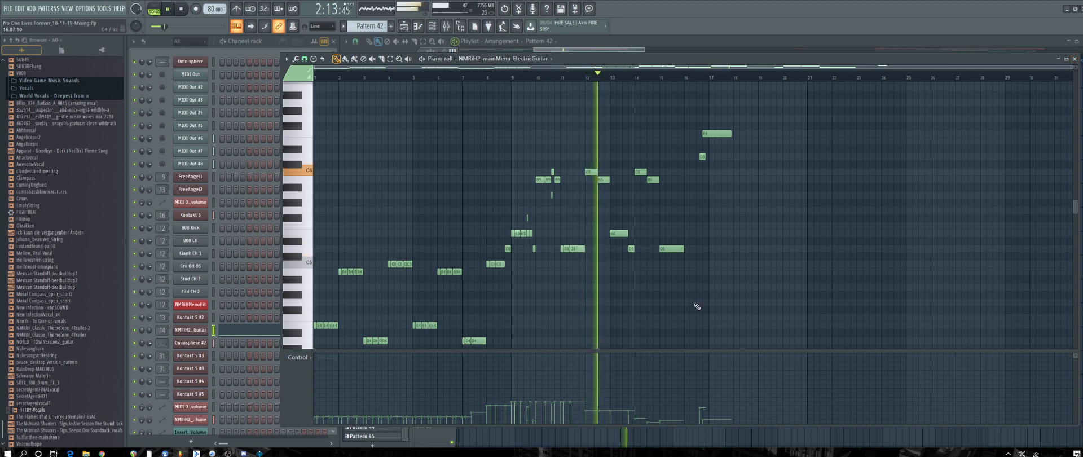
pyautogui.click(1074, 59)
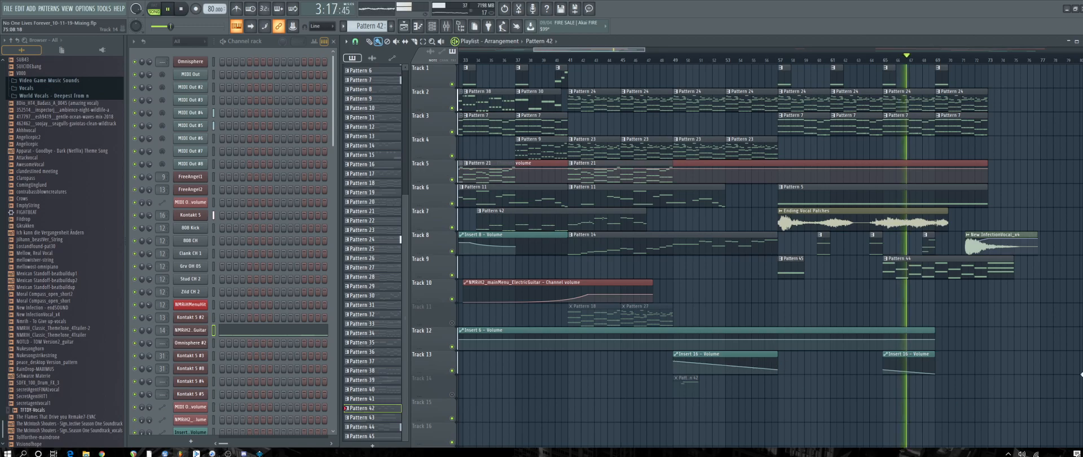
# Select Pattern 44 on Track 9, open its Kontakt 5 #6 instrument to view The Giant piano, and stop playback.
pyautogui.click(914, 259)
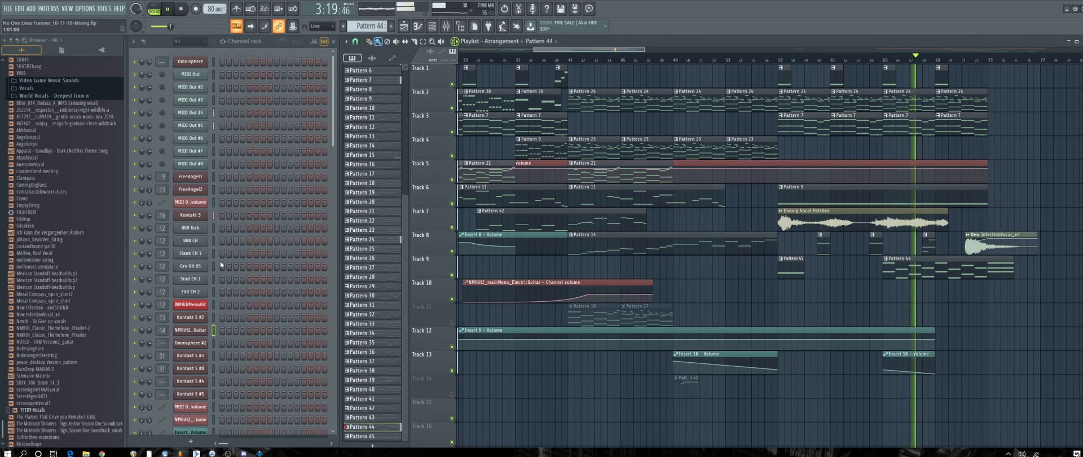
pyautogui.scroll(-7, 245, 276)
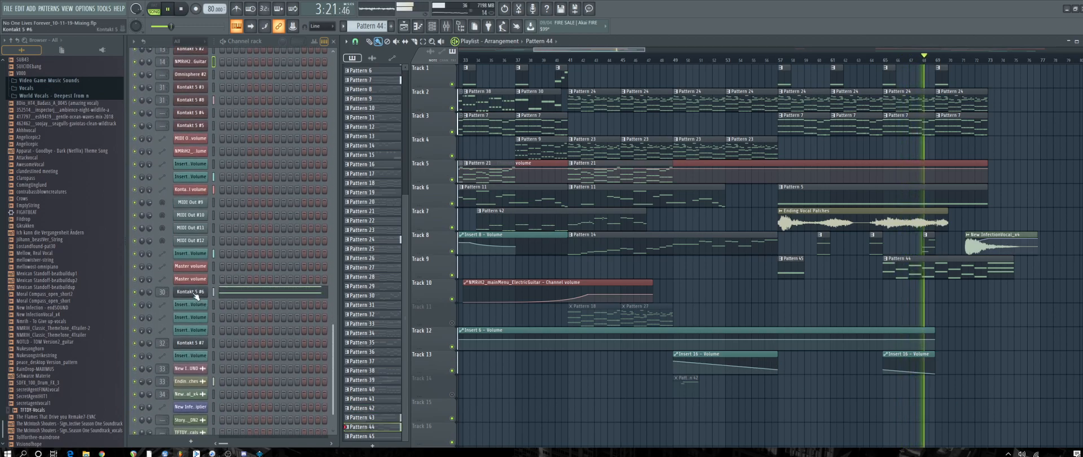
pyautogui.click(195, 292)
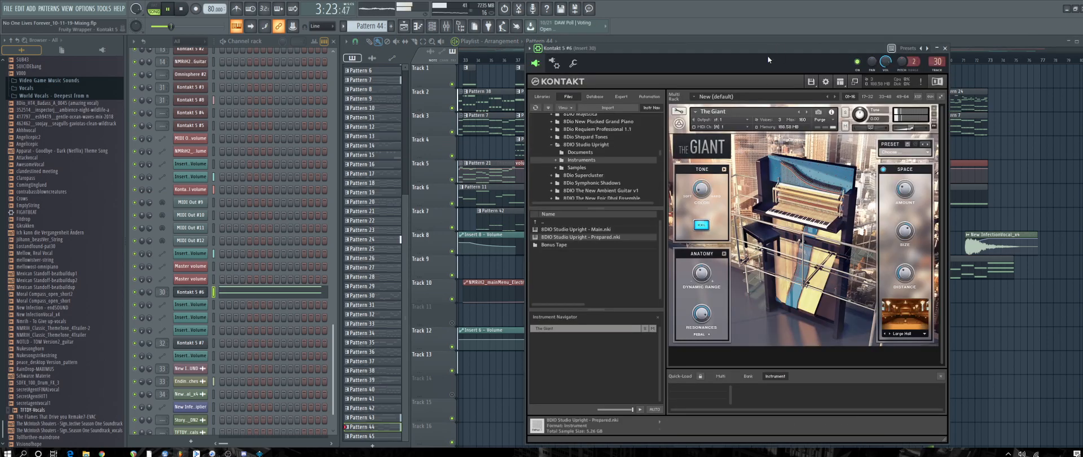
pyautogui.moveTo(767, 53); pyautogui.dragTo(373, 58)
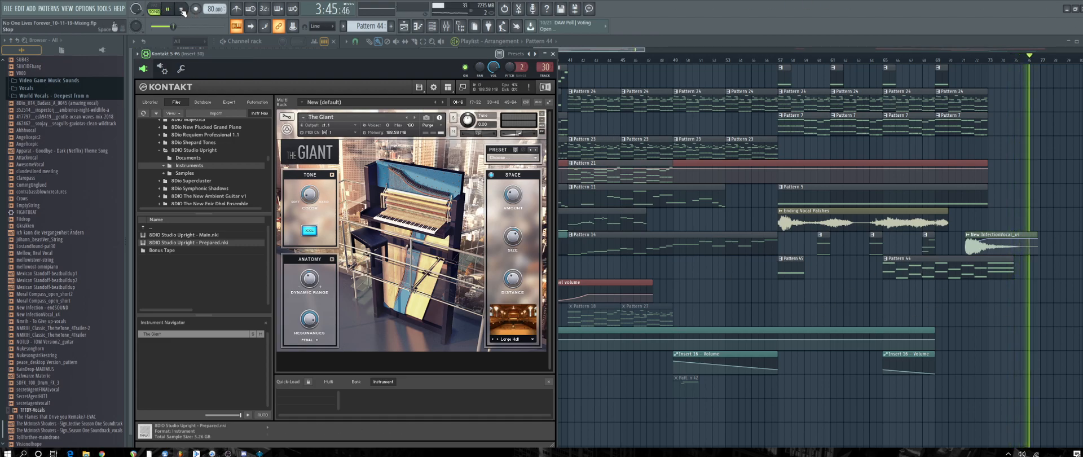
pyautogui.press('space')
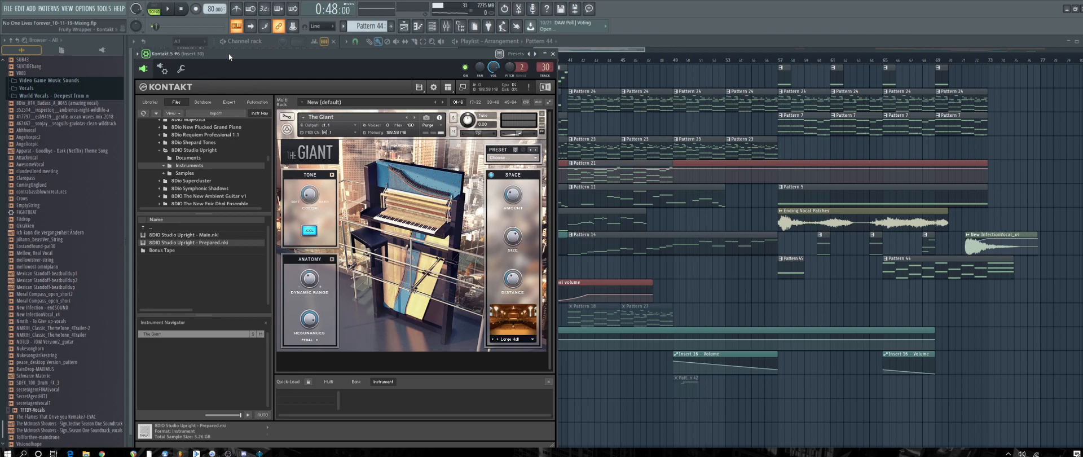
# Move the Kontakt window clear of the channel rack, try a note on The Giant piano and close the window.
pyautogui.moveTo(362, 57); pyautogui.dragTo(686, 62)
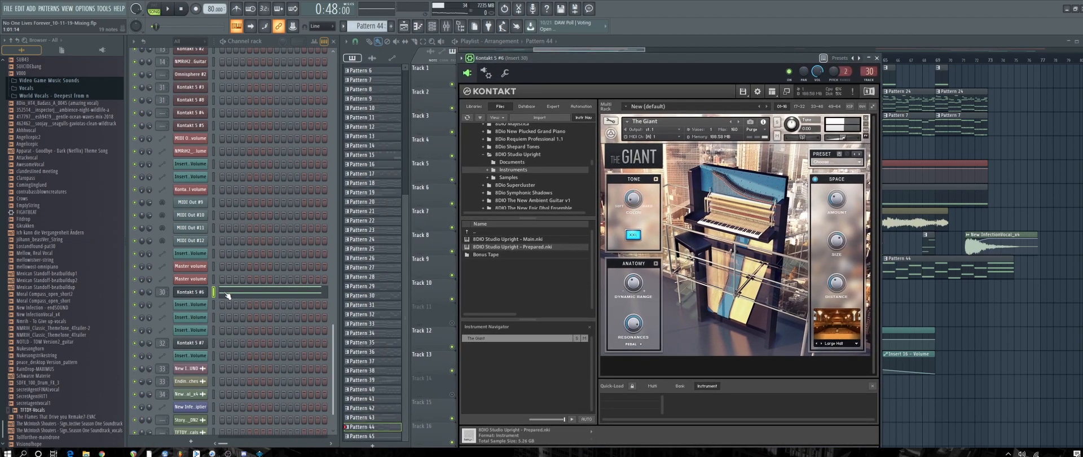
pyautogui.press('n')
pyautogui.moveTo(668, 70); pyautogui.dragTo(626, 63)
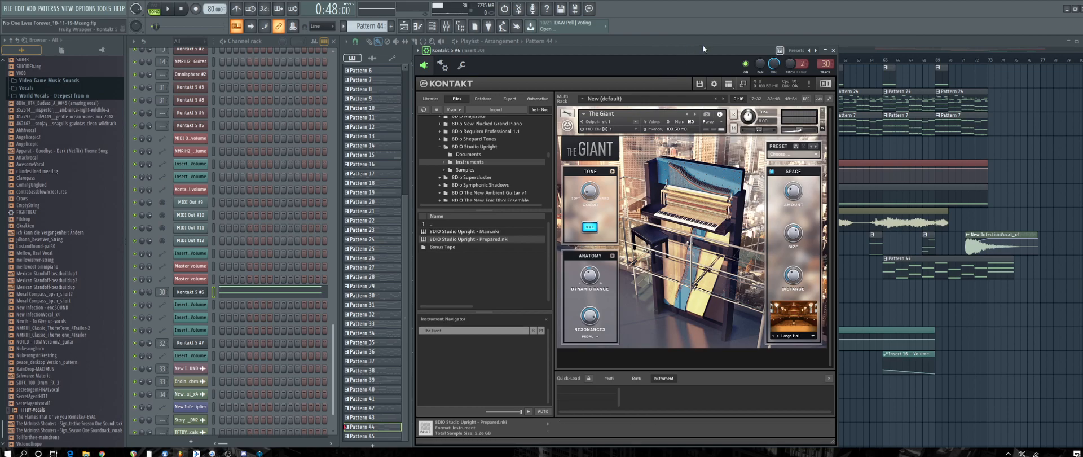
pyautogui.click(895, 42)
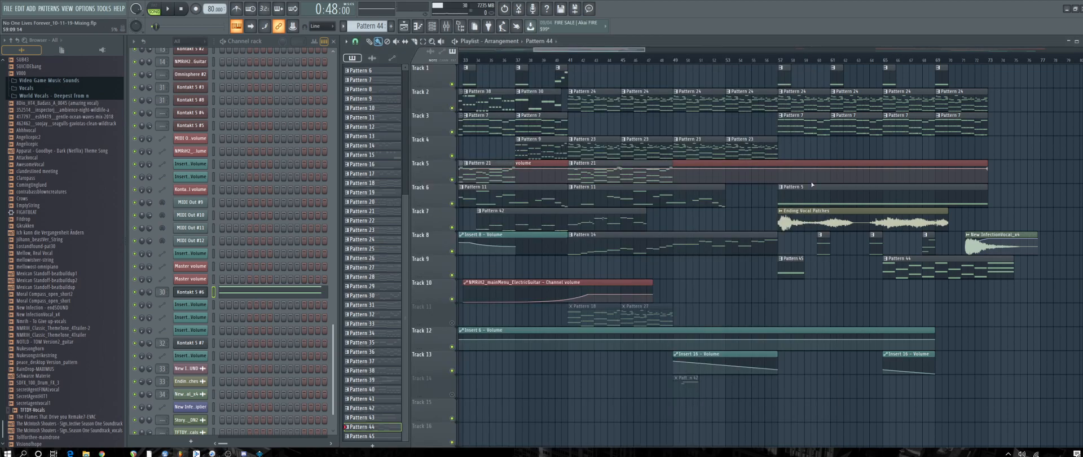
pyautogui.moveTo(644, 50); pyautogui.dragTo(581, 50)
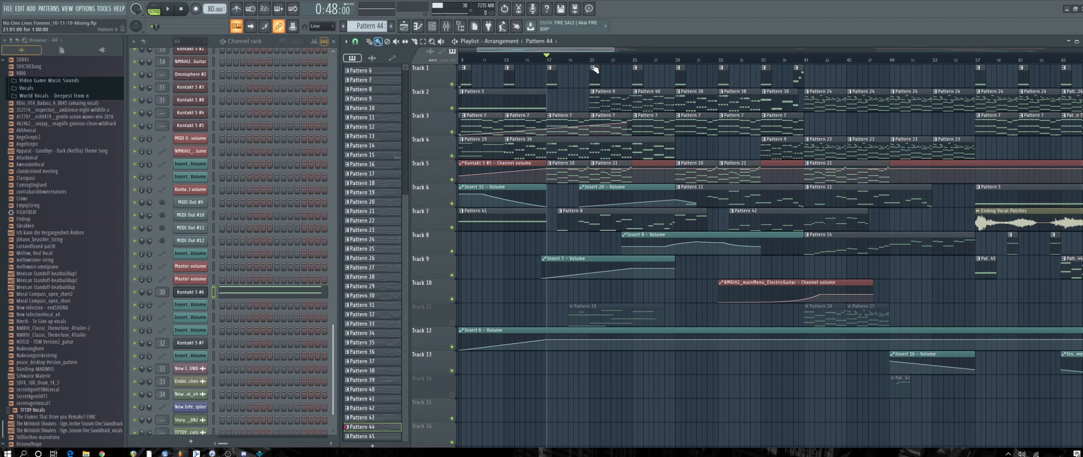
# Play the arrangement, select Pattern 36 on Track 4, view its Kontakt 5 #6 instrument and close the plugin window.
pyautogui.press('space')
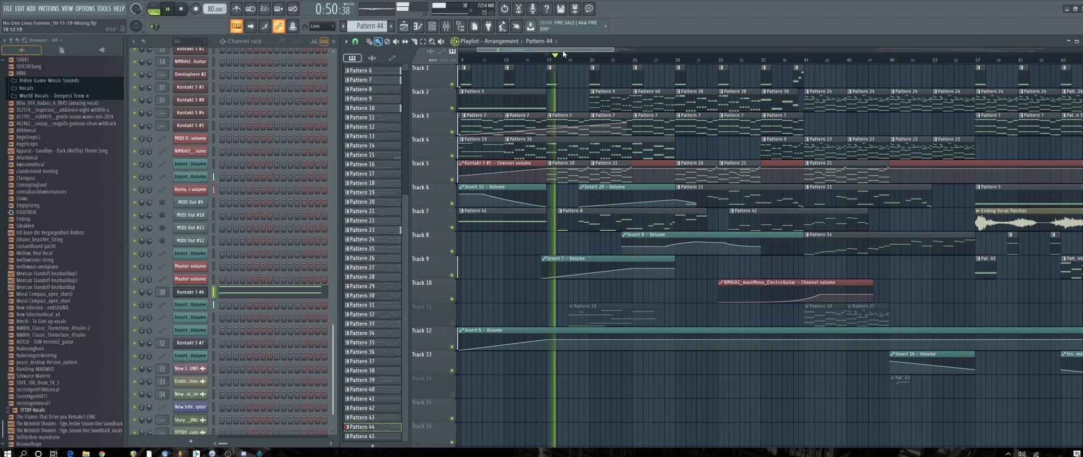
pyautogui.moveTo(568, 50); pyautogui.dragTo(545, 50)
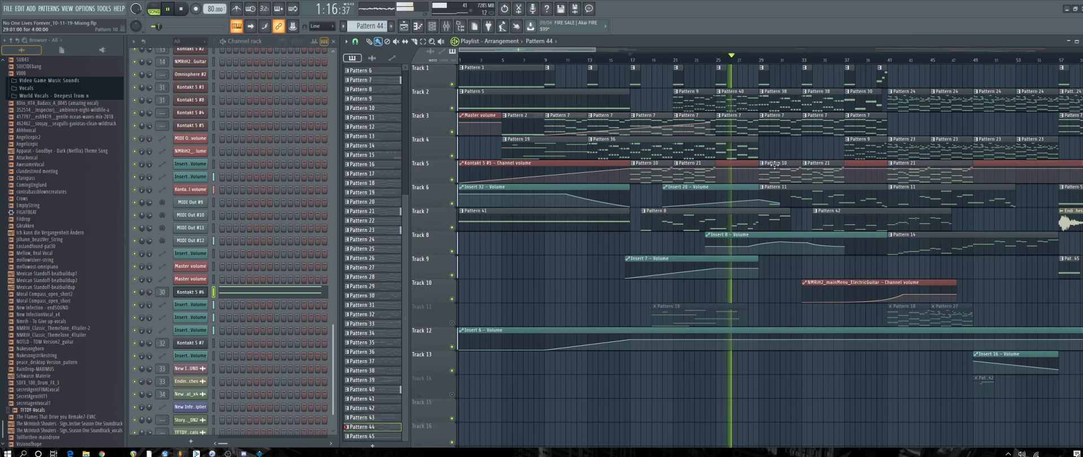
pyautogui.click(739, 152)
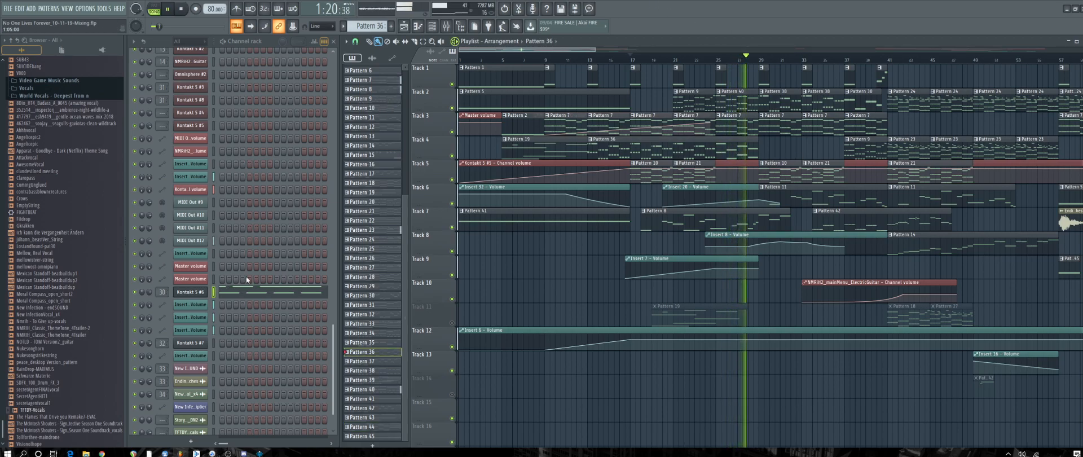
pyautogui.scroll(-1, 295, 330)
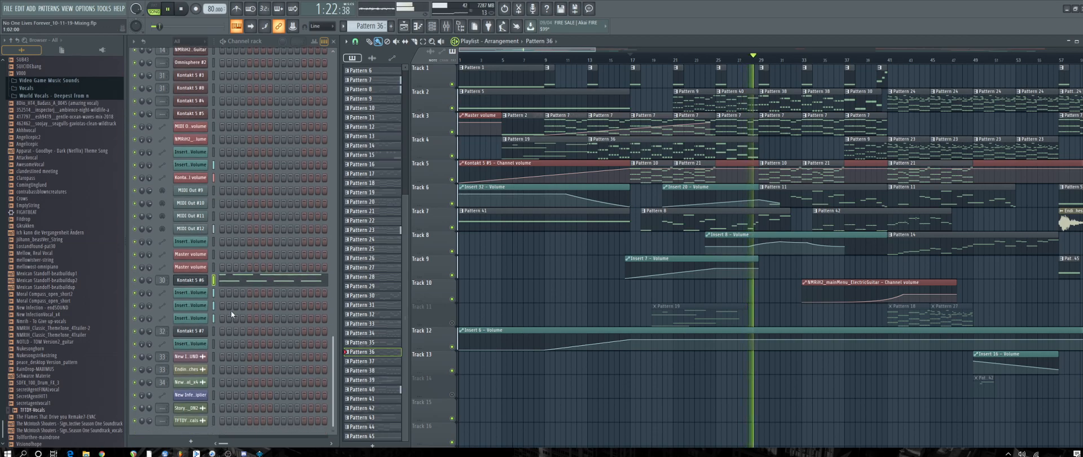
pyautogui.click(191, 280)
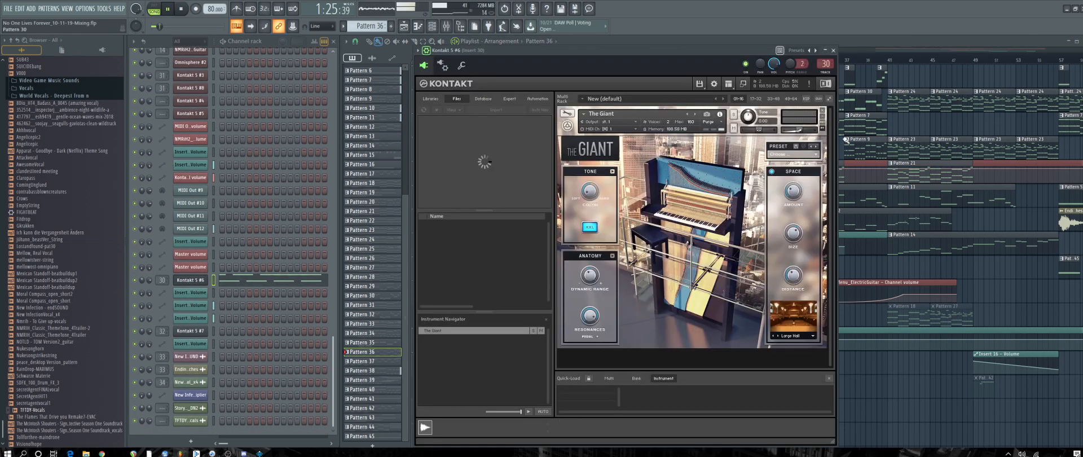
pyautogui.click(833, 51)
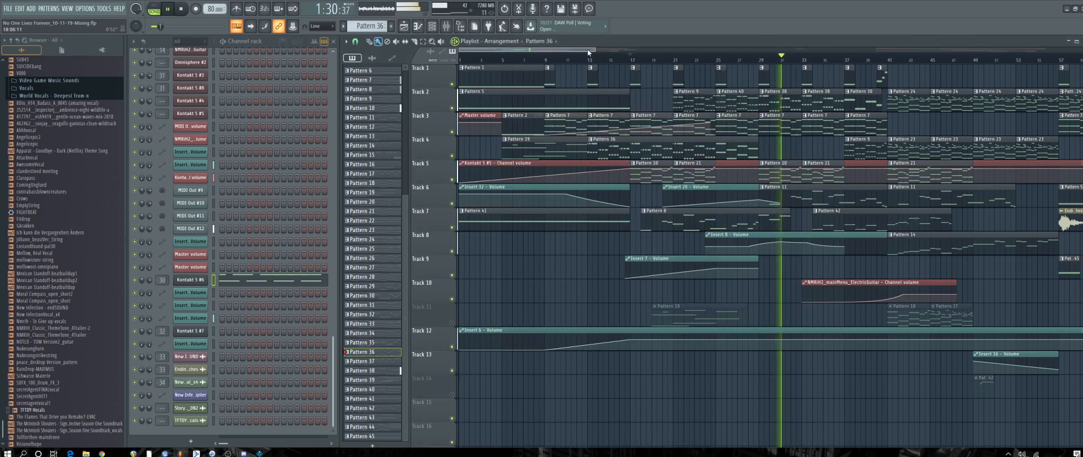
# Select Pattern 23 on Track 4 during playback, inspect its MIDI Out #6 notes in the piano roll, close it and stop playback.
pyautogui.moveTo(587, 49); pyautogui.dragTo(621, 49)
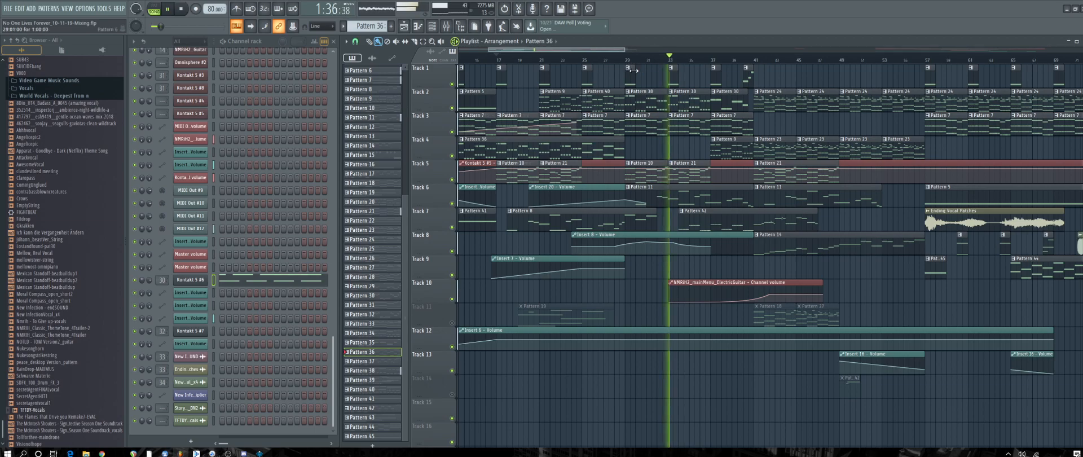
pyautogui.moveTo(612, 50); pyautogui.dragTo(647, 51)
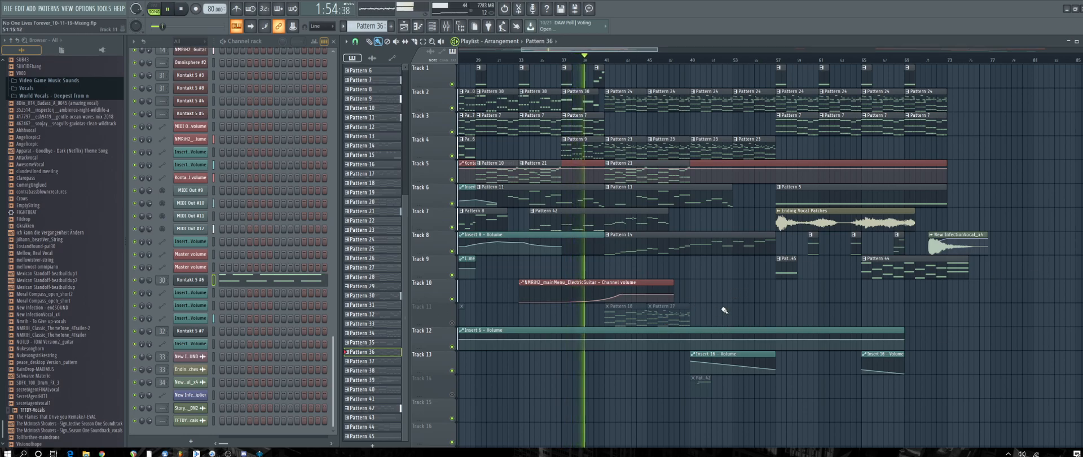
pyautogui.click(630, 140)
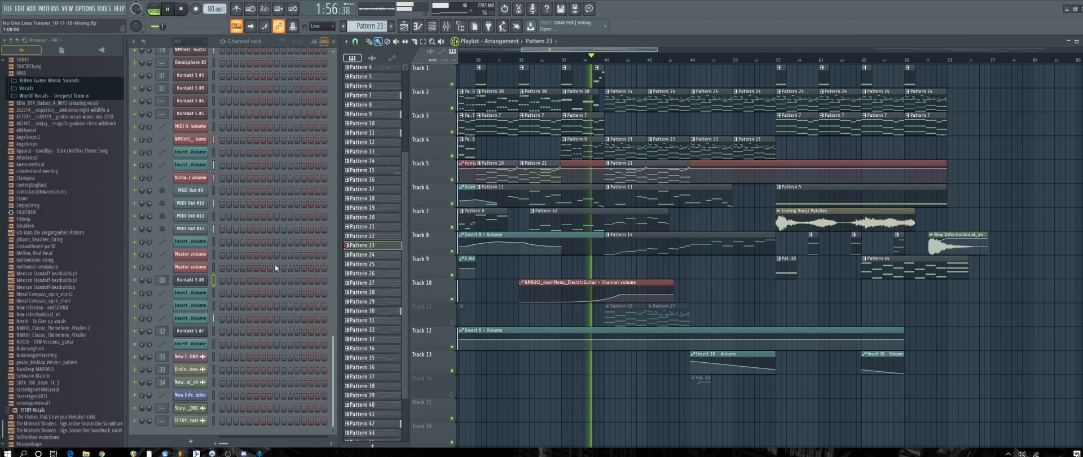
pyautogui.scroll(6, 295, 364)
pyautogui.scroll(3, 304, 180)
pyautogui.click(293, 139)
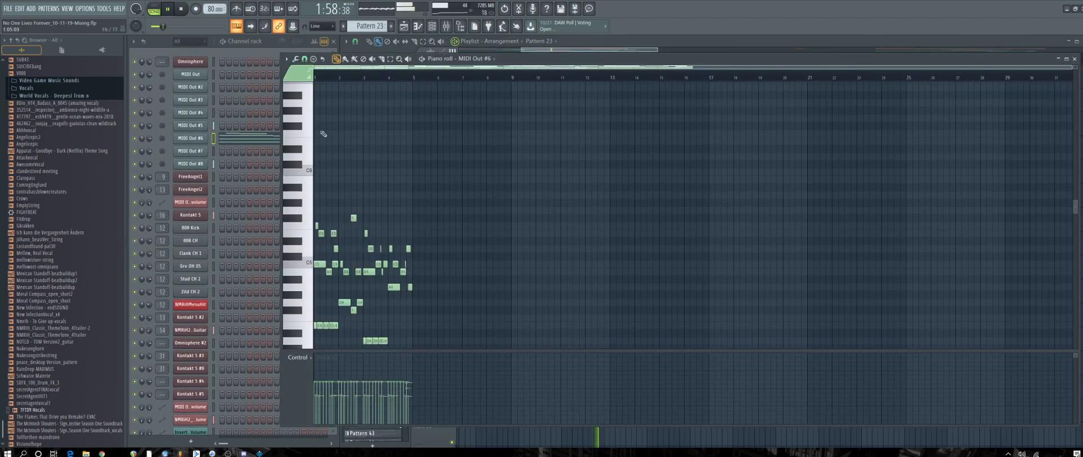
pyautogui.scroll(-4, 708, 164)
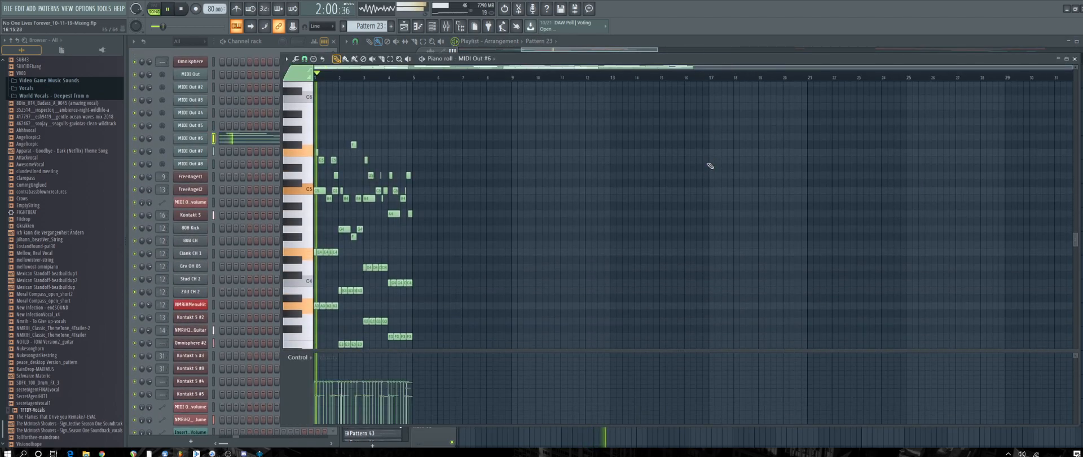
pyautogui.scroll(-1, 763, 187)
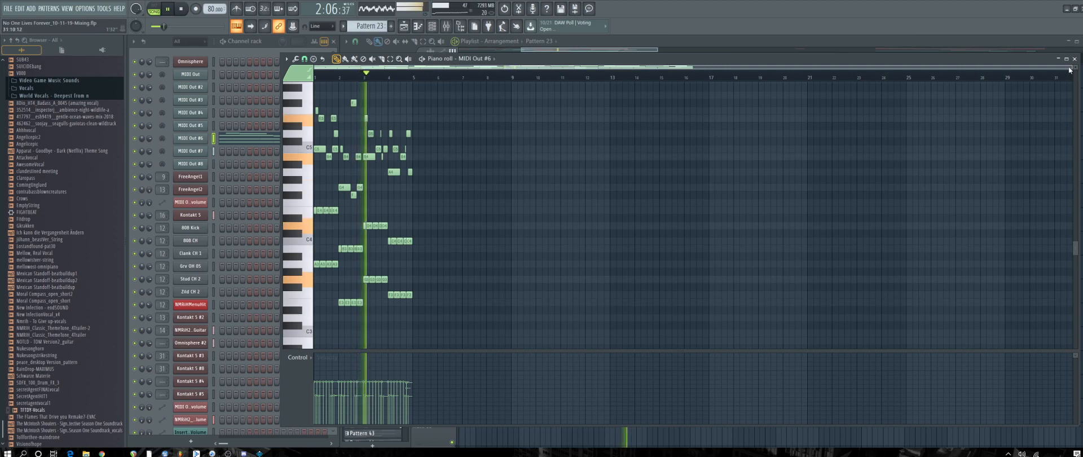
pyautogui.moveTo(1070, 67); pyautogui.dragTo(927, 67)
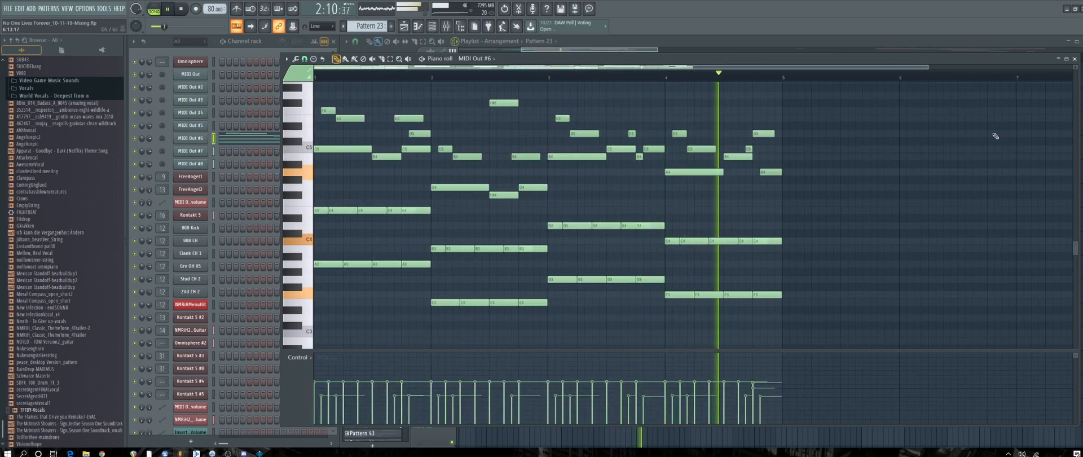
pyautogui.click(1074, 59)
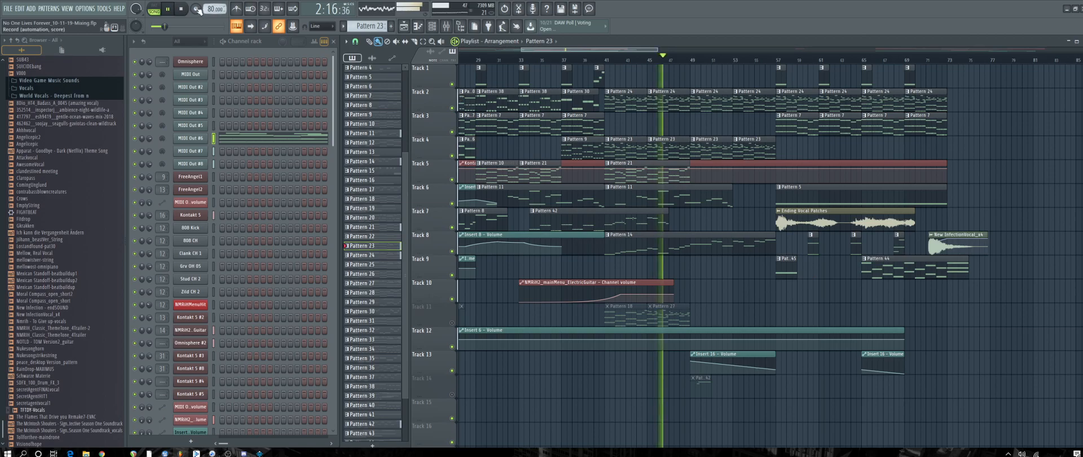
pyautogui.press('space')
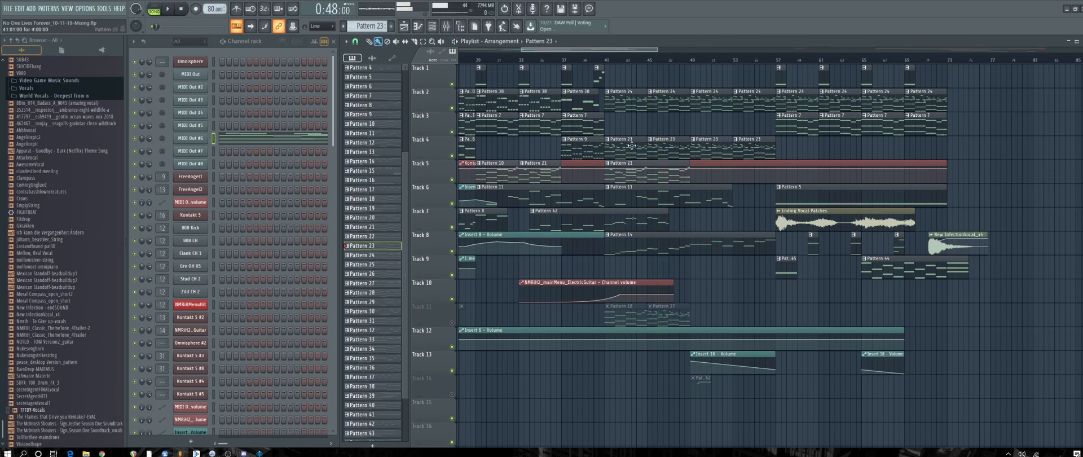
# Select Pattern 24 on Track 2, listen to its Kontakt 5 notes in pattern mode in the piano roll and close it.
pyautogui.click(625, 105)
pyautogui.click(231, 217)
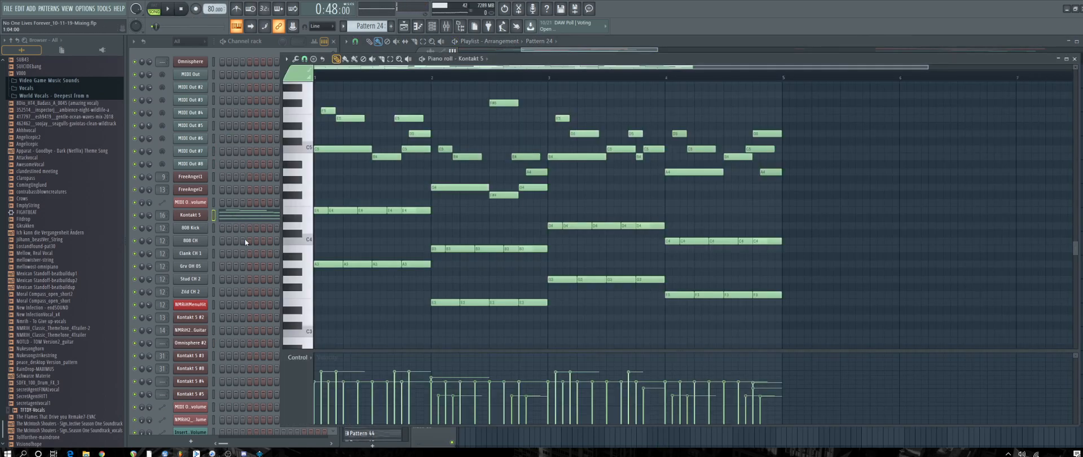
pyautogui.click(153, 9)
pyautogui.click(167, 9)
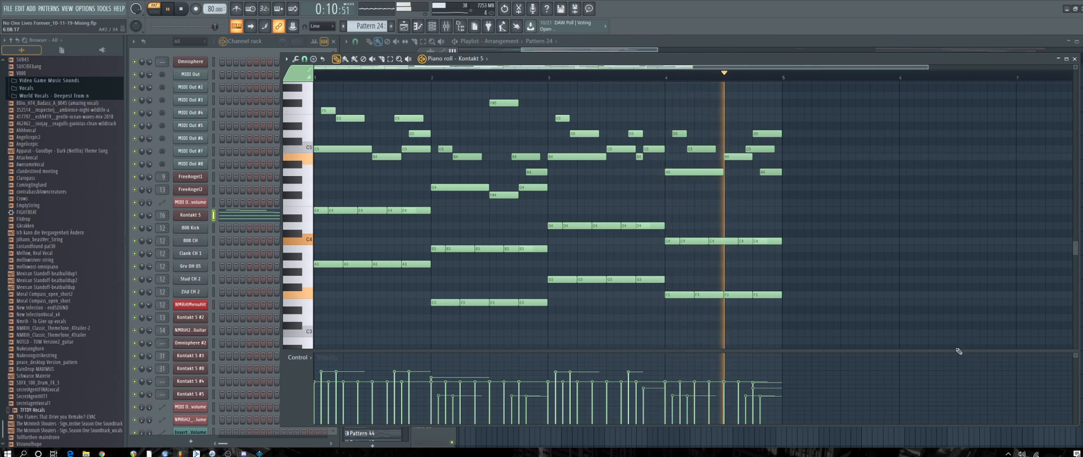
pyautogui.click(1074, 59)
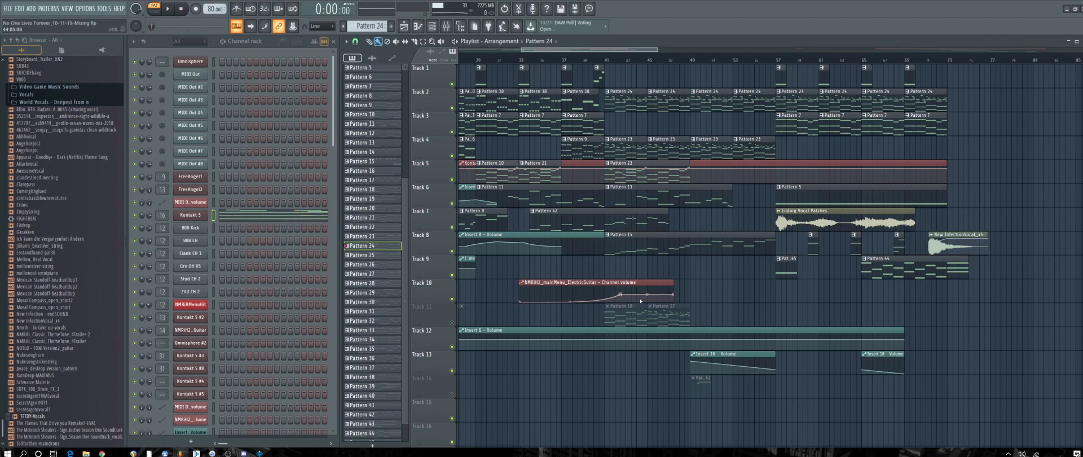
# Reselect Pattern 23 on Track 4, listen to its MIDI Out #6 notes alone in the piano roll and close it.
pyautogui.click(617, 143)
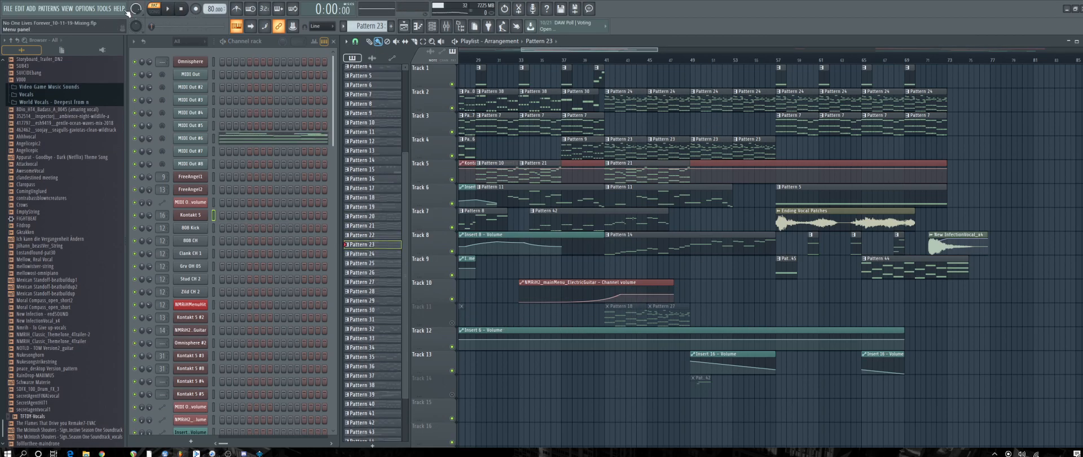
pyautogui.click(296, 141)
pyautogui.scroll(2, 495, 181)
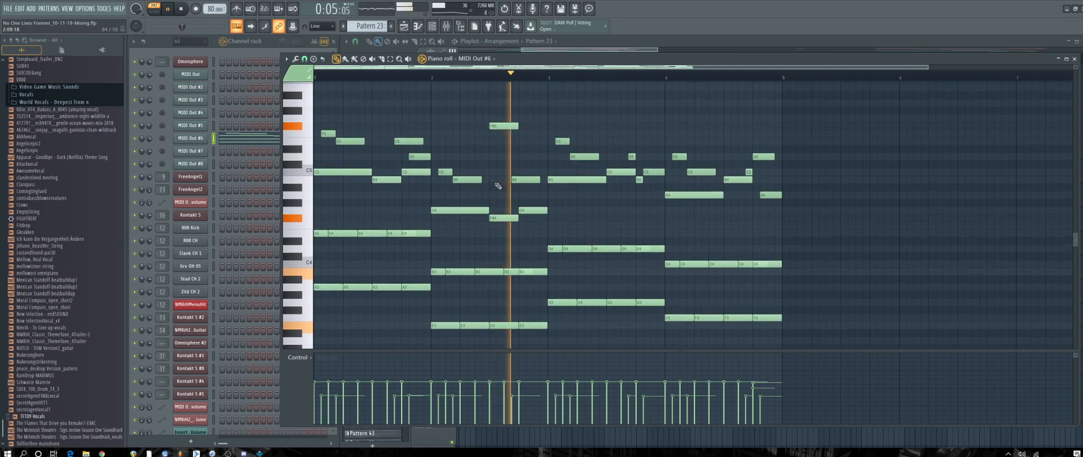
pyautogui.click(1075, 59)
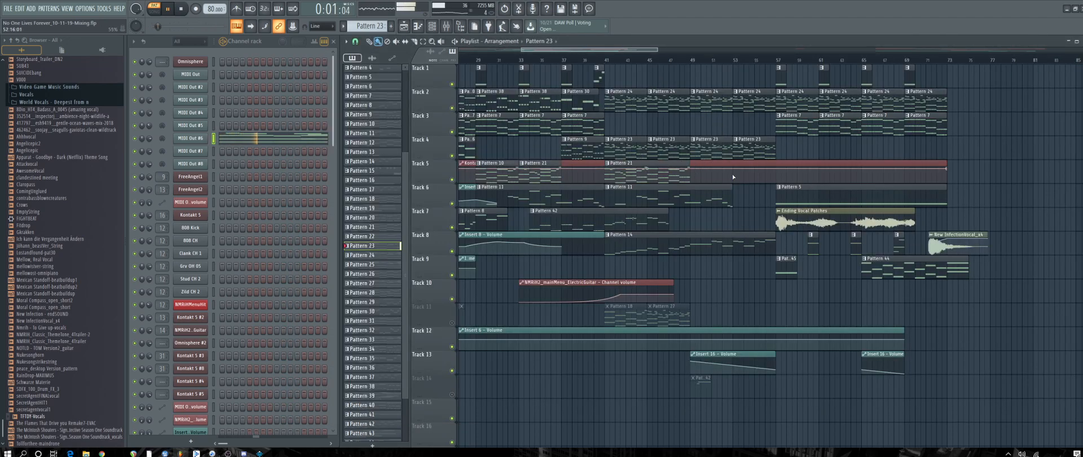
# Select Pattern 21 on Track 5, look over its MIDI Out #7 notes in the piano roll and close it.
pyautogui.doubleClick(673, 164)
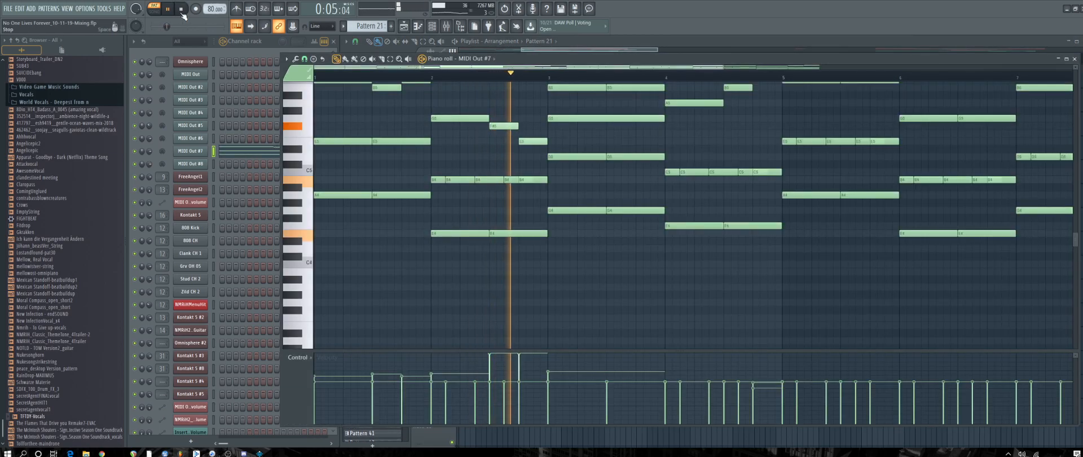
pyautogui.scroll(5, 542, 211)
pyautogui.scroll(-4, 543, 211)
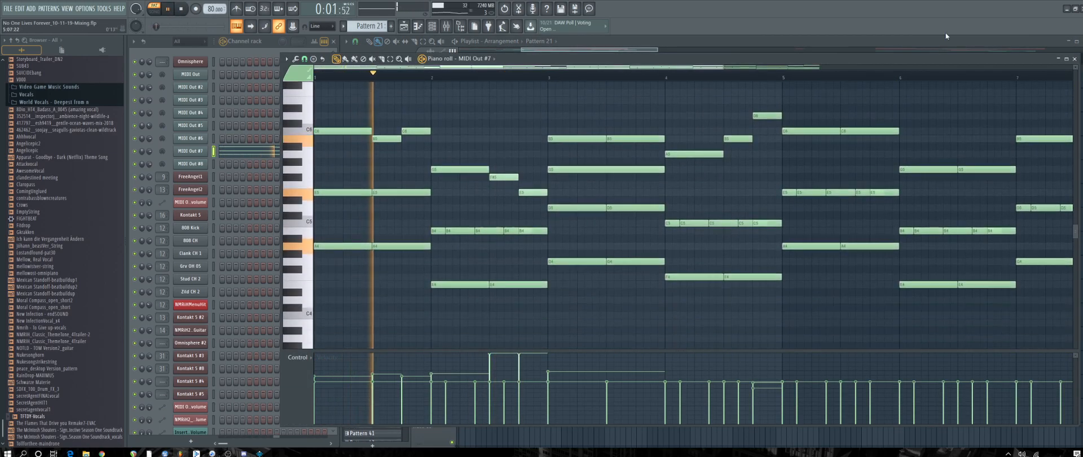
pyautogui.click(1074, 59)
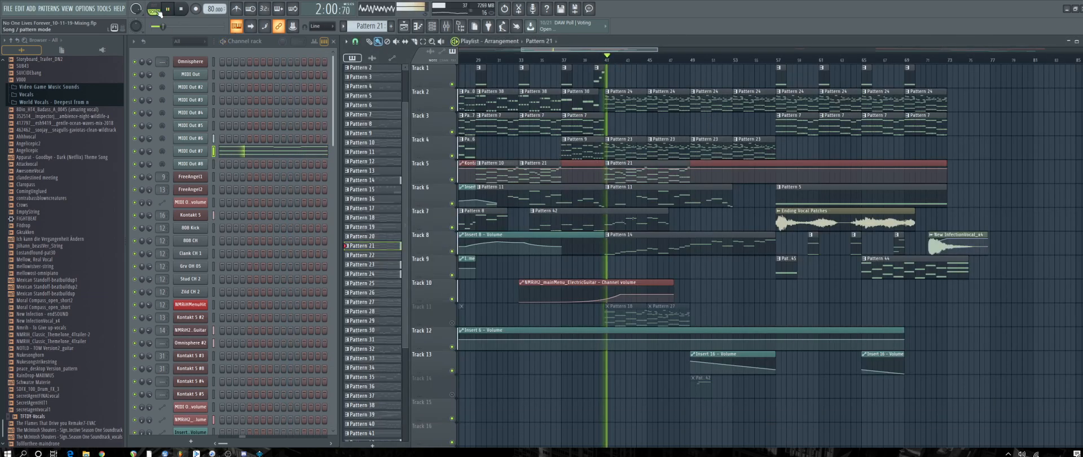
# Reopen Pattern 21's MIDI Out #7 piano roll, follow the full note sequence during pattern playback and close it.
pyautogui.click(253, 155)
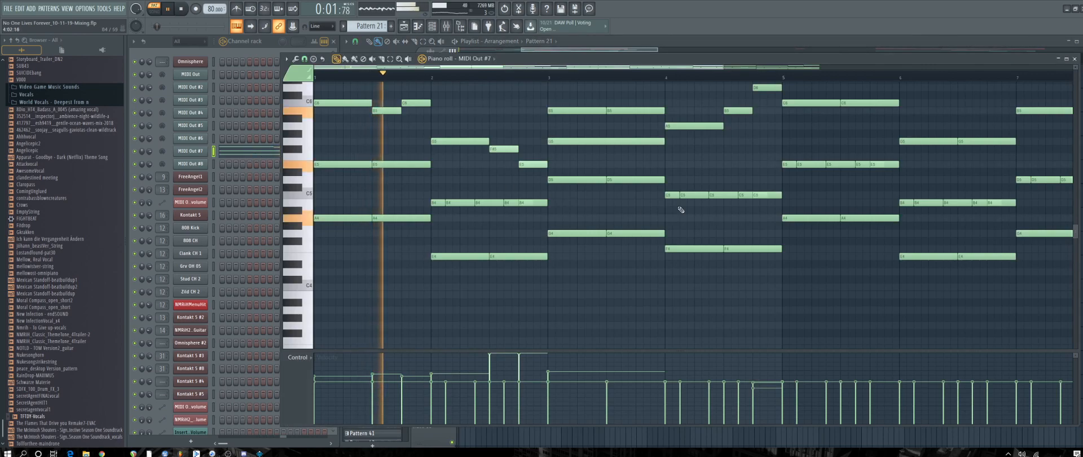
pyautogui.scroll(-2, 592, 203)
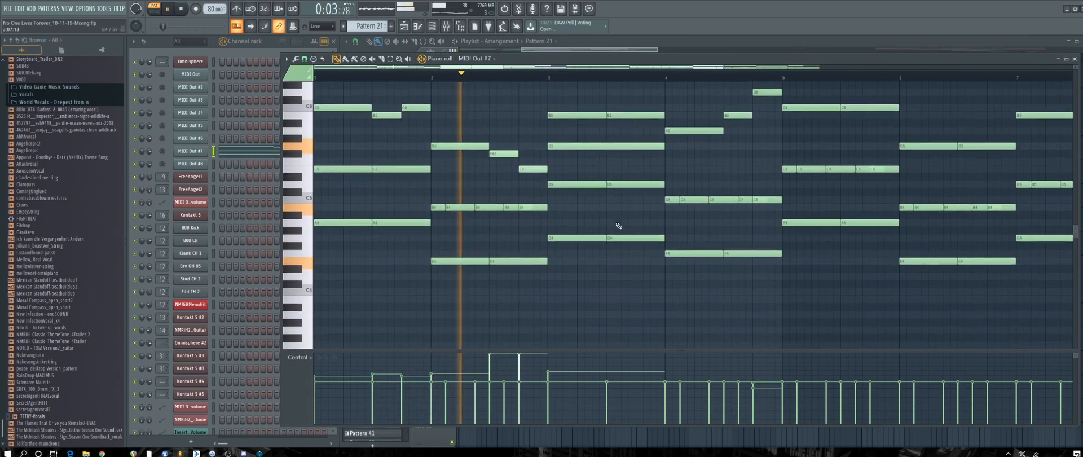
pyautogui.scroll(2, 718, 308)
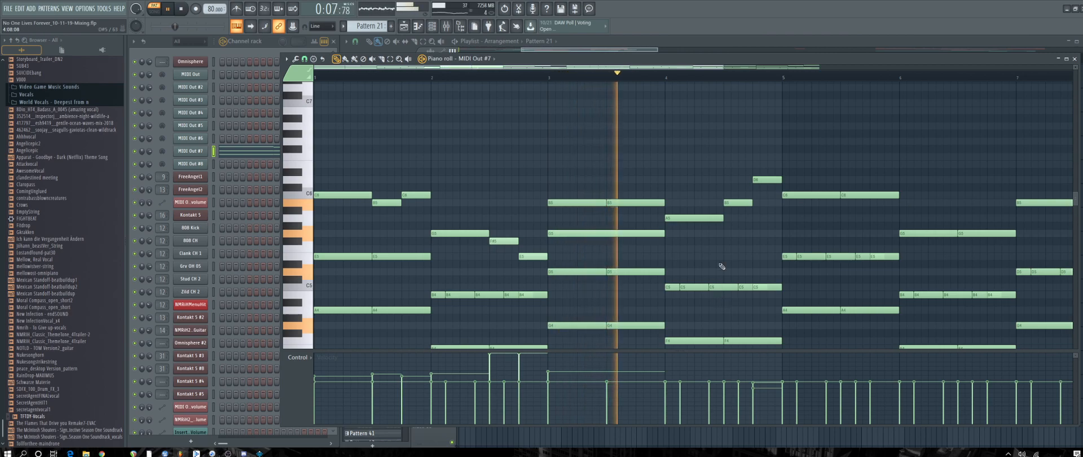
pyautogui.scroll(-1, 726, 266)
pyautogui.scroll(-1, 733, 268)
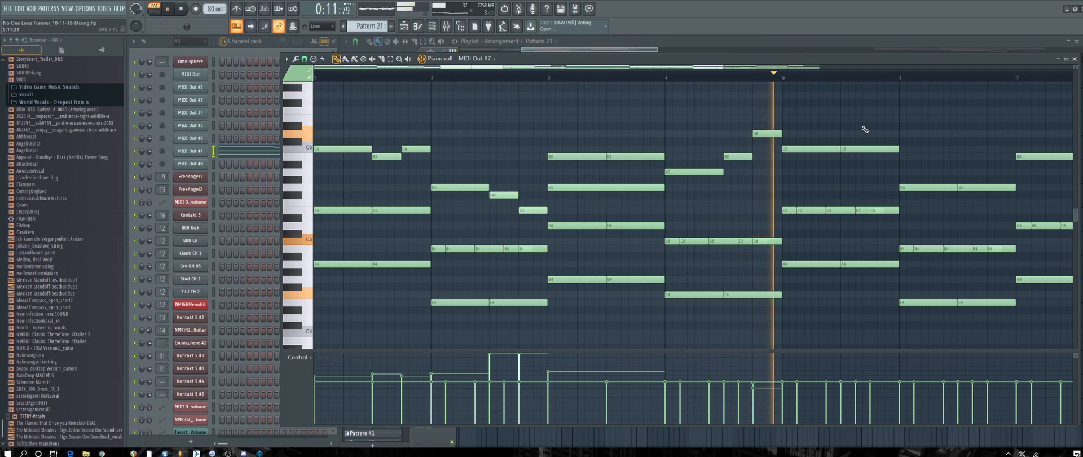
pyautogui.moveTo(731, 67); pyautogui.dragTo(922, 67)
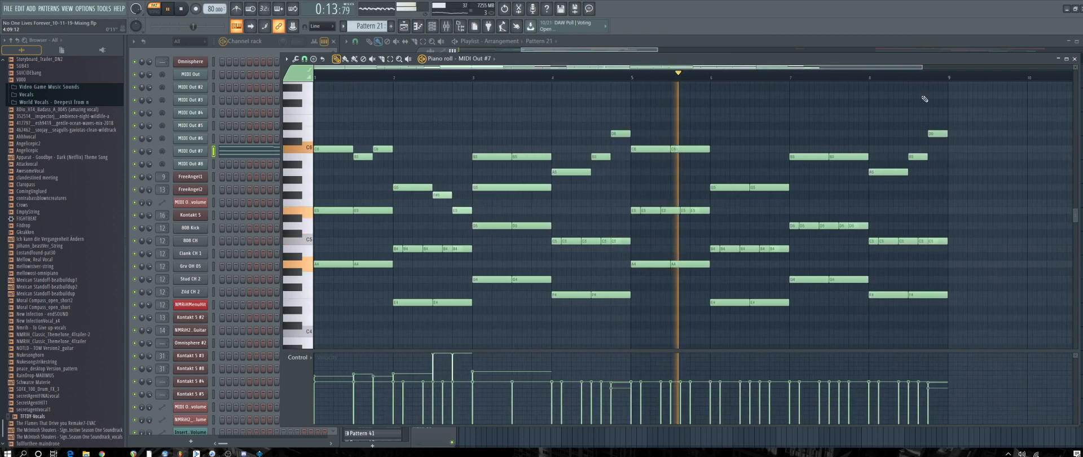
pyautogui.click(1076, 59)
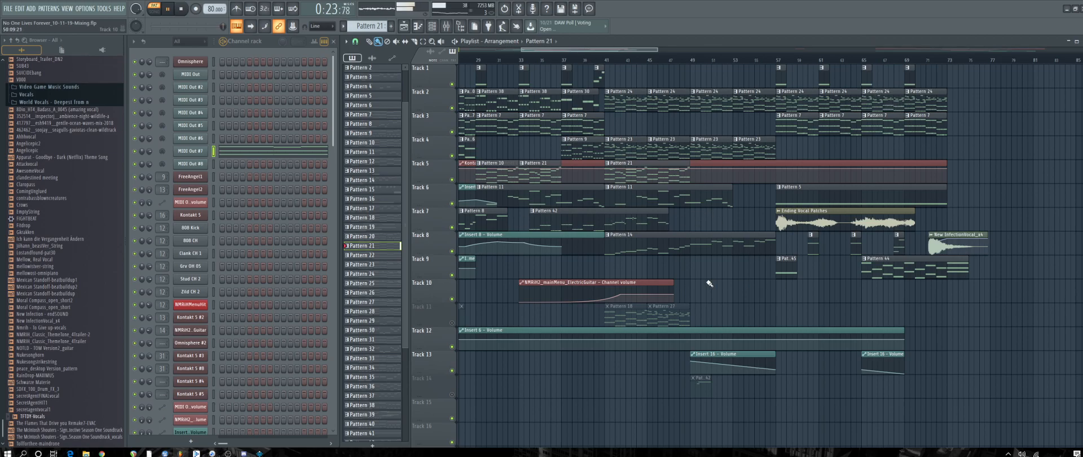
# Select Pattern 42 on Track 7, play its NMRiH2_mainMenu_ElectricGuitar notes alone through the later bars in the piano roll and close it.
pyautogui.click(630, 224)
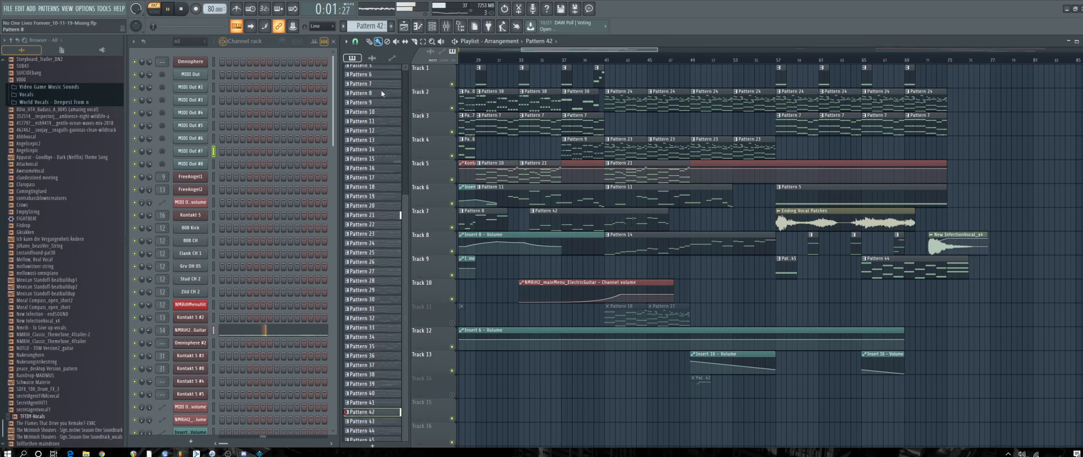
pyautogui.click(294, 331)
pyautogui.click(182, 9)
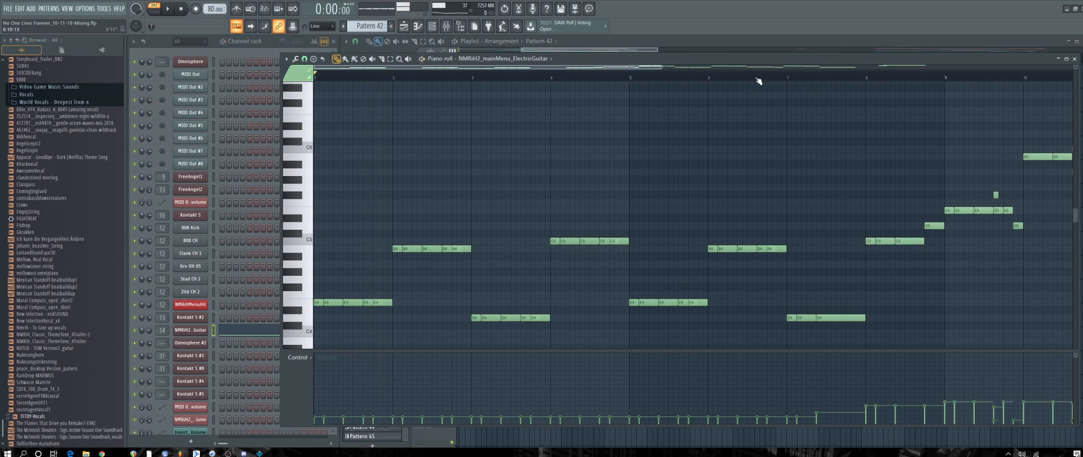
pyautogui.click(170, 11)
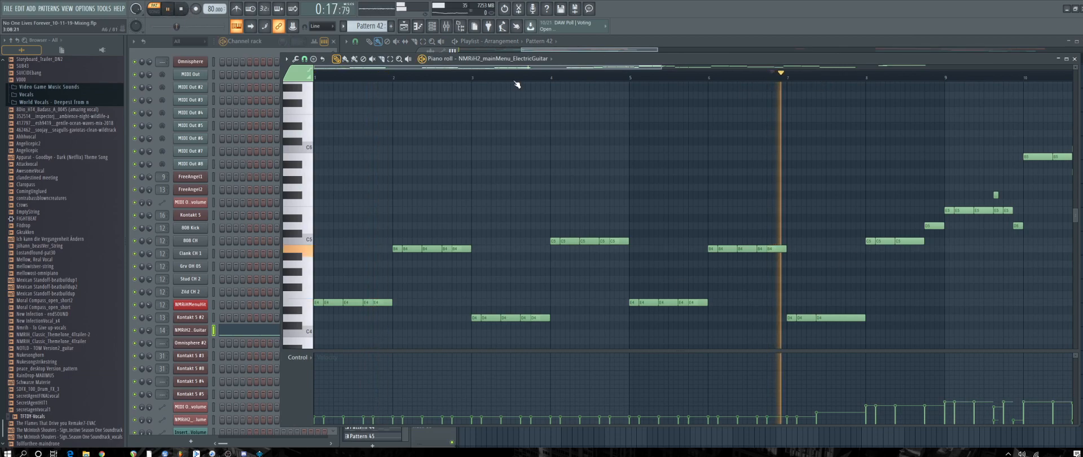
pyautogui.moveTo(488, 67); pyautogui.dragTo(677, 69)
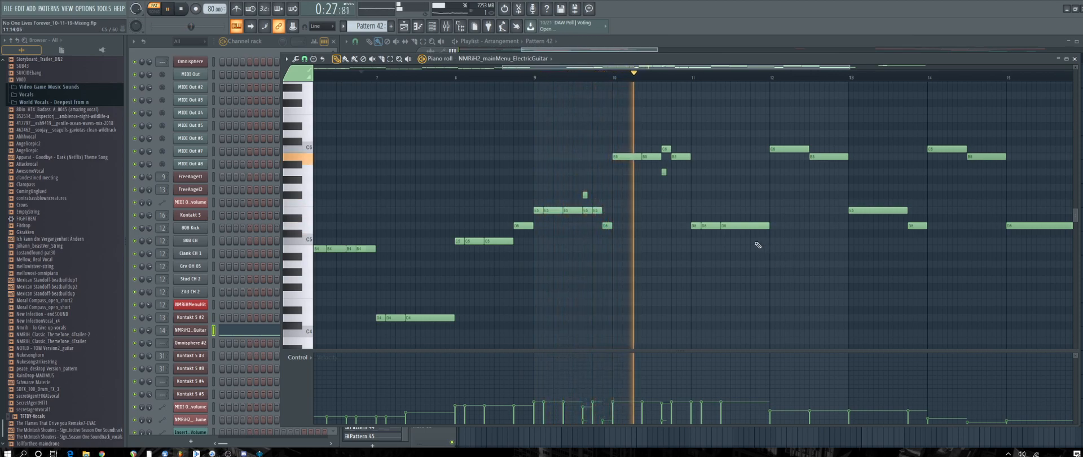
pyautogui.click(1075, 59)
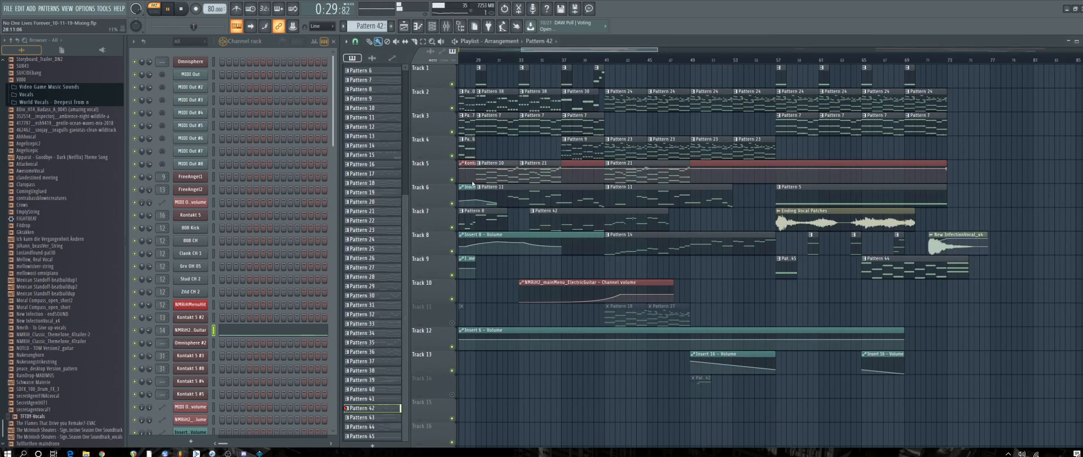
# Play the full arrangement in song mode from bar 41, then from bar 43.
pyautogui.click(615, 57)
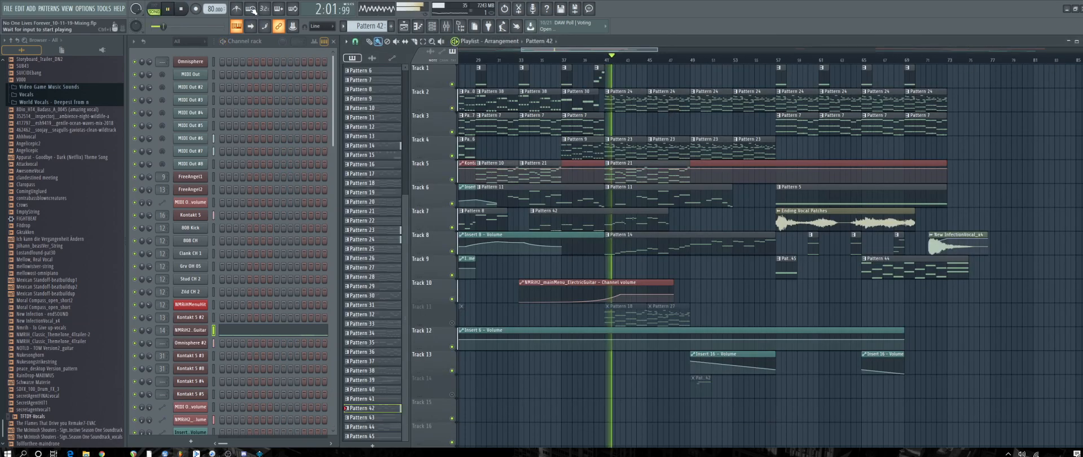
pyautogui.click(160, 8)
pyautogui.click(626, 59)
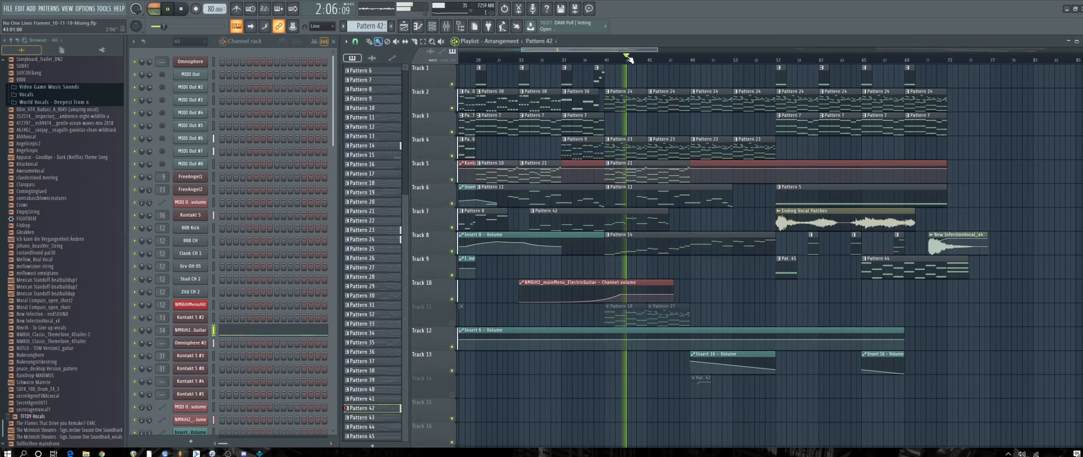
# Play Pattern 42's NMRiH2_mainMenu_ElectricGuitar notes alone in the piano roll, close it and replay the passage in the full arrangement.
pyautogui.click(155, 8)
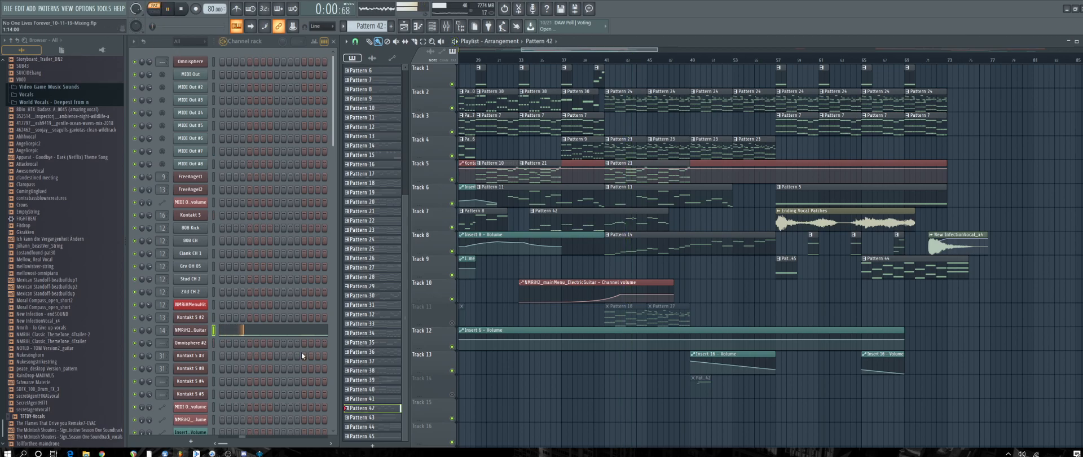
pyautogui.click(292, 334)
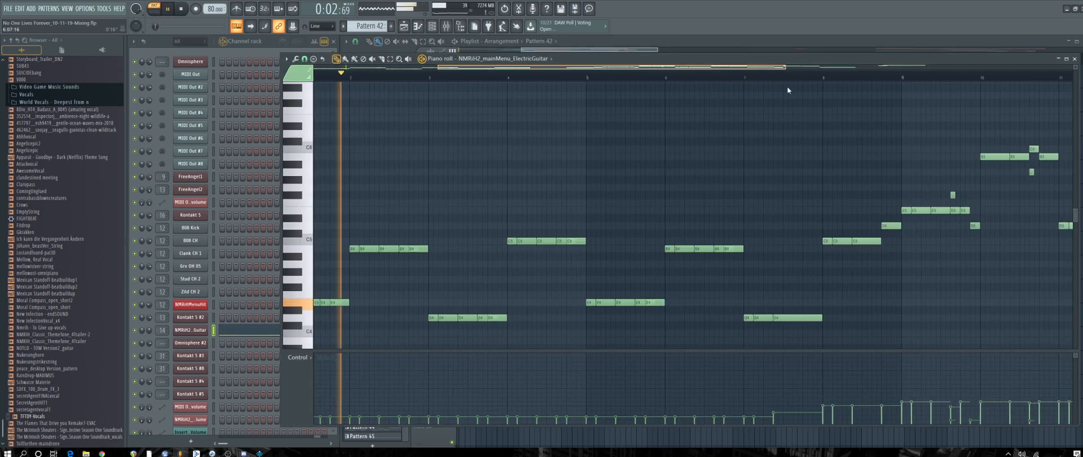
pyautogui.click(667, 78)
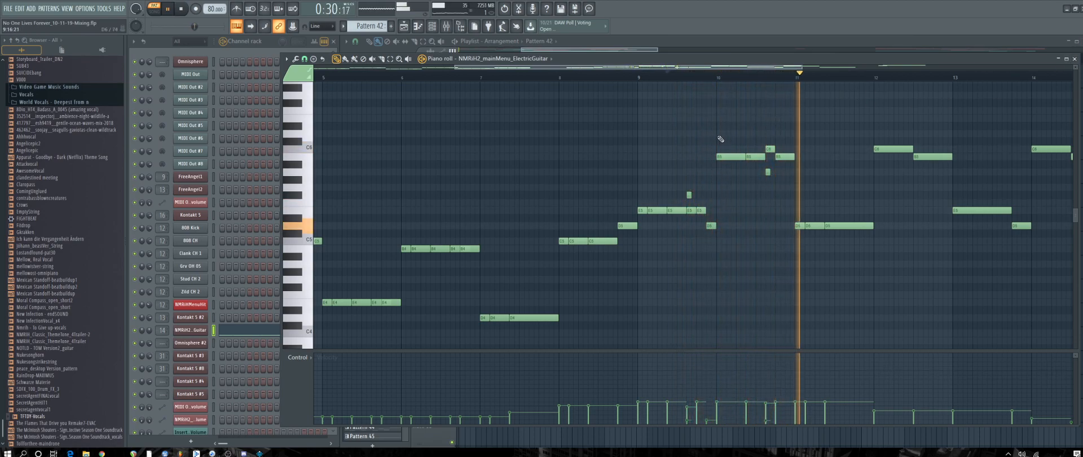
pyautogui.click(1074, 58)
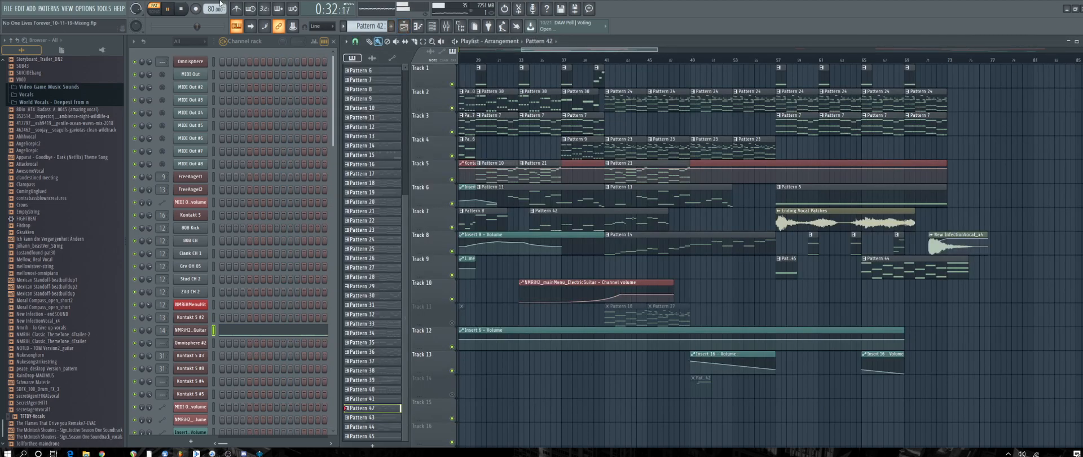
pyautogui.click(169, 9)
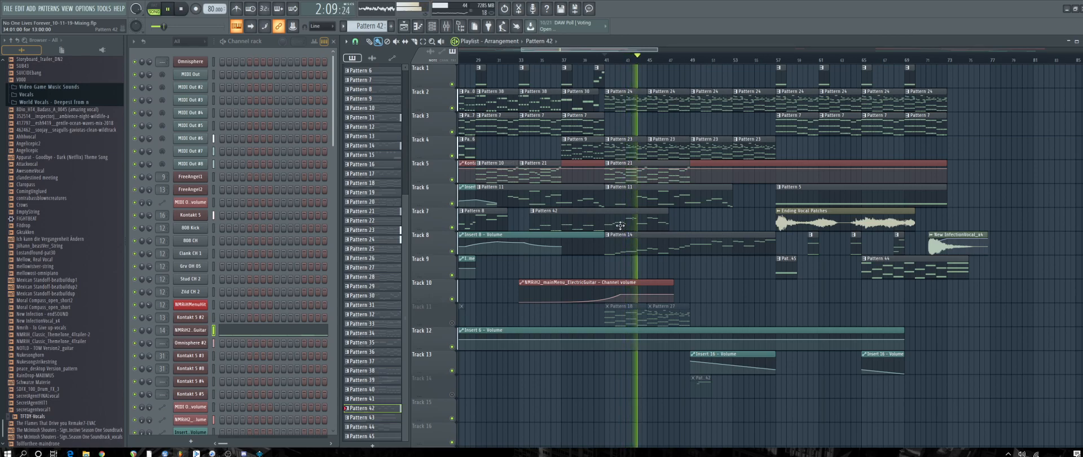
pyautogui.click(182, 11)
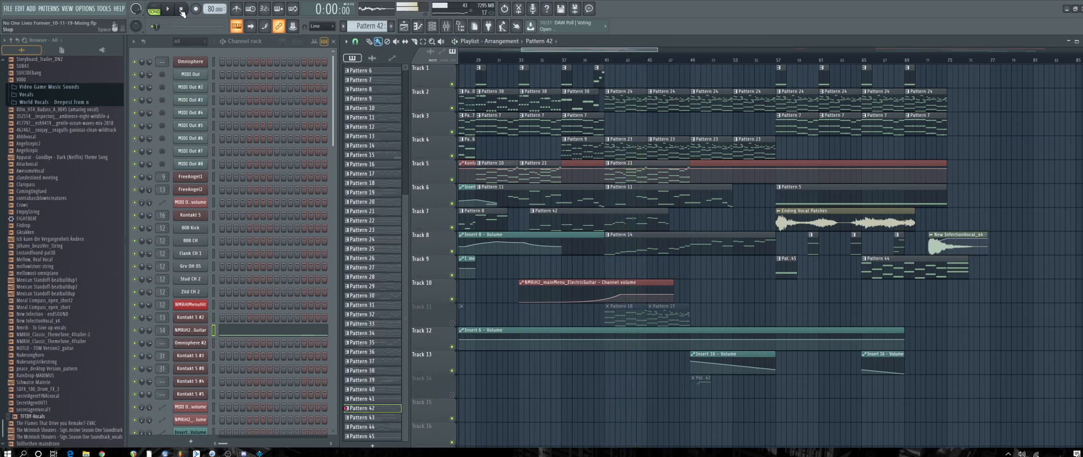
# Select Pattern 14 on Track 8 and listen to its Omnisphere #2 notes alone in the piano roll.
pyautogui.click(714, 196)
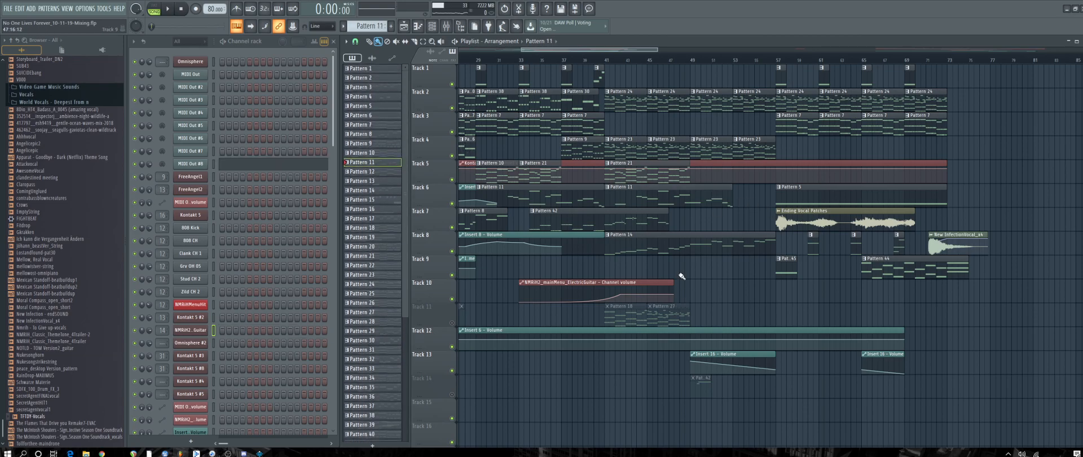
pyautogui.click(699, 242)
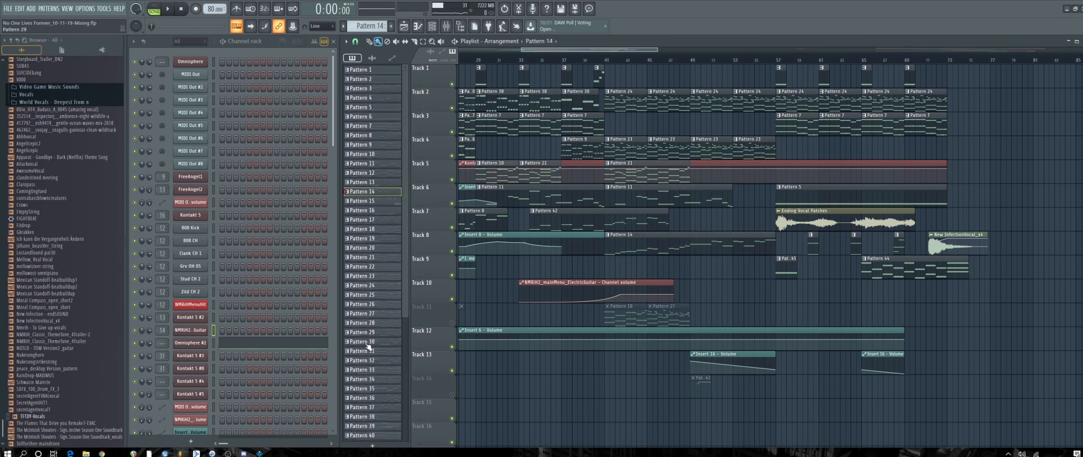
pyautogui.click(310, 342)
pyautogui.click(153, 9)
pyautogui.click(173, 9)
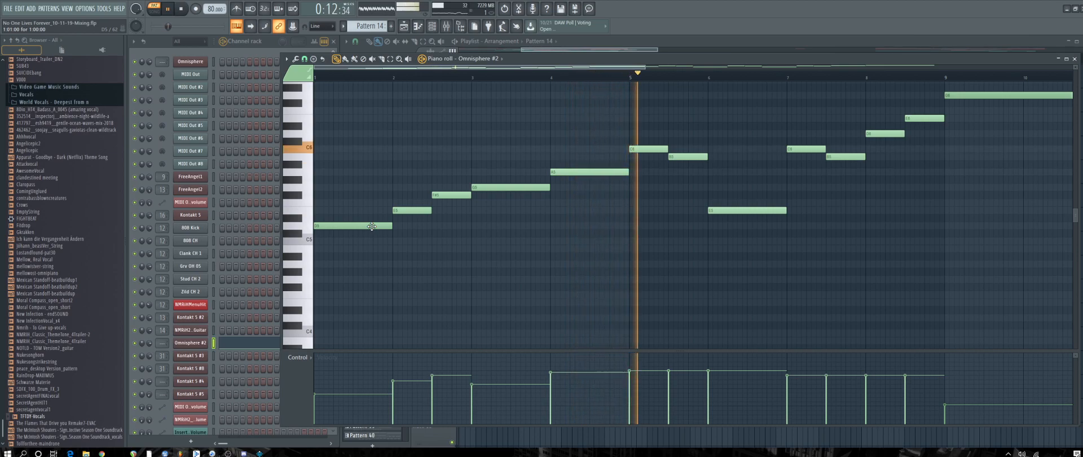
pyautogui.click(186, 10)
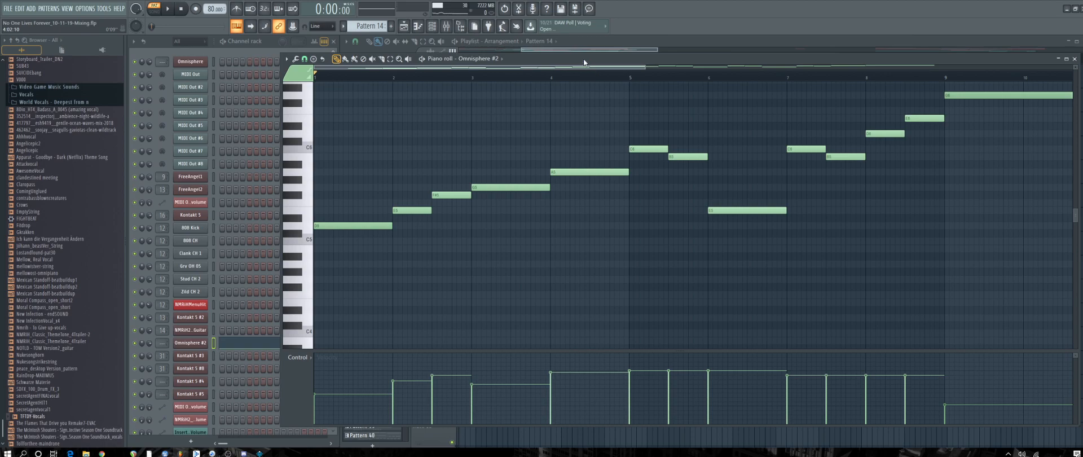
# Examine the whole Omnisphere #2 note sequence of Pattern 14 up to its highest notes.
pyautogui.moveTo(647, 67); pyautogui.dragTo(939, 68)
pyautogui.scroll(5, 788, 150)
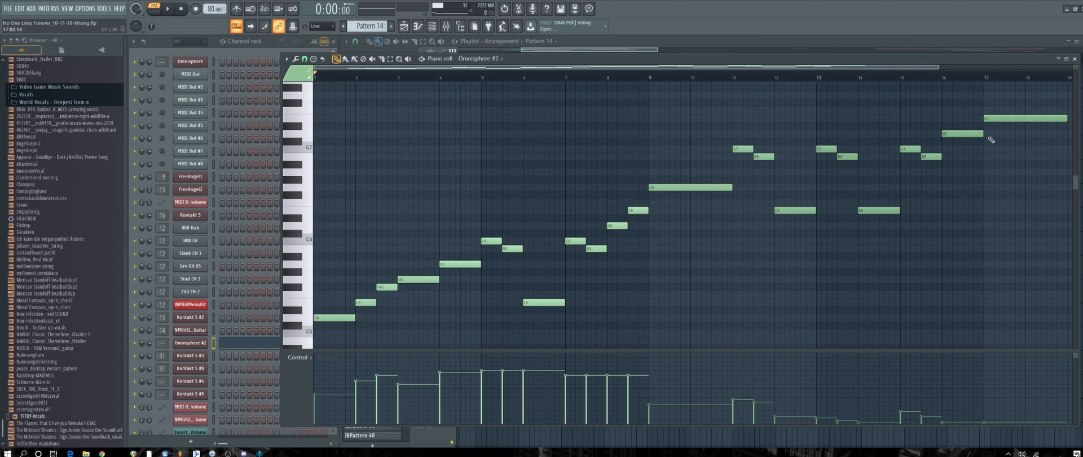
pyautogui.moveTo(938, 67); pyautogui.dragTo(976, 67)
pyautogui.scroll(-3, 820, 251)
pyautogui.scroll(-1, 812, 253)
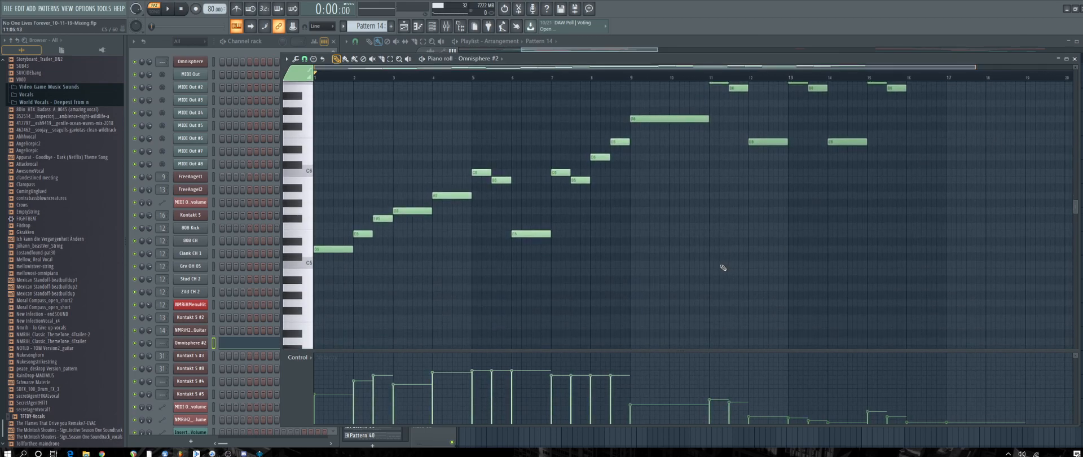
pyautogui.scroll(3, 718, 265)
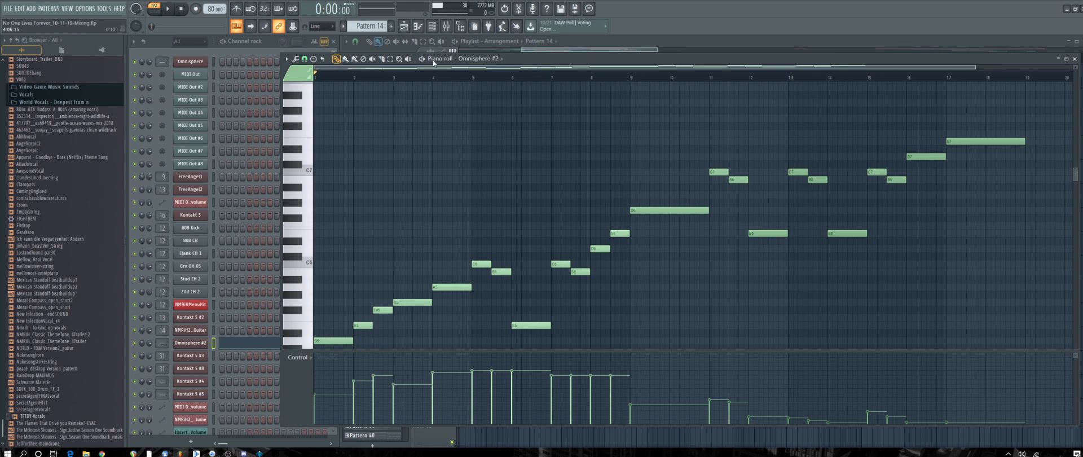
# Play Pattern 14's Omnisphere #2 notes alone from bar 5, follow the rising sequence and pause.
pyautogui.click(472, 73)
pyautogui.press('space')
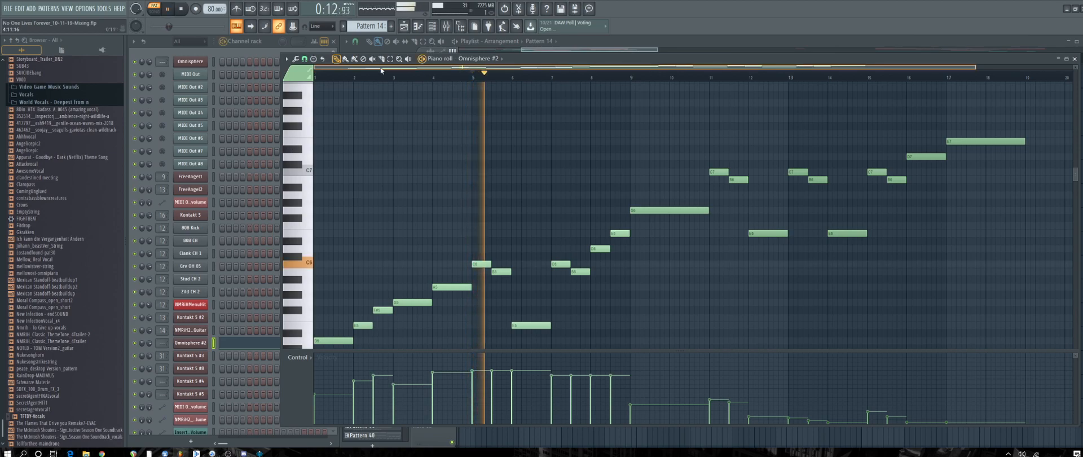
pyautogui.scroll(-6, 655, 229)
pyautogui.scroll(3, 669, 222)
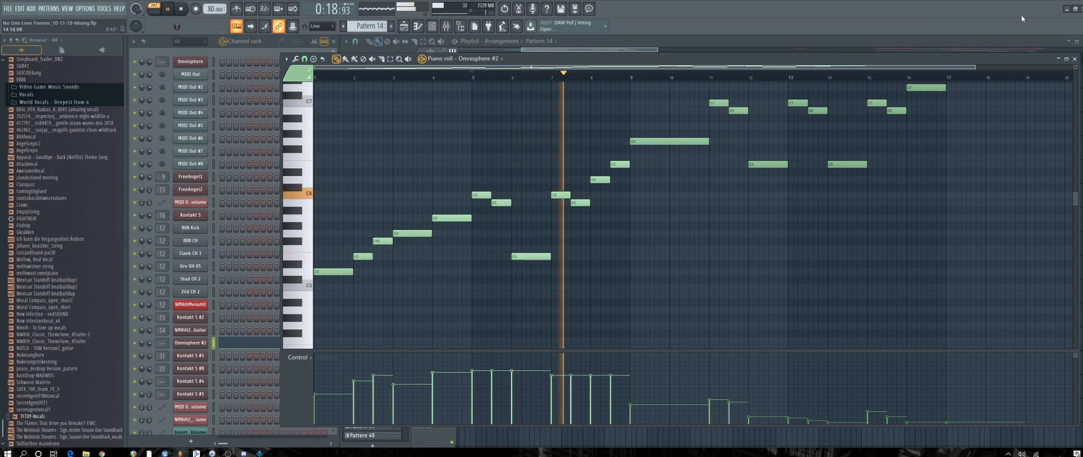
pyautogui.moveTo(976, 66); pyautogui.dragTo(825, 70)
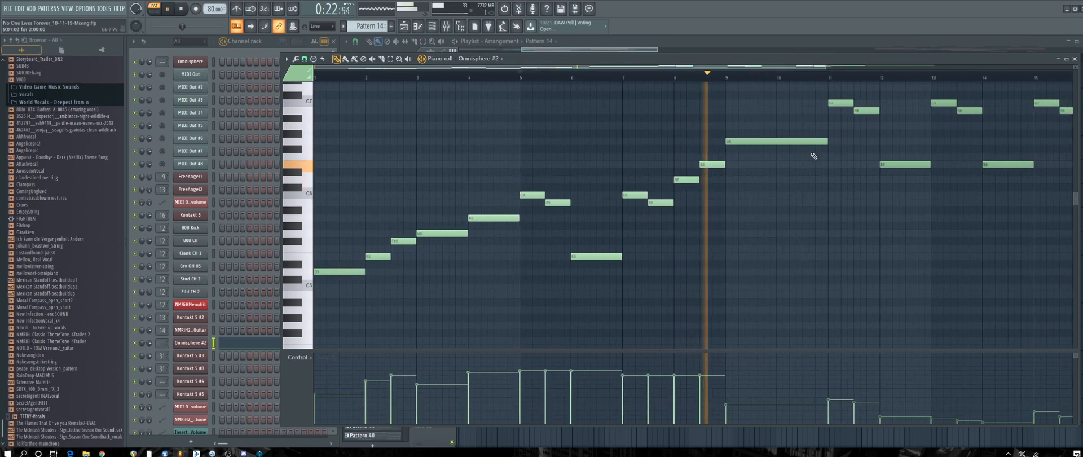
pyautogui.scroll(5, 814, 157)
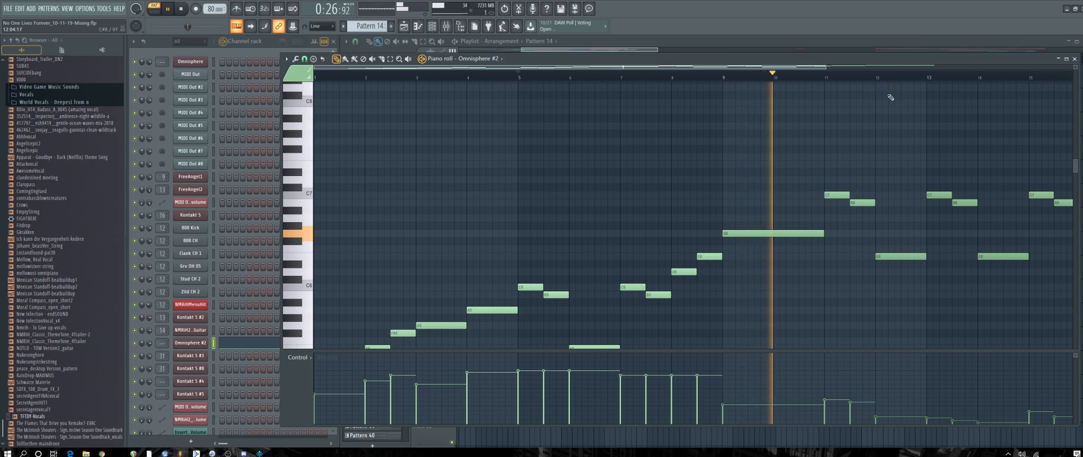
pyautogui.press('space')
# Play Pattern 14's closing Omnisphere #2 phrase alone from bar 11, close the piano roll and stop playback.
pyautogui.click(818, 72)
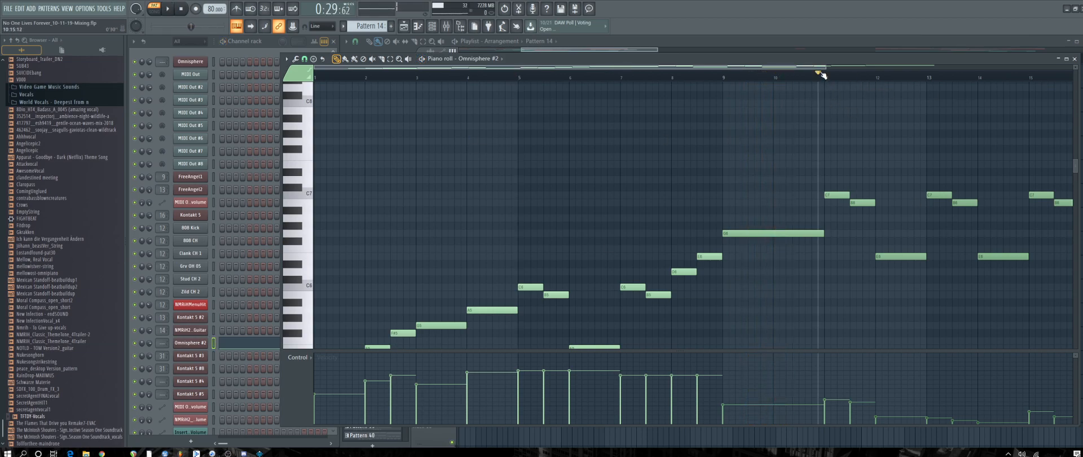
pyautogui.click(824, 73)
pyautogui.press('space')
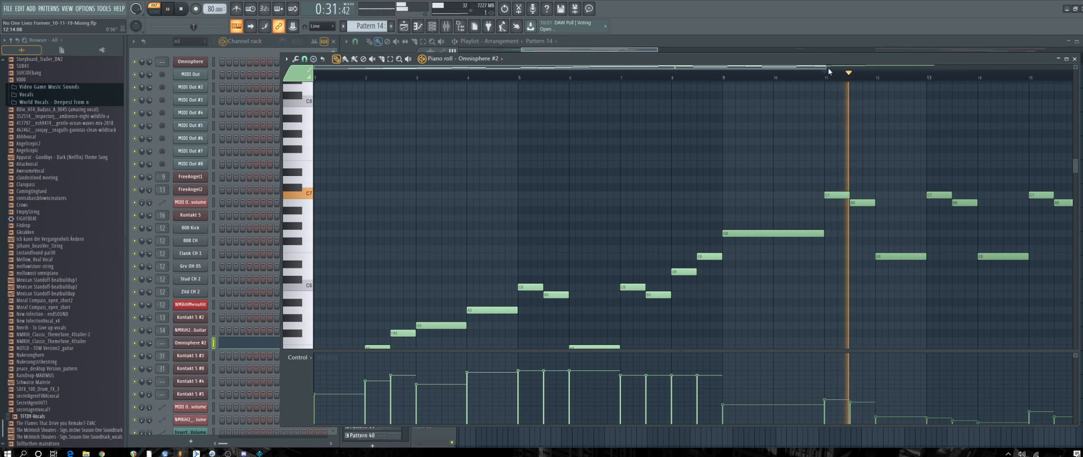
pyautogui.moveTo(826, 67); pyautogui.dragTo(925, 66)
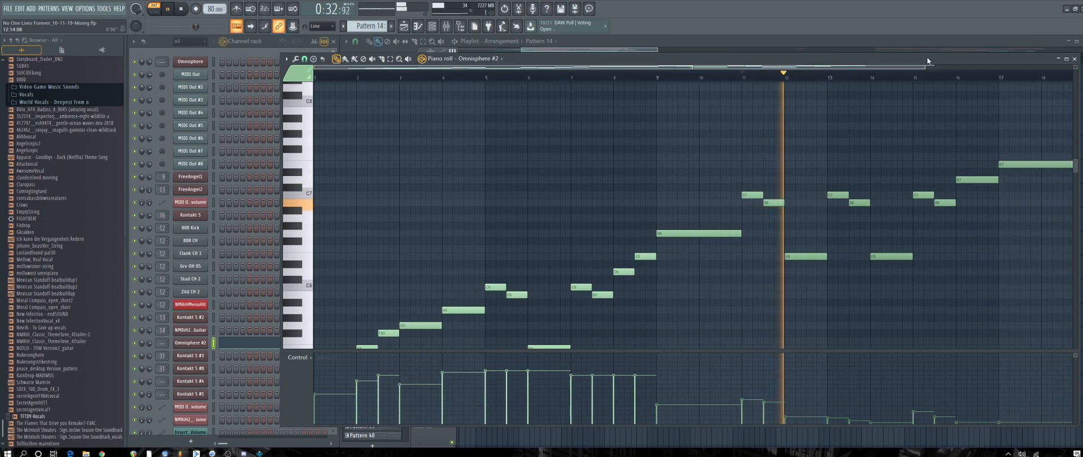
pyautogui.click(1075, 59)
pyautogui.press('space')
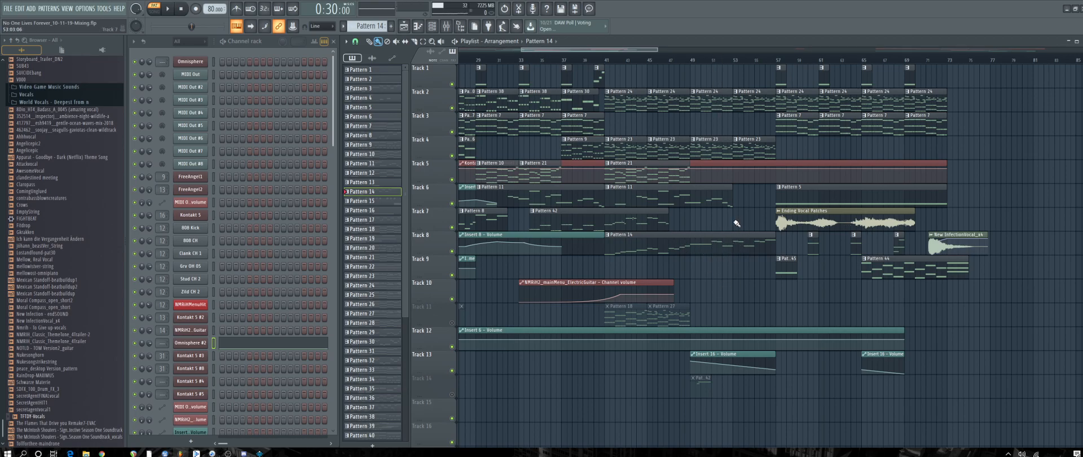
# Select Pattern 11 on Track 6, listen to its MIDI Out #8 notes alone in the piano roll and close it.
pyautogui.click(689, 194)
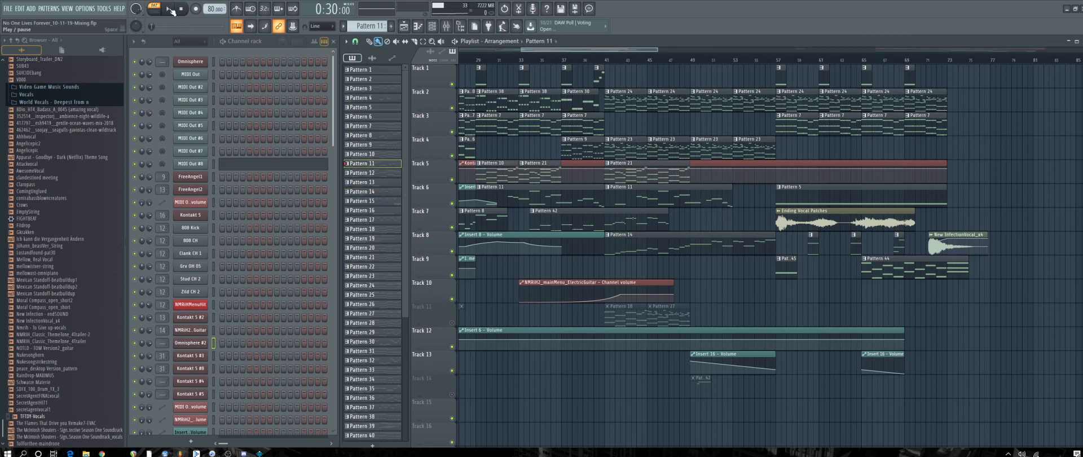
pyautogui.click(171, 10)
pyautogui.click(234, 164)
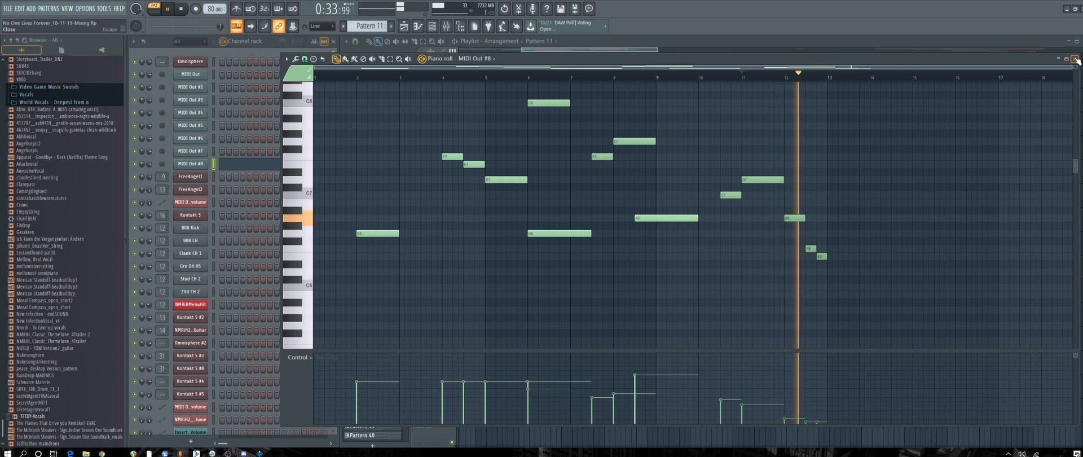
pyautogui.press('space')
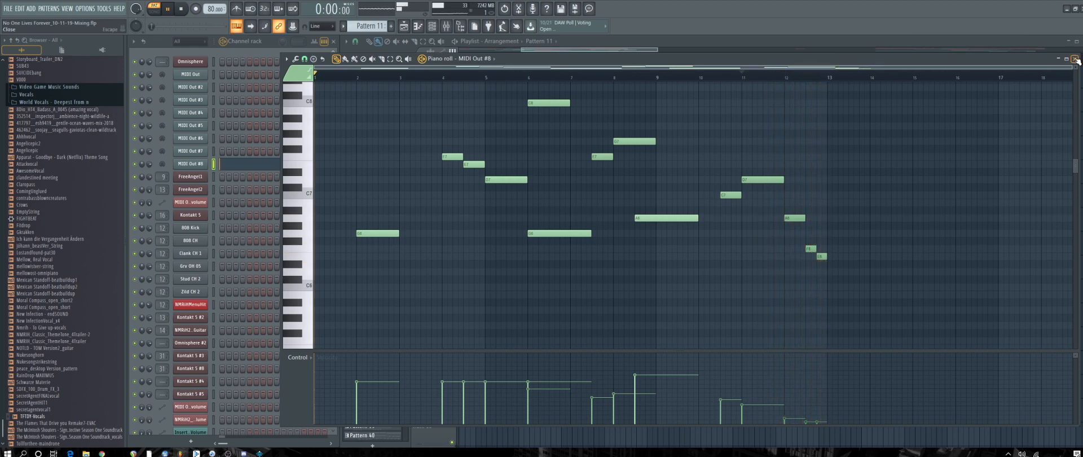
pyautogui.click(1074, 59)
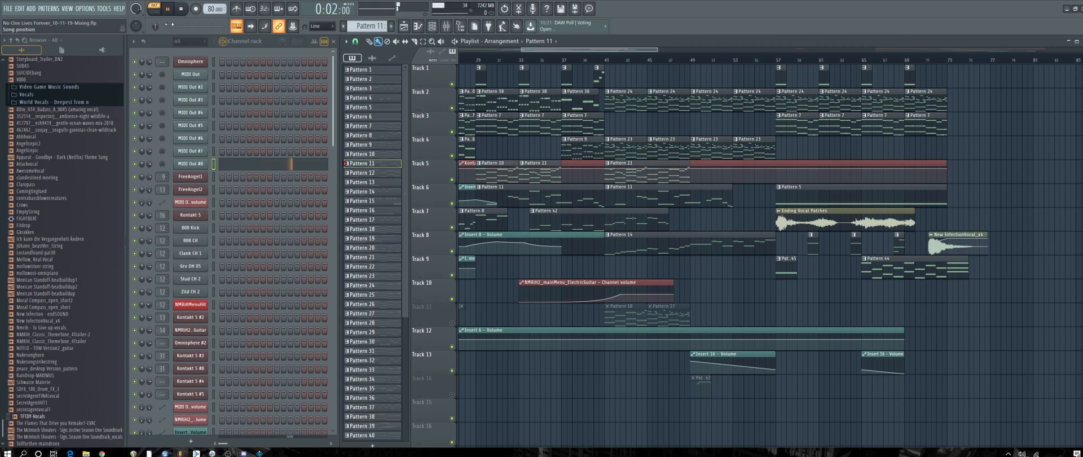
# Stop the pattern playback and audition single notes on the MIDI Out #8 instrument.
pyautogui.press('space')
pyautogui.click(212, 27)
pyautogui.press('x')
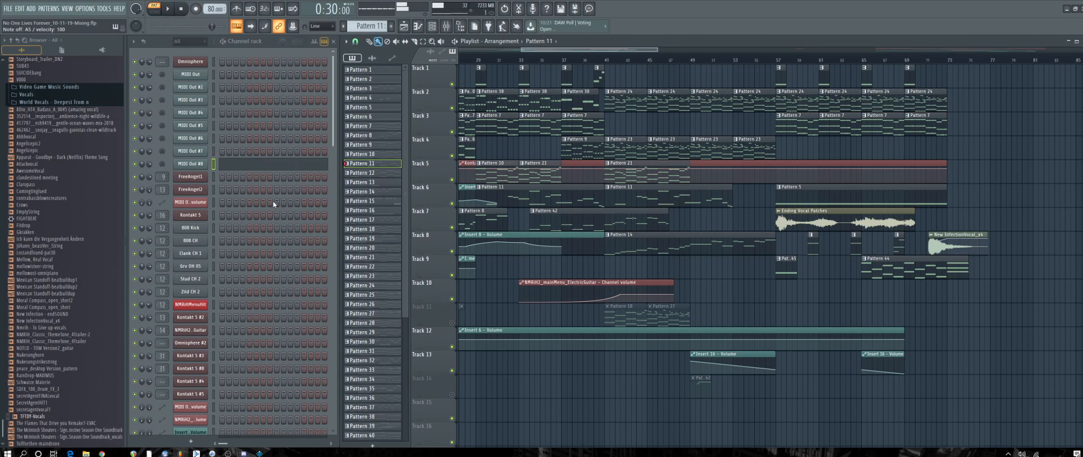
pyautogui.press('x')
pyautogui.press('x')
# Switch to File Explorer, go up to the nmrih2 music folder, browse its contents and begin a contact-name search.
pyautogui.moveTo(102, 453)
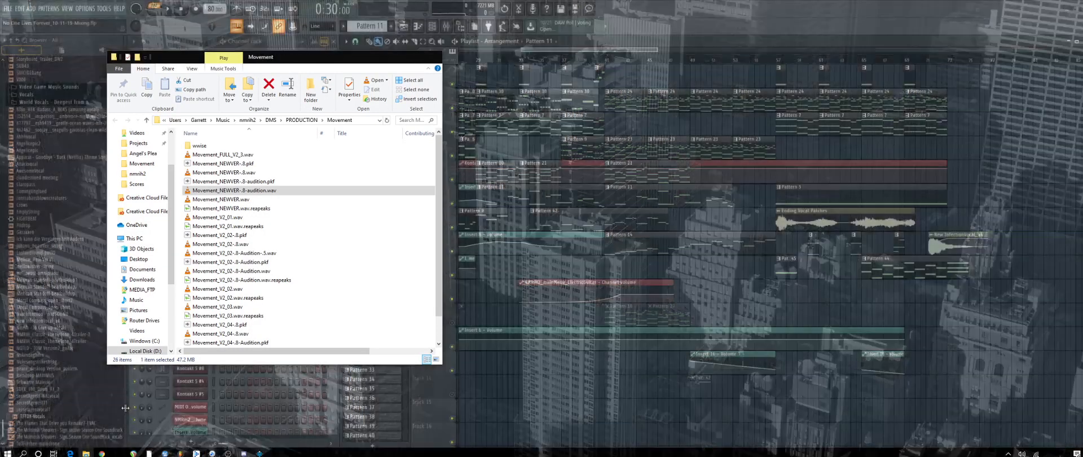
pyautogui.click(97, 425)
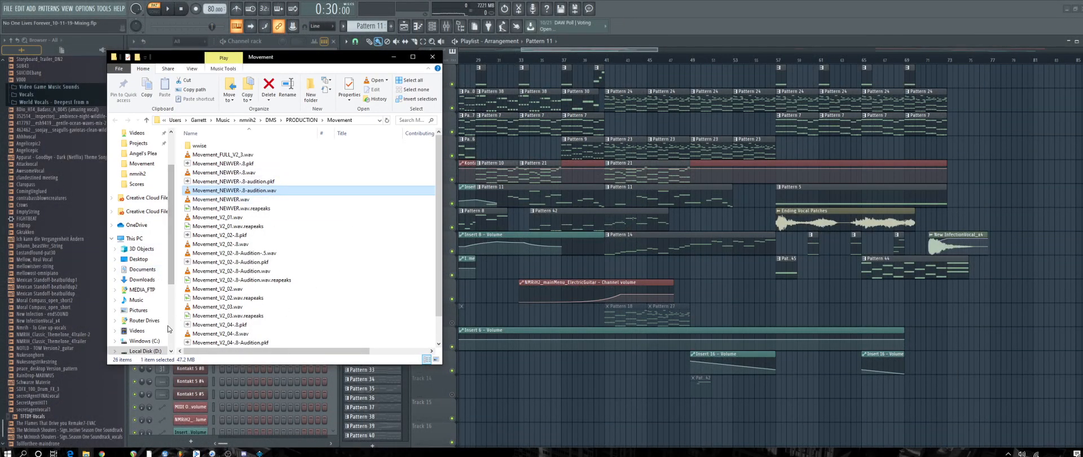
pyautogui.scroll(-2, 148, 282)
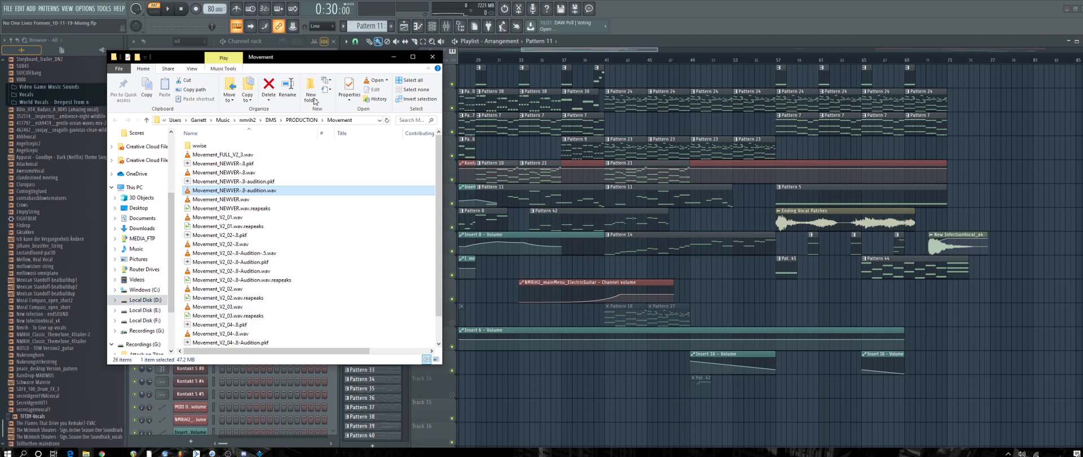
pyautogui.click(247, 120)
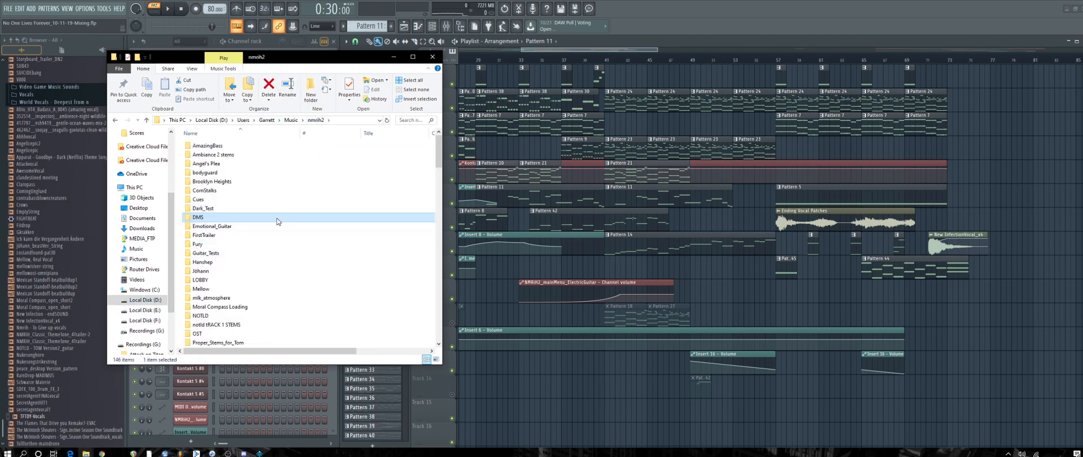
pyautogui.scroll(-3, 258, 215)
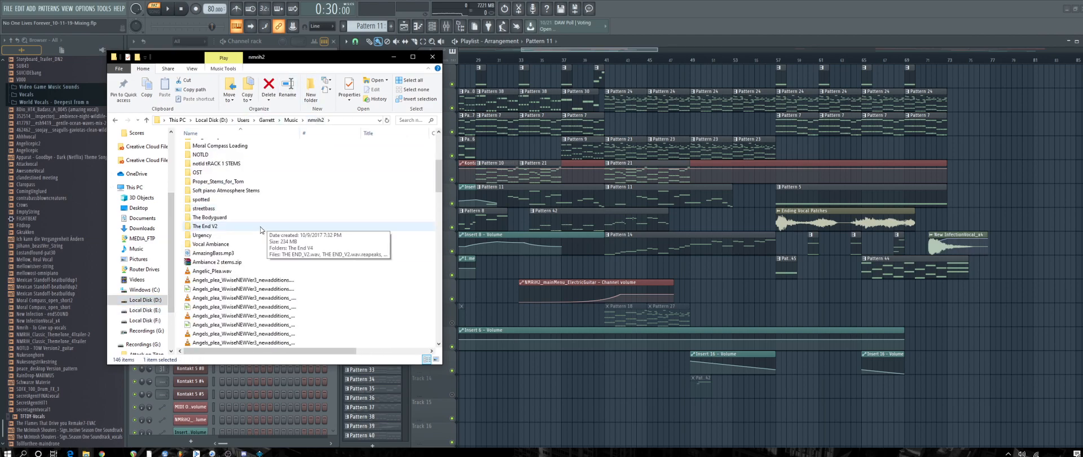
pyautogui.scroll(5, 260, 229)
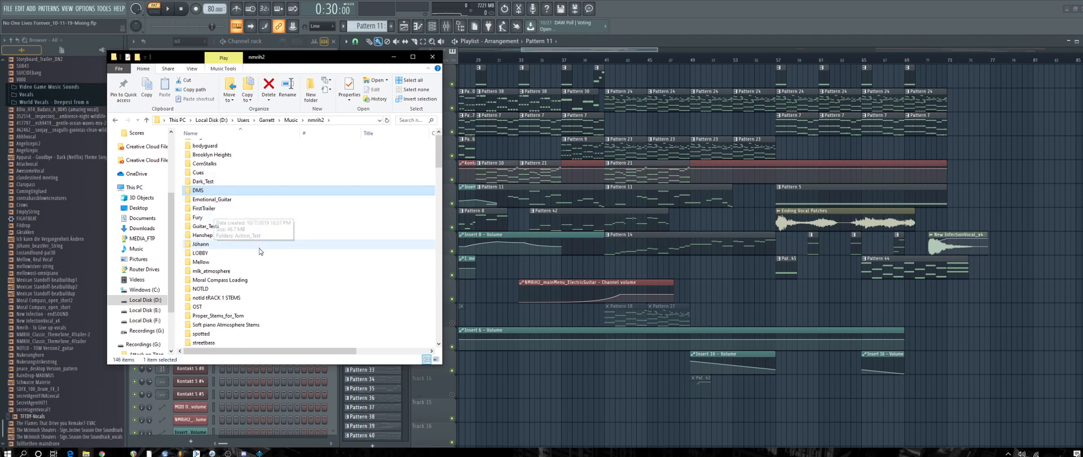
pyautogui.scroll(-10, 260, 251)
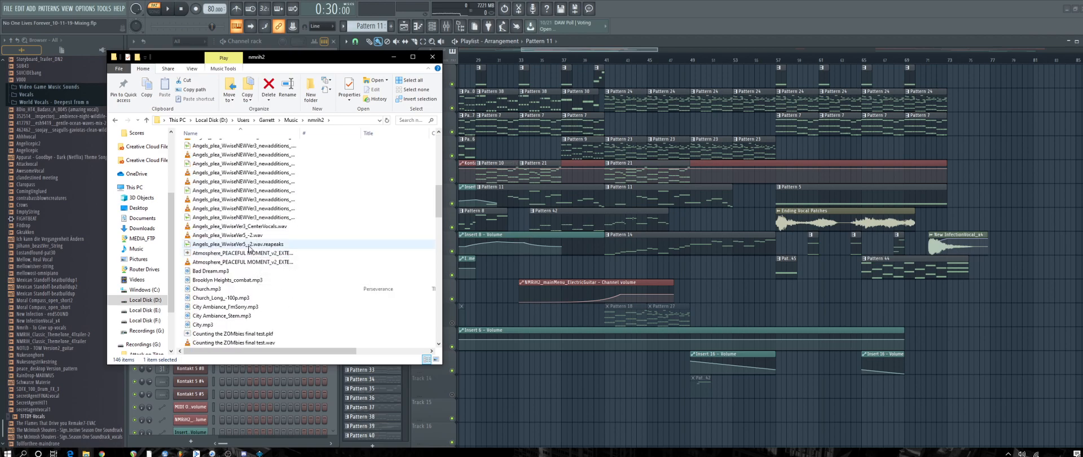
pyautogui.scroll(10, 248, 248)
pyautogui.click(401, 120)
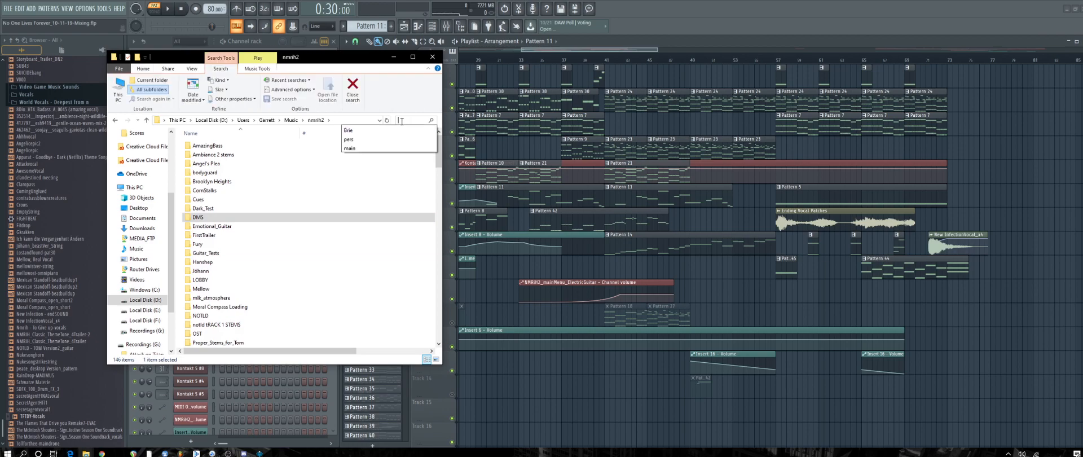
pyautogui.write('coolz')
# Switch to OBS, select the Window Capture source, toggle its visibility and minimize OBS.
pyautogui.click(228, 452)
pyautogui.click(655, 385)
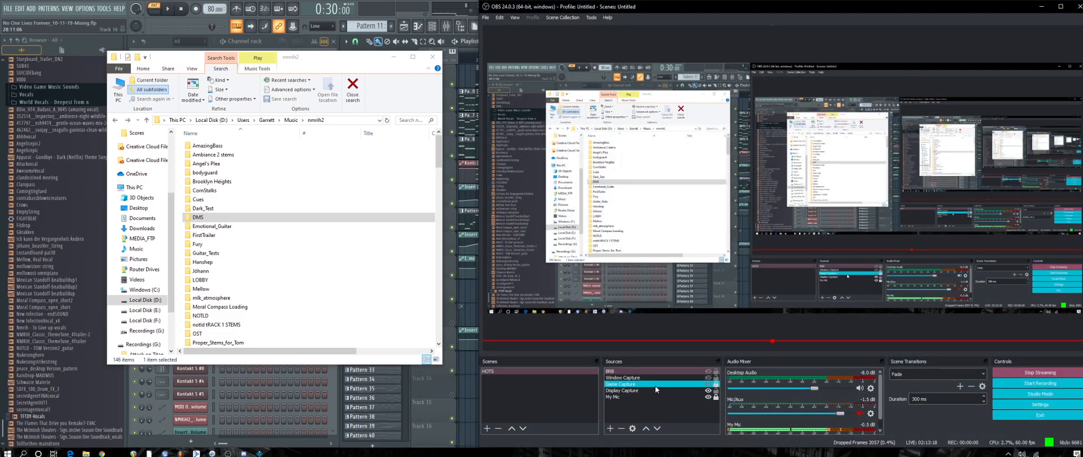
pyautogui.click(664, 378)
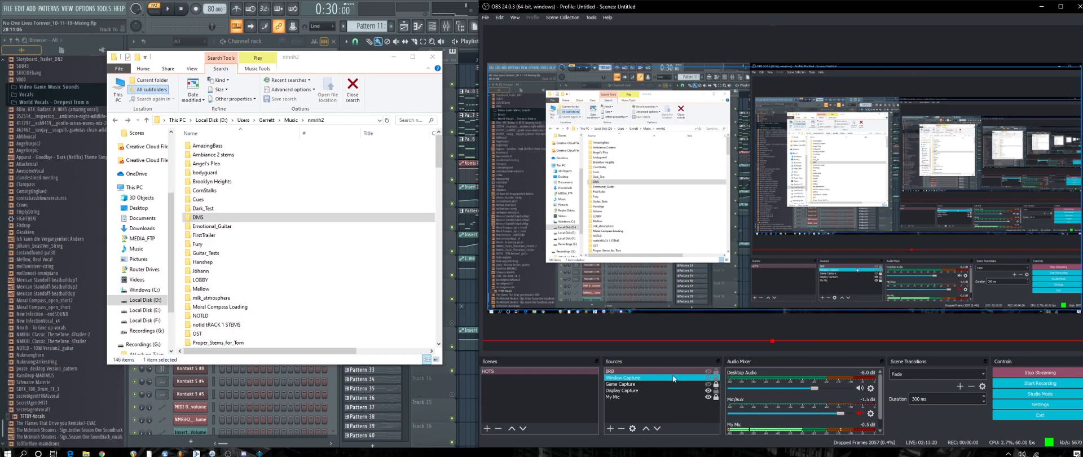
pyautogui.click(708, 378)
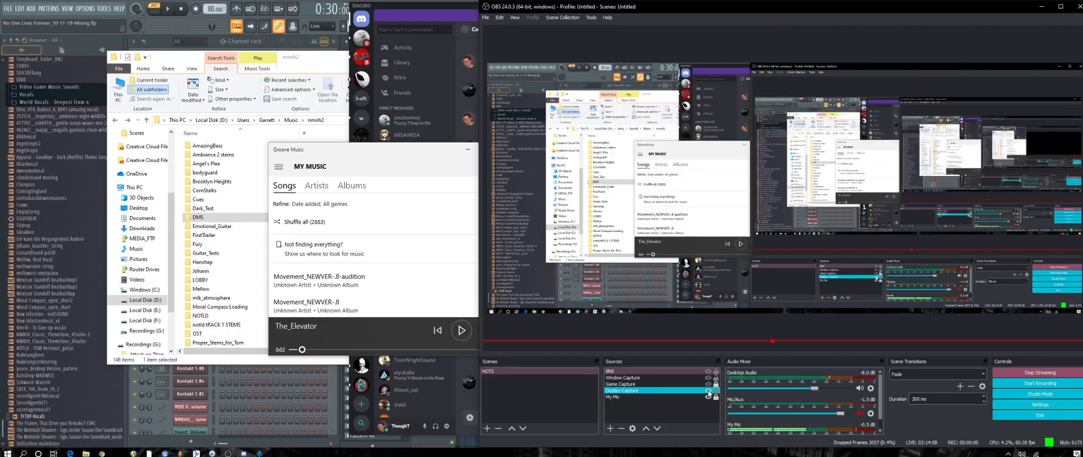
pyautogui.click(1041, 7)
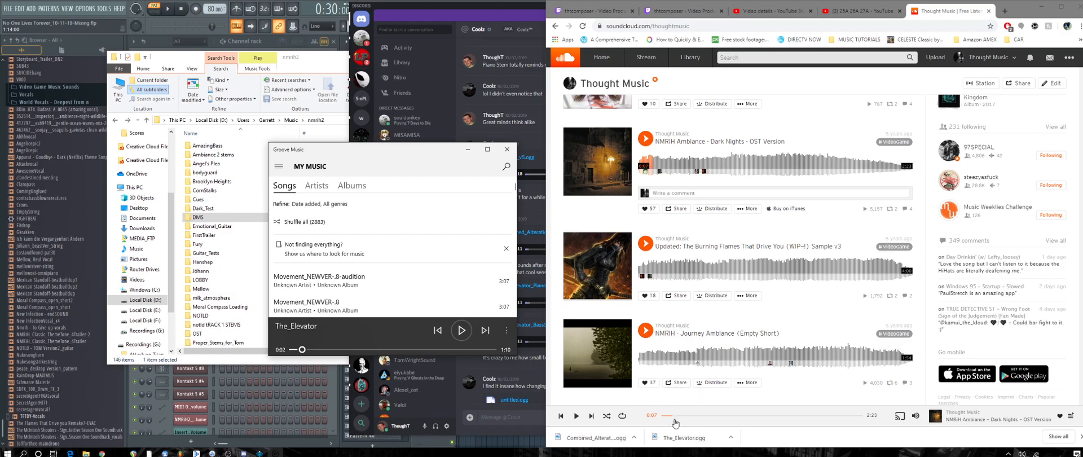
# Play the downloaded Combined_Alteration_Example.ogg in Groove Music, check the playback options, pause it and rewind to the start.
pyautogui.click(578, 440)
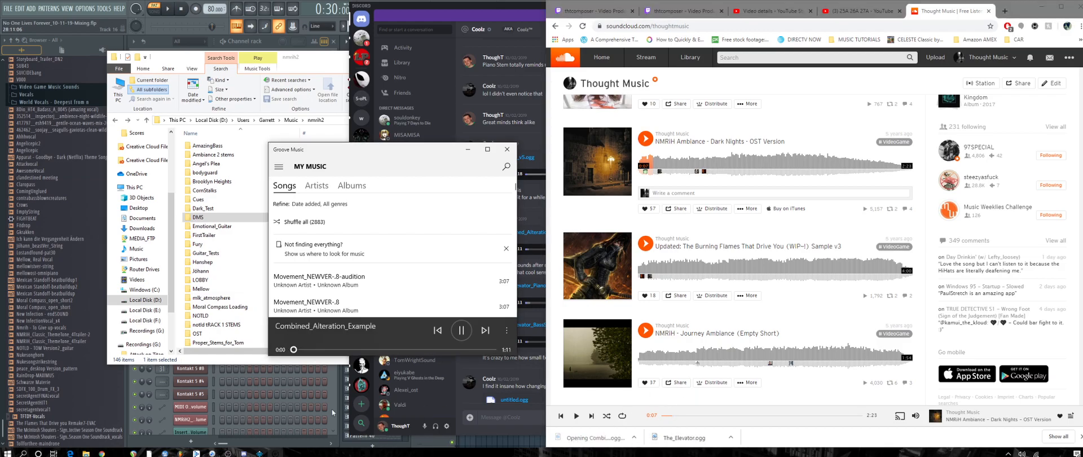
pyautogui.click(506, 330)
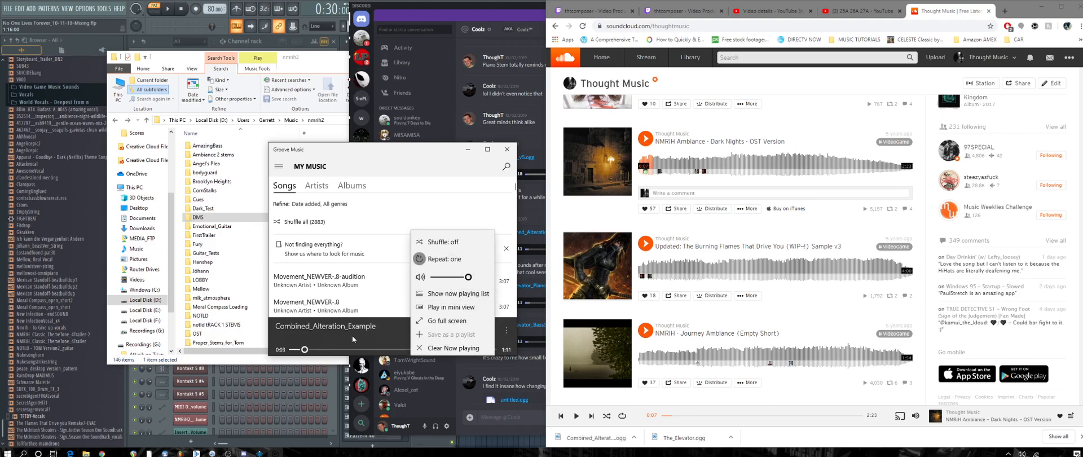
pyautogui.click(391, 333)
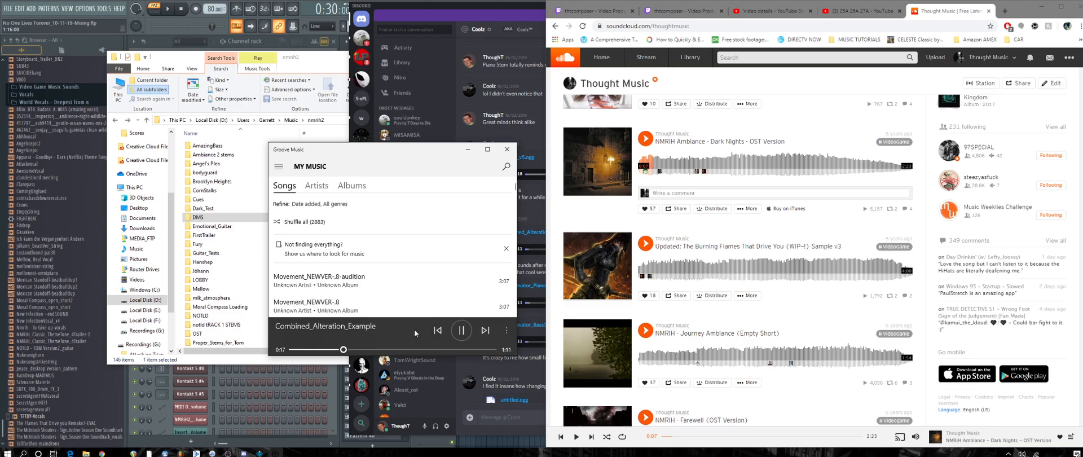
pyautogui.click(506, 330)
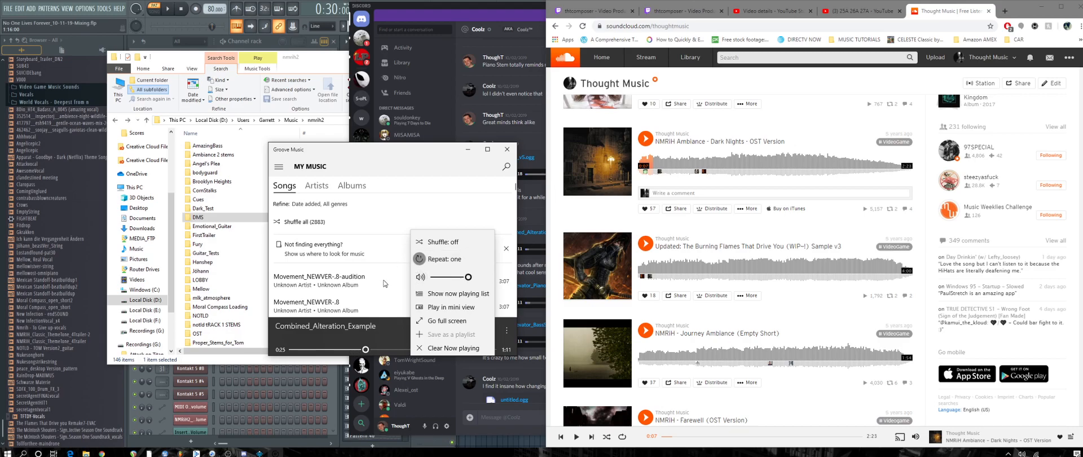
pyautogui.click(381, 329)
pyautogui.click(463, 331)
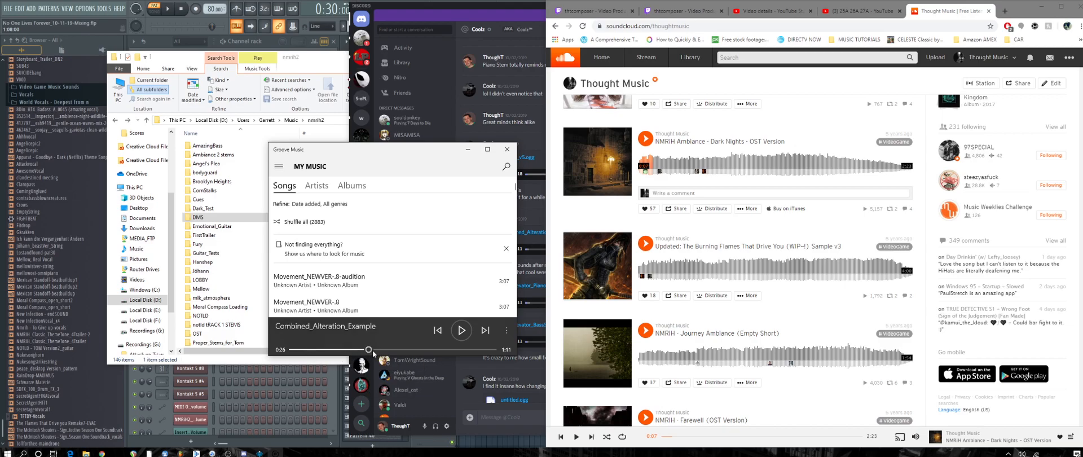
pyautogui.moveTo(369, 349); pyautogui.dragTo(267, 354)
# From Chrome's downloads list, listen briefly to The_Elevator.ogg, pause it and play Combined_Alteration_Example.ogg for comparison.
pyautogui.click(949, 13)
pyautogui.hotkey('ctrl', 'j')
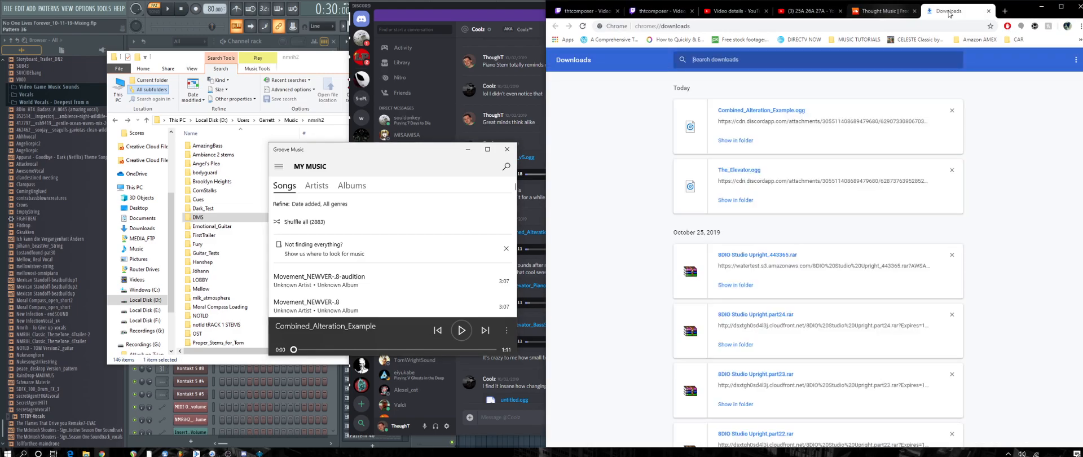
pyautogui.click(735, 170)
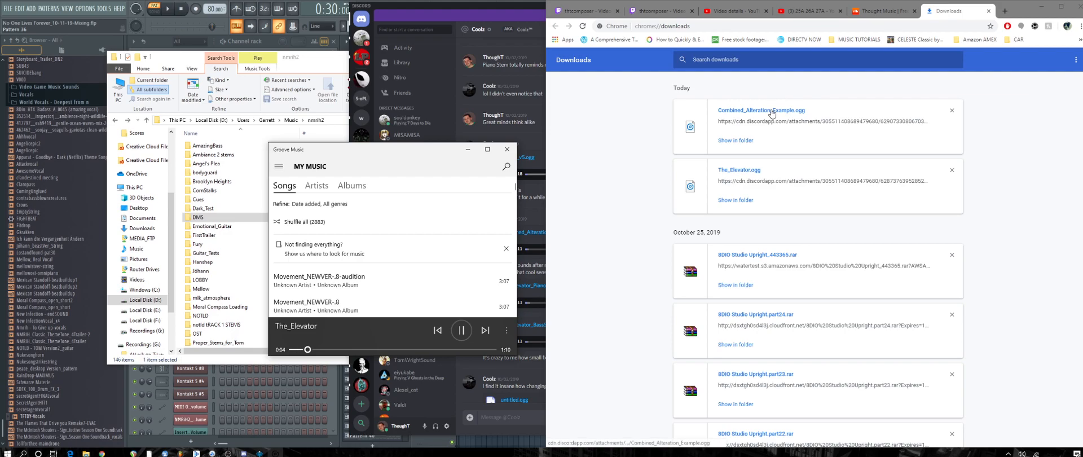
pyautogui.click(460, 335)
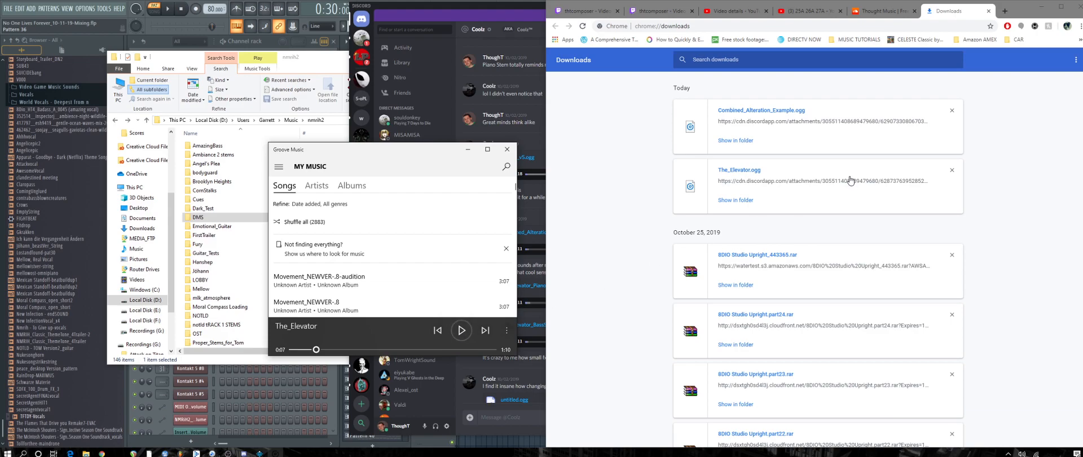
pyautogui.click(759, 111)
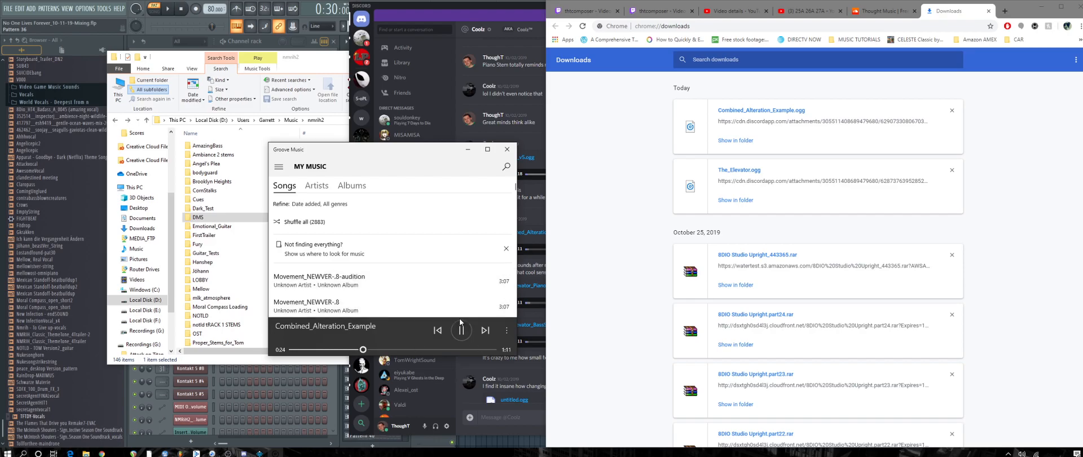
# Close Groove Music, clear the Chrome, Discord and File Explorer windows away and return to the FL Studio playlist.
pyautogui.click(507, 149)
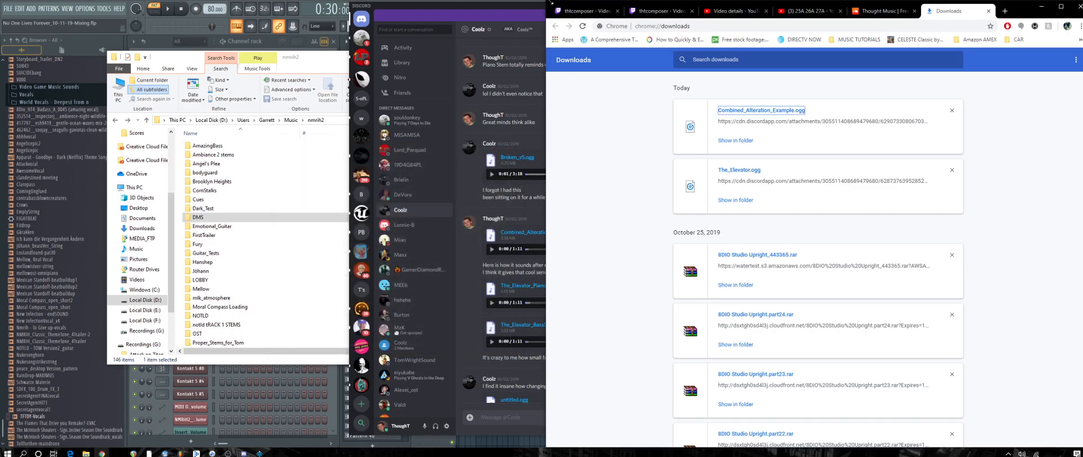
pyautogui.click(531, 10)
pyautogui.click(1064, 2)
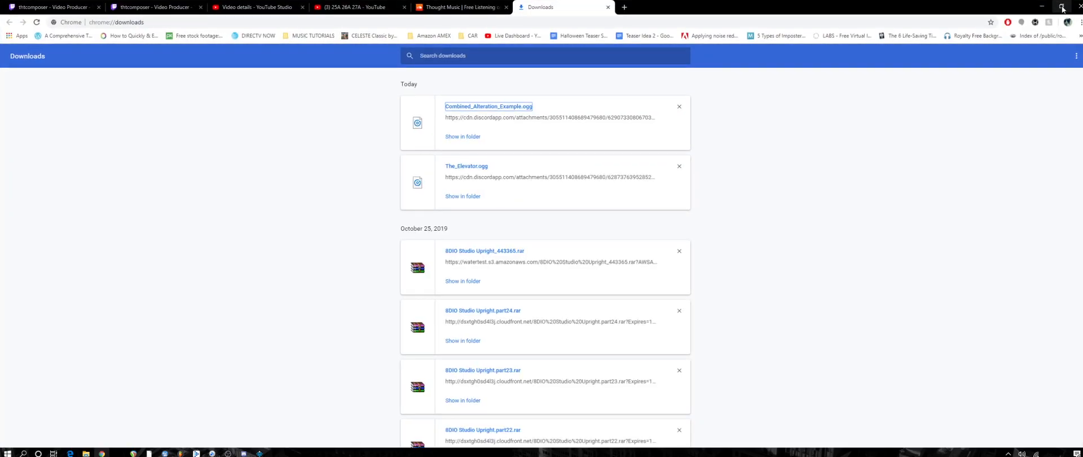
pyautogui.click(1042, 5)
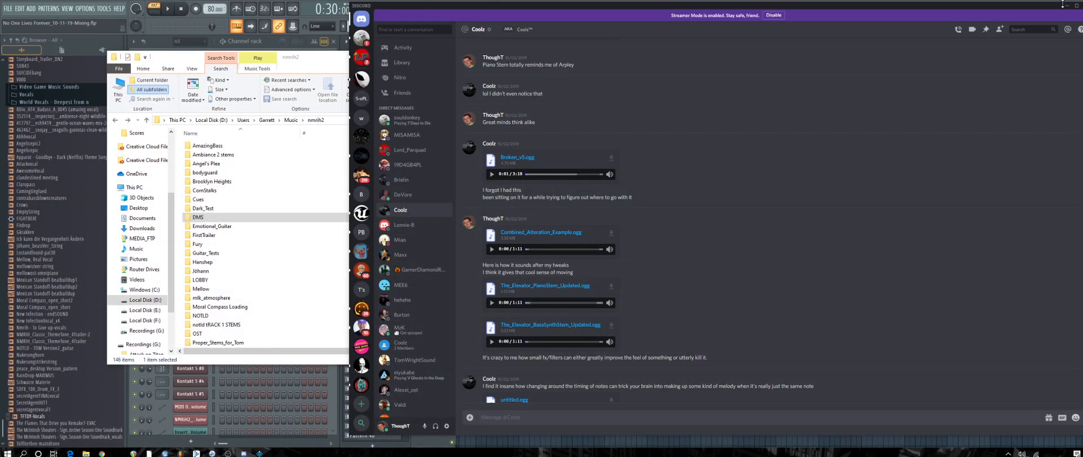
pyautogui.click(1067, 5)
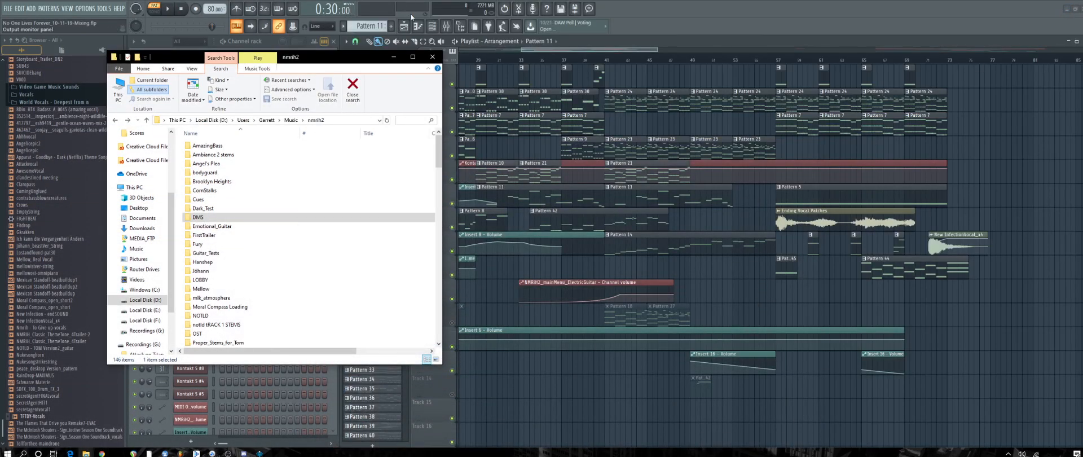
pyautogui.click(720, 20)
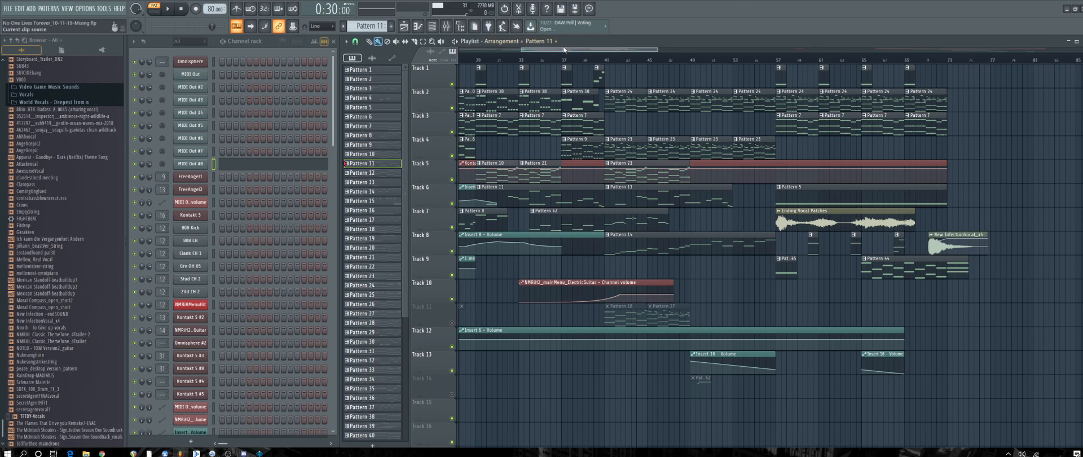
# Select Pattern 44 on Track 9, listen to it alone and stop the playback.
pyautogui.moveTo(558, 50)
pyautogui.mouseDown()
pyautogui.moveTo(629, 59)
pyautogui.moveTo(577, 55)
pyautogui.mouseUp()
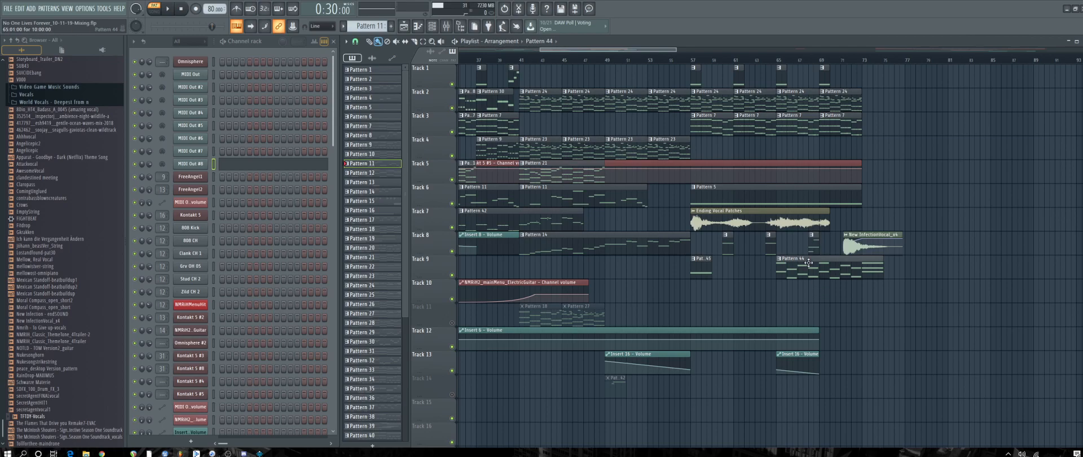
pyautogui.click(812, 263)
pyautogui.scroll(-7, 215, 272)
pyautogui.scroll(-1, 185, 88)
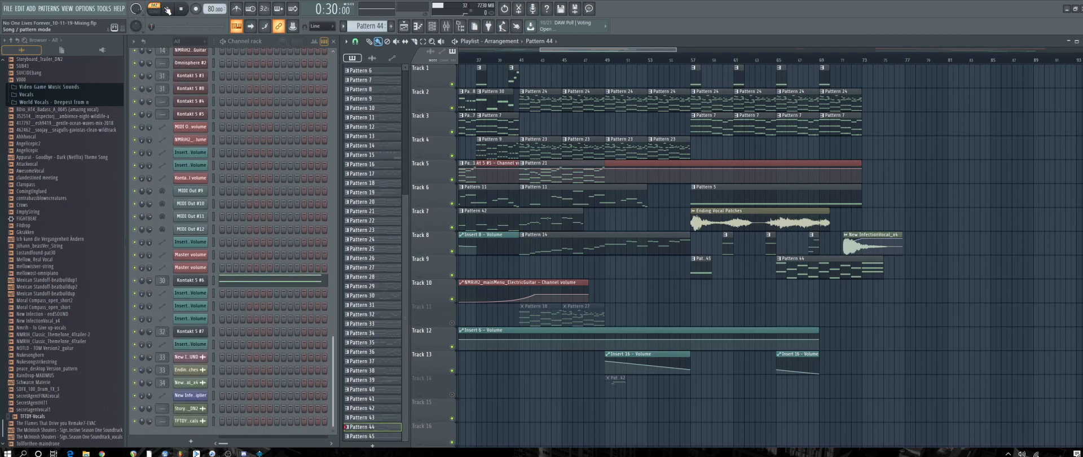
pyautogui.click(168, 8)
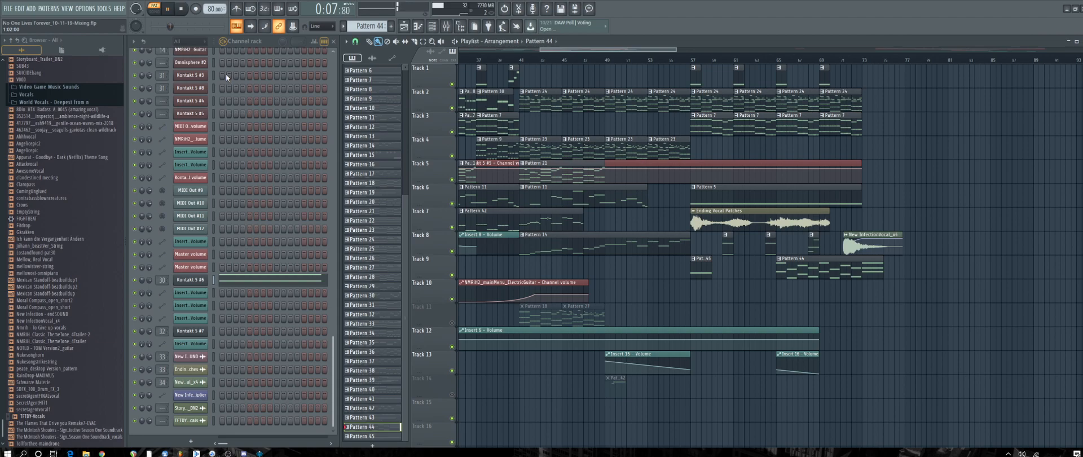
pyautogui.click(181, 9)
# Show the whole arrangement from the beginning, select the Pattern 6 clip on Track 1 and play it alone.
pyautogui.hscroll(-8, 545, 49)
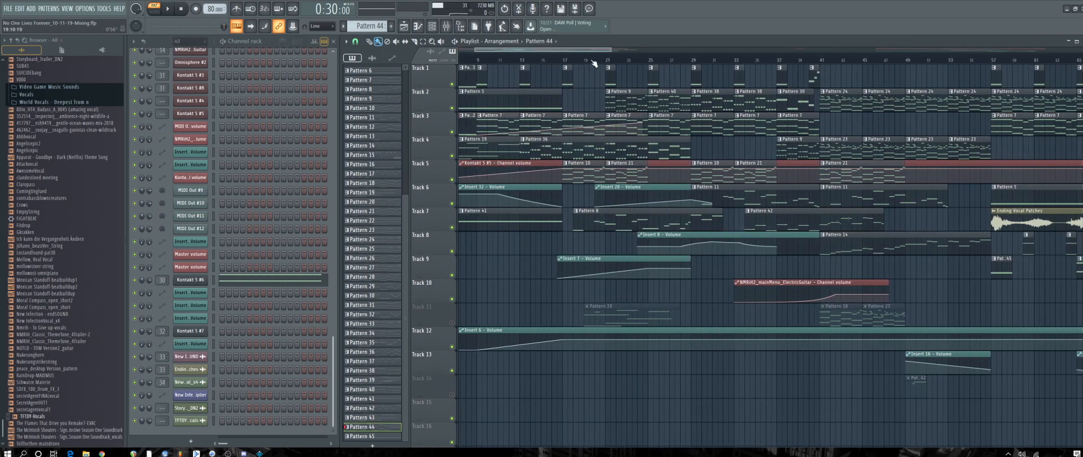
pyautogui.hscroll(-2, 592, 50)
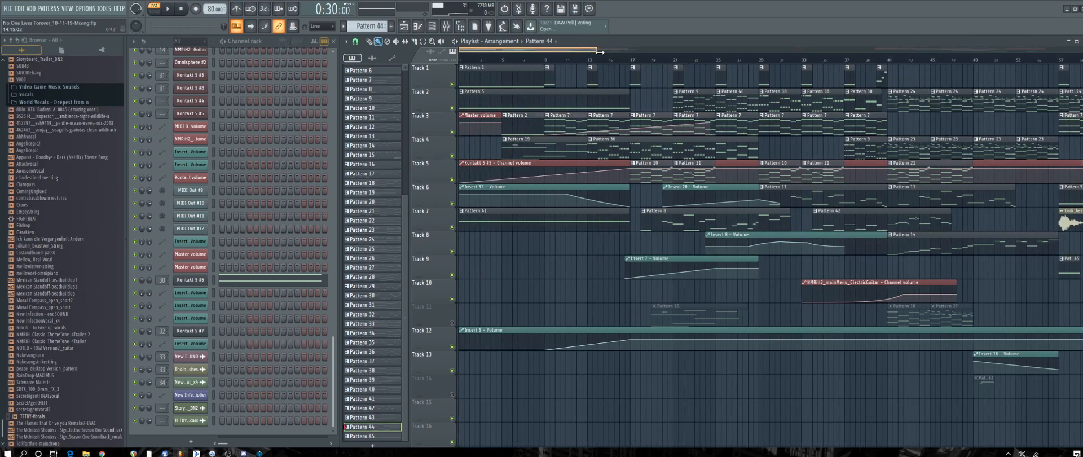
pyautogui.moveTo(596, 50); pyautogui.dragTo(671, 120)
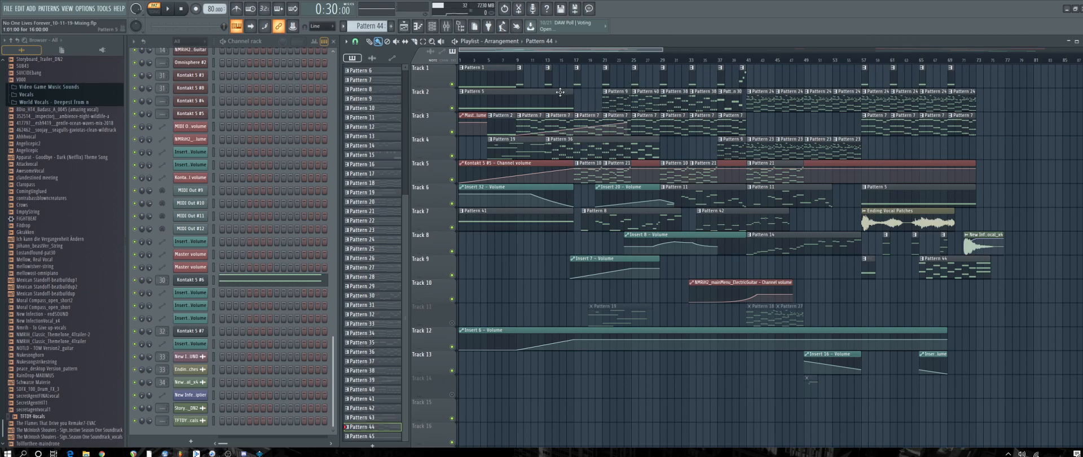
pyautogui.click(547, 68)
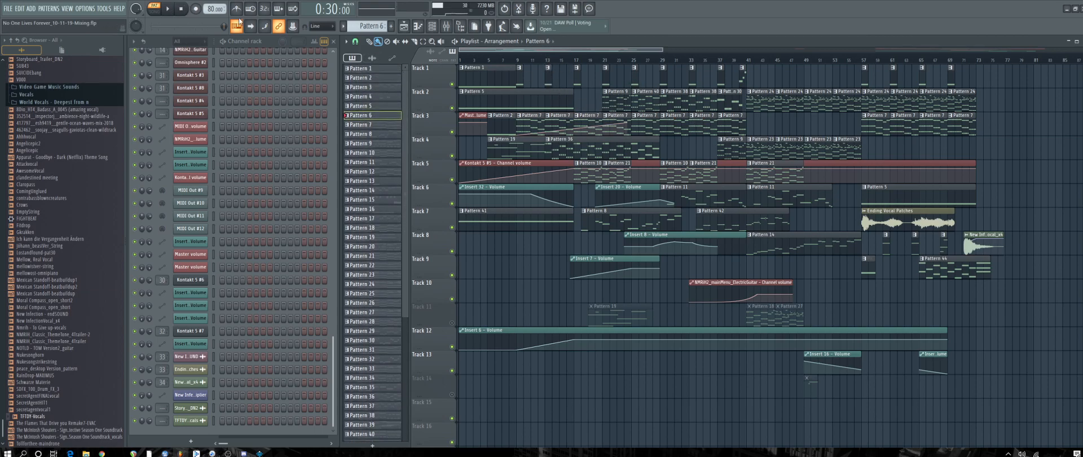
pyautogui.click(167, 9)
pyautogui.click(182, 10)
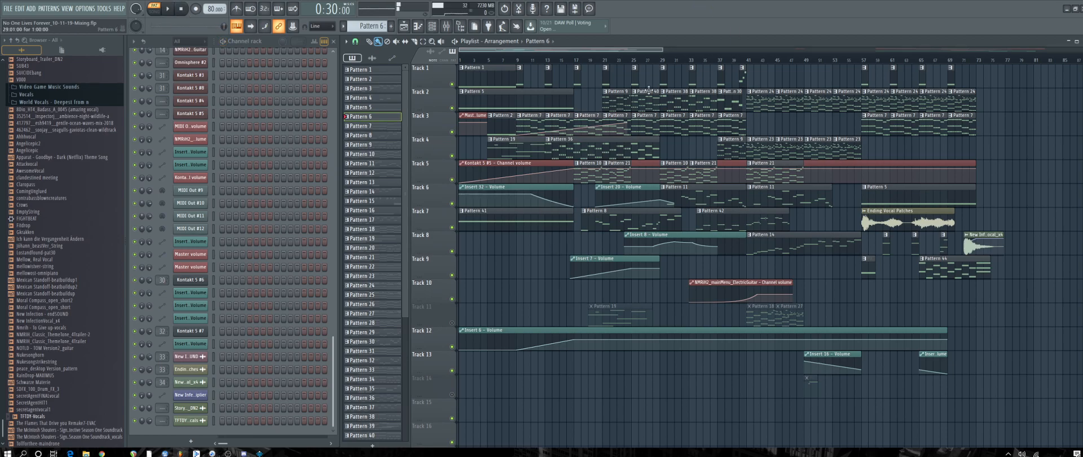
pyautogui.press('space')
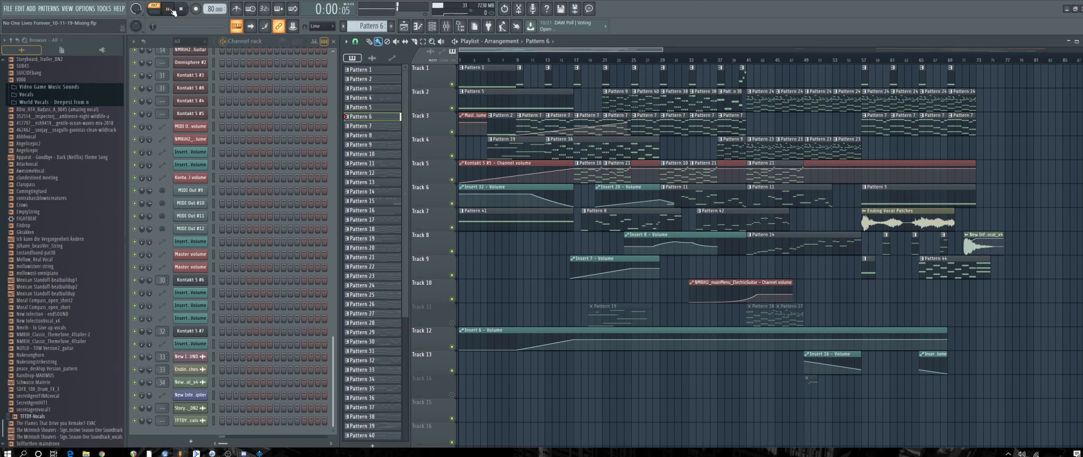
# Bring the upper channels of the channel rack into view to check which one Pattern 6 plays, and stop the playback.
pyautogui.scroll(6, 273, 267)
pyautogui.scroll(1, 274, 270)
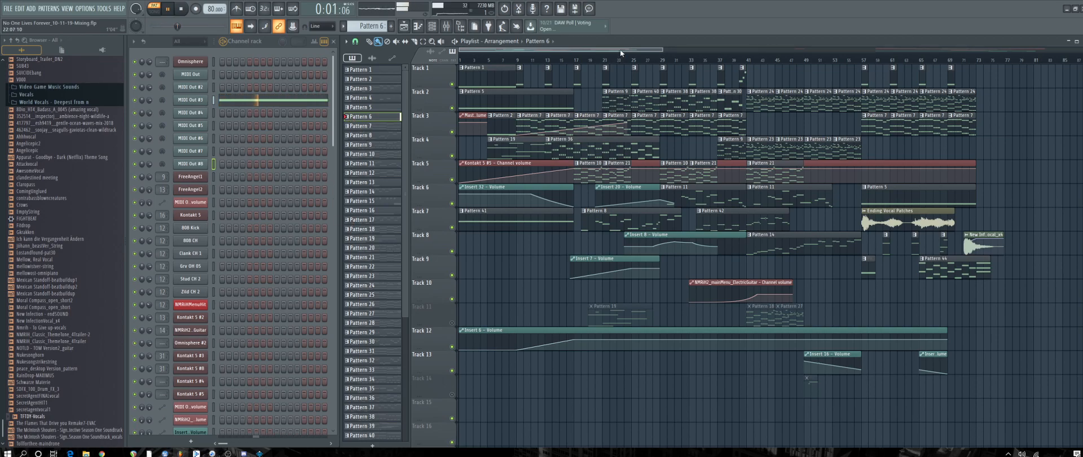
pyautogui.moveTo(589, 50); pyautogui.dragTo(588, 50)
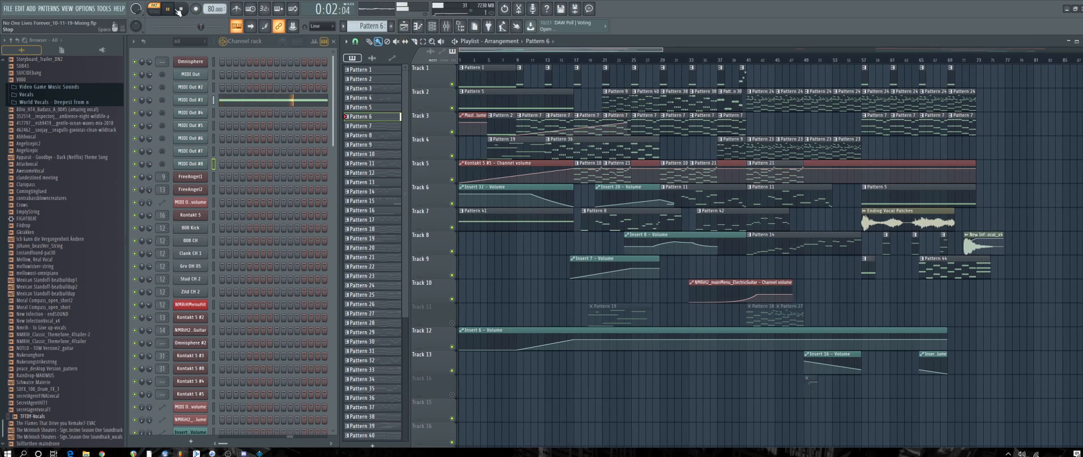
pyautogui.press('space')
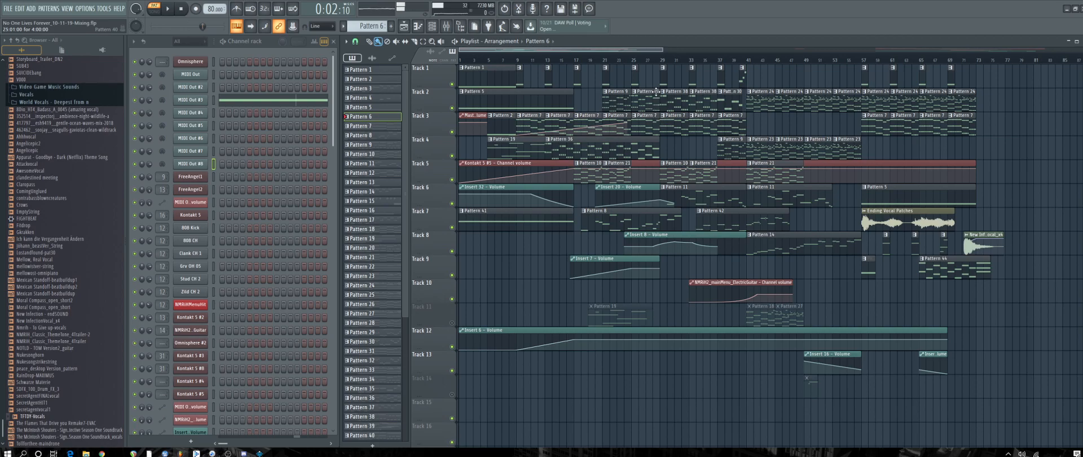
# Select the Pattern 32 clip on Track 1, listen to it alone and stop the playback.
pyautogui.click(743, 83)
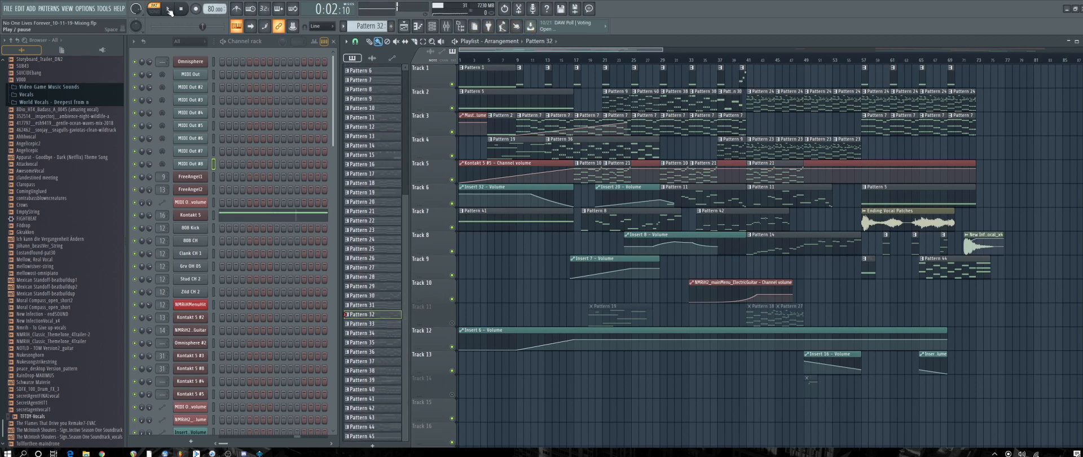
pyautogui.click(169, 10)
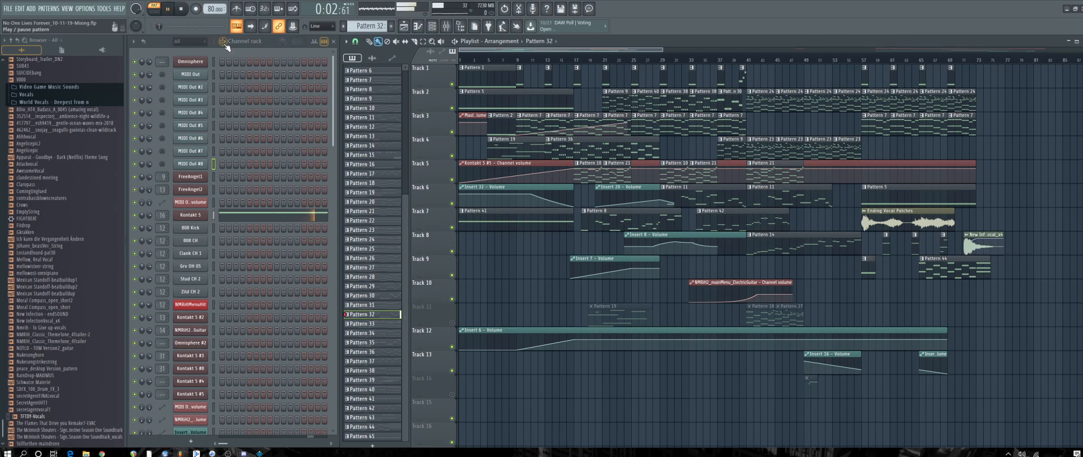
pyautogui.click(183, 9)
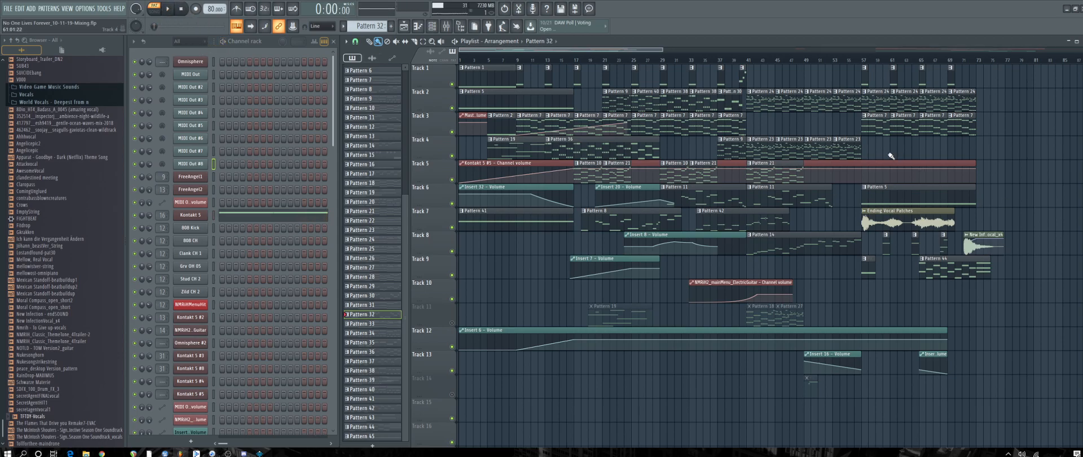
# Play the Pattern 24 clip from Track 2 alone, inspect its Kontakt 5 notes in the piano roll, return to the playlist and stop playback.
pyautogui.click(758, 110)
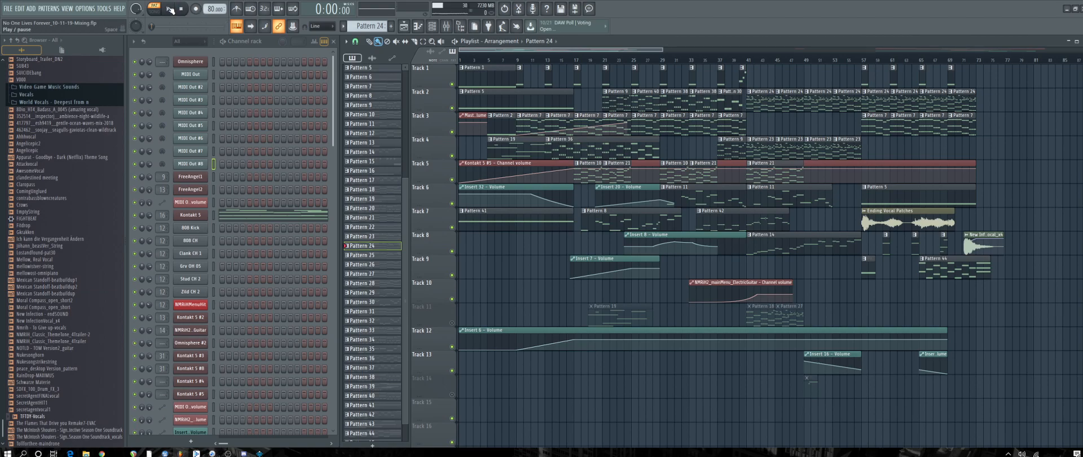
pyautogui.click(169, 10)
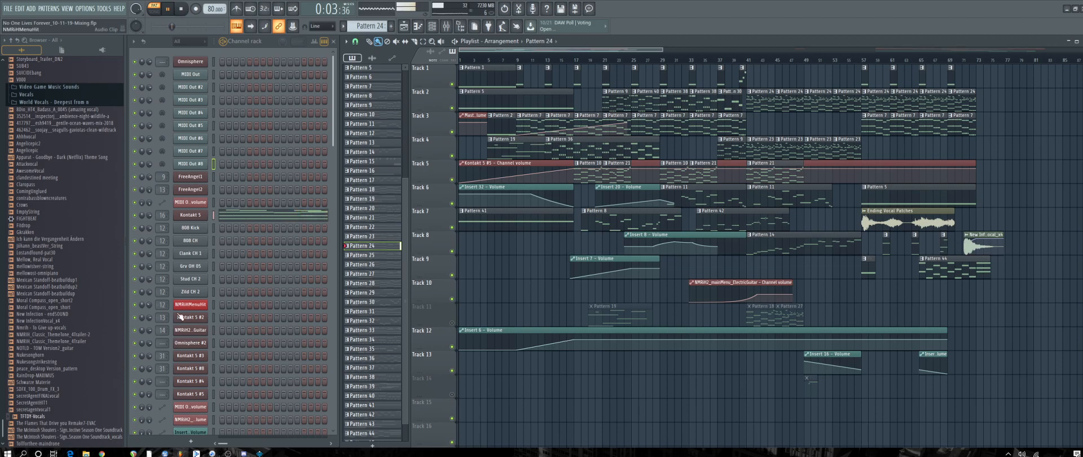
pyautogui.click(274, 221)
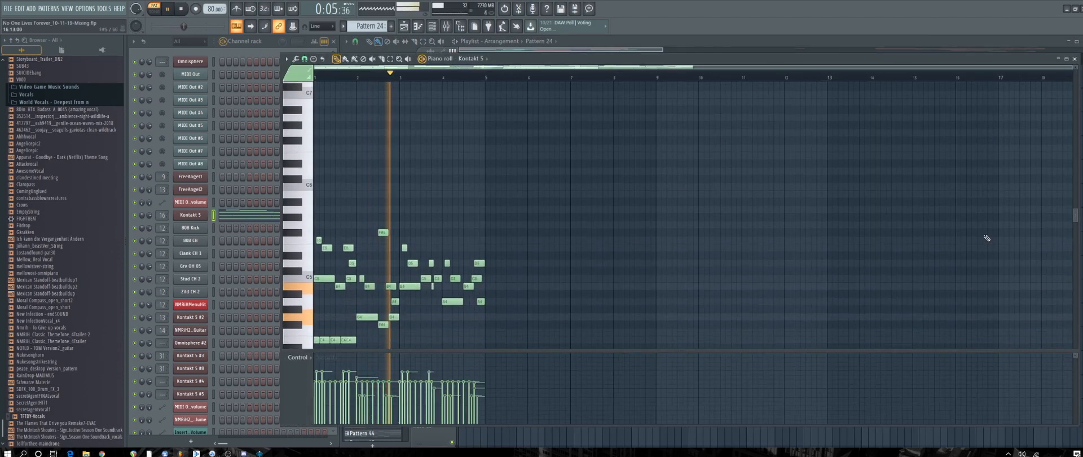
pyautogui.scroll(-4, 896, 215)
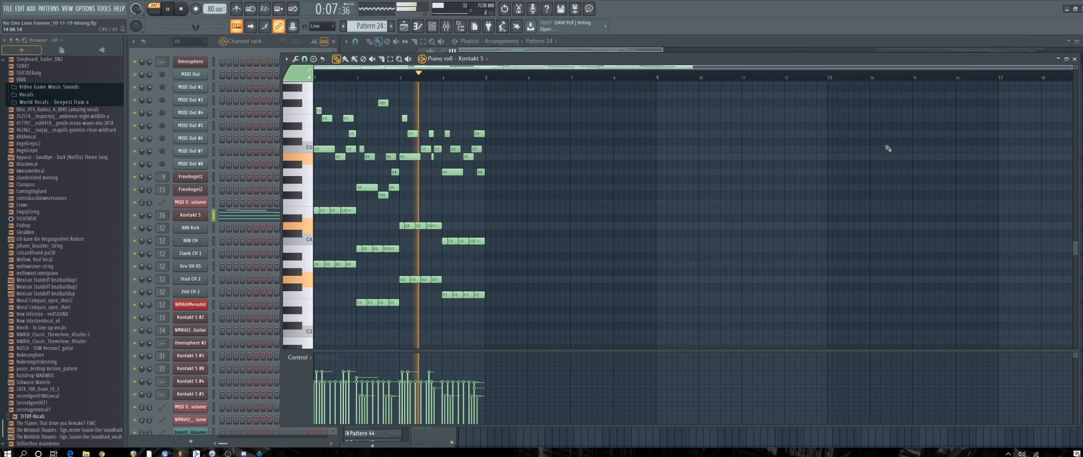
pyautogui.press('F7')
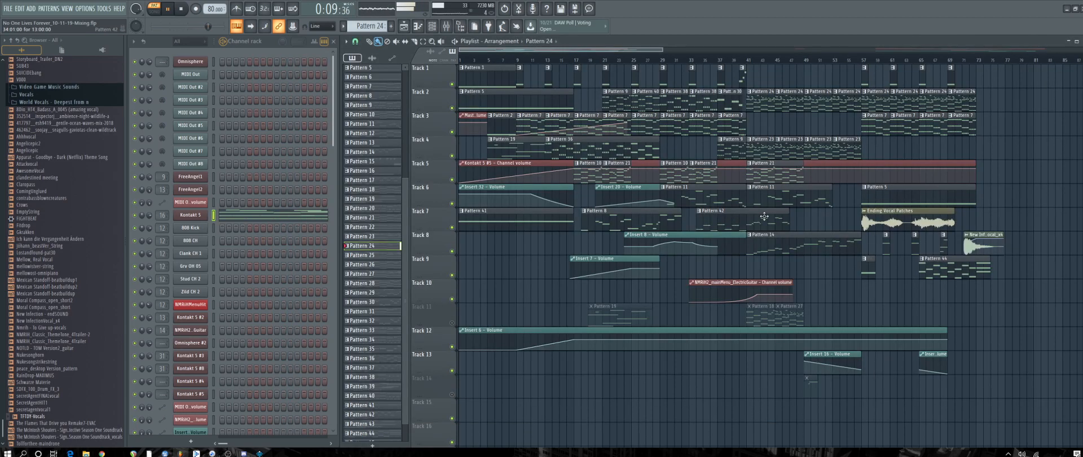
pyautogui.press('space')
# Switch to song playback and listen to the arrangement from about bar 47 and again from about bar 45, stopping after each listen.
pyautogui.press('l')
pyautogui.moveTo(757, 62); pyautogui.dragTo(795, 71)
pyautogui.press('space')
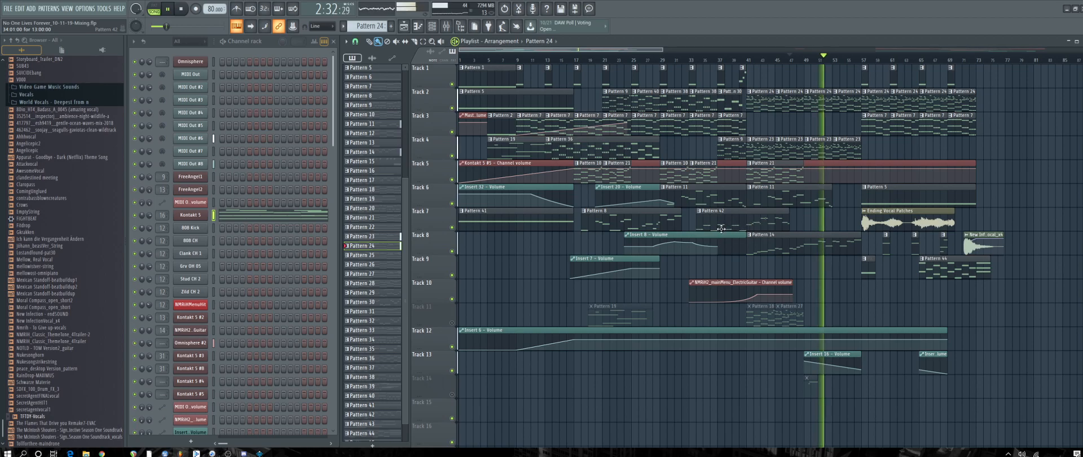
pyautogui.press('space')
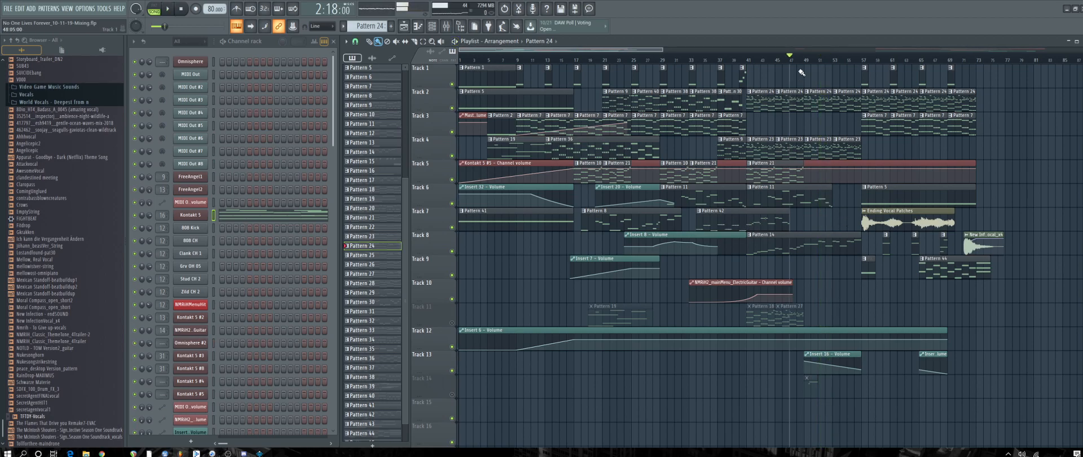
pyautogui.click(777, 63)
pyautogui.press('space')
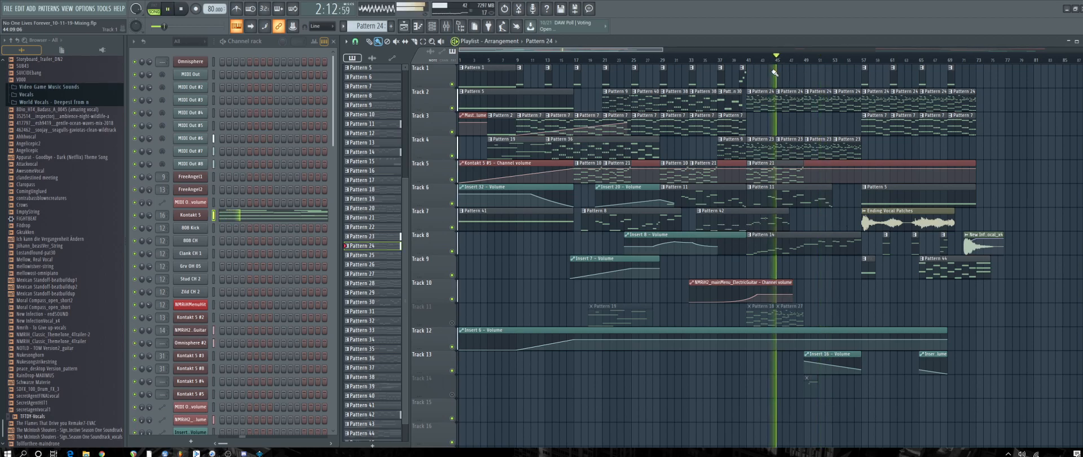
pyautogui.press('space')
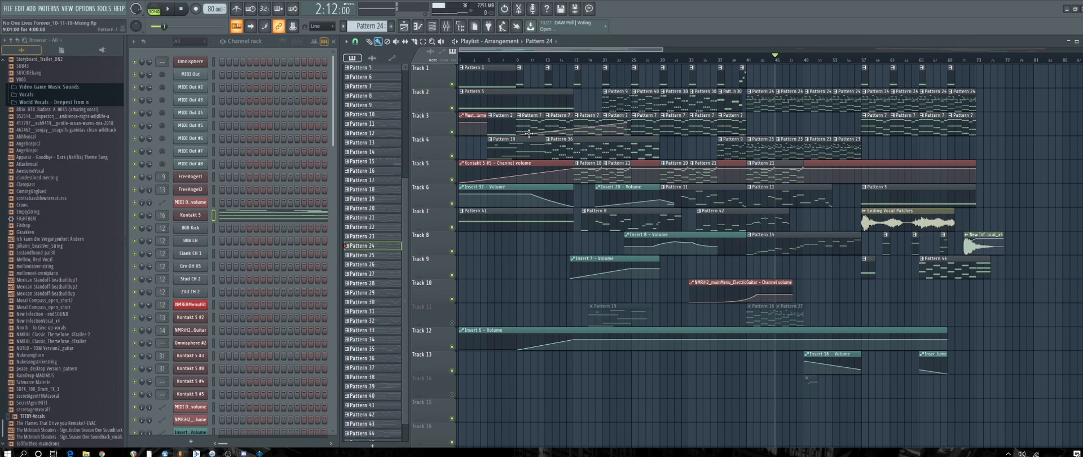
pyautogui.moveTo(632, 47)
pyautogui.mouseDown()
pyautogui.moveTo(641, 50)
pyautogui.moveTo(621, 59)
pyautogui.mouseUp()
pyautogui.press('super')
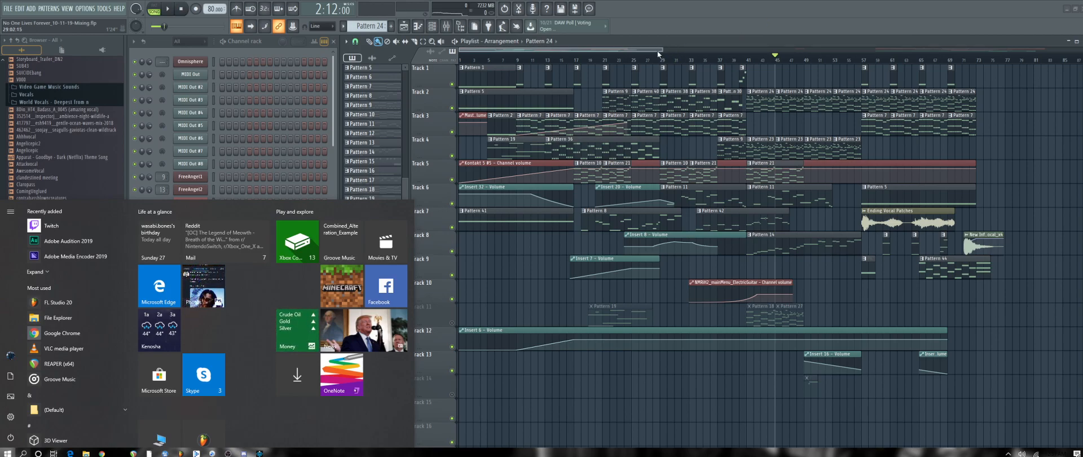
pyautogui.moveTo(655, 50); pyautogui.dragTo(619, 52)
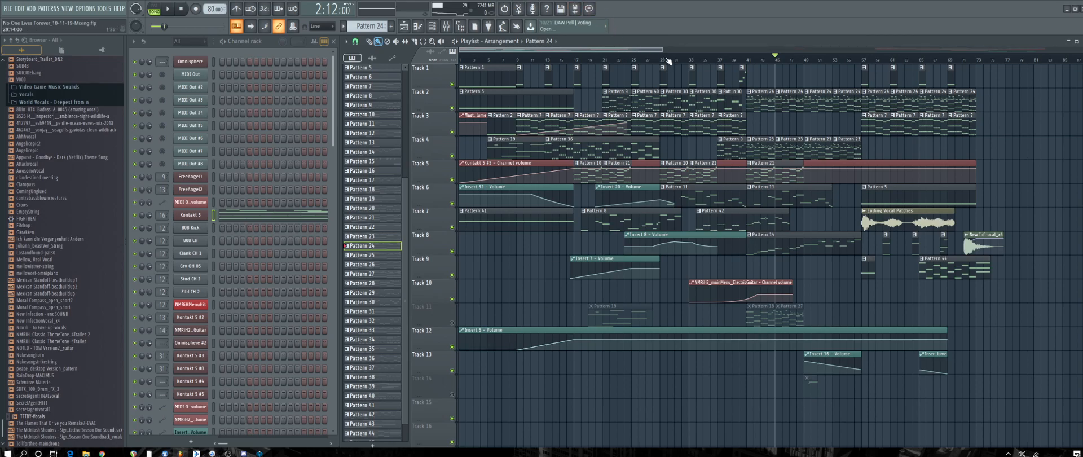
pyautogui.moveTo(661, 49); pyautogui.dragTo(678, 49)
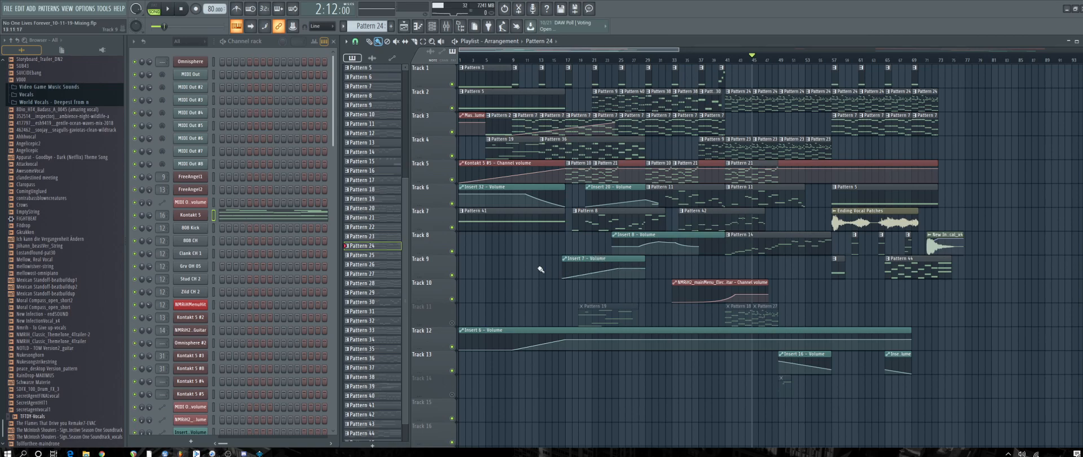
pyautogui.moveTo(679, 51); pyautogui.dragTo(705, 61)
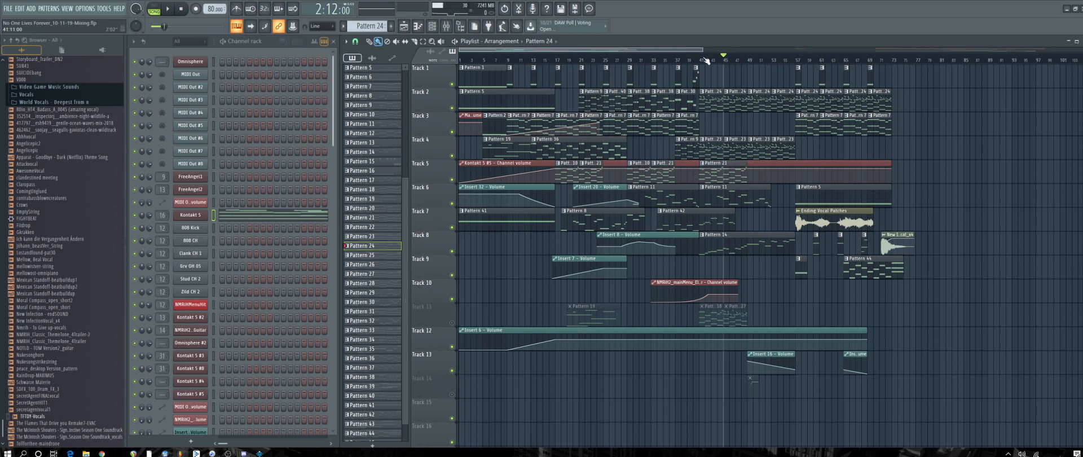
pyautogui.moveTo(702, 51); pyautogui.dragTo(648, 50)
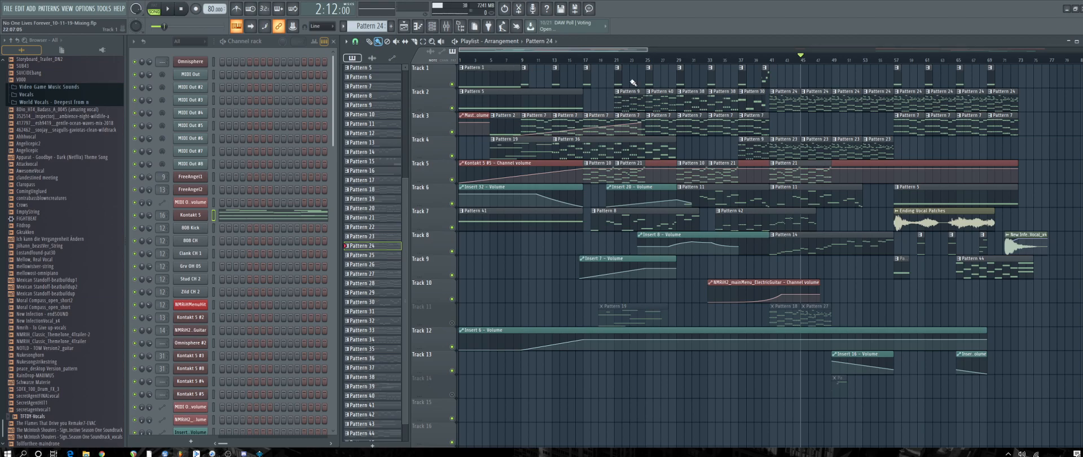
pyautogui.moveTo(649, 51); pyautogui.dragTo(787, 52)
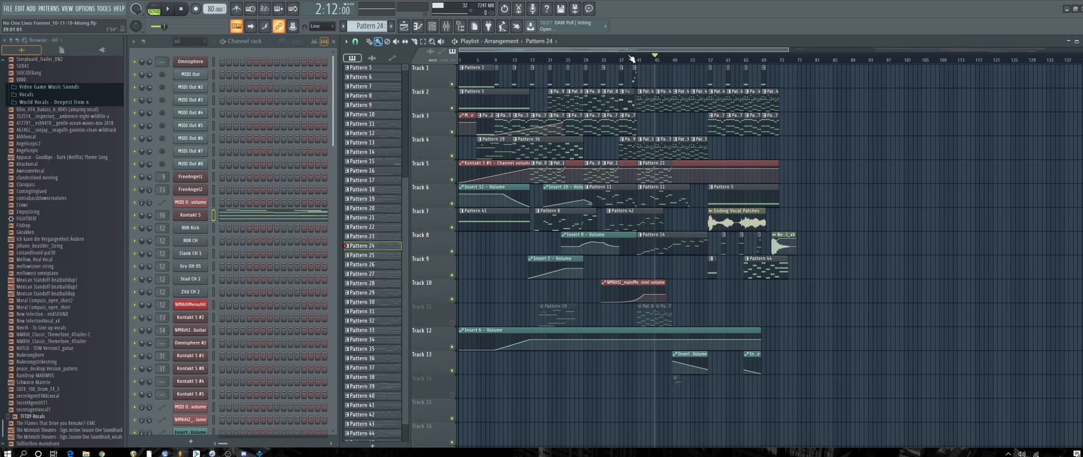
# Show the whole arrangement, select Pattern 45, listen to it alone in pattern mode and stop the playback.
pyautogui.moveTo(790, 50); pyautogui.dragTo(733, 137)
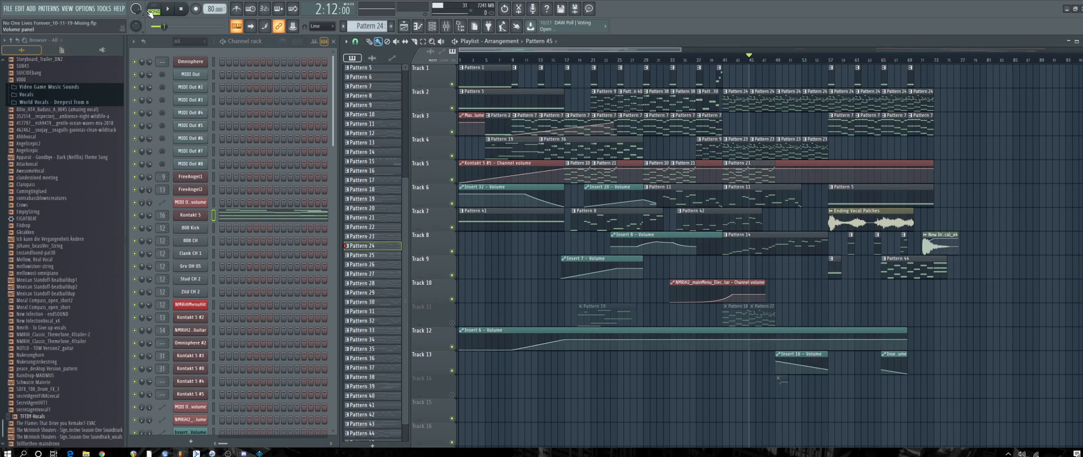
pyautogui.click(153, 8)
pyautogui.click(180, 9)
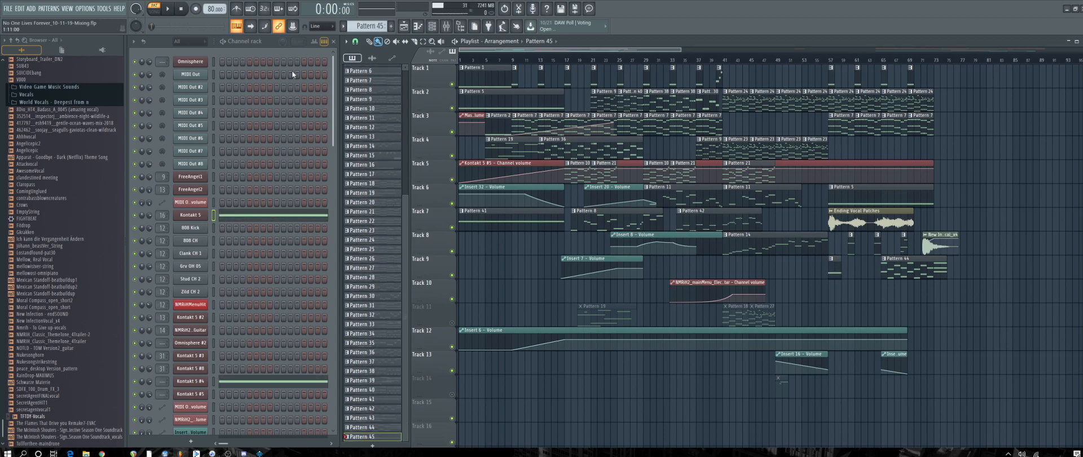
pyautogui.click(171, 9)
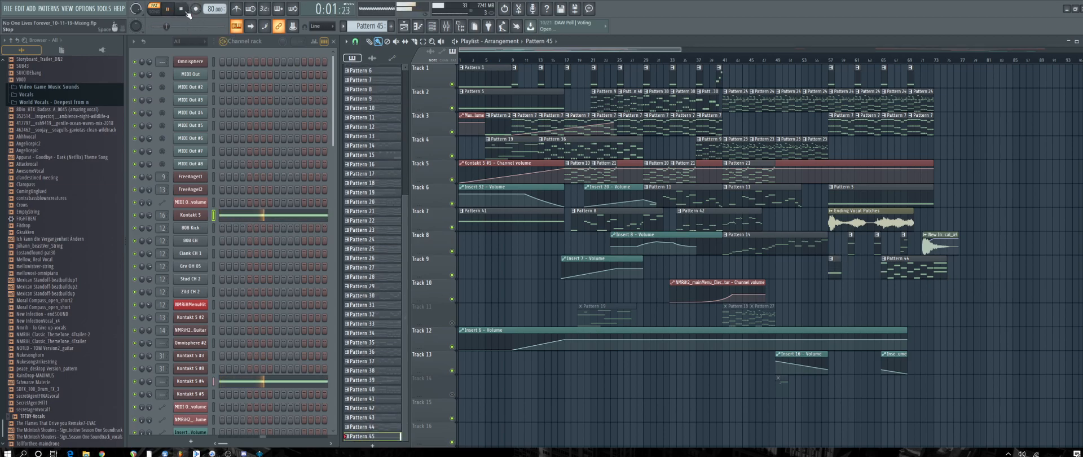
pyautogui.click(185, 11)
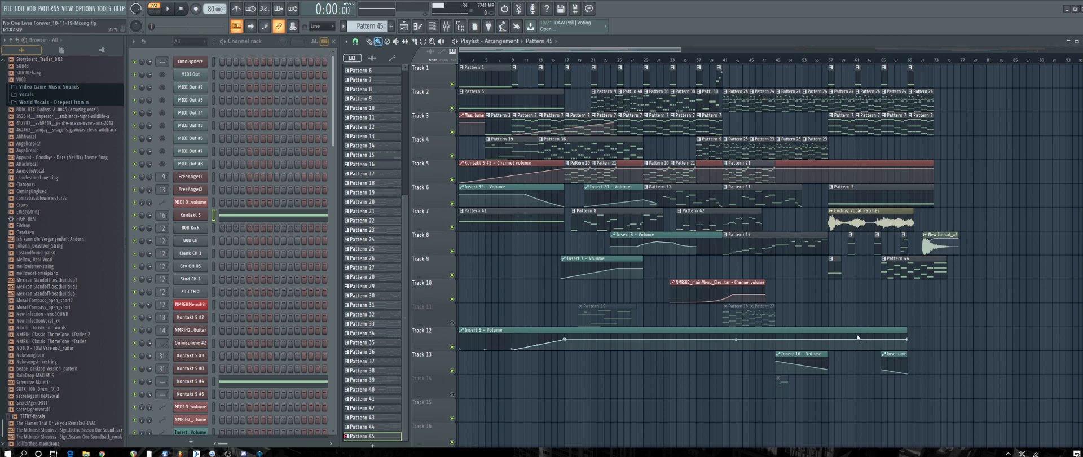
# Listen to the full arrangement from bar 57, where the Ending Vocal Patches clip starts, and stop the playback.
pyautogui.click(827, 59)
pyautogui.press('space')
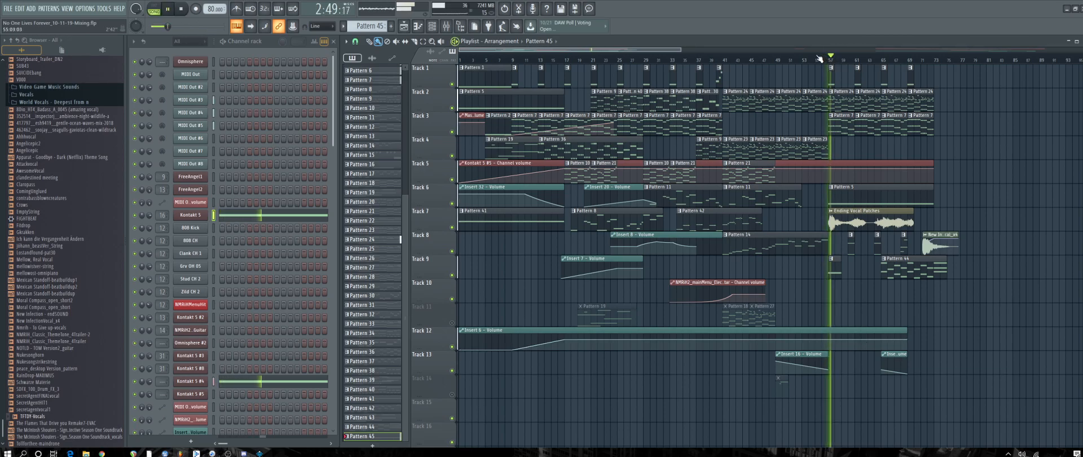
pyautogui.press('space')
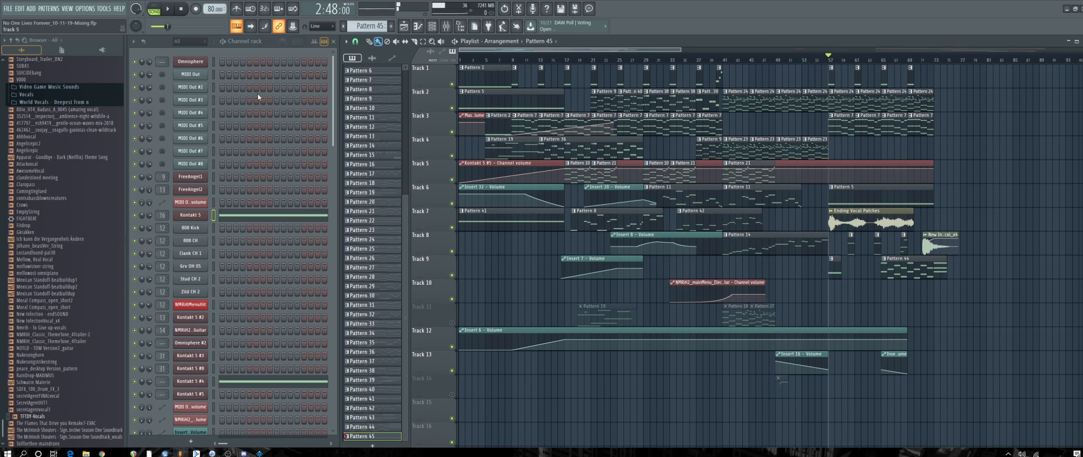
# Return to pattern mode and play the beginning of Pattern 45 alone twice, stopping after each listen.
pyautogui.click(154, 8)
pyautogui.click(167, 9)
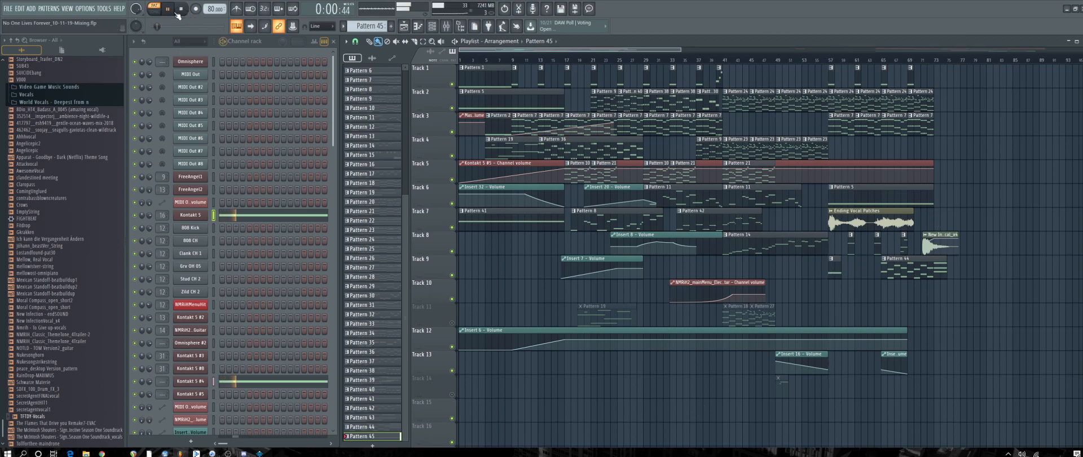
pyautogui.click(177, 12)
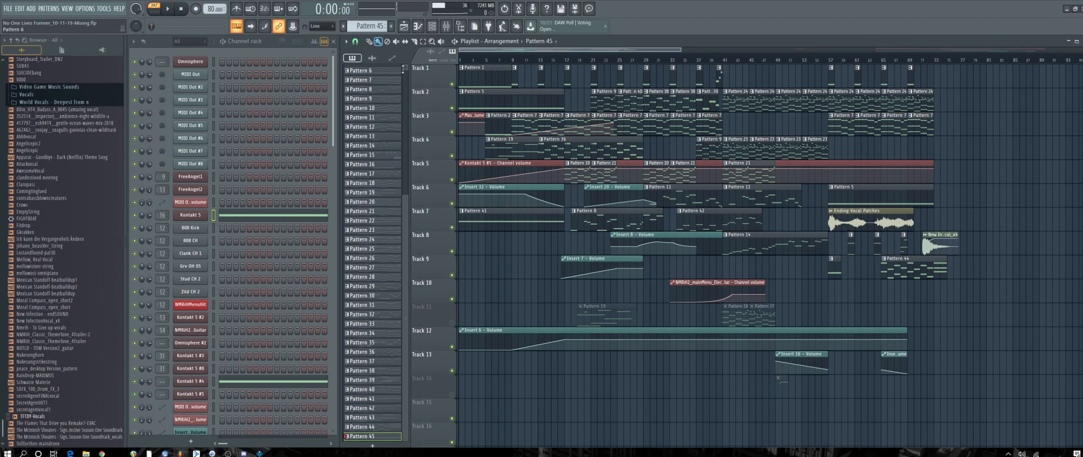
pyautogui.click(168, 9)
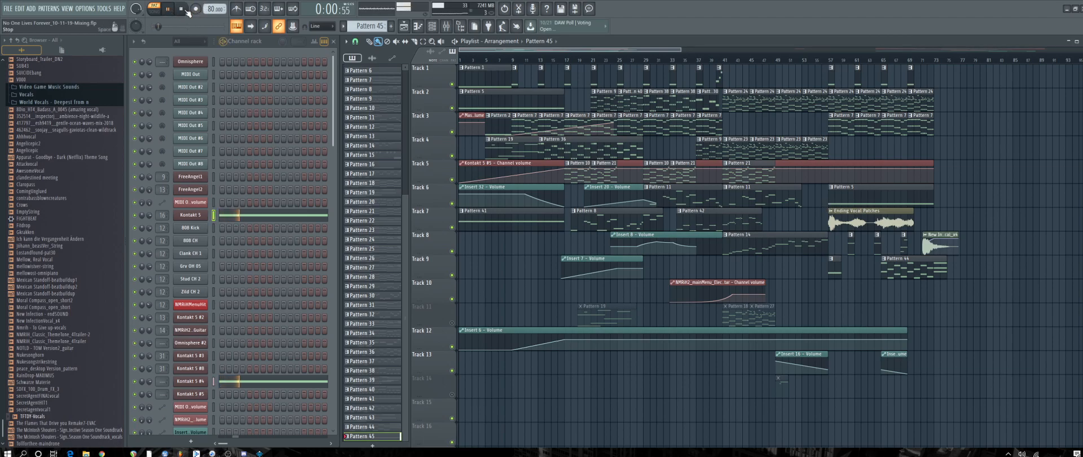
pyautogui.click(182, 9)
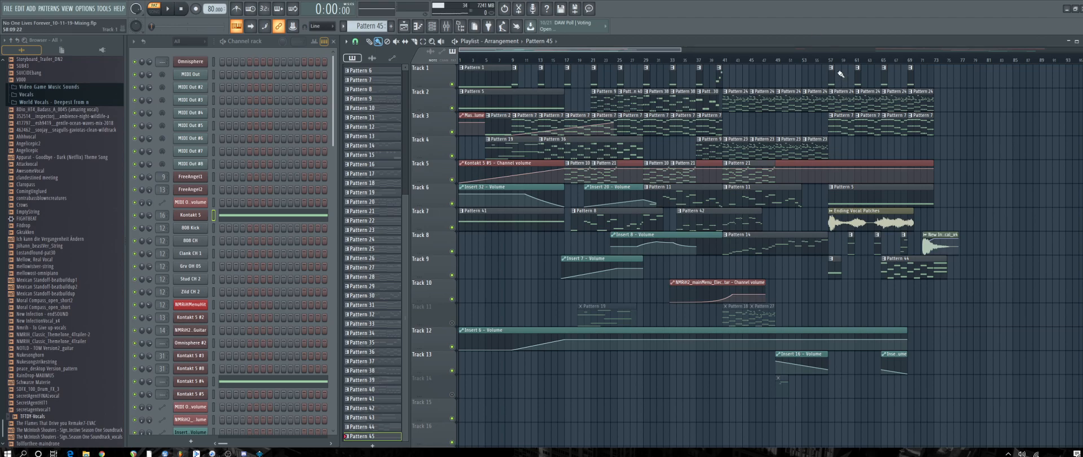
# Play the full arrangement from bar 57 again, stop it and start song playback from around bar 43 for comparison.
pyautogui.click(829, 56)
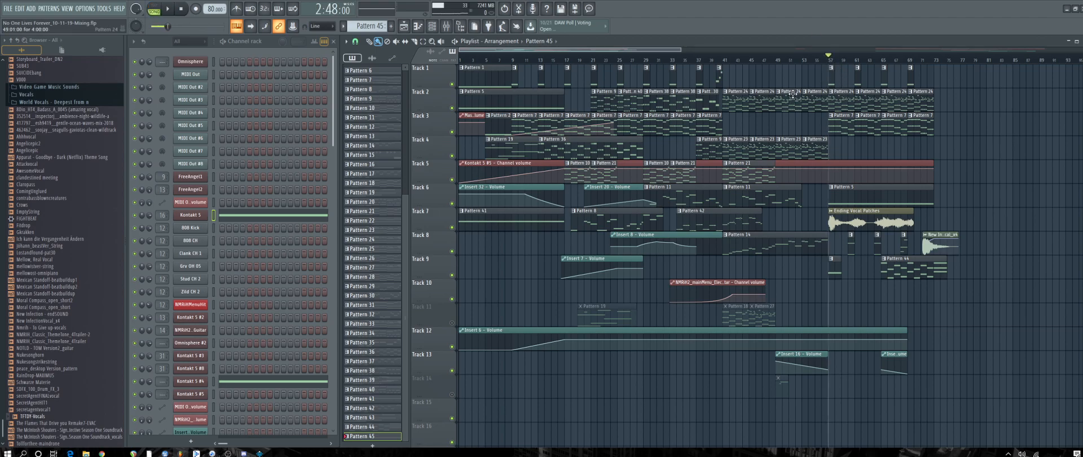
pyautogui.click(168, 9)
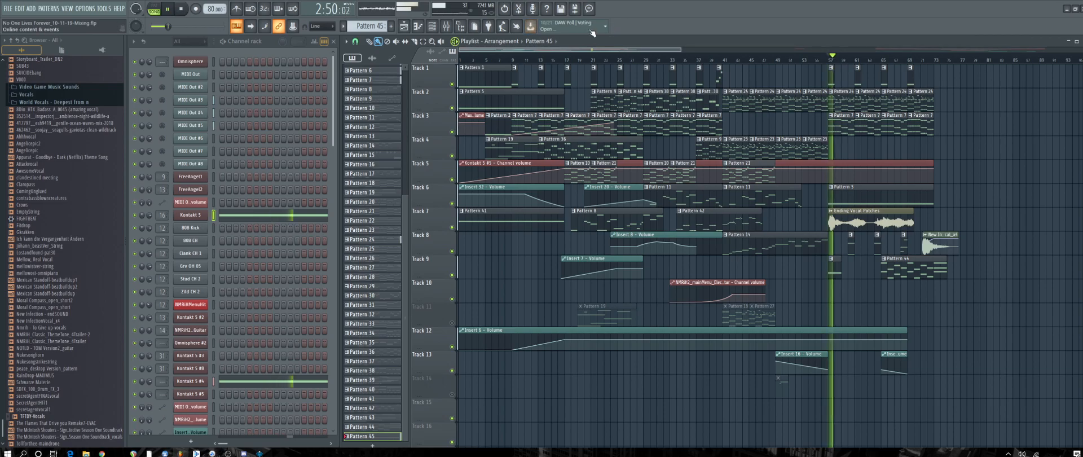
pyautogui.click(182, 10)
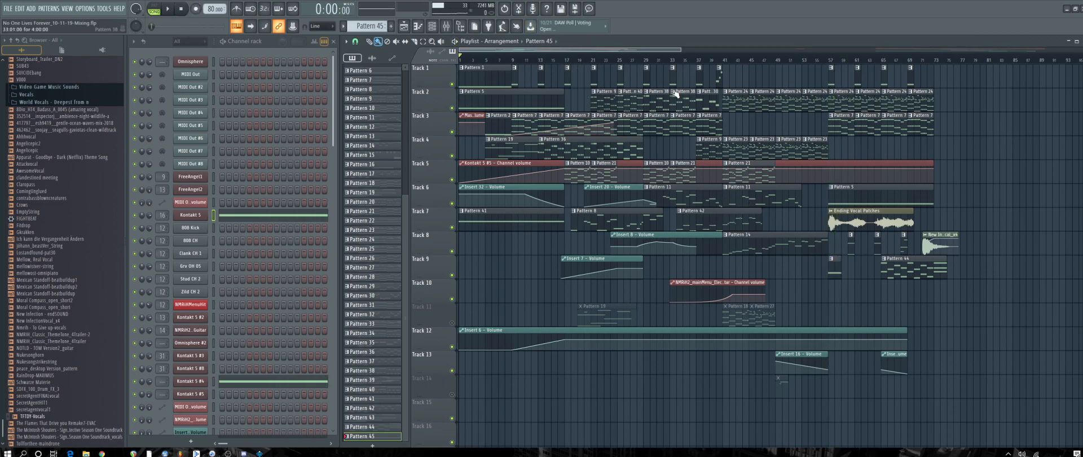
pyautogui.click(738, 57)
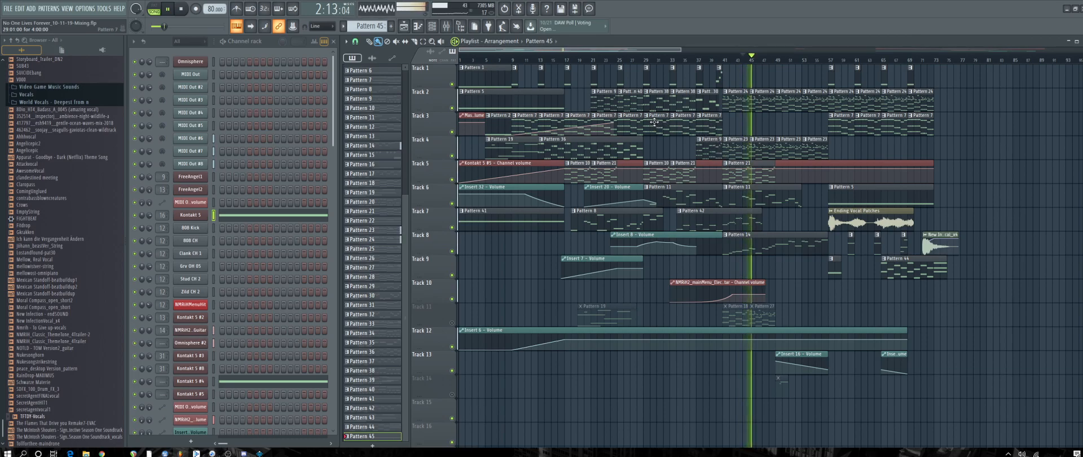
# Stop the playback, listen to the full arrangement from around bar 42 and stop it again.
pyautogui.press('space')
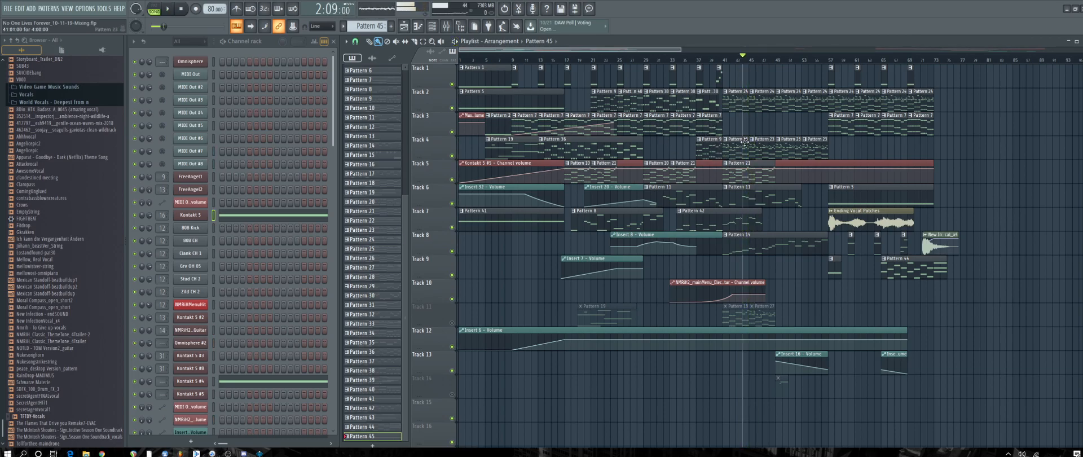
pyautogui.click(729, 58)
pyautogui.press('space')
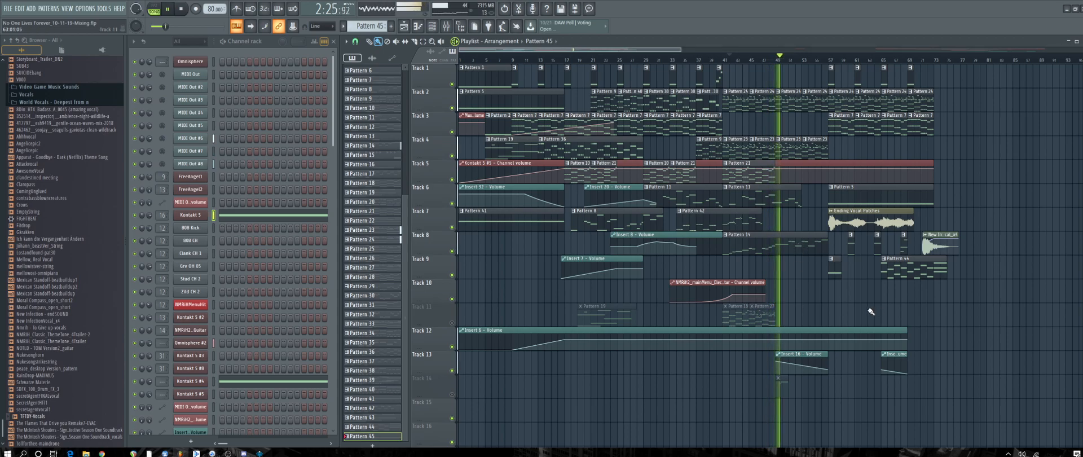
pyautogui.press('space')
# Select the Pattern 14 clip on Track 8 and start song playback from around bar 48.
pyautogui.click(774, 249)
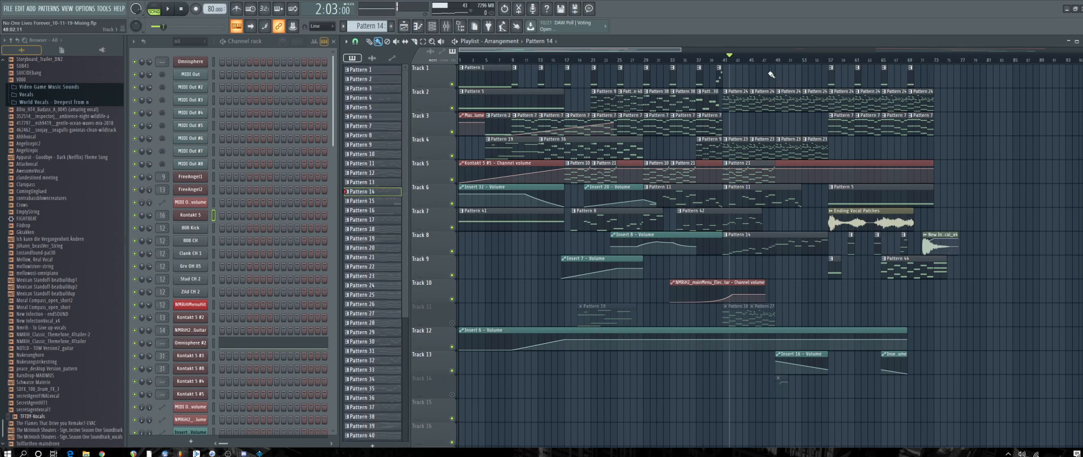
pyautogui.click(756, 59)
pyautogui.click(769, 58)
pyautogui.press('space')
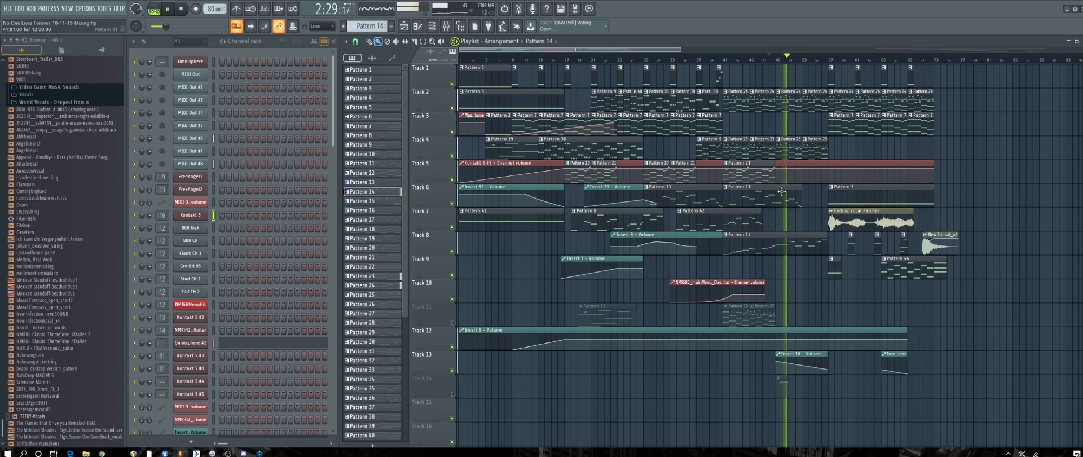
# Try lengthening the Pattern 42 clip on Track 7 to about bar 49 and undo the change.
pyautogui.moveTo(760, 211)
pyautogui.mouseDown()
pyautogui.moveTo(839, 222)
pyautogui.moveTo(773, 220)
pyautogui.mouseUp()
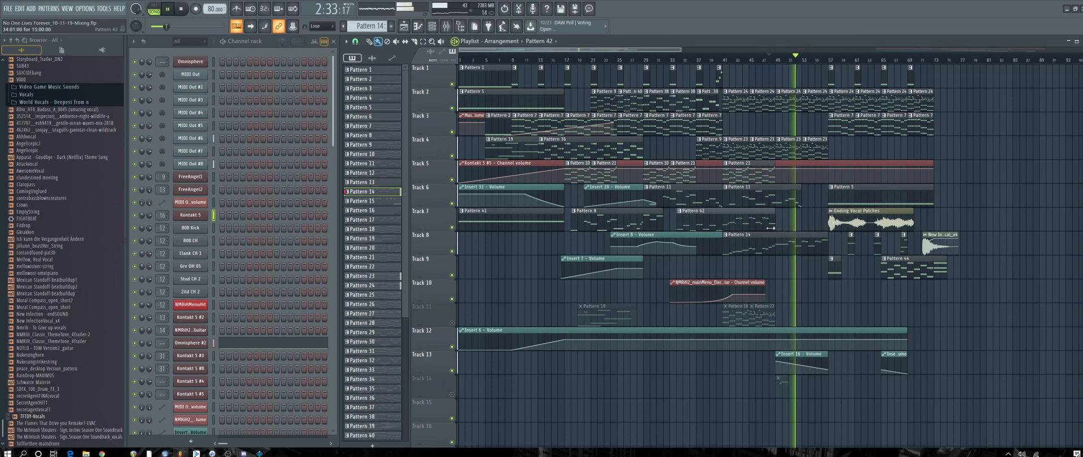
pyautogui.click(19, 8)
pyautogui.click(20, 21)
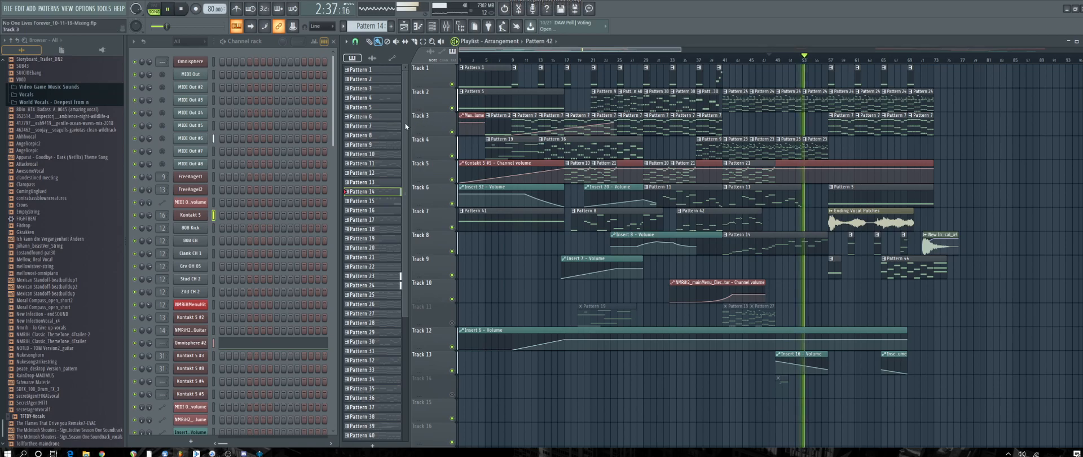
# Replay the full arrangement from around bar 45 and stop the playback, returning to the song start.
pyautogui.click(749, 54)
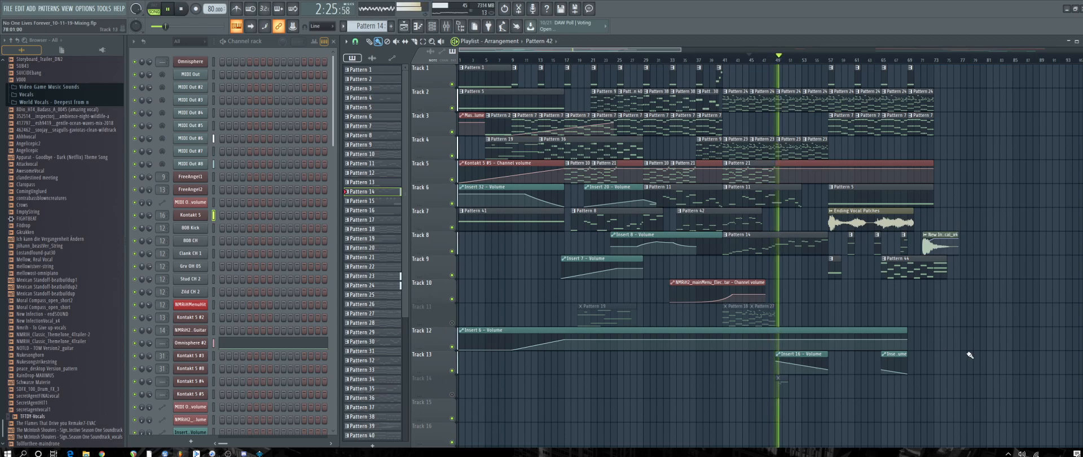
pyautogui.click(182, 9)
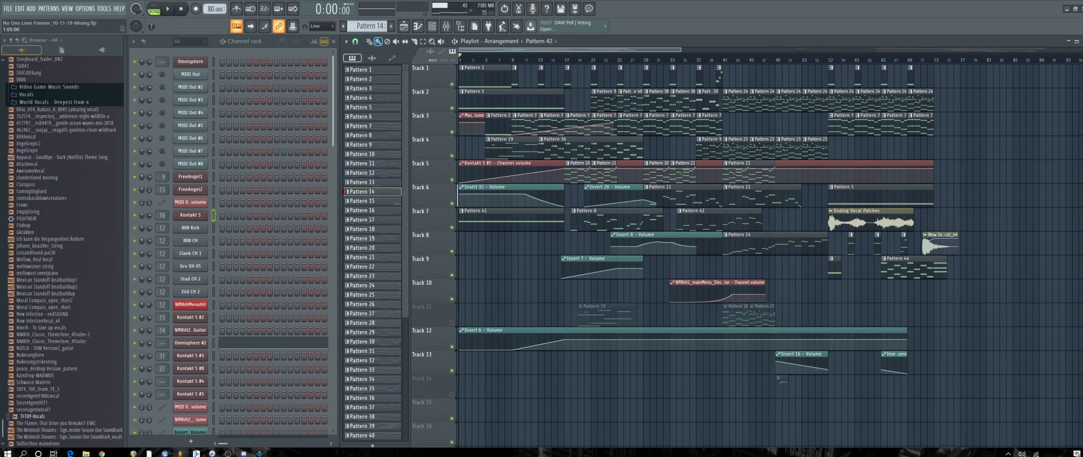
# Switch to Discord, open the nmrih2-discussion channel of the No More Room in Hell server and briefly check the OBS window.
pyautogui.click(244, 454)
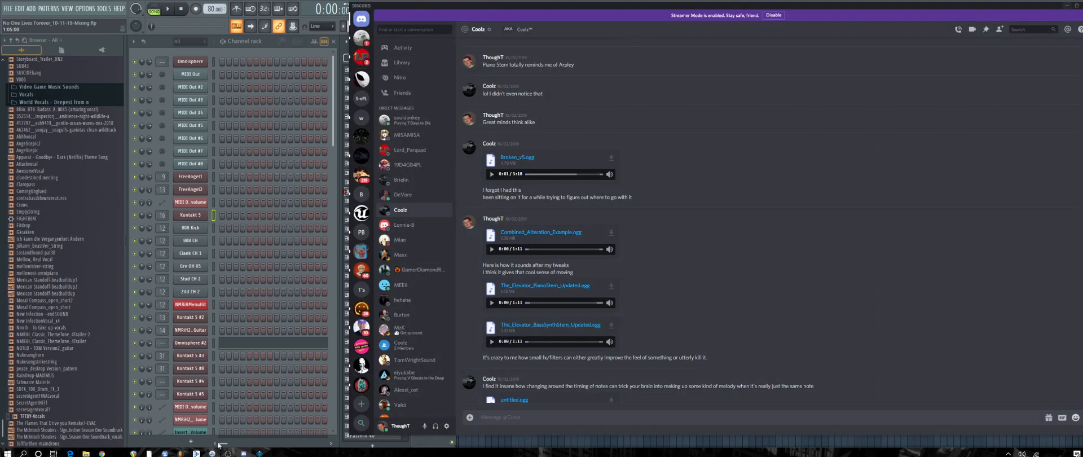
pyautogui.click(361, 365)
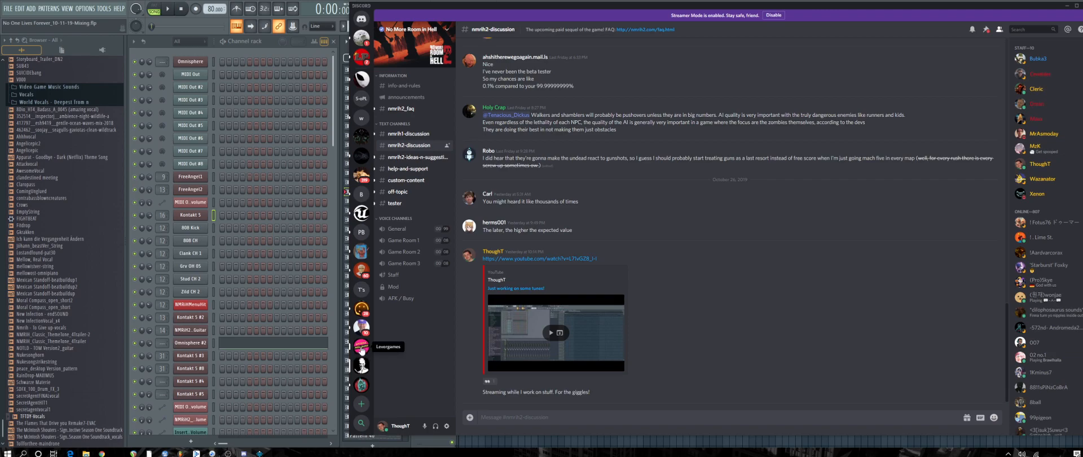
pyautogui.click(228, 453)
pyautogui.click(230, 453)
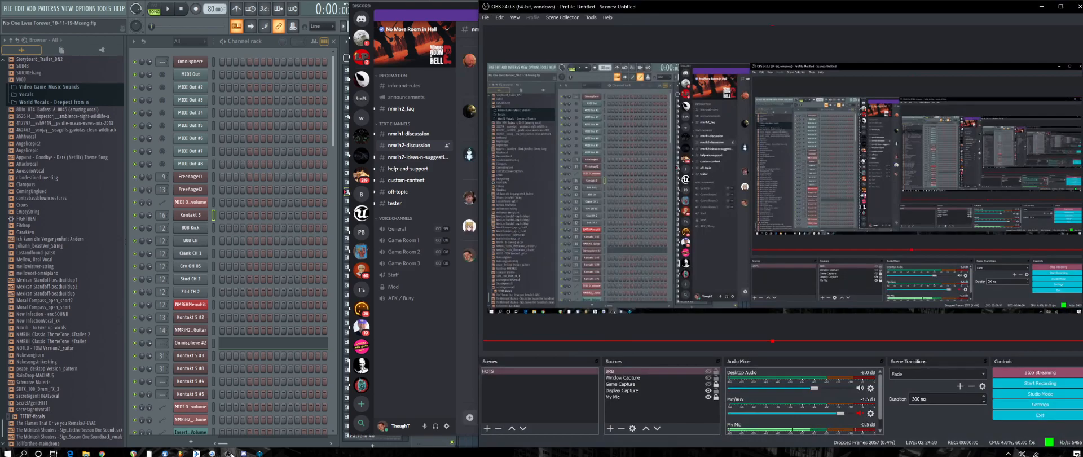
pyautogui.click(230, 453)
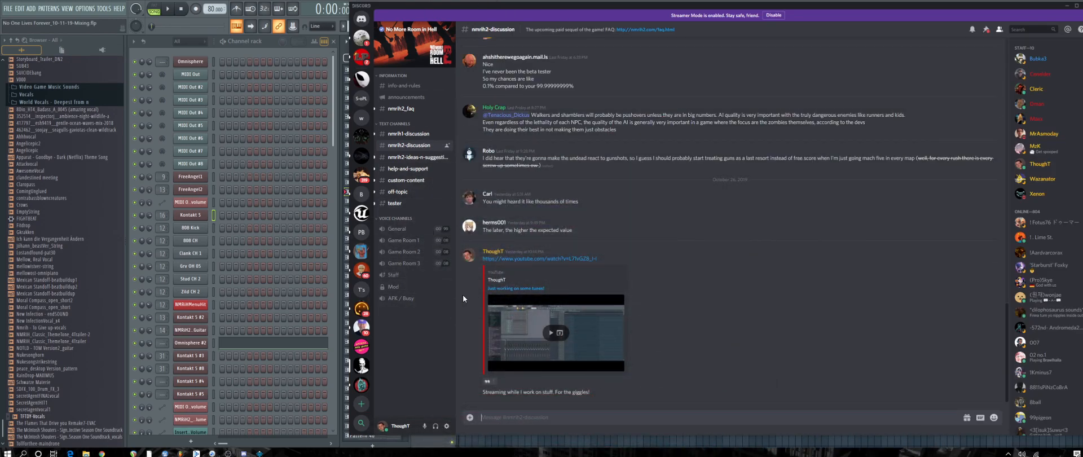
# View the Levergames server's general channel, go back to the No More Room in Hell server and put Discord away.
pyautogui.click(368, 351)
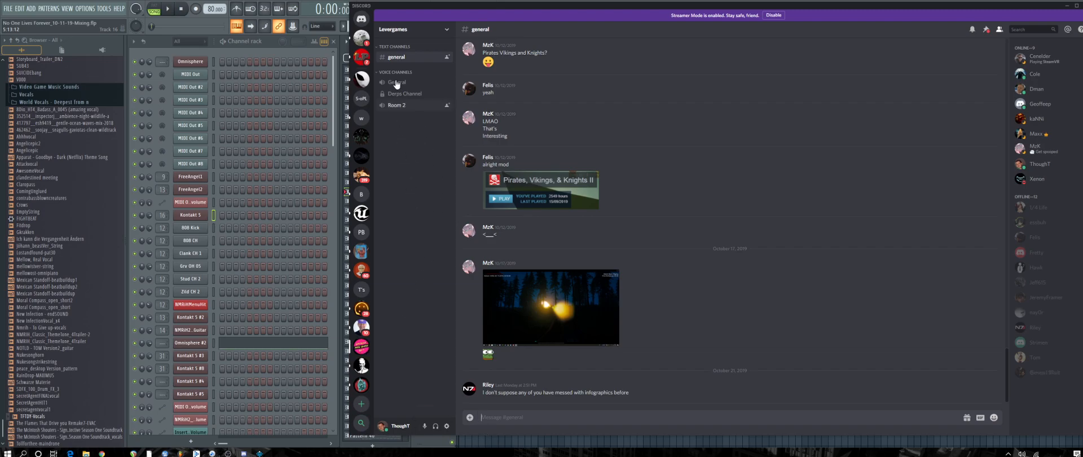
pyautogui.click(361, 365)
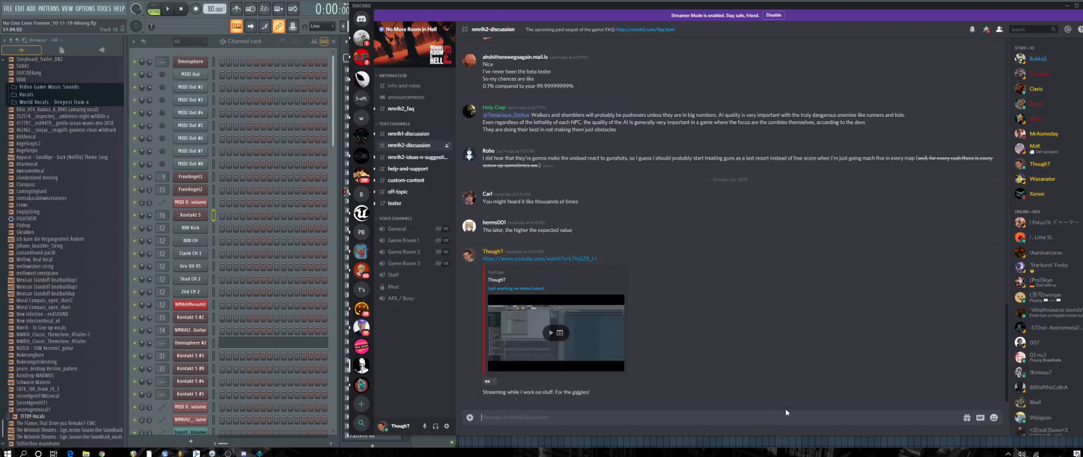
pyautogui.click(1065, 8)
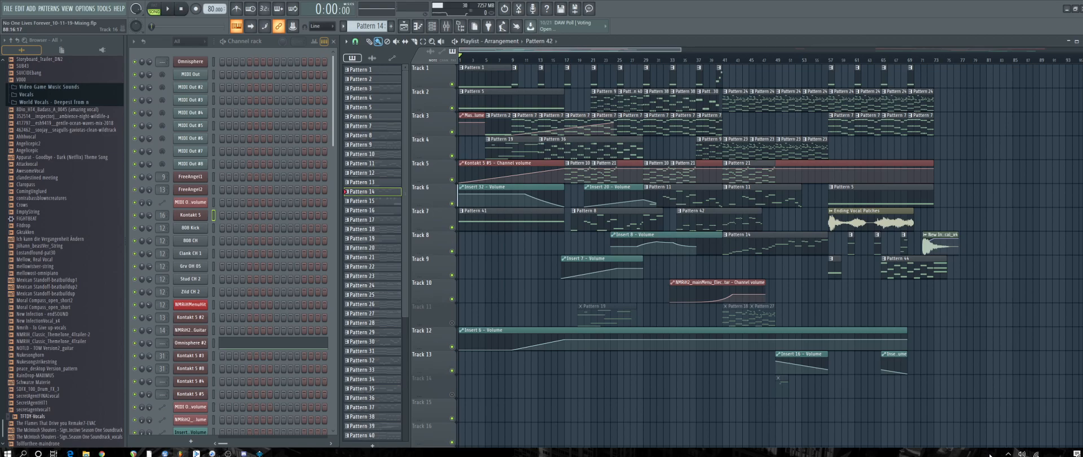
# Open Mattermost and read the recent messages in the Off Topic channel.
pyautogui.press('super')
pyautogui.write('matter')
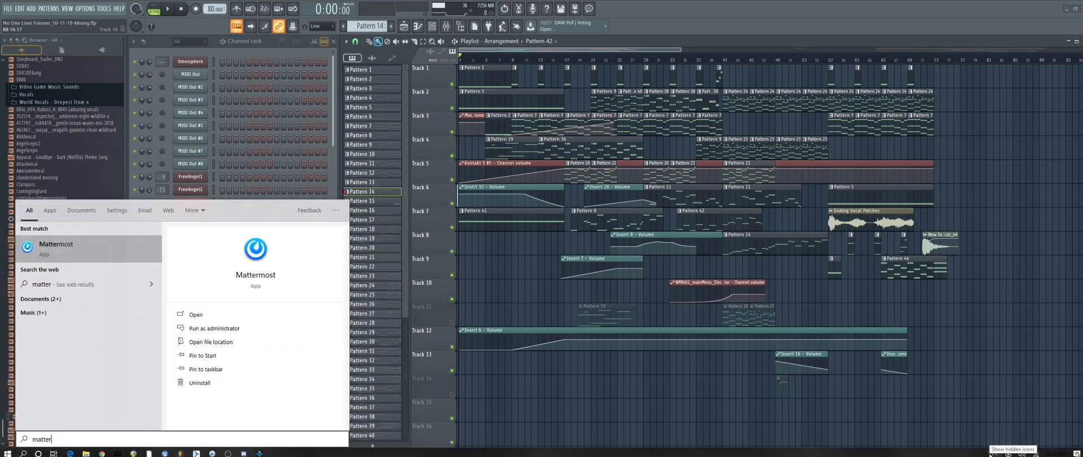
pyautogui.press('Return')
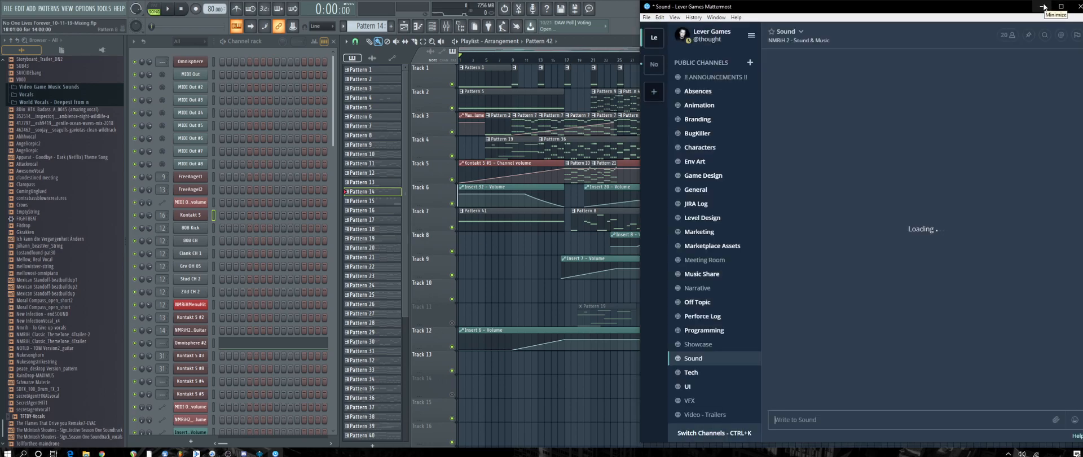
pyautogui.click(1043, 7)
pyautogui.click(711, 303)
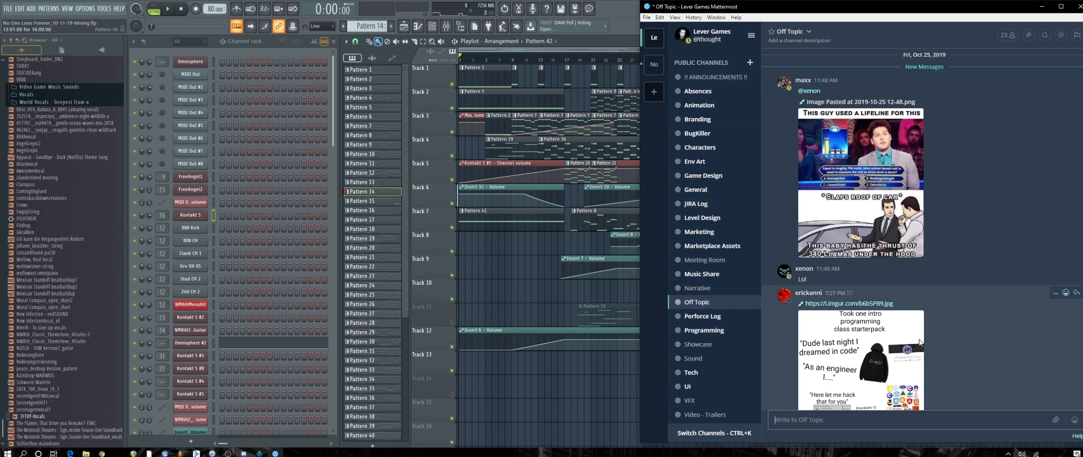
pyautogui.scroll(-3, 1004, 346)
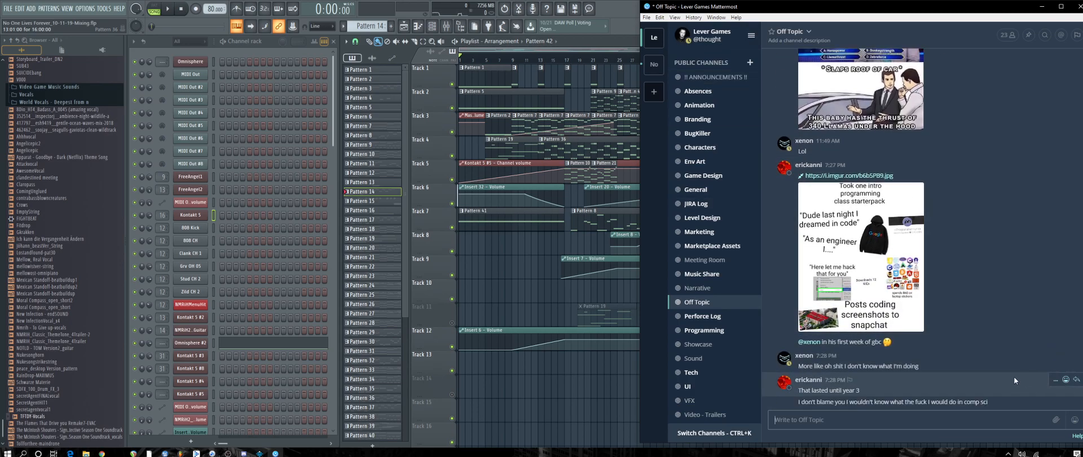
# Minimize the Mattermost window and cancel the Perforce Open Connection dialog.
pyautogui.scroll(3, 1014, 377)
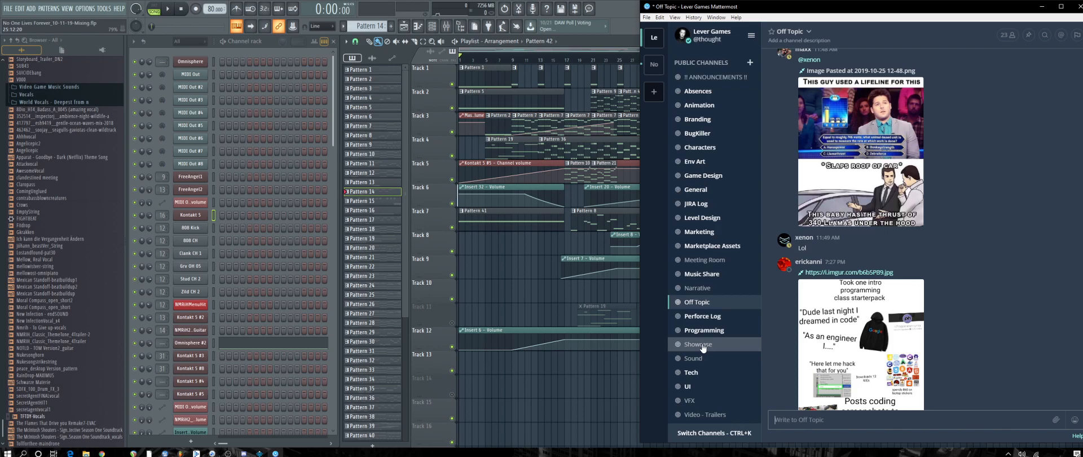
pyautogui.scroll(-5, 705, 347)
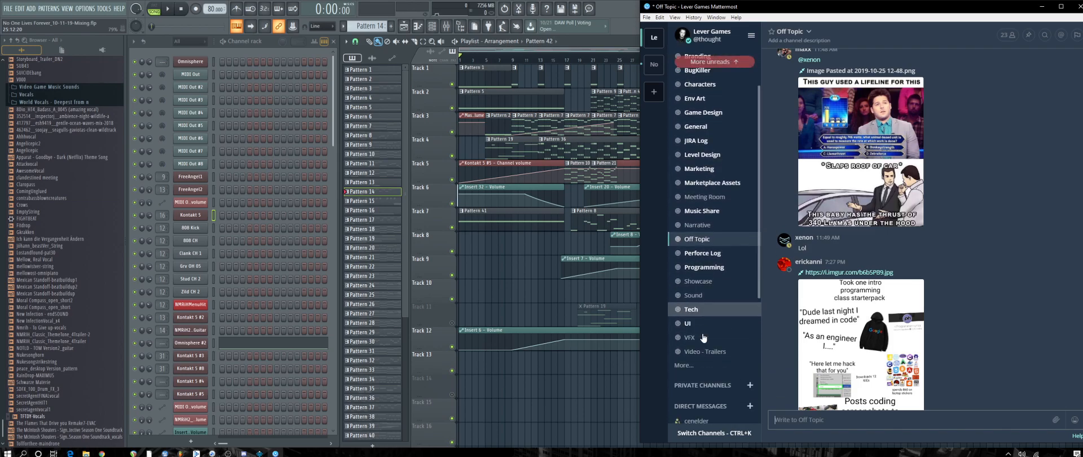
pyautogui.scroll(5, 733, 344)
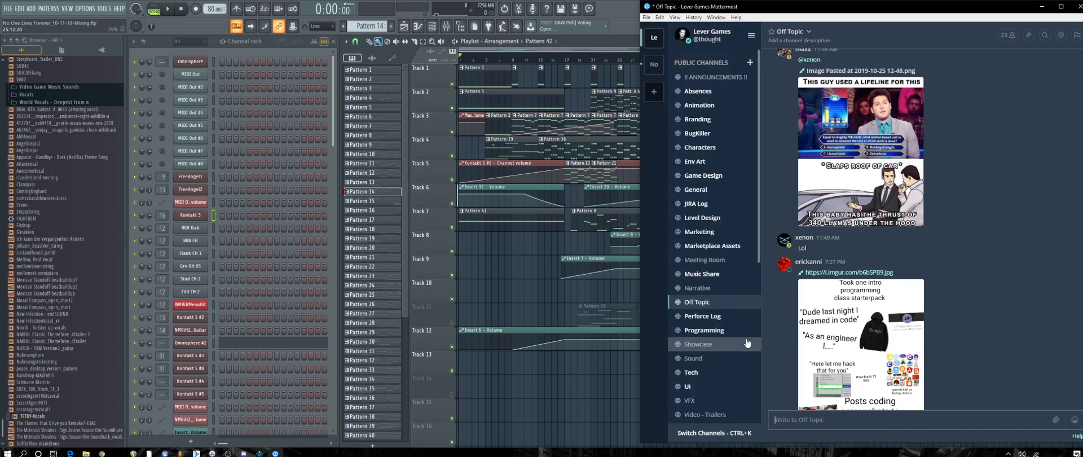
pyautogui.click(1041, 6)
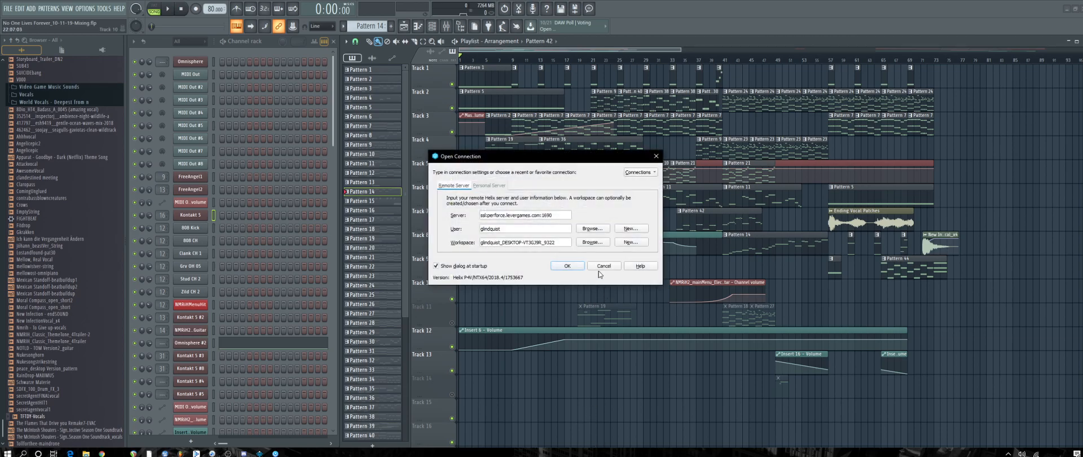
pyautogui.click(601, 266)
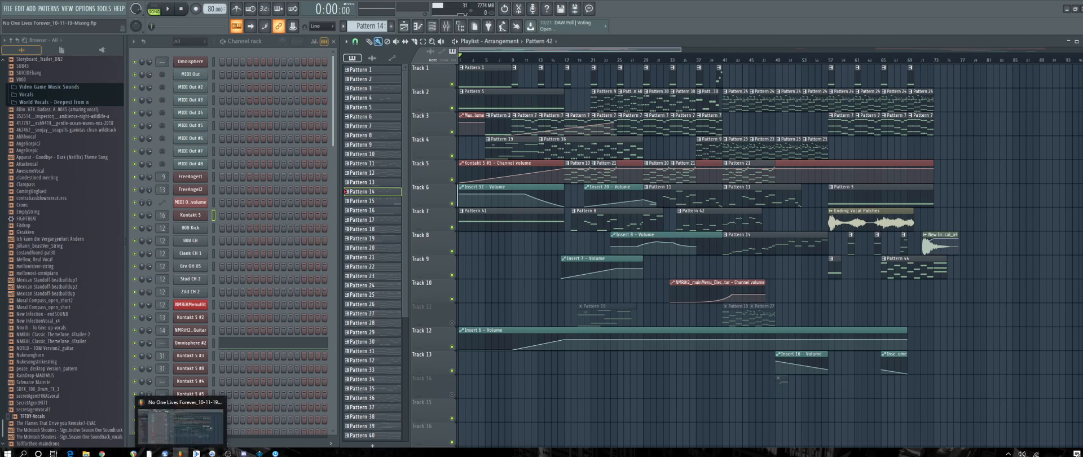
pyautogui.moveTo(221, 452)
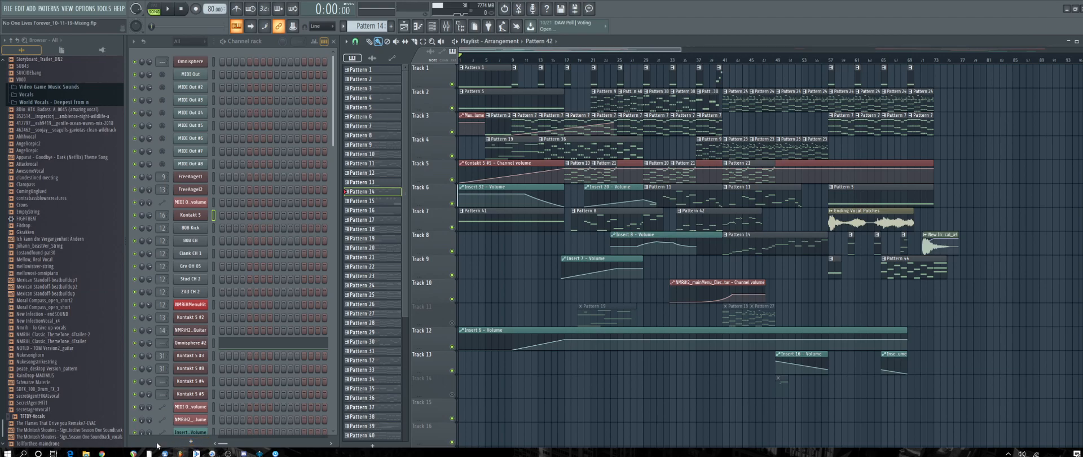
pyautogui.moveTo(101, 453)
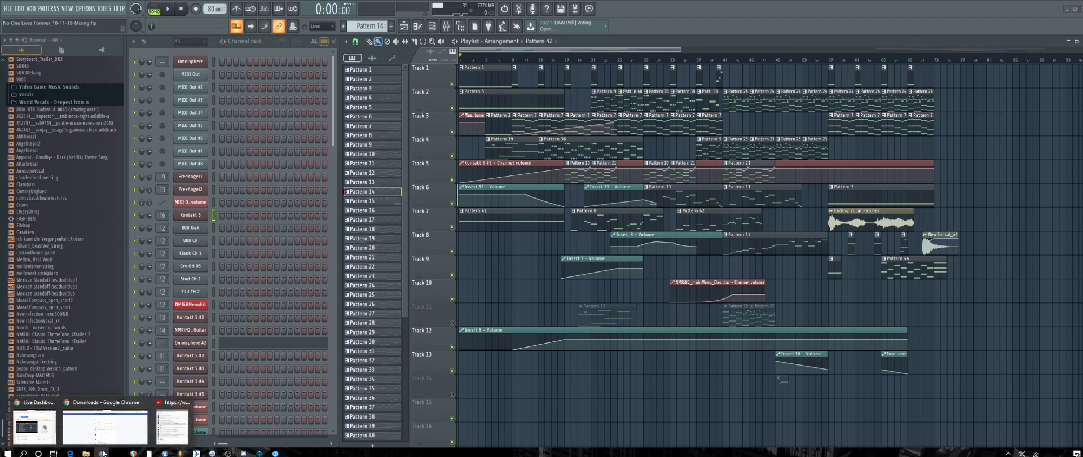
pyautogui.click(119, 432)
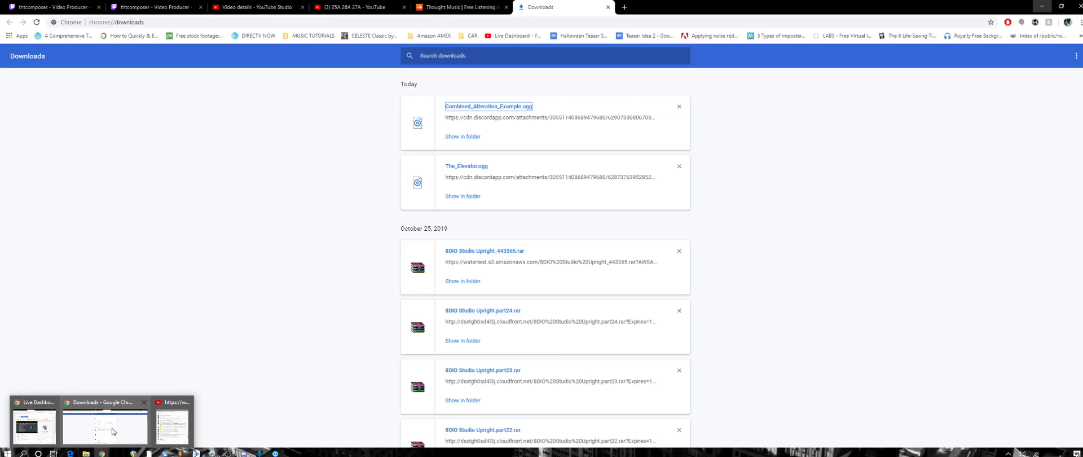
pyautogui.click(555, 25)
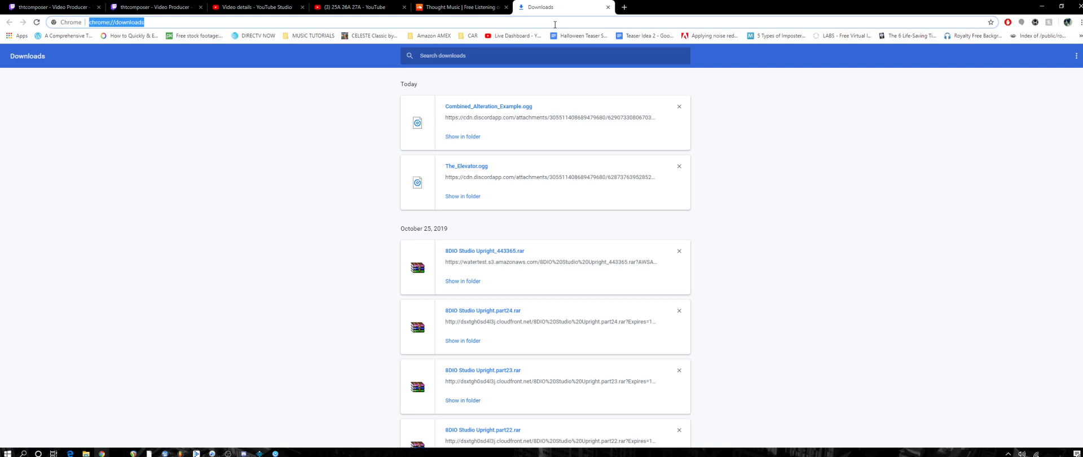
pyautogui.write('www')
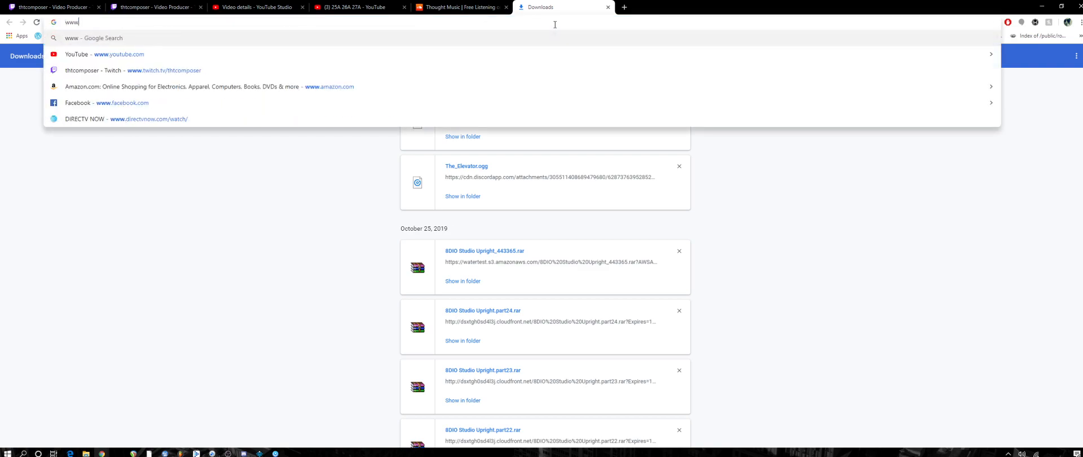
pyautogui.write('.nmrih2.')
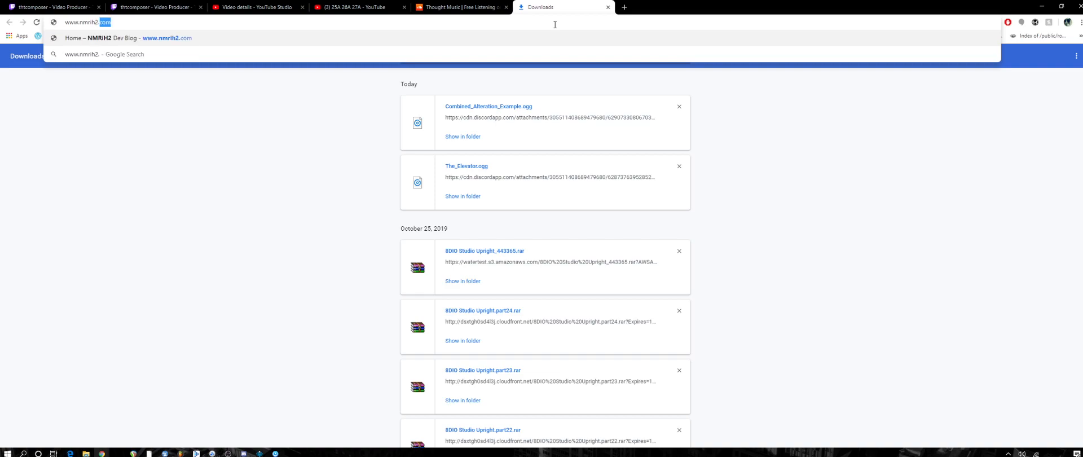
pyautogui.press('Return')
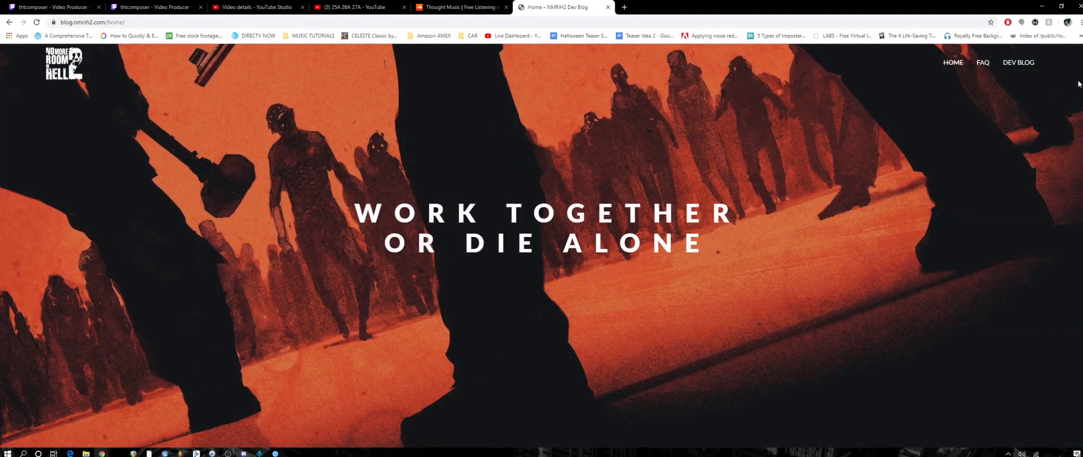
# Look through the No More Room in Hell 2 home page from the game description down to the footer.
pyautogui.scroll(-6, 795, 242)
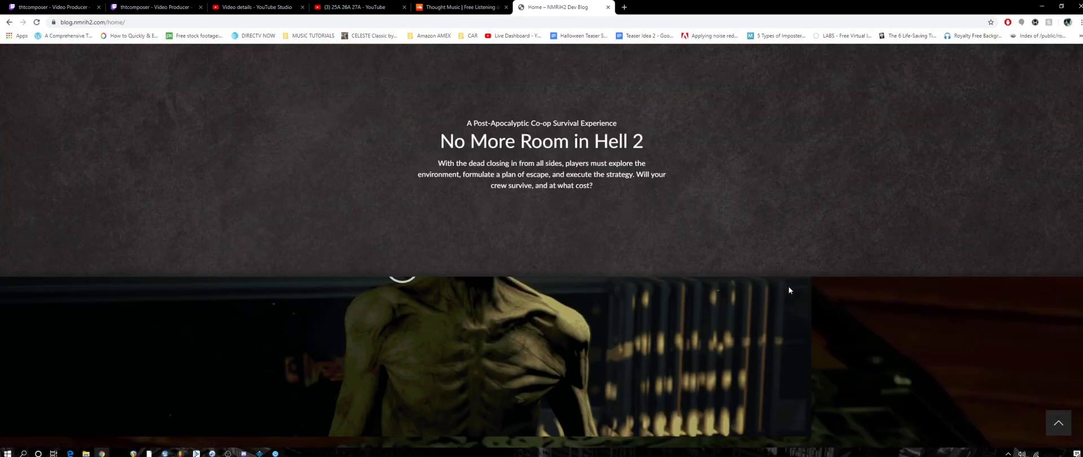
pyautogui.scroll(-3, 789, 290)
pyautogui.scroll(1, 672, 341)
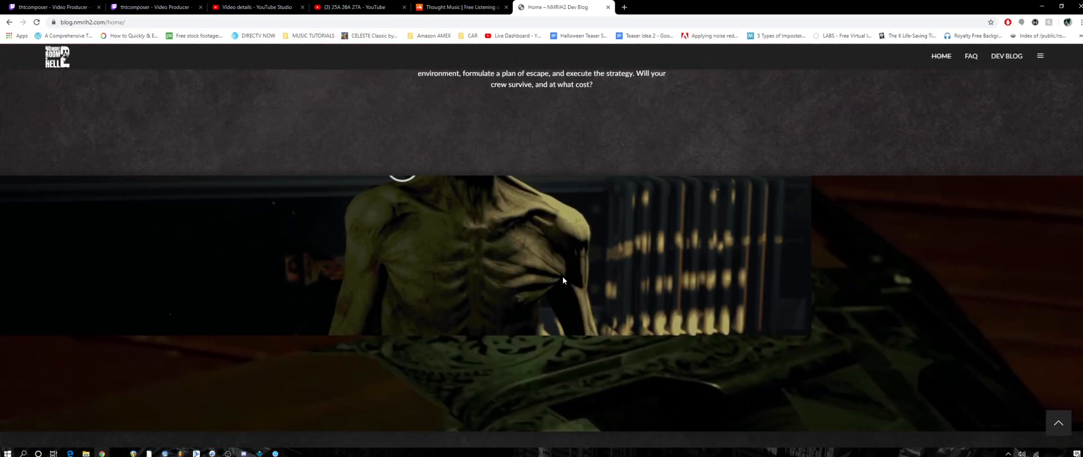
pyautogui.scroll(-5, 561, 276)
pyautogui.scroll(-5, 555, 270)
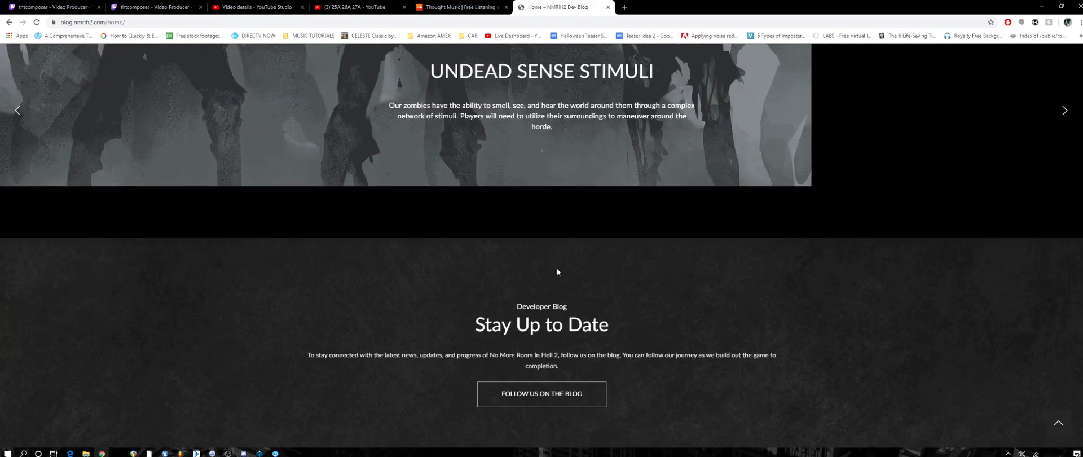
pyautogui.scroll(-4, 558, 271)
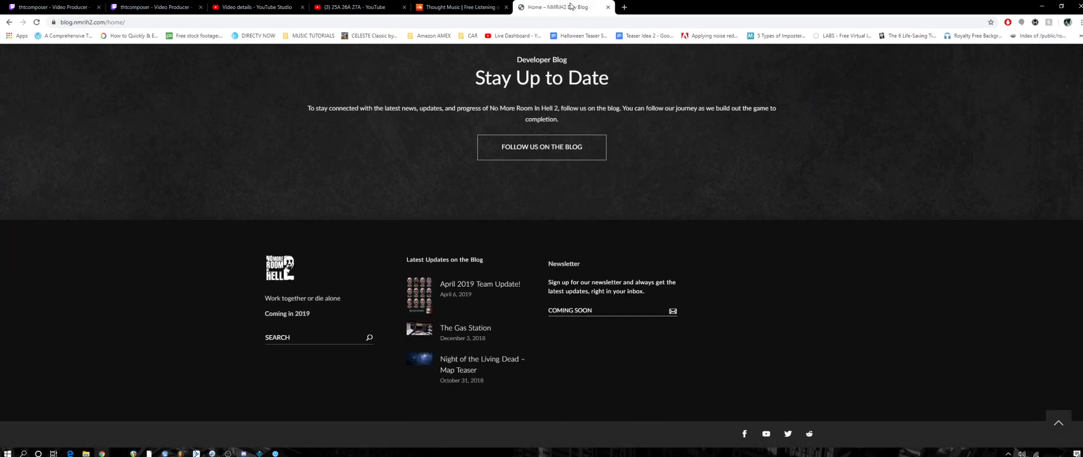
# Take the browser window out of full size to uncover part of the FL Studio project, and open the site's Dev Blog page.
pyautogui.moveTo(571, 7); pyautogui.dragTo(941, 21)
pyautogui.scroll(8, 941, 192)
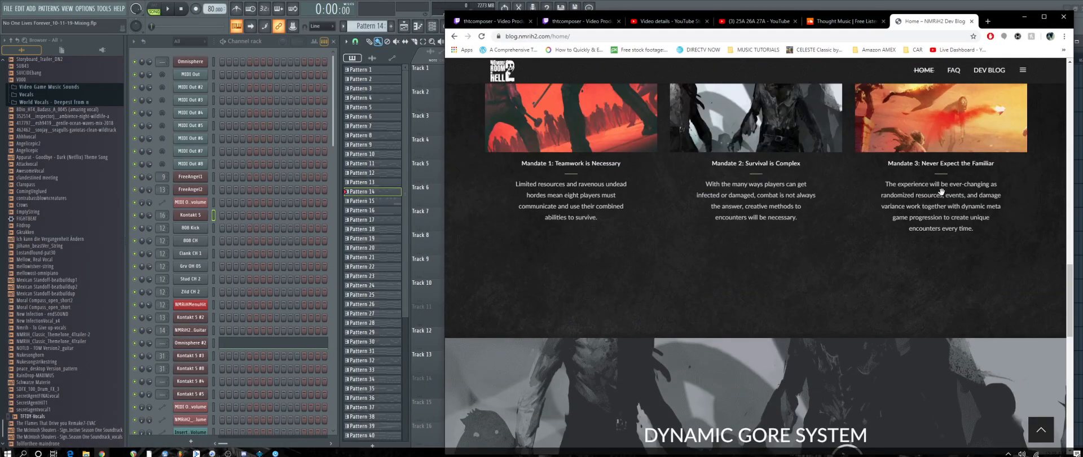
pyautogui.scroll(-3, 941, 191)
pyautogui.scroll(6, 935, 309)
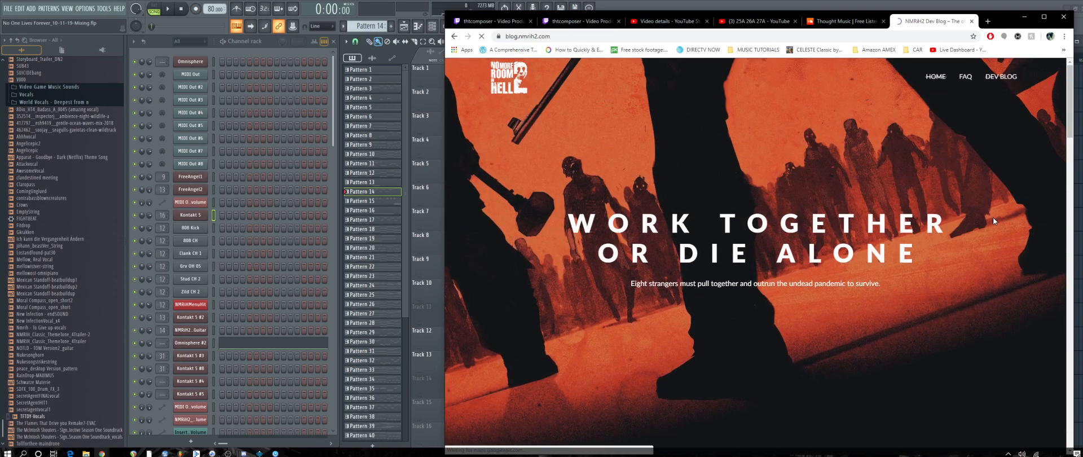
# Glance at the dev blog's first post, then open the site's FAQ page and skim its questions.
pyautogui.scroll(-5, 913, 233)
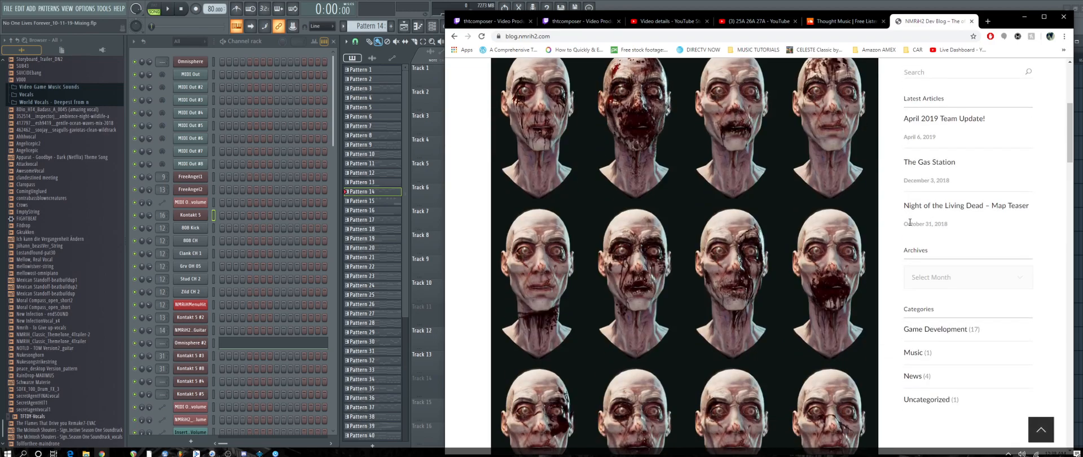
pyautogui.scroll(5, 1007, 200)
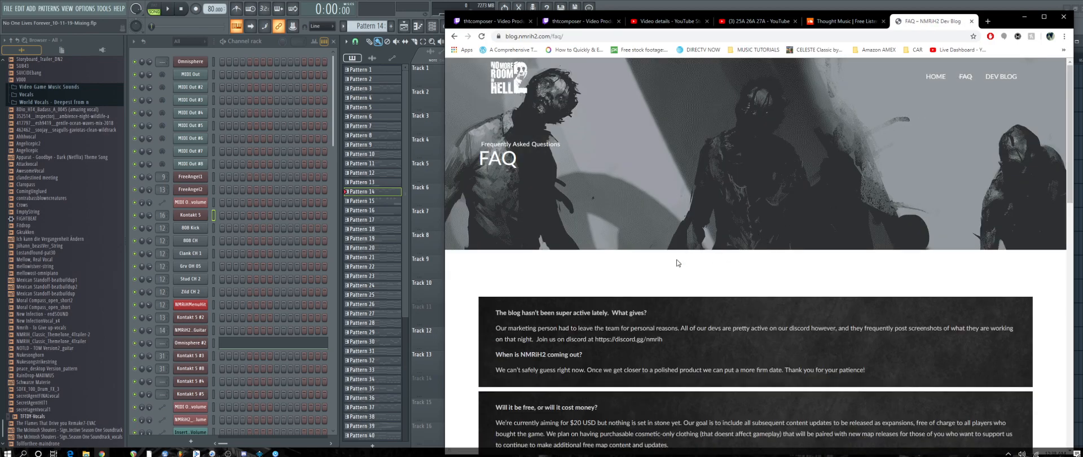
pyautogui.scroll(-12, 693, 122)
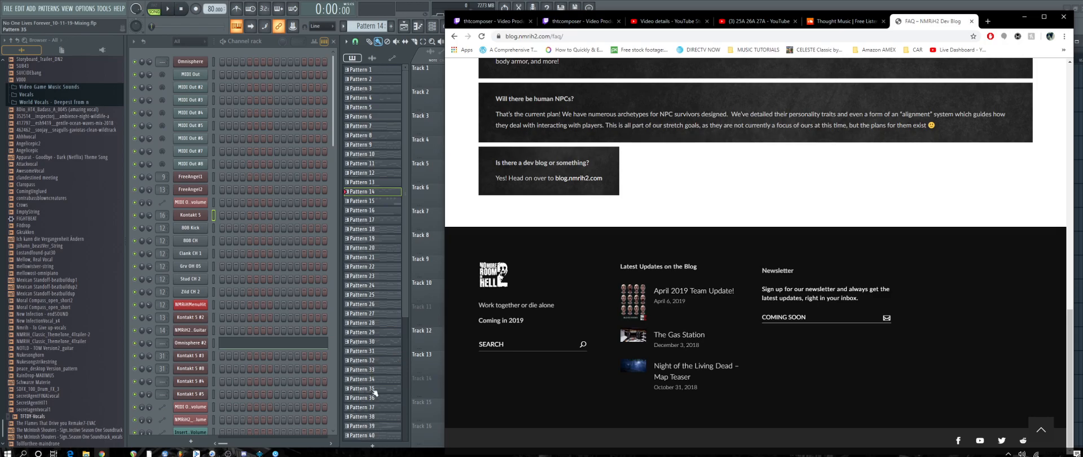
pyautogui.scroll(12, 723, 333)
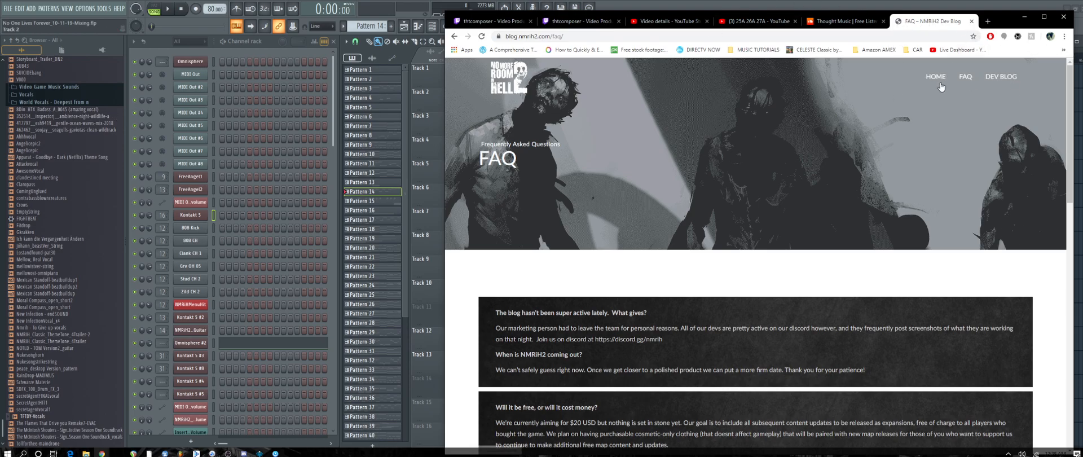
pyautogui.scroll(-5, 988, 75)
pyautogui.scroll(5, 988, 76)
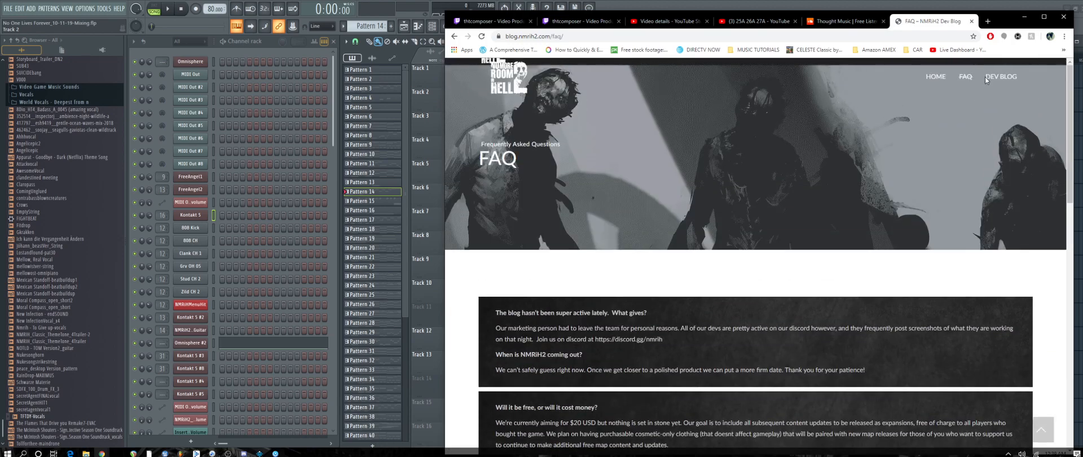
# Return to the site's home page and review it through the Three Mandates For Survival to the Developer Blog section.
pyautogui.click(932, 88)
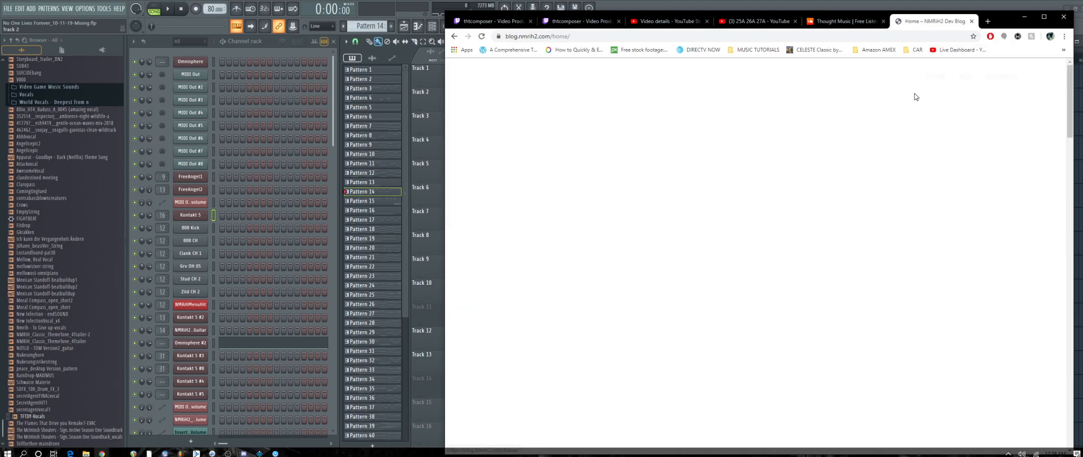
pyautogui.scroll(-5, 570, 157)
pyautogui.scroll(-6, 939, 238)
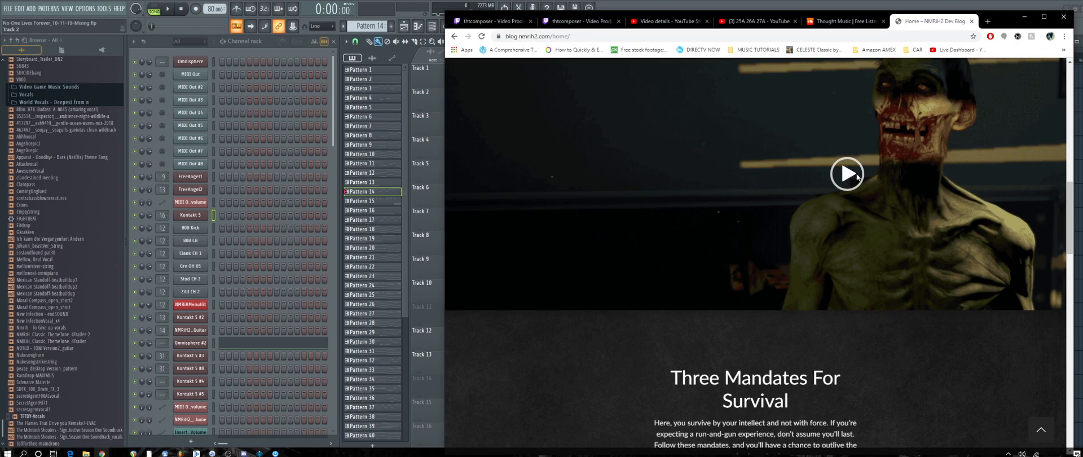
pyautogui.scroll(-10, 858, 188)
pyautogui.scroll(4, 757, 242)
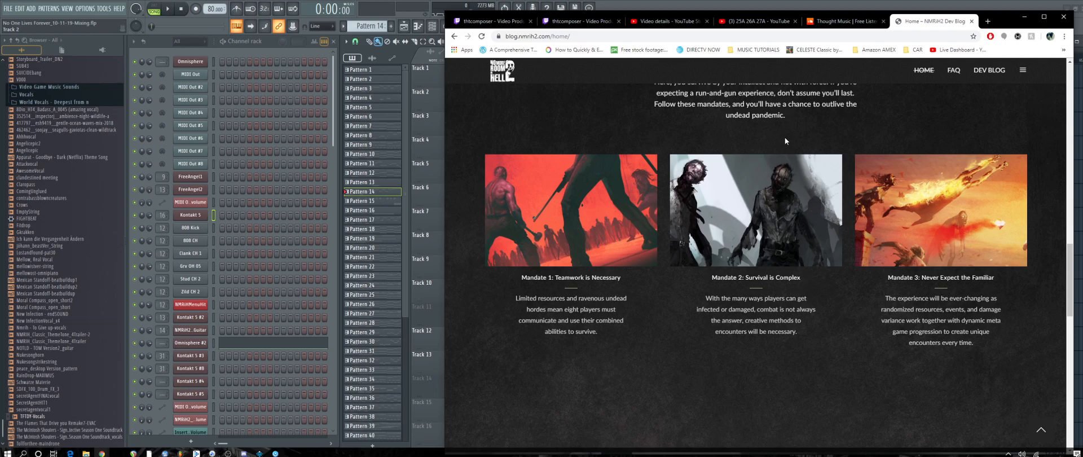
pyautogui.scroll(-6, 786, 144)
pyautogui.scroll(3, 786, 144)
pyautogui.scroll(-3, 785, 149)
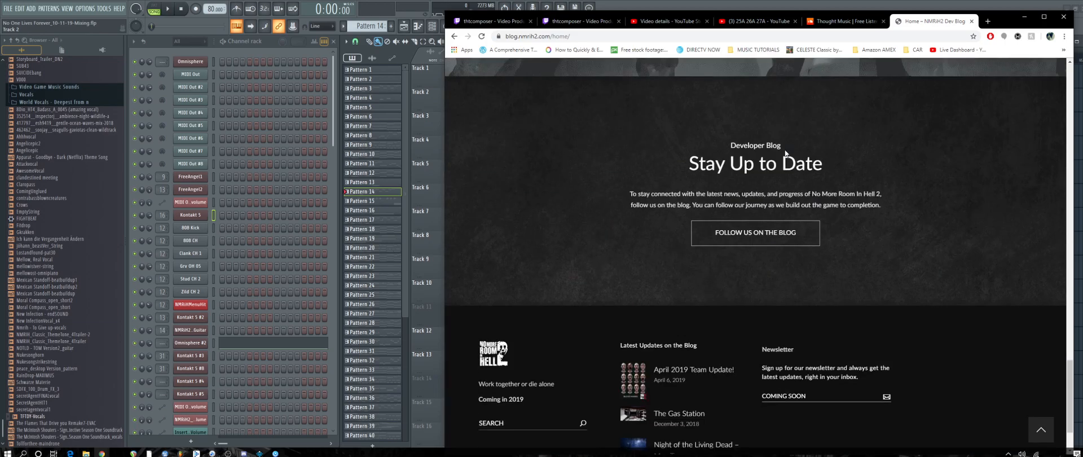
# Open the developer blog from the home page's Stay Up to Date section and browse its posts, including The Gas Station and Night of the Living Dead.
pyautogui.click(755, 234)
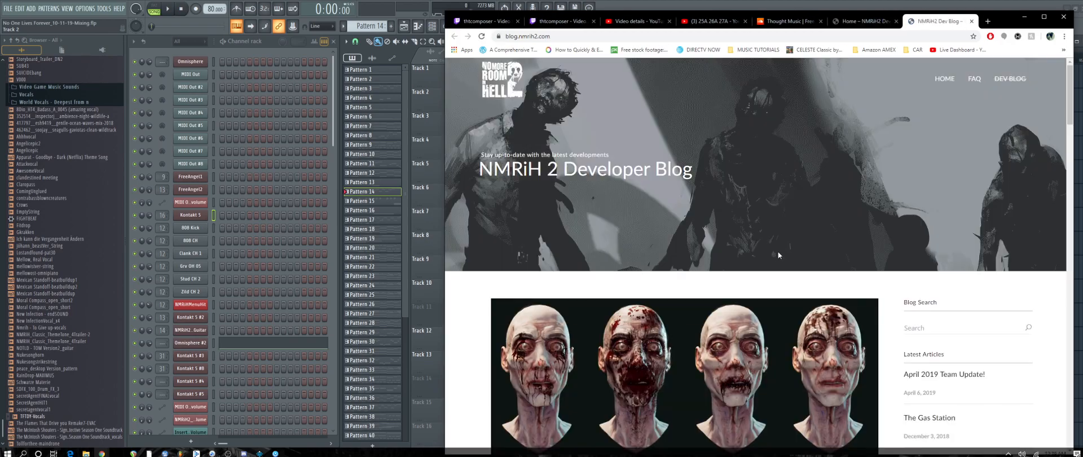
pyautogui.scroll(-15, 745, 267)
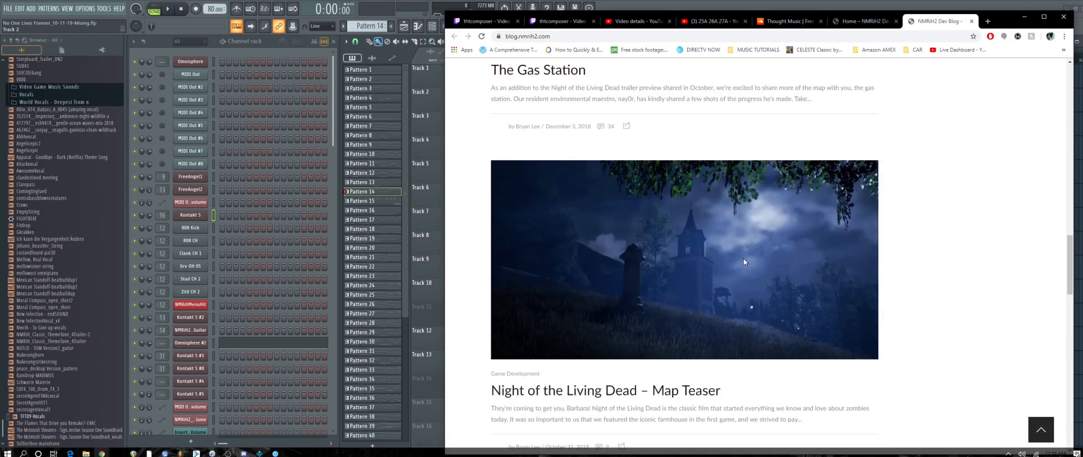
pyautogui.scroll(-10, 746, 256)
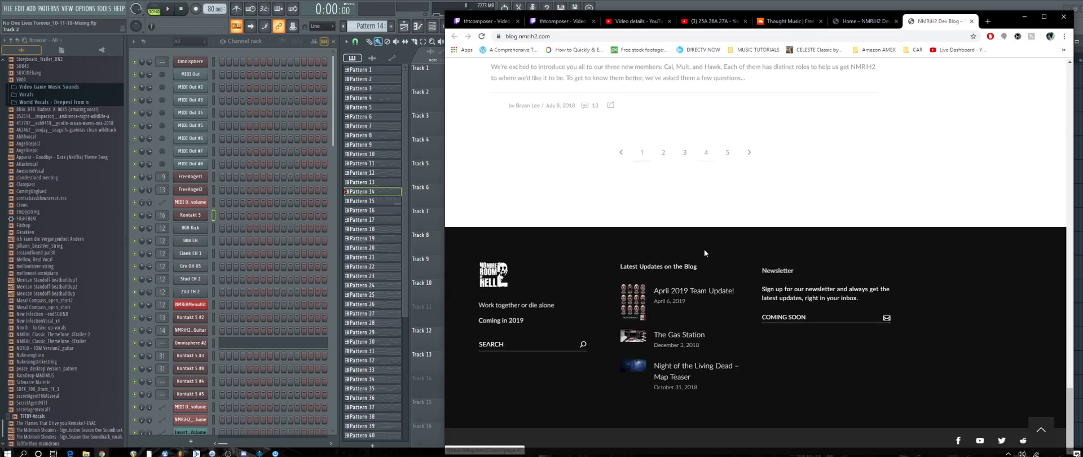
pyautogui.scroll(4, 995, 300)
pyautogui.scroll(10, 971, 271)
pyautogui.rightClick(961, 181)
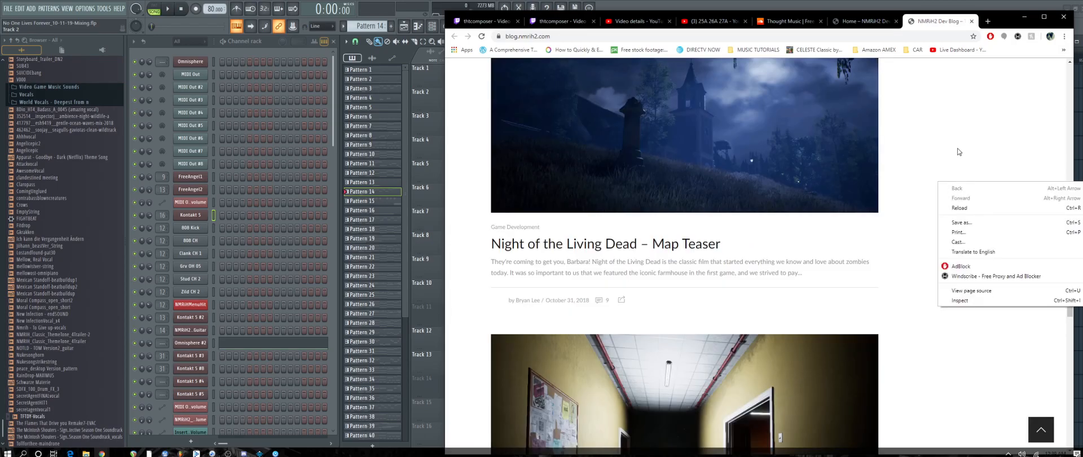
pyautogui.click(949, 163)
pyautogui.scroll(10, 966, 101)
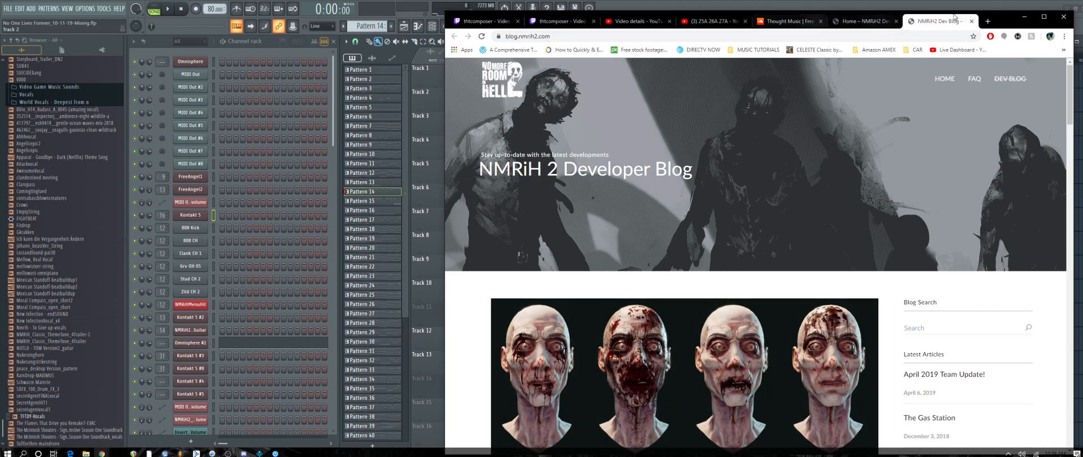
pyautogui.scroll(-15, 872, 292)
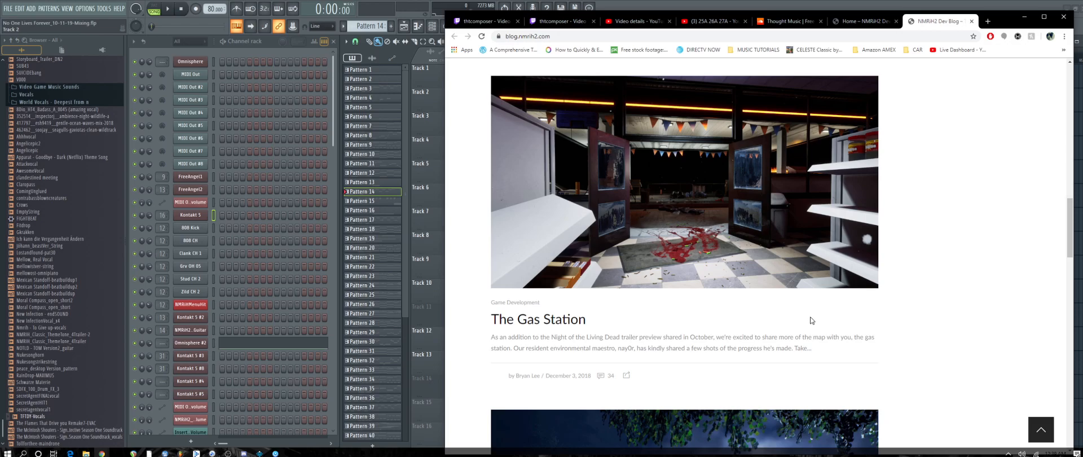
pyautogui.scroll(-4, 811, 321)
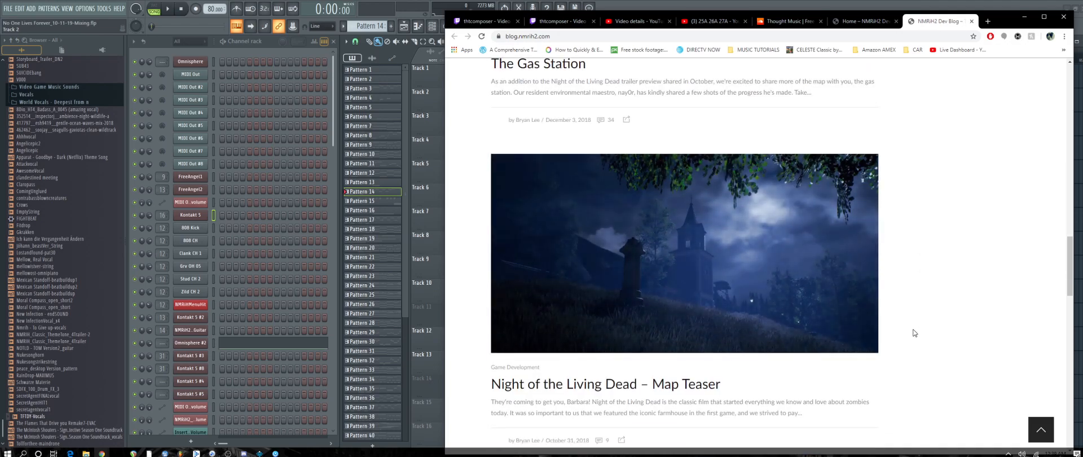
pyautogui.scroll(-3, 699, 362)
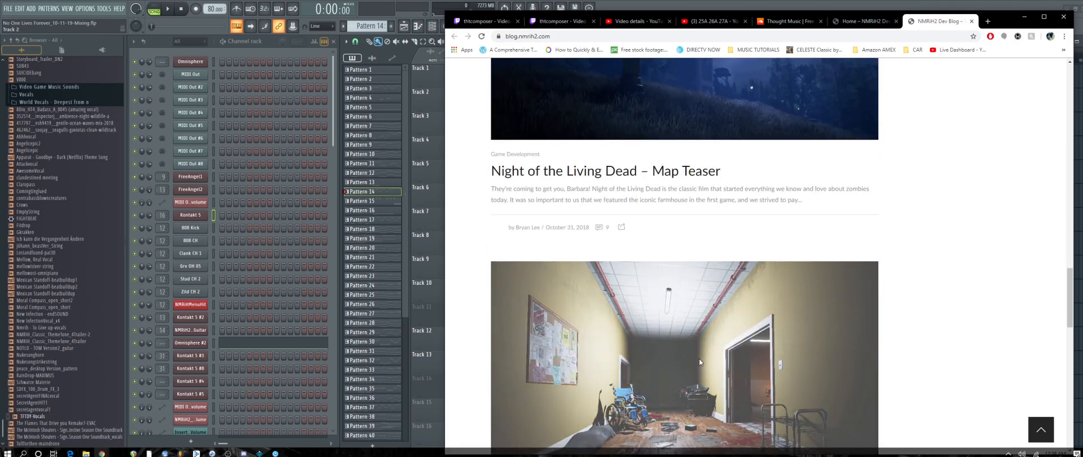
# Skim the developer blog to the end of its page, then close the blog and home page browser tabs.
pyautogui.scroll(-11, 700, 354)
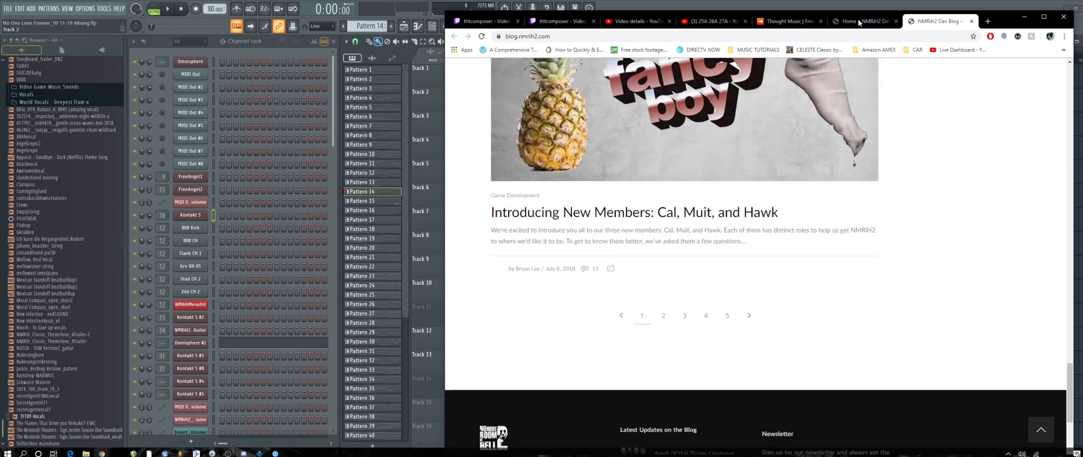
pyautogui.click(971, 22)
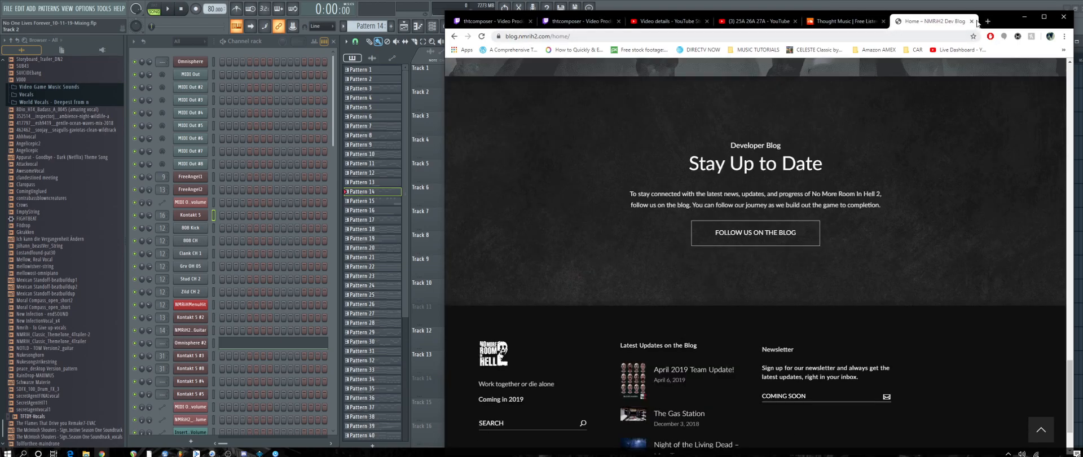
pyautogui.click(971, 21)
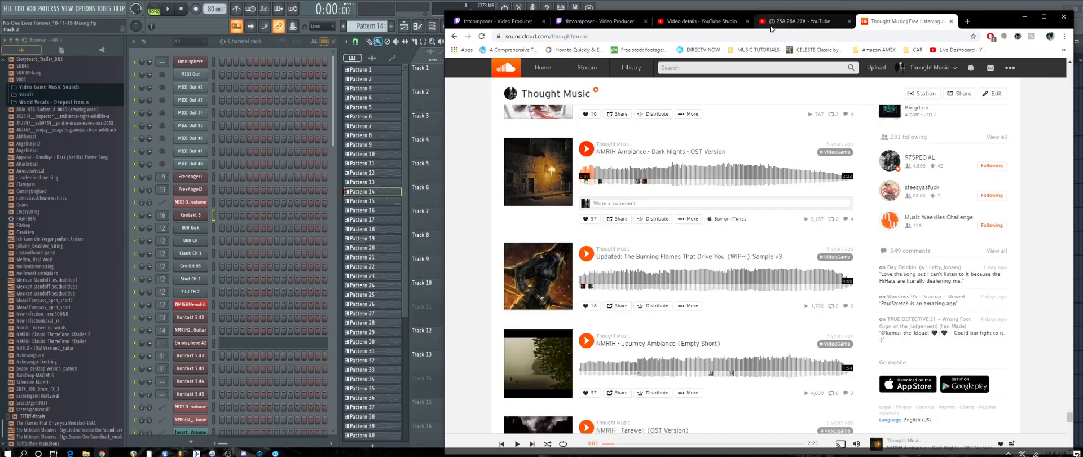
# Play the unlisted YouTube video 25A 26A 27A up to the No More Room in Hell 2 logo and pause it.
pyautogui.click(798, 21)
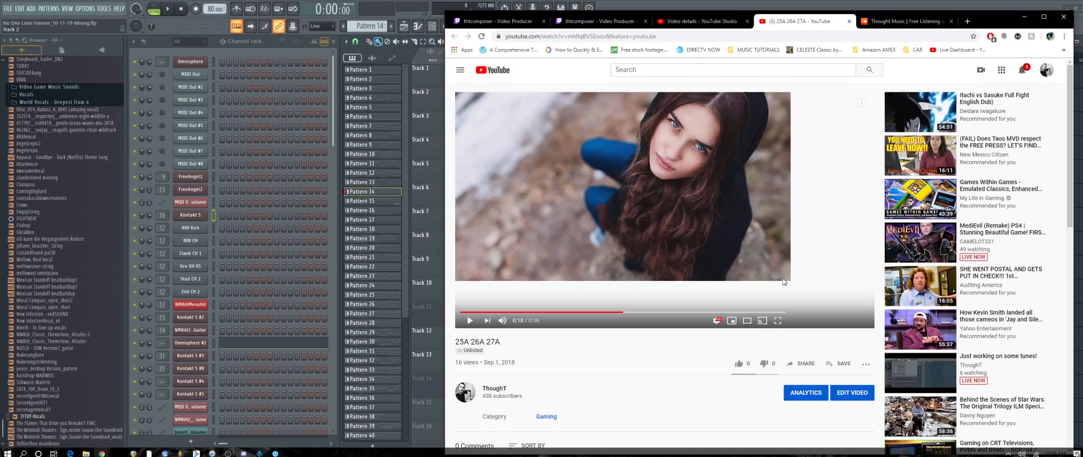
pyautogui.click(470, 320)
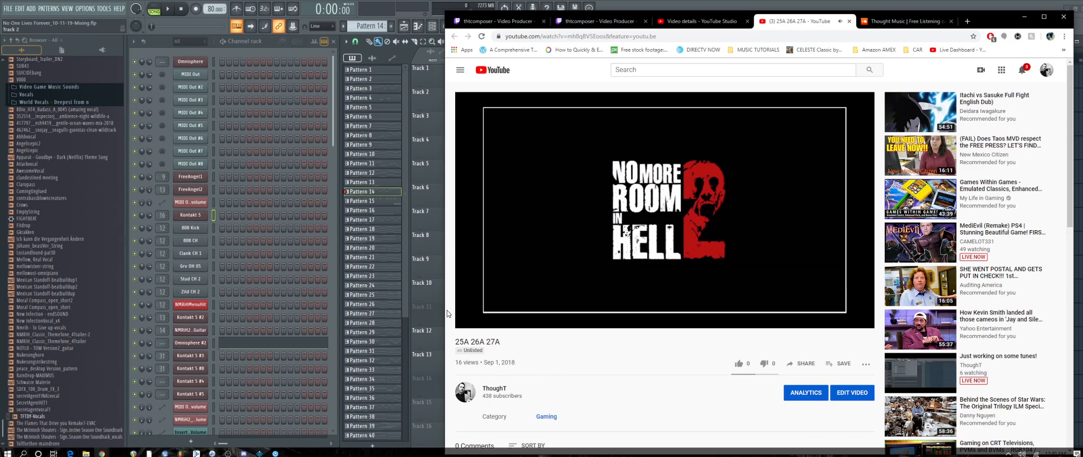
pyautogui.click(470, 320)
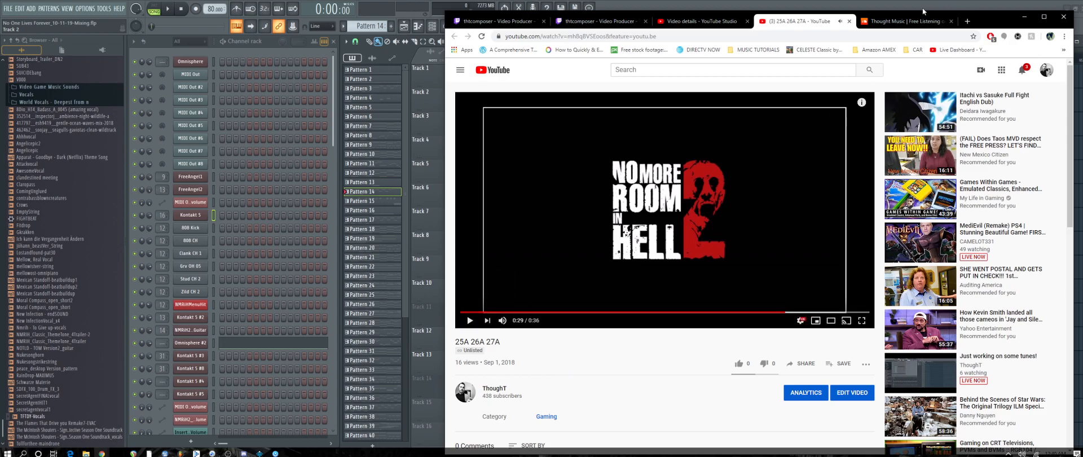
# Clear the YouTube notifications, then close the video tab and the YouTube Studio tab.
pyautogui.click(1030, 75)
pyautogui.click(1030, 75)
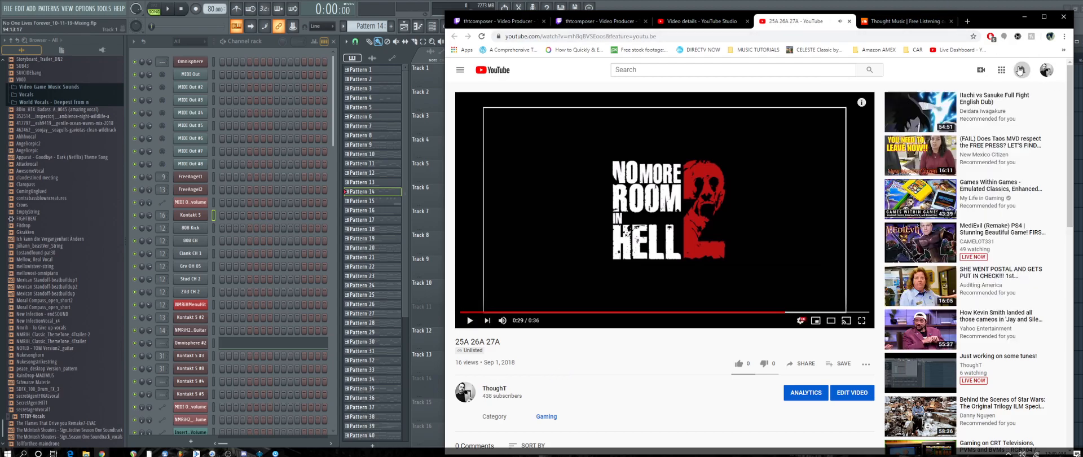
pyautogui.click(894, 23)
pyautogui.click(845, 22)
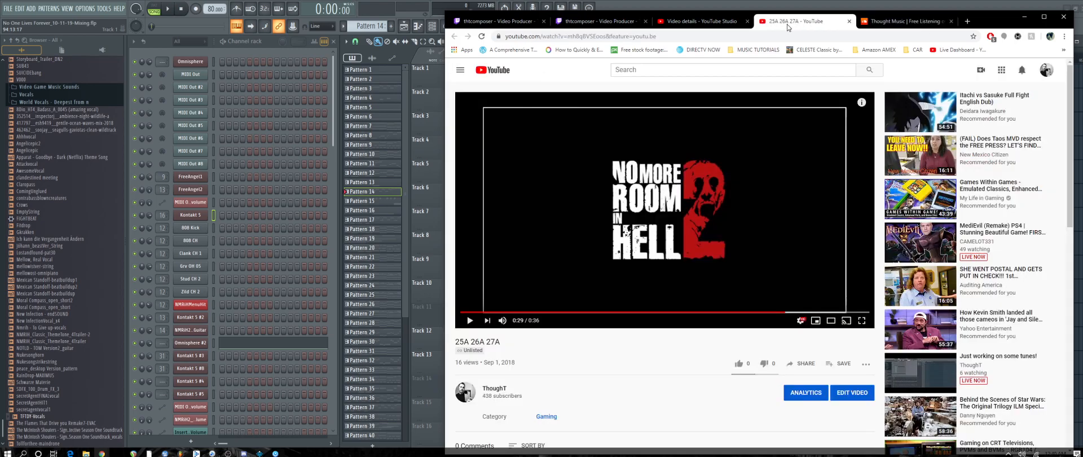
pyautogui.click(849, 22)
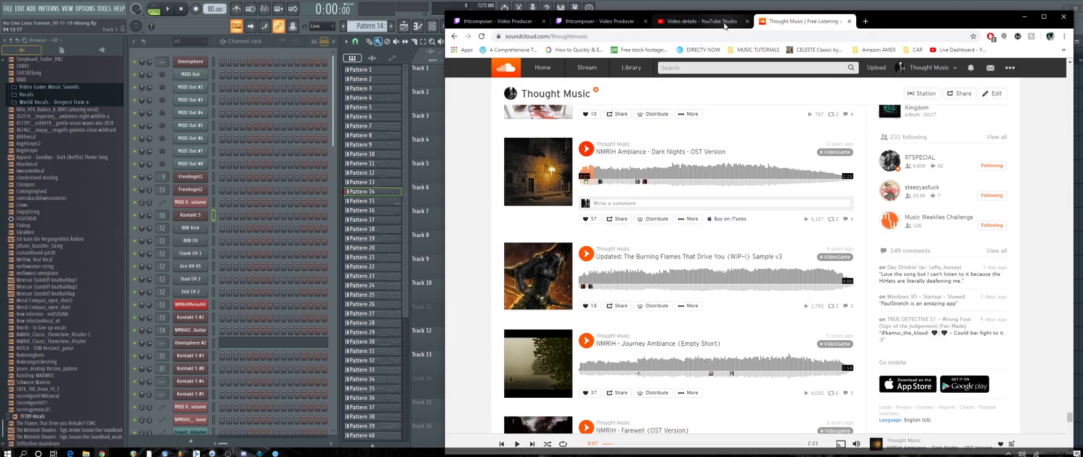
pyautogui.click(702, 22)
pyautogui.click(795, 23)
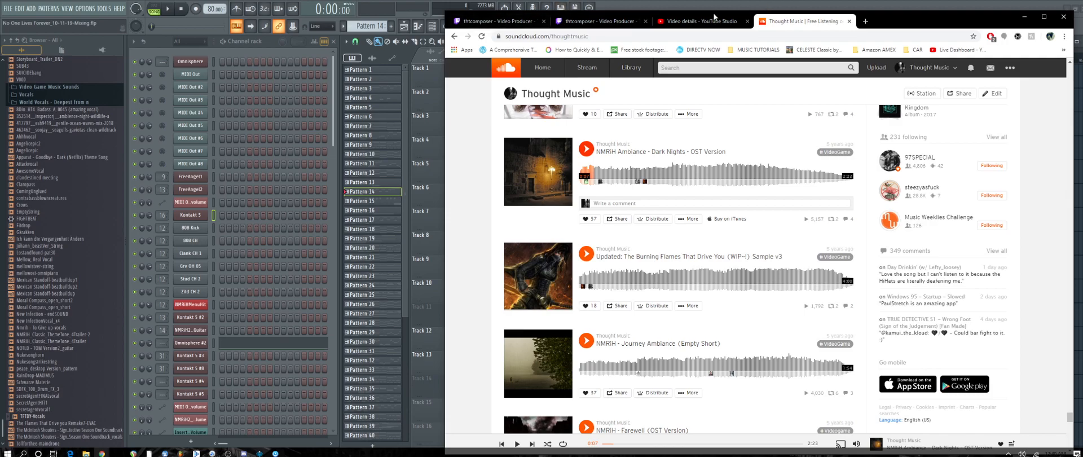
pyautogui.click(740, 23)
pyautogui.click(746, 22)
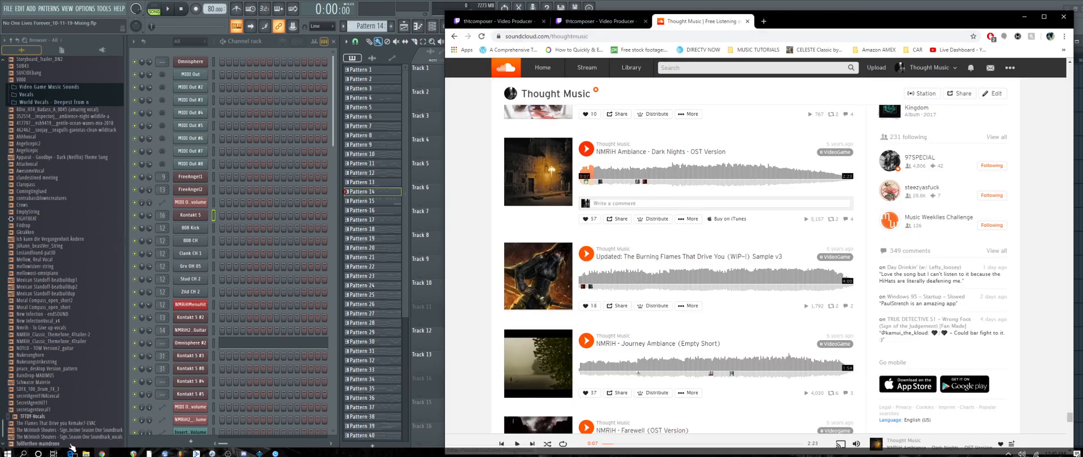
# Switch to FL Studio, play the arrangement from its start and stop it.
pyautogui.click(169, 10)
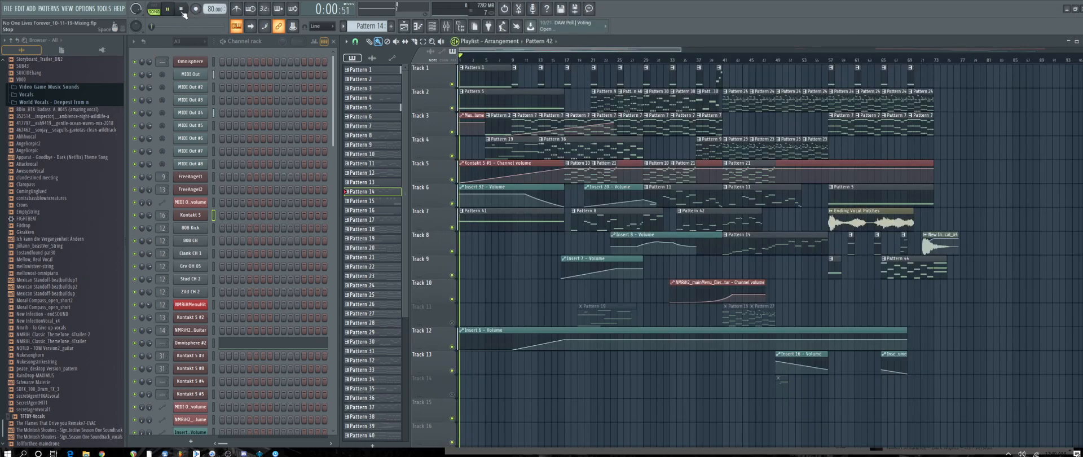
pyautogui.click(182, 10)
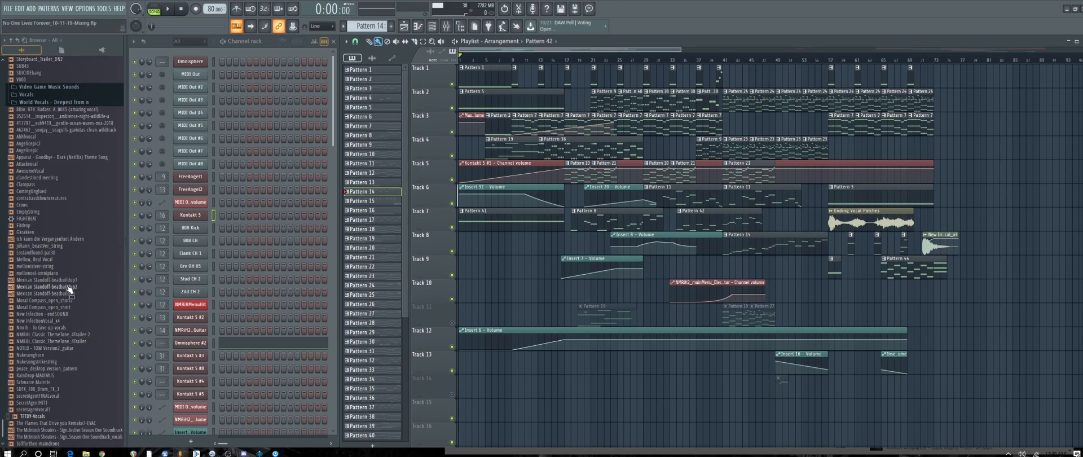
# Browse the sample list in the FL Studio browser and audition samples, including SecretAgentVIT1 and EmptyString.
pyautogui.scroll(-1, 90, 282)
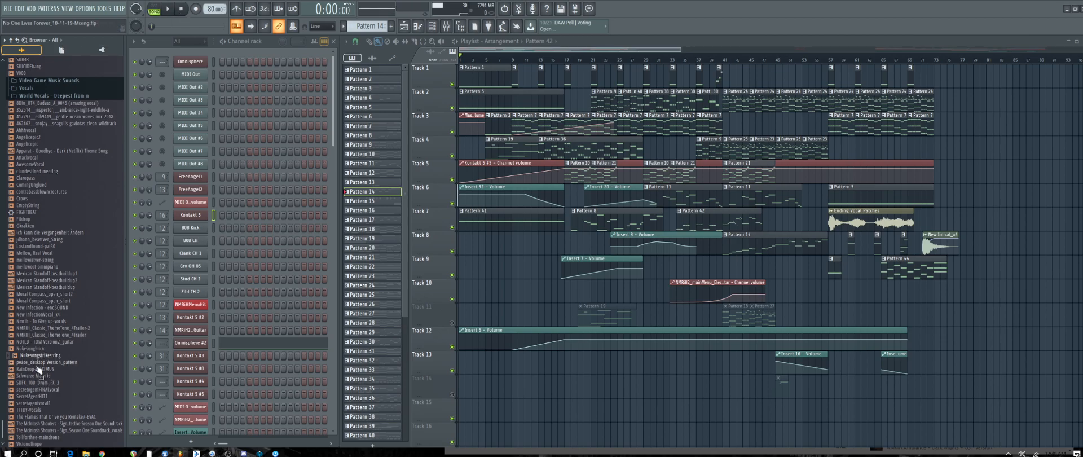
pyautogui.scroll(2, 59, 392)
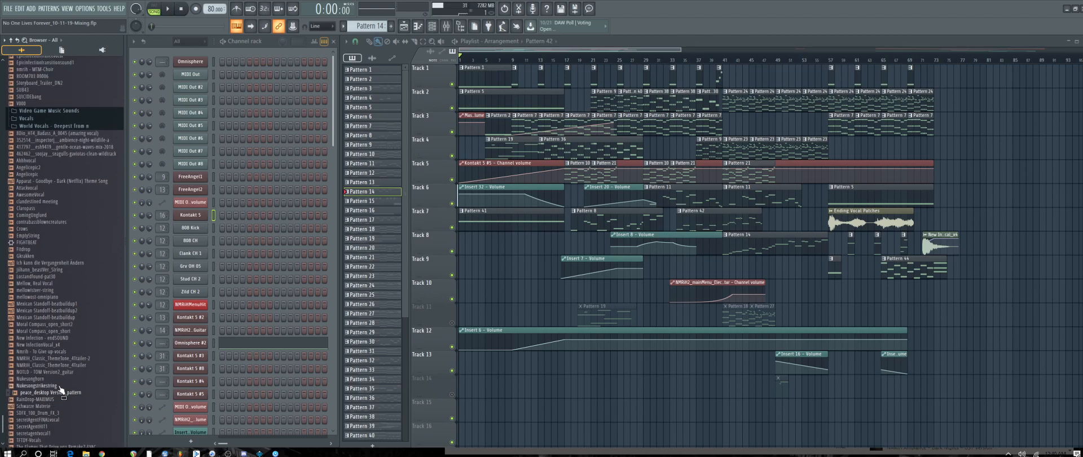
pyautogui.scroll(-2, 68, 405)
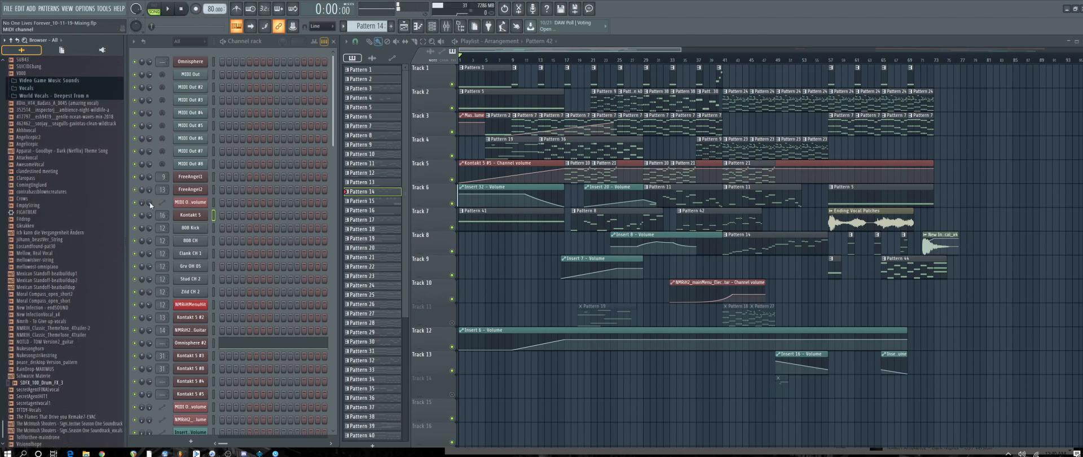
pyautogui.click(51, 396)
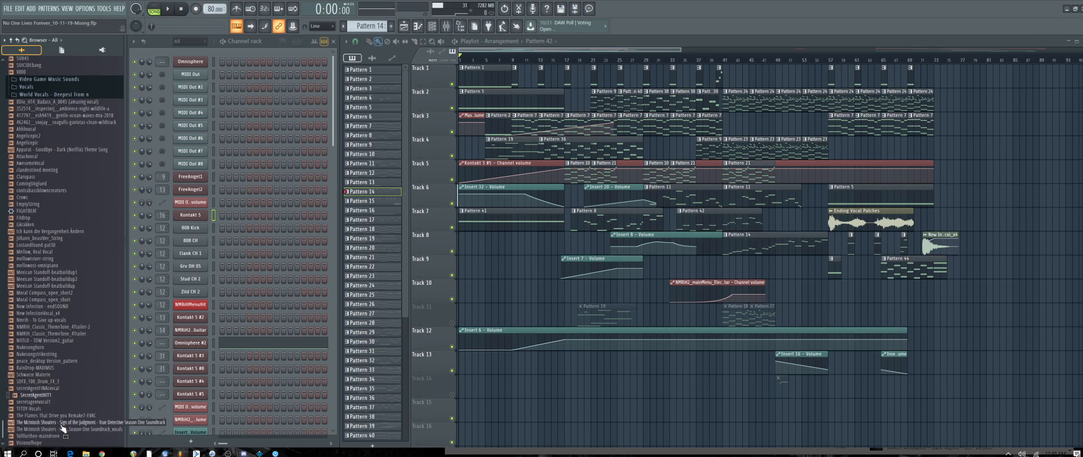
pyautogui.click(50, 445)
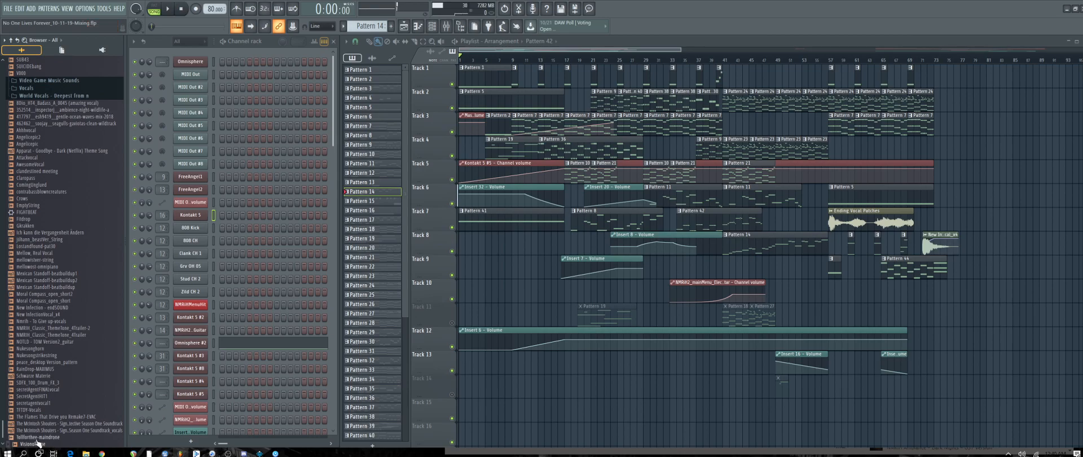
pyautogui.click(58, 206)
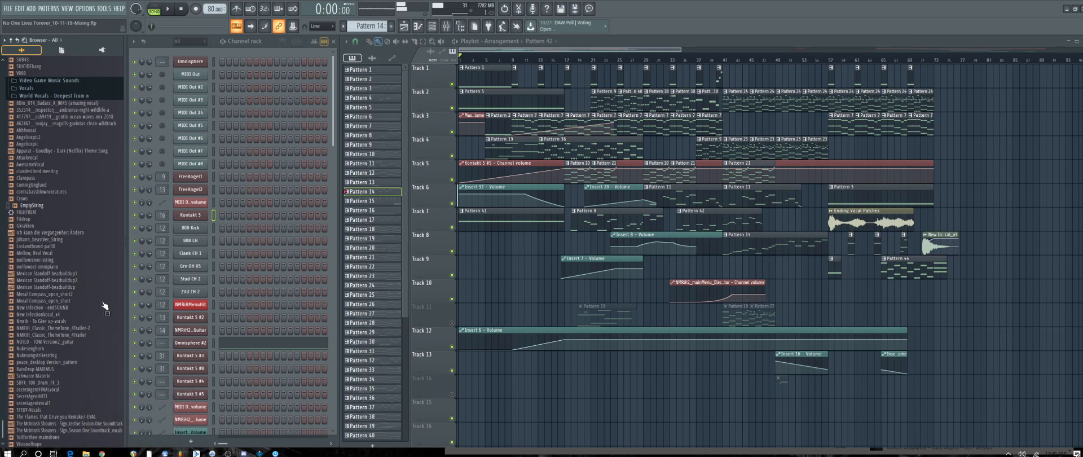
# Start a new project, audition the EmptyString sample again and add a Kontakt 5 instrument.
pyautogui.click(8, 8)
pyautogui.click(7, 21)
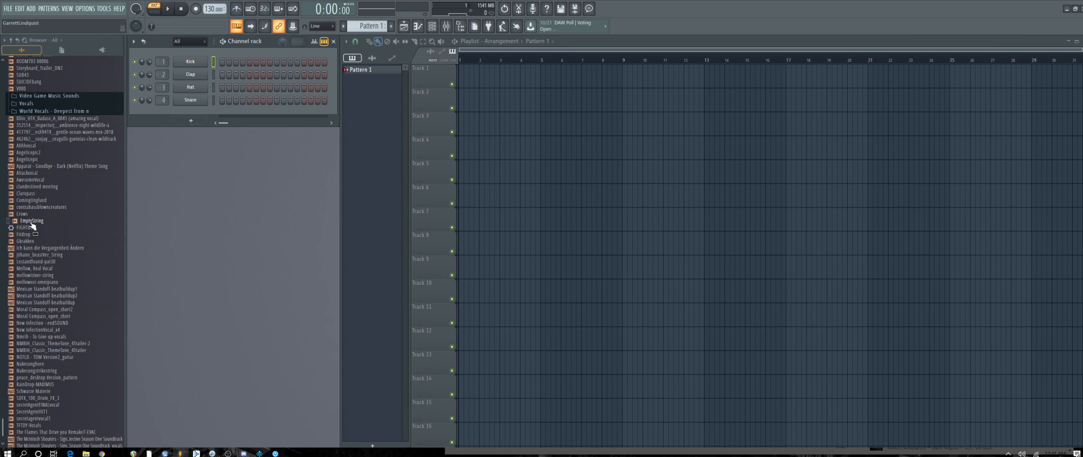
pyautogui.moveTo(32, 225); pyautogui.dragTo(117, 241)
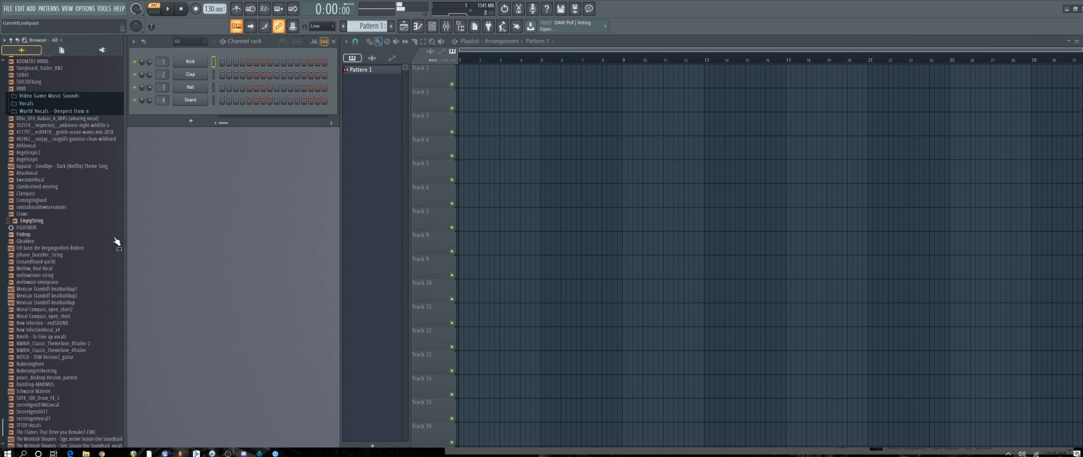
pyautogui.click(28, 9)
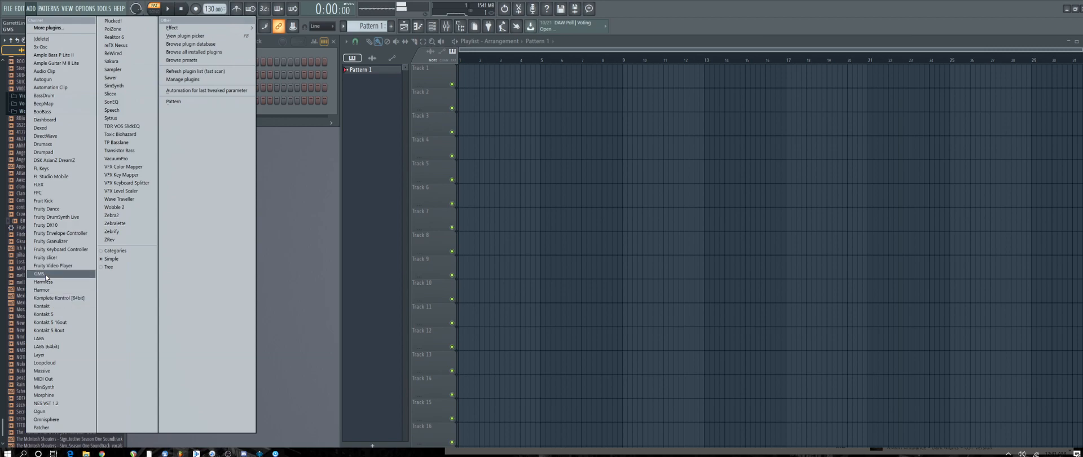
pyautogui.click(48, 314)
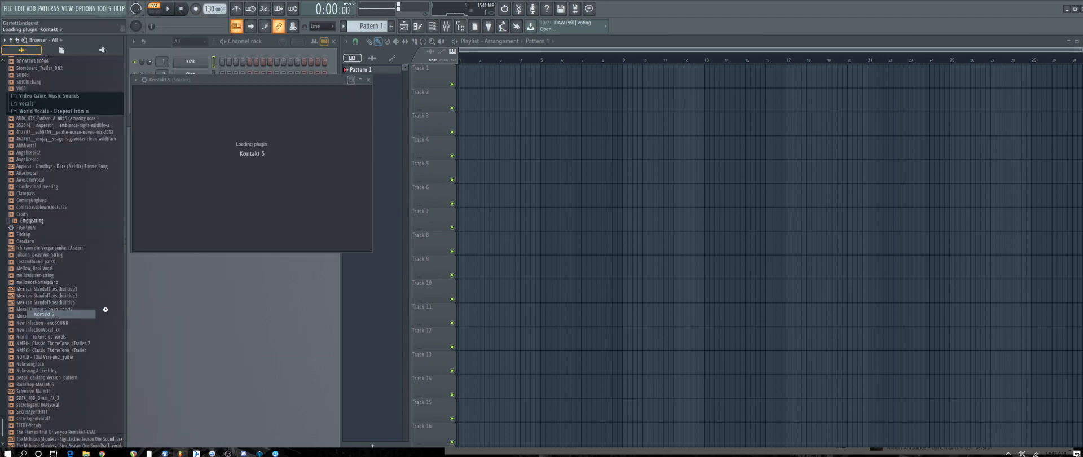
# Audition browser samples, including both Moral Compass_open files, New Infection - endSOUND, mellowest-omnipiano, contrabasslowcreatures and EmptyString.
pyautogui.click(66, 309)
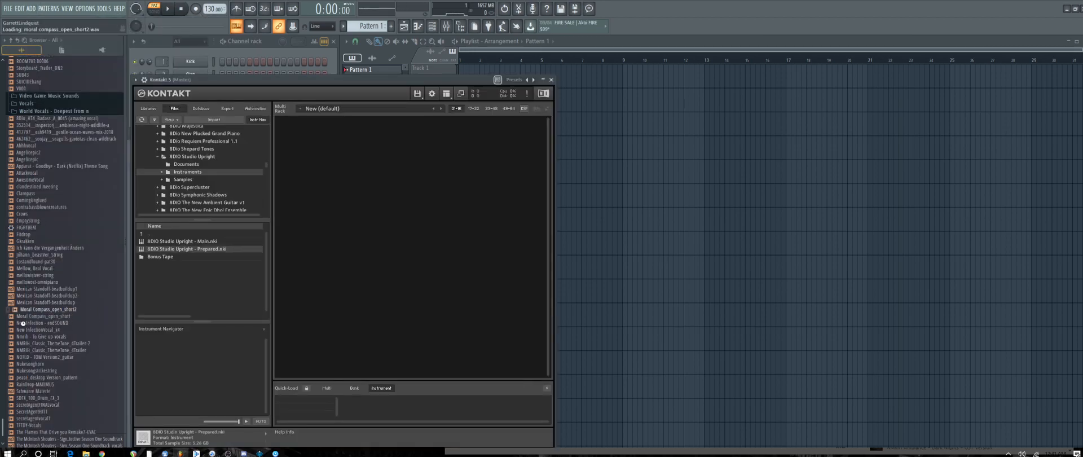
pyautogui.click(68, 317)
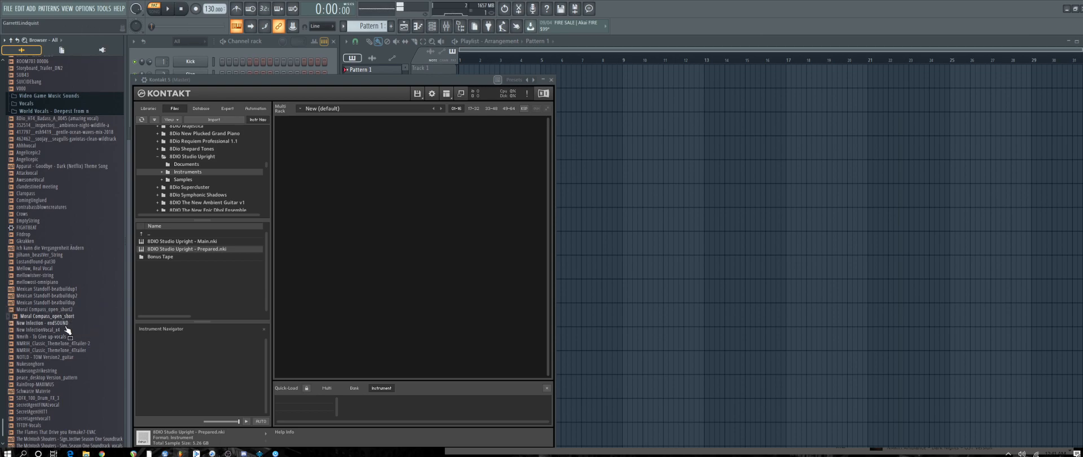
pyautogui.click(66, 324)
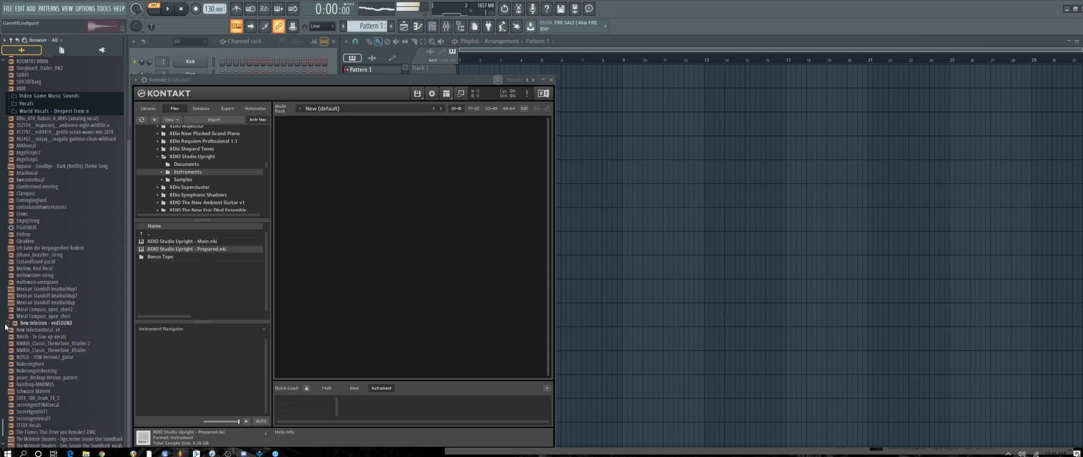
pyautogui.click(79, 283)
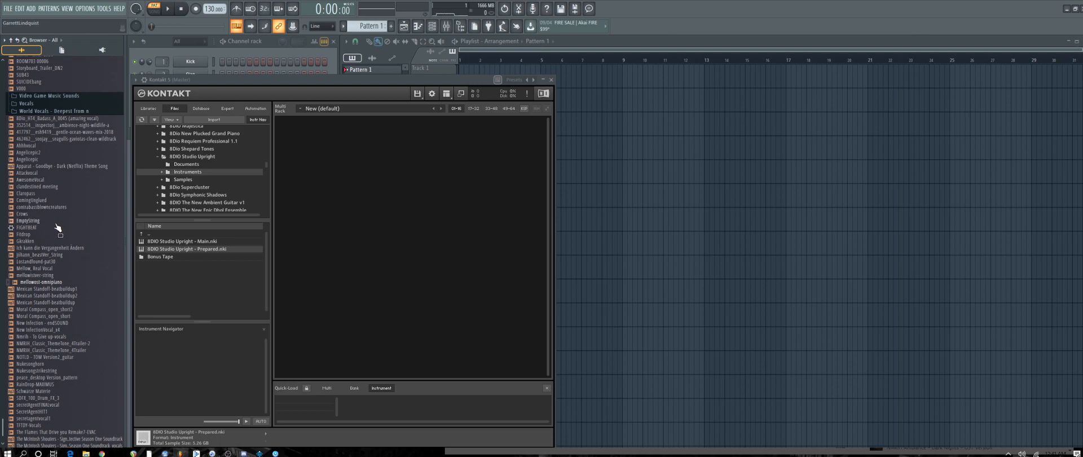
pyautogui.click(41, 208)
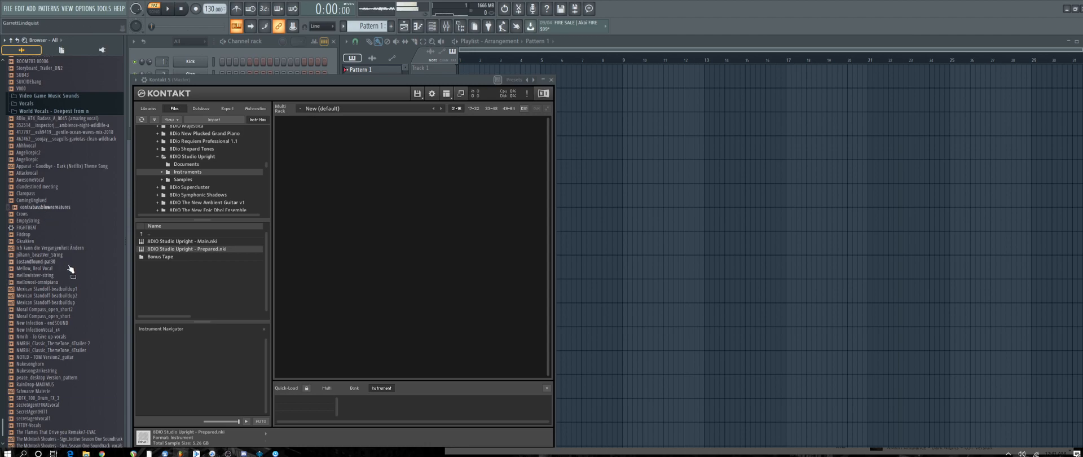
pyautogui.click(45, 194)
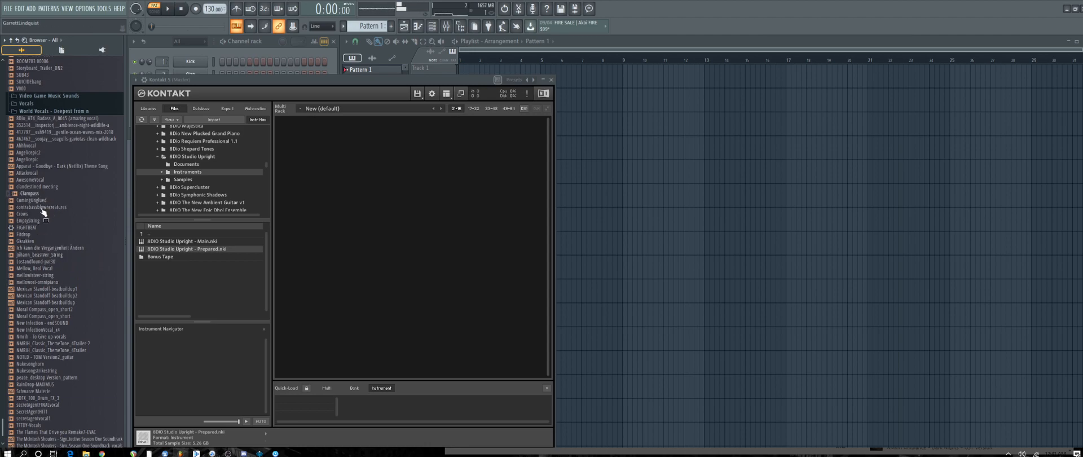
pyautogui.click(60, 119)
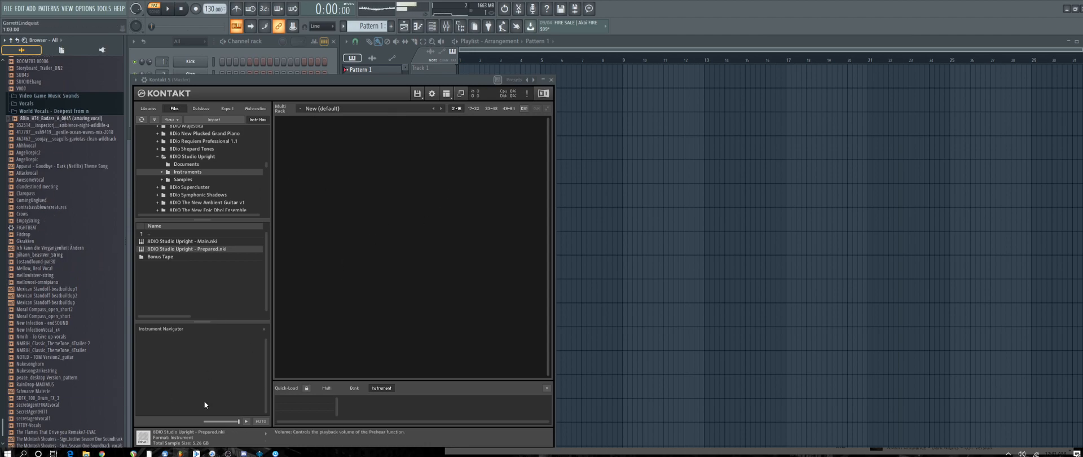
pyautogui.moveTo(71, 127); pyautogui.dragTo(32, 224)
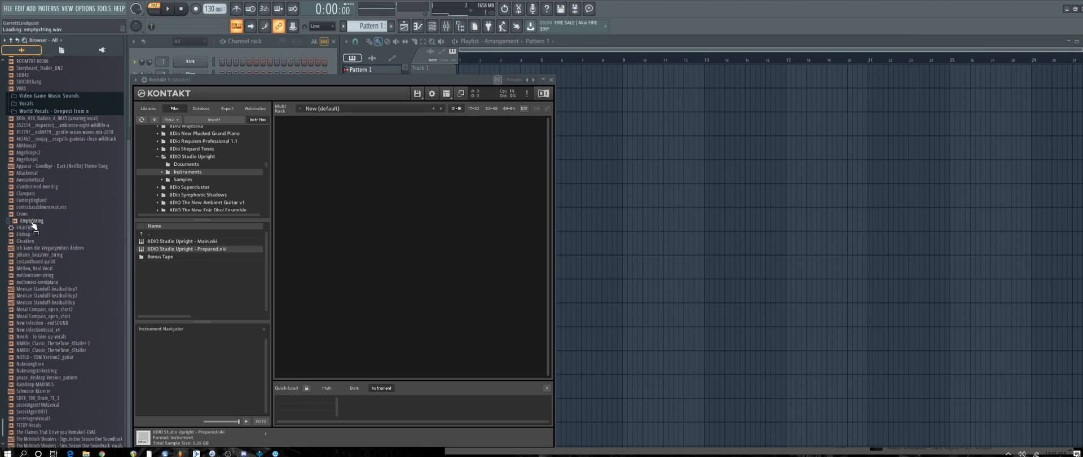
# Move the Kontakt window clear of the channel rack and collapse its 8DIO Studio Upright folder.
pyautogui.click(366, 84)
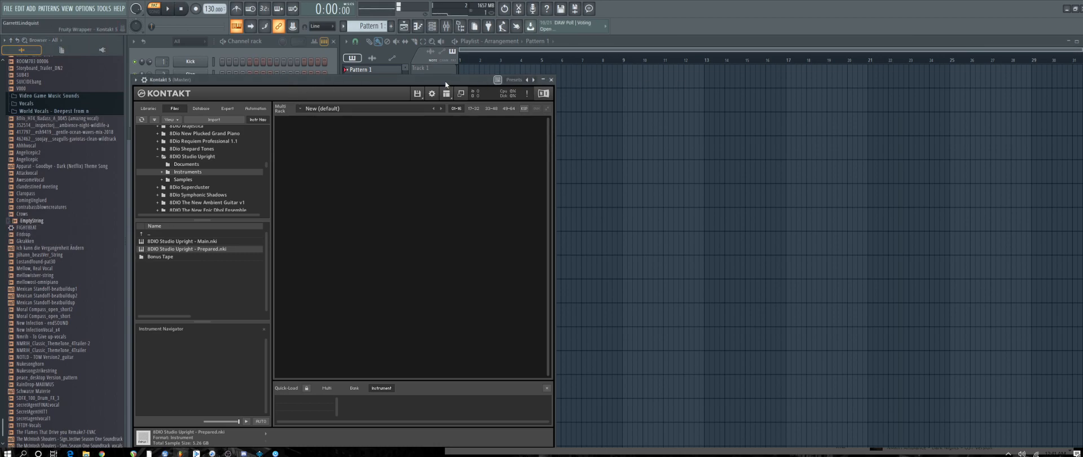
pyautogui.moveTo(445, 83); pyautogui.dragTo(738, 78)
pyautogui.click(450, 152)
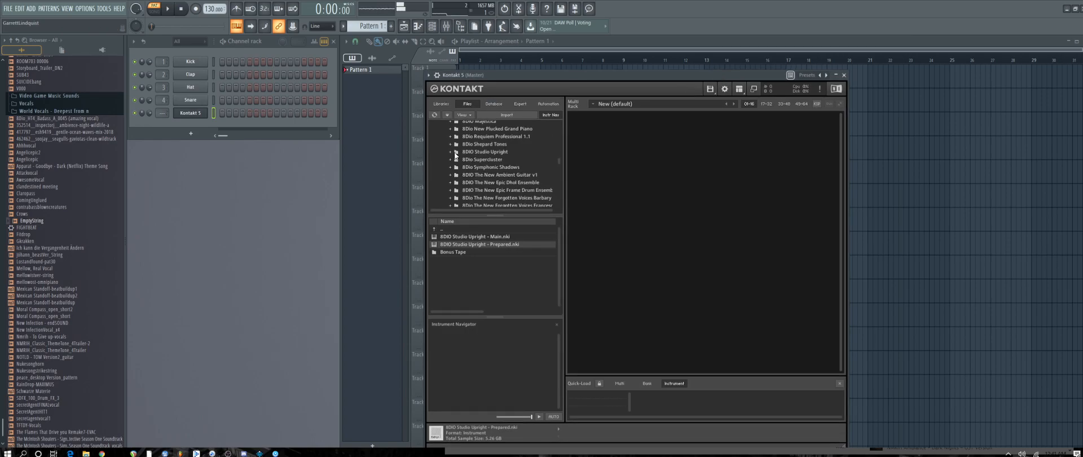
# Expand the Adagio Violas v1 library in Kontakt's file browser and open its Instruments folder.
pyautogui.scroll(-5, 523, 182)
pyautogui.scroll(-3, 519, 184)
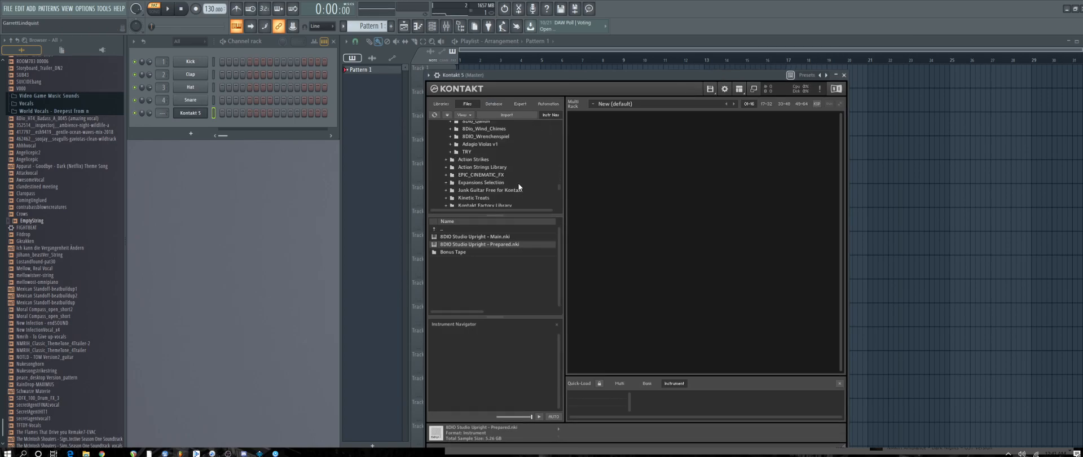
pyautogui.click(460, 168)
pyautogui.click(450, 167)
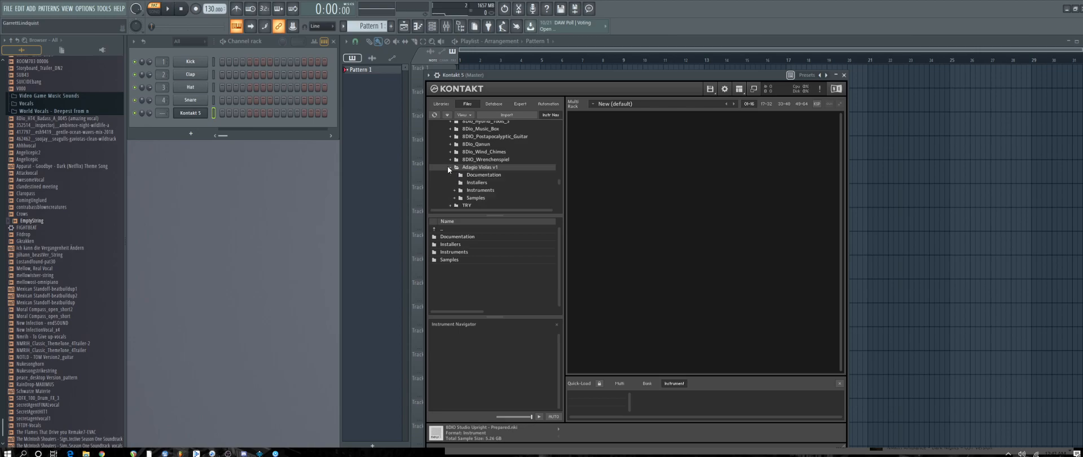
pyautogui.click(474, 190)
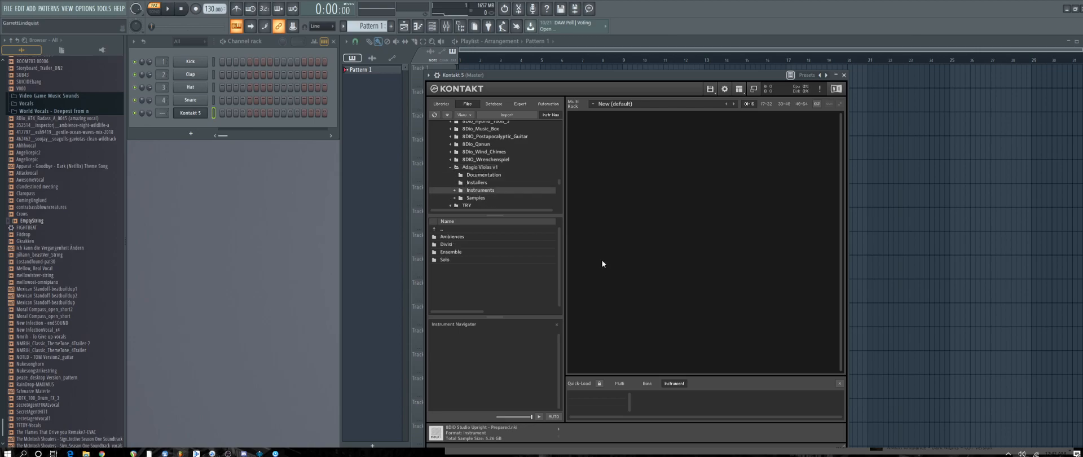
# Look into the Solo folder, return to Instruments, and load Adagio_Viola_v1_Ens_Legato_EMO_SLUR from the Ensemble folder.
pyautogui.click(474, 253)
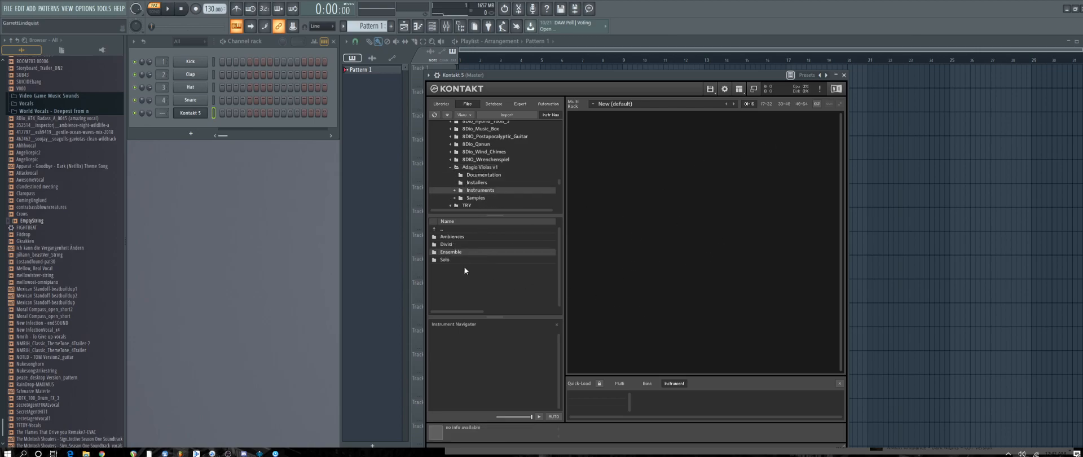
pyautogui.doubleClick(448, 262)
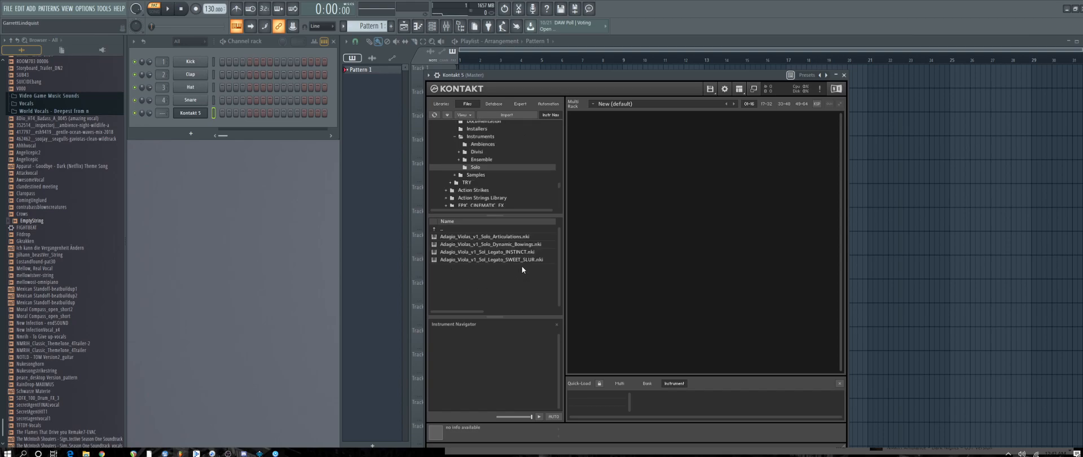
pyautogui.doubleClick(451, 230)
pyautogui.doubleClick(450, 251)
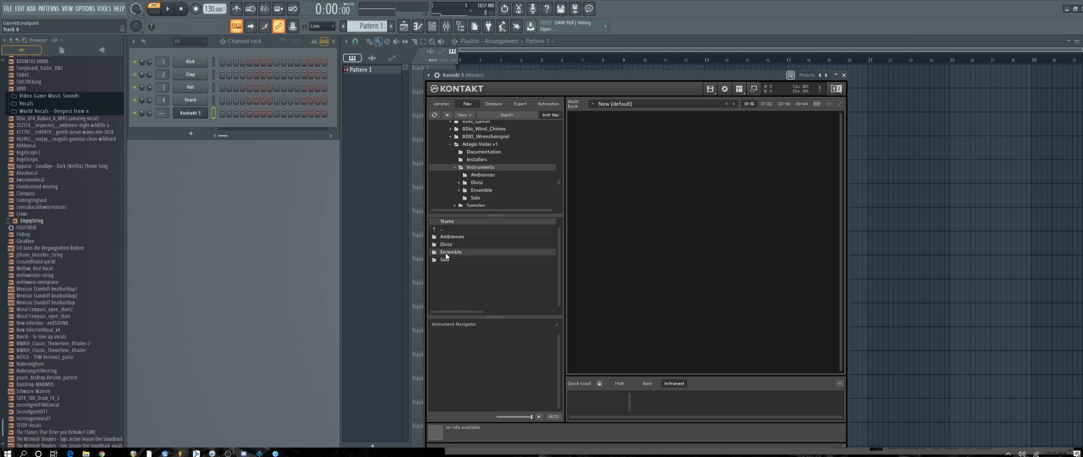
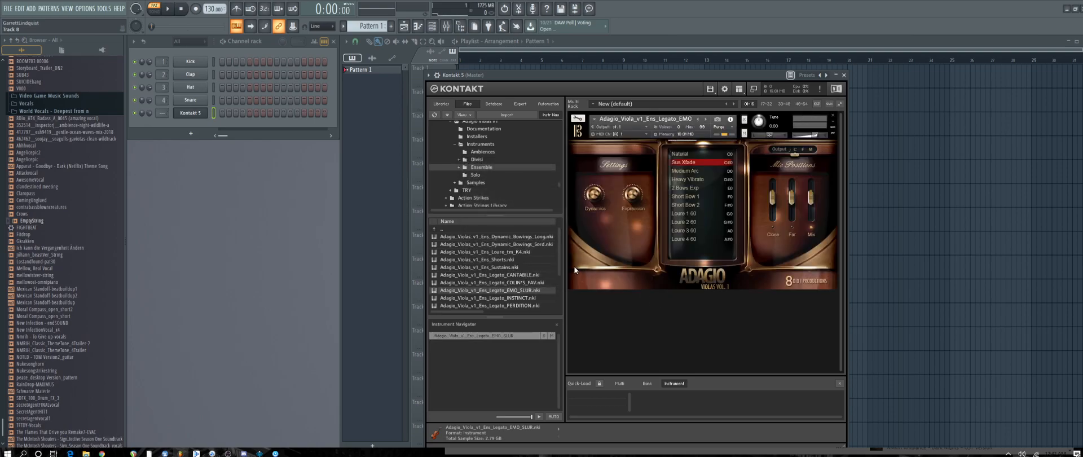
# Play a series of test notes on the loaded viola ensemble to audition its Sus Xfade articulation.
pyautogui.press('b')
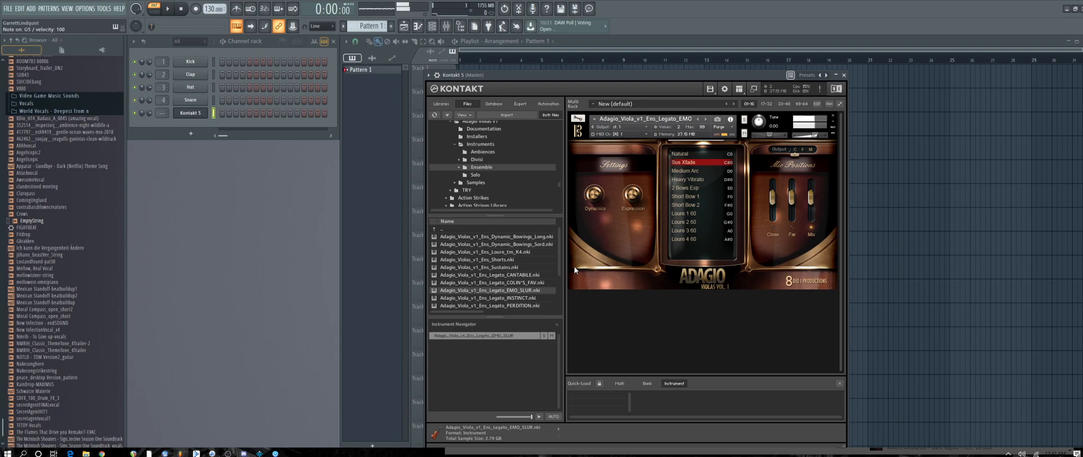
pyautogui.press('n')
pyautogui.press('x')
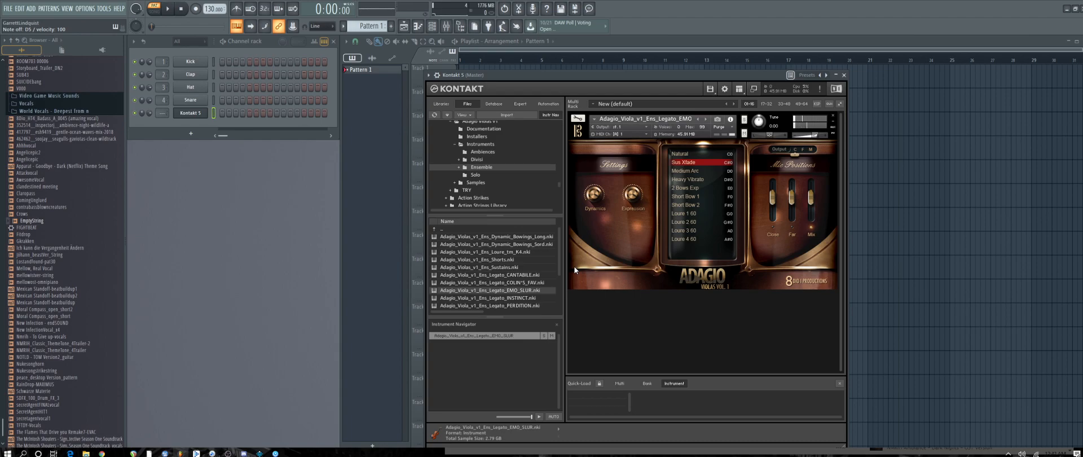
pyautogui.press('x')
pyautogui.press('n')
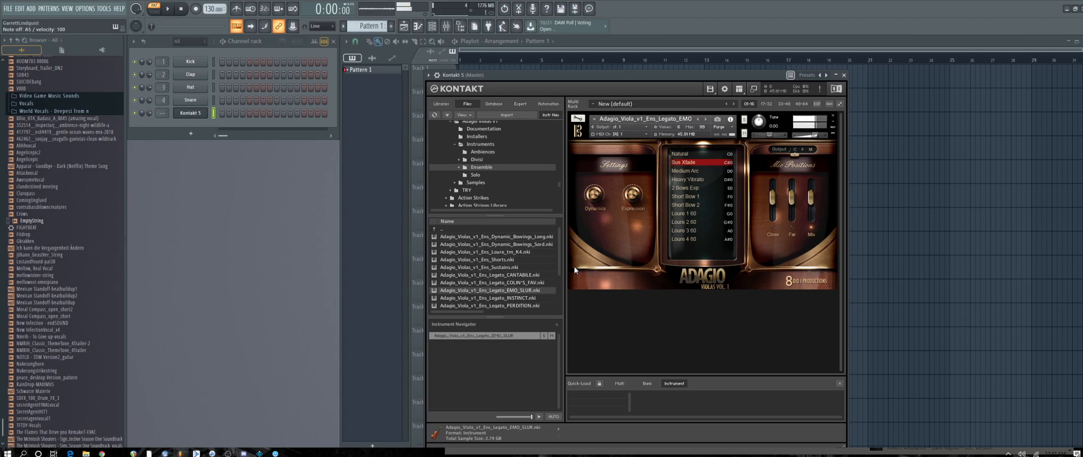
pyautogui.press('v')
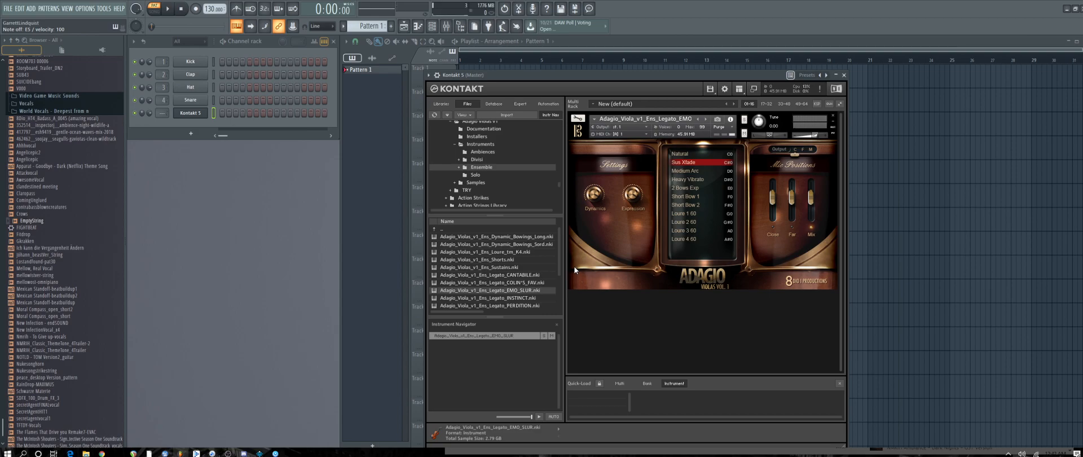
pyautogui.press('n')
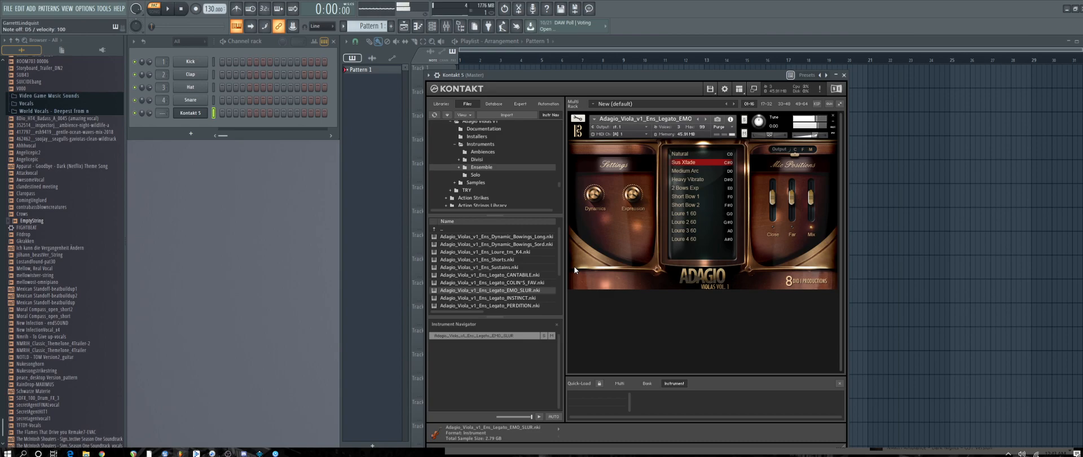
pyautogui.press('c')
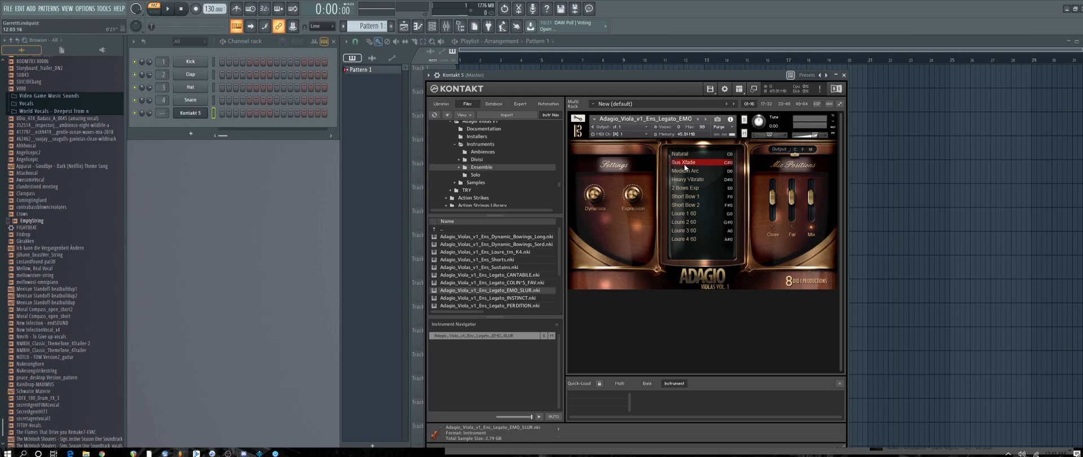
pyautogui.press('w')
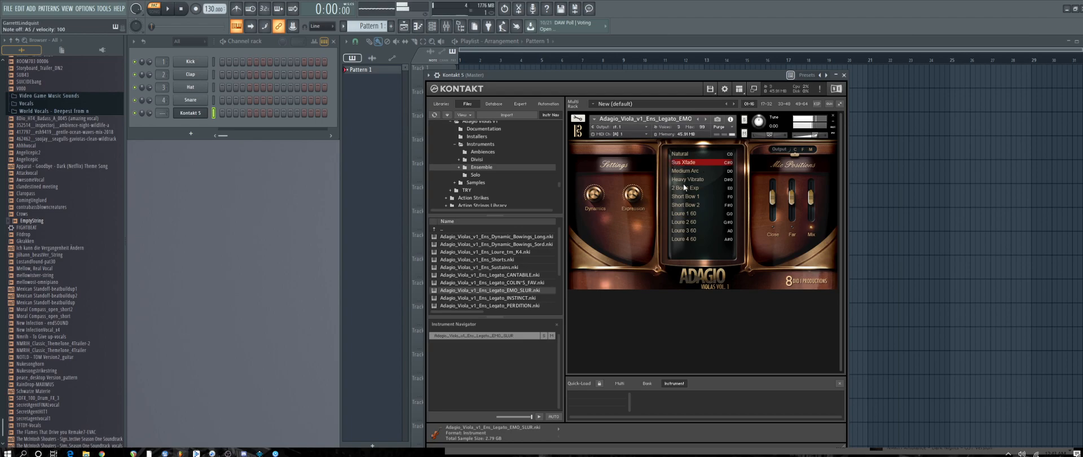
pyautogui.press('w')
pyautogui.press('y')
pyautogui.press('w')
pyautogui.press('y')
pyautogui.press('w')
# Open the Kontakt 5 channel's piano roll and import the score Main String.fsc from the Empty folder.
pyautogui.rightClick(206, 111)
pyautogui.click(235, 114)
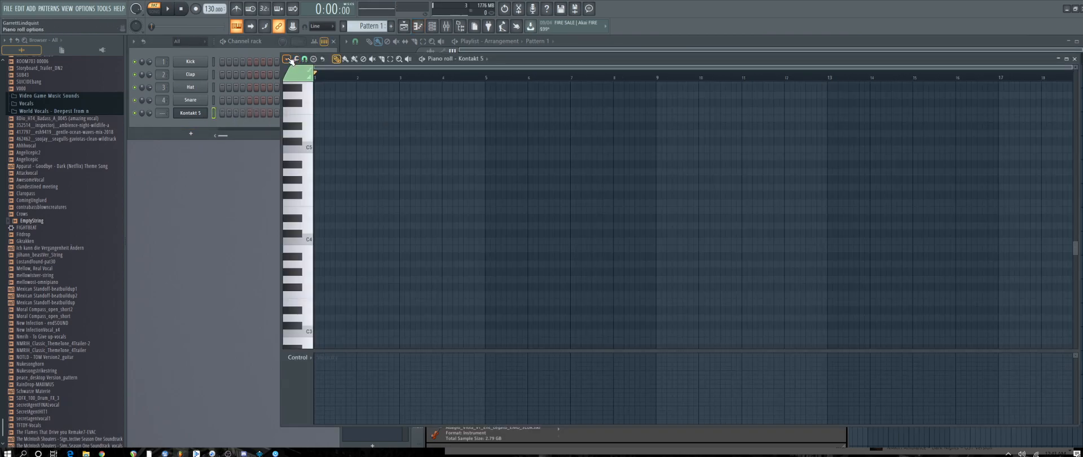
pyautogui.click(287, 58)
pyautogui.moveTo(304, 69)
pyautogui.click(359, 71)
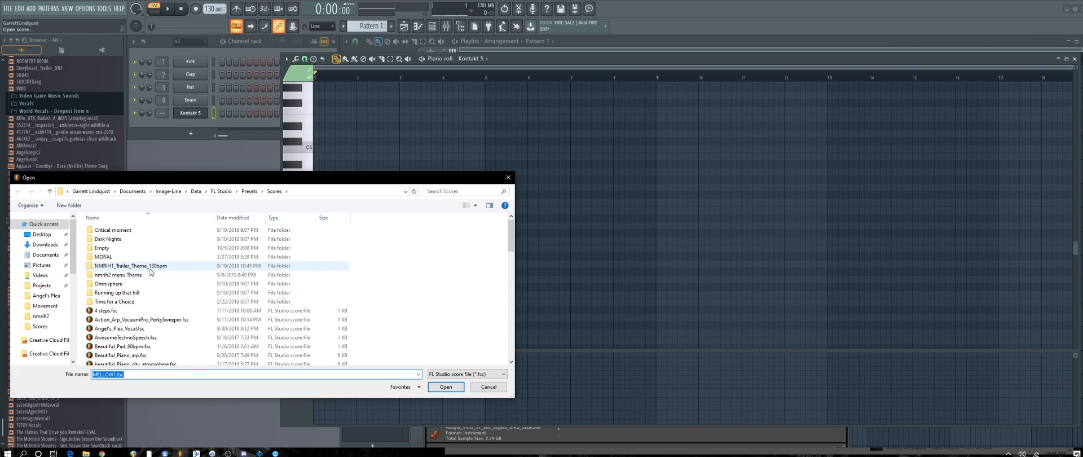
pyautogui.doubleClick(110, 248)
pyautogui.click(110, 232)
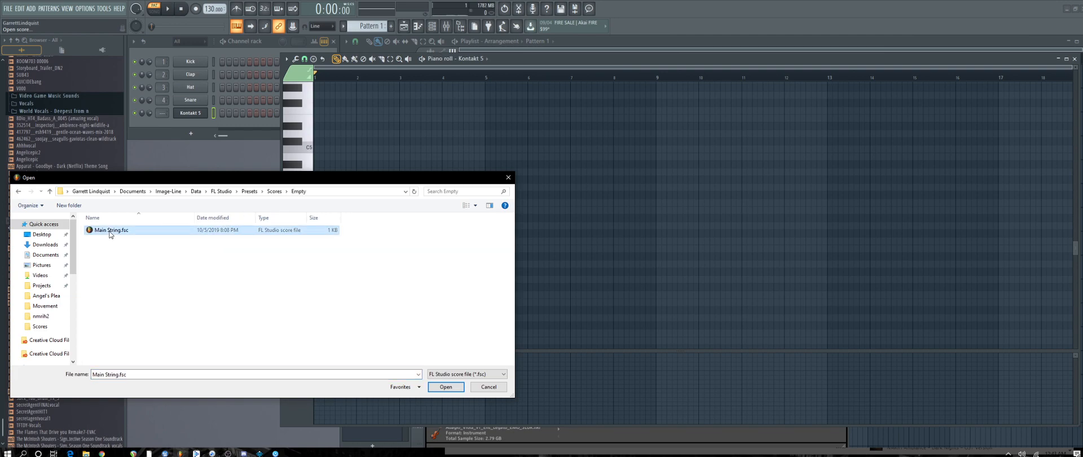
pyautogui.doubleClick(110, 230)
# Play the imported string notes twice from the start of the pattern.
pyautogui.press('space')
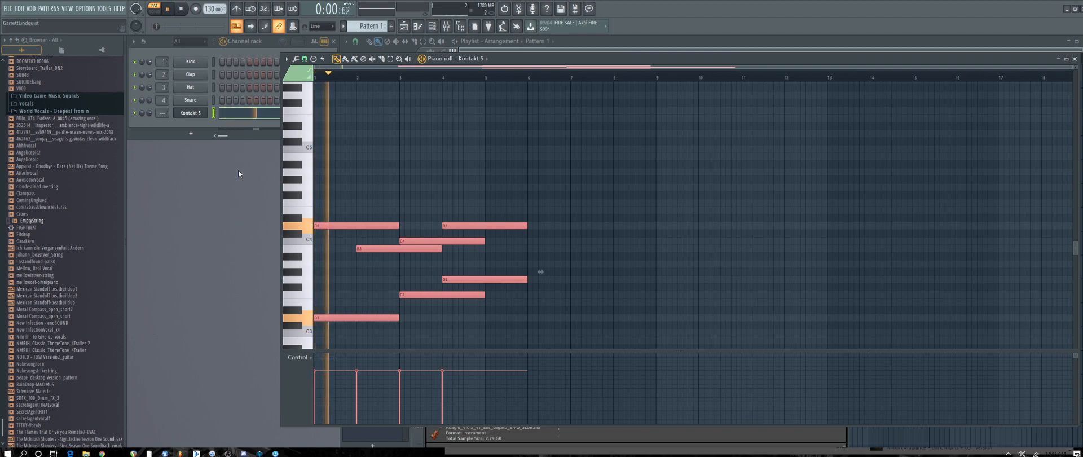
pyautogui.press('space')
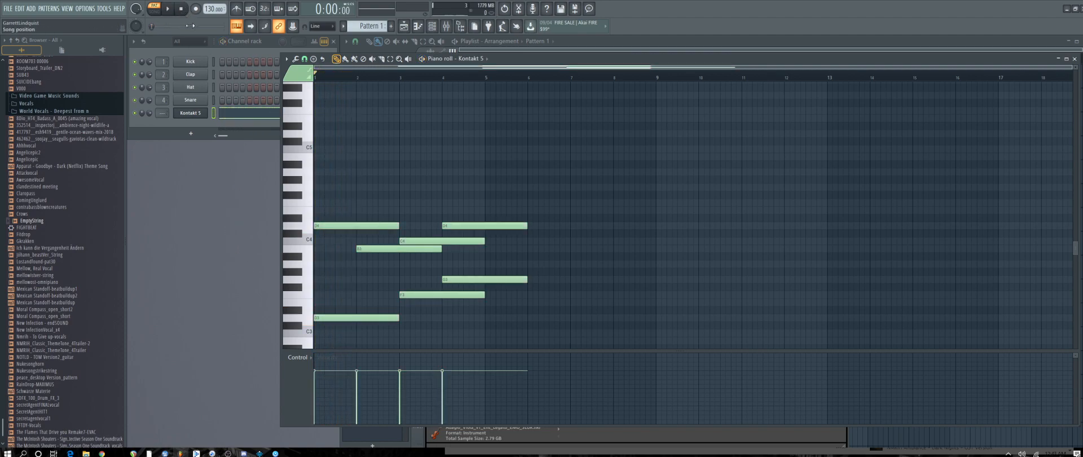
pyautogui.press('space')
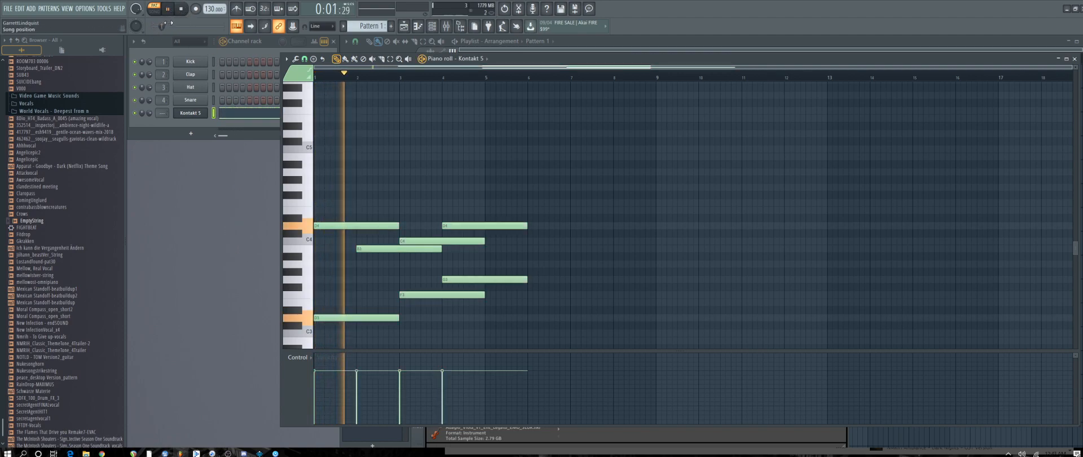
pyautogui.press('space')
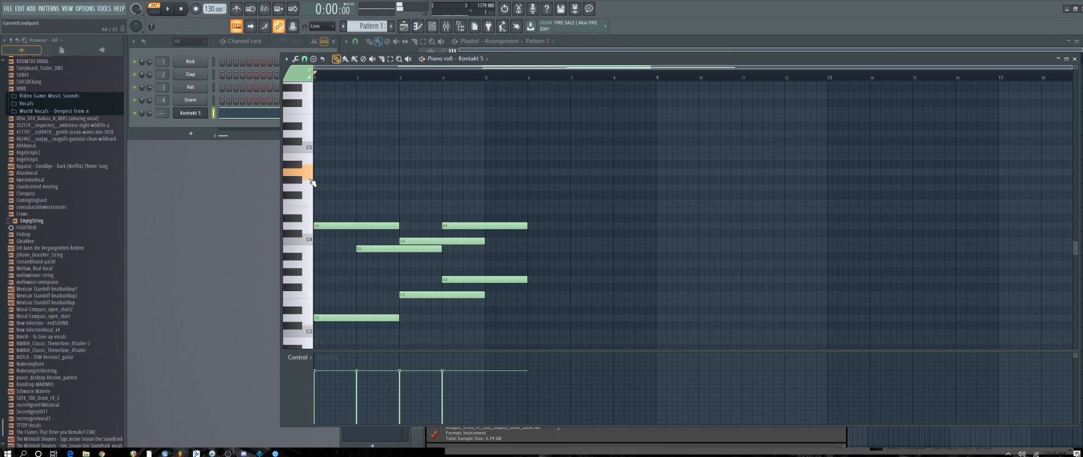
# Transpose all the imported notes up one octave and play them back.
pyautogui.moveTo(312, 183); pyautogui.dragTo(322, 223)
pyautogui.hotkey('ctrl', 'a')
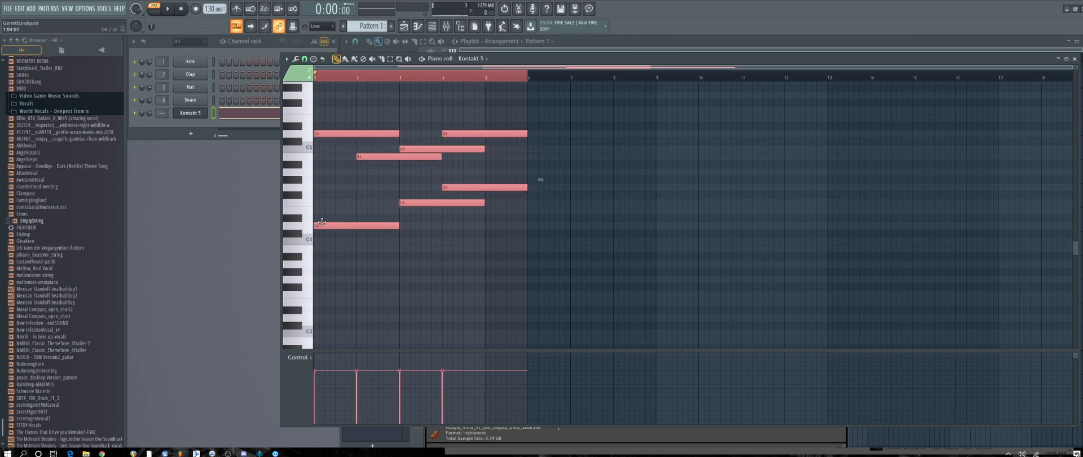
pyautogui.press('space')
pyautogui.press('space')
# Preview single pitches on the piano roll keyboard and play the transposed pattern again.
pyautogui.click(309, 324)
pyautogui.moveTo(307, 323); pyautogui.dragTo(306, 190)
pyautogui.click(311, 227)
pyautogui.click(310, 228)
pyautogui.click(325, 203)
pyautogui.click(168, 9)
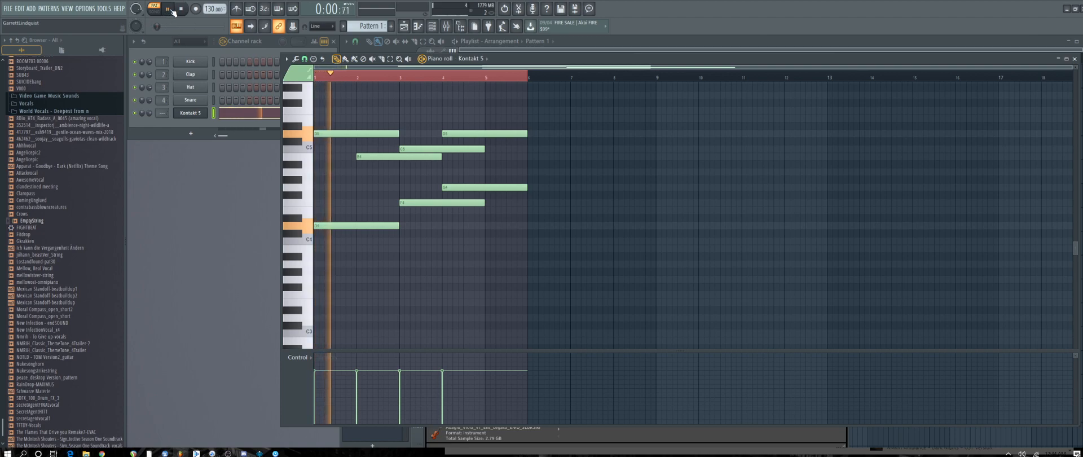
pyautogui.press('space')
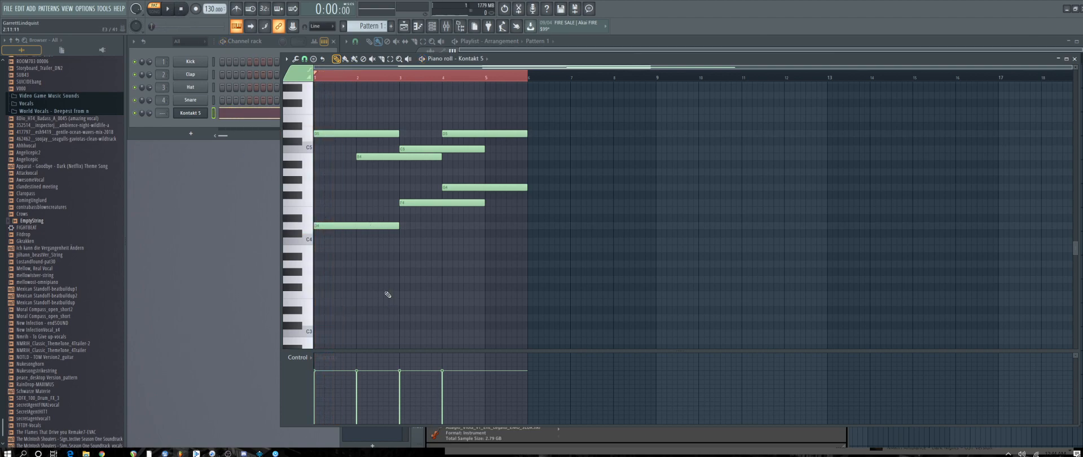
# Clear the time selection, add an A#3 note just before bar 4 and preview a key.
pyautogui.doubleClick(324, 75)
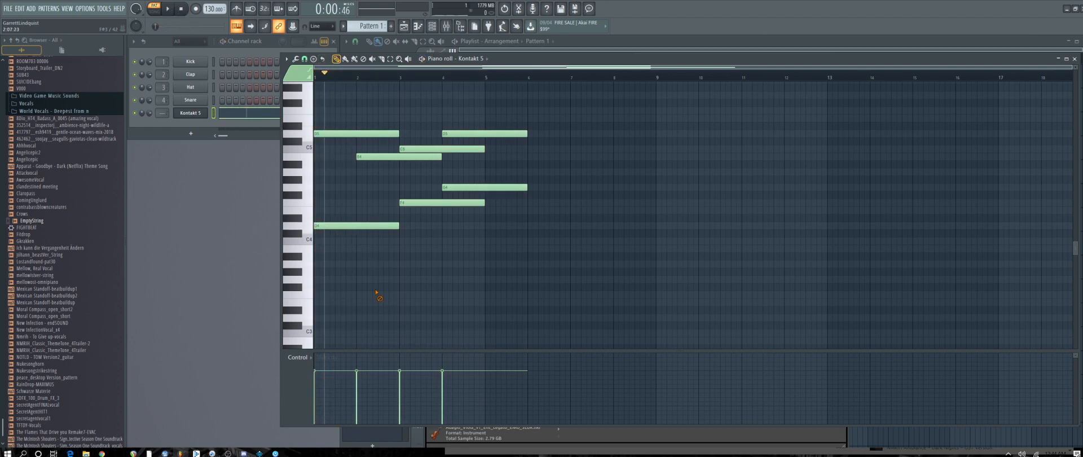
pyautogui.click(445, 257)
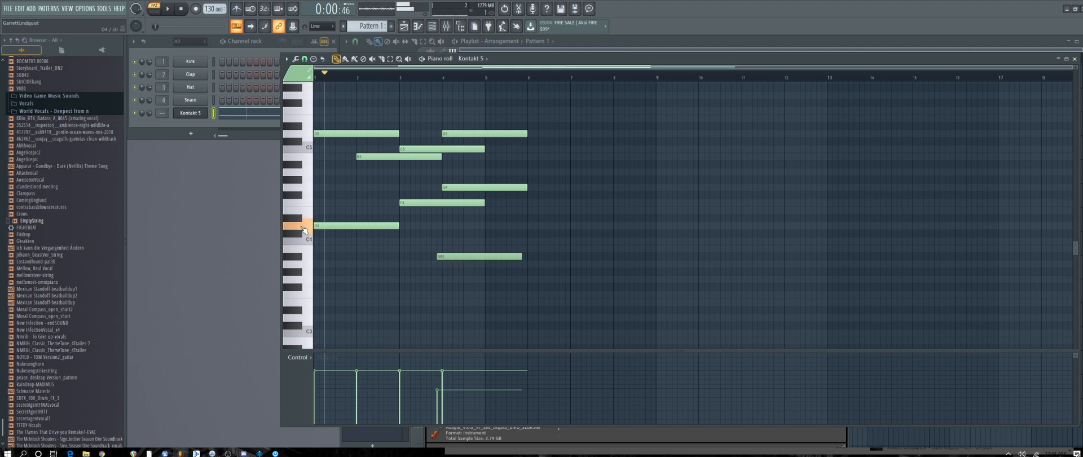
pyautogui.click(309, 136)
# Try all the notes another octave higher, play them briefly, and undo the move.
pyautogui.hotkey('ctrl', 'a')
pyautogui.moveTo(355, 226); pyautogui.dragTo(352, 133)
pyautogui.press('space')
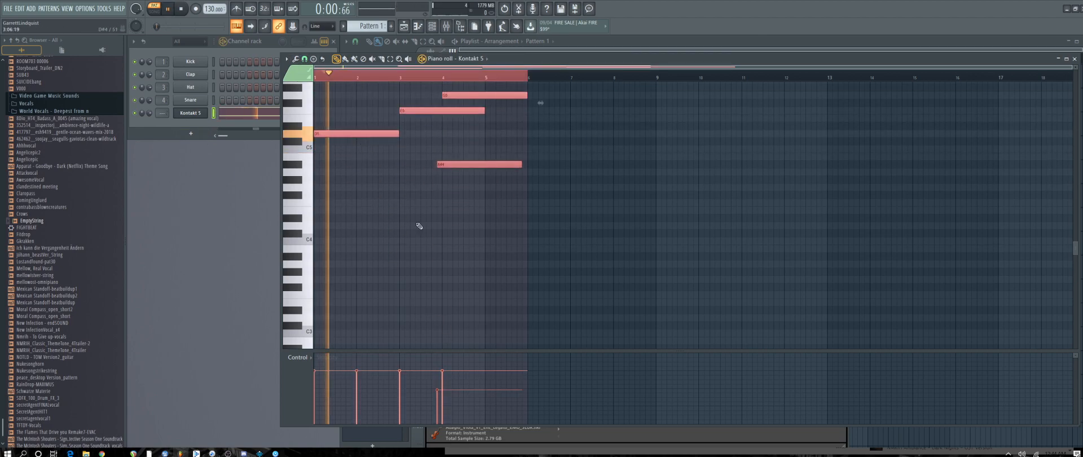
pyautogui.scroll(4, 418, 231)
pyautogui.press('space')
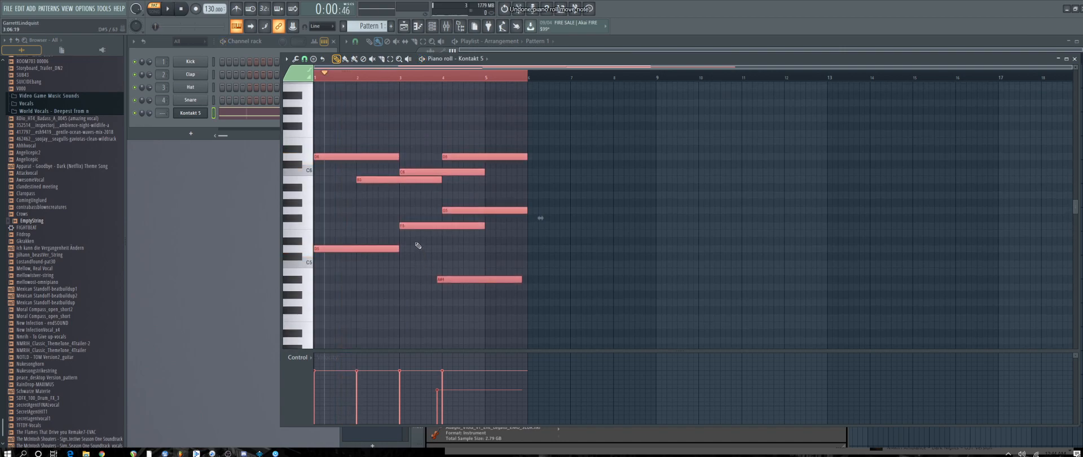
pyautogui.hotkey('ctrl', 'z')
# Delete the low D4 note at the start of the pattern and play the result.
pyautogui.scroll(-4, 425, 276)
pyautogui.rightClick(362, 249)
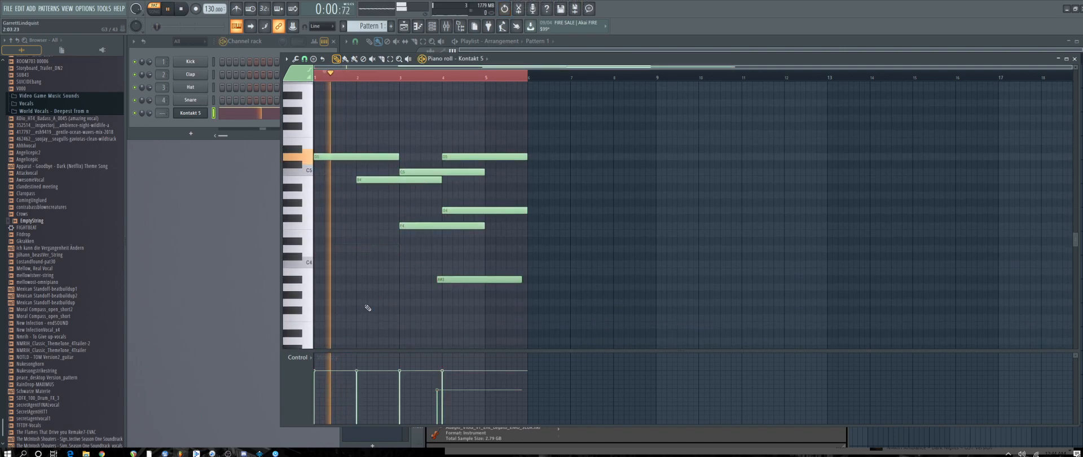
pyautogui.press('space')
pyautogui.press('space')
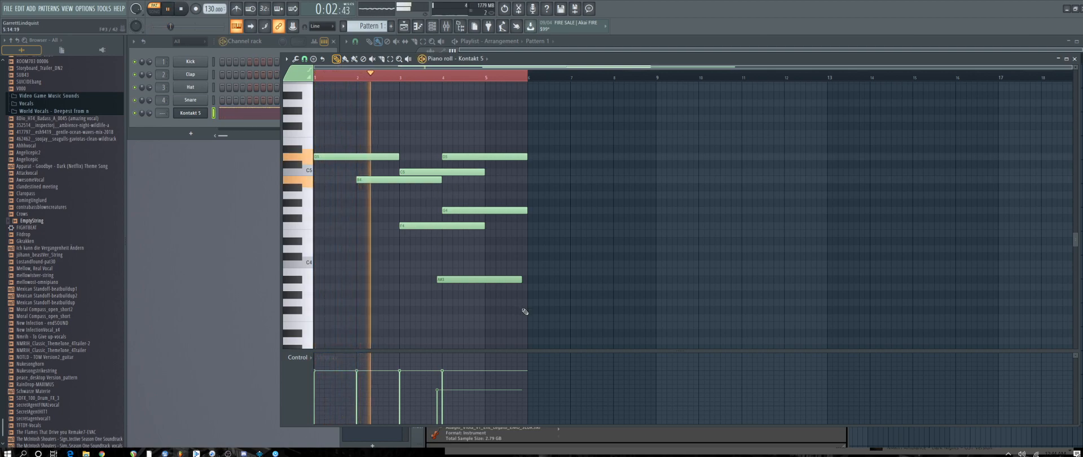
pyautogui.press('space')
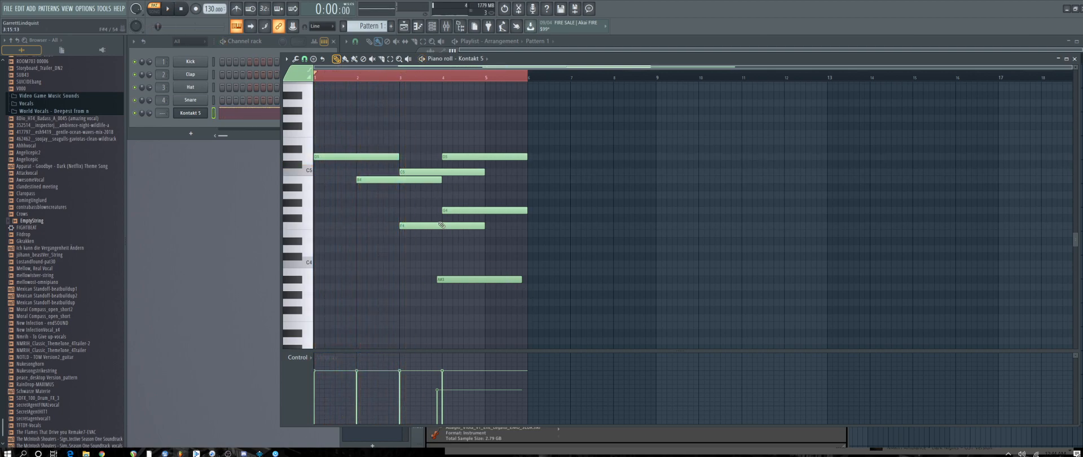
# Delete the F4, A#3 and G4 notes below the upper line and play the remaining melody.
pyautogui.rightClick(420, 225)
pyautogui.rightClick(454, 279)
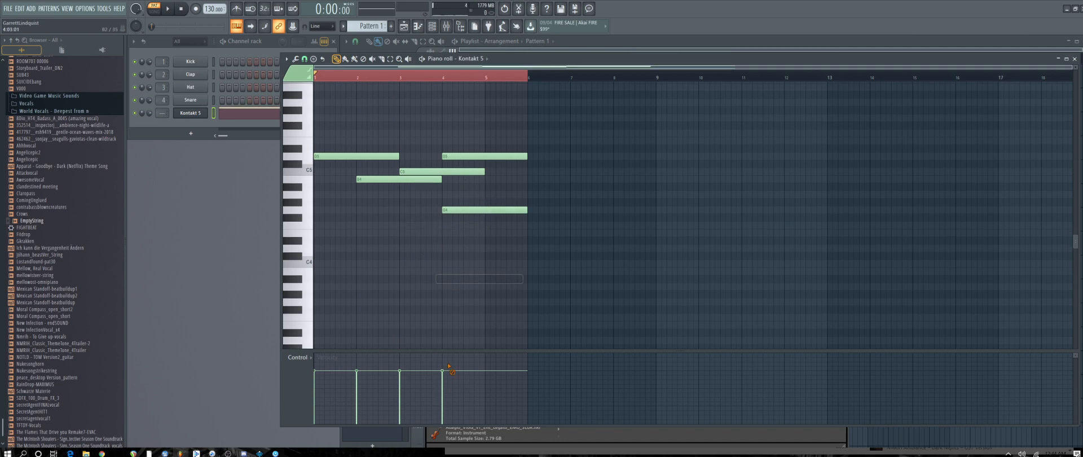
pyautogui.scroll(-1, 496, 205)
pyautogui.rightClick(496, 203)
pyautogui.press('space')
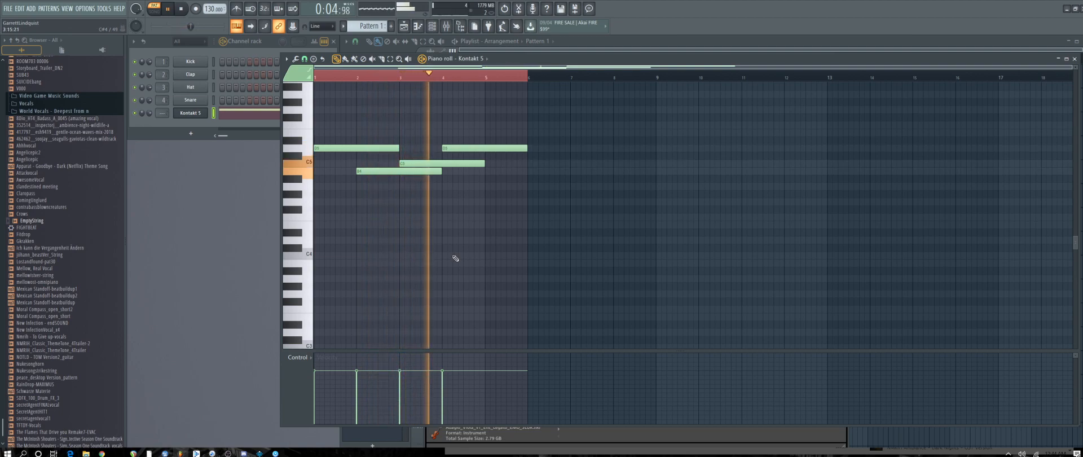
# Stop playback, check the saved scores in the Empty folder and cancel without opening one.
pyautogui.press('space')
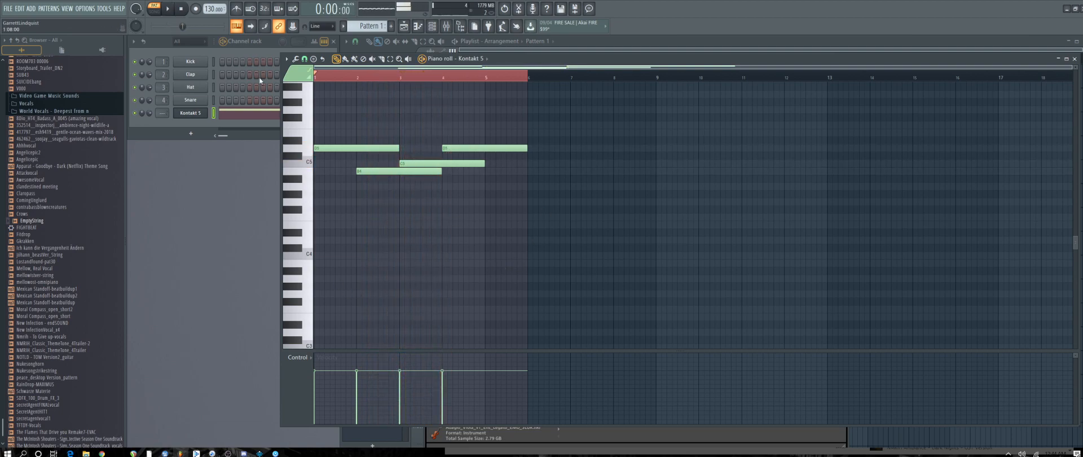
pyautogui.click(287, 59)
pyautogui.moveTo(307, 70)
pyautogui.click(341, 71)
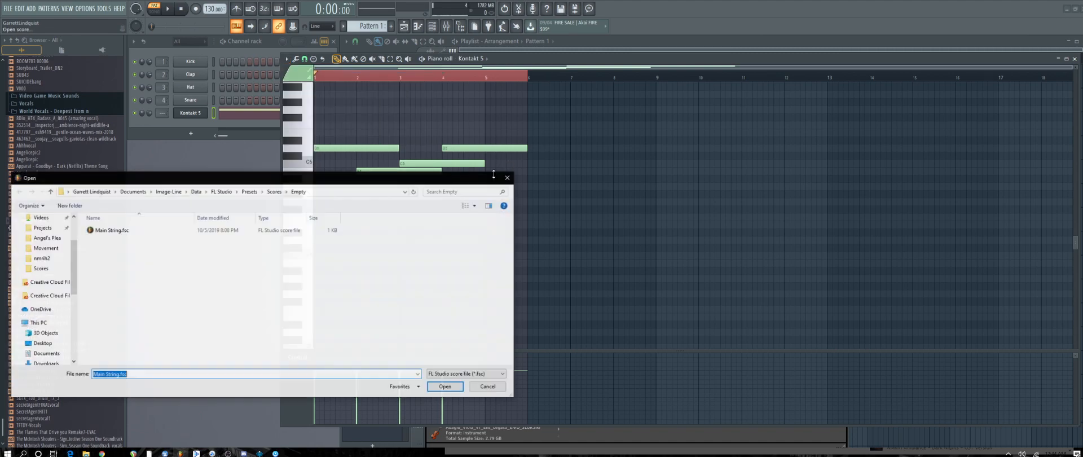
pyautogui.click(107, 267)
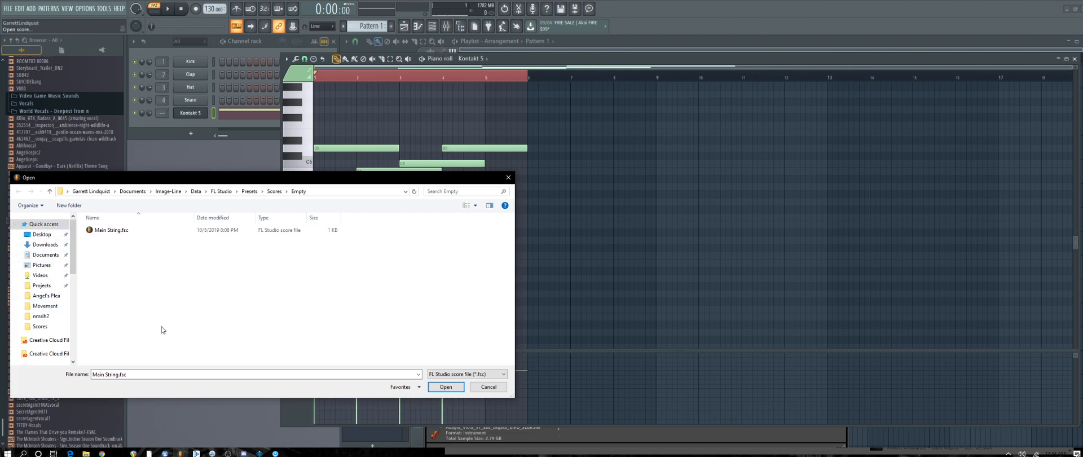
pyautogui.click(507, 177)
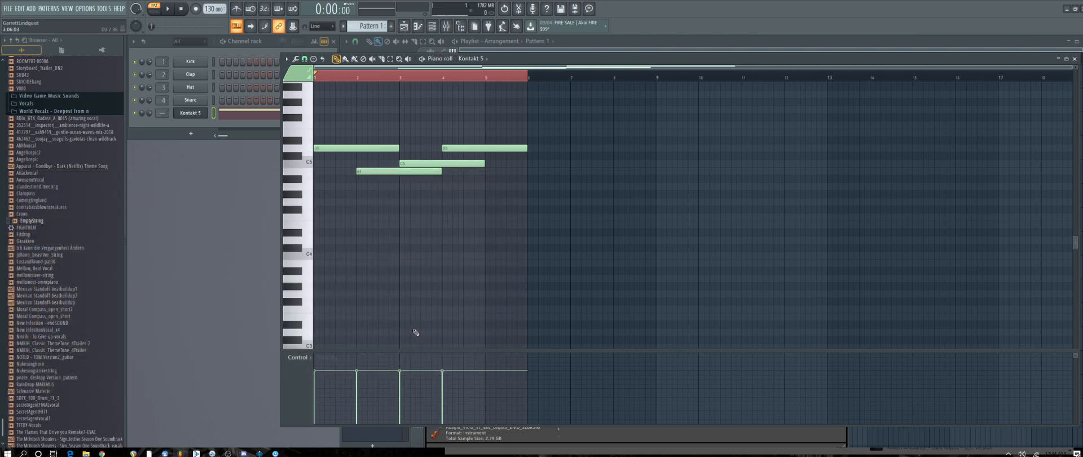
# Try a low F4 note at the start of the pattern, delete it and briefly play the remaining melody.
pyautogui.click(316, 218)
pyautogui.press('space')
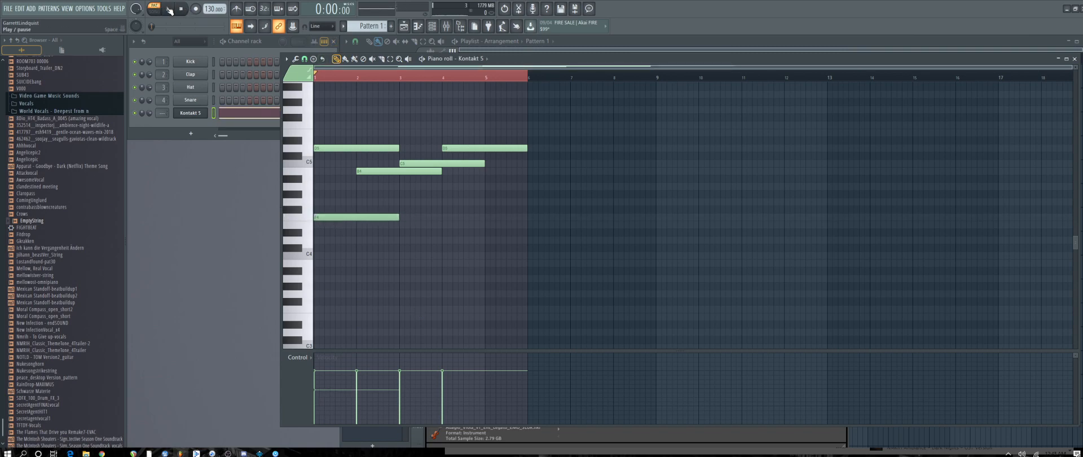
pyautogui.click(180, 9)
pyautogui.rightClick(339, 217)
pyautogui.click(168, 9)
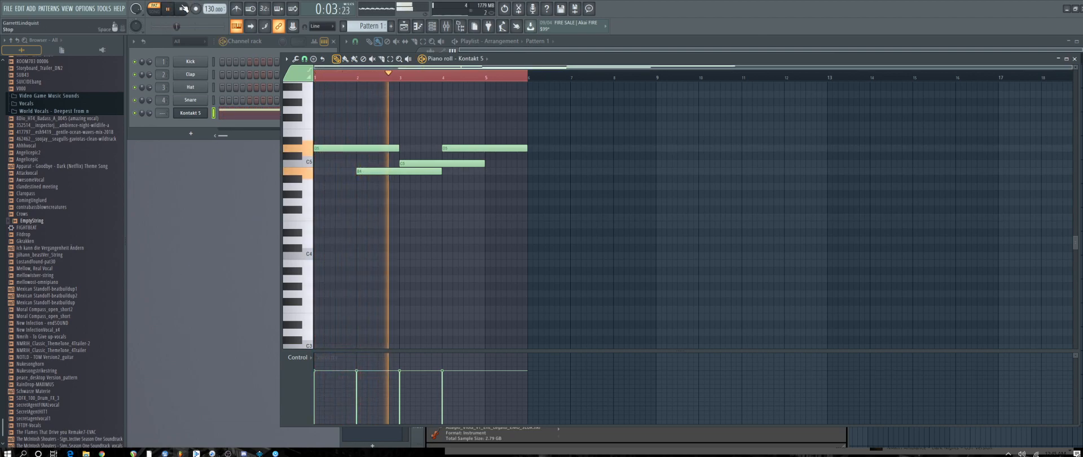
pyautogui.press('space')
# Play D5, A5, F5 and E5 live on the Kontakt 5 channel to try out a melody.
pyautogui.press('x')
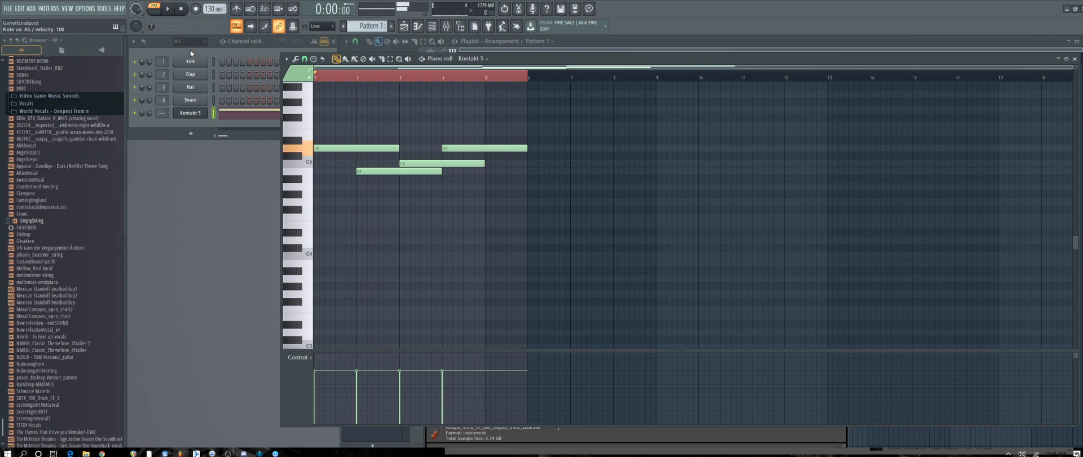
pyautogui.press('n')
pyautogui.press('v')
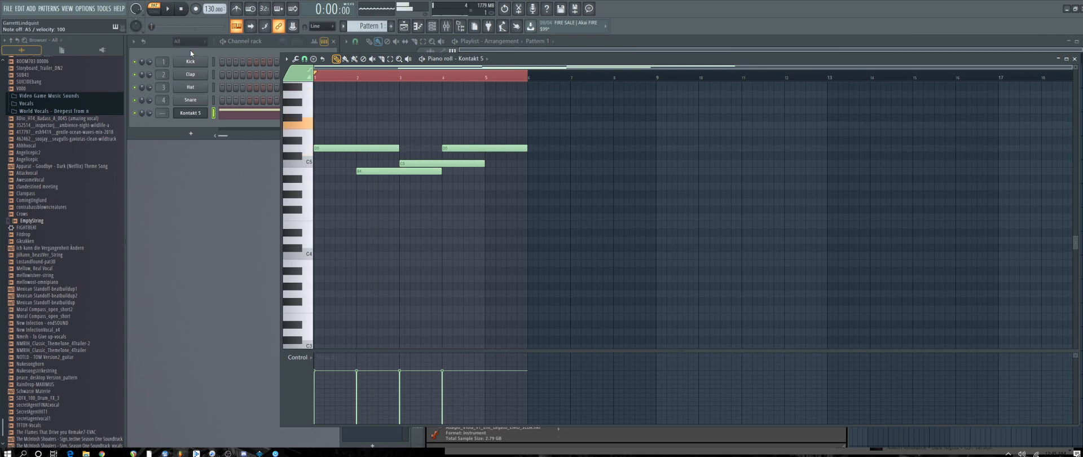
pyautogui.press('x')
pyautogui.press('c')
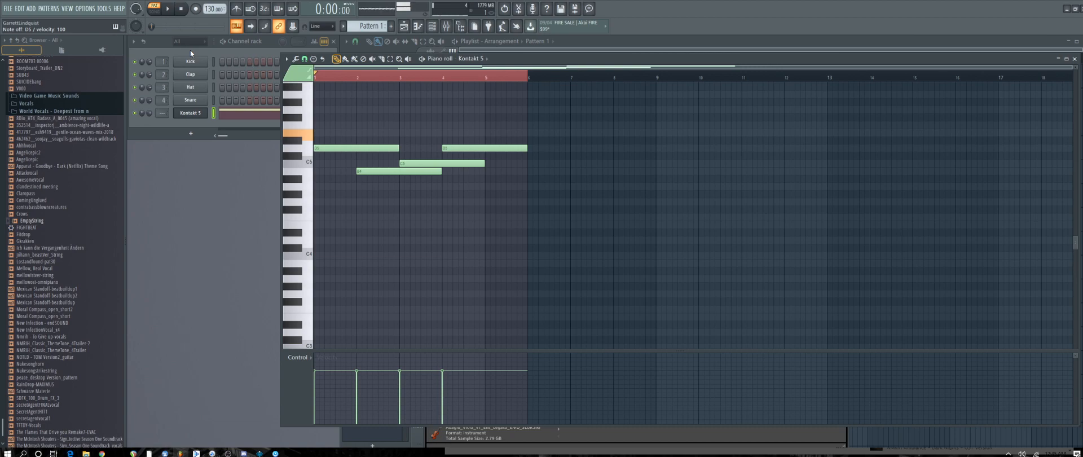
# Audition the To Give up vocals, Epicinfection, Badass Low Bass, BOOM703 and MTM Choir samples in the browser.
pyautogui.click(67, 338)
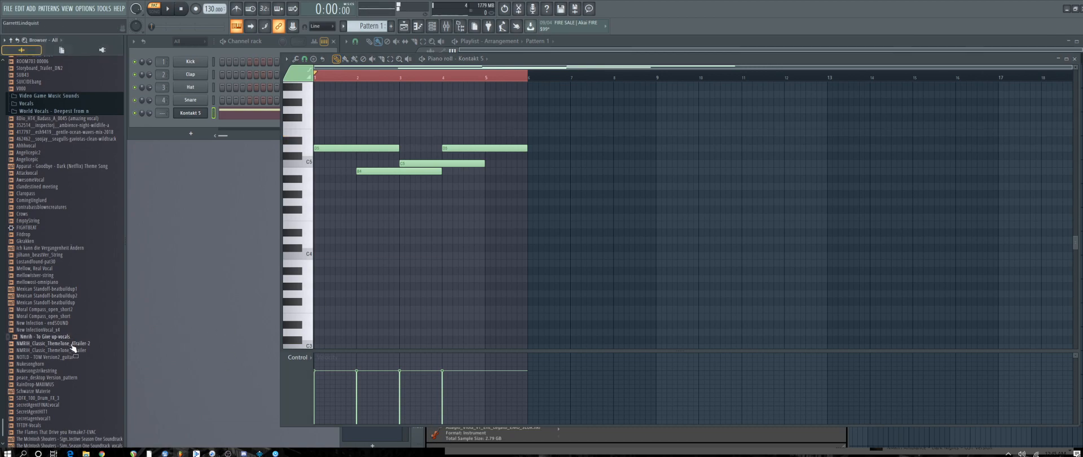
pyautogui.scroll(8, 45, 212)
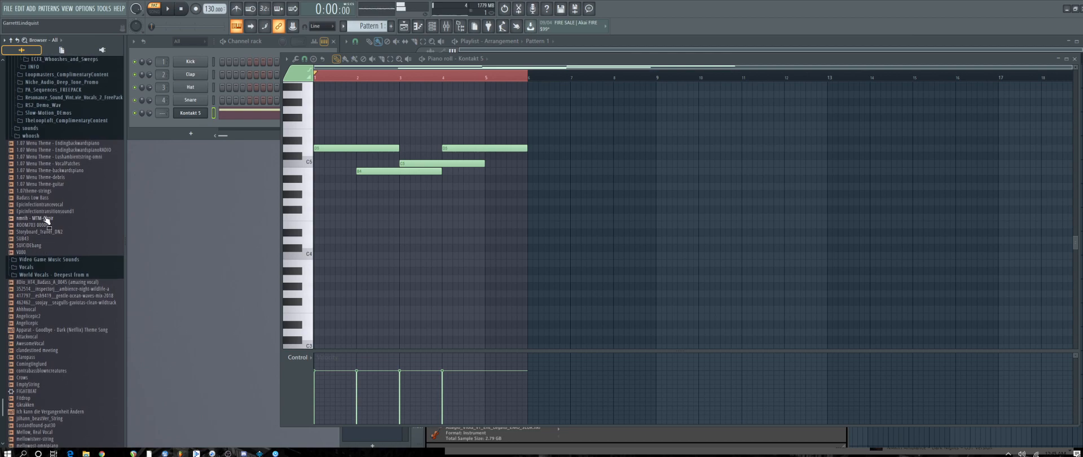
pyautogui.click(40, 212)
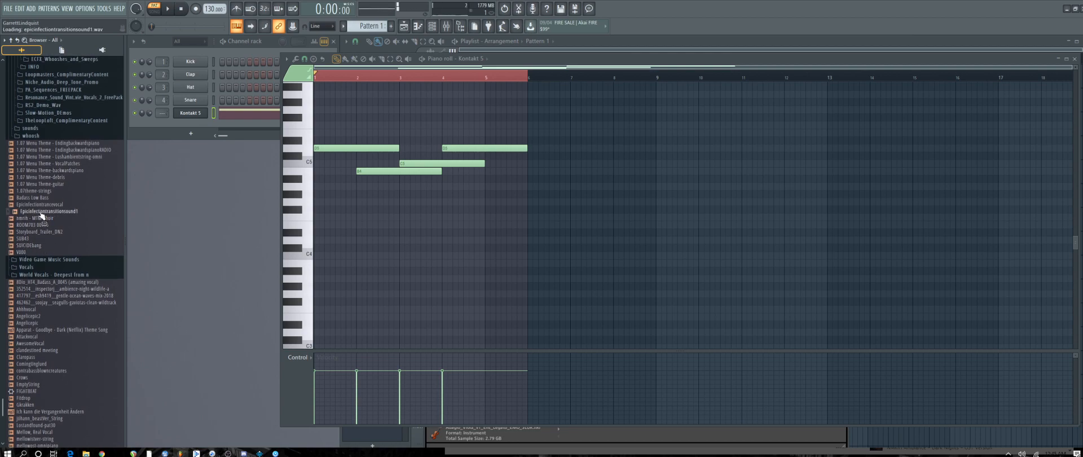
pyautogui.click(43, 205)
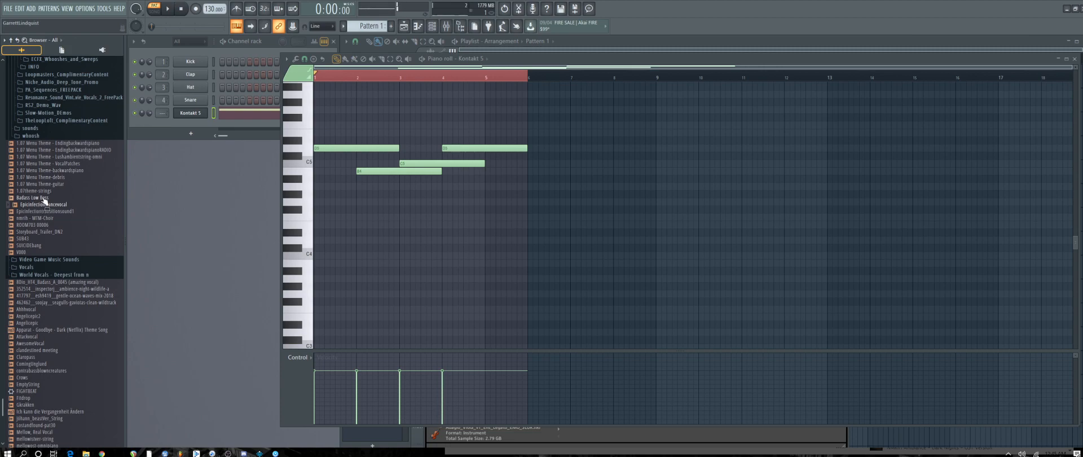
pyautogui.click(35, 197)
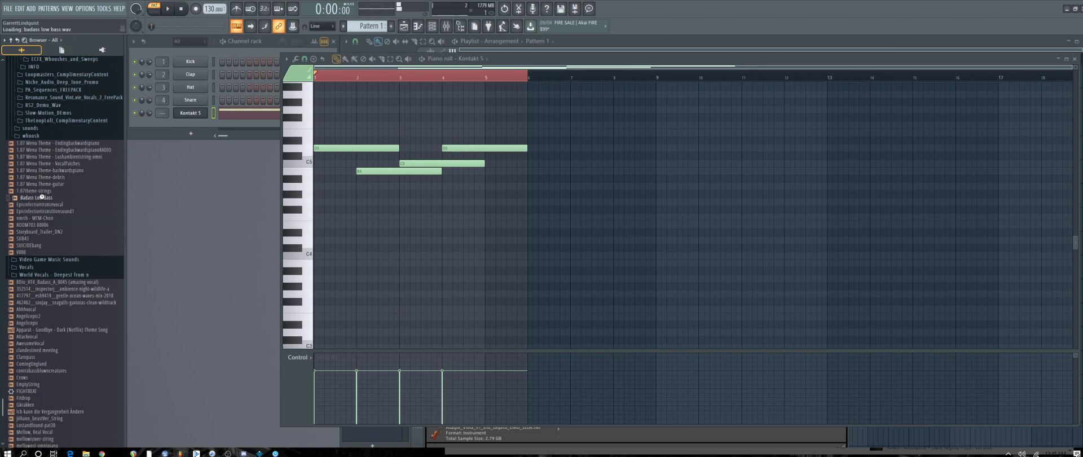
pyautogui.click(26, 238)
pyautogui.click(39, 225)
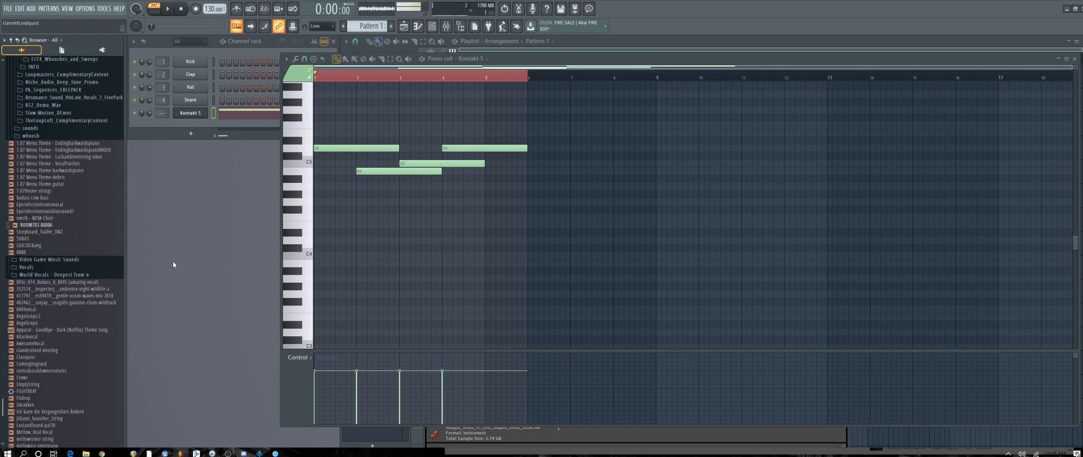
pyautogui.click(48, 218)
# Audition the NOTLD guitar, RainDrop, The Flames That Drive you and Tollforthee-maindrone samples, and stop the preview.
pyautogui.scroll(1, 97, 240)
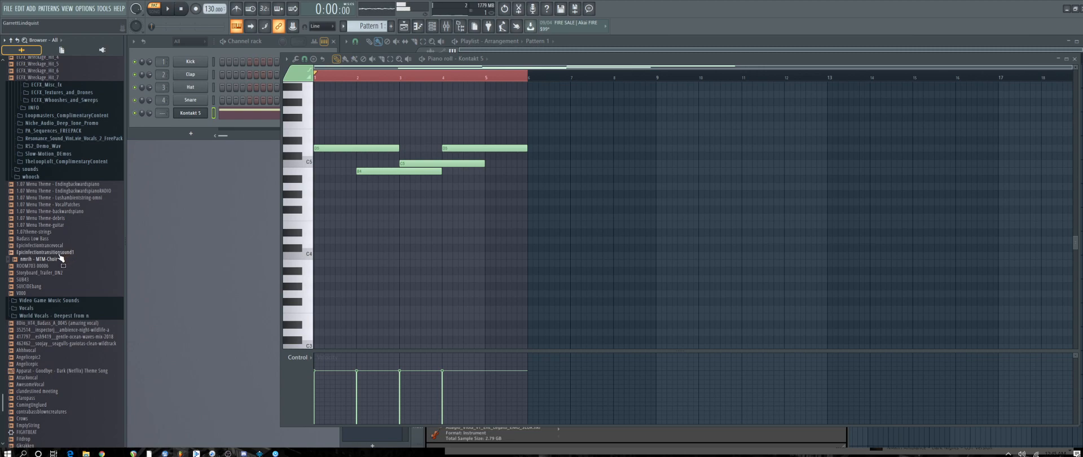
pyautogui.scroll(2, 59, 254)
pyautogui.scroll(-5, 57, 255)
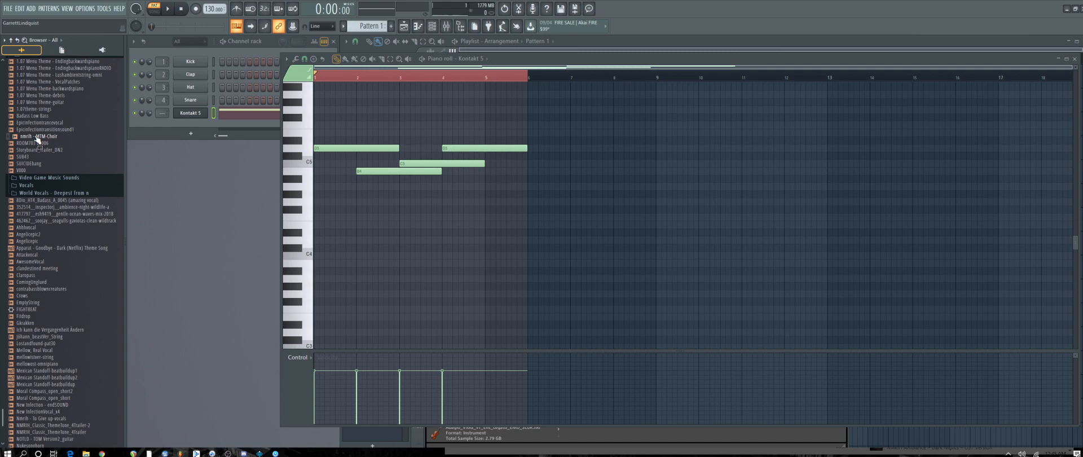
pyautogui.scroll(-2, 44, 164)
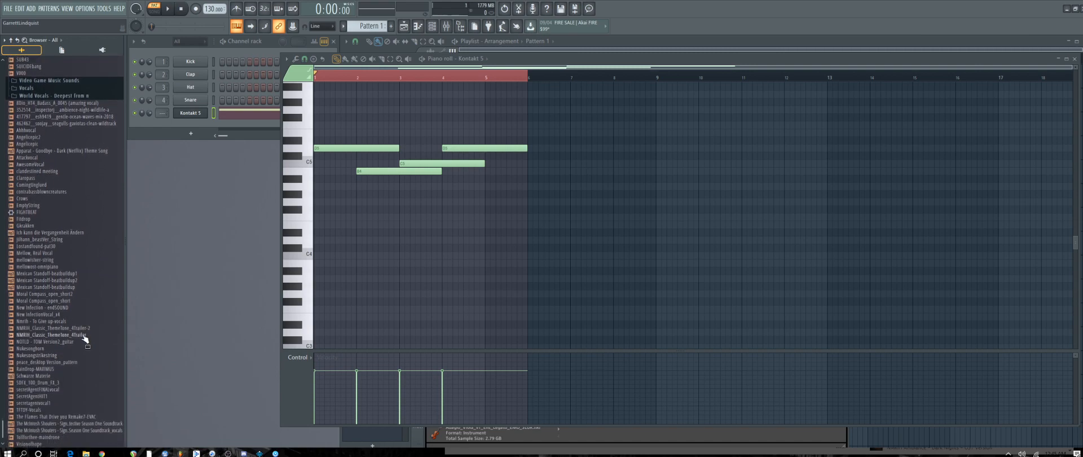
pyautogui.click(82, 341)
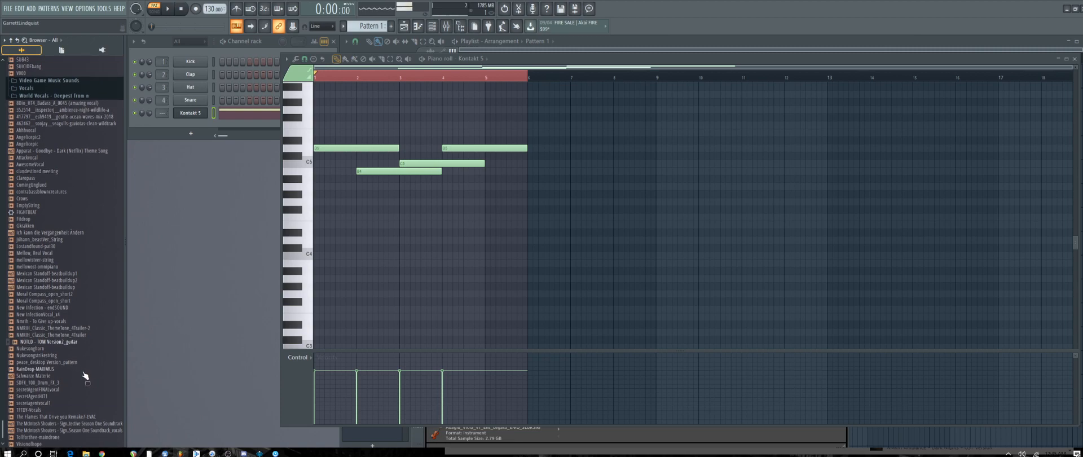
pyautogui.click(82, 370)
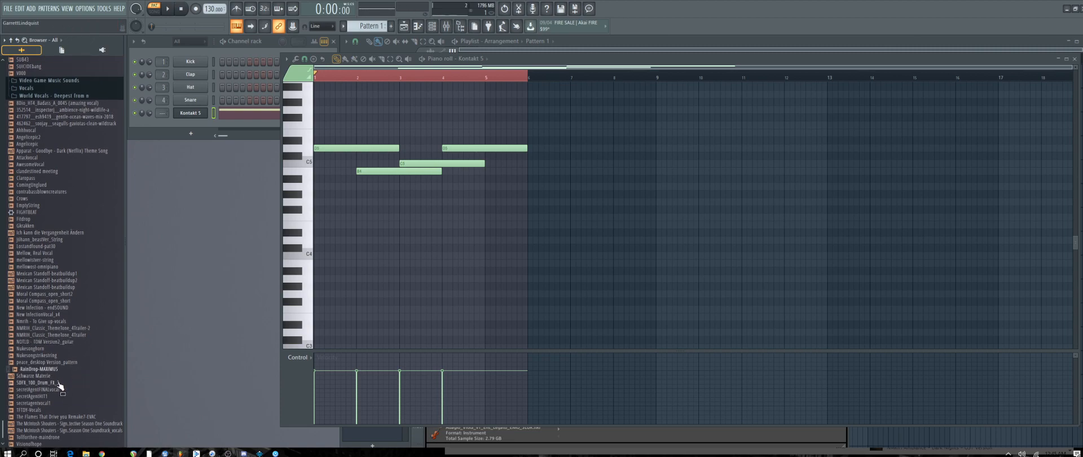
pyautogui.click(73, 416)
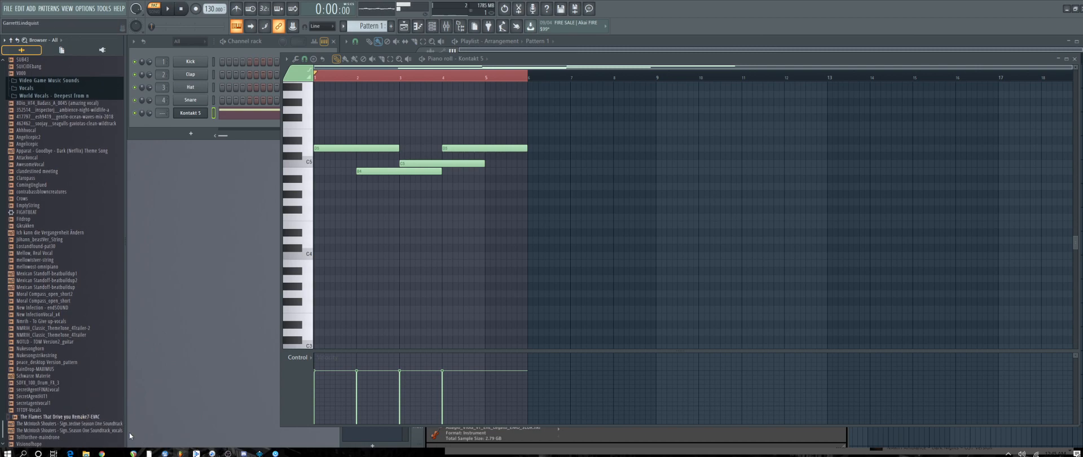
pyautogui.click(64, 437)
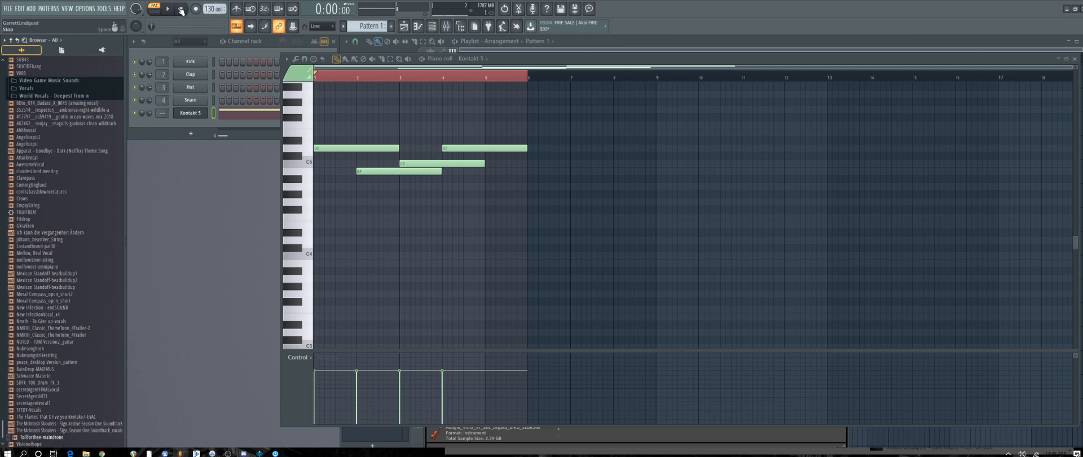
pyautogui.click(180, 11)
# Browse from the full file listing to the saved projects and check the options for Peaceful_Piano.
pyautogui.click(62, 50)
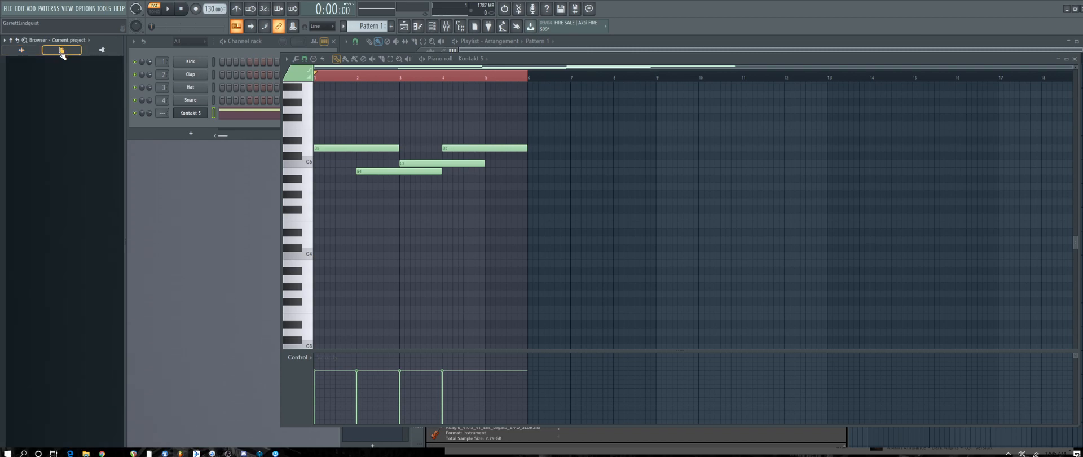
pyautogui.click(21, 50)
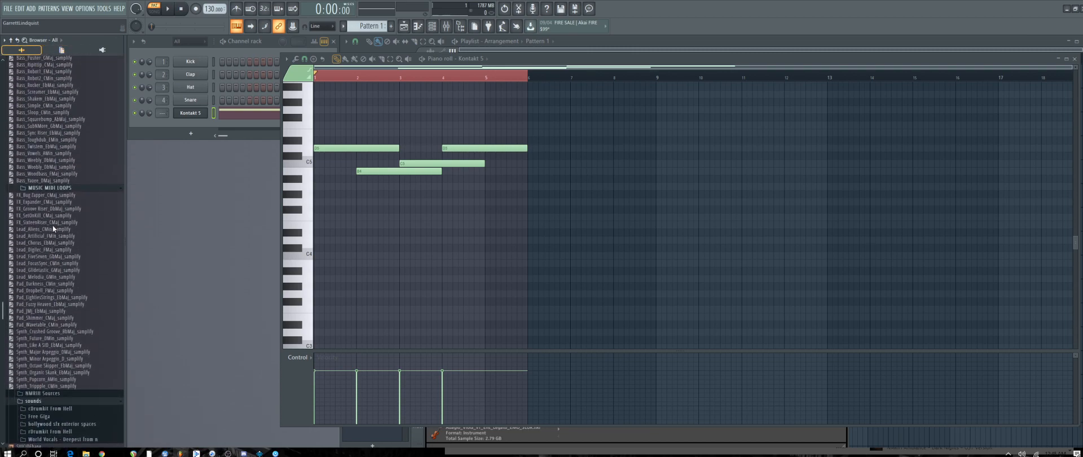
pyautogui.scroll(20, 53, 227)
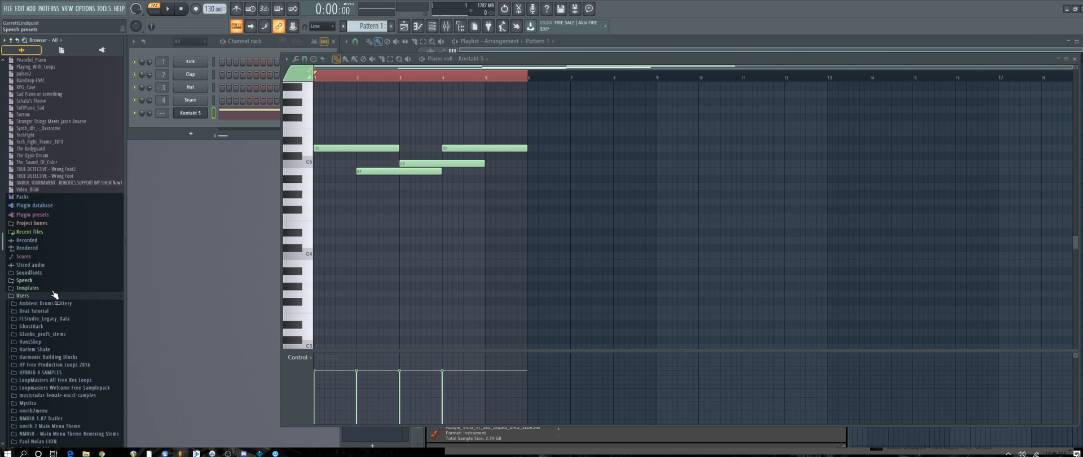
pyautogui.scroll(12, 58, 303)
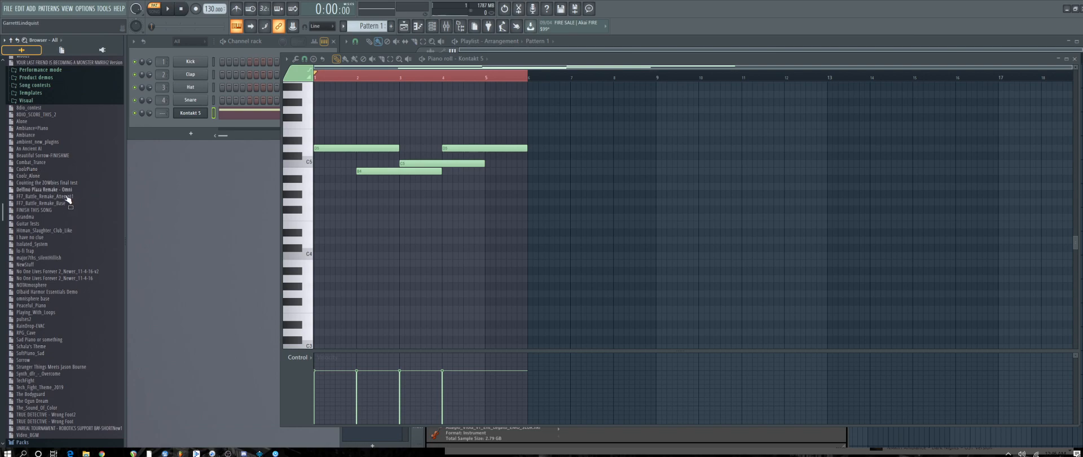
pyautogui.rightClick(38, 305)
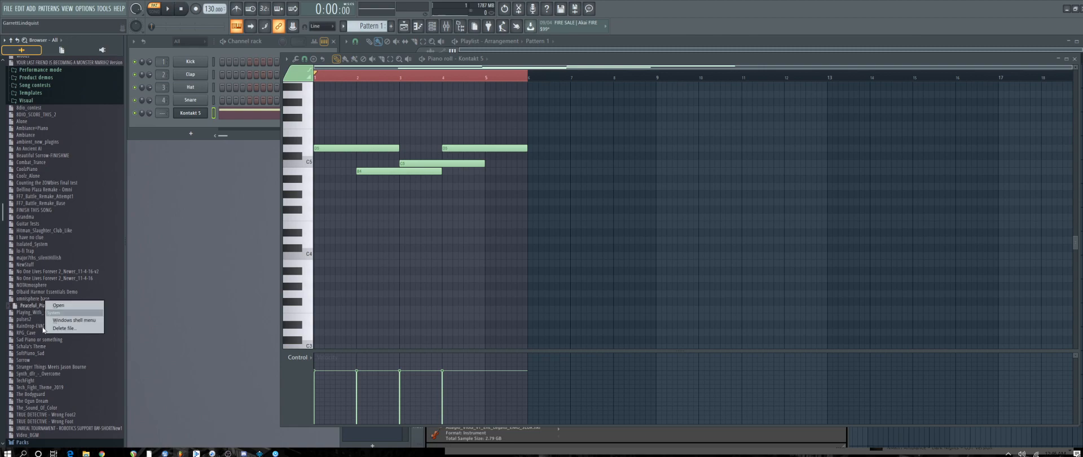
pyautogui.click(222, 334)
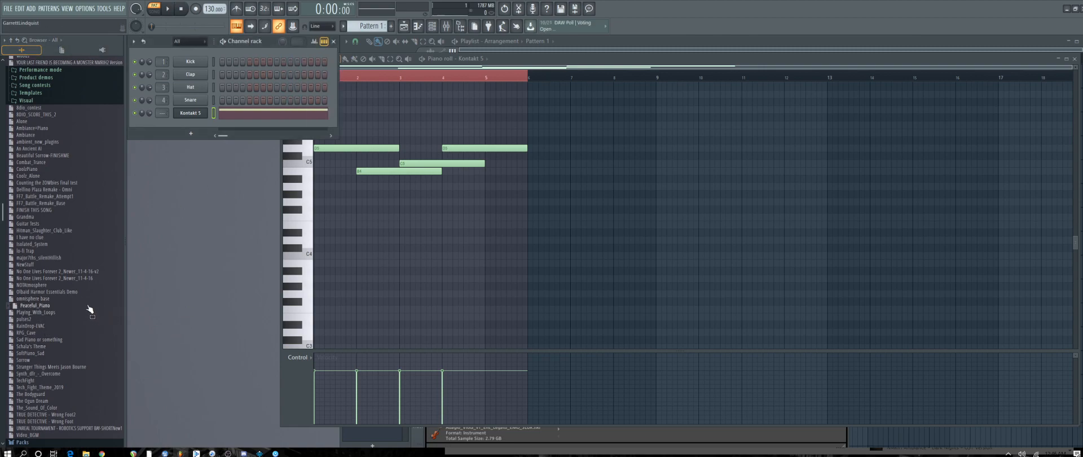
# Find the Now's_Your_Chance project among the saved projects and open it.
pyautogui.scroll(5, 89, 309)
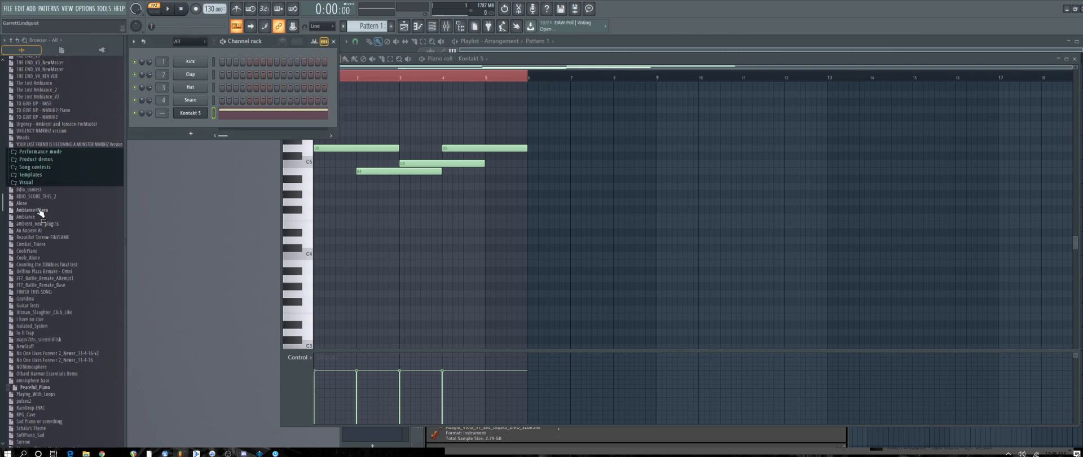
pyautogui.scroll(5, 62, 200)
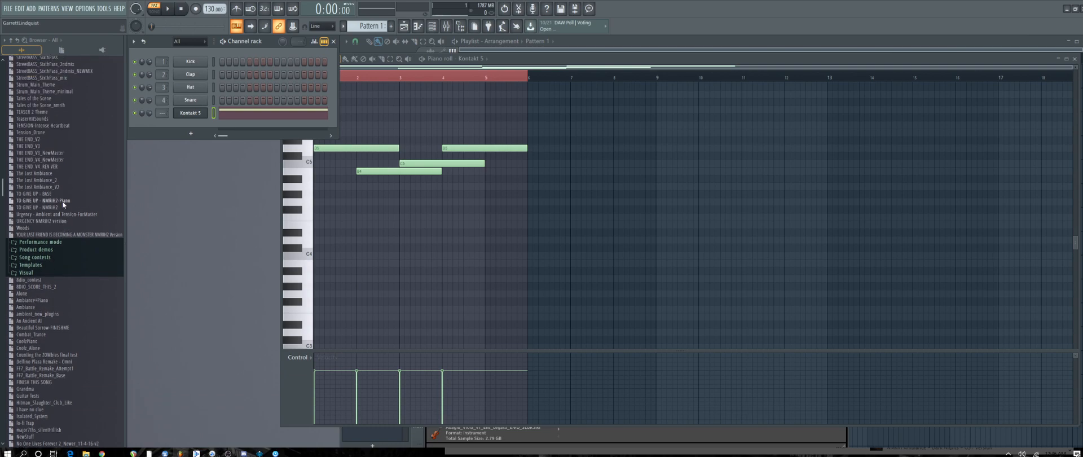
pyautogui.scroll(2, 62, 209)
pyautogui.scroll(1, 63, 221)
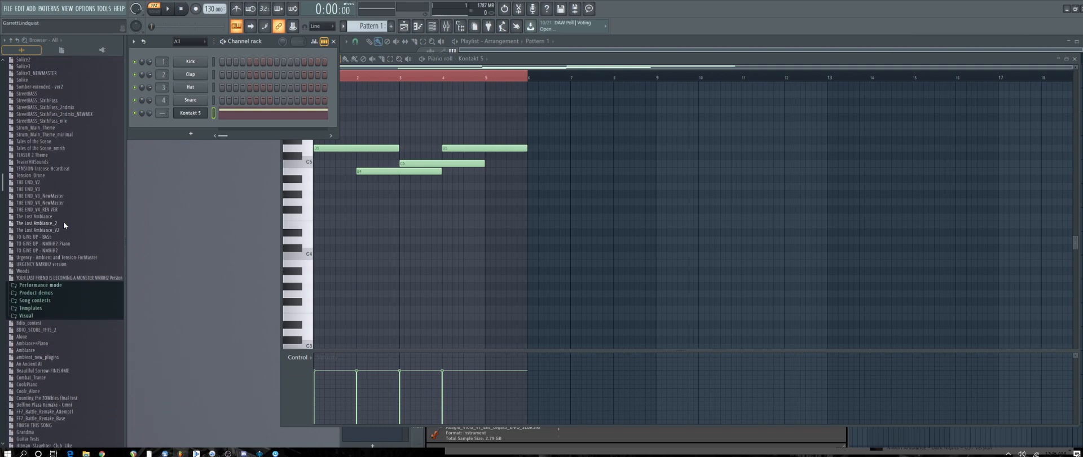
pyautogui.scroll(9, 64, 225)
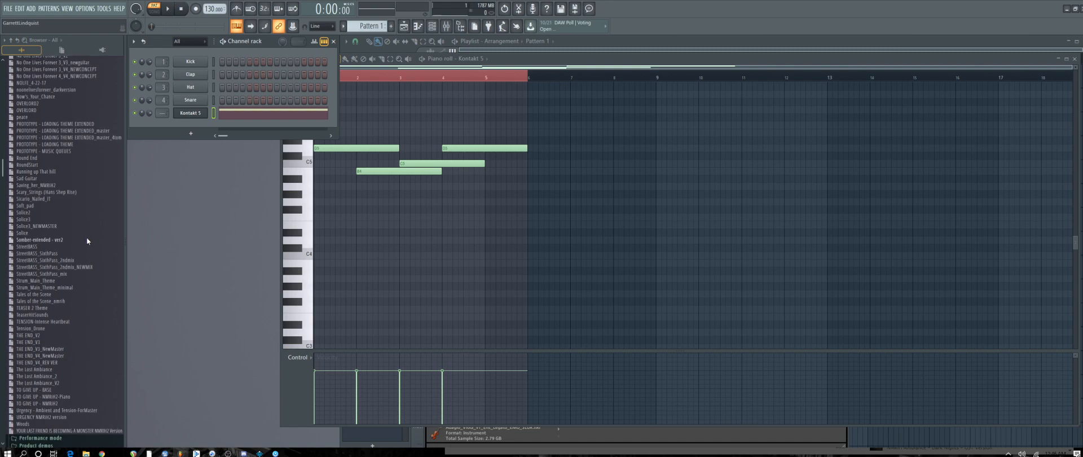
pyautogui.scroll(10, 86, 240)
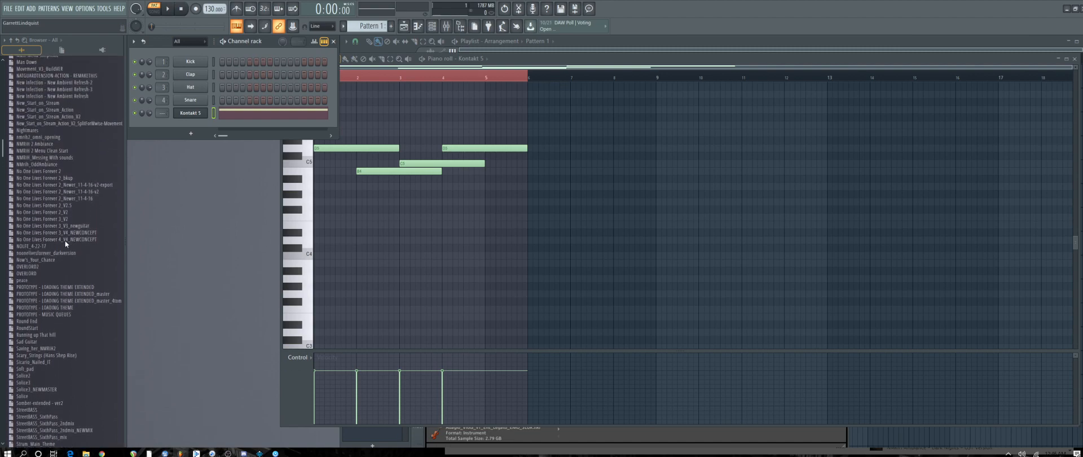
pyautogui.rightClick(49, 260)
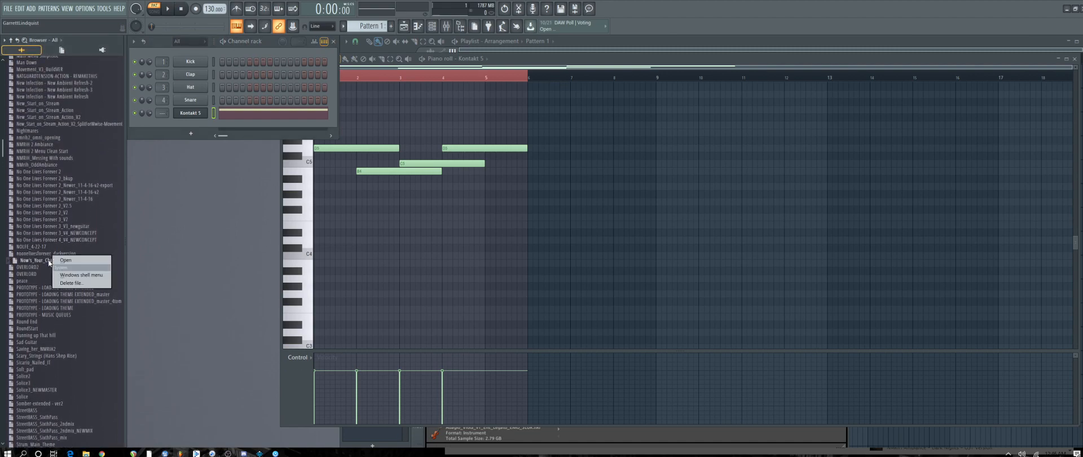
pyautogui.click(67, 260)
pyautogui.click(554, 256)
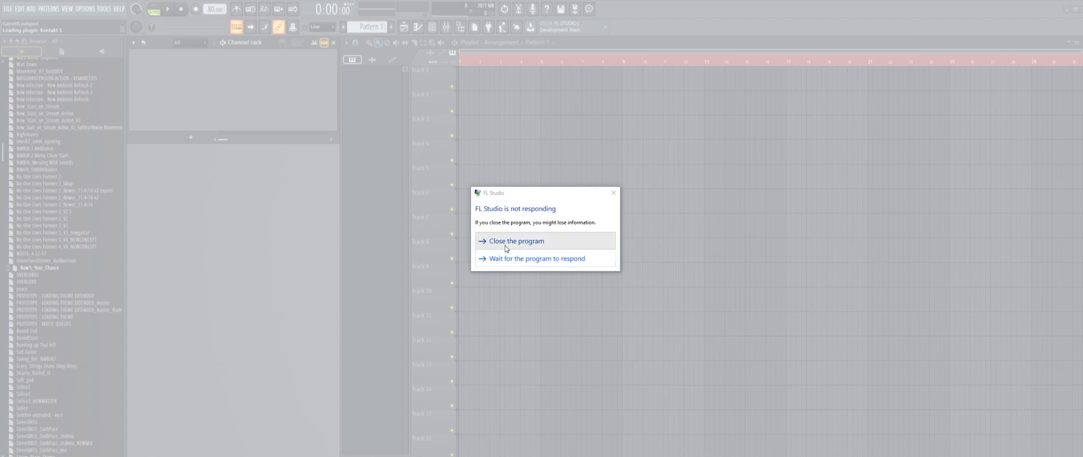
# Force the frozen FL Studio to close and launch it again.
pyautogui.click(505, 248)
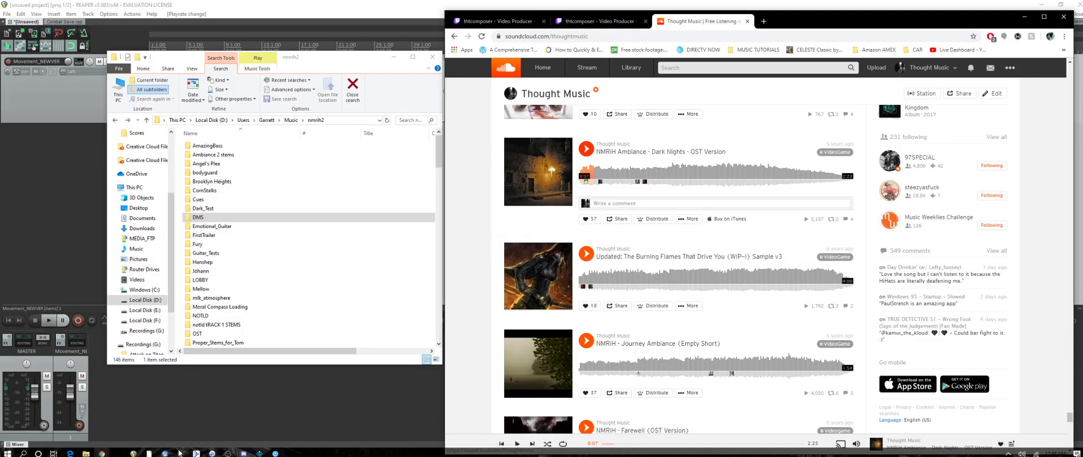
pyautogui.click(180, 453)
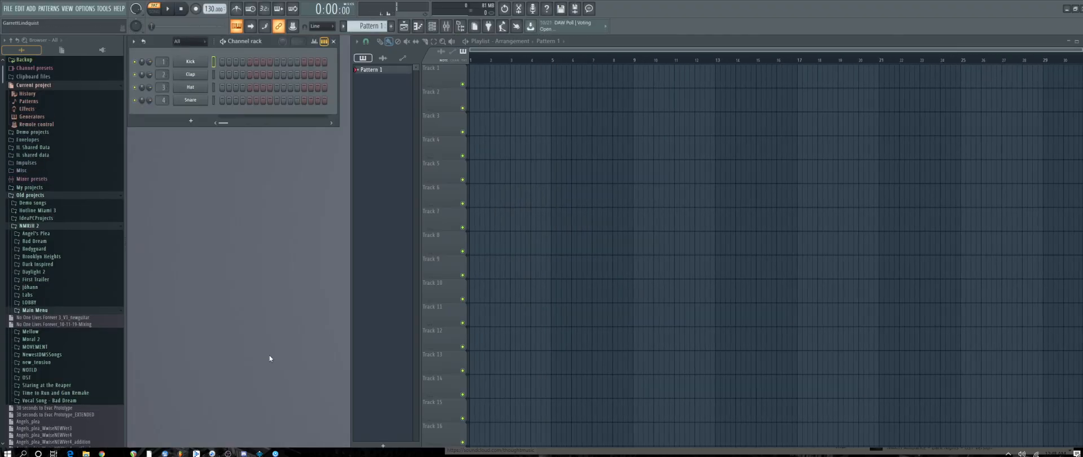
# Find the Sicario_Nailed_It project among the saved projects in the browser and open it.
pyautogui.scroll(-10, 44, 345)
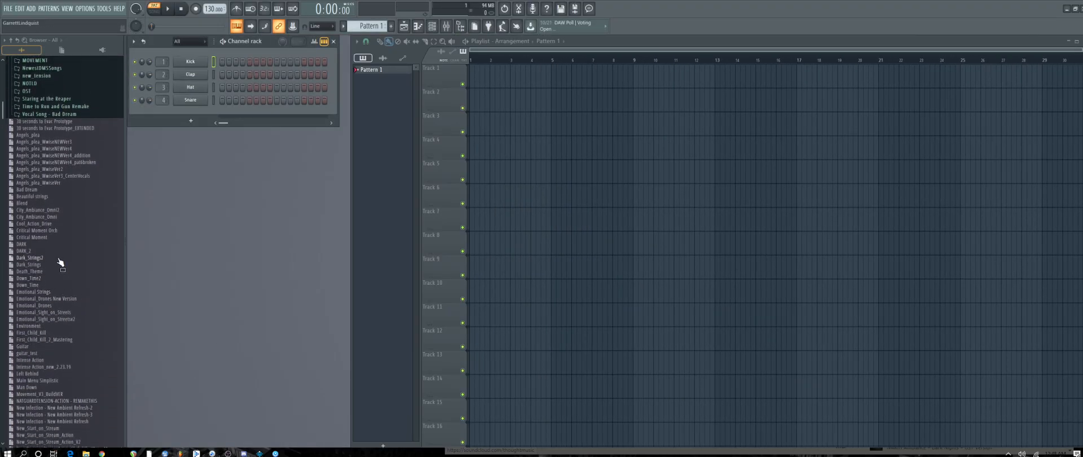
pyautogui.scroll(-8, 60, 262)
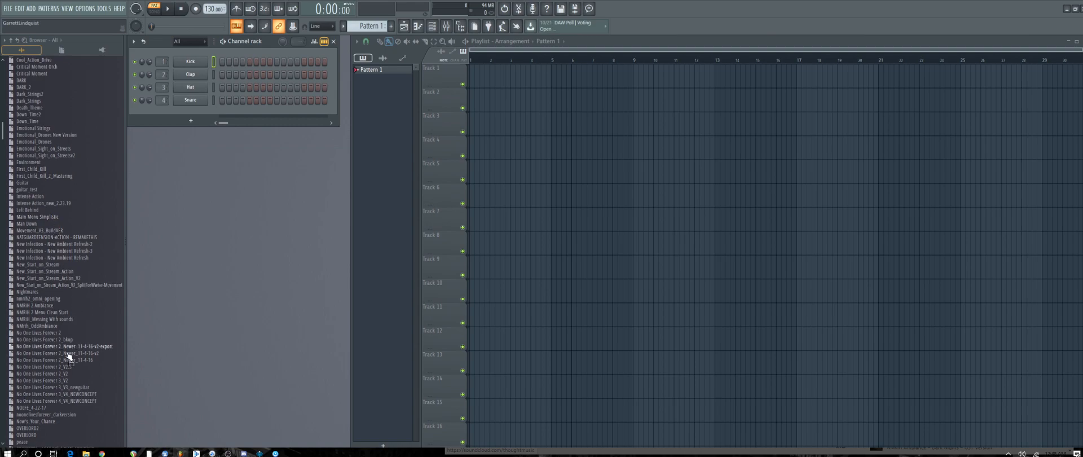
pyautogui.scroll(-6, 51, 338)
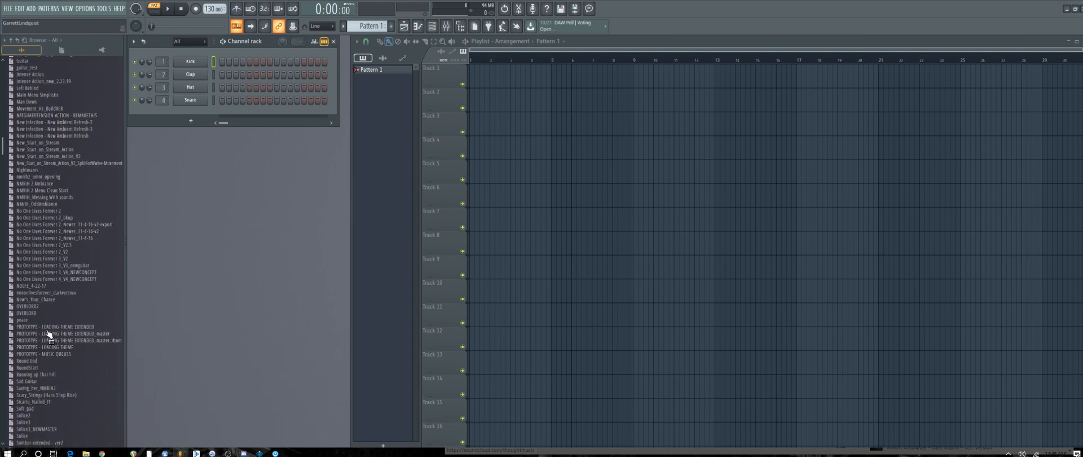
pyautogui.rightClick(50, 399)
pyautogui.click(63, 401)
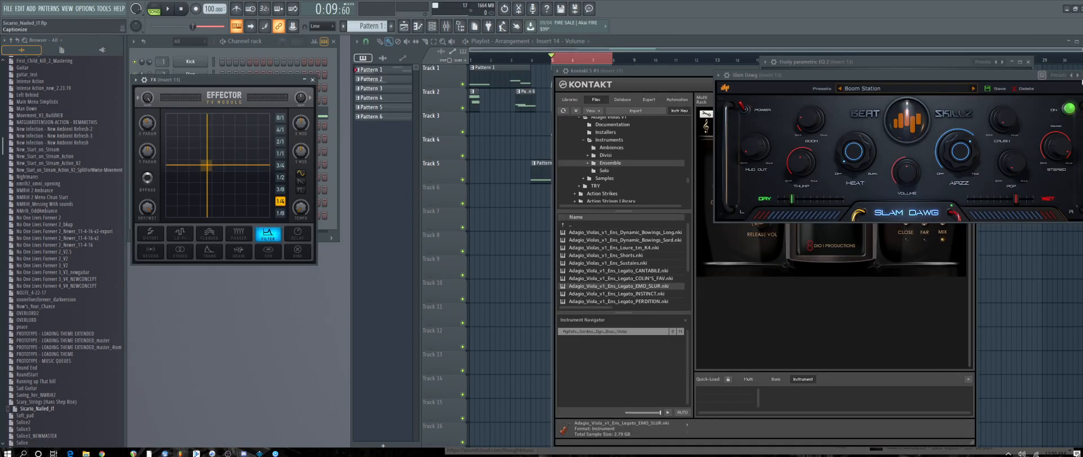
# Close the Slam Dawg and Fruity Parametric EQ 2 windows covering the Kontakt instrument.
pyautogui.moveTo(981, 76); pyautogui.dragTo(923, 82)
pyautogui.click(1036, 79)
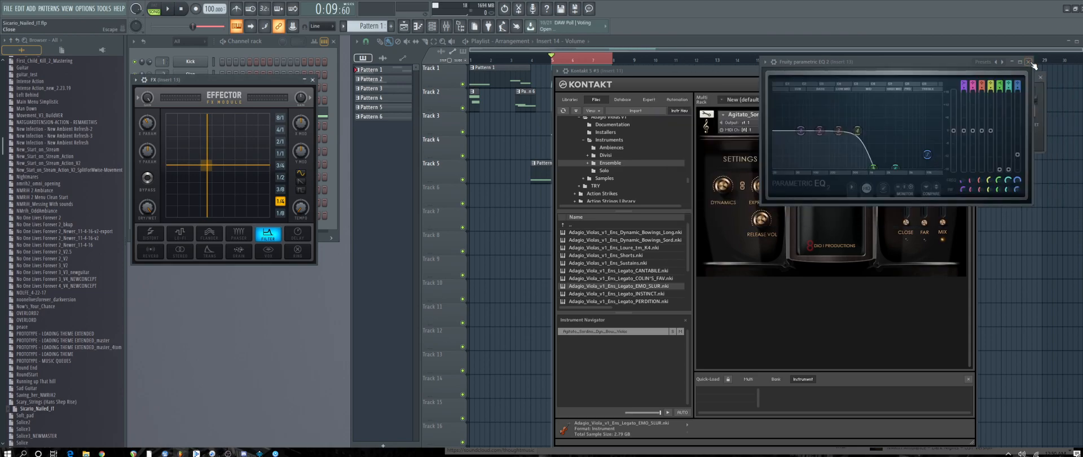
pyautogui.click(1027, 61)
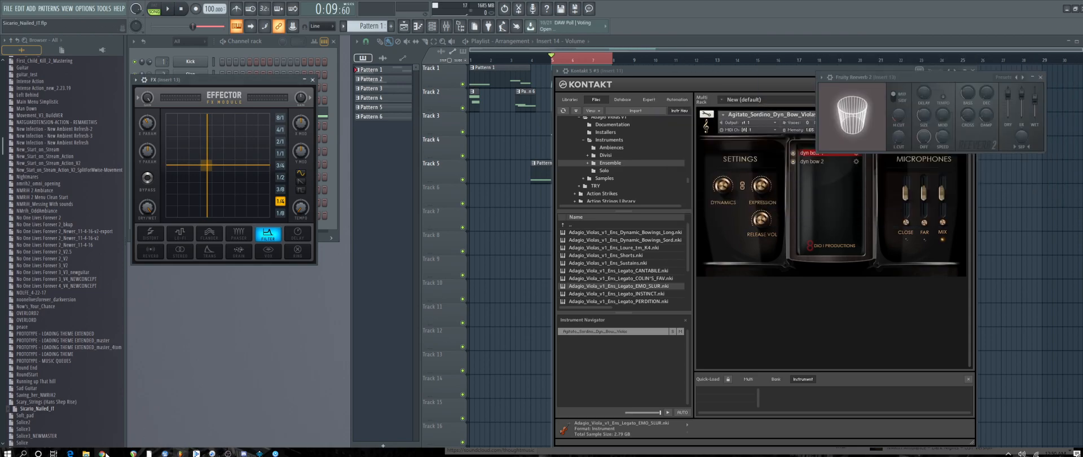
# Switch to the Chrome window showing SoundCloud and open youtube.com in a new tab.
pyautogui.moveTo(102, 453)
pyautogui.click(177, 435)
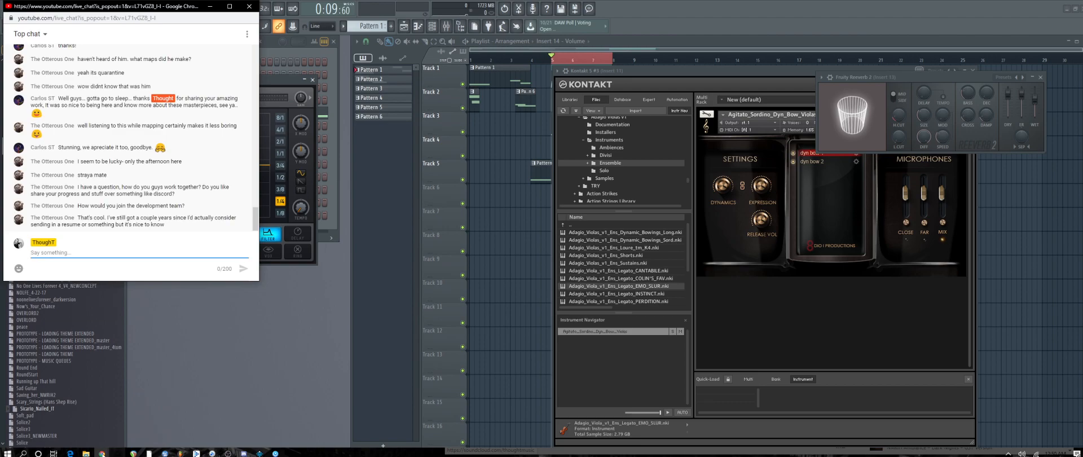
pyautogui.click(100, 439)
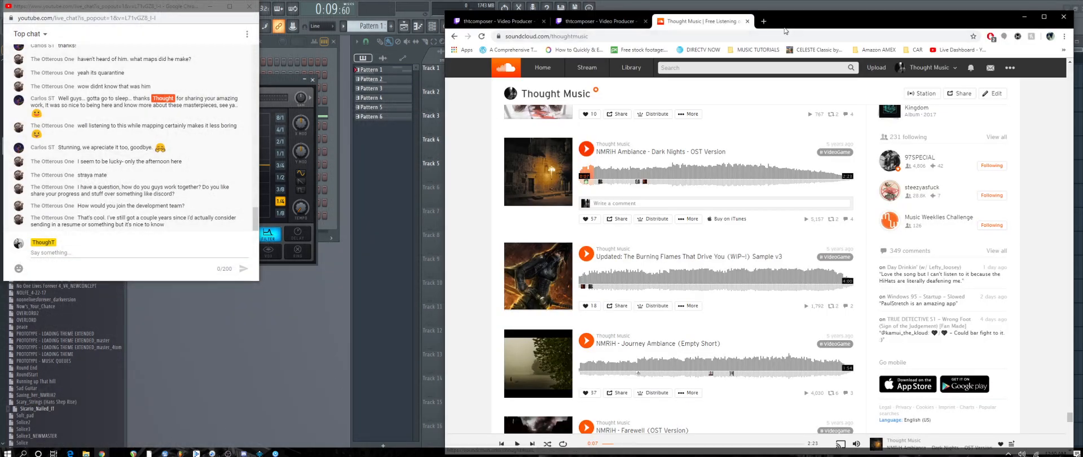
pyautogui.click(766, 23)
pyautogui.write('youtube.com')
pyautogui.press('Return')
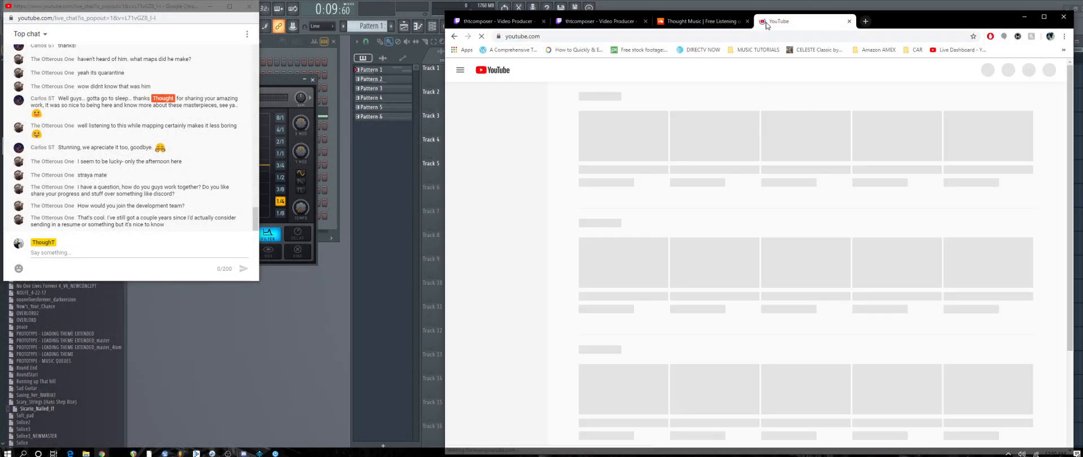
# Search YouTube for "Sicario the beast" and play the video Sicario Soundtrack - The Beast.
pyautogui.click(676, 74)
pyautogui.write('Sicario')
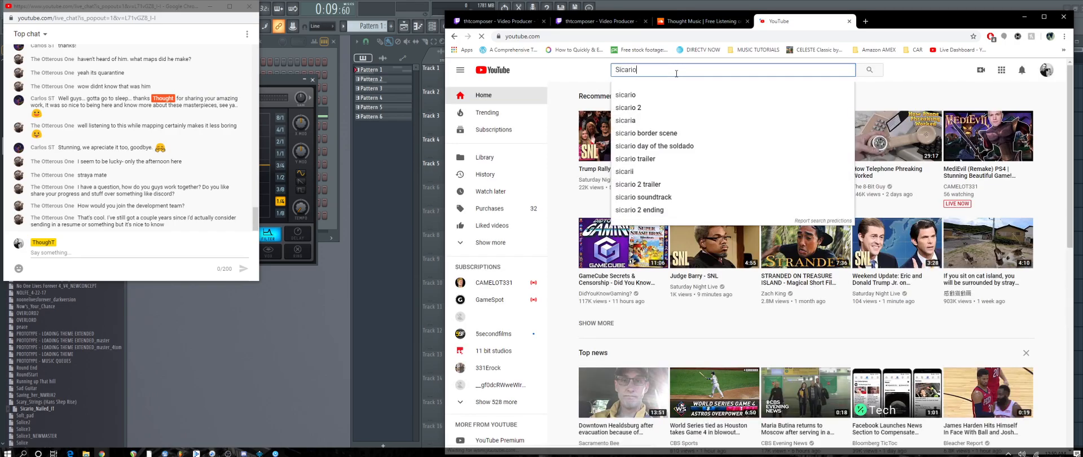
pyautogui.write(' the beast')
pyautogui.press('Return')
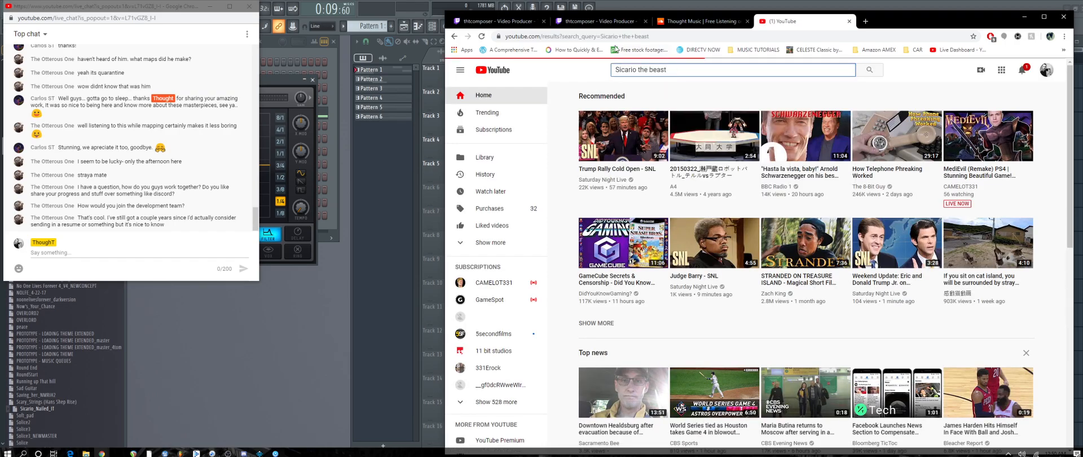
pyautogui.click(725, 117)
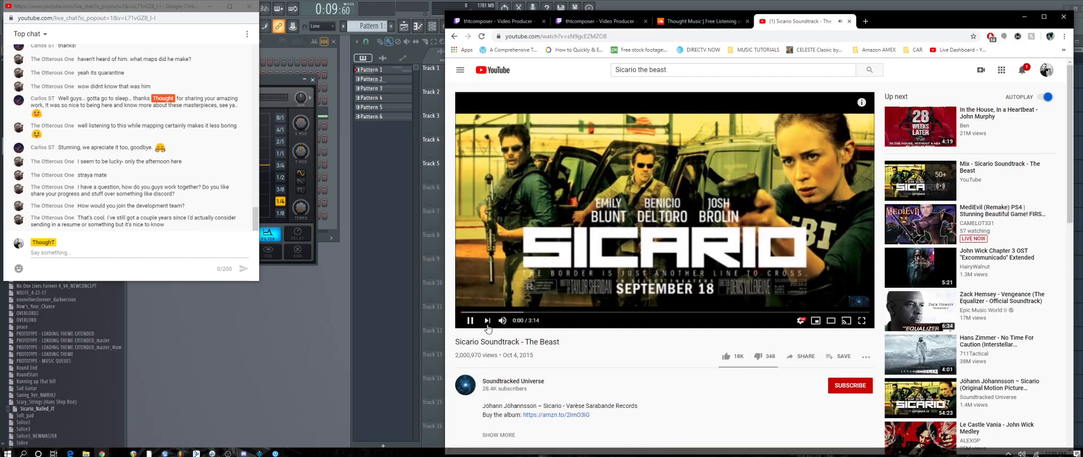
# Skip ahead in the soundtrack video, stop it and close its tab, returning to FL Studio.
pyautogui.moveTo(521, 326); pyautogui.dragTo(530, 326)
pyautogui.click(470, 323)
pyautogui.click(849, 22)
pyautogui.hotkey('alt', 'Tab')
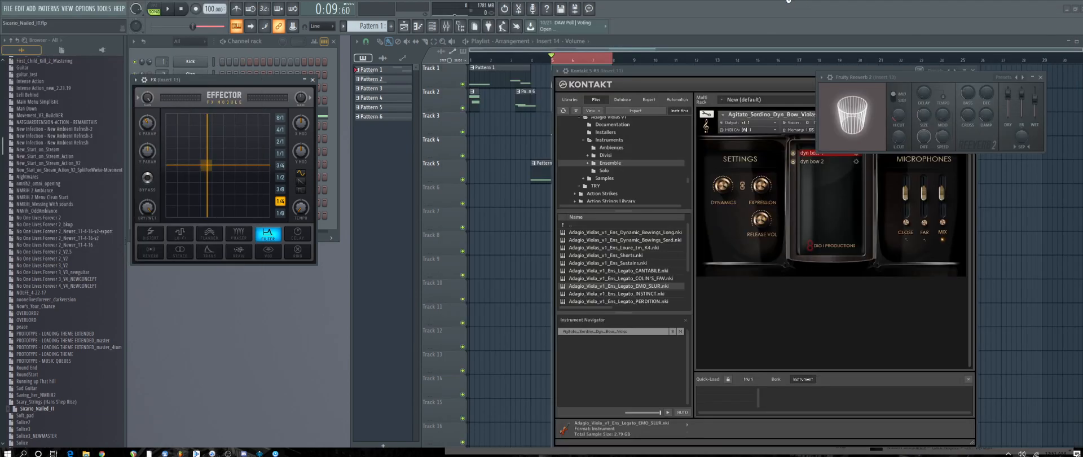
# Bring the playlist to the front and move the Effector window down to uncover the channel rack.
pyautogui.click(577, 43)
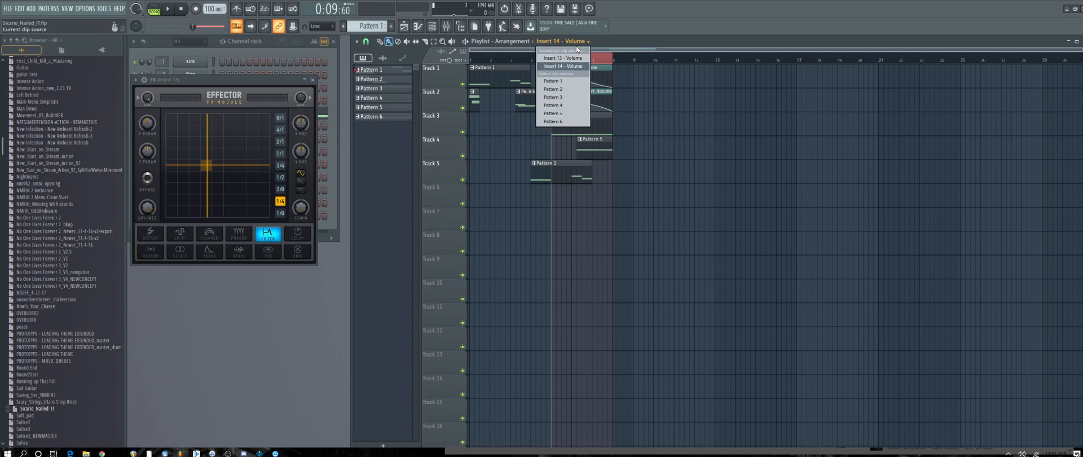
pyautogui.click(616, 49)
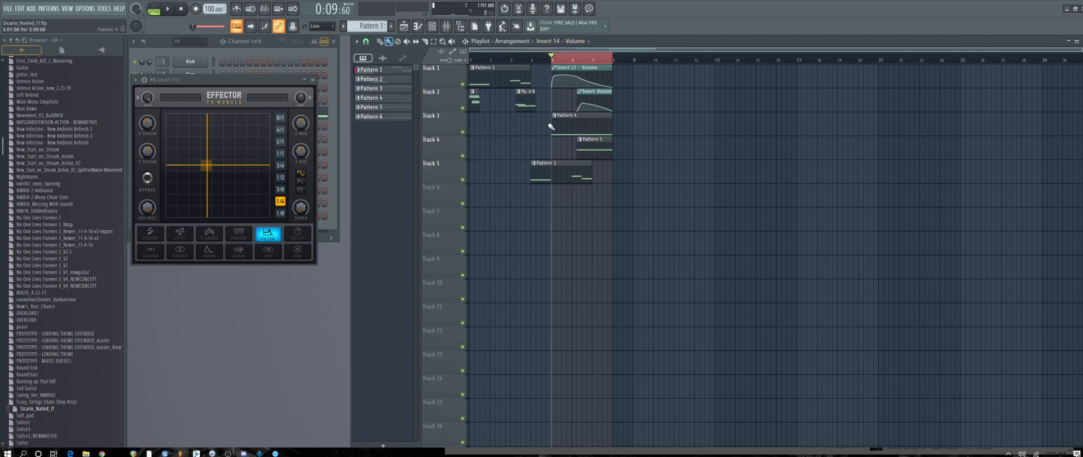
pyautogui.moveTo(255, 79); pyautogui.dragTo(259, 228)
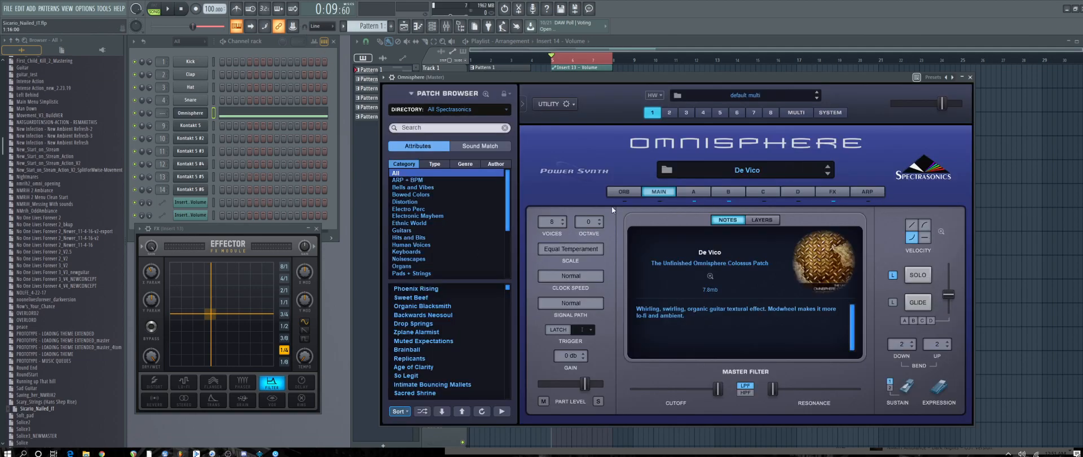
pyautogui.click(560, 53)
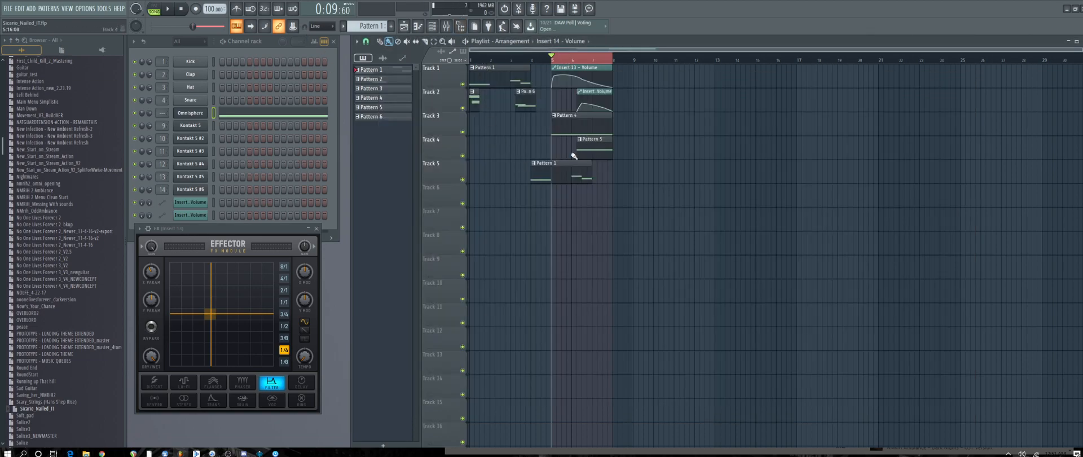
# Select Pattern 4 from its playlist clip and audition it alone in pattern mode.
pyautogui.click(568, 122)
pyautogui.click(154, 10)
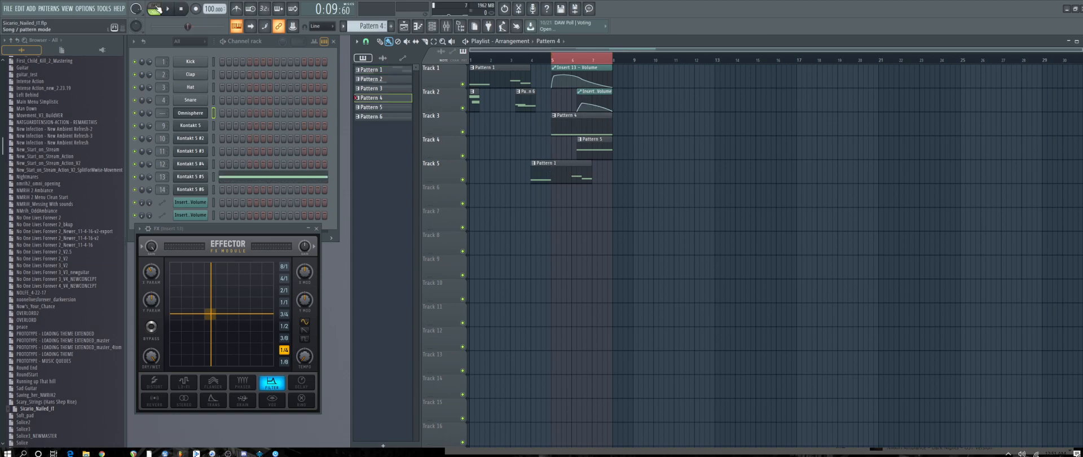
pyautogui.click(168, 9)
pyautogui.click(182, 9)
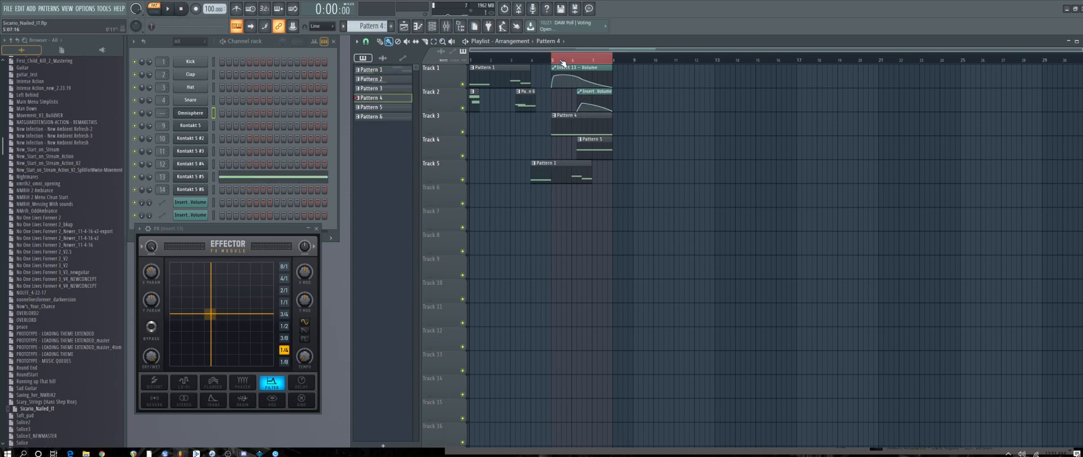
# Return to song mode and inspect the CAGE trombones patch in Kontakt 5 #5, closing its window when done.
pyautogui.press('l')
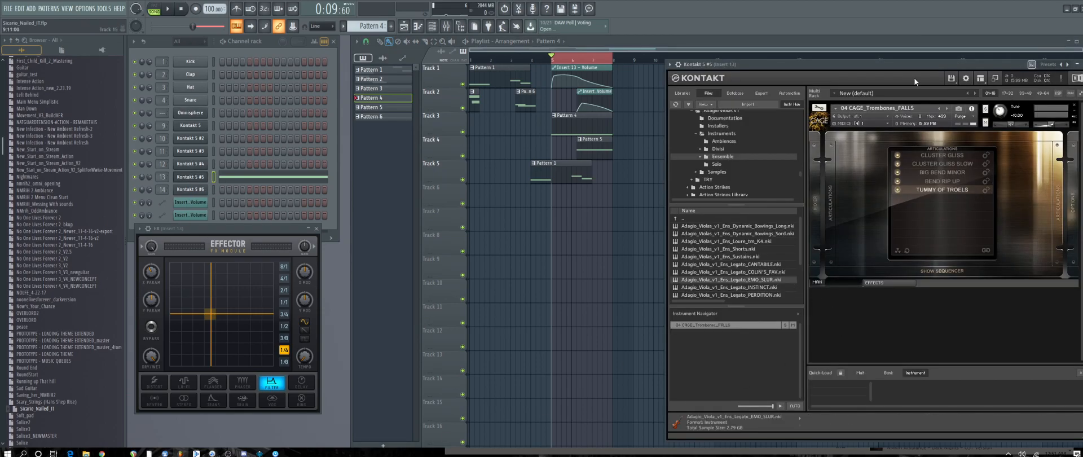
pyautogui.moveTo(913, 63); pyautogui.dragTo(761, 61)
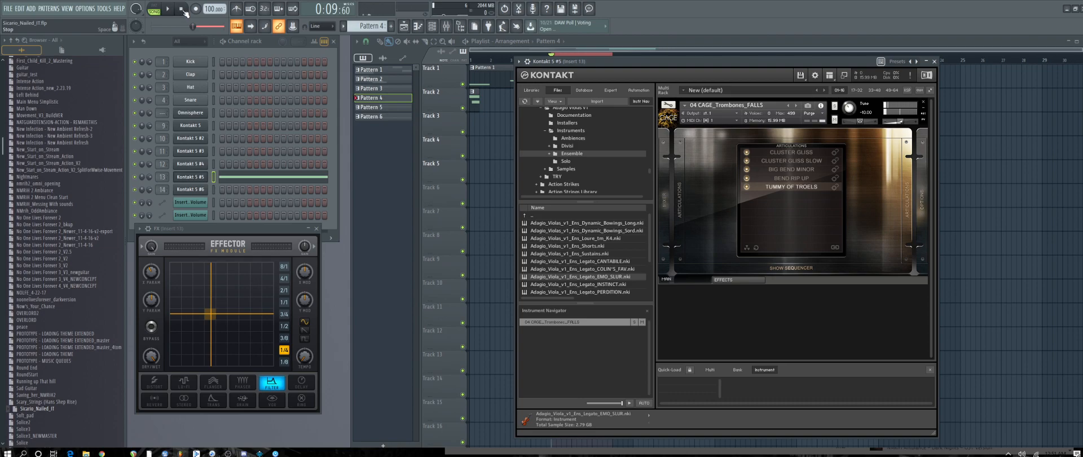
pyautogui.press('x')
pyautogui.click(933, 61)
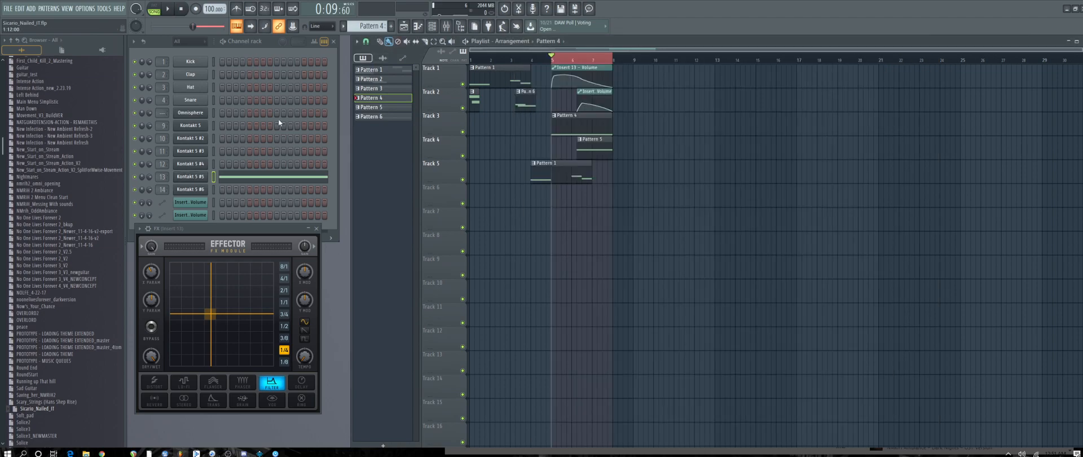
# Open the mixer and compare Pattern 4 with the Insert 13 effects bypassed and with them enabled.
pyautogui.click(447, 26)
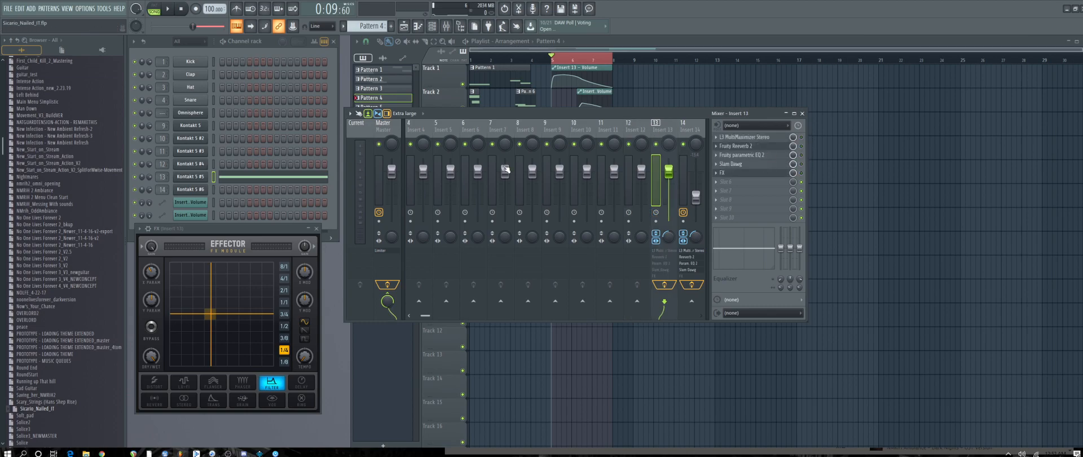
pyautogui.click(175, 16)
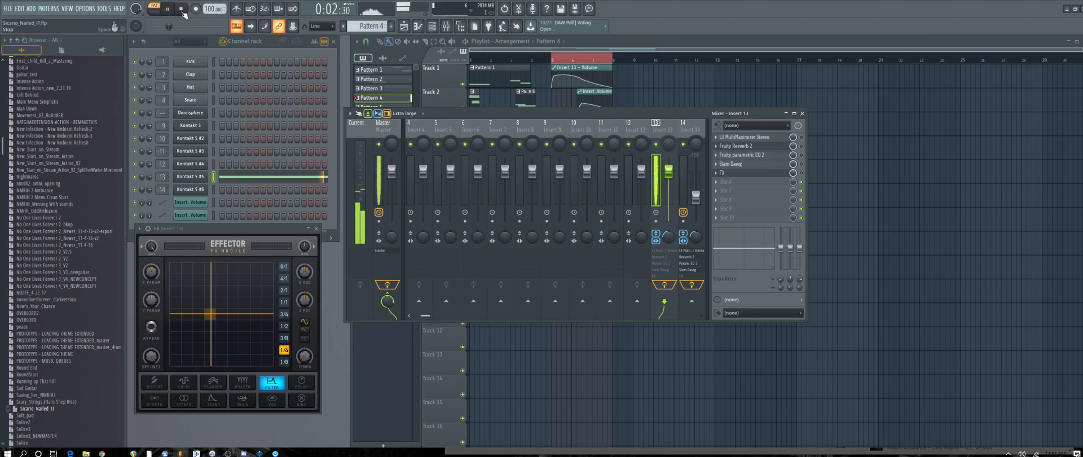
pyautogui.click(181, 10)
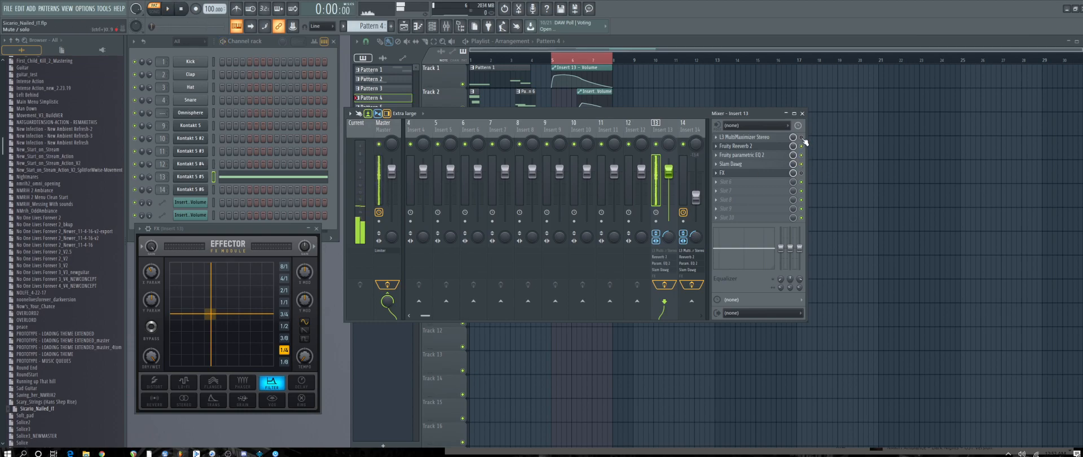
pyautogui.press('space')
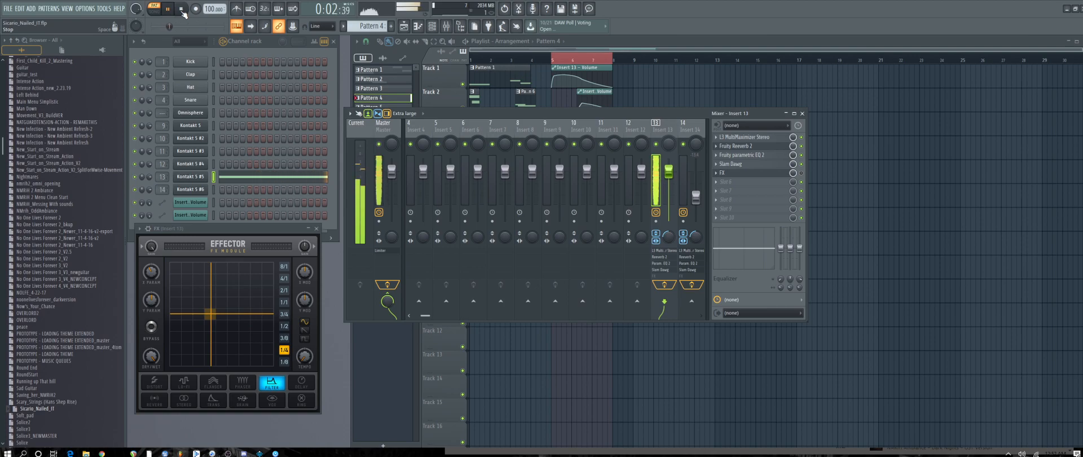
# Examine the Fruity Parametric EQ 2 curve and the Slam Dawg settings on Insert 13, closing each window.
pyautogui.click(748, 155)
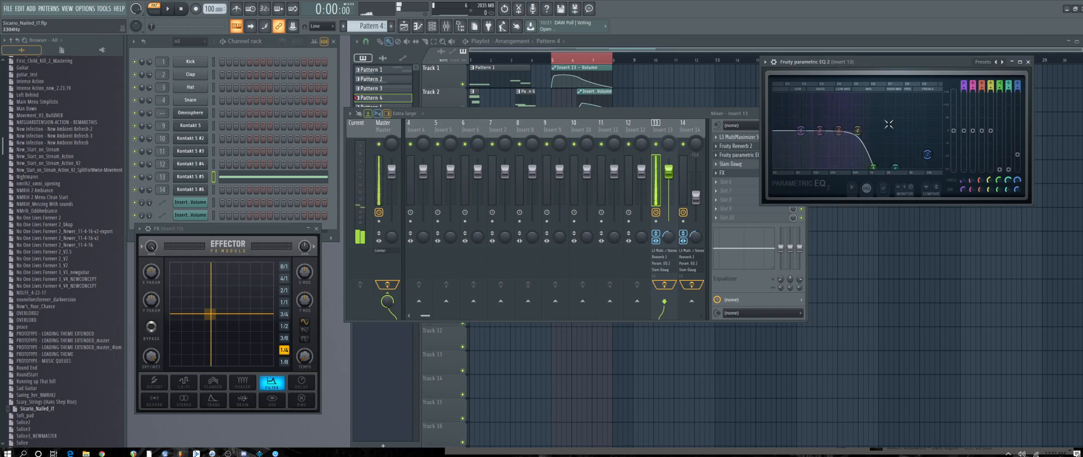
pyautogui.click(1028, 62)
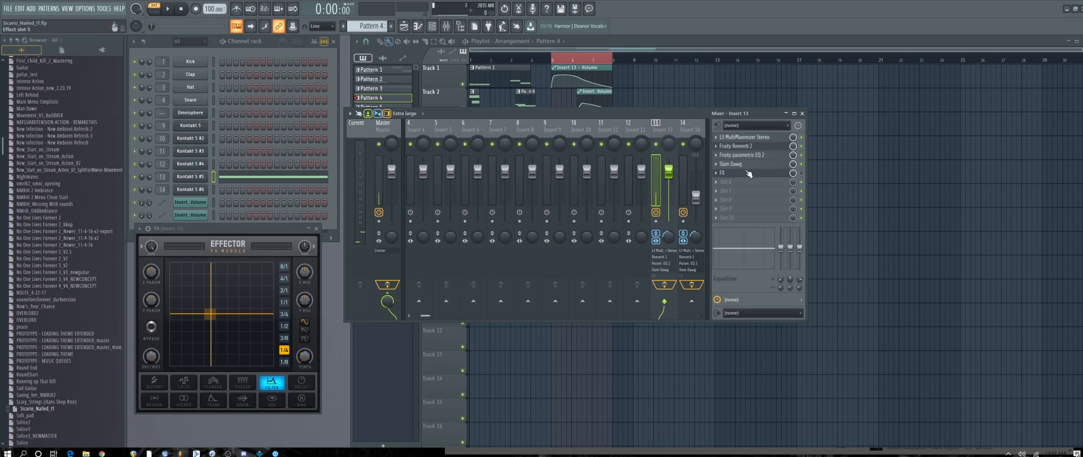
pyautogui.click(740, 164)
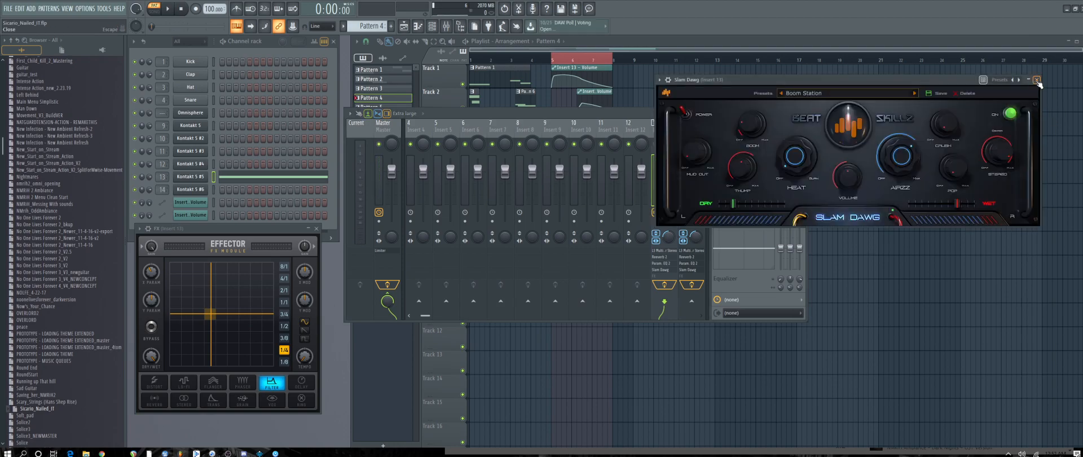
pyautogui.click(1037, 80)
# Reopen the Effector from the FX slot on Insert 13 and audition Pattern 4 with that effect enabled.
pyautogui.click(749, 176)
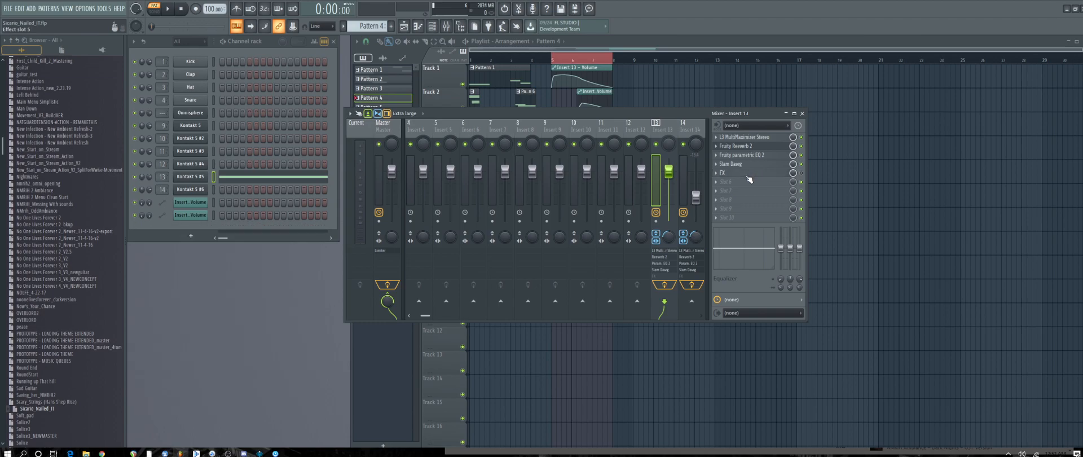
pyautogui.click(749, 176)
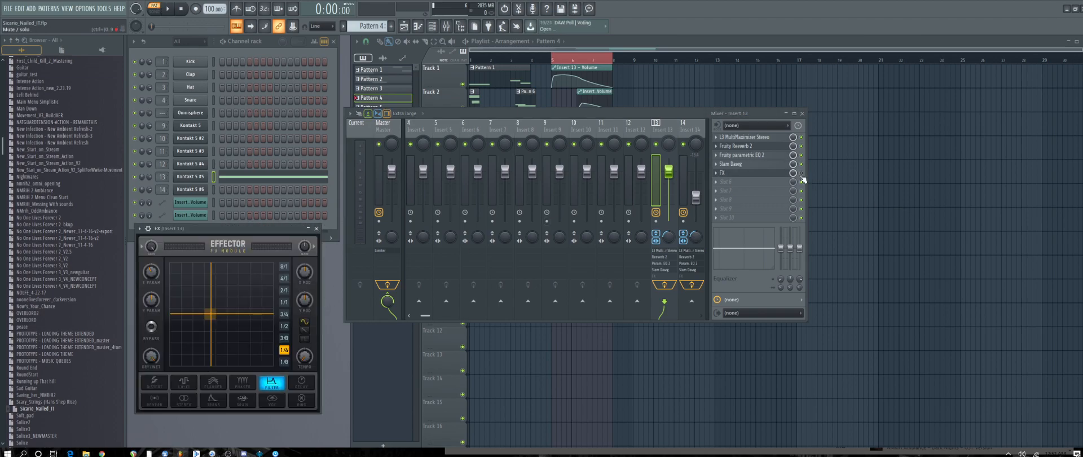
pyautogui.click(165, 10)
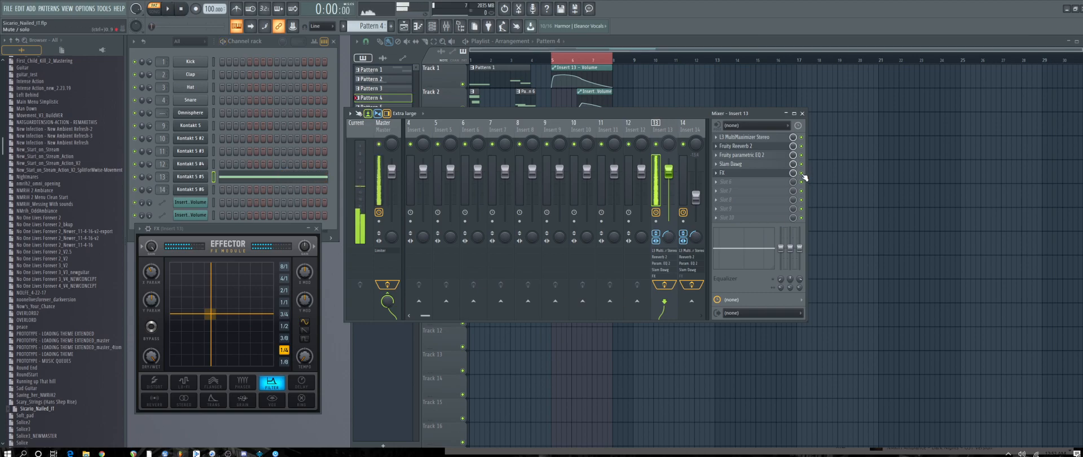
pyautogui.press('space')
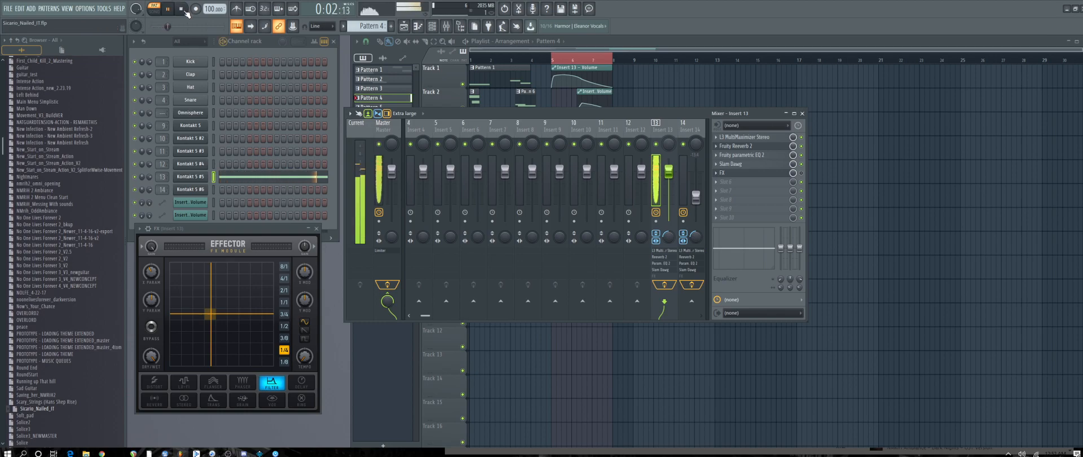
# Return to song mode and delete the Pattern 1 clip from Track 5, auditioning the selected playlist section before and after.
pyautogui.click(154, 11)
pyautogui.press('space')
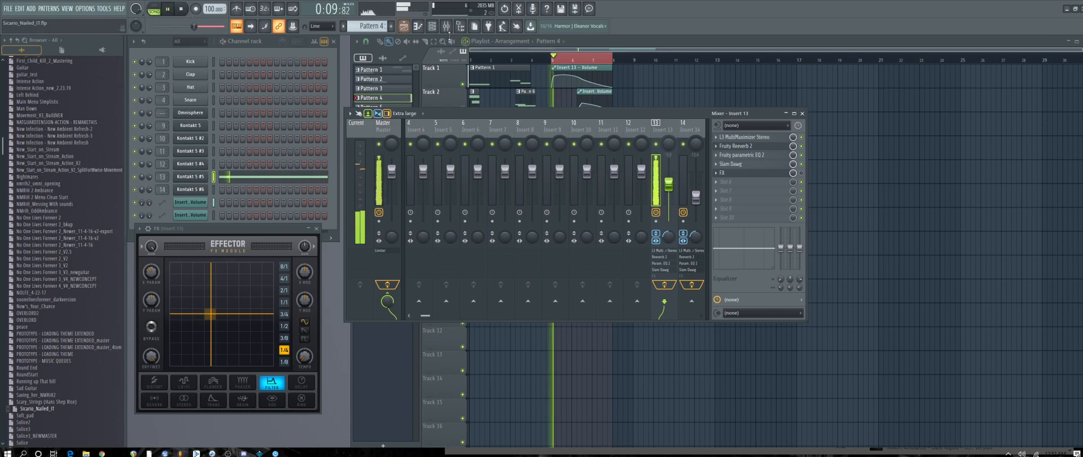
pyautogui.click(613, 52)
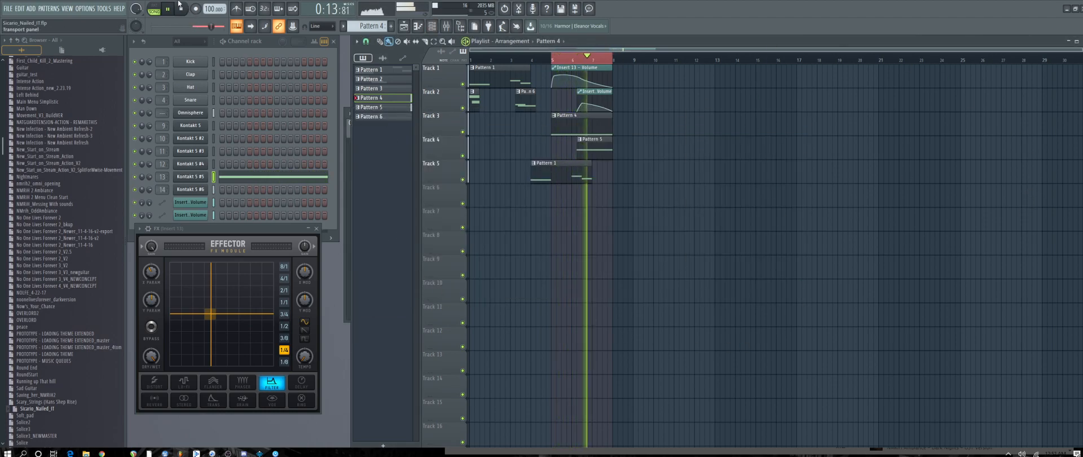
pyautogui.press('space')
pyautogui.rightClick(569, 169)
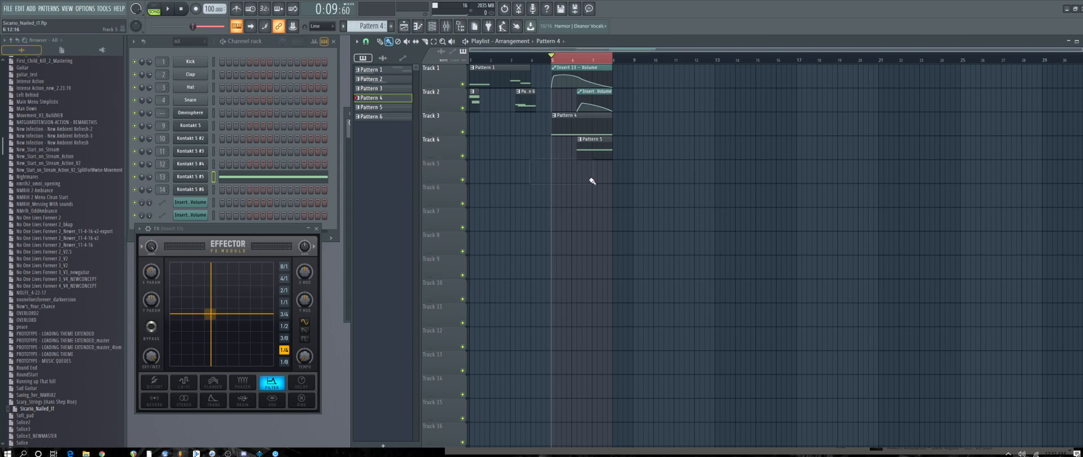
pyautogui.press('space')
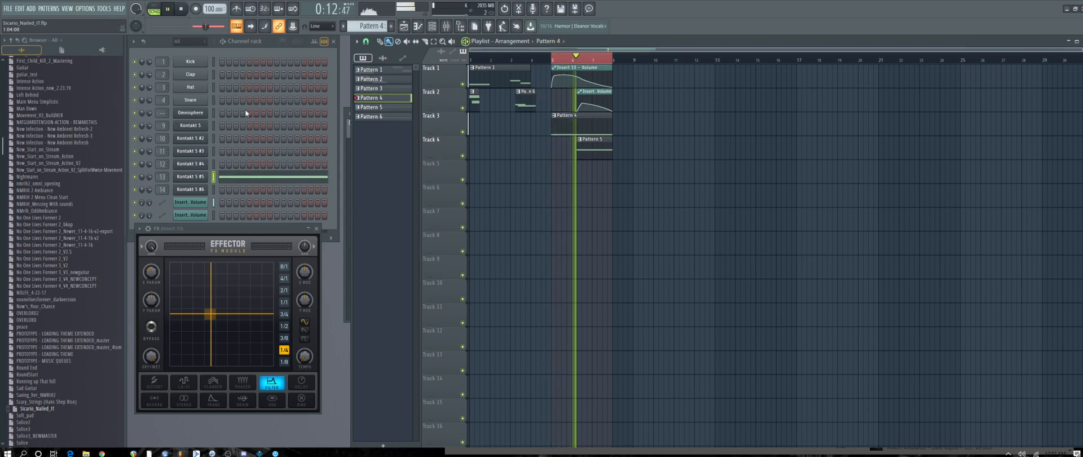
pyautogui.click(184, 9)
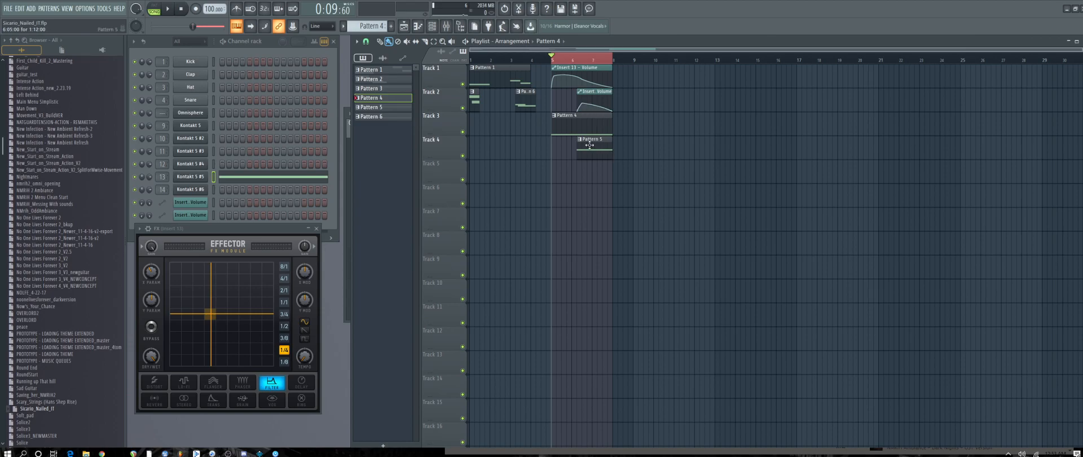
# Select the Pattern 5 clip on Track 4 and audition it alone in pattern mode.
pyautogui.click(589, 145)
pyautogui.click(153, 10)
pyautogui.click(169, 10)
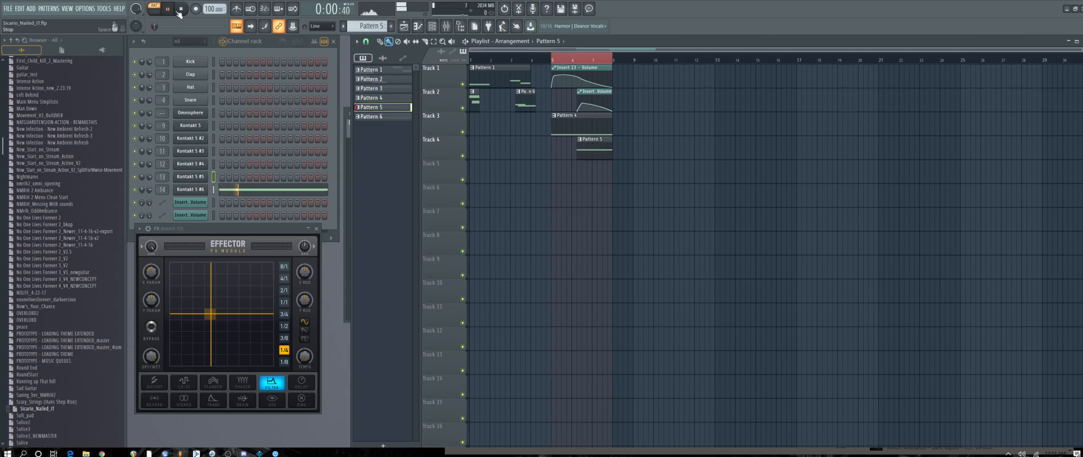
pyautogui.click(182, 9)
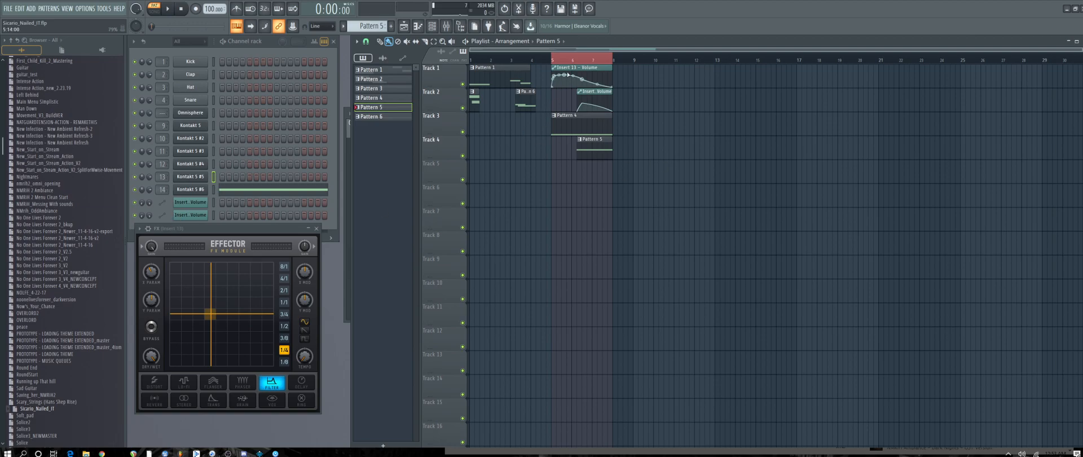
# Replay the selected section in song mode to hear Patterns 4 and 5 together.
pyautogui.click(552, 58)
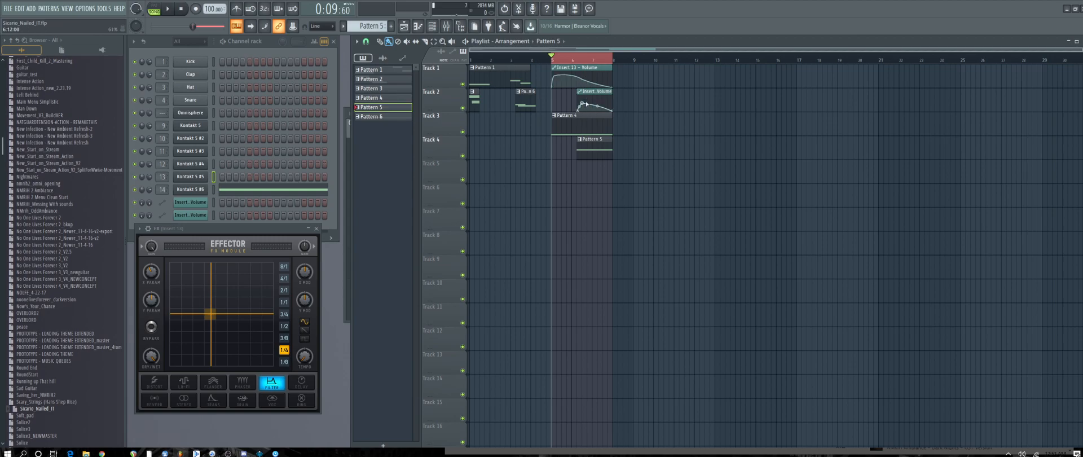
pyautogui.press('space')
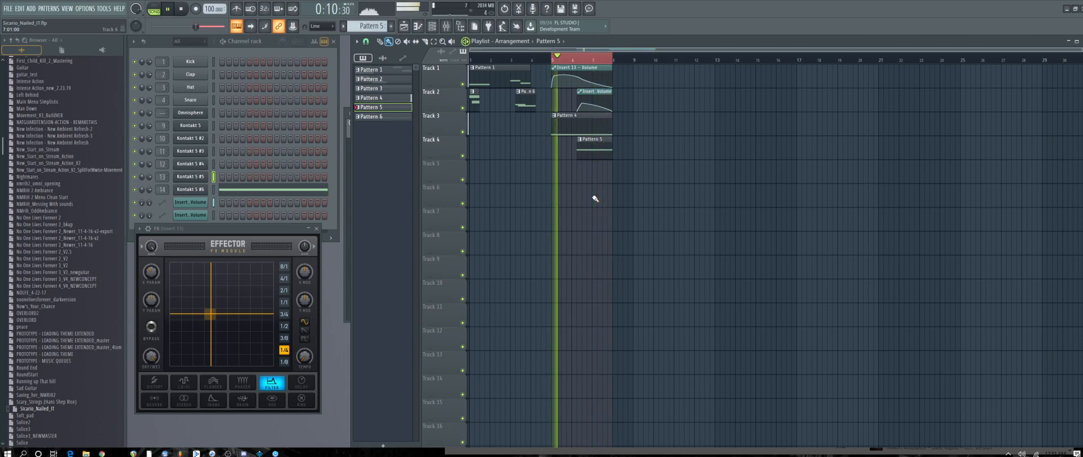
pyautogui.click(182, 9)
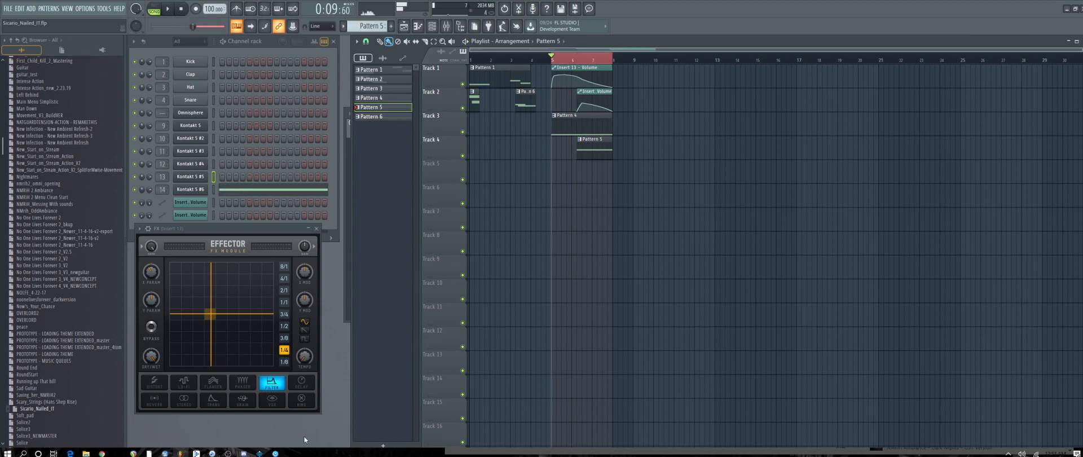
# Switch to Pattern 1 in pattern mode, open the Omnisphere notes in the piano roll and audition them.
pyautogui.click(248, 53)
pyautogui.scroll(-4, 369, 26)
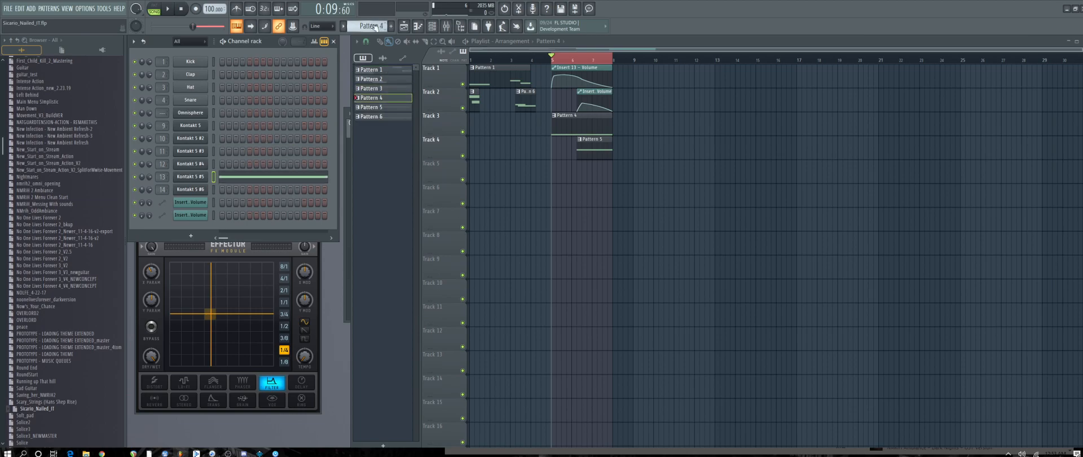
pyautogui.click(154, 8)
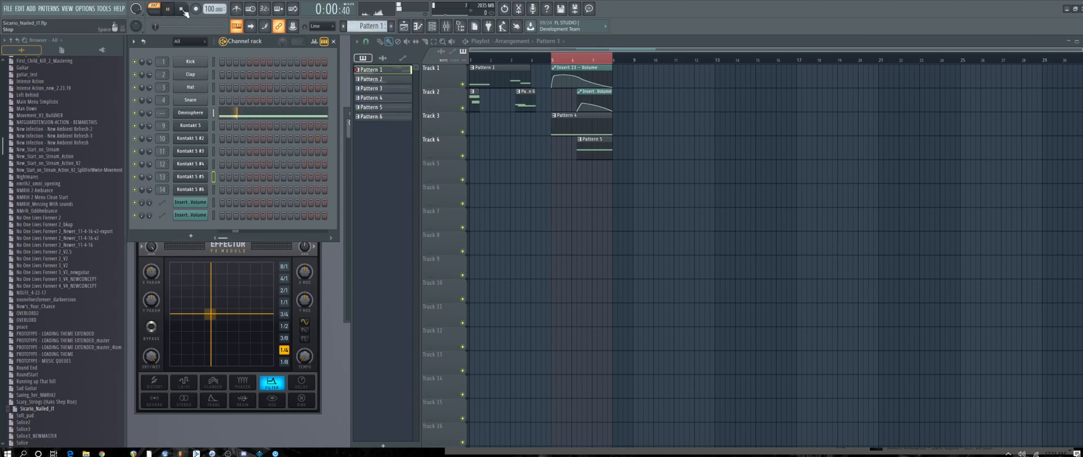
pyautogui.click(304, 115)
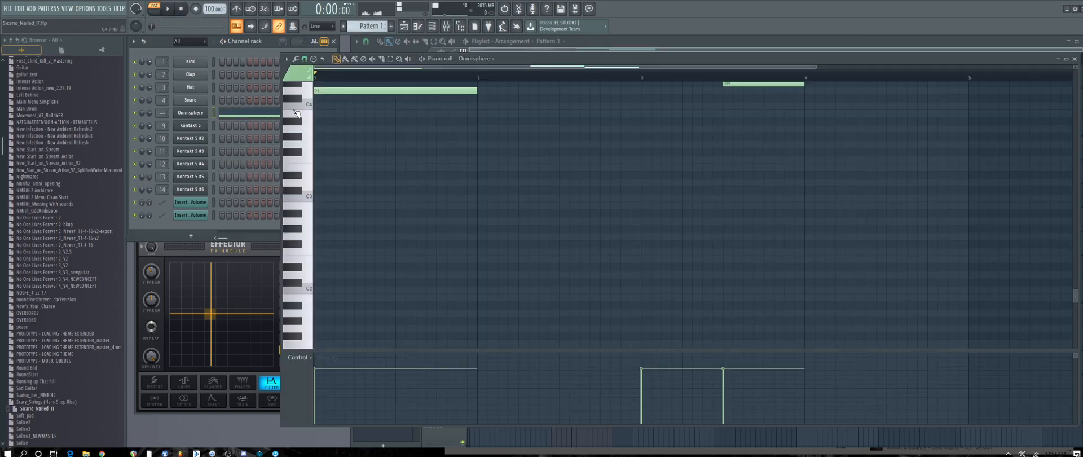
pyautogui.click(169, 9)
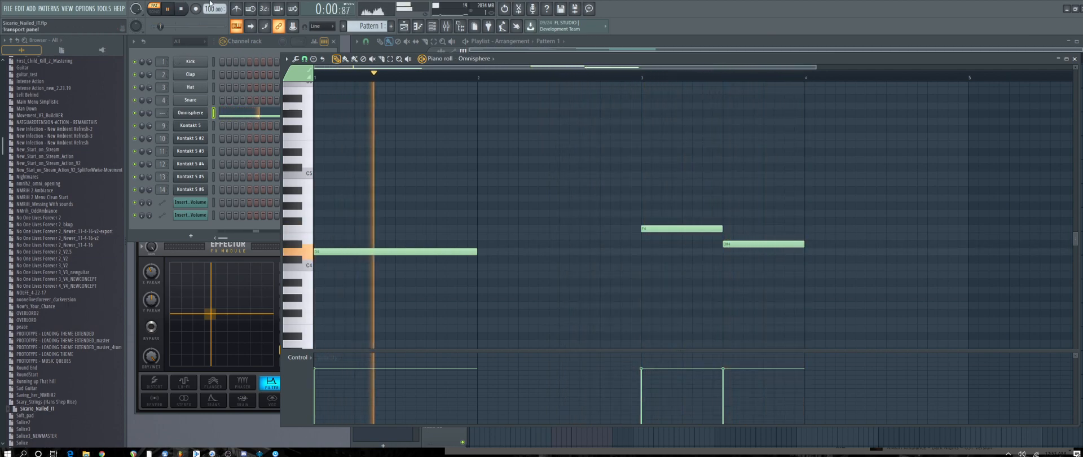
pyautogui.click(181, 9)
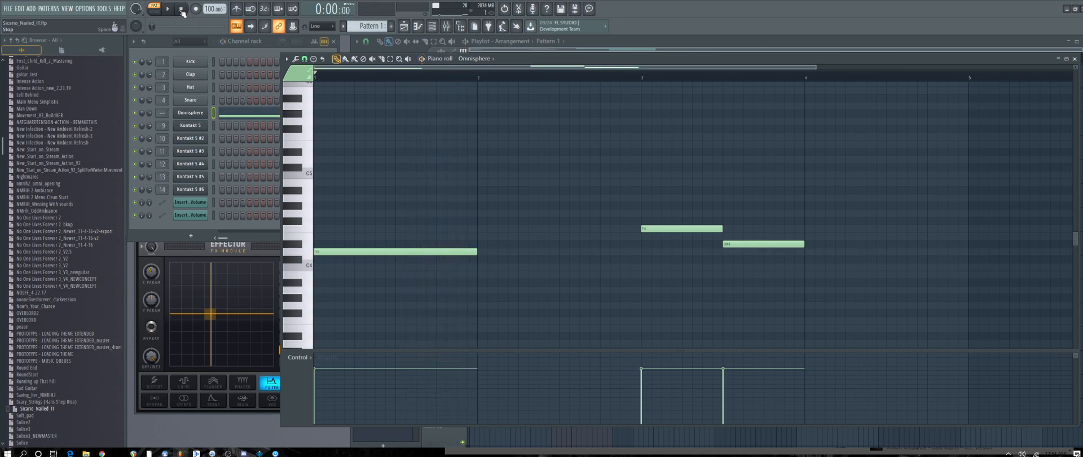
# Audition Pattern 2 and Pattern 3 in turn in pattern mode.
pyautogui.click(238, 53)
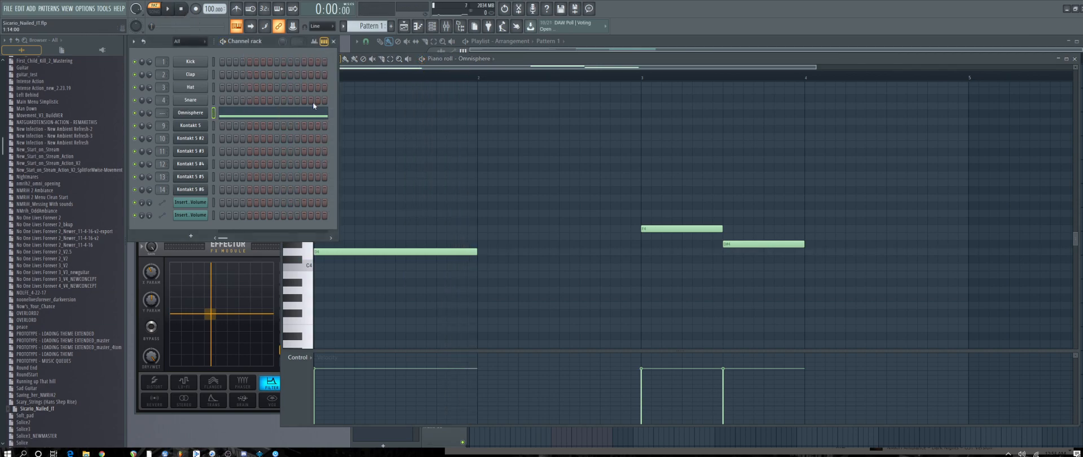
pyautogui.scroll(-1, 372, 29)
pyautogui.press('space')
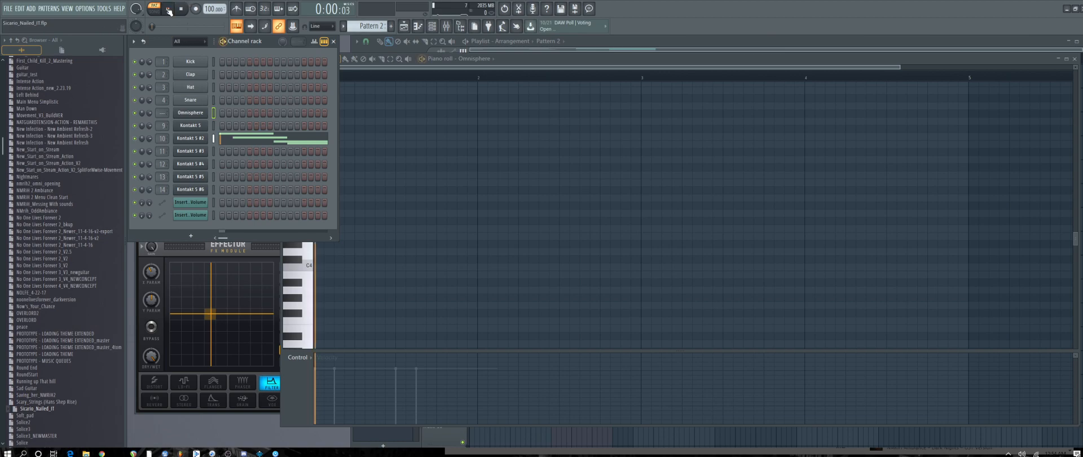
pyautogui.click(182, 9)
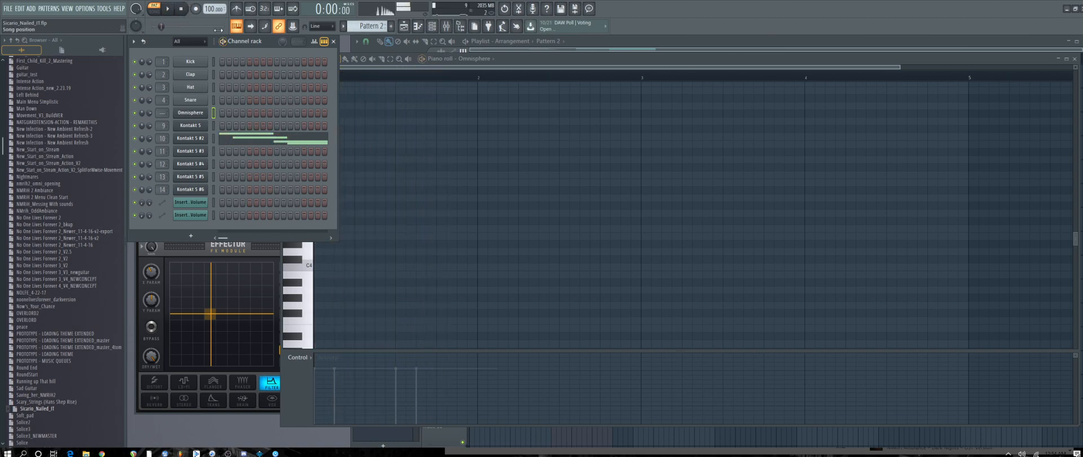
pyautogui.click(494, 61)
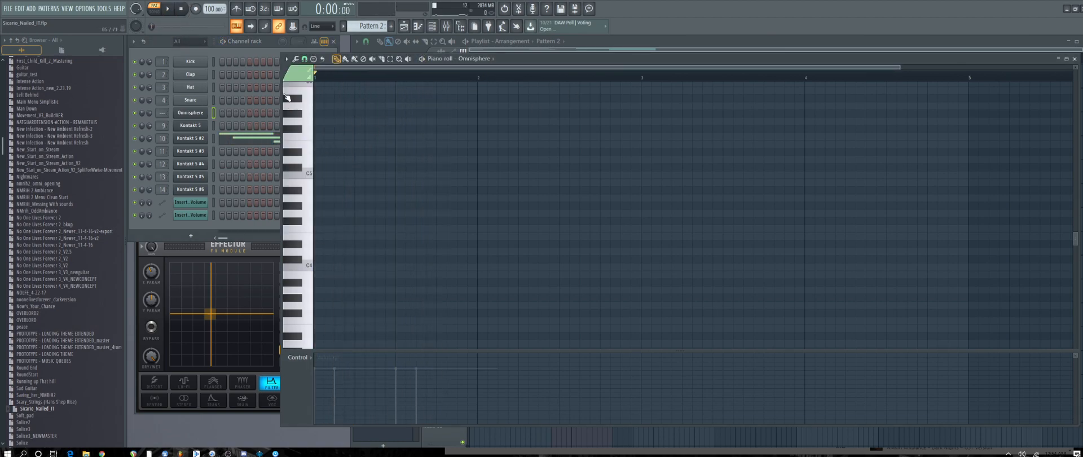
pyautogui.click(252, 51)
pyautogui.scroll(-1, 358, 26)
pyautogui.press('space')
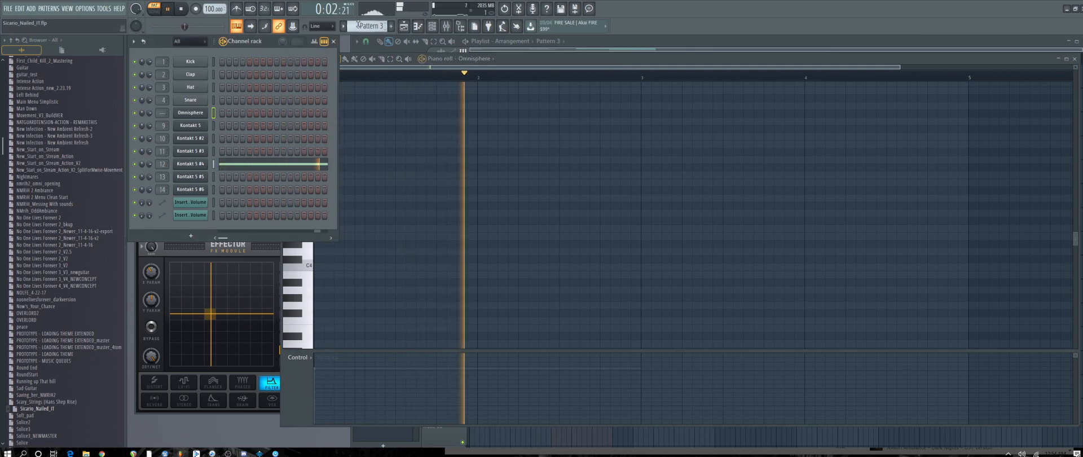
# Replay Pattern 2, switch back to song-mode playback of the arrangement and close the piano roll.
pyautogui.rightClick(355, 25)
pyautogui.click(373, 36)
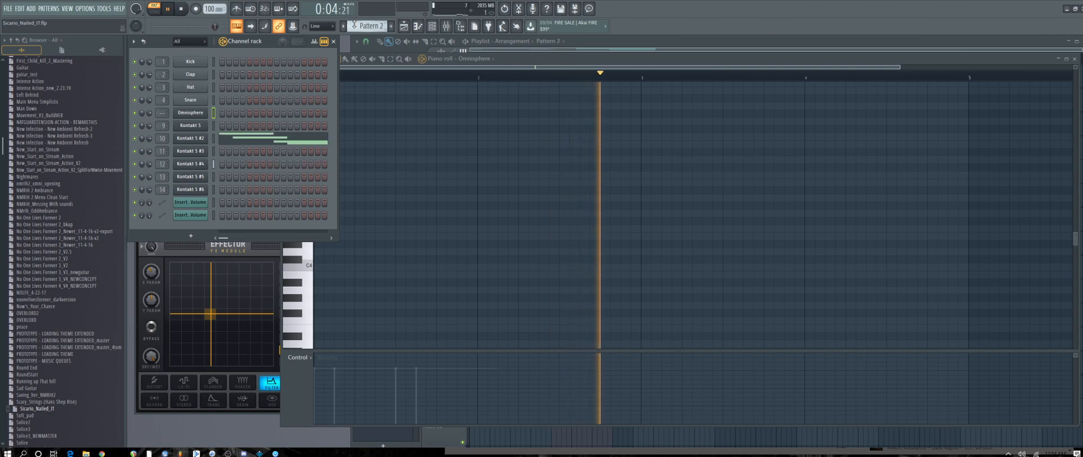
pyautogui.press('space')
pyautogui.press('space')
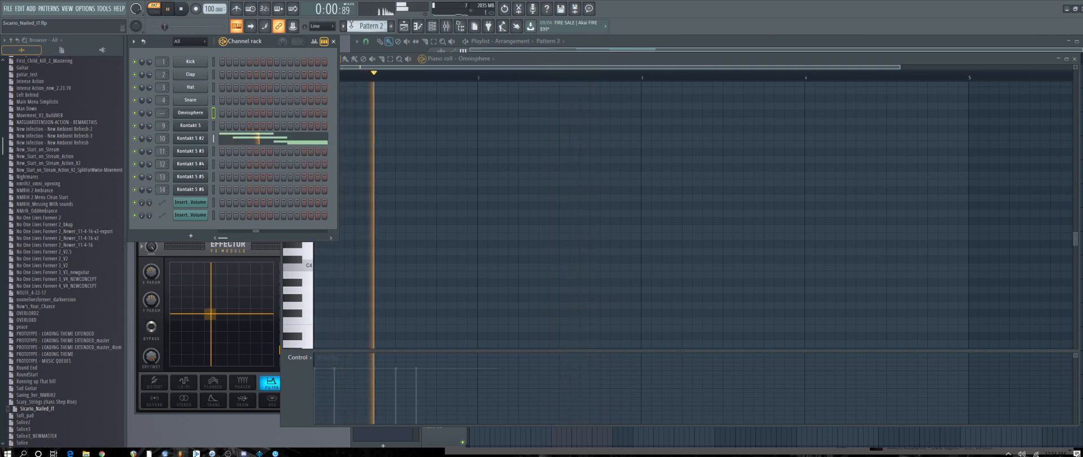
pyautogui.click(154, 9)
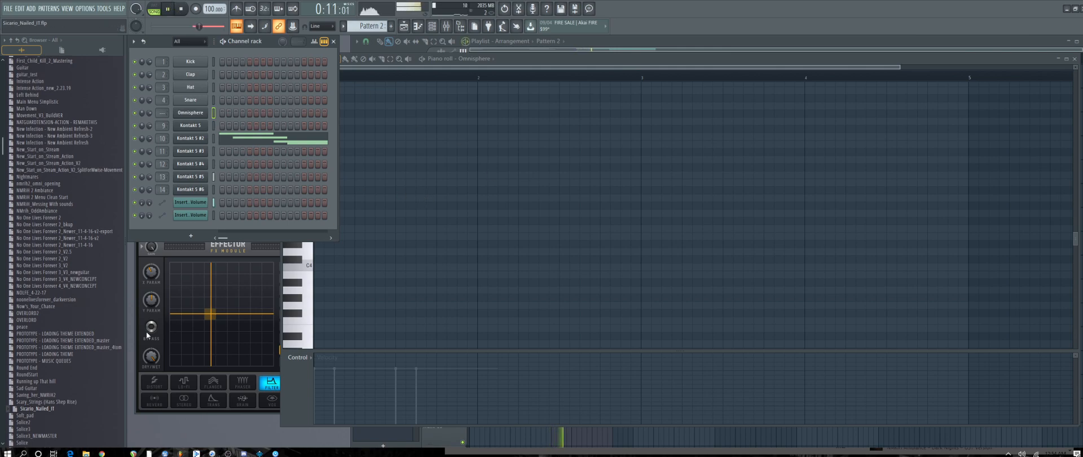
pyautogui.click(1075, 61)
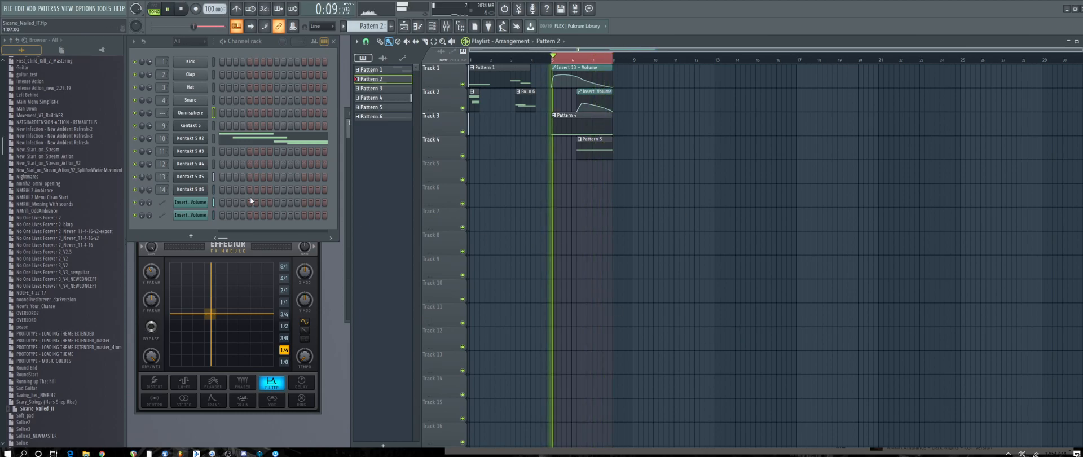
# Browse back up to the NMRIH 2 project folders, check the contents of NewestDMSSongs and stop playback.
pyautogui.scroll(4, 96, 222)
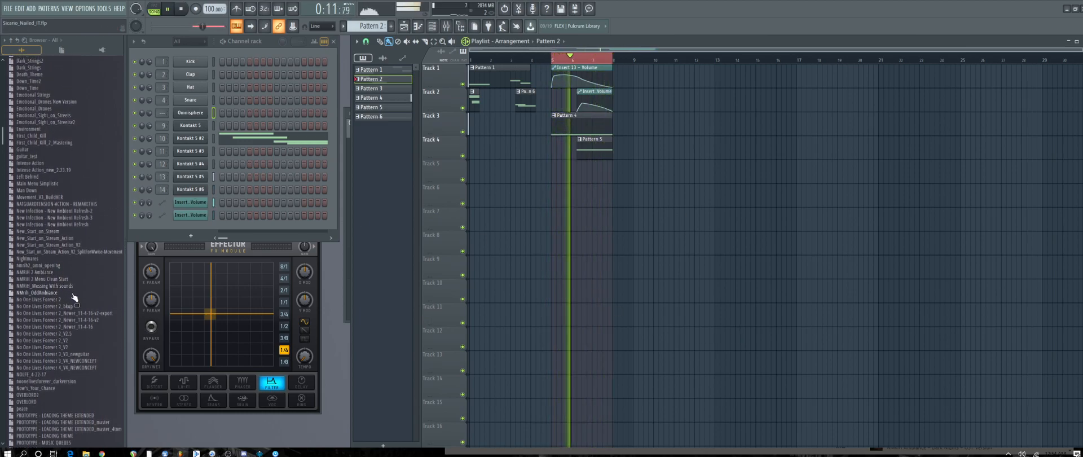
pyautogui.scroll(3, 75, 302)
pyautogui.scroll(5, 75, 301)
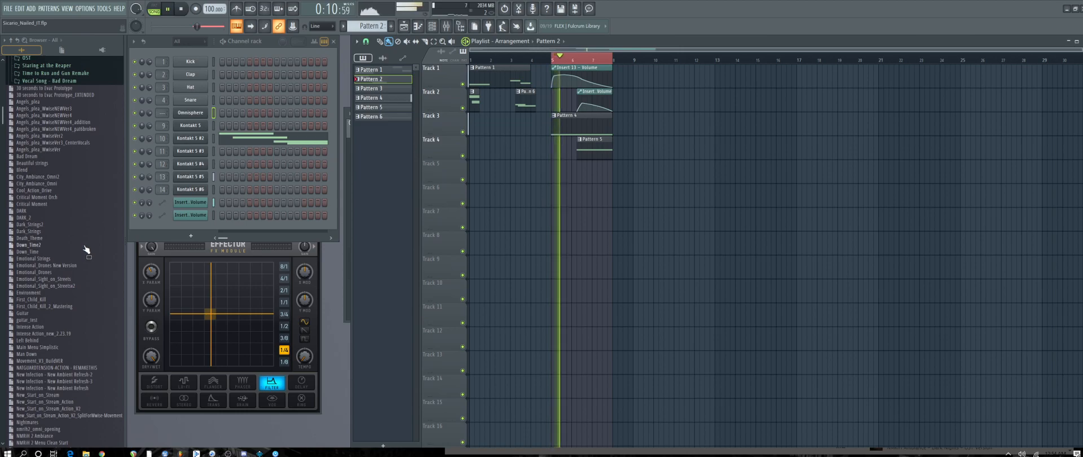
pyautogui.scroll(8, 83, 245)
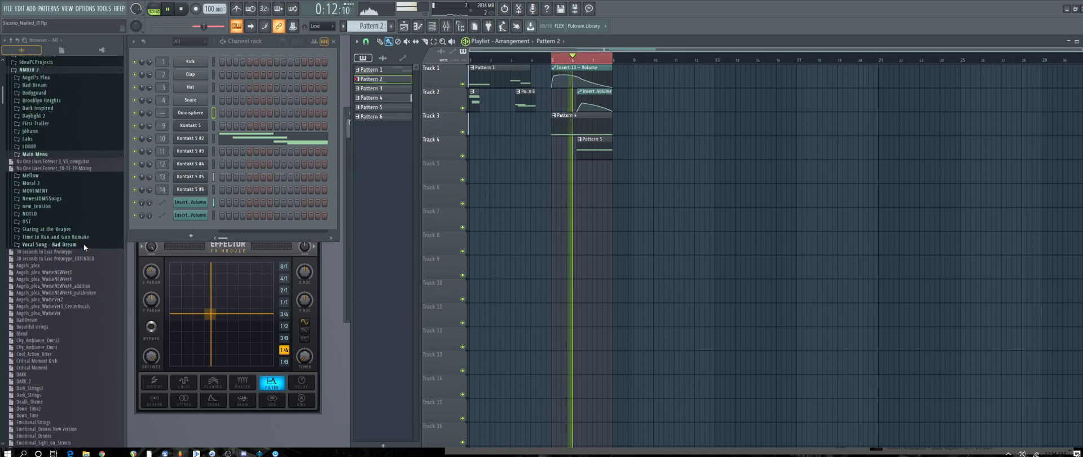
pyautogui.click(42, 199)
pyautogui.moveTo(59, 213); pyautogui.dragTo(67, 213)
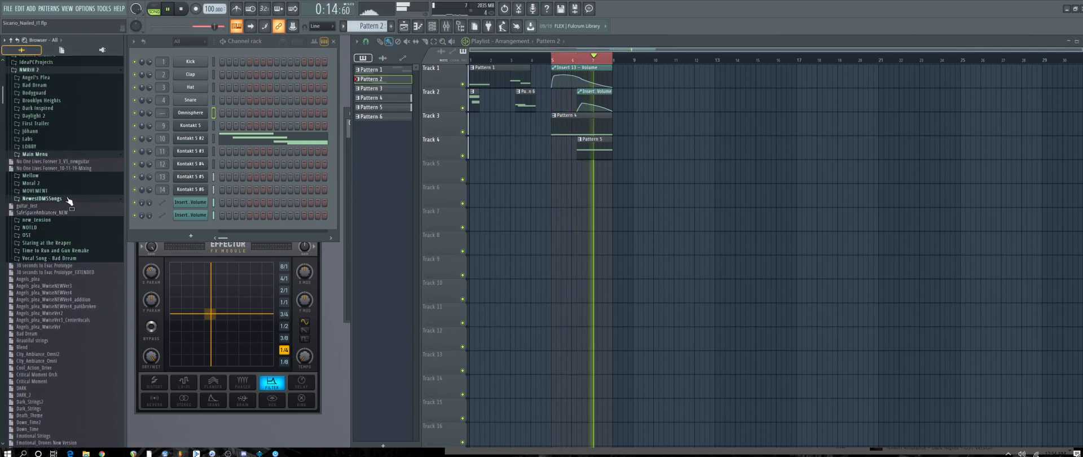
pyautogui.click(67, 199)
pyautogui.press('space')
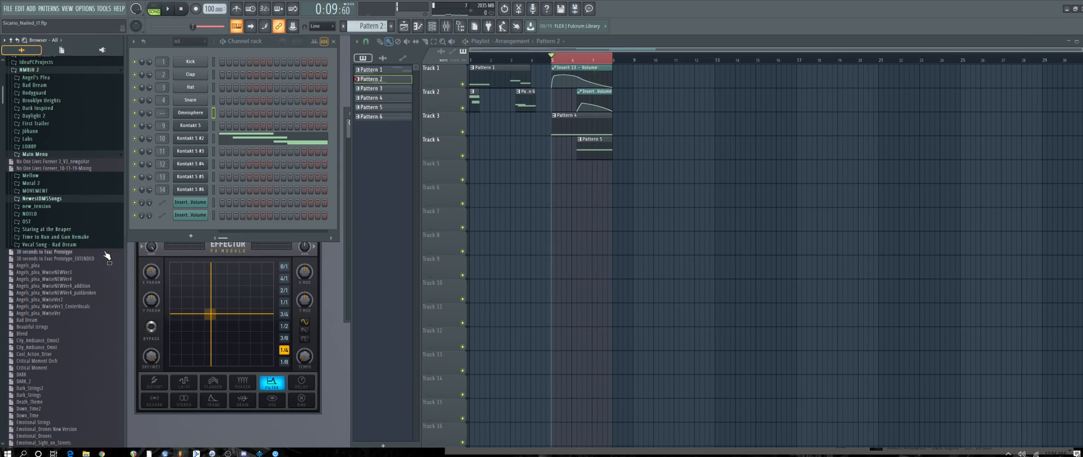
# Look through the NMRIH 2 subfolders, checking Daylight 2 and expanding Dark Inspired and Brooklyn Heights.
pyautogui.scroll(3, 106, 257)
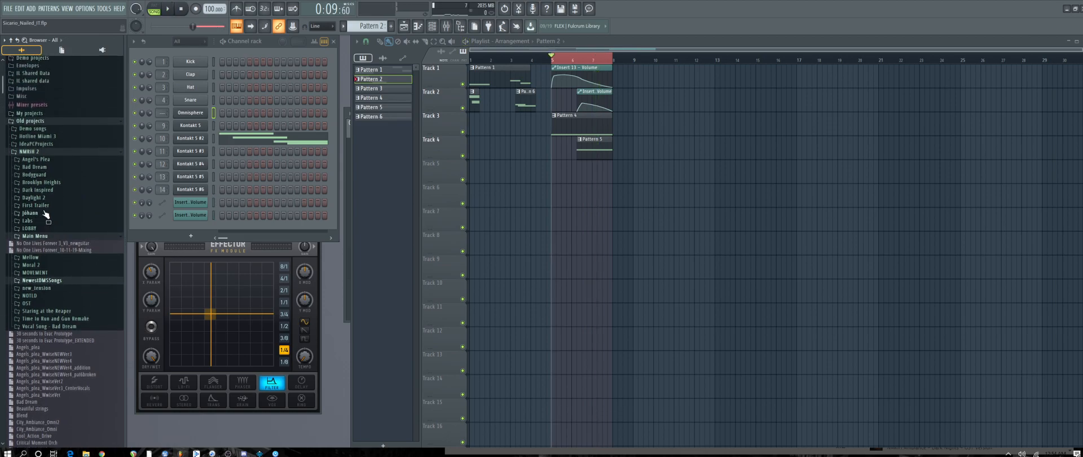
pyautogui.click(45, 214)
pyautogui.click(45, 212)
pyautogui.click(47, 198)
pyautogui.click(48, 198)
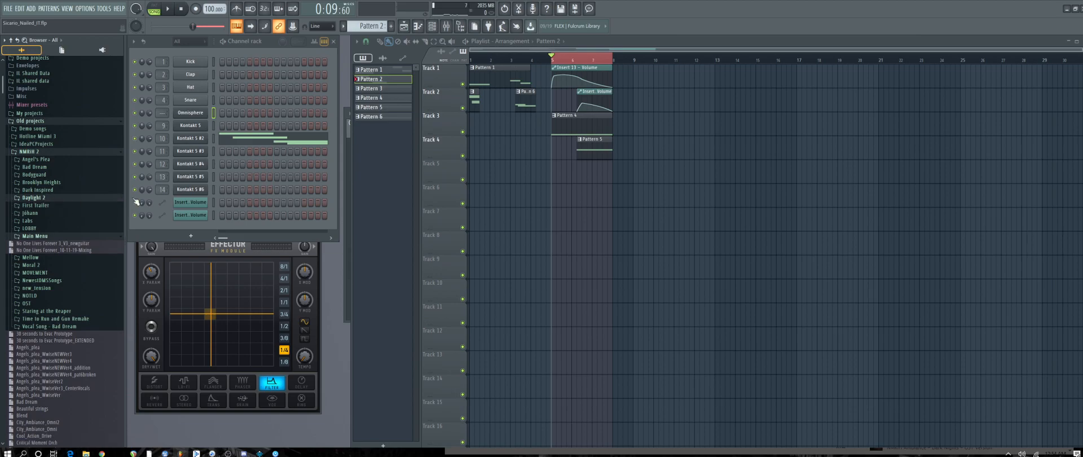
pyautogui.click(54, 190)
pyautogui.click(63, 182)
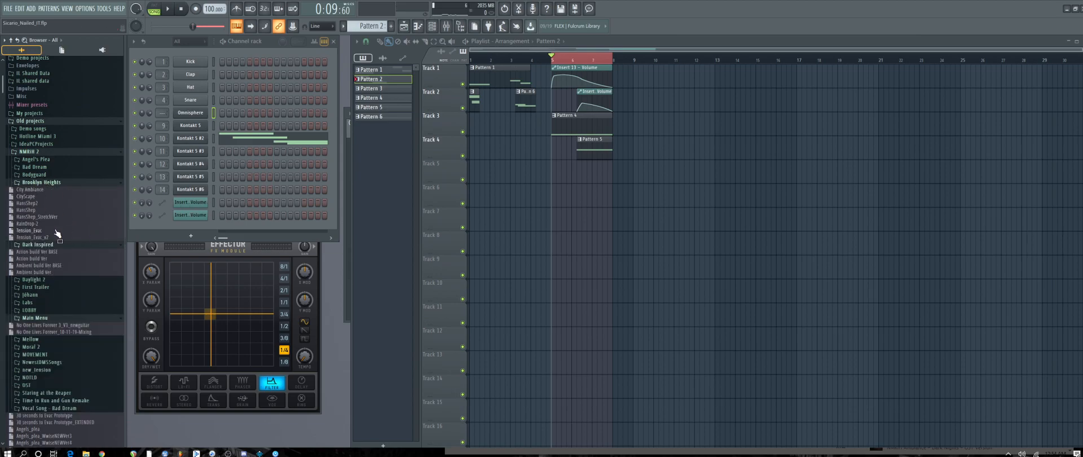
# Open the HansShop2 project from the Brooklyn Heights folder and answer the save prompt for Sicario_Nailed_IT.
pyautogui.moveTo(69, 215); pyautogui.dragTo(56, 205)
pyautogui.rightClick(61, 200)
pyautogui.click(69, 206)
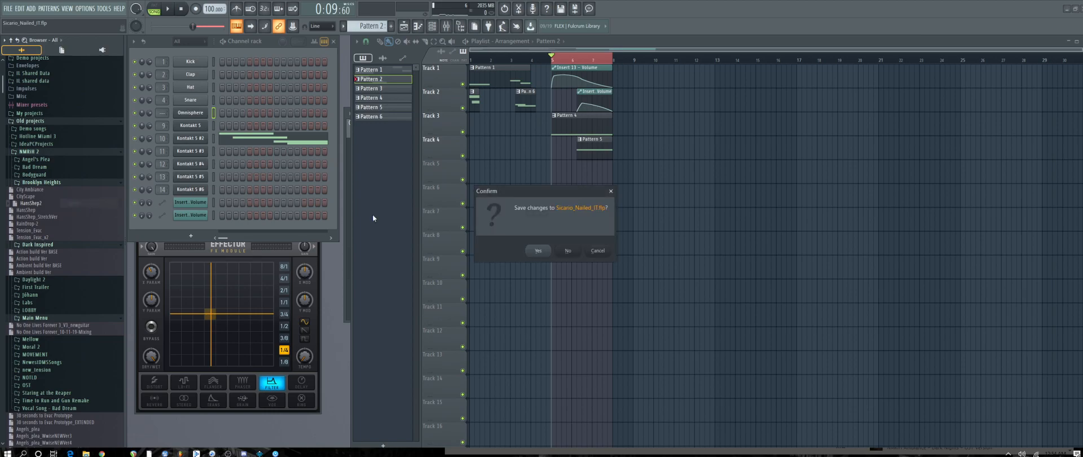
pyautogui.click(550, 253)
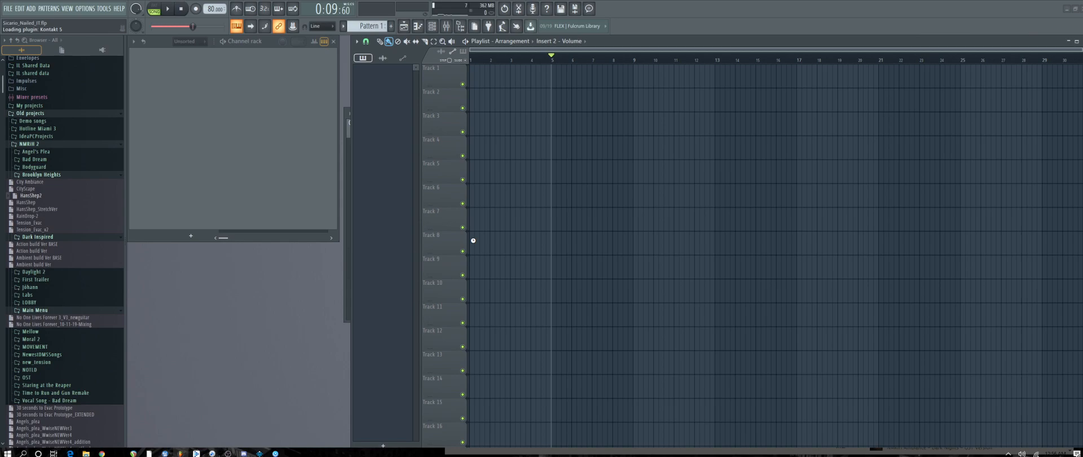
pyautogui.moveTo(102, 453)
pyautogui.moveTo(275, 453)
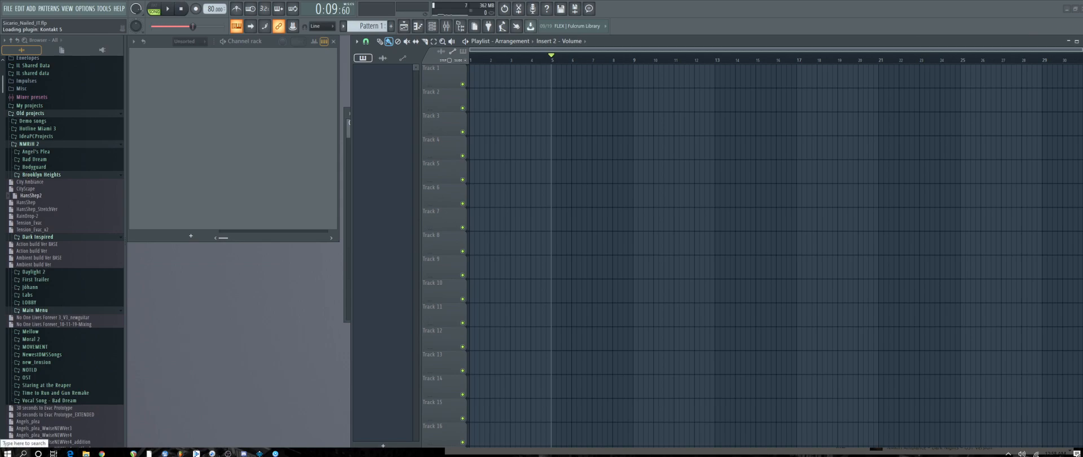
# Switch to the Thought Music SoundCloud page in Chrome and look through its NMRIH tracks.
pyautogui.moveTo(136, 454)
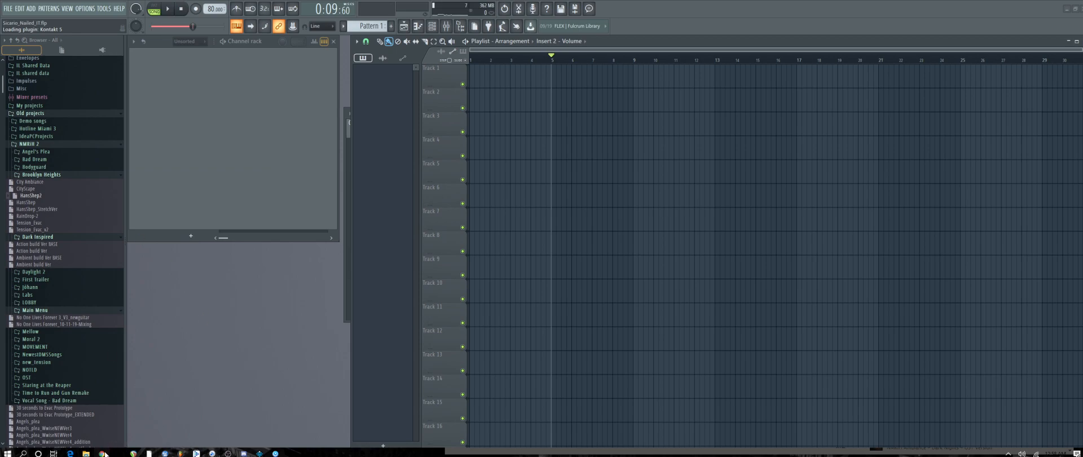
pyautogui.moveTo(102, 453)
pyautogui.click(125, 433)
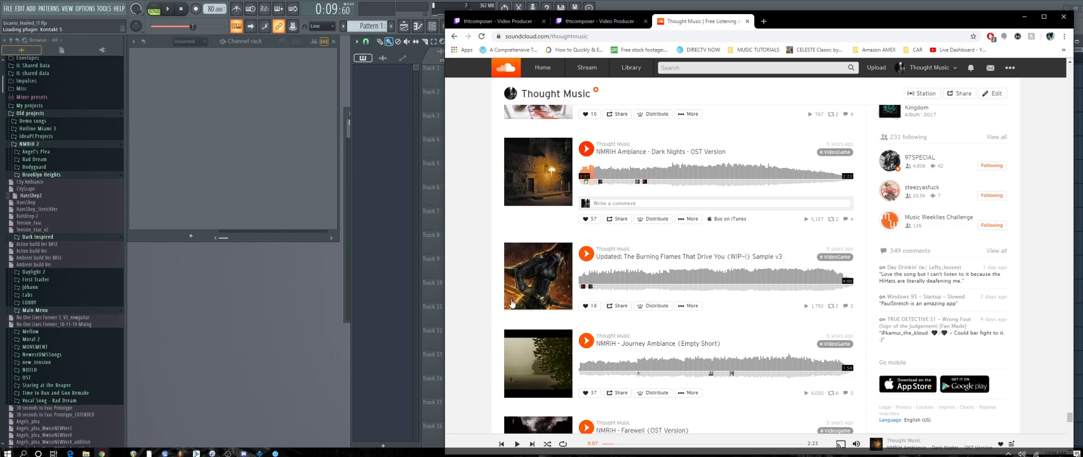
pyautogui.scroll(-10, 620, 279)
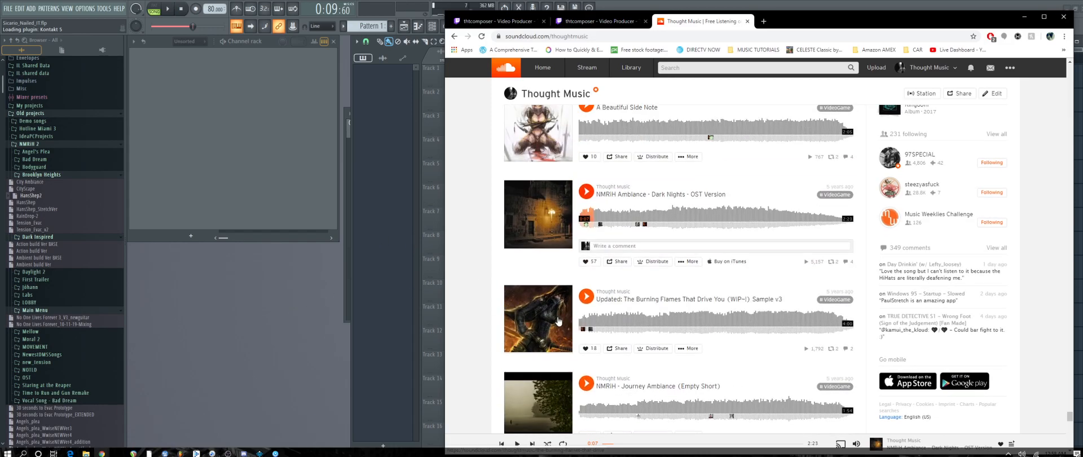
pyautogui.scroll(-10, 559, 323)
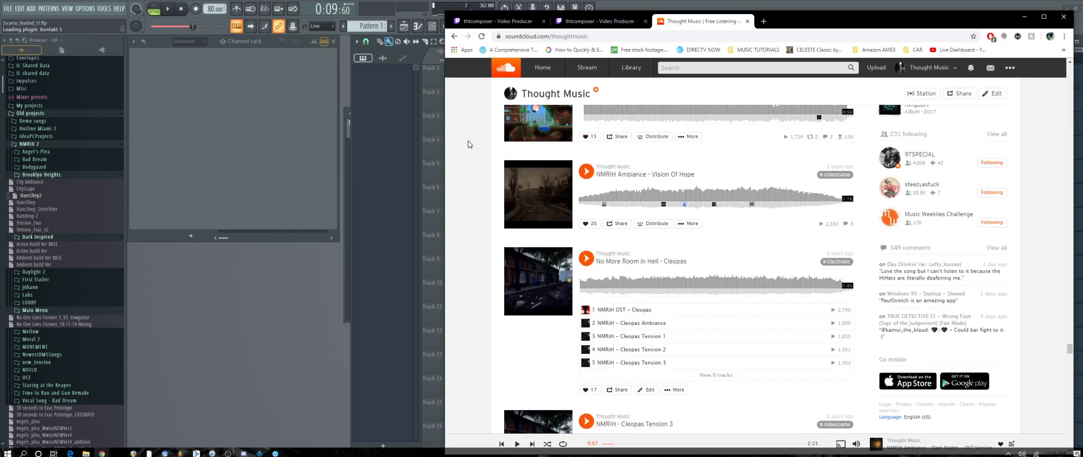
pyautogui.scroll(10, 500, 269)
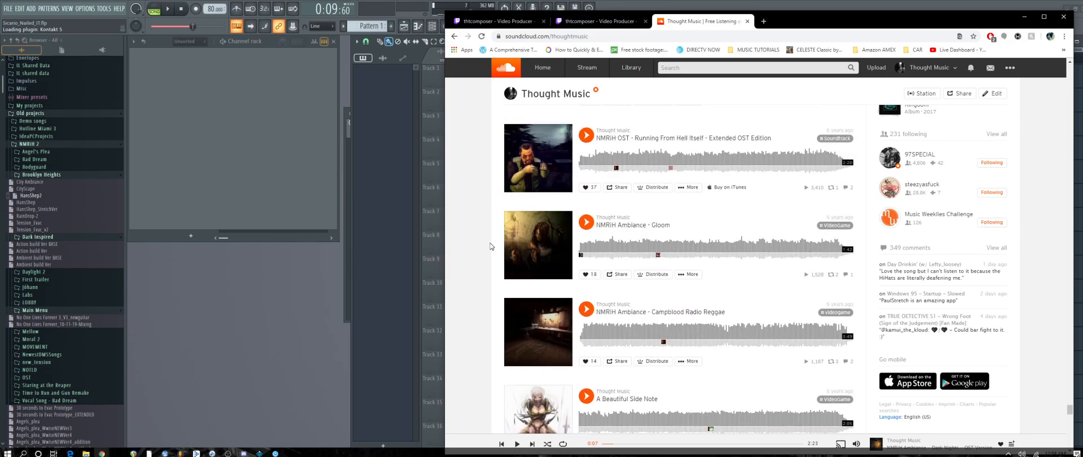
# Search the SoundCloud page for "mall", play the track NMRIH - Mall Music and look at the neighbouring tracks.
pyautogui.hotkey('ctrl', 'f')
pyautogui.write('mall')
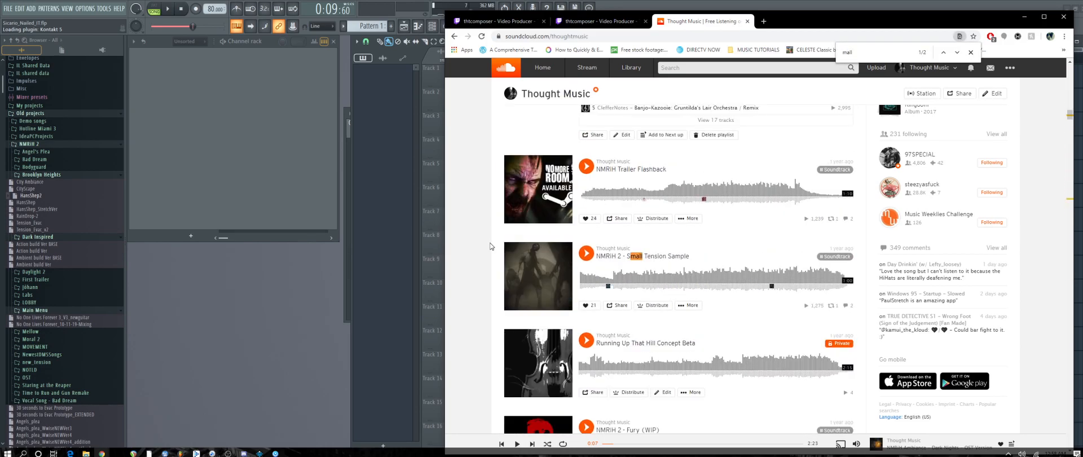
pyautogui.click(956, 52)
pyautogui.click(583, 255)
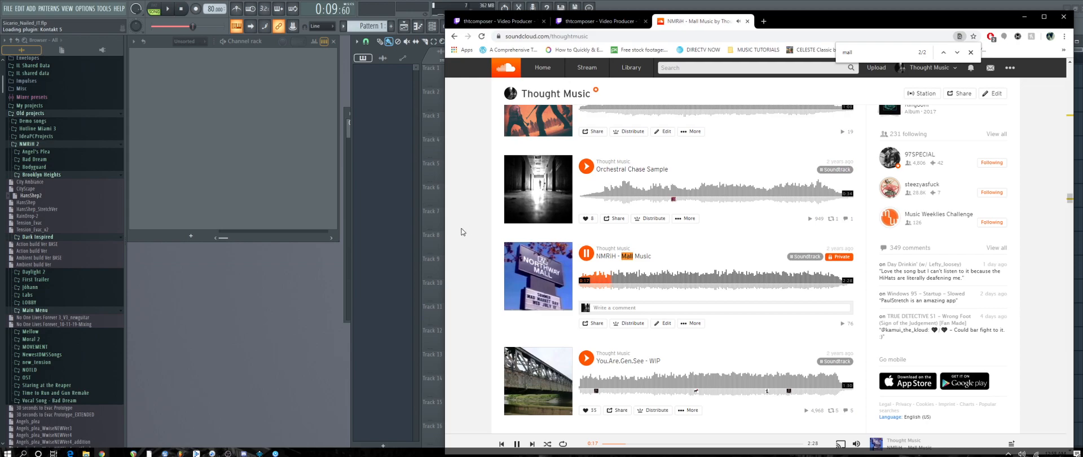
pyautogui.scroll(4, 460, 246)
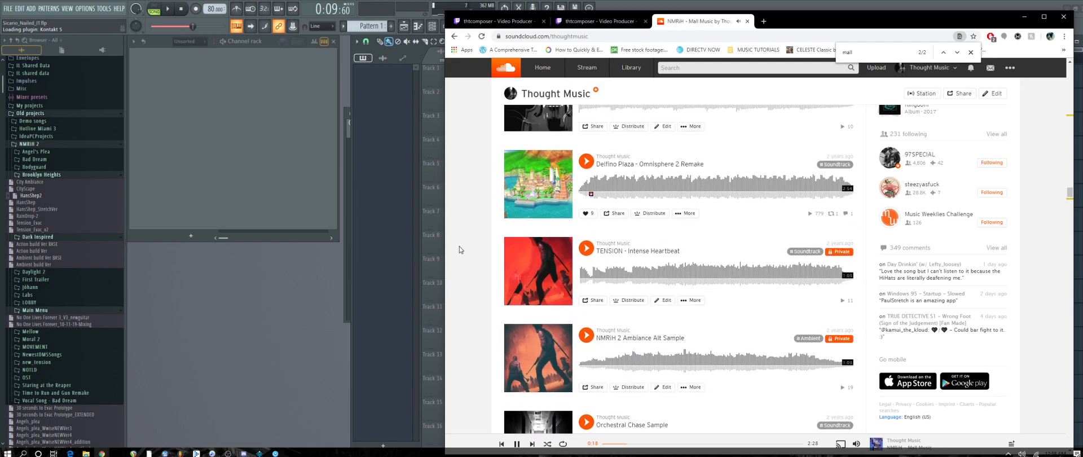
# Minimize the Chrome window and close the unresponsive FL Studio session.
pyautogui.click(371, 7)
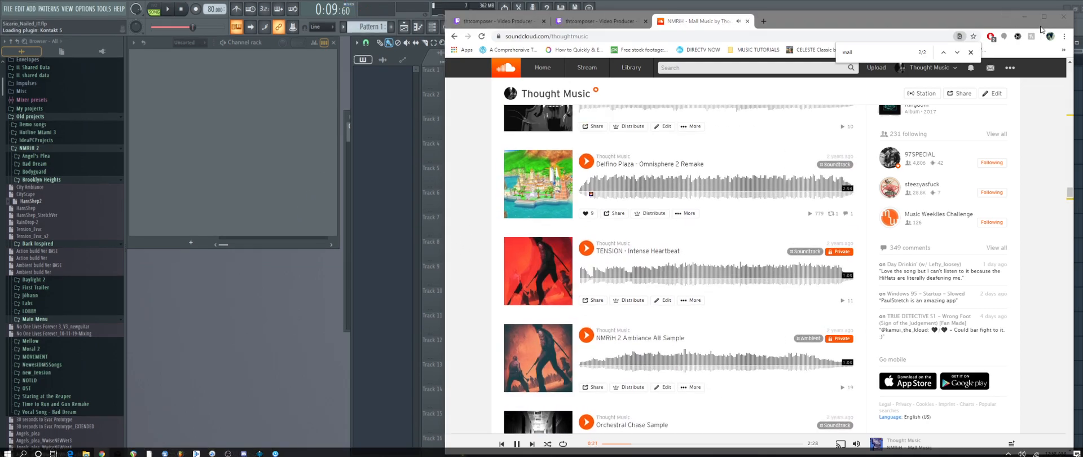
pyautogui.click(1024, 16)
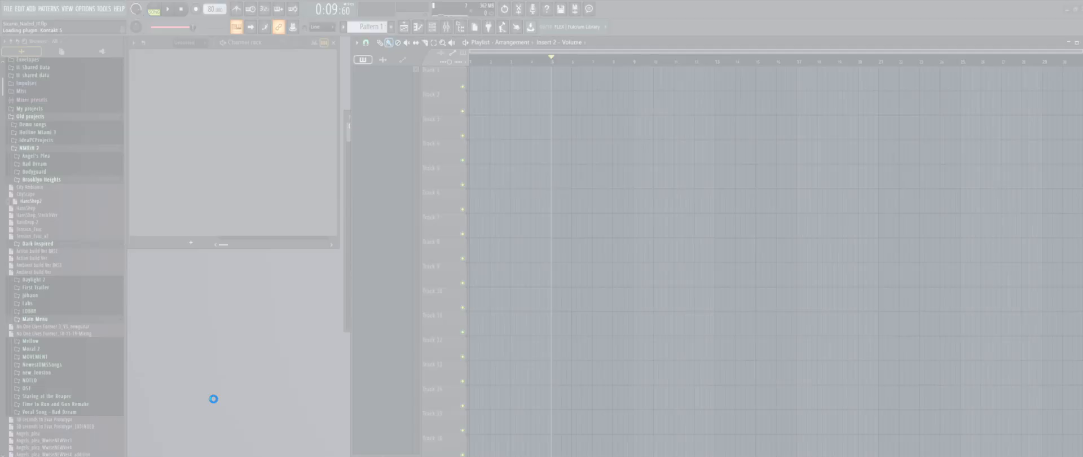
pyautogui.click(499, 244)
pyautogui.click(600, 255)
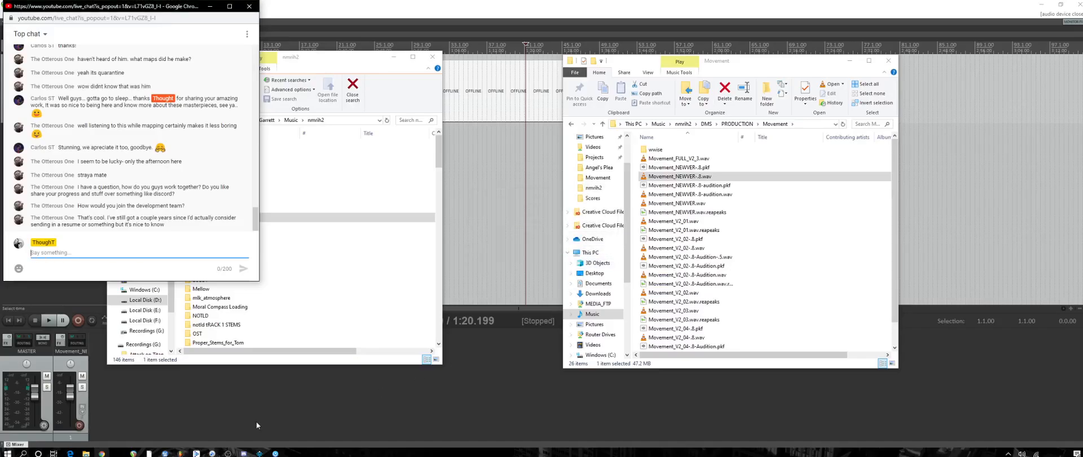
# Close REAPER without saving its unsaved project and relaunch FL Studio.
pyautogui.click(1078, 3)
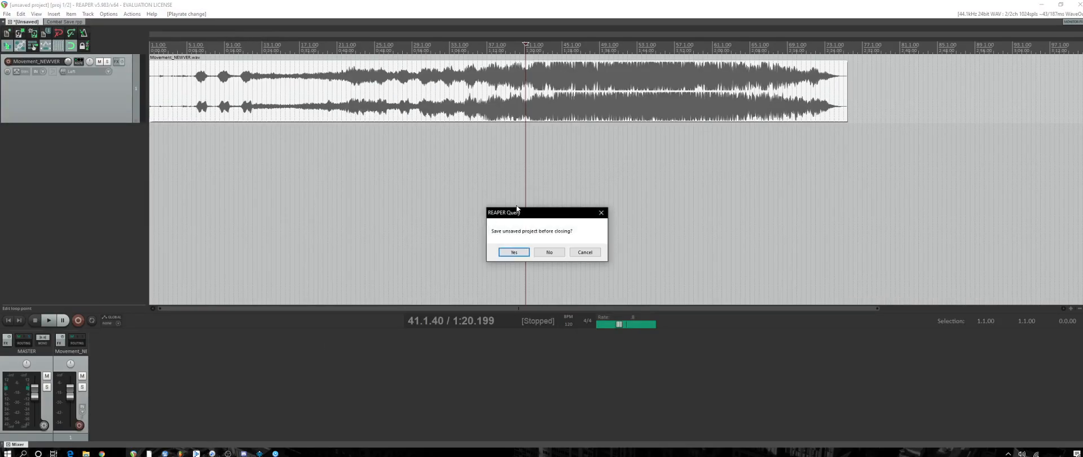
pyautogui.click(546, 253)
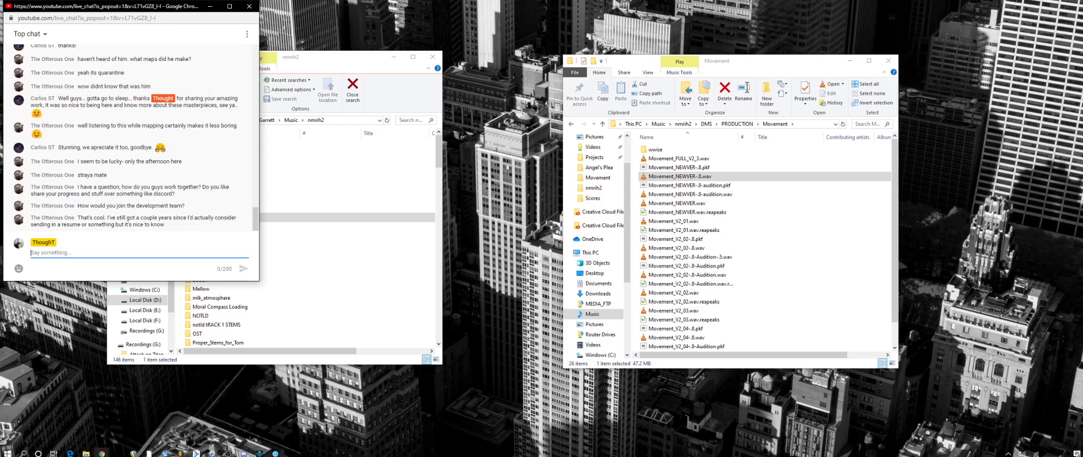
pyautogui.click(180, 454)
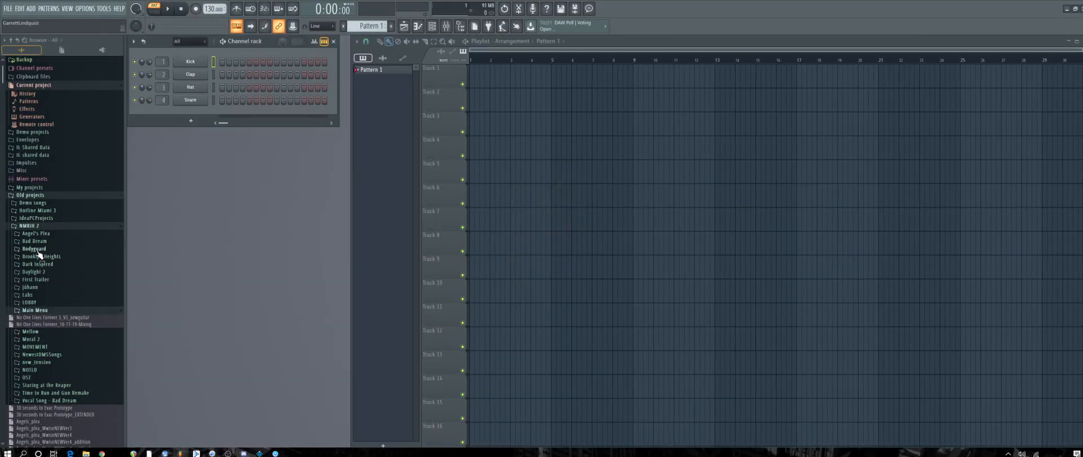
# Expand the Brooklyn Heights folder under NMRIH 2 and open the HansShop2 project.
pyautogui.scroll(-5, 68, 242)
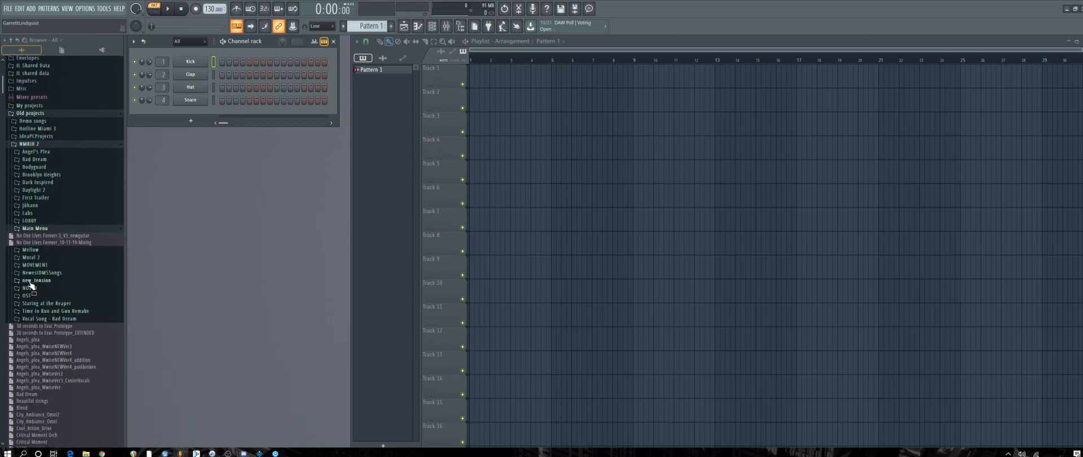
pyautogui.click(50, 175)
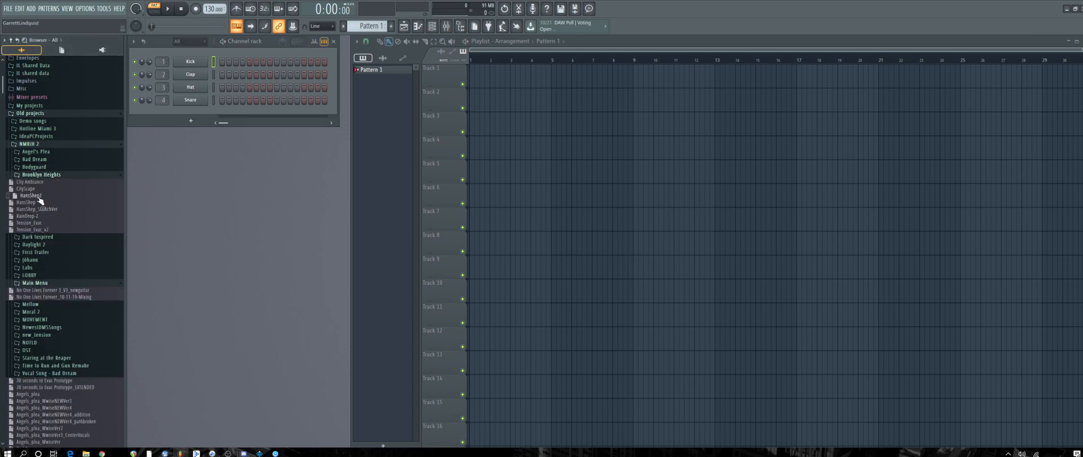
pyautogui.rightClick(51, 196)
pyautogui.click(54, 195)
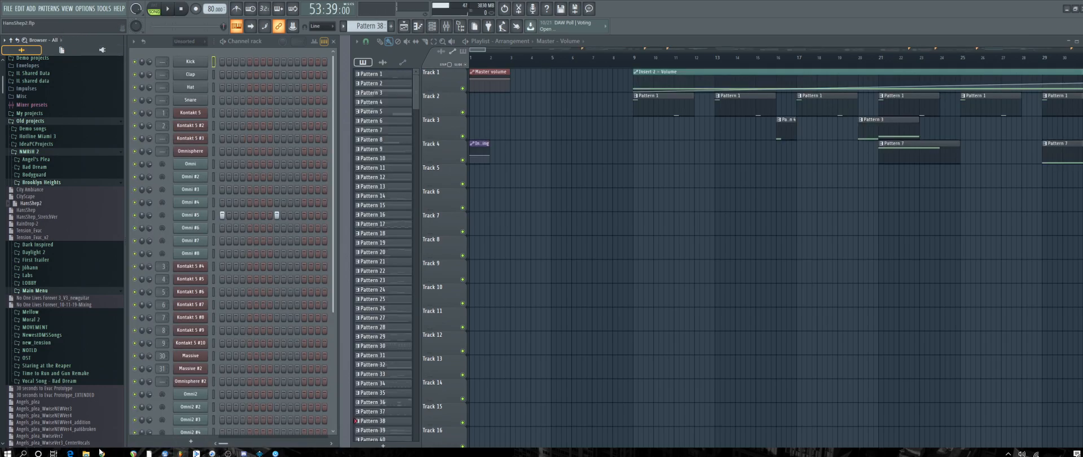
# Switch to the SoundCloud page in Chrome and pause the NMRIH - Mall Music track.
pyautogui.moveTo(102, 453)
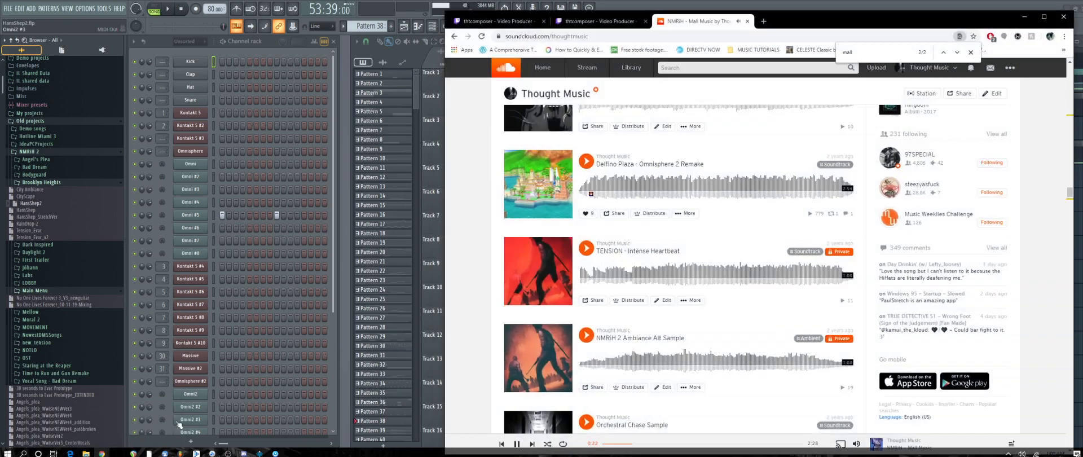
pyautogui.click(105, 423)
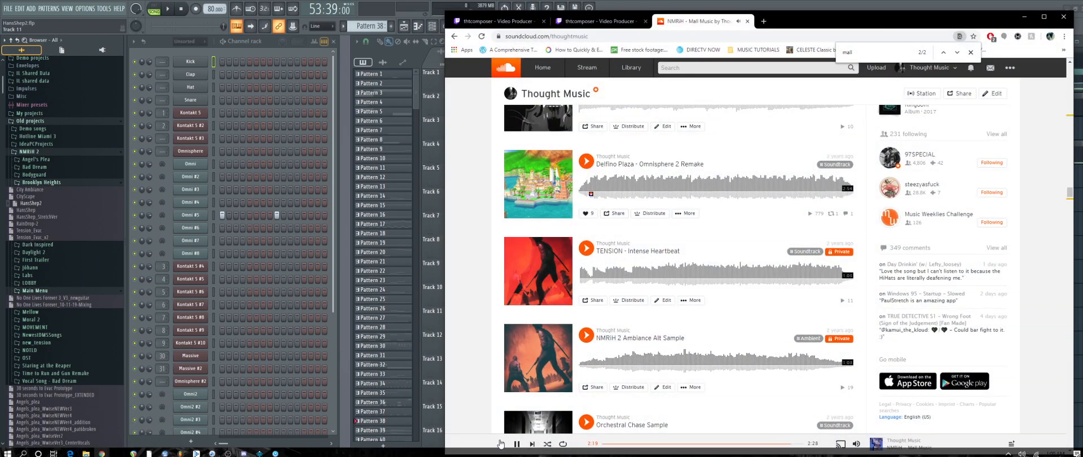
pyautogui.click(517, 444)
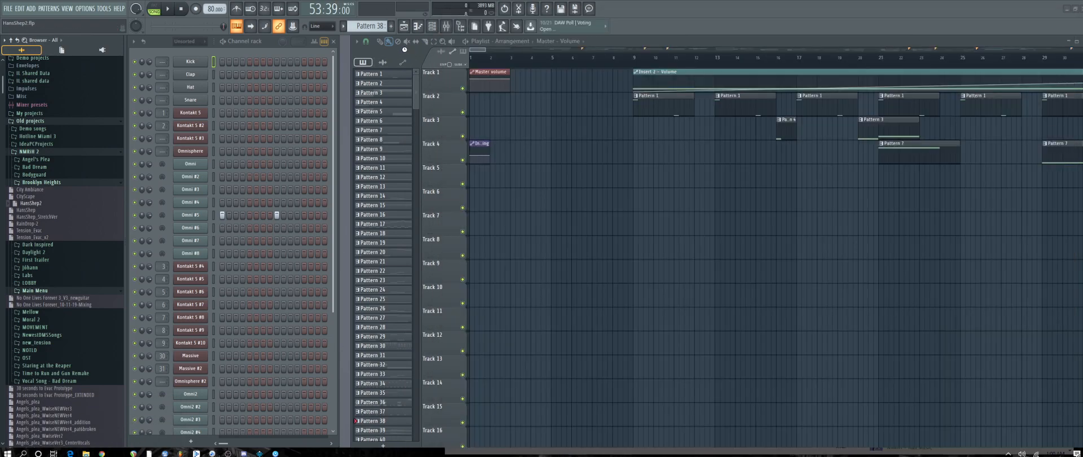
# Return to FL Studio and audition the first section of the HansShop2 arrangement at several points up to the volume peak.
pyautogui.click(396, 60)
pyautogui.press('space')
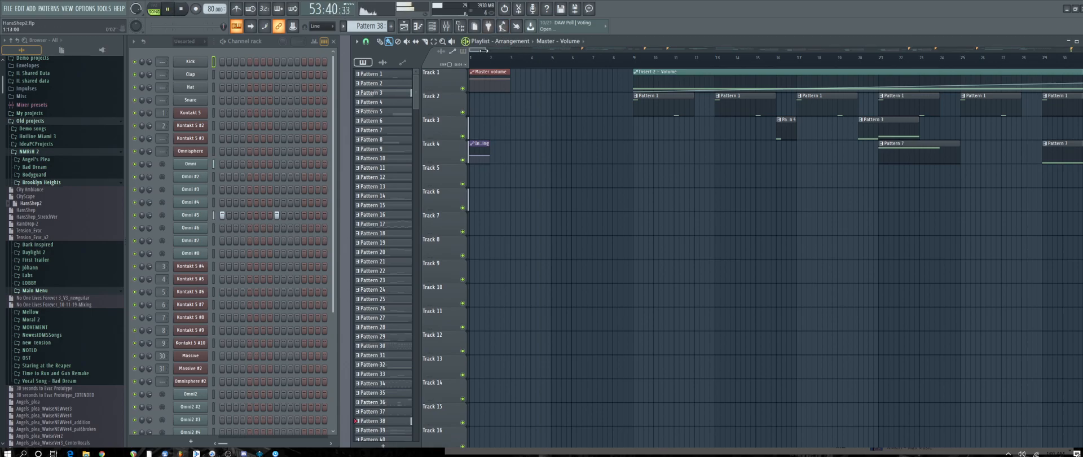
pyautogui.moveTo(484, 50); pyautogui.dragTo(498, 64)
pyautogui.click(494, 60)
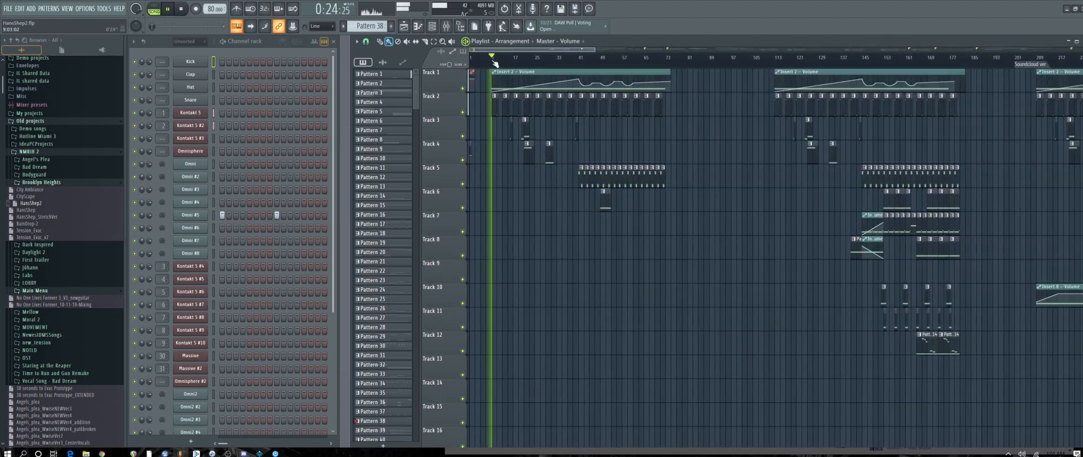
pyautogui.click(537, 59)
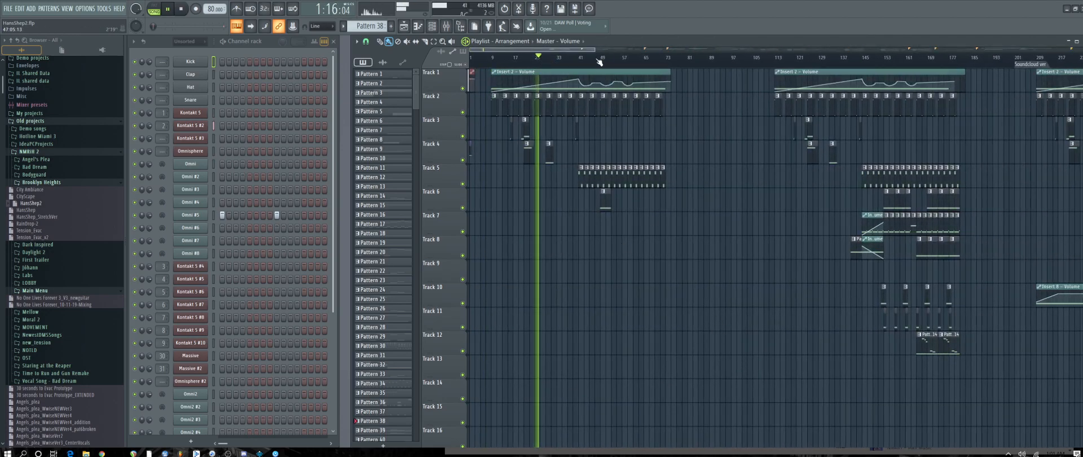
pyautogui.click(576, 60)
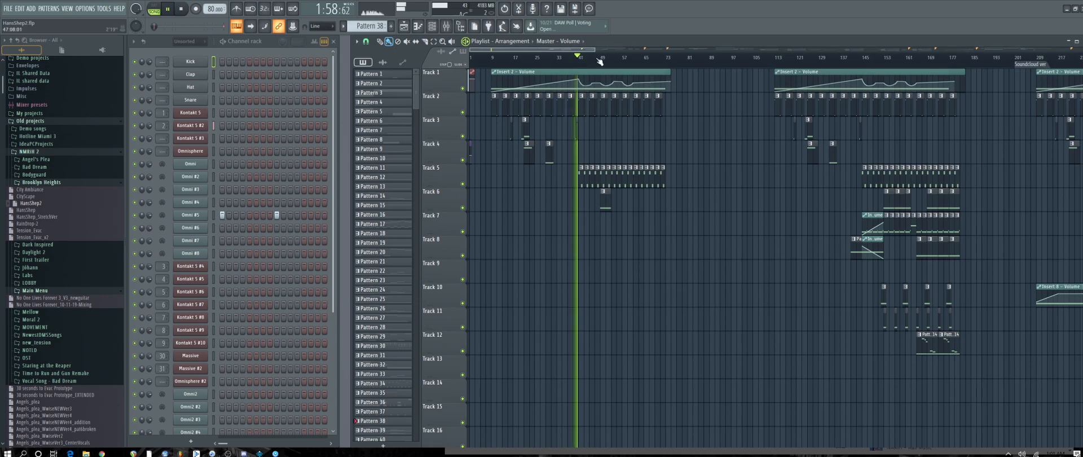
# Play the arrangement from around bar 243, then from the Fallen Camp marker.
pyautogui.moveTo(594, 51); pyautogui.dragTo(658, 83)
pyautogui.click(568, 62)
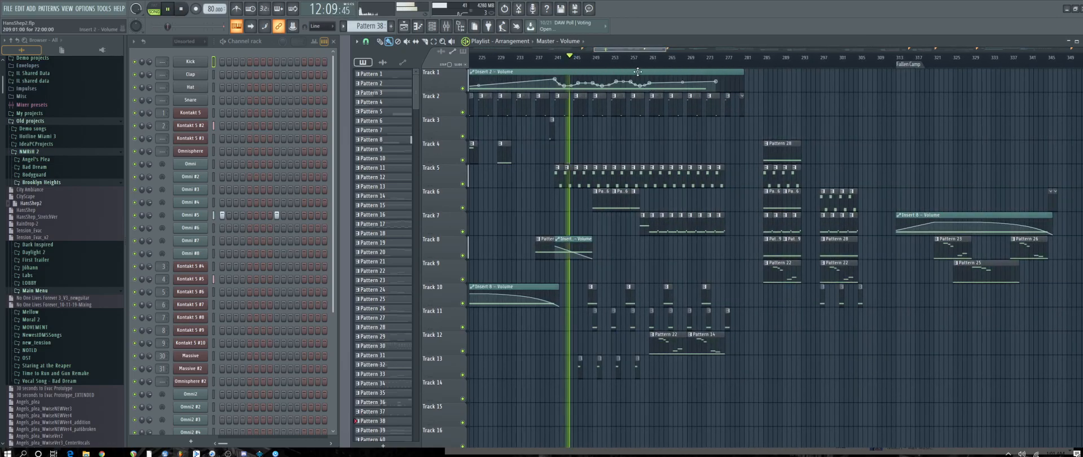
pyautogui.moveTo(616, 50); pyautogui.dragTo(666, 63)
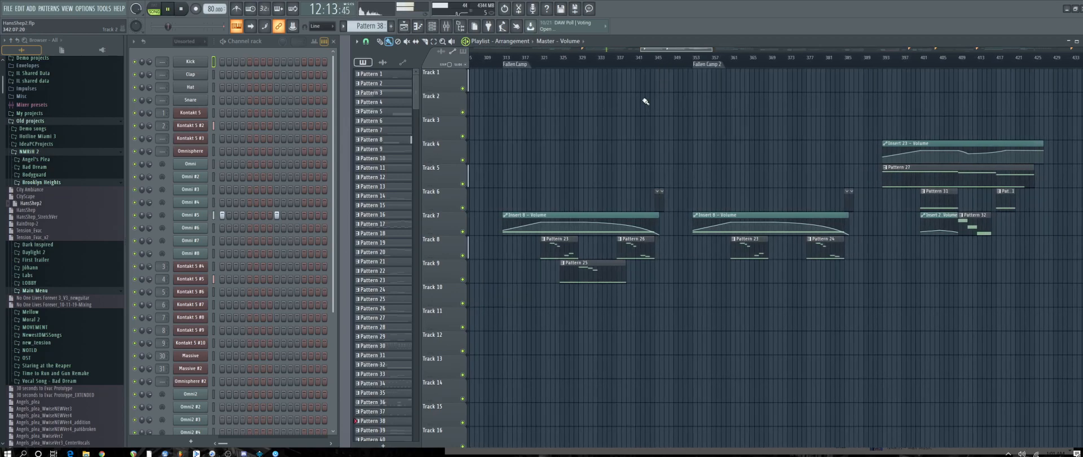
pyautogui.click(502, 58)
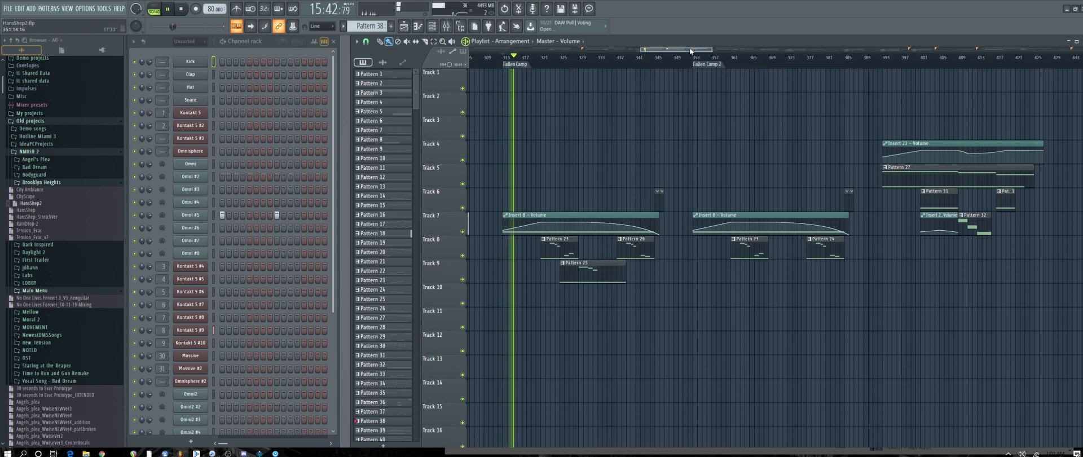
# Look over the arrangement's later sections through to its end, then return to the Fallen Camp sections.
pyautogui.moveTo(711, 49); pyautogui.dragTo(963, 67)
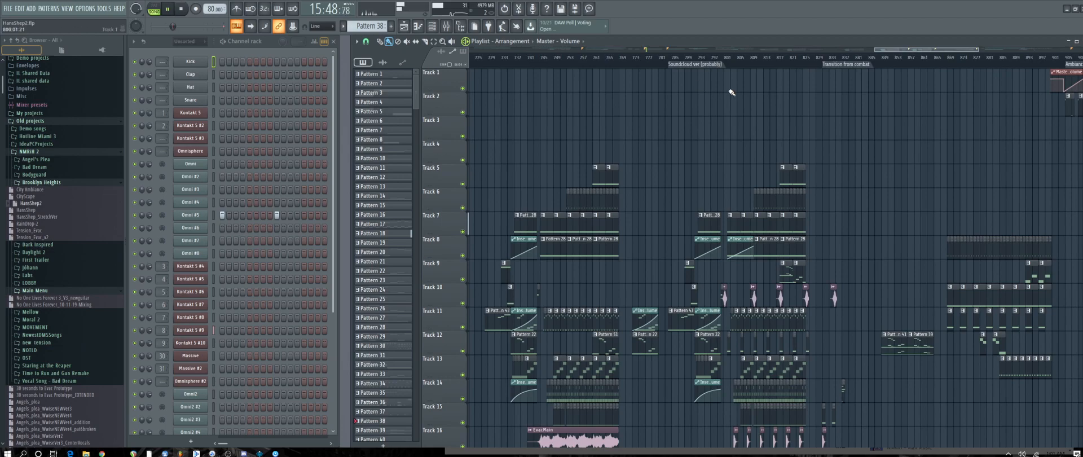
pyautogui.moveTo(884, 54); pyautogui.dragTo(1080, 99)
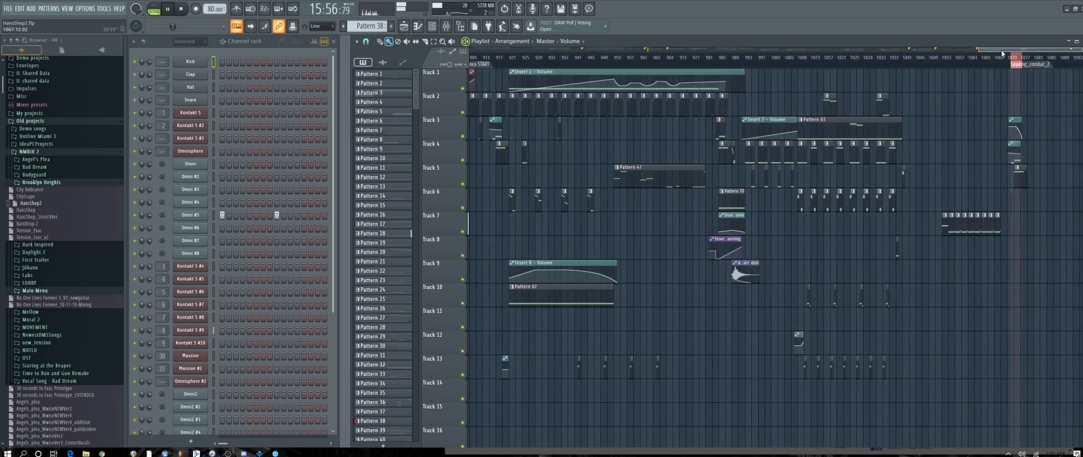
pyautogui.moveTo(1026, 49); pyautogui.dragTo(676, 88)
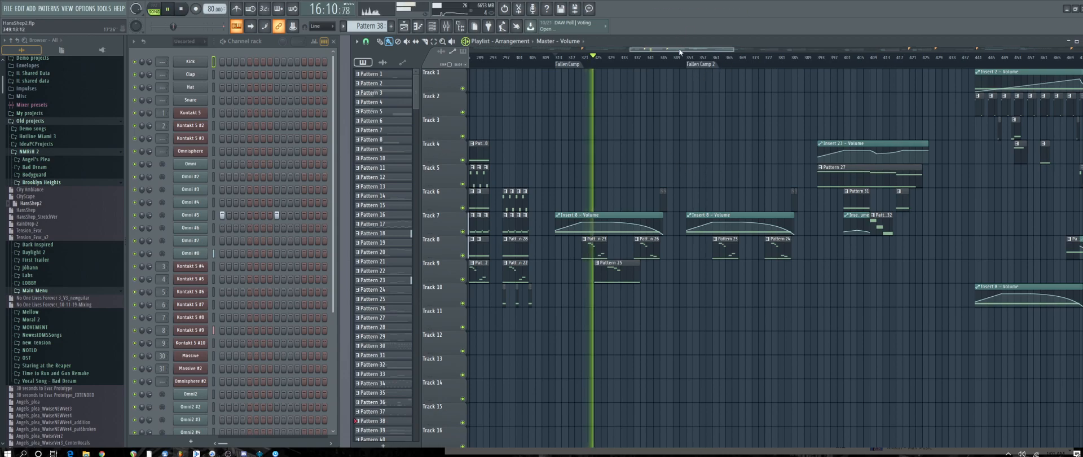
pyautogui.moveTo(680, 51); pyautogui.dragTo(689, 50)
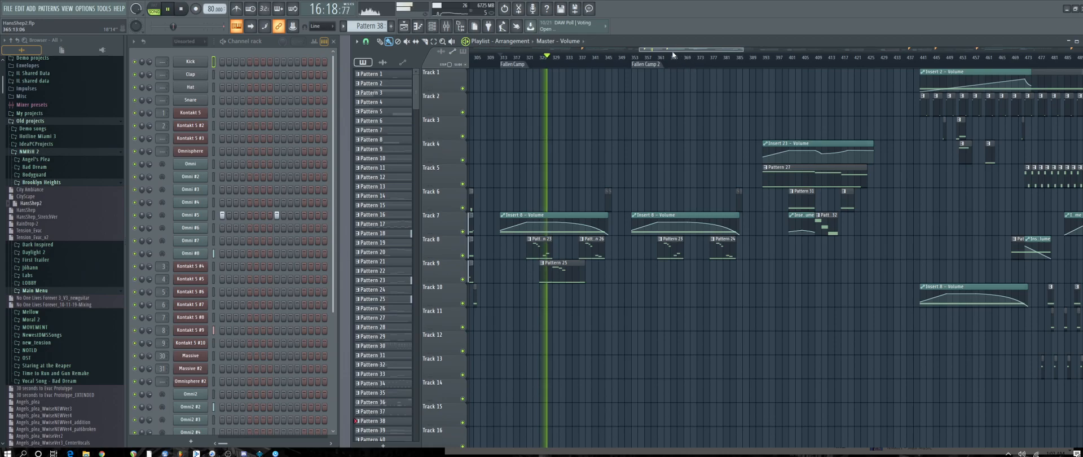
# Check the sections around Ambiance START and the arrangement's end, then play the short Pattern 28 section before Fallen Camp.
pyautogui.moveTo(669, 50); pyautogui.dragTo(1033, 75)
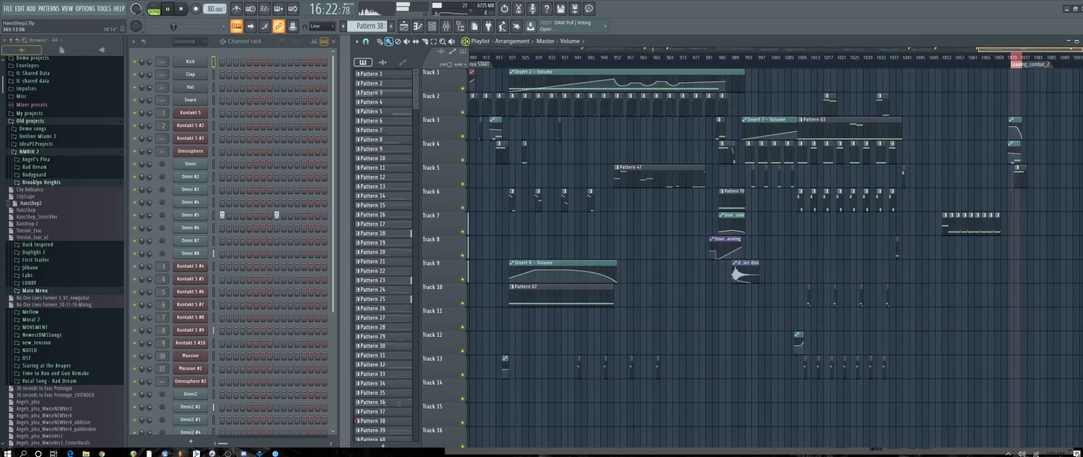
pyautogui.hscroll(-10, 892, 82)
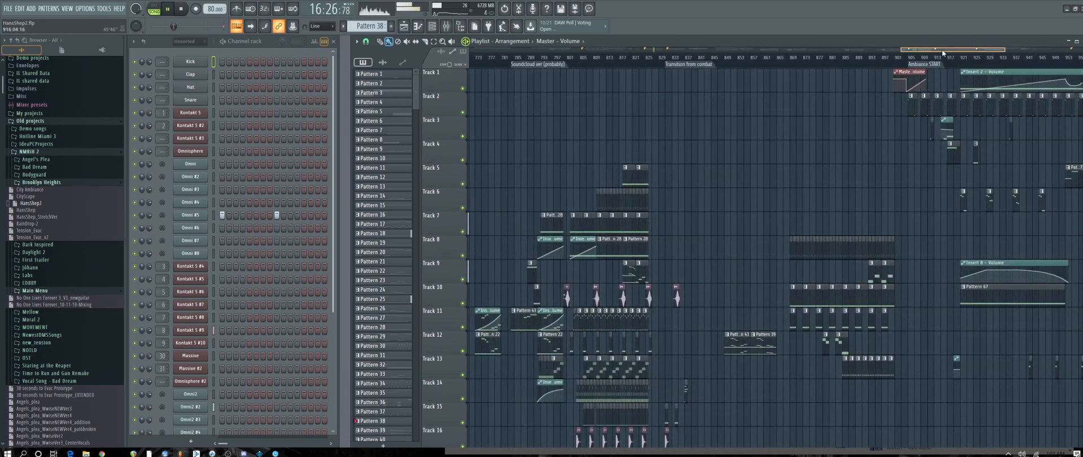
pyautogui.moveTo(943, 52); pyautogui.dragTo(551, 51)
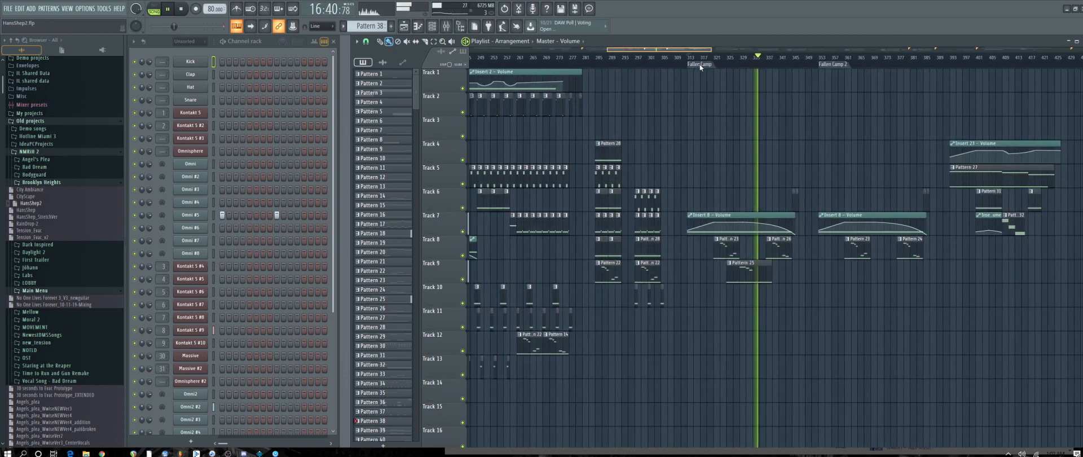
pyautogui.click(600, 59)
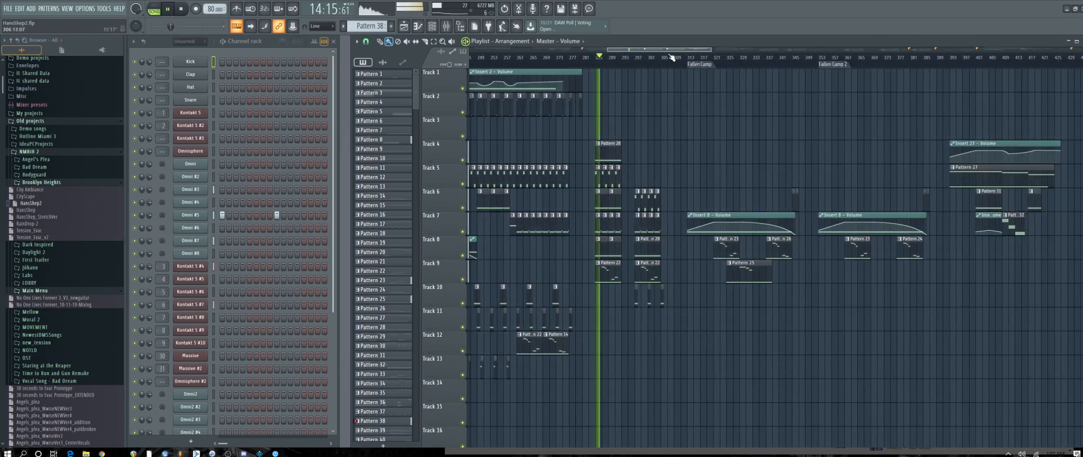
# Stop playback and open Pattern 22's Kontakt 5 #7 notes in the piano roll with playback set to pattern mode.
pyautogui.moveTo(666, 52); pyautogui.dragTo(651, 95)
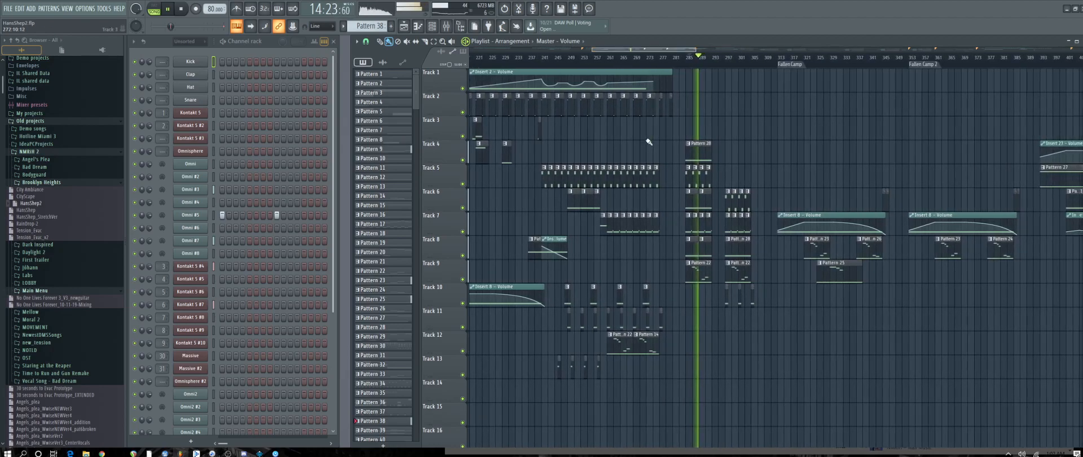
pyautogui.press('space')
pyautogui.click(704, 275)
pyautogui.doubleClick(705, 276)
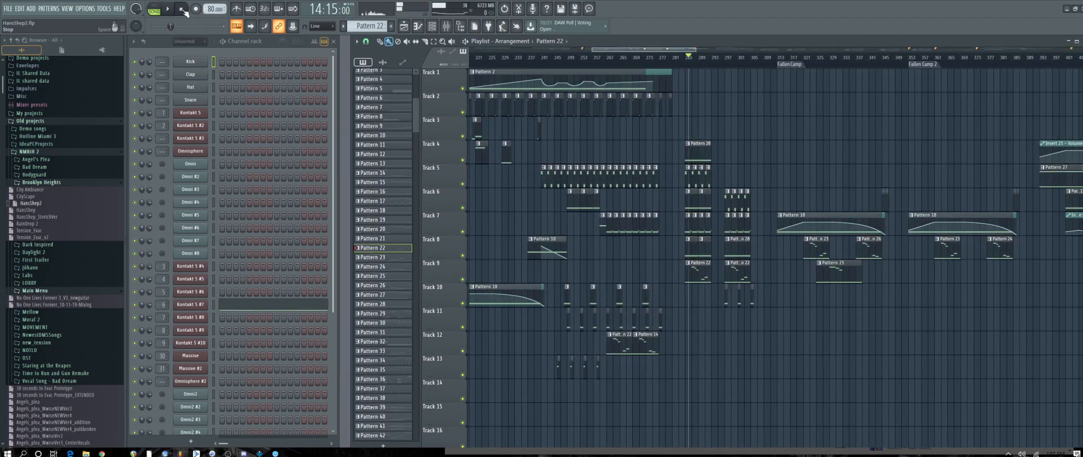
pyautogui.click(156, 7)
pyautogui.click(287, 307)
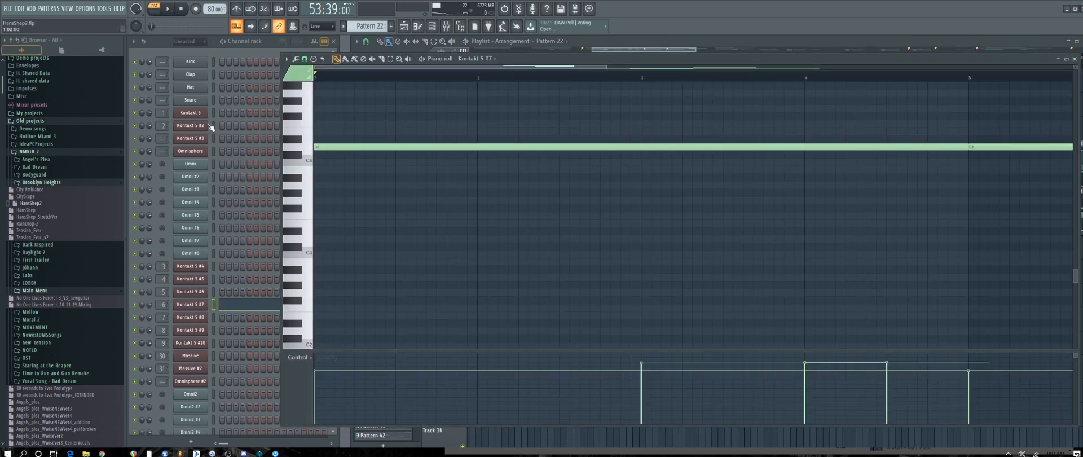
# Play Pattern 22 alone while looking over its Kontakt 5 #7 notes, then close the piano roll.
pyautogui.click(168, 9)
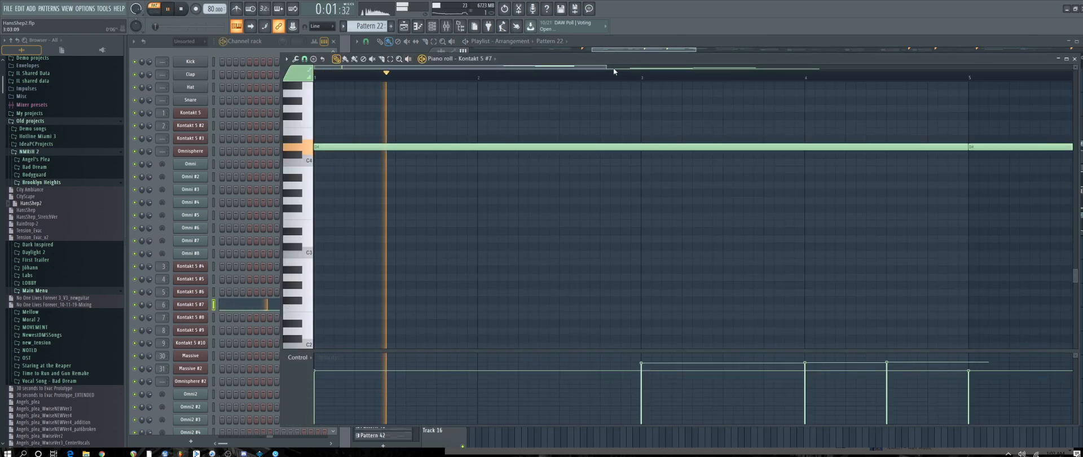
pyautogui.scroll(-3, 902, 127)
pyautogui.scroll(5, 944, 186)
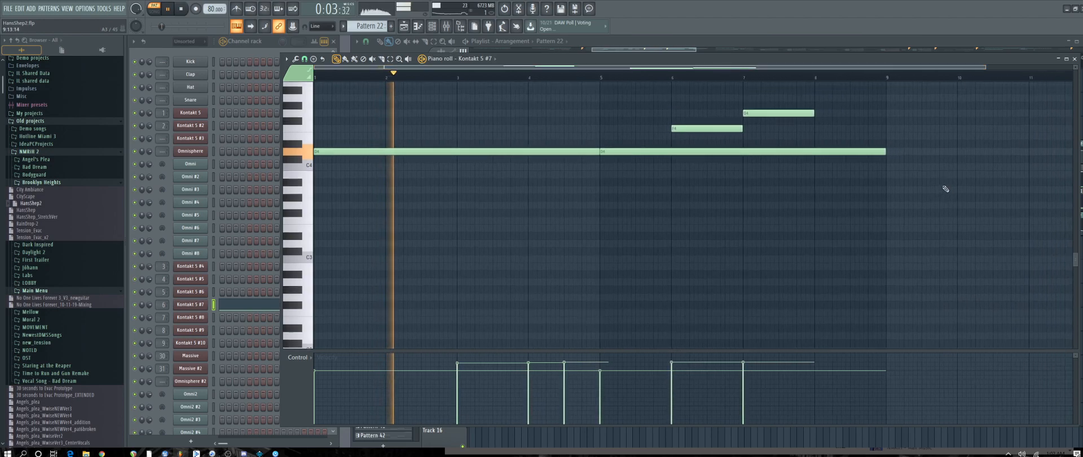
pyautogui.scroll(3, 942, 184)
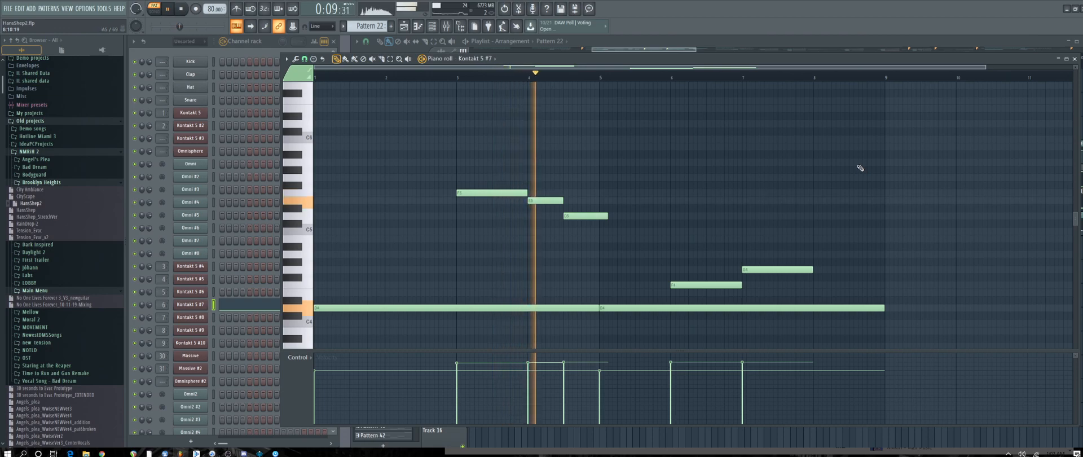
pyautogui.click(1075, 58)
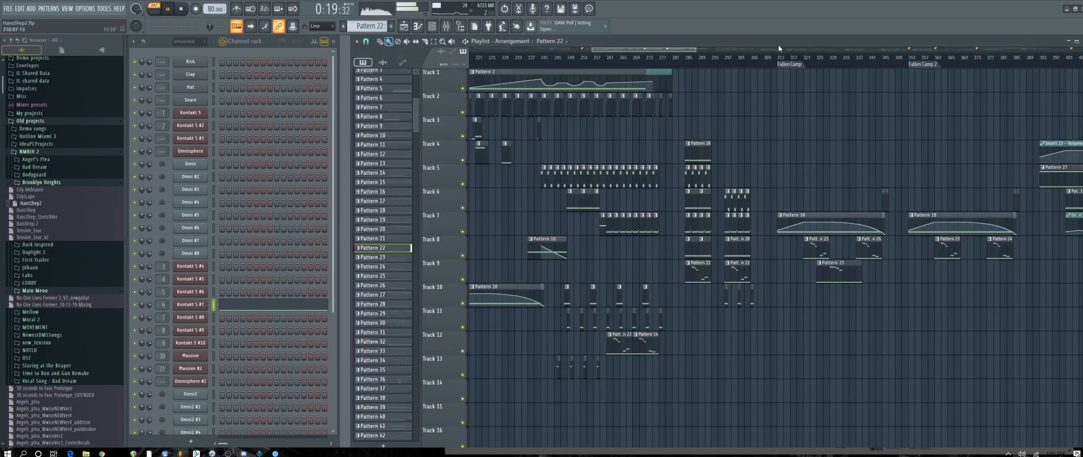
# Stop the pattern and play the arrangement's later section at the EvacMain audio clip.
pyautogui.moveTo(683, 50); pyautogui.dragTo(861, 109)
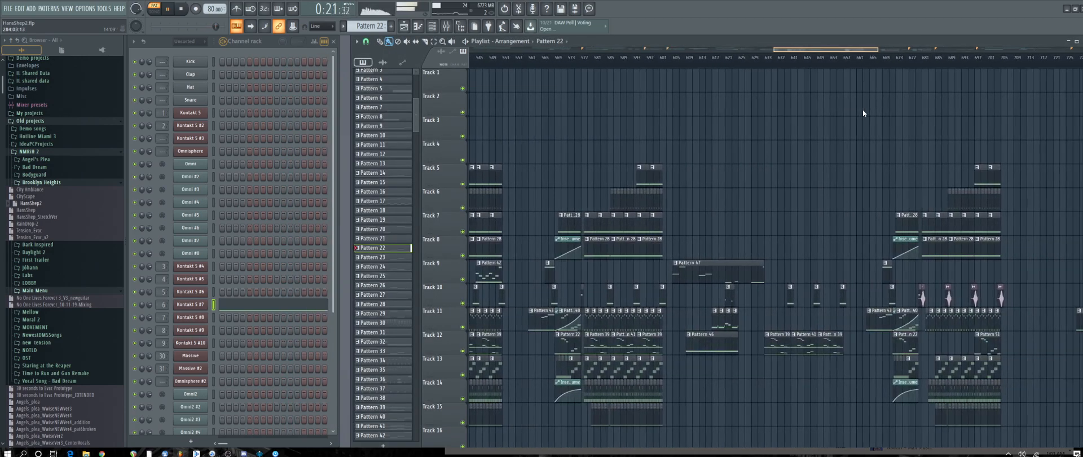
pyautogui.press('space')
pyautogui.scroll(-3, 818, 169)
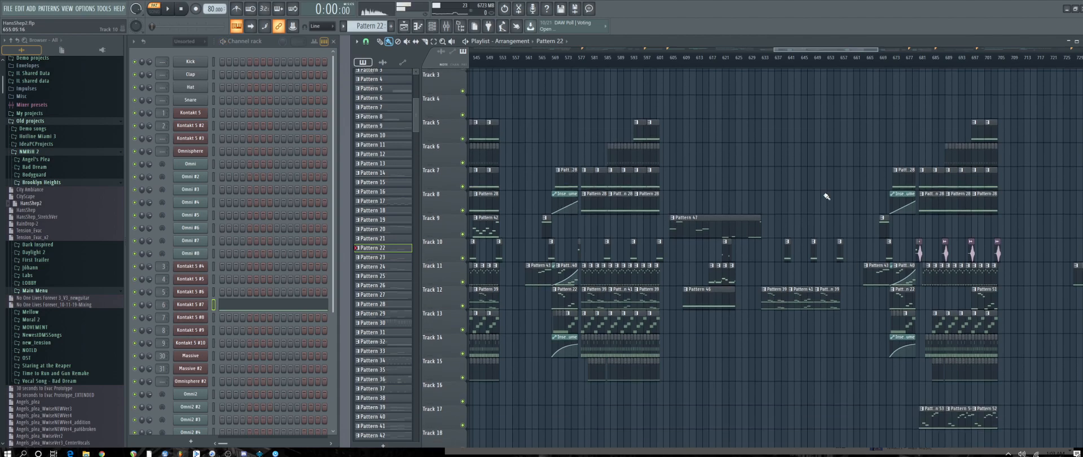
pyautogui.moveTo(813, 52); pyautogui.dragTo(888, 74)
pyautogui.scroll(-2, 758, 242)
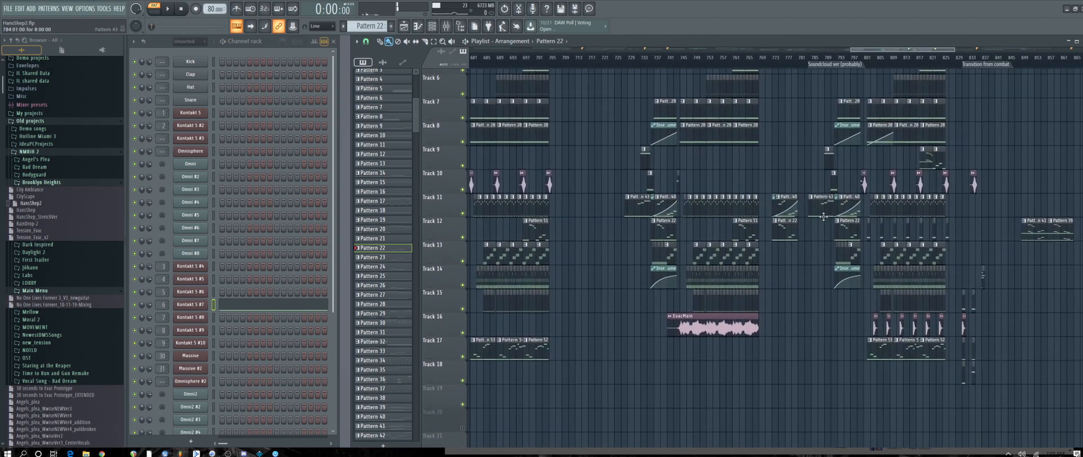
pyautogui.scroll(4, 738, 279)
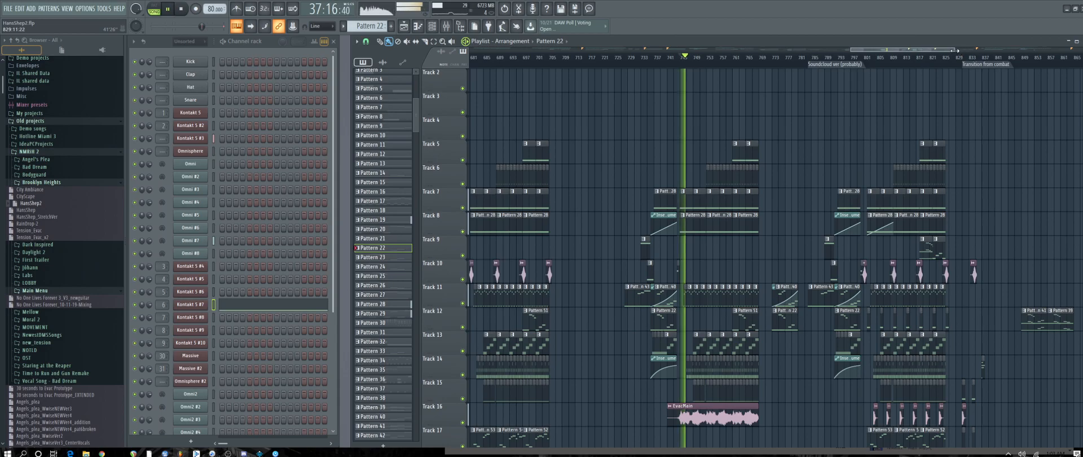
pyautogui.moveTo(954, 50); pyautogui.dragTo(926, 50)
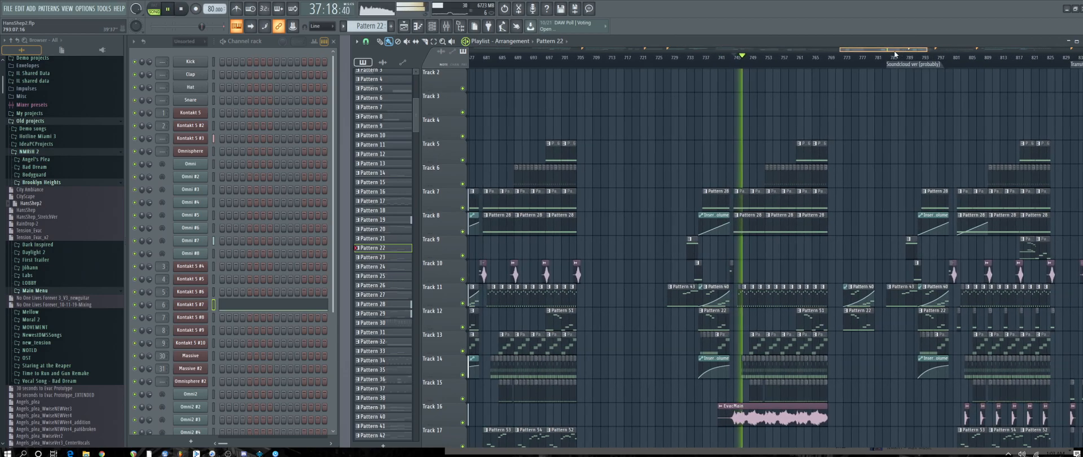
pyautogui.moveTo(840, 49); pyautogui.dragTo(897, 58)
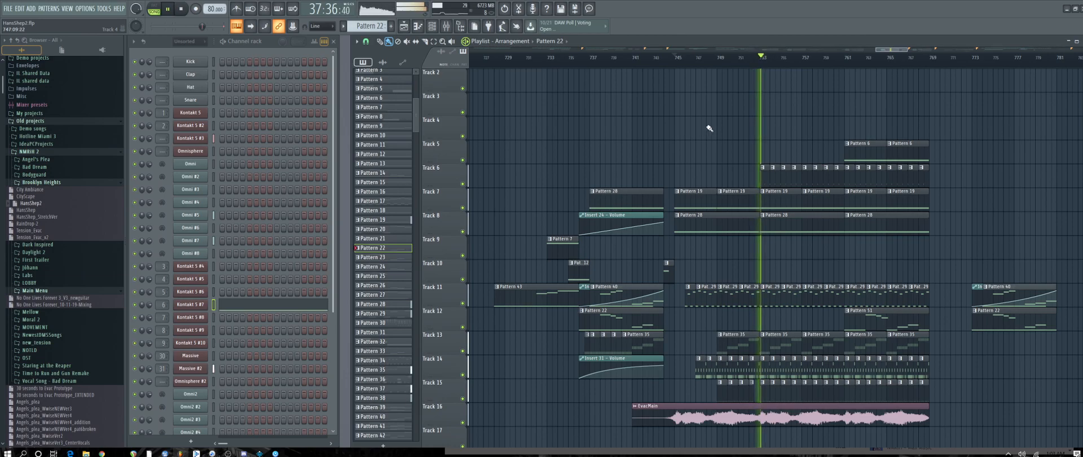
# Look over the arrangement past Ambiance START to its end, return to its beginning and stop playback.
pyautogui.moveTo(907, 49); pyautogui.dragTo(1048, 49)
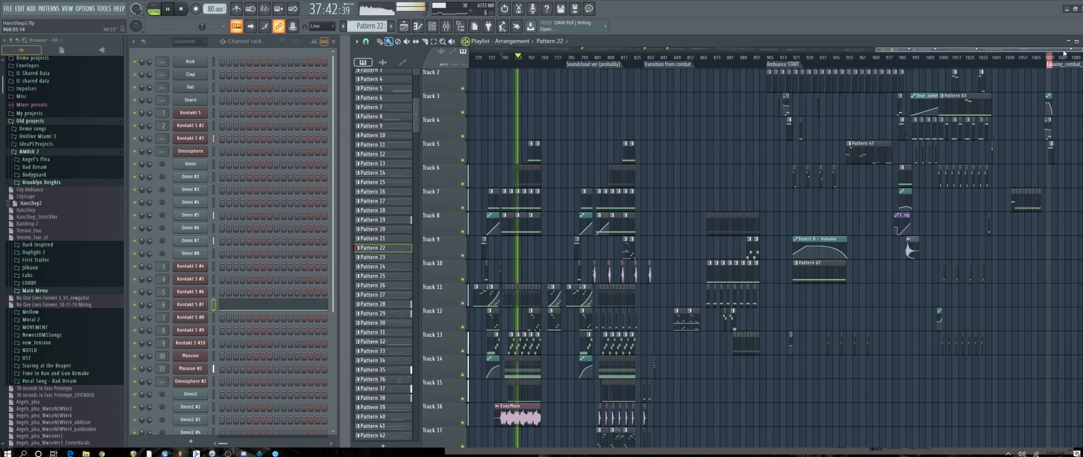
pyautogui.moveTo(1077, 48); pyautogui.dragTo(96, 235)
pyautogui.press('space')
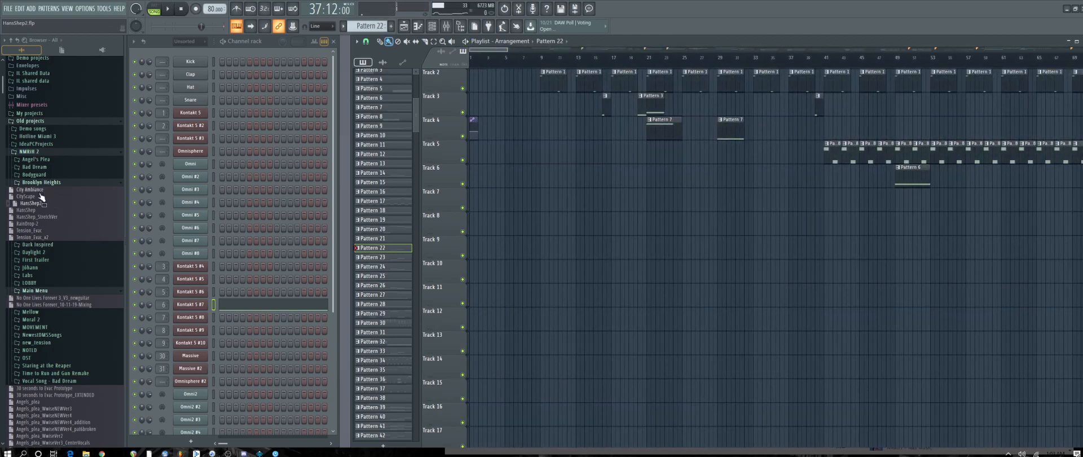
# Scan the old project files in the browser and peek into the first NMRIH 2 subfolders, including Angel's Plea.
pyautogui.scroll(-1, 41, 228)
pyautogui.scroll(-15, 41, 228)
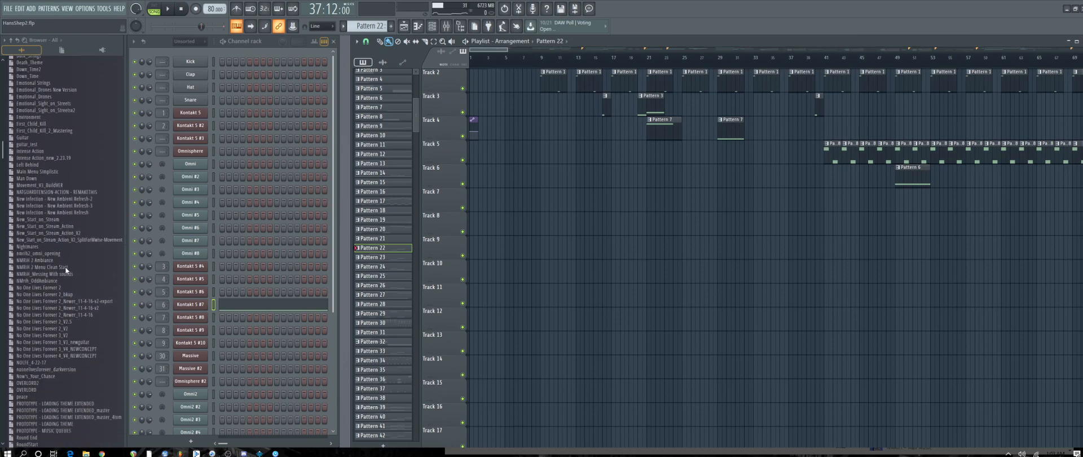
pyautogui.scroll(12, 72, 273)
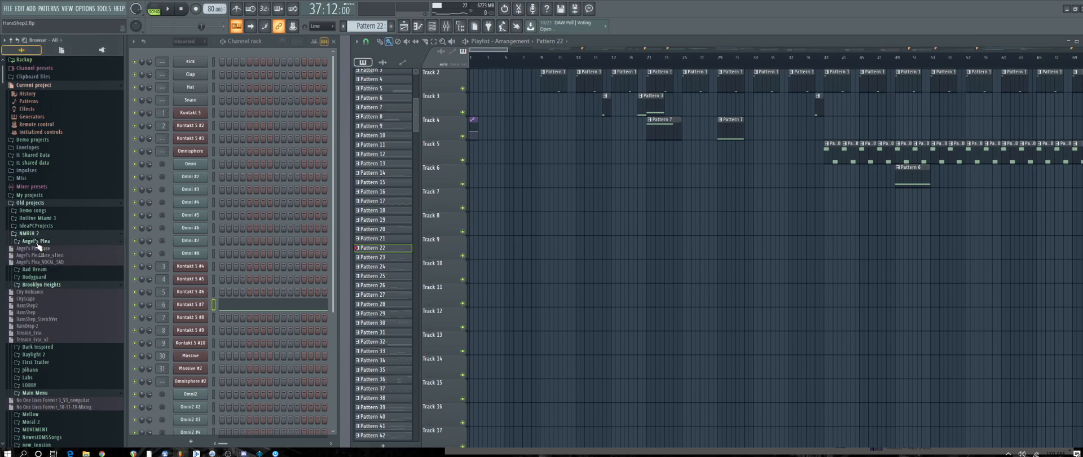
pyautogui.click(47, 249)
pyautogui.click(48, 250)
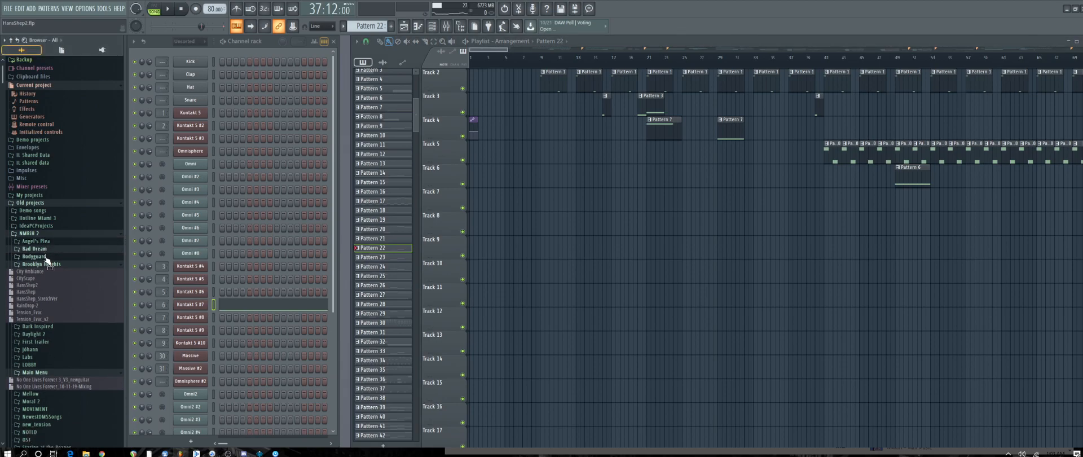
pyautogui.click(55, 265)
pyautogui.click(55, 268)
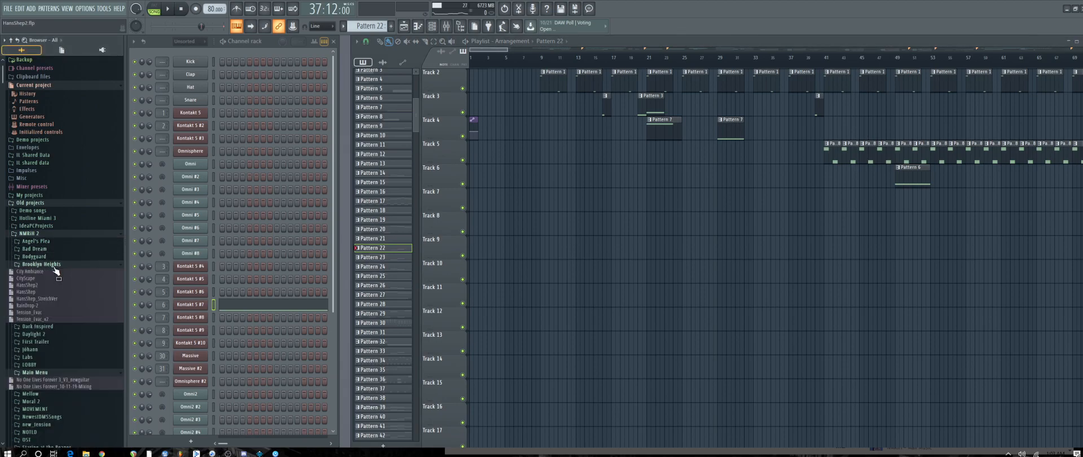
# Look through the First Trailer folder with its Ambiance Ver and Last Standing Version subfolders, then collapse it.
pyautogui.scroll(-4, 55, 271)
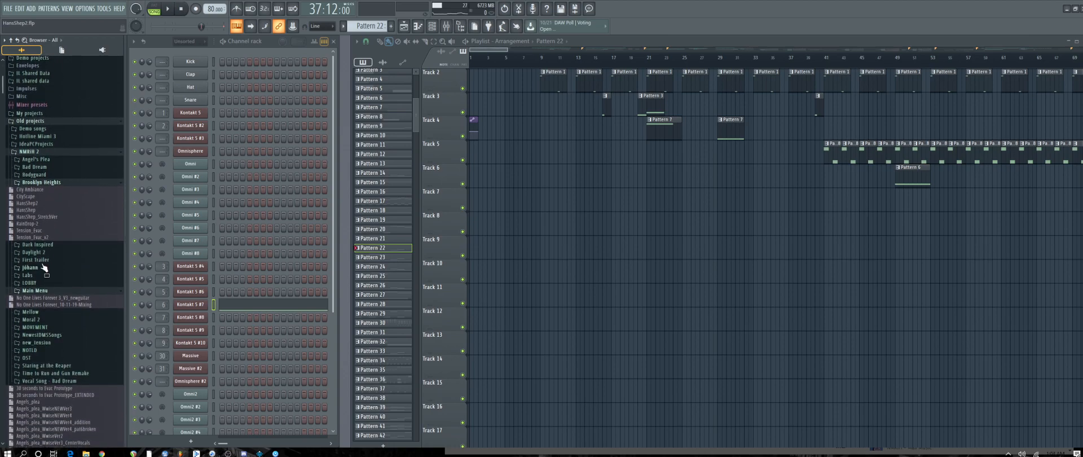
pyautogui.click(43, 271)
pyautogui.click(43, 268)
pyautogui.click(51, 261)
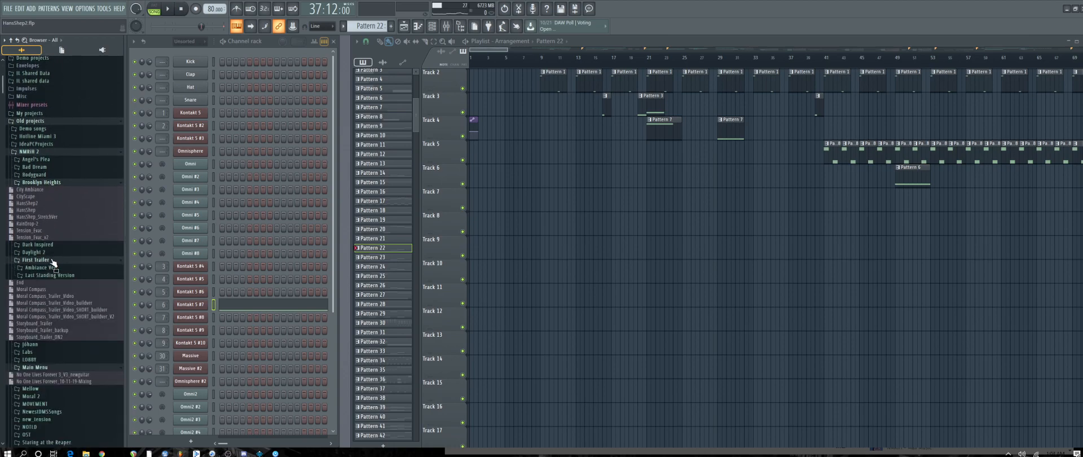
pyautogui.click(50, 269)
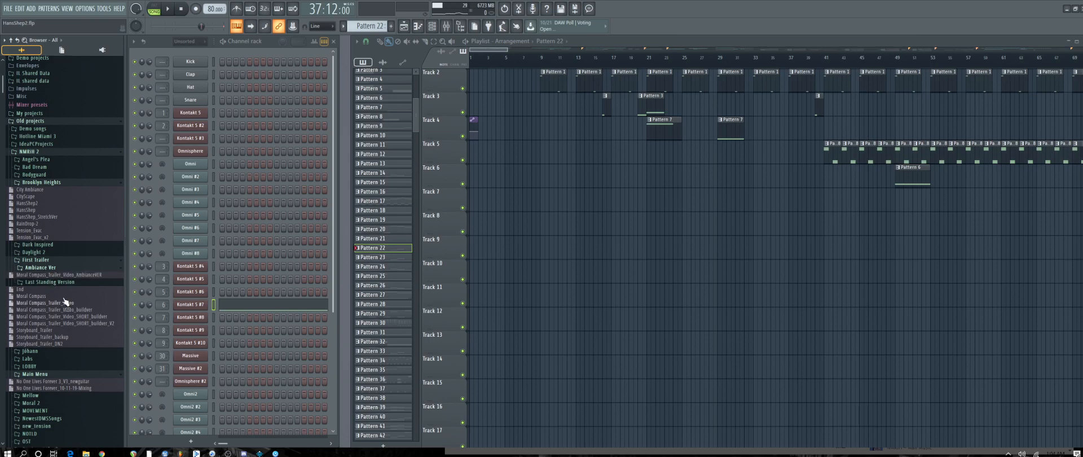
pyautogui.click(56, 283)
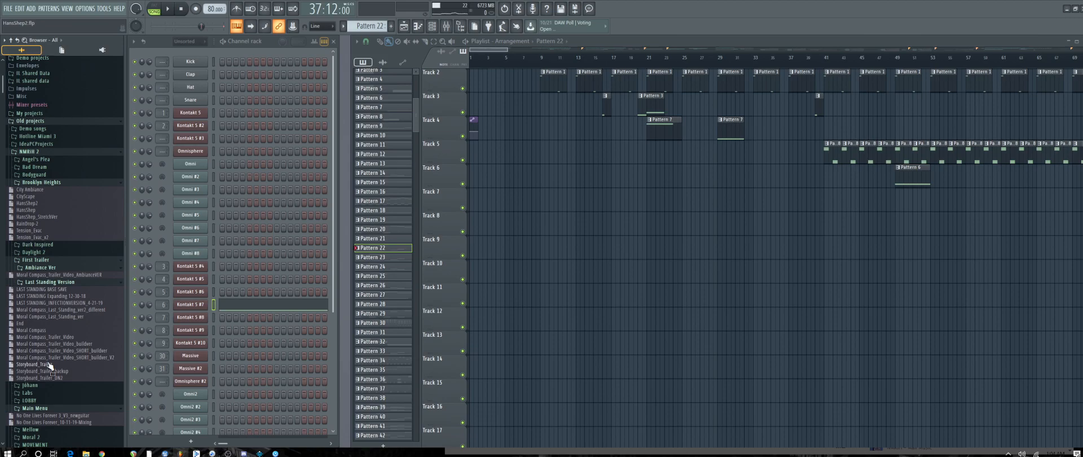
pyautogui.click(24, 282)
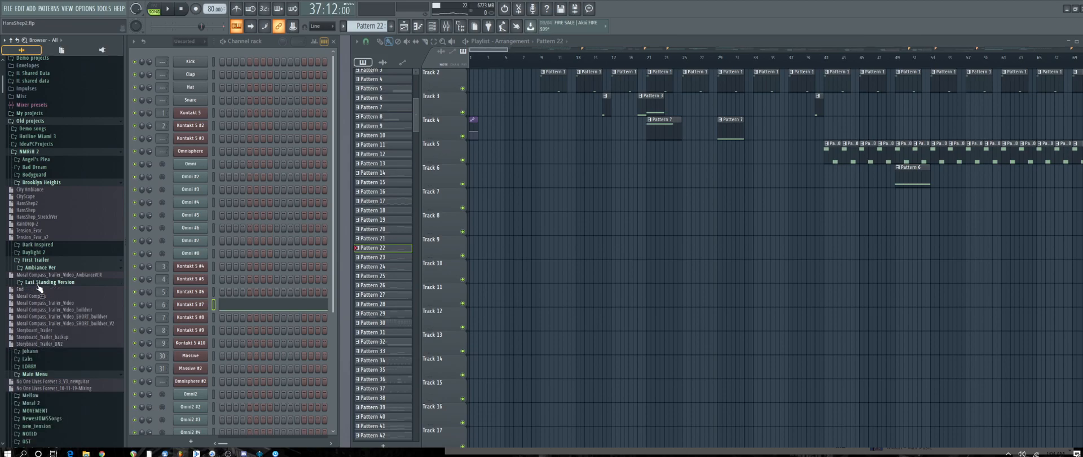
pyautogui.click(38, 282)
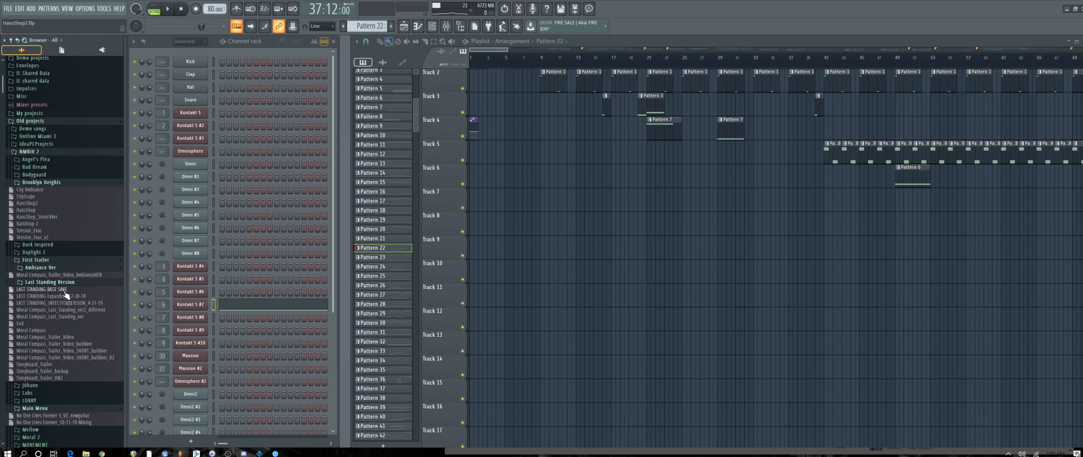
pyautogui.click(40, 261)
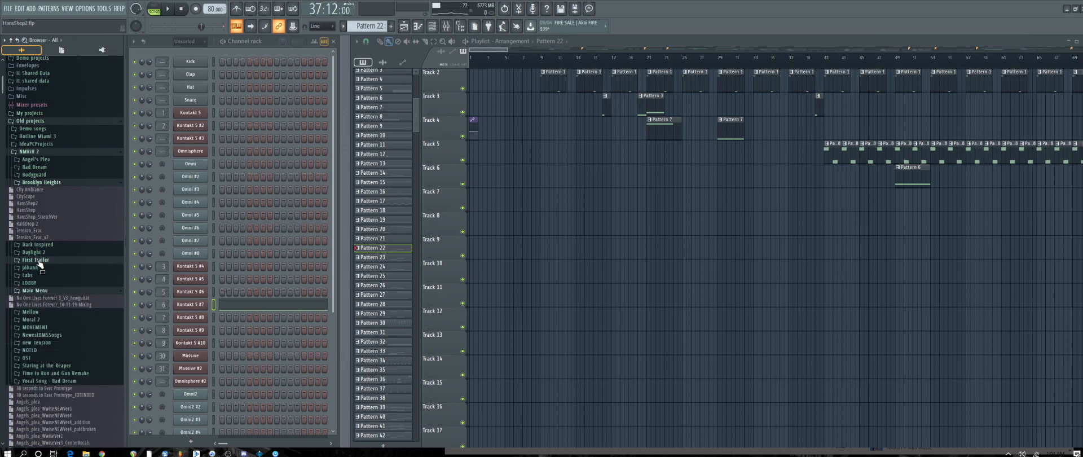
# Play the arrangement from around bar 570, through the volume build-up into the Pattern 19 section.
pyautogui.moveTo(510, 51); pyautogui.dragTo(1080, 113)
pyautogui.moveTo(853, 91); pyautogui.dragTo(855, 90)
pyautogui.moveTo(902, 51); pyautogui.dragTo(720, 53)
pyautogui.click(796, 63)
pyautogui.press('space')
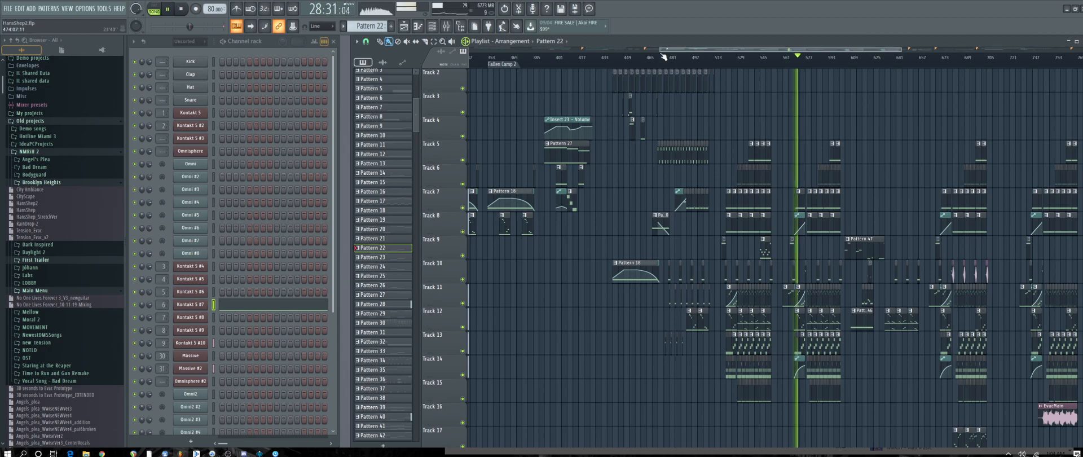
pyautogui.moveTo(659, 51); pyautogui.dragTo(844, 57)
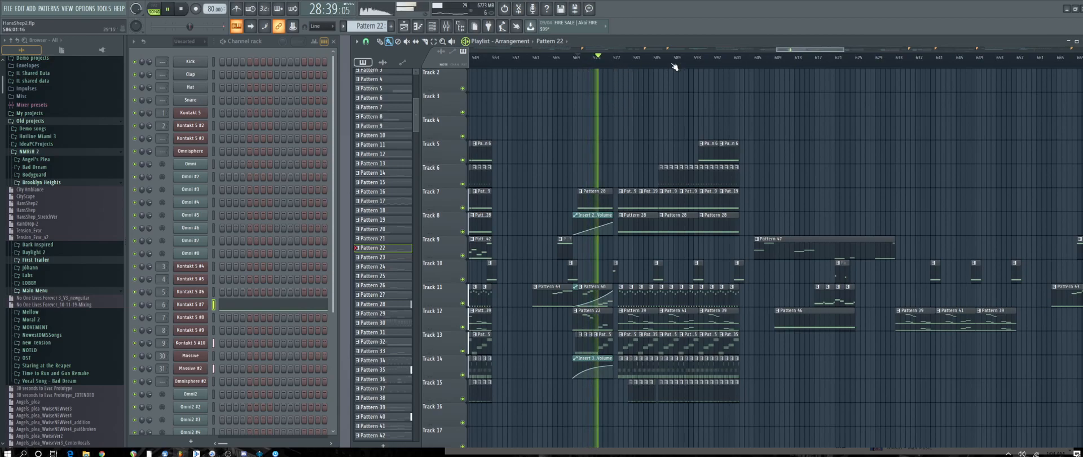
pyautogui.moveTo(843, 49); pyautogui.dragTo(799, 50)
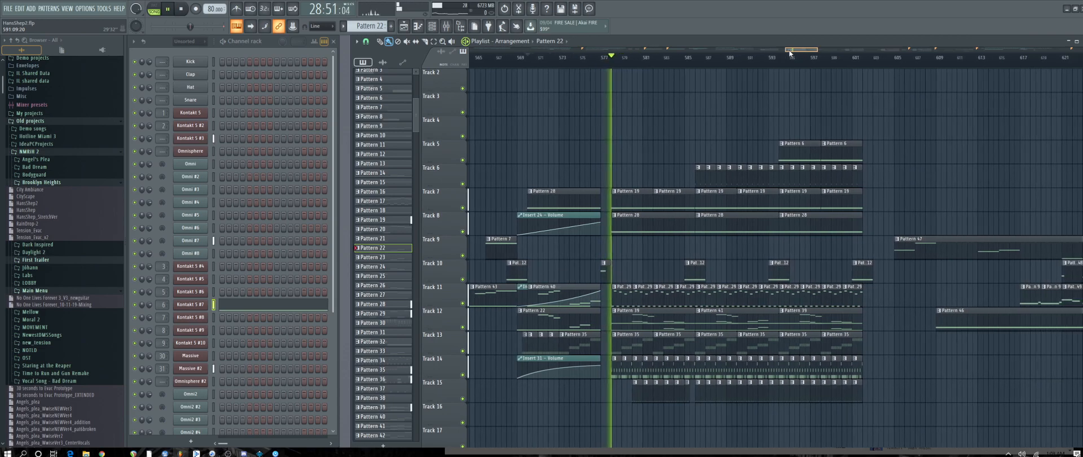
# Play the Pattern 39 and 41 section from bar 633, then the section with the Horn clips from around bar 680.
pyautogui.moveTo(790, 53); pyautogui.dragTo(546, 101)
pyautogui.moveTo(515, 67); pyautogui.dragTo(502, 64)
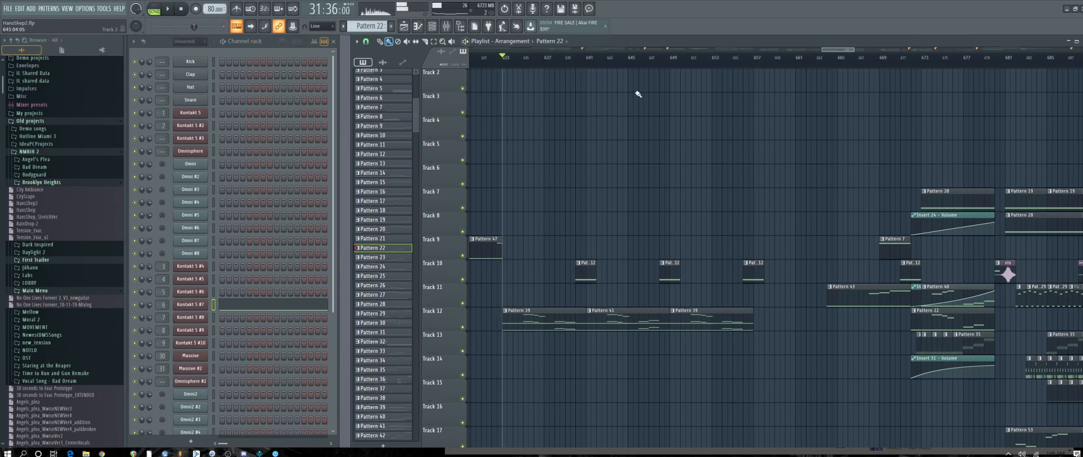
pyautogui.moveTo(843, 51); pyautogui.dragTo(856, 51)
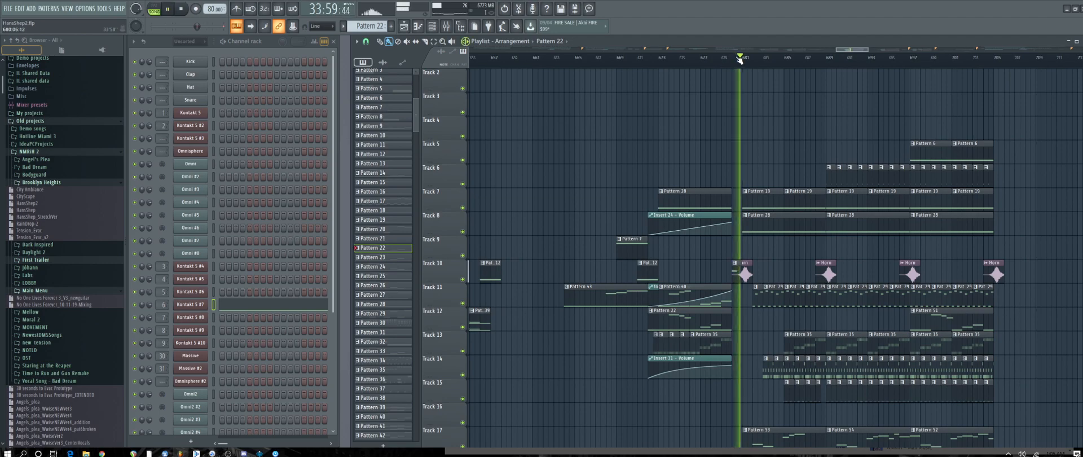
pyautogui.scroll(-1, 810, 80)
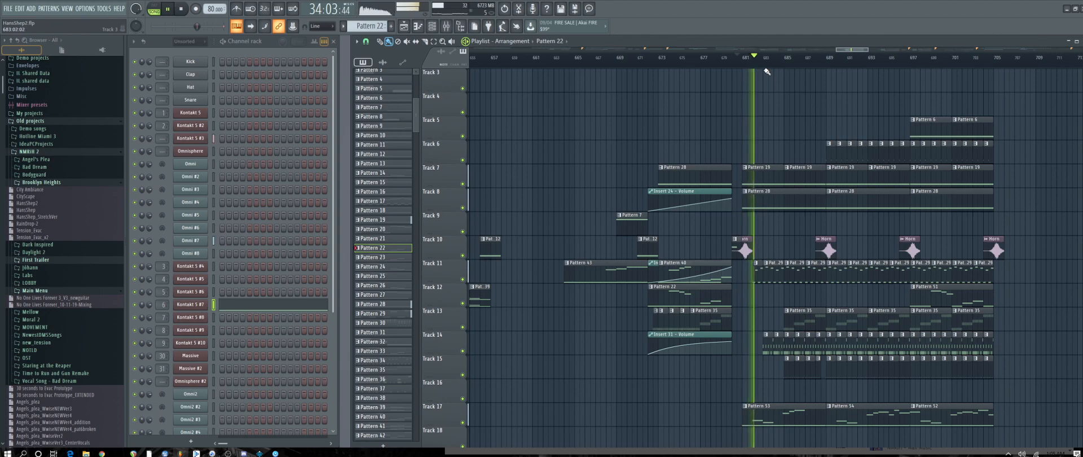
pyautogui.scroll(2, 758, 76)
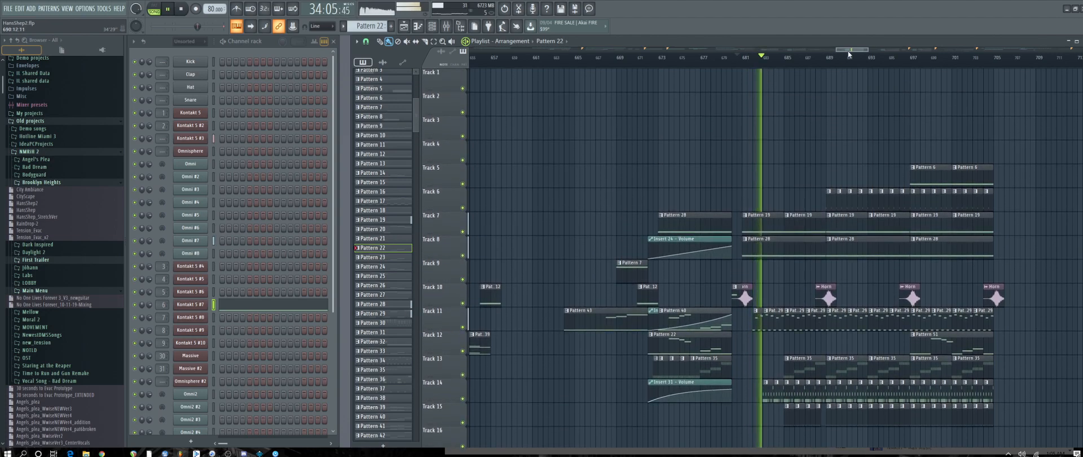
pyautogui.moveTo(848, 52); pyautogui.dragTo(856, 52)
pyautogui.scroll(-2, 787, 99)
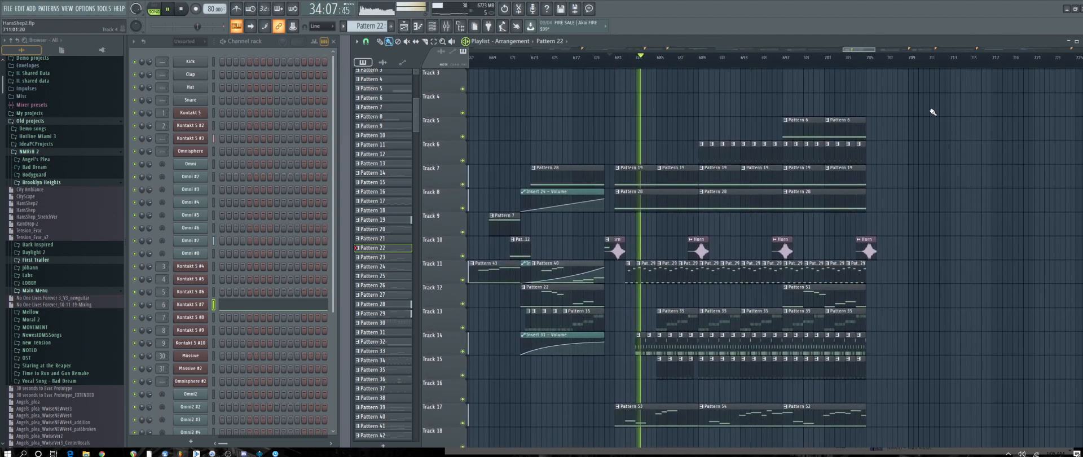
pyautogui.scroll(-2, 926, 93)
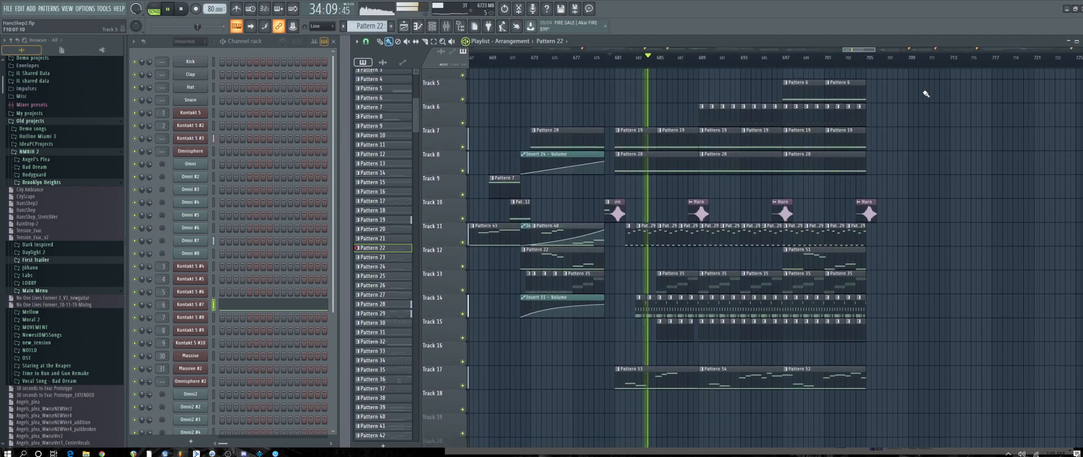
# Look ahead through the arrangement past the EvacMain audio section and play from the "Soundcloud ver (probably)" marker.
pyautogui.scroll(3, 924, 92)
pyautogui.scroll(-2, 925, 93)
pyautogui.scroll(-1, 925, 92)
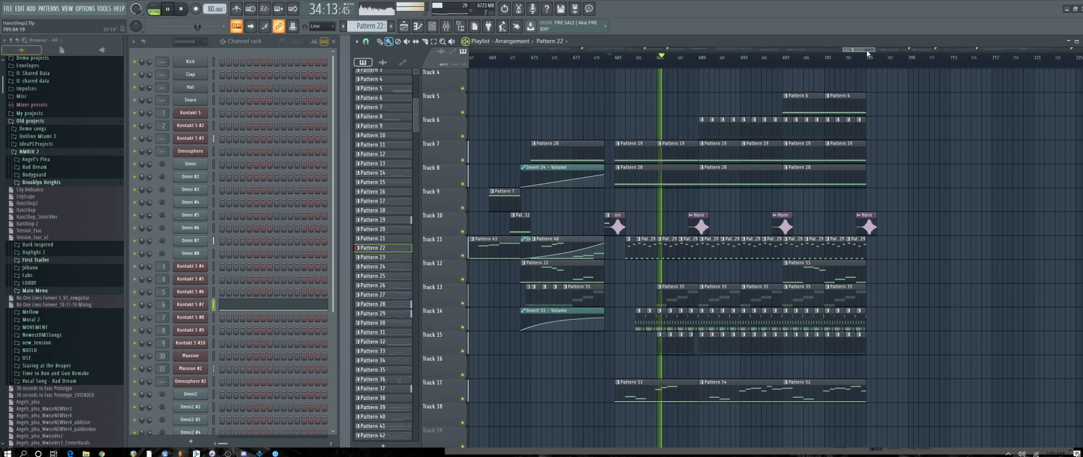
pyautogui.moveTo(875, 50); pyautogui.dragTo(899, 51)
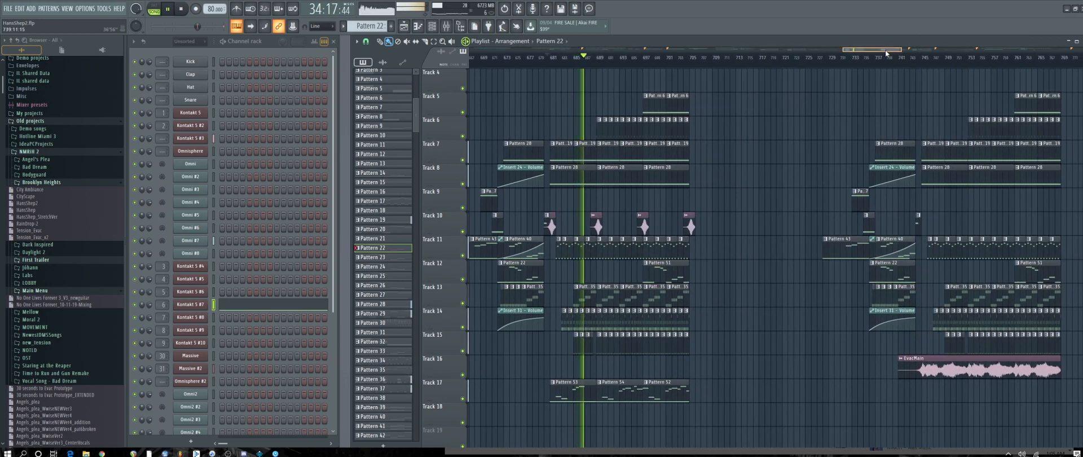
pyautogui.moveTo(885, 51); pyautogui.dragTo(879, 52)
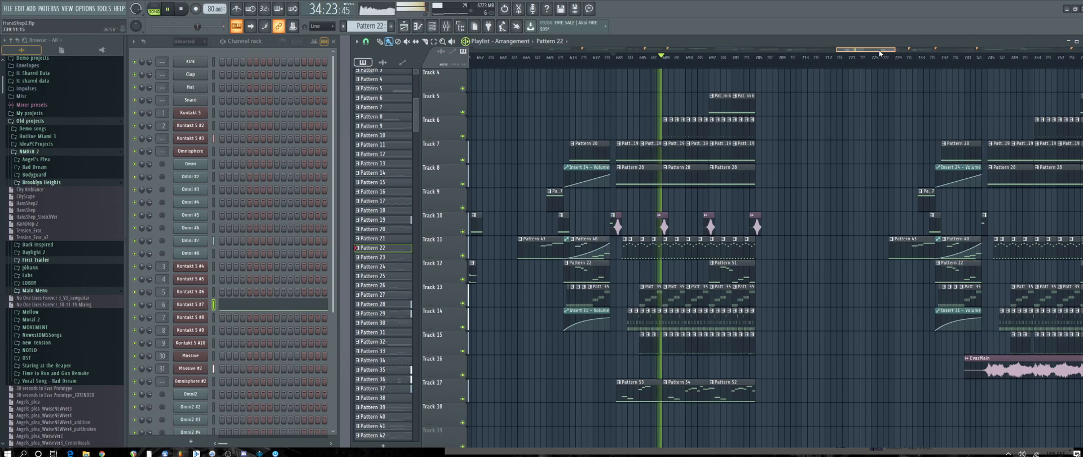
pyautogui.moveTo(879, 56); pyautogui.dragTo(943, 85)
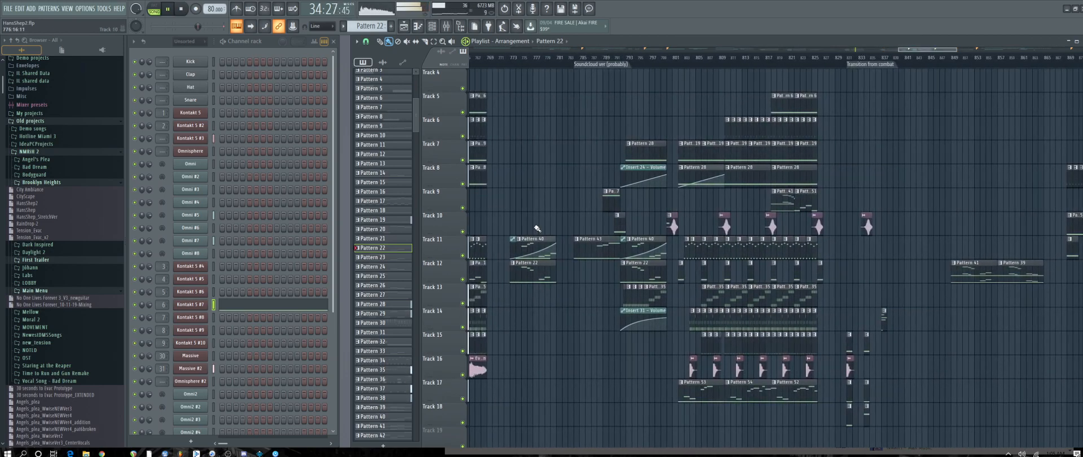
pyautogui.press('space')
pyautogui.click(513, 66)
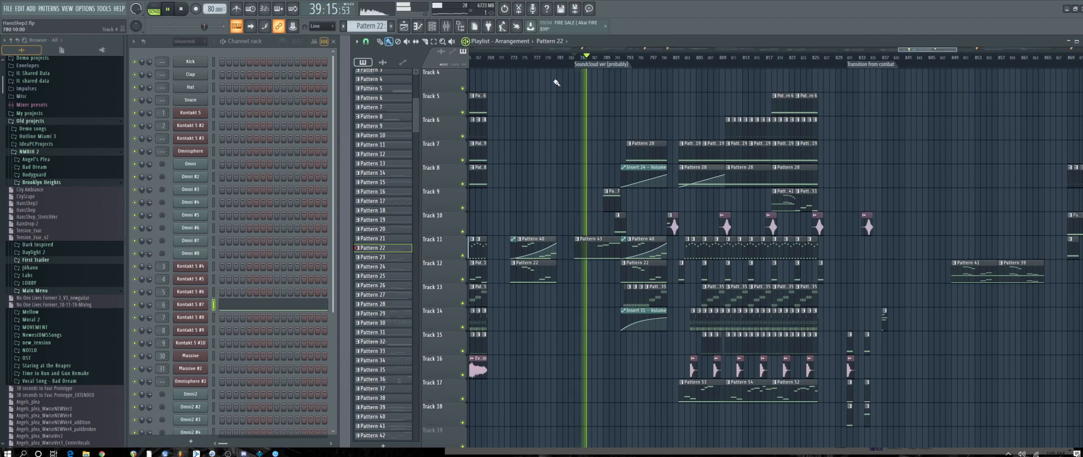
# Play the section after the Pattern 41 and 39 clips from around bar 869, then from around bar 877.
pyautogui.moveTo(913, 50); pyautogui.dragTo(962, 58)
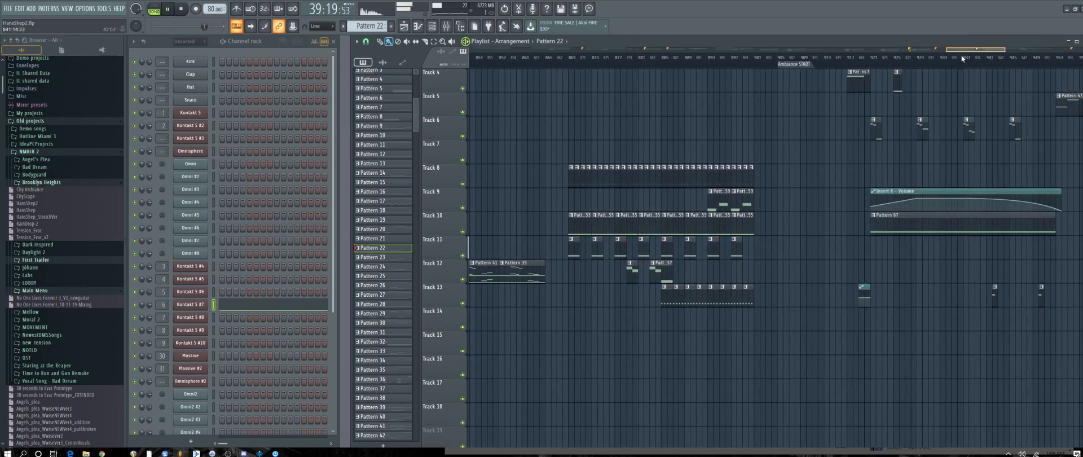
pyautogui.click(573, 61)
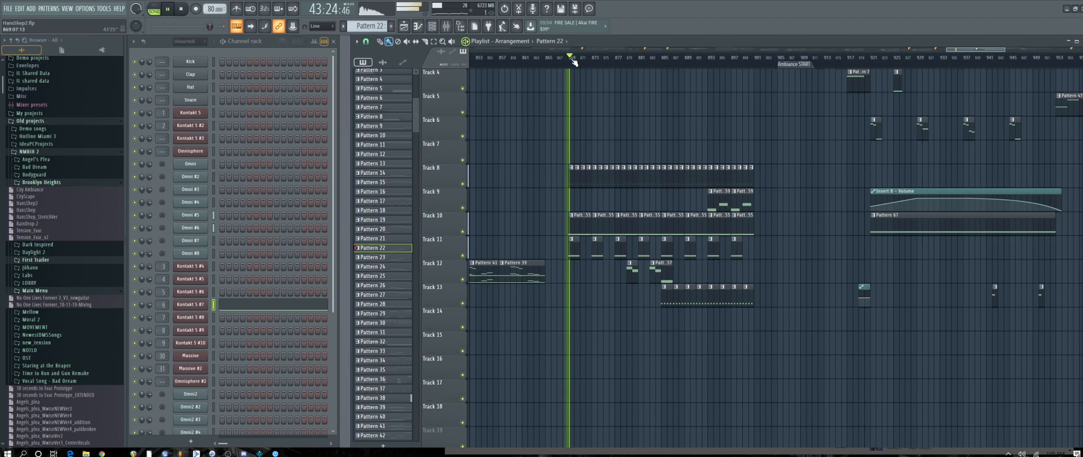
pyautogui.click(616, 59)
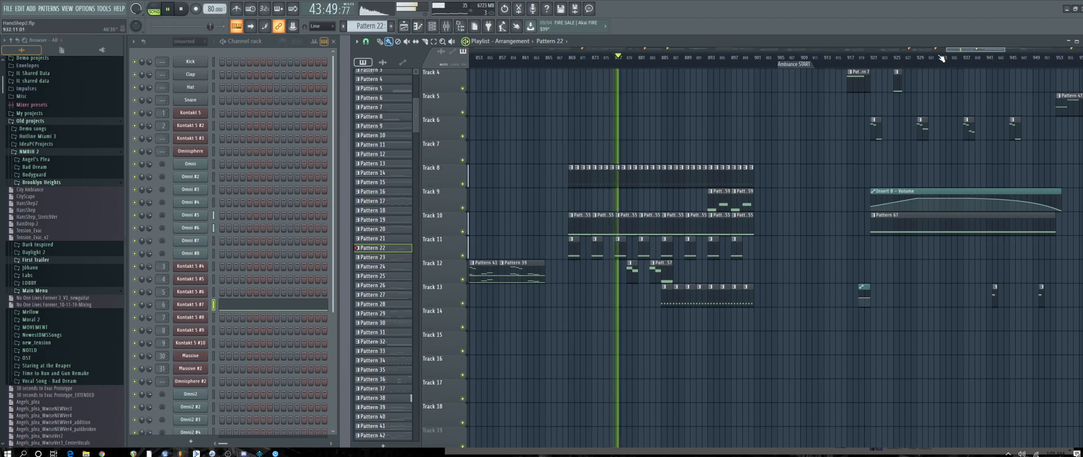
# Play excerpts of the ambiance section from around bars 917, 922 and 944, then the Pattern 47 part from about bar 953.
pyautogui.click(850, 65)
pyautogui.scroll(3, 869, 79)
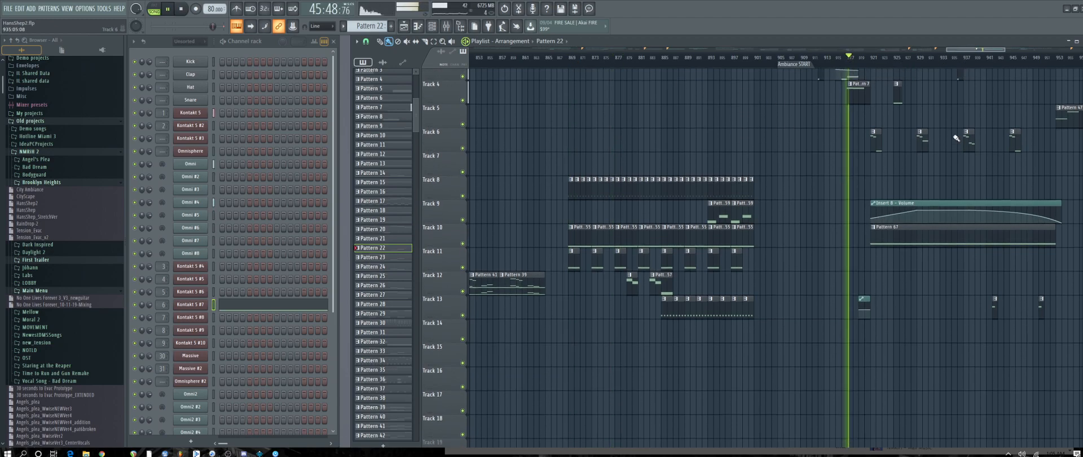
pyautogui.click(877, 62)
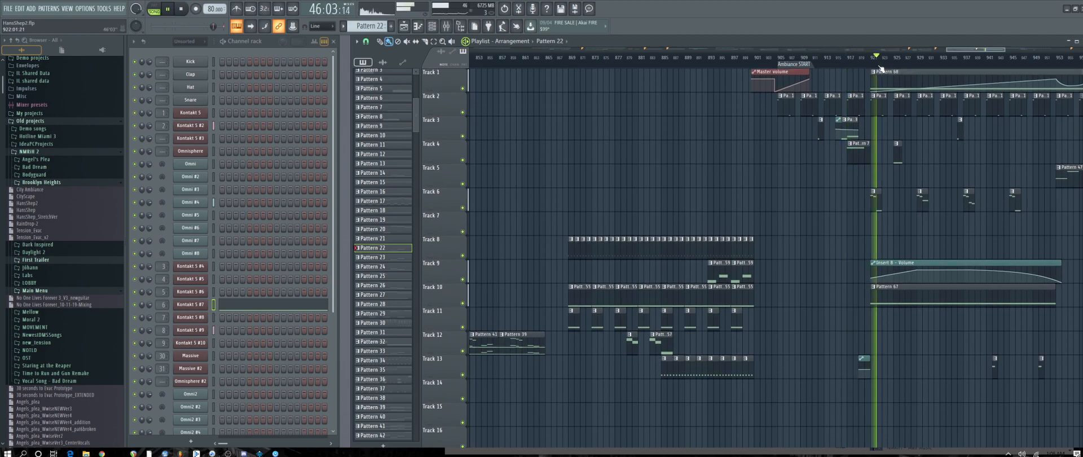
pyautogui.moveTo(981, 51); pyautogui.dragTo(1005, 64)
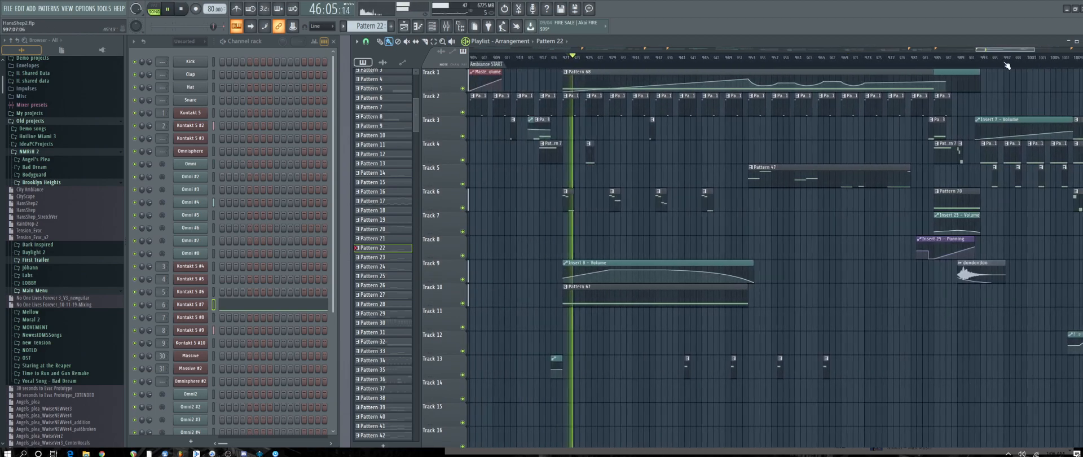
pyautogui.click(699, 59)
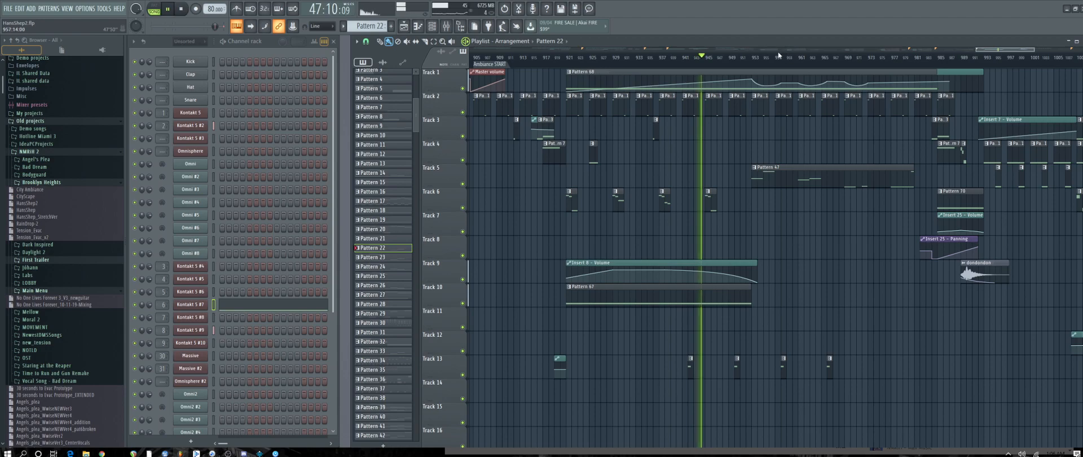
pyautogui.click(747, 59)
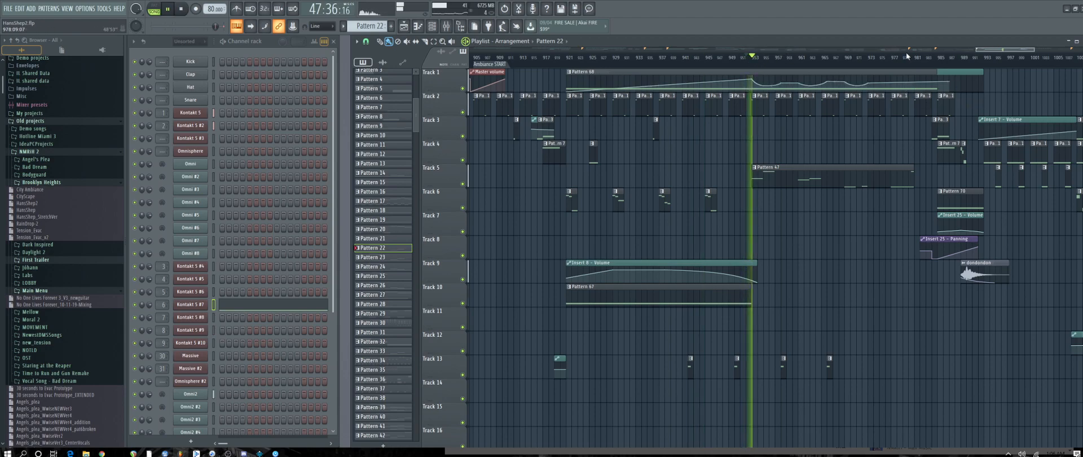
pyautogui.moveTo(983, 50); pyautogui.dragTo(984, 80)
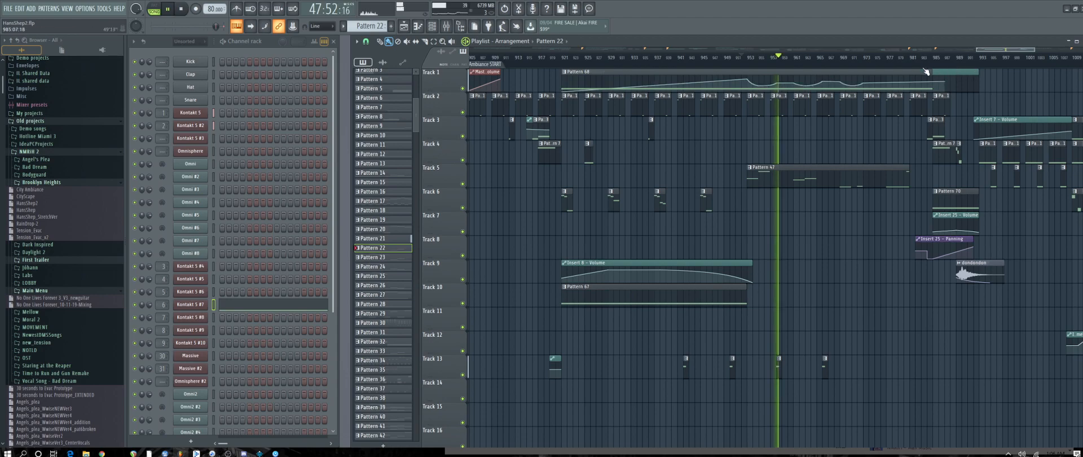
# View the project info with its start date and total working time, then close the settings.
pyautogui.click(93, 8)
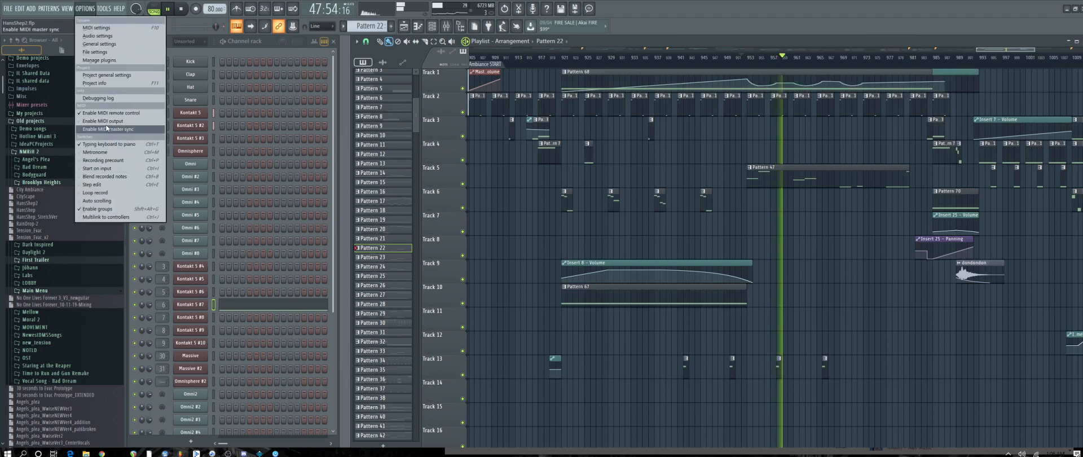
pyautogui.click(109, 76)
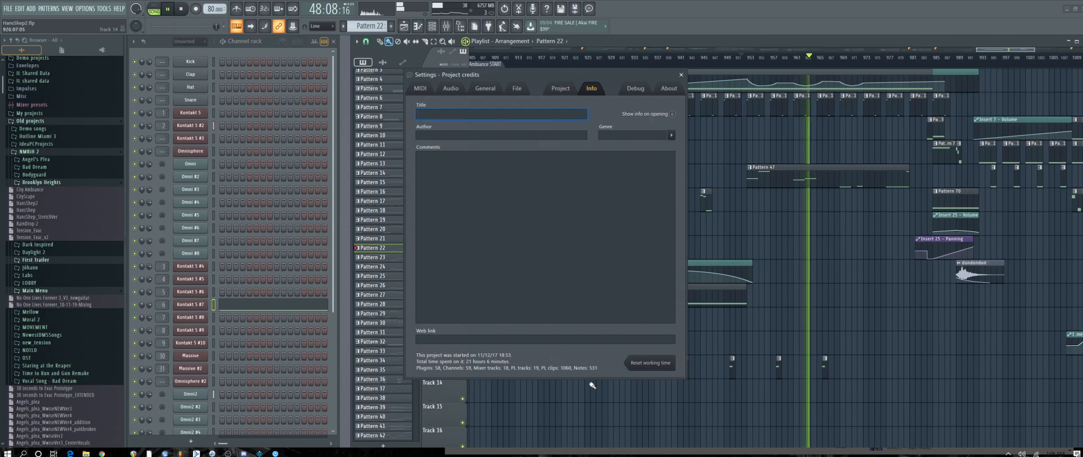
pyautogui.click(680, 75)
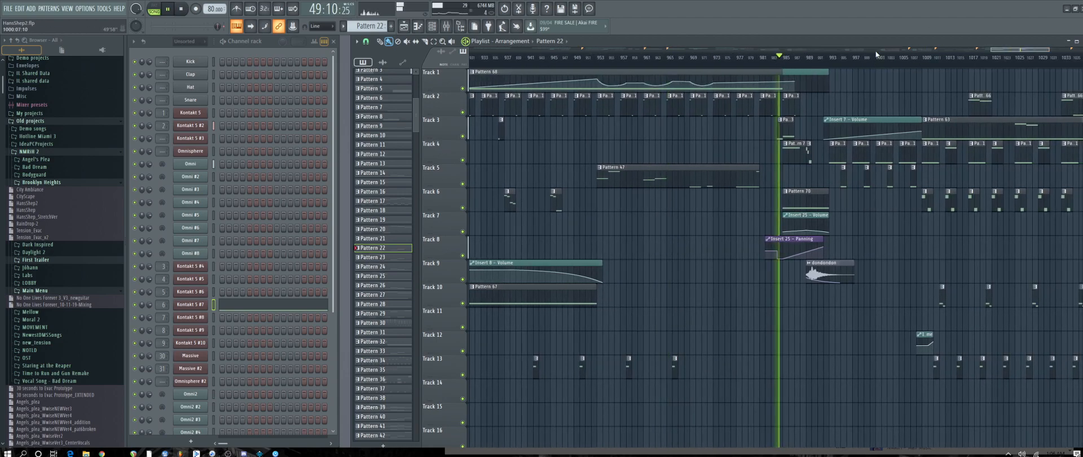
# Play the repeating track 7 clips near the end of the arrangement, then the part at the leaving-combat marker.
pyautogui.moveTo(999, 49); pyautogui.dragTo(1028, 65)
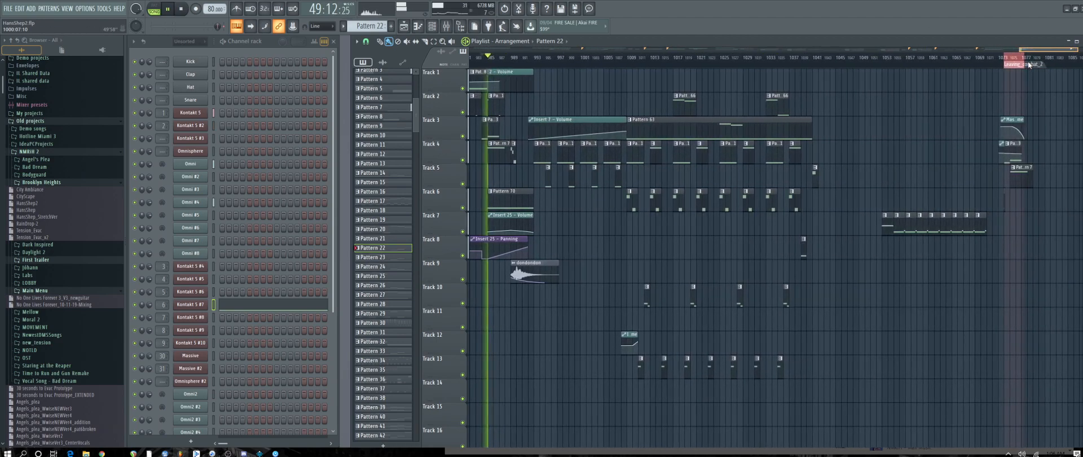
pyautogui.click(895, 62)
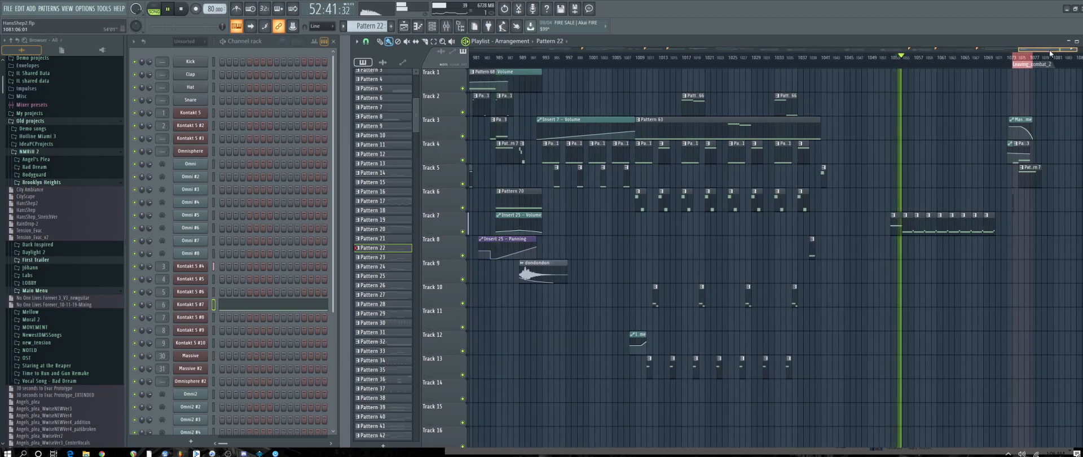
pyautogui.moveTo(1067, 50); pyautogui.dragTo(1072, 56)
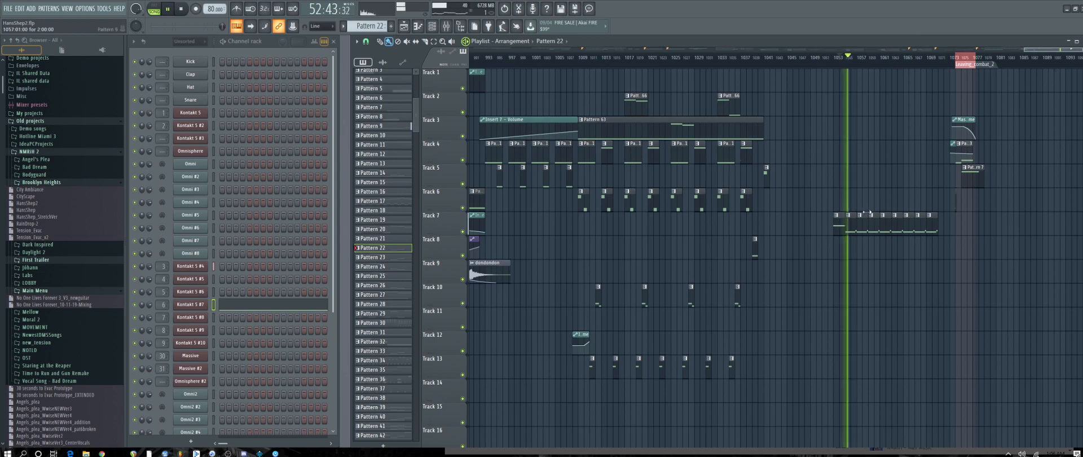
pyautogui.click(956, 59)
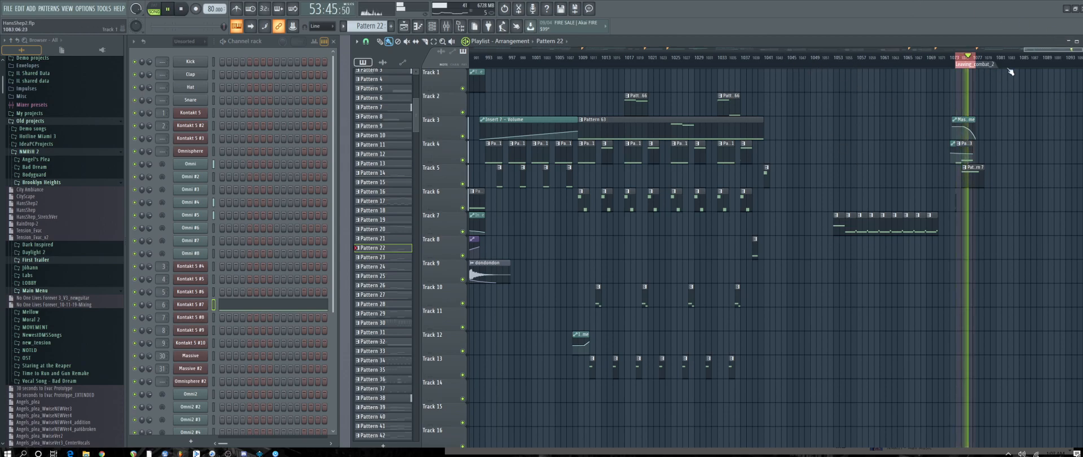
# Return to the "Soundcloud ver (probably)" marker and play from there through the volume build-up.
pyautogui.moveTo(904, 50); pyautogui.dragTo(891, 58)
pyautogui.click(880, 59)
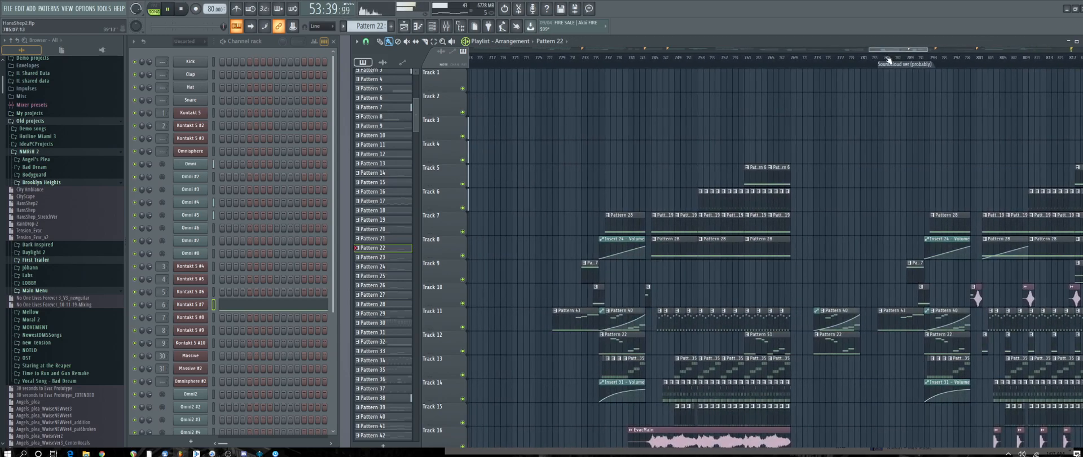
pyautogui.click(923, 67)
pyautogui.moveTo(900, 51)
pyautogui.mouseDown()
pyautogui.moveTo(947, 60)
pyautogui.moveTo(920, 71)
pyautogui.mouseUp()
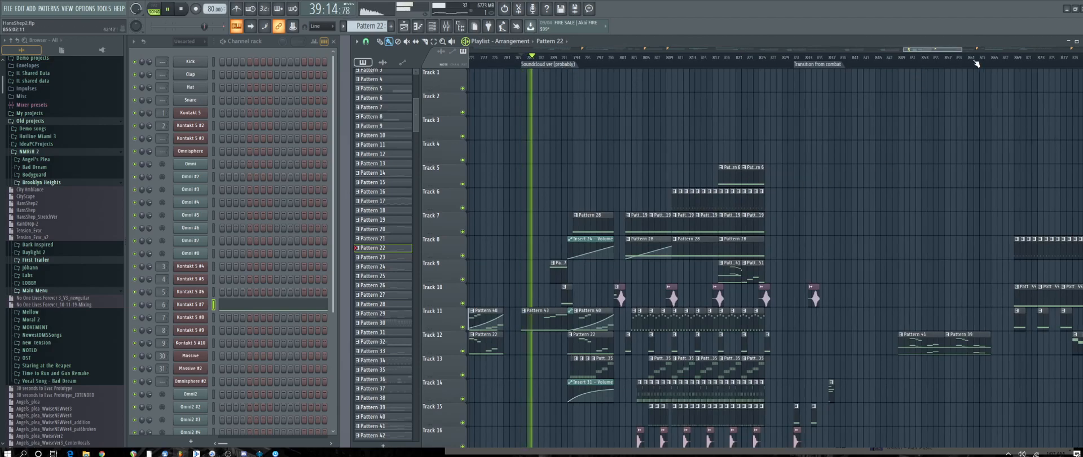
pyautogui.moveTo(962, 48); pyautogui.dragTo(953, 50)
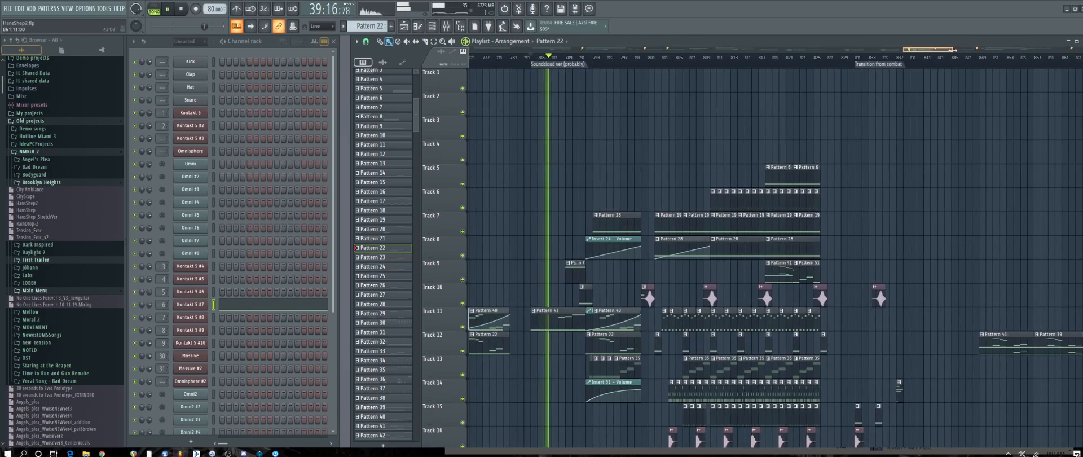
pyautogui.scroll(-3, 251, 363)
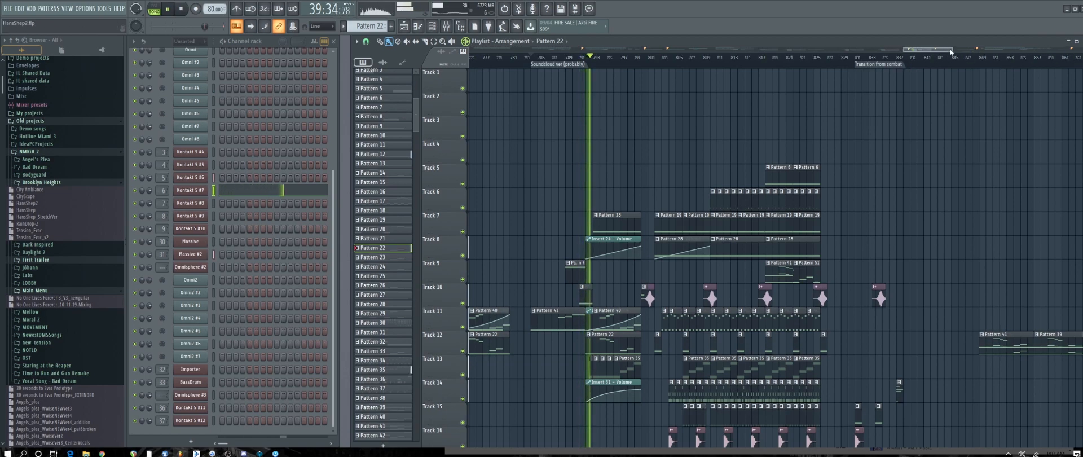
pyautogui.moveTo(949, 49); pyautogui.dragTo(917, 53)
pyautogui.scroll(-4, 1073, 73)
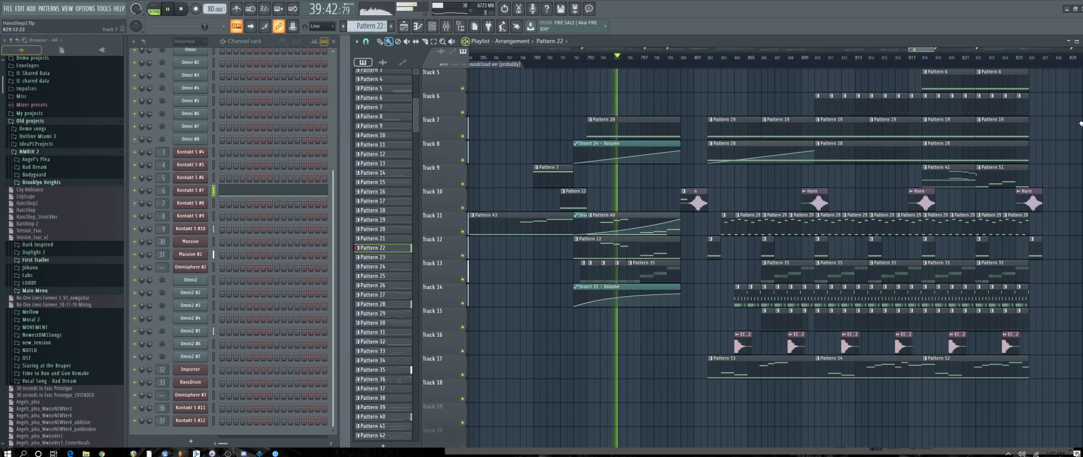
pyautogui.scroll(1, 1073, 74)
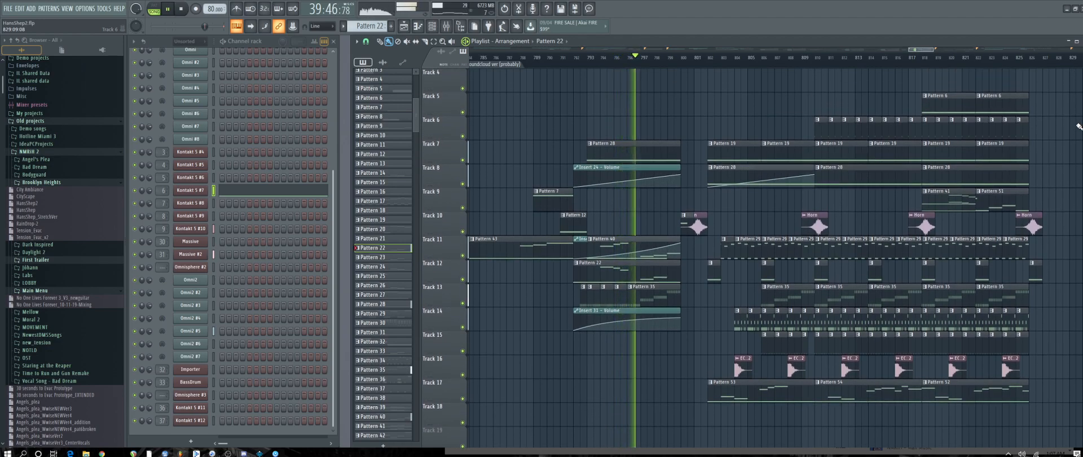
# Select the Pattern 35 clip on track 13 and inspect its Massive #2 instrument, then close the plugin window.
pyautogui.click(604, 297)
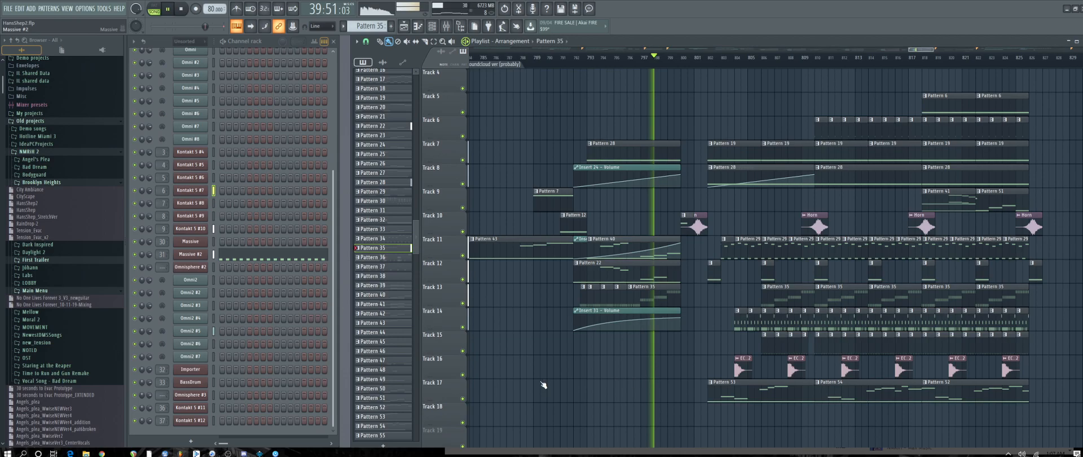
pyautogui.click(190, 254)
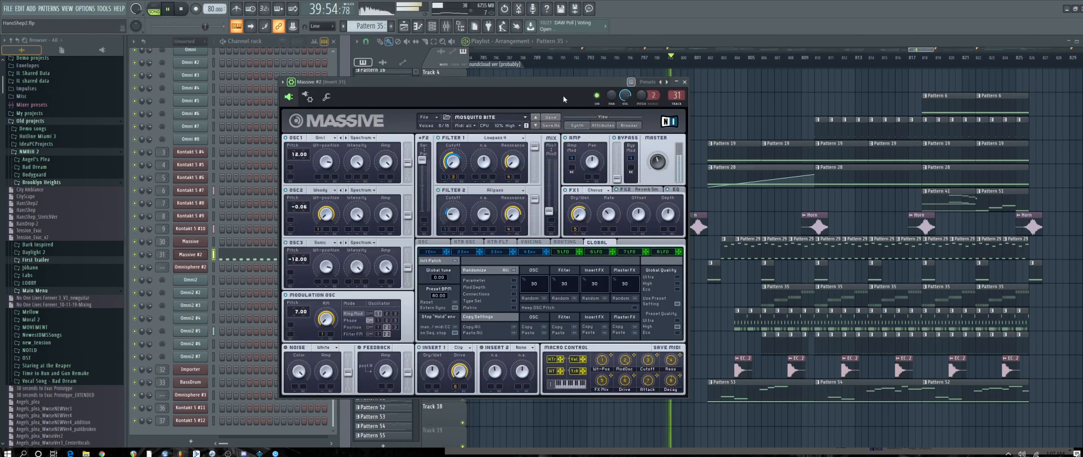
pyautogui.moveTo(578, 82); pyautogui.dragTo(435, 69)
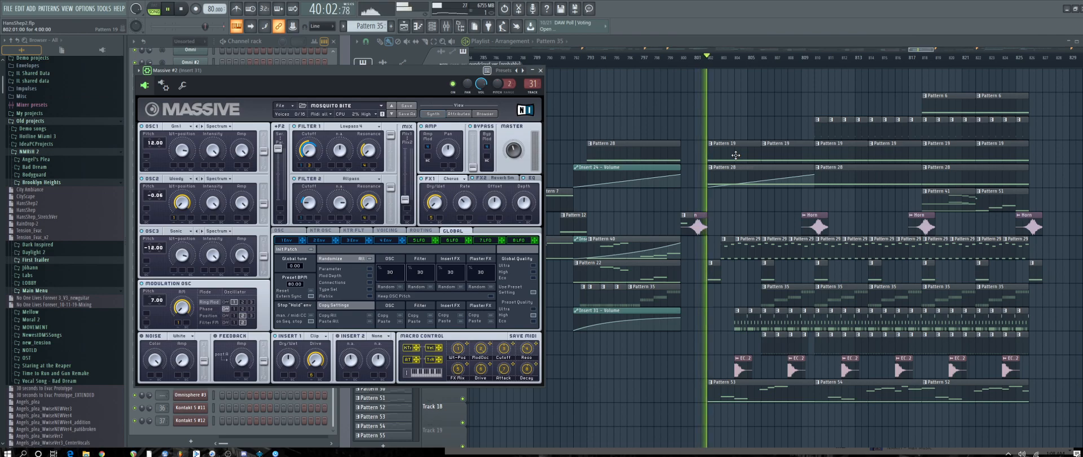
pyautogui.click(540, 70)
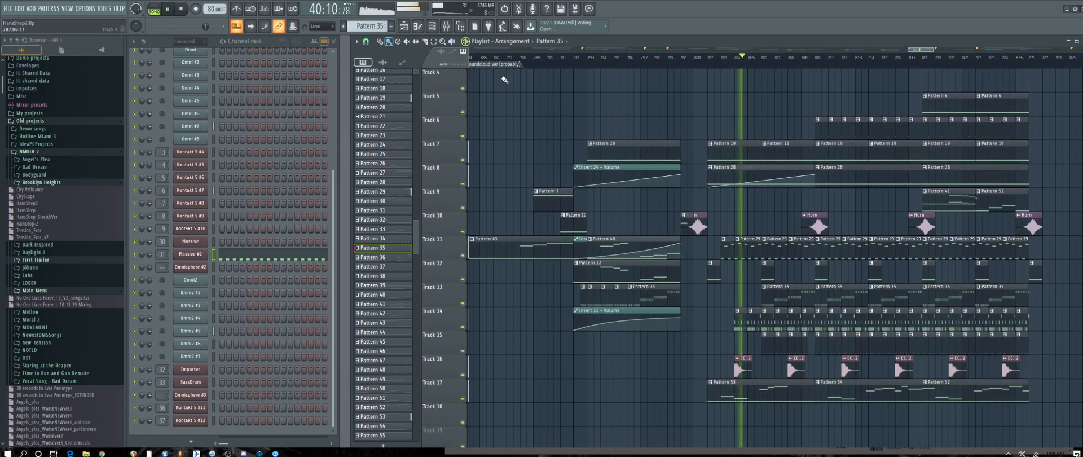
# Listen through the section up to the Pattern 41 clip on track 9, then stop playback.
pyautogui.moveTo(926, 48); pyautogui.dragTo(929, 49)
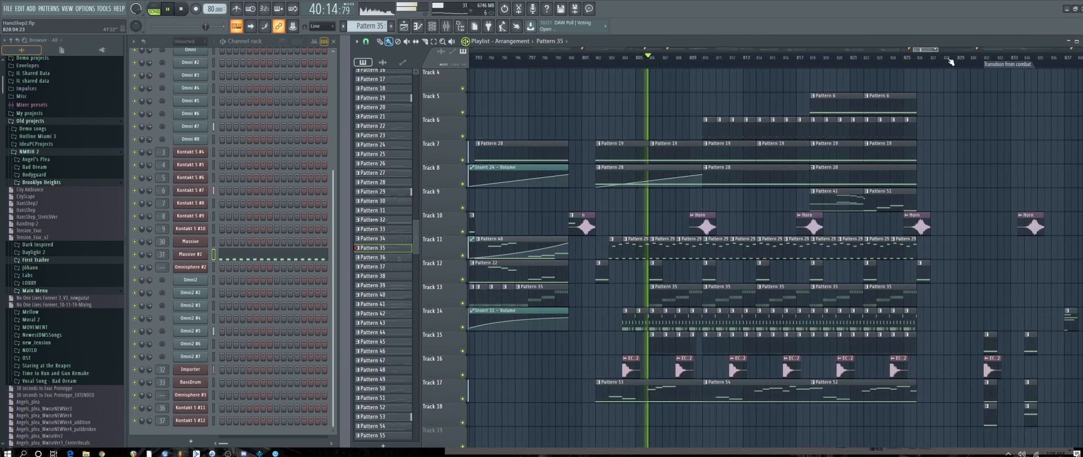
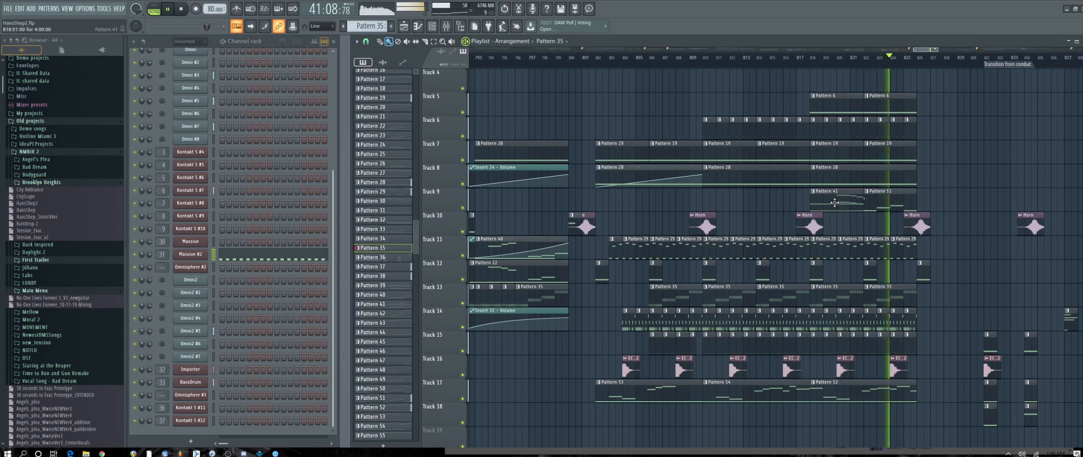
pyautogui.moveTo(913, 50); pyautogui.dragTo(930, 52)
pyautogui.press('space')
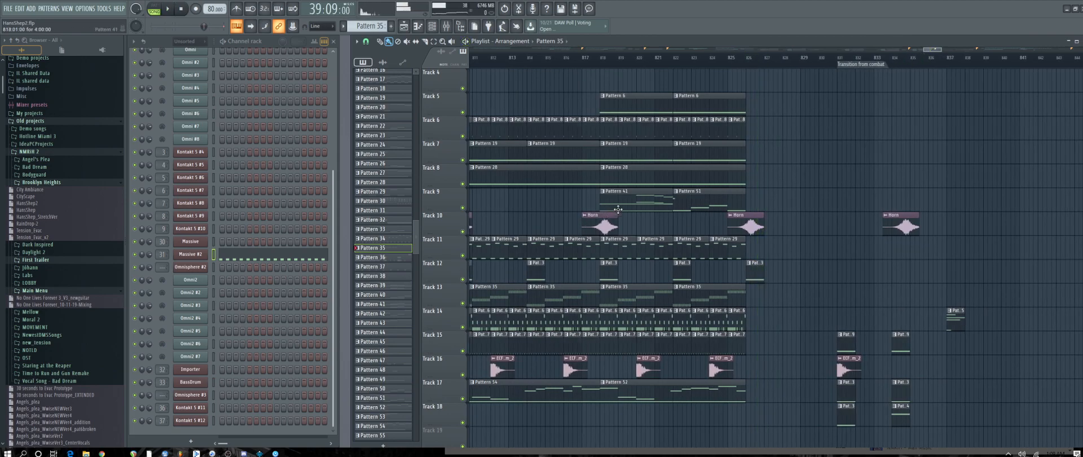
# Select the Pattern 41 clip, play it in the Kontakt 5 #7 piano roll, then stop and close the piano roll.
pyautogui.click(640, 204)
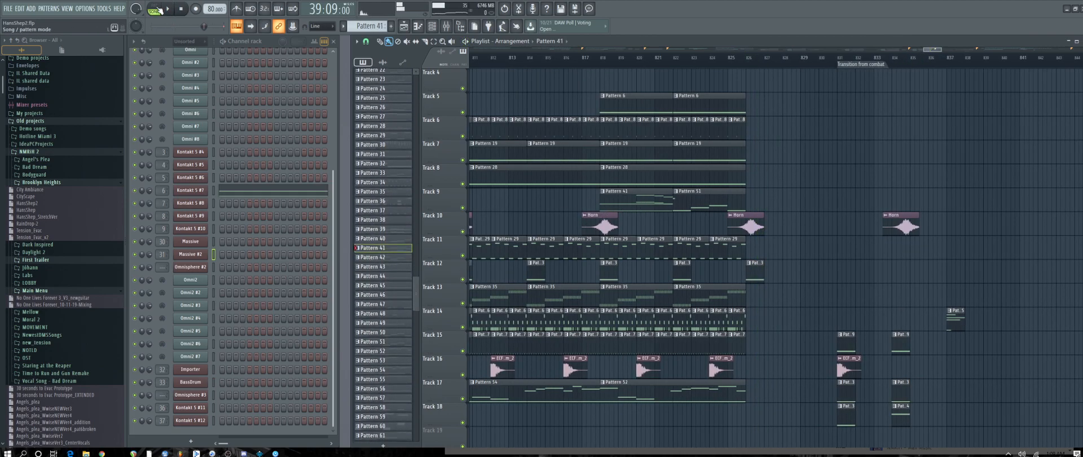
pyautogui.click(237, 189)
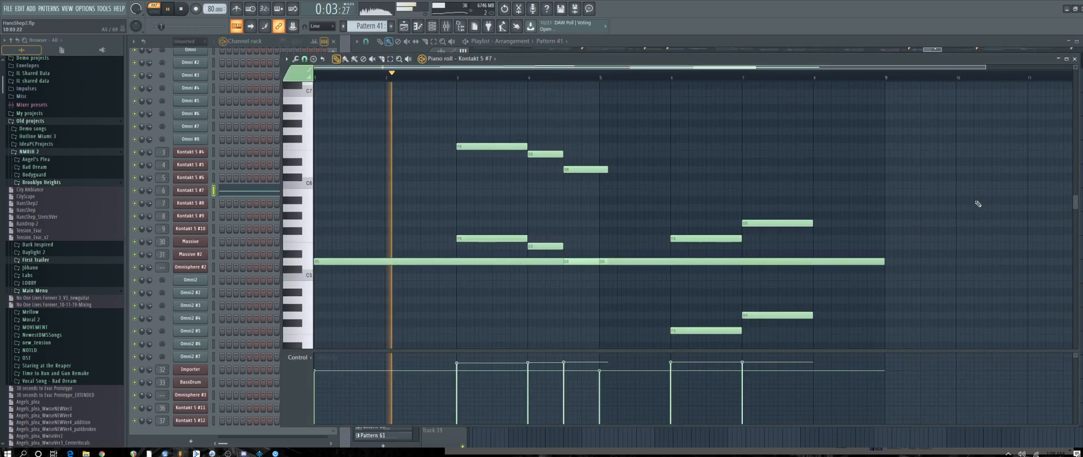
pyautogui.scroll(-1, 1004, 121)
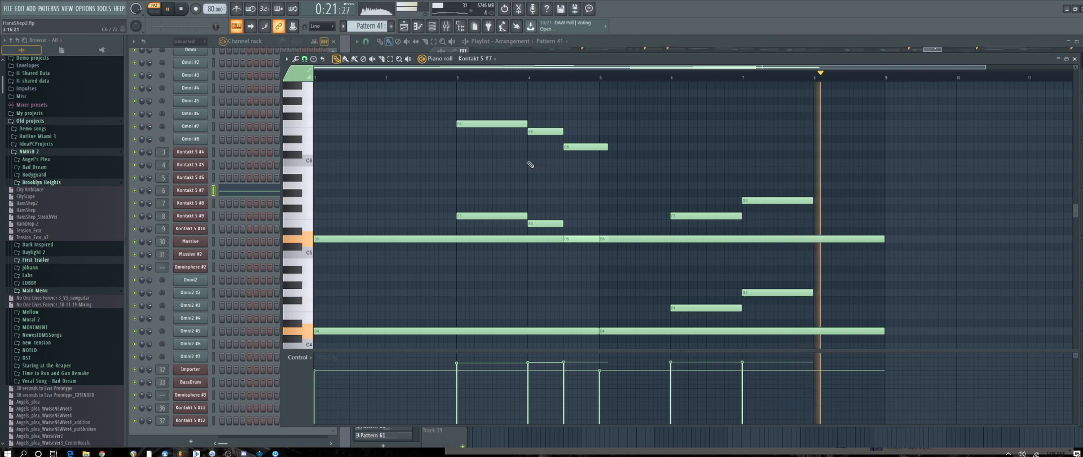
pyautogui.click(181, 11)
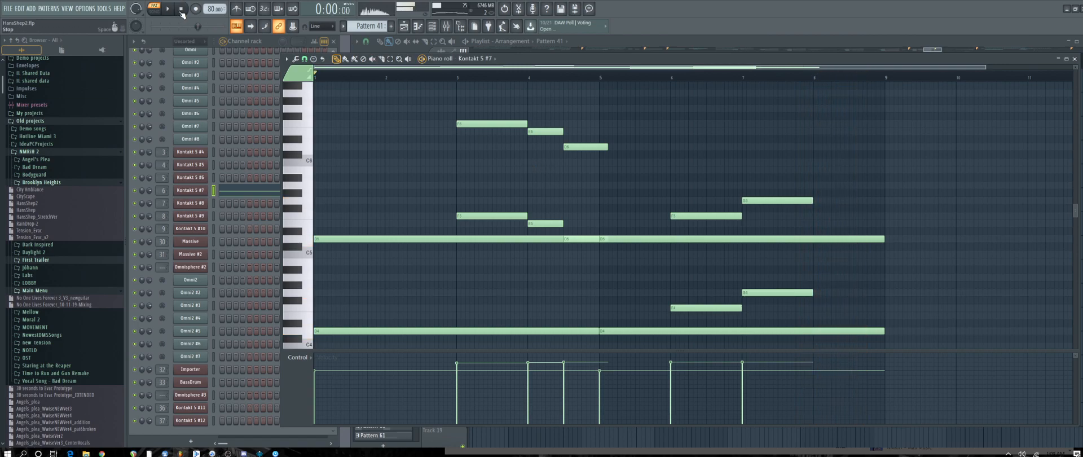
pyautogui.click(1075, 58)
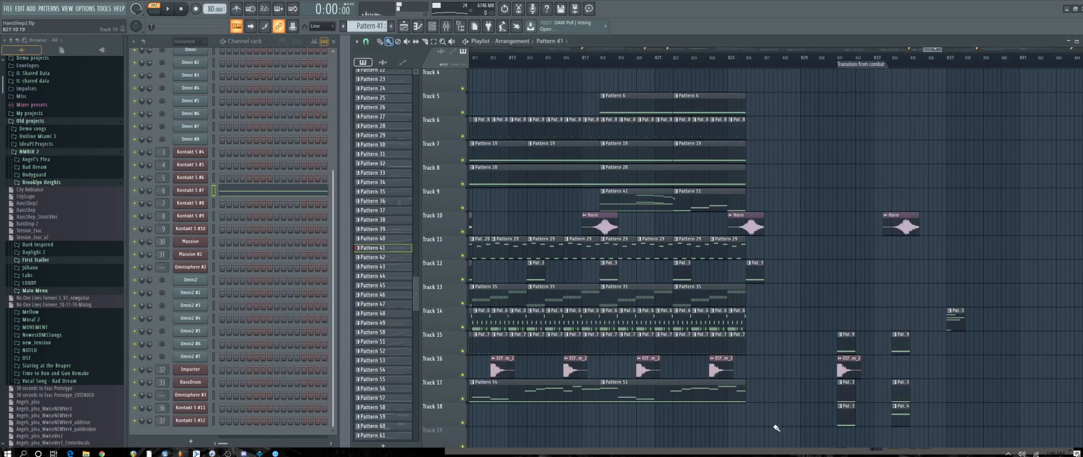
# Return to the start of the arrangement and play the earliest version from the first Pattern 2 clip, then its later part.
pyautogui.moveTo(927, 49)
pyautogui.mouseDown()
pyautogui.moveTo(915, 54)
pyautogui.moveTo(934, 54)
pyautogui.moveTo(928, 62)
pyautogui.mouseUp()
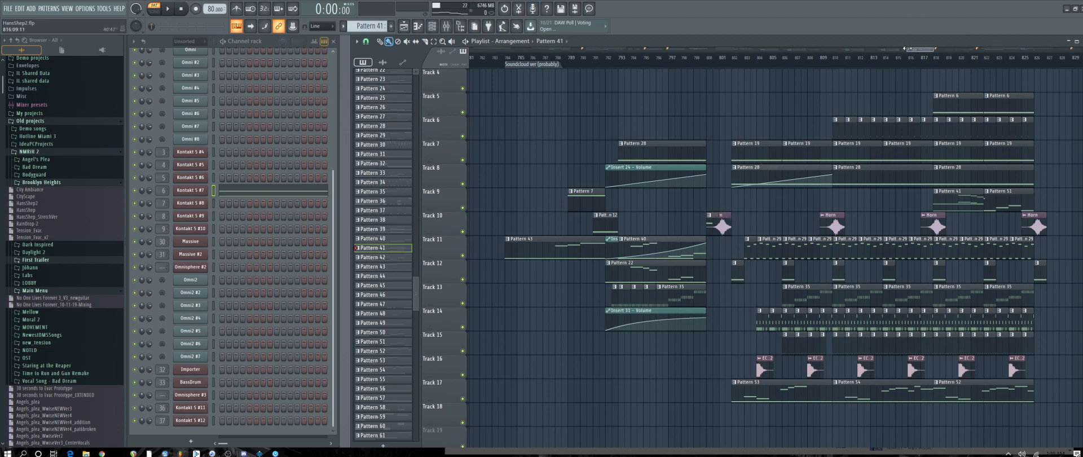
pyautogui.moveTo(907, 49); pyautogui.dragTo(189, 63)
pyautogui.scroll(3, 637, 150)
pyautogui.click(534, 63)
pyautogui.press('space')
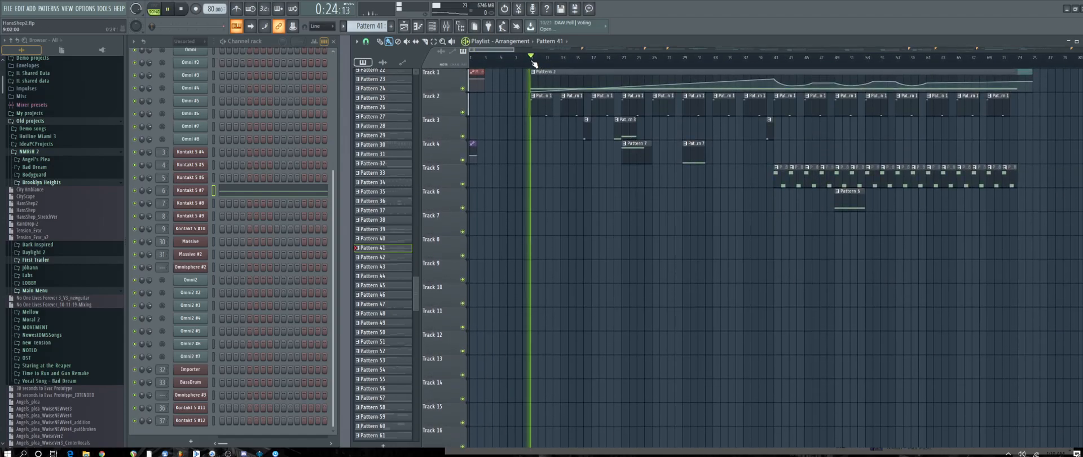
pyautogui.press('space')
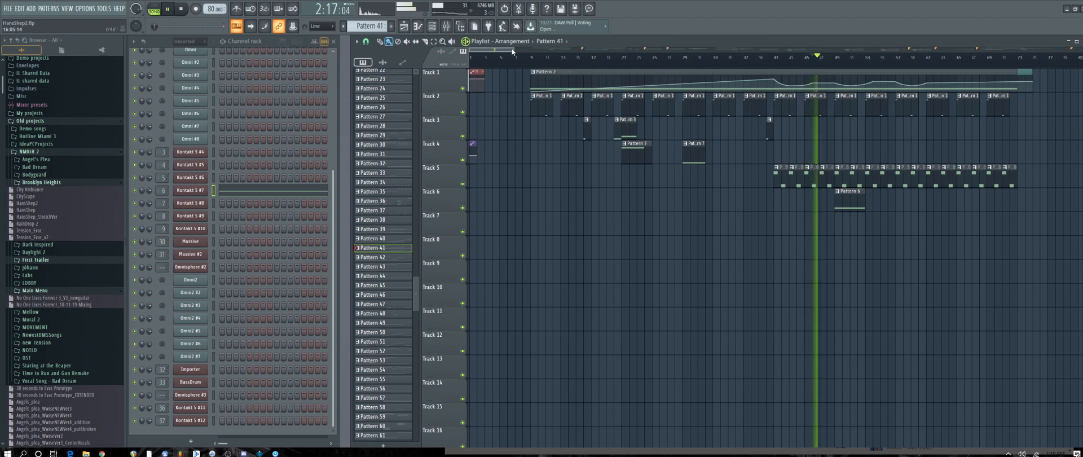
# Play the second version of the track from the beginning of its Pattern 10 clip on track 8.
pyautogui.moveTo(513, 50); pyautogui.dragTo(601, 49)
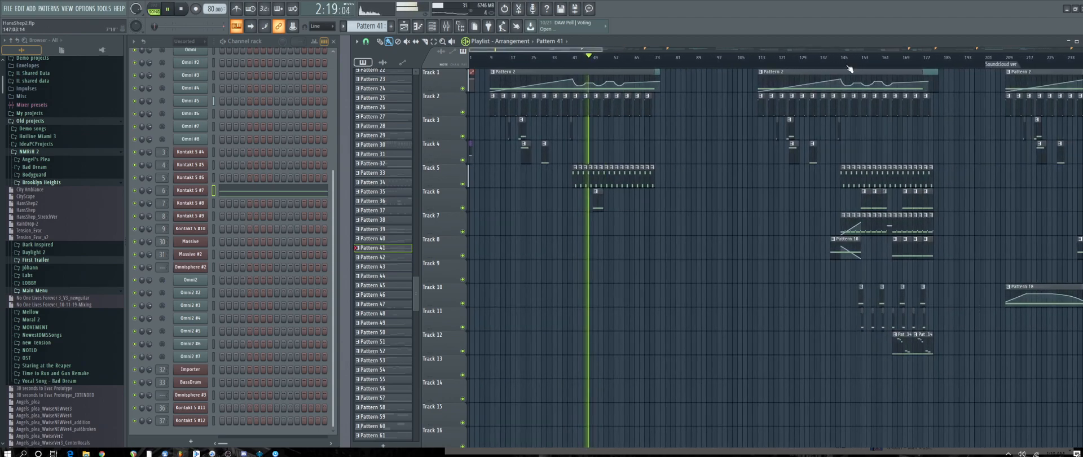
pyautogui.press('space')
pyautogui.click(833, 57)
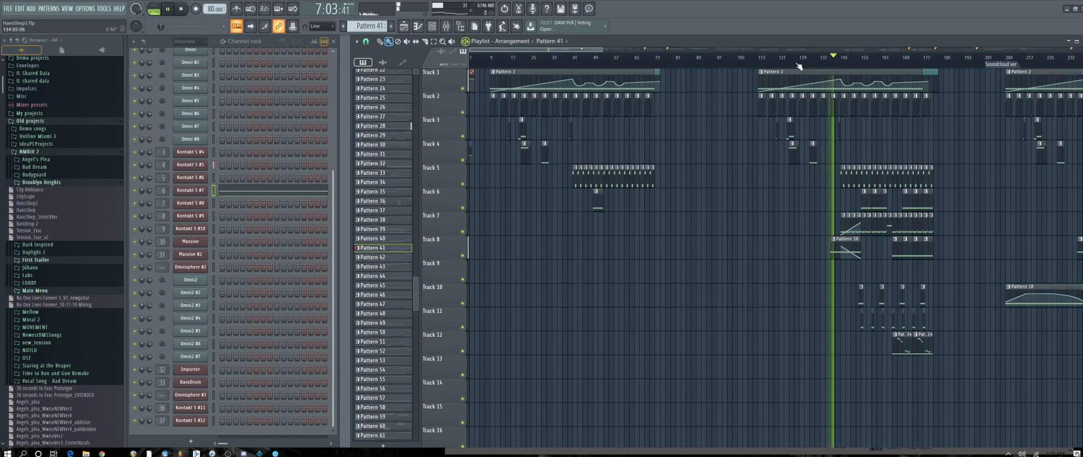
# Play the "Soundcloud ver" section from where the track 5 clips begin, then from a point further in.
pyautogui.moveTo(587, 49); pyautogui.dragTo(644, 59)
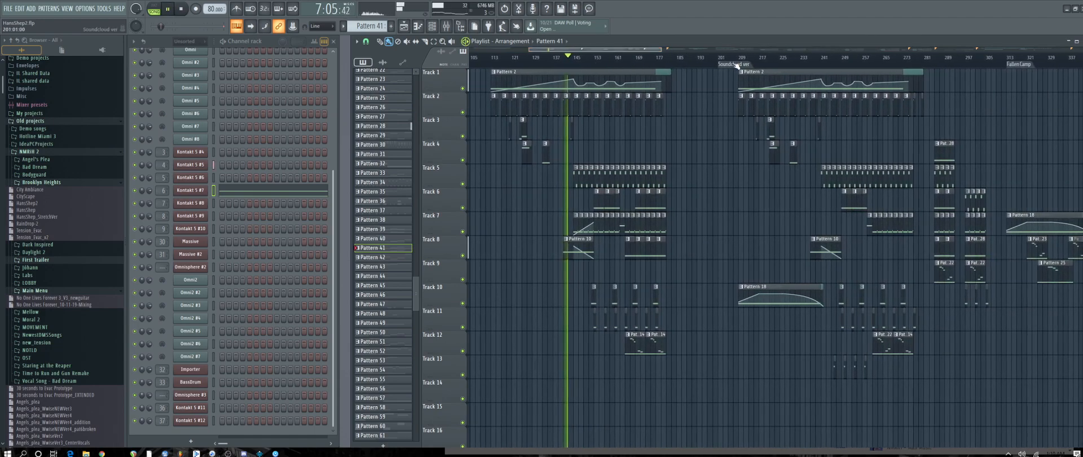
pyautogui.click(819, 60)
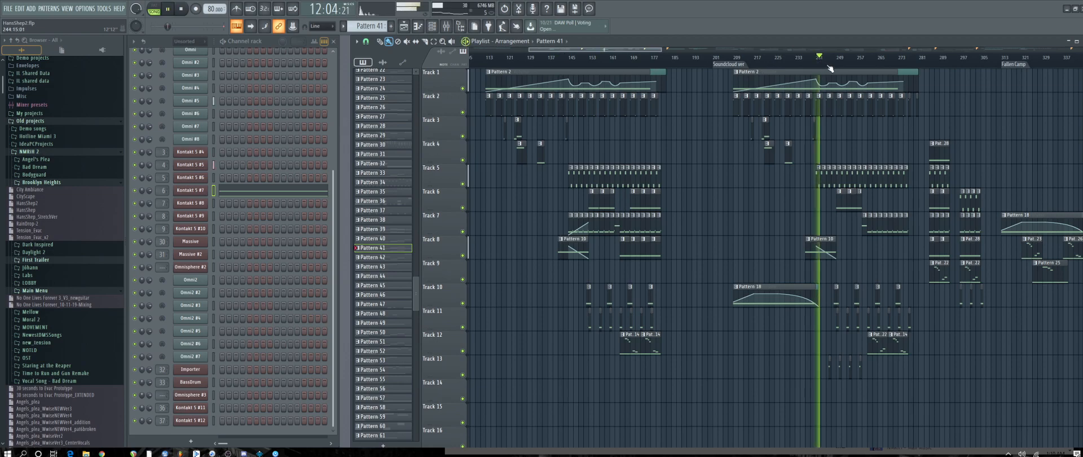
pyautogui.click(848, 63)
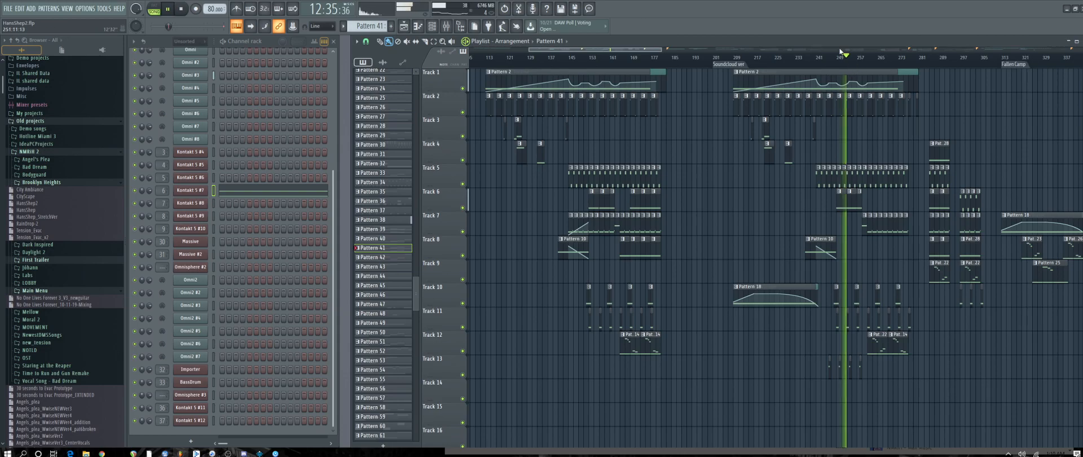
pyautogui.moveTo(529, 49); pyautogui.dragTo(601, 51)
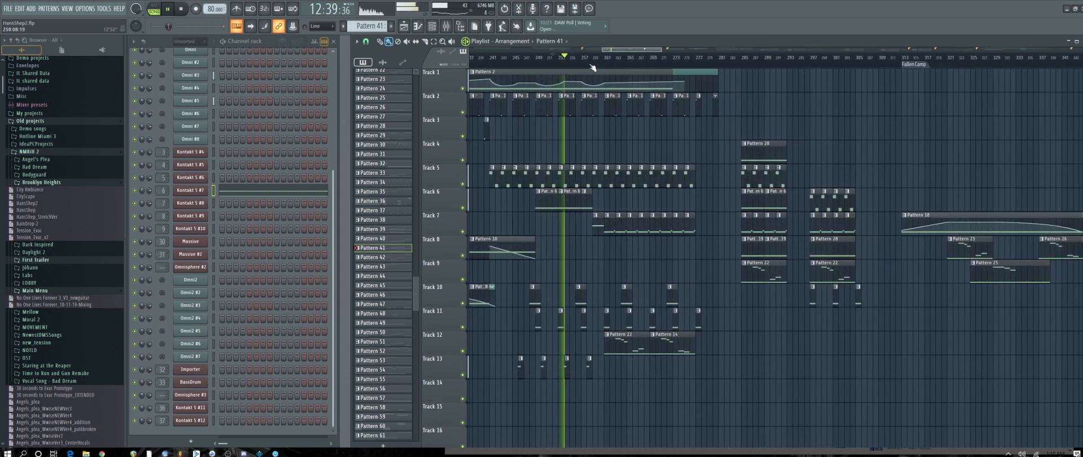
# Play the "Soundcloud ver" section from just before the Pattern 22 clip on track 12, review its layers, then stop.
pyautogui.click(590, 66)
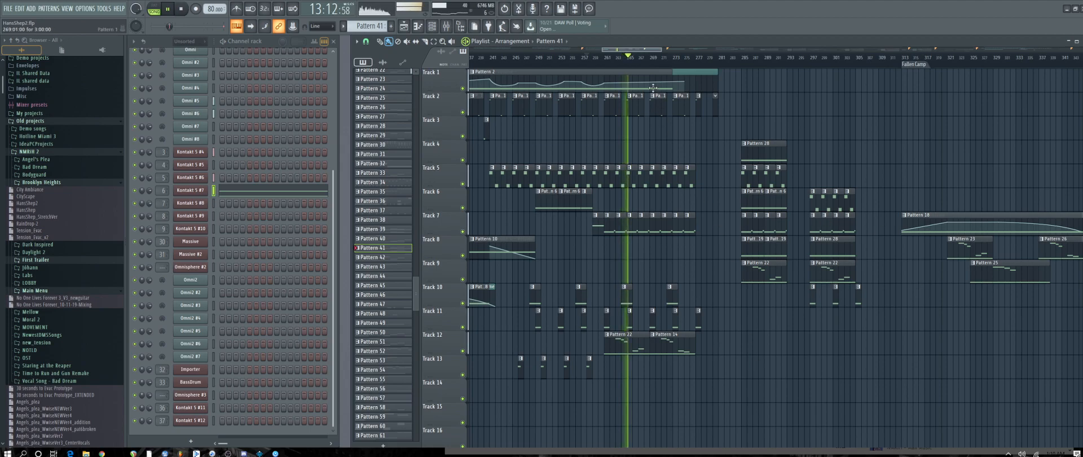
pyautogui.moveTo(640, 51); pyautogui.dragTo(631, 49)
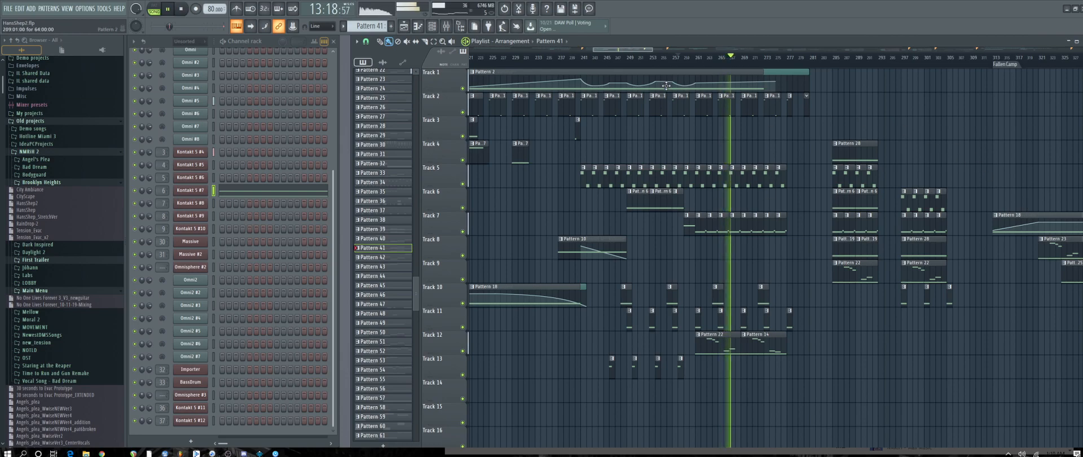
pyautogui.moveTo(639, 51); pyautogui.dragTo(627, 51)
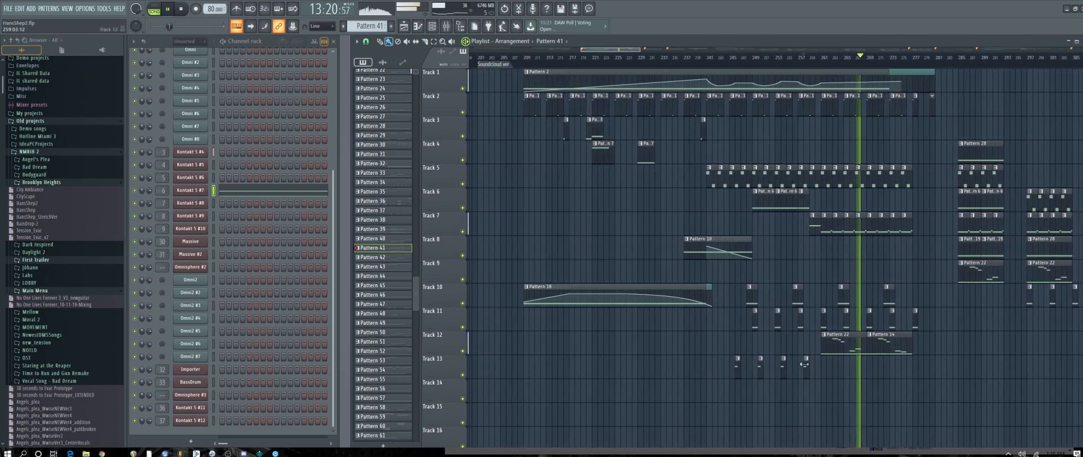
pyautogui.scroll(-2, 640, 235)
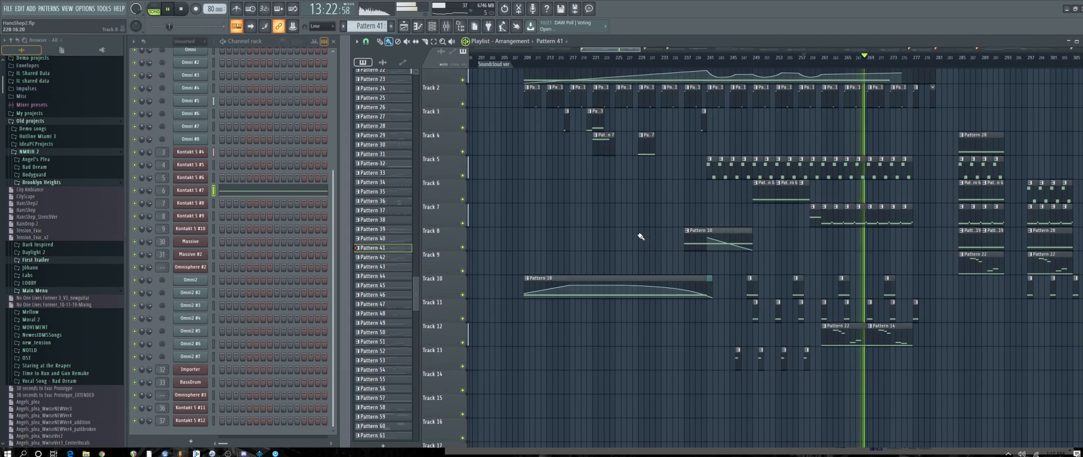
pyautogui.scroll(2, 642, 247)
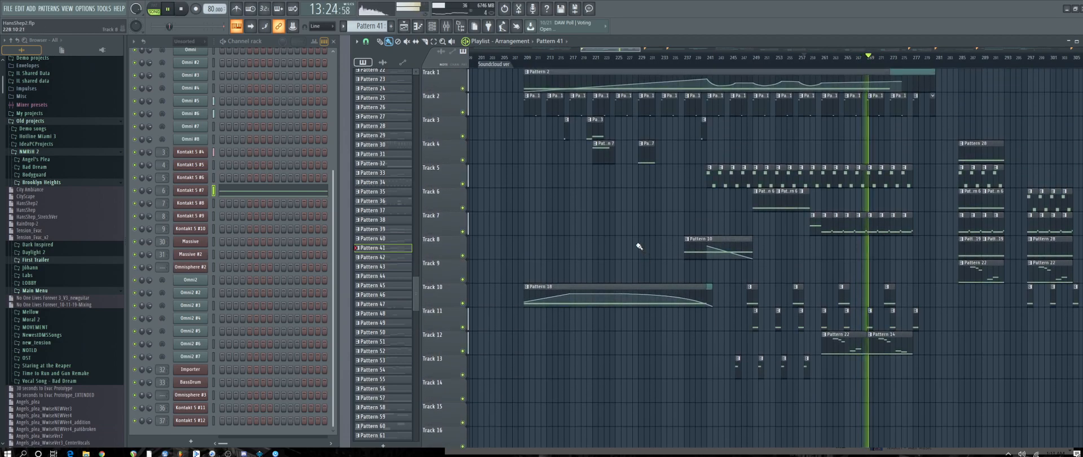
pyautogui.press('space')
# Audition the Pattern 12 clip from track 10 on its own, then stop and return to the final combat section.
pyautogui.click(798, 295)
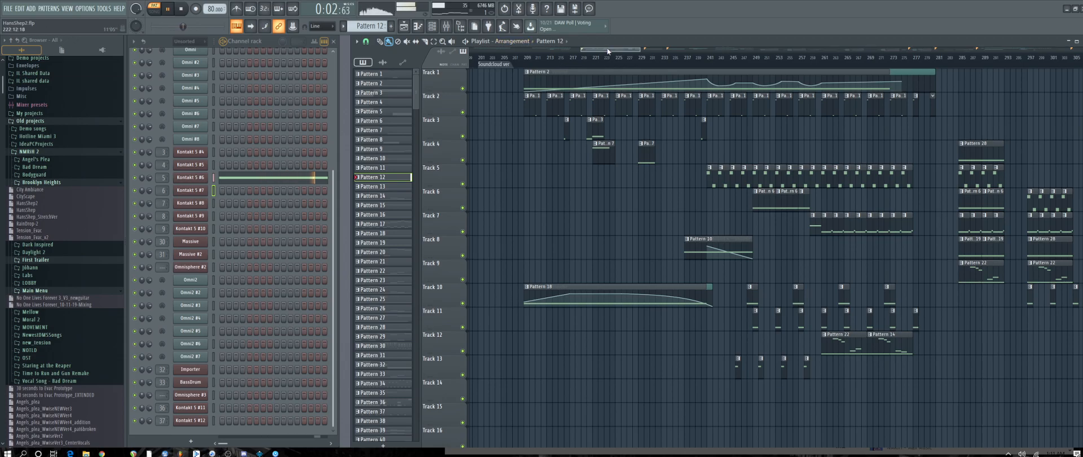
pyautogui.moveTo(607, 49); pyautogui.dragTo(860, 79)
pyautogui.press('space')
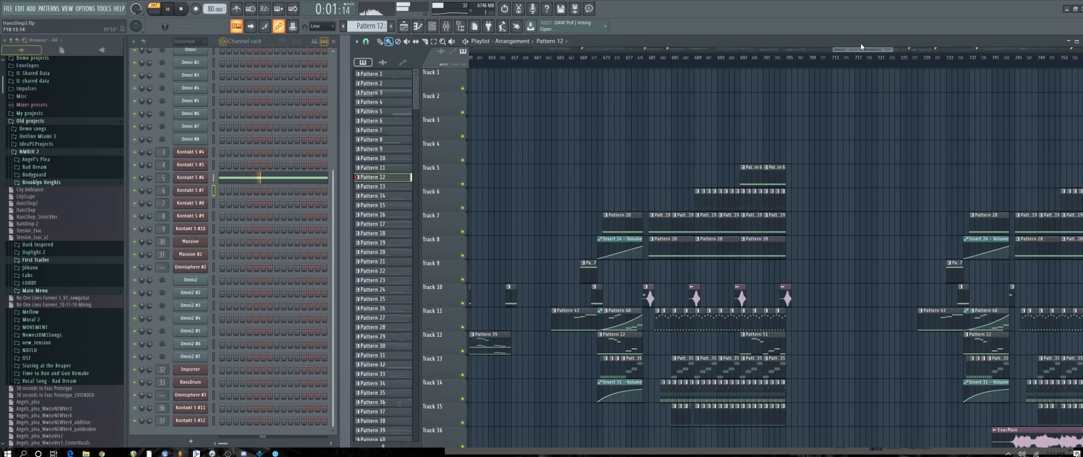
pyautogui.moveTo(862, 50); pyautogui.dragTo(939, 101)
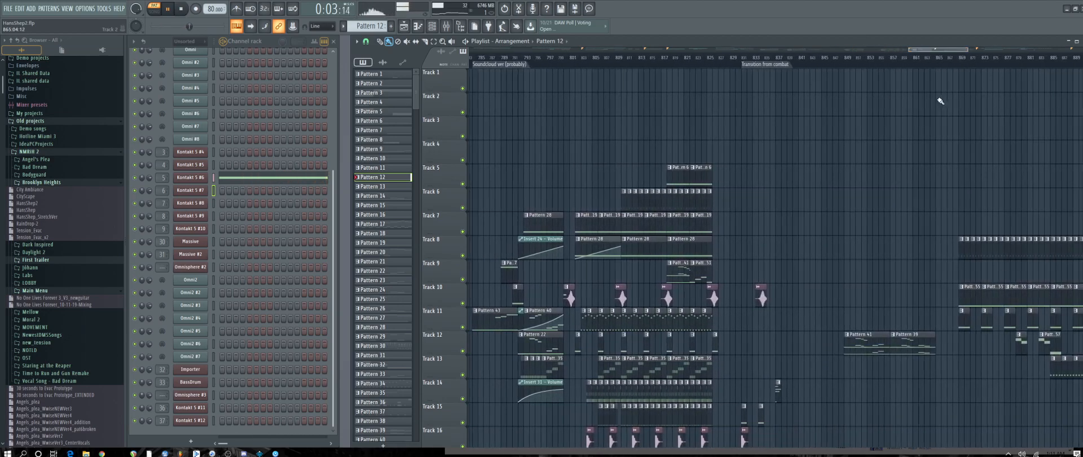
pyautogui.scroll(-4, 929, 141)
pyautogui.press('space')
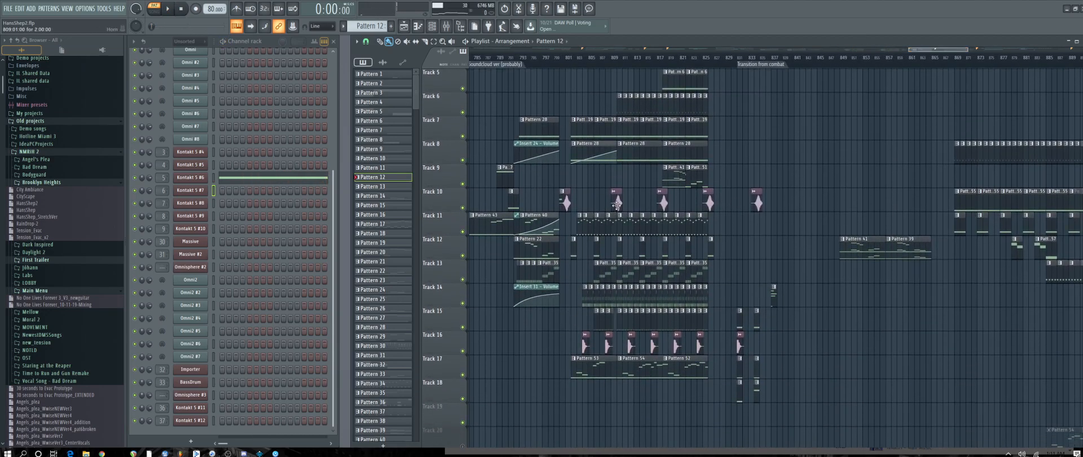
# Inspect the sample settings of the Horn audio clip on track 10, then close the channel window.
pyautogui.click(616, 203)
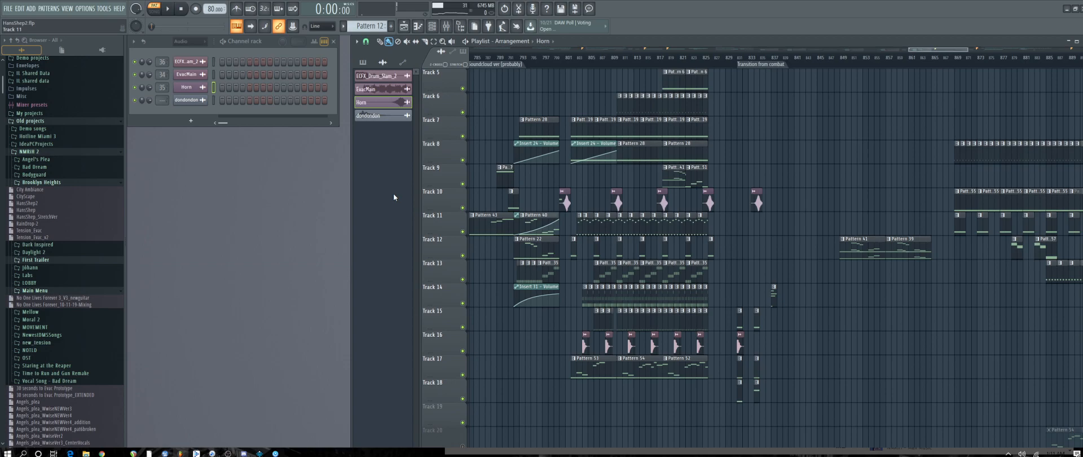
pyautogui.doubleClick(618, 202)
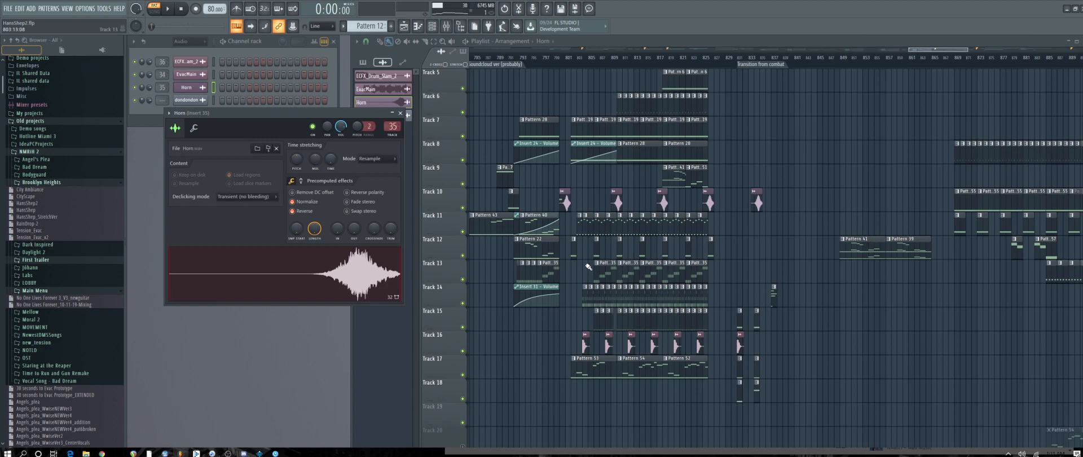
pyautogui.click(399, 113)
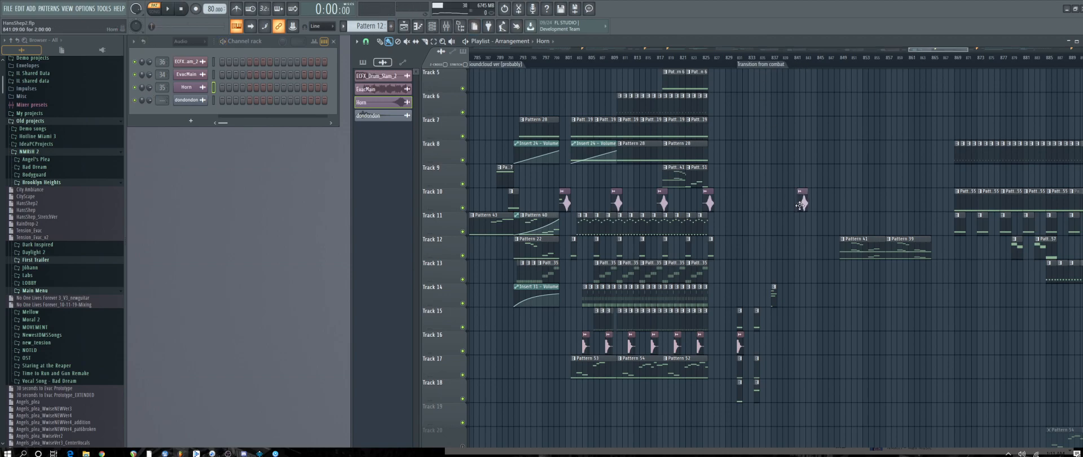
# Audition the last Horn clip on track 10 isolated in the empty area past "Transition from combat", then undo its move.
pyautogui.click(796, 66)
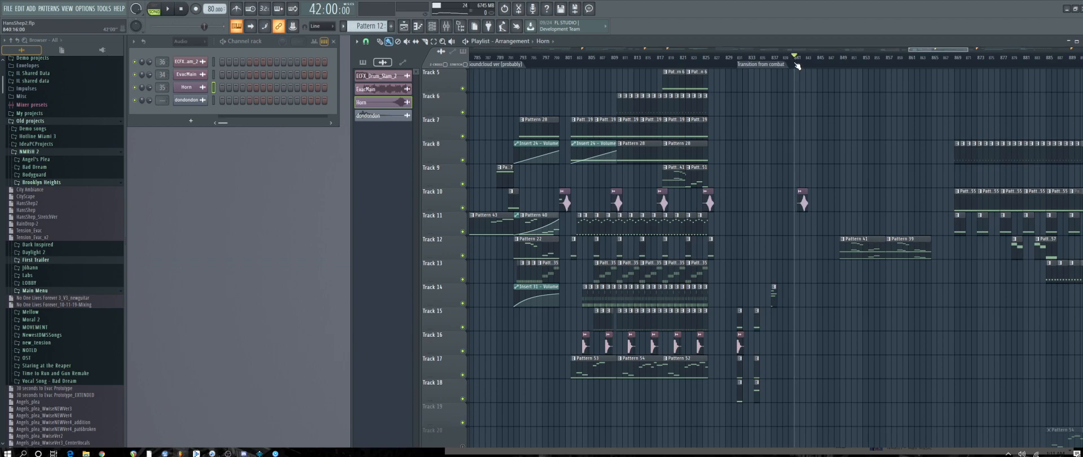
pyautogui.press('space')
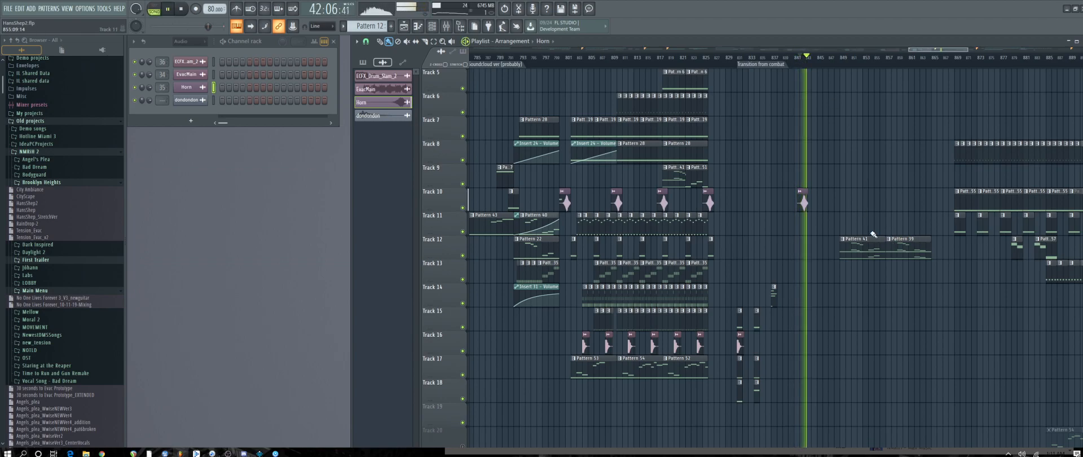
pyautogui.press('space')
pyautogui.hotkey('ctrl', 'z')
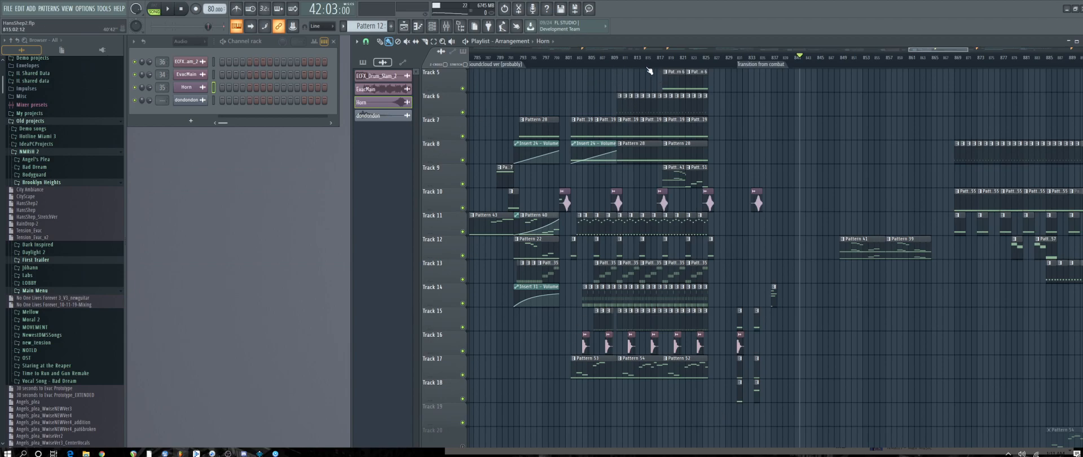
# Play the final combat section from the Pattern 41 clip on track 9 and listen through to the "Transition from combat" marker.
pyautogui.click(666, 65)
pyautogui.press('space')
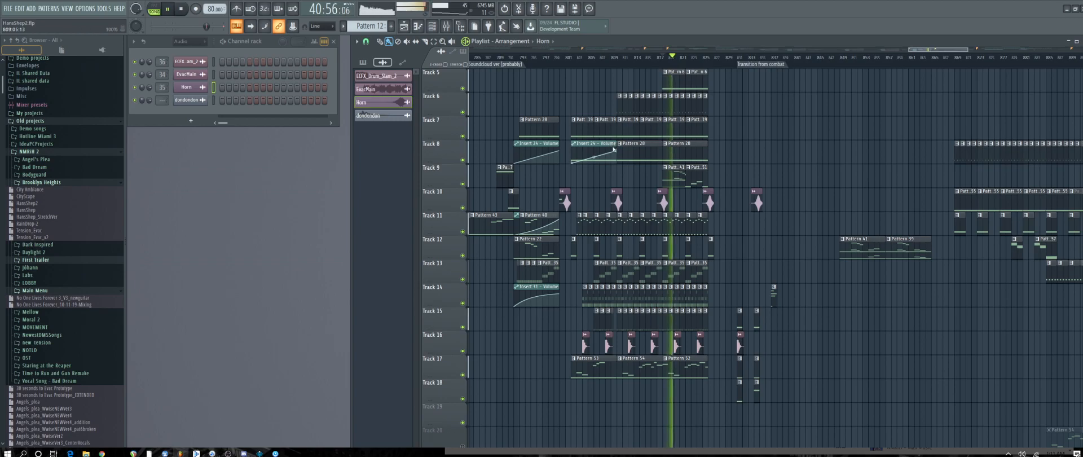
pyautogui.scroll(3, 883, 139)
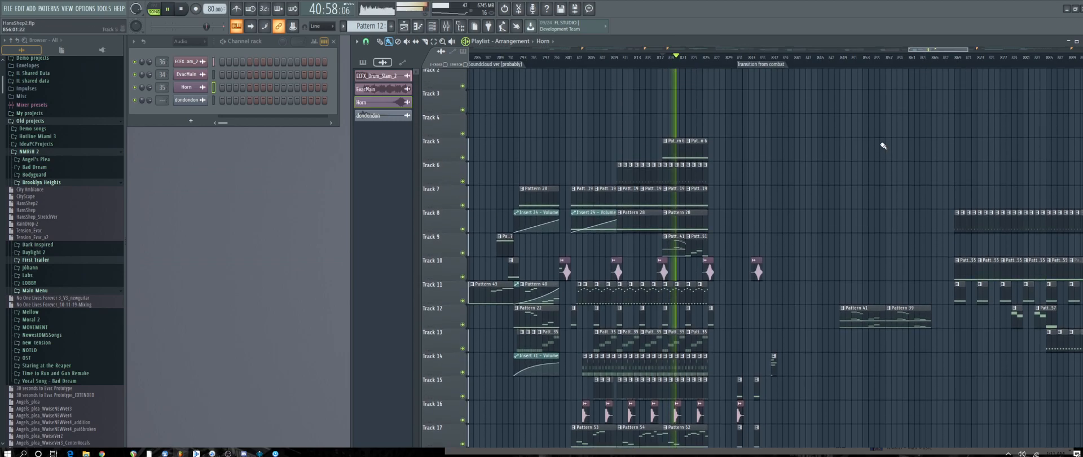
pyautogui.scroll(-3, 885, 126)
pyautogui.moveTo(938, 50); pyautogui.dragTo(918, 51)
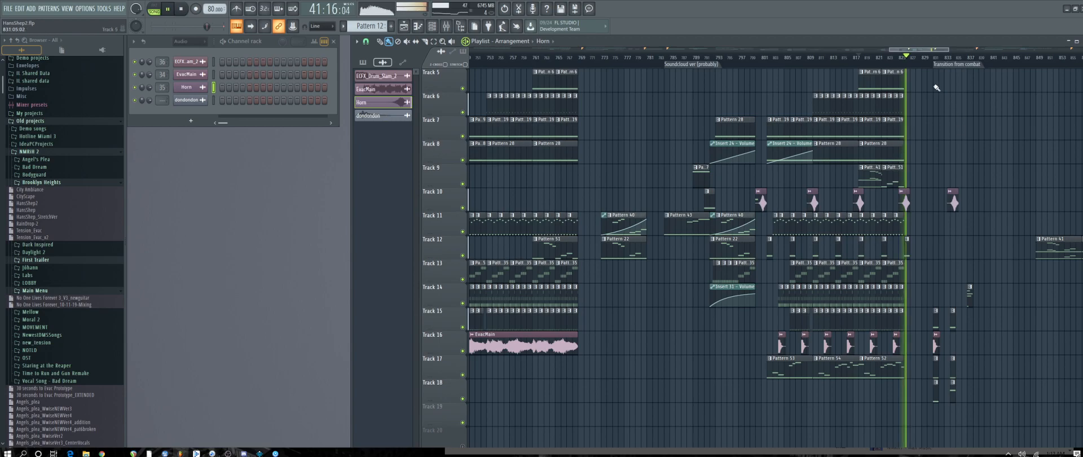
# Play the section from the "Transition from combat" marker, remove the stray Horn clip from track 5, and stop playback.
pyautogui.press('space')
pyautogui.click(936, 64)
pyautogui.press('space')
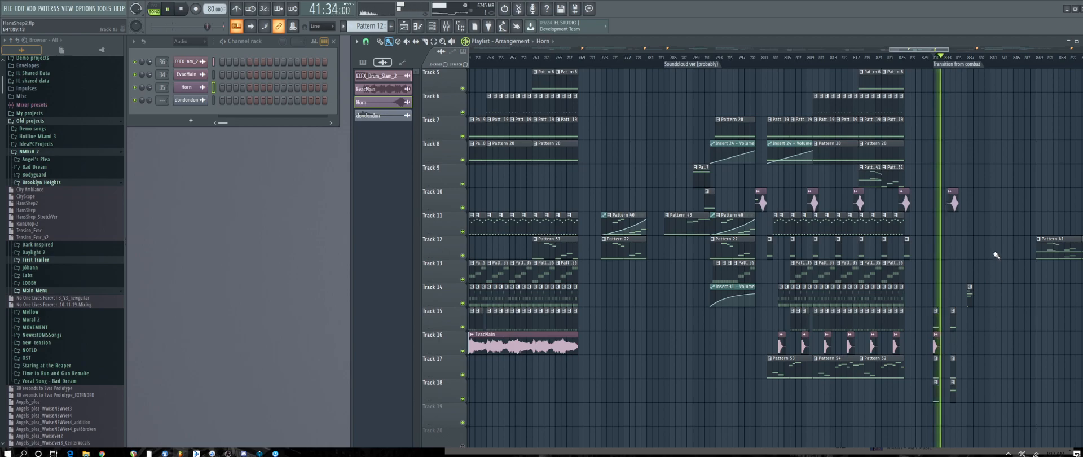
pyautogui.press('space')
pyautogui.click(953, 70)
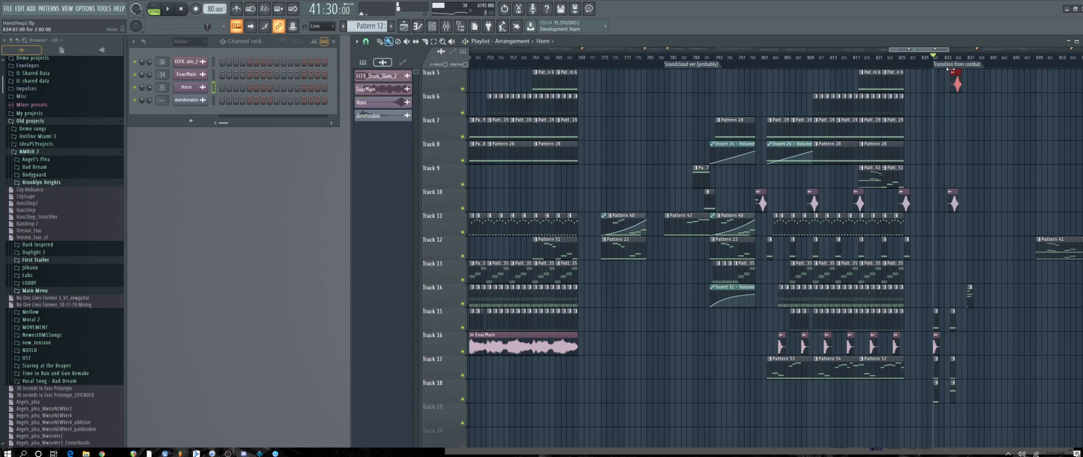
pyautogui.rightClick(953, 70)
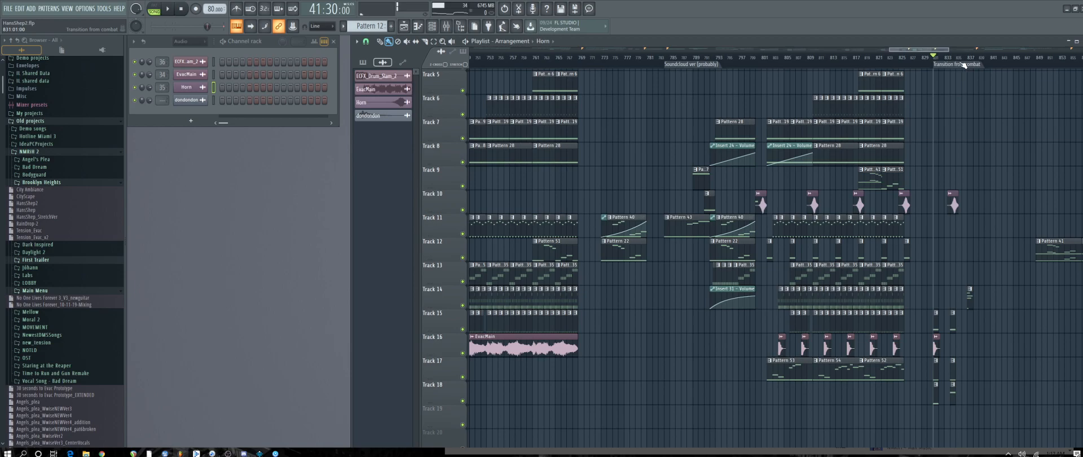
pyautogui.press('space')
pyautogui.press('space')
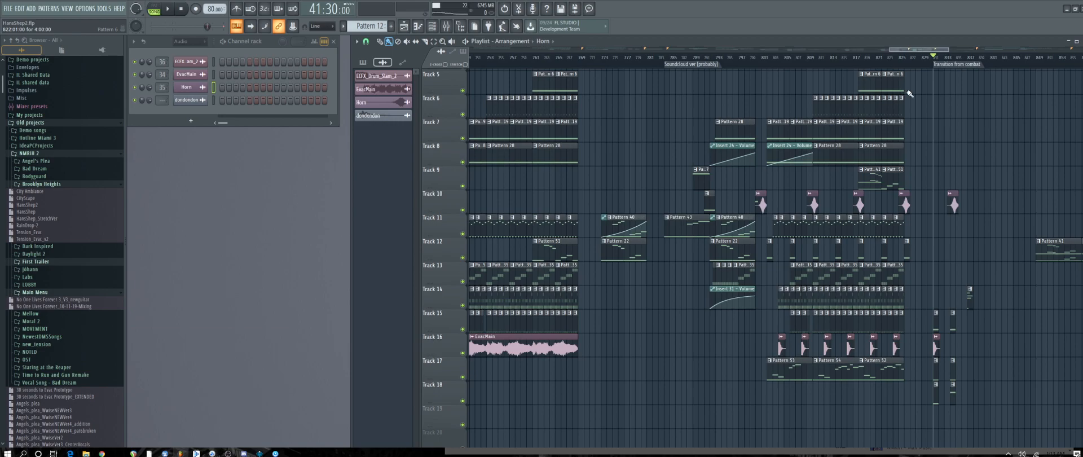
# Look over the arrangement around "Transition from combat" and place the playhead at the start of the Pattern 41 clip on track 9.
pyautogui.moveTo(925, 49); pyautogui.dragTo(942, 49)
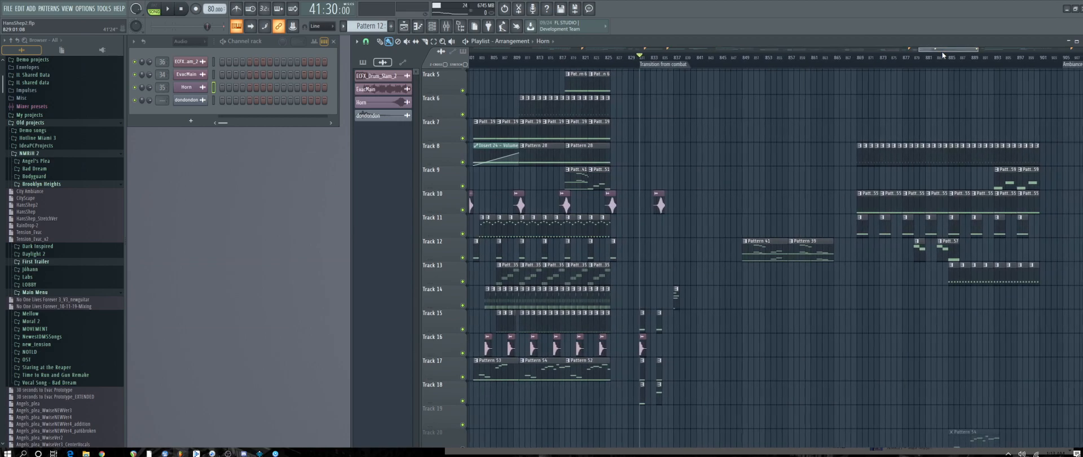
pyautogui.moveTo(942, 56)
pyautogui.mouseDown()
pyautogui.moveTo(940, 67)
pyautogui.moveTo(925, 49)
pyautogui.mouseUp()
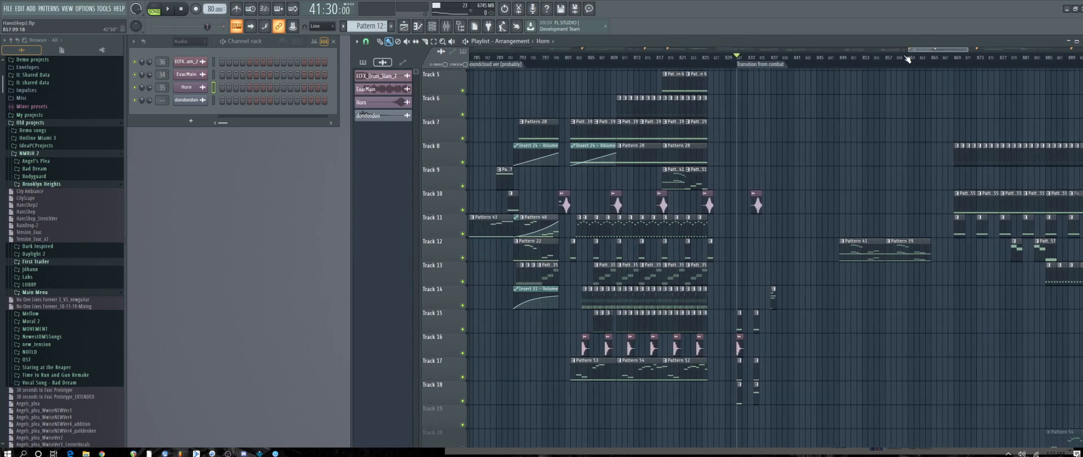
pyautogui.moveTo(969, 50); pyautogui.dragTo(946, 55)
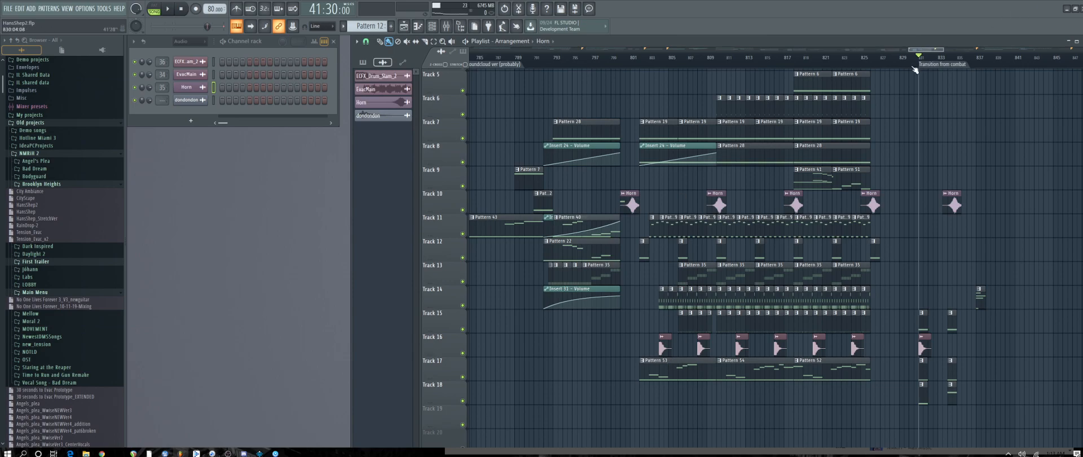
pyautogui.moveTo(942, 50); pyautogui.dragTo(923, 98)
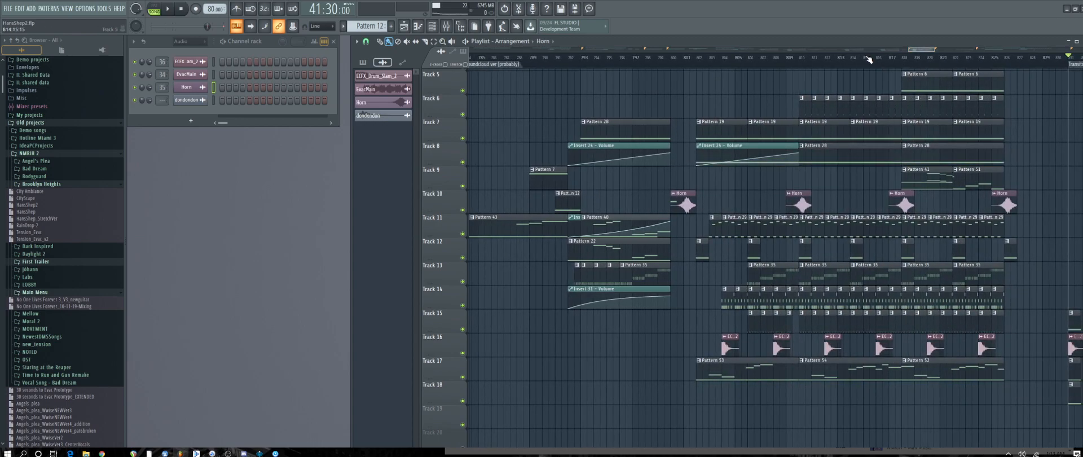
pyautogui.hscroll(5, 966, 164)
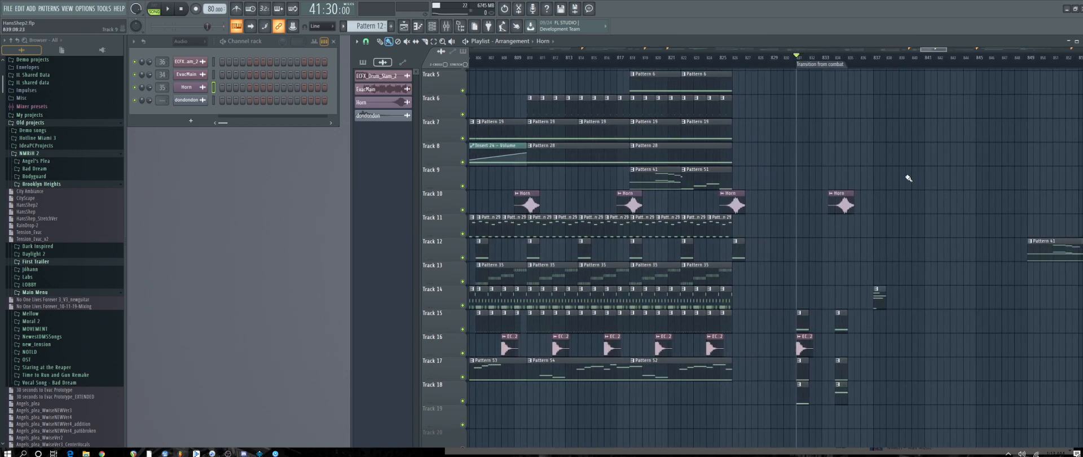
pyautogui.scroll(-1, 634, 71)
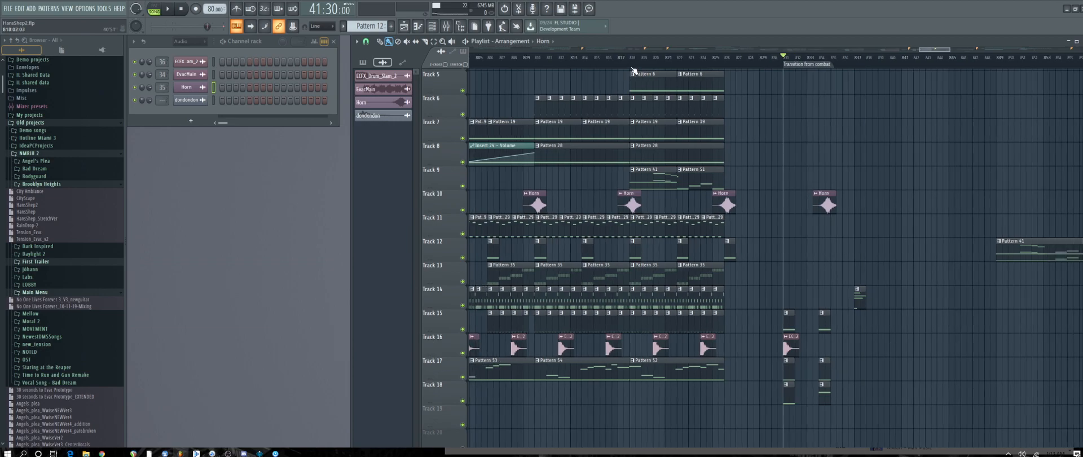
pyautogui.click(633, 68)
pyautogui.scroll(1, 636, 73)
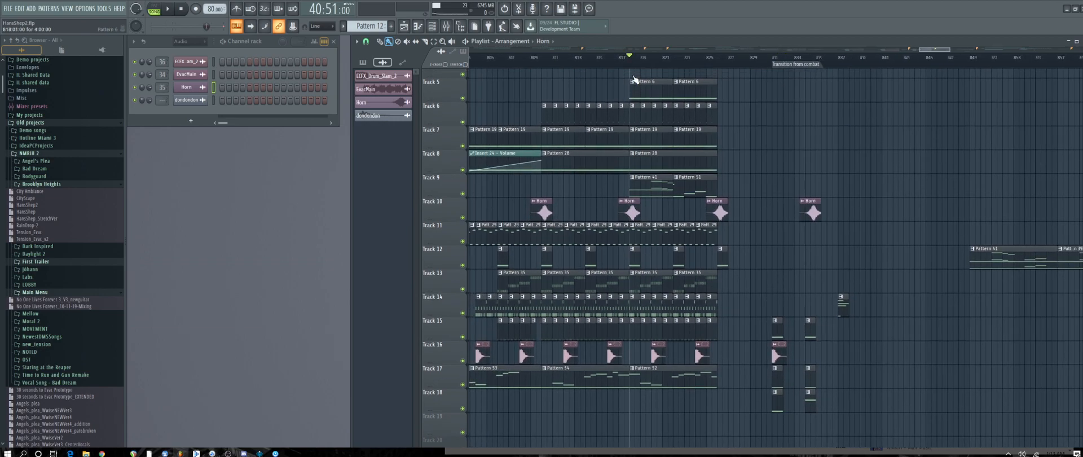
pyautogui.scroll(-2, 635, 75)
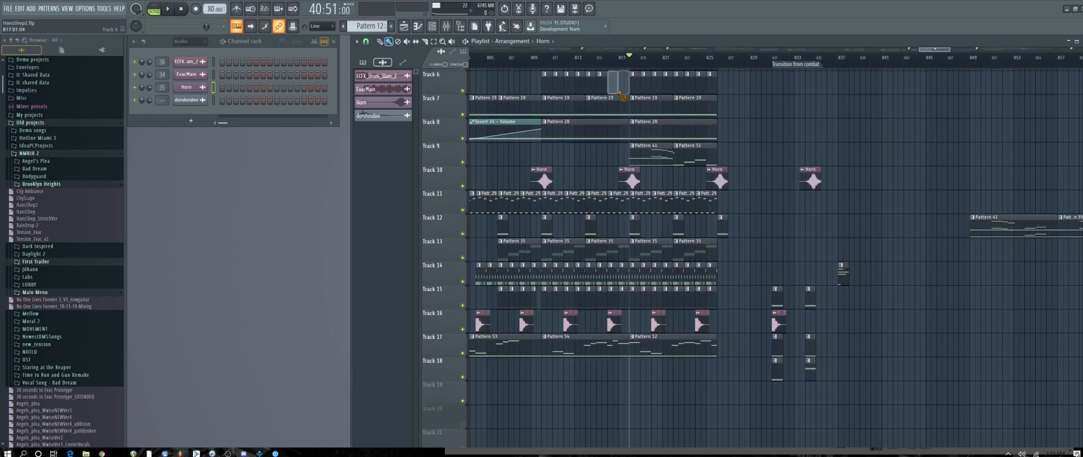
pyautogui.hotkey('ctrl', 'z')
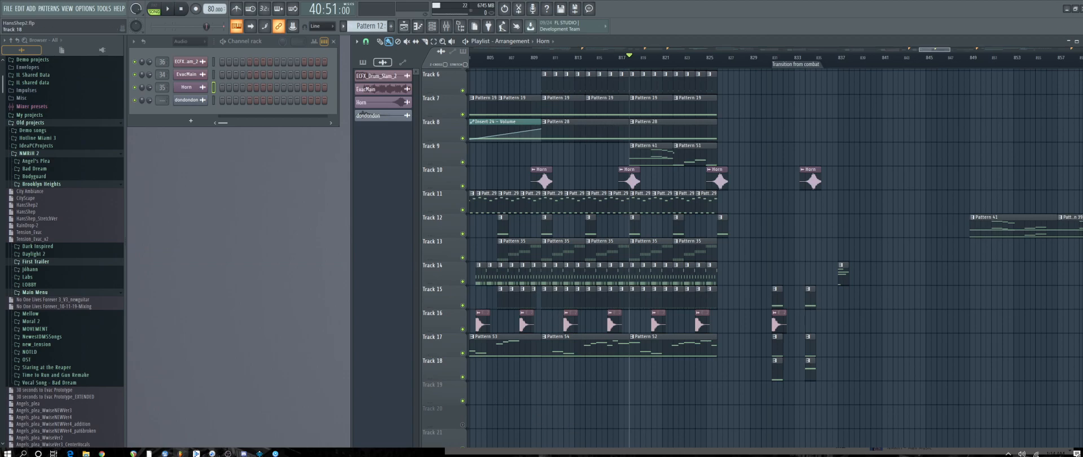
# Switch to OBS to bring up the streaming controls.
pyautogui.click(228, 453)
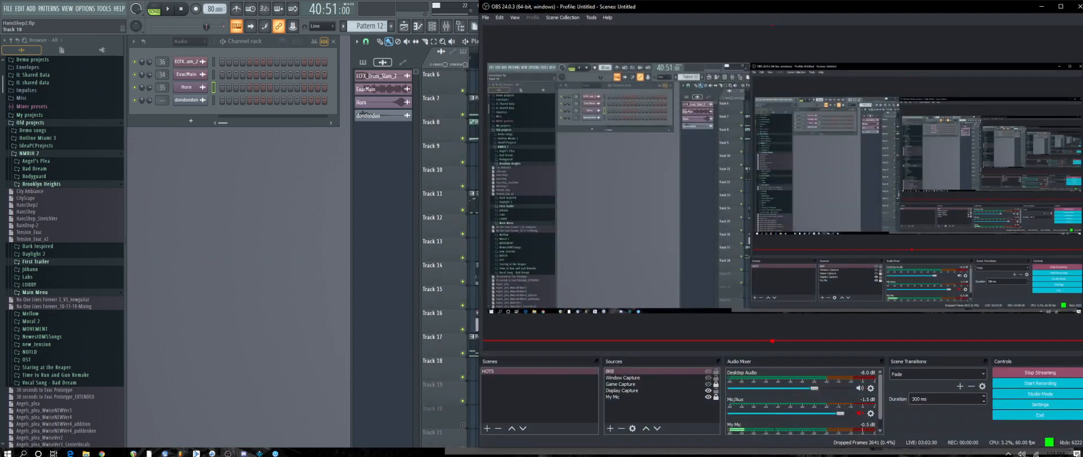